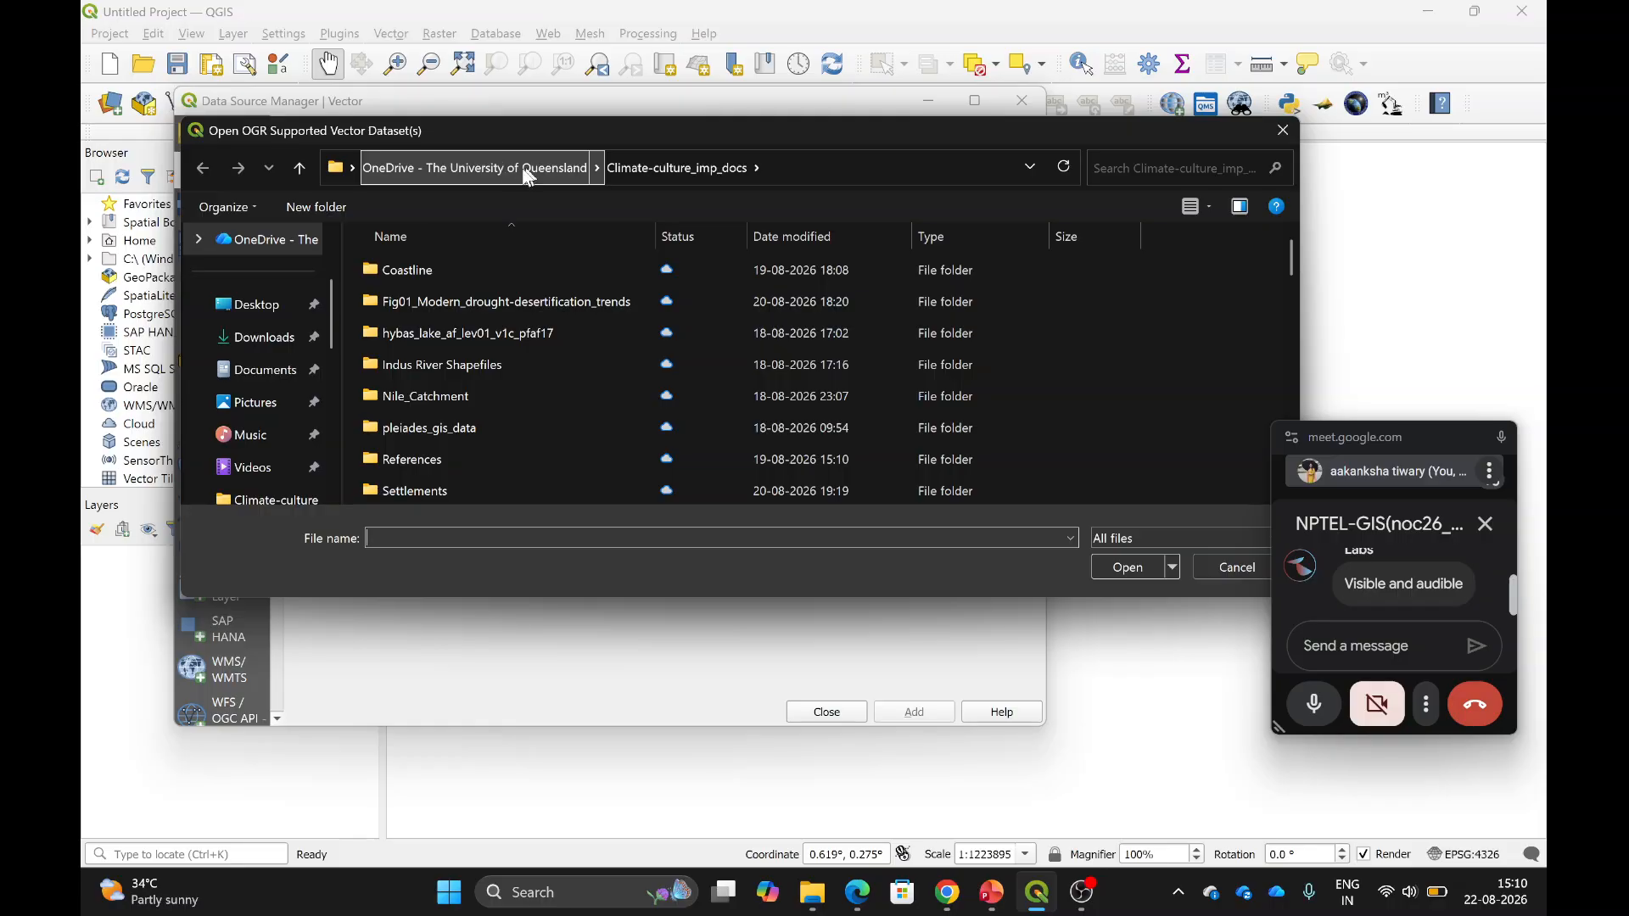
Browse to the Shapefiles folder within OneDrive - The University of Queensland for the vector dataset source.
click(516, 175)
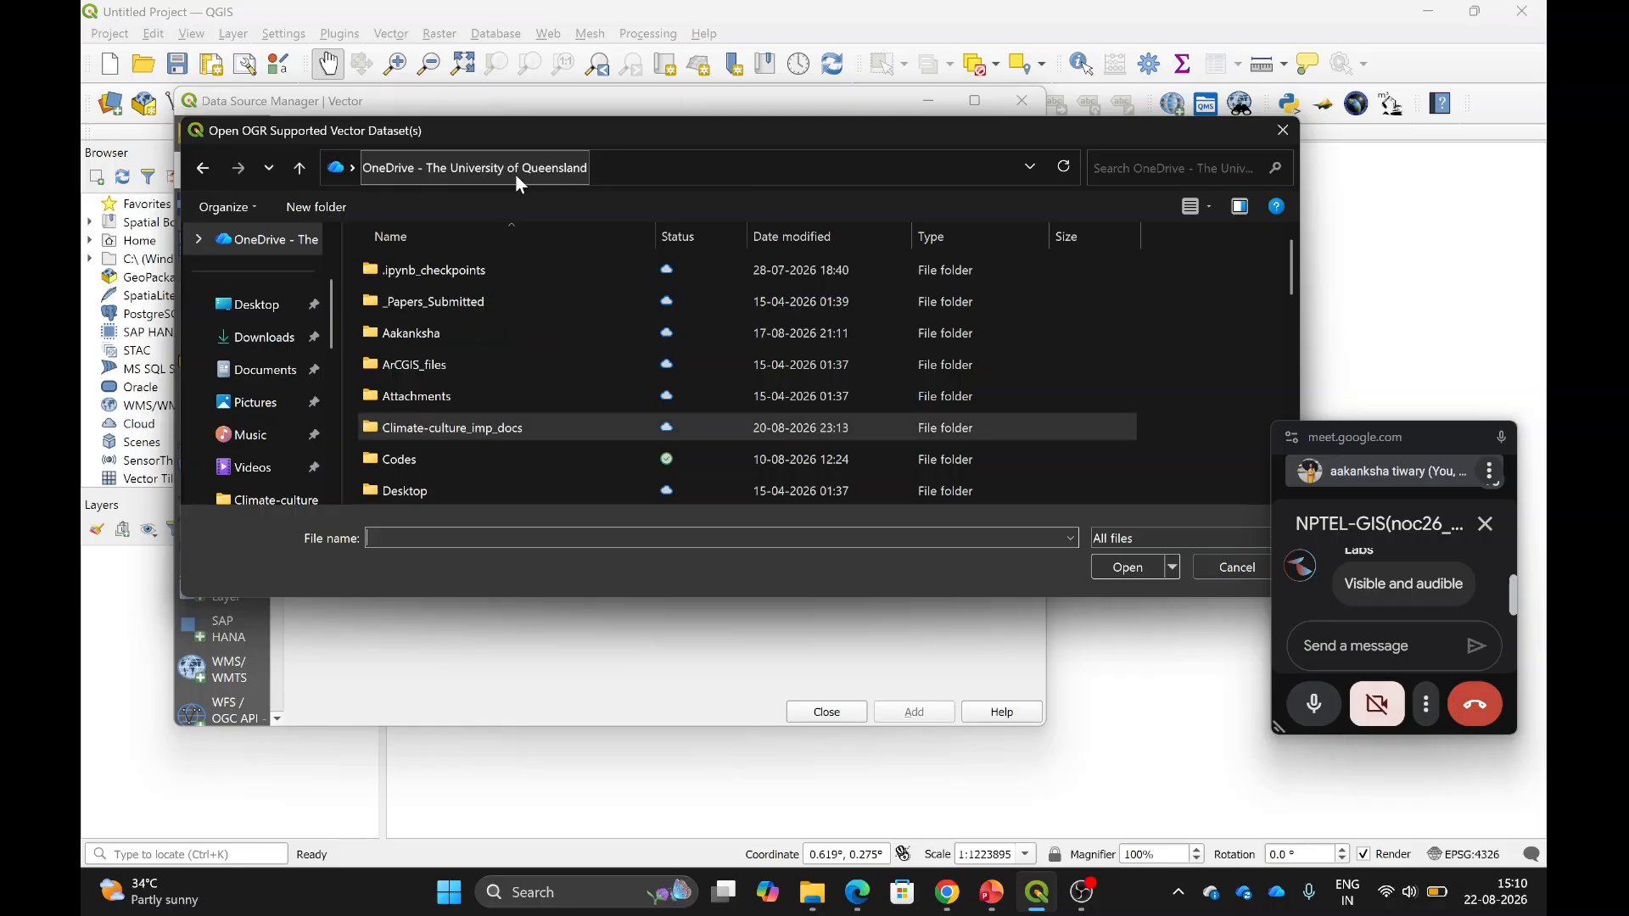
scroll(440, 400, down, 2)
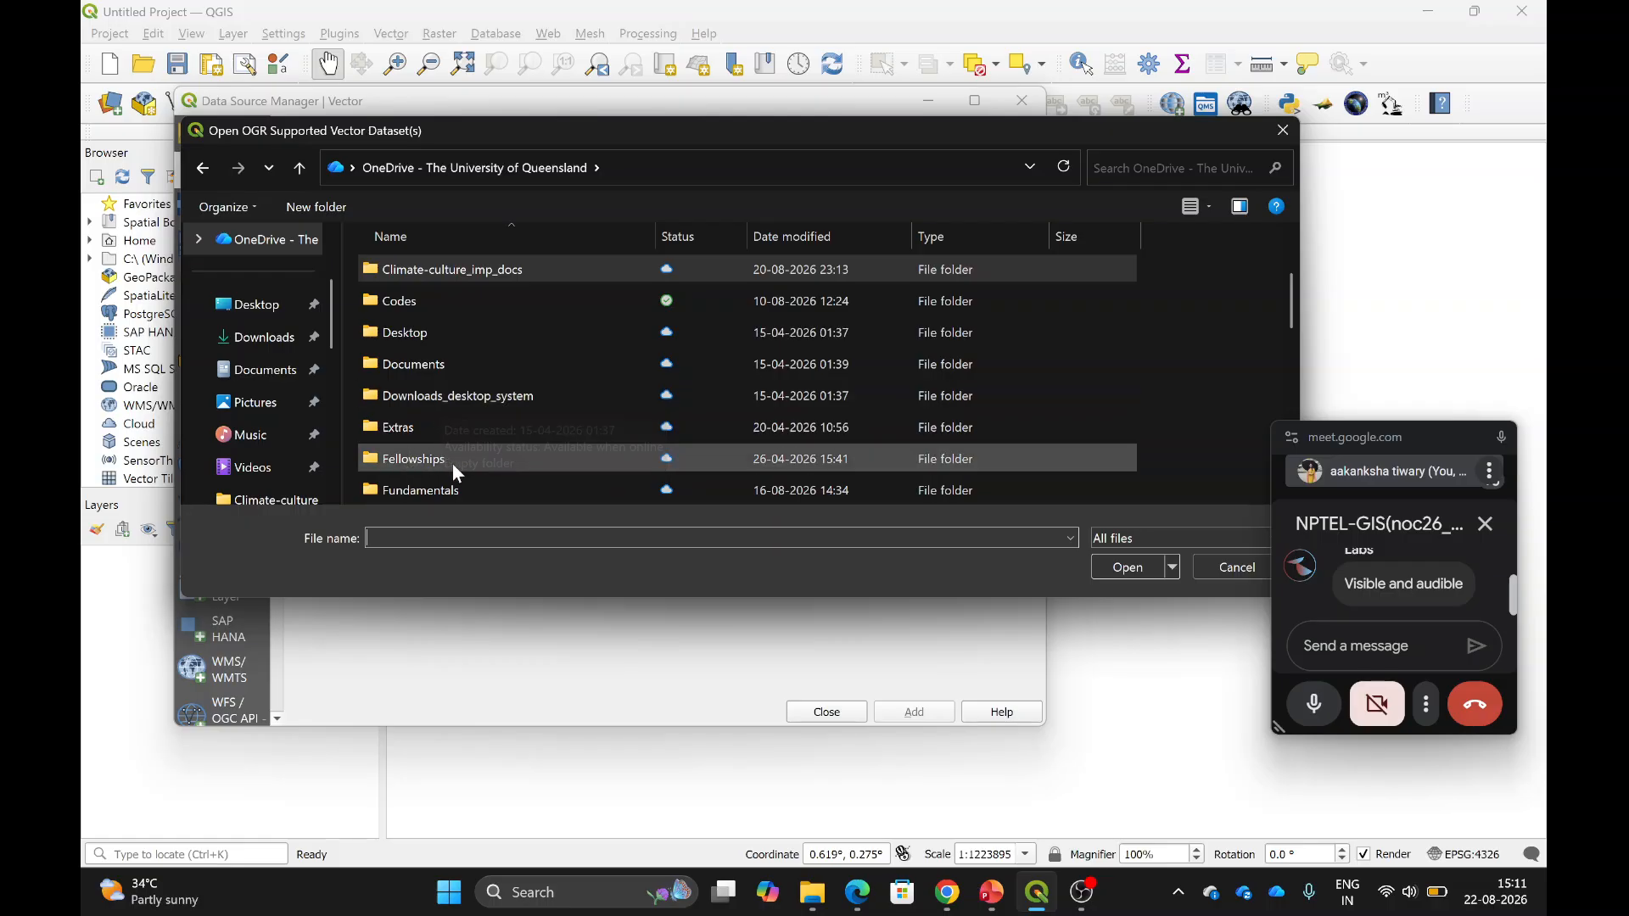
scroll(451, 463, down, 2)
scroll(470, 390, down, 3)
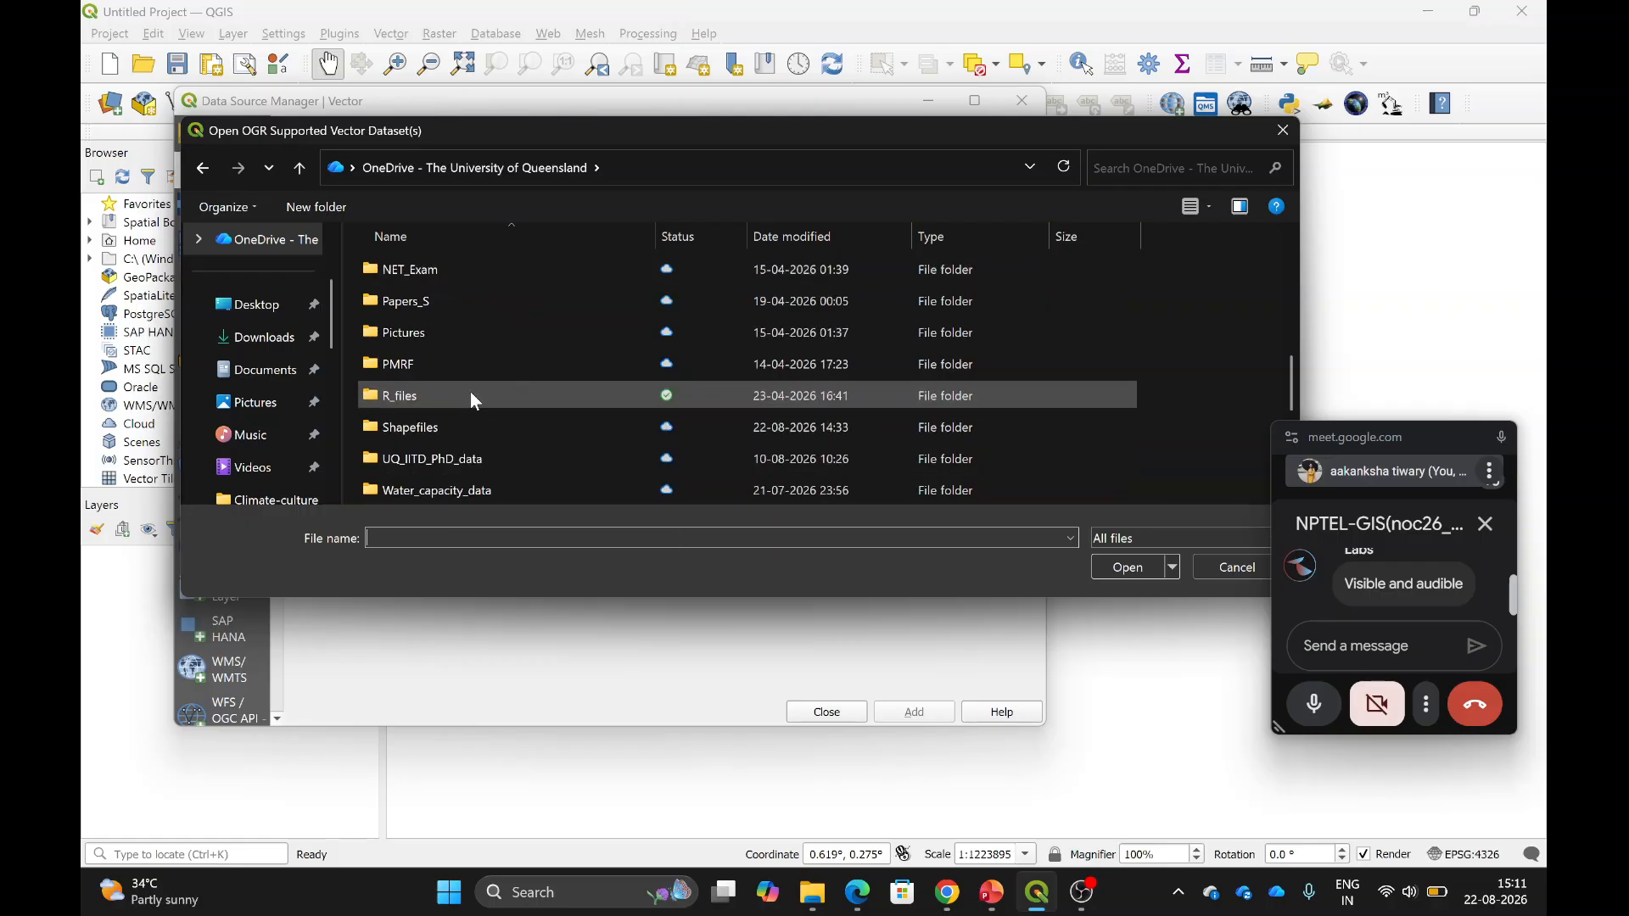
double_click(429, 334)
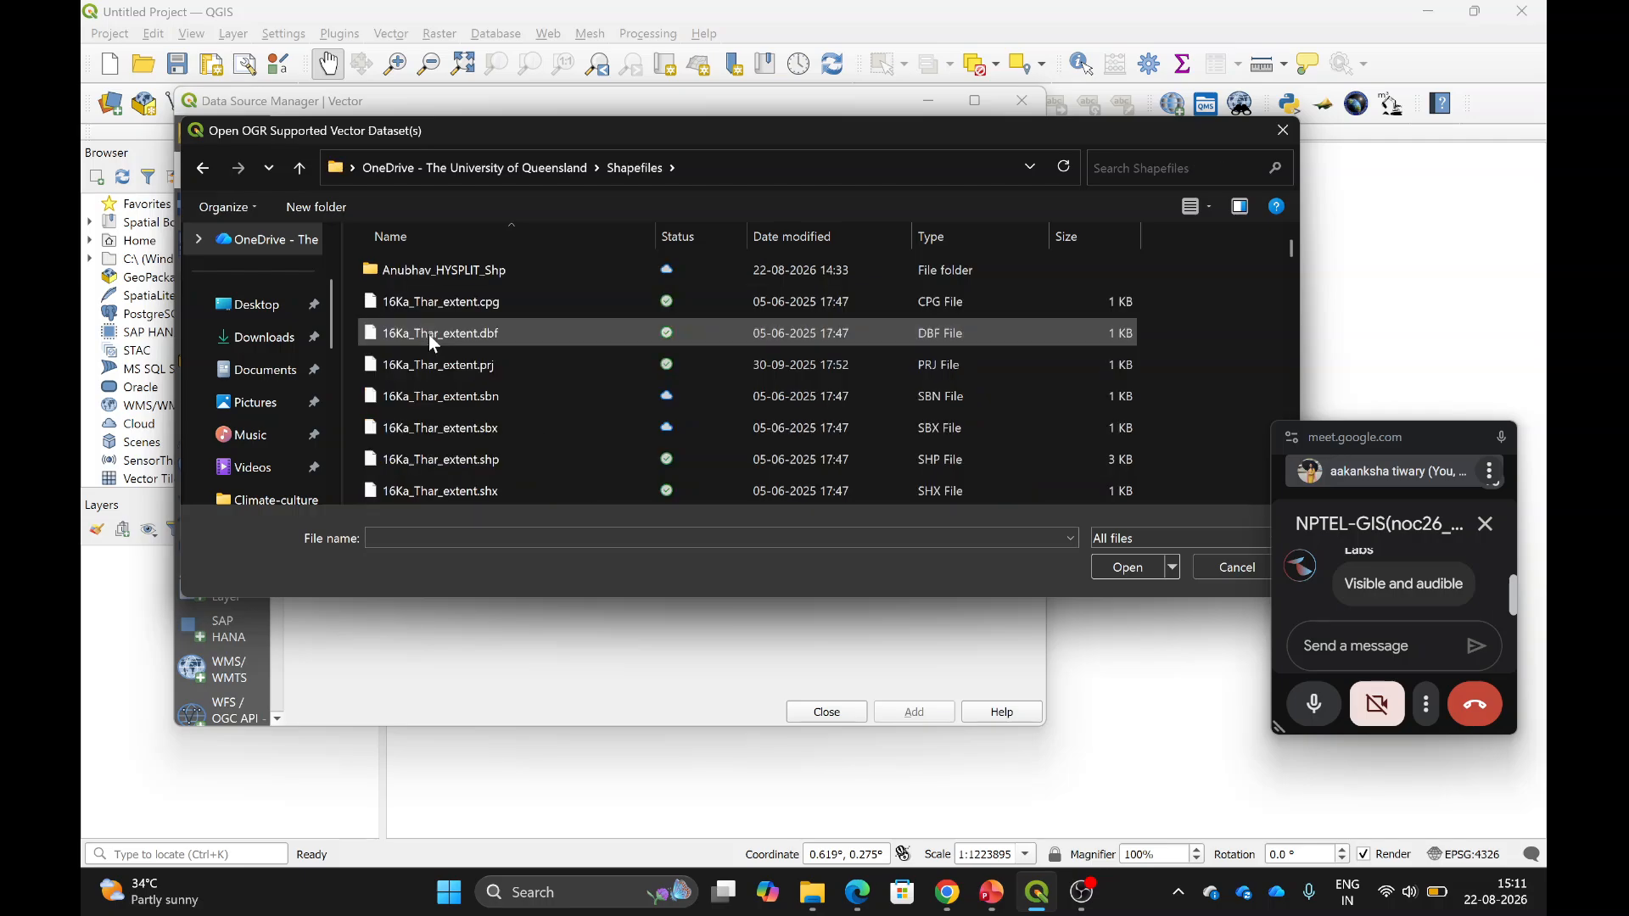
Select 16Ka_Thar_extent.shp and Early_Harappan.shp together as the vector datasets.
scroll(485, 404, down, 2)
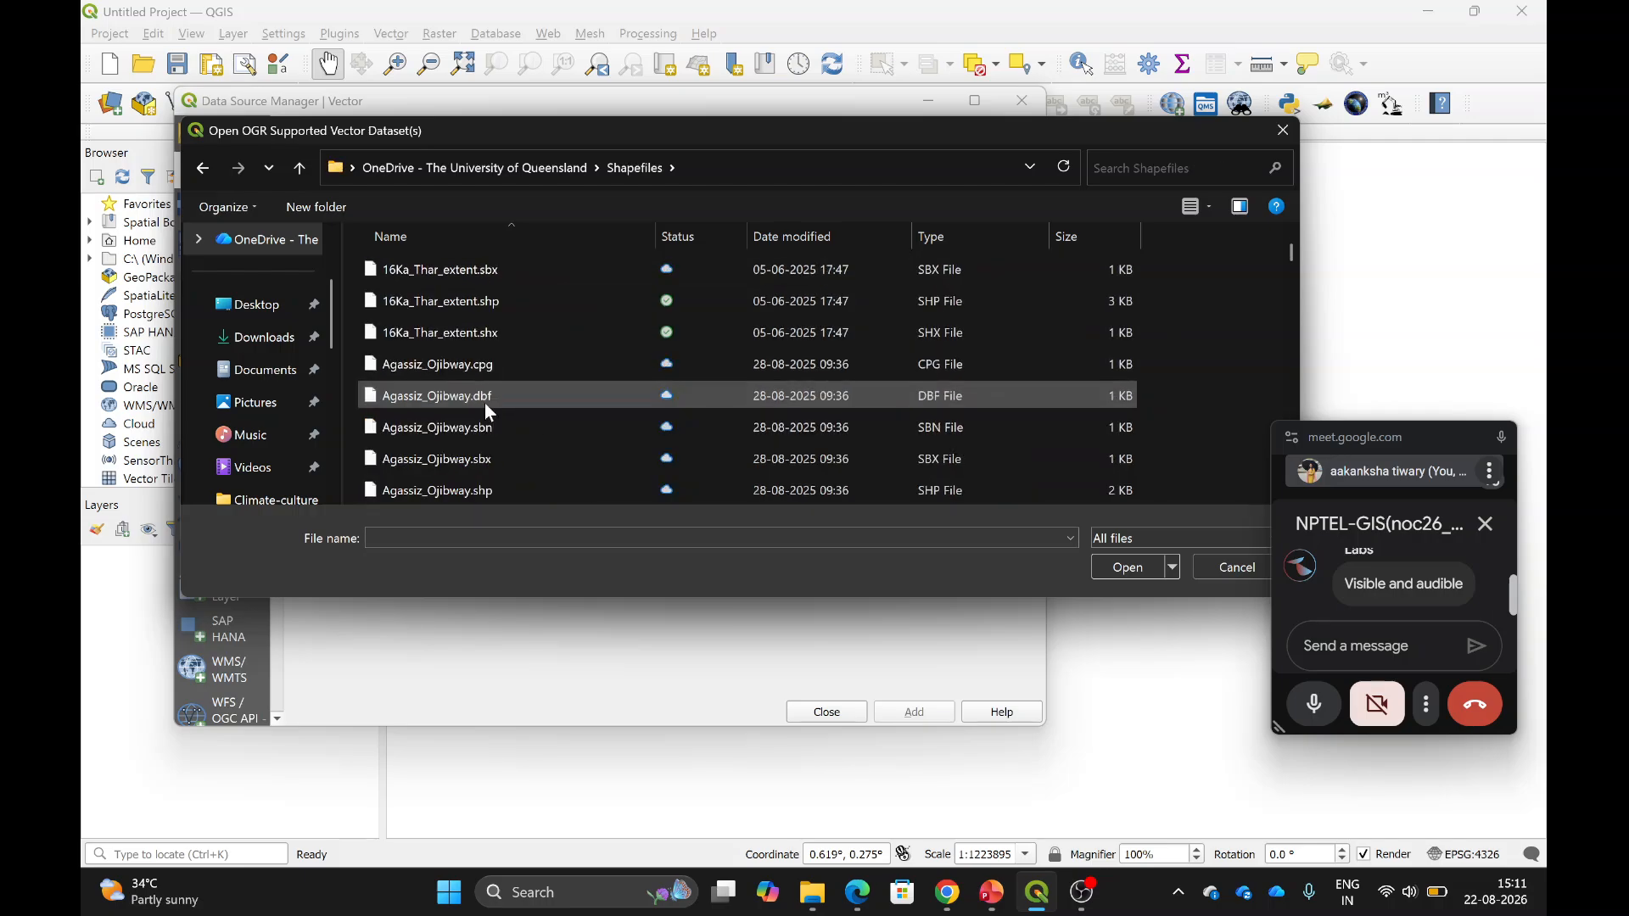
scroll(486, 404, up, 2)
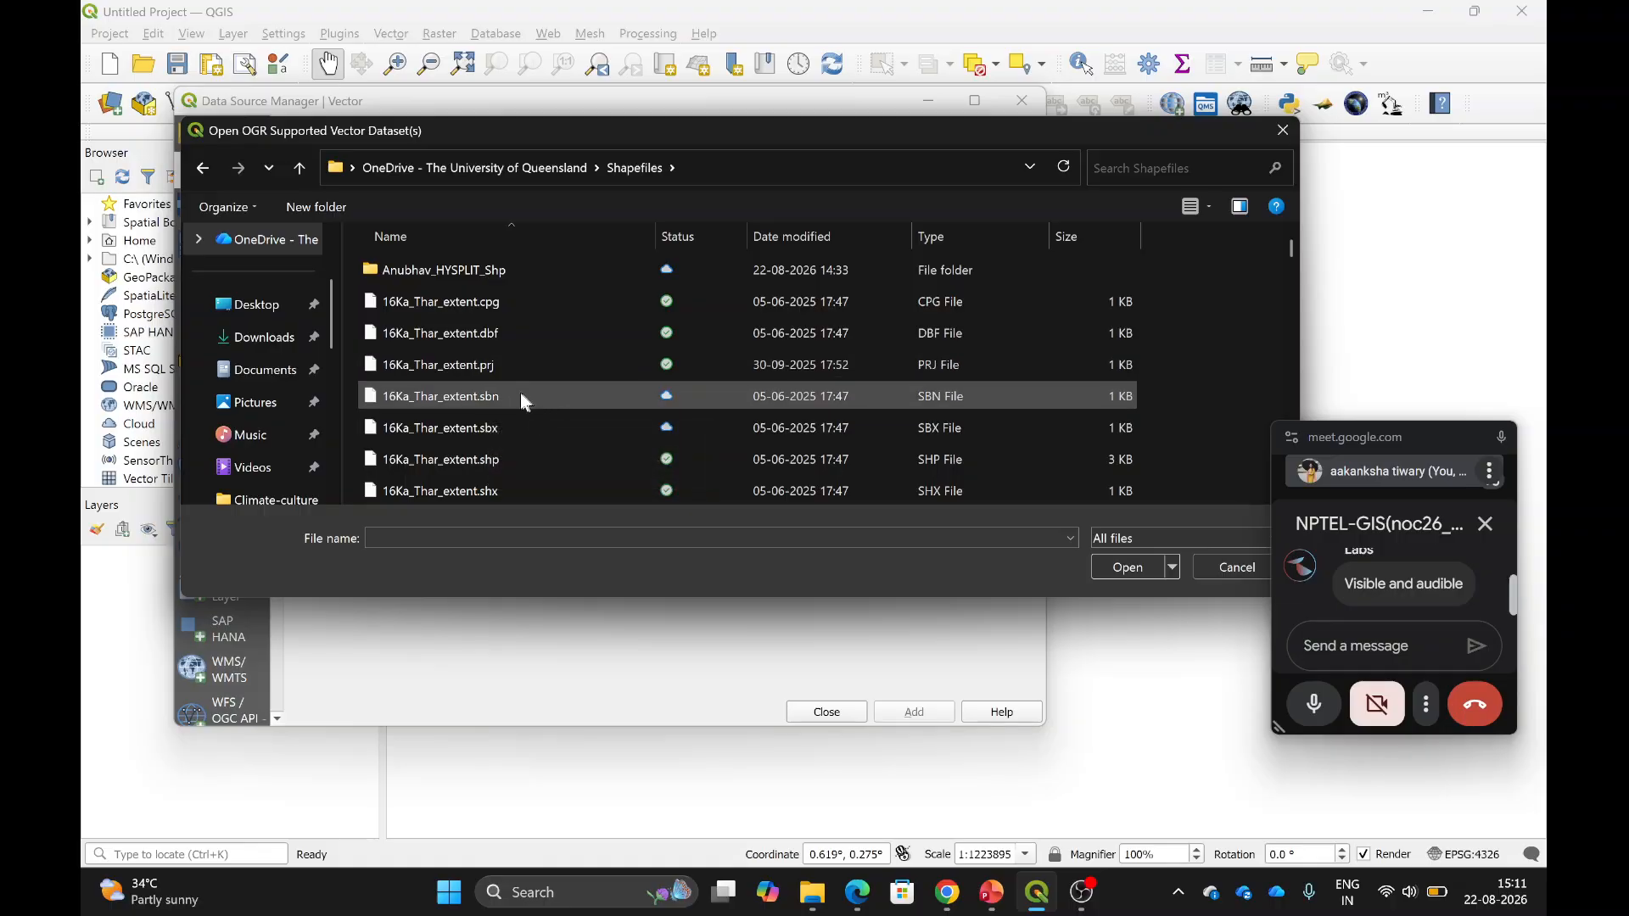
click(508, 456)
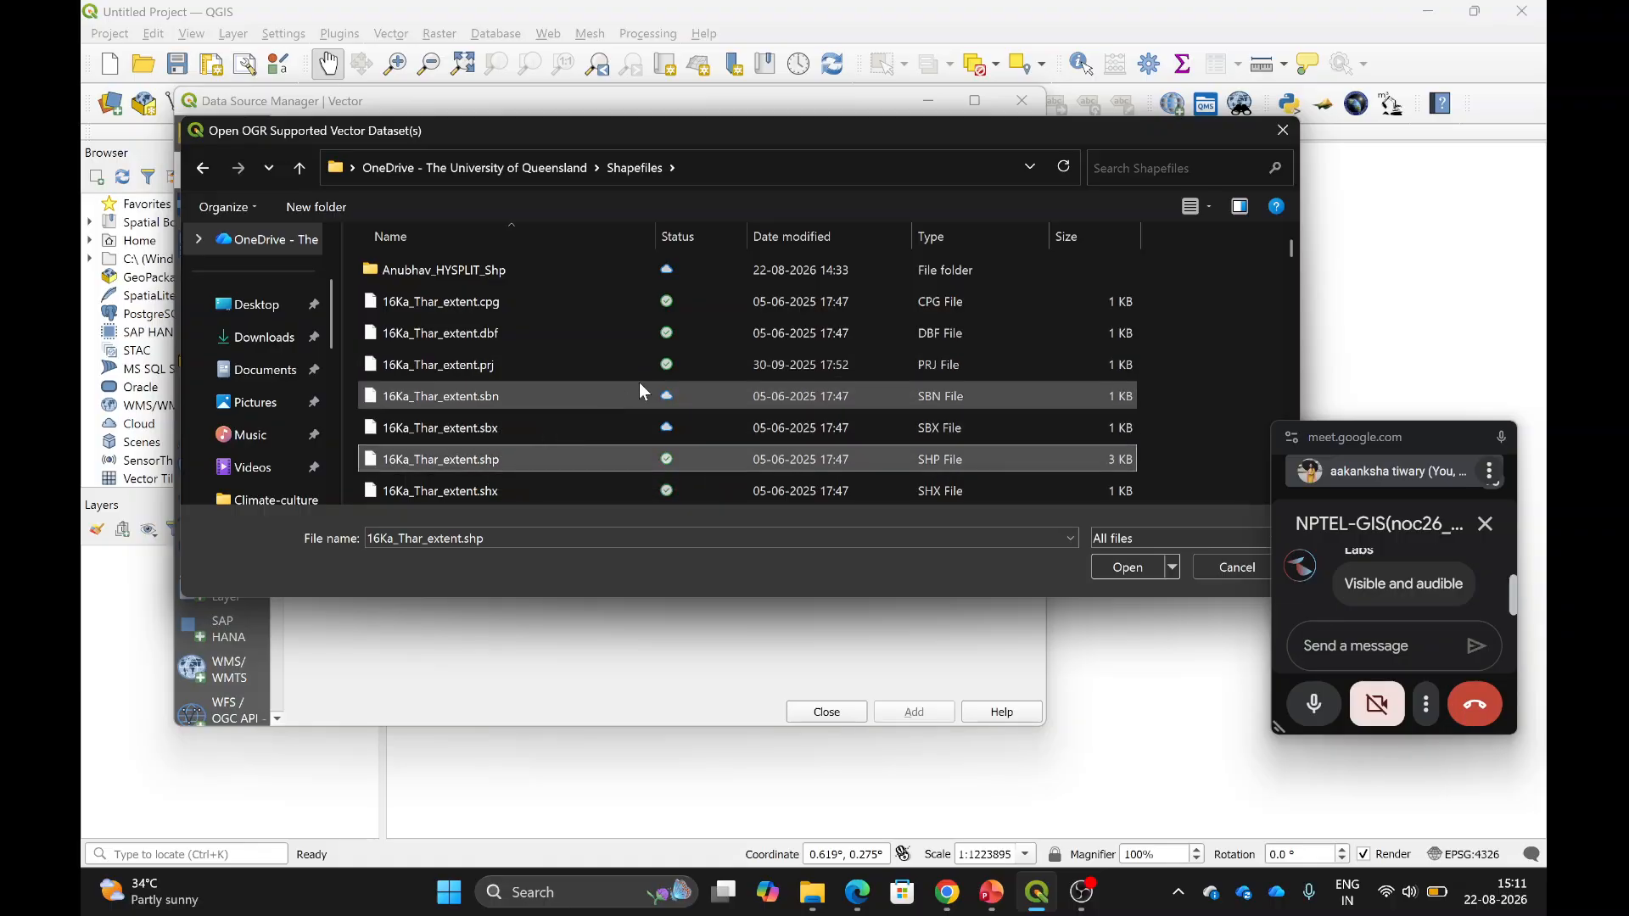
scroll(639, 382, down, 5)
scroll(639, 390, down, 6)
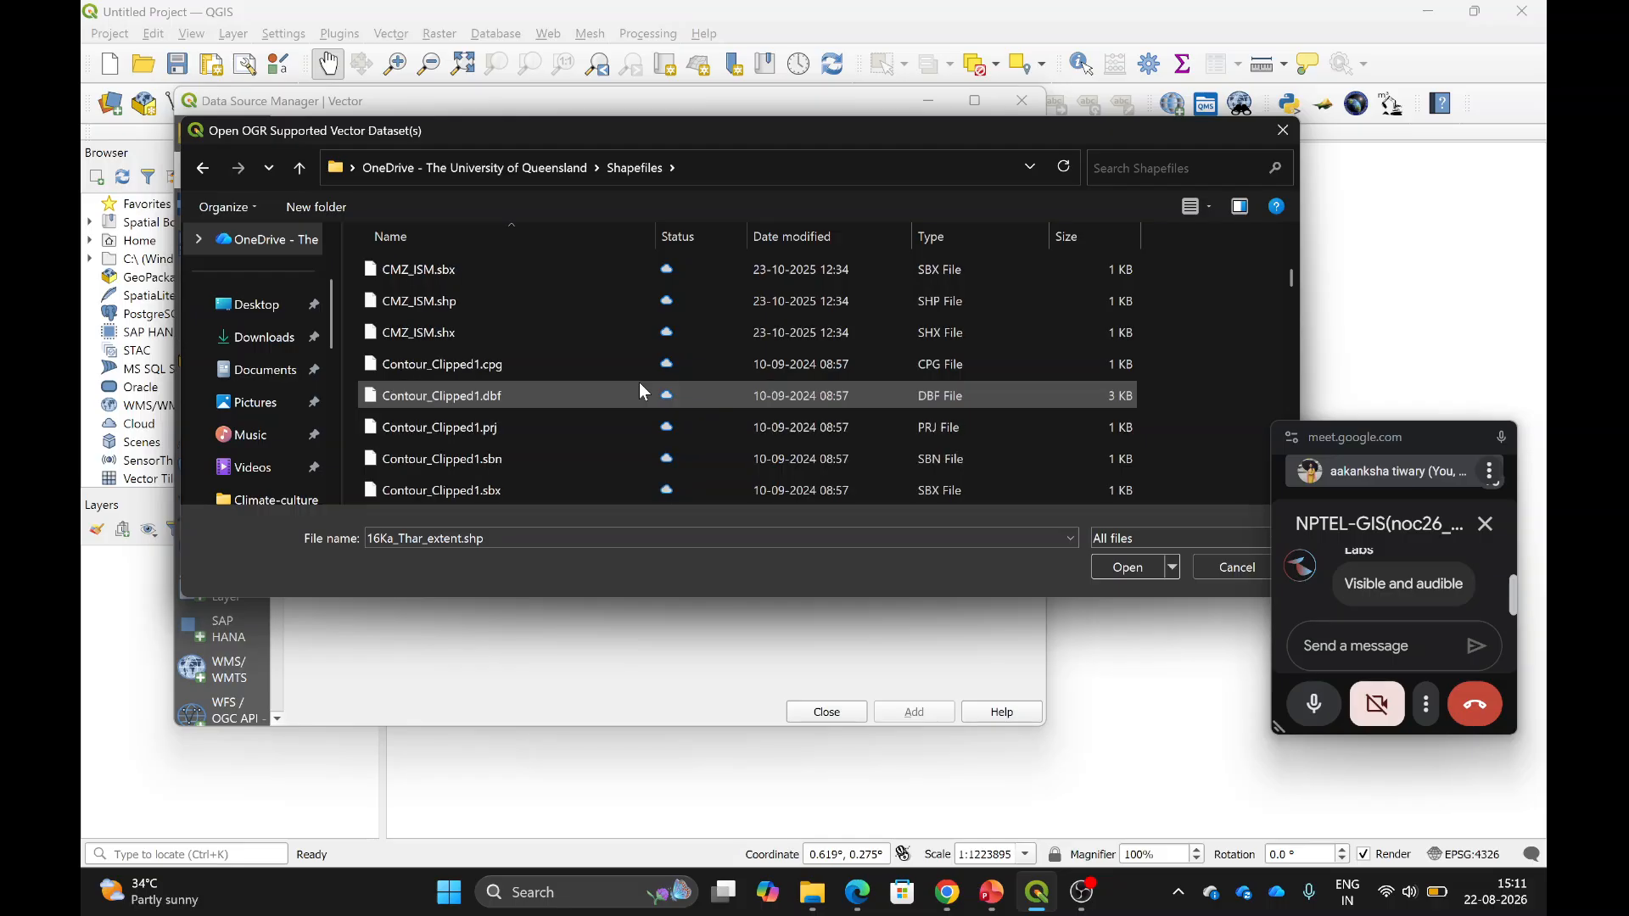
scroll(639, 390, down, 1)
scroll(639, 381, down, 8)
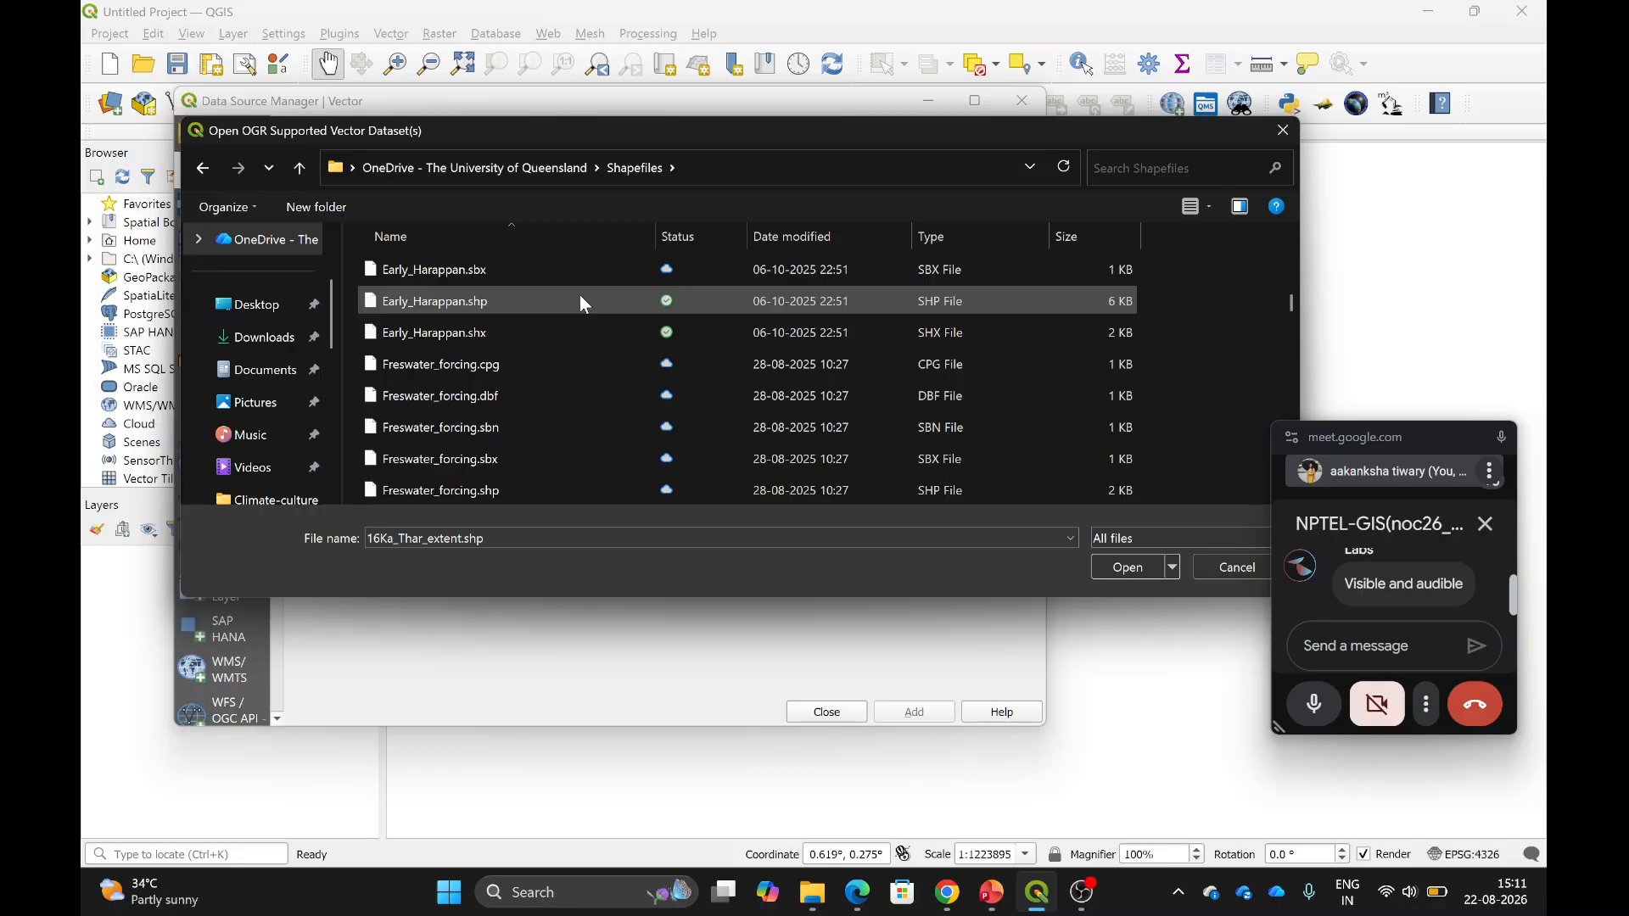
ctrl+click(518, 304)
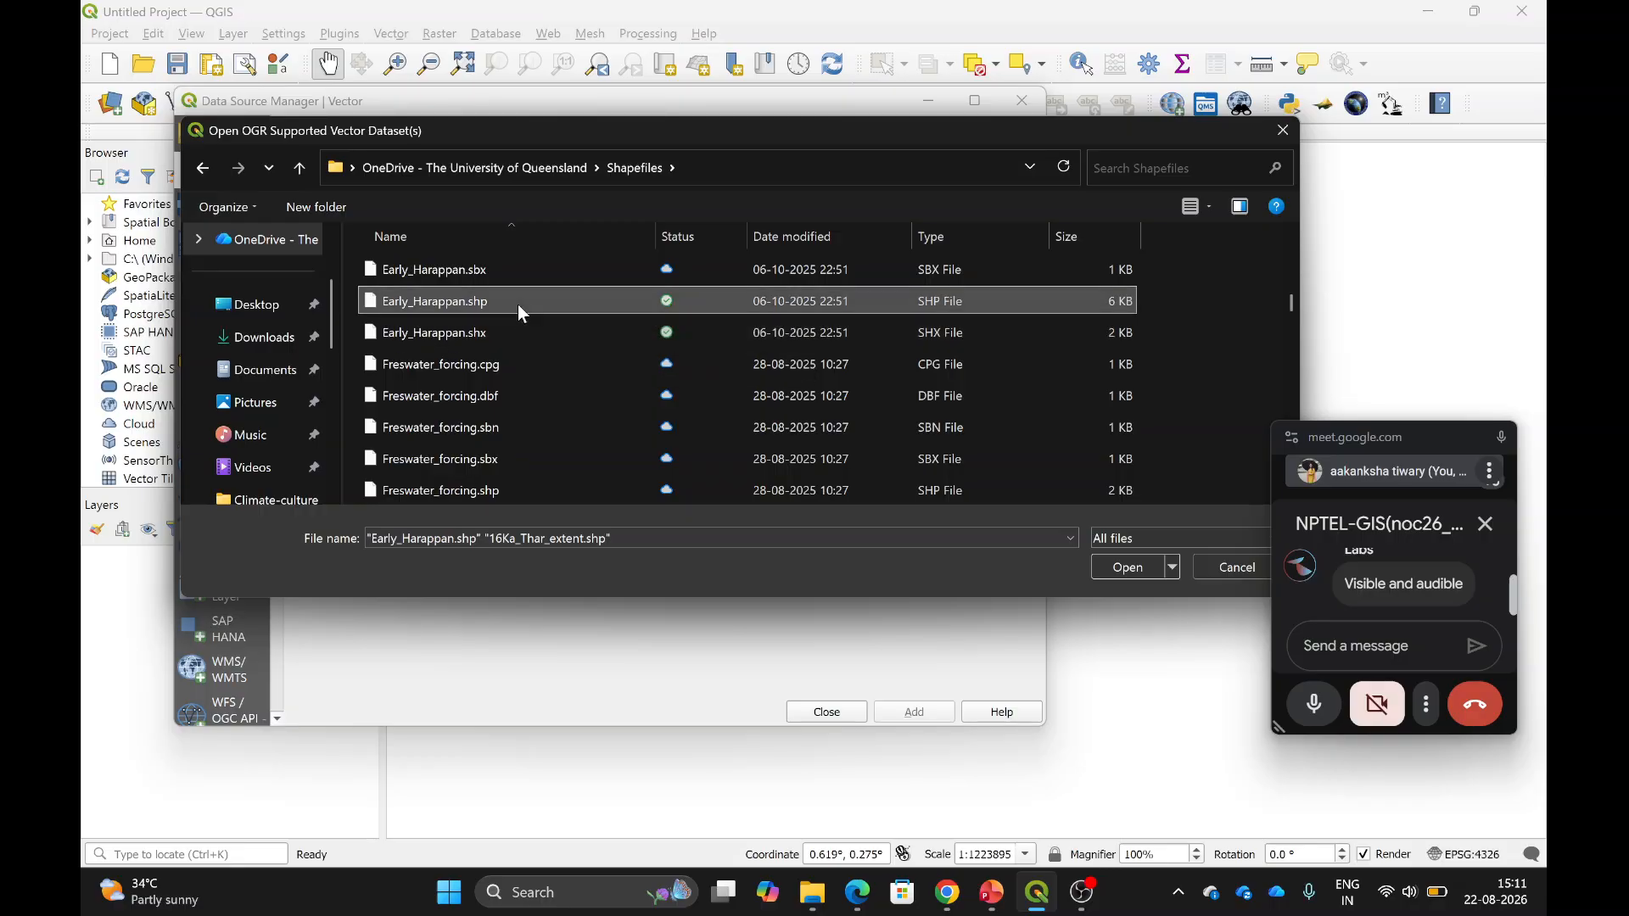
Find Late_Harappan.shp in the Shapefiles folder and include it in the current file selection.
scroll(574, 433, down, 4)
scroll(574, 437, down, 8)
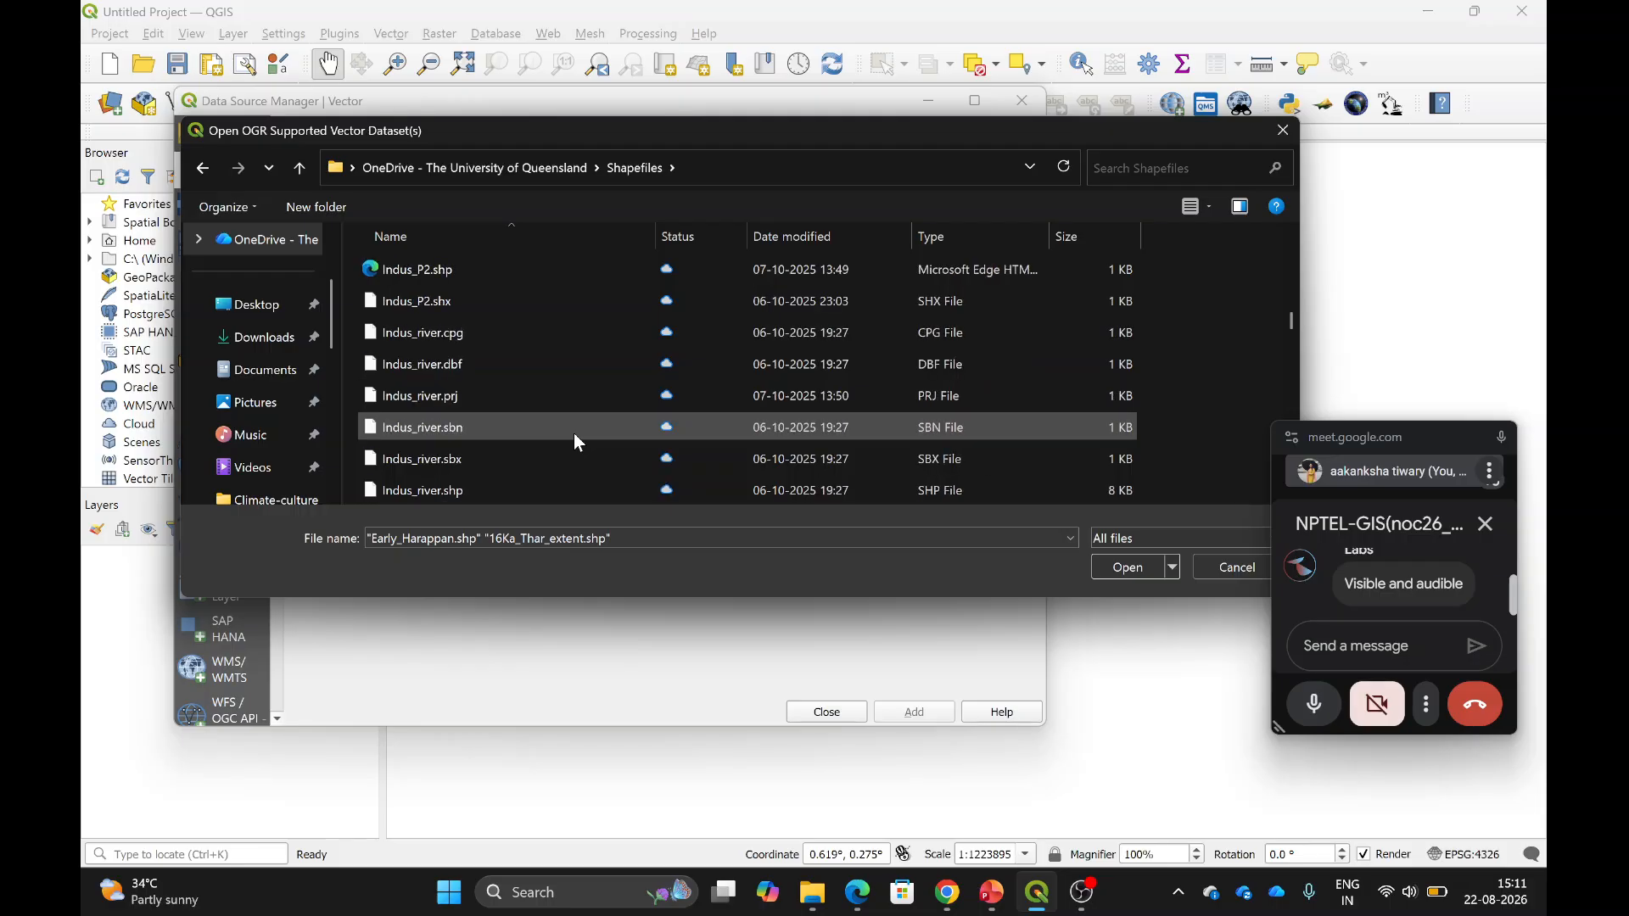
scroll(574, 440, down, 3)
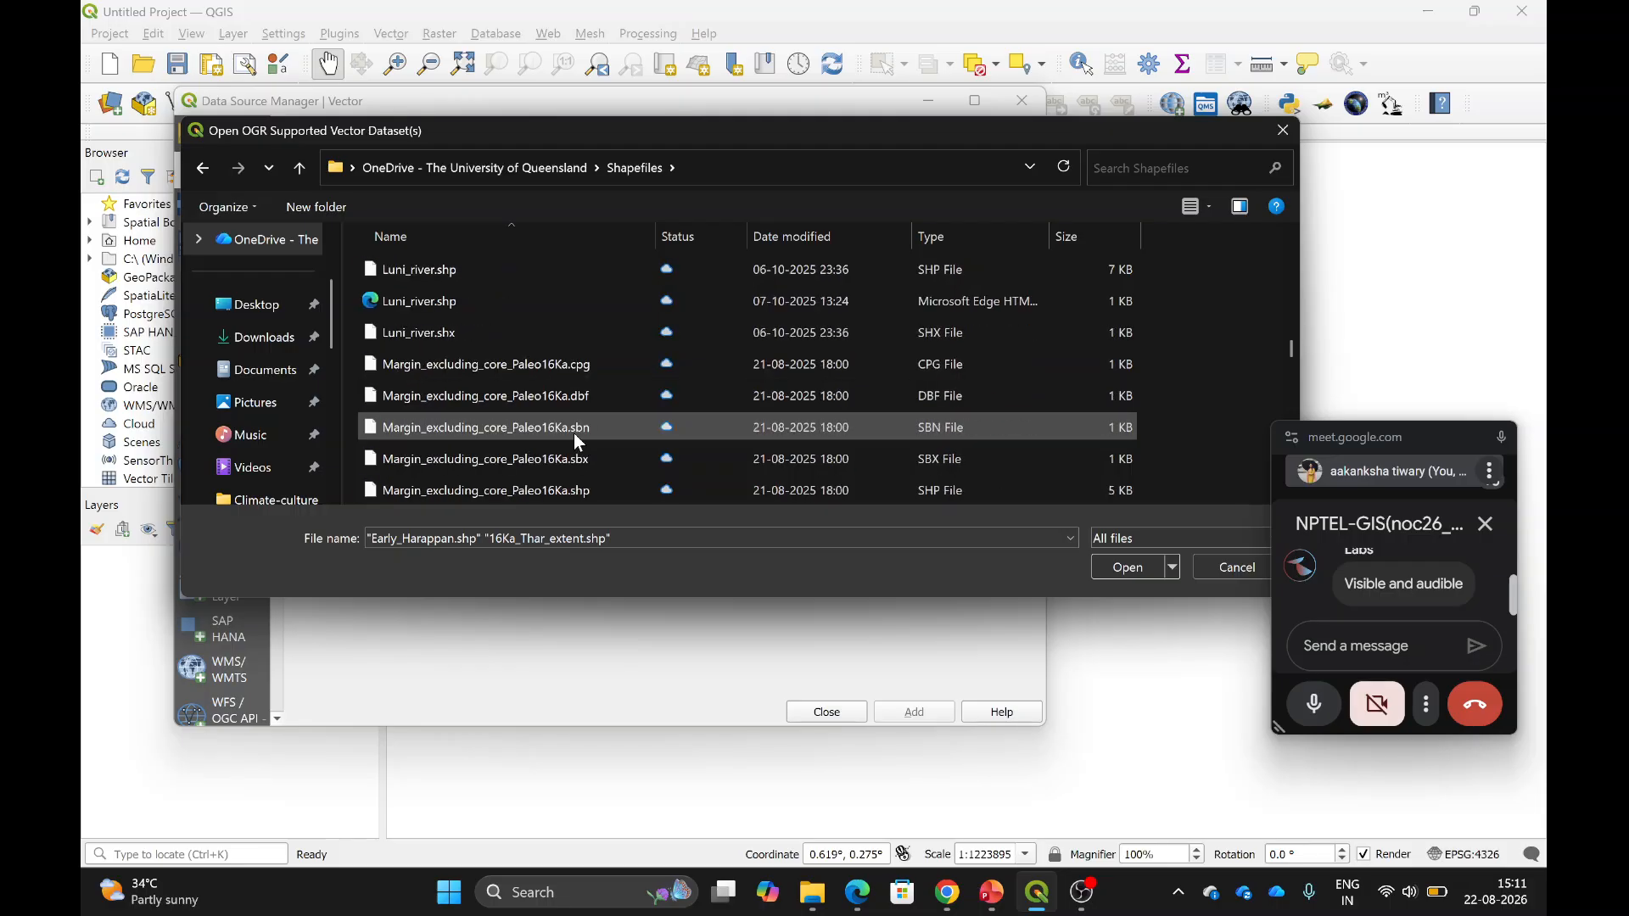
scroll(573, 433, down, 9)
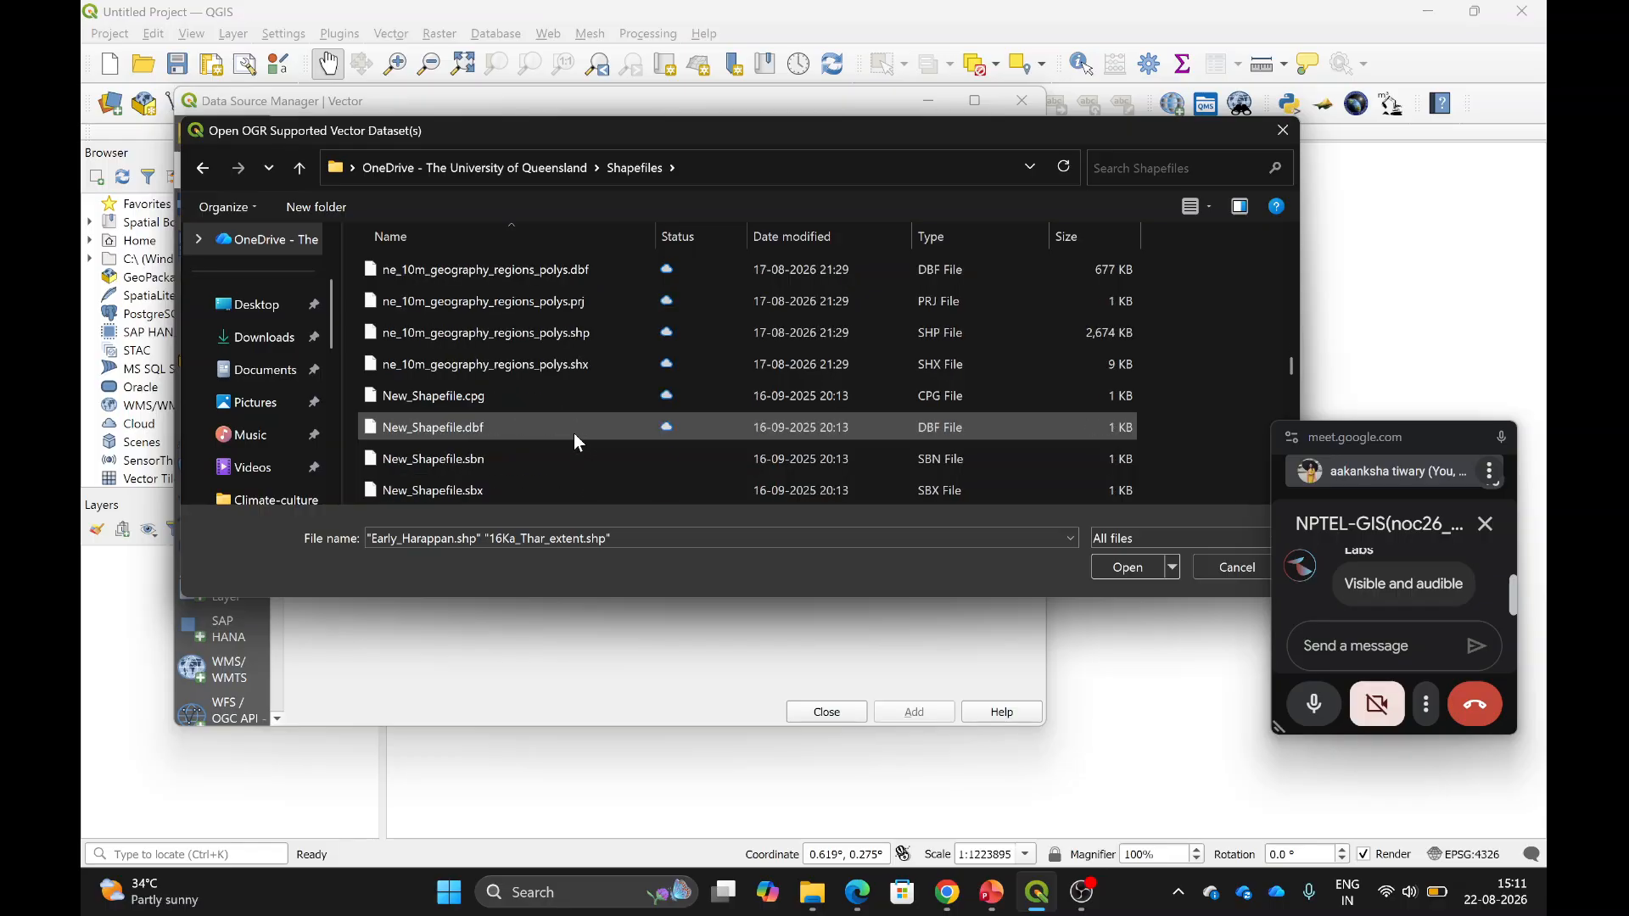
scroll(574, 433, down, 10)
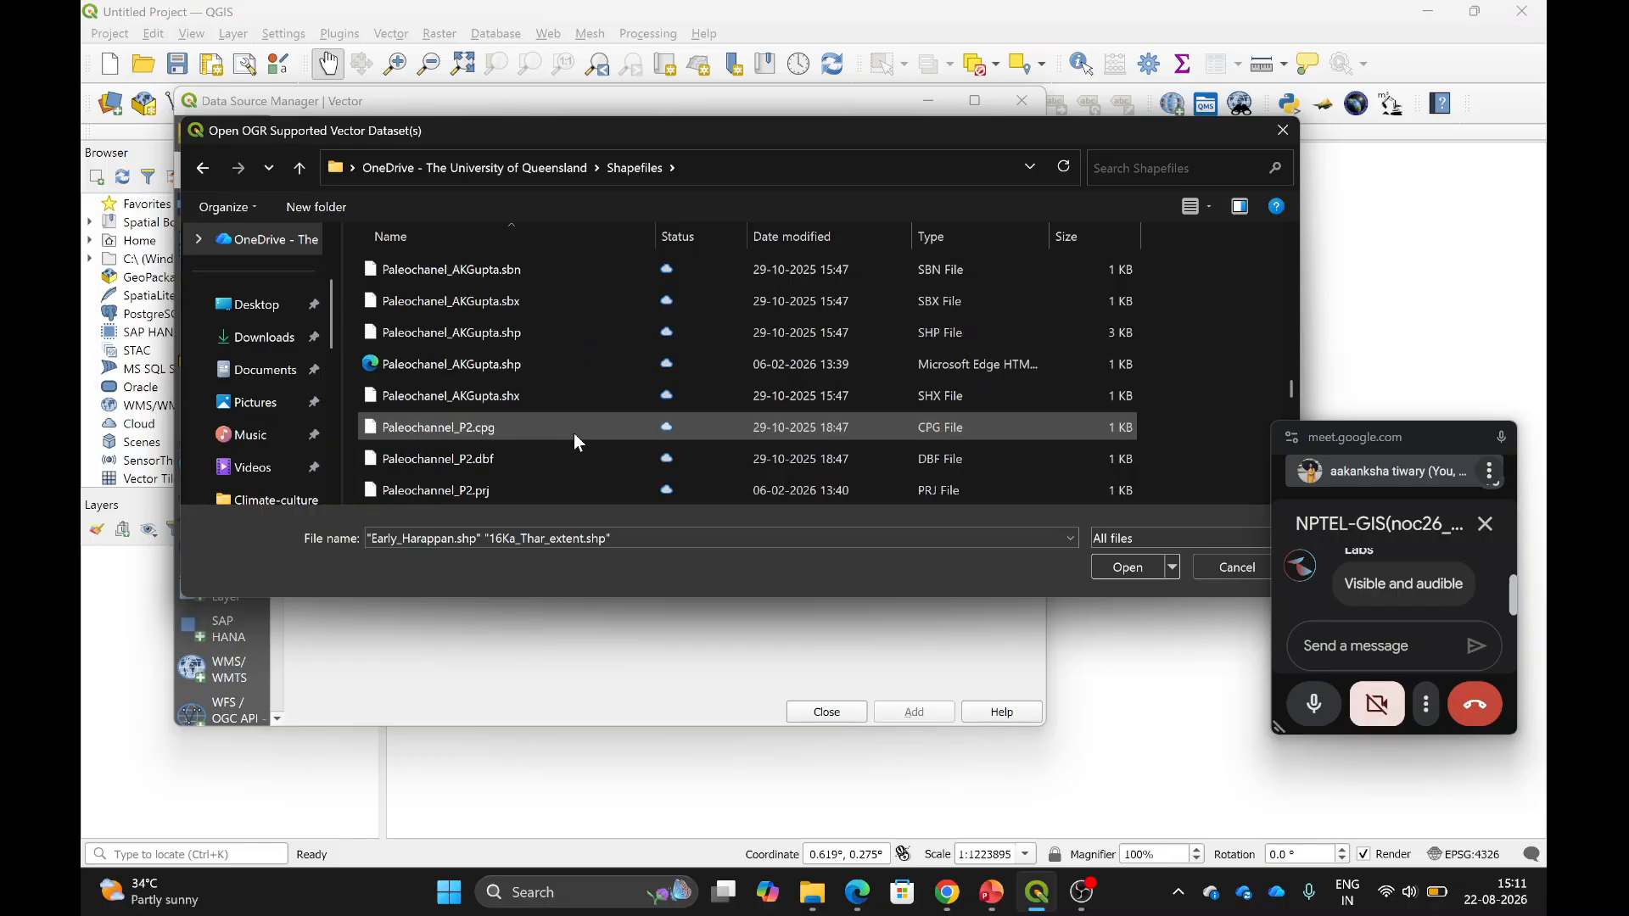
scroll(574, 432, down, 7)
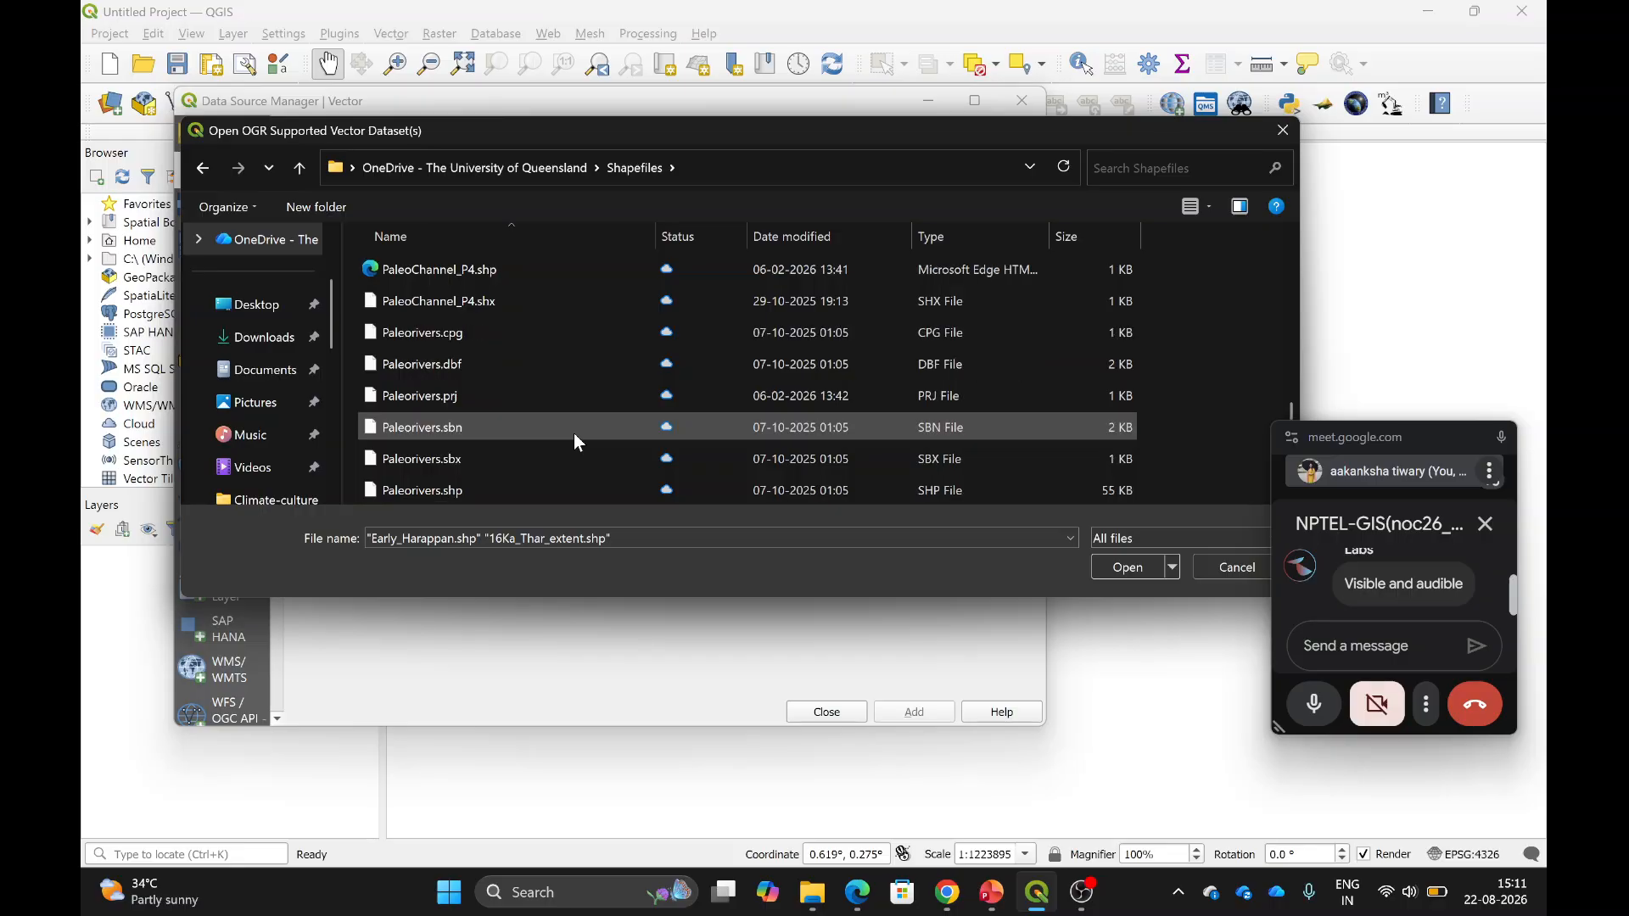
scroll(570, 364, down, 6)
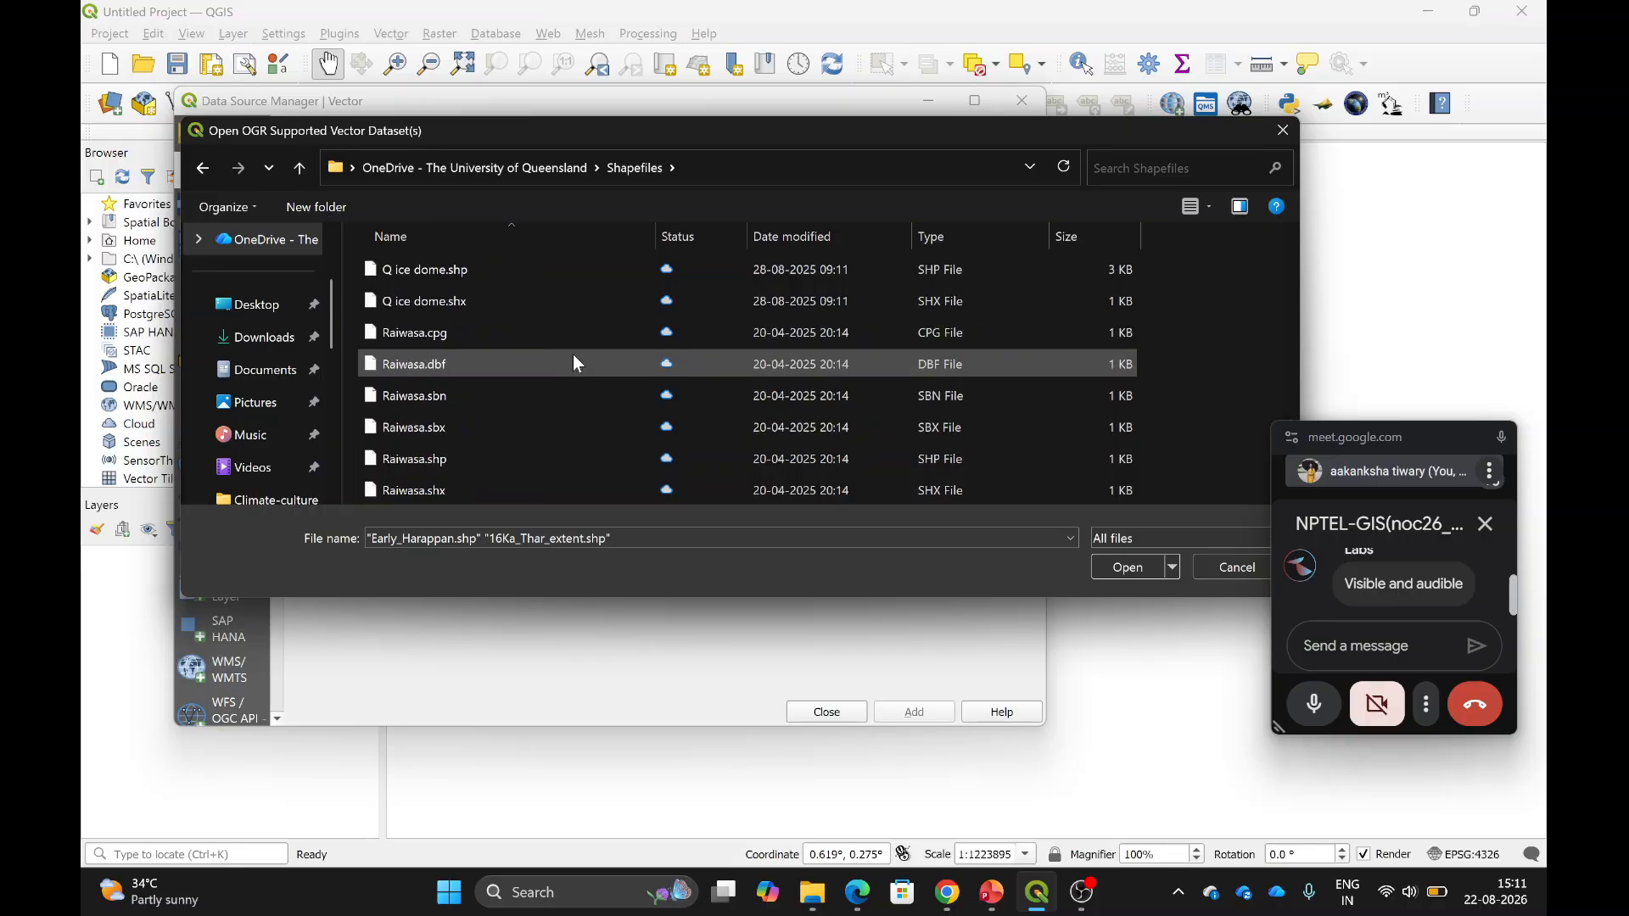
scroll(573, 364, down, 8)
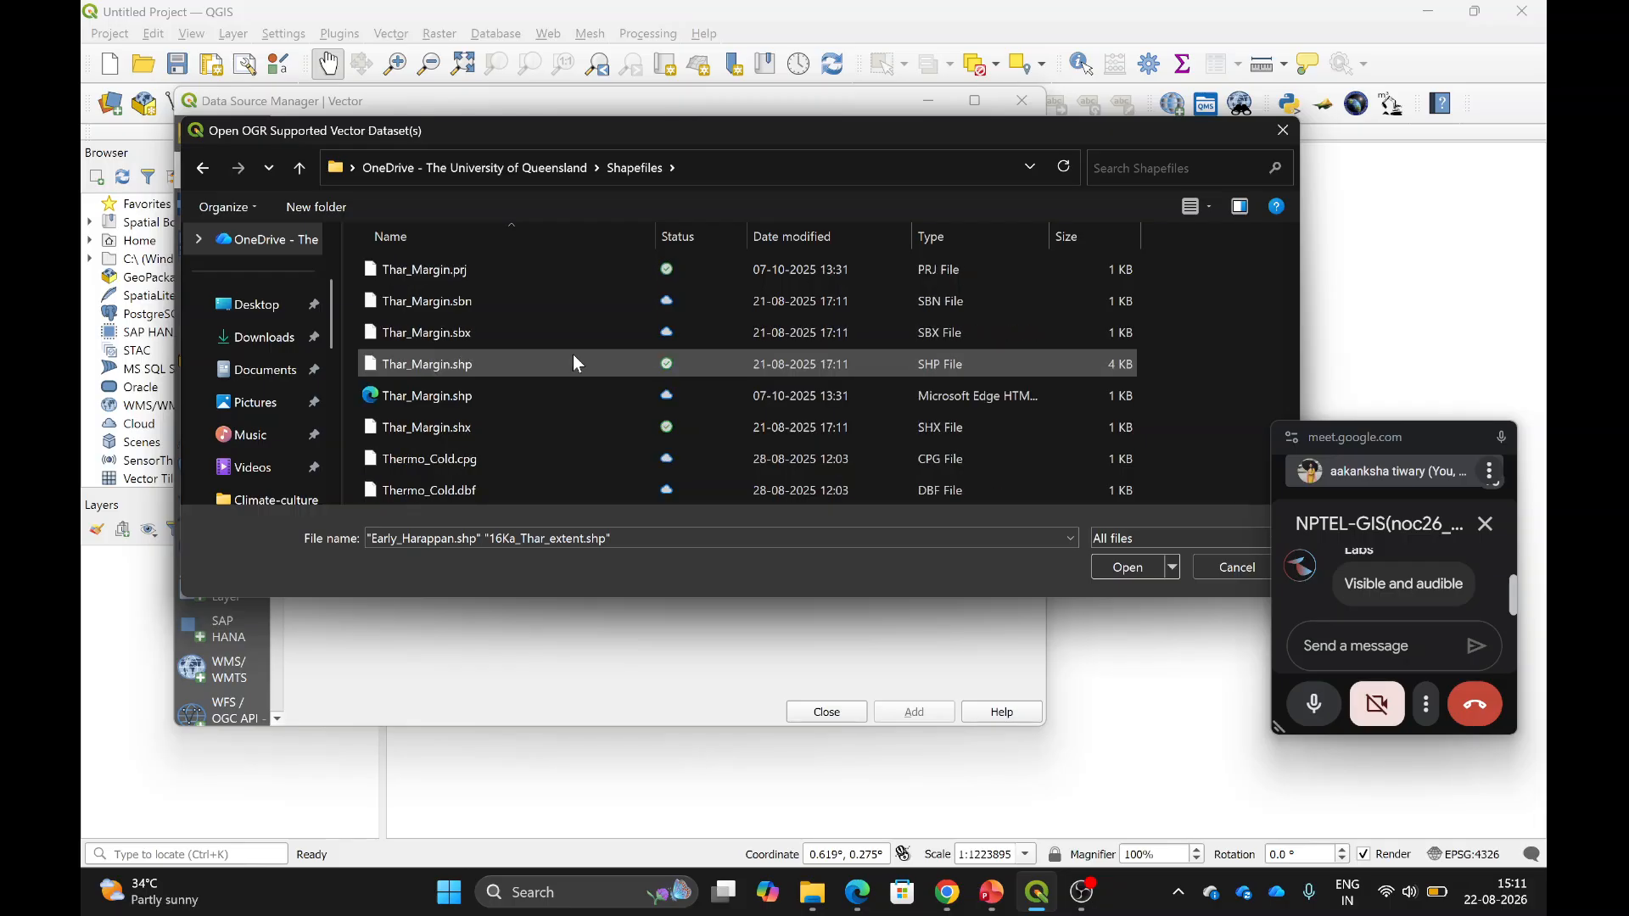
scroll(534, 437, down, 5)
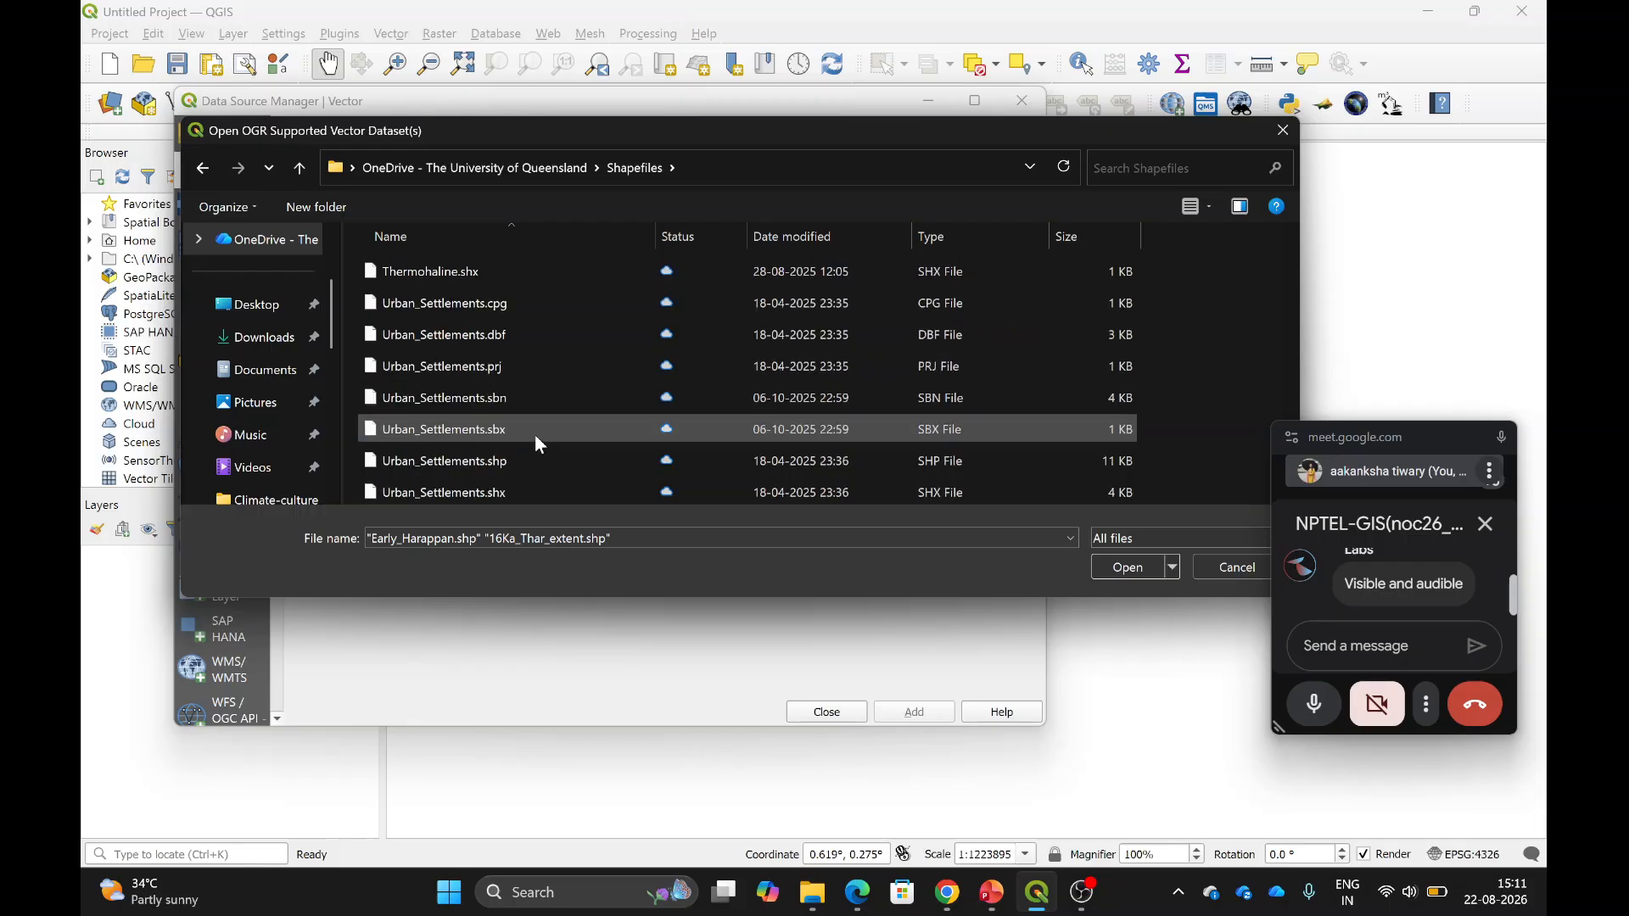
scroll(535, 435, up, 5)
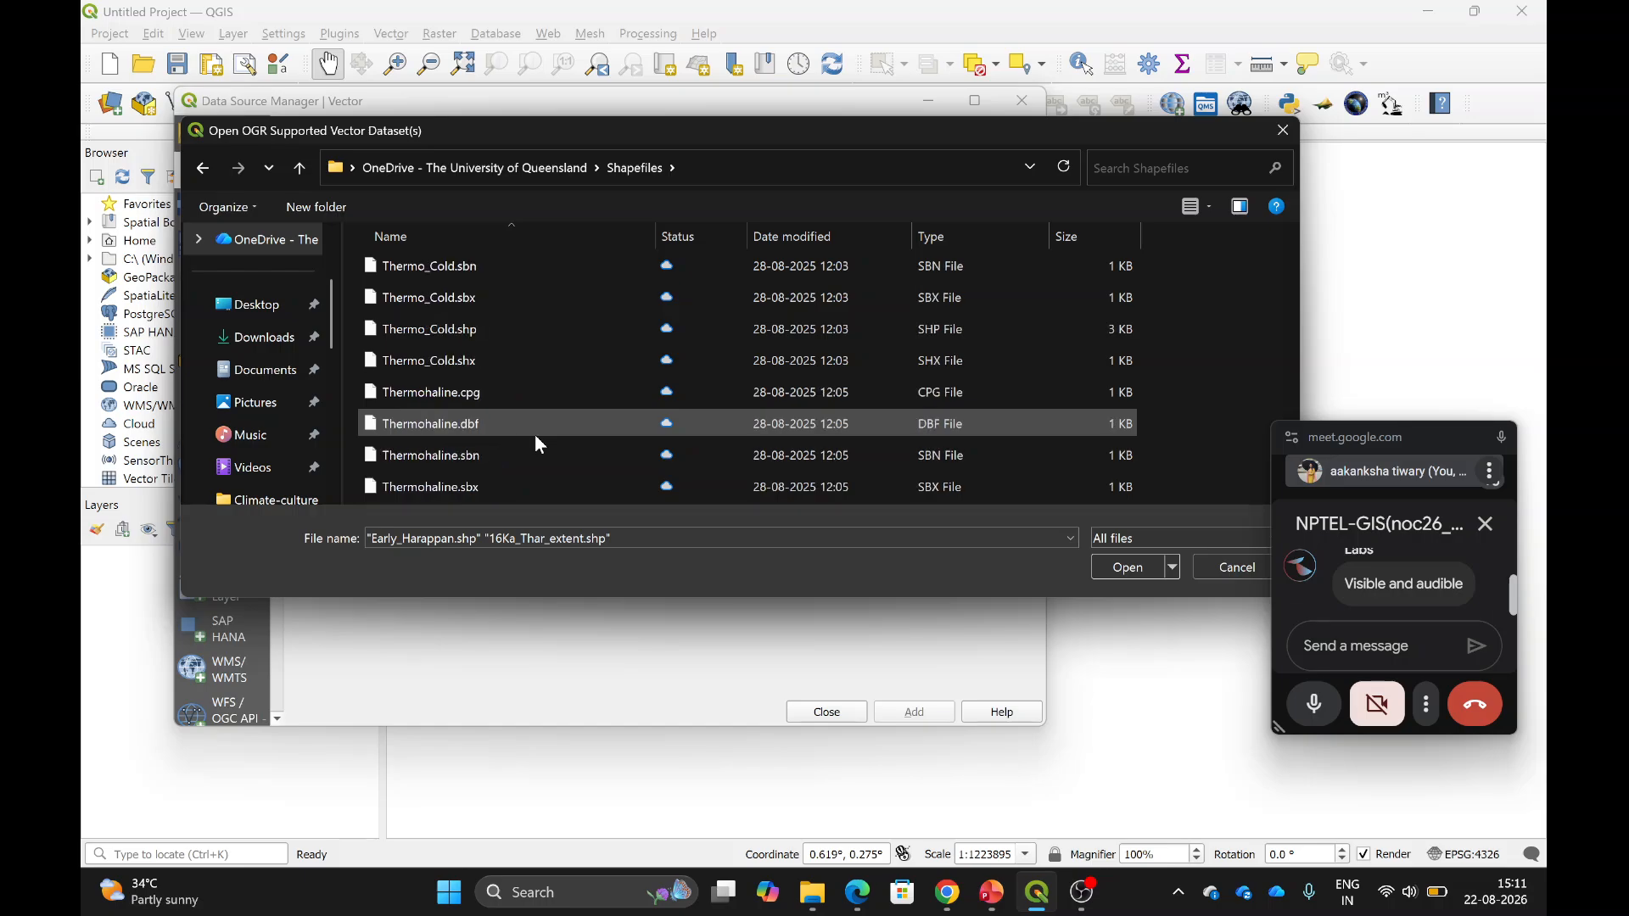
scroll(535, 434, up, 6)
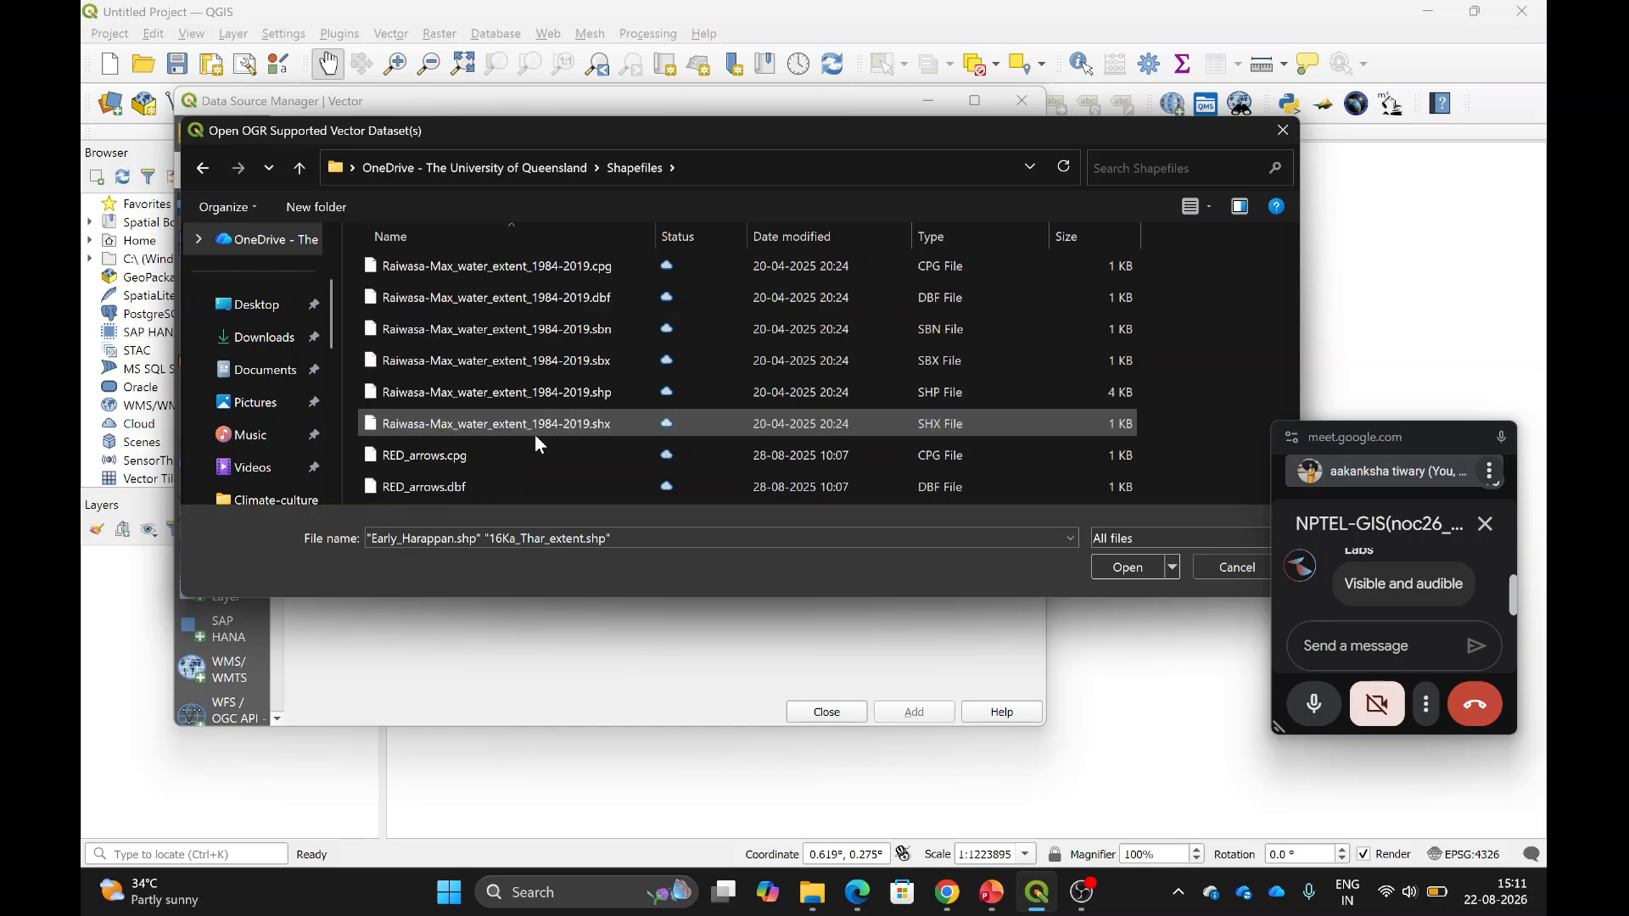
scroll(535, 435, up, 5)
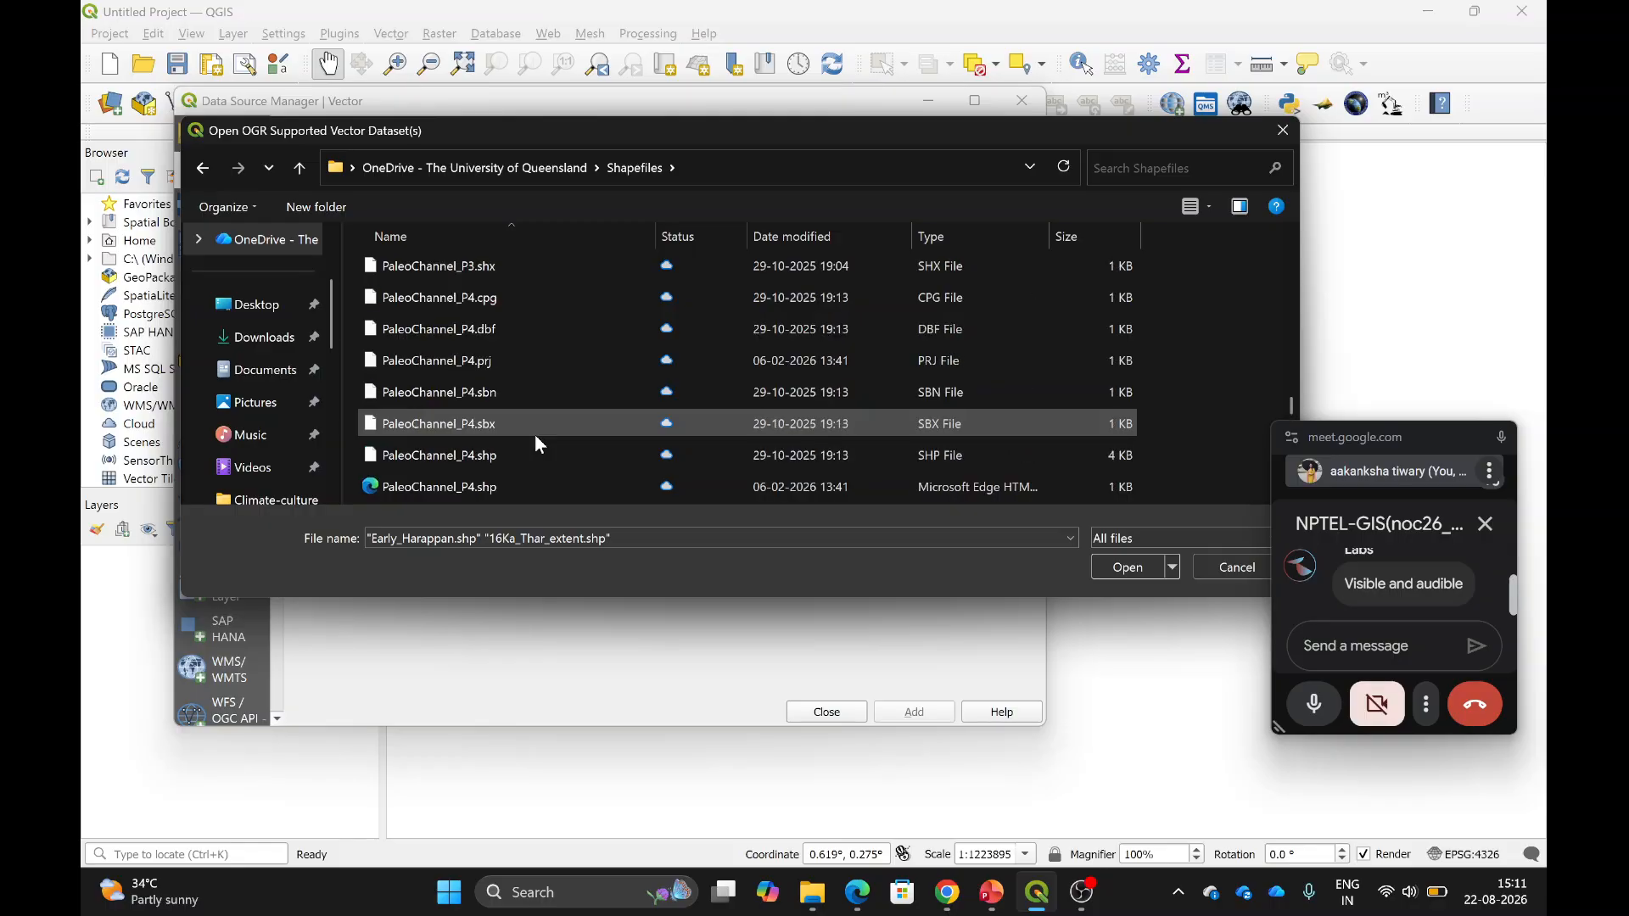
scroll(534, 435, up, 5)
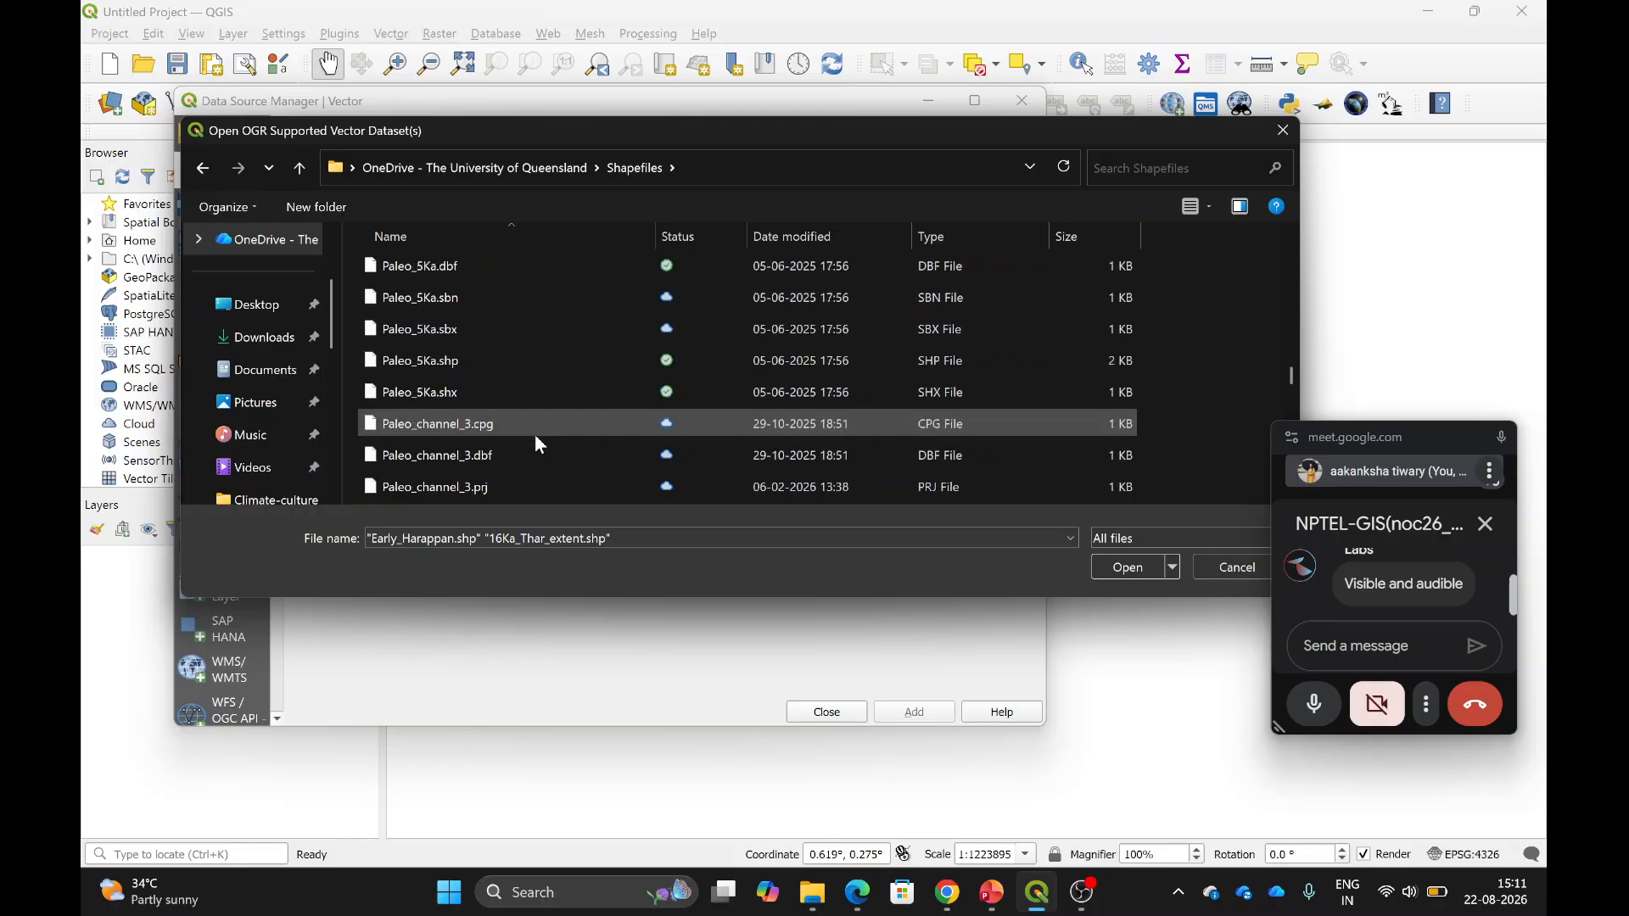
scroll(534, 435, down, 2)
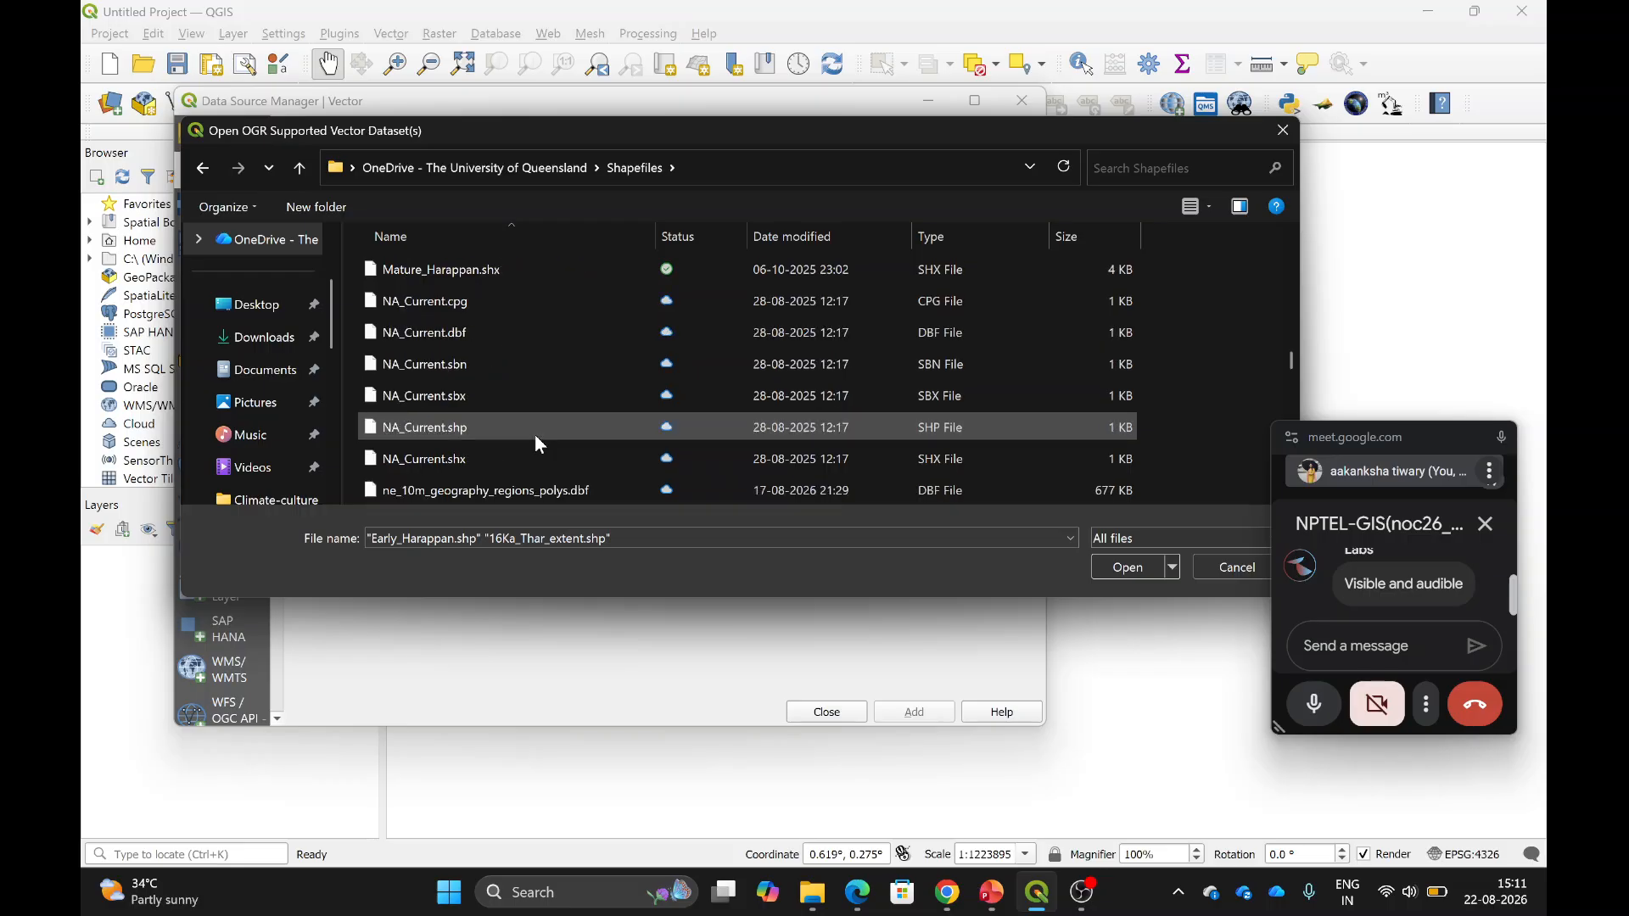
scroll(534, 434, up, 4)
scroll(534, 435, up, 4)
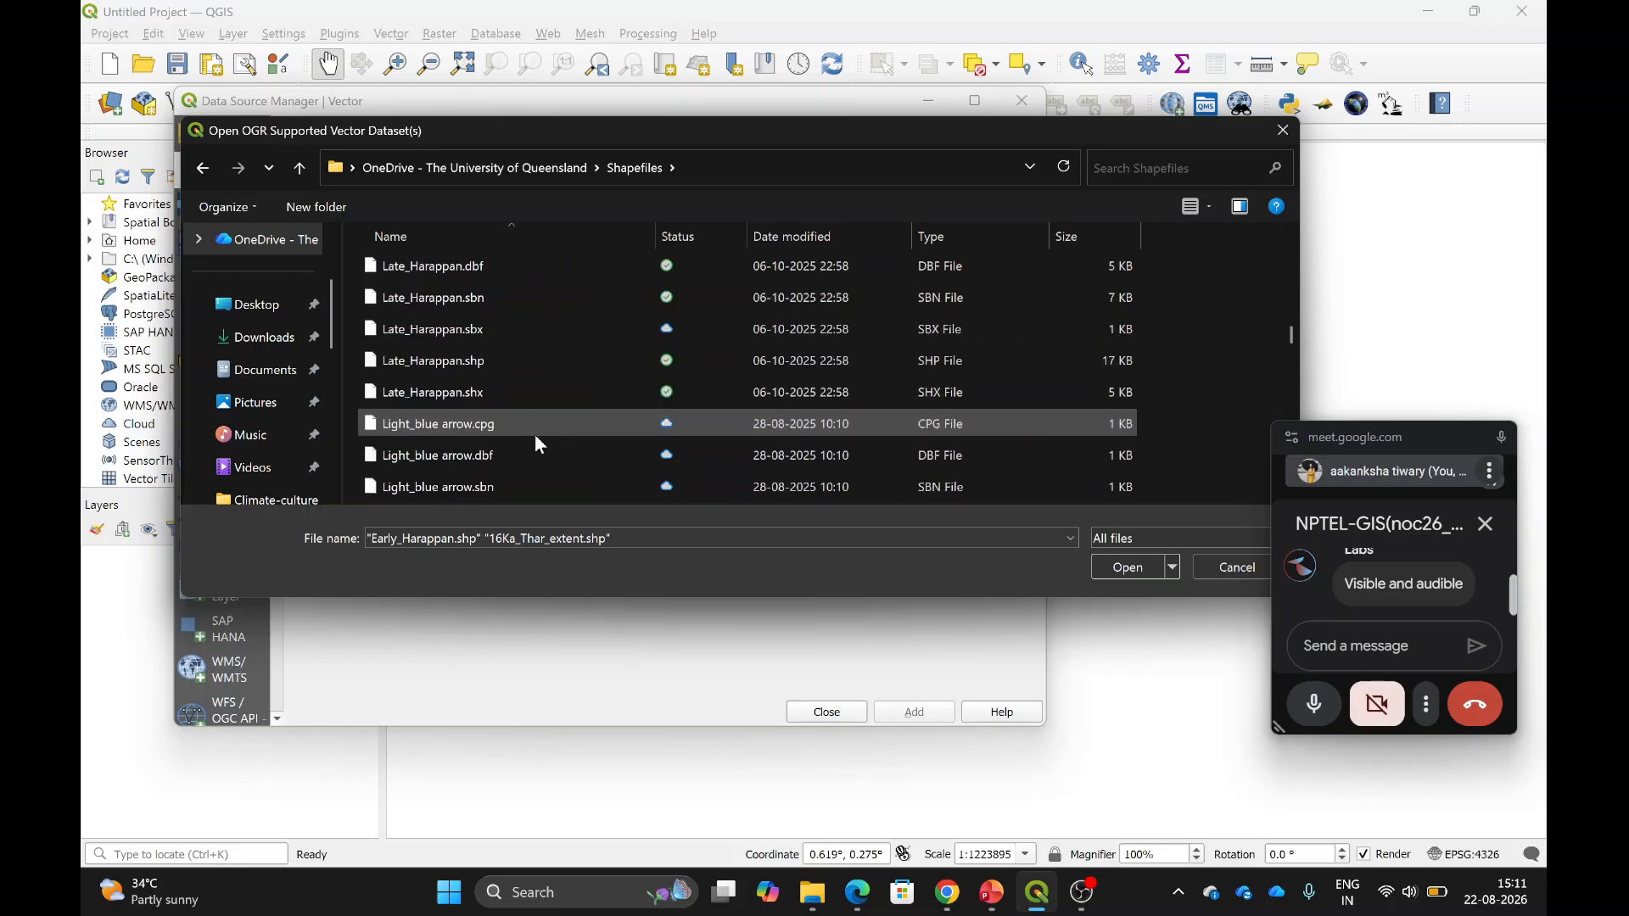
ctrl+click(518, 364)
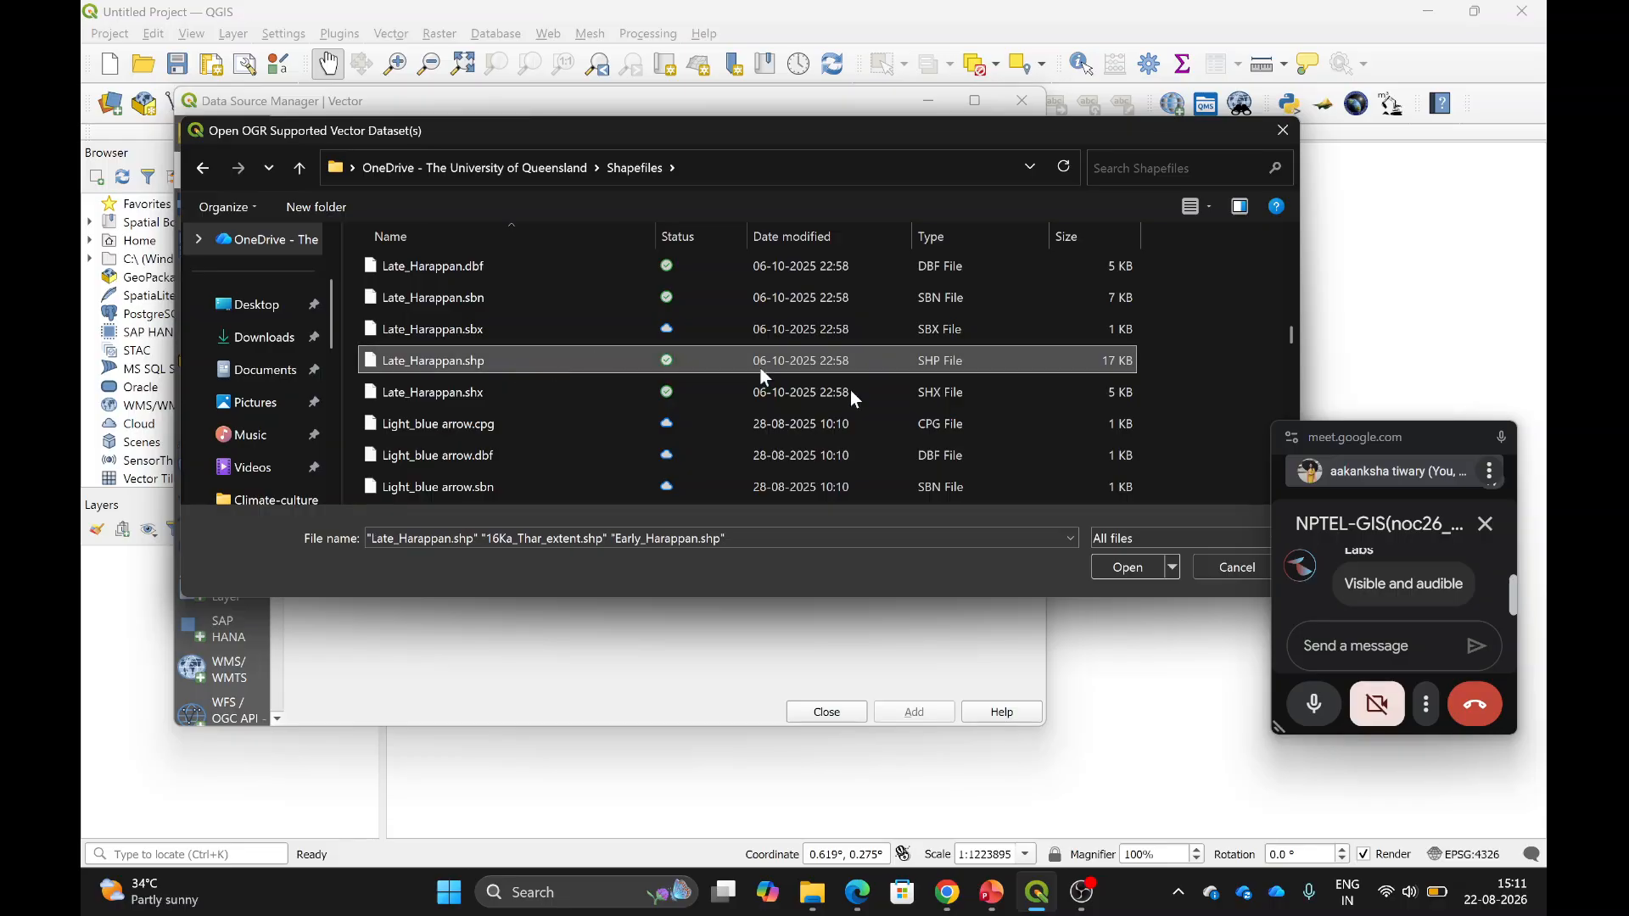
Add the selected shapefiles to the project as vector layers and close the Data Source Manager.
click(1127, 567)
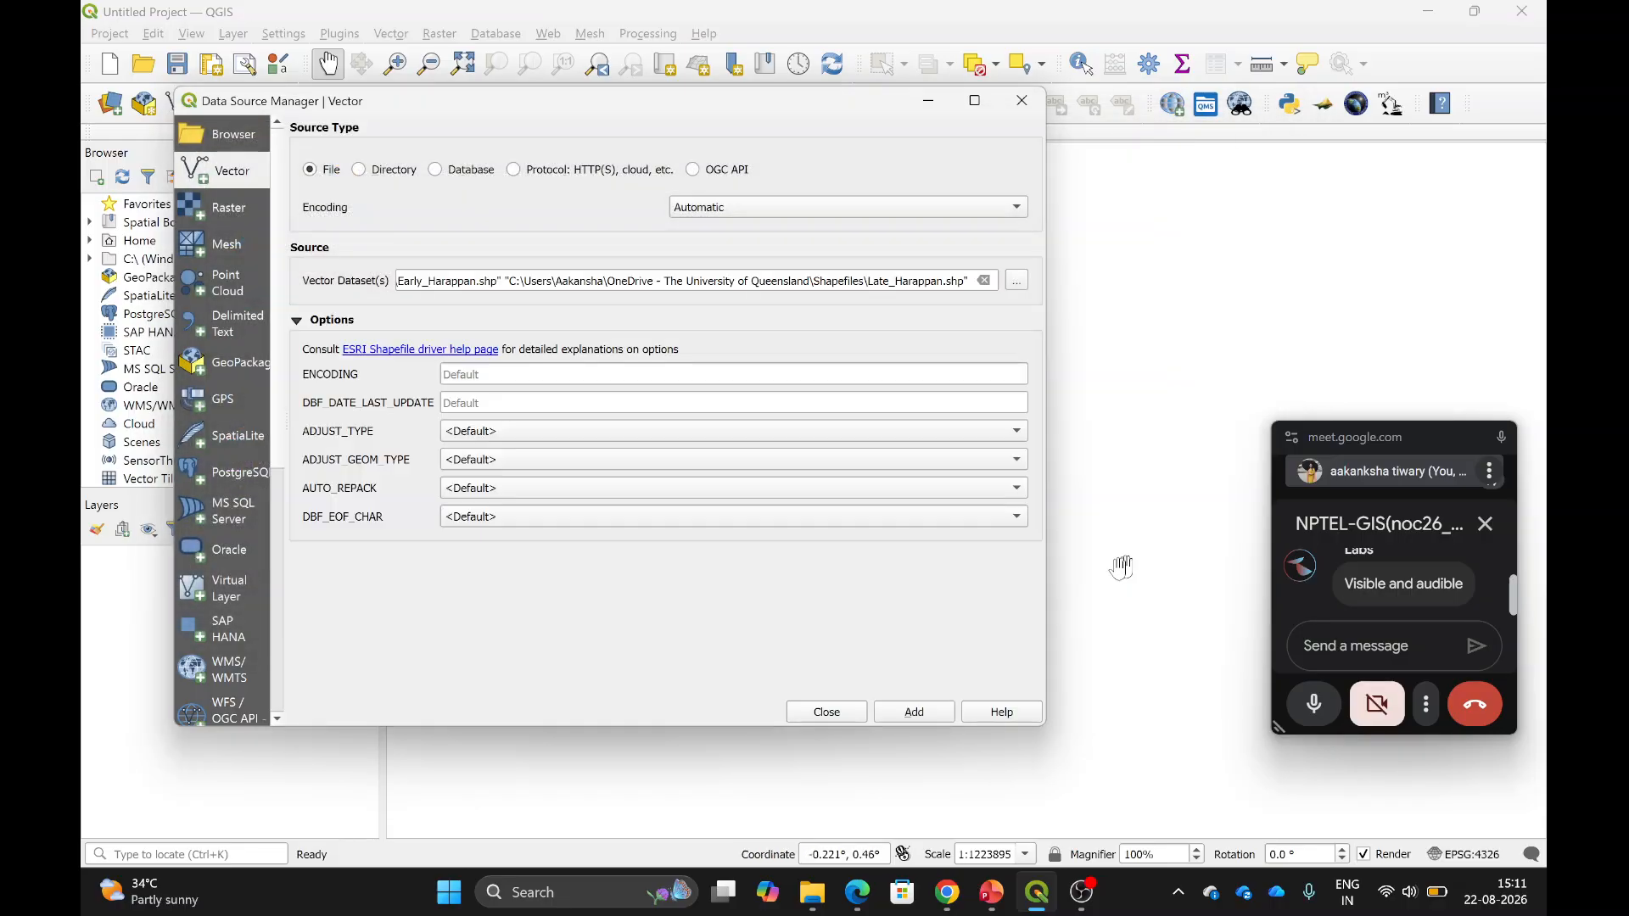
click(908, 712)
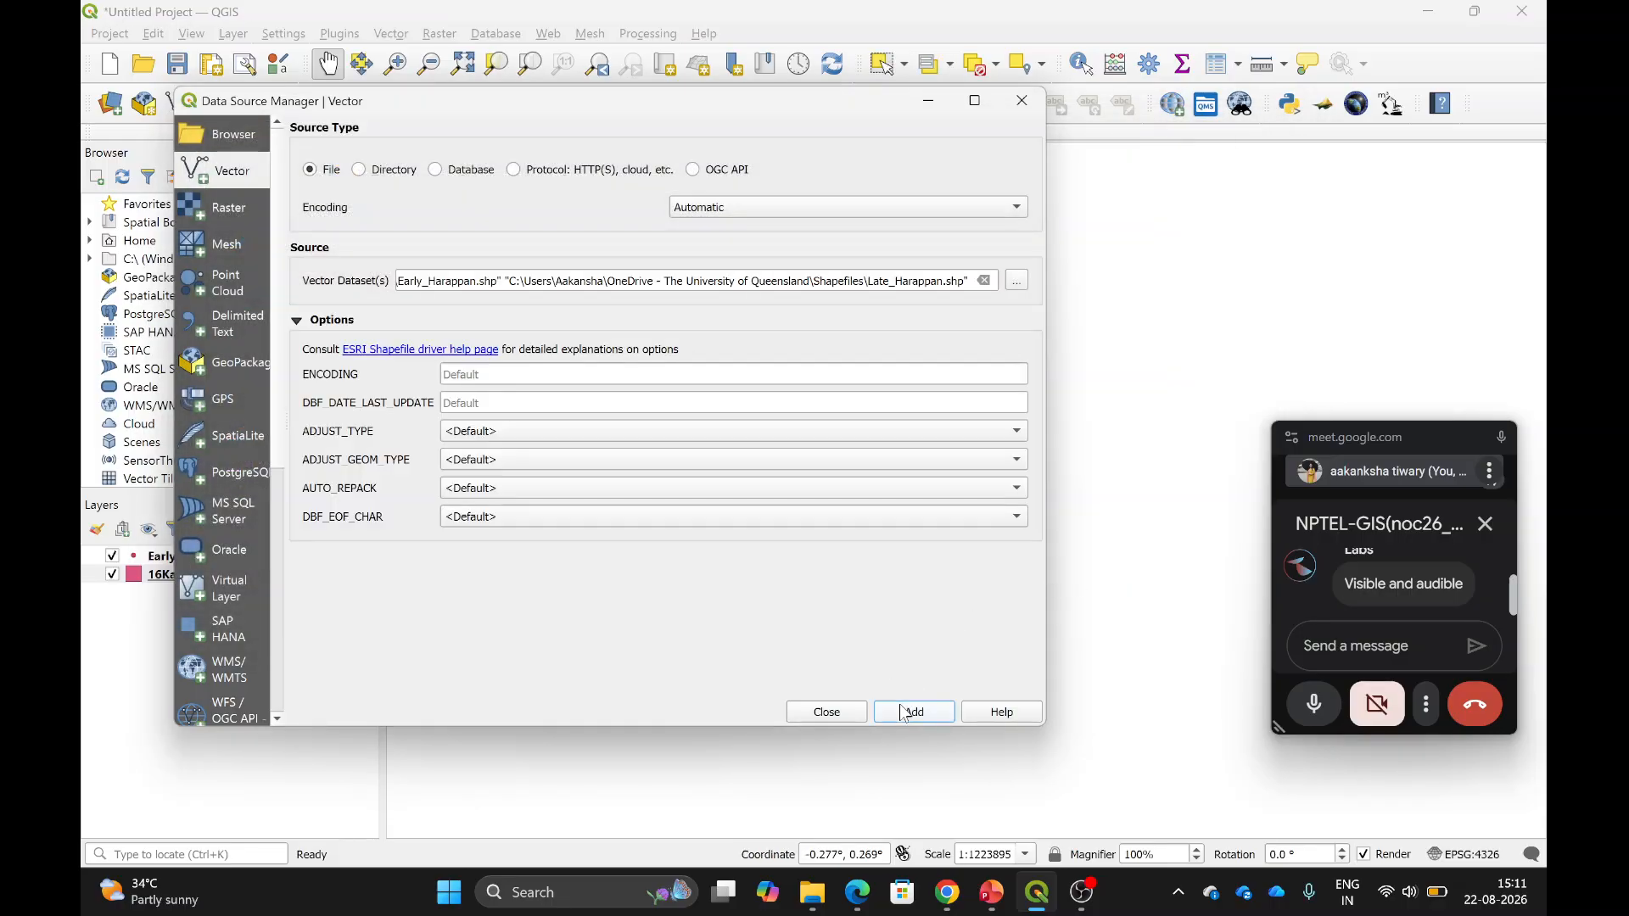
click(822, 712)
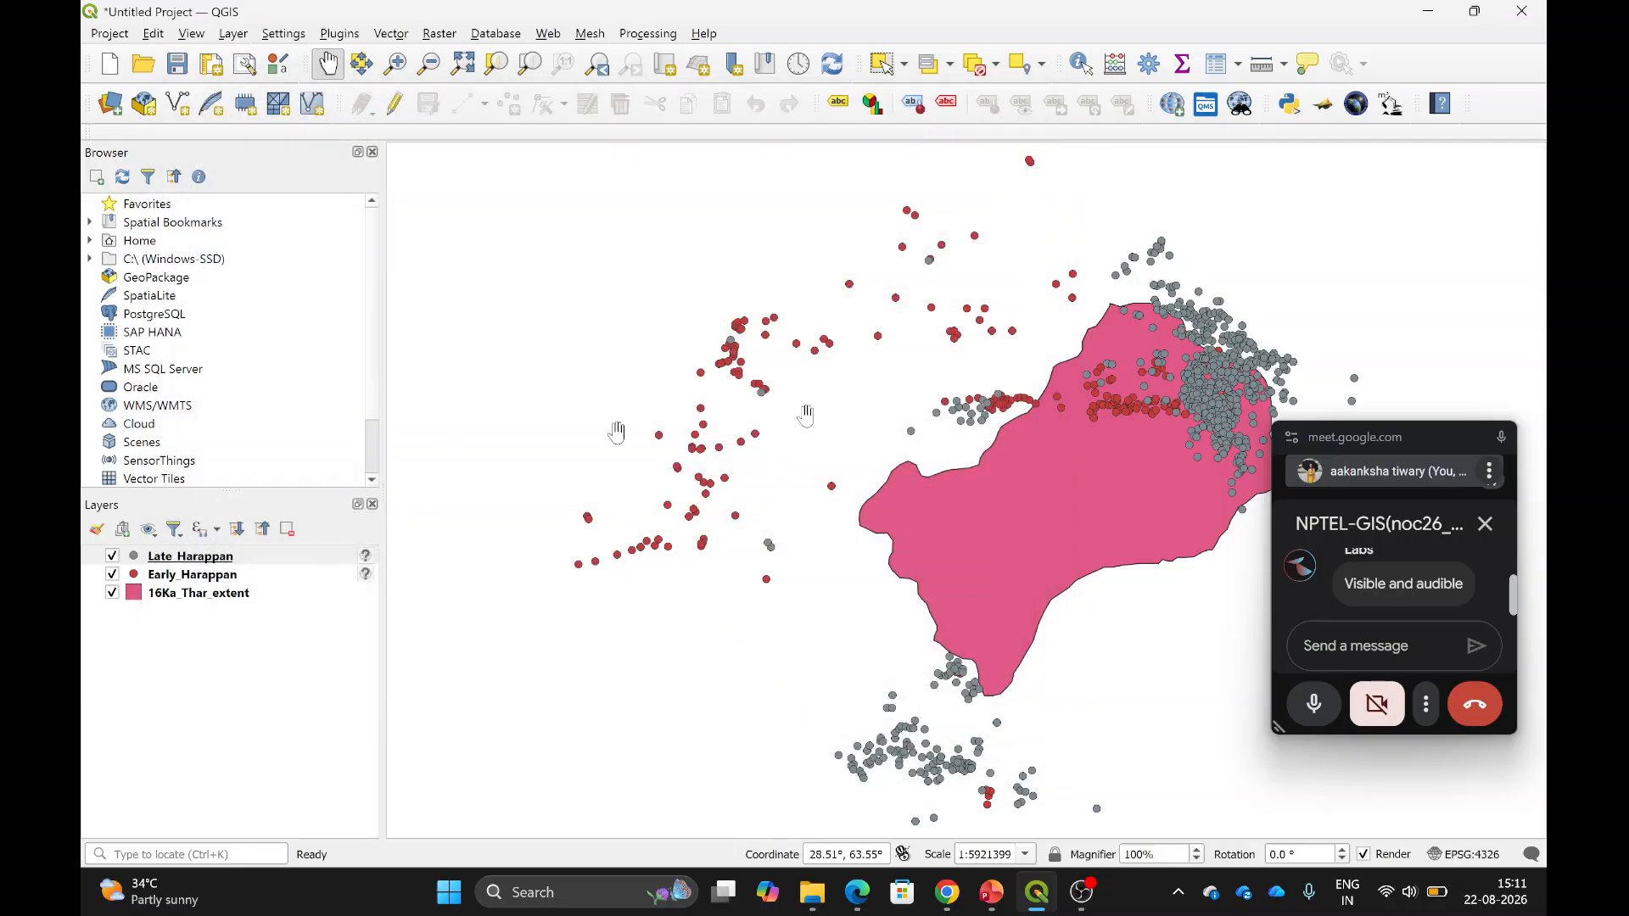
Change the 16Ka_Thar_extent layer's symbology to the "outline blue" style and apply it.
drag(1091, 466, 979, 480)
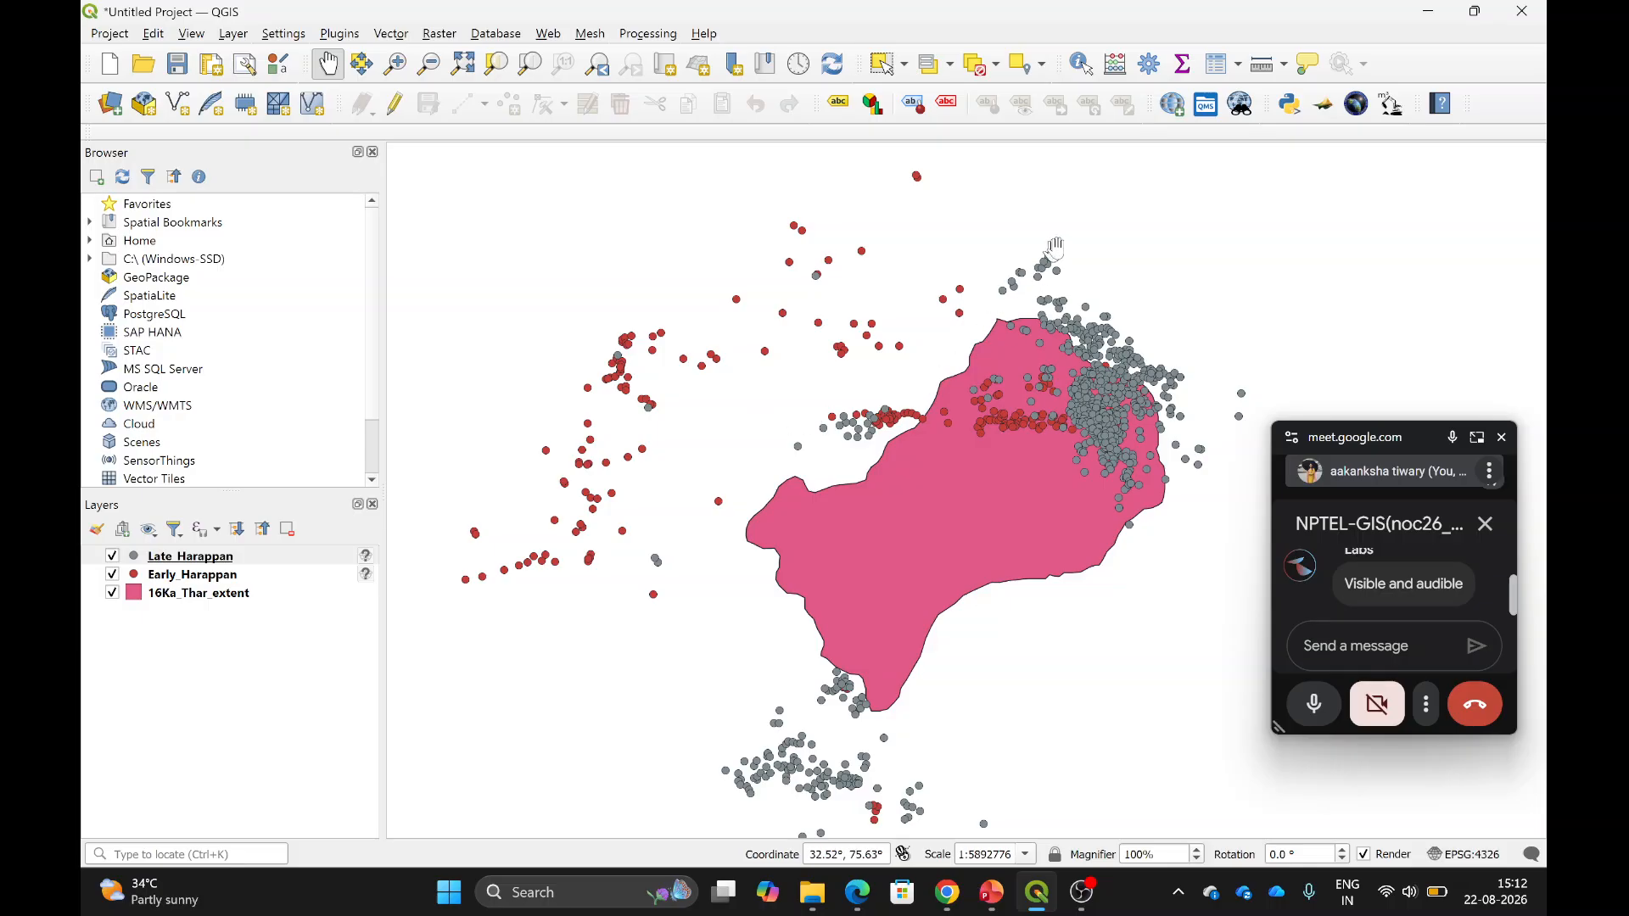
click(134, 601)
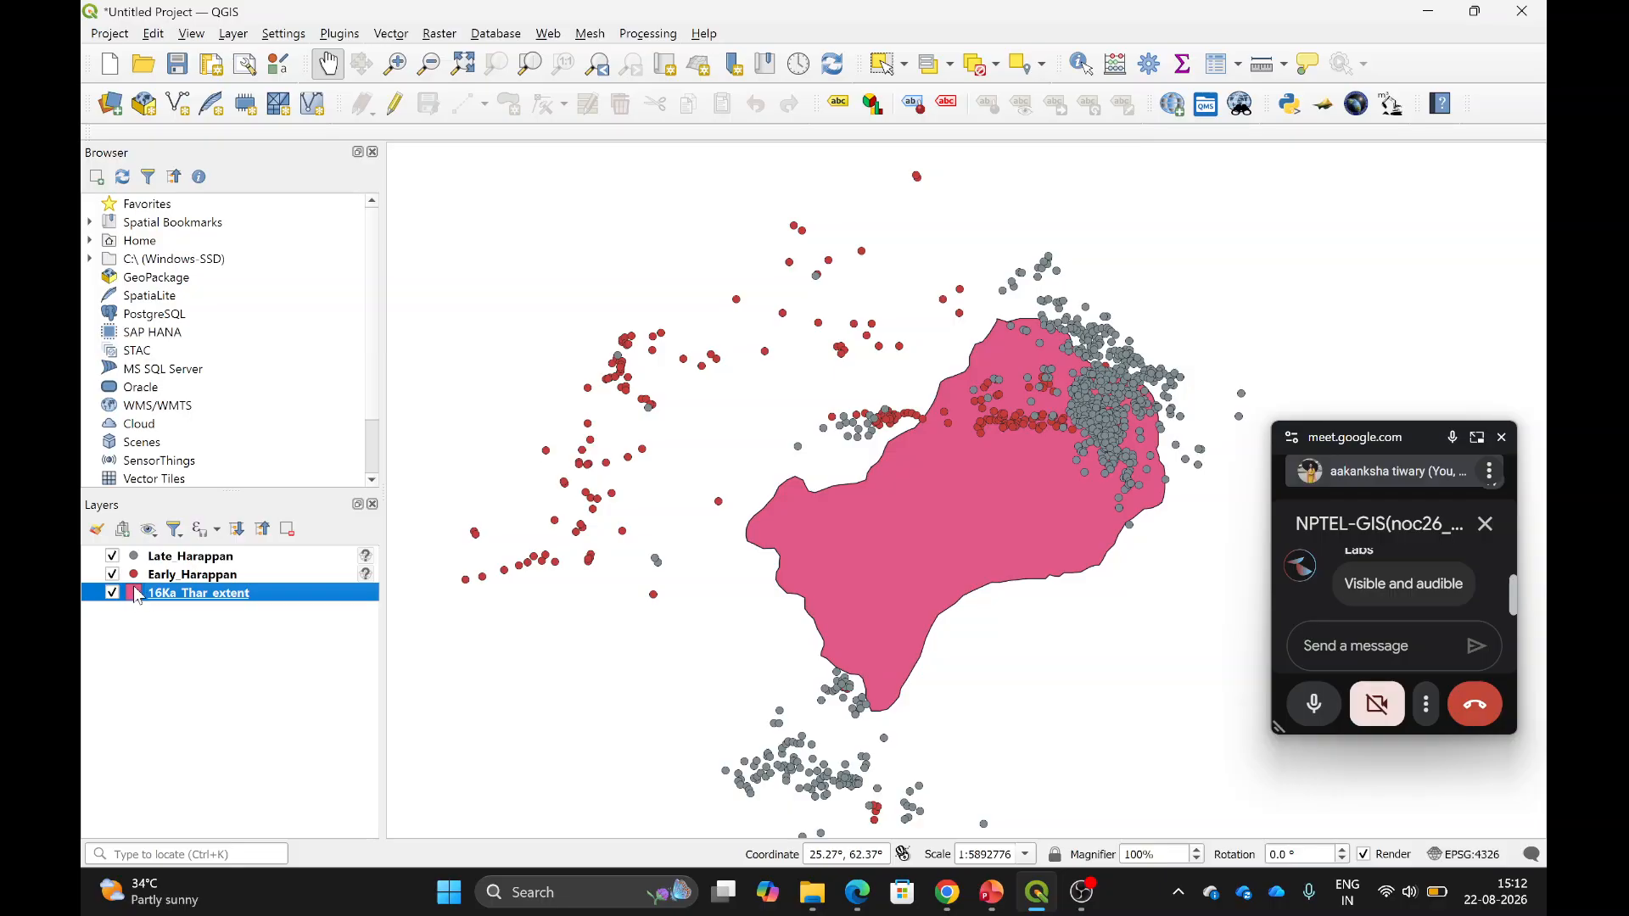
double_click(137, 594)
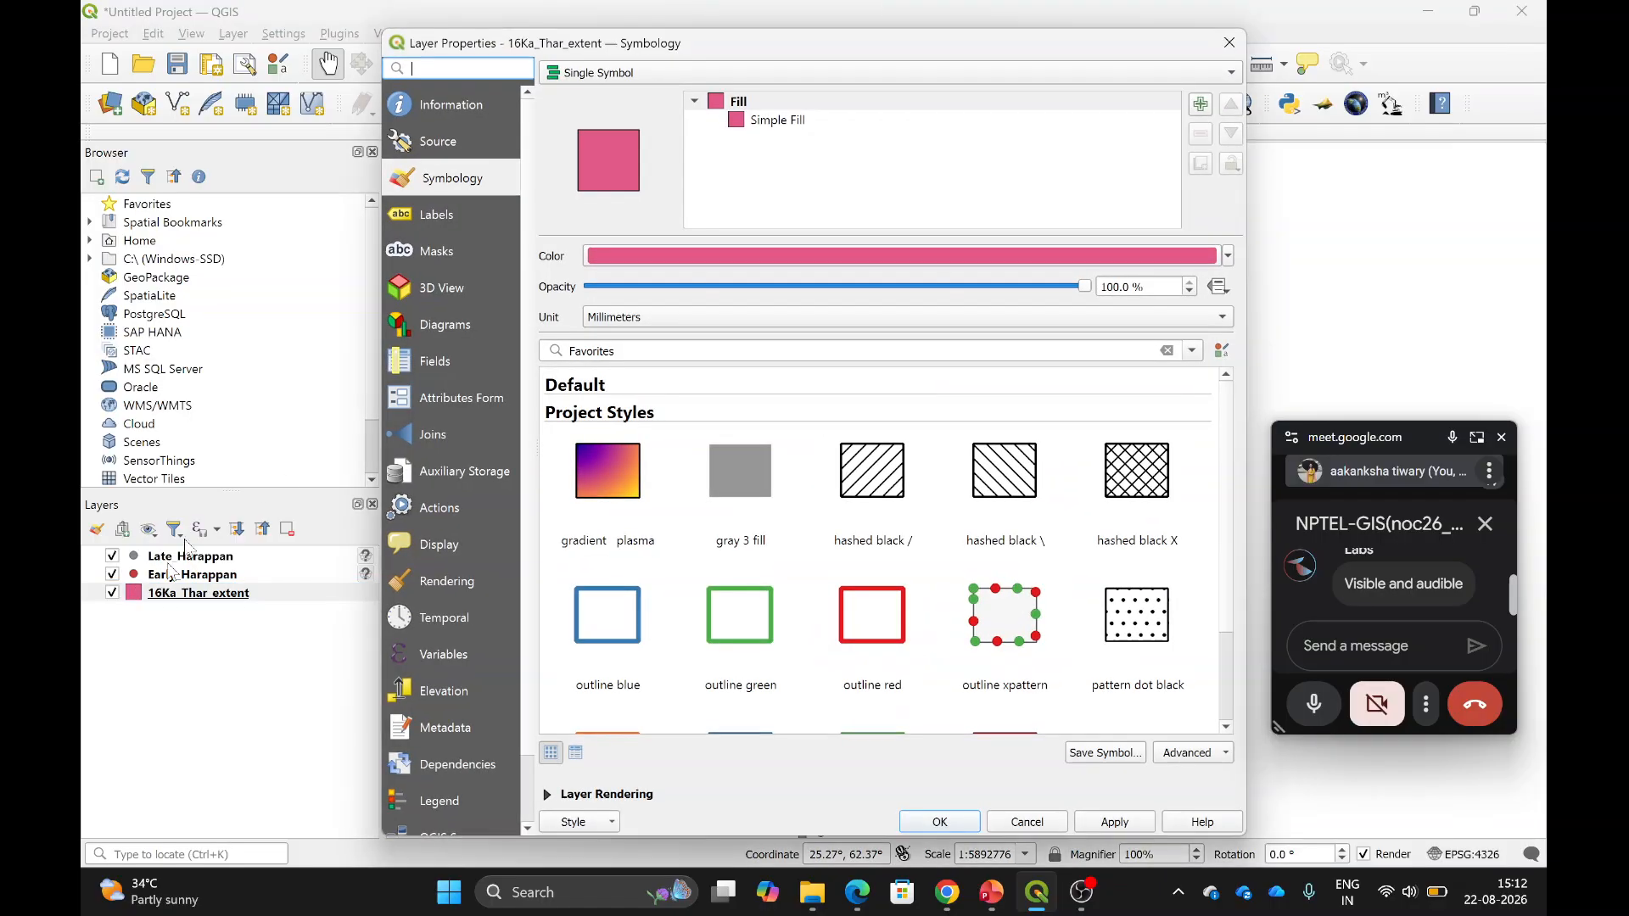
click(628, 628)
click(1132, 827)
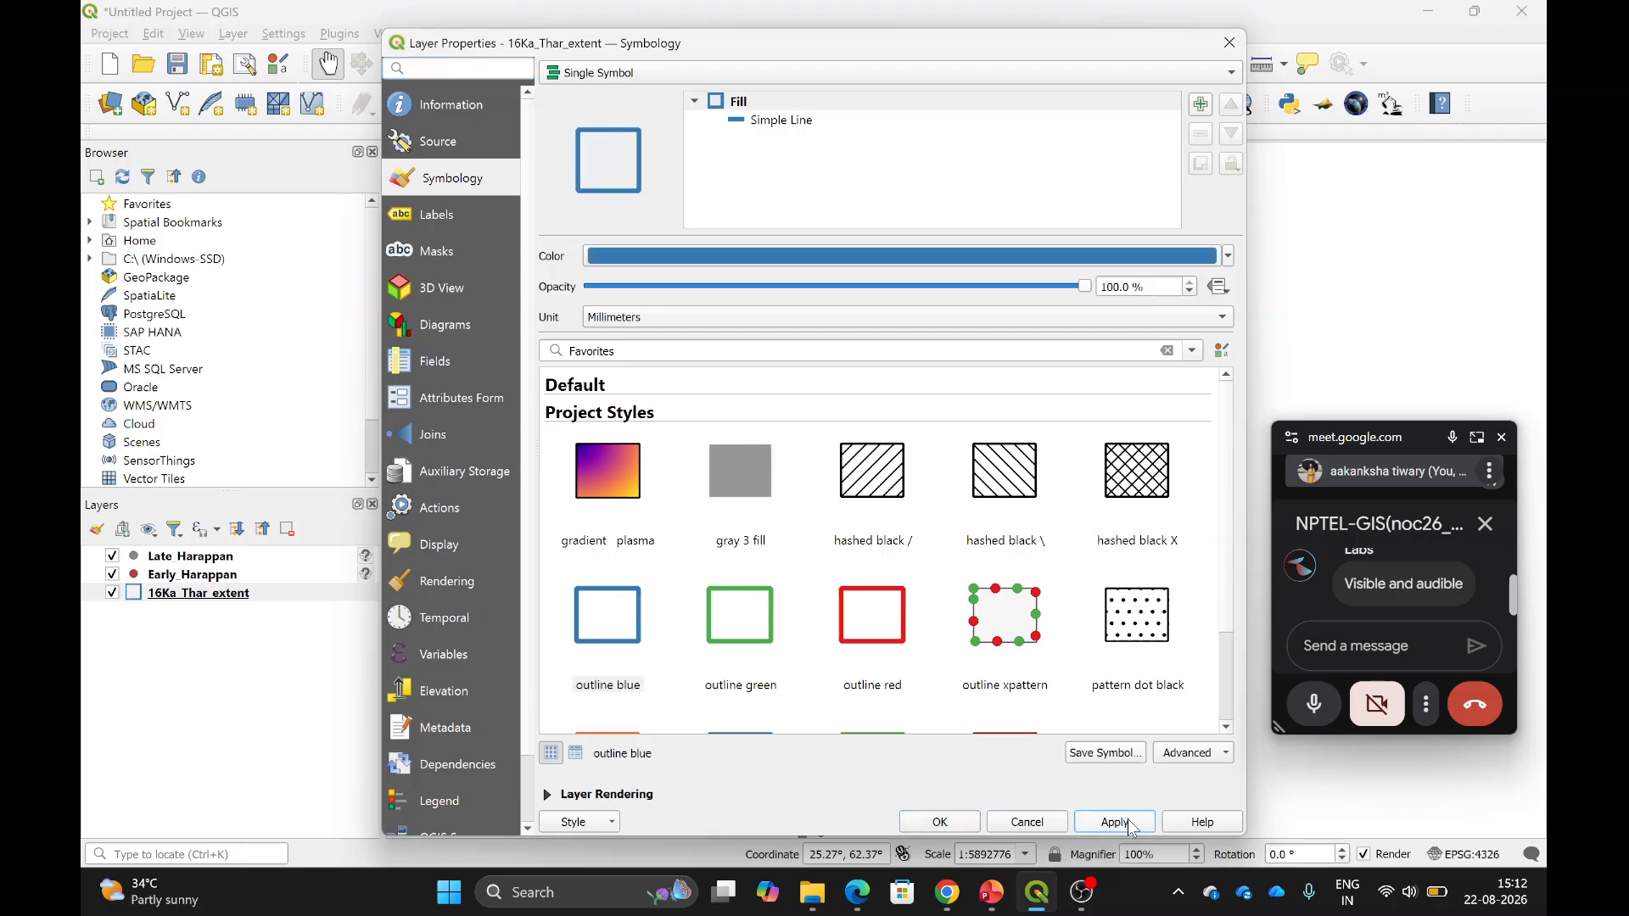
click(912, 827)
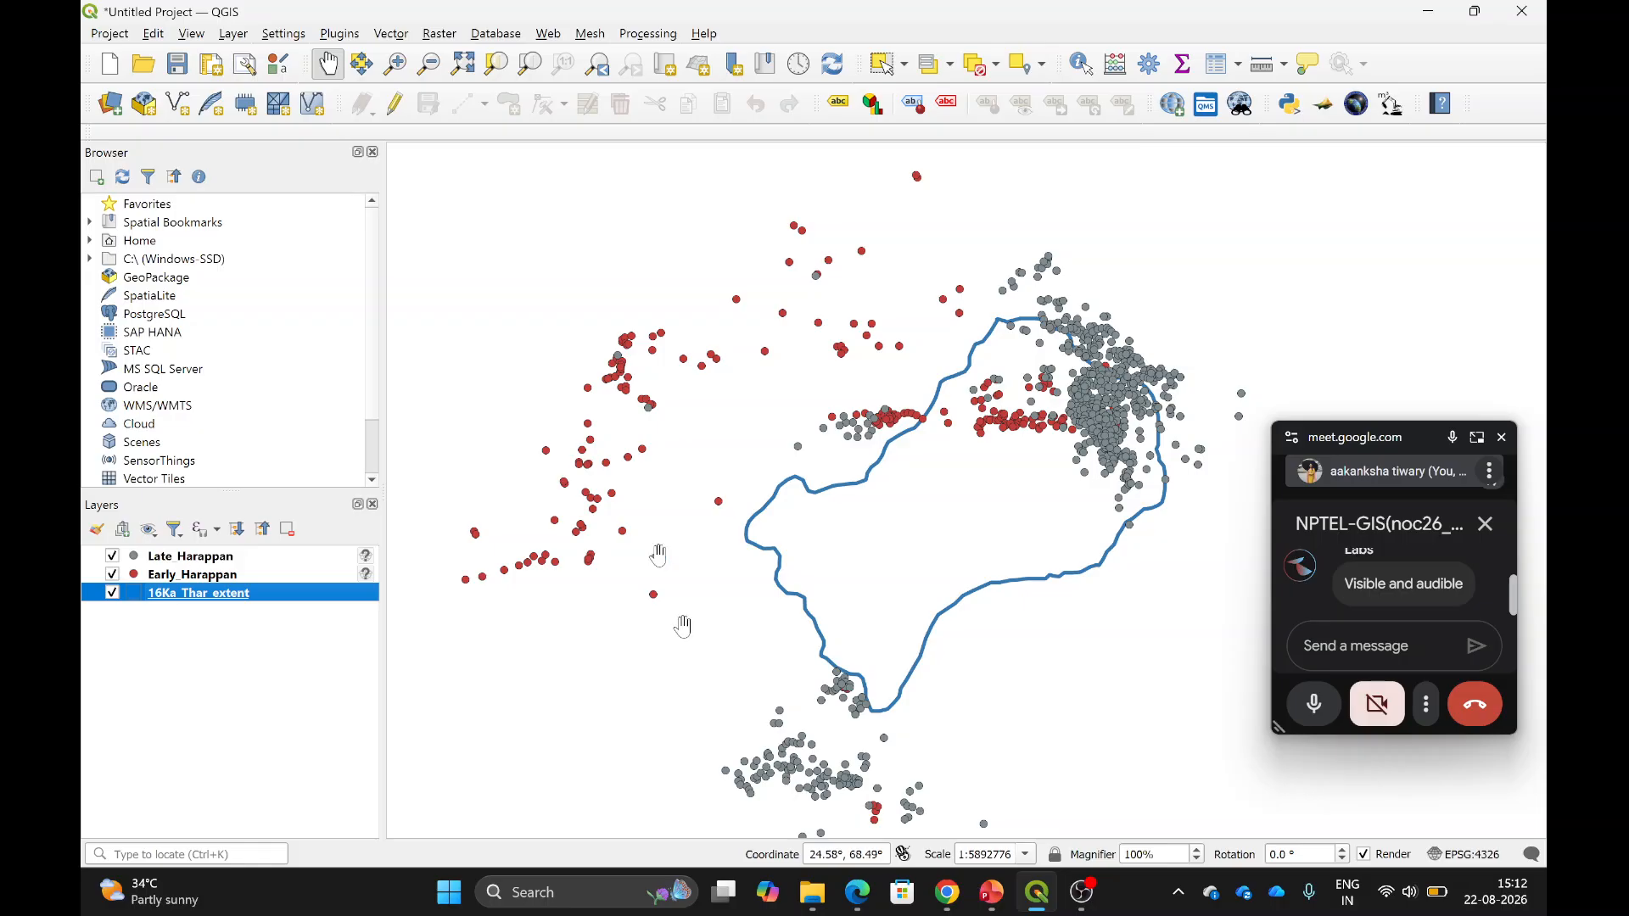
Start adding another vector layer and browse for its dataset in the India_Boundary folder of the University of Queensland OneDrive.
click(111, 104)
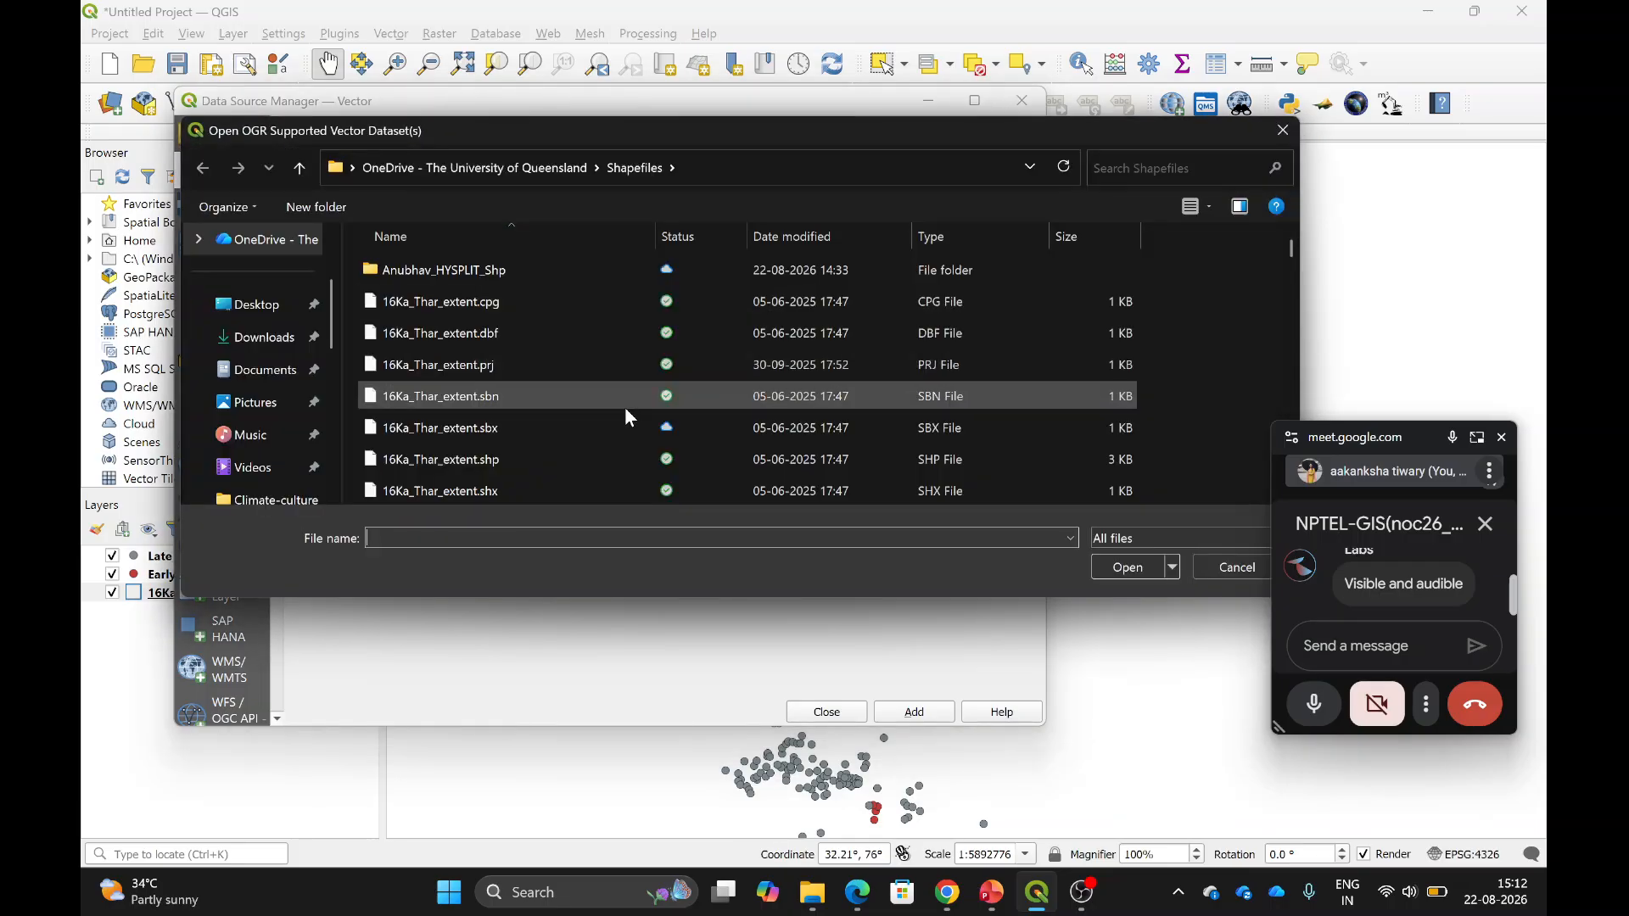
click(471, 166)
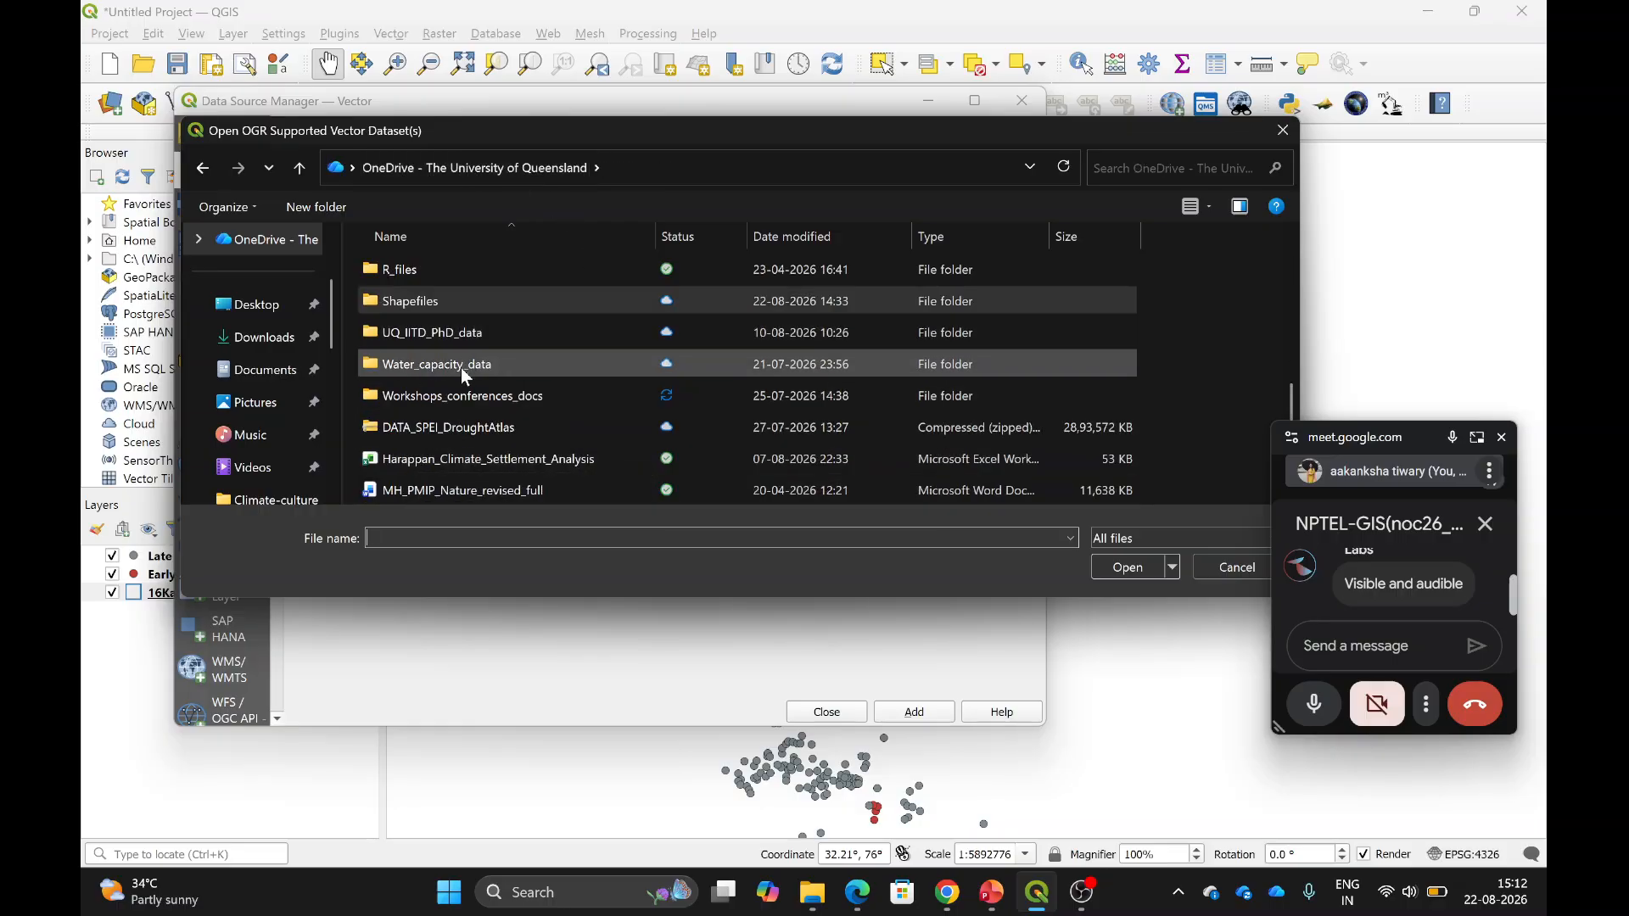
scroll(460, 369, down, 2)
scroll(461, 368, up, 8)
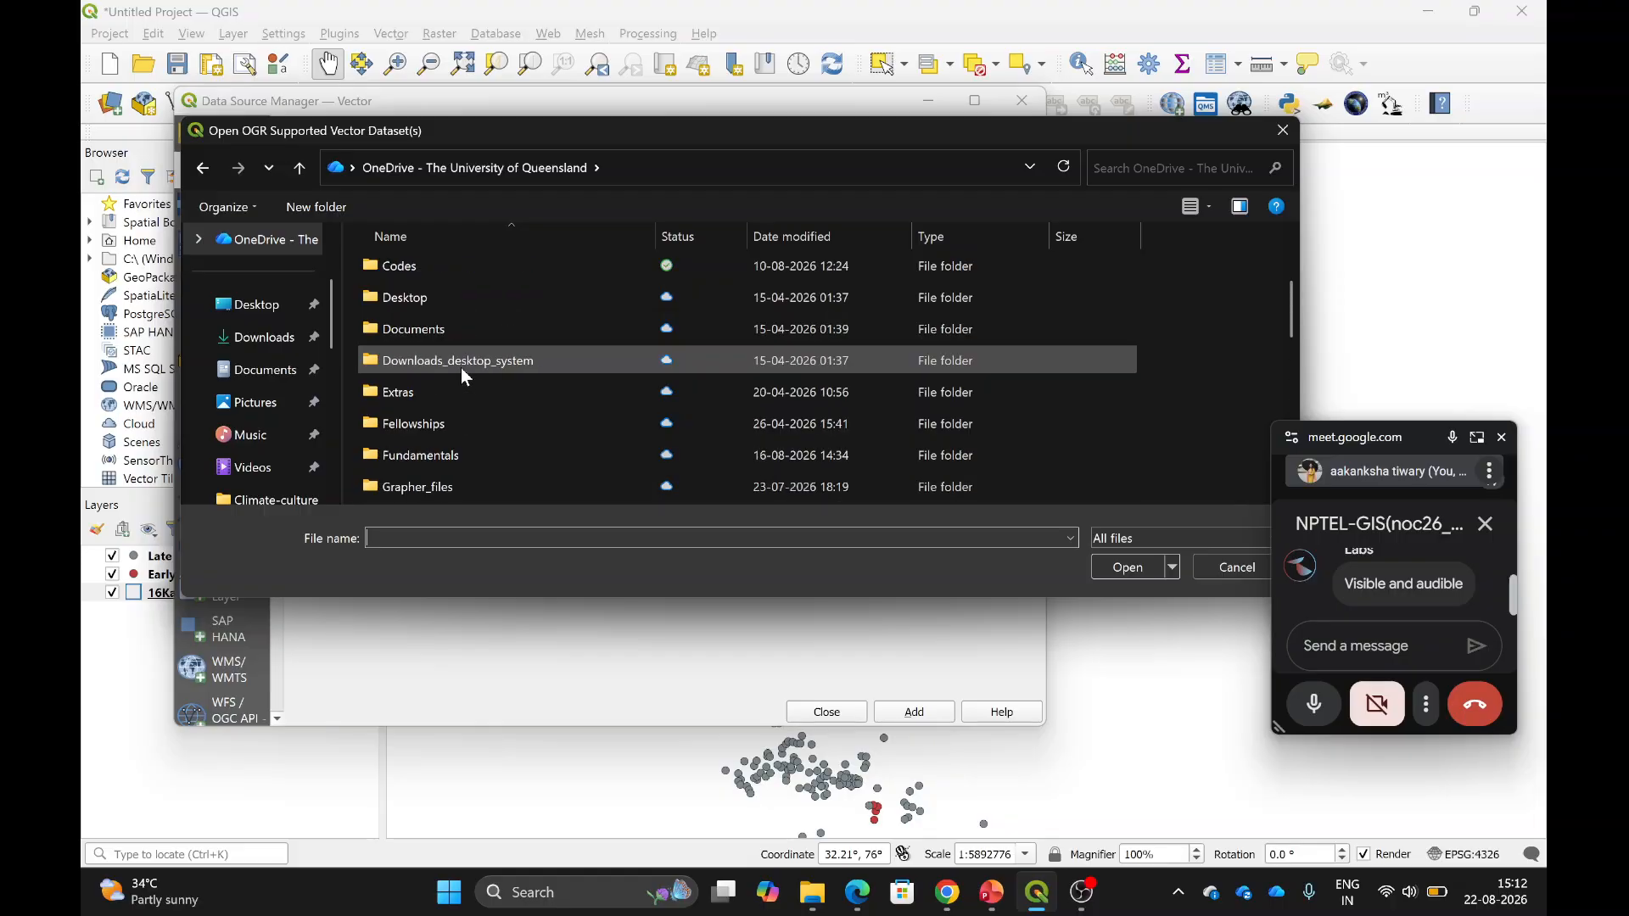
scroll(461, 369, up, 2)
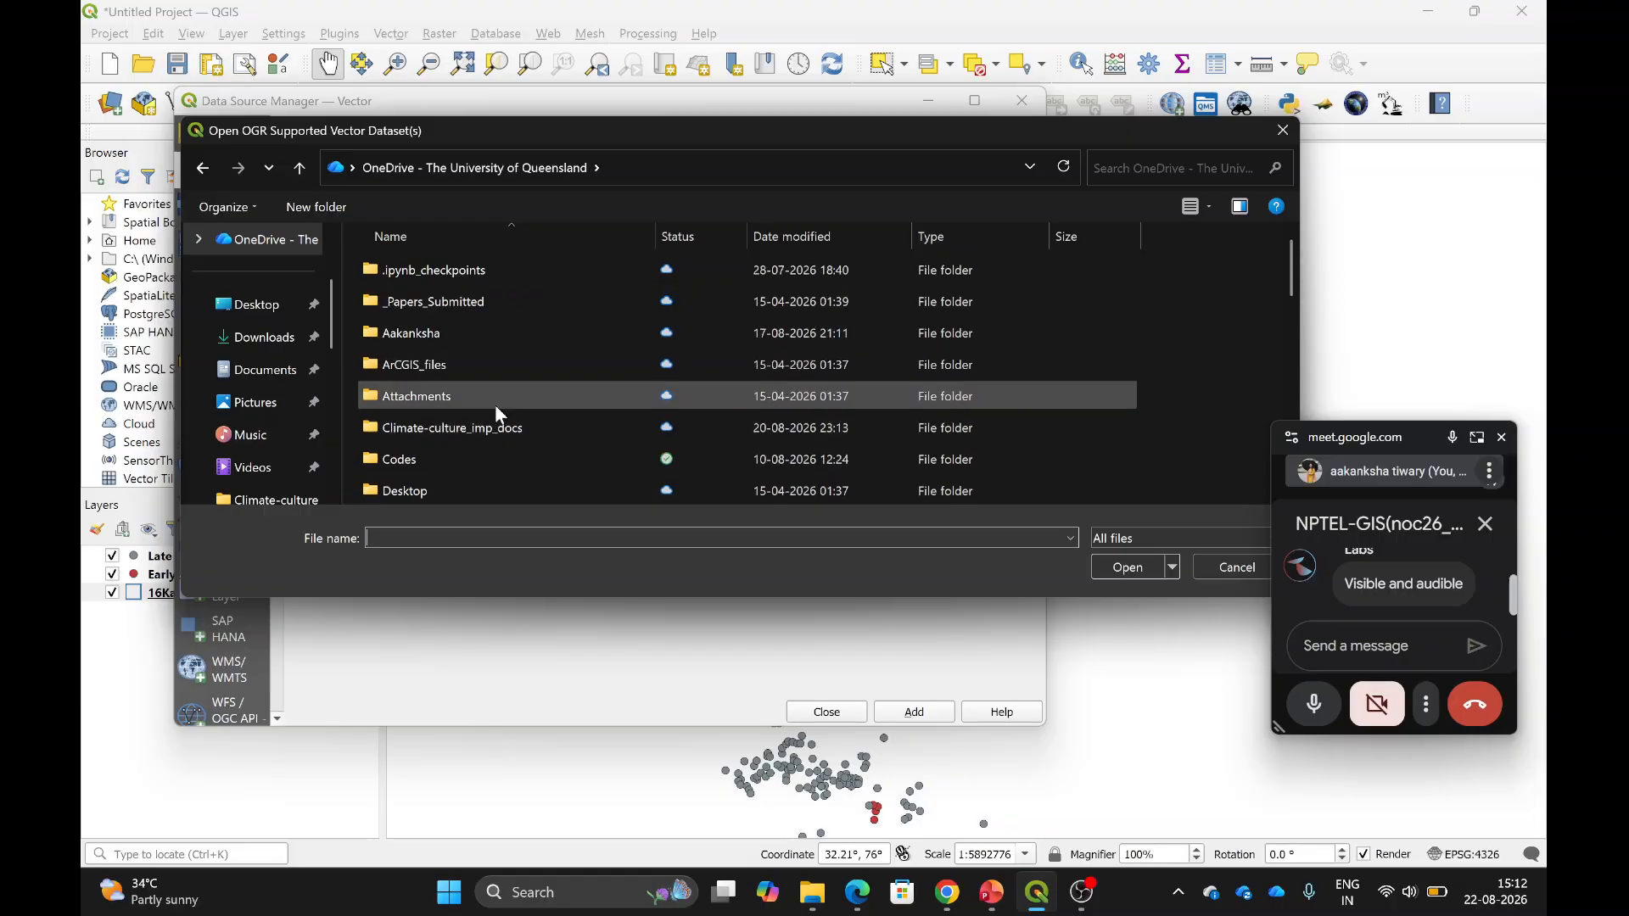
scroll(496, 405, down, 2)
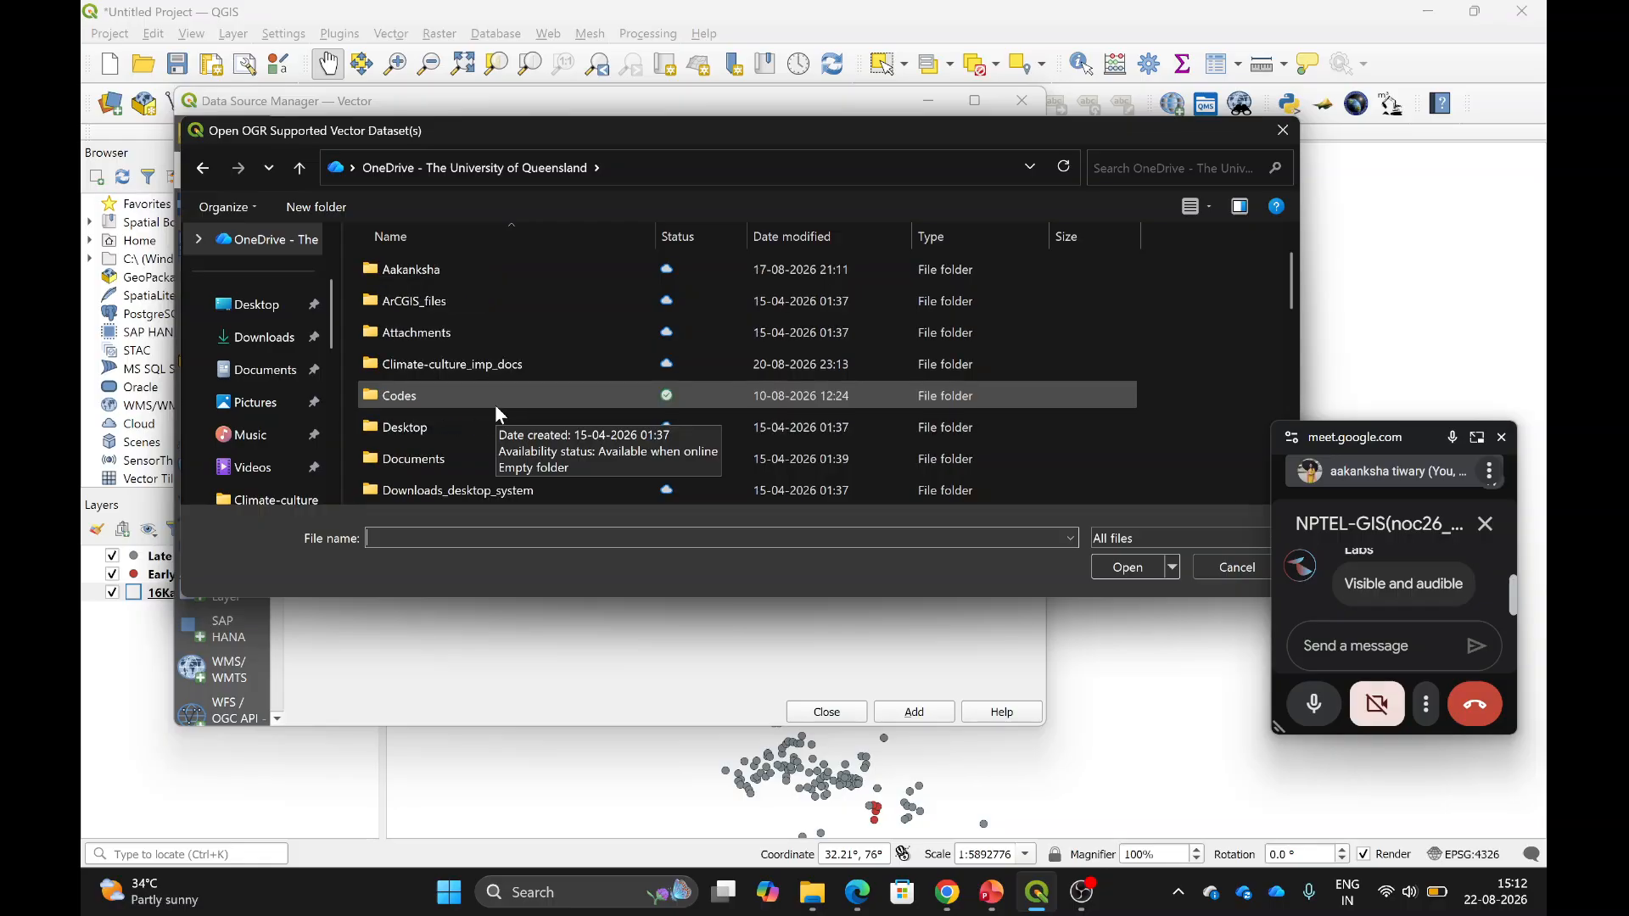
scroll(495, 405, down, 2)
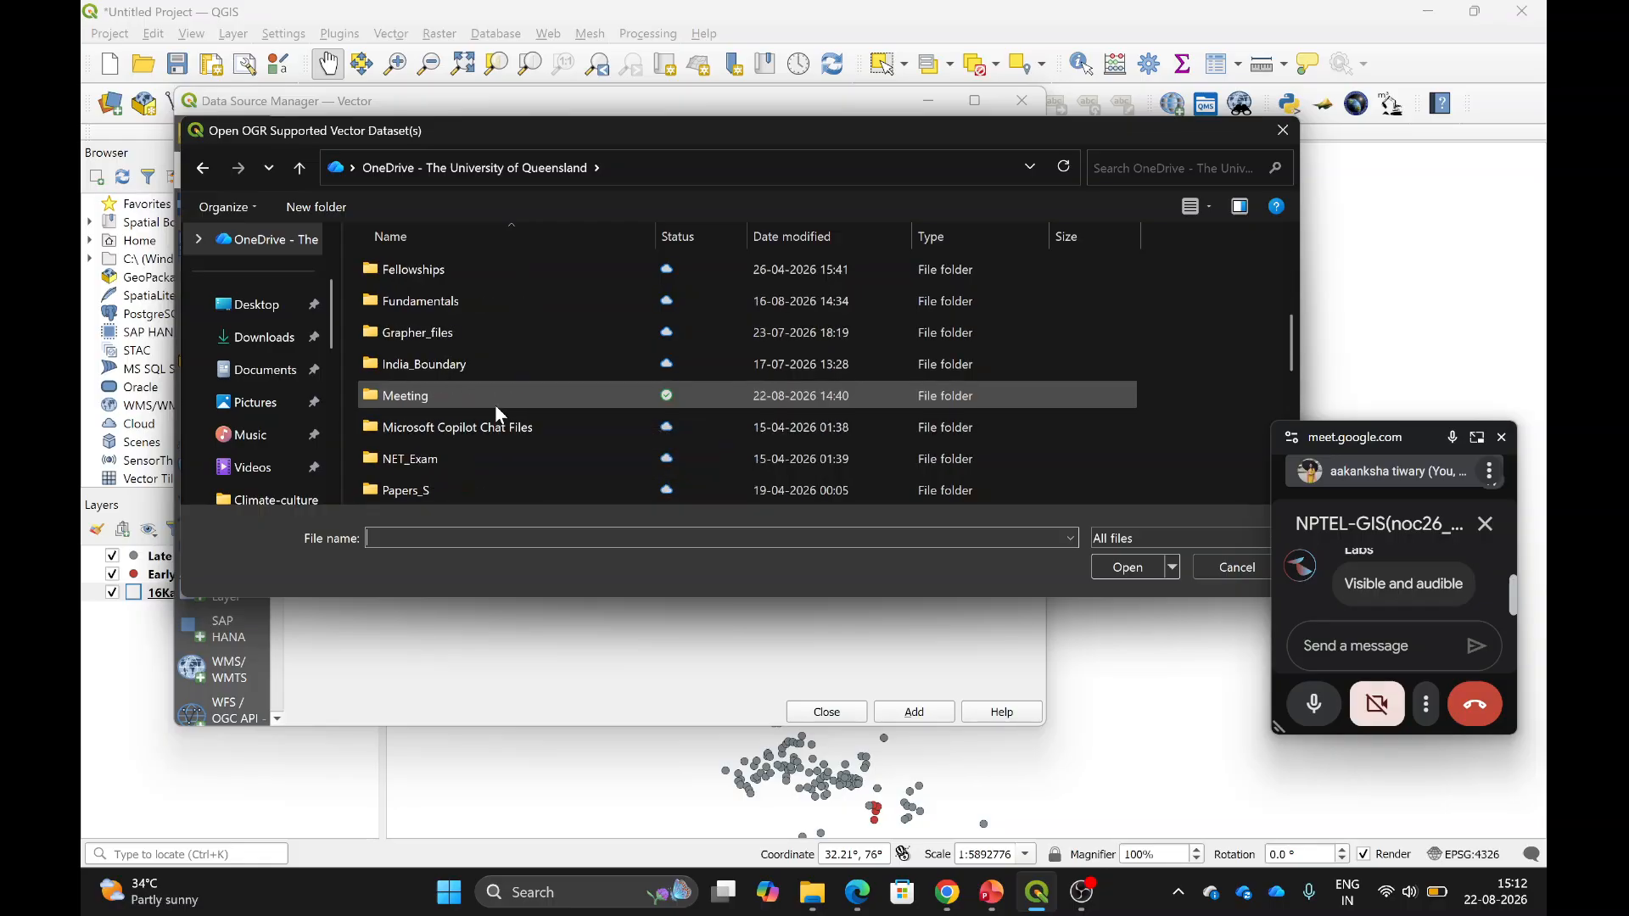
double_click(465, 365)
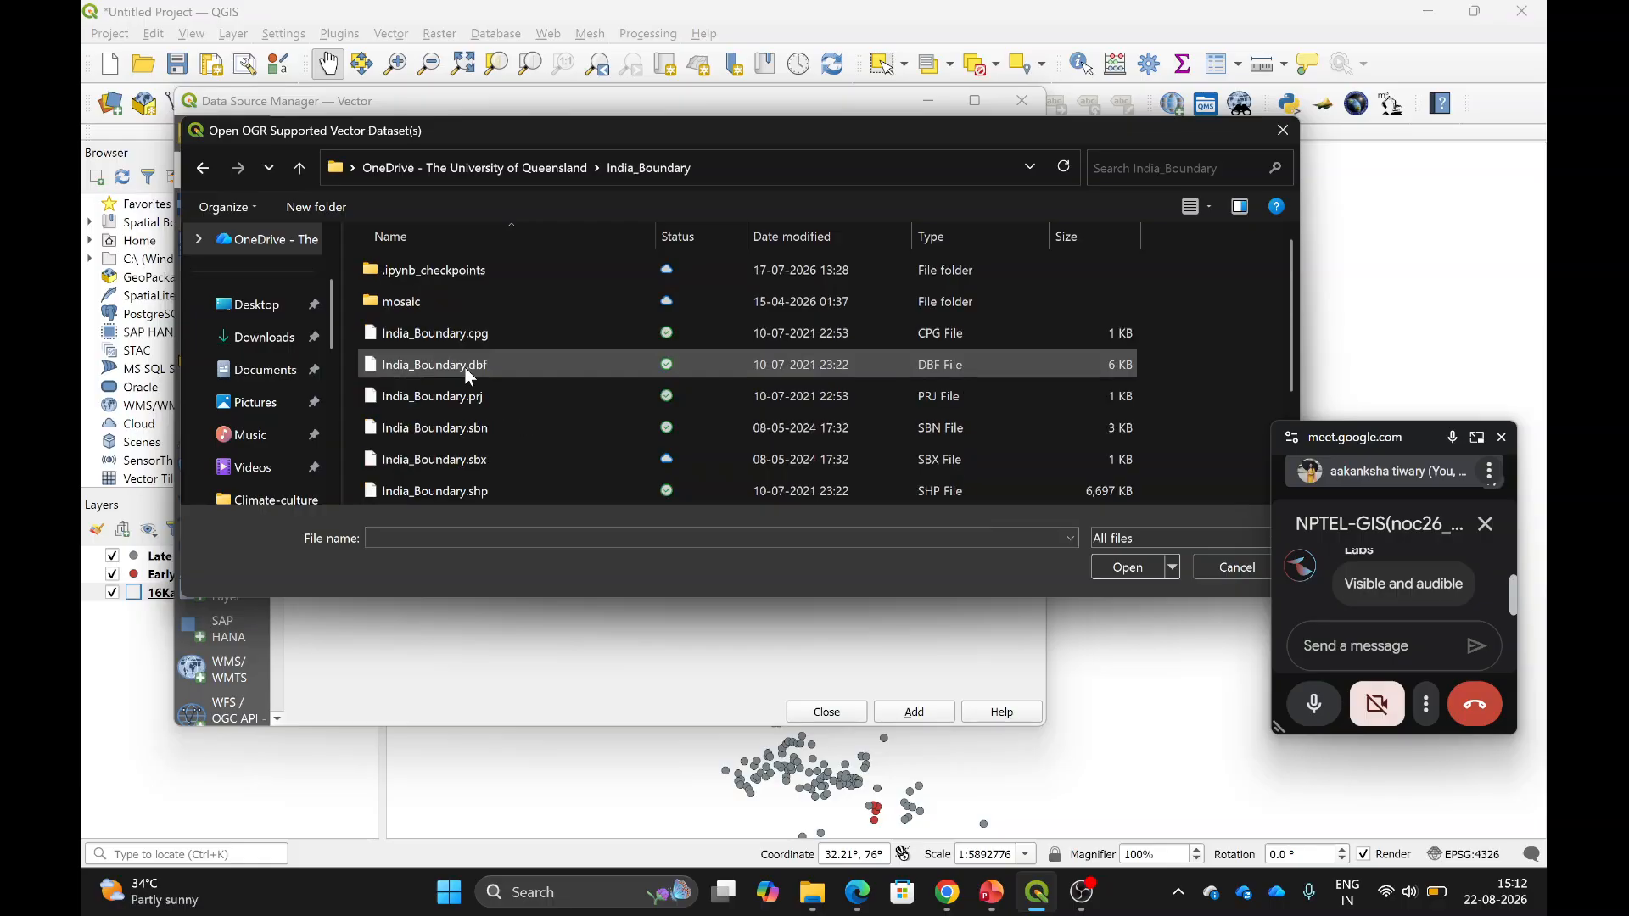
Add India_Boundary.shp to the project as a vector layer and close the Data Source Manager.
click(454, 498)
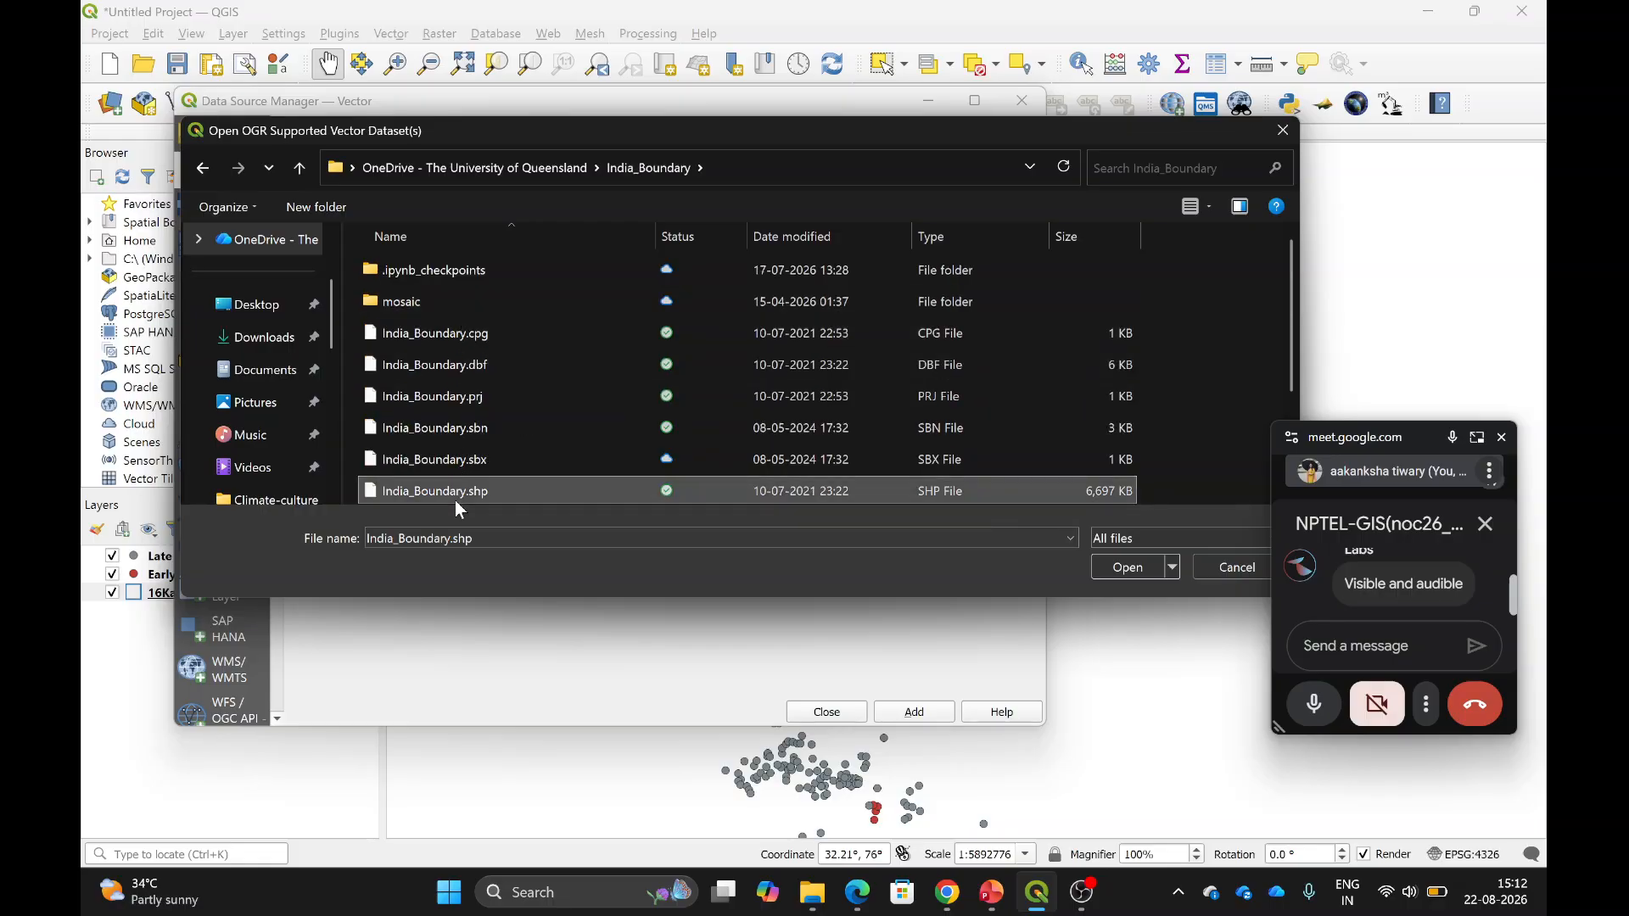
click(1129, 568)
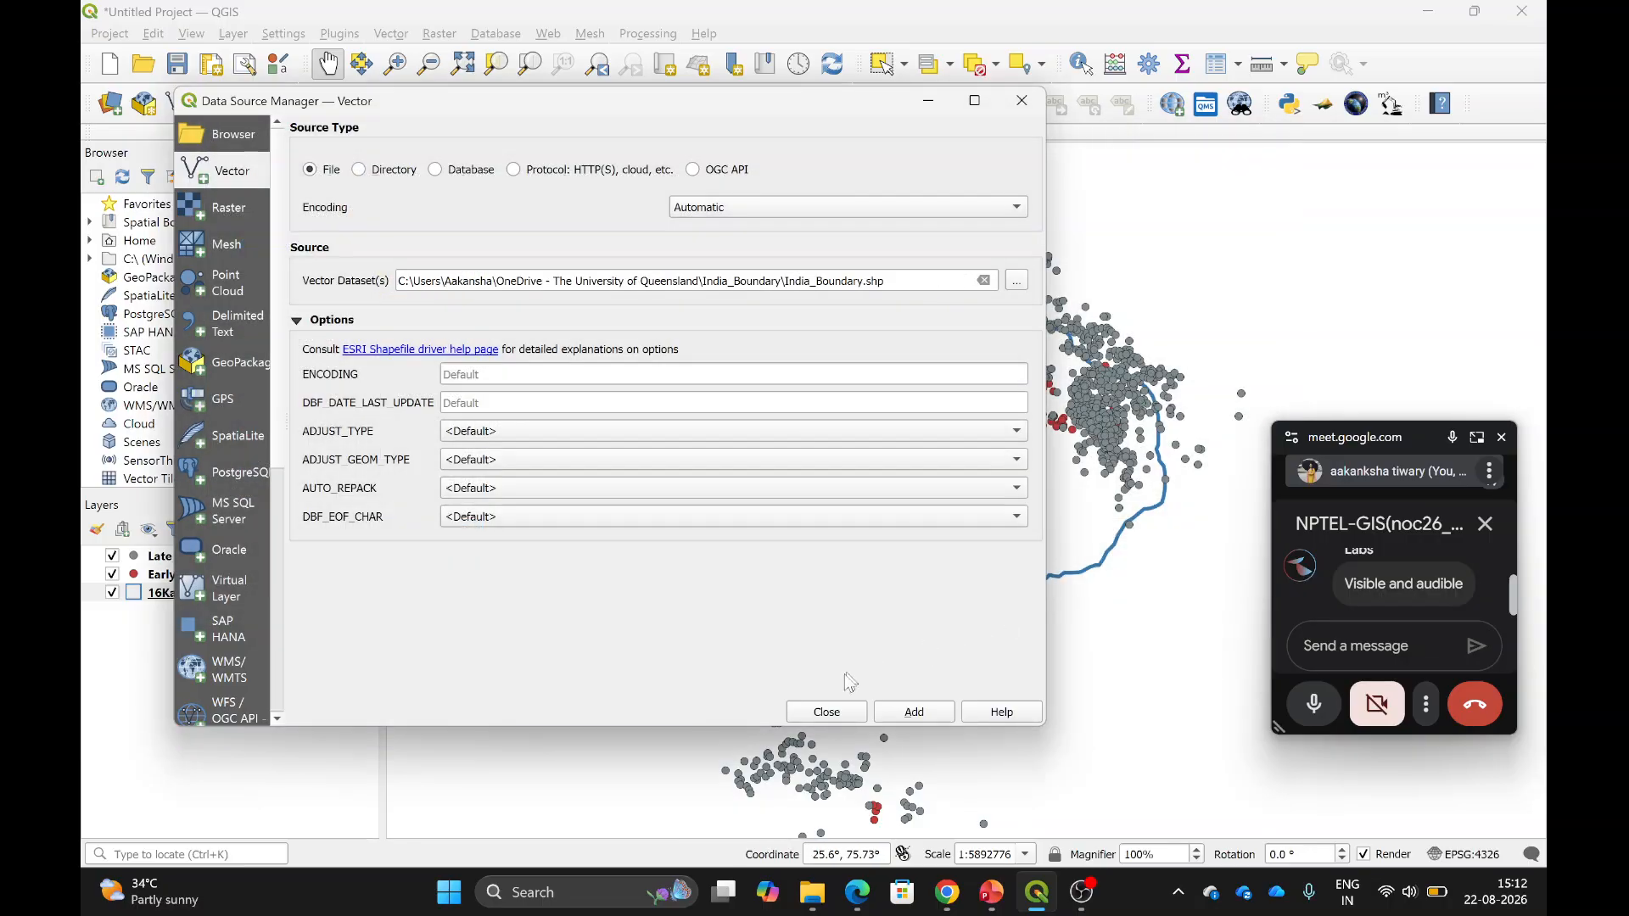
click(901, 711)
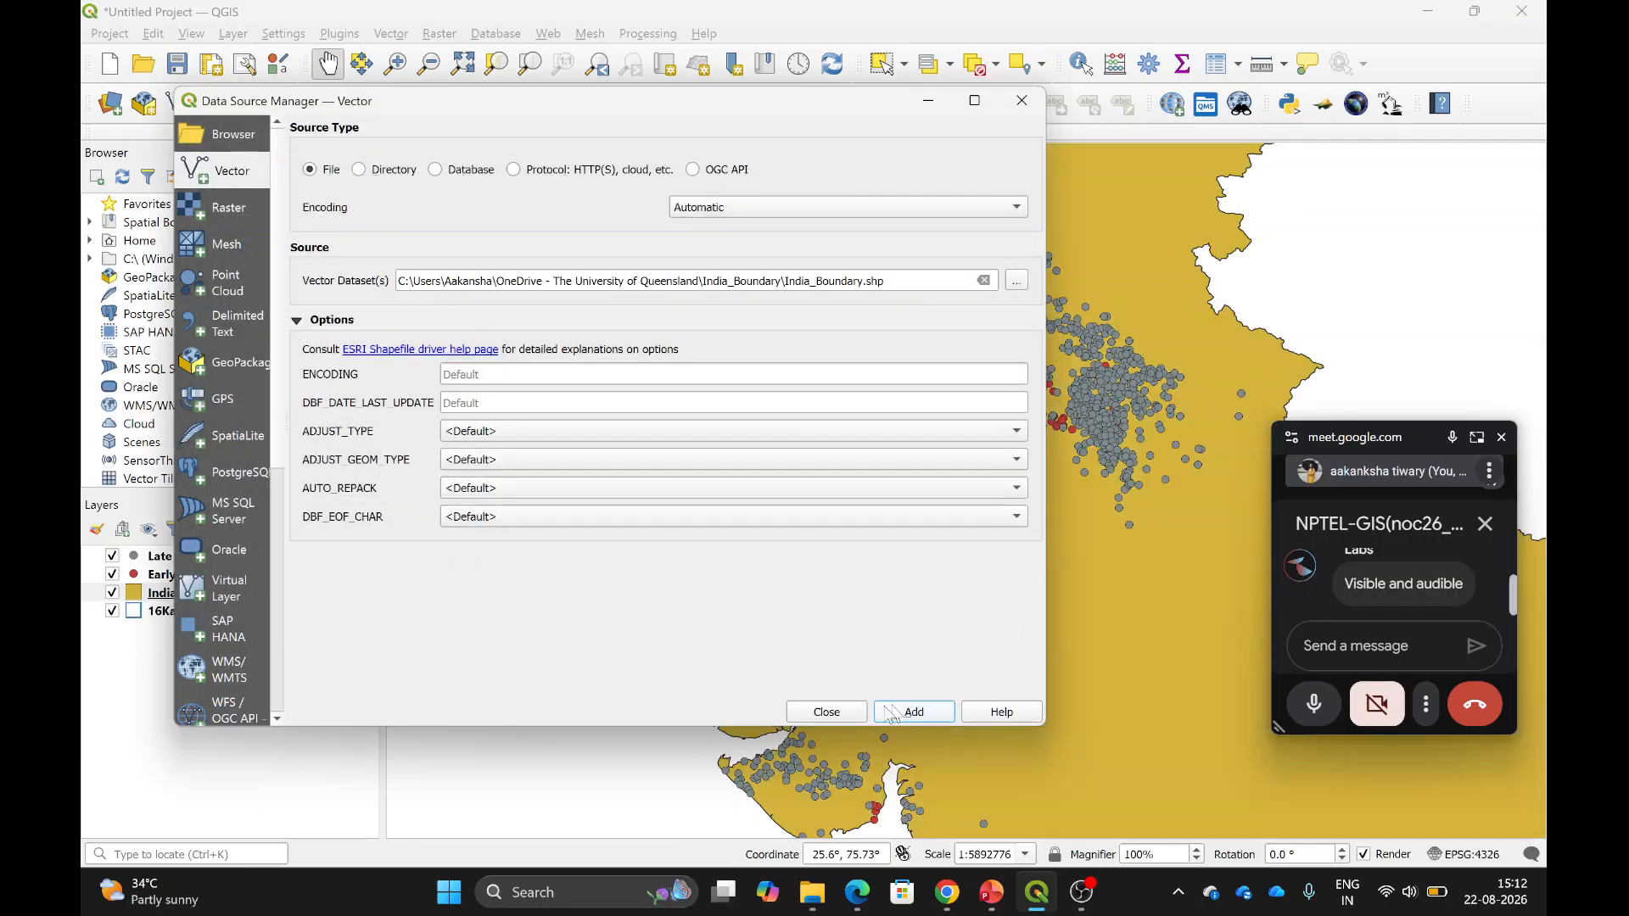
click(816, 715)
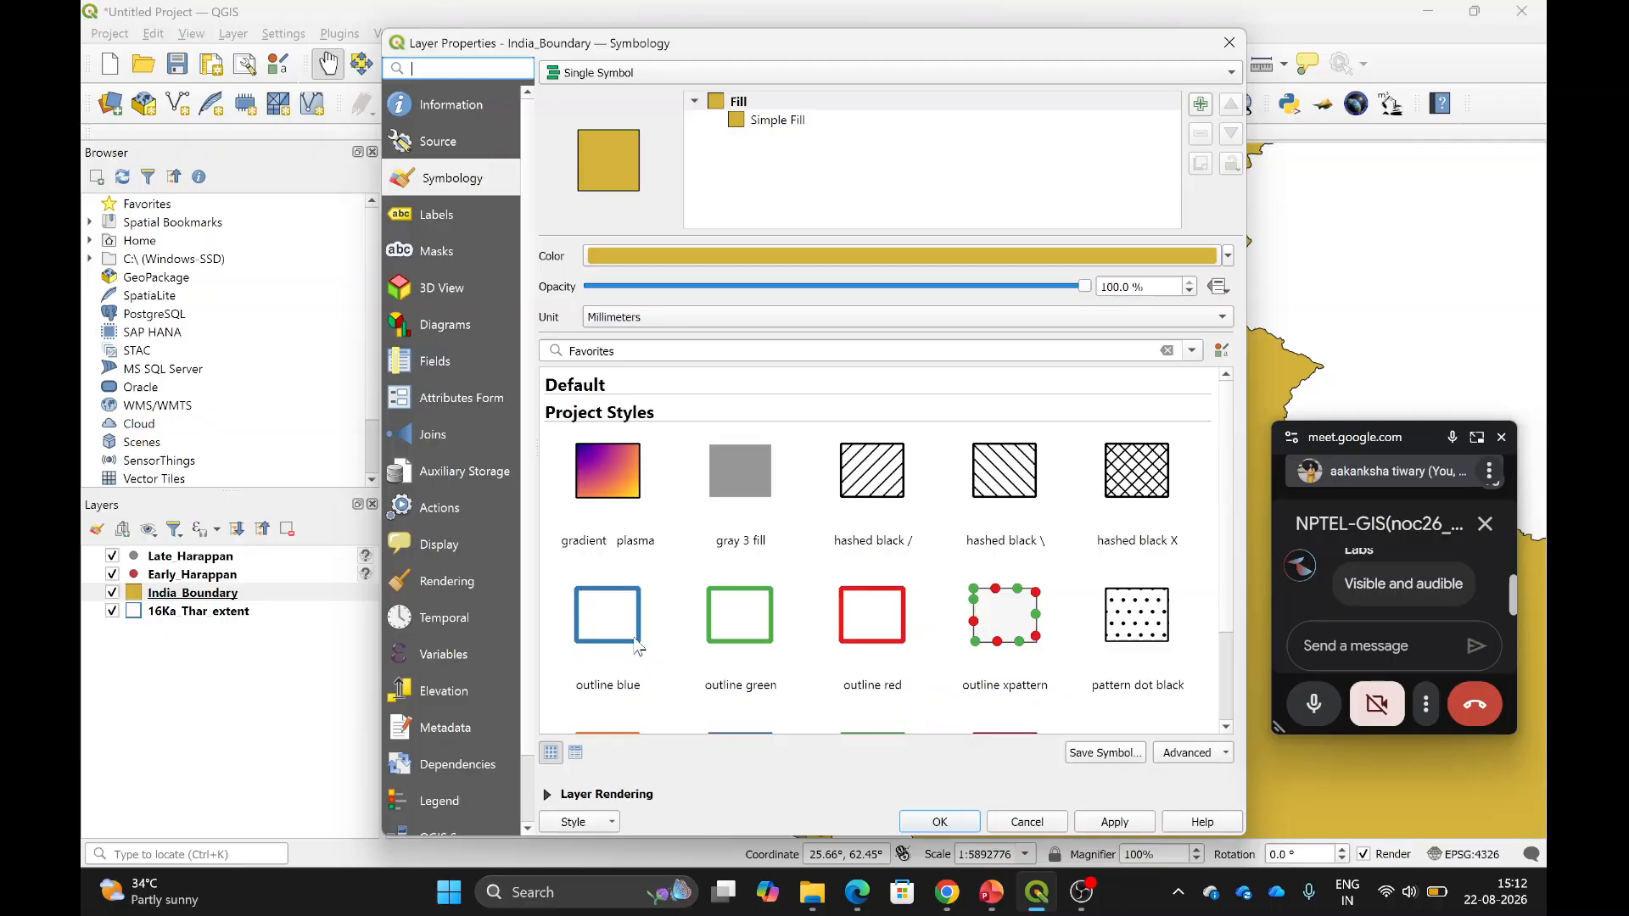
Change the India_Boundary layer's symbology to the "outline blue" style and apply it.
click(600, 641)
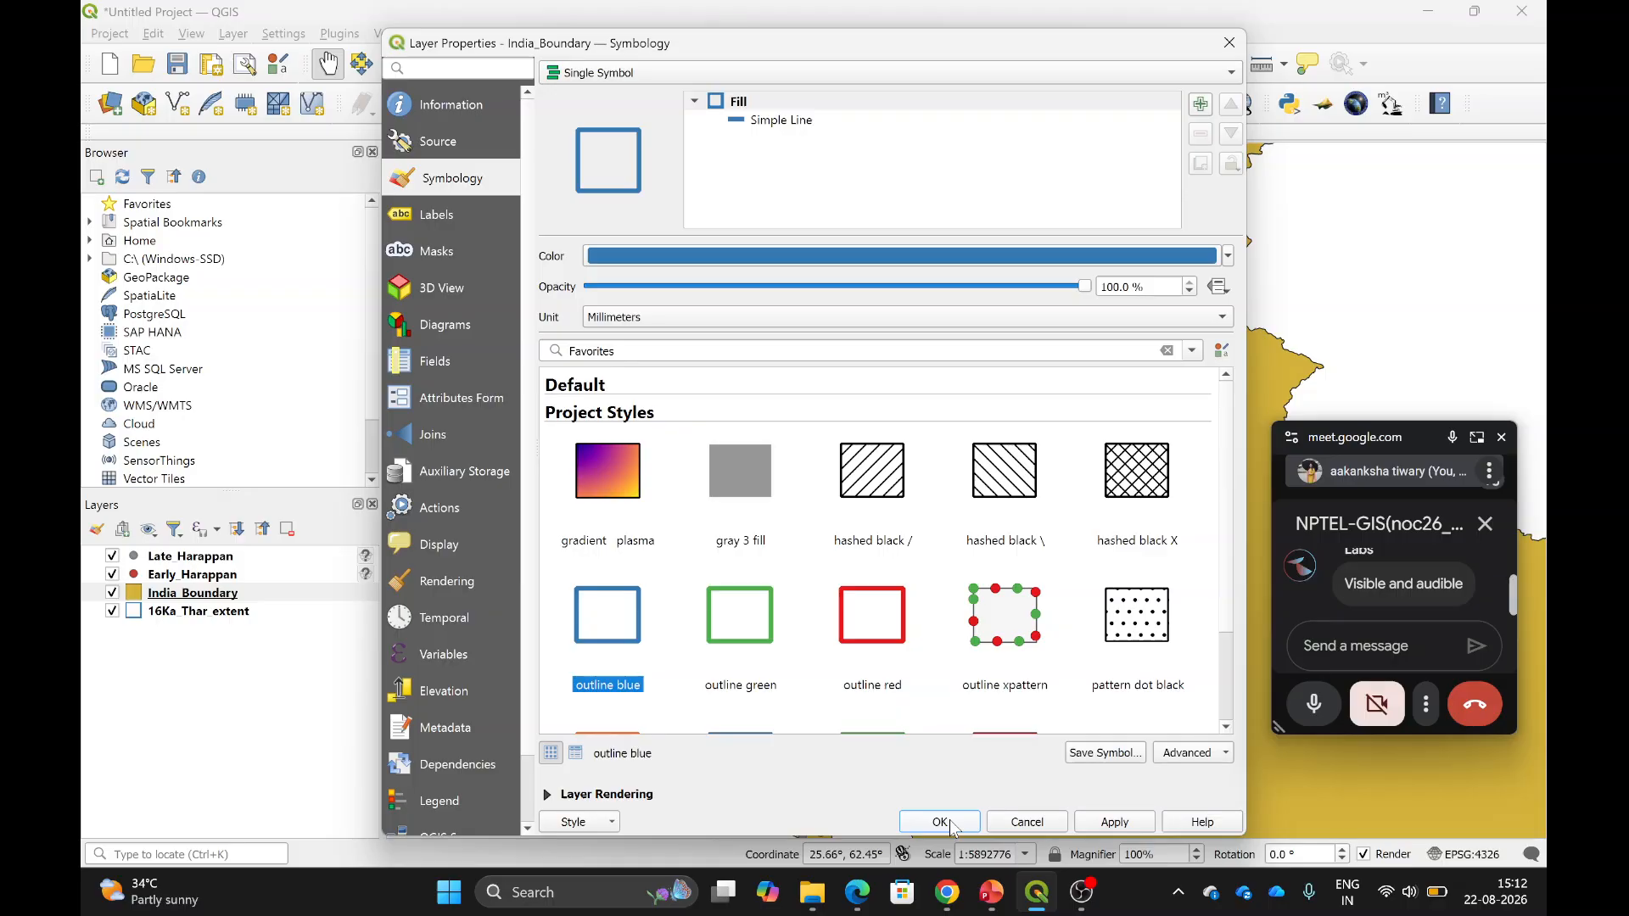
click(1117, 823)
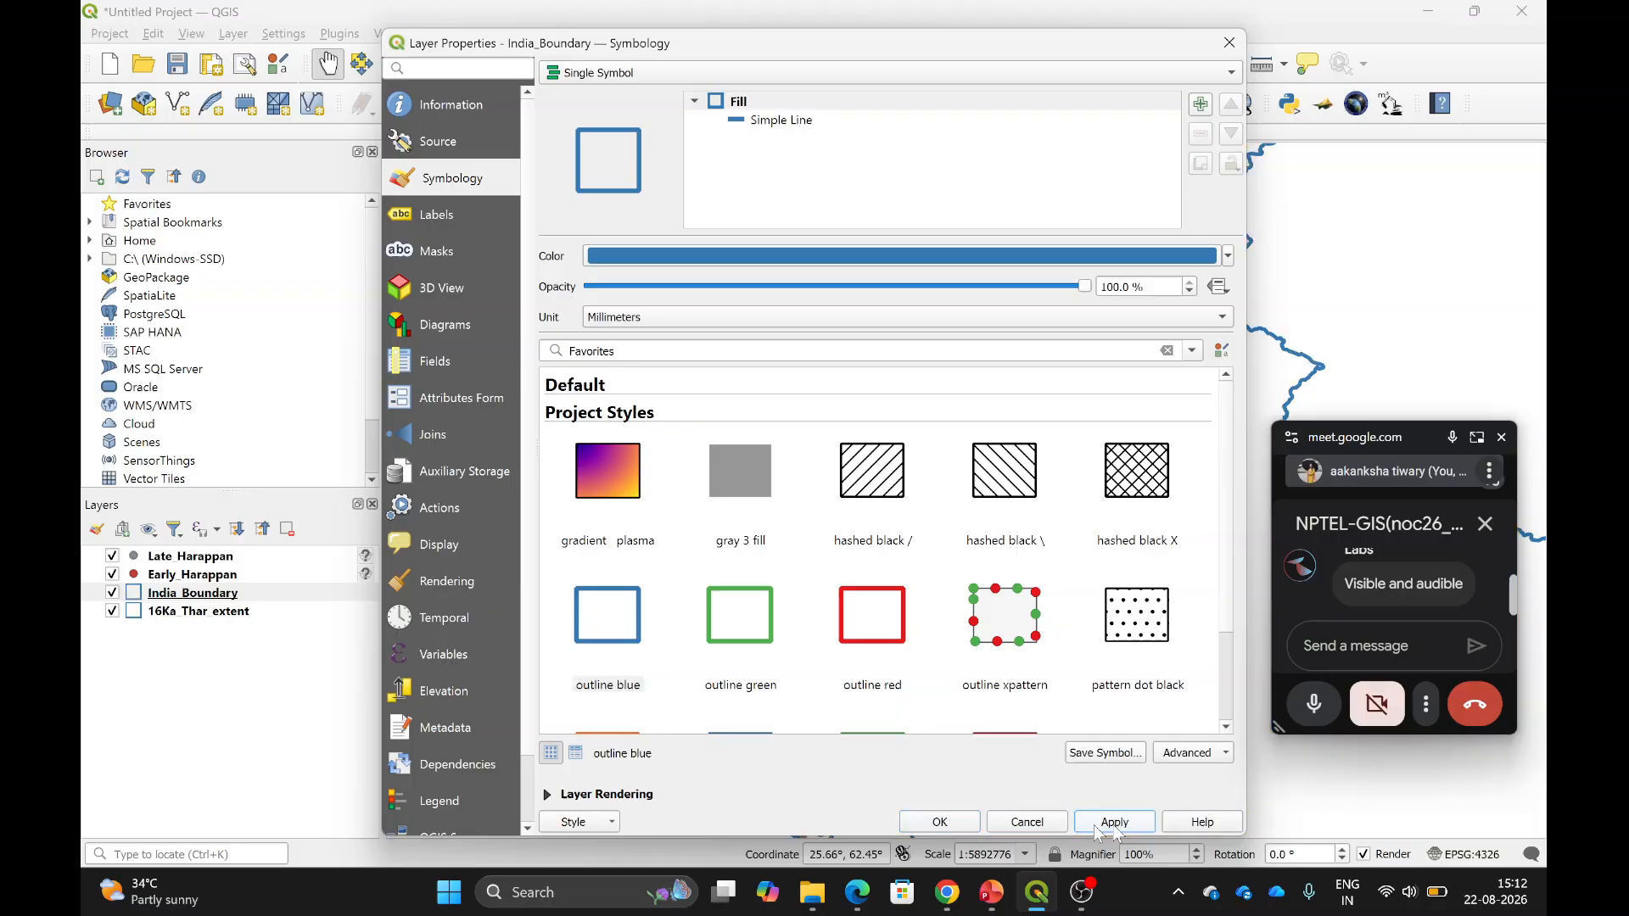
click(933, 825)
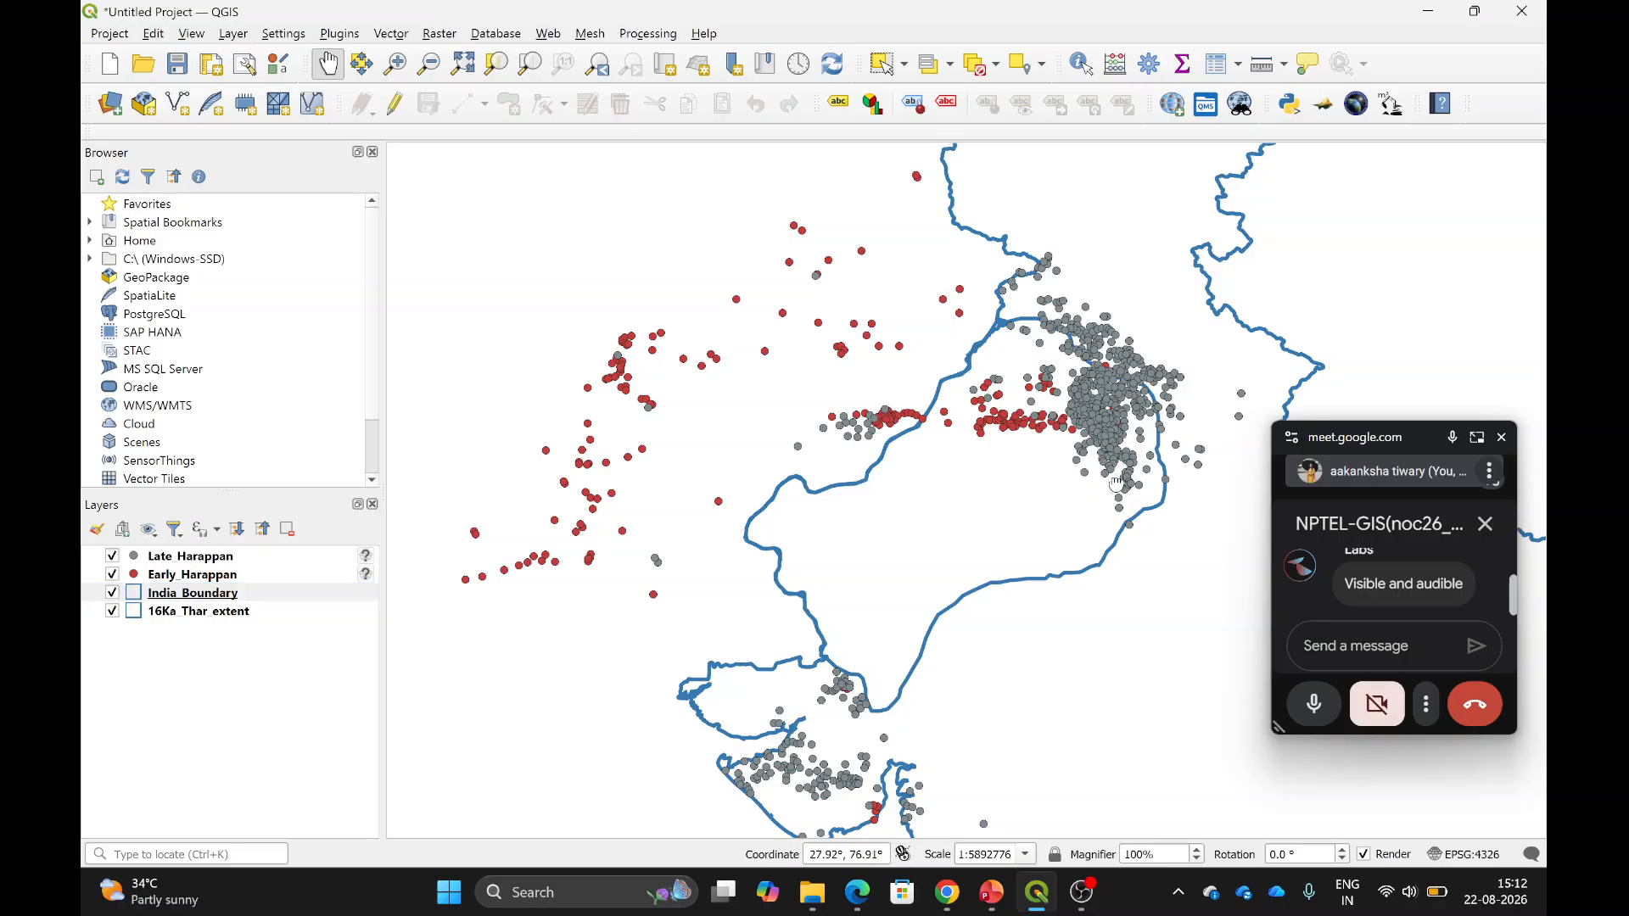
Restyle the 16Ka_Thar_extent layer with the "outline red" symbol to distinguish it from the India boundary.
drag(1116, 483, 887, 457)
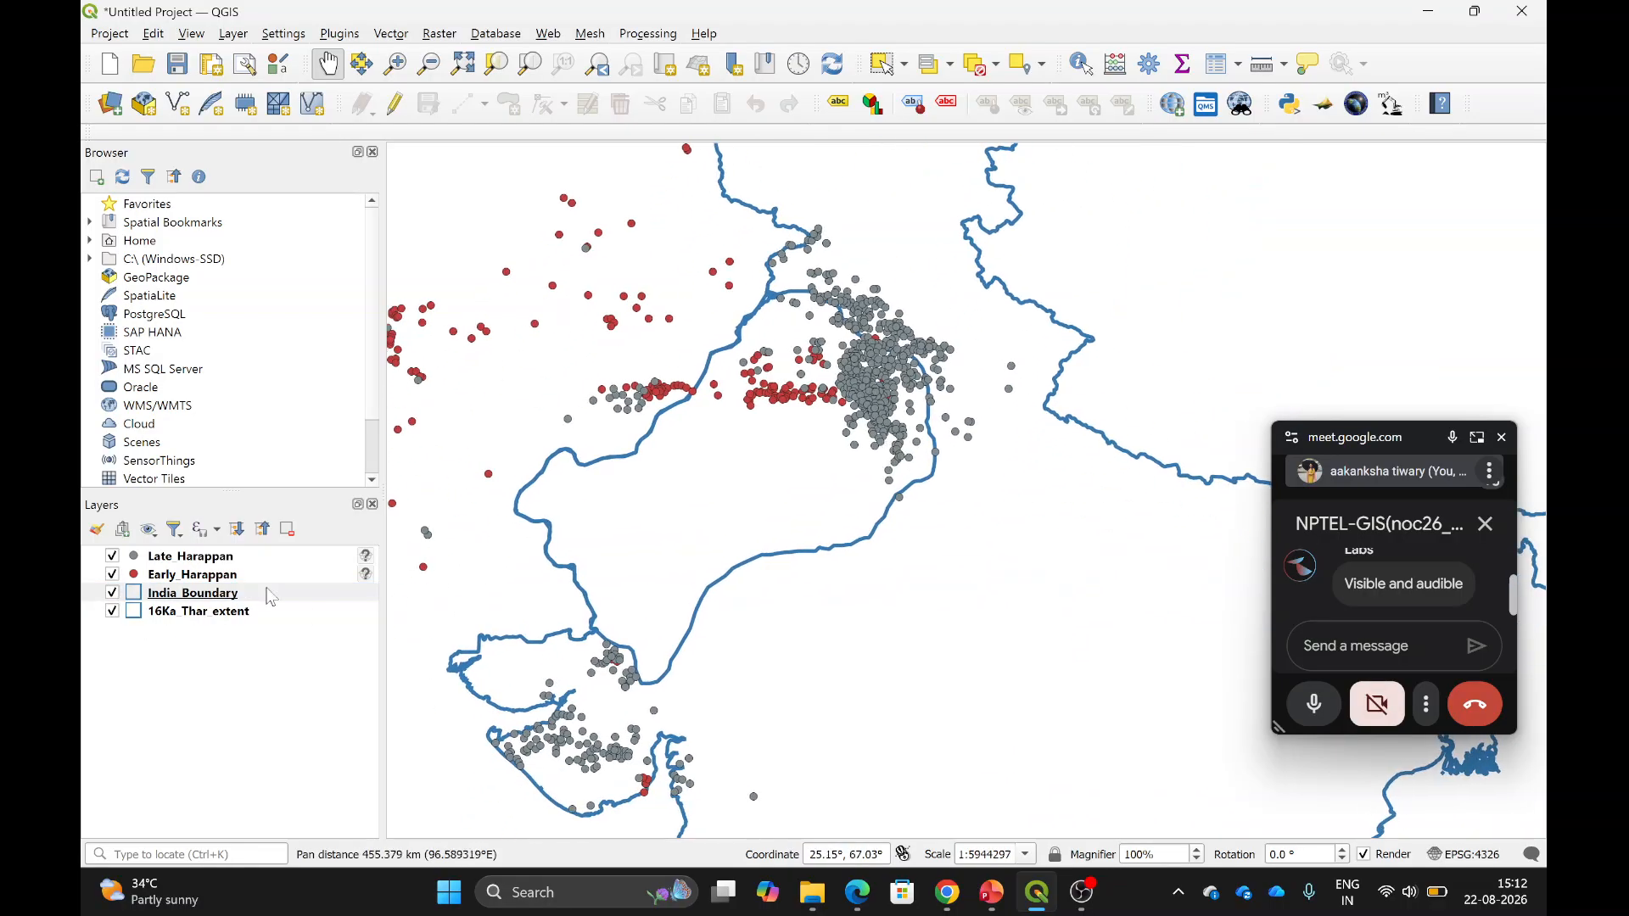
click(138, 615)
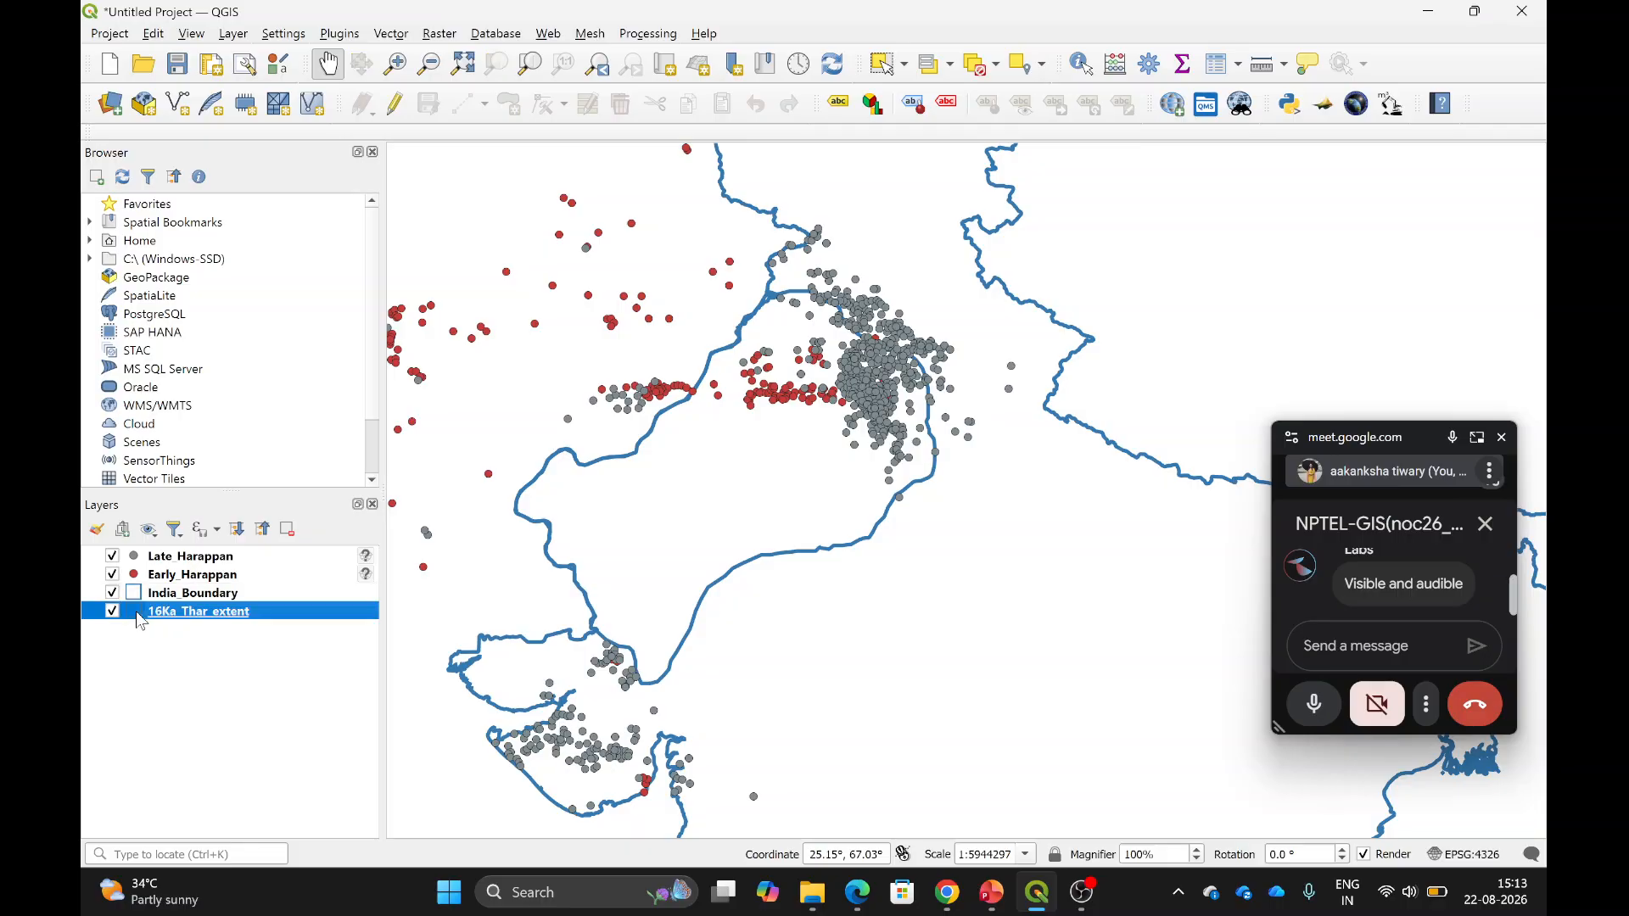
double_click(140, 615)
click(857, 632)
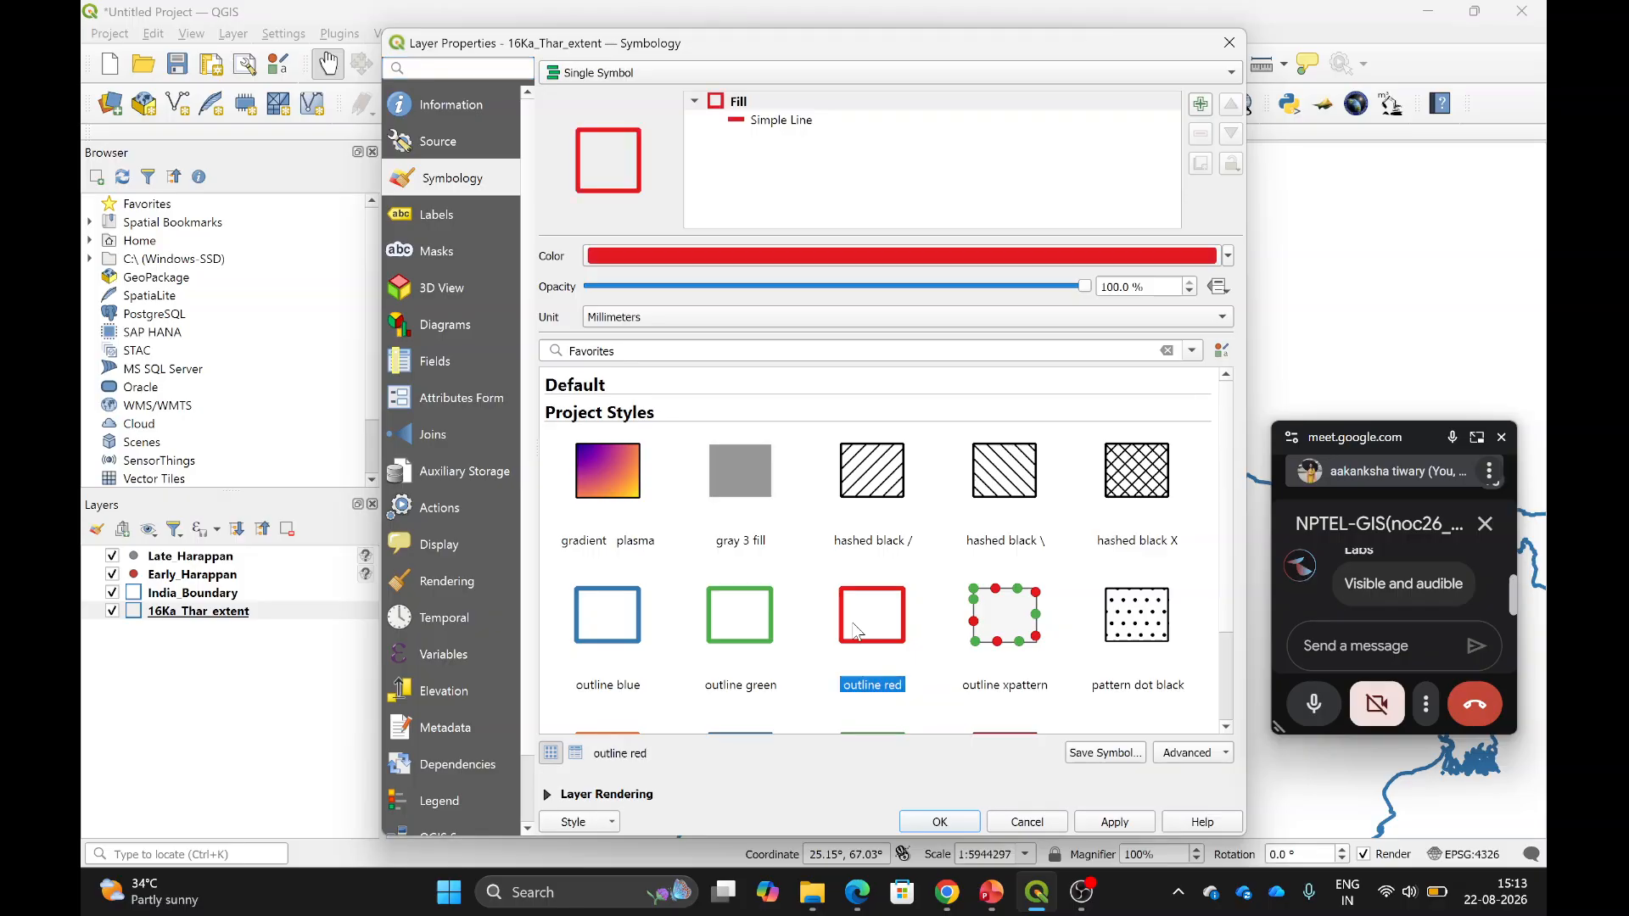
click(1115, 822)
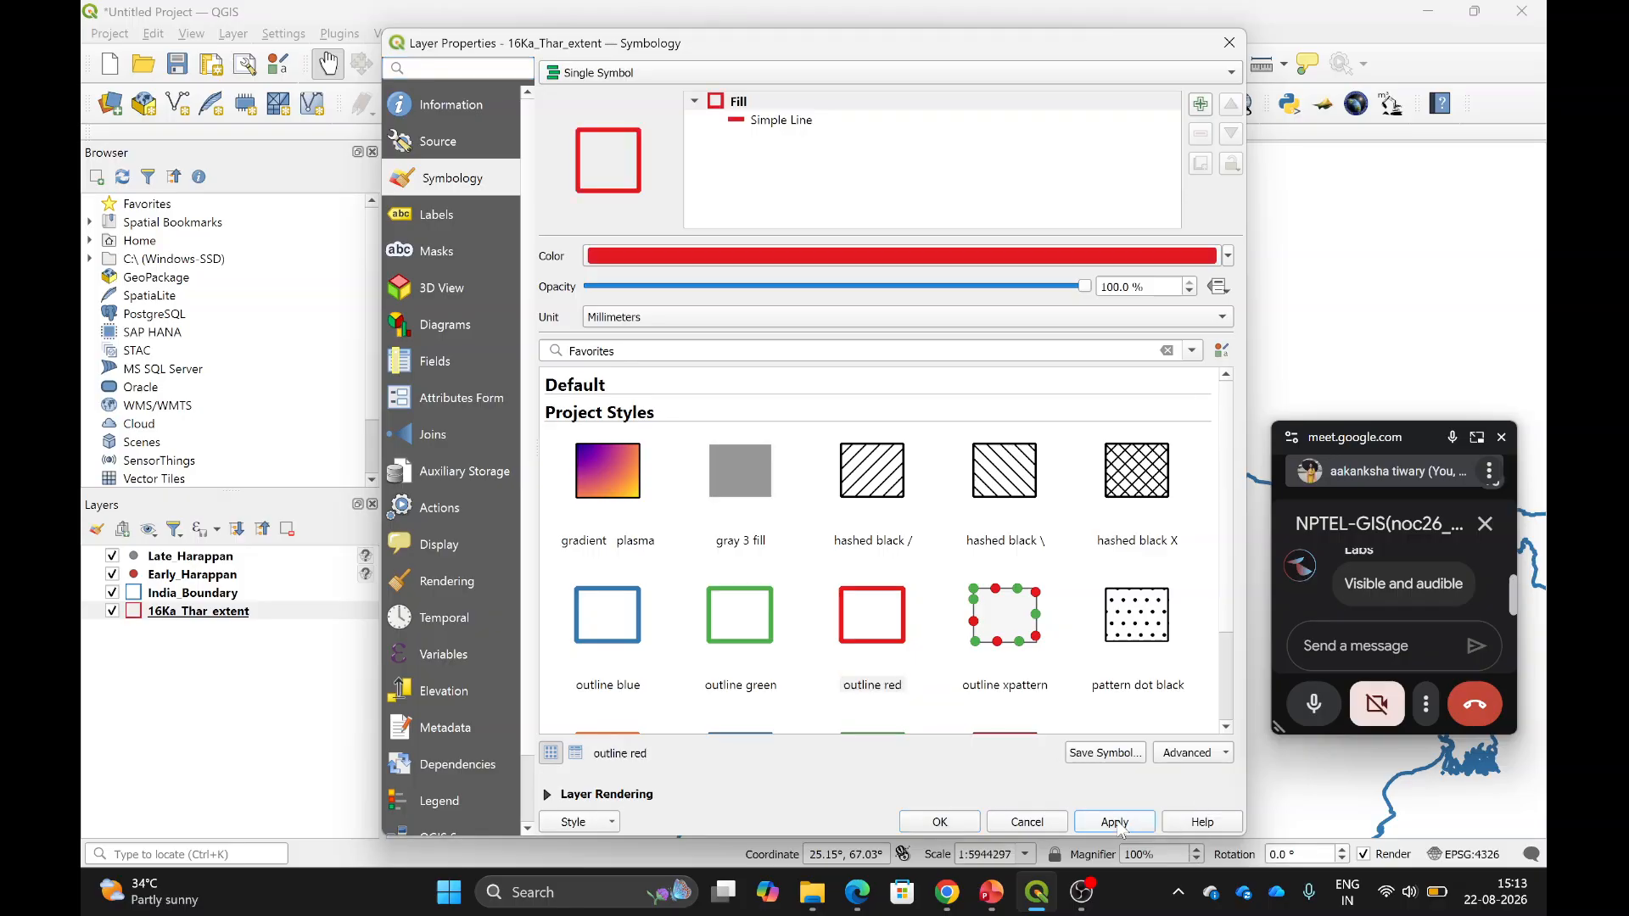
click(931, 823)
Hide the Early_Harappan layer briefly and show it again to compare the early and late settlement distributions.
drag(1003, 512, 1176, 620)
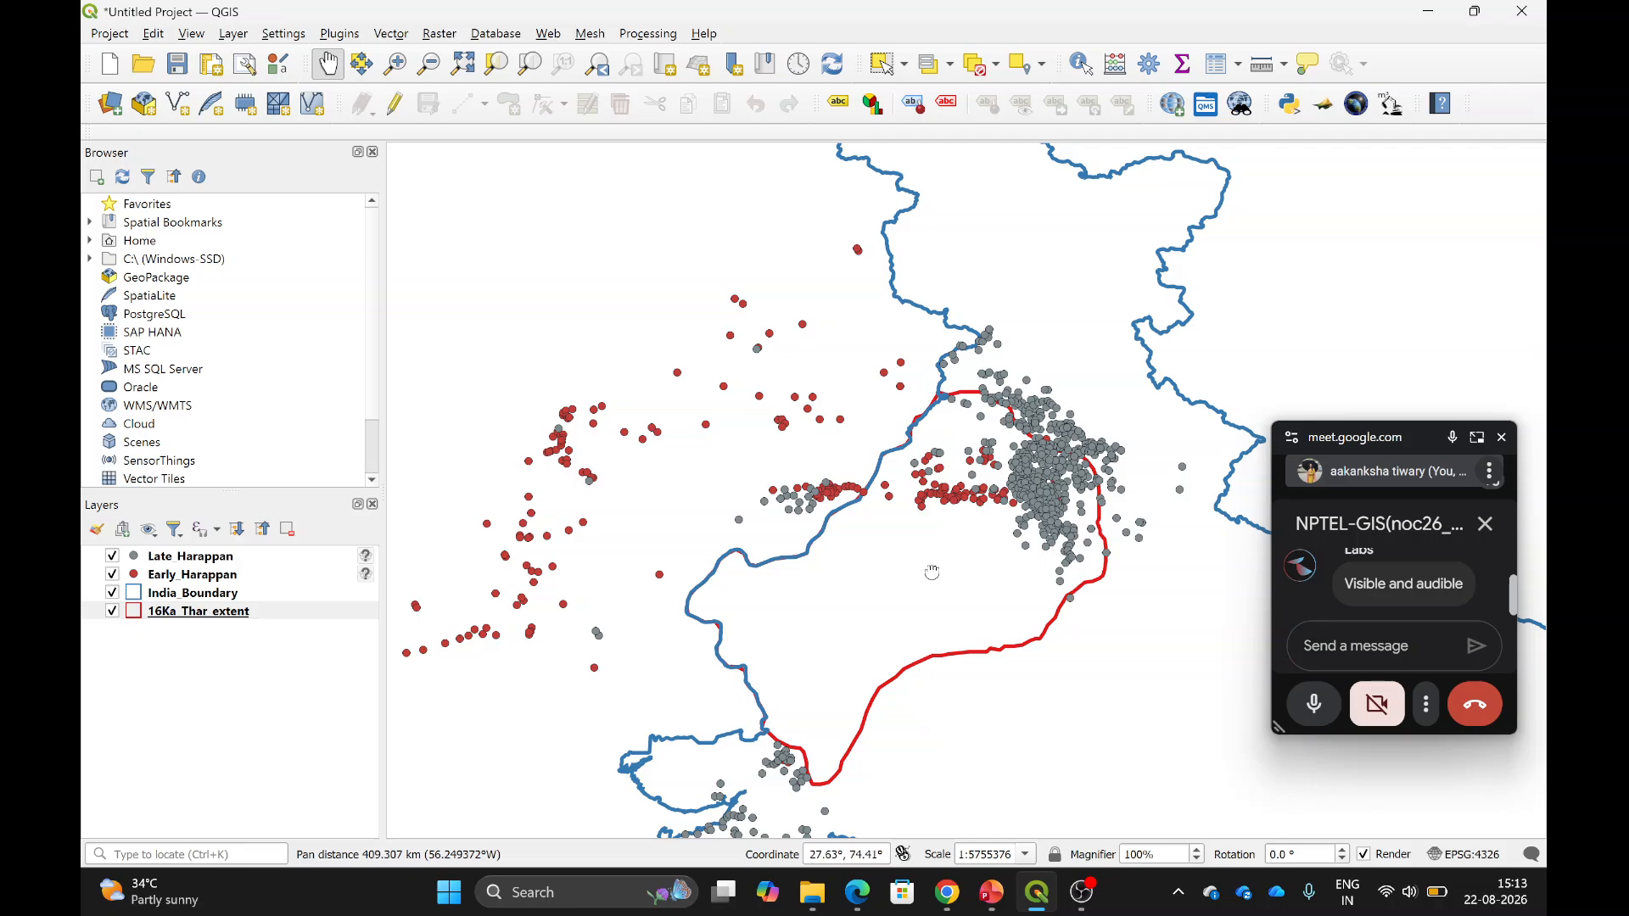
drag(932, 573, 891, 629)
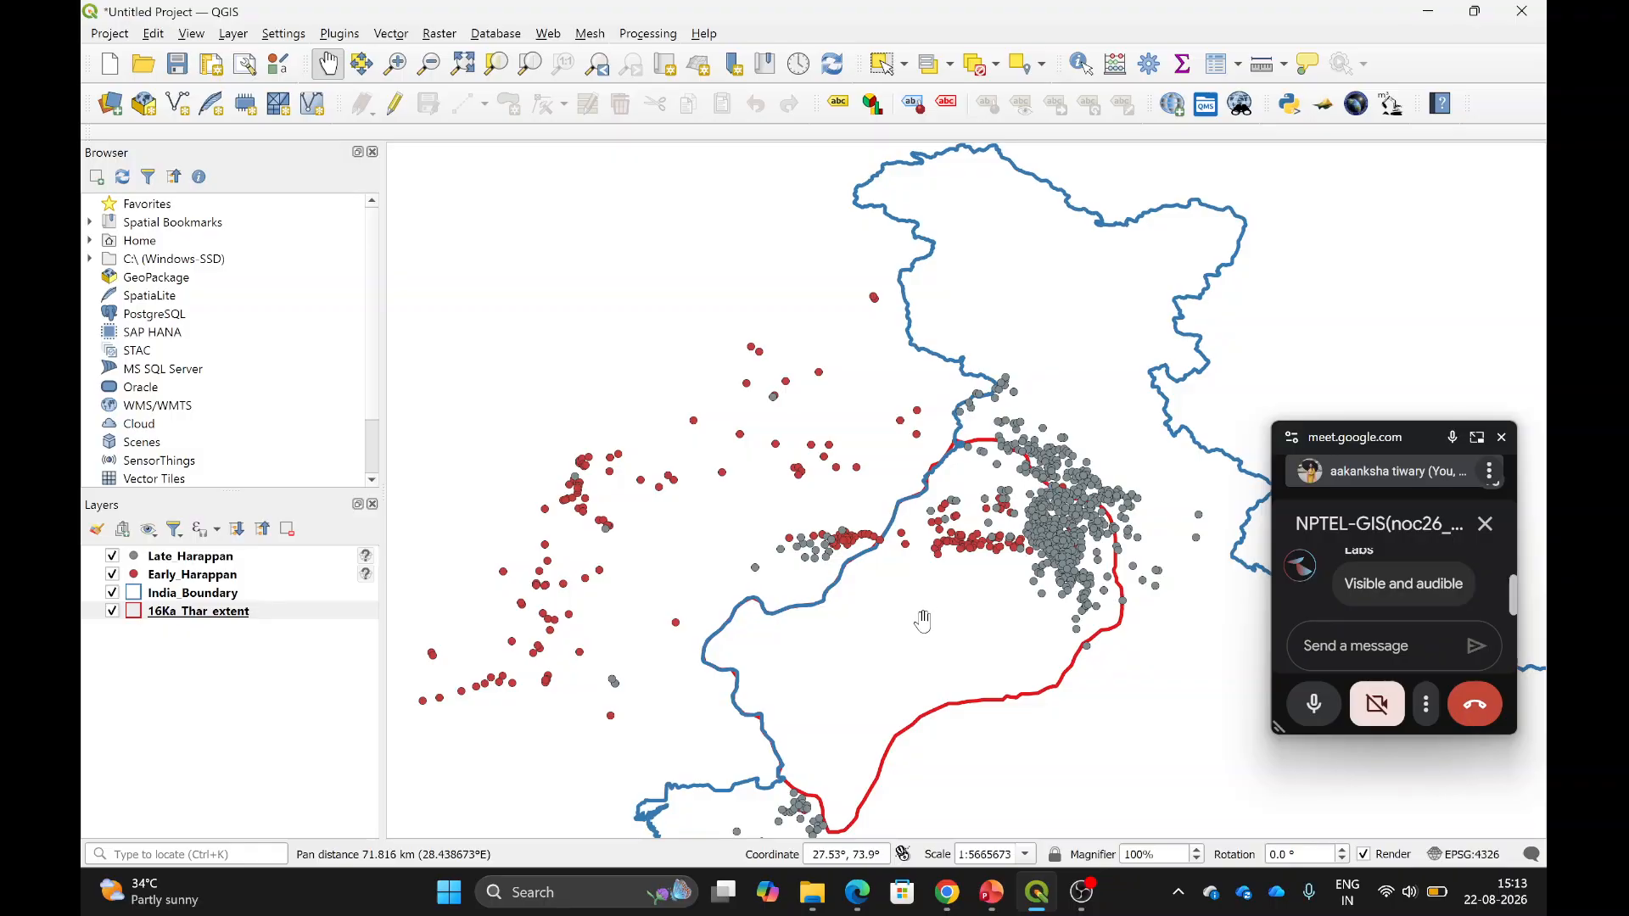
drag(920, 592, 895, 466)
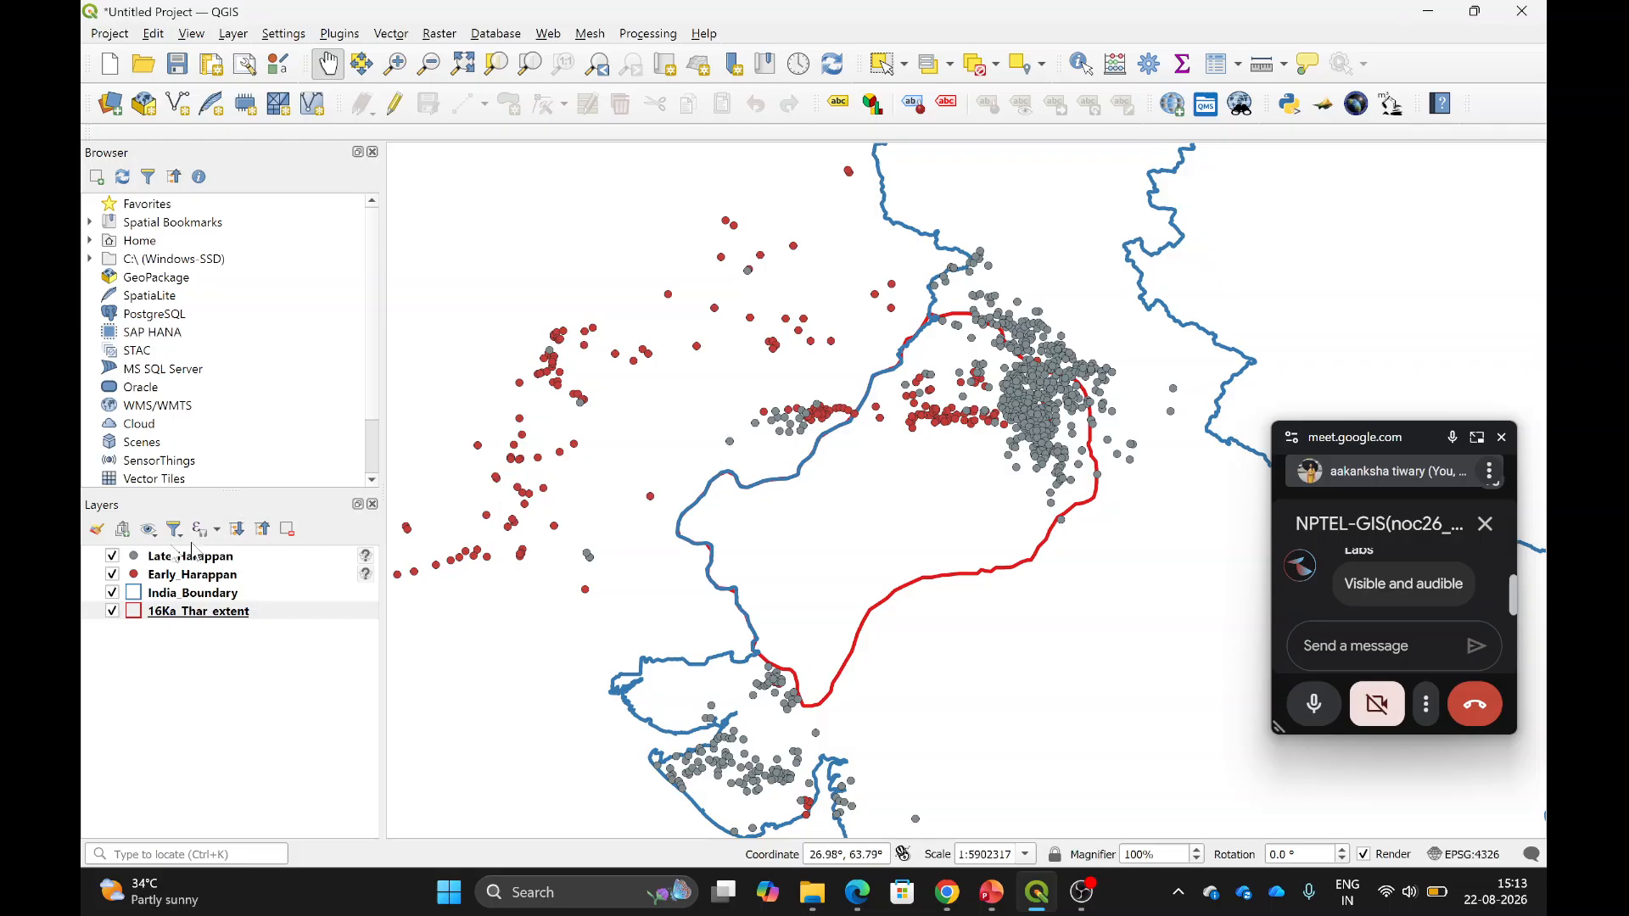
click(114, 577)
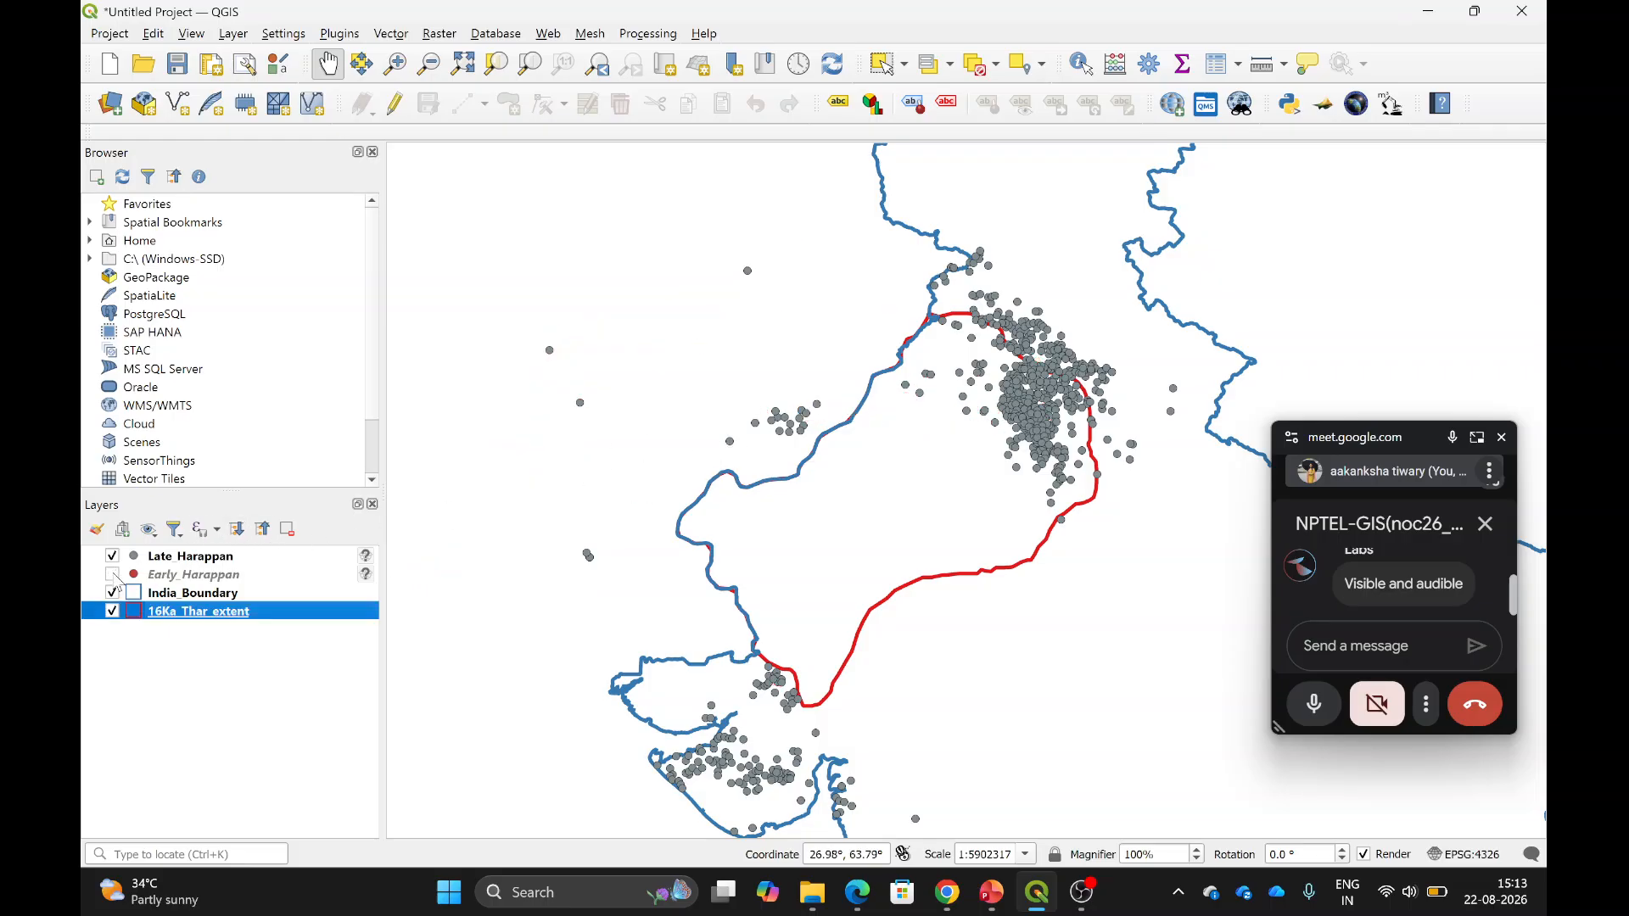
click(114, 575)
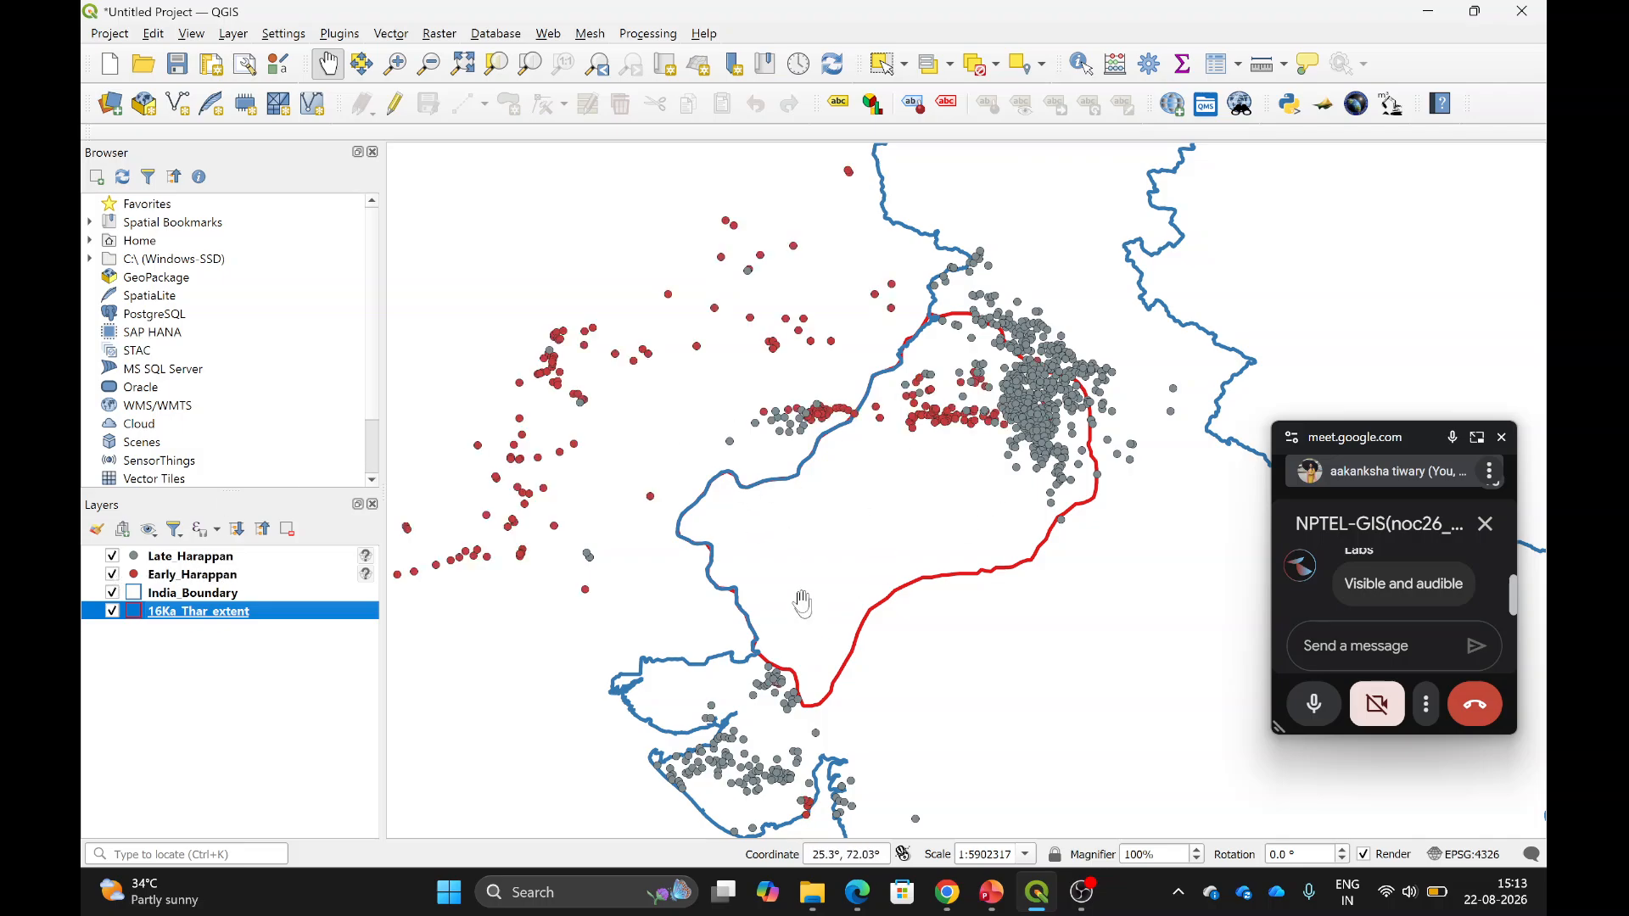
click(820, 582)
drag(820, 581, 851, 612)
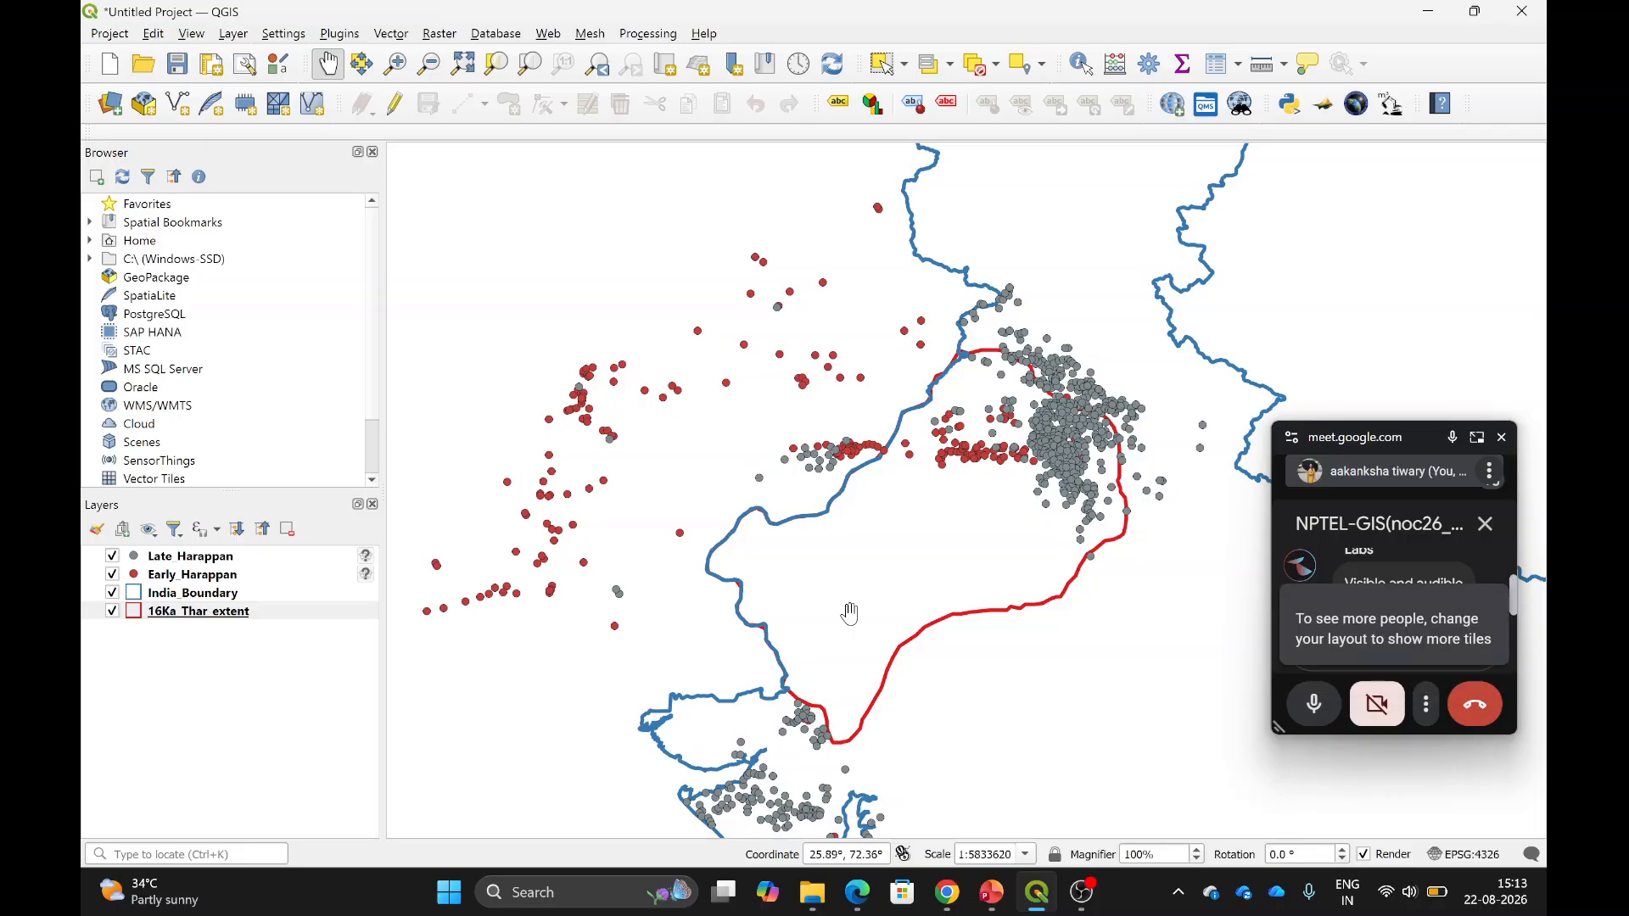
click(1419, 591)
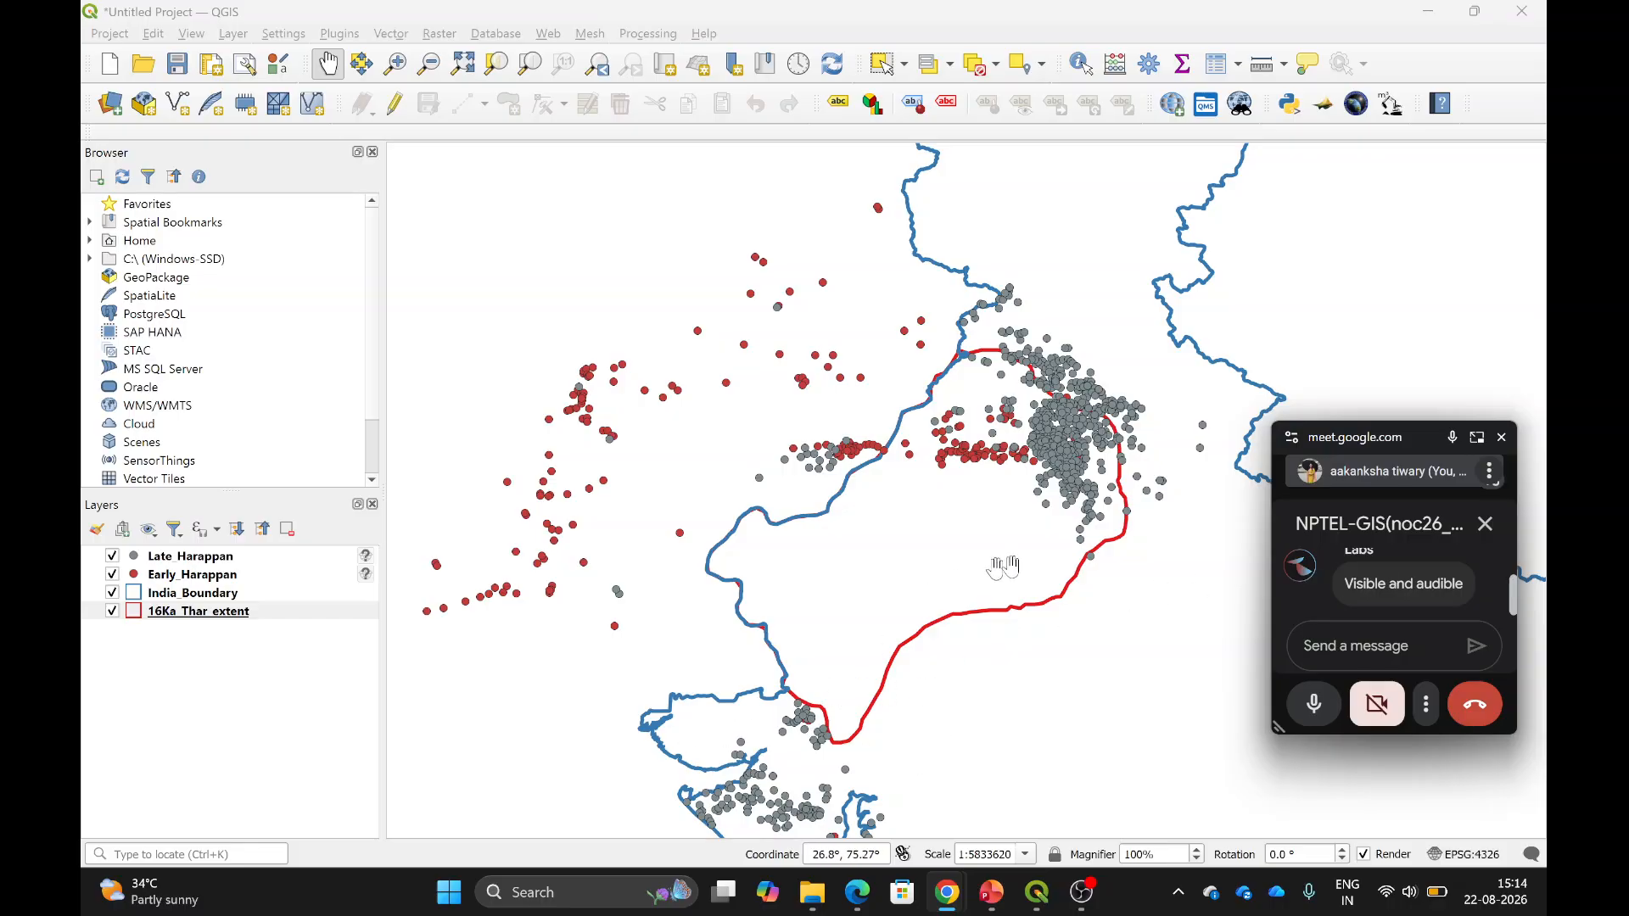
mouse_move(971, 654)
mouse_down()
mouse_move(949, 608)
mouse_move(954, 639)
mouse_up()
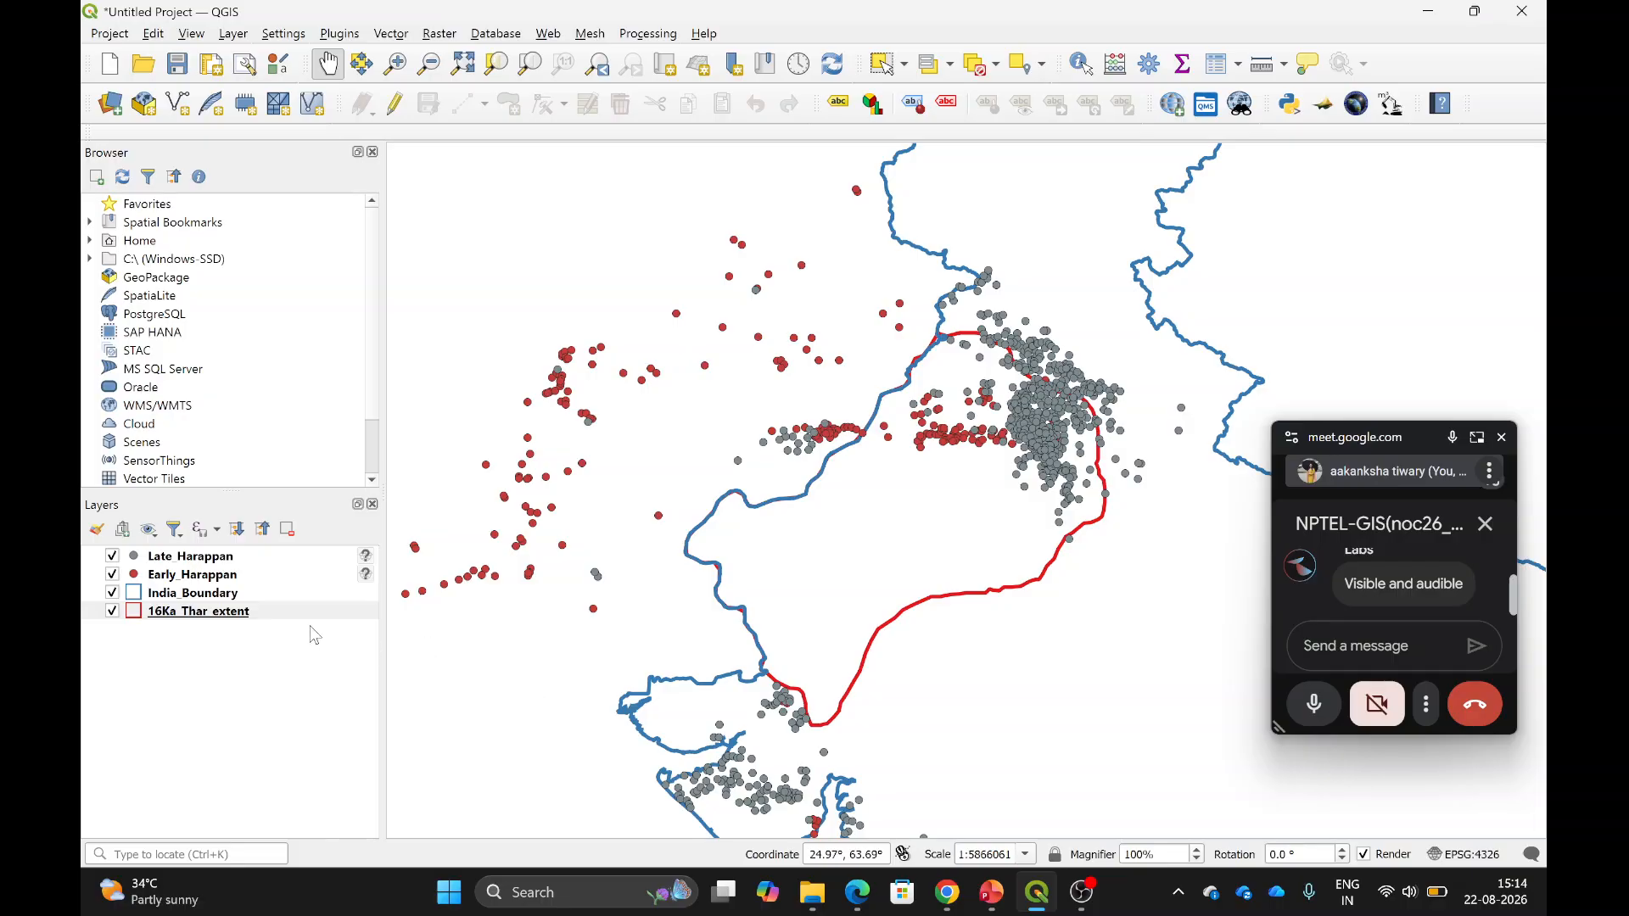
click(209, 576)
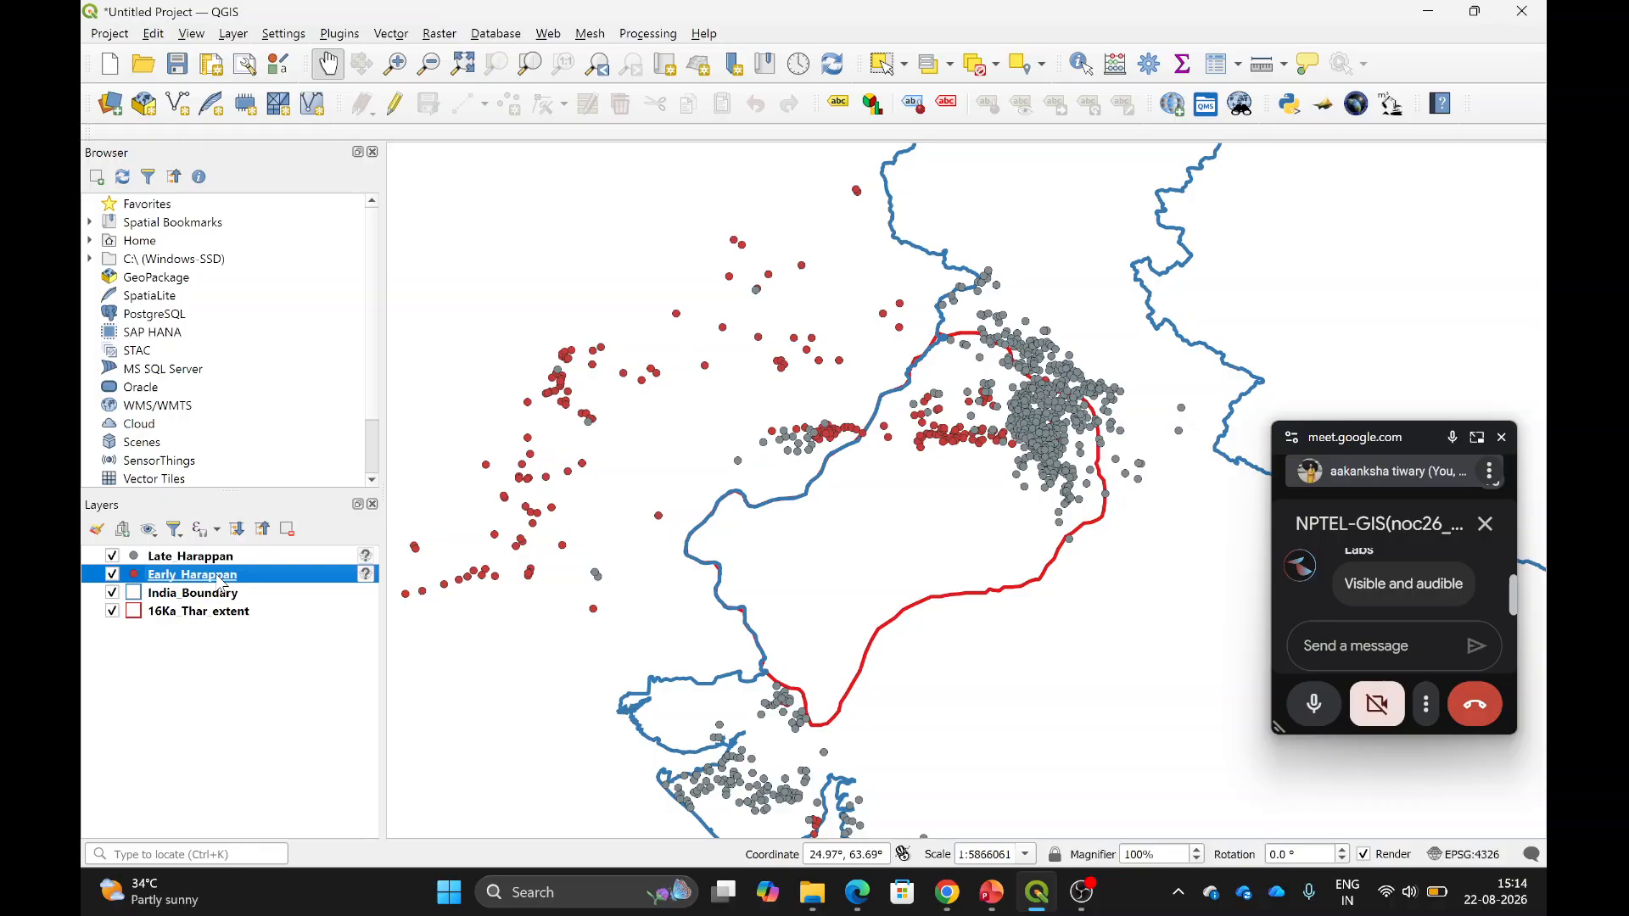
right_click(221, 581)
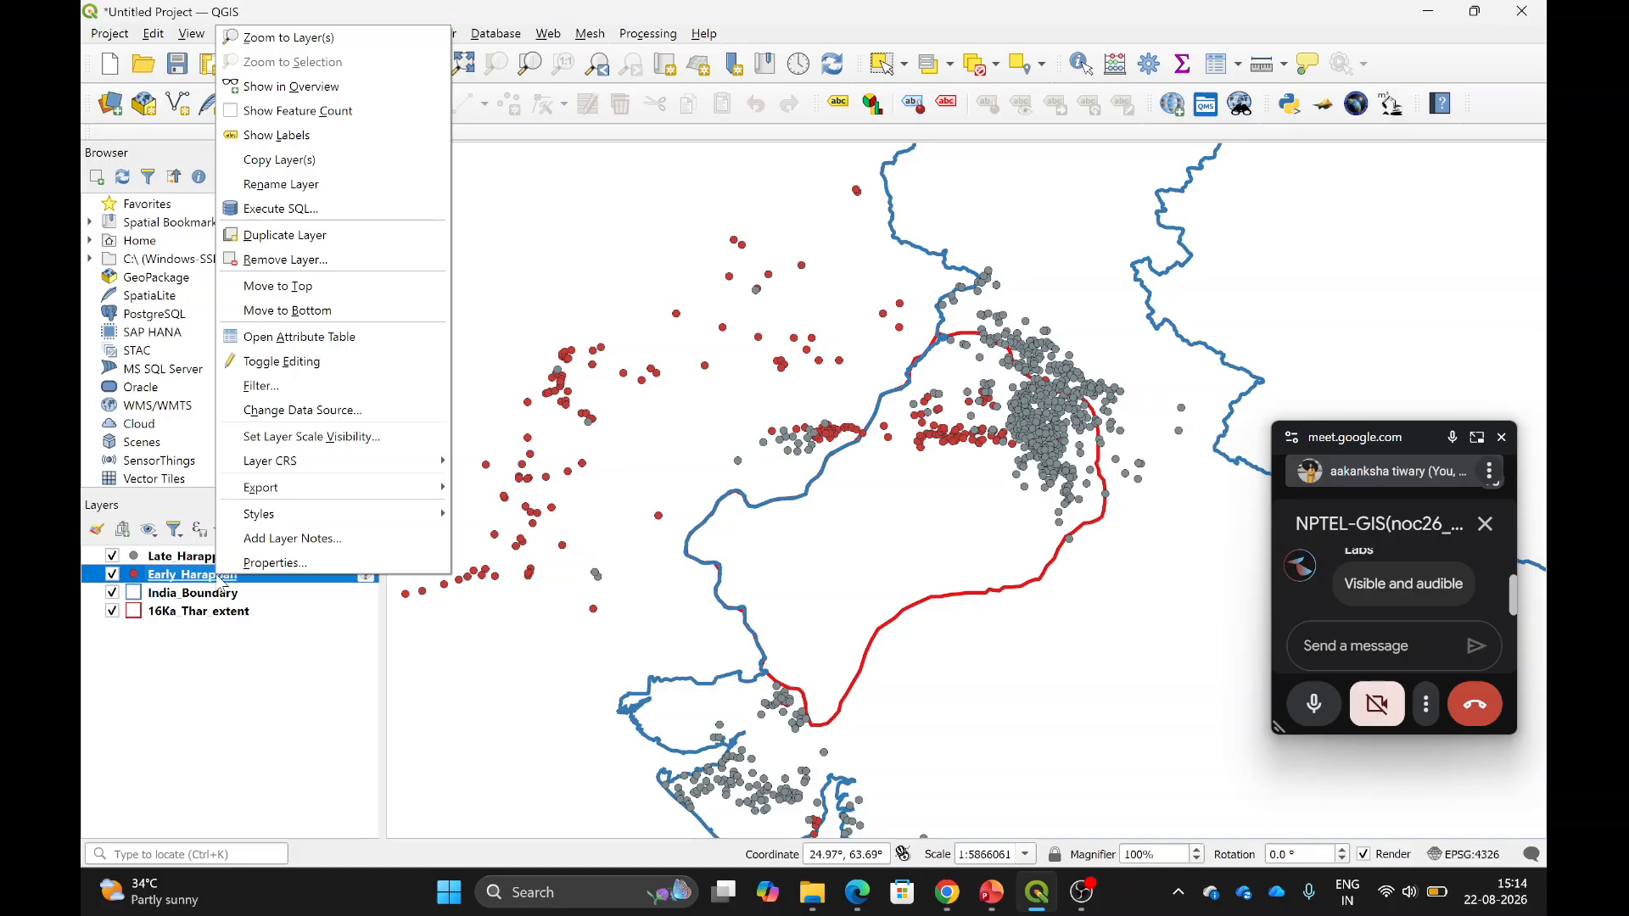
click(227, 705)
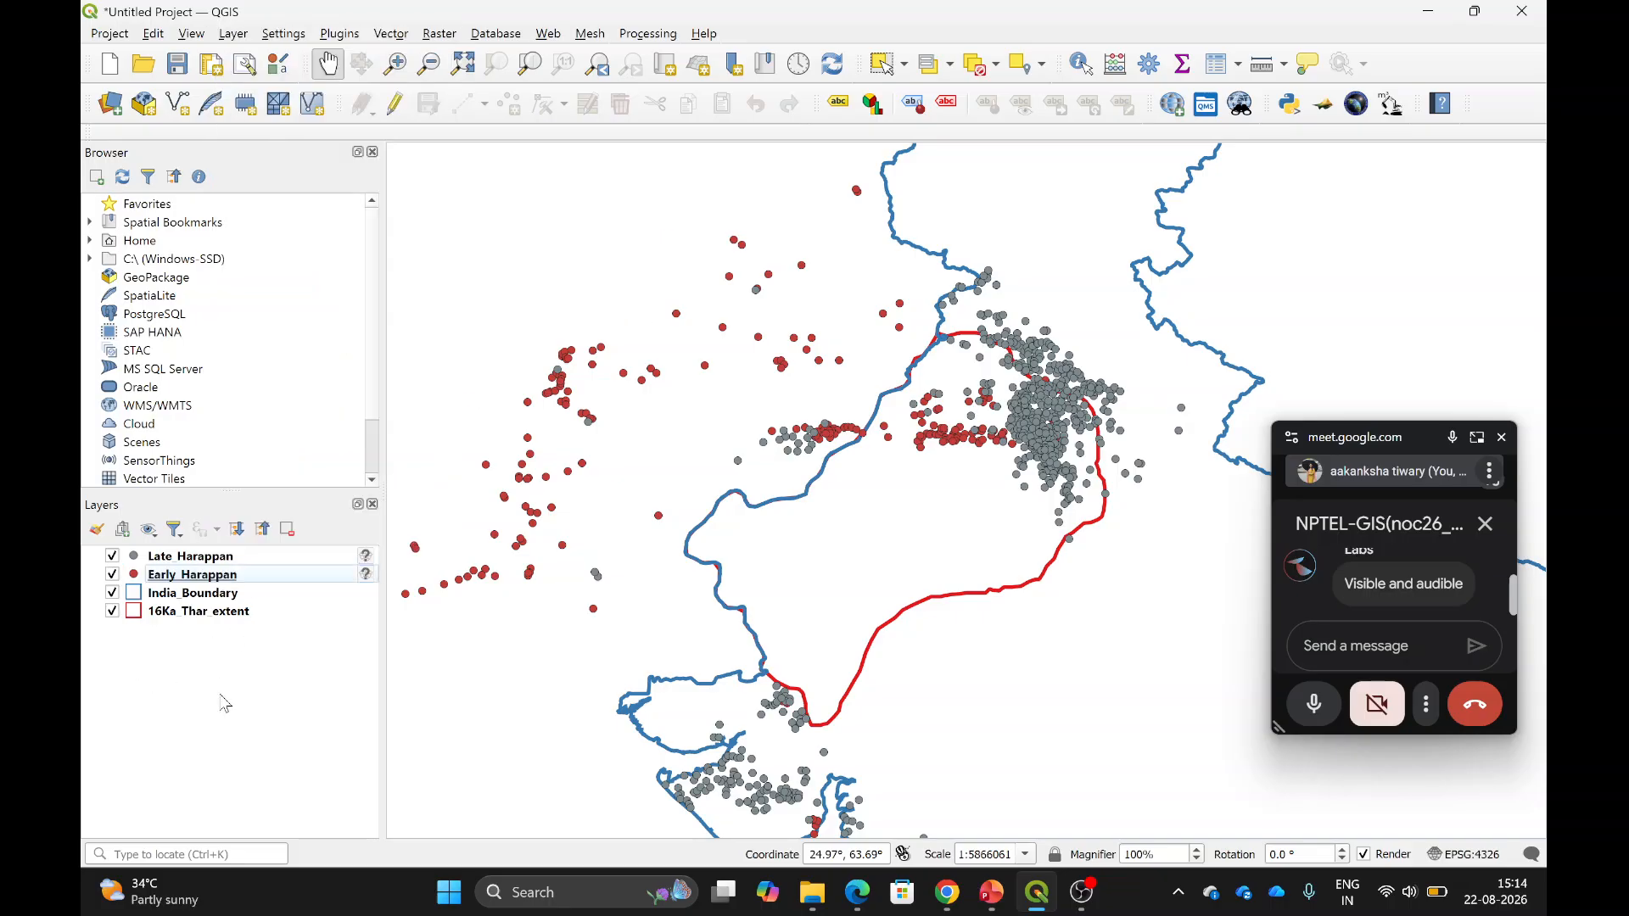
Check the map with Early_Harappan switched off, restore that layer, and hide the Late_Harappan layer instead.
click(112, 574)
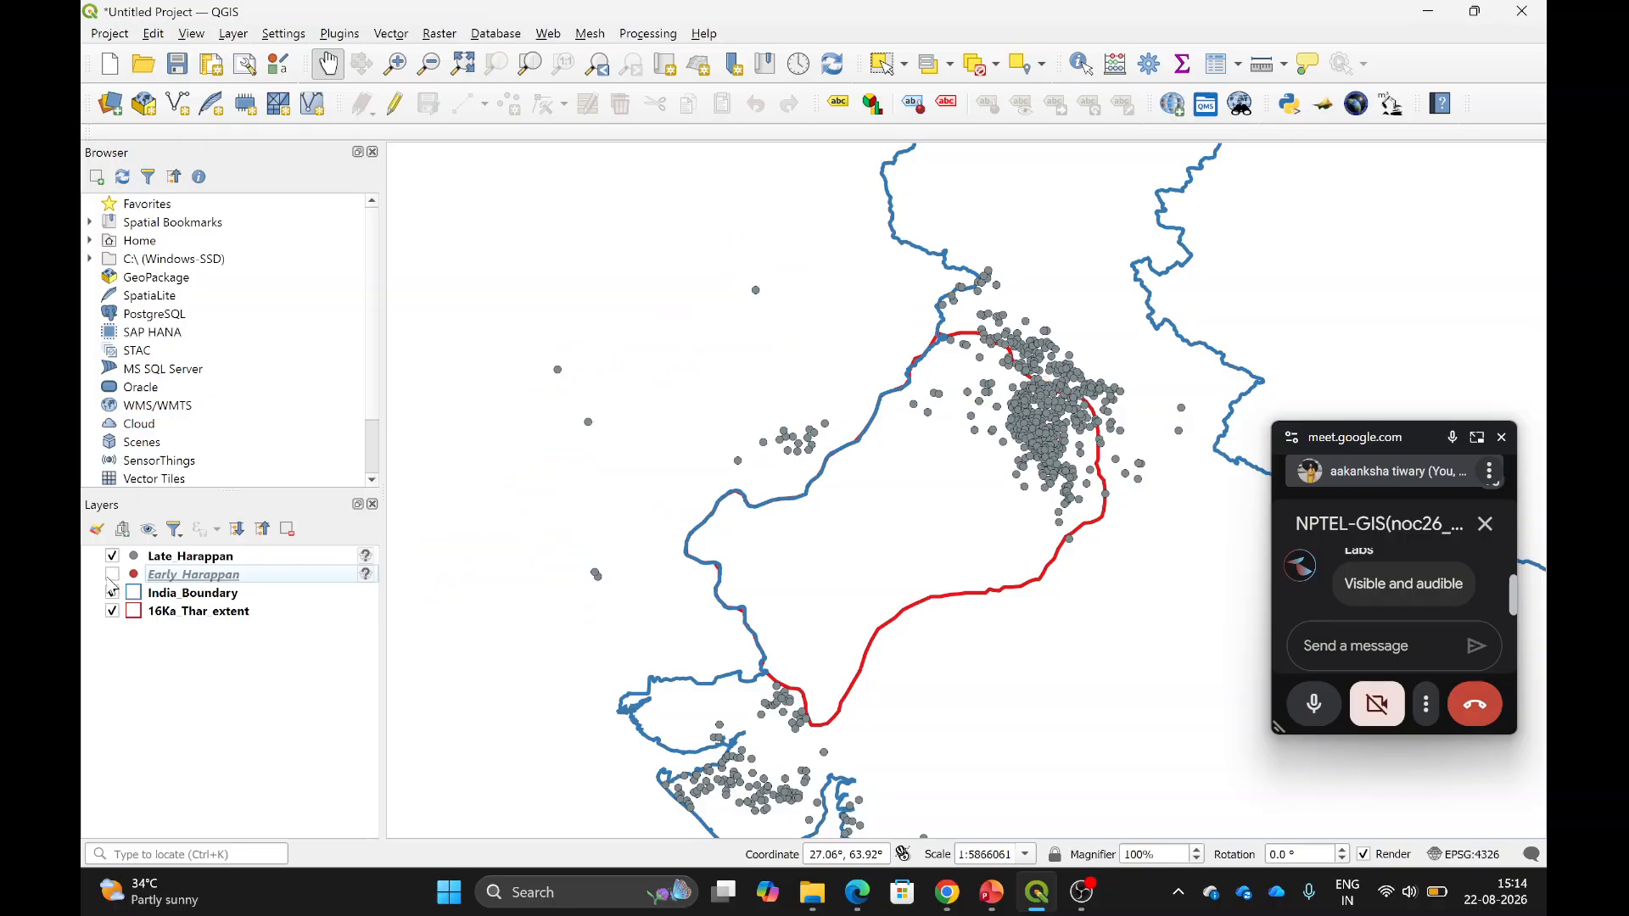
click(111, 574)
click(111, 556)
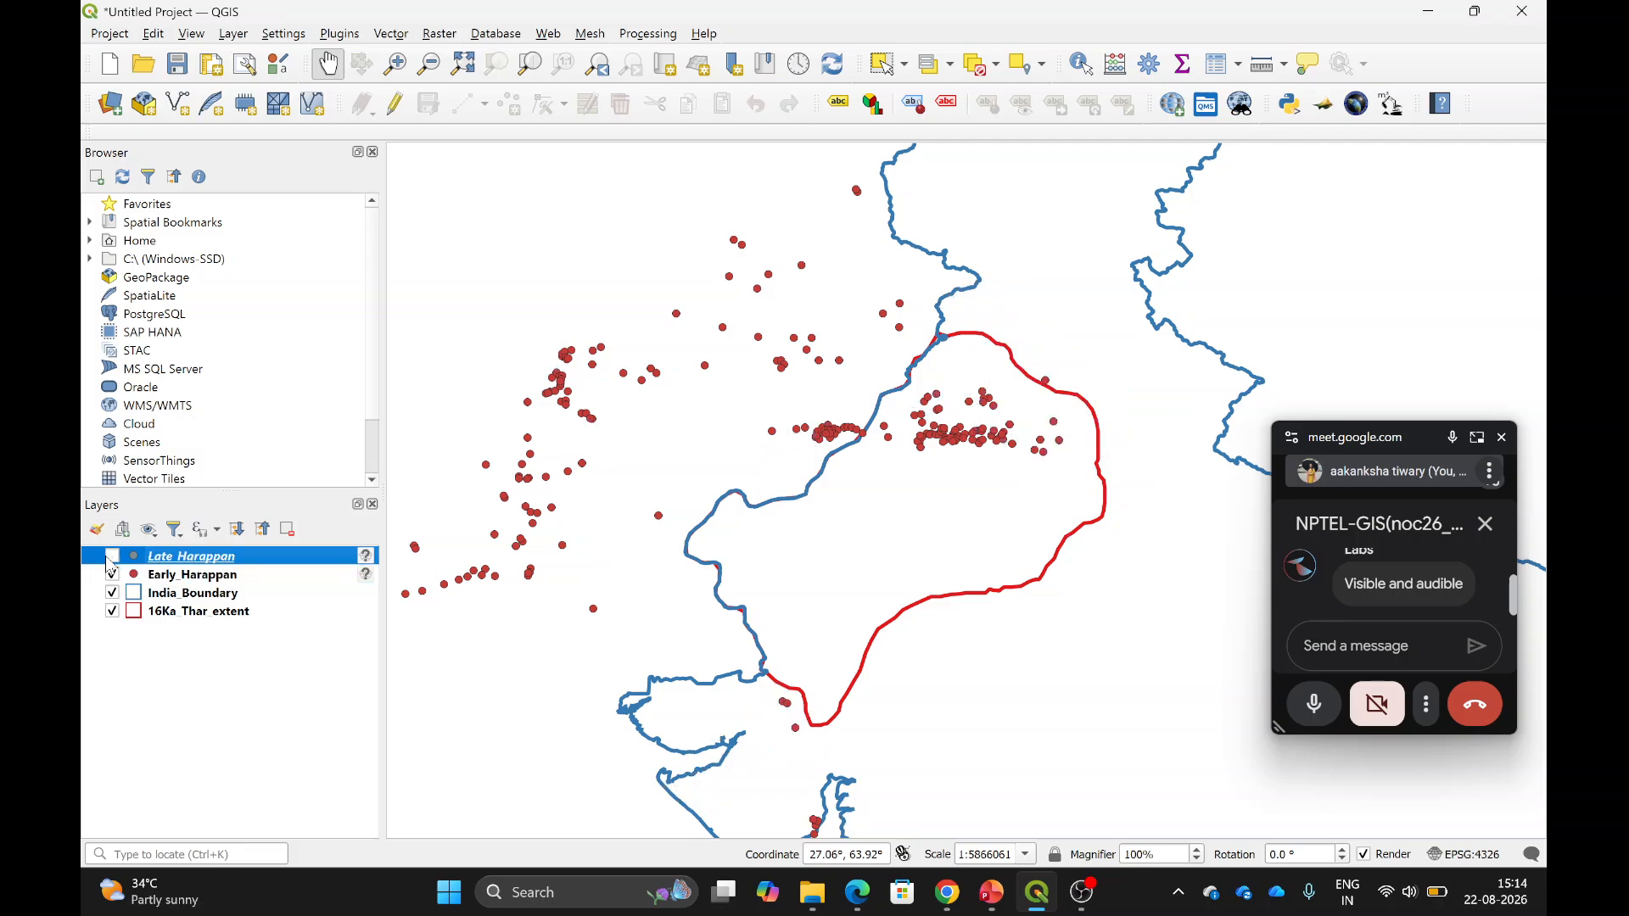
Open the attribute table of the Early_Harappan layer and move its window aside to uncover part of the map.
click(170, 576)
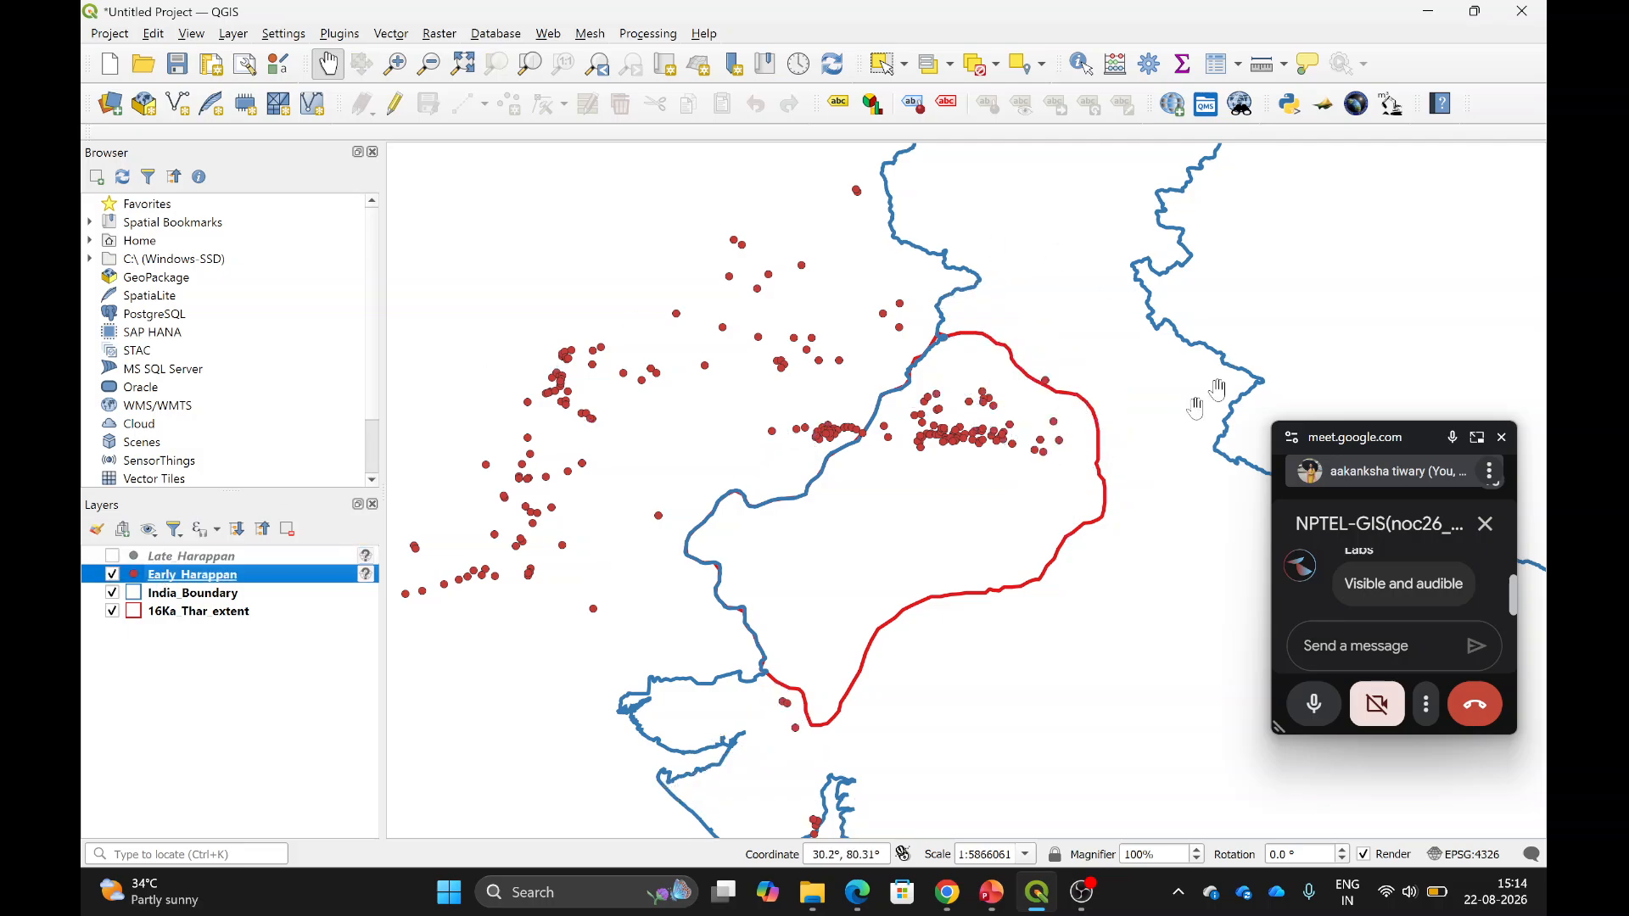
right_click(179, 581)
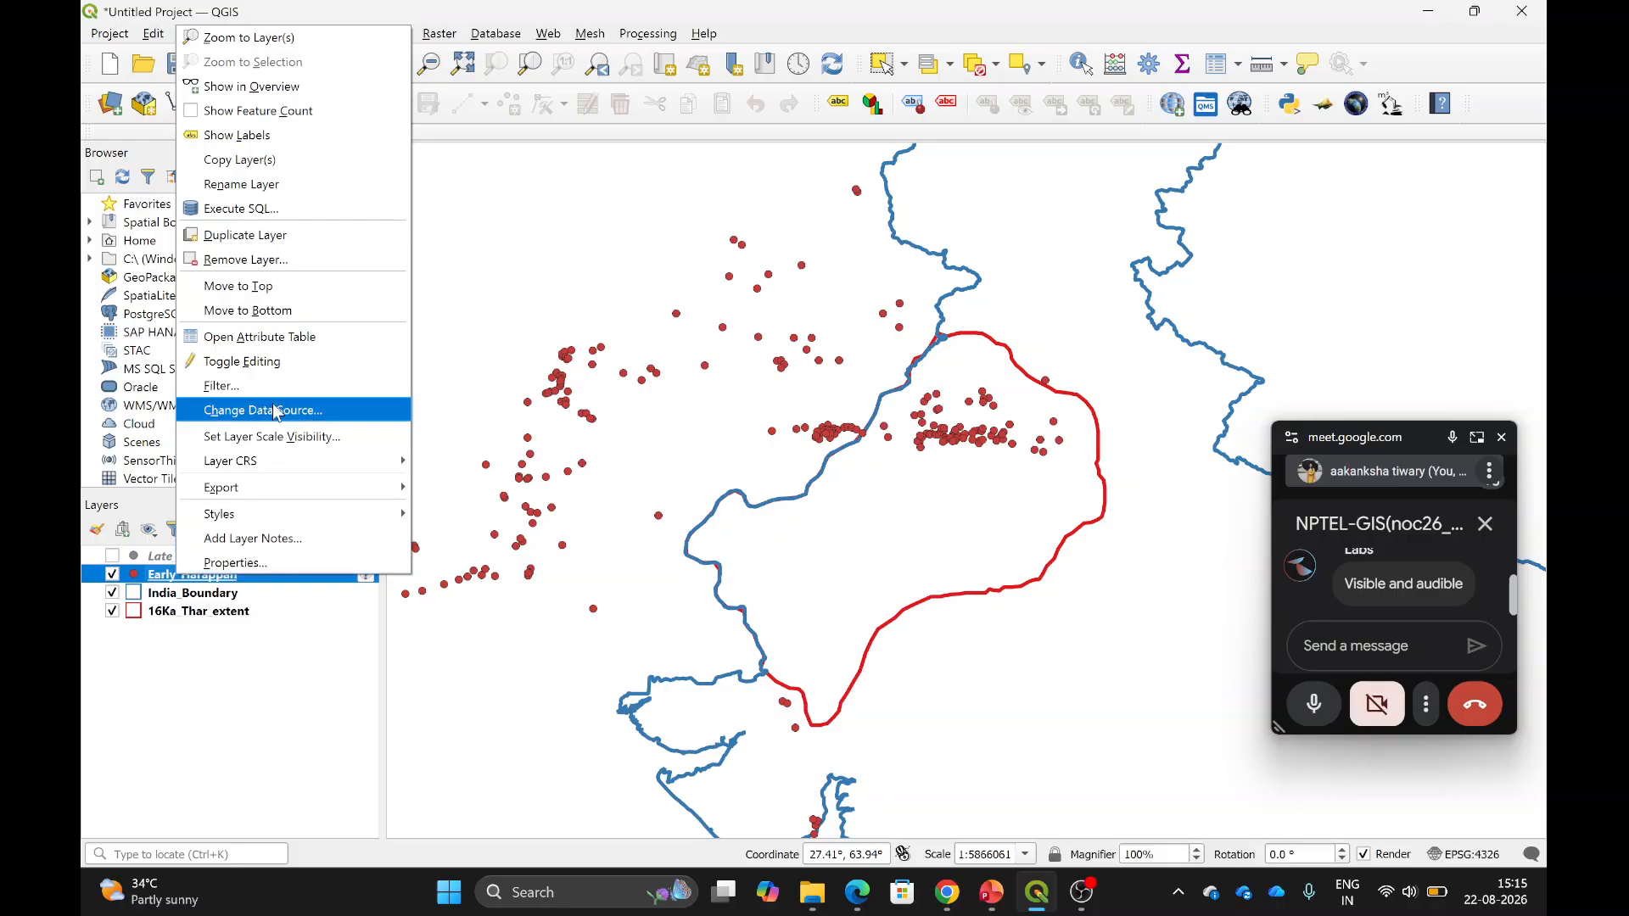
click(276, 338)
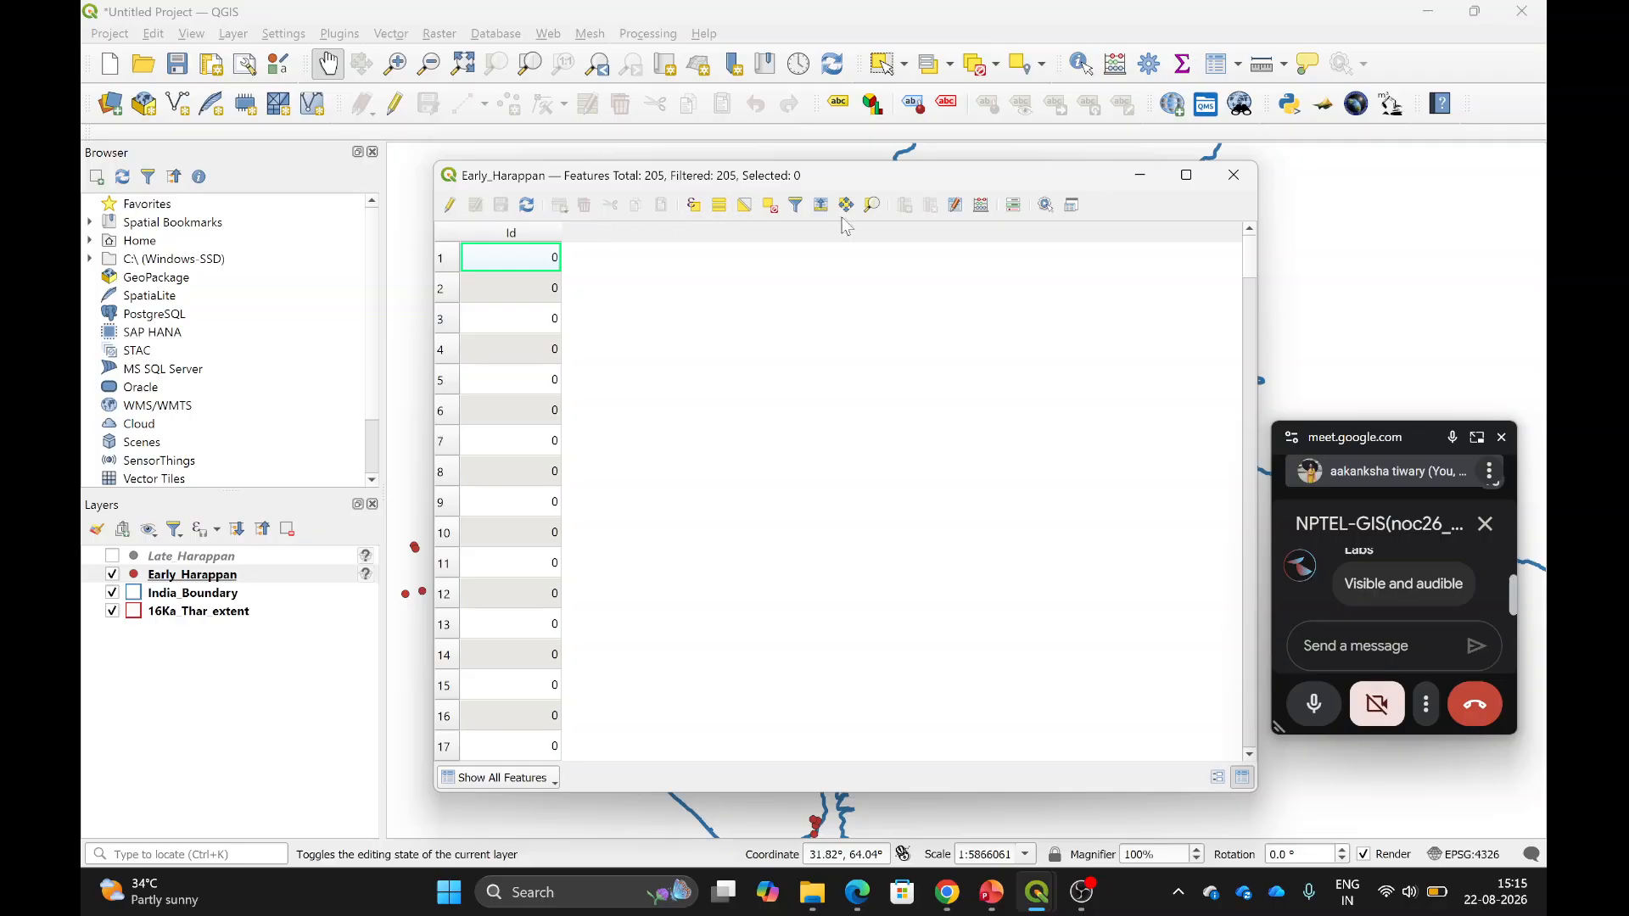
drag(940, 184, 1159, 184)
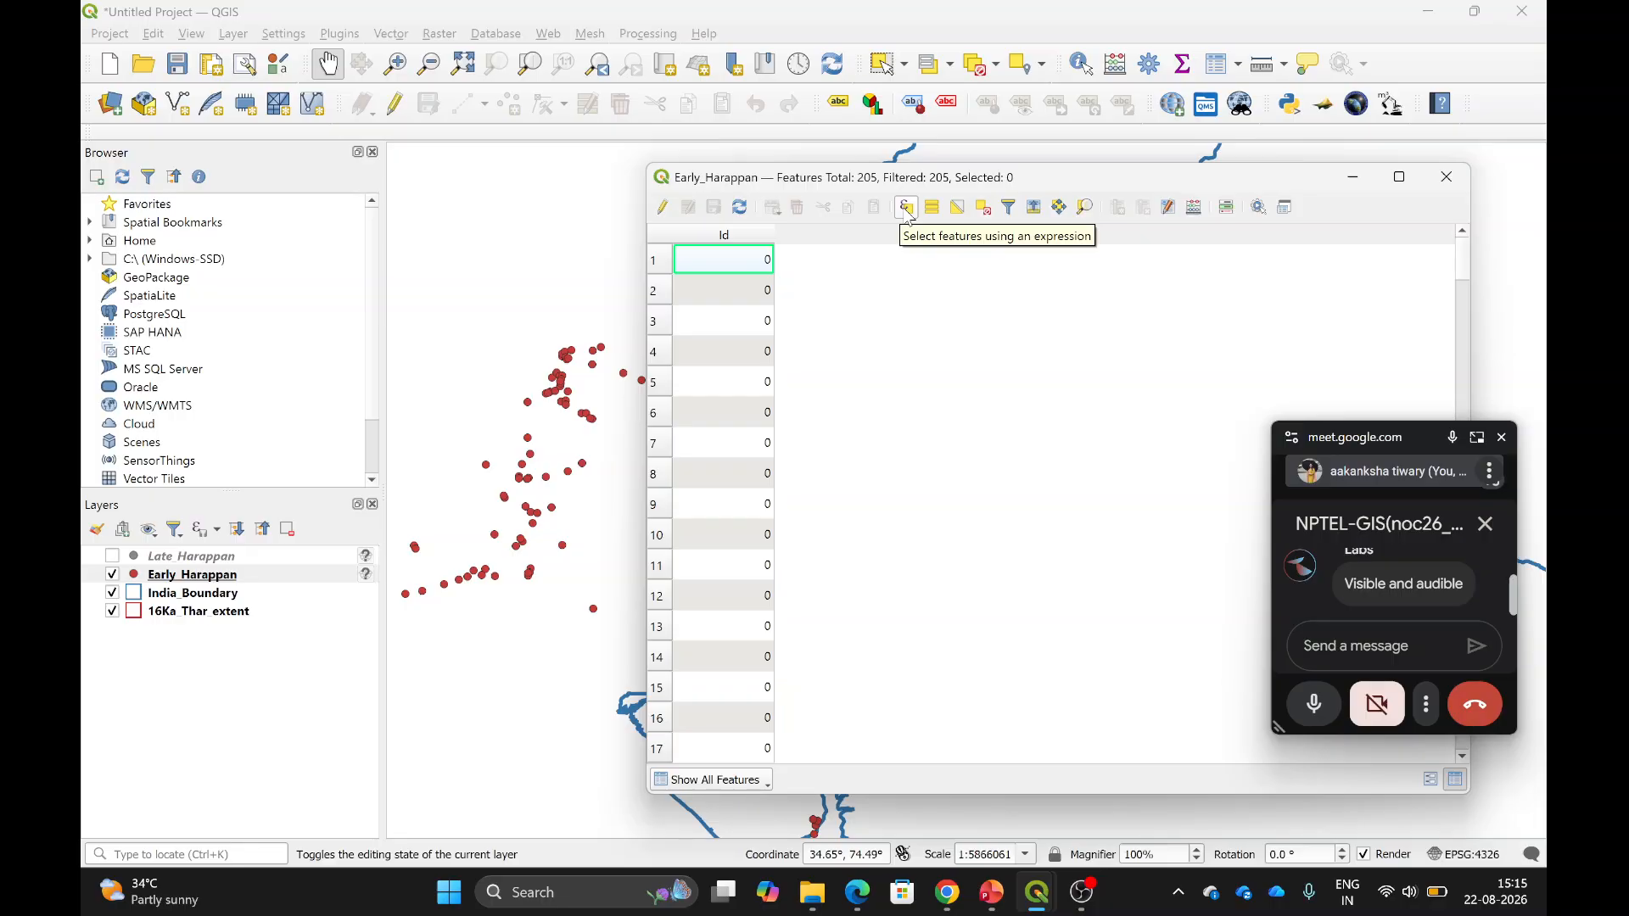
Inspect the Select by Expression dialog for the Early_Harappan layer, repositioning it over the attribute table, and close it without selecting features.
drag(1198, 180, 978, 166)
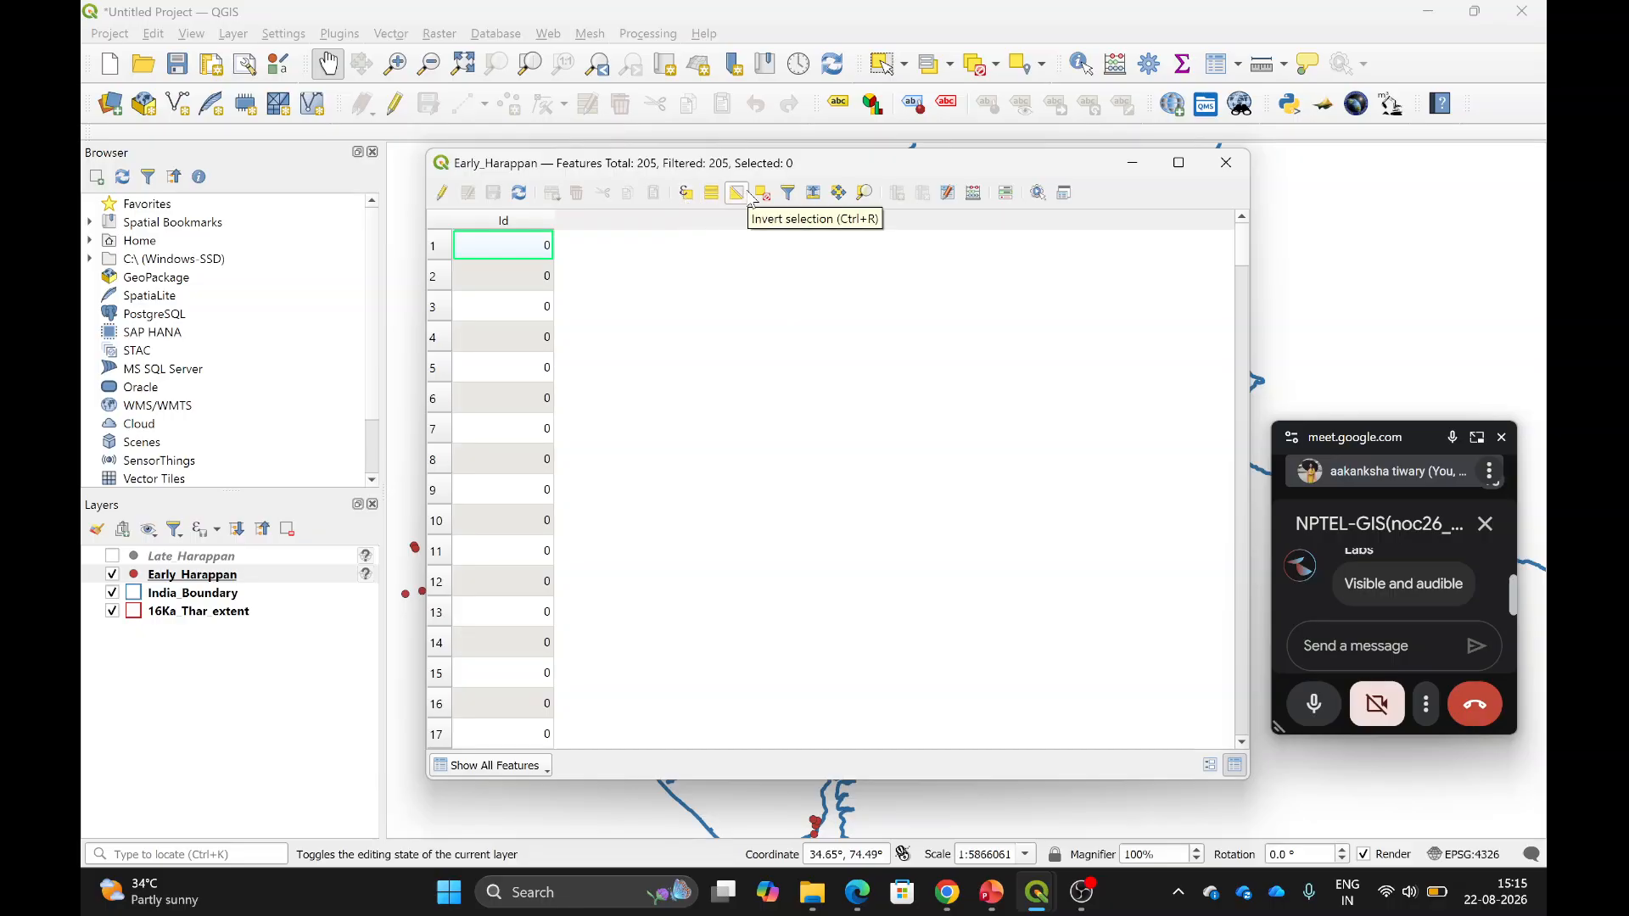
click(683, 194)
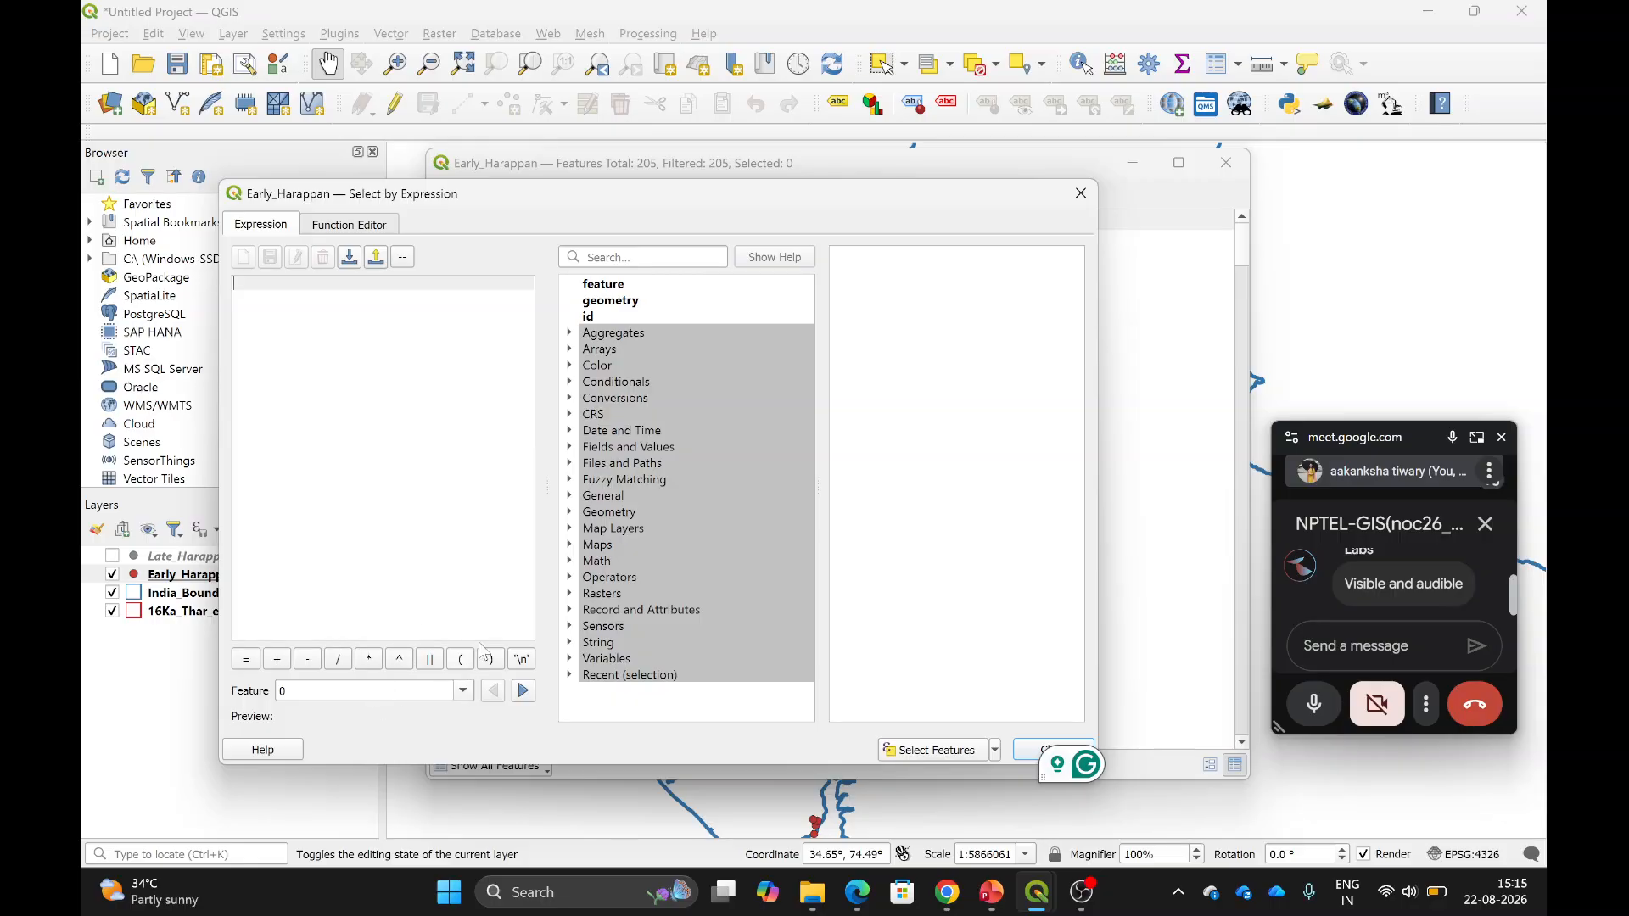
drag(607, 201, 1057, 182)
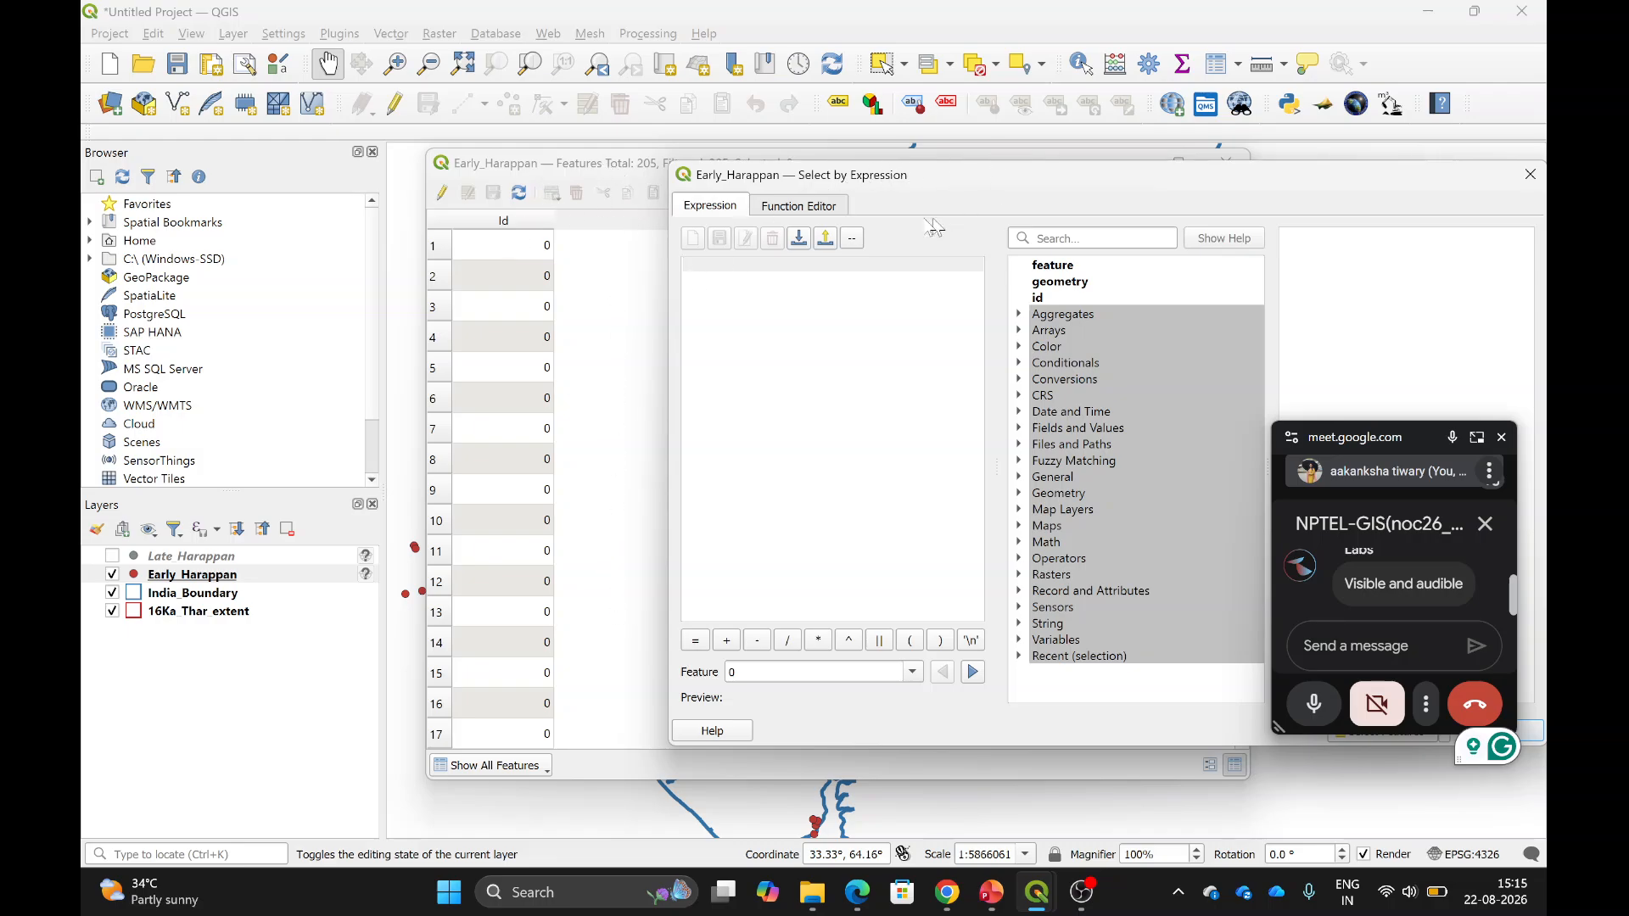
drag(950, 189, 616, 172)
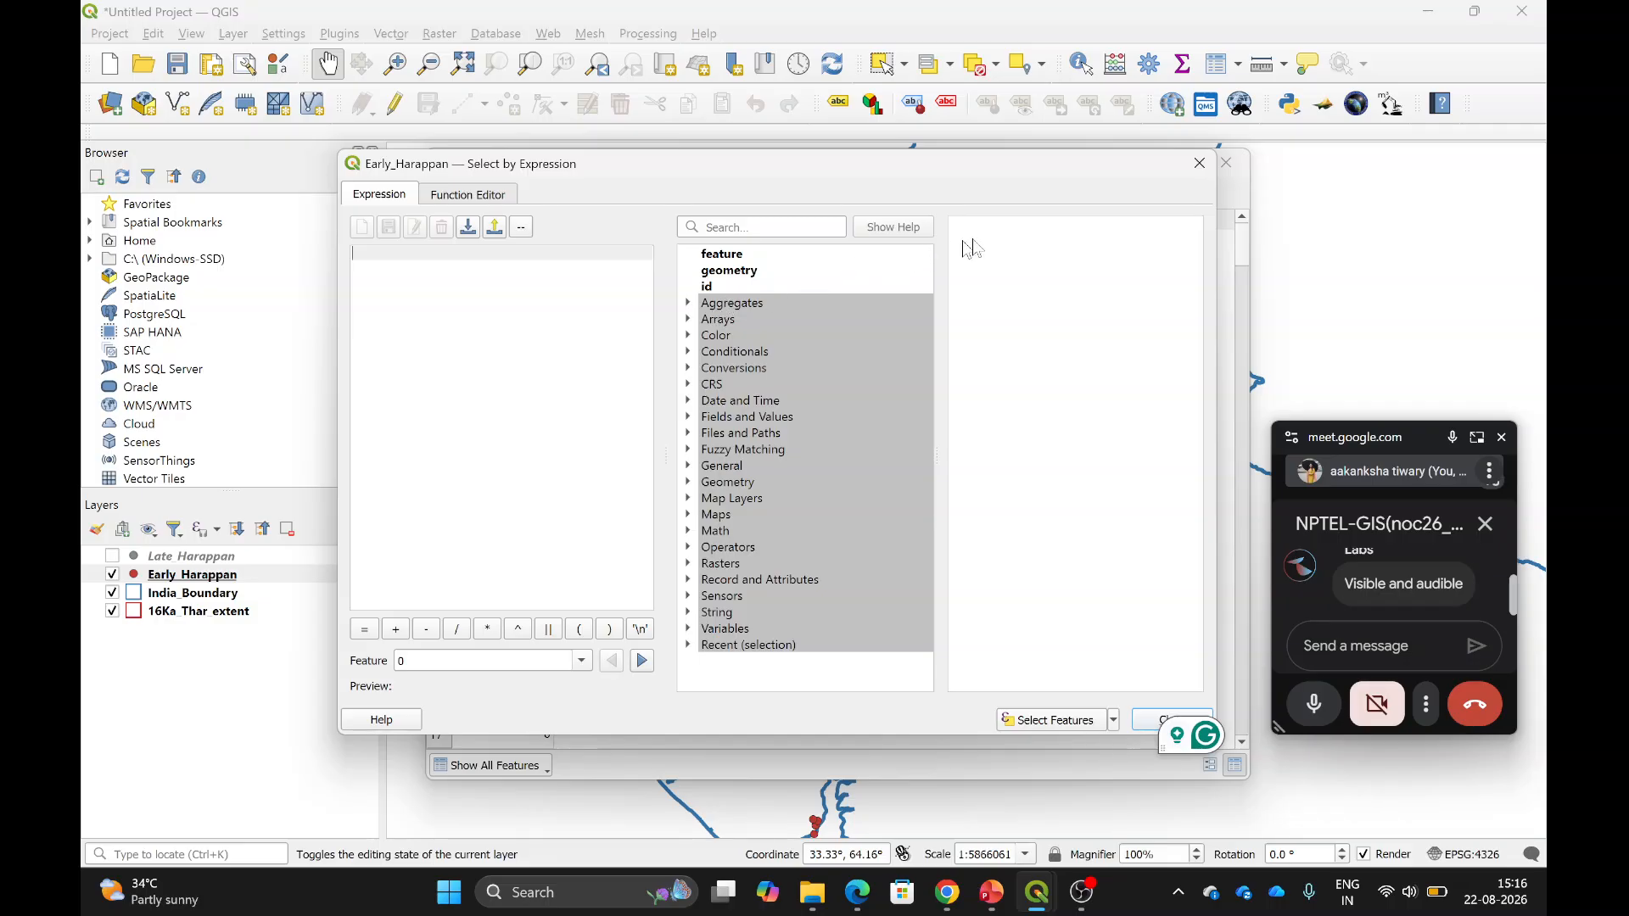
click(1210, 161)
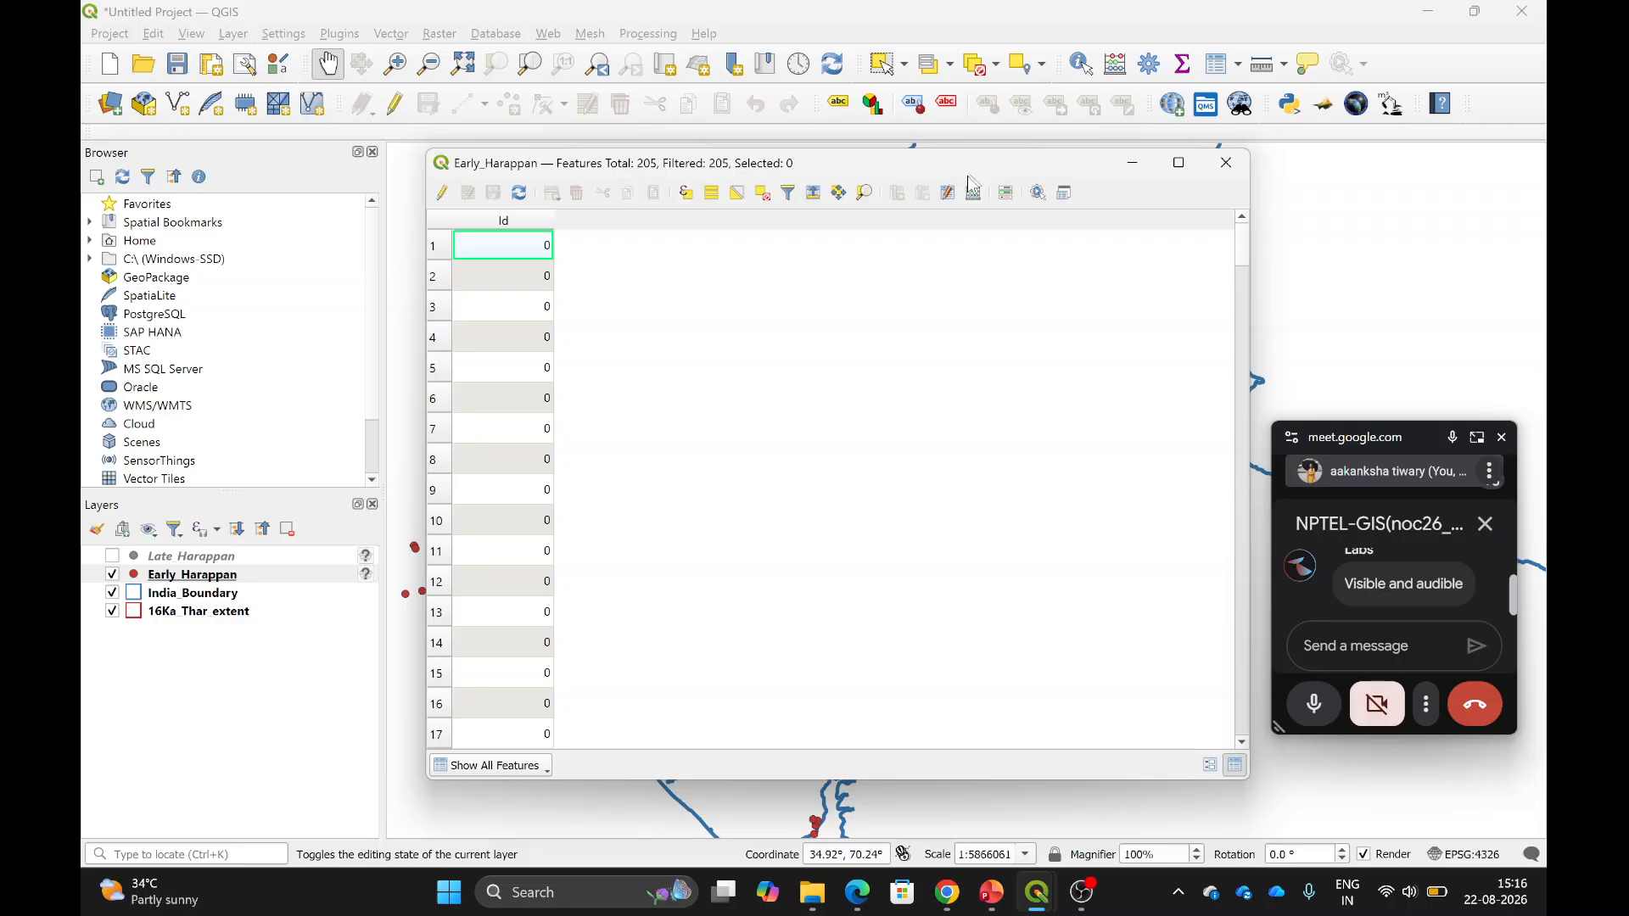
Look at the CRS function group in the Early_Harappan Select by Expression dialog, collapse it again and close the dialog.
click(686, 195)
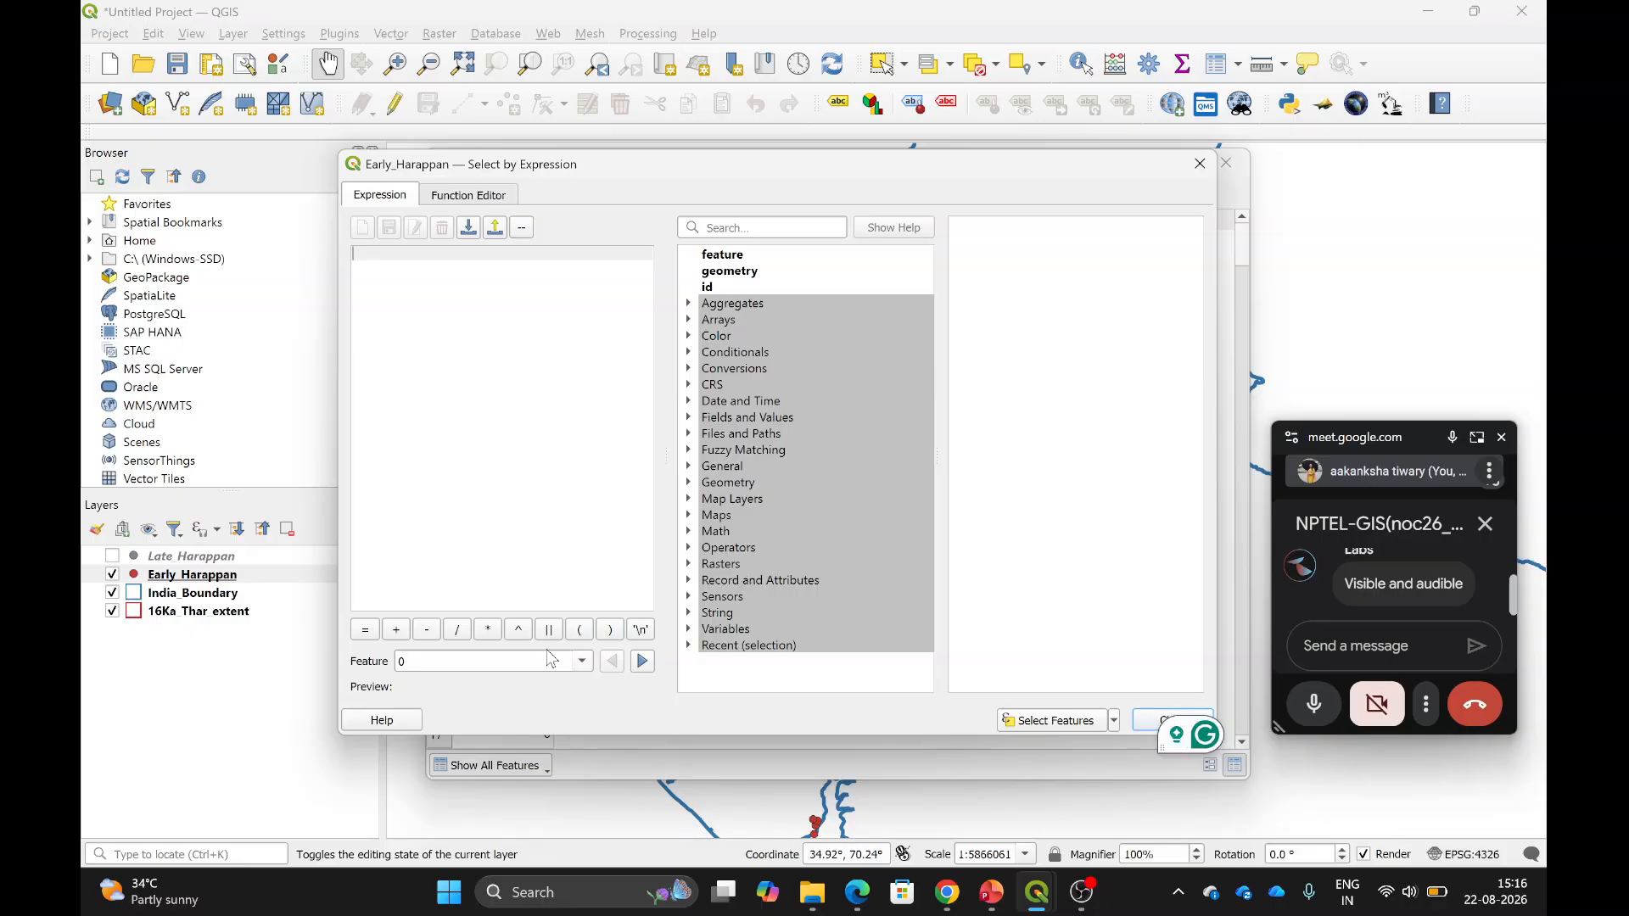
click(689, 386)
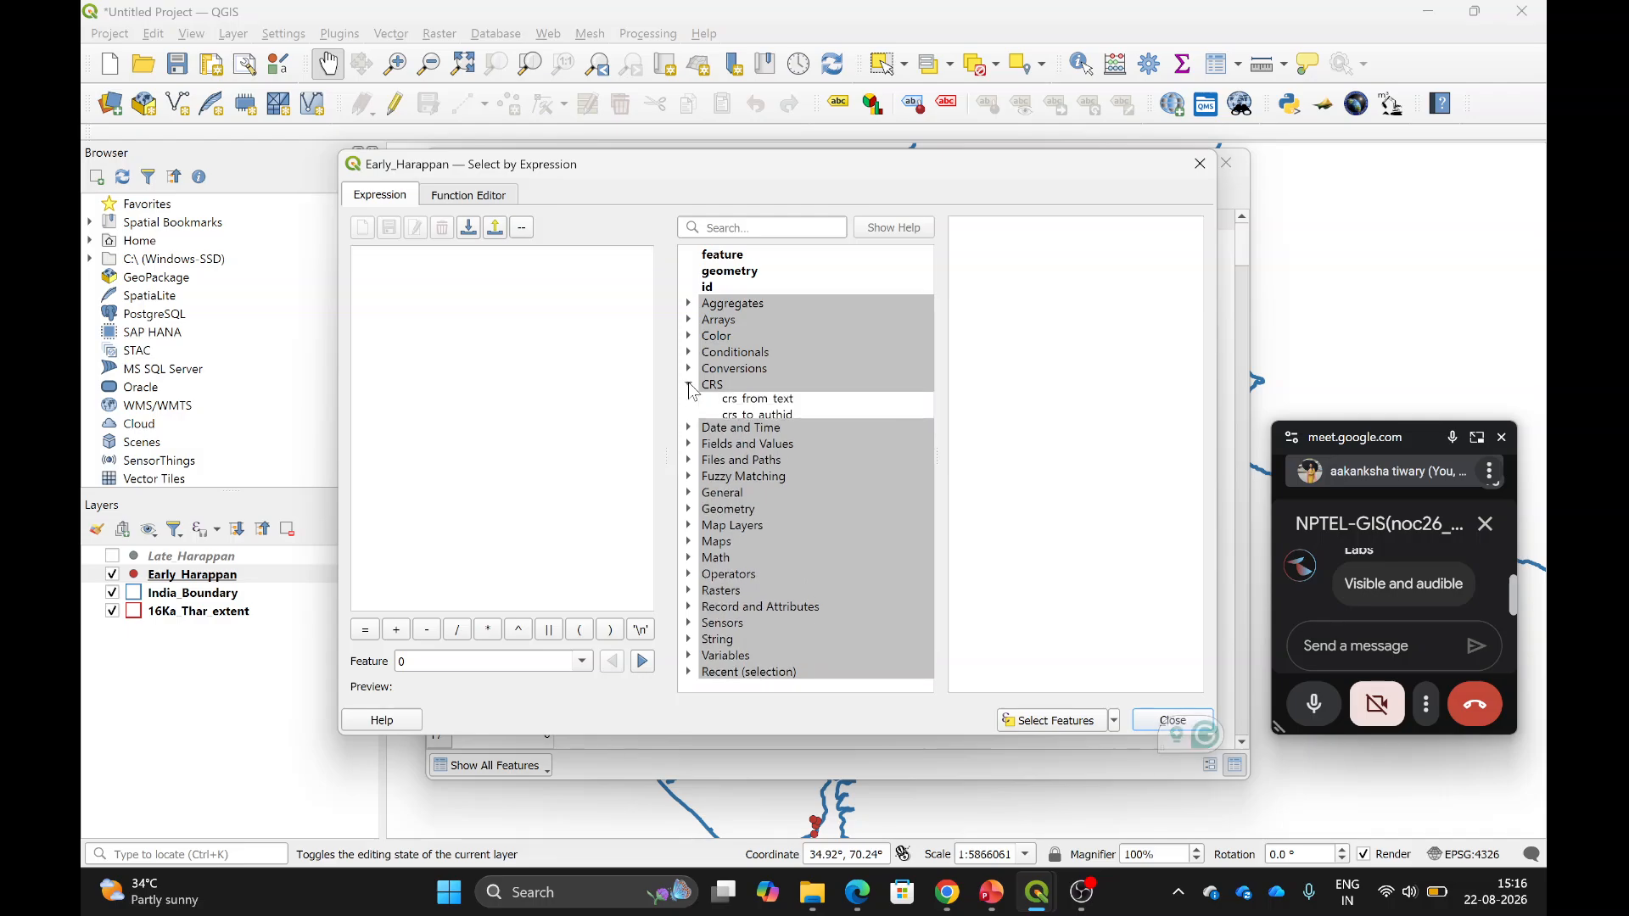
click(689, 386)
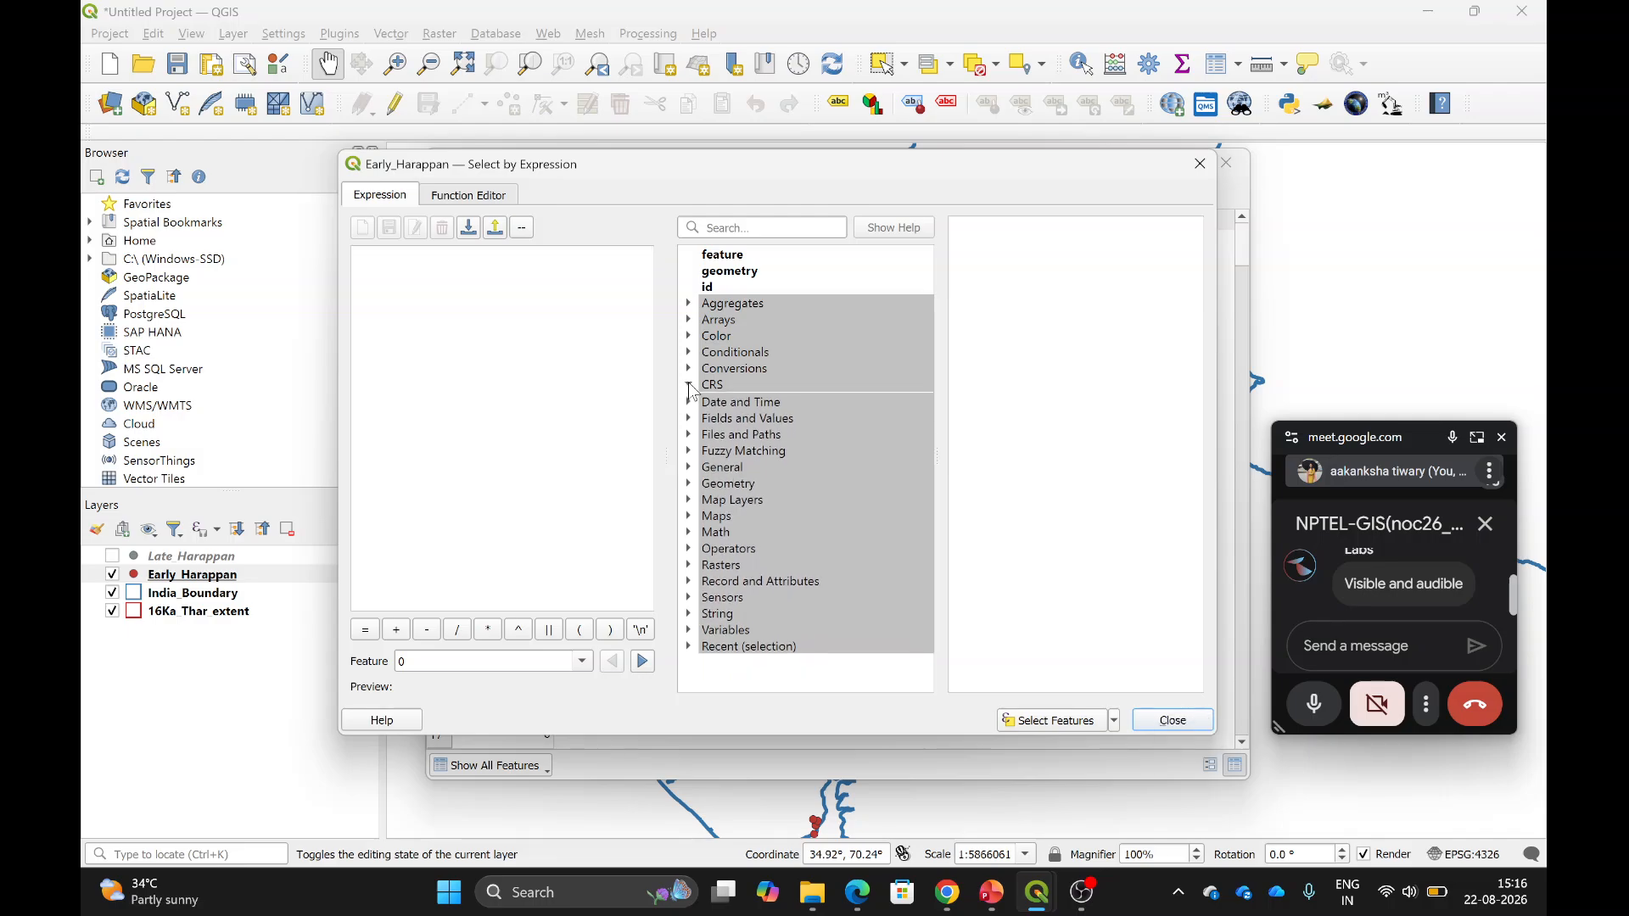
click(1200, 164)
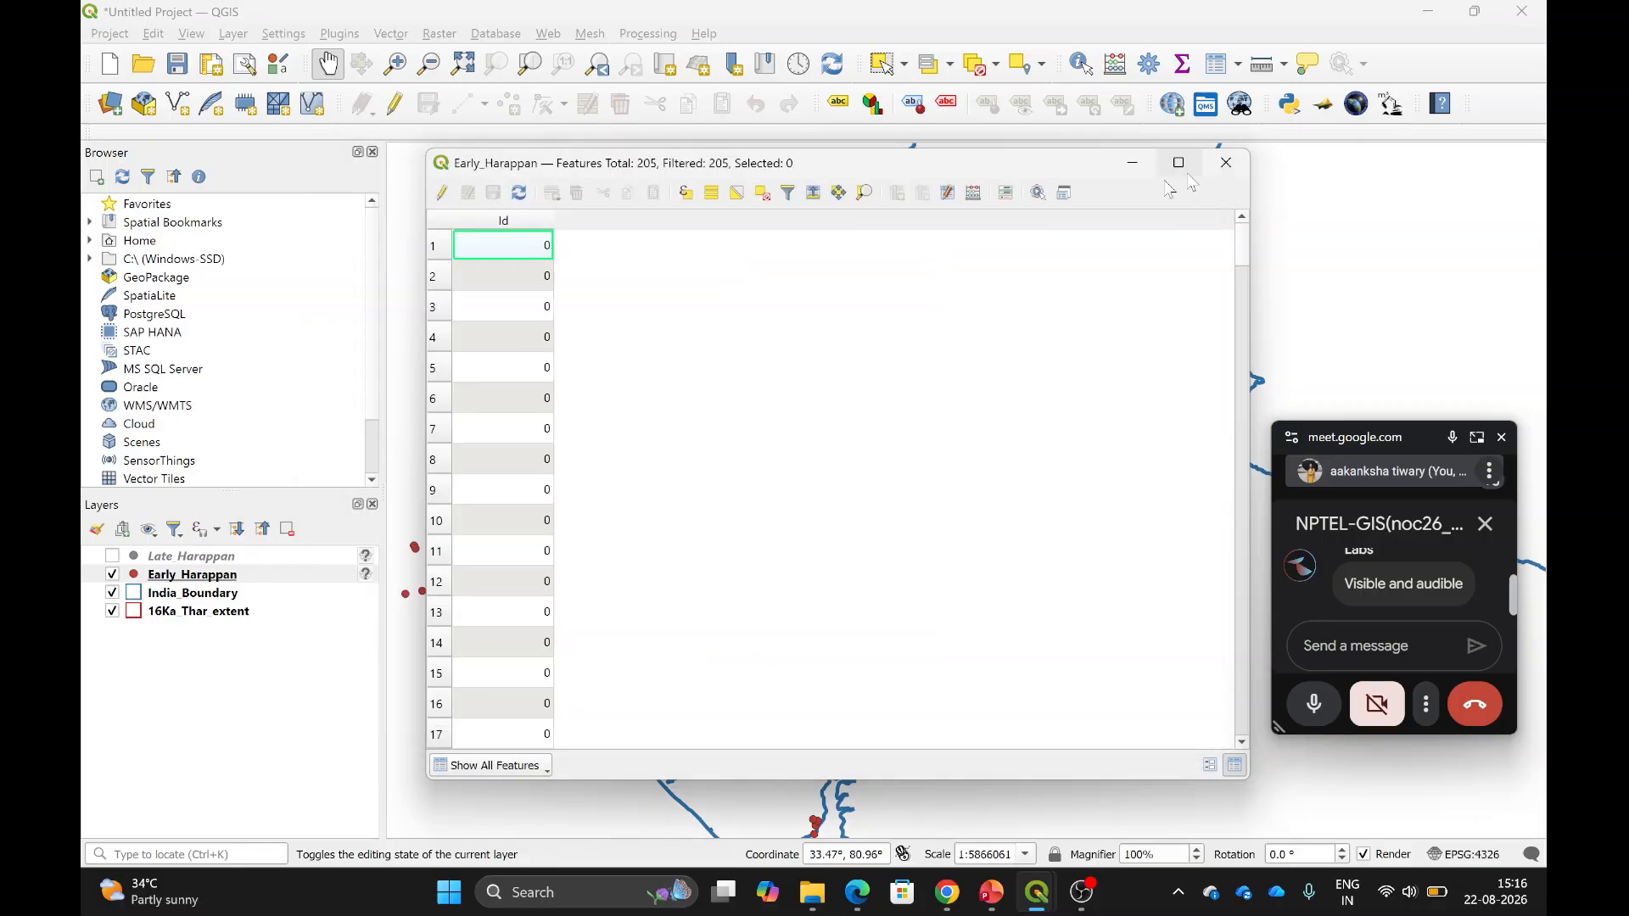
View the Function Editor of the Early_Harappan expression dialog, and close both the dialog and the attribute table.
click(686, 193)
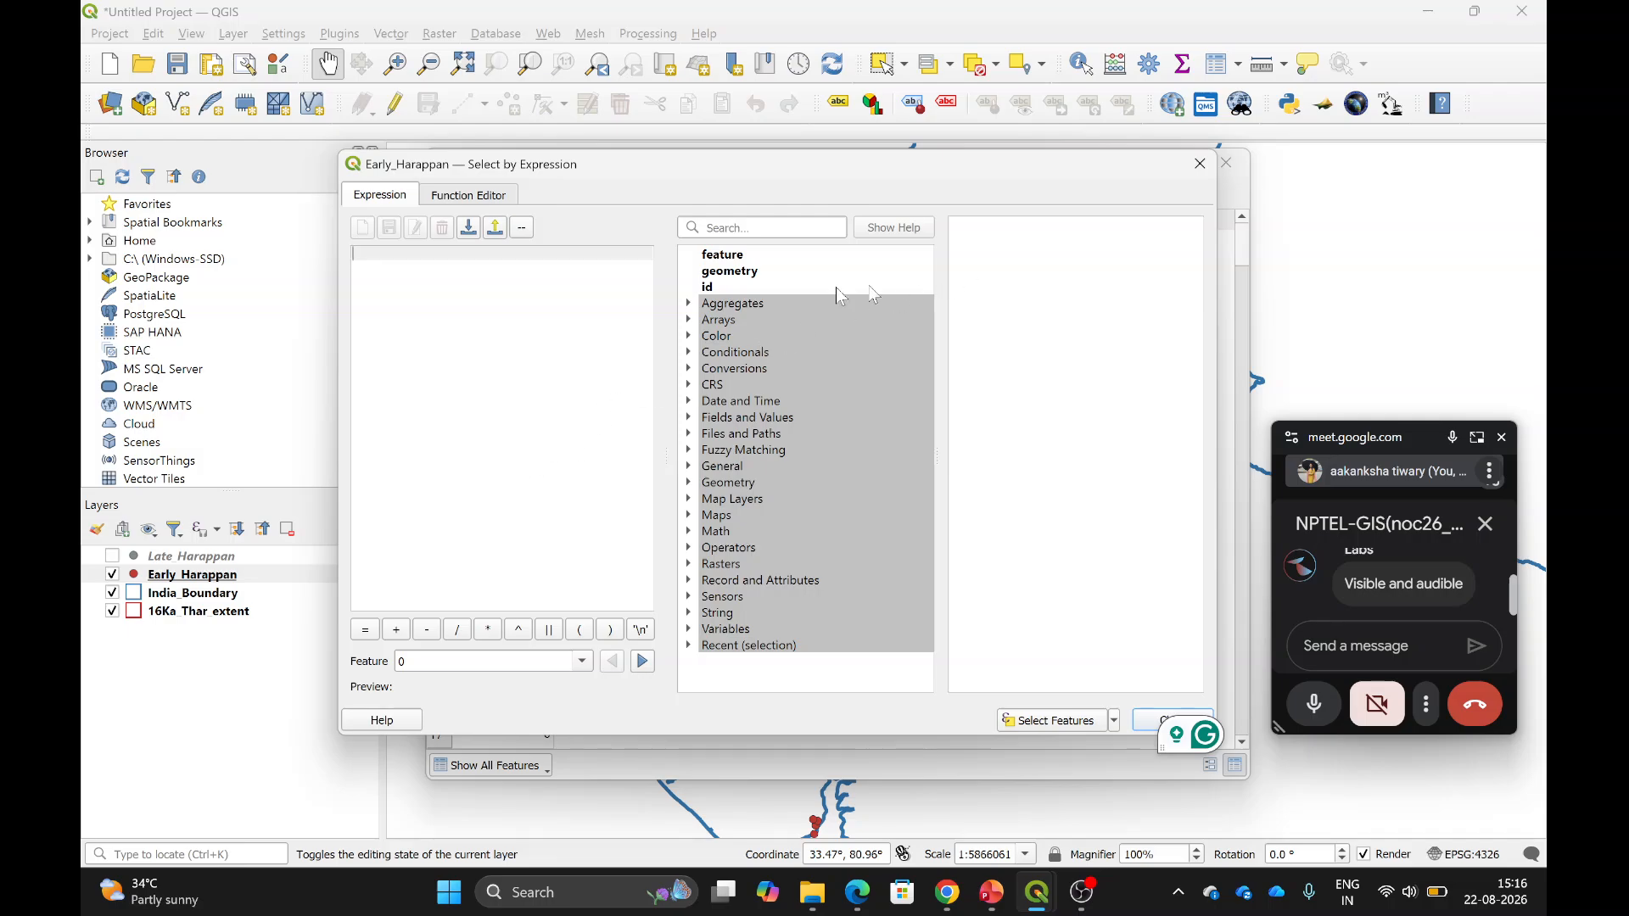
click(477, 194)
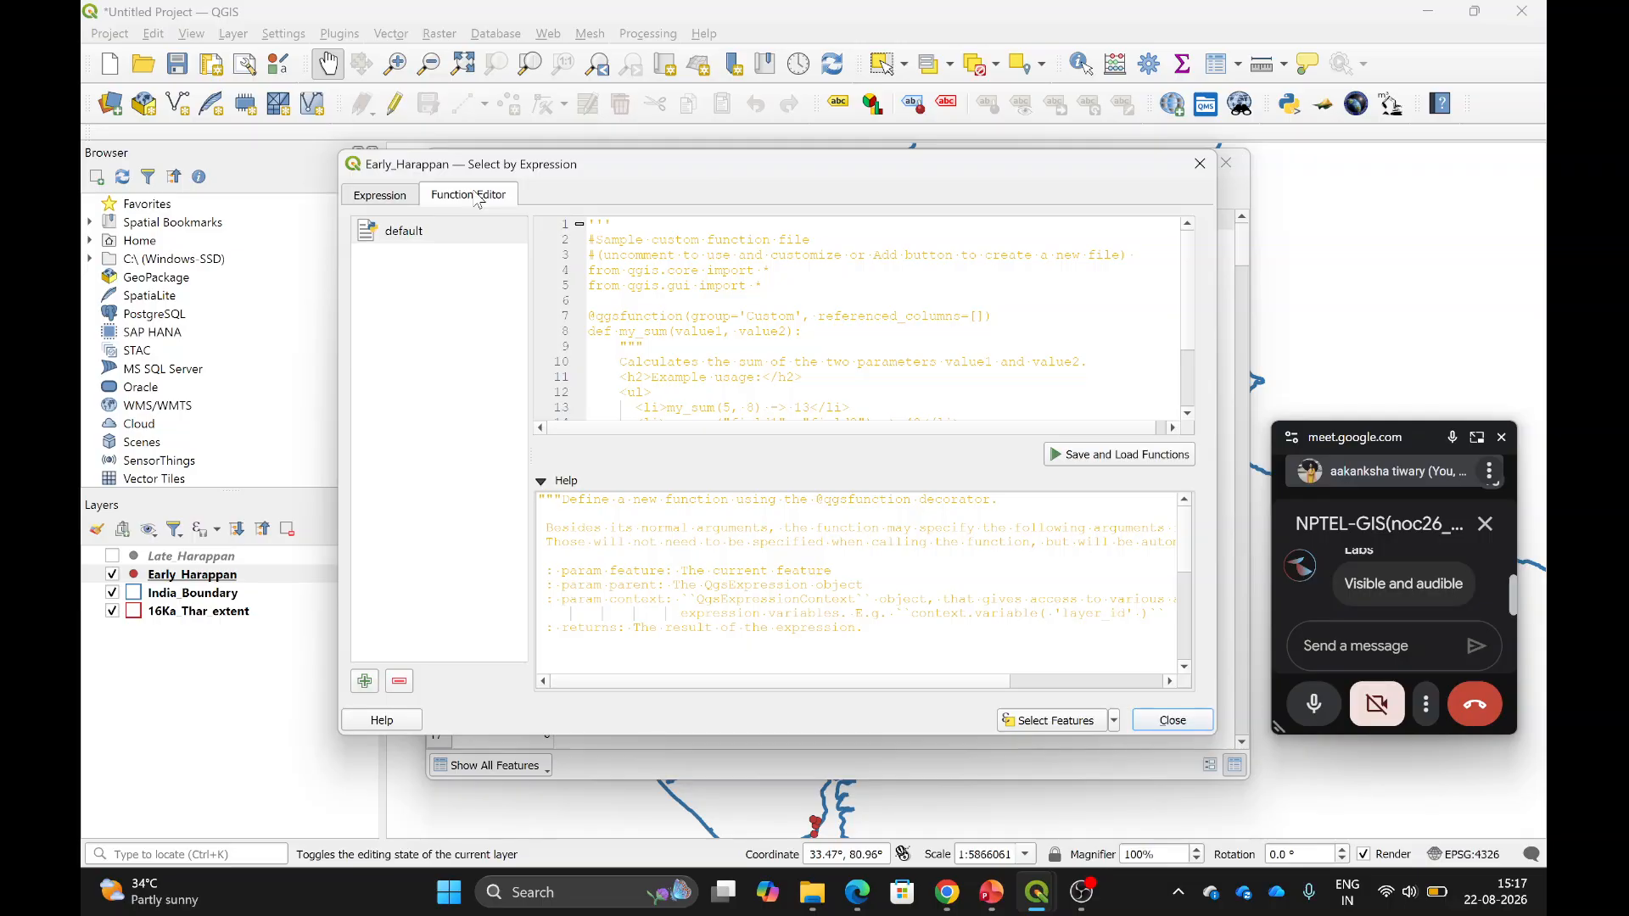
click(1200, 162)
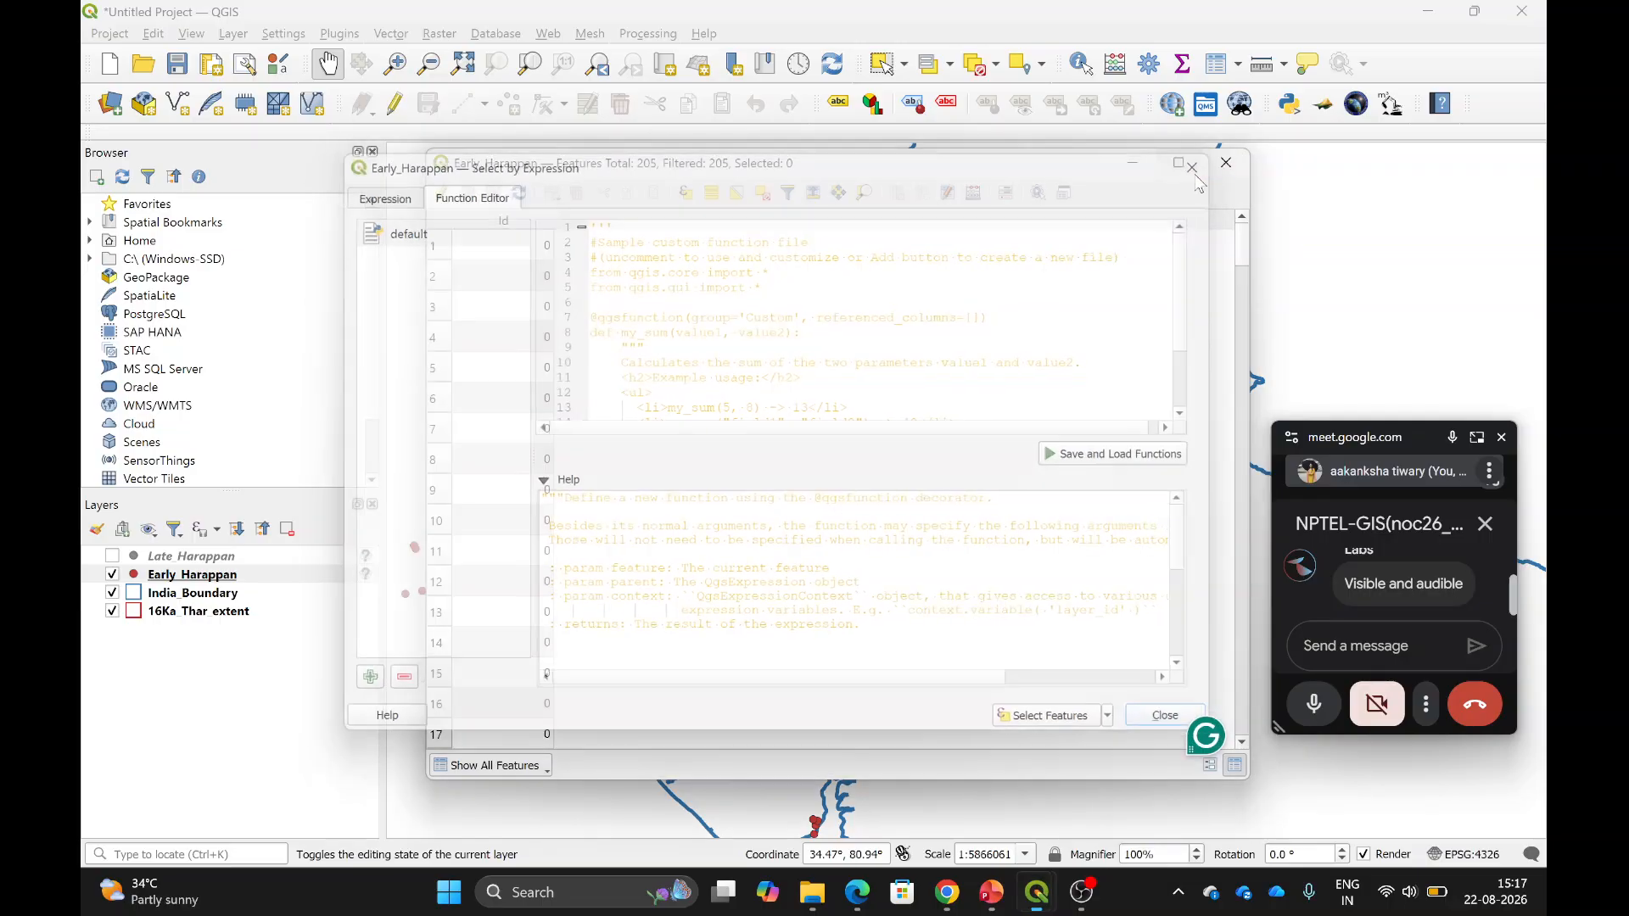
click(1224, 177)
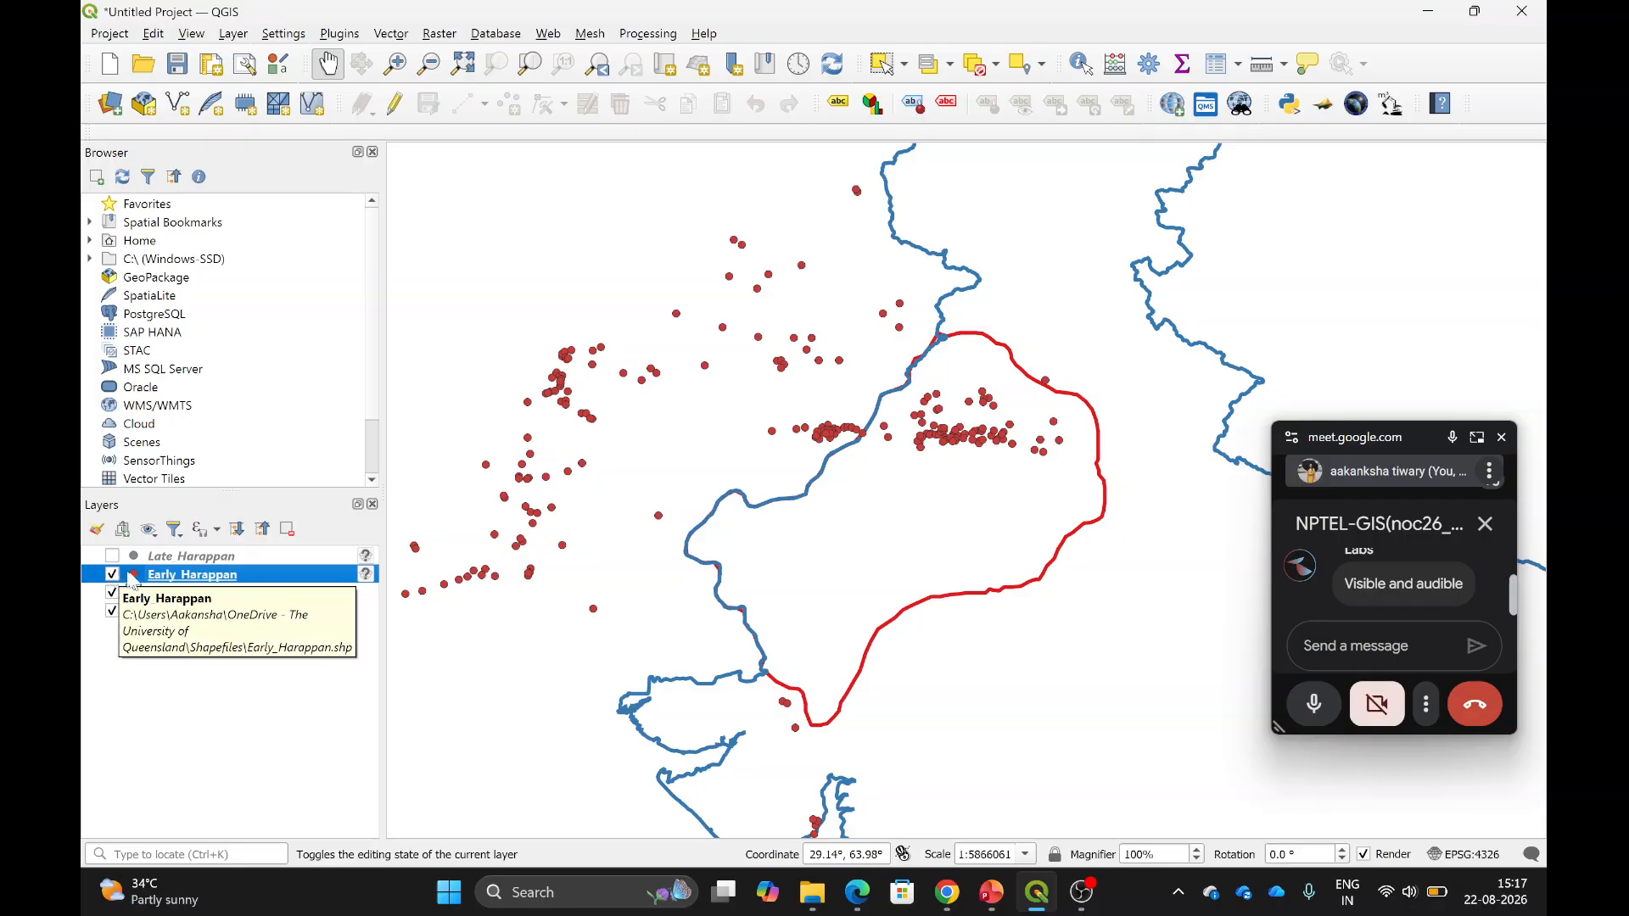
Review the symbology properties of the 16Ka_Thar_extent layer and close them without making changes.
click(194, 611)
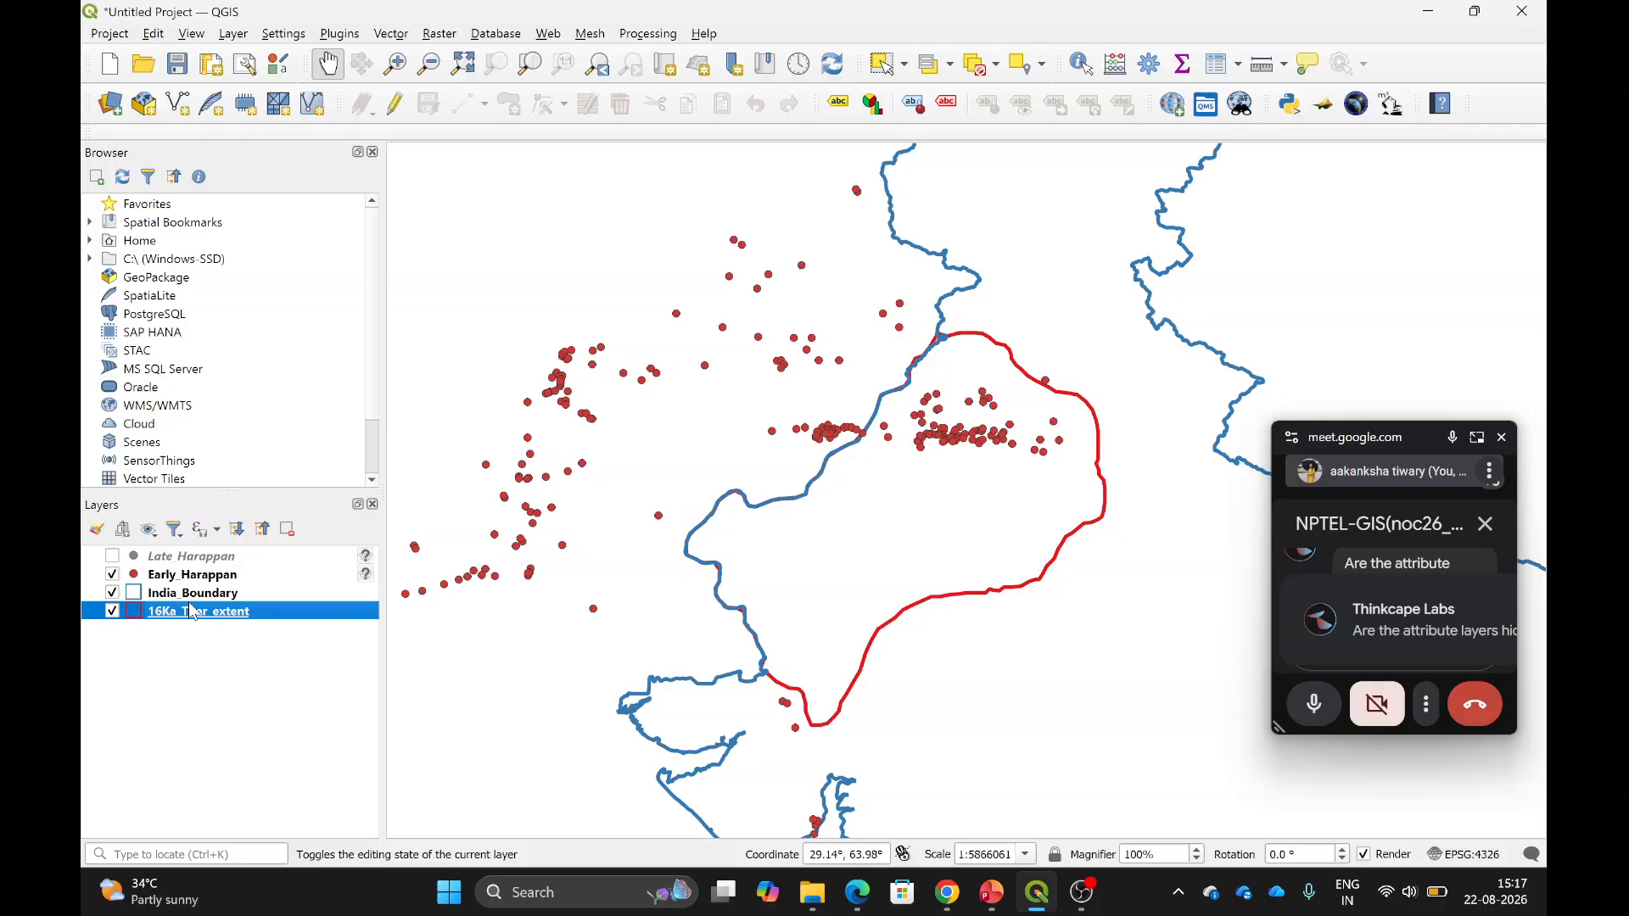
right_click(193, 611)
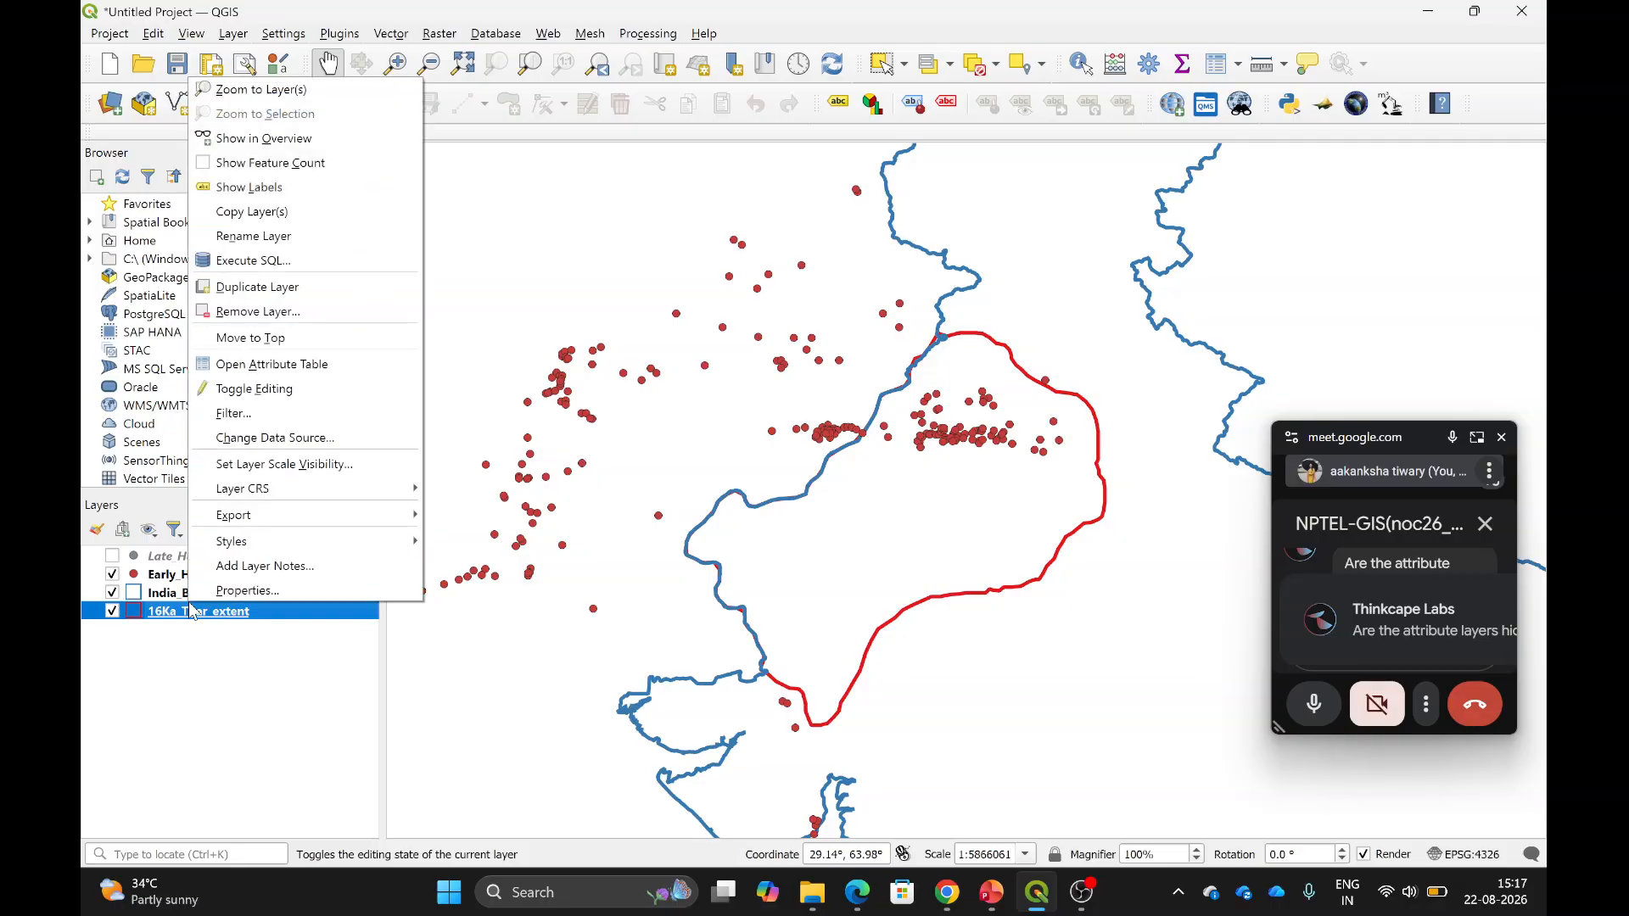
click(276, 594)
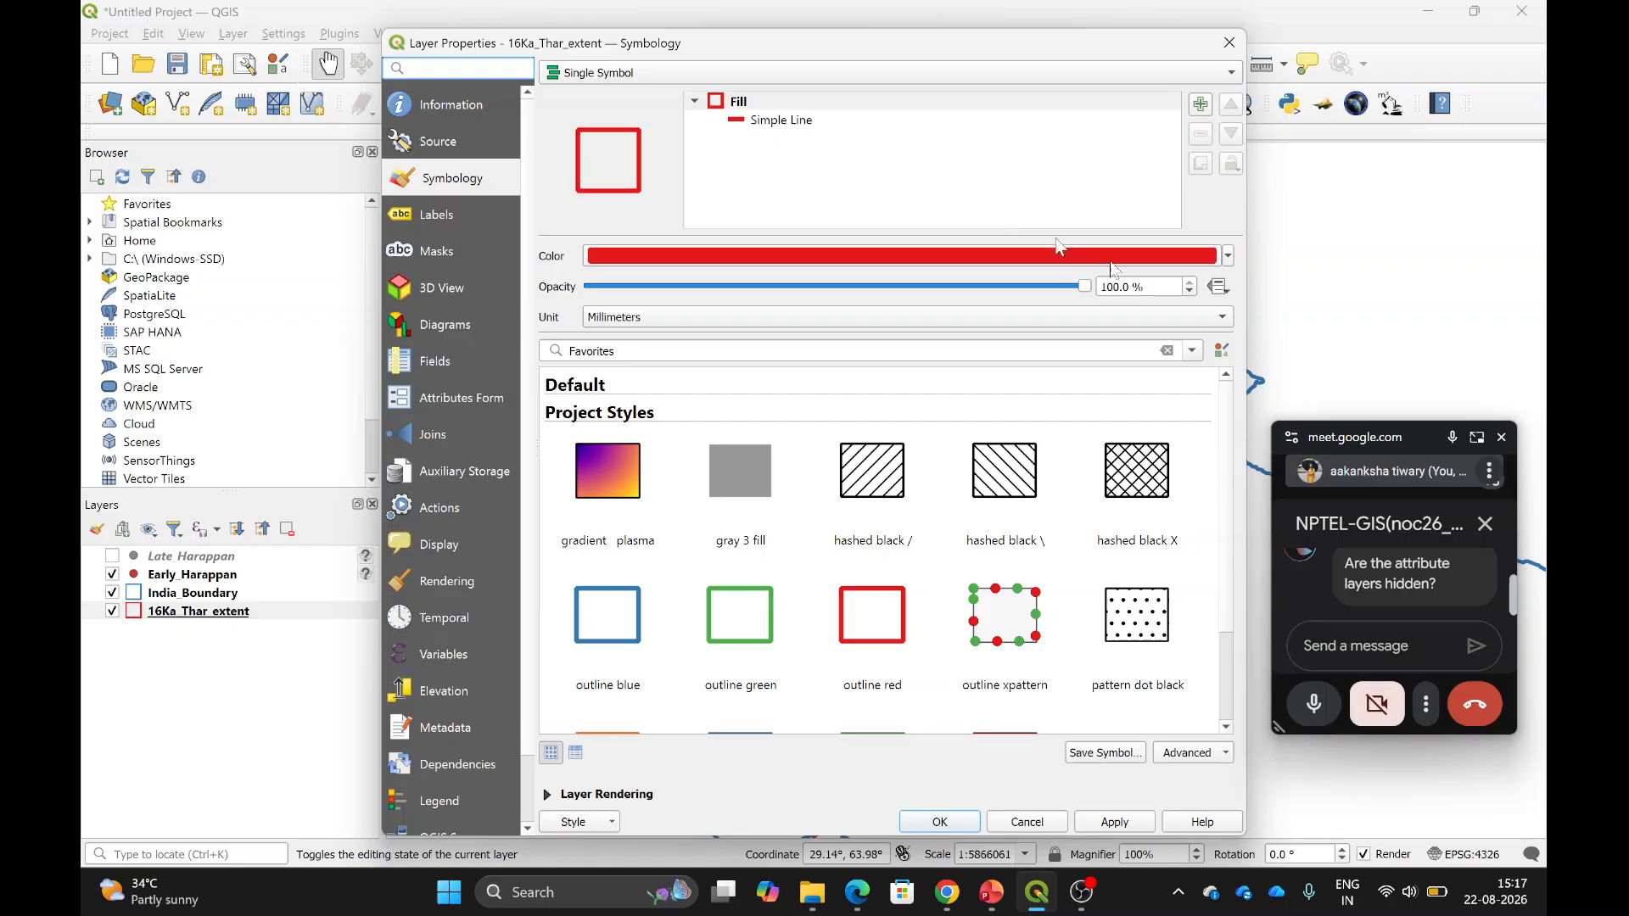
scroll(1340, 587, up, 2)
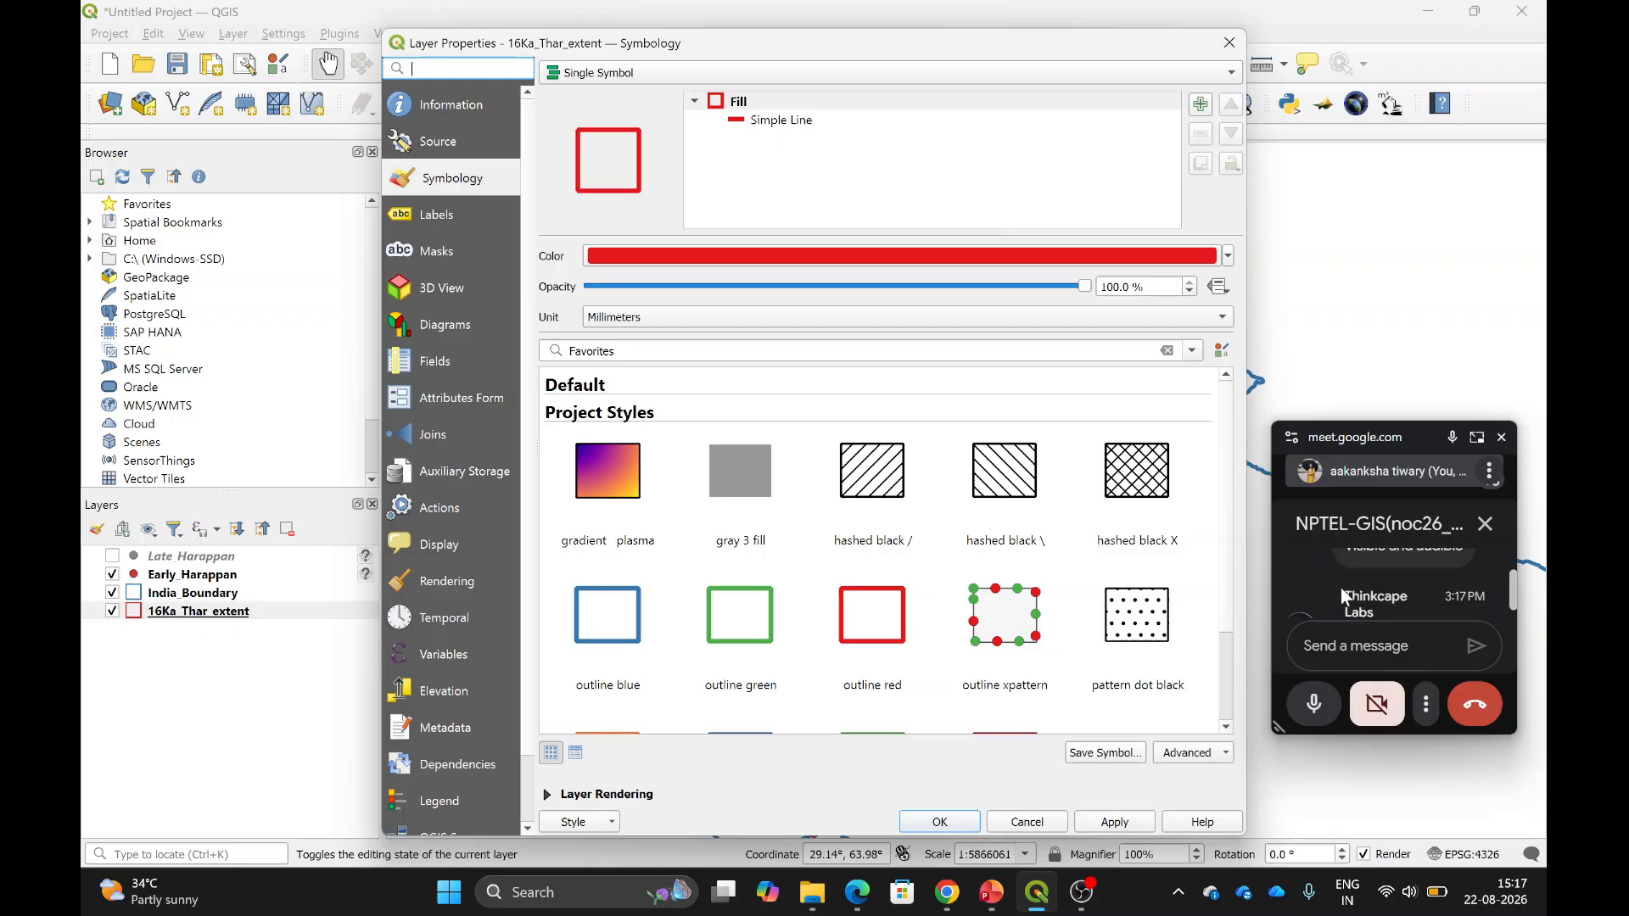
scroll(1341, 587, down, 2)
click(1229, 42)
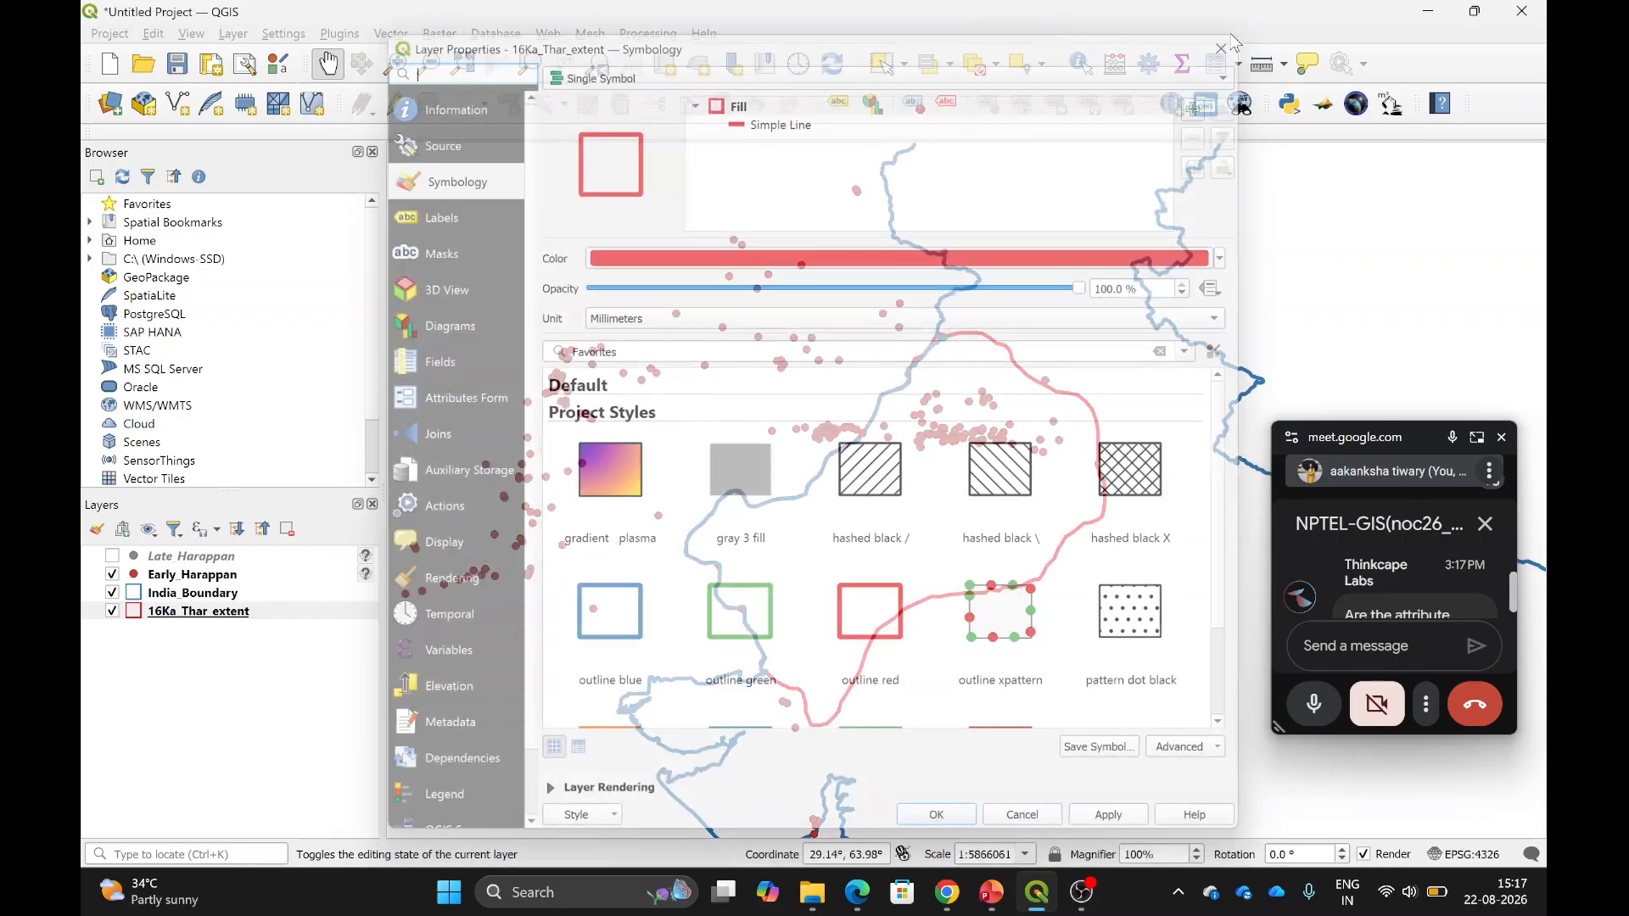
Open the attribute table of the Early_Harappan layer to check its fields, and close it.
click(181, 578)
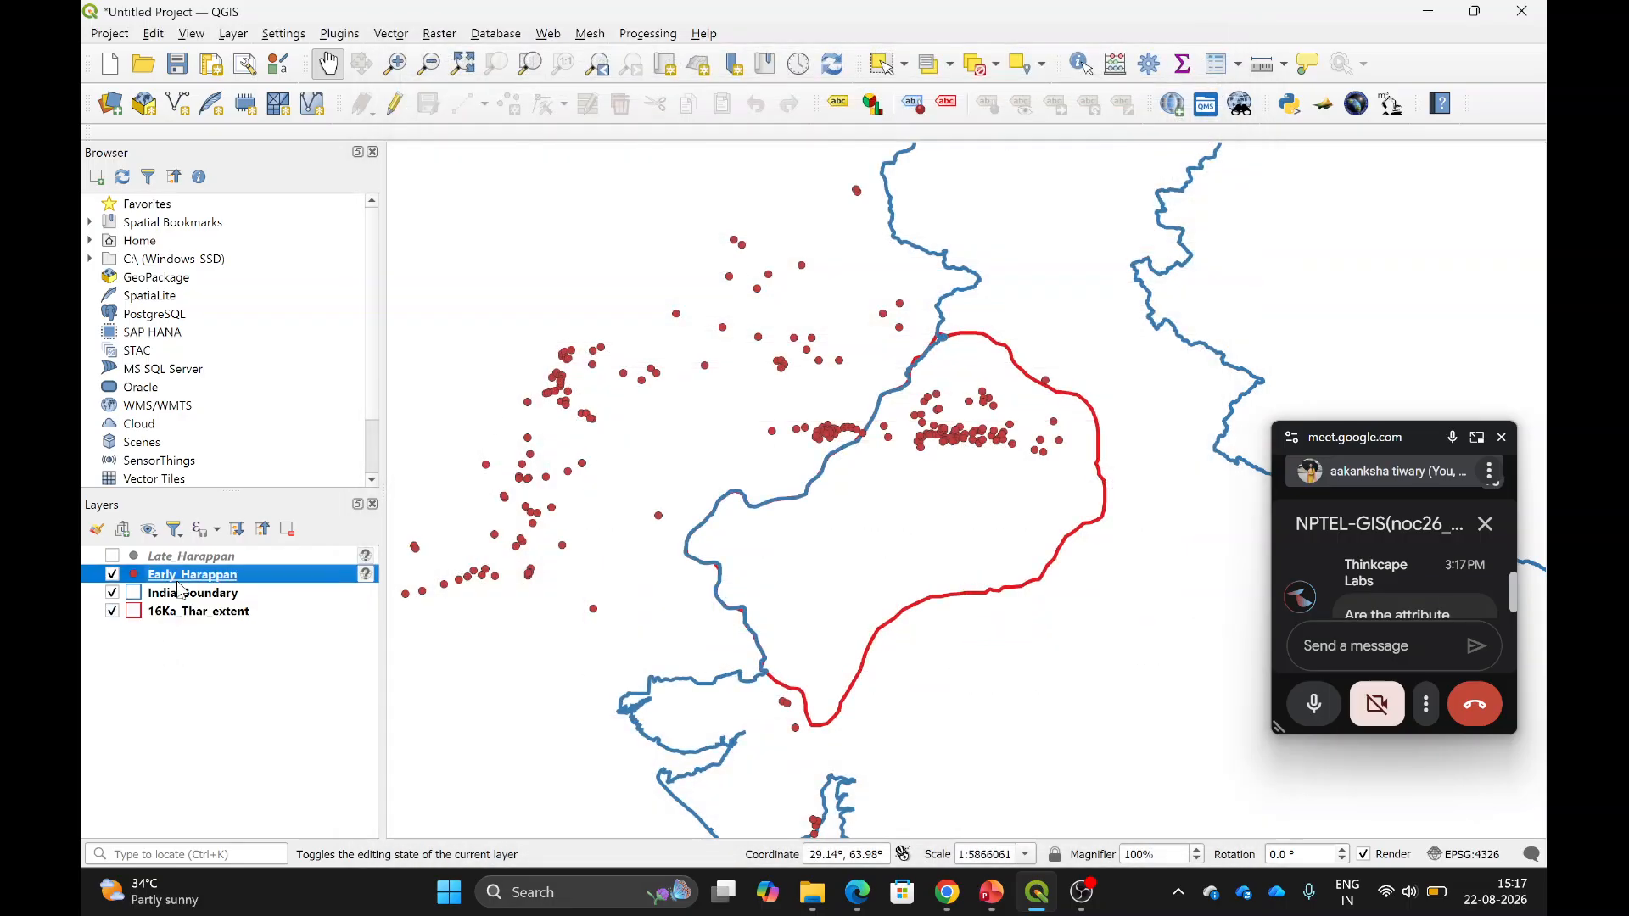
drag(717, 438, 786, 435)
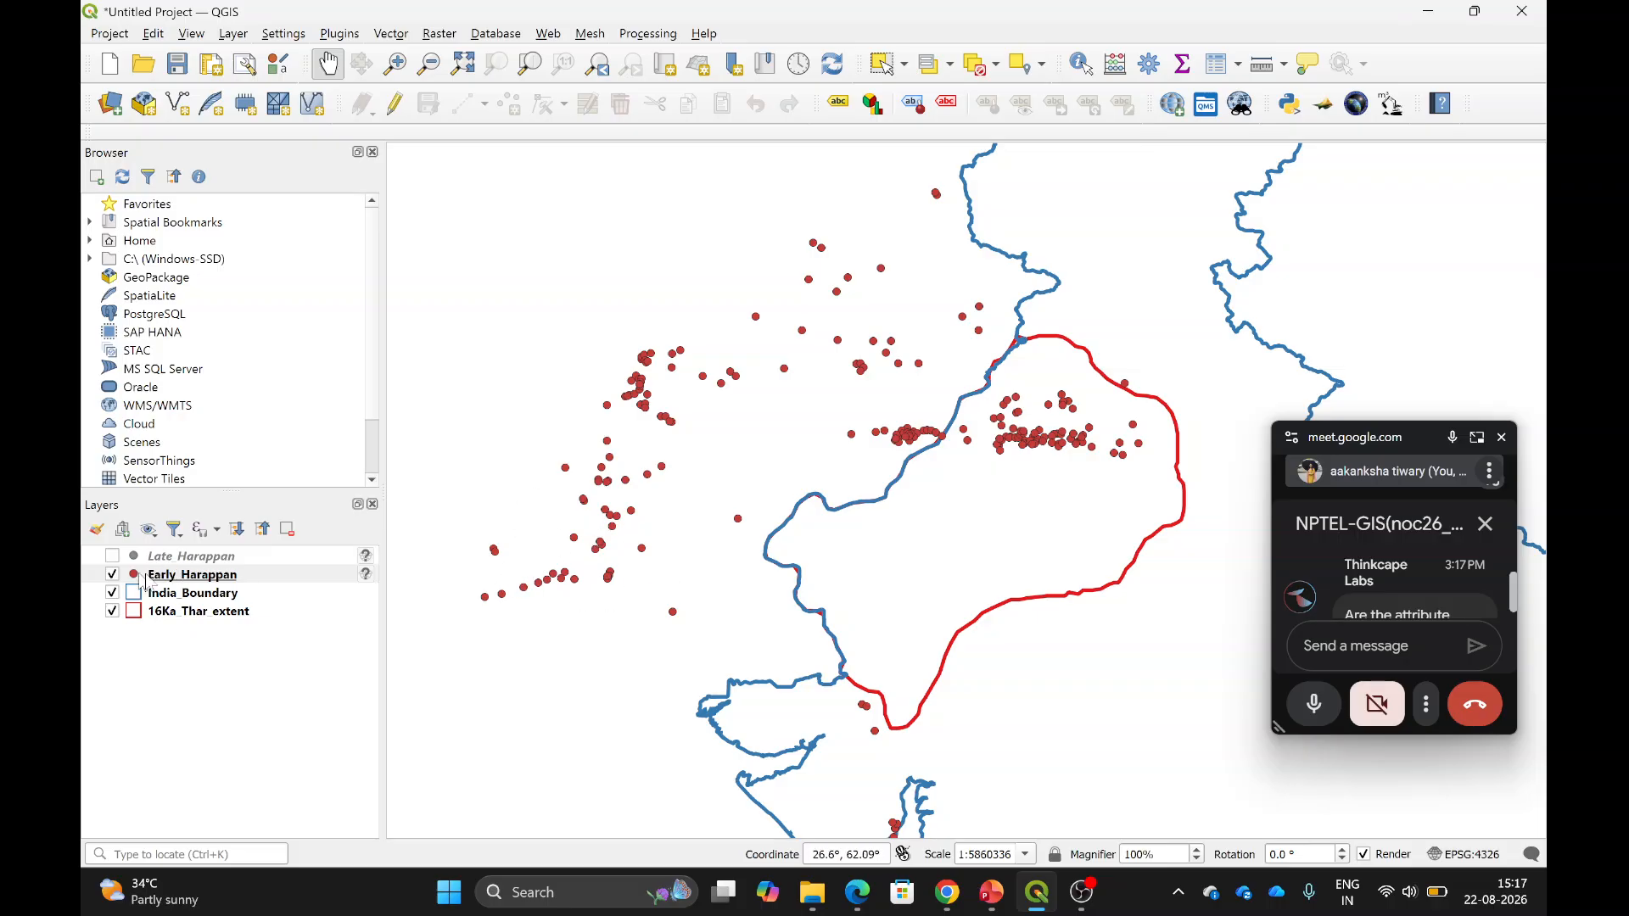
right_click(197, 576)
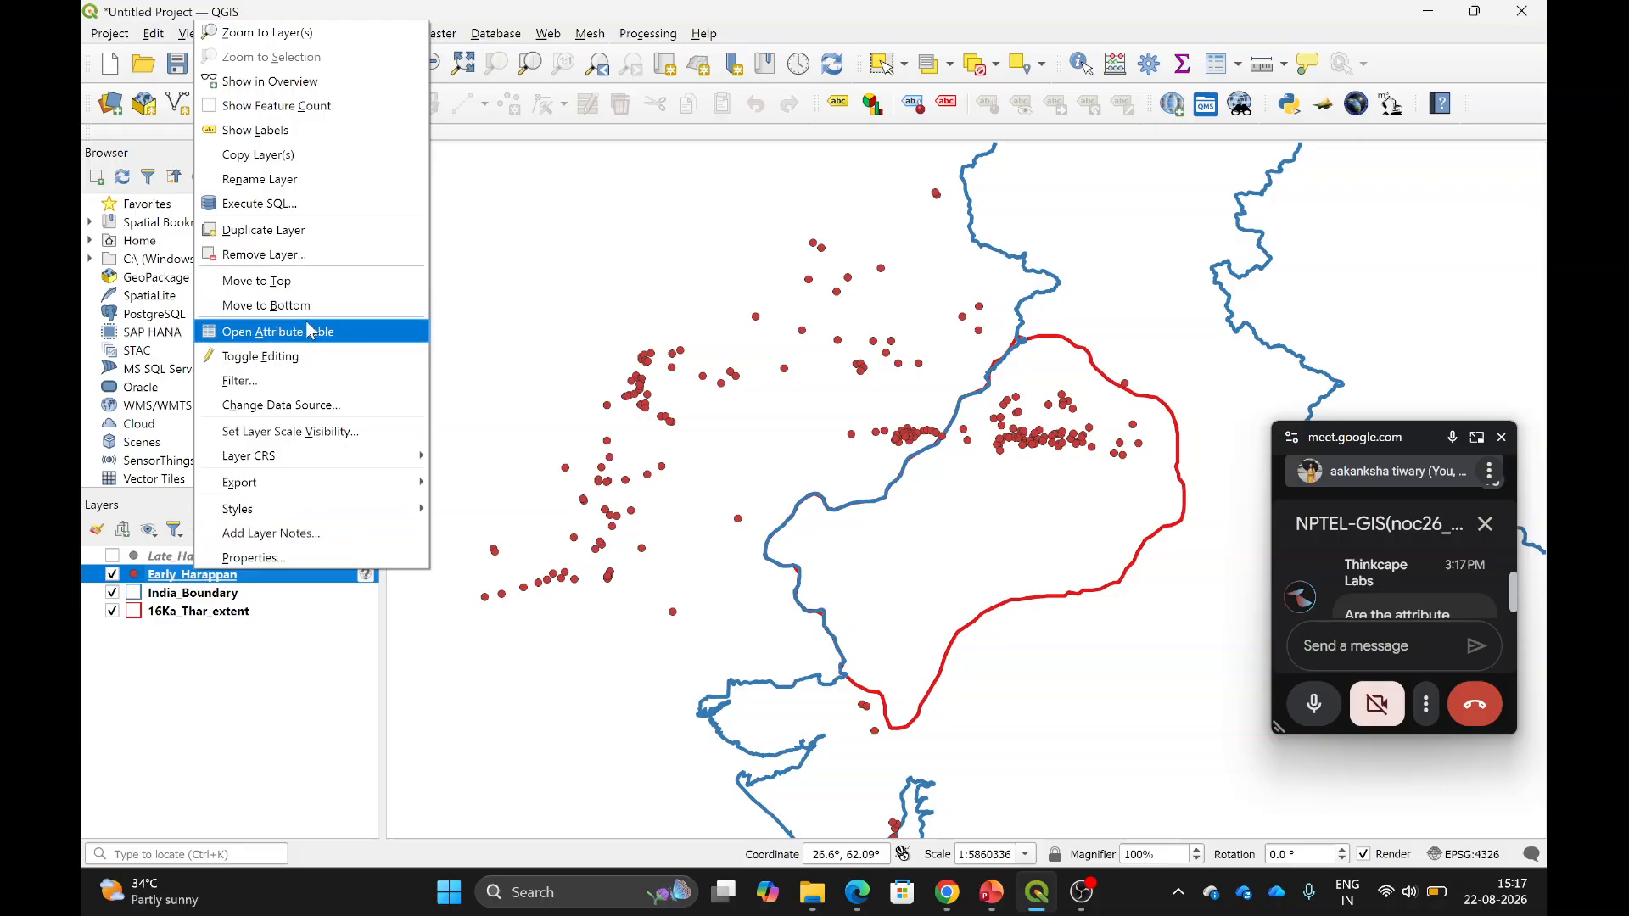
click(311, 331)
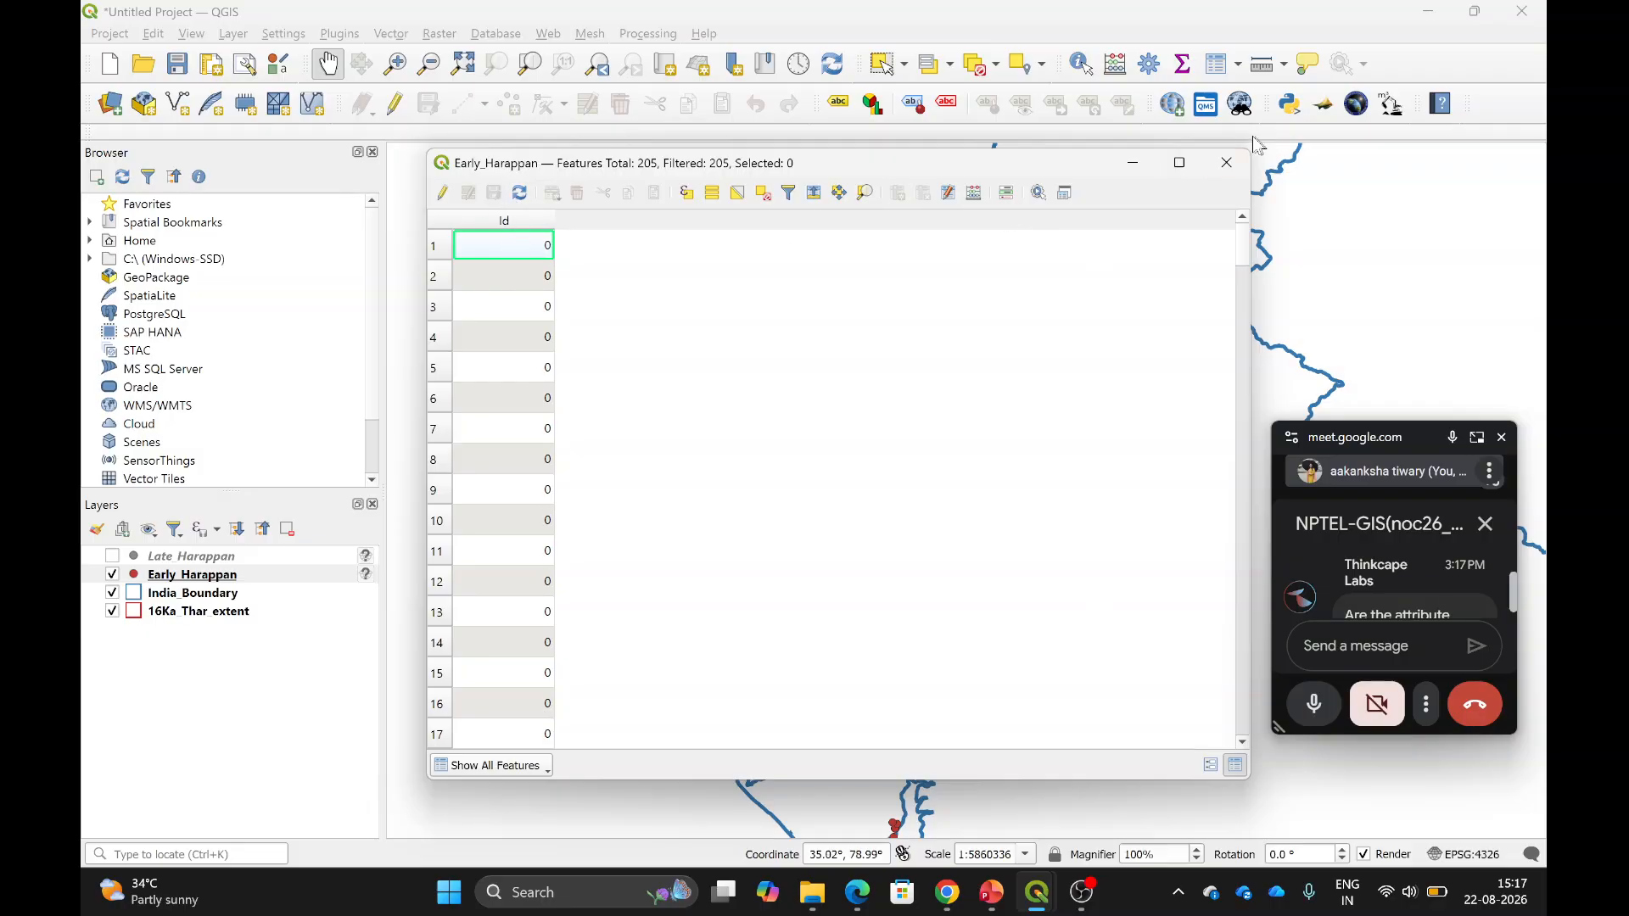
click(1226, 162)
Open the attribute table of the hidden Late_Harappan layer to check its fields, and close it.
right_click(184, 556)
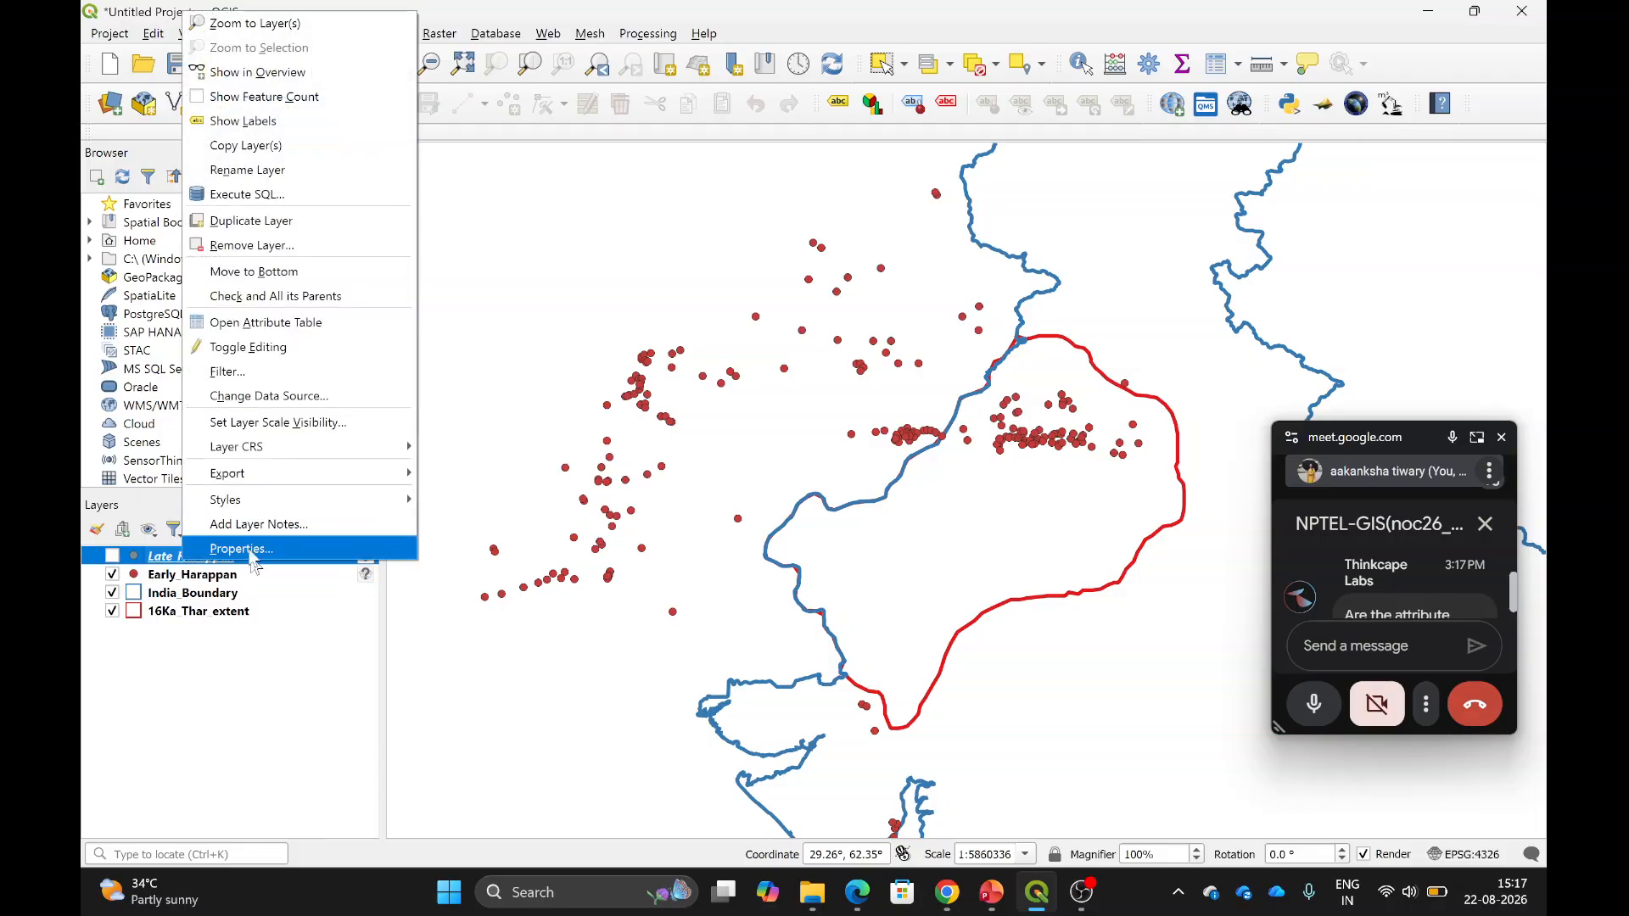
click(287, 327)
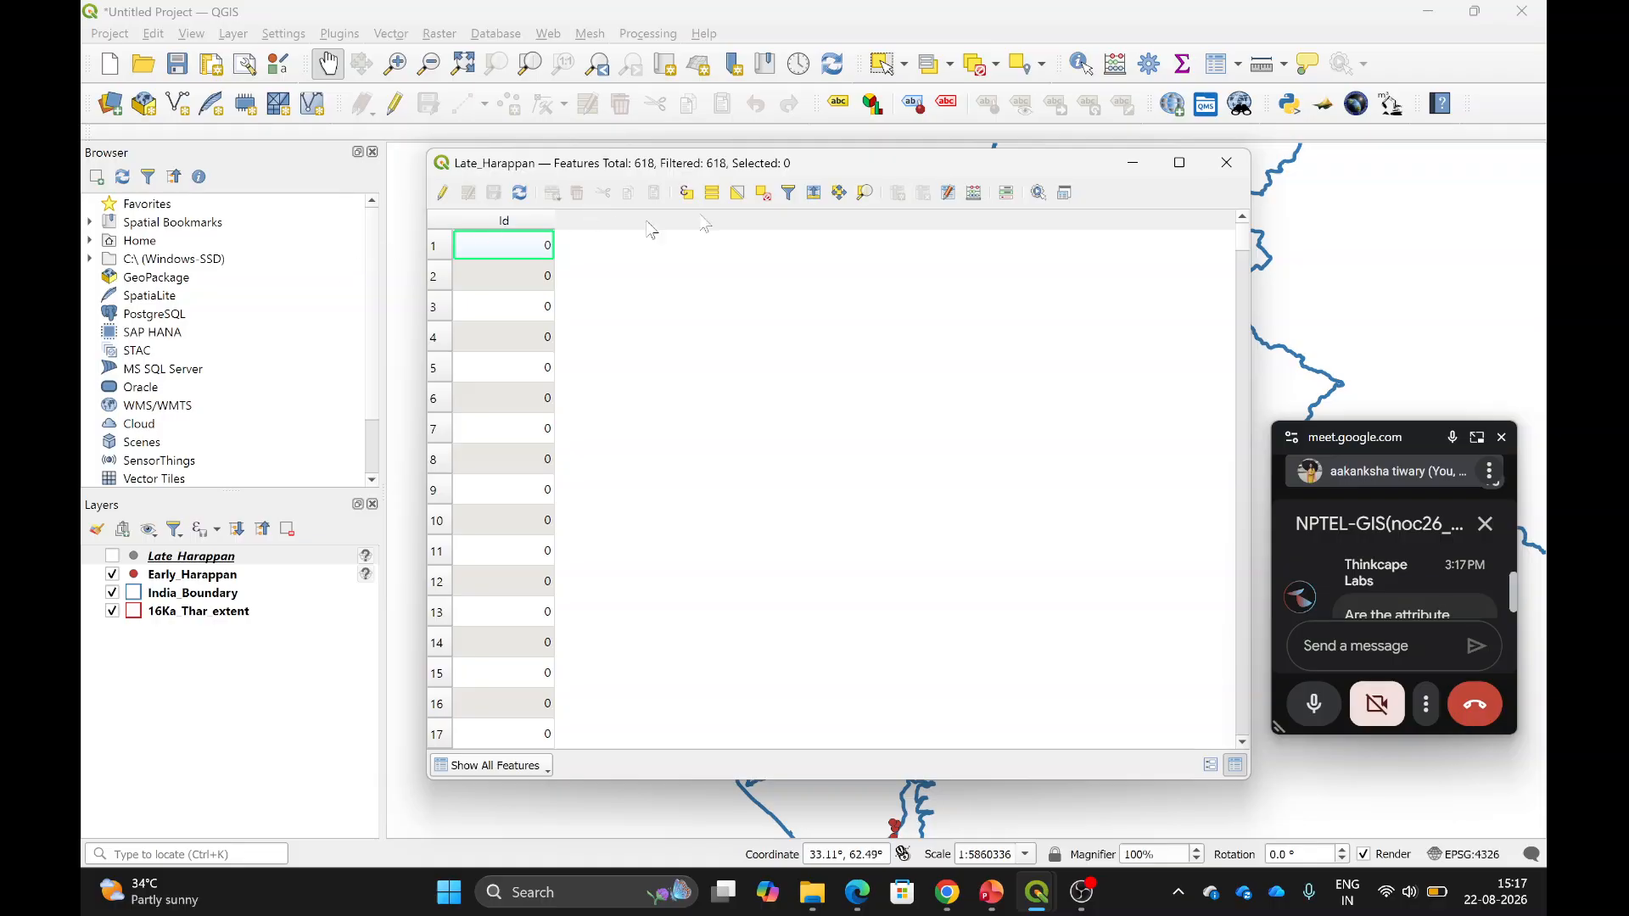
click(1227, 162)
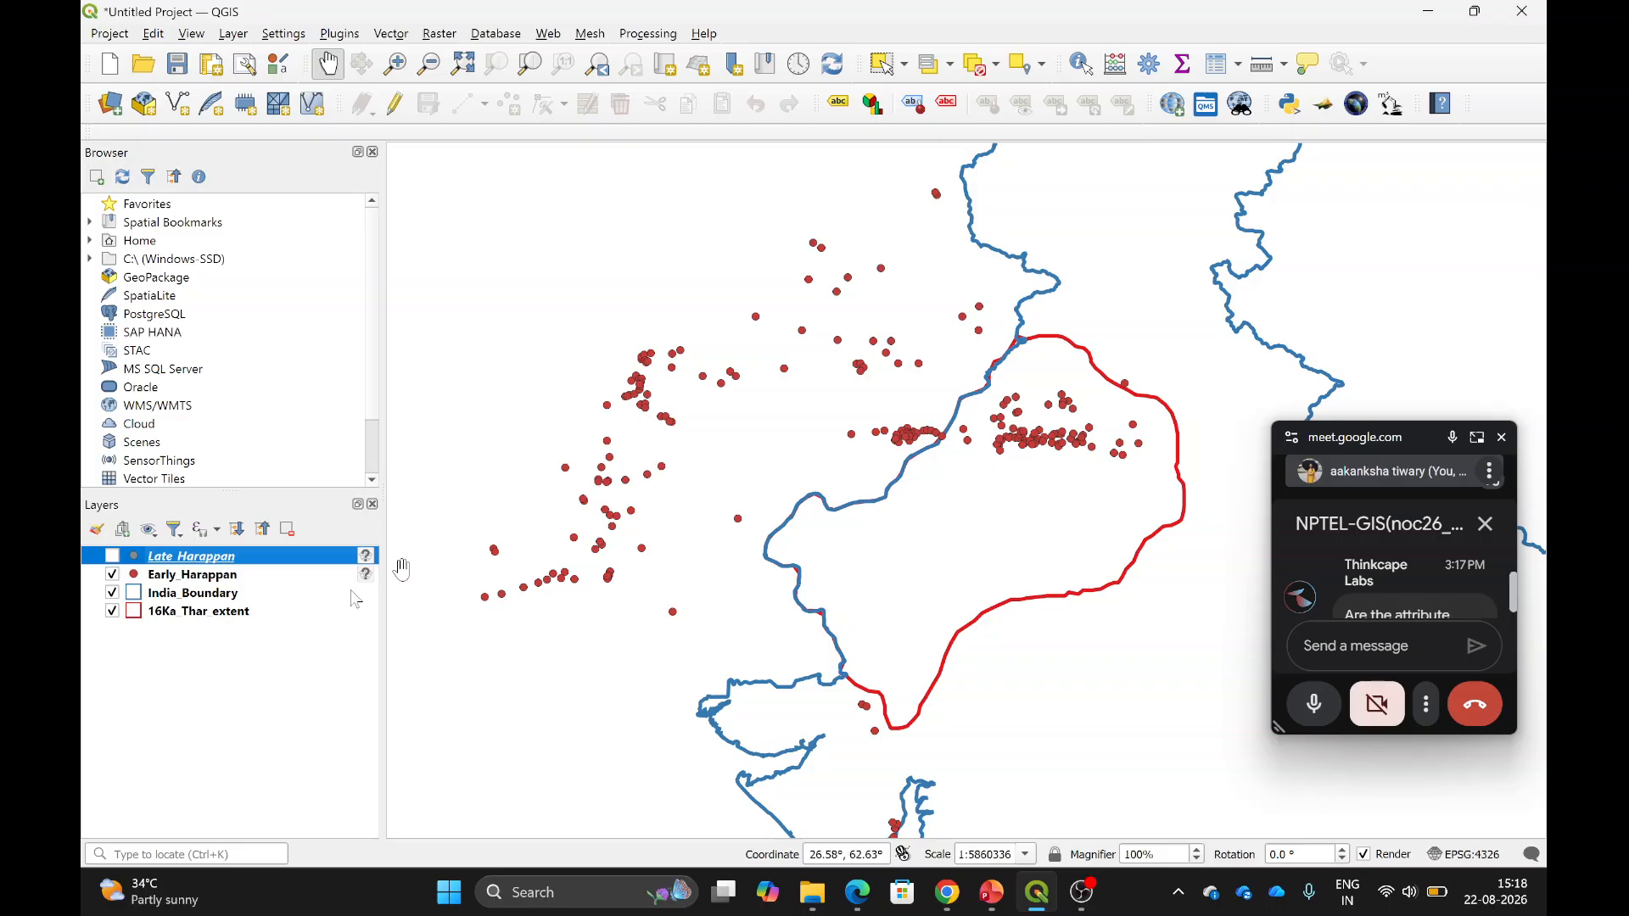
Recheck the Early_Harappan attribute table, close it, and look over the settlement points on the map.
right_click(193, 576)
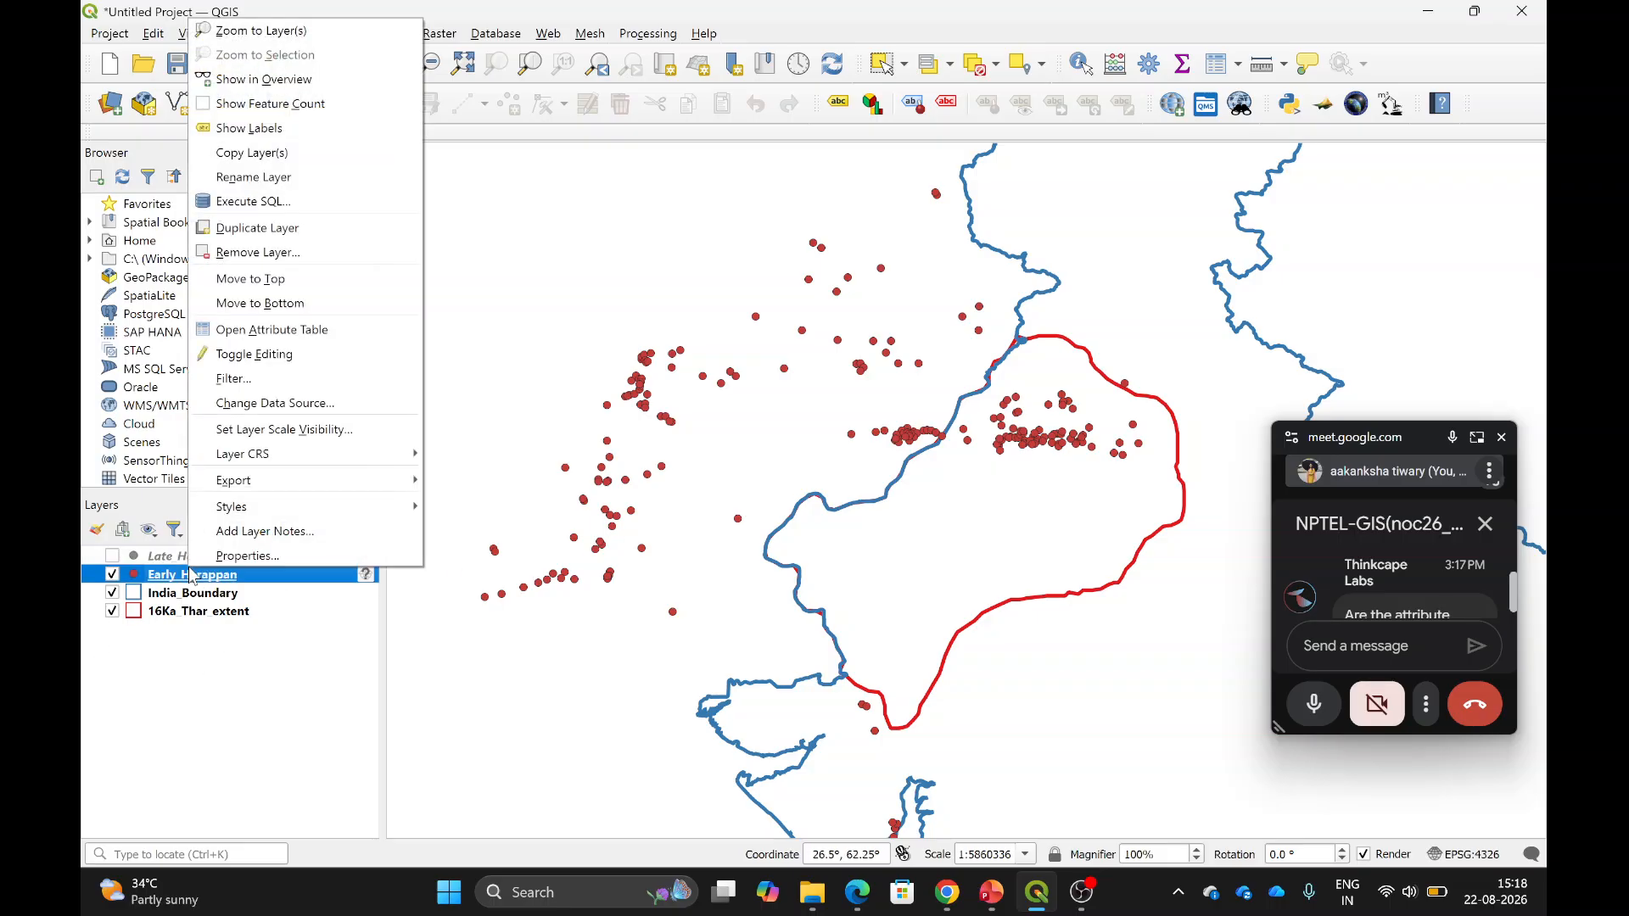
click(243, 333)
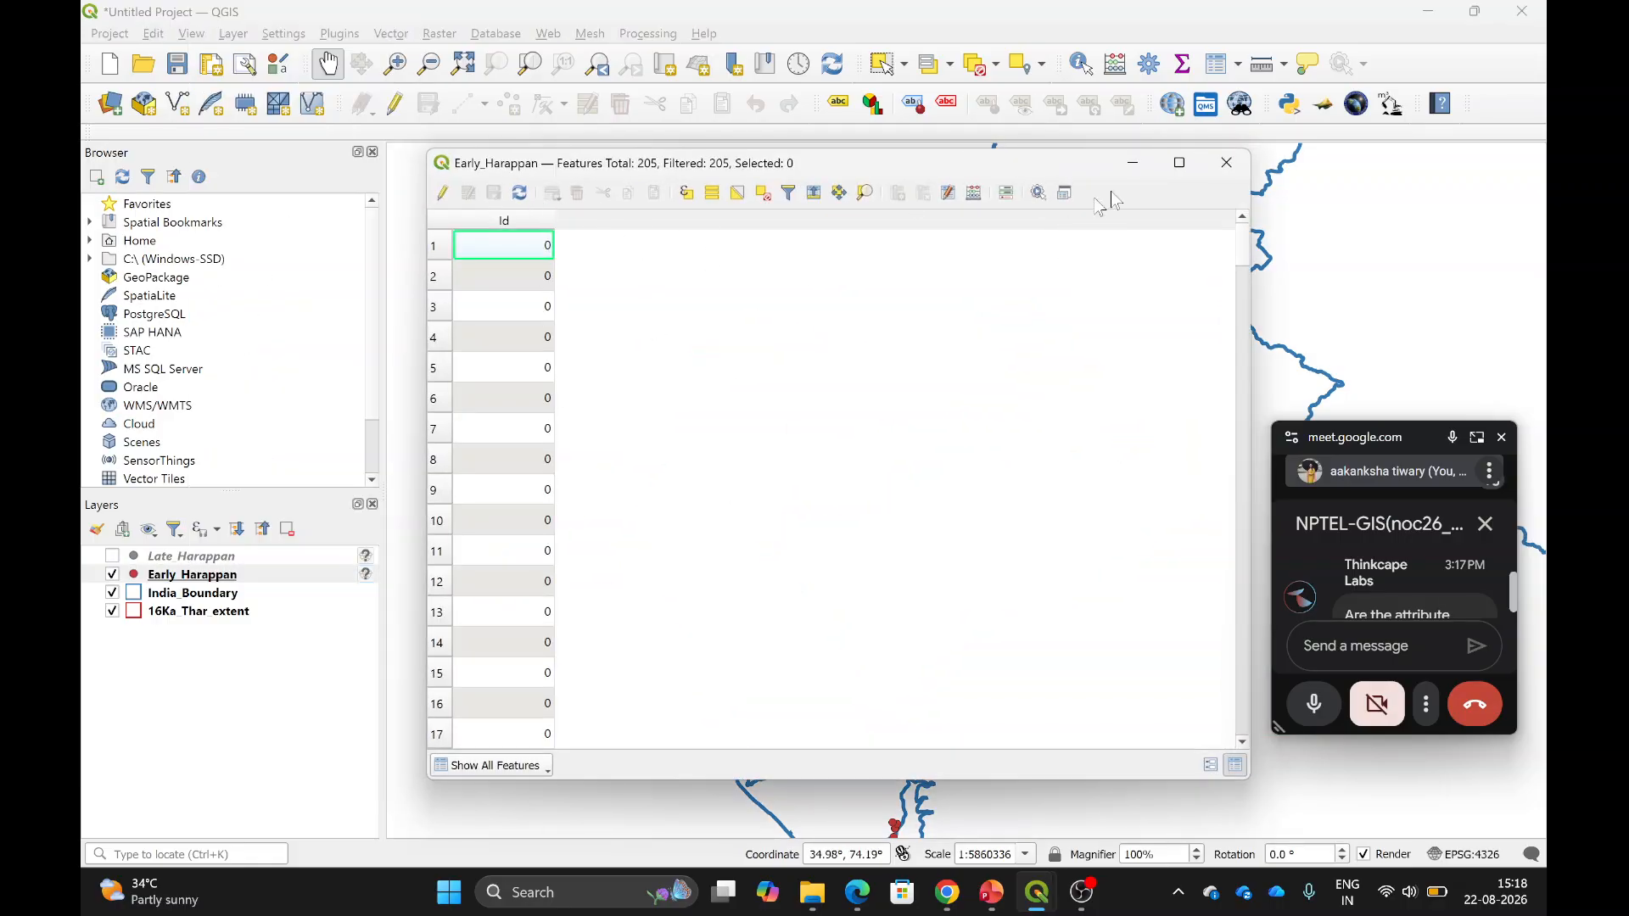
click(1226, 162)
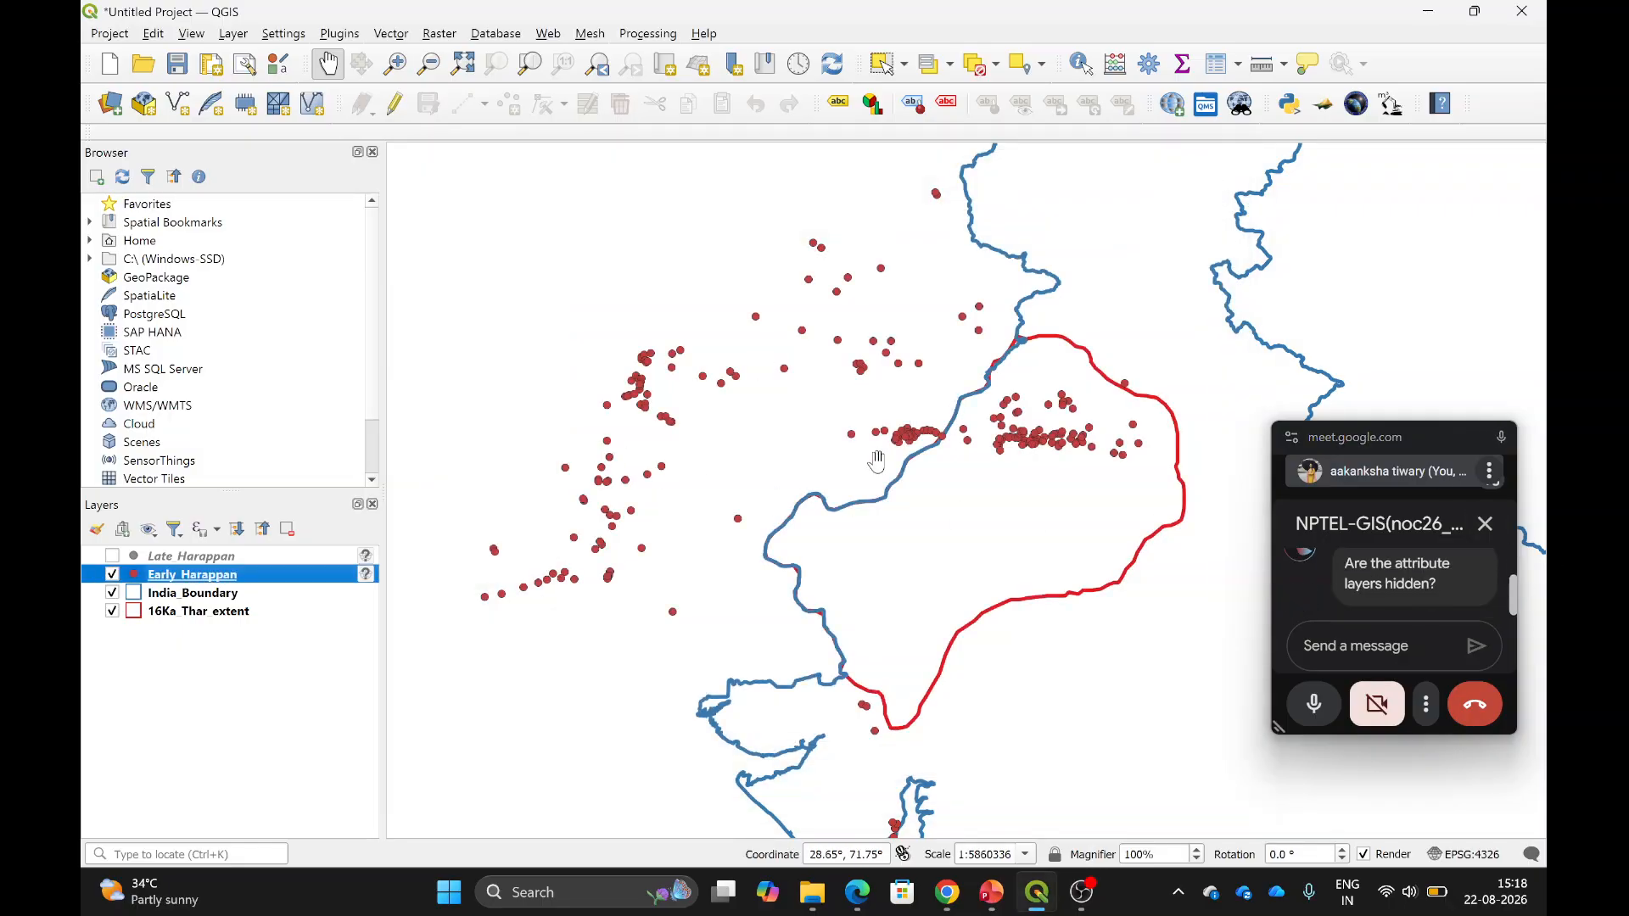
drag(876, 461, 870, 501)
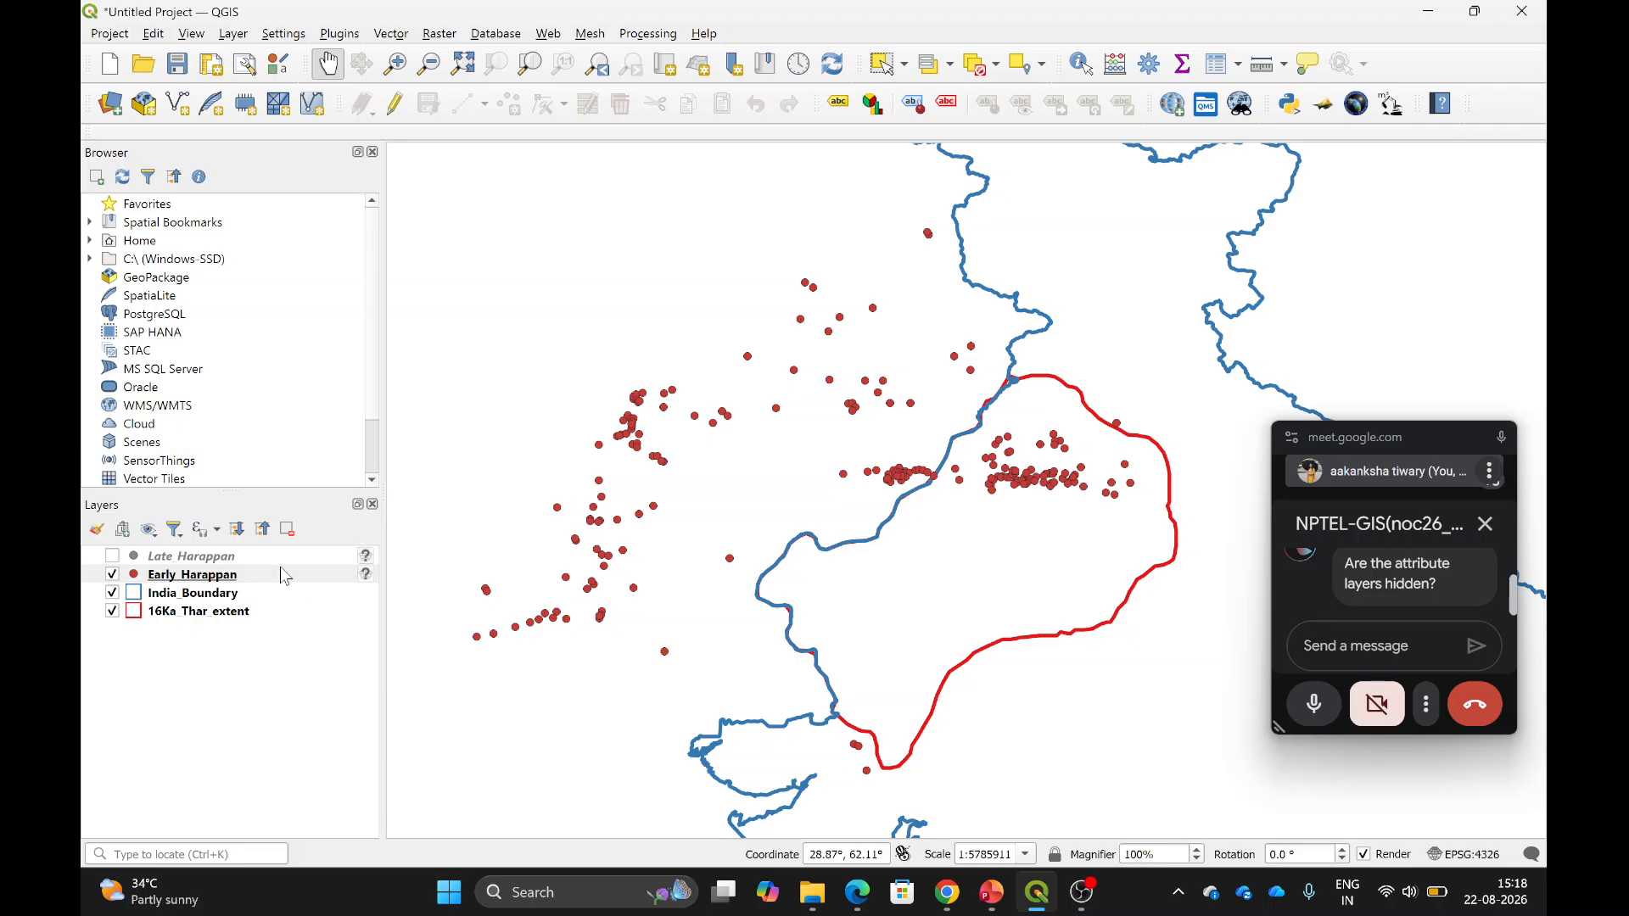
Check the missing projection notice and the coordinate system selector of the Early_Harappan layer, closing it without assigning a CRS.
click(366, 577)
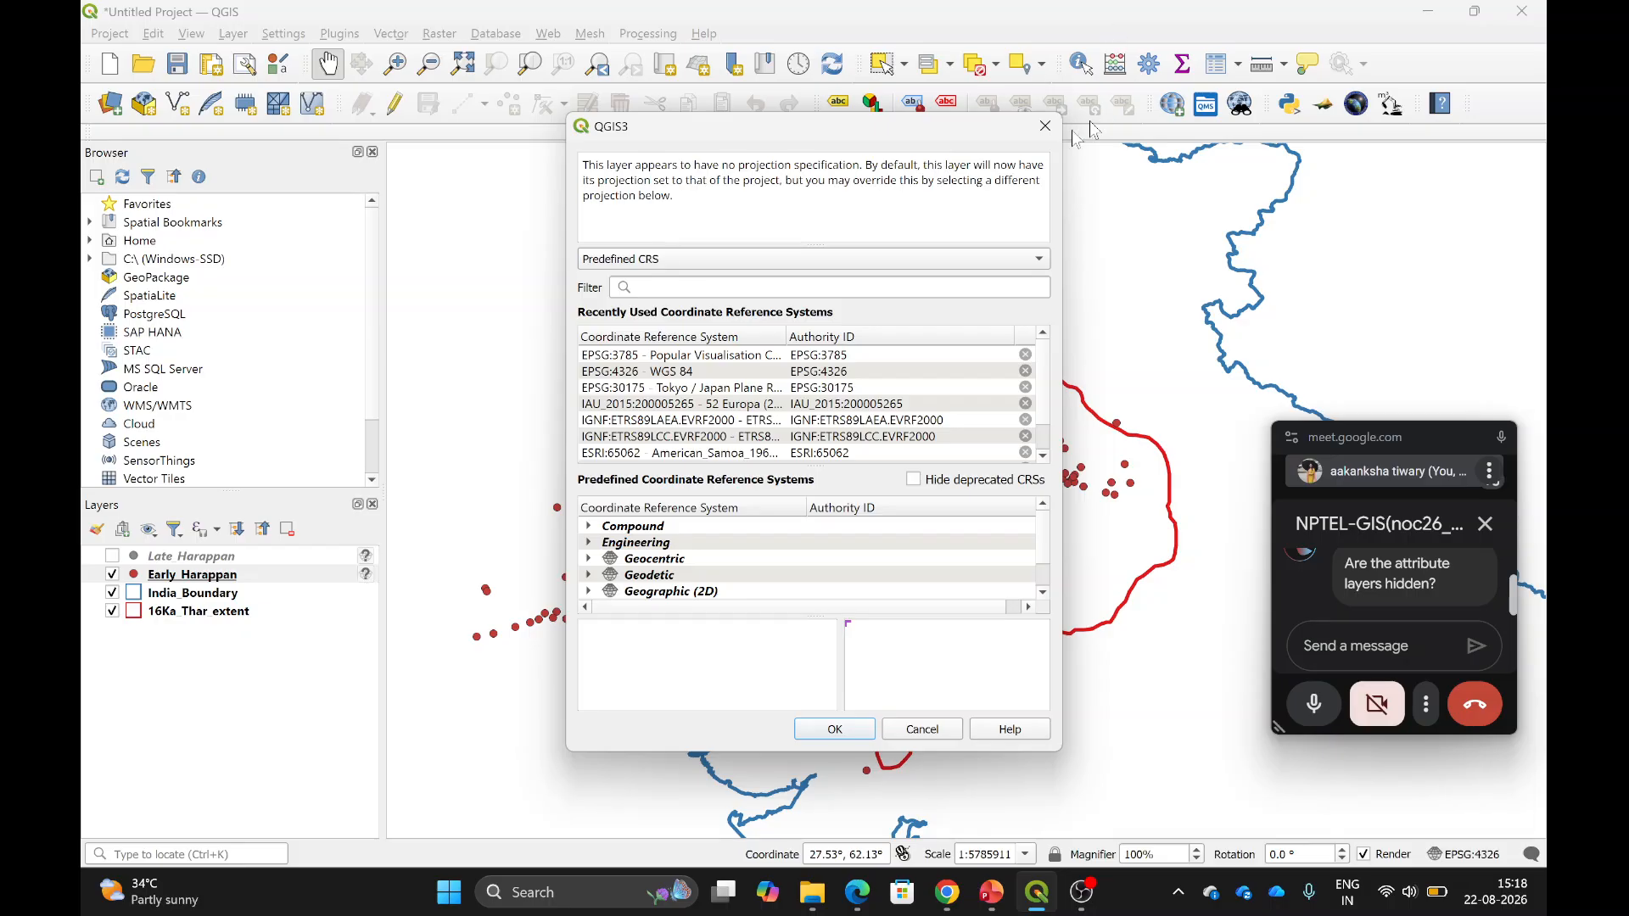
click(1045, 127)
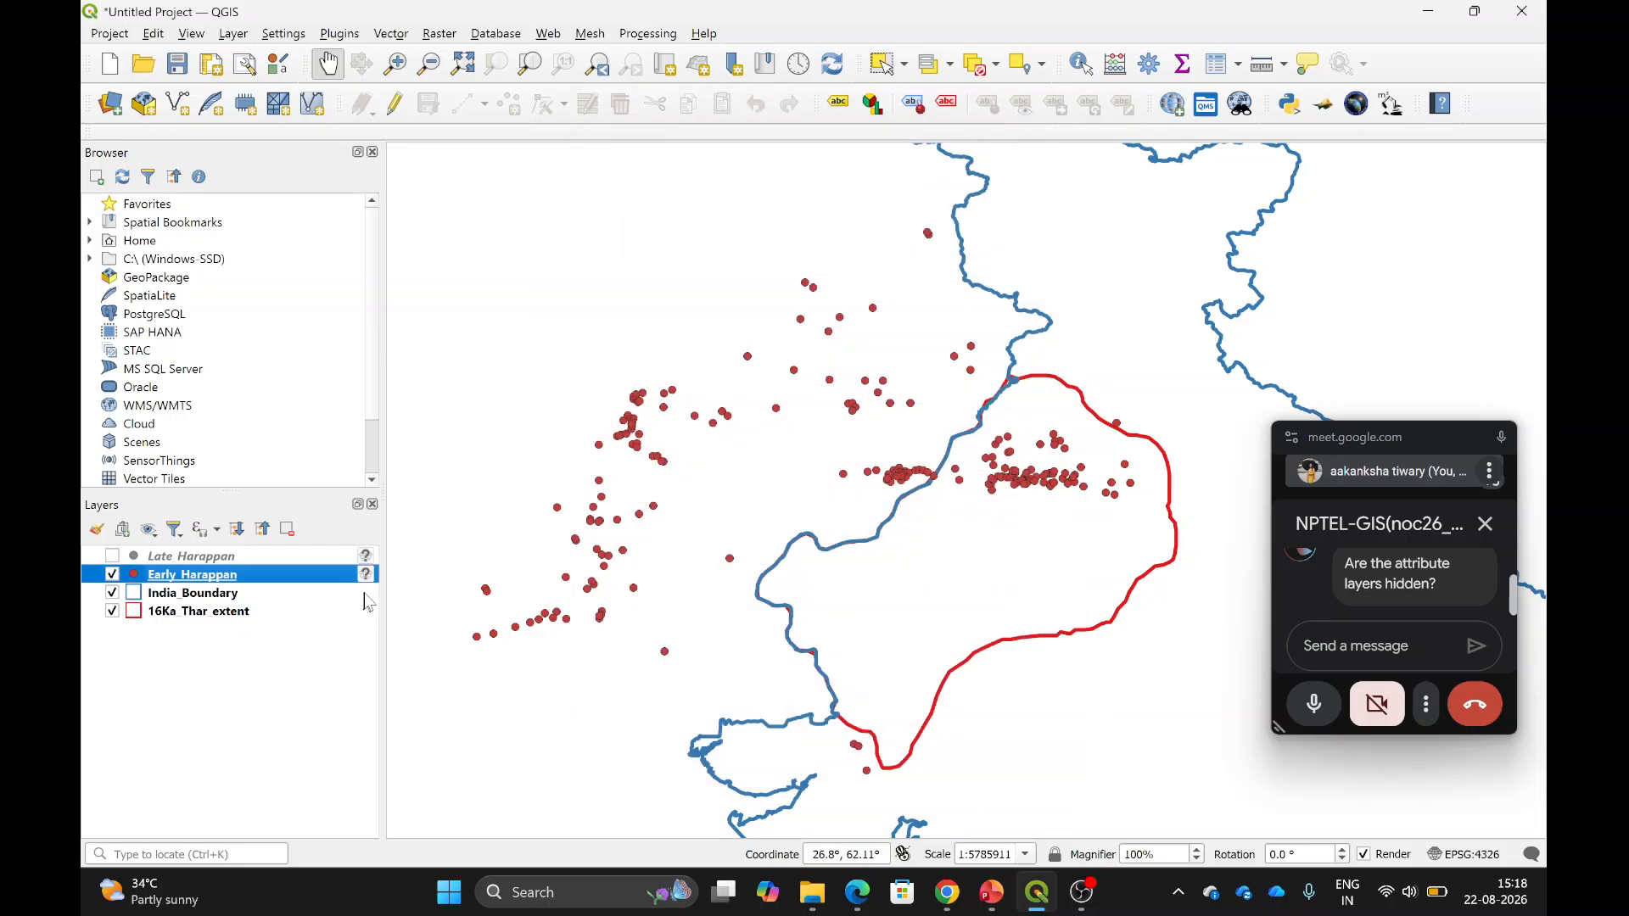
click(367, 579)
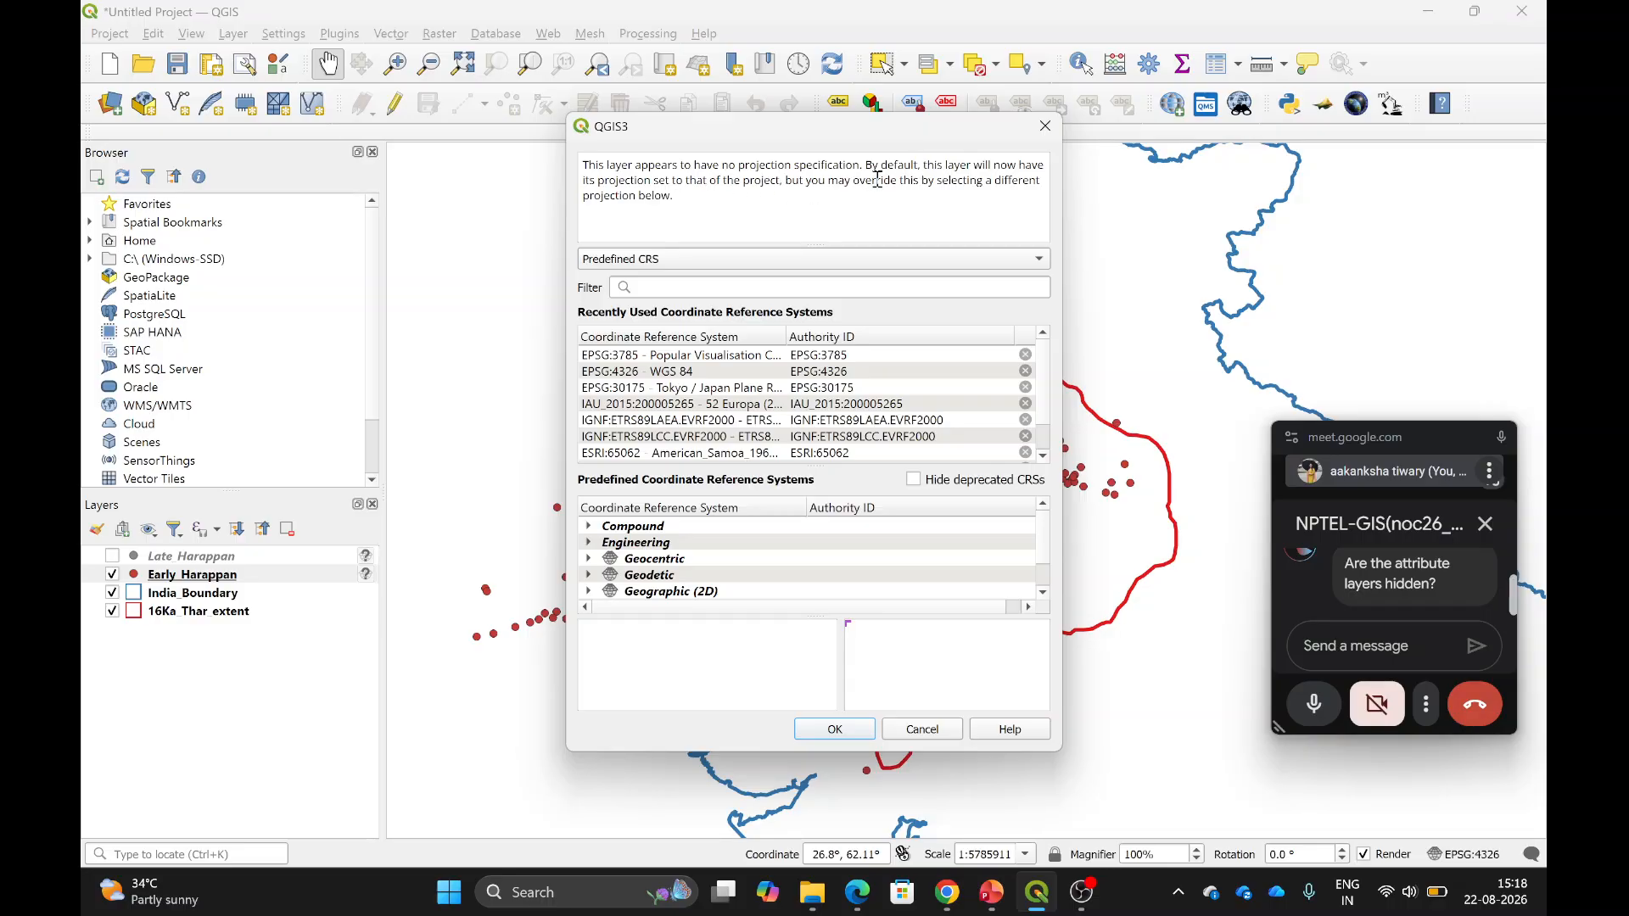
click(1046, 127)
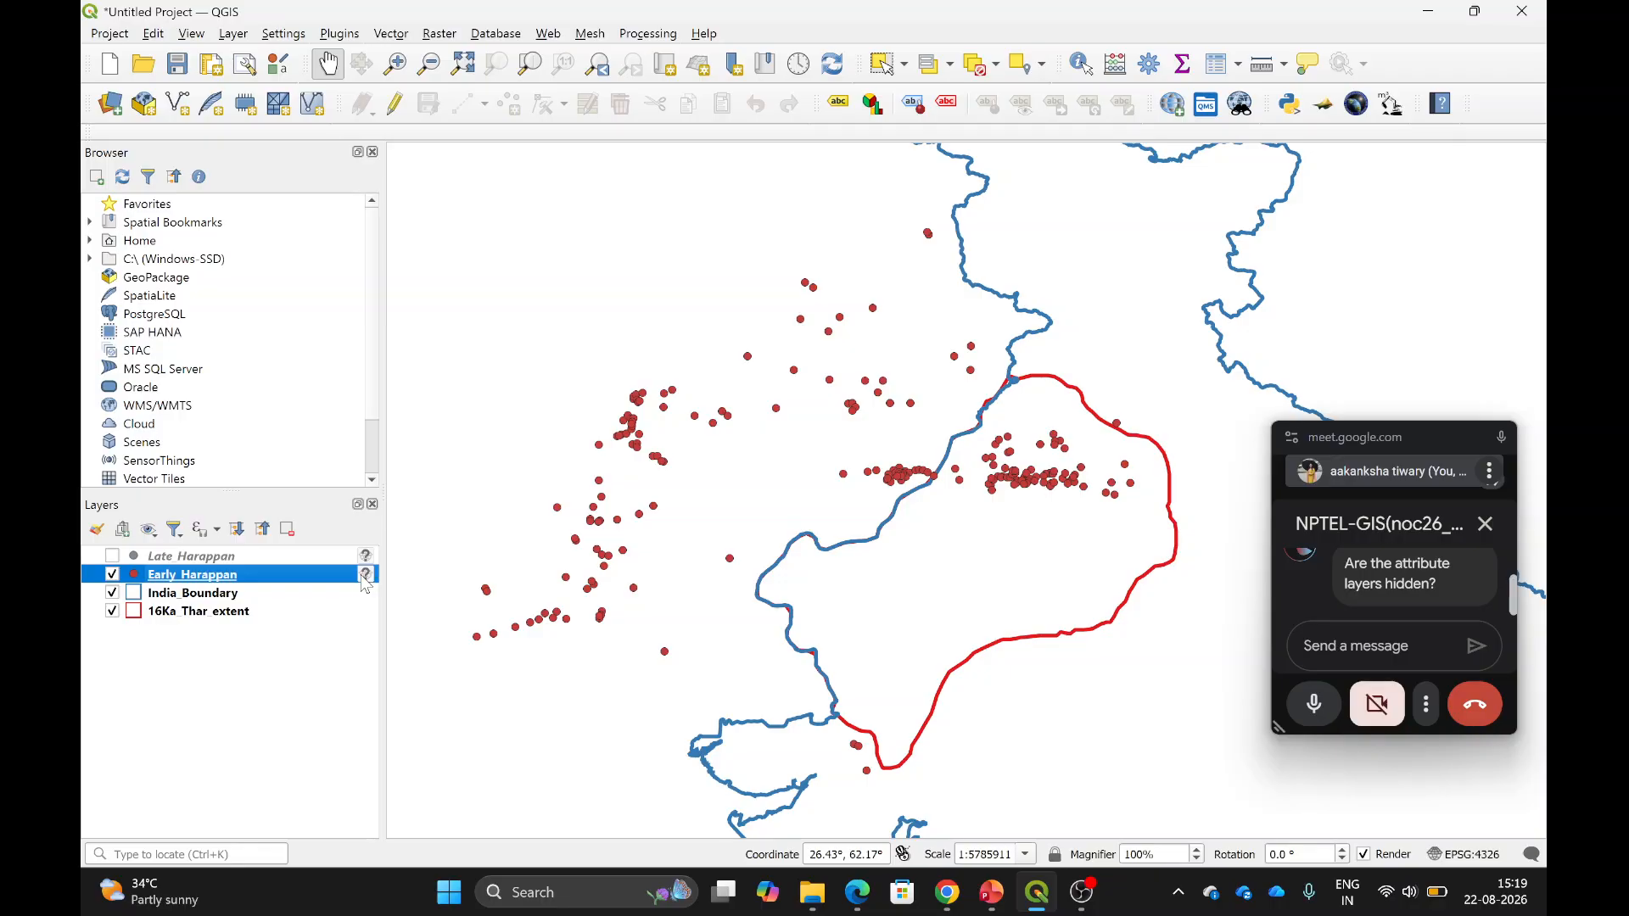
mouse_move(363, 580)
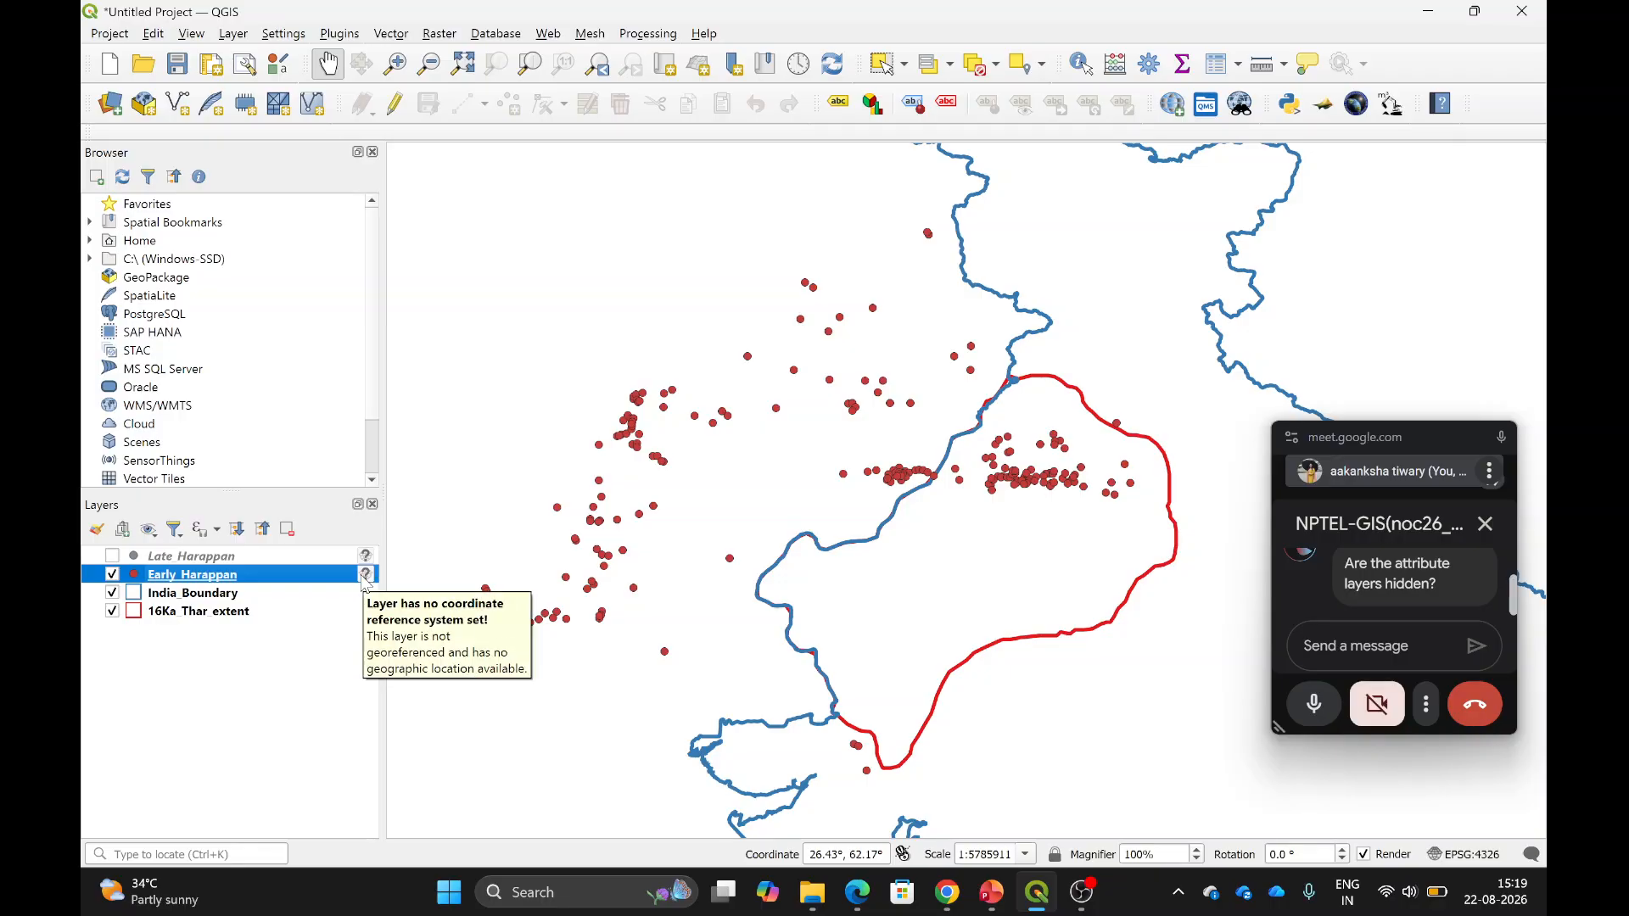
Preview EPSG:4326 - WGS 84 in the Early_Harappan layer's coordinate system selector and close it without applying.
click(366, 576)
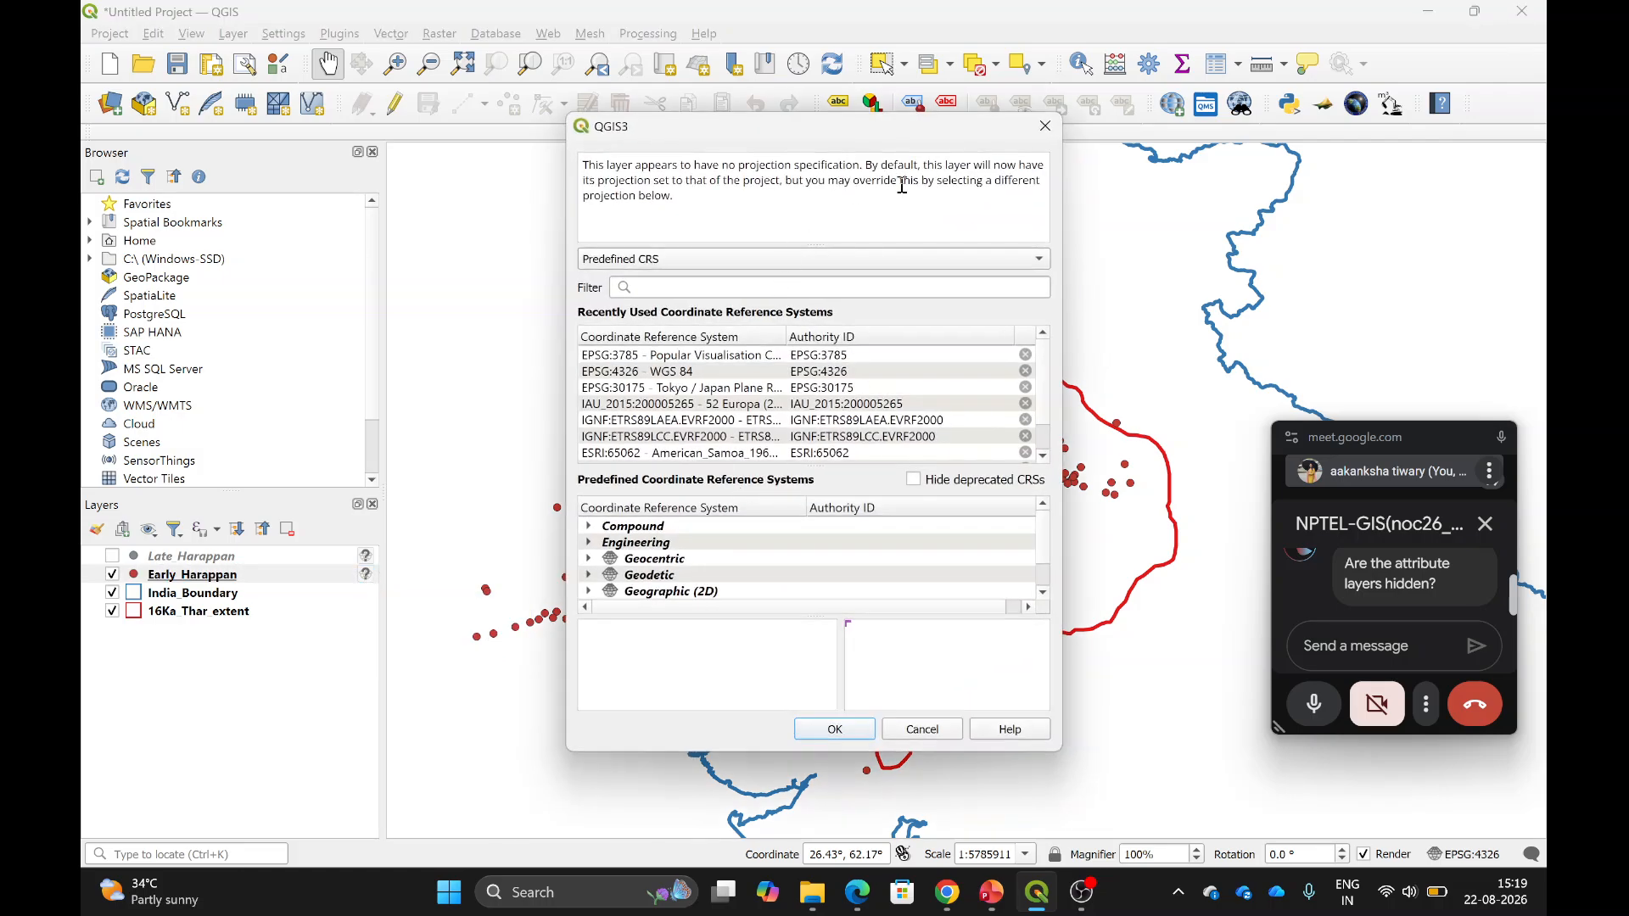
click(641, 373)
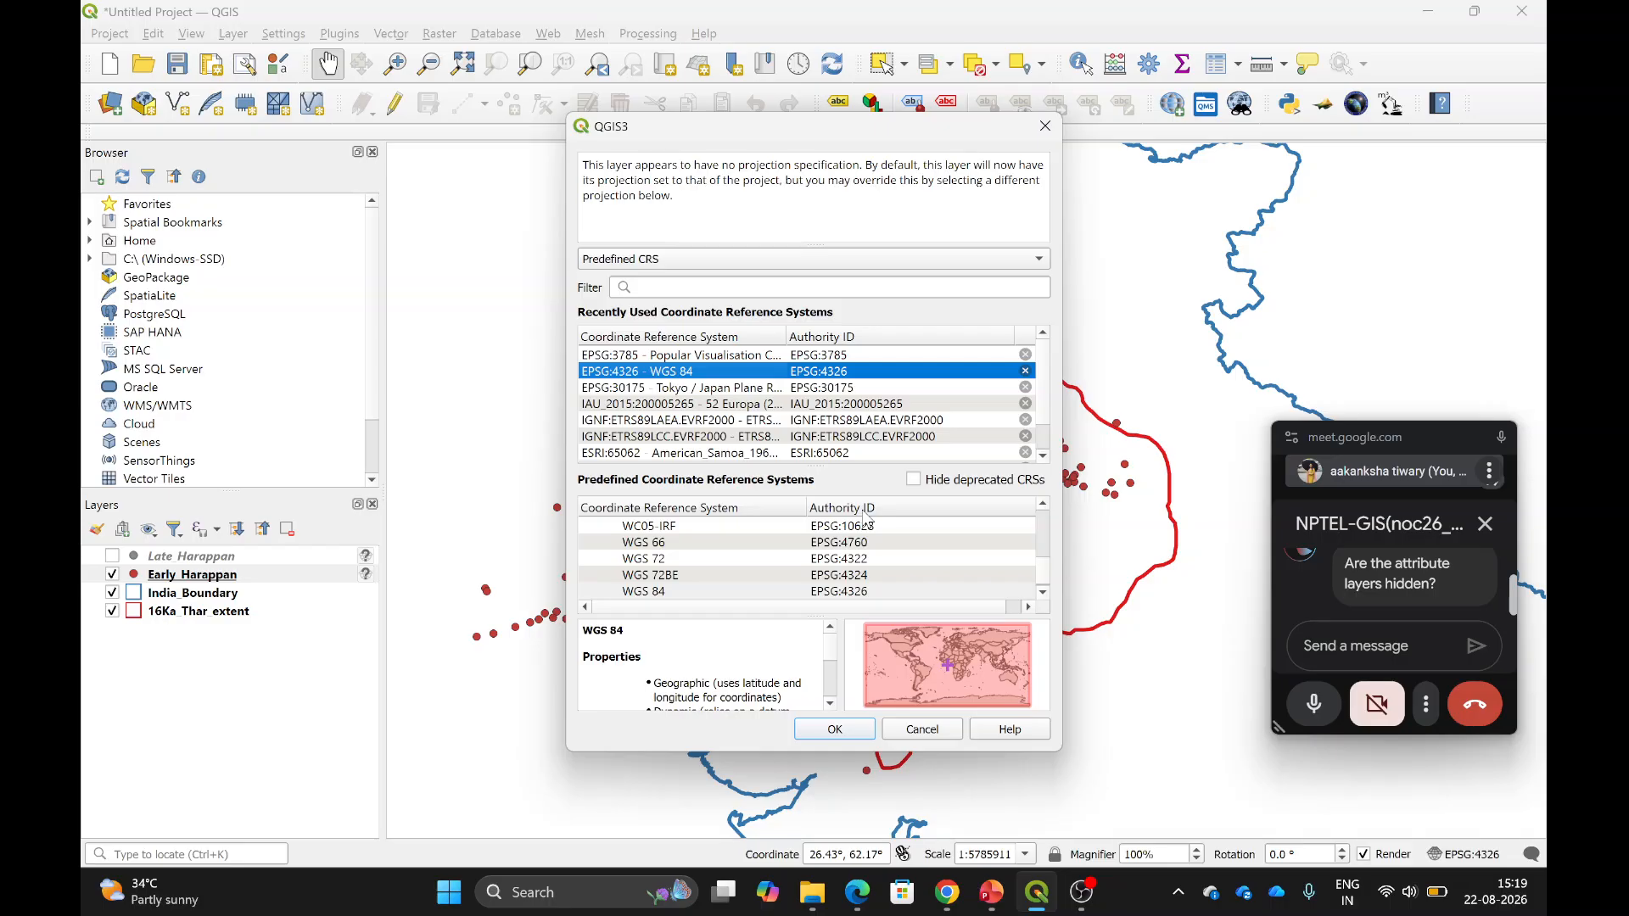
click(1042, 126)
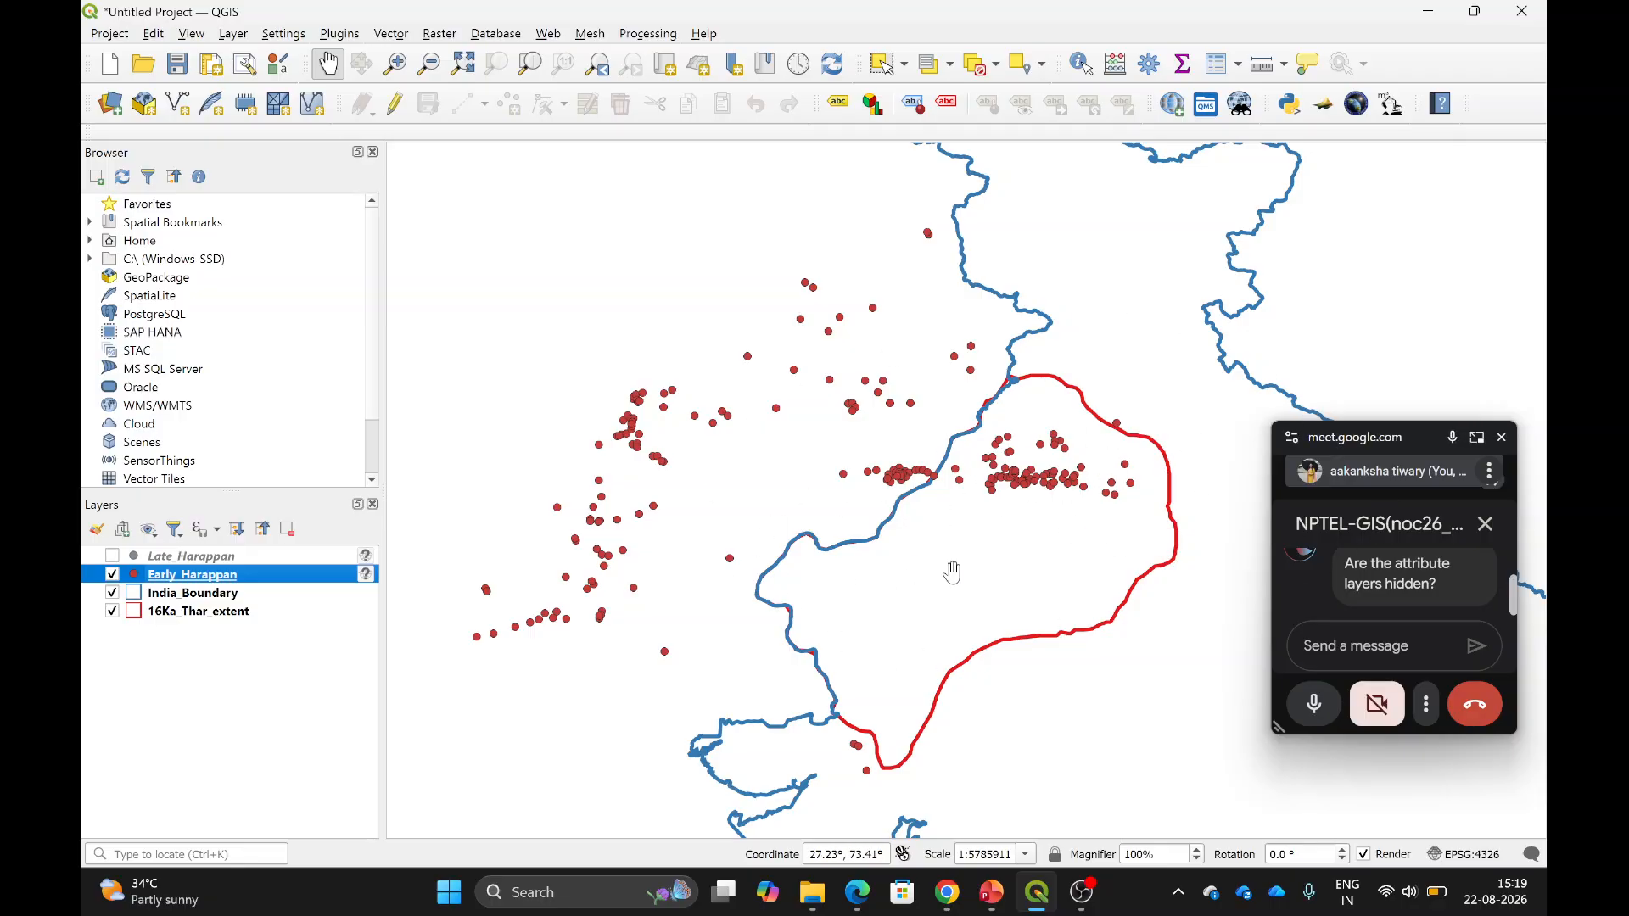
mouse_move(953, 572)
mouse_down()
mouse_move(950, 545)
mouse_move(954, 560)
mouse_up()
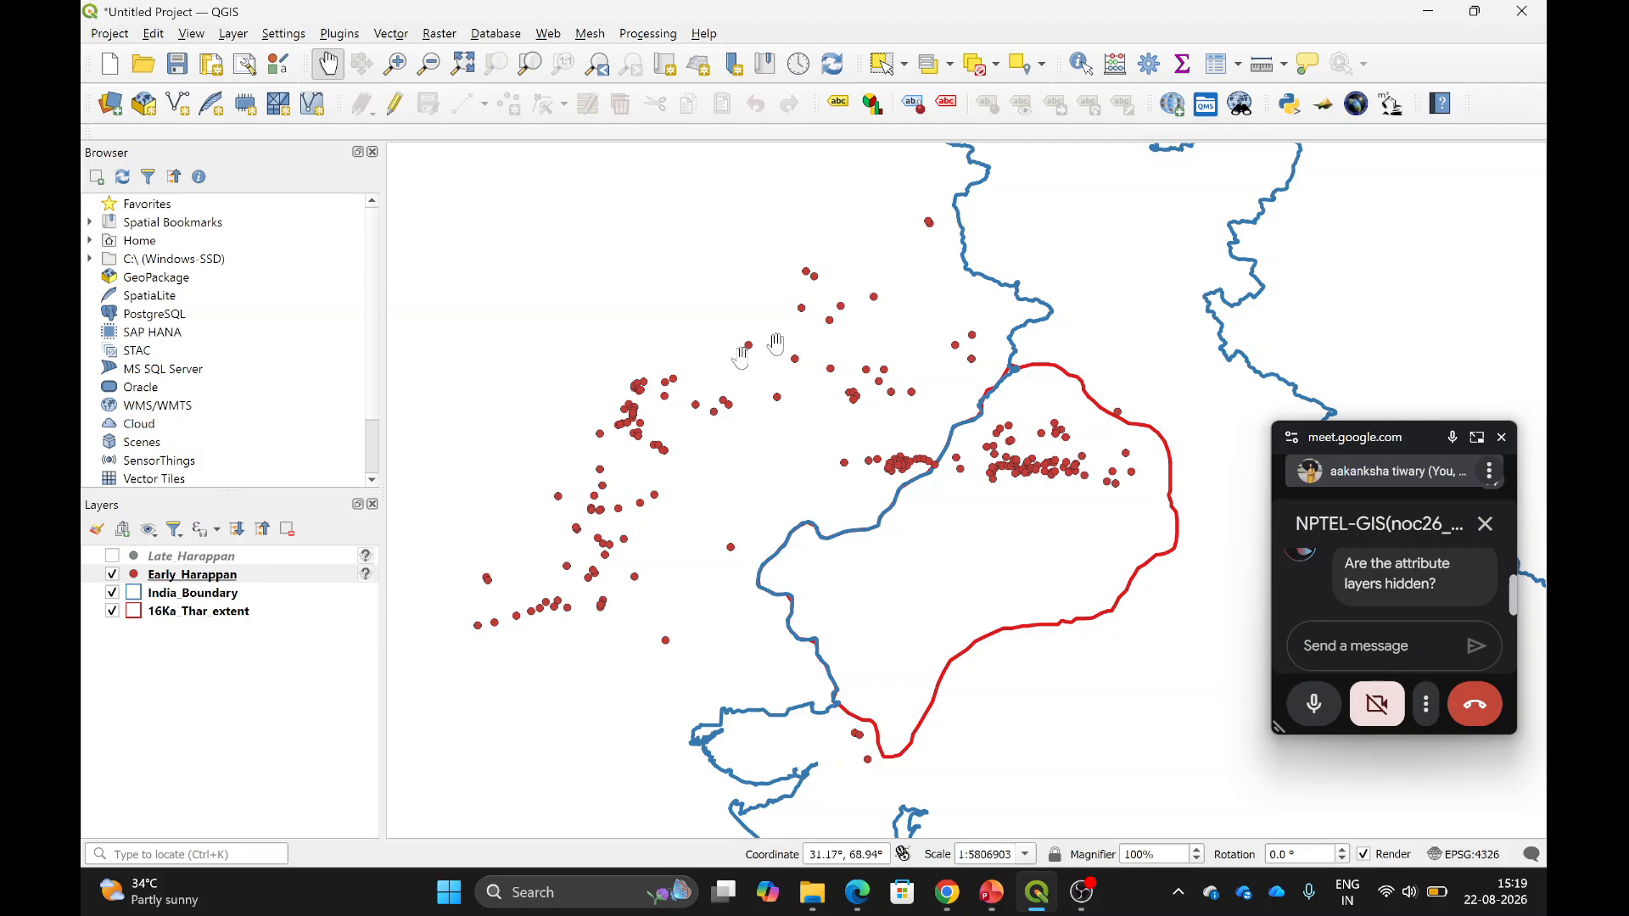
mouse_move(366, 584)
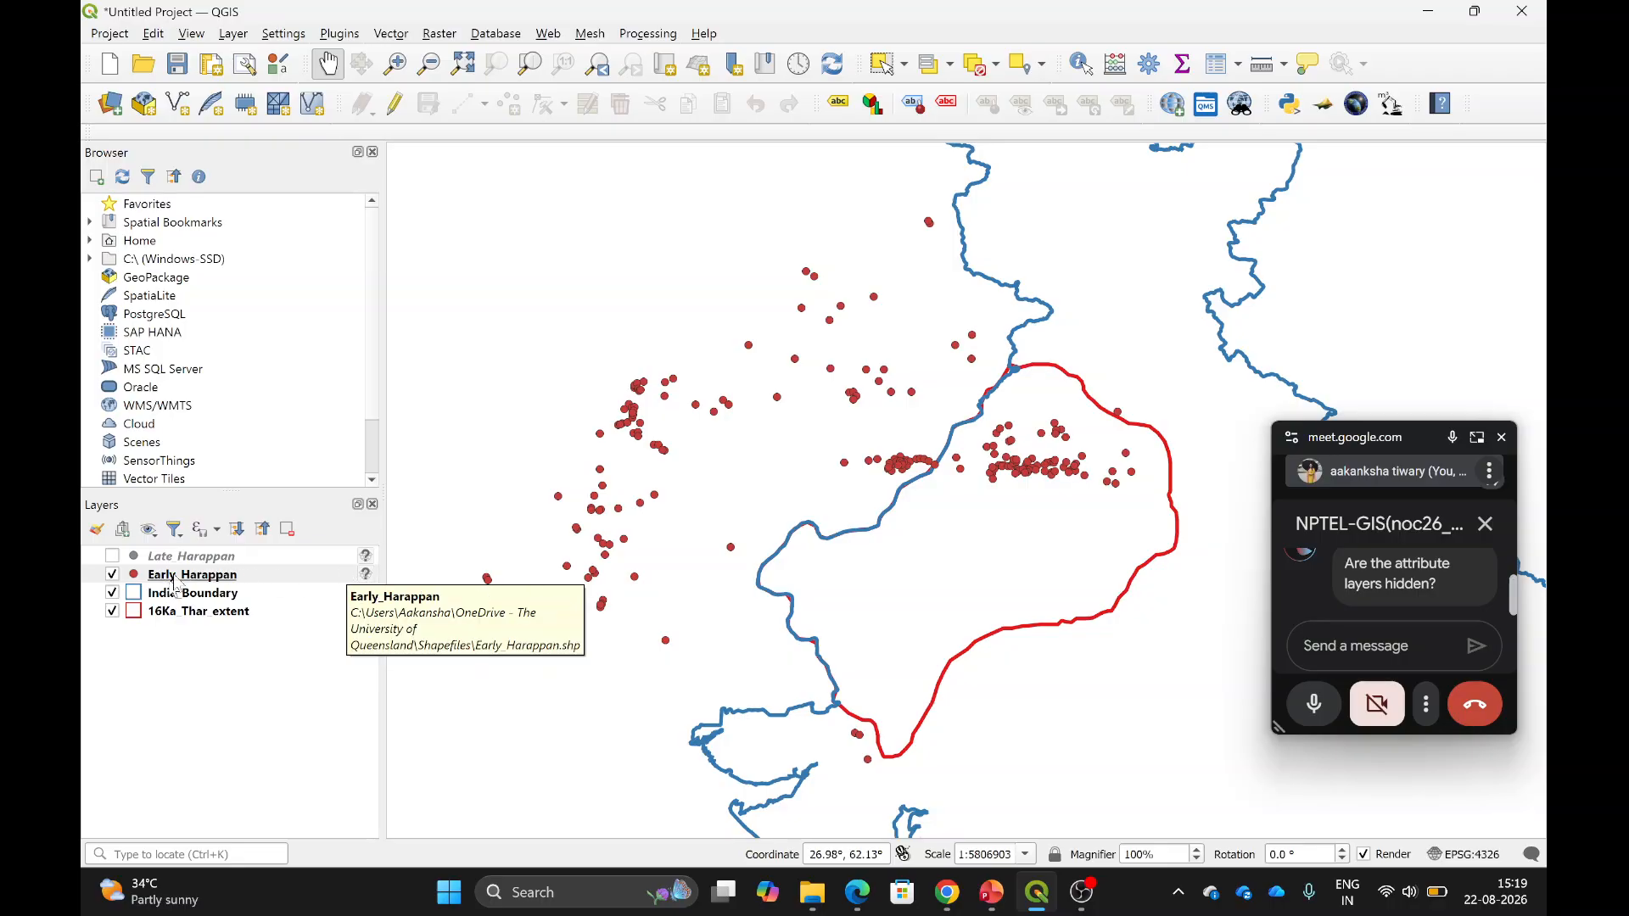
click(233, 33)
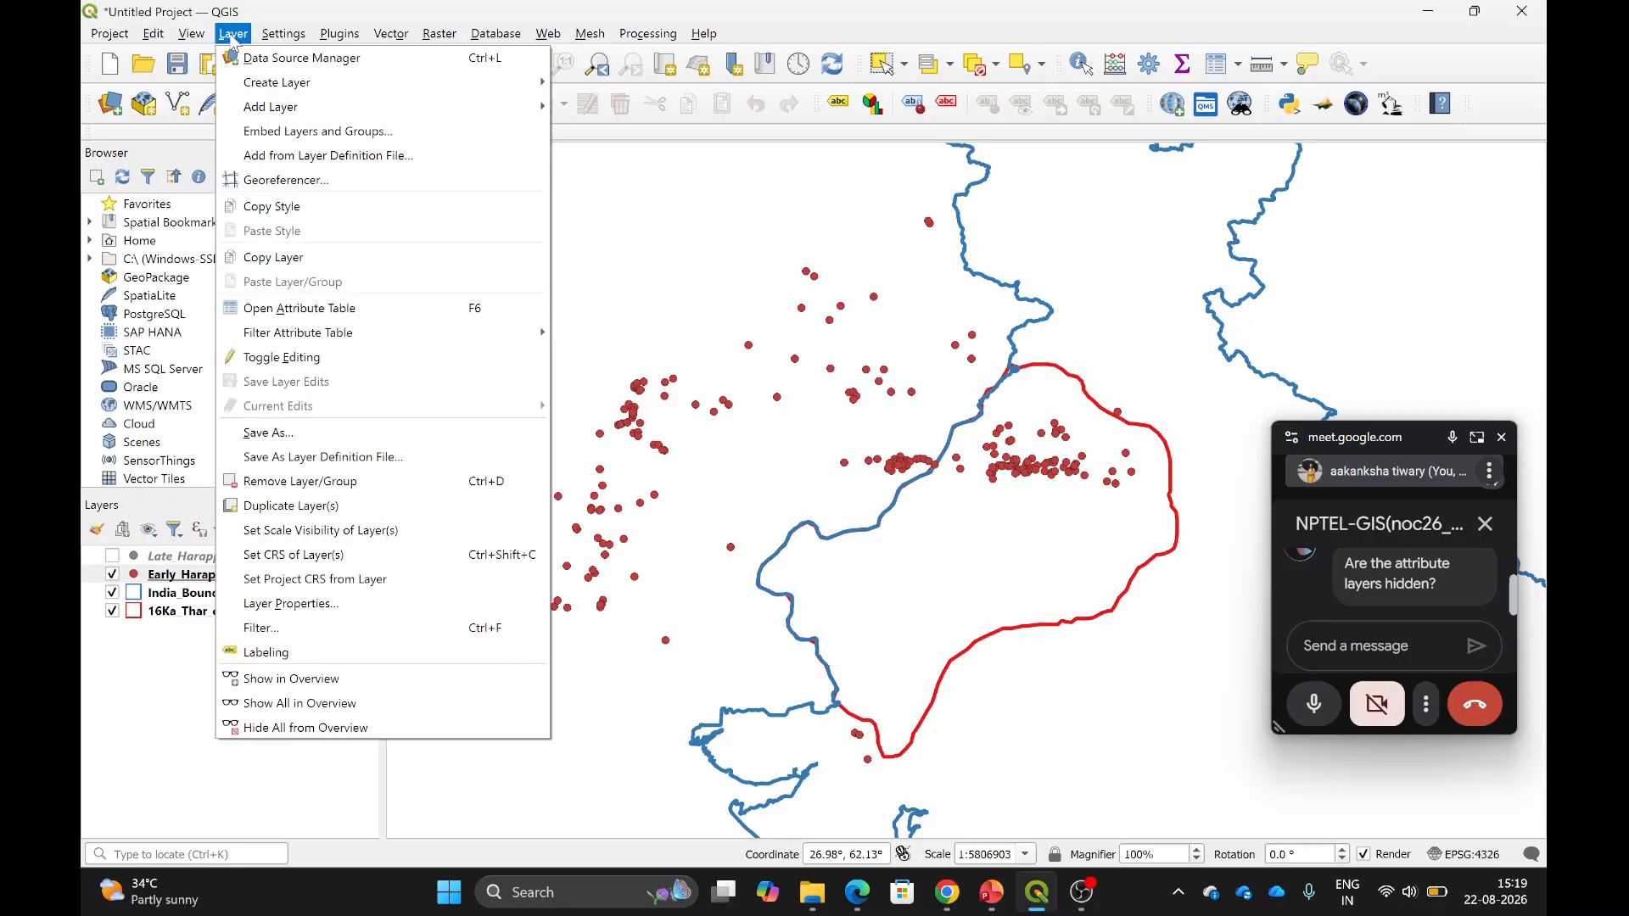
mouse_move(389, 38)
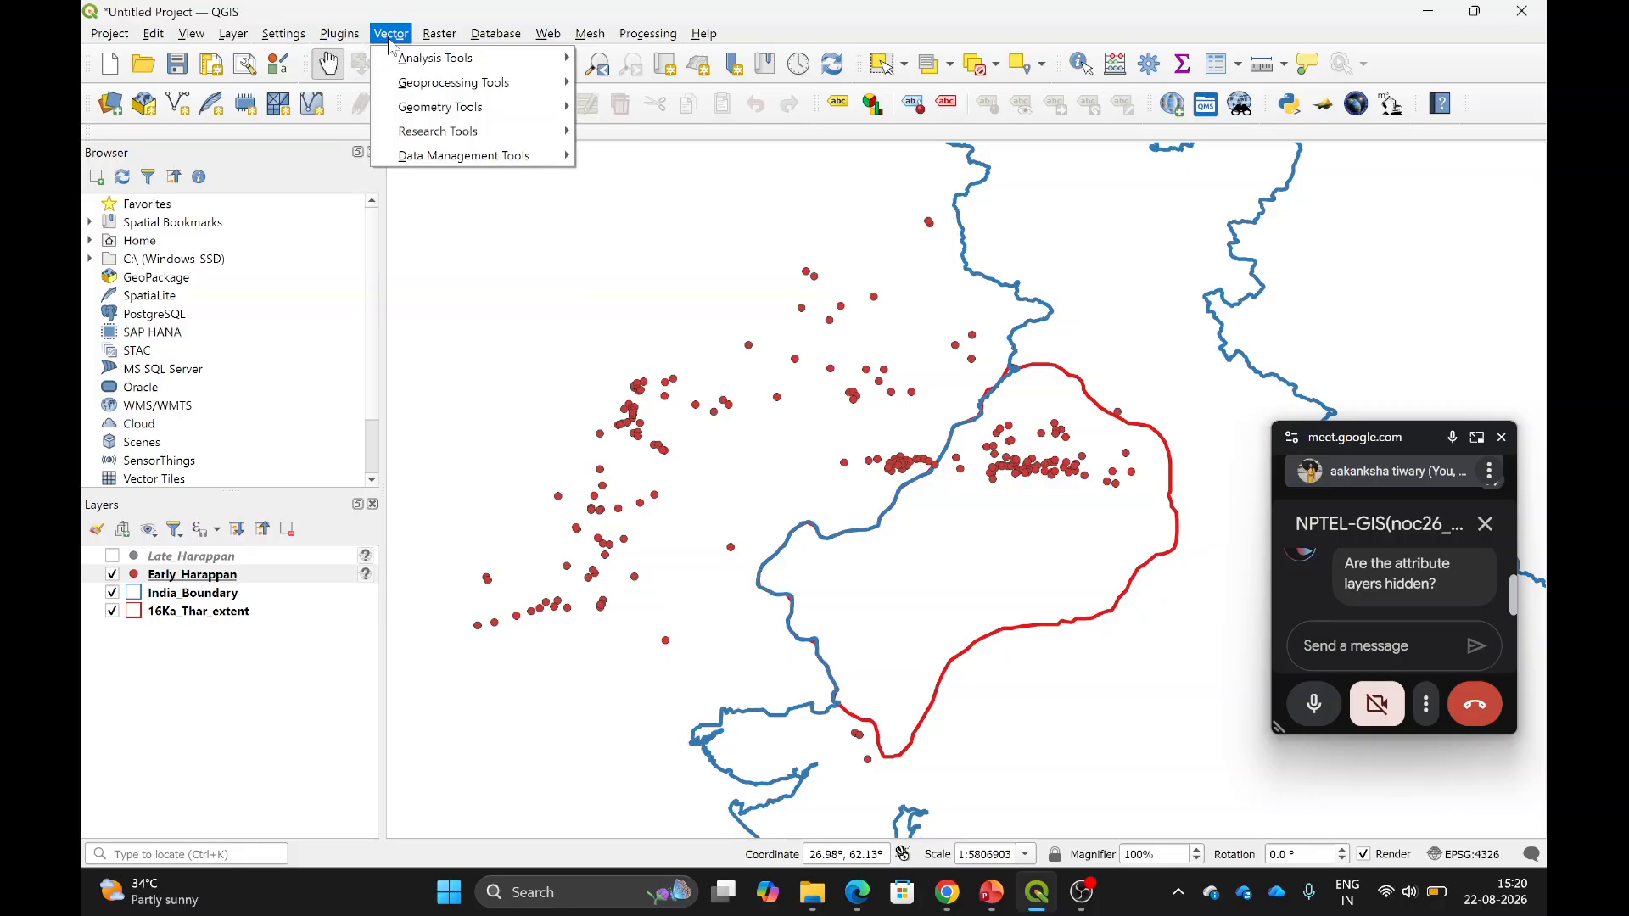
mouse_move(536, 163)
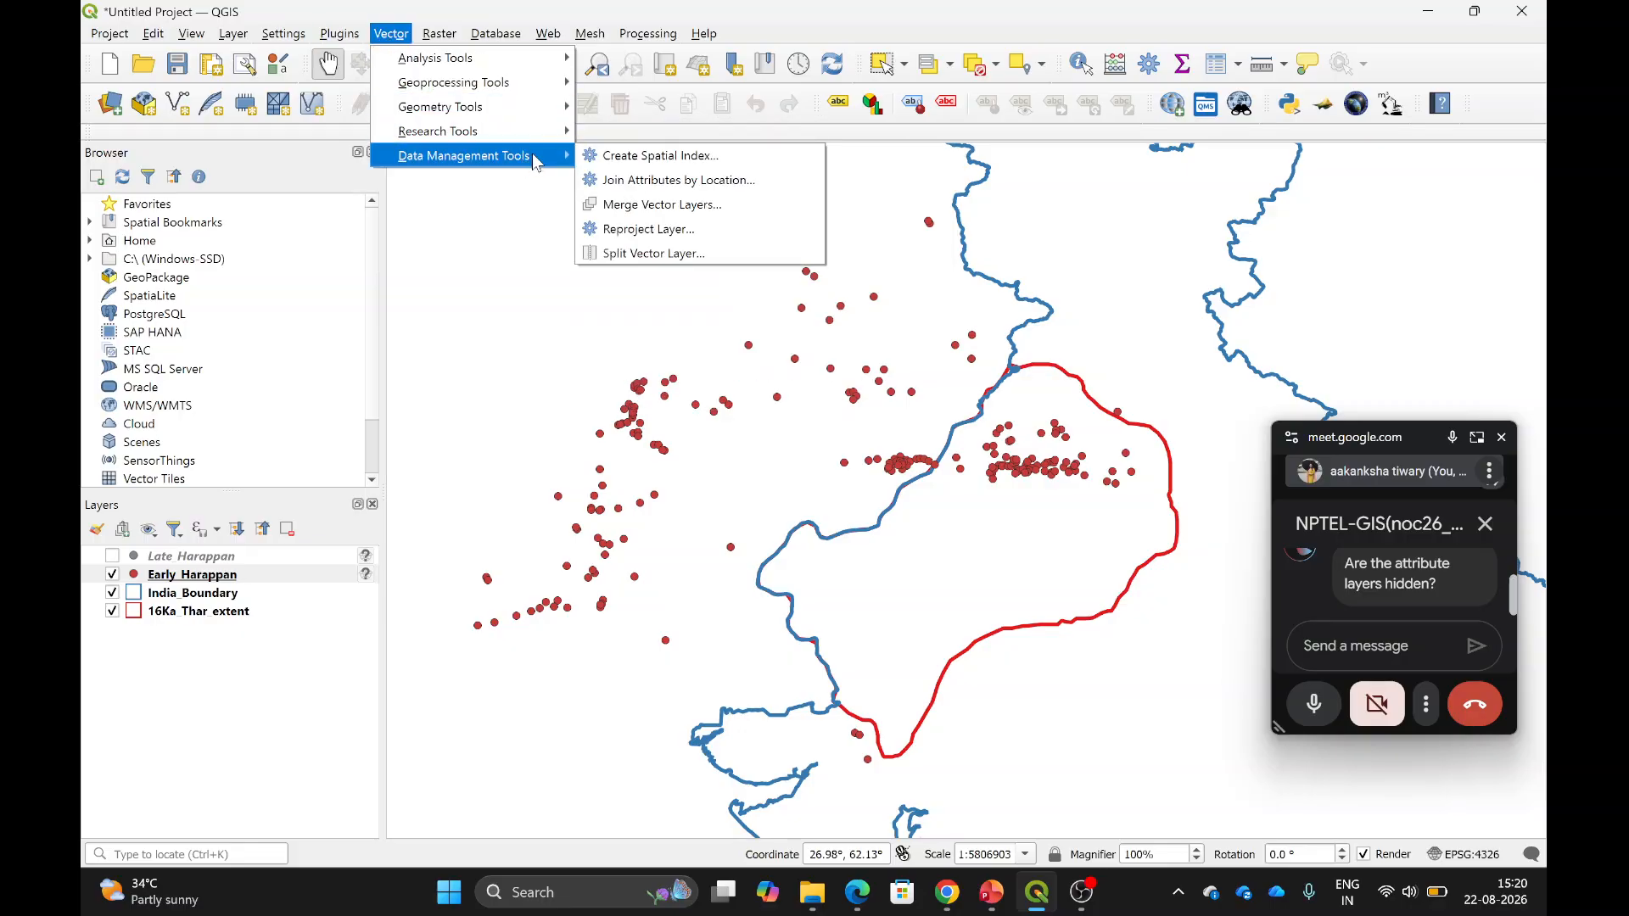
mouse_move(546, 109)
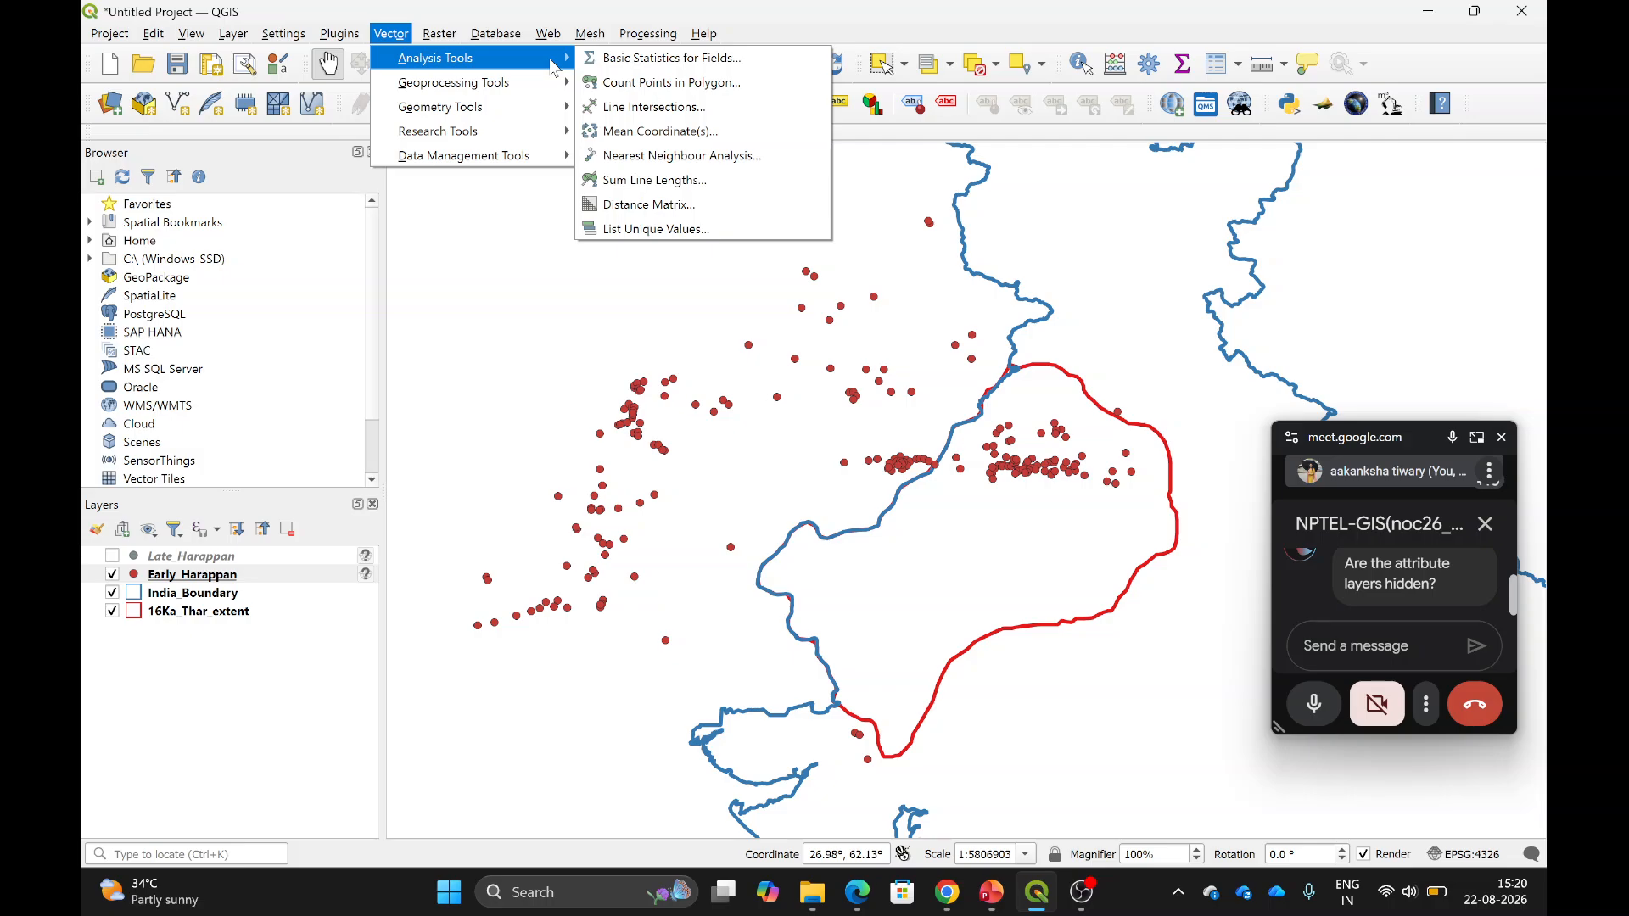
mouse_move(230, 34)
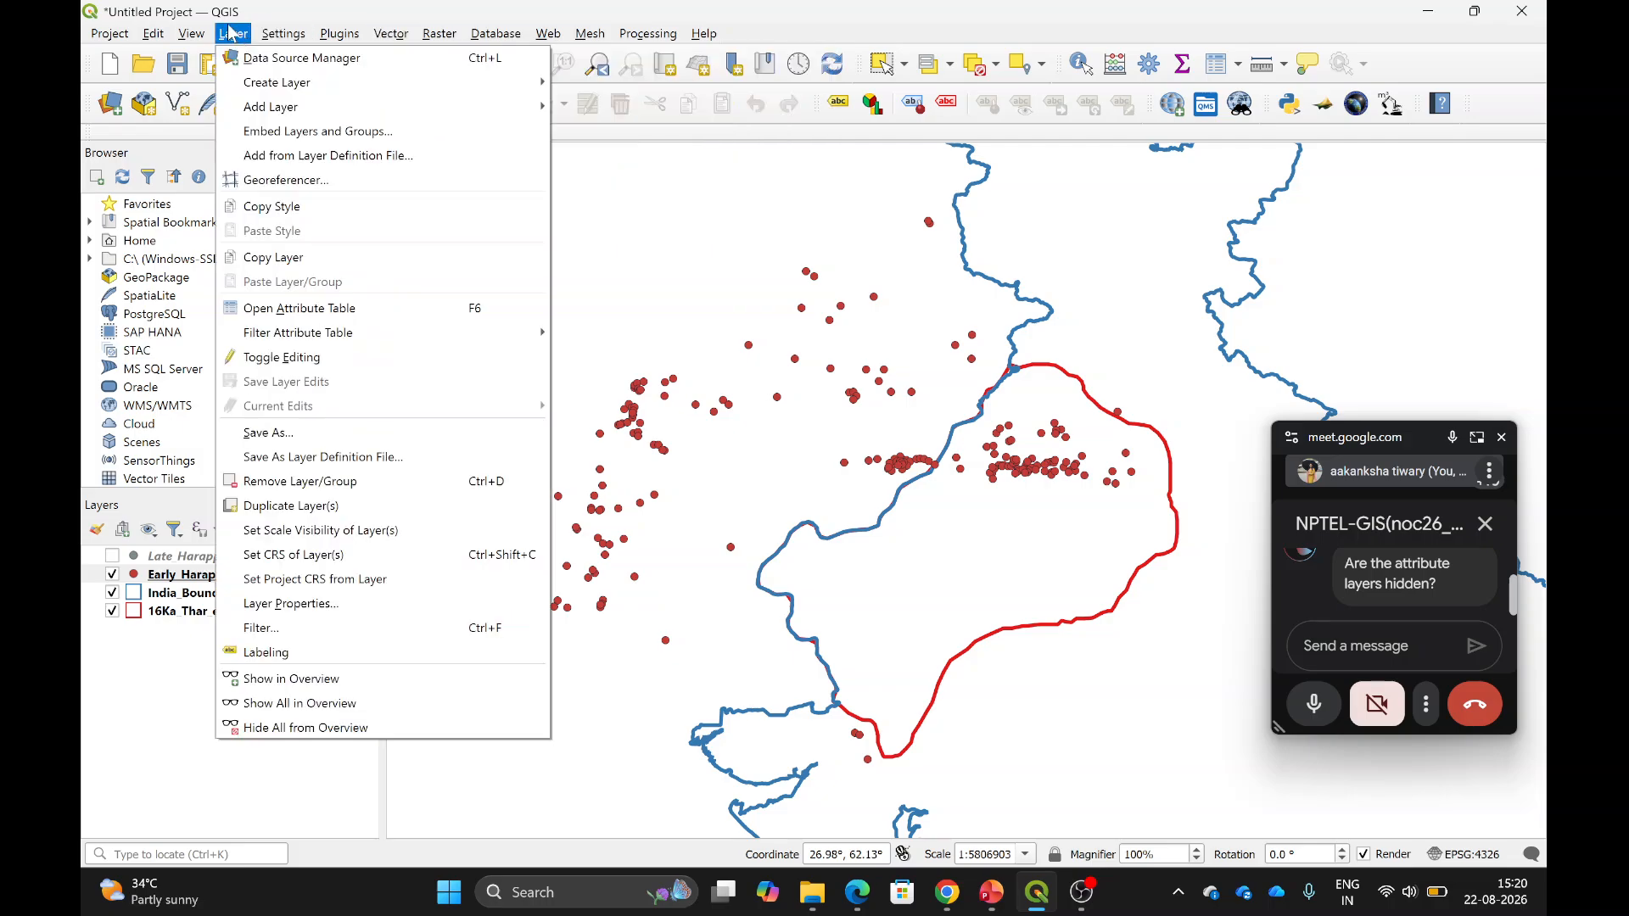
mouse_move(294, 109)
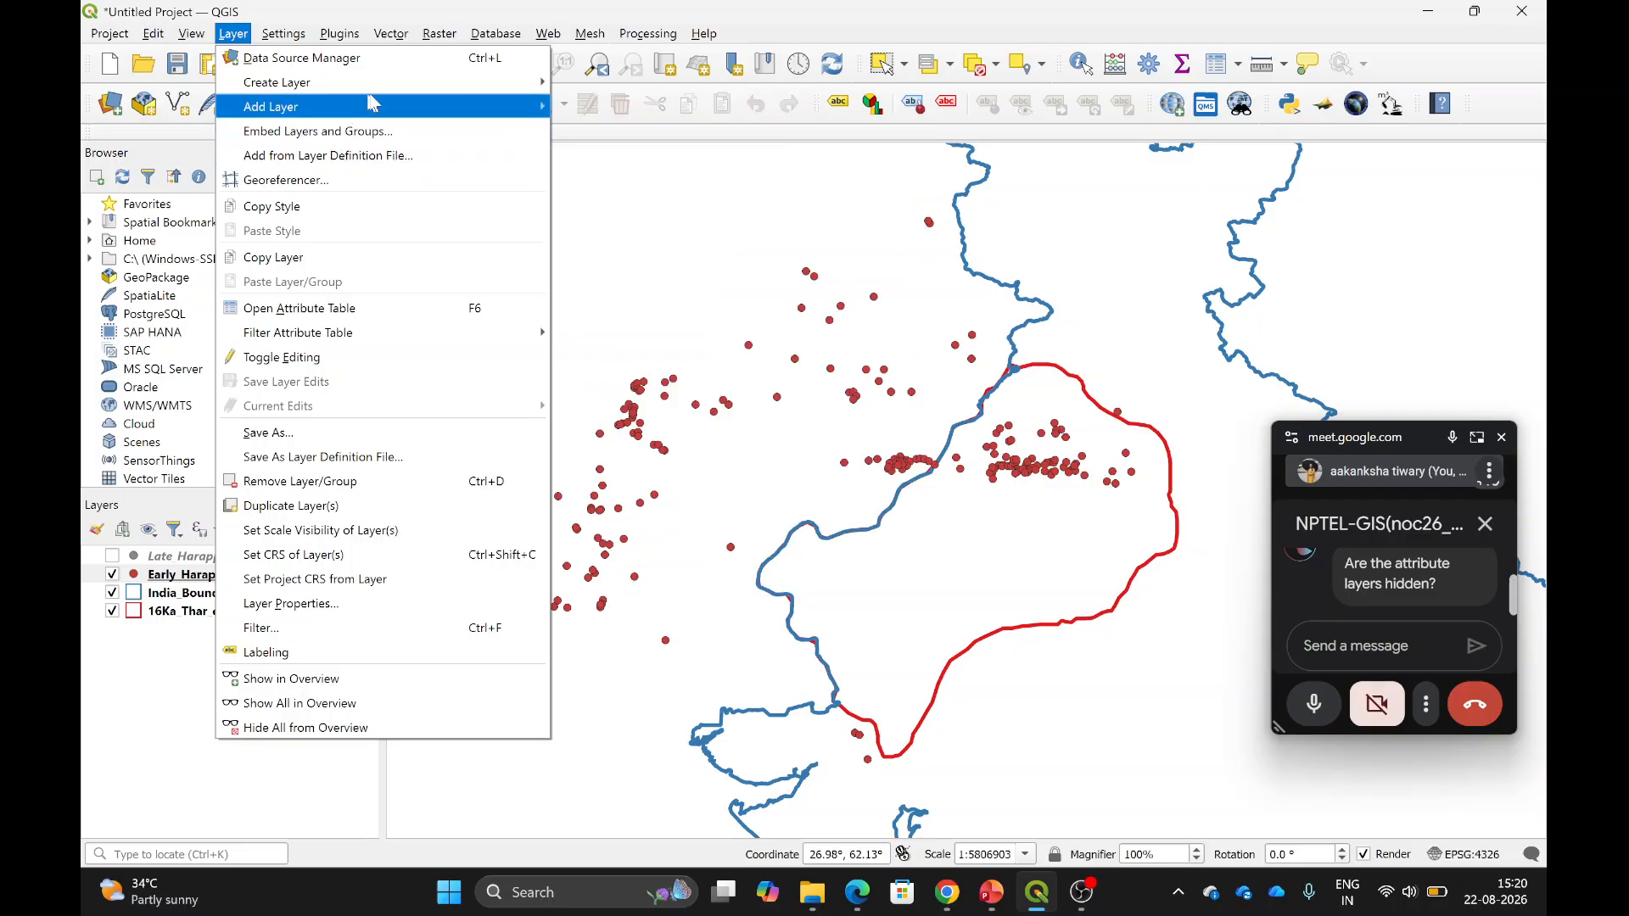
mouse_move(400, 88)
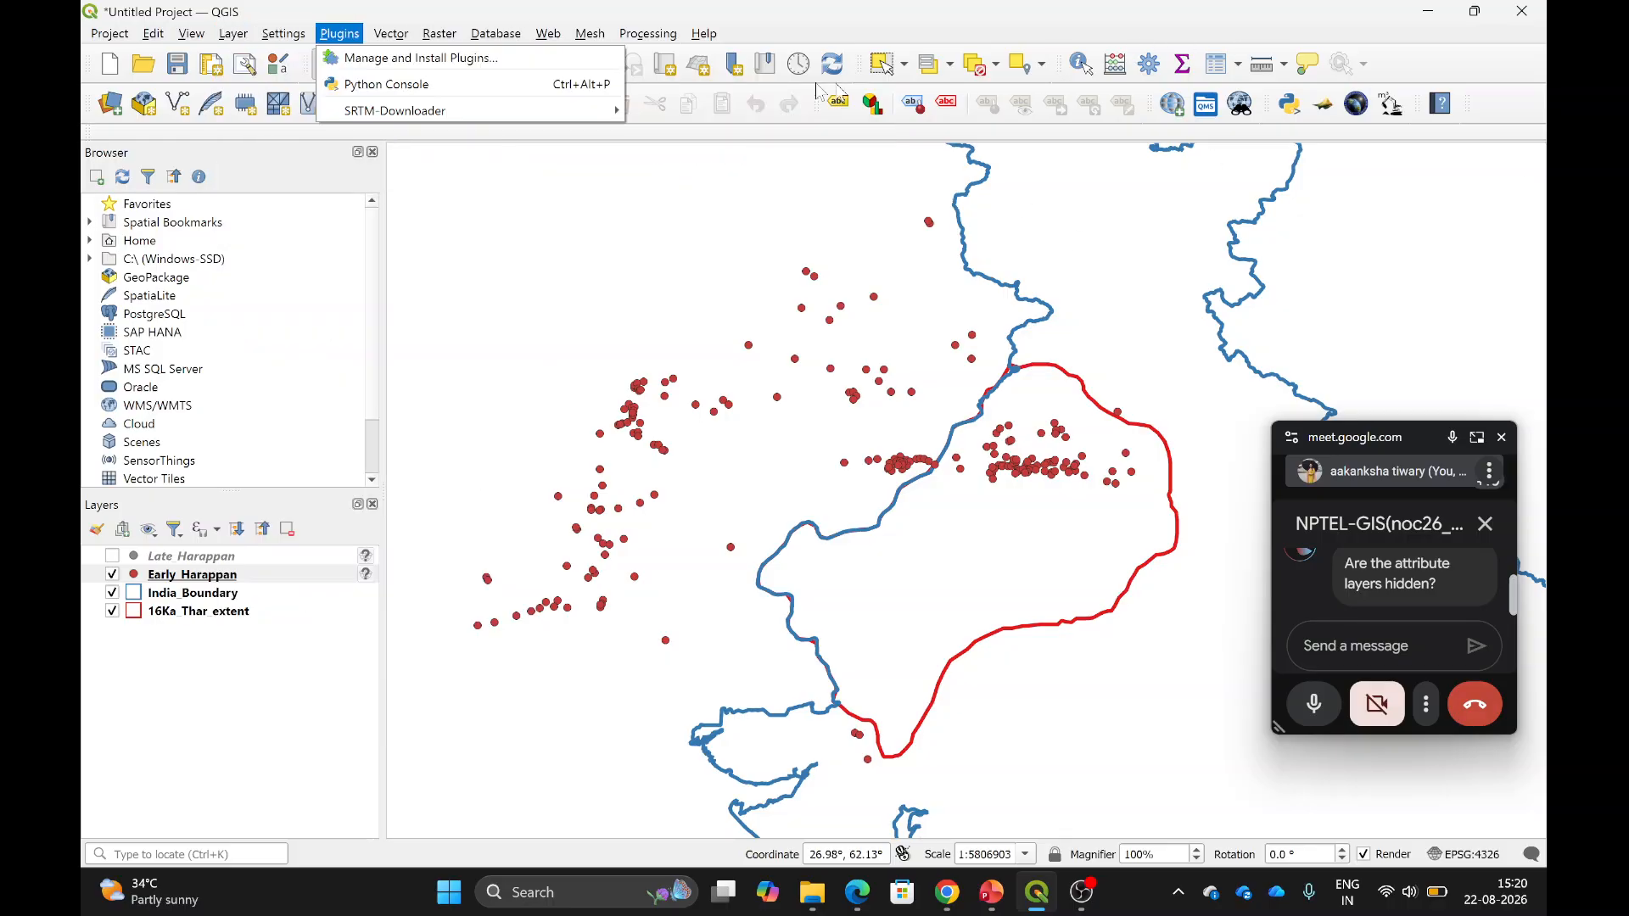
mouse_move(543, 38)
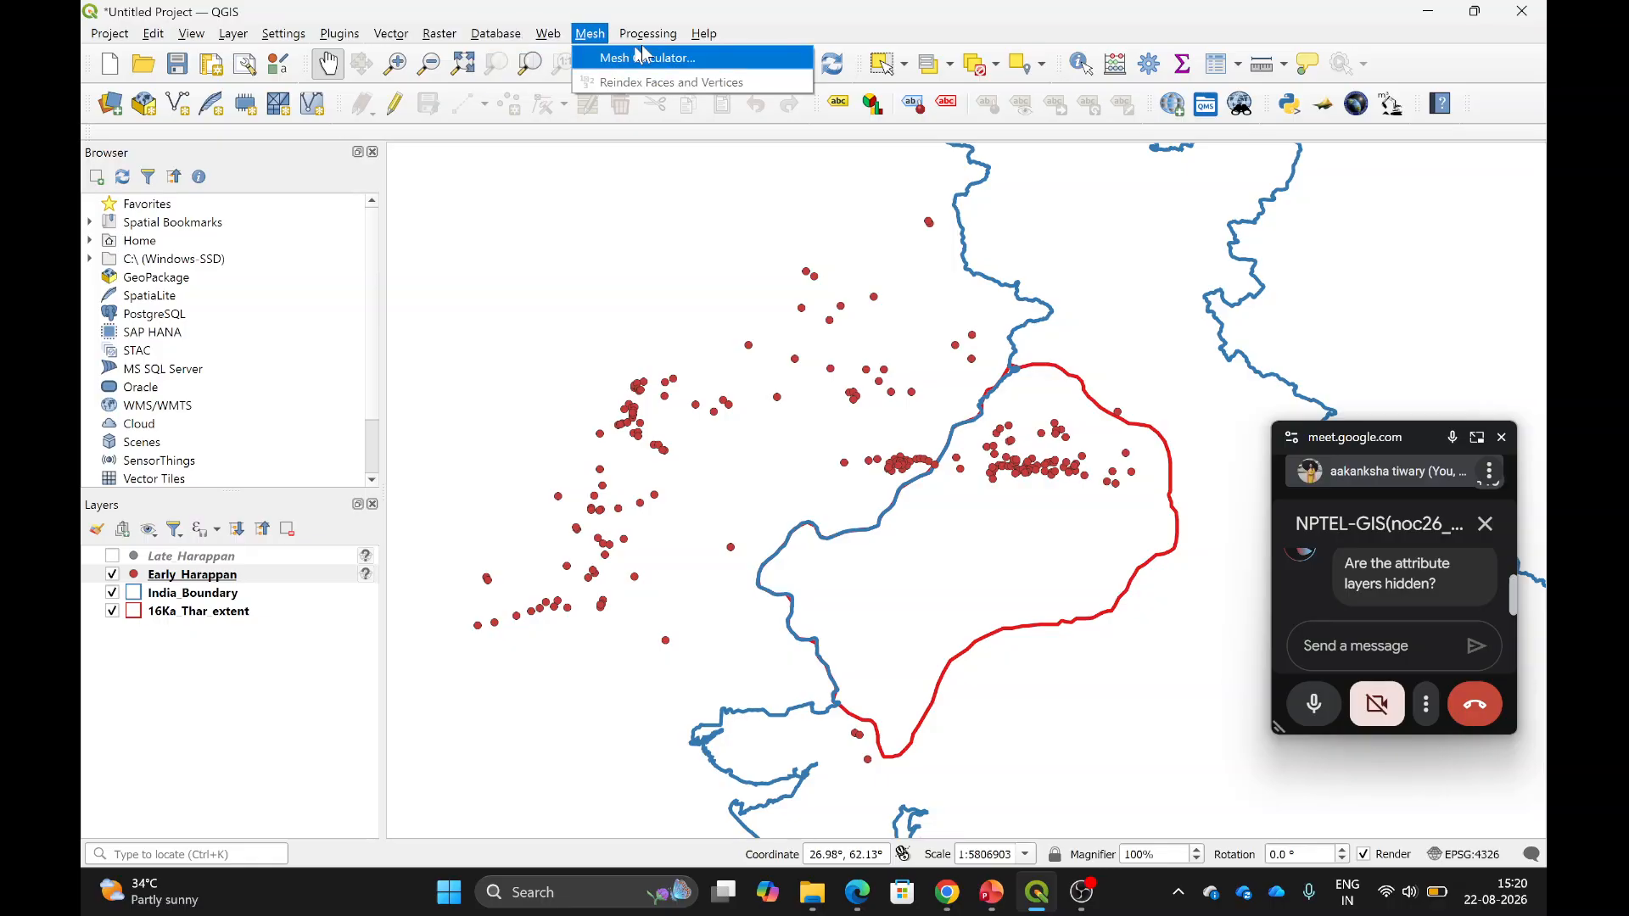
mouse_move(647, 36)
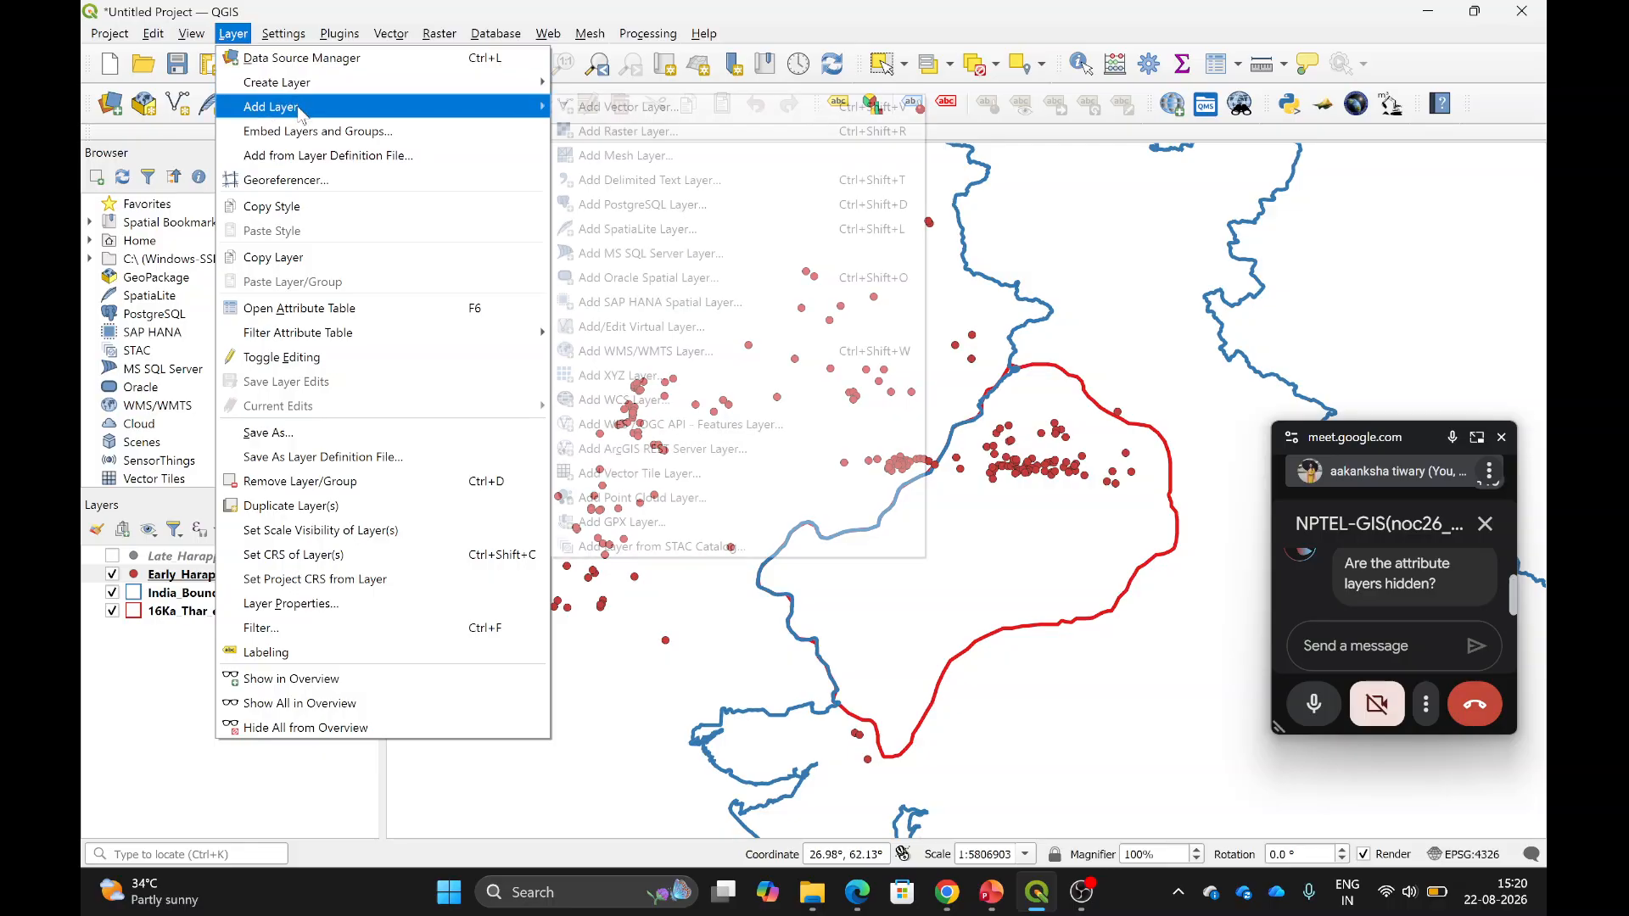
mouse_move(283, 34)
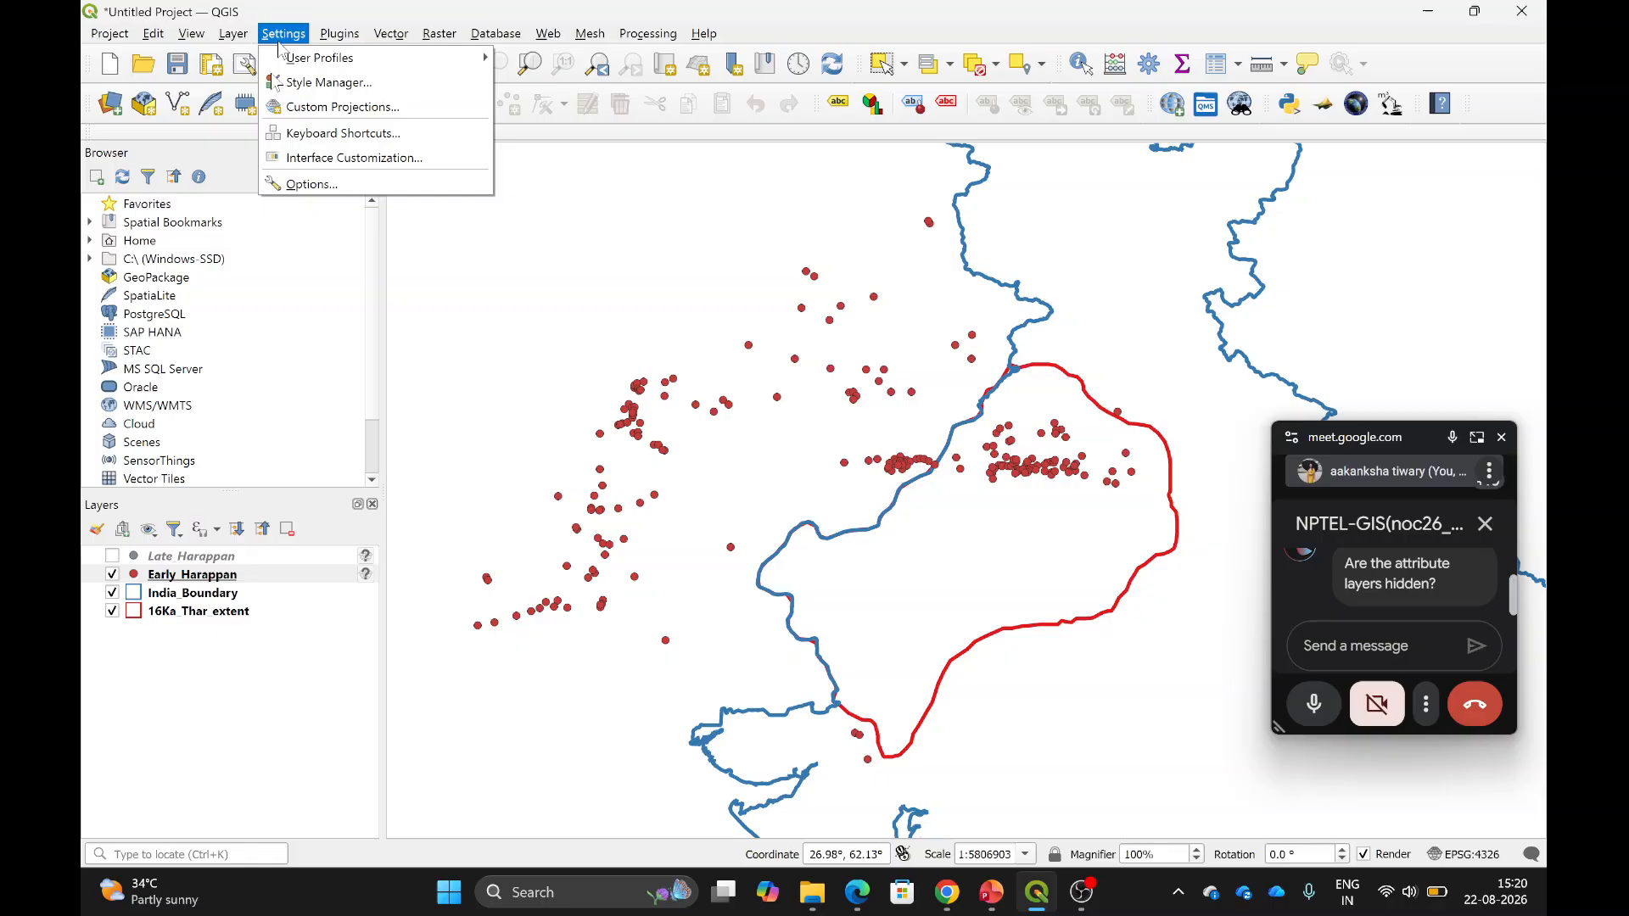
Review the information, symbology and source properties of the Early_Harappan layer, including its assigned CRS, and close them without changes.
click(188, 594)
right_click(196, 576)
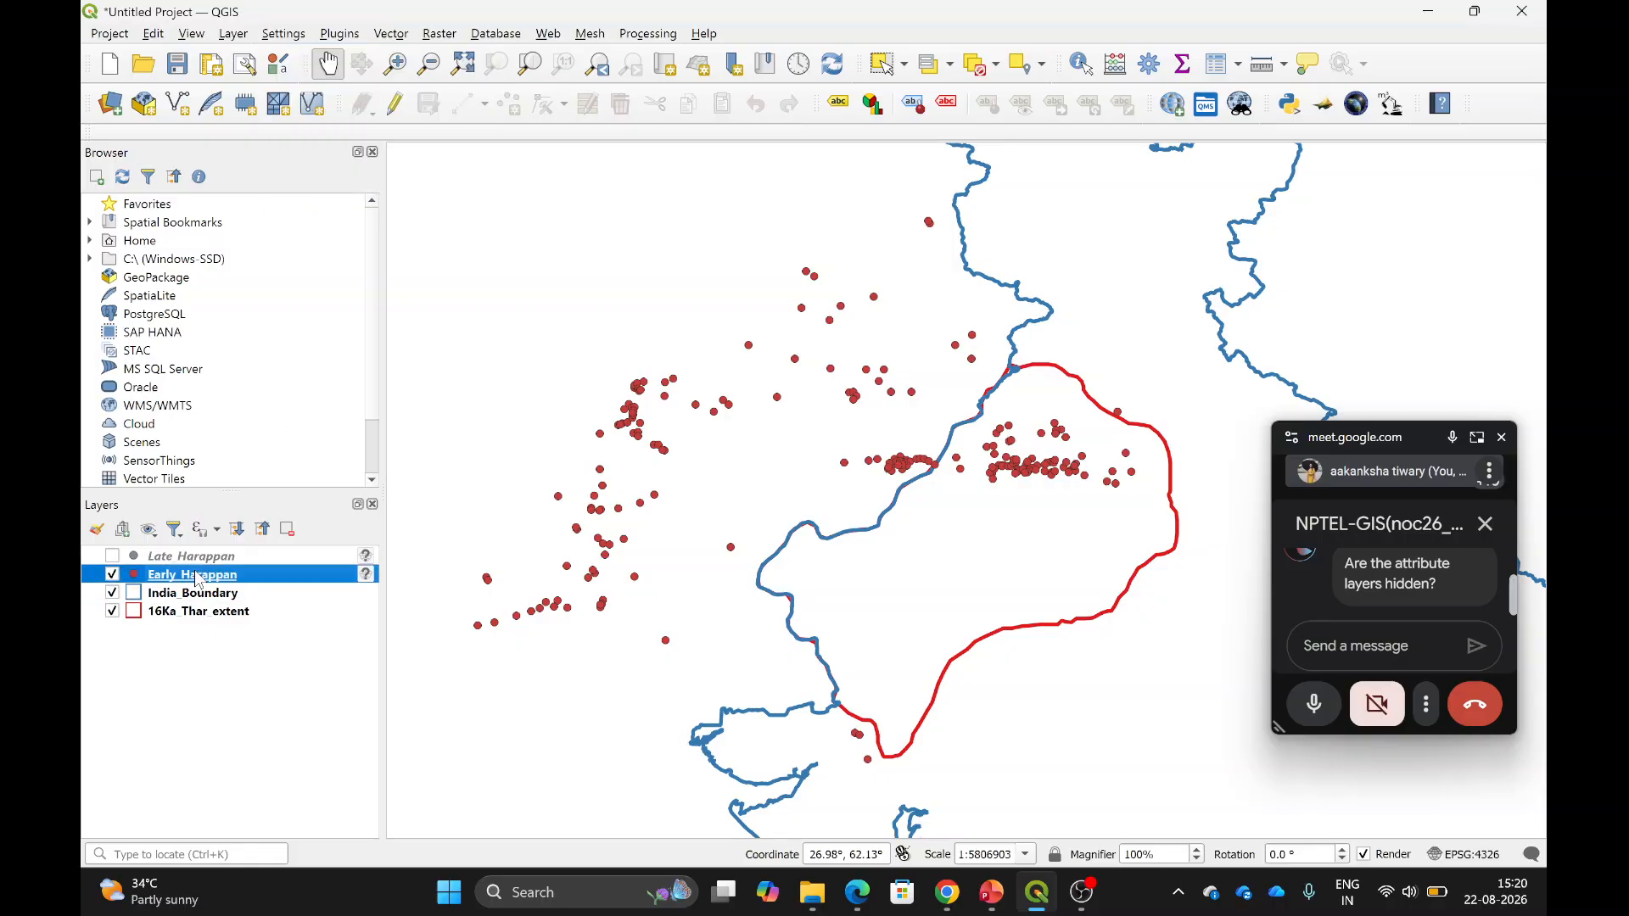
click(264, 563)
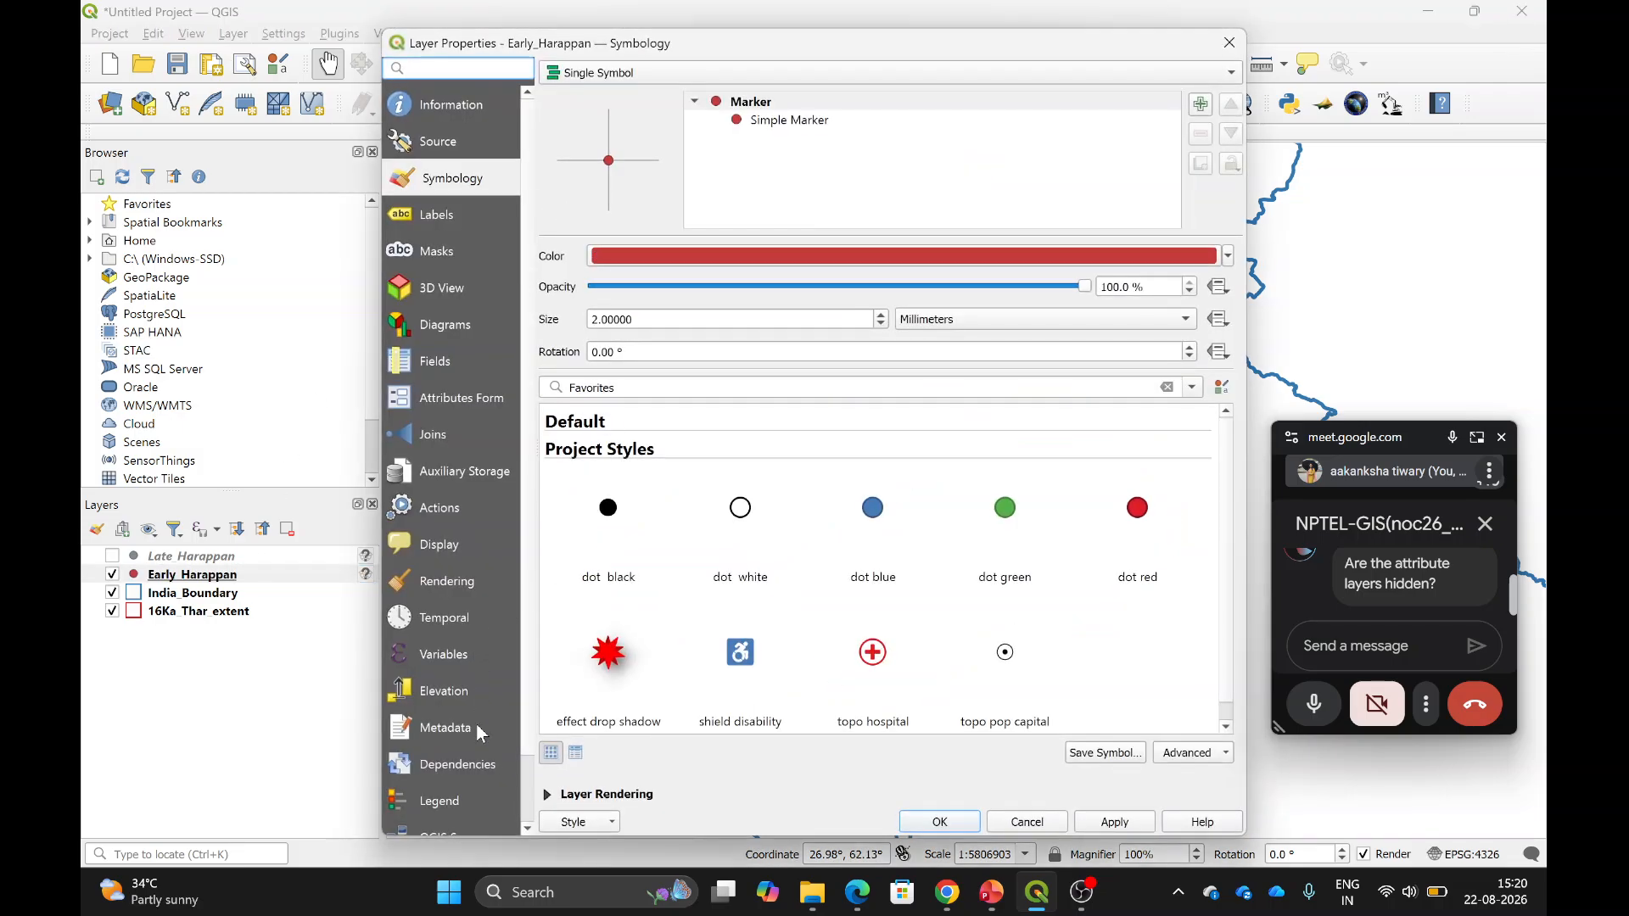
scroll(476, 725, down, 1)
scroll(463, 548, up, 1)
click(445, 95)
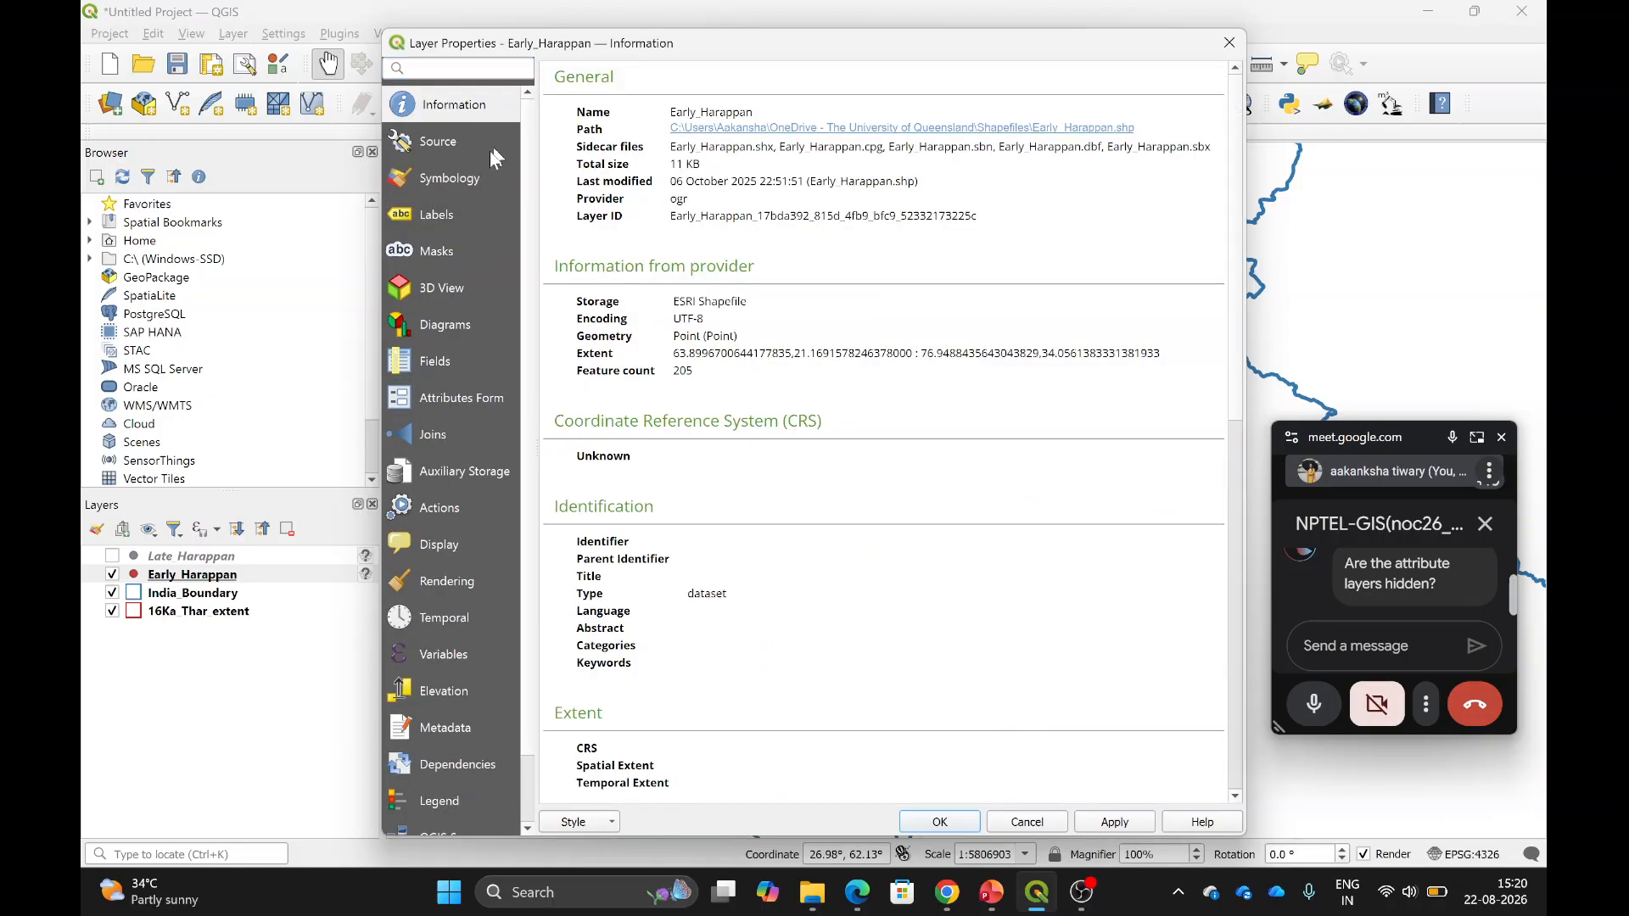
click(462, 181)
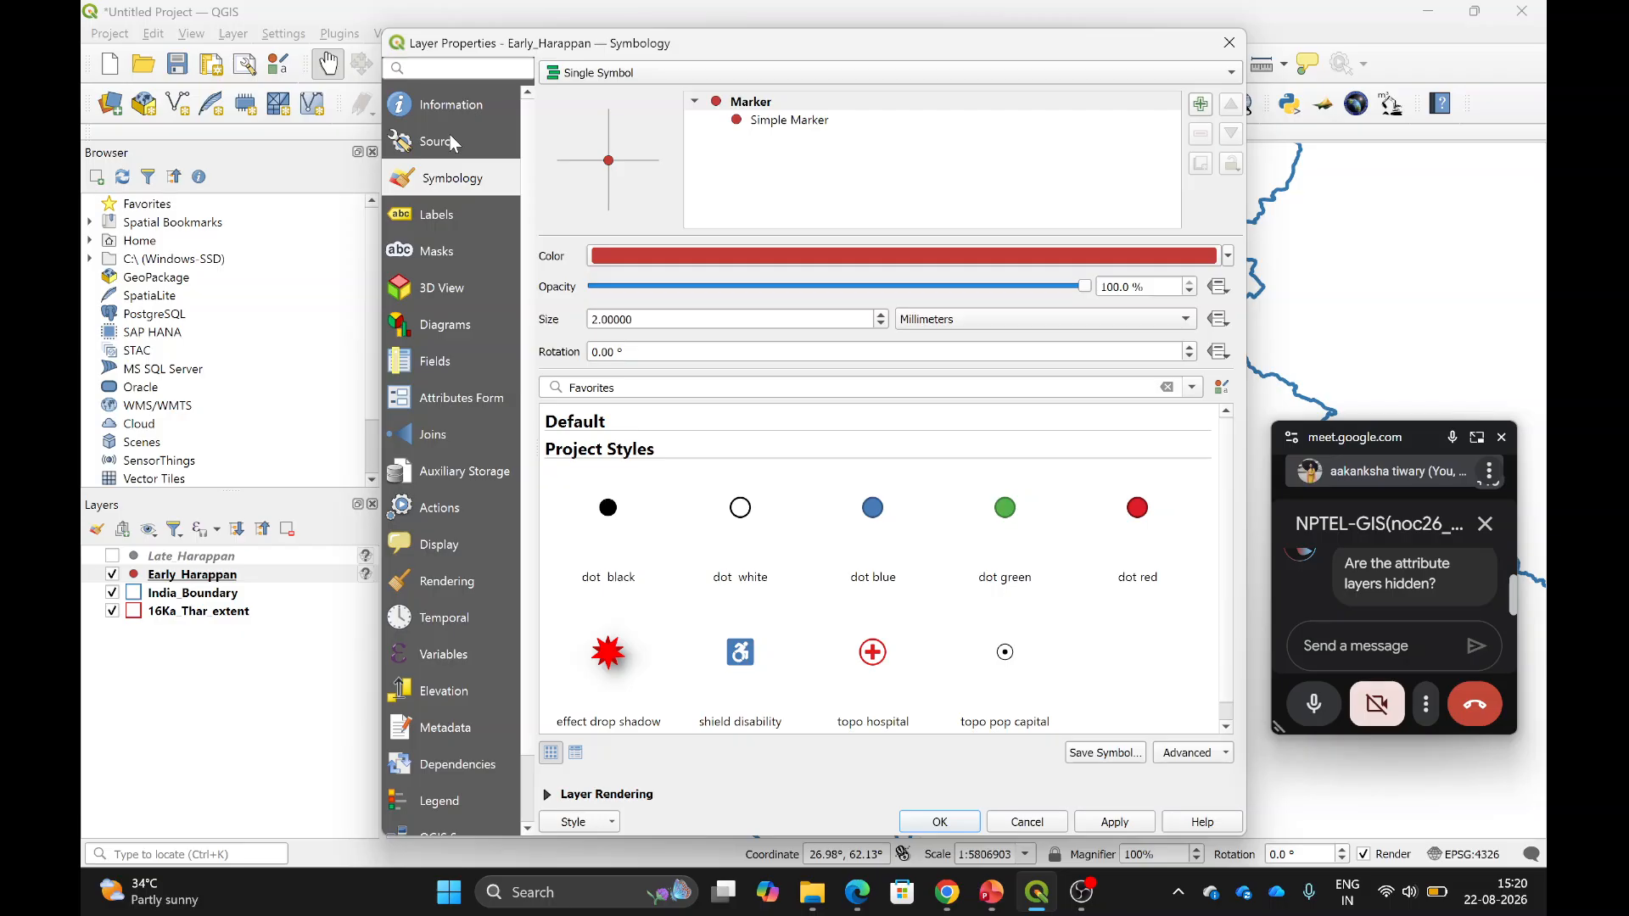
click(452, 142)
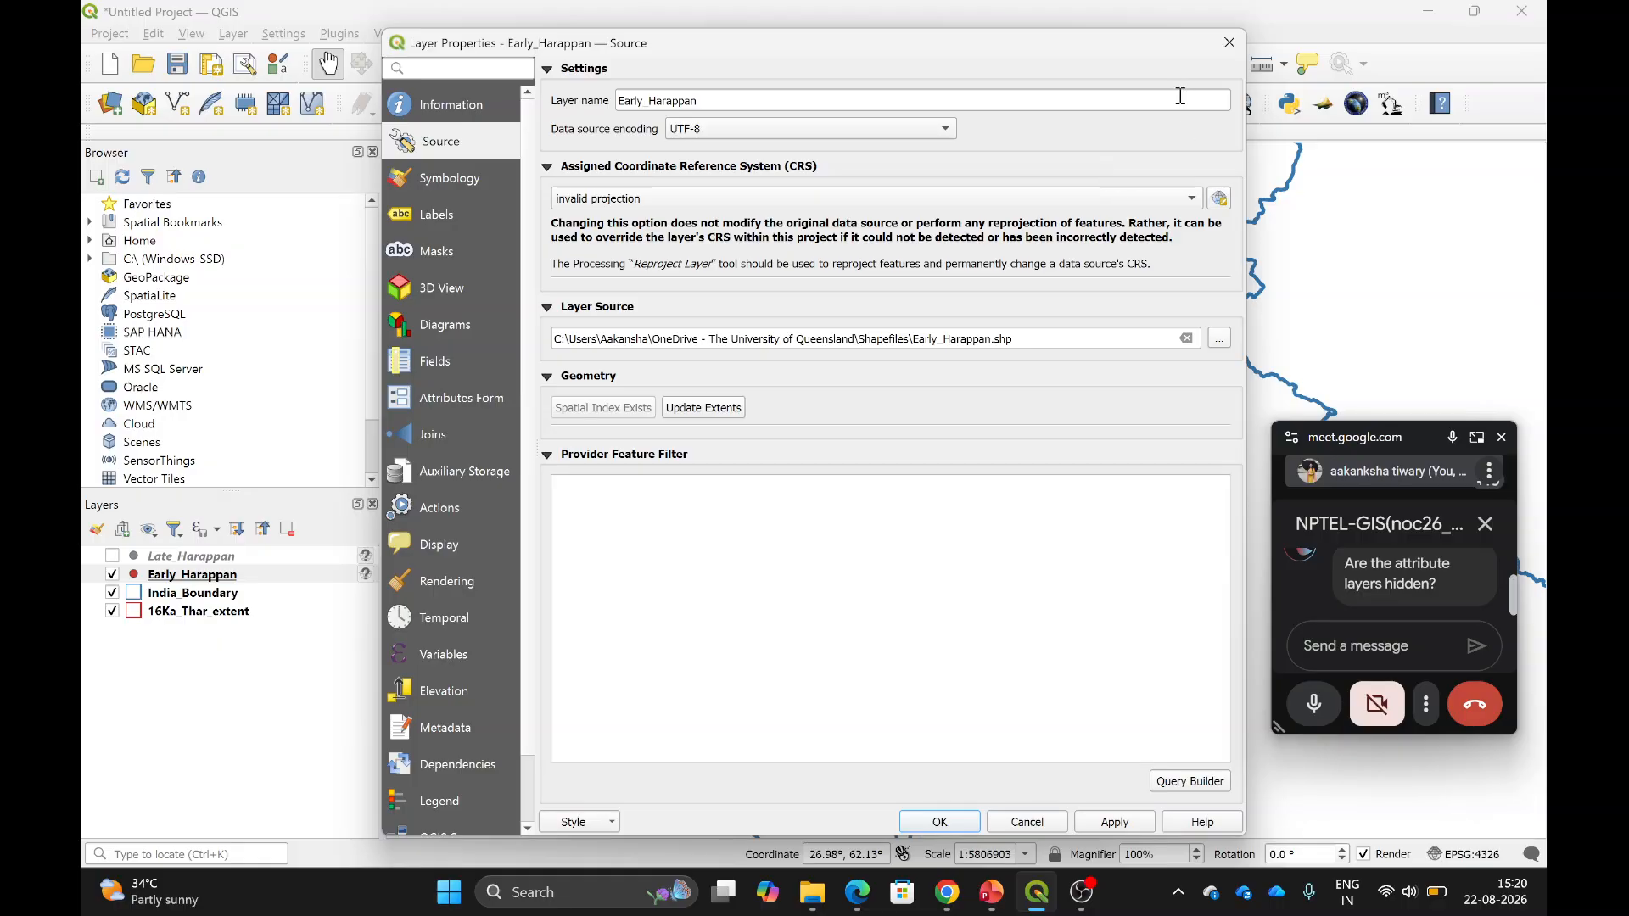
click(1230, 42)
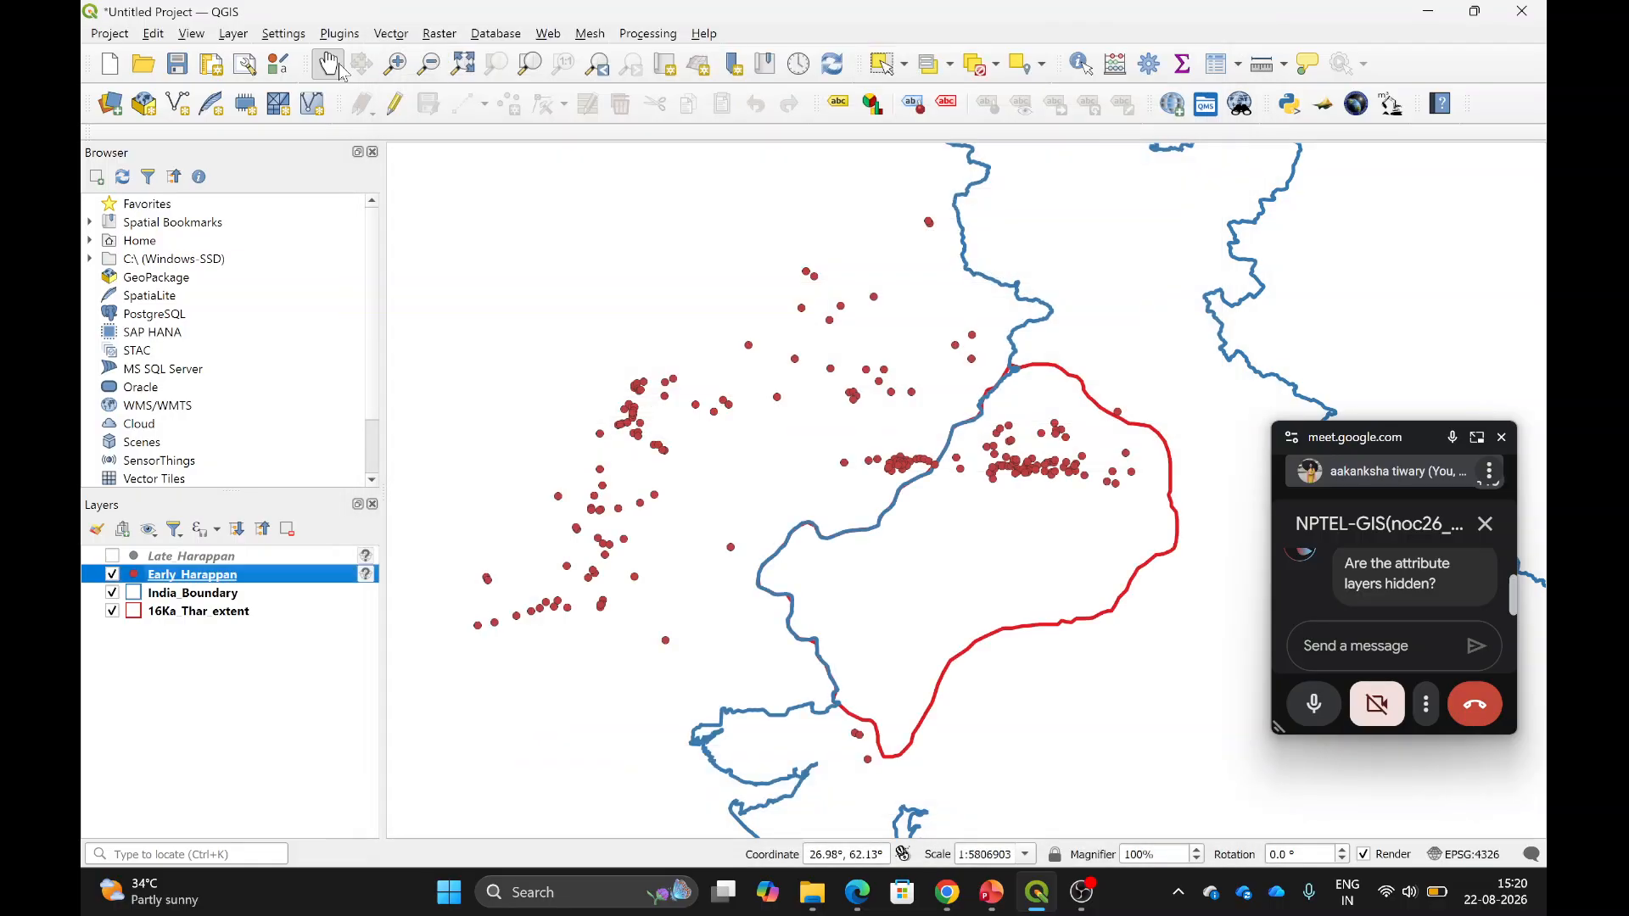
Reproject the Early_Harappan layer to EPSG:4326 - WGS 84 as a temporary layer with the Reproject Layer tool.
click(392, 34)
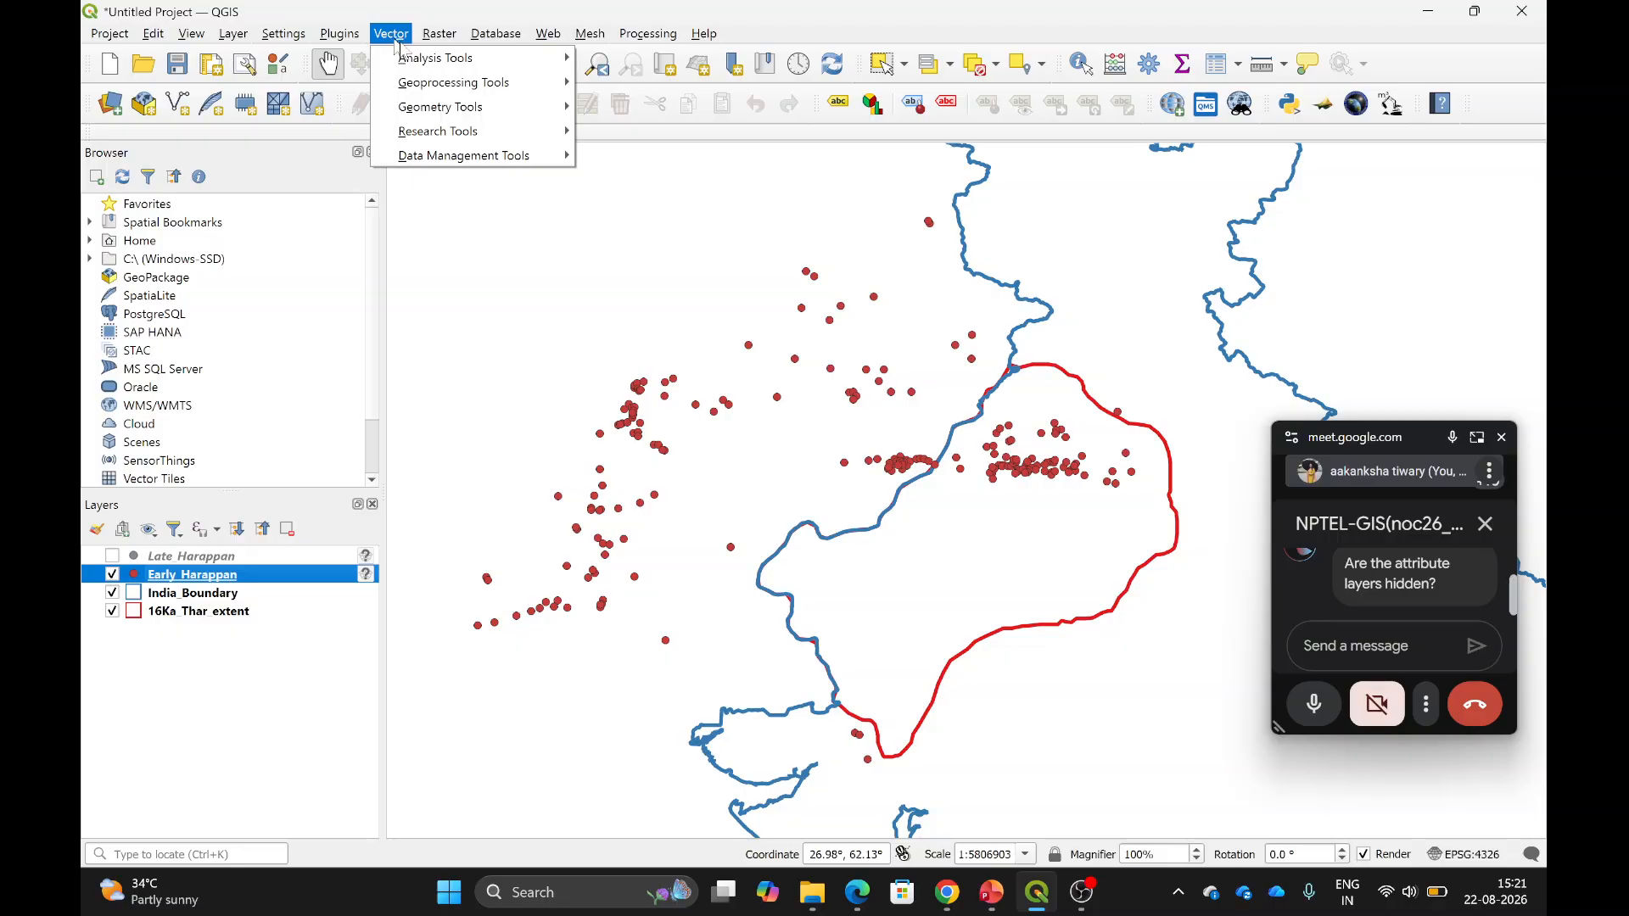
mouse_move(501, 59)
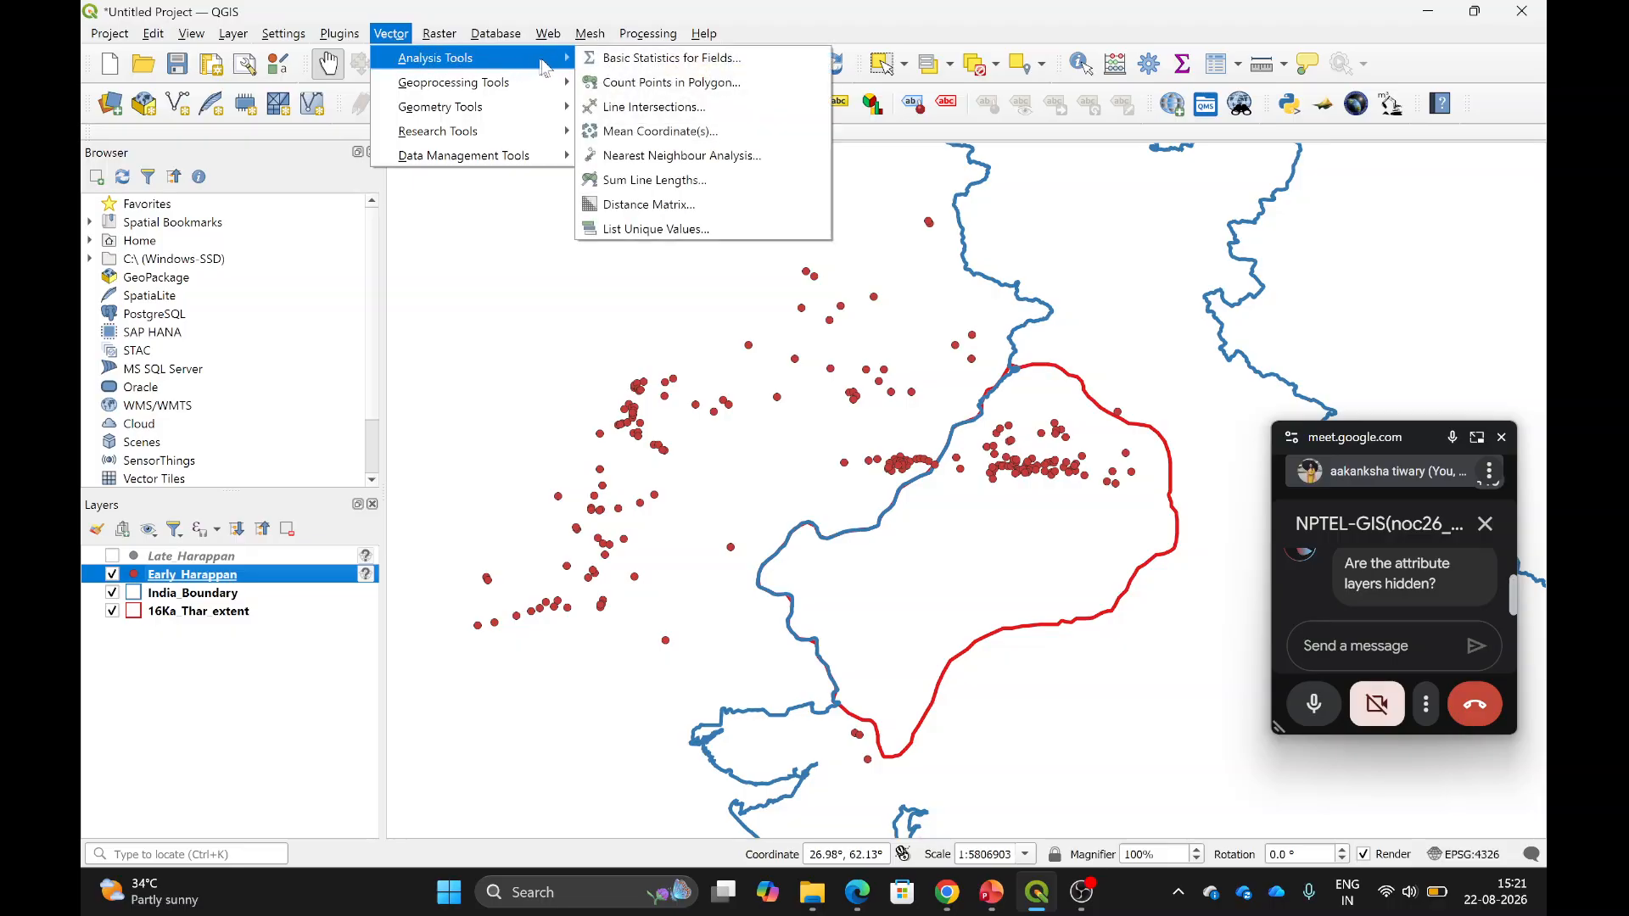
mouse_move(554, 91)
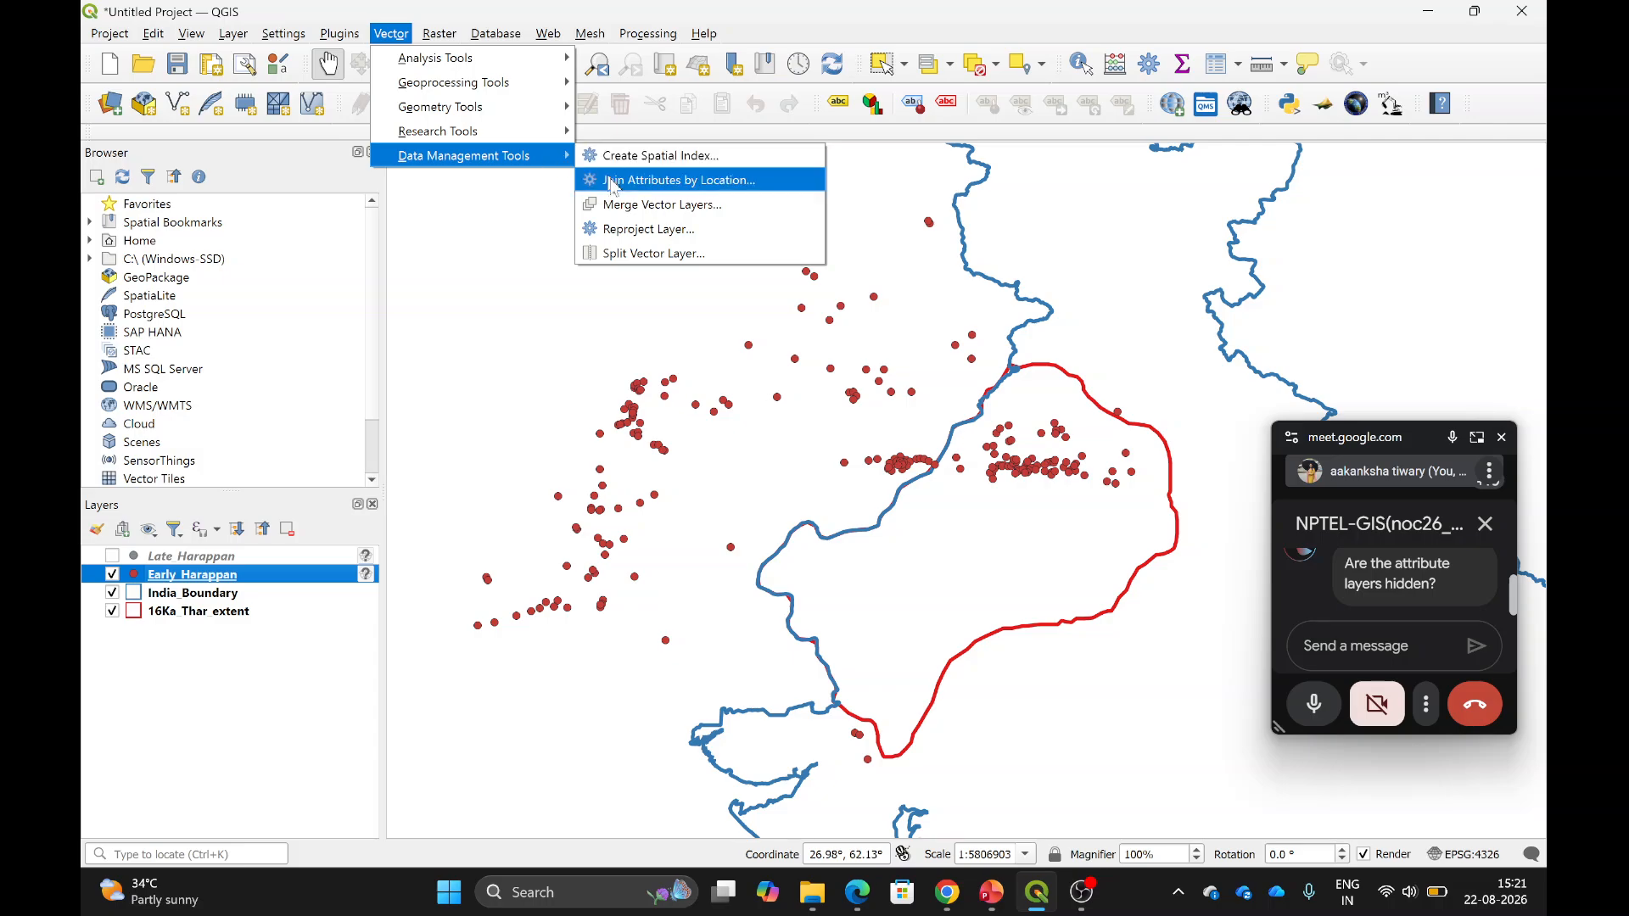
click(623, 229)
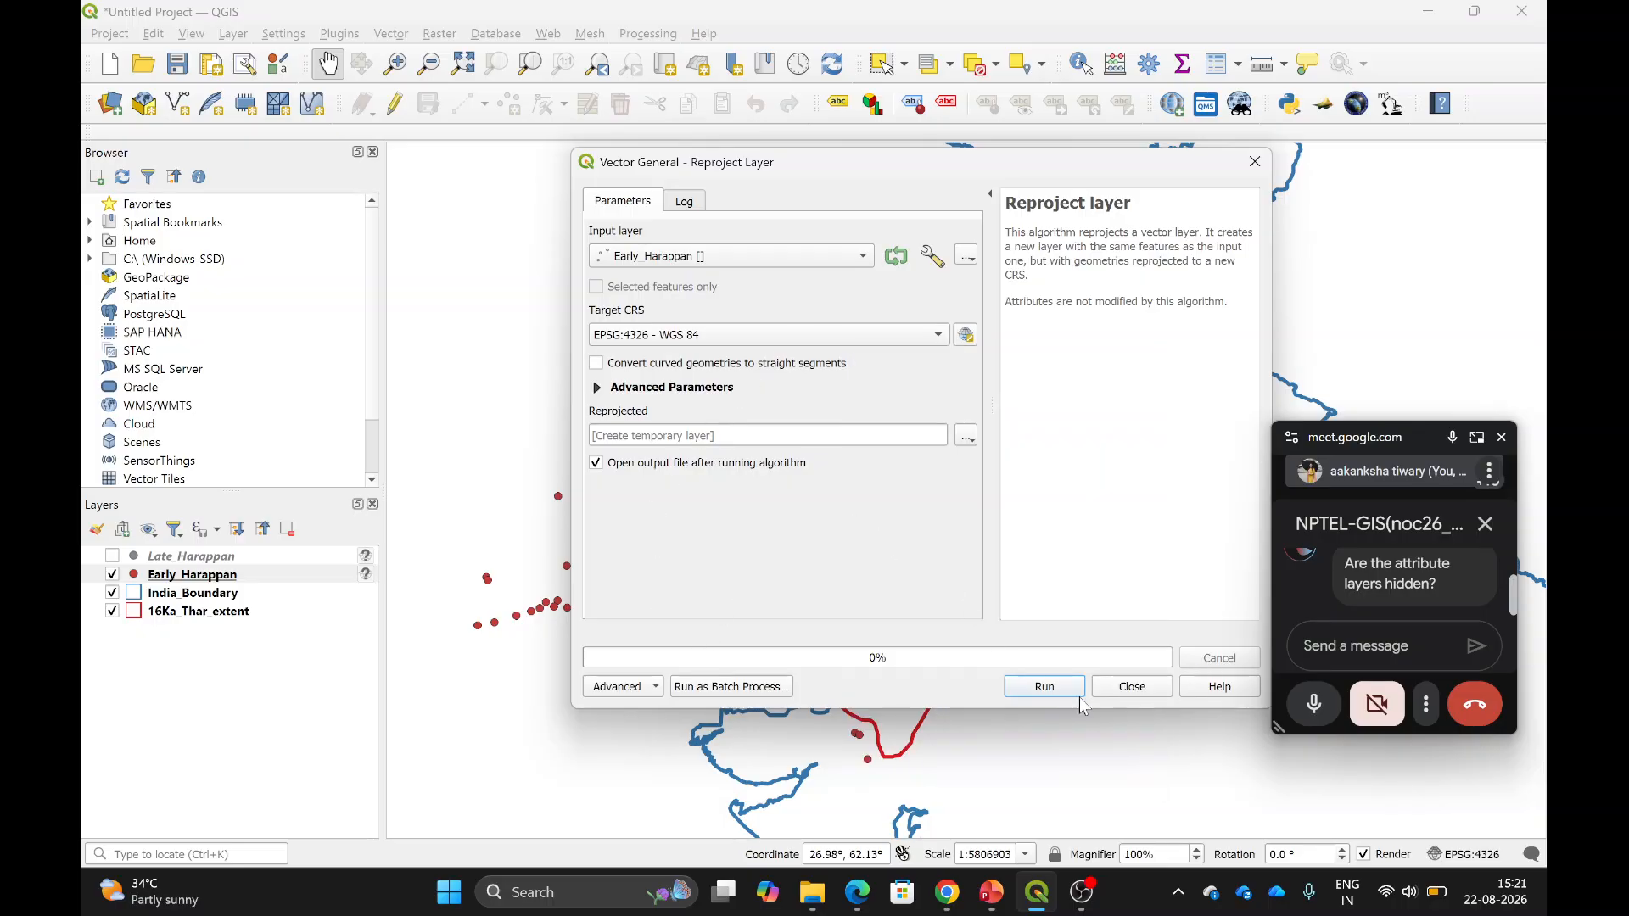
click(1049, 691)
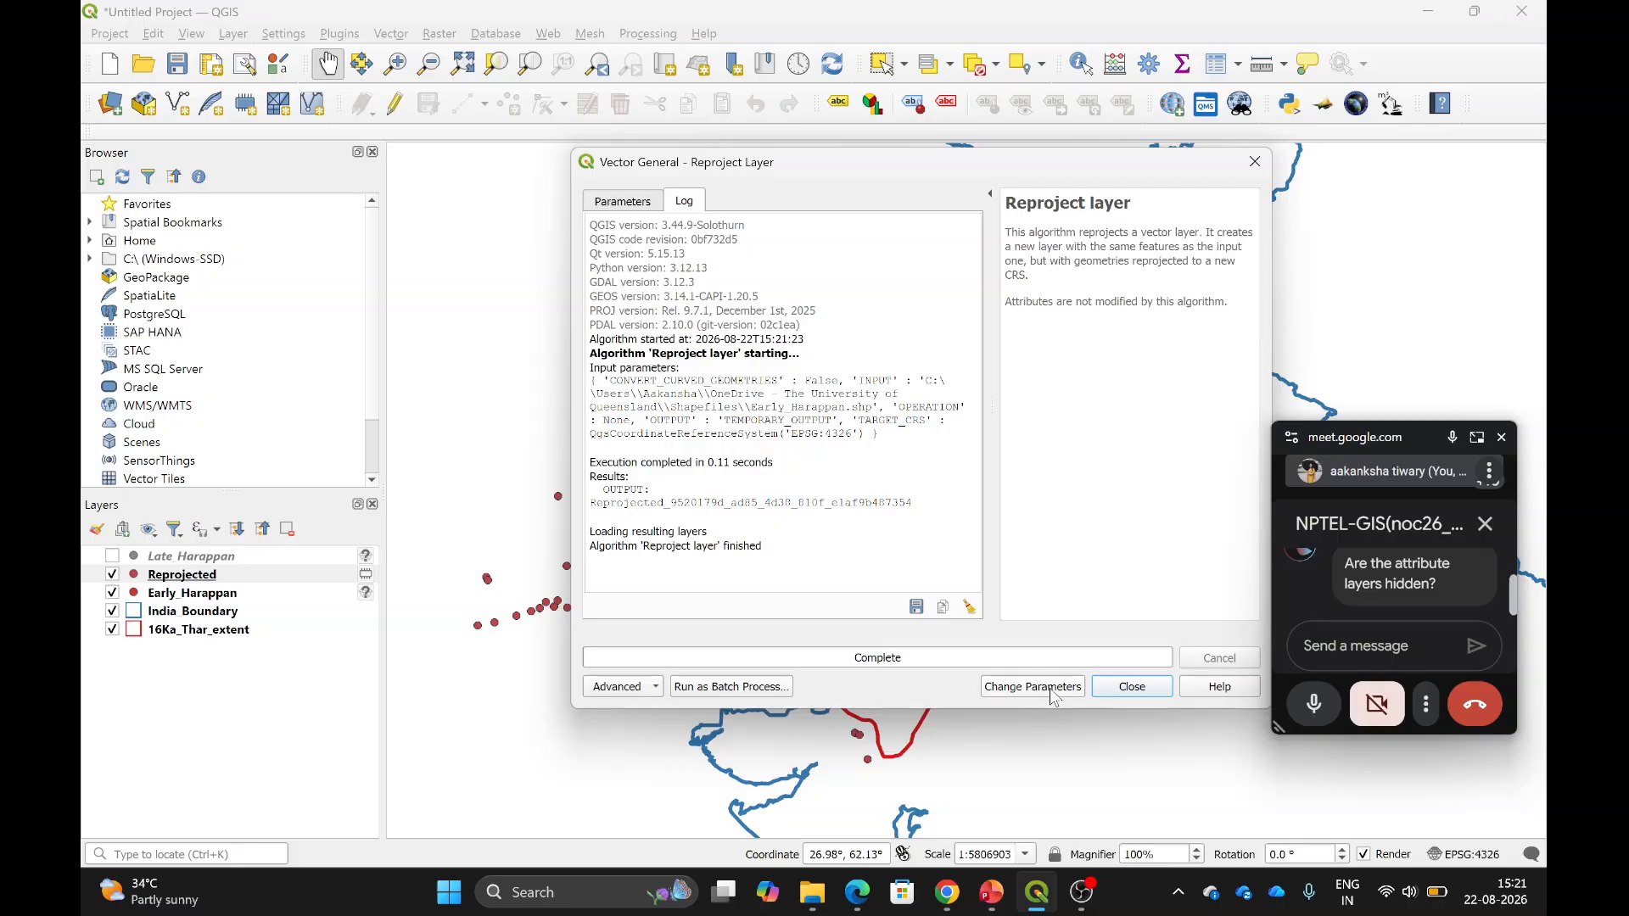
click(1132, 686)
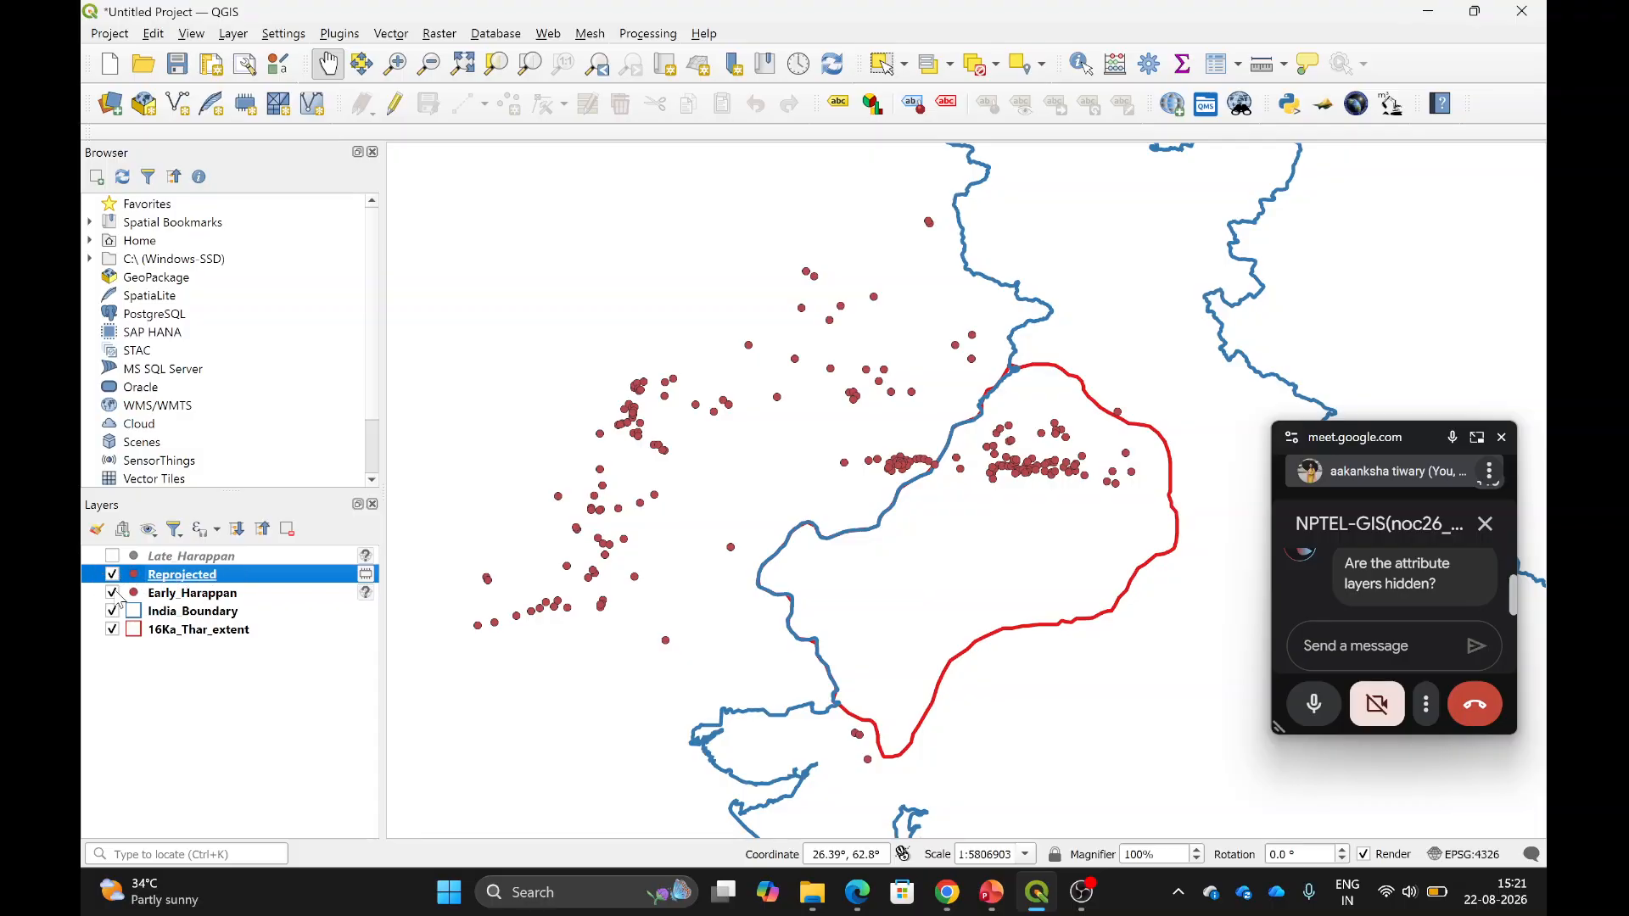
Hide and show the Early_Harappan layer to compare it with the reprojected points, and check the new layer's status.
click(112, 593)
click(113, 594)
mouse_move(367, 579)
mouse_move(204, 590)
Remove the temporary Reprojected layer from the project.
right_click(150, 582)
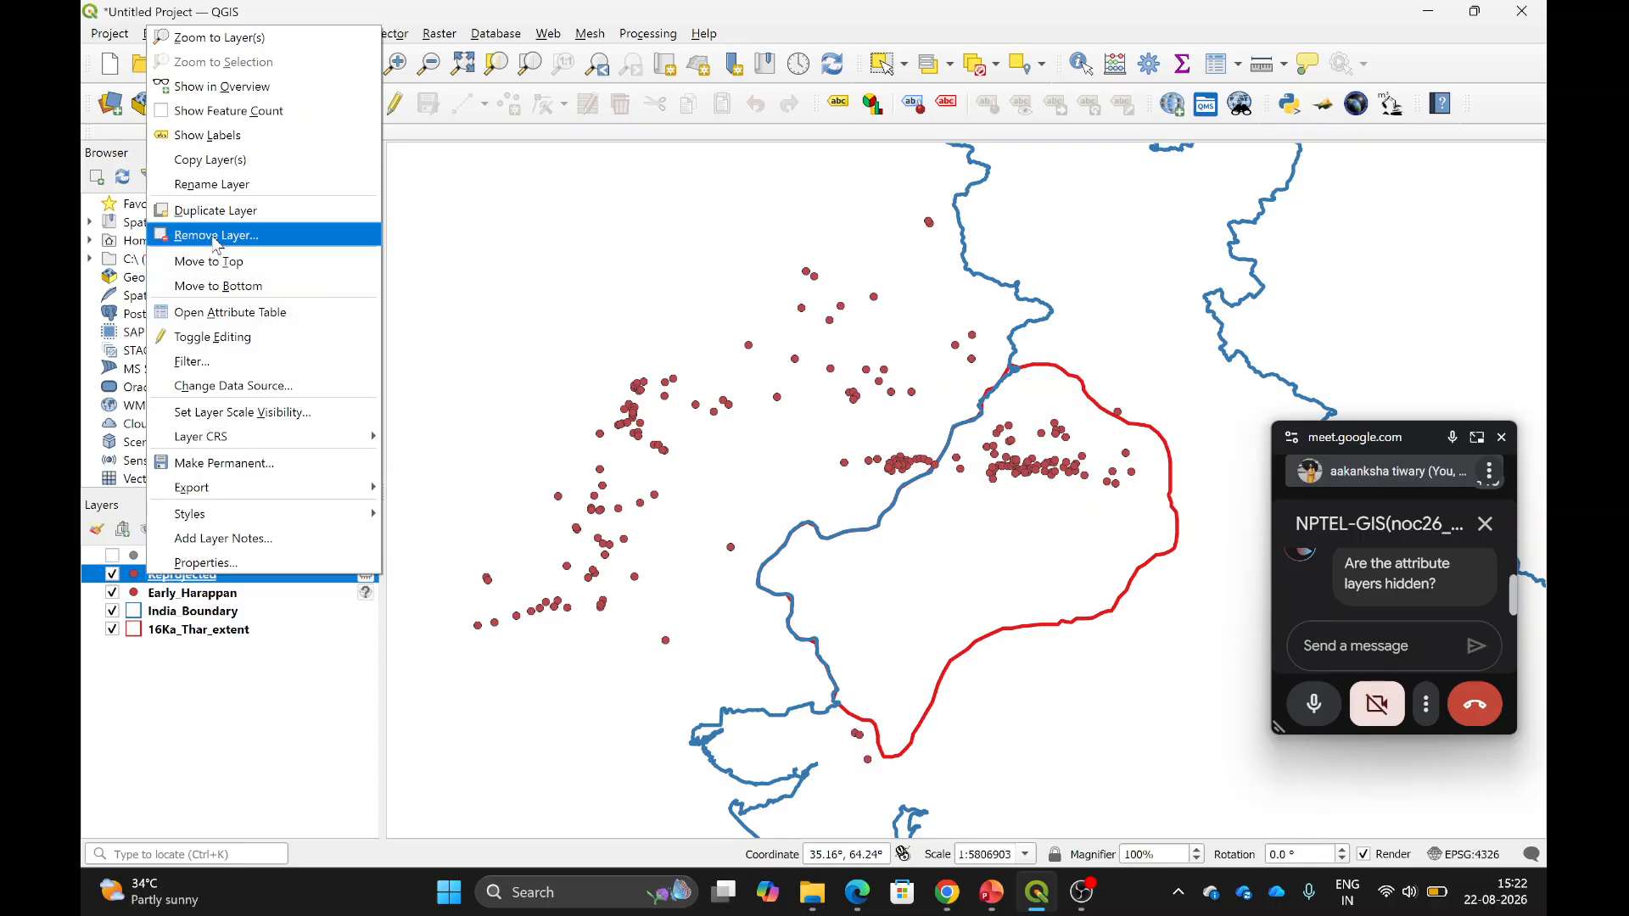
click(216, 246)
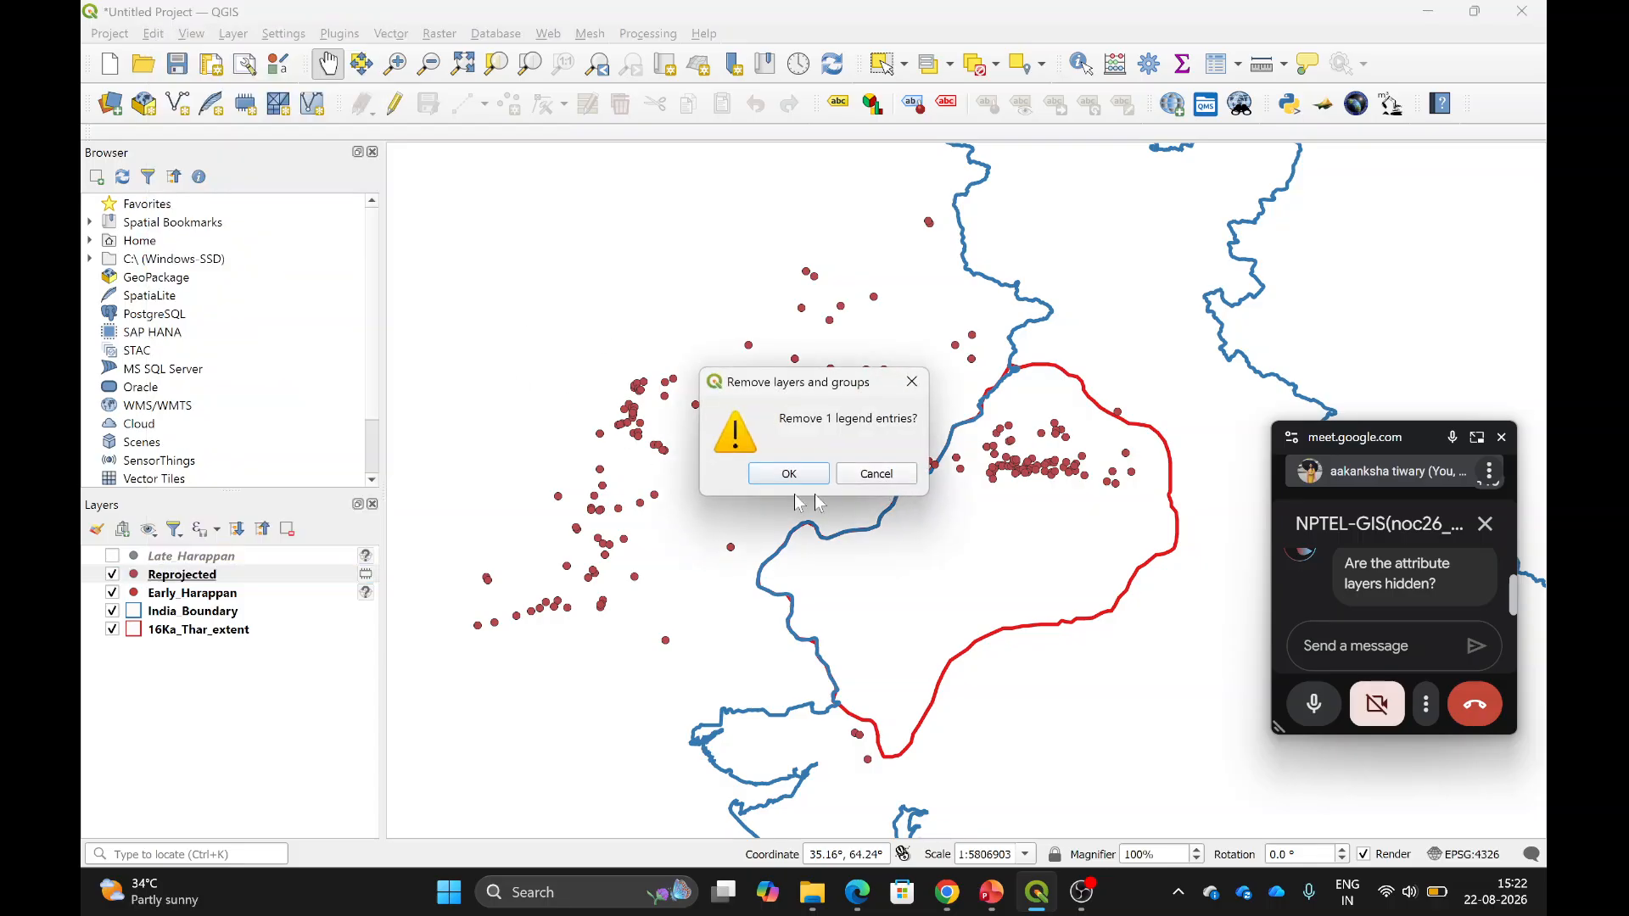
click(782, 472)
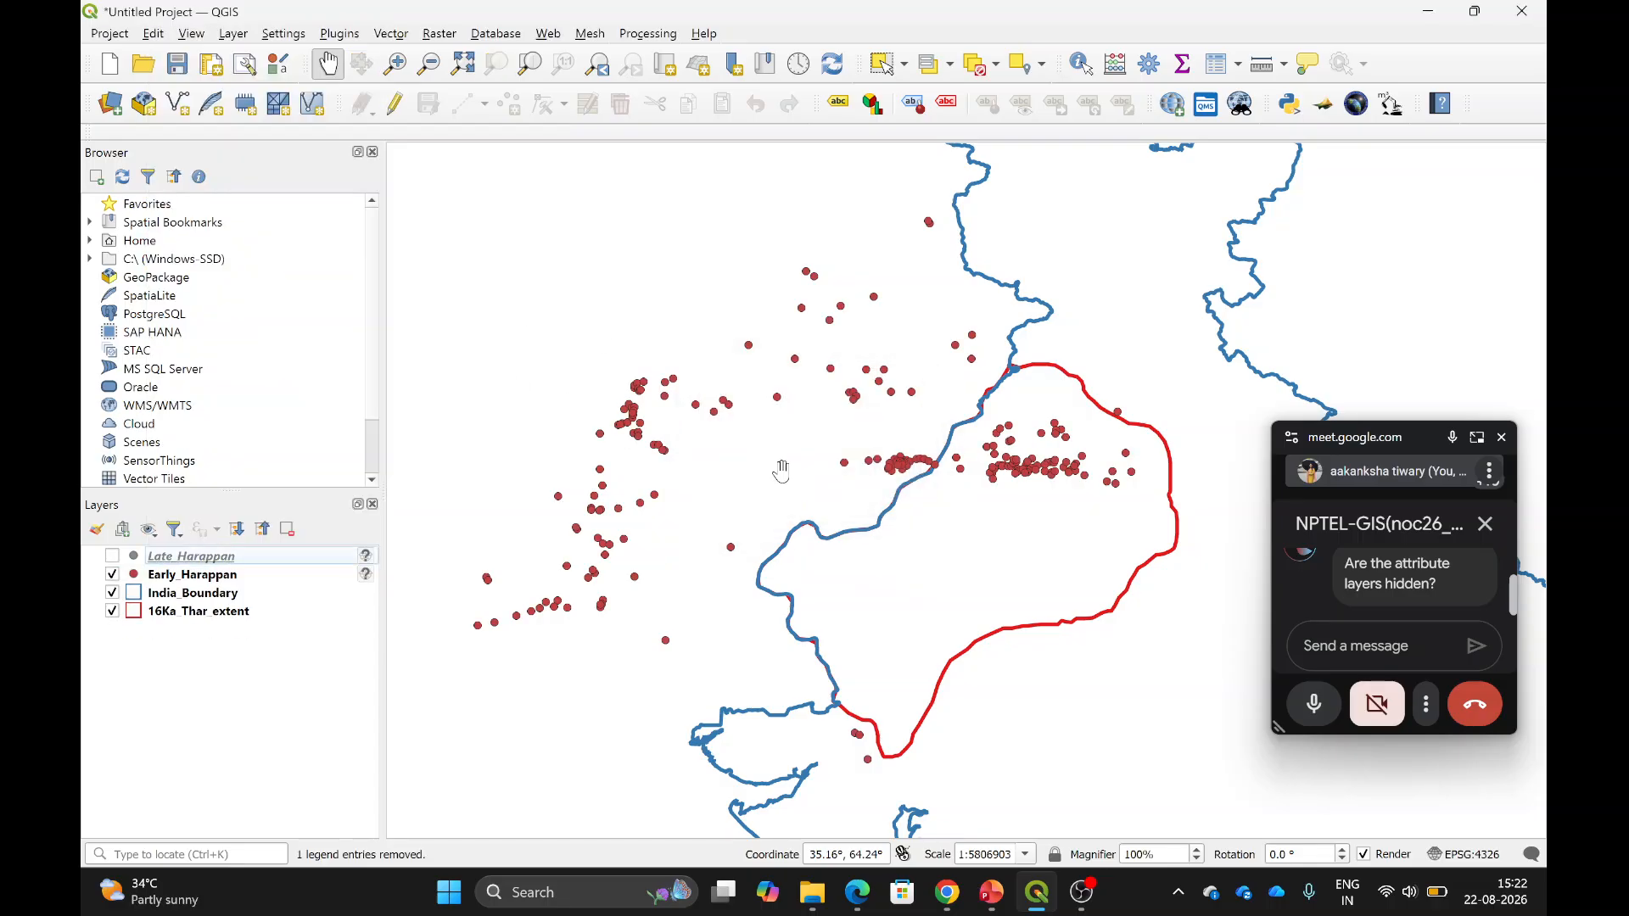
Select the Early_Harappan points that intersect 16Ka_Thar_extent with Select by Location, creating a new selection, and close the tool.
click(391, 34)
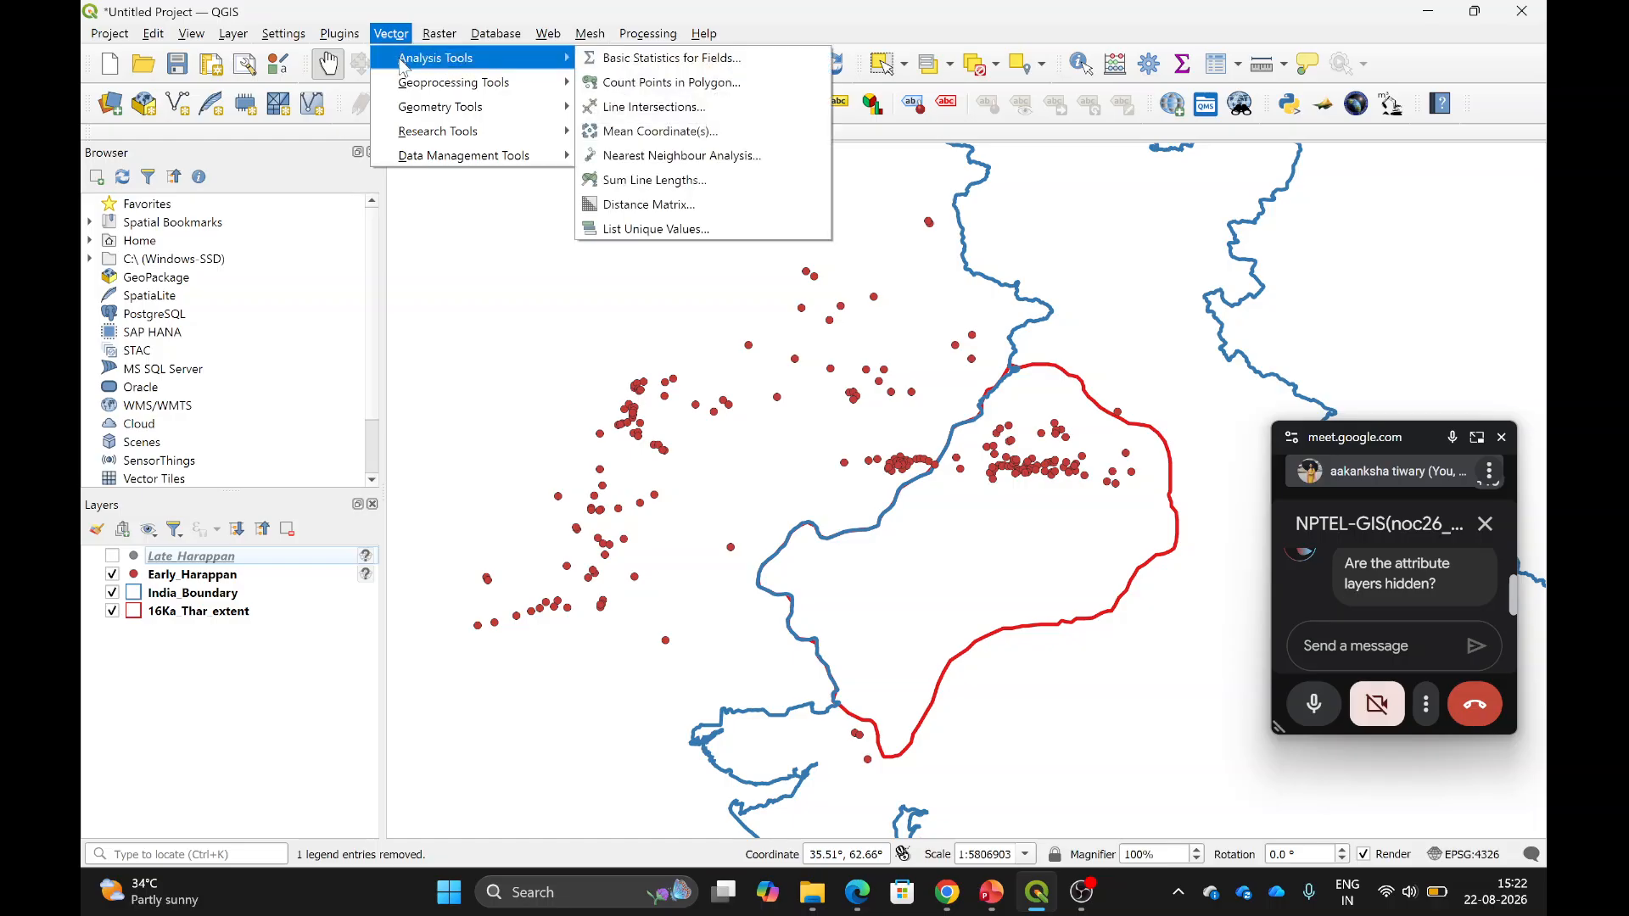
mouse_move(511, 136)
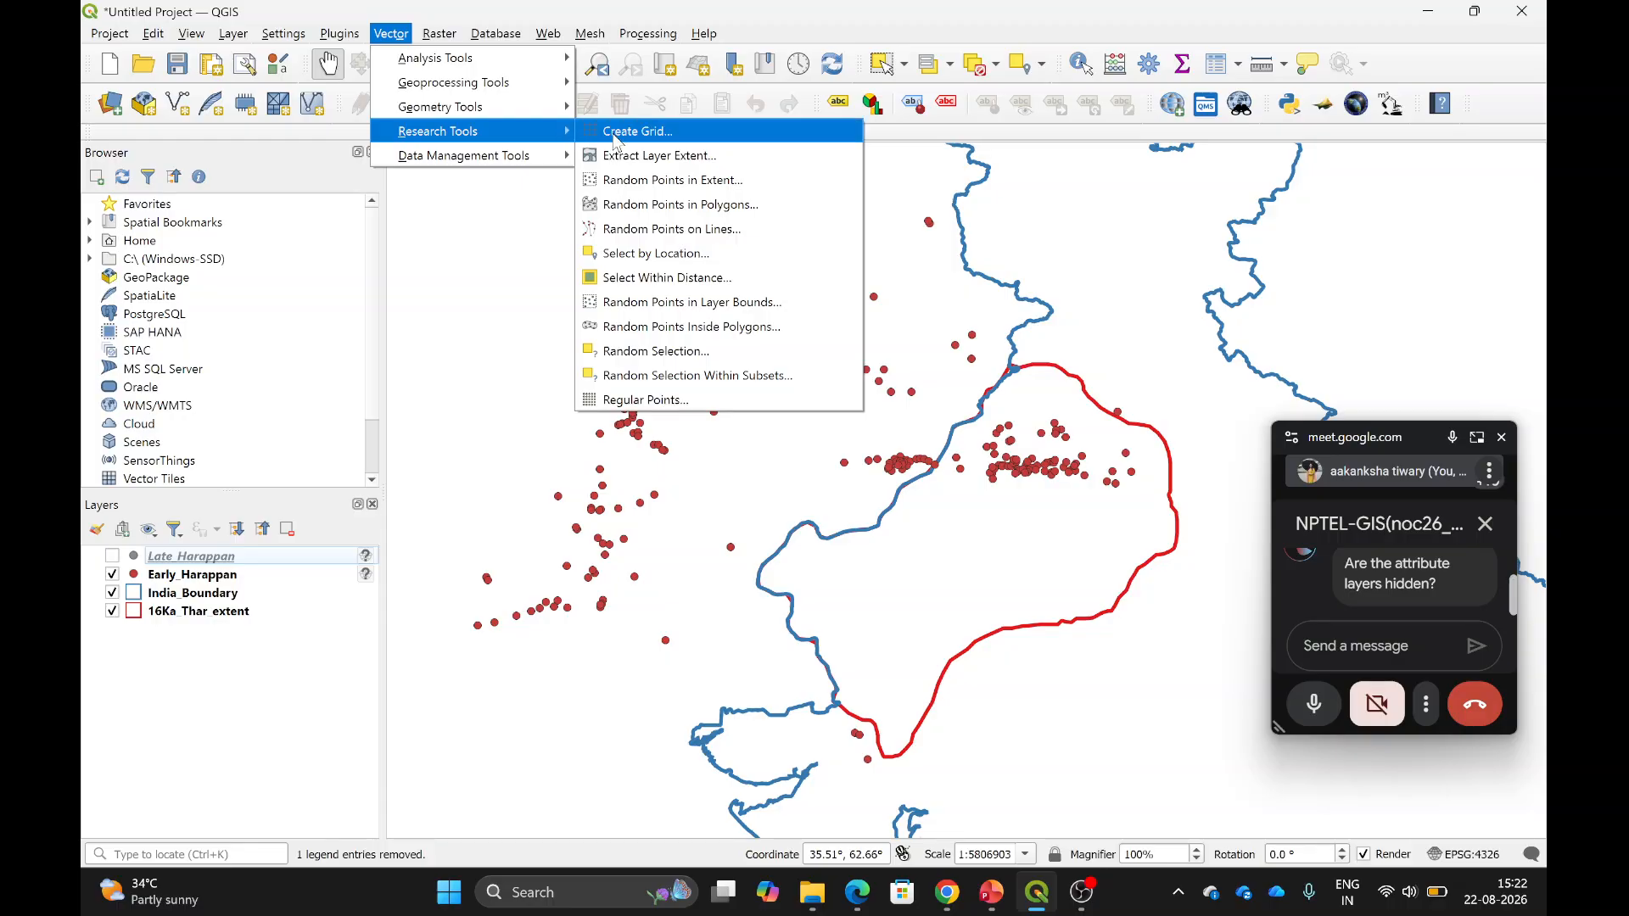
click(663, 257)
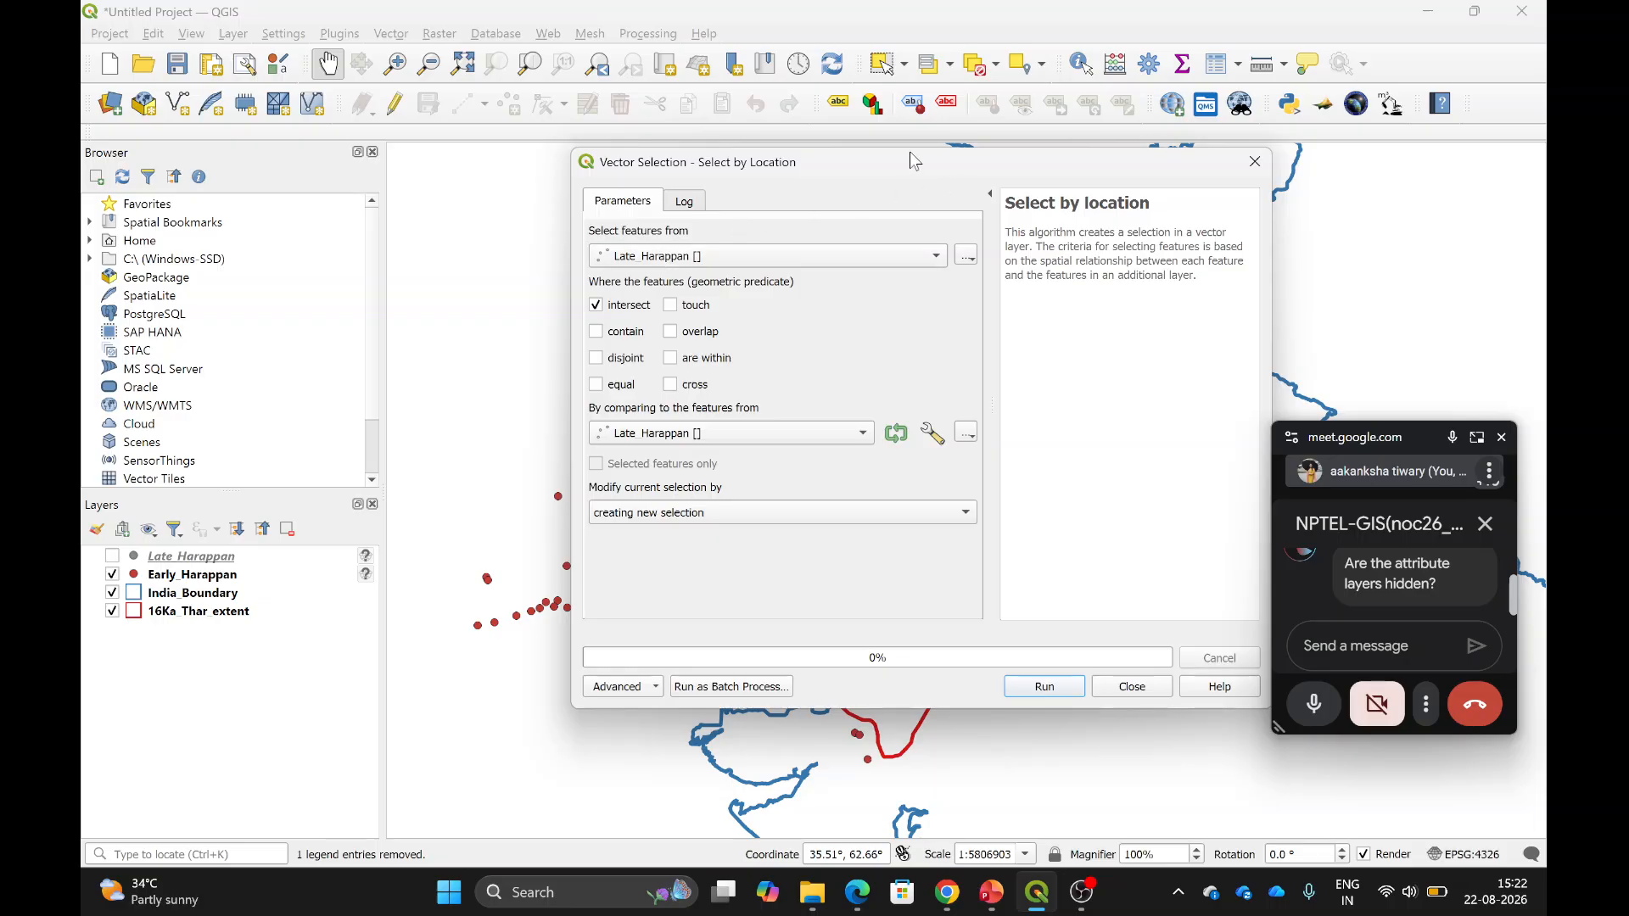
drag(916, 170, 590, 156)
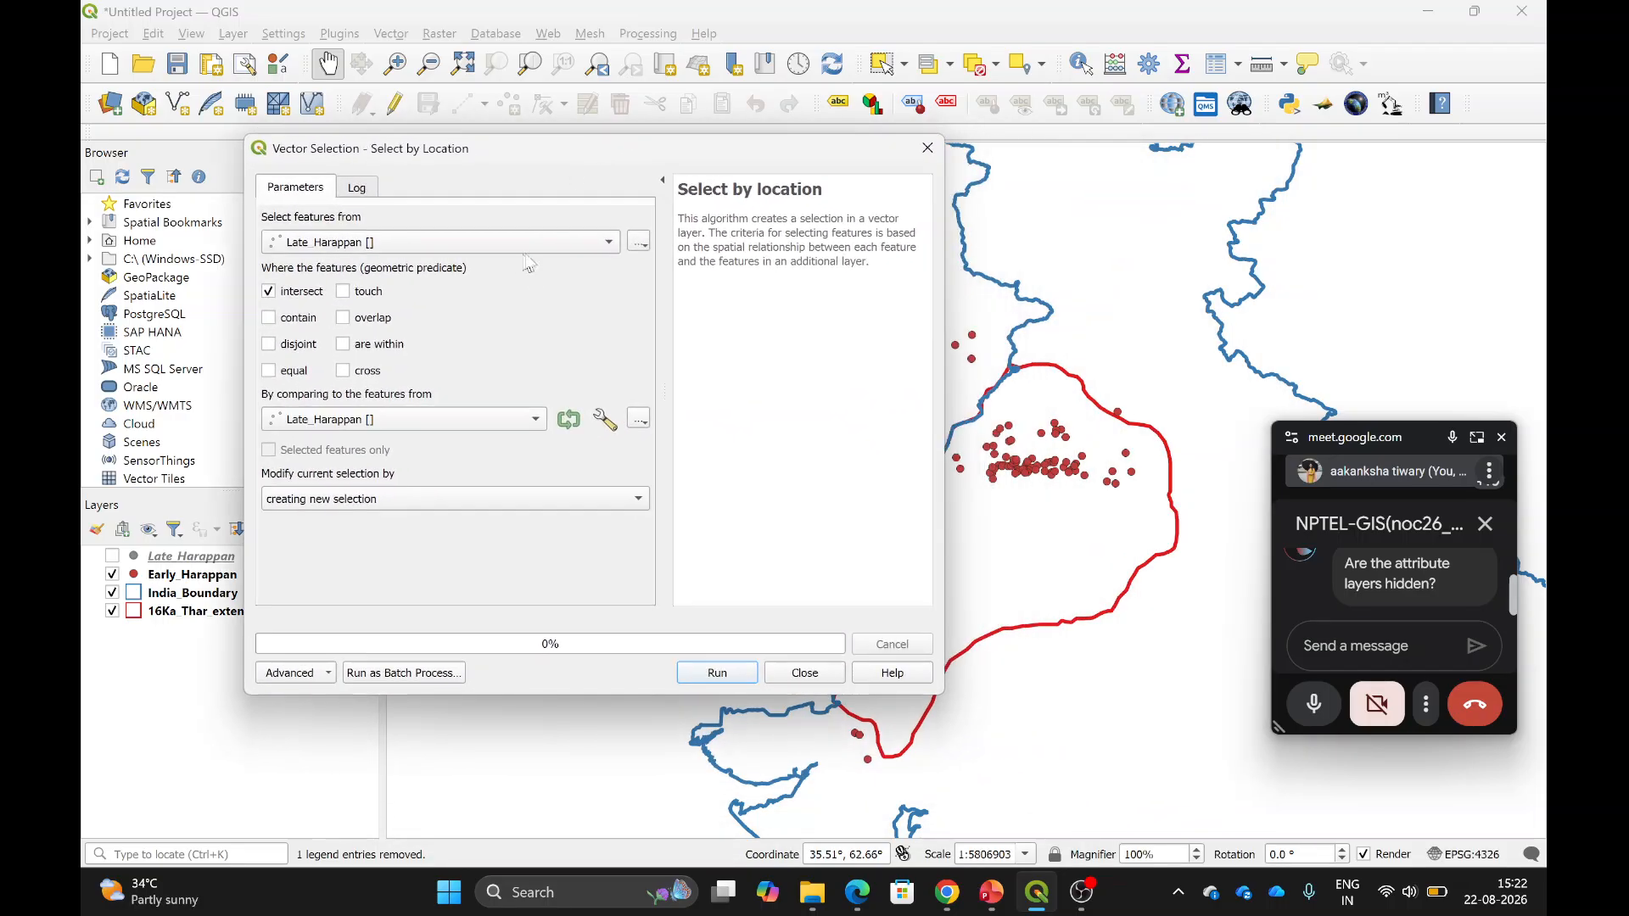
click(555, 243)
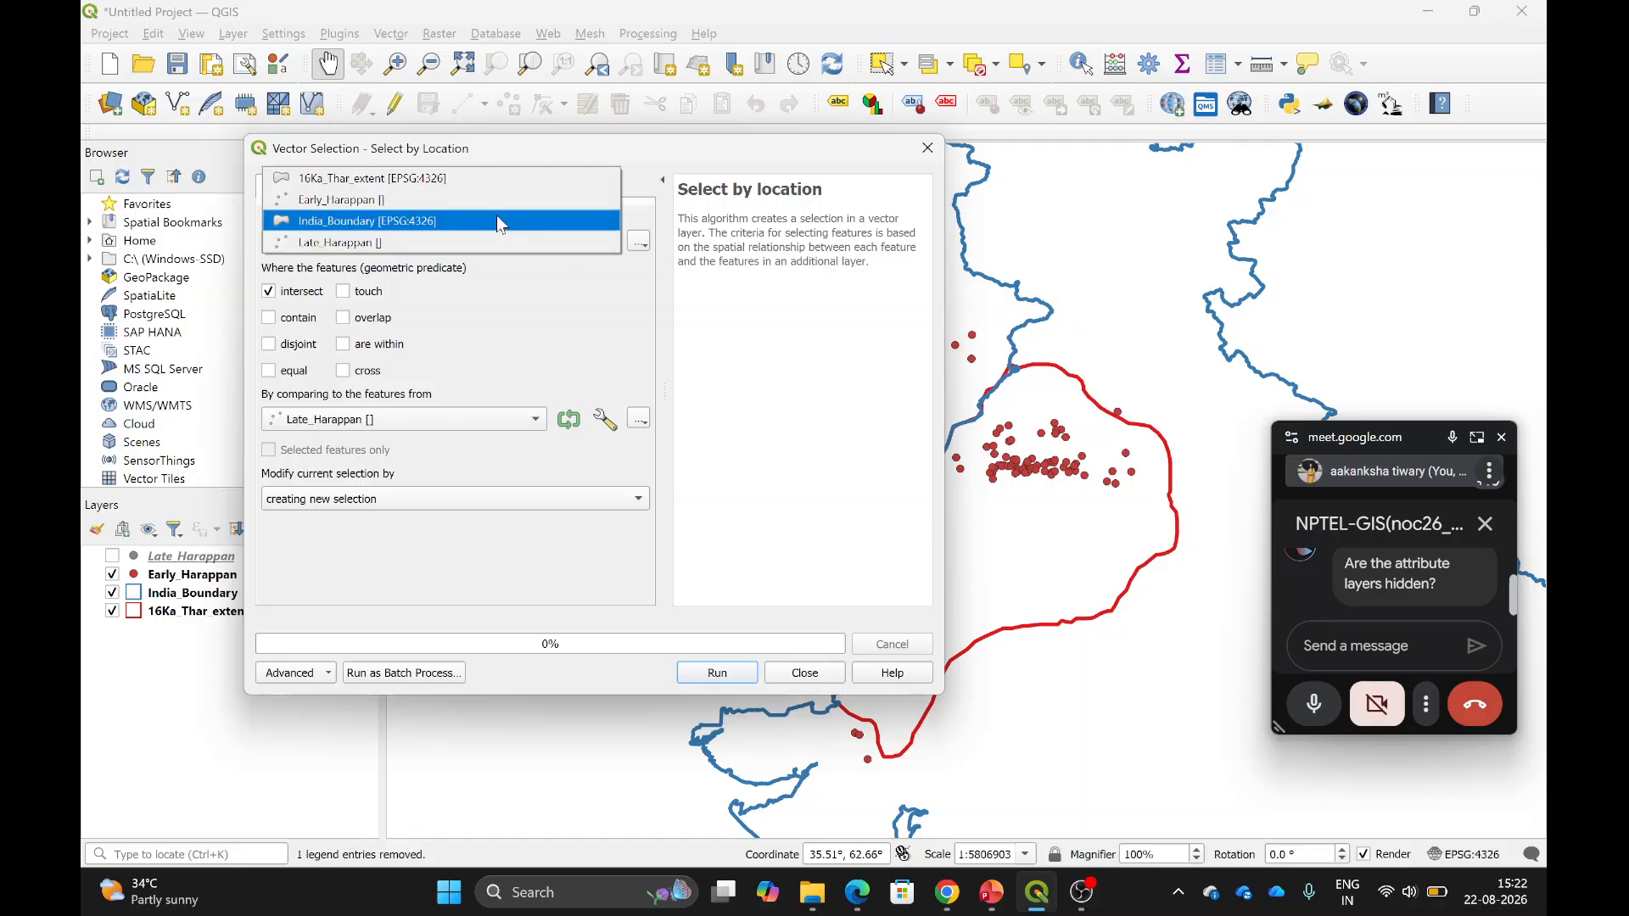
click(467, 204)
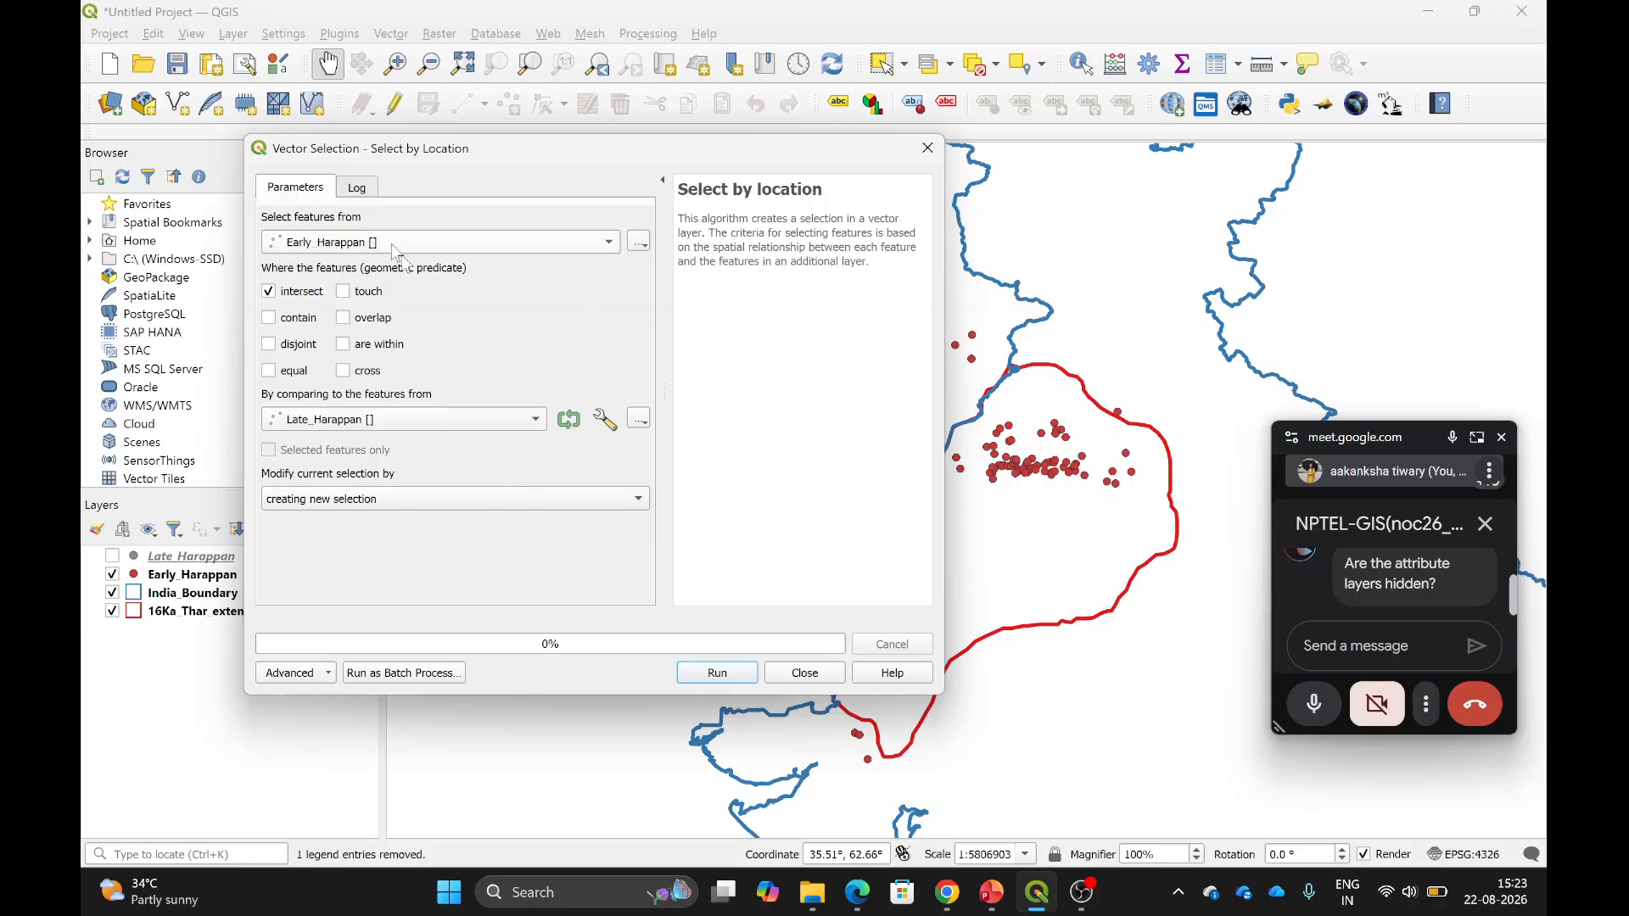
click(452, 424)
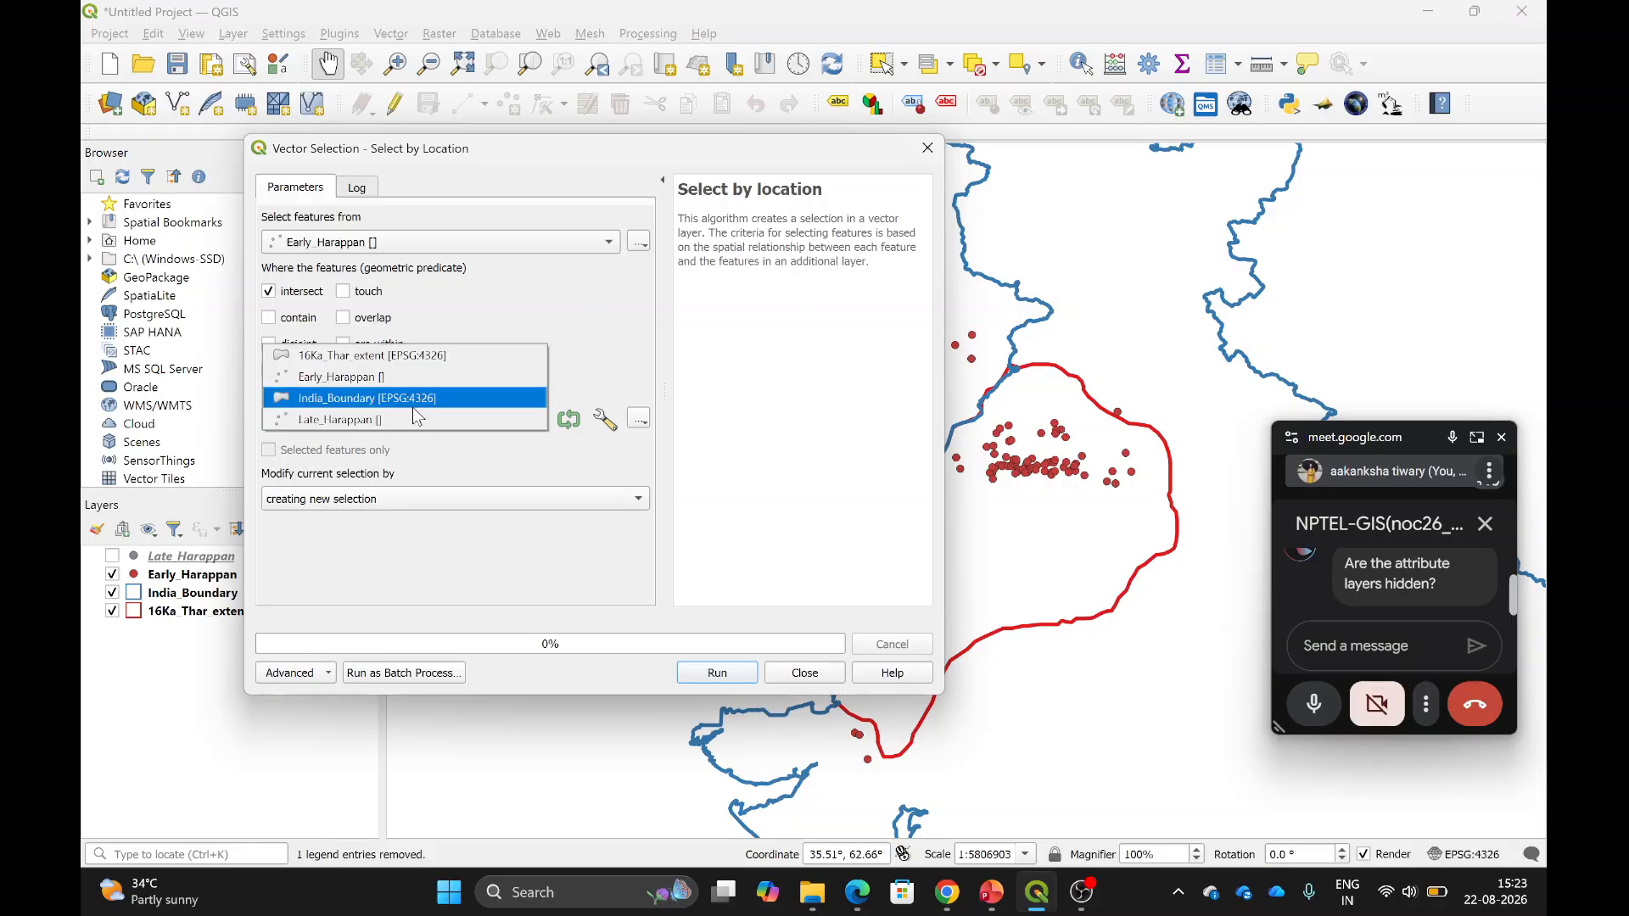
click(416, 356)
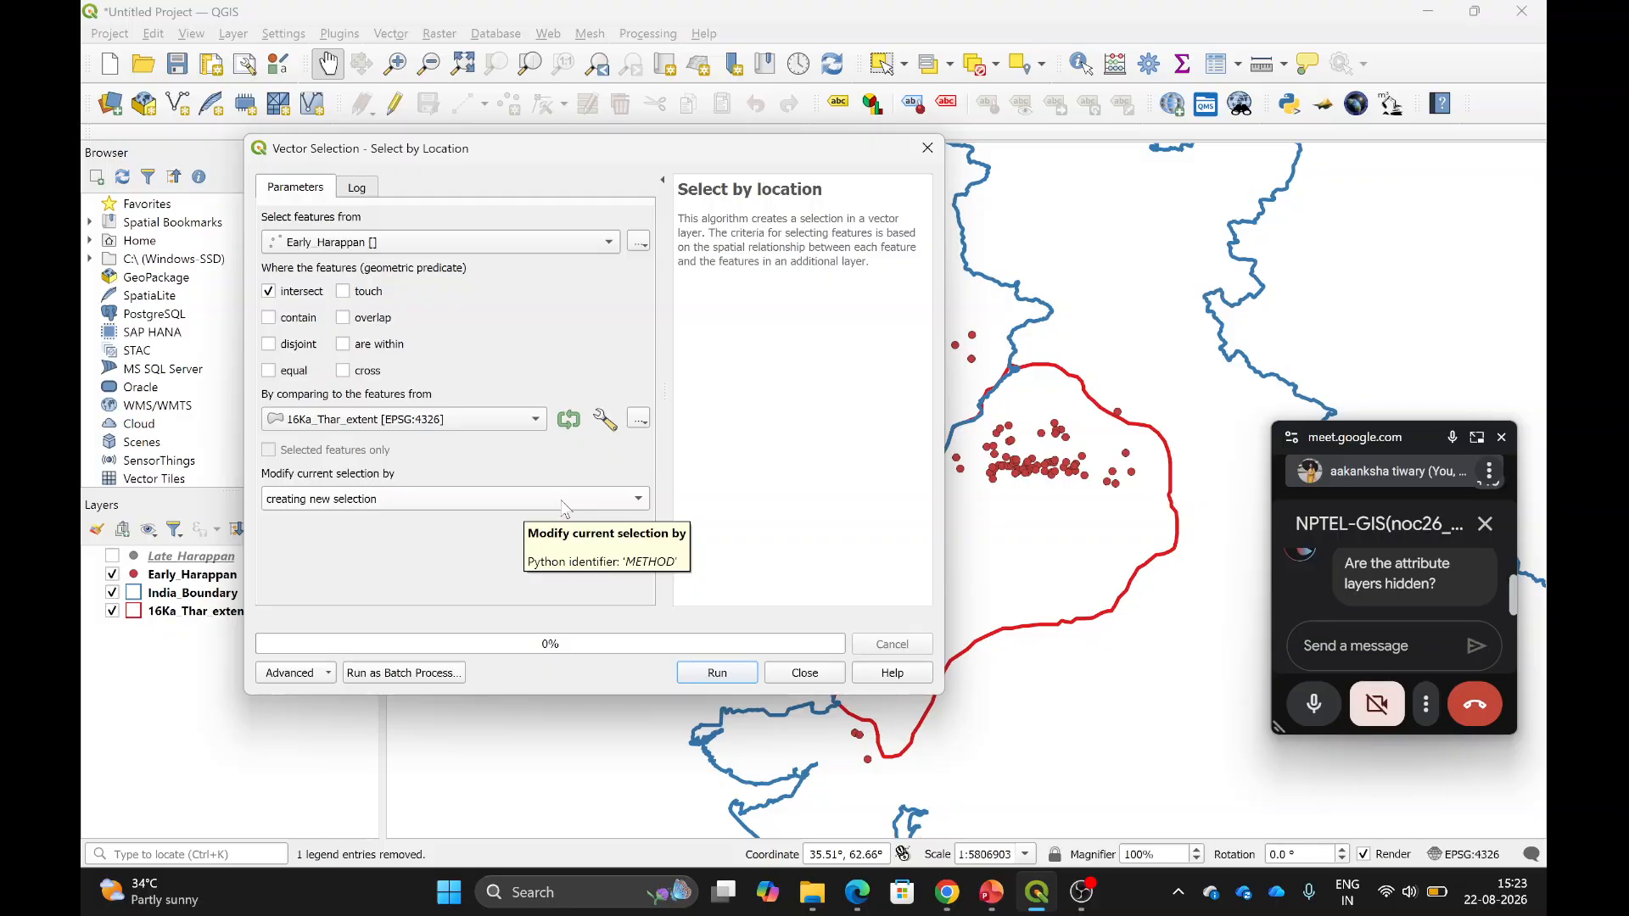
click(717, 673)
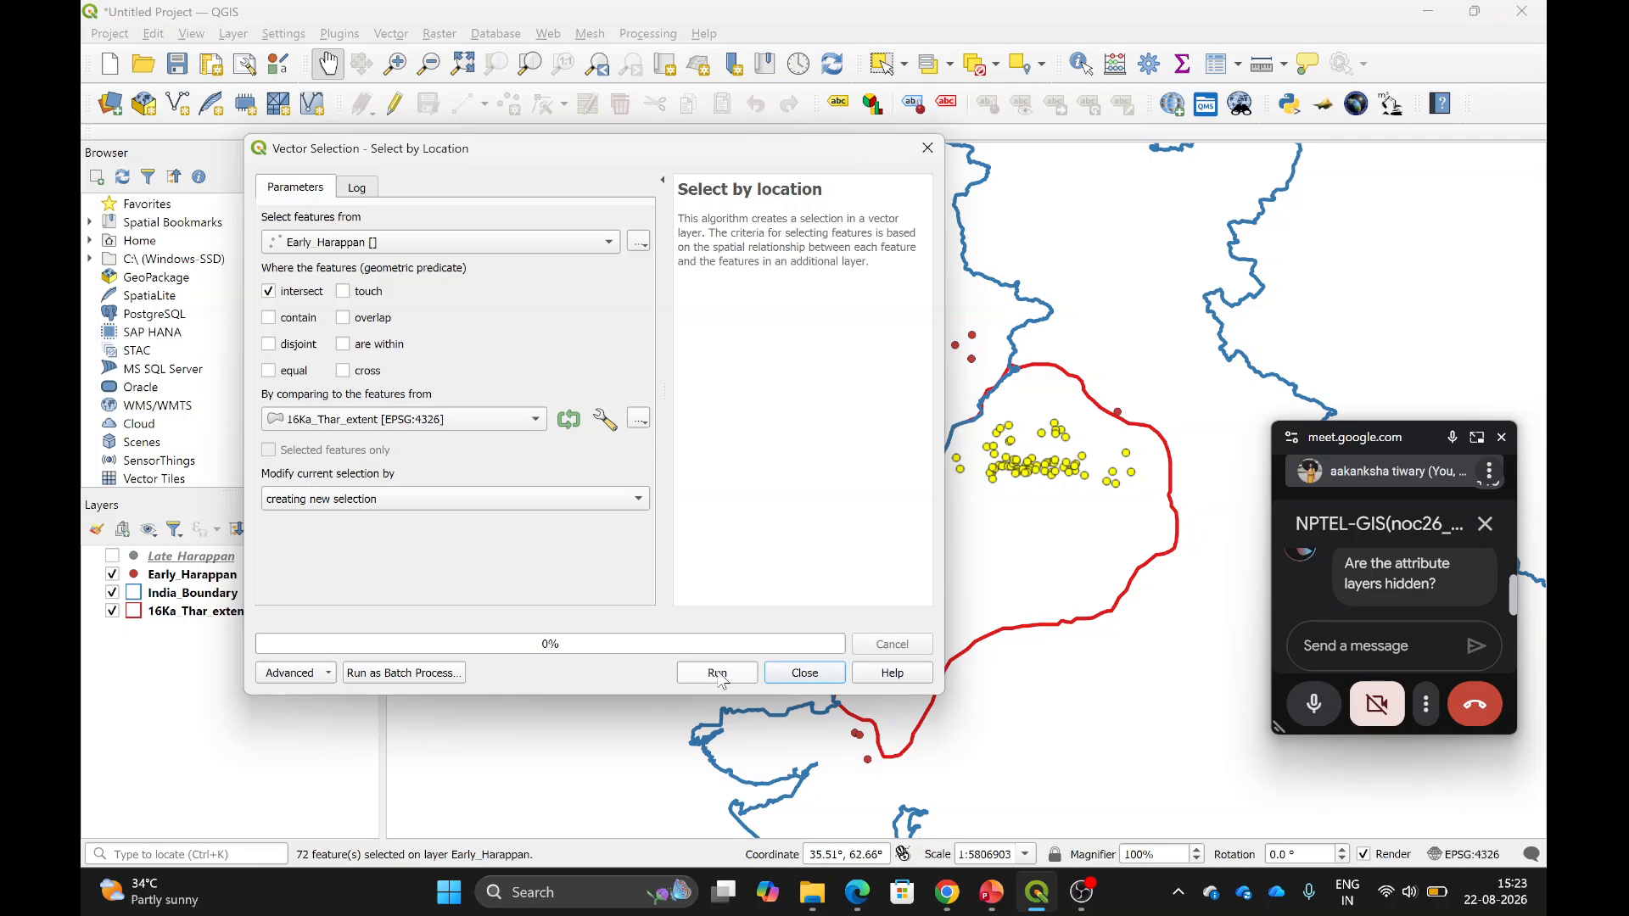
click(798, 675)
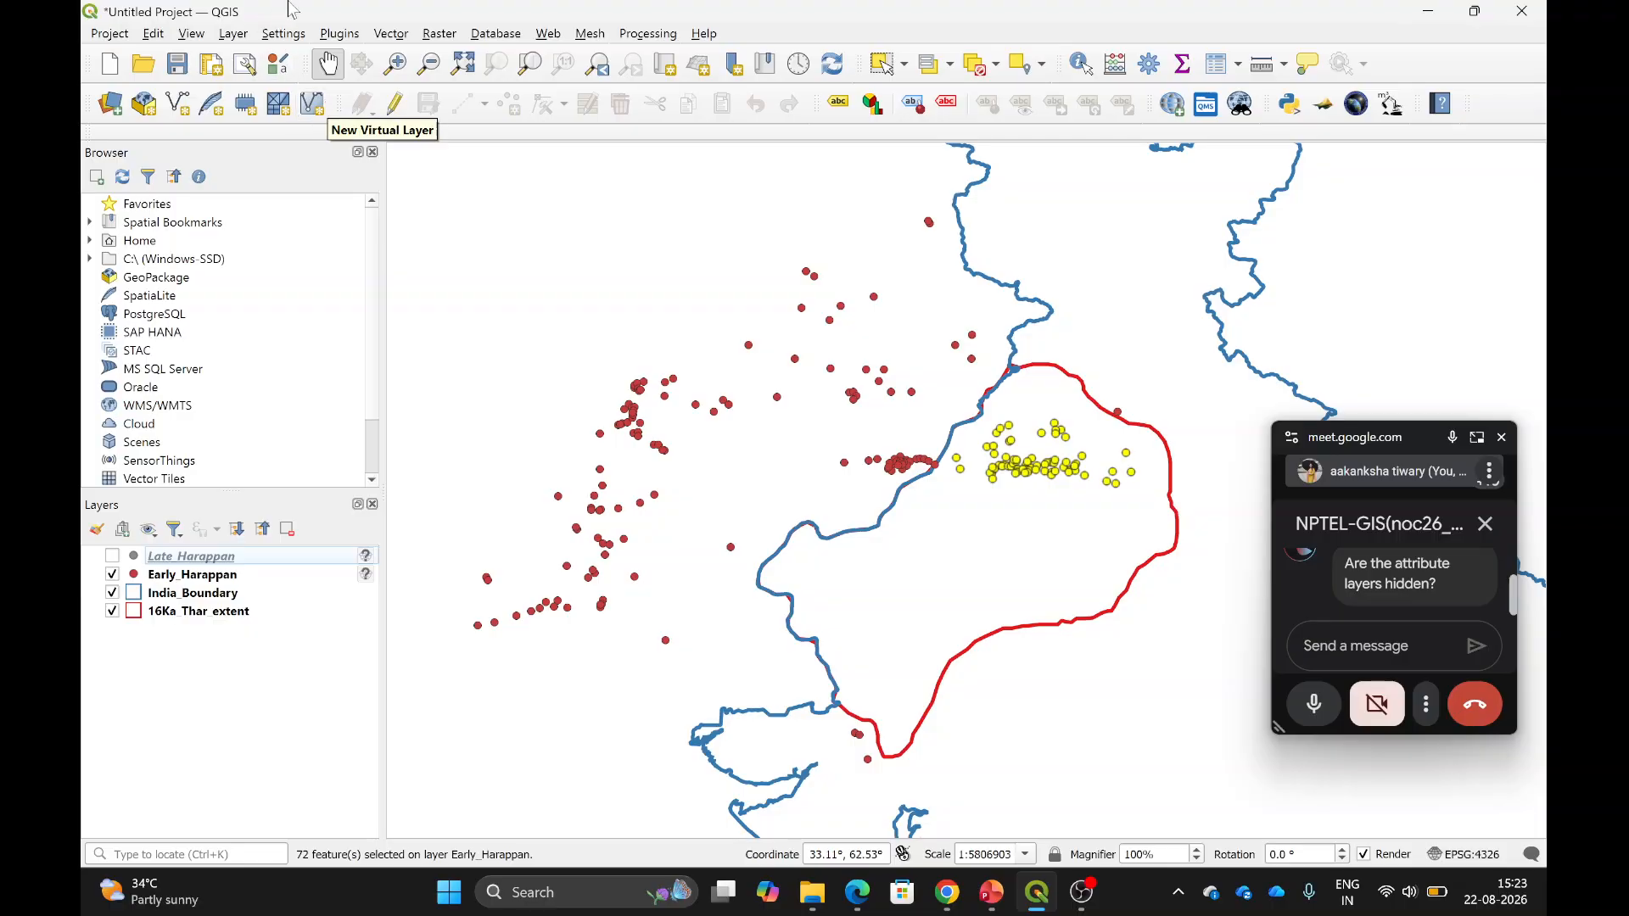
Reopen Select by Location to review its geometric predicates and selection-modification options, and close it without running.
click(392, 34)
mouse_move(466, 131)
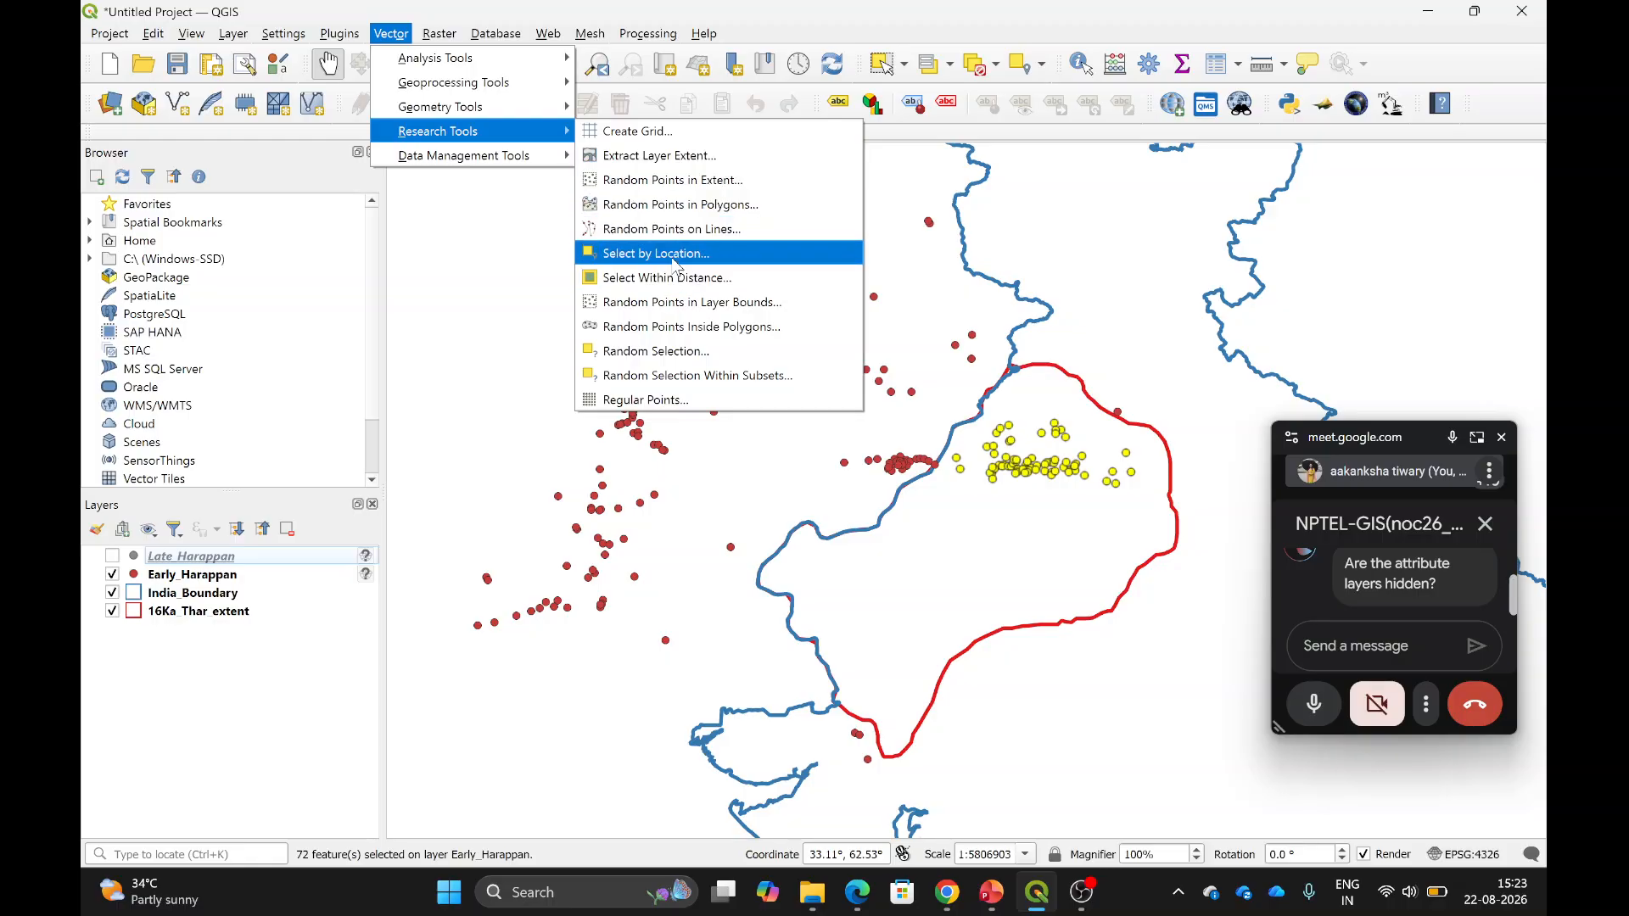
click(674, 255)
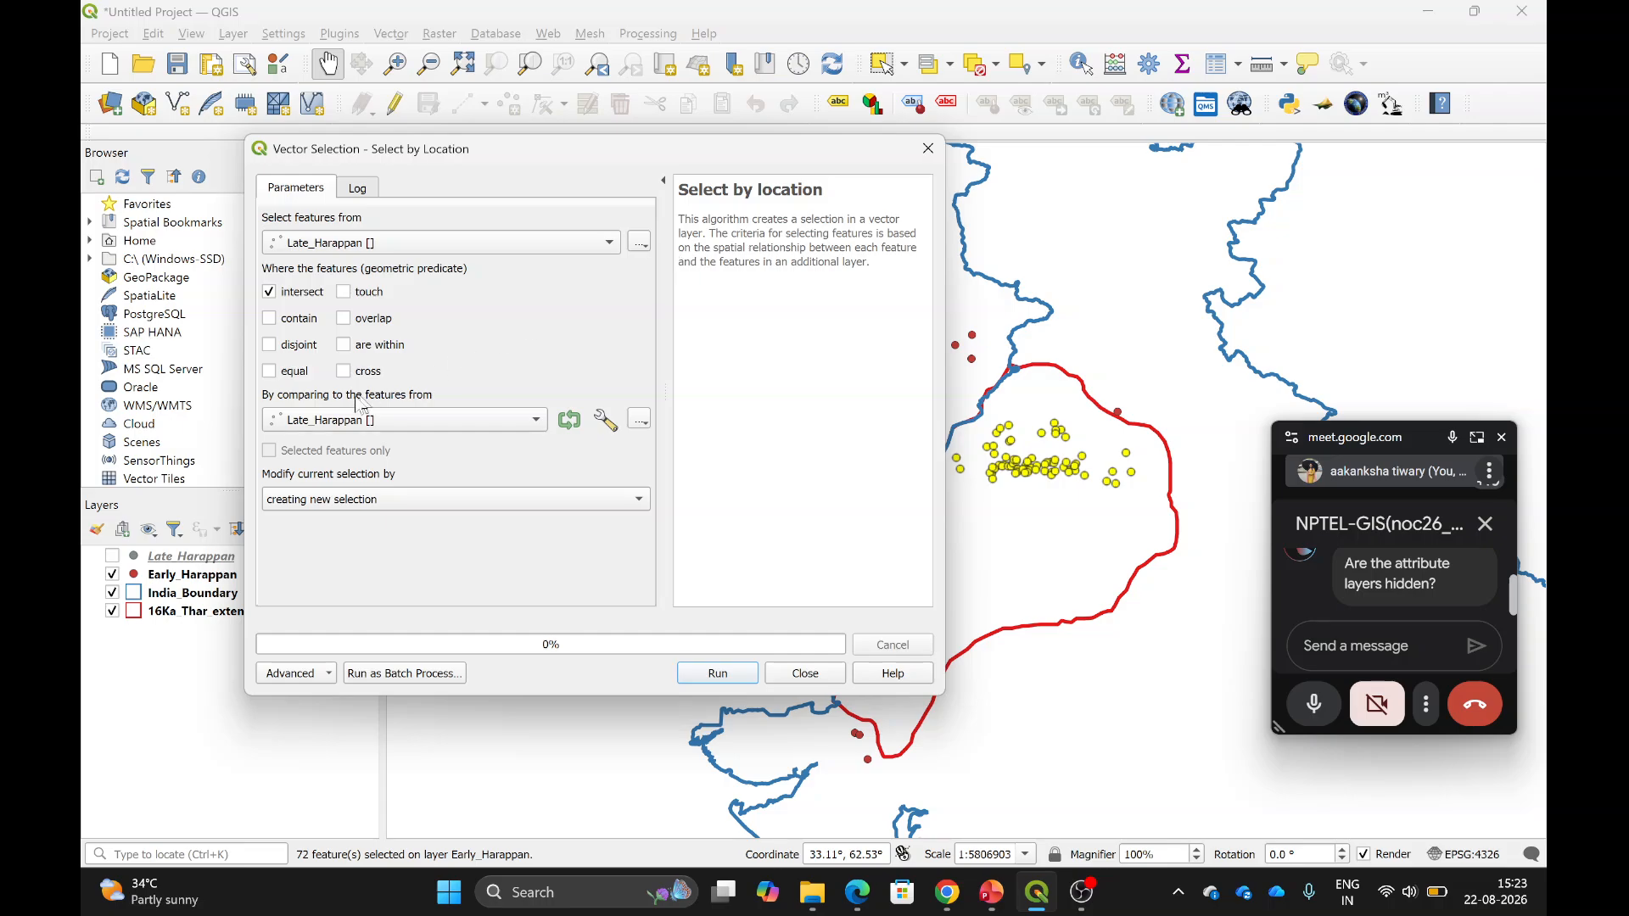
click(357, 504)
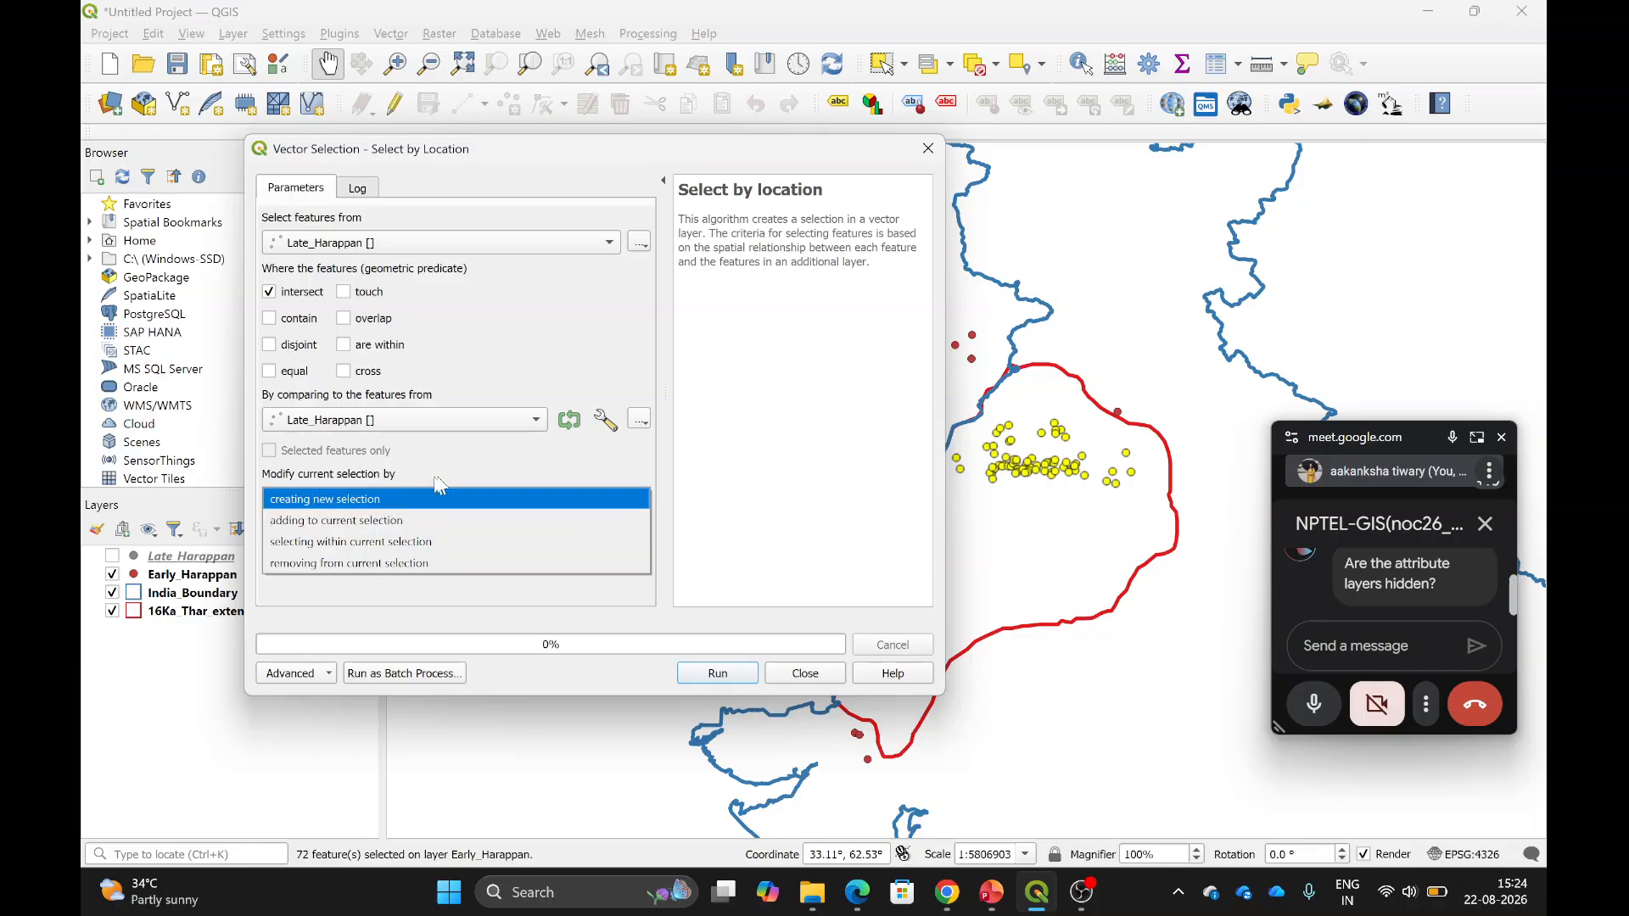
click(478, 472)
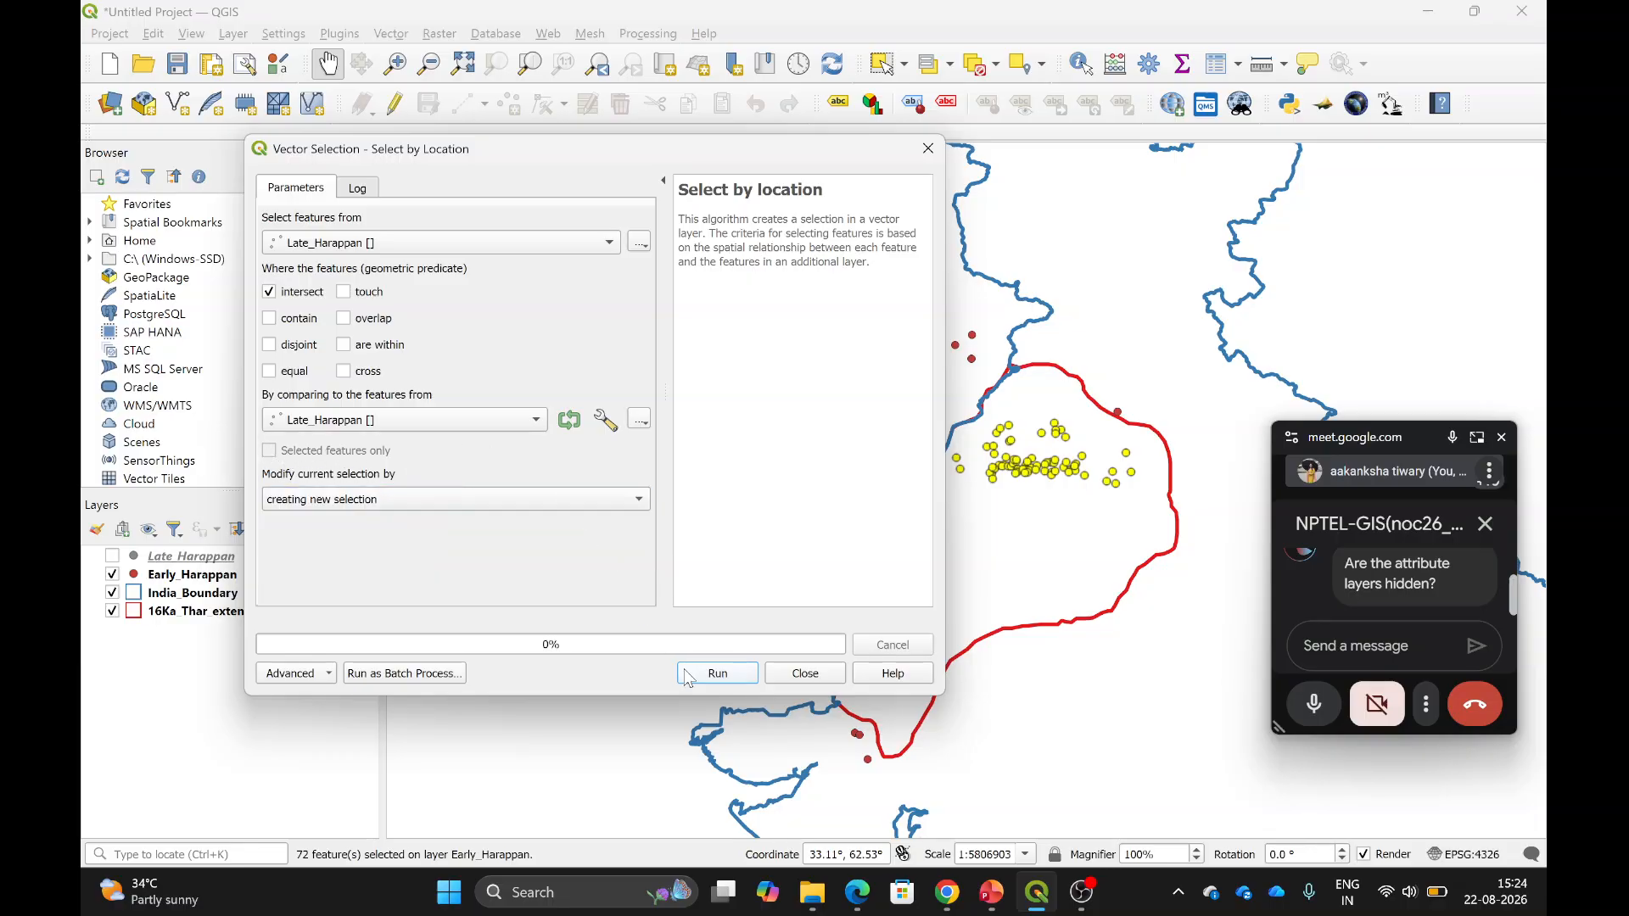
click(804, 676)
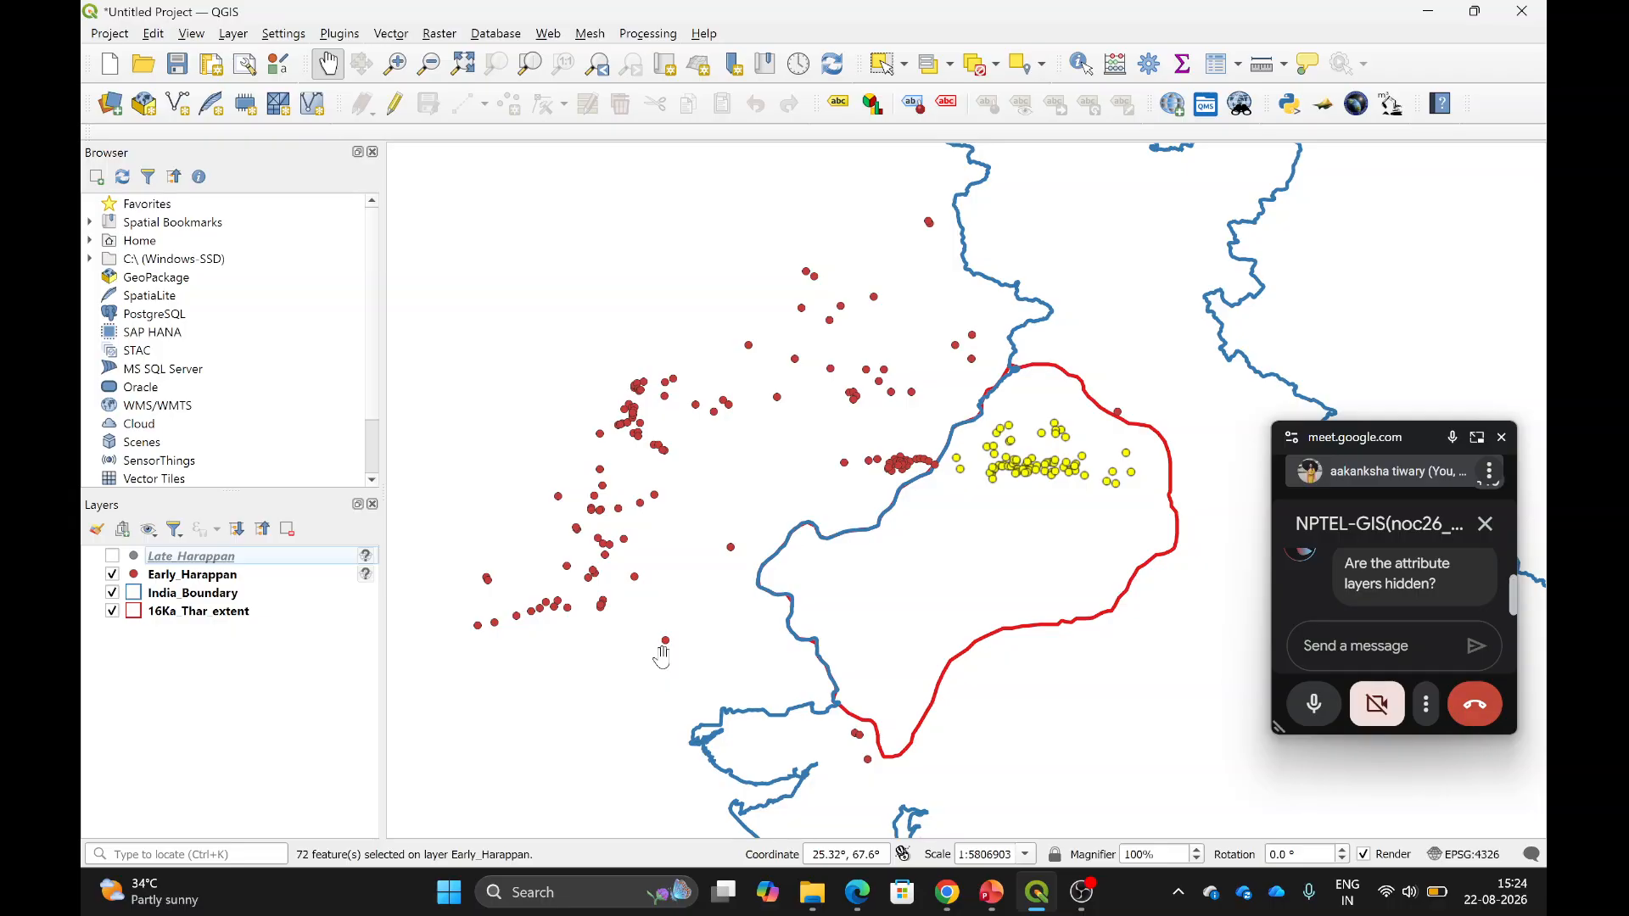
Switch to the NPTEL_GIS_session_05 presentation in PowerPoint and review the slides on spatial query relationships and Spatial Query in ArcGIS.
click(991, 892)
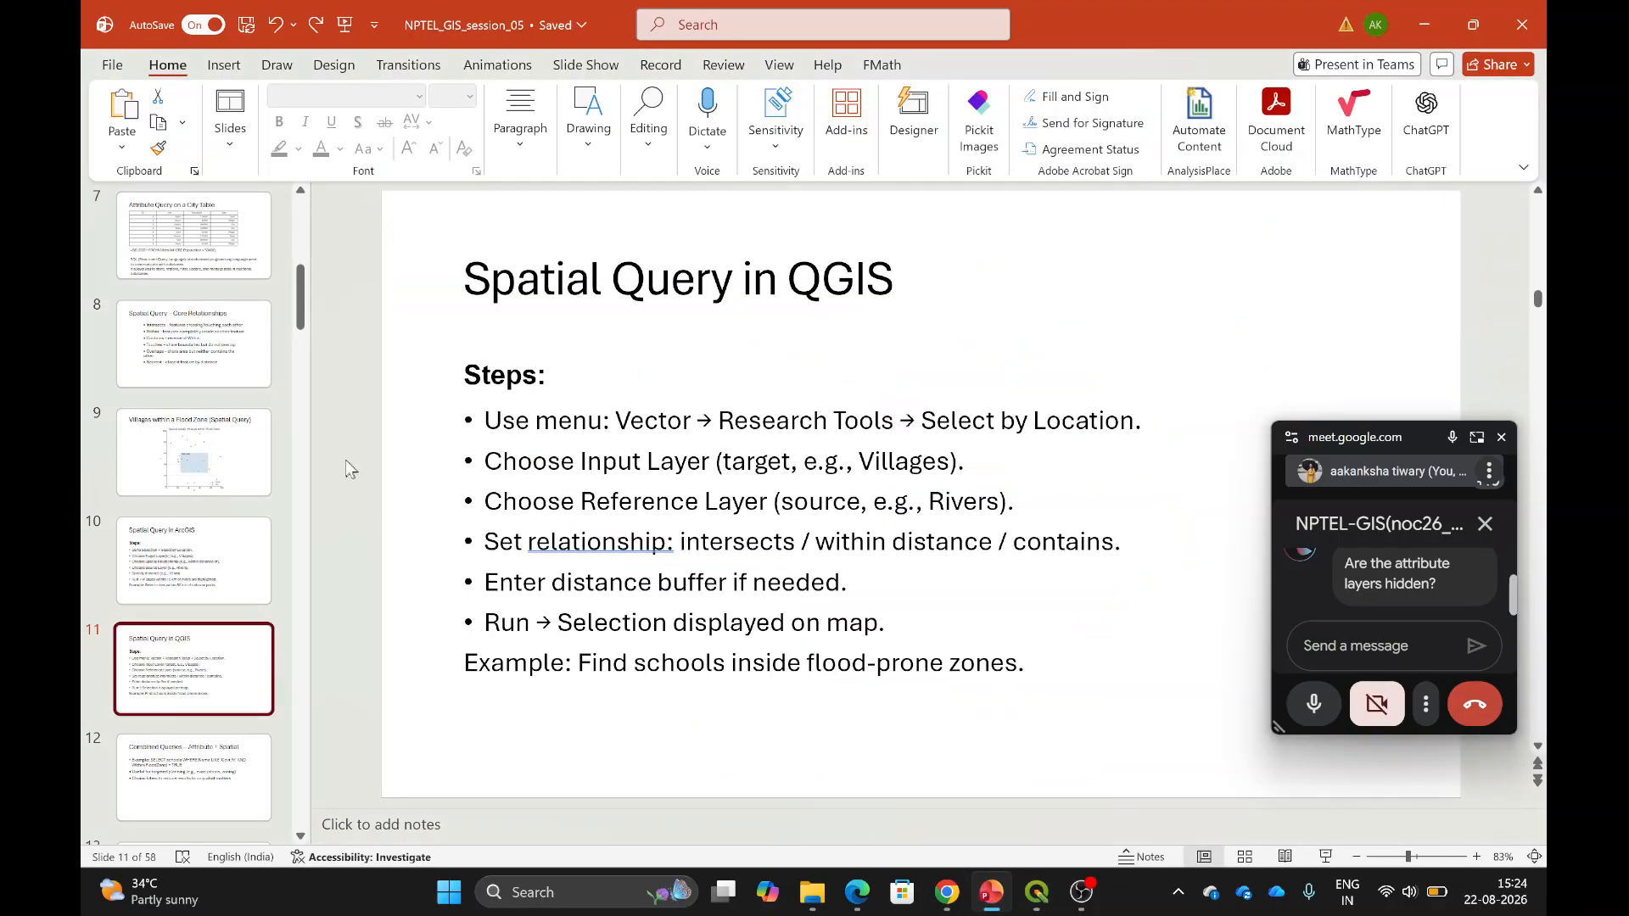
click(187, 356)
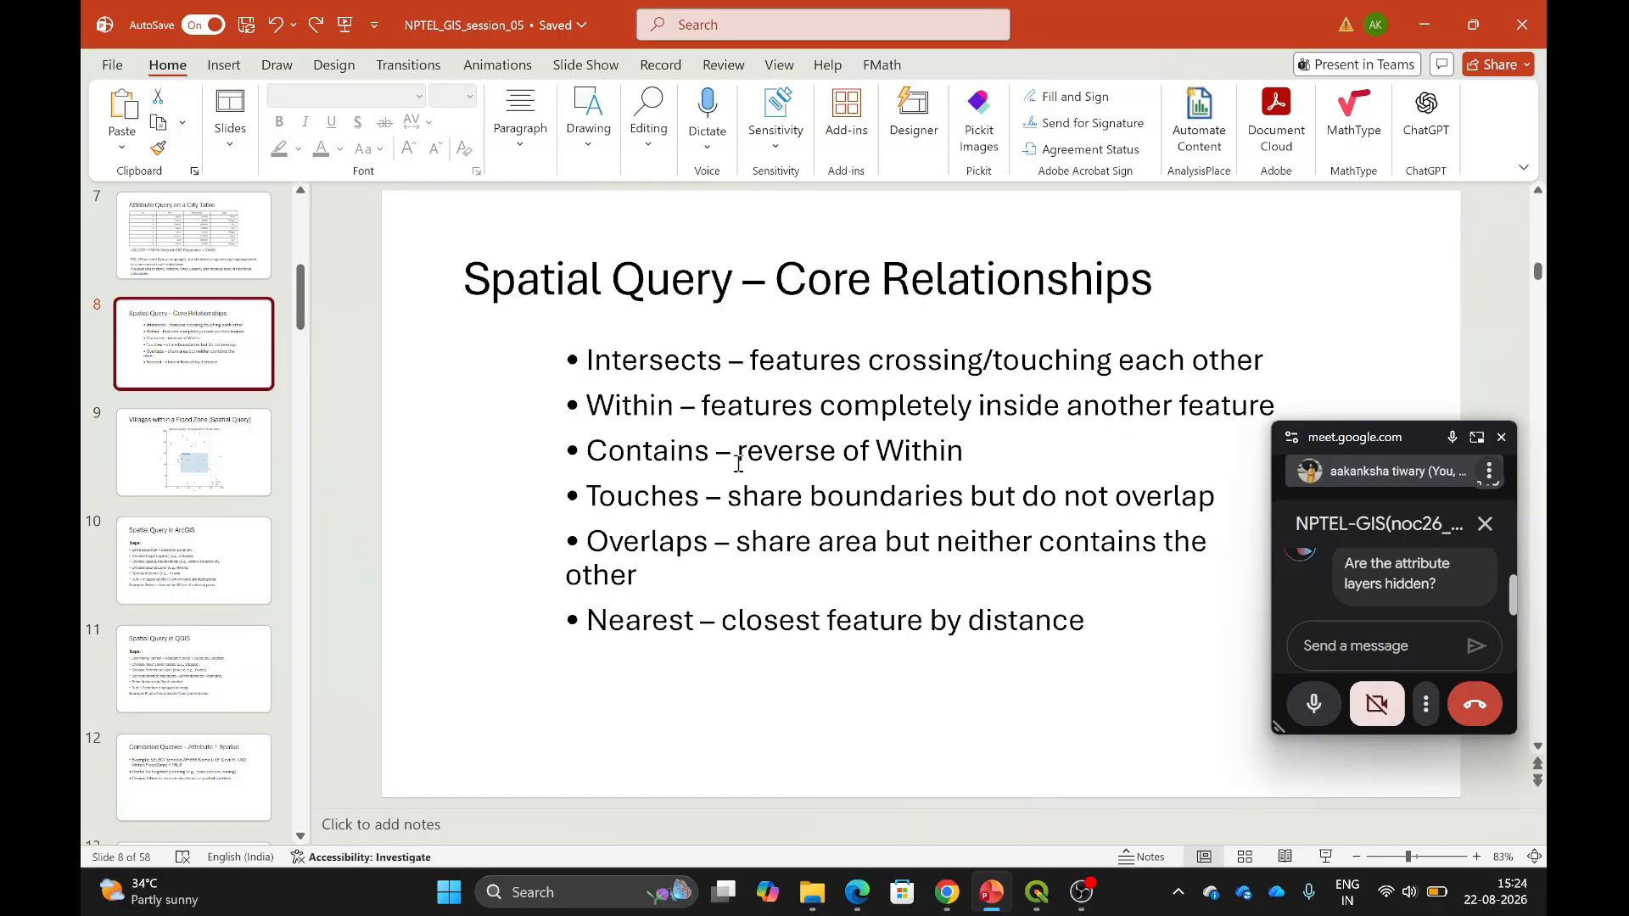
click(174, 581)
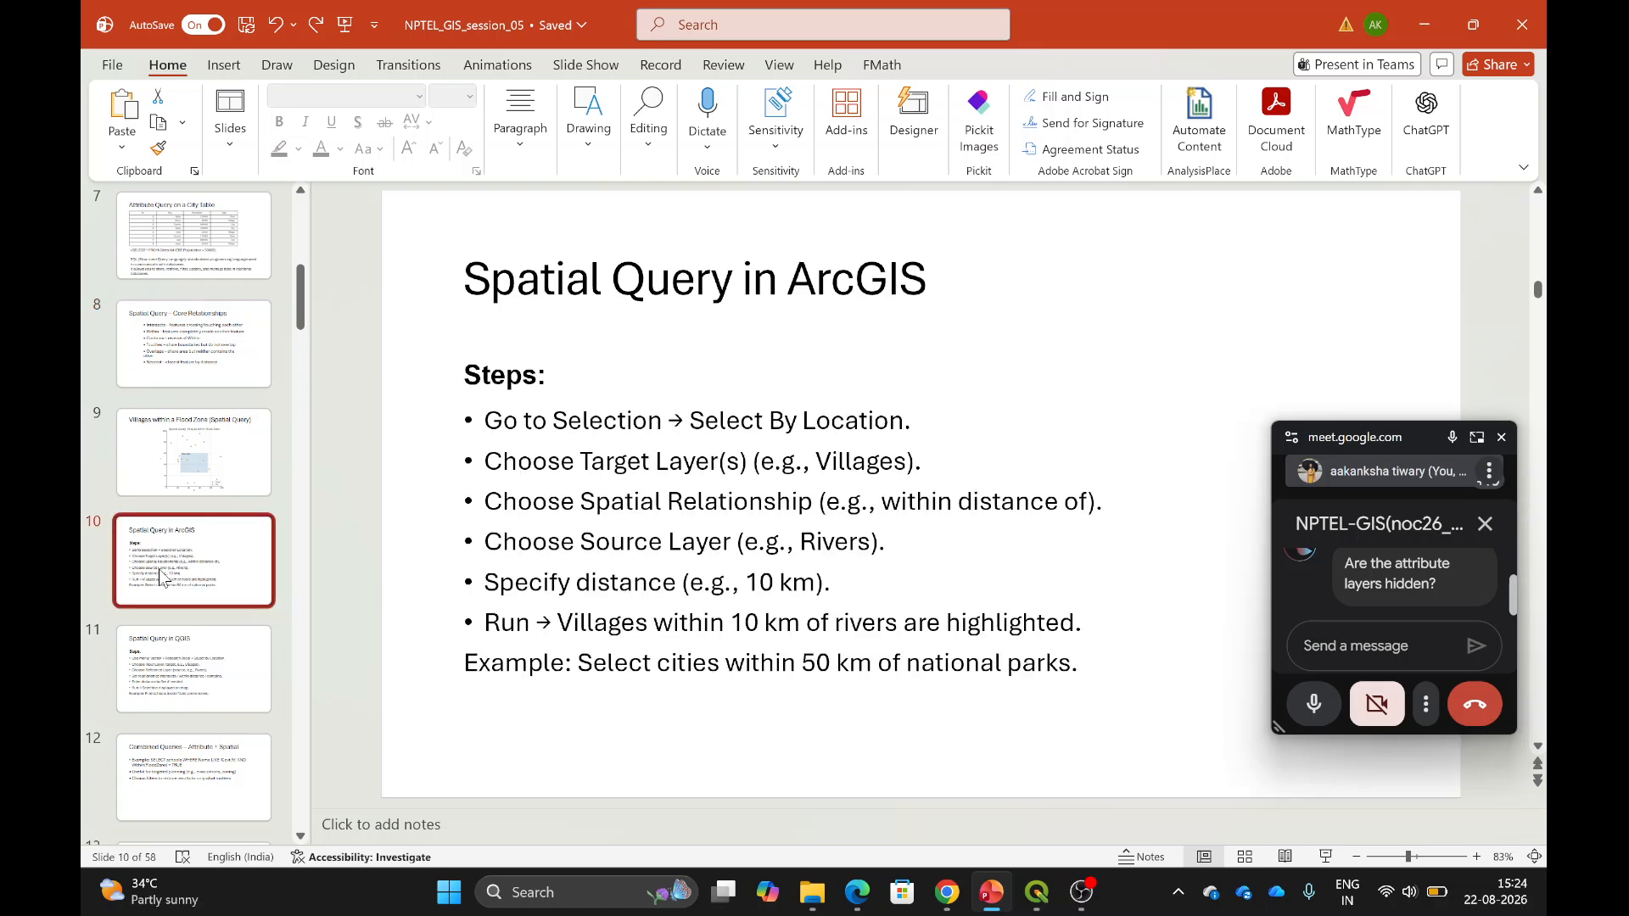
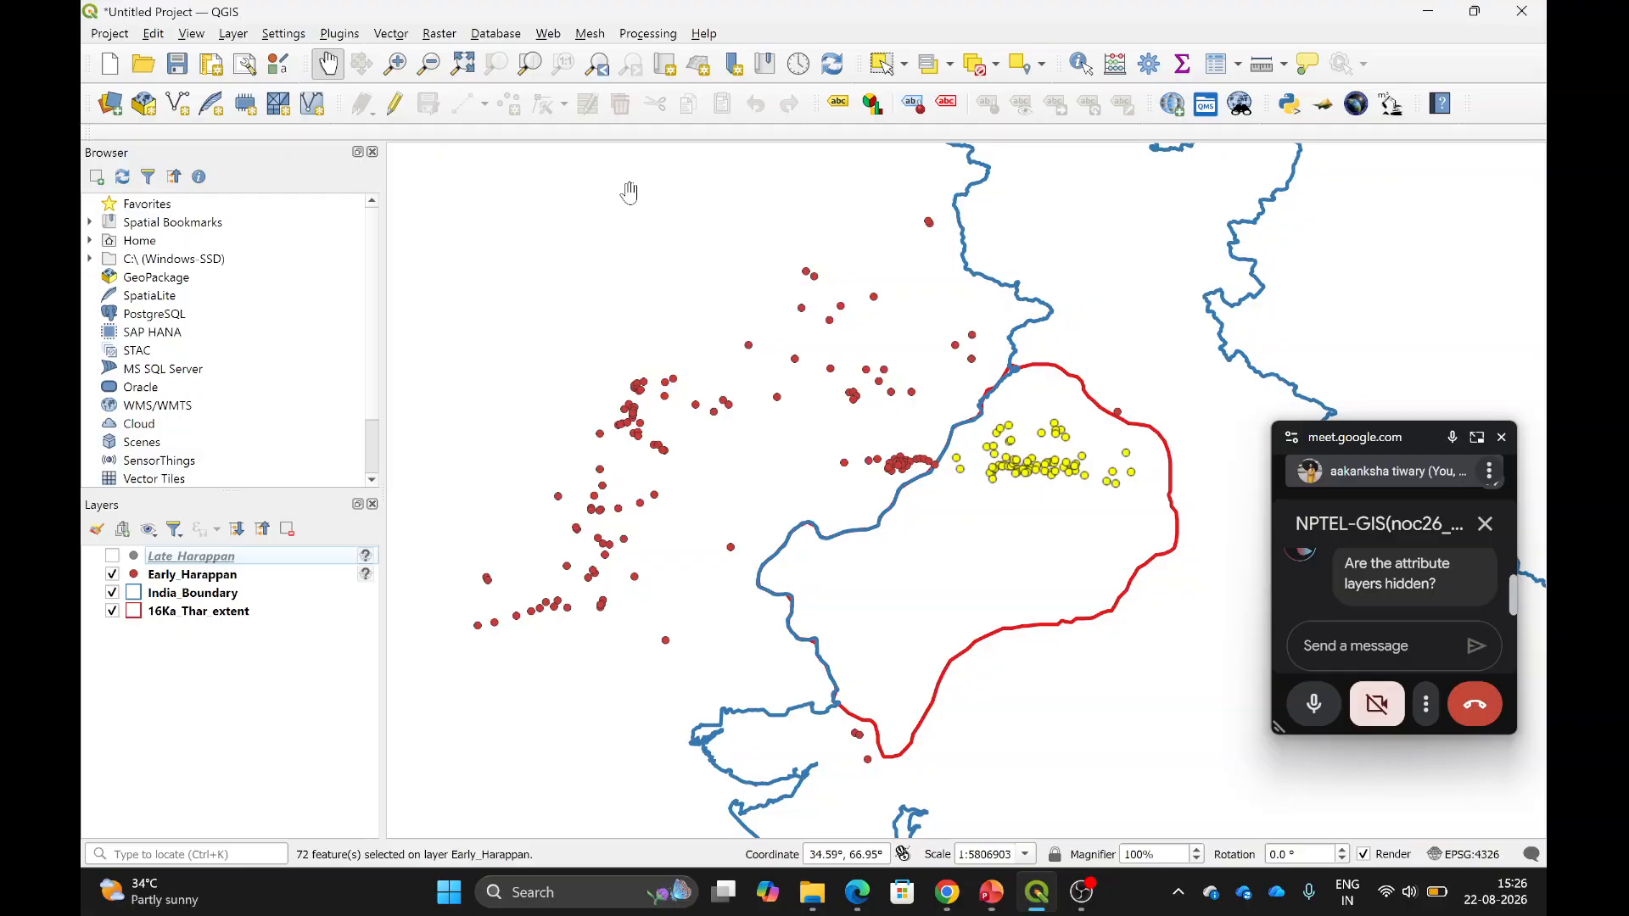
Start adding a raster layer from file and browse to the Workshops_conferences_docs folder in OneDrive.
click(110, 104)
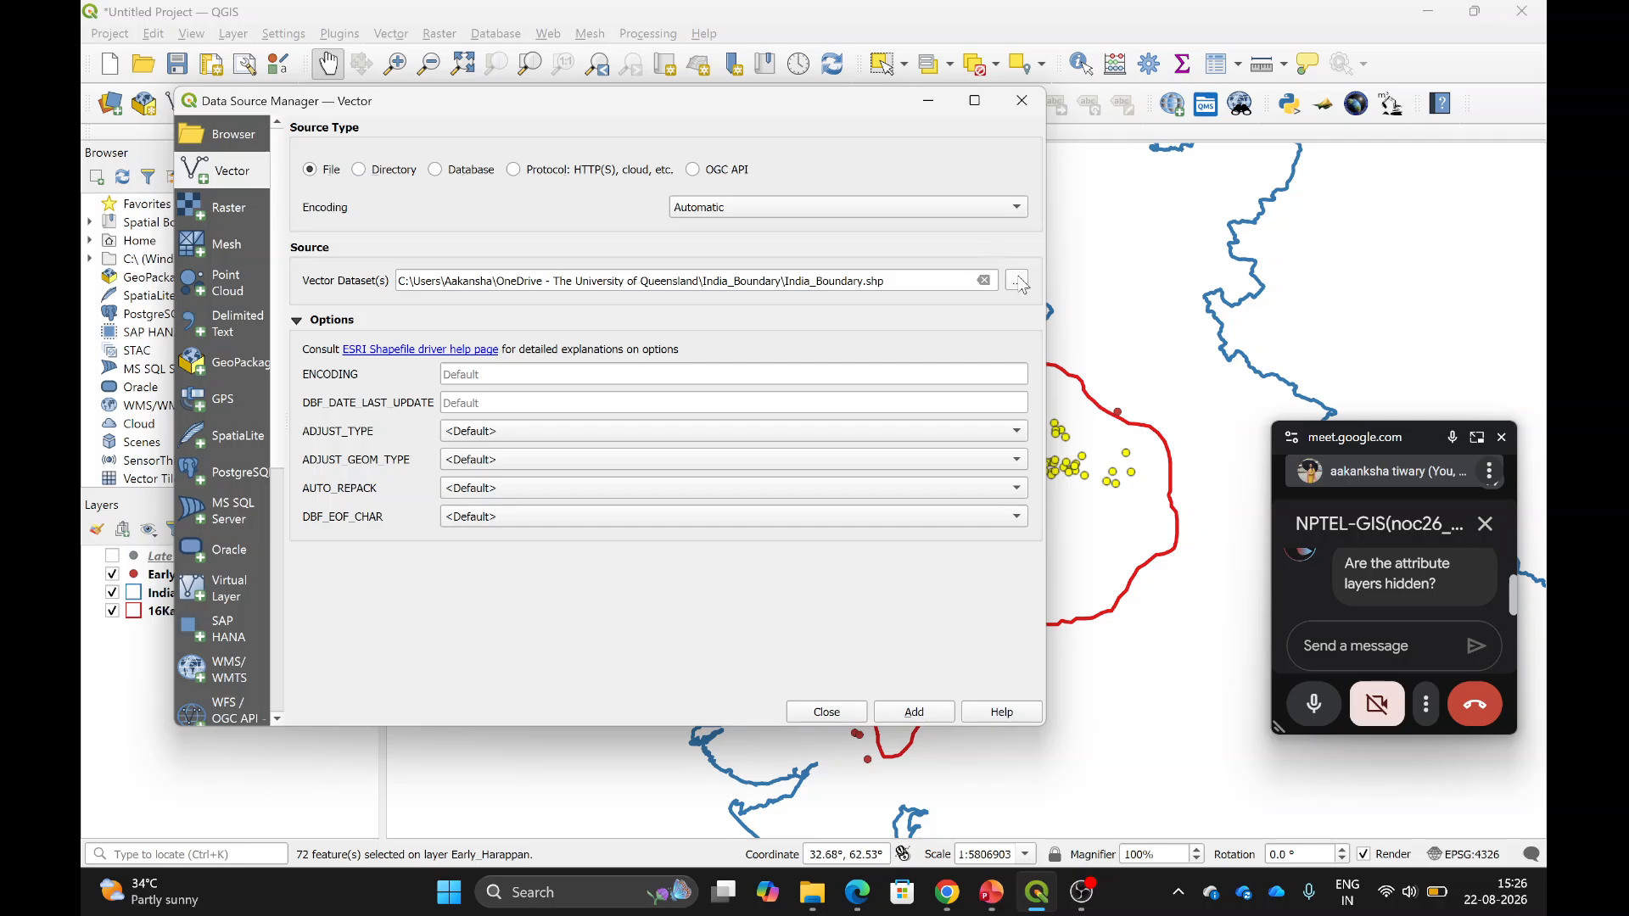
click(217, 209)
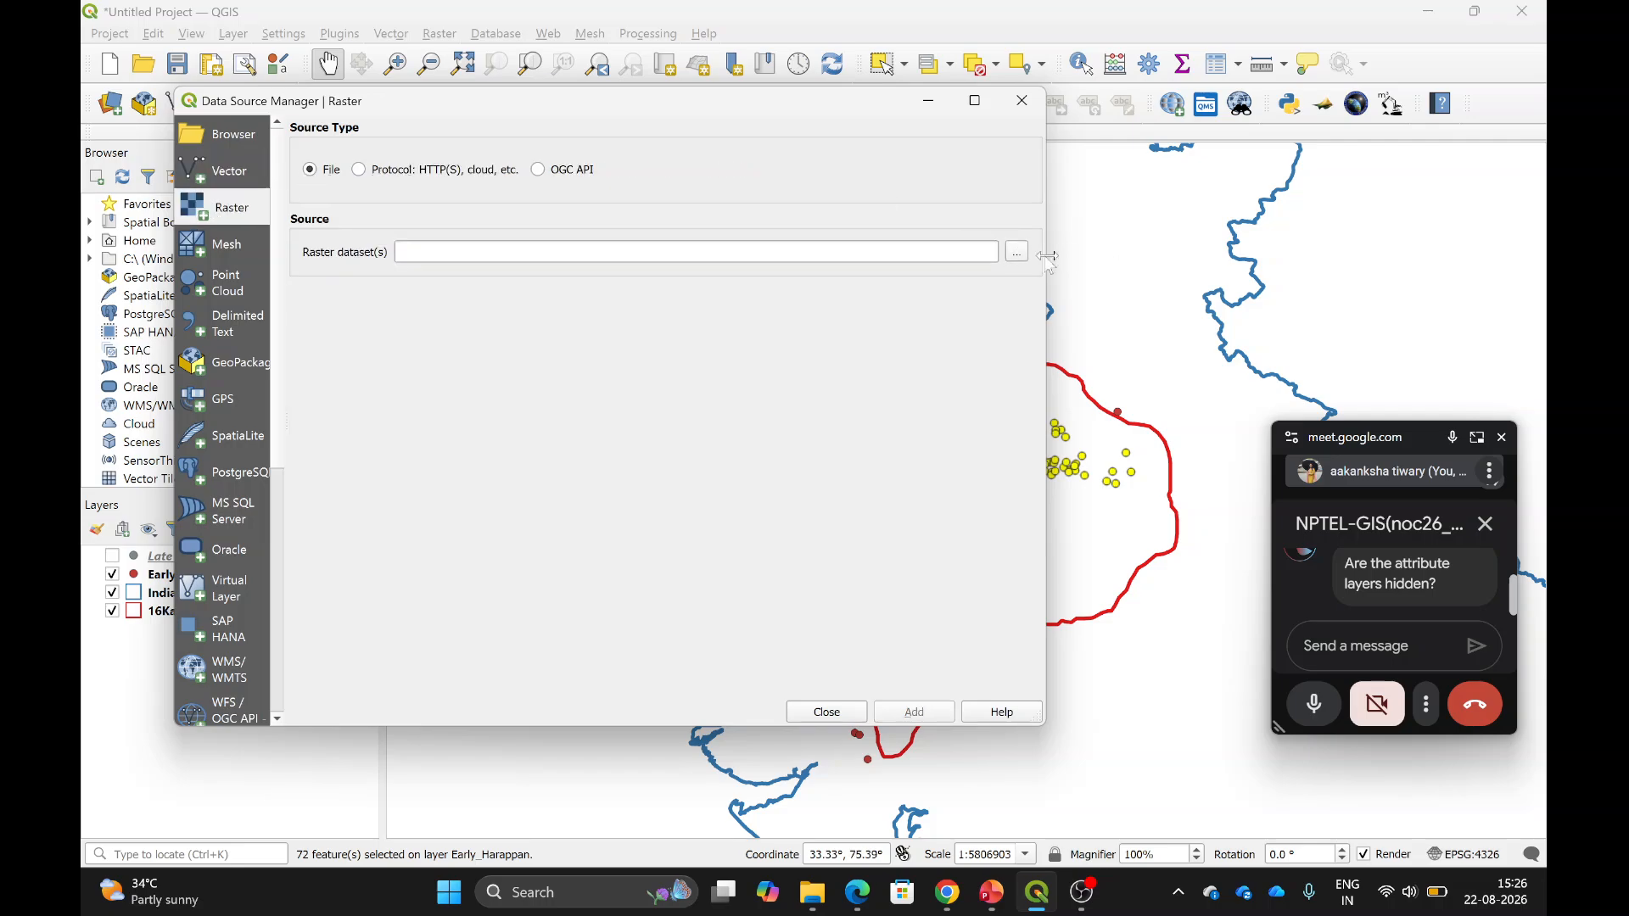
click(1017, 252)
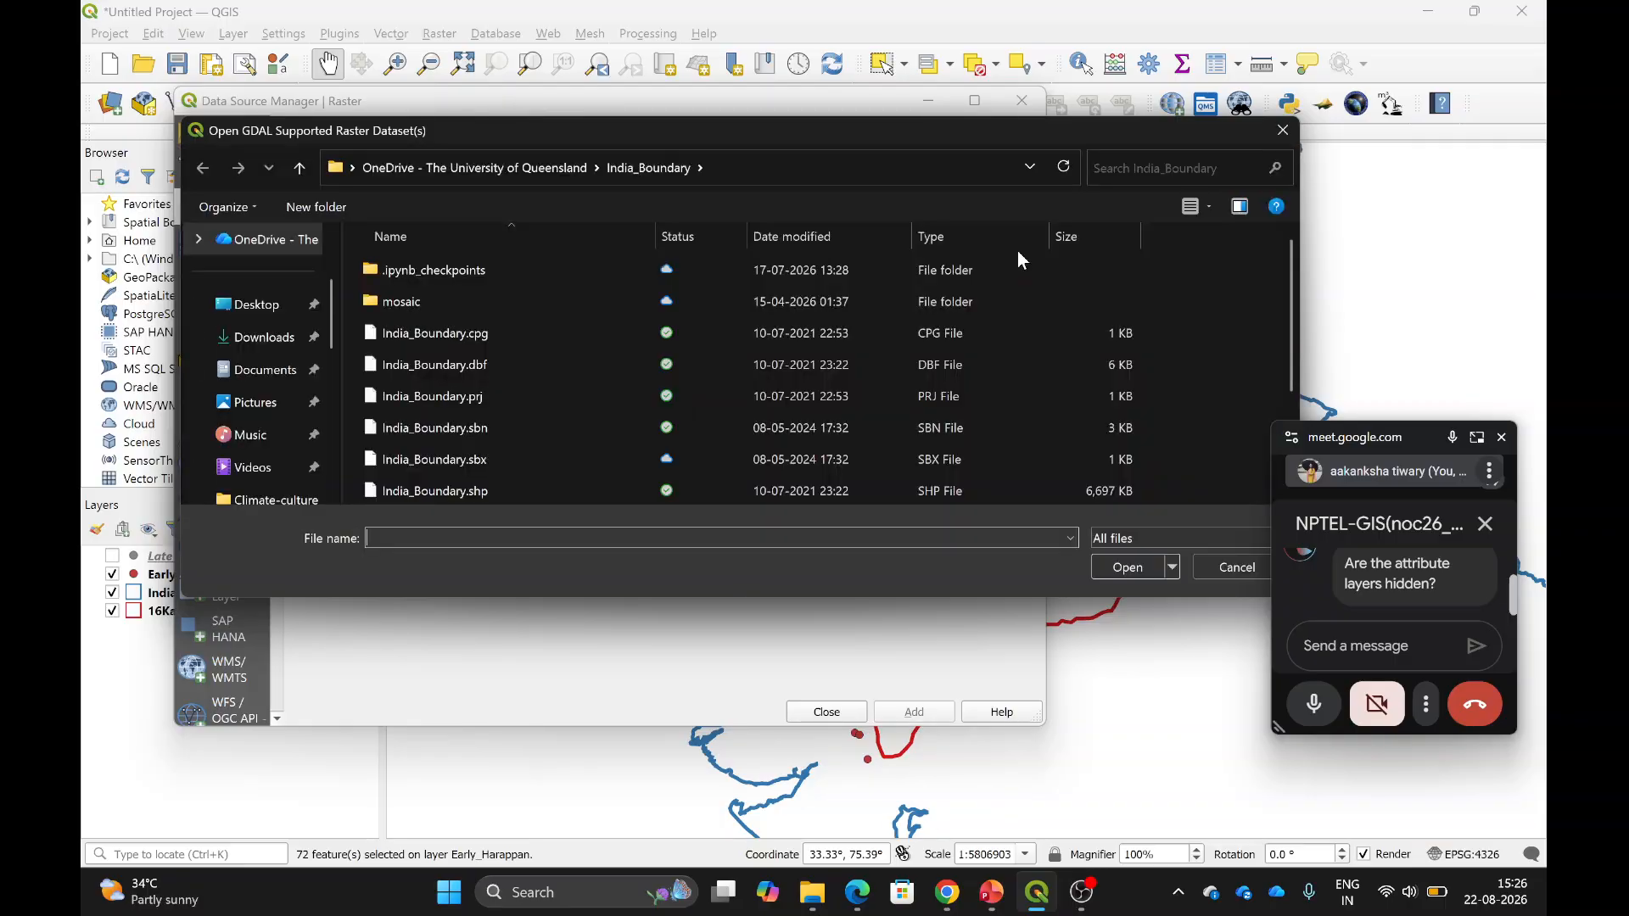
click(515, 168)
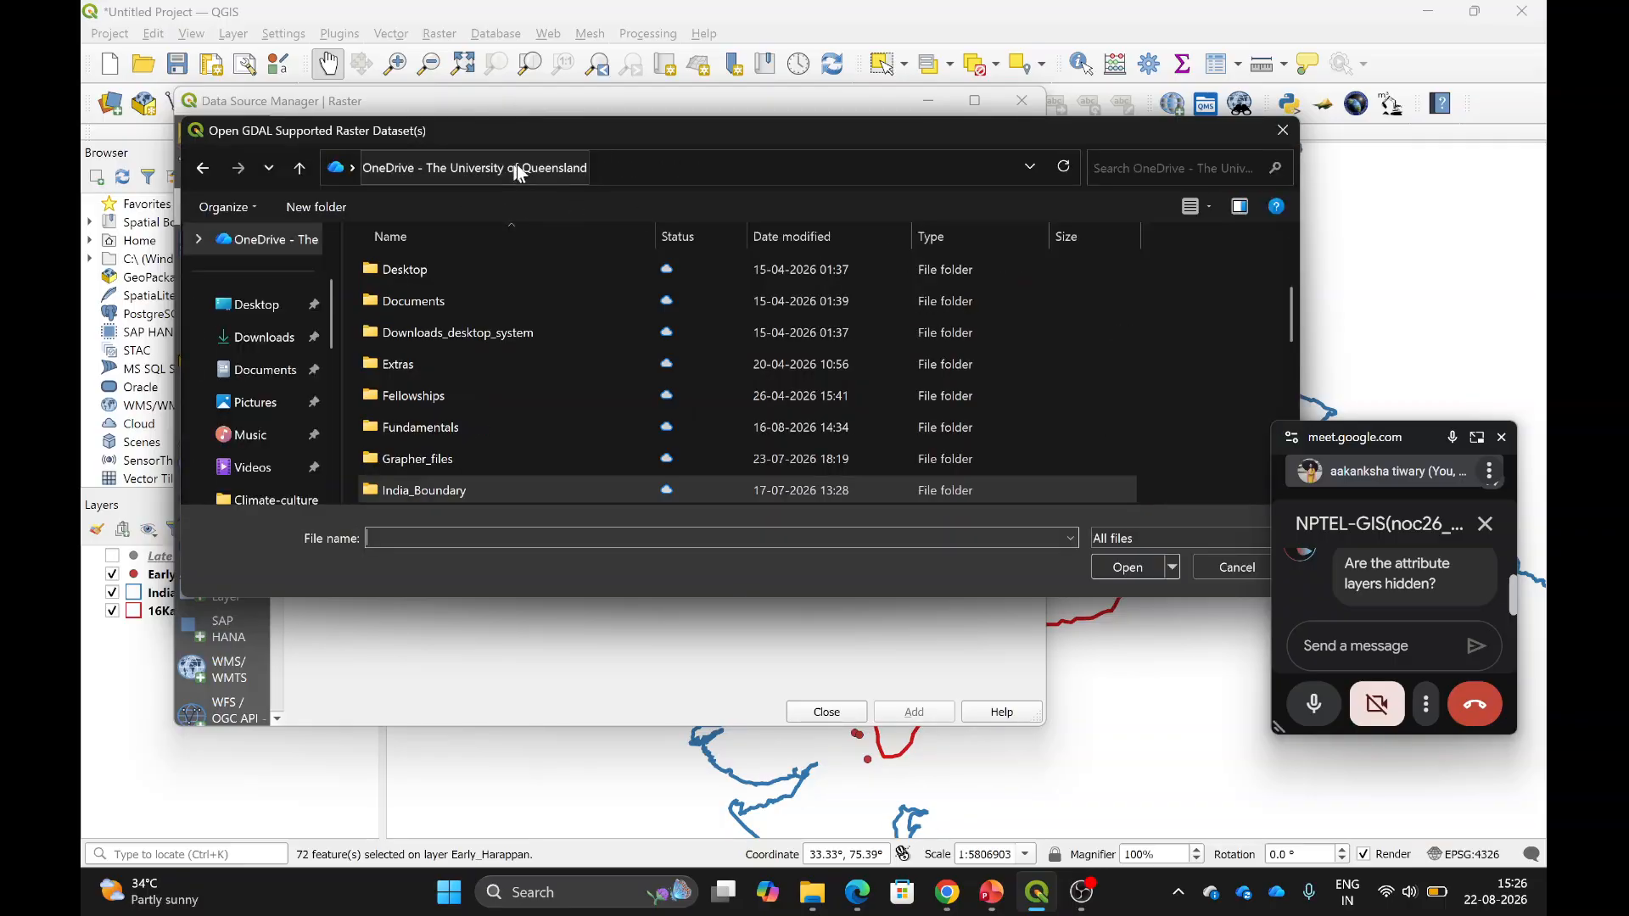
scroll(502, 389, down, 2)
scroll(502, 384, down, 3)
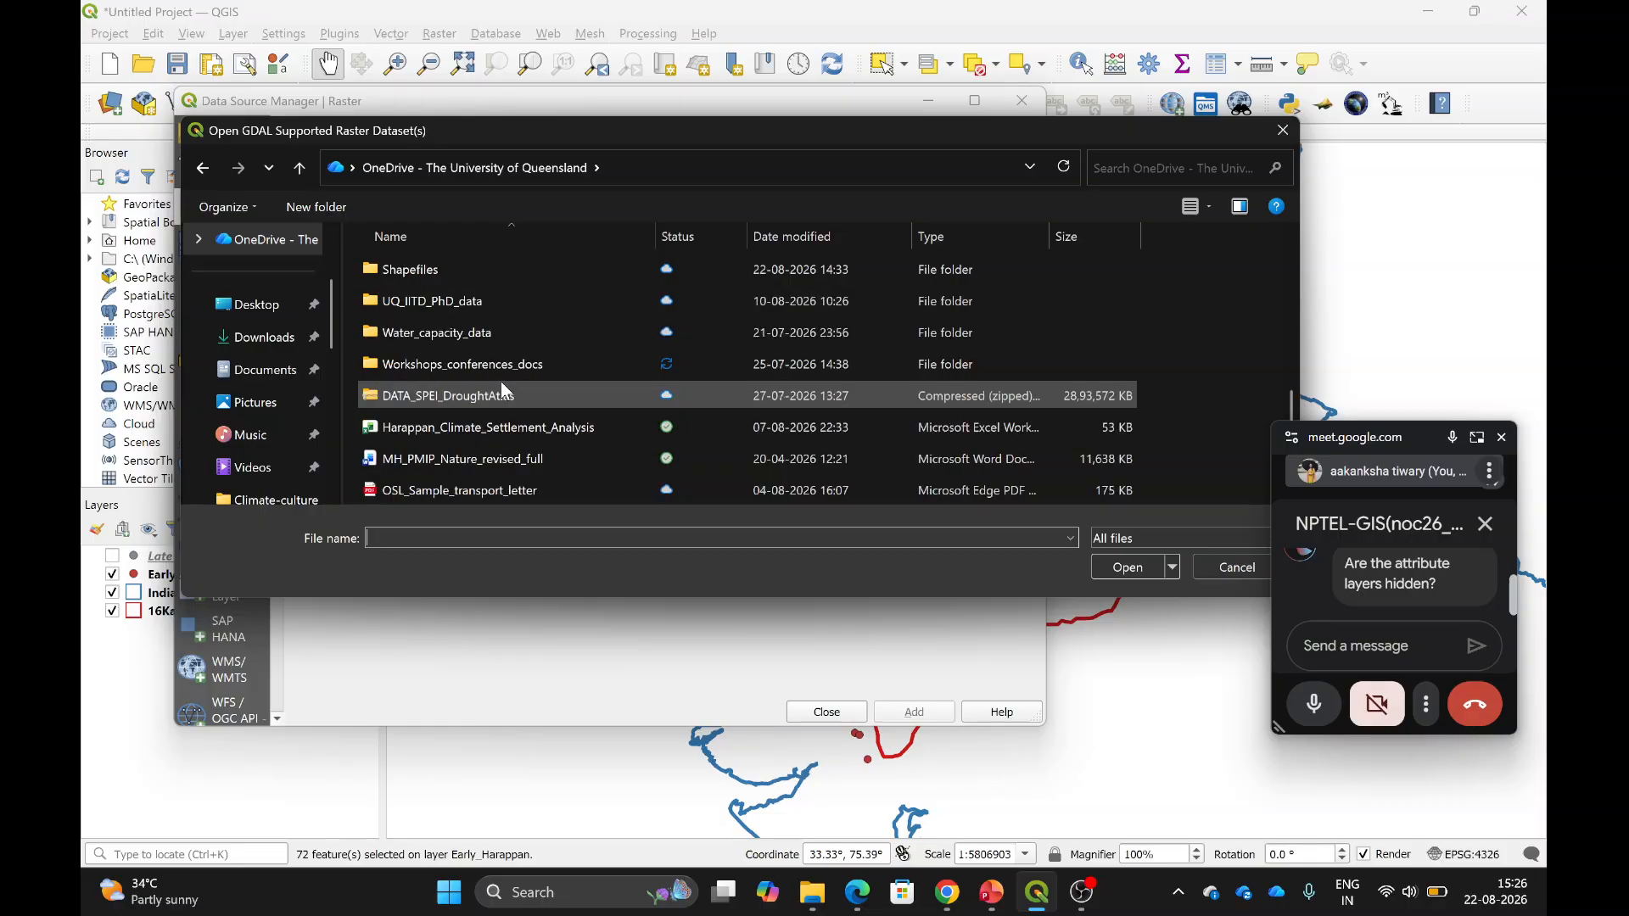
click(486, 372)
double_click(485, 369)
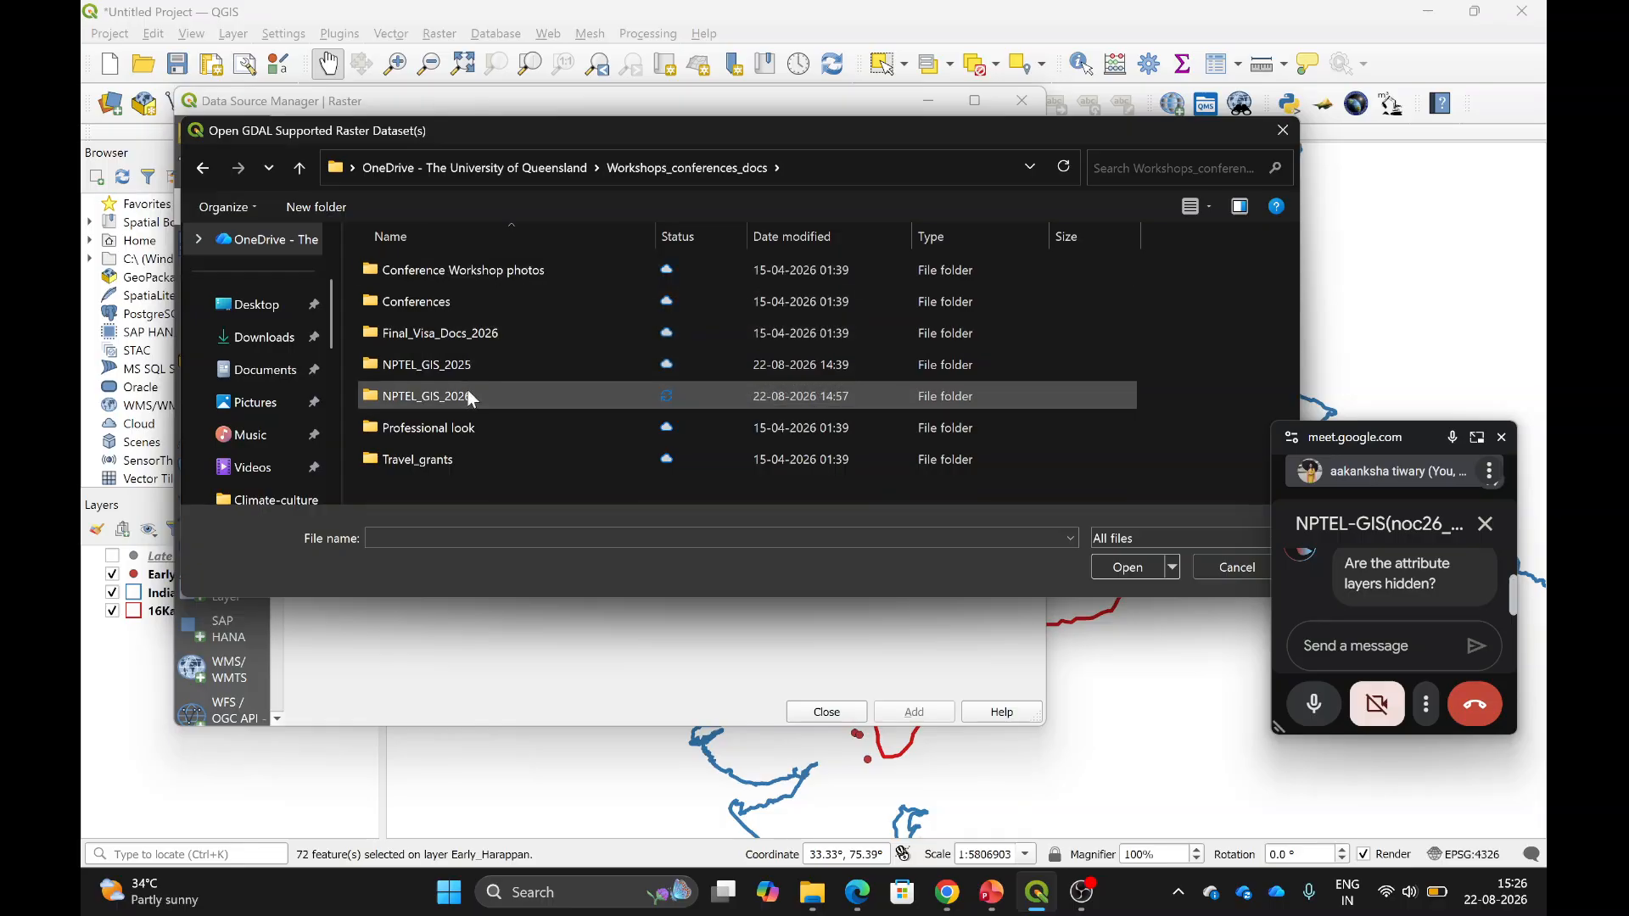
double_click(441, 396)
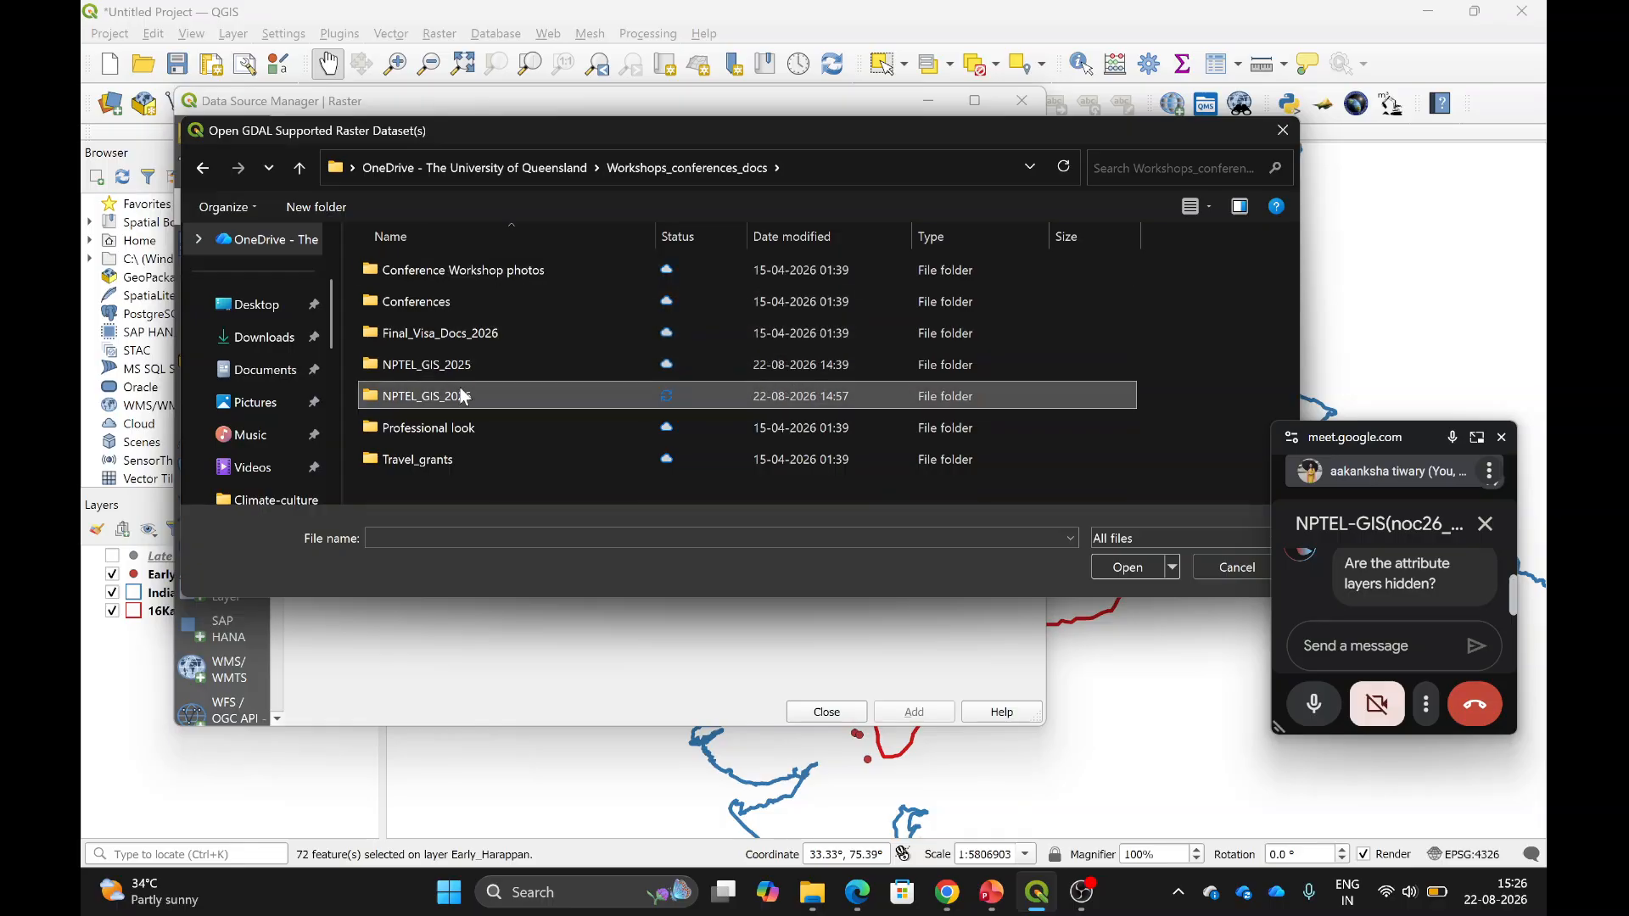
scroll(490, 354, down, 5)
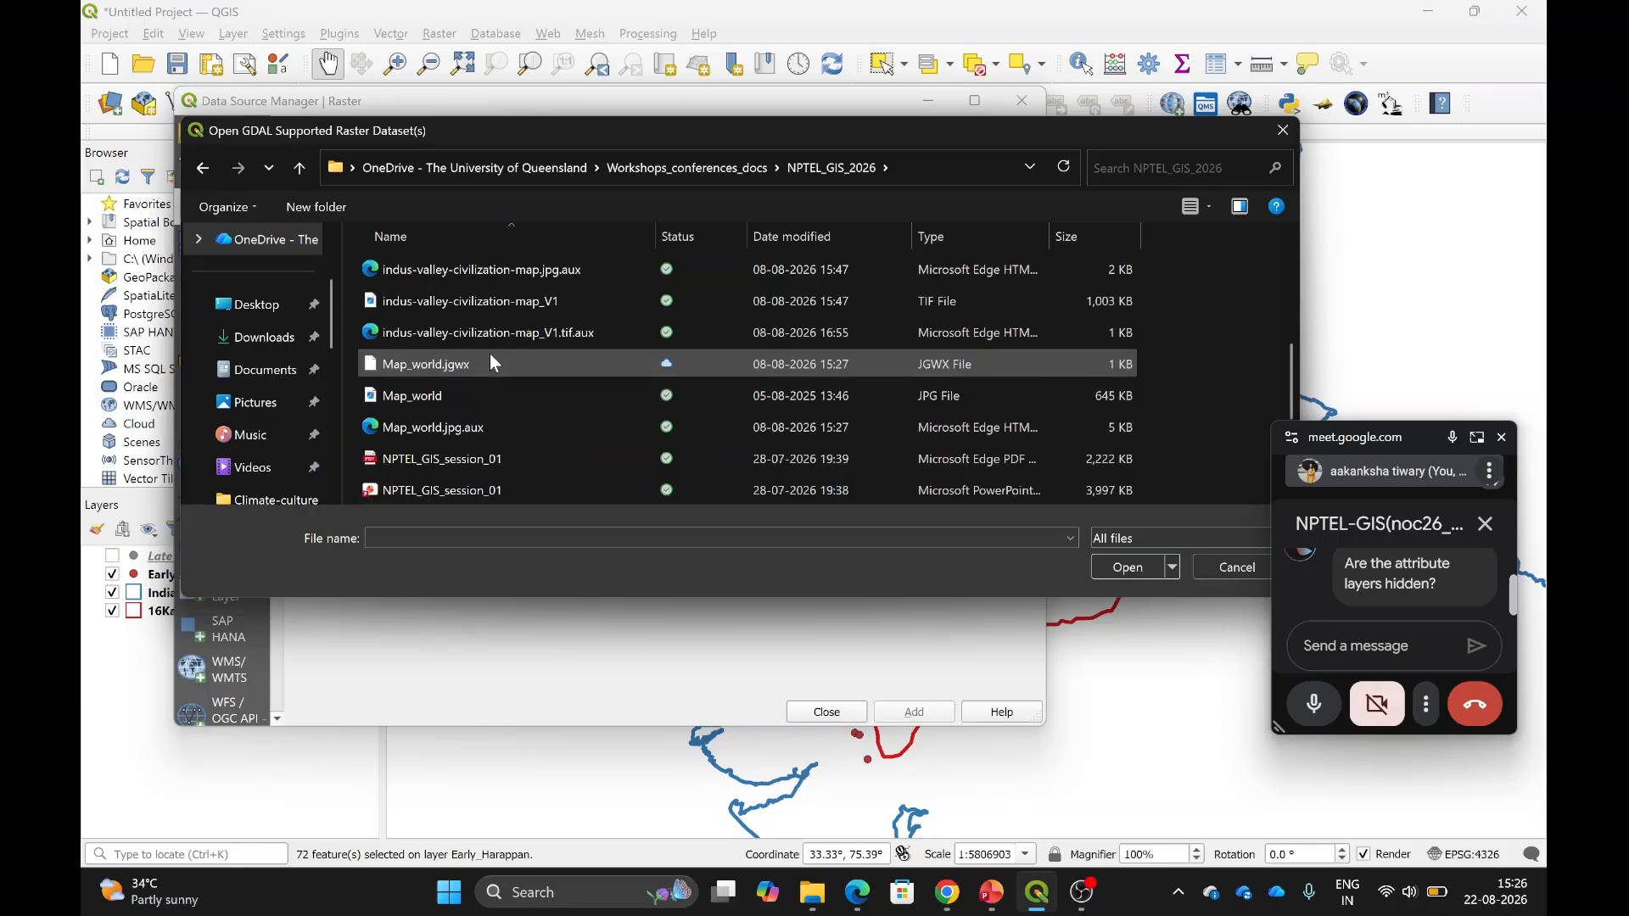
scroll(493, 363, up, 5)
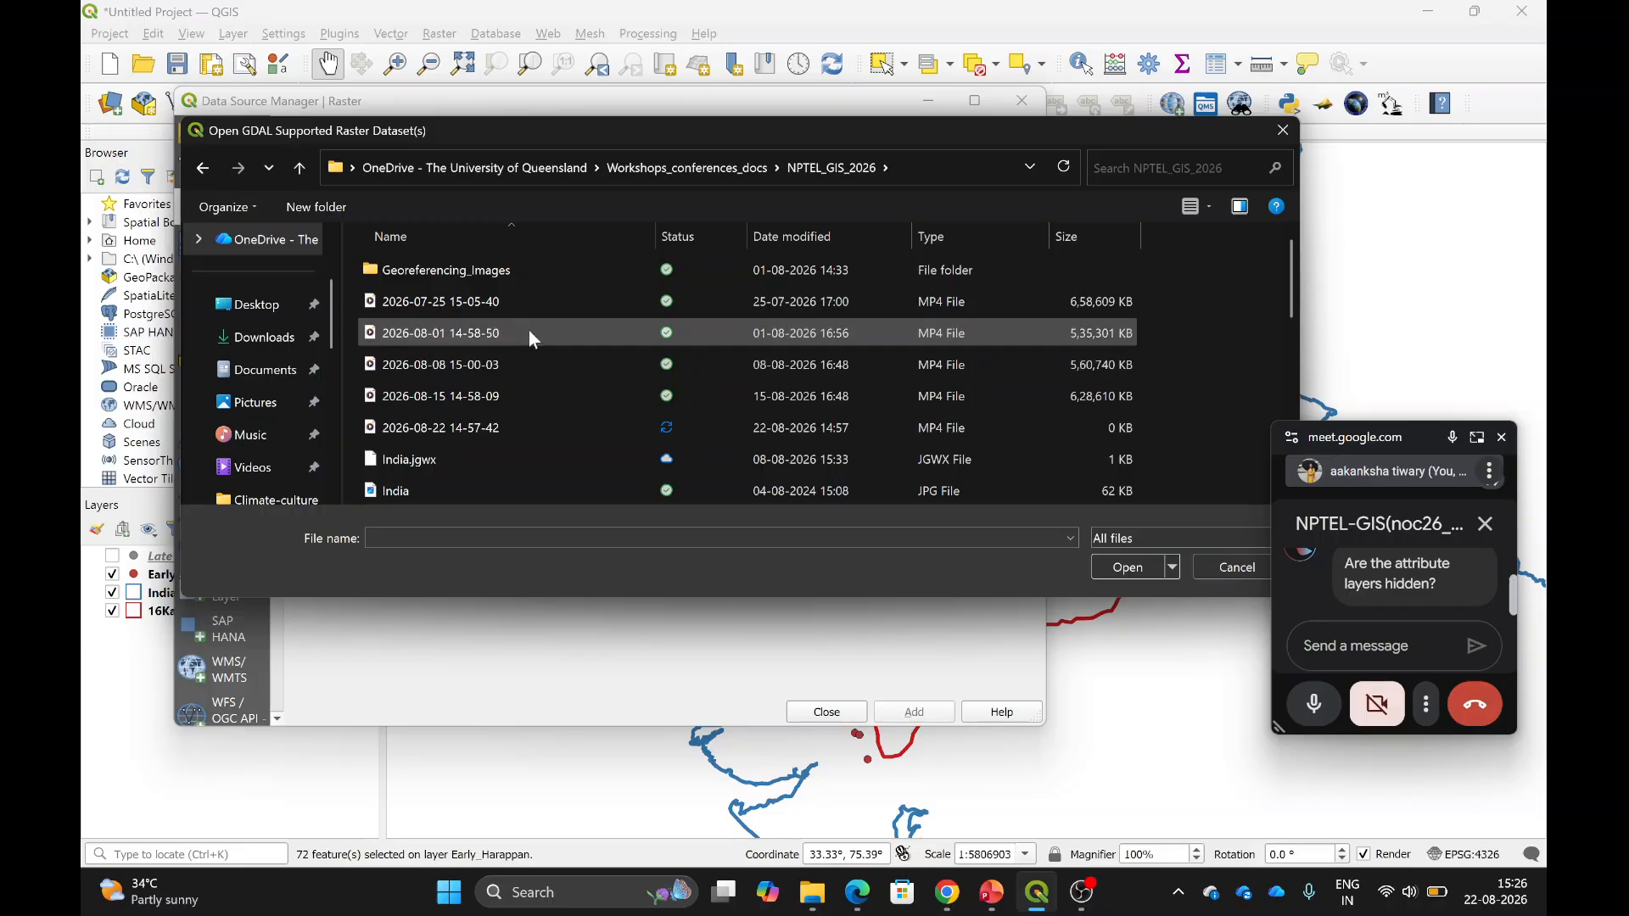
click(667, 169)
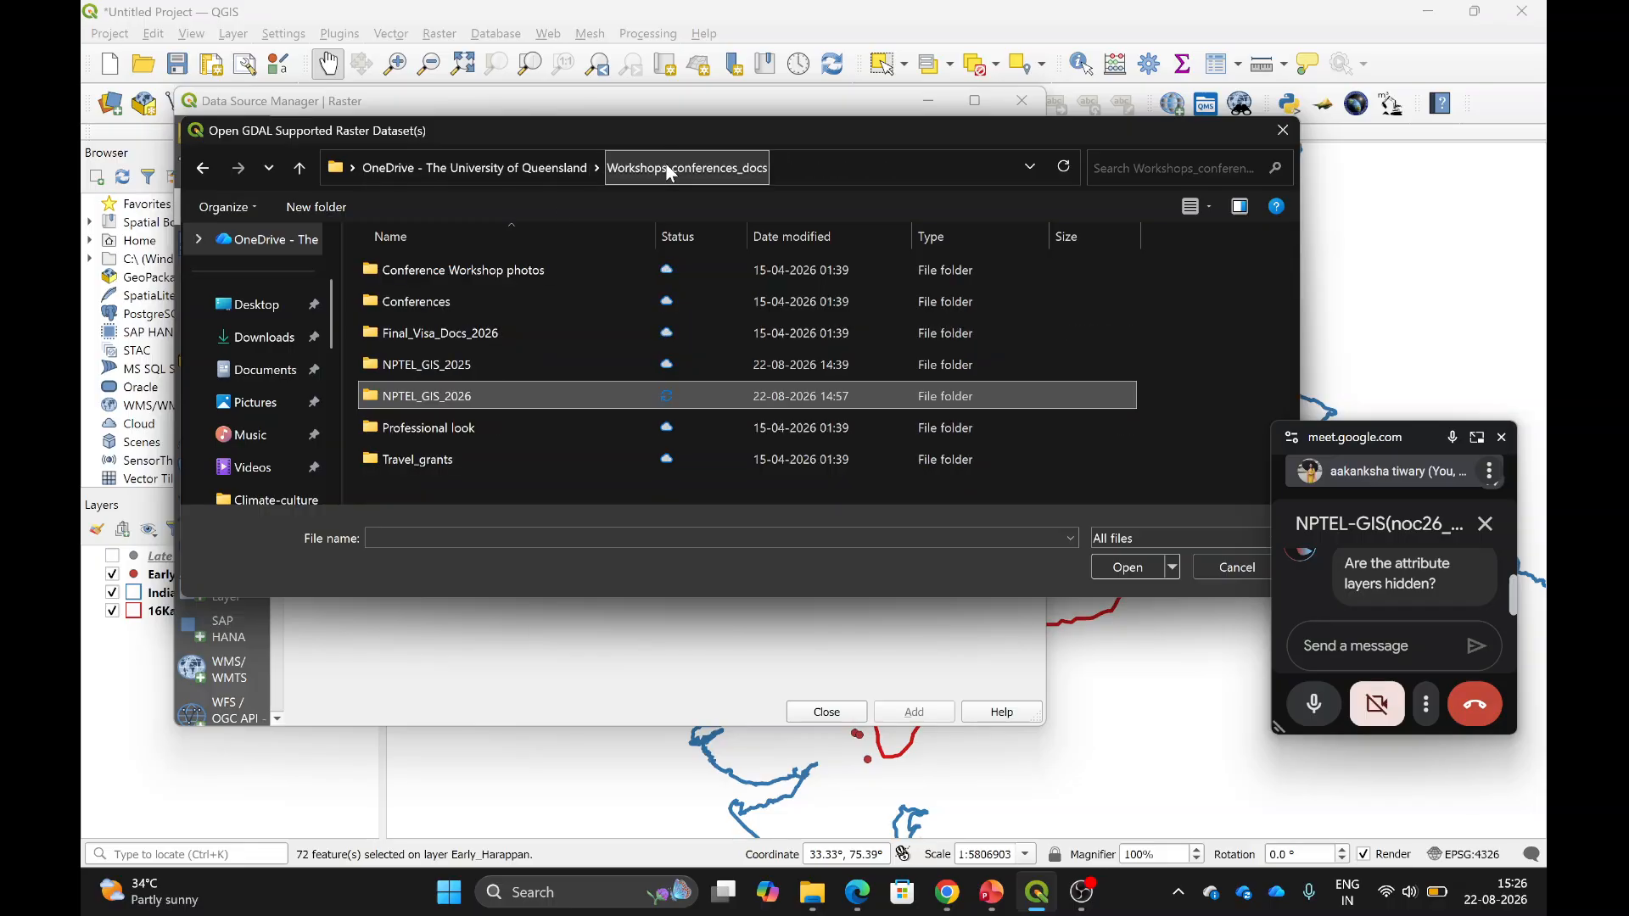
Add the cdni43w_v1.1r1 TIF raster from NPTEL_GIS_2025 > DEM > cdni43w_v1.1r1 to the project and close the data source window.
double_click(438, 365)
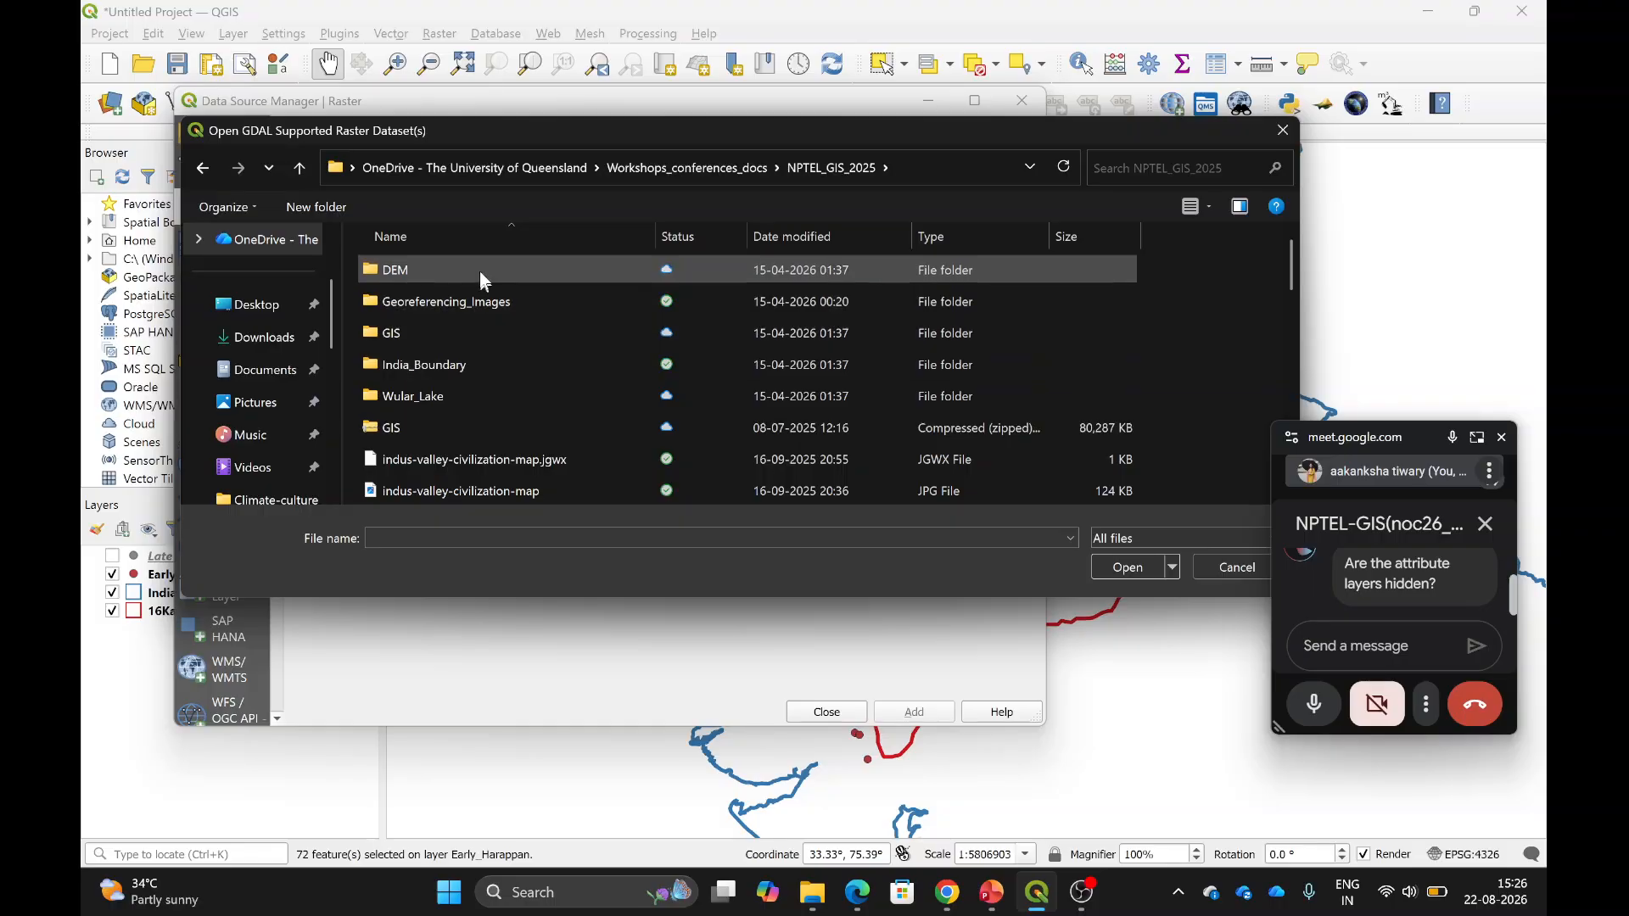
double_click(434, 266)
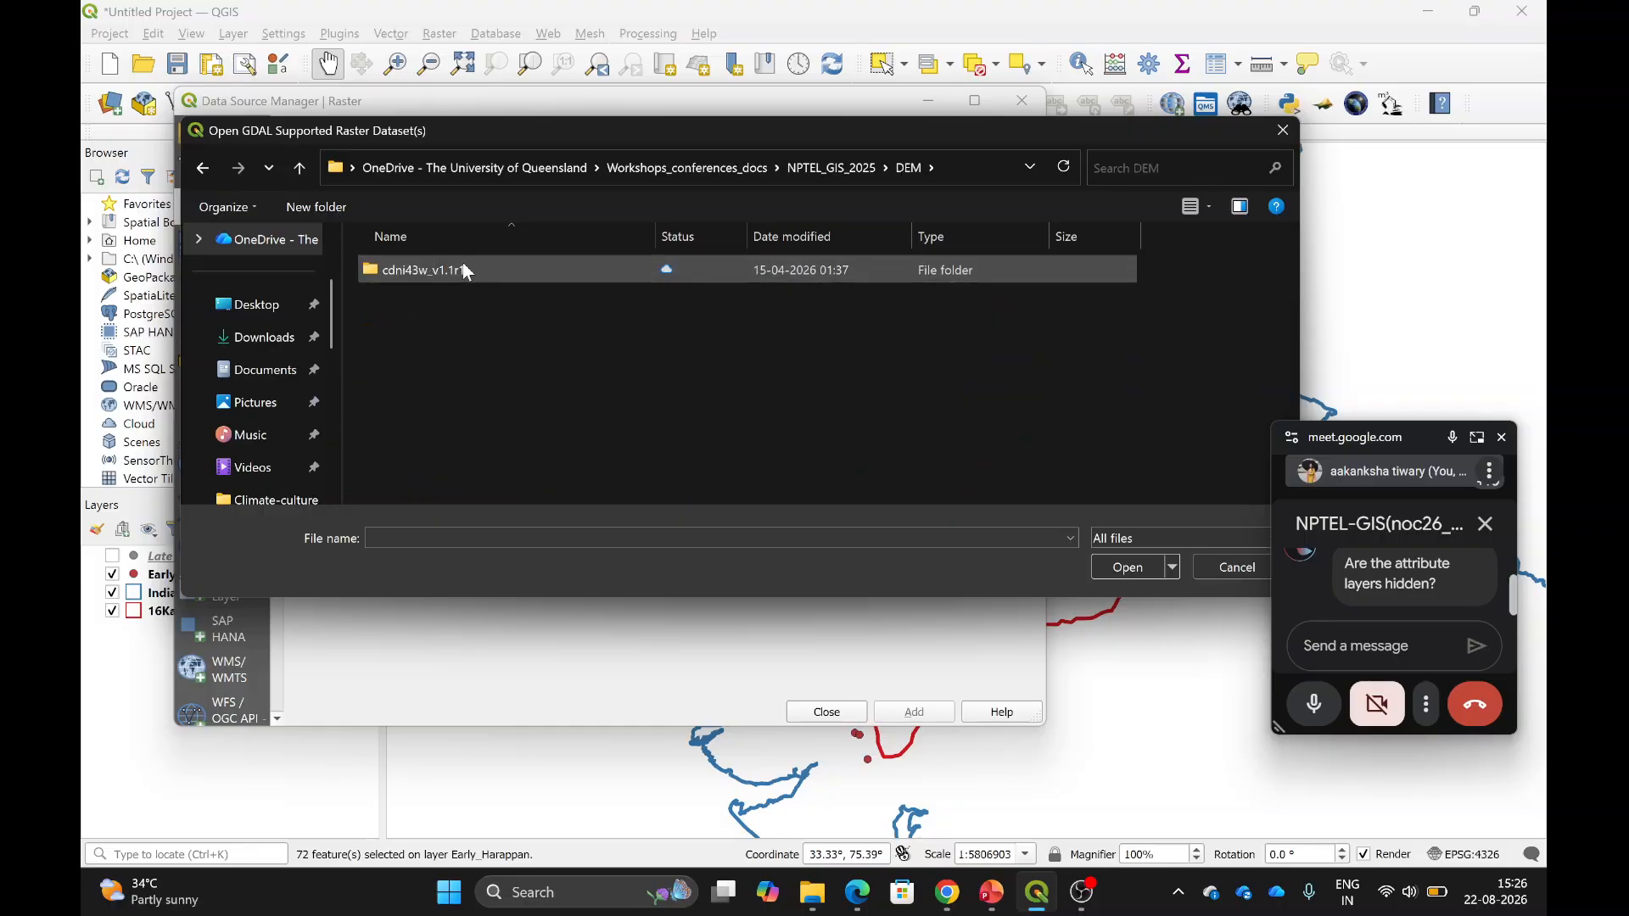
double_click(462, 268)
click(450, 267)
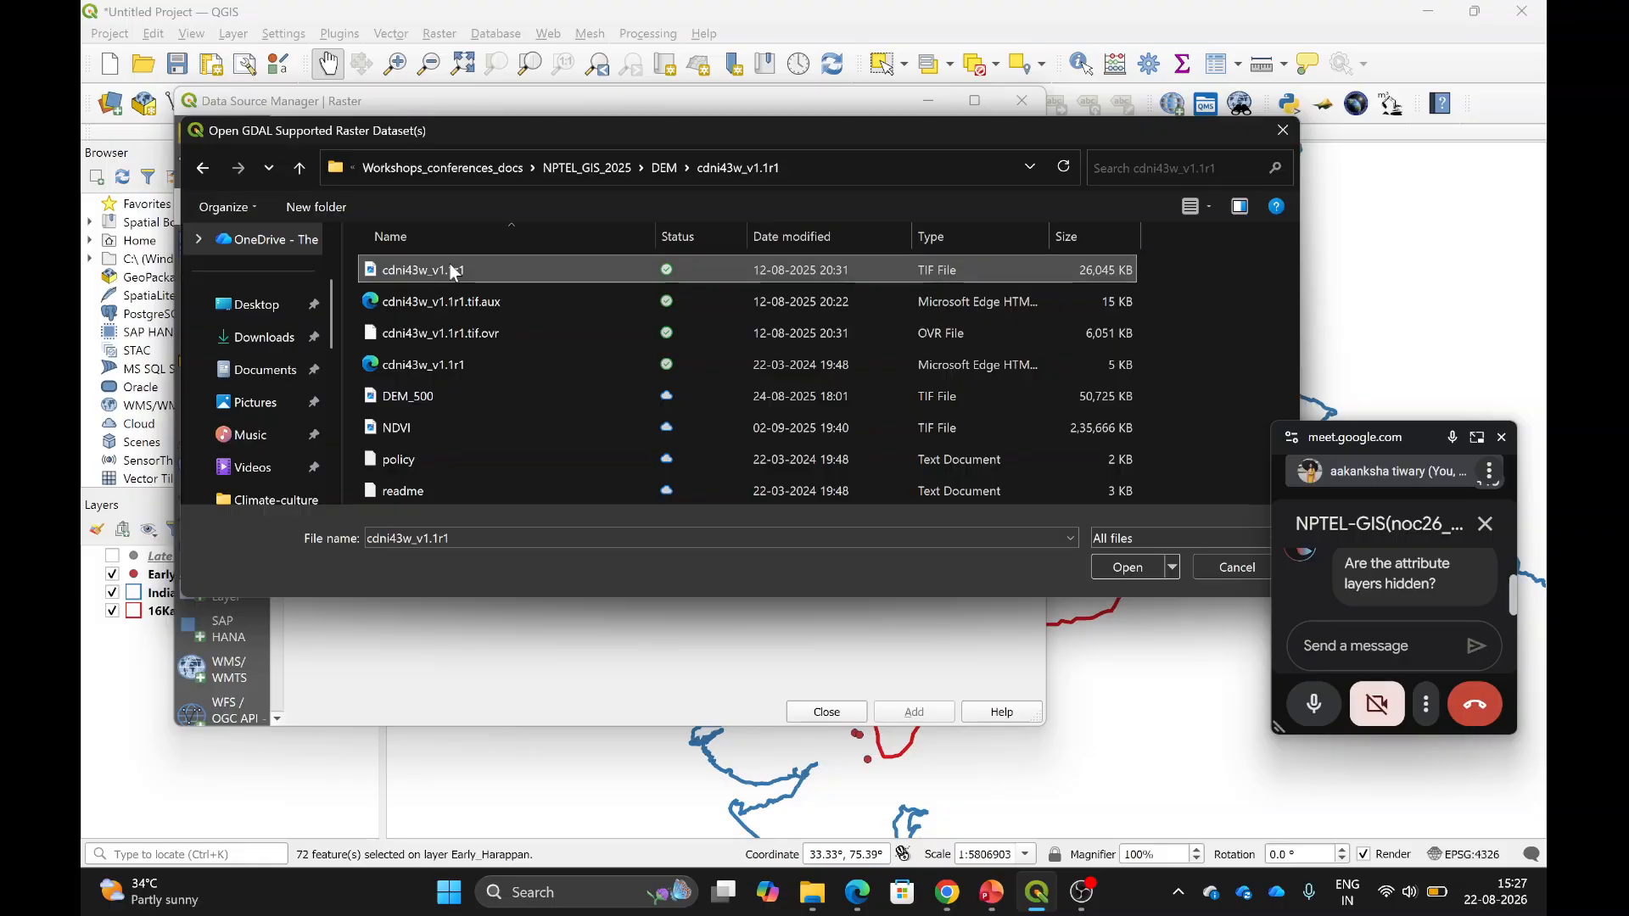
click(1129, 567)
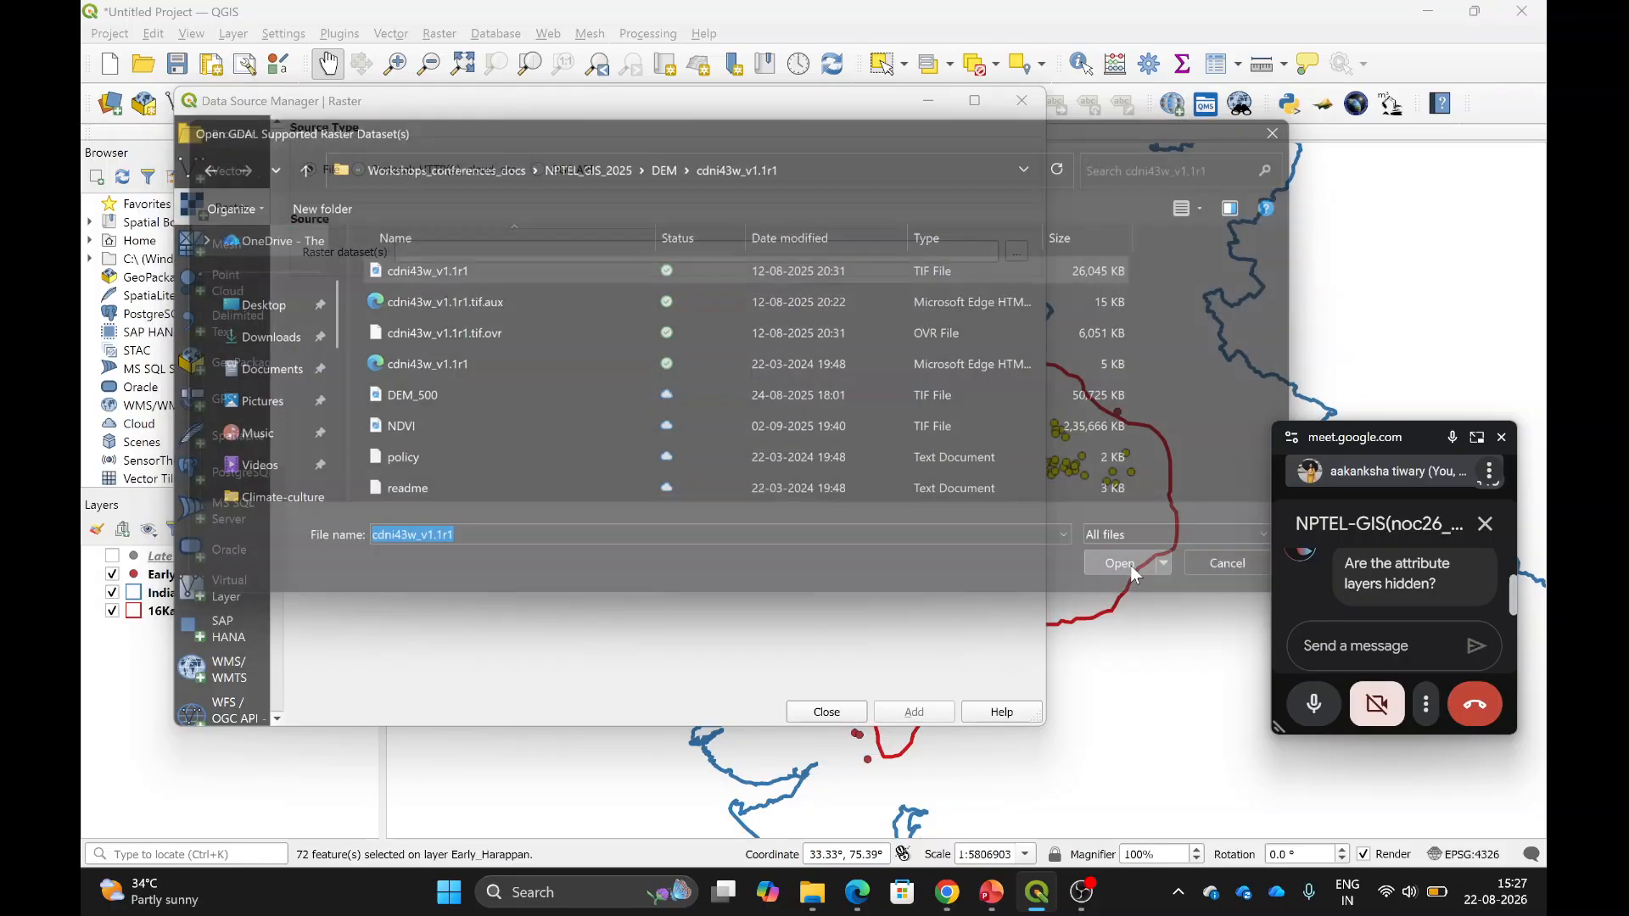
click(912, 715)
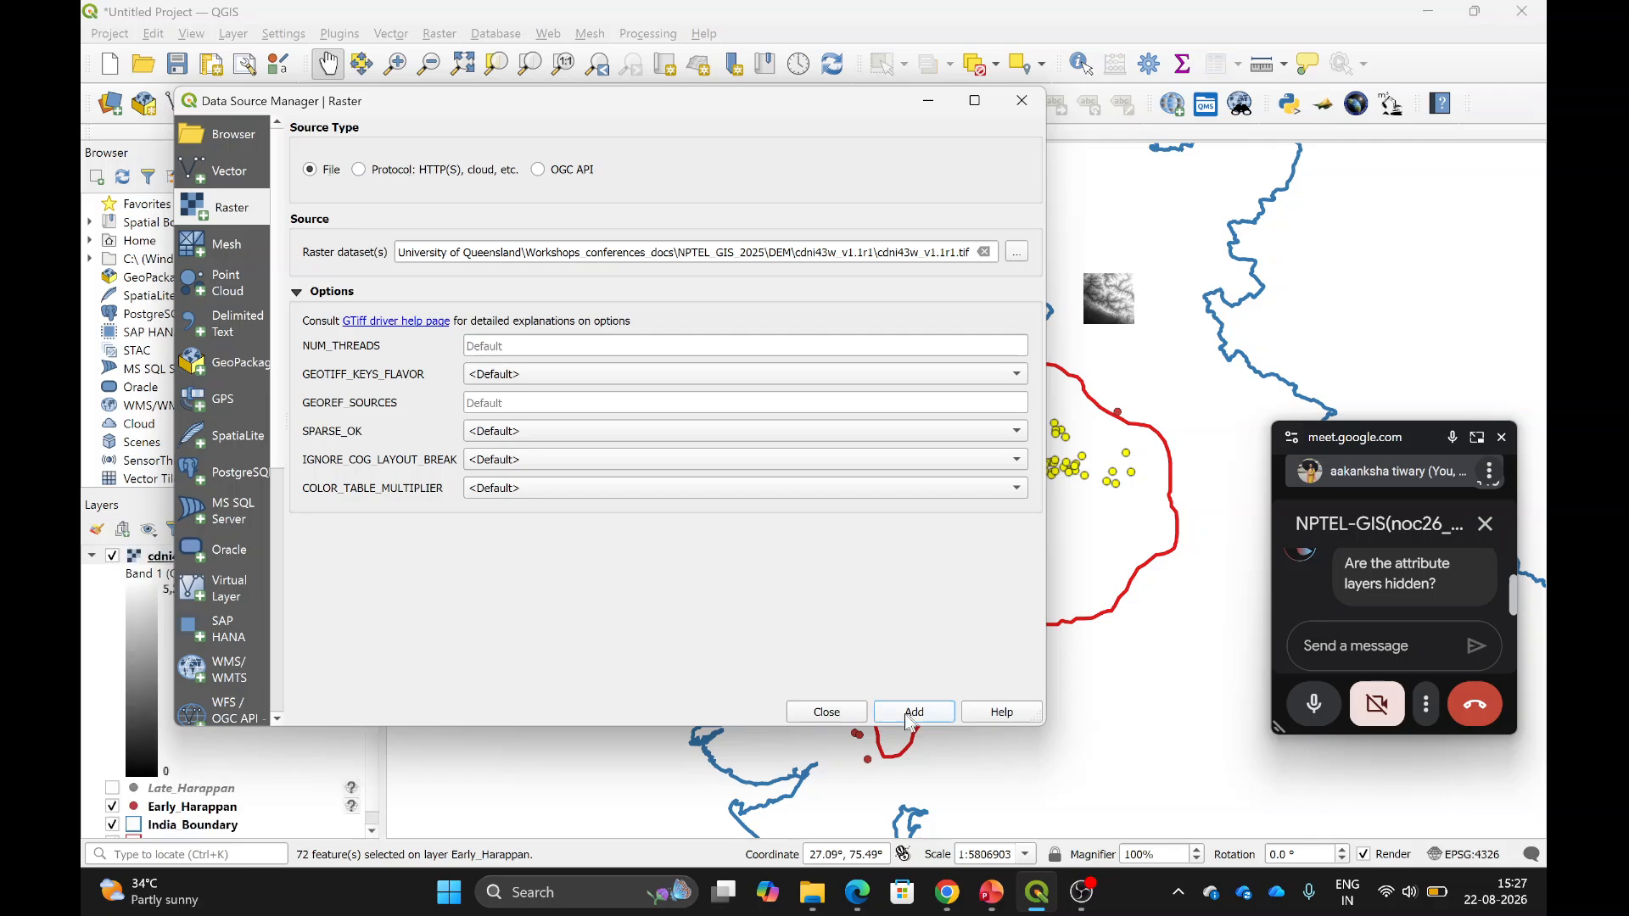
click(822, 713)
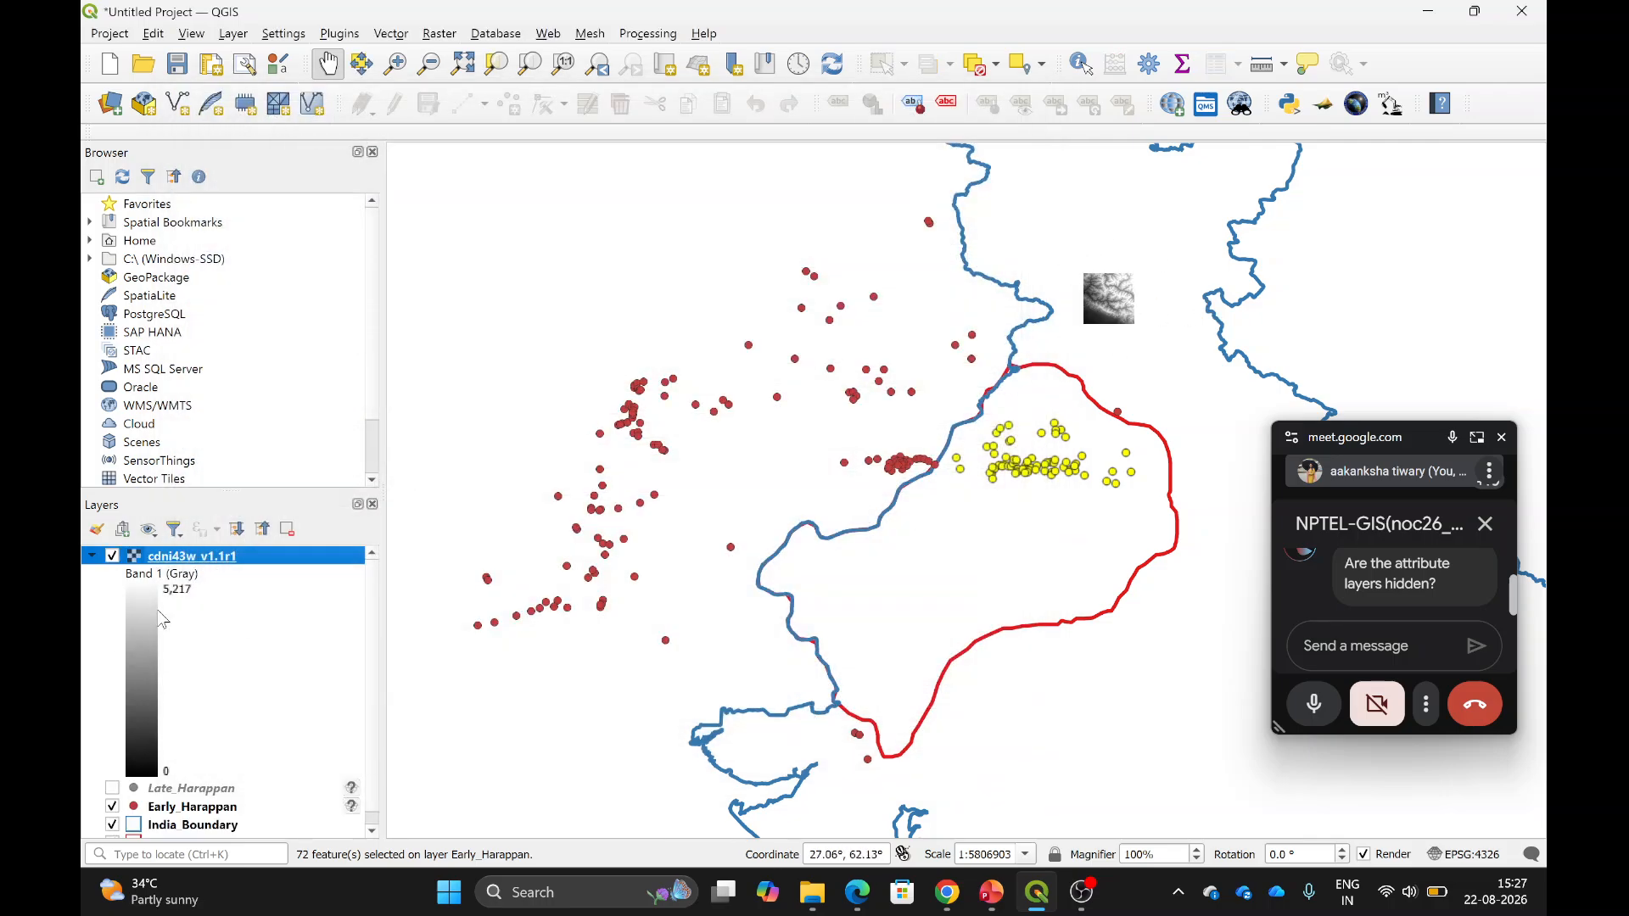
Build the Raster Calculator expression "cdni43w_v1.1r1@1" > 3000 from the DEM band, with the map zoomed to the cdni43w_v1.1r1 layer.
right_click(194, 562)
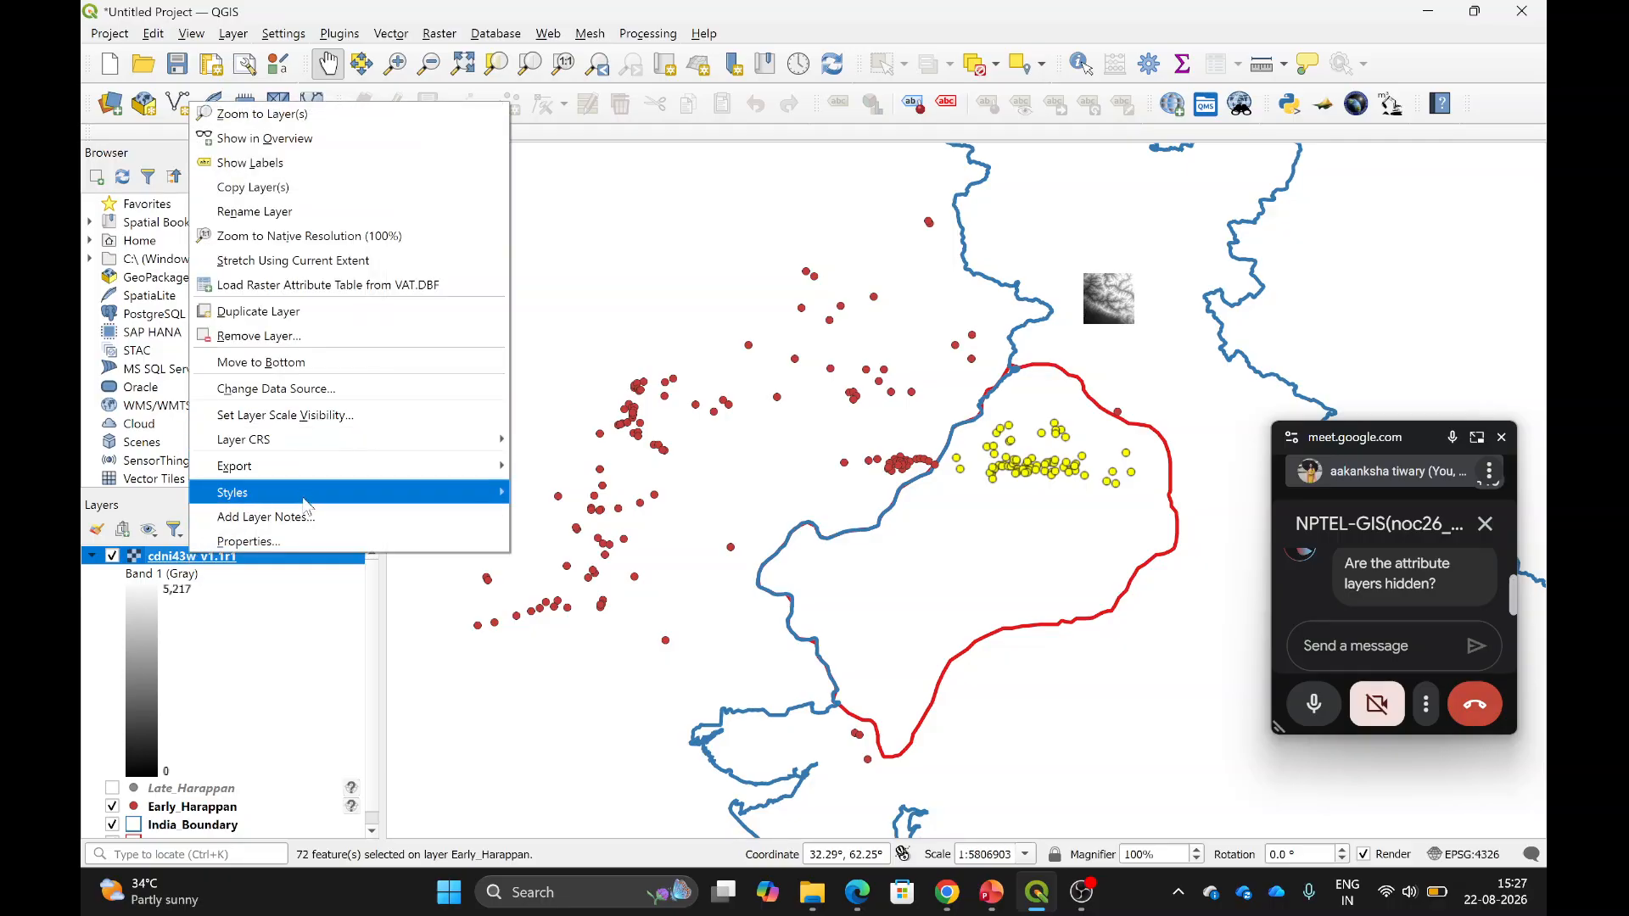
click(321, 128)
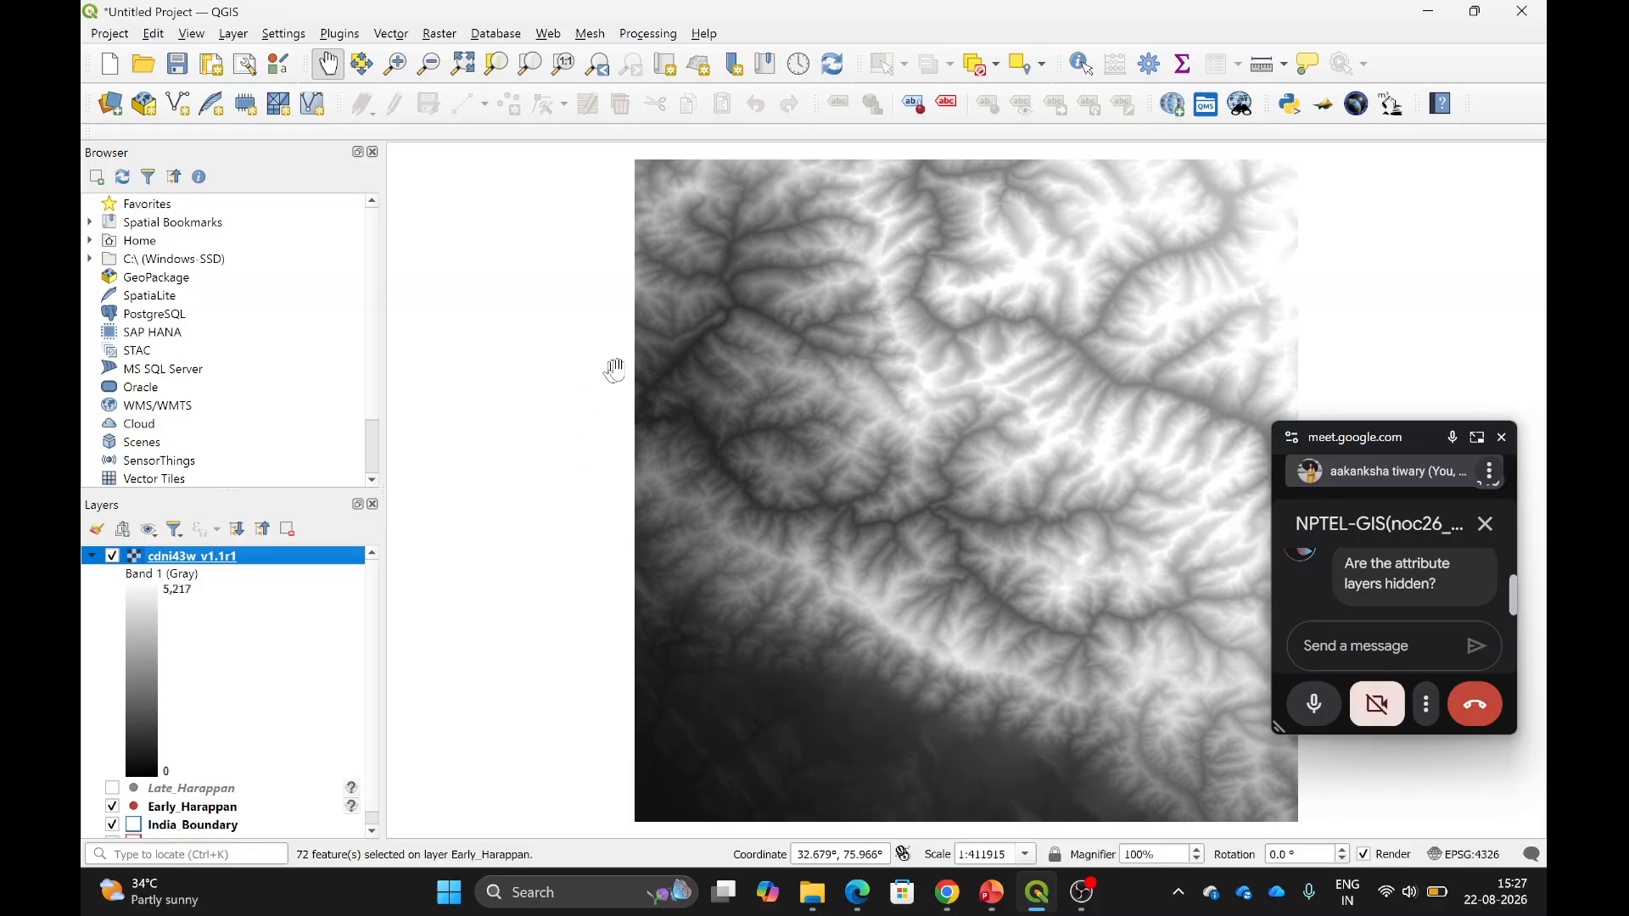
click(438, 36)
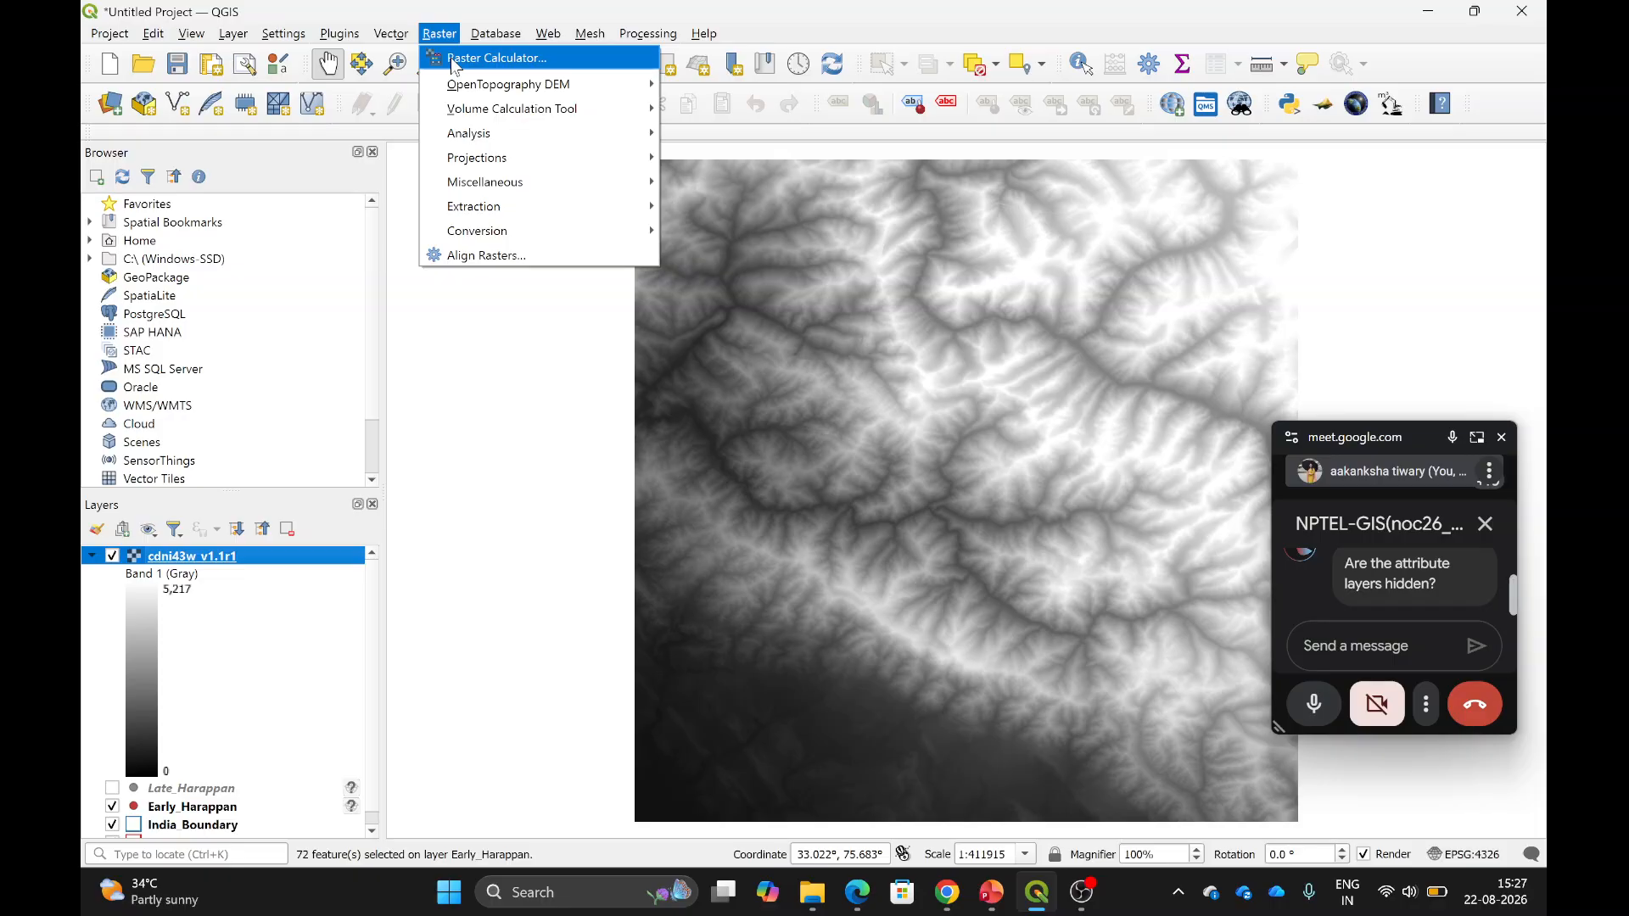
click(456, 61)
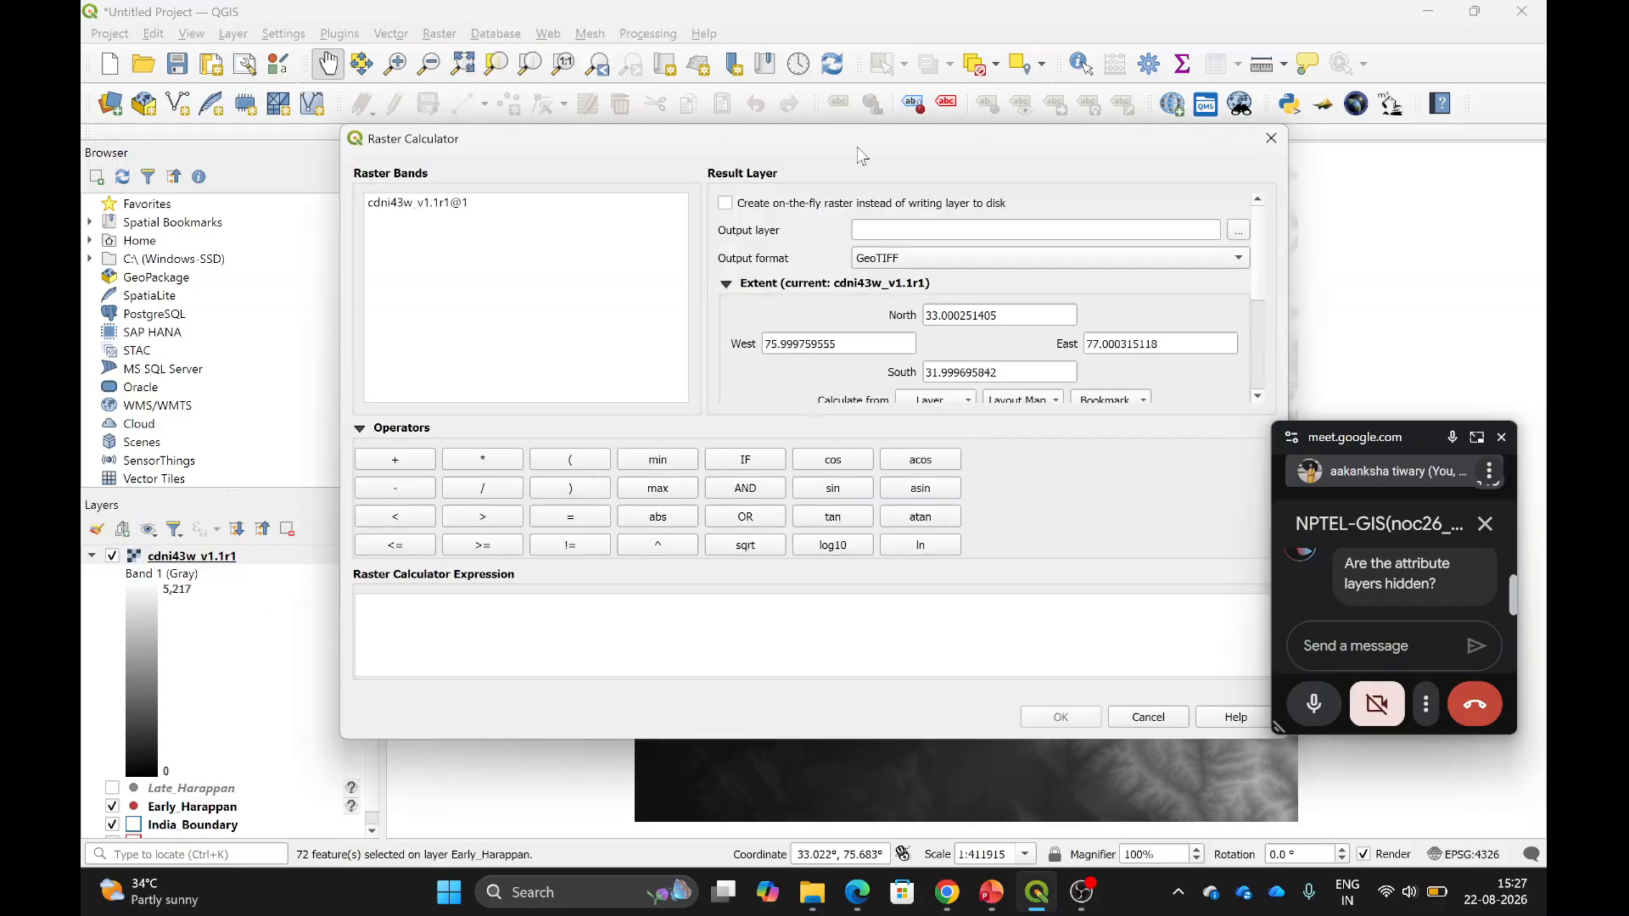
drag(857, 146, 715, 102)
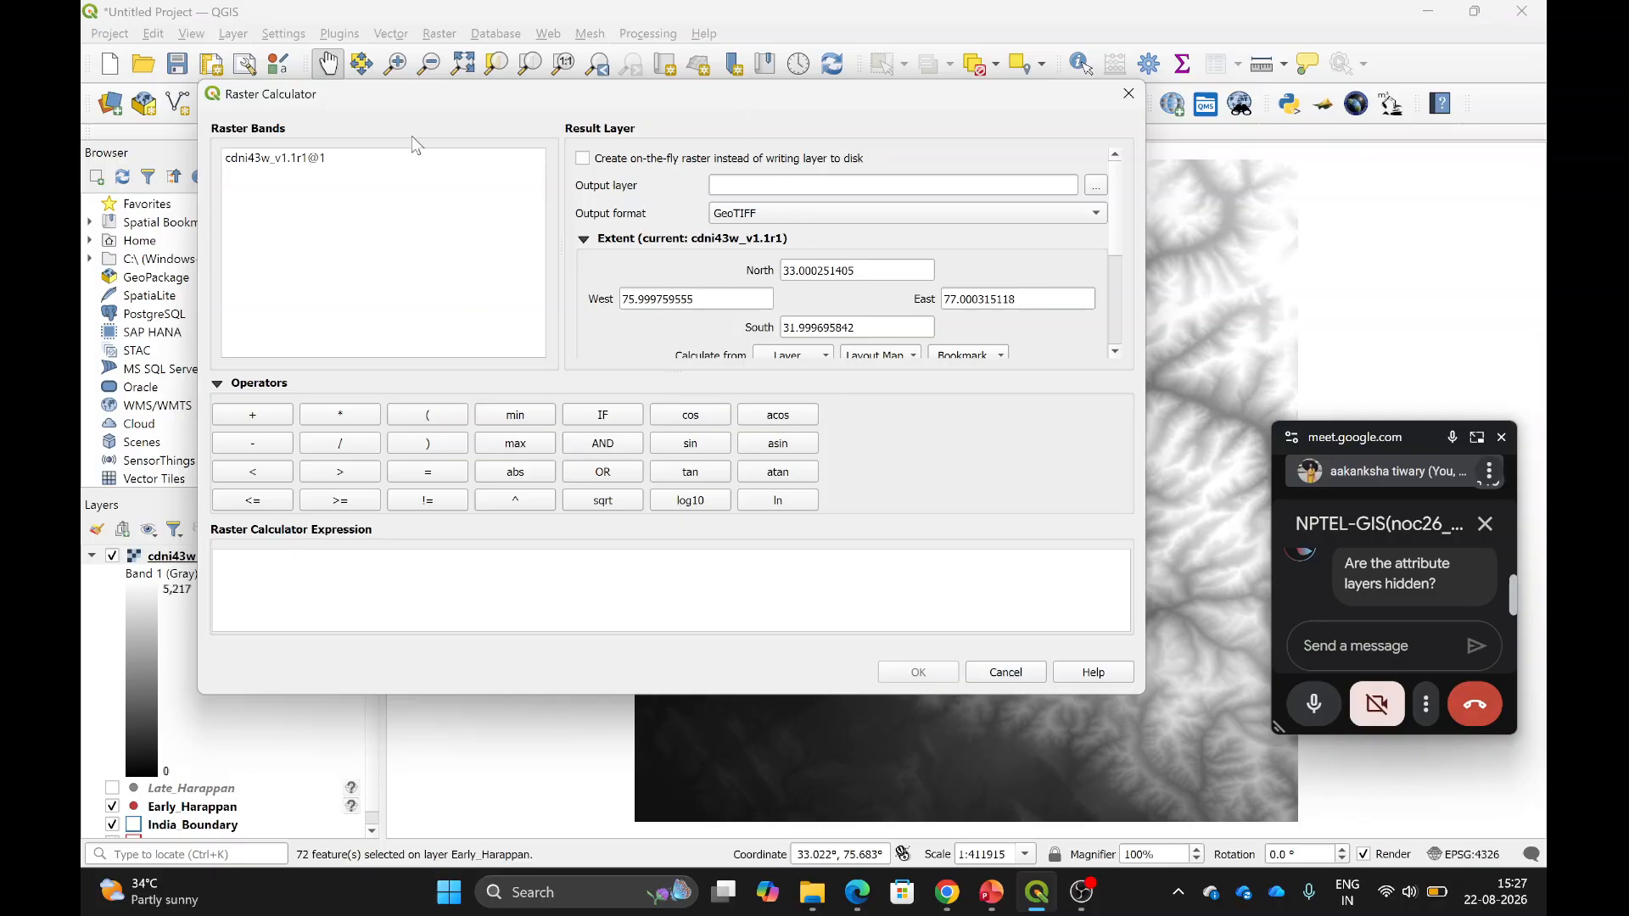
click(349, 157)
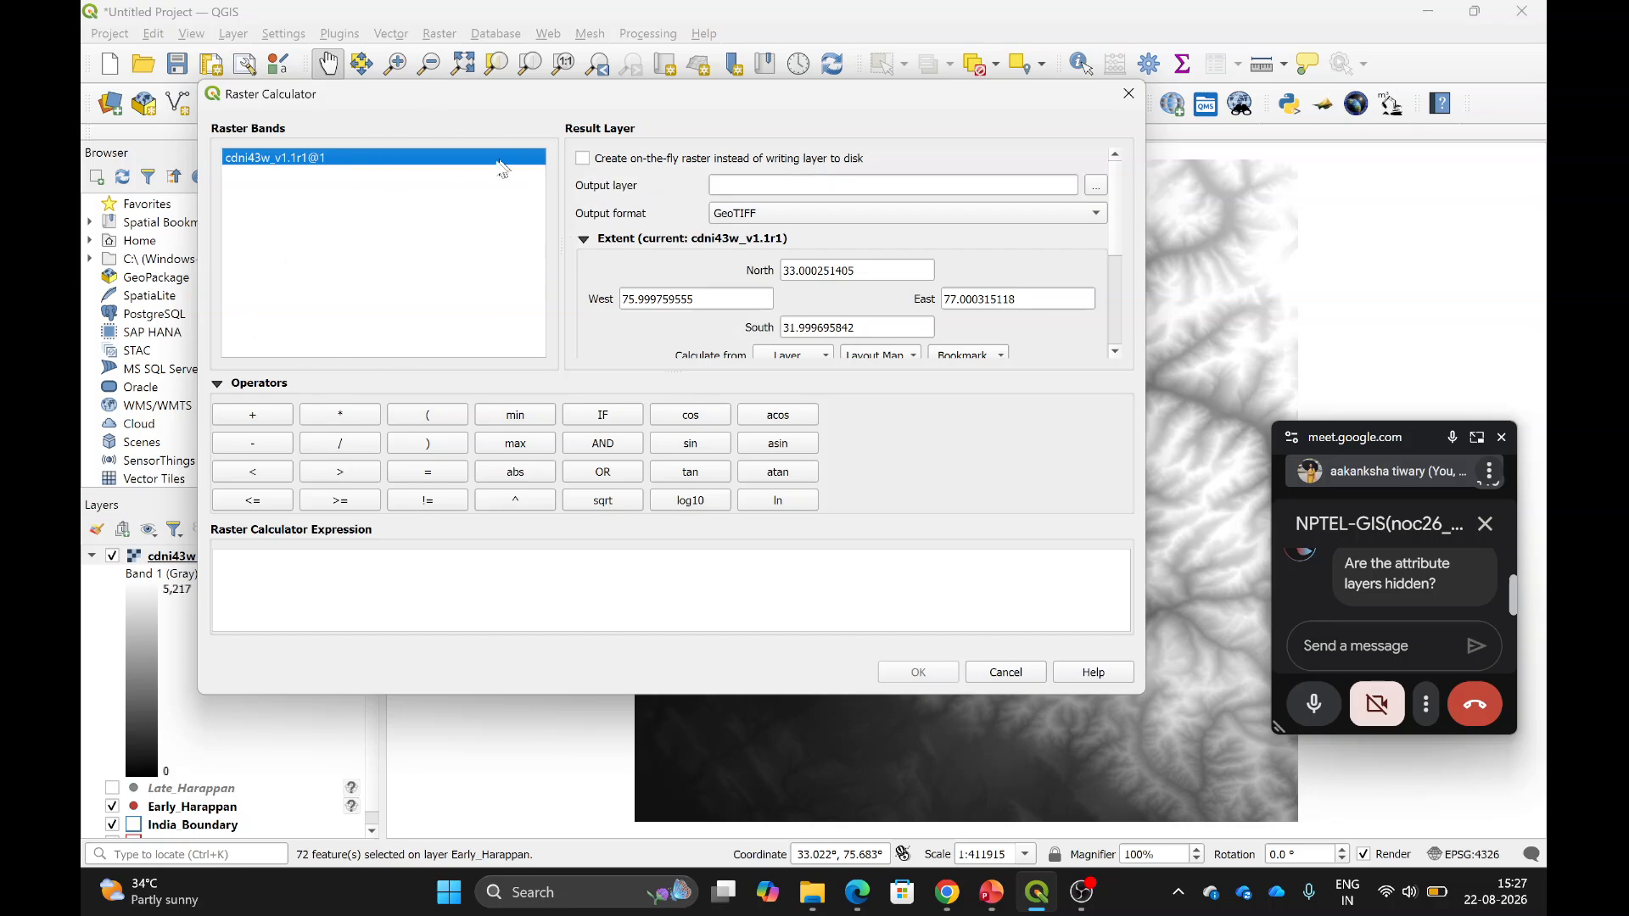
double_click(403, 159)
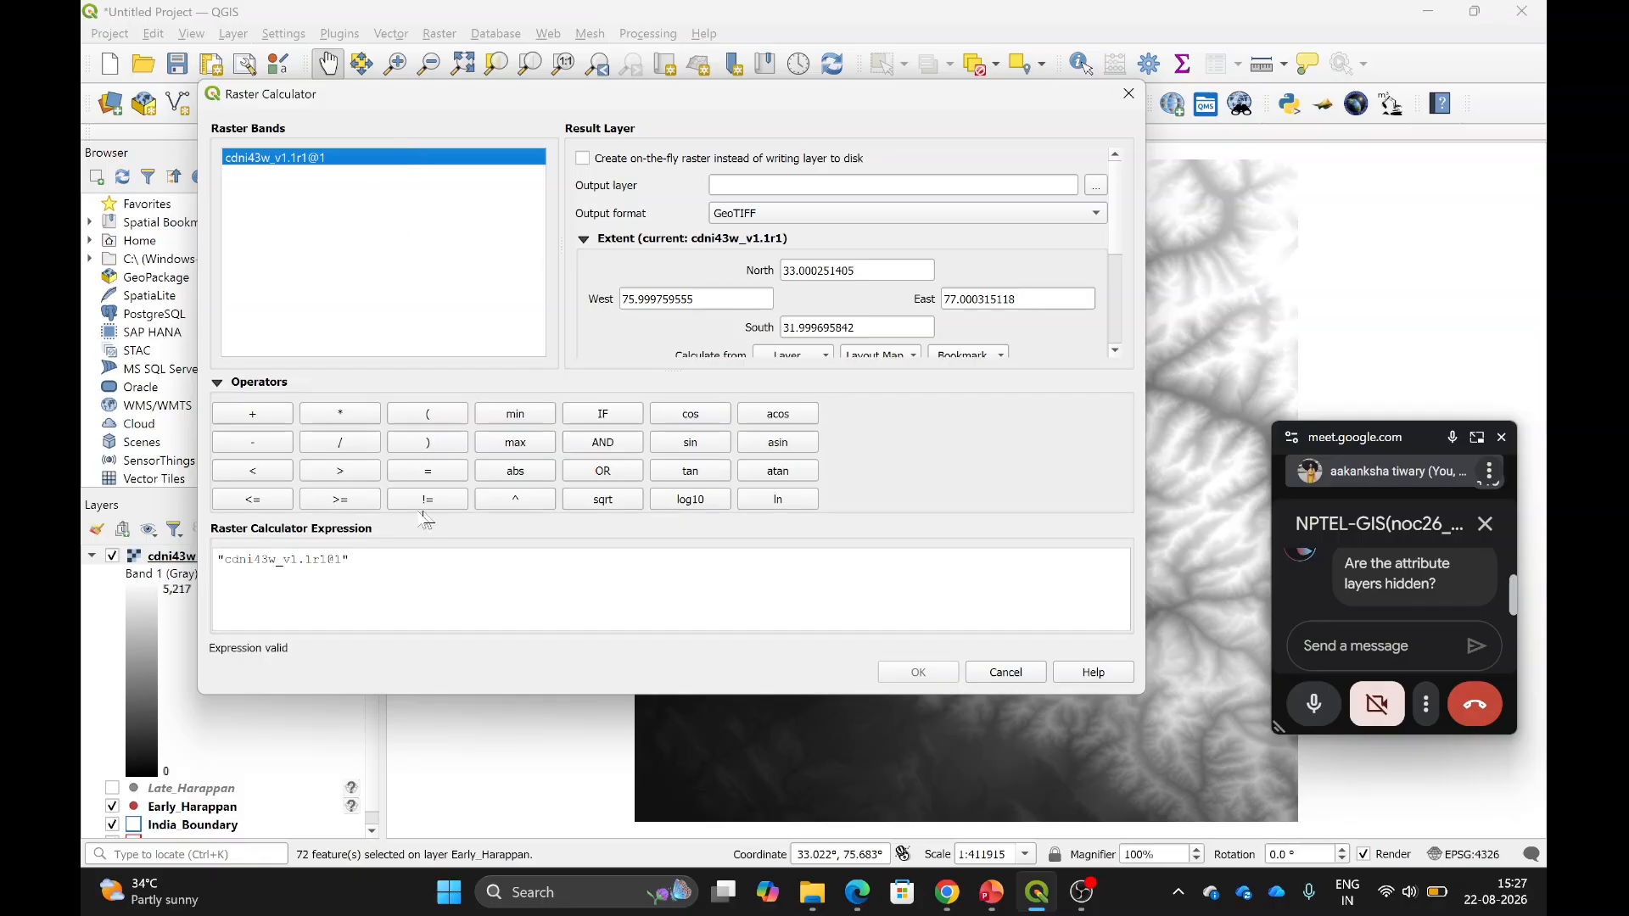
click(365, 550)
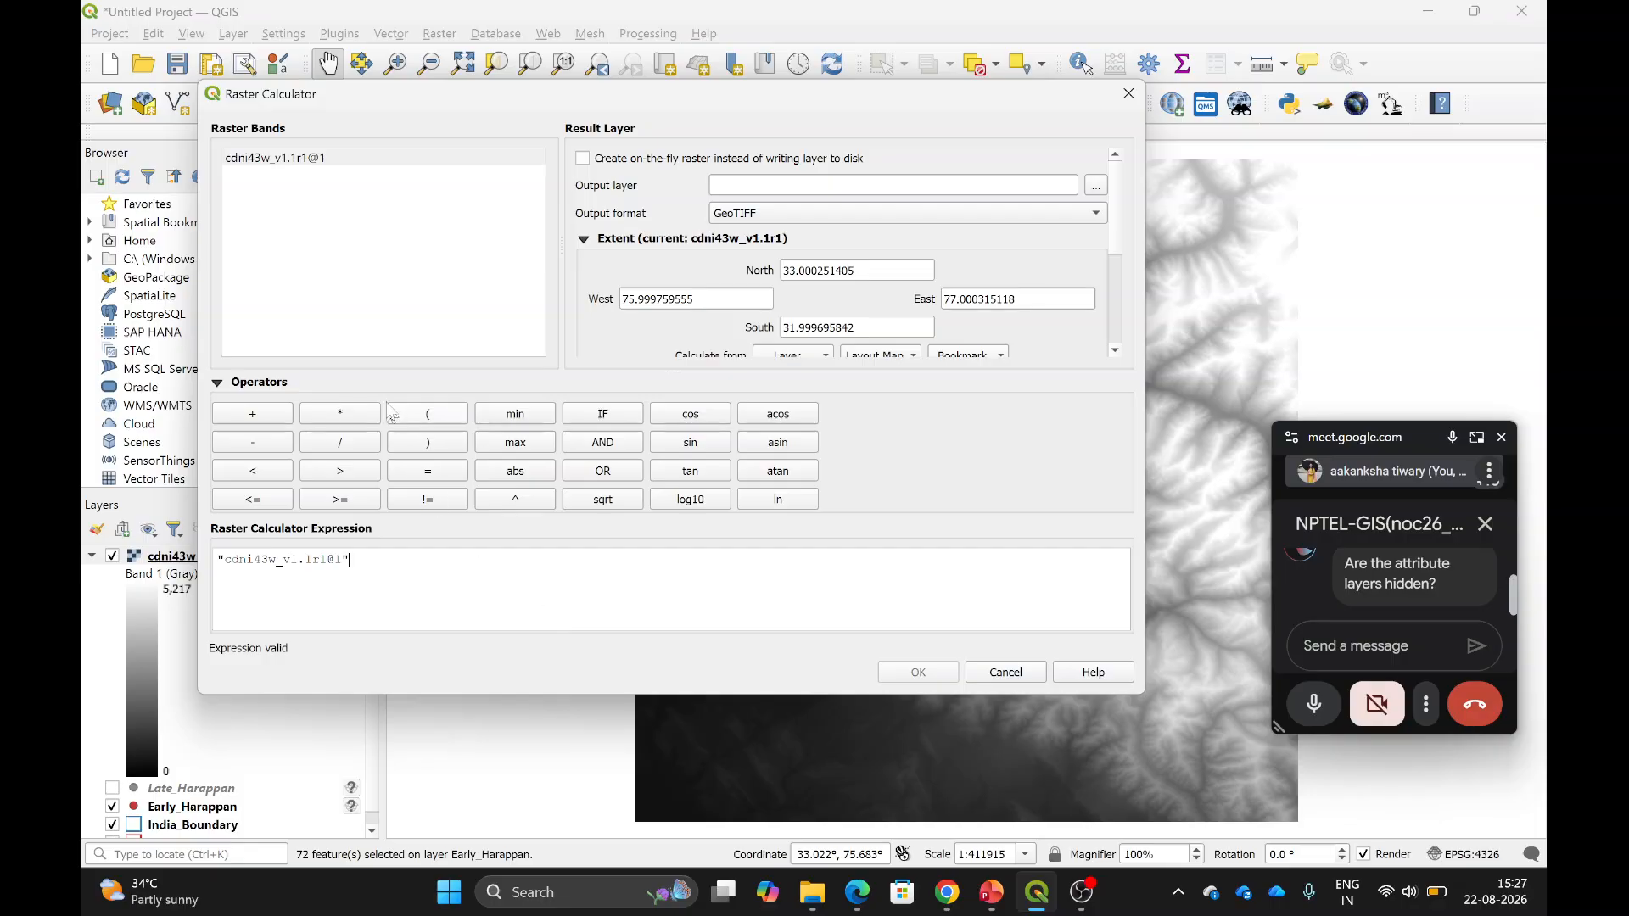
click(339, 472)
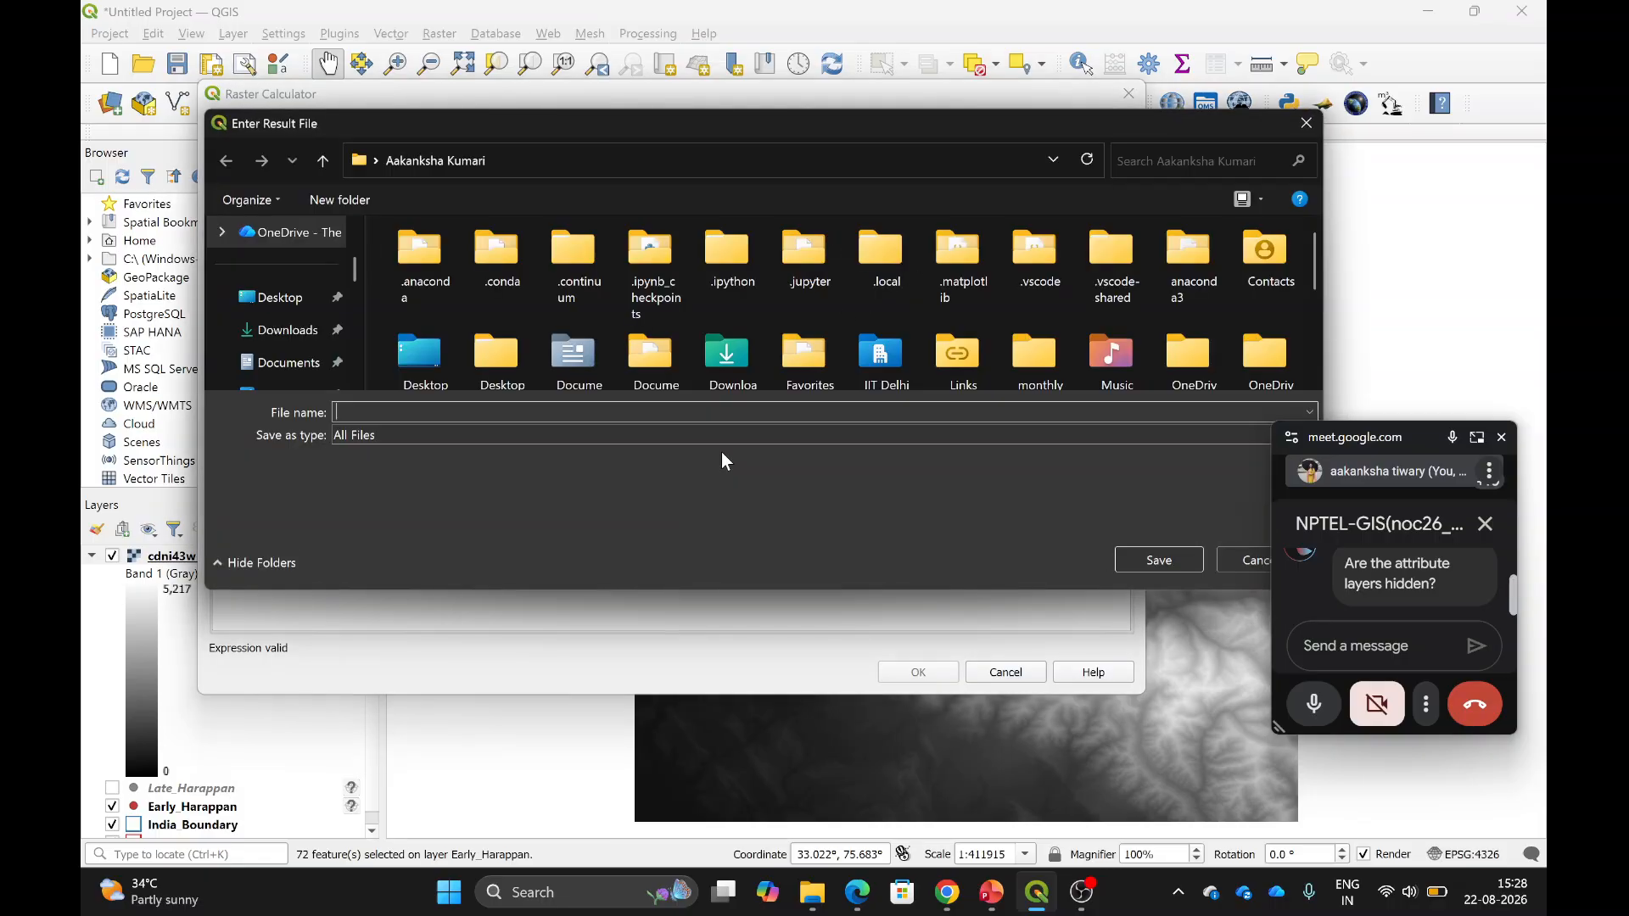
Set the output layer to High_elev in Downloads as a GeoTIFF and run the raster calculation.
click(295, 345)
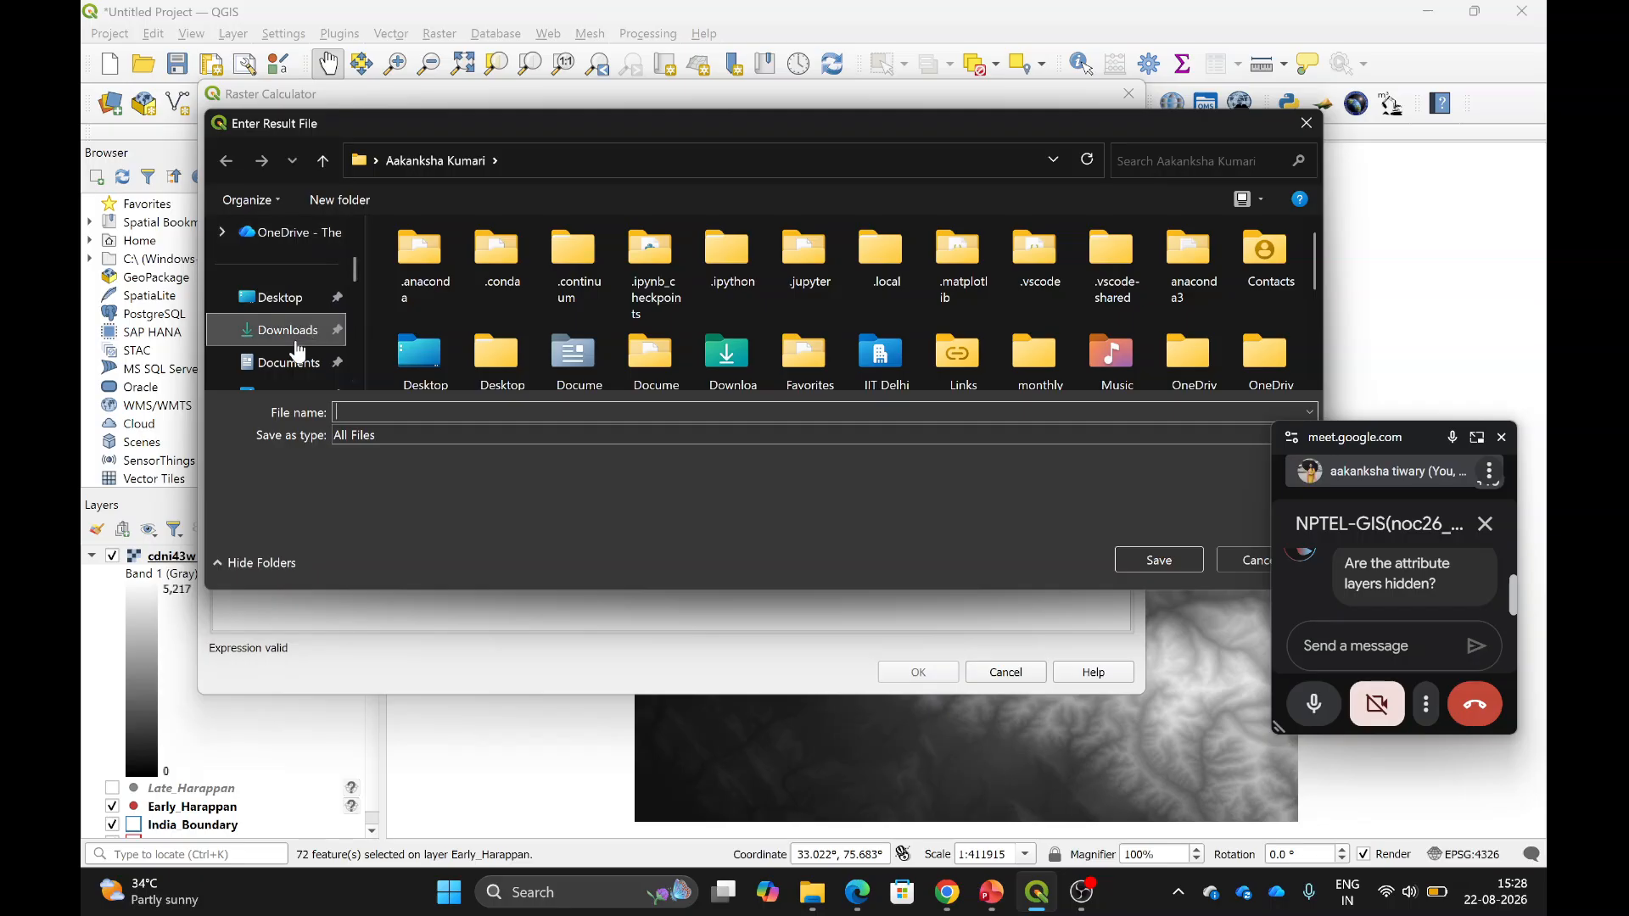
click(417, 414)
text(High_elev)
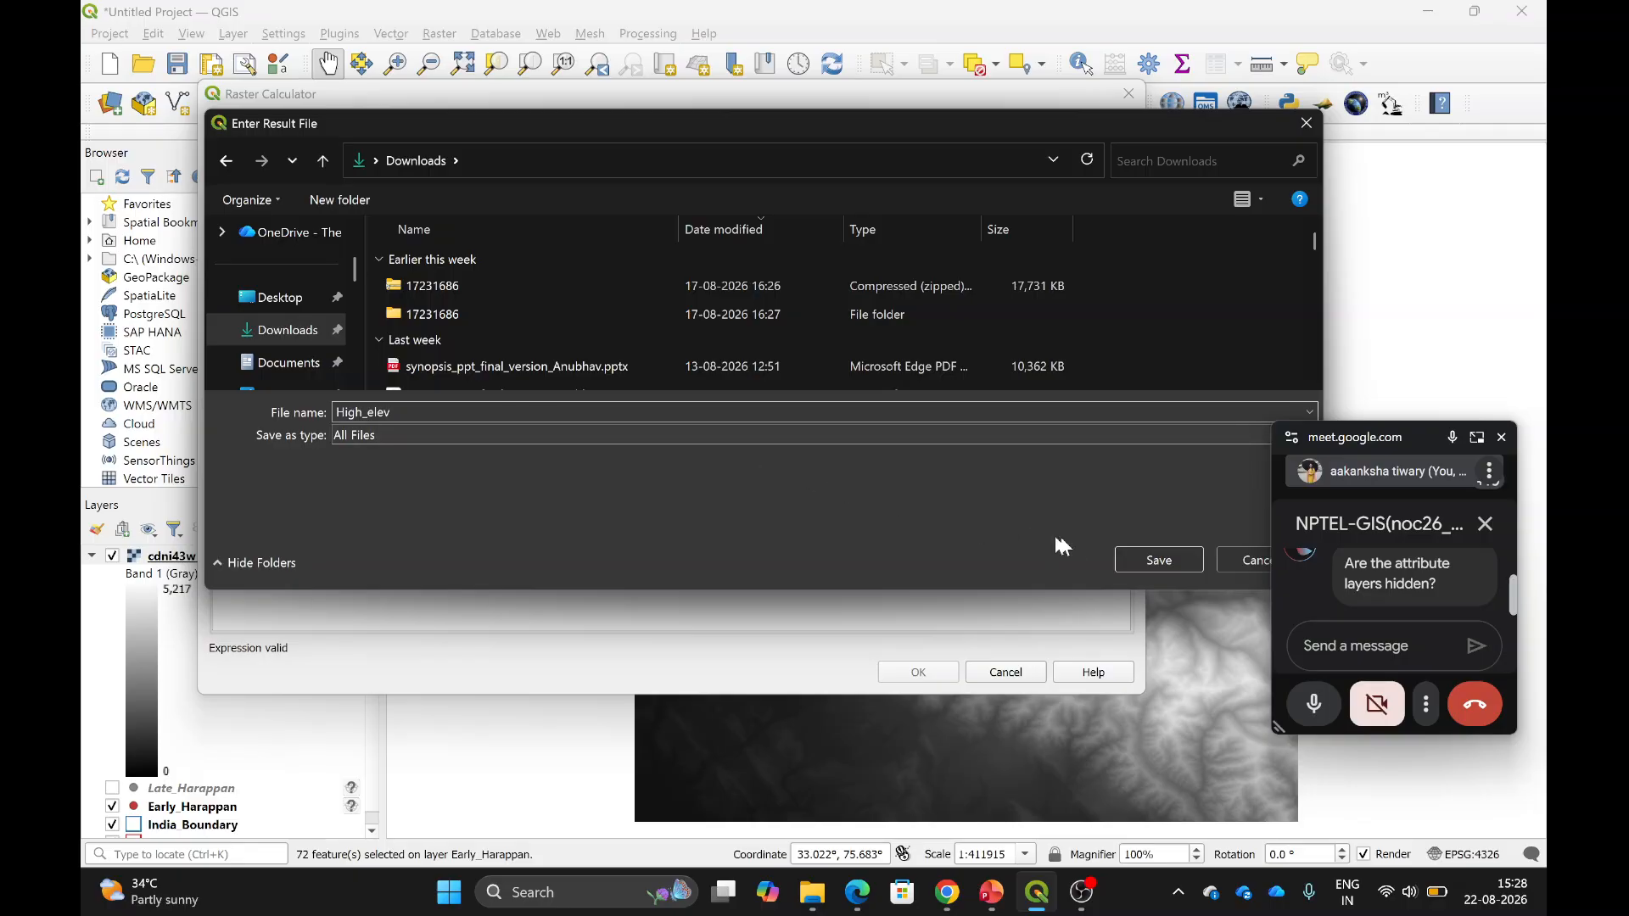
click(1140, 557)
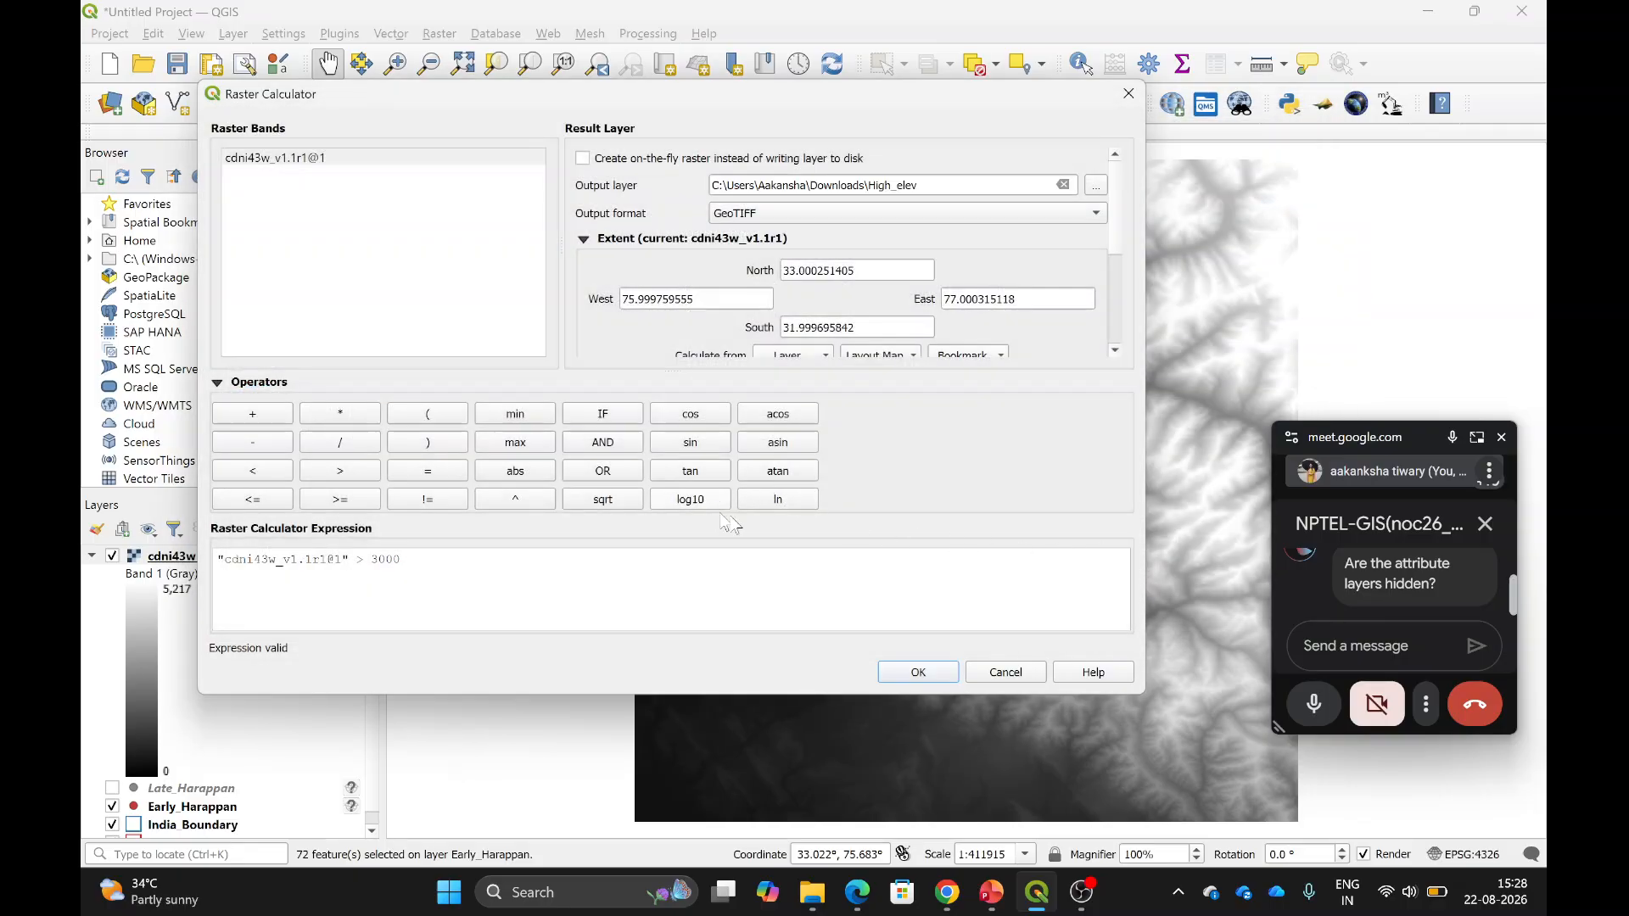
scroll(934, 243, down, 3)
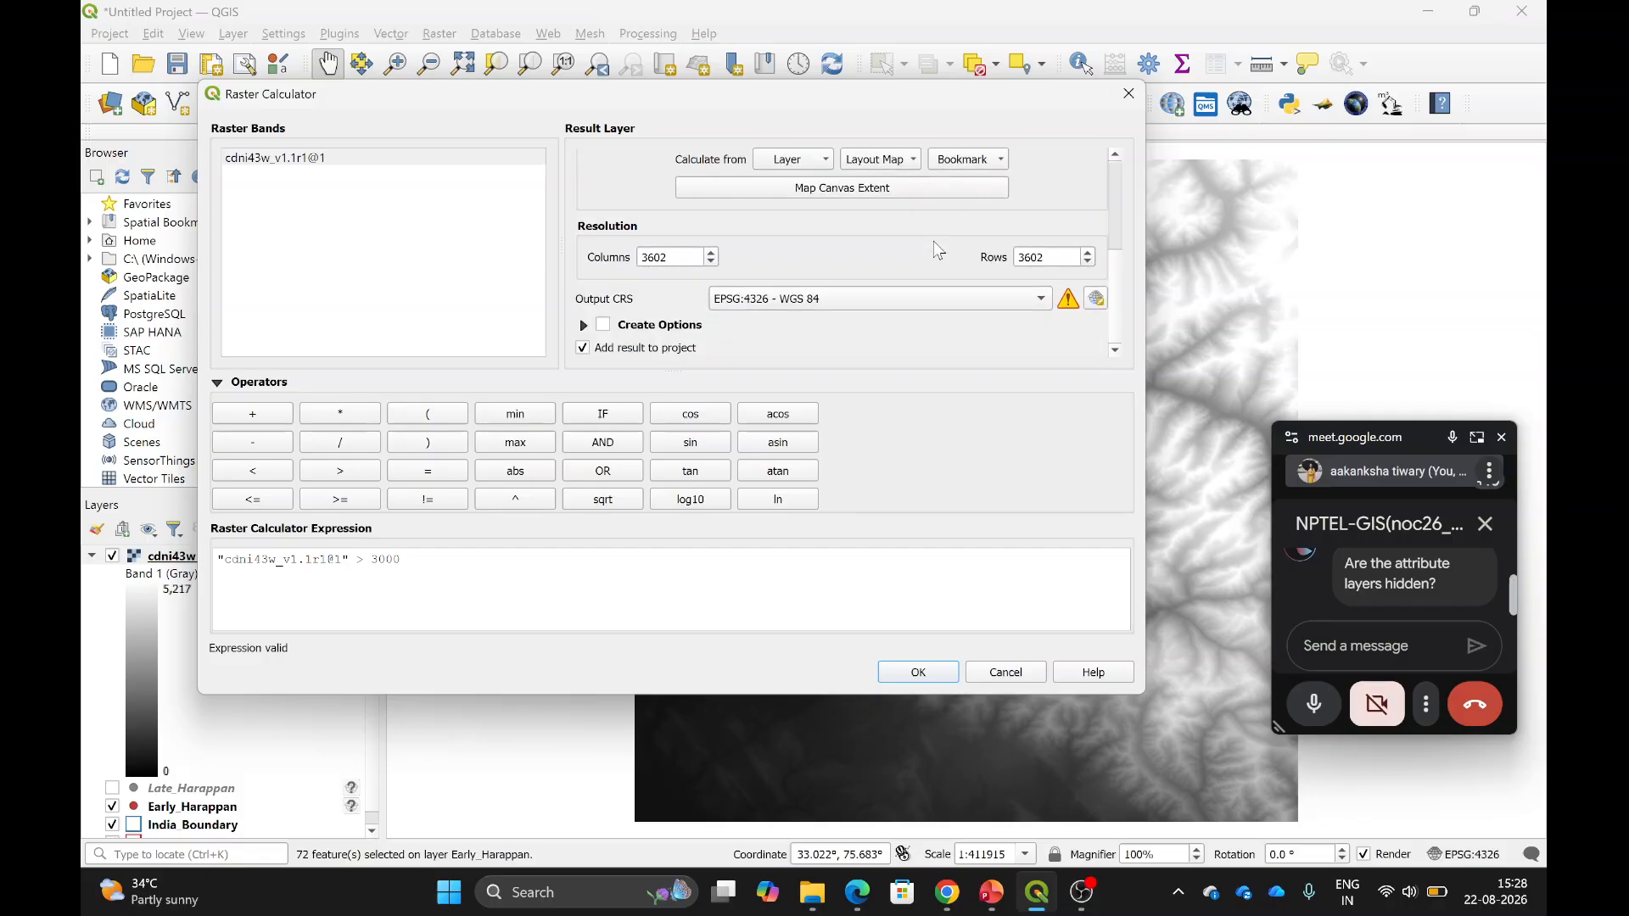
click(918, 672)
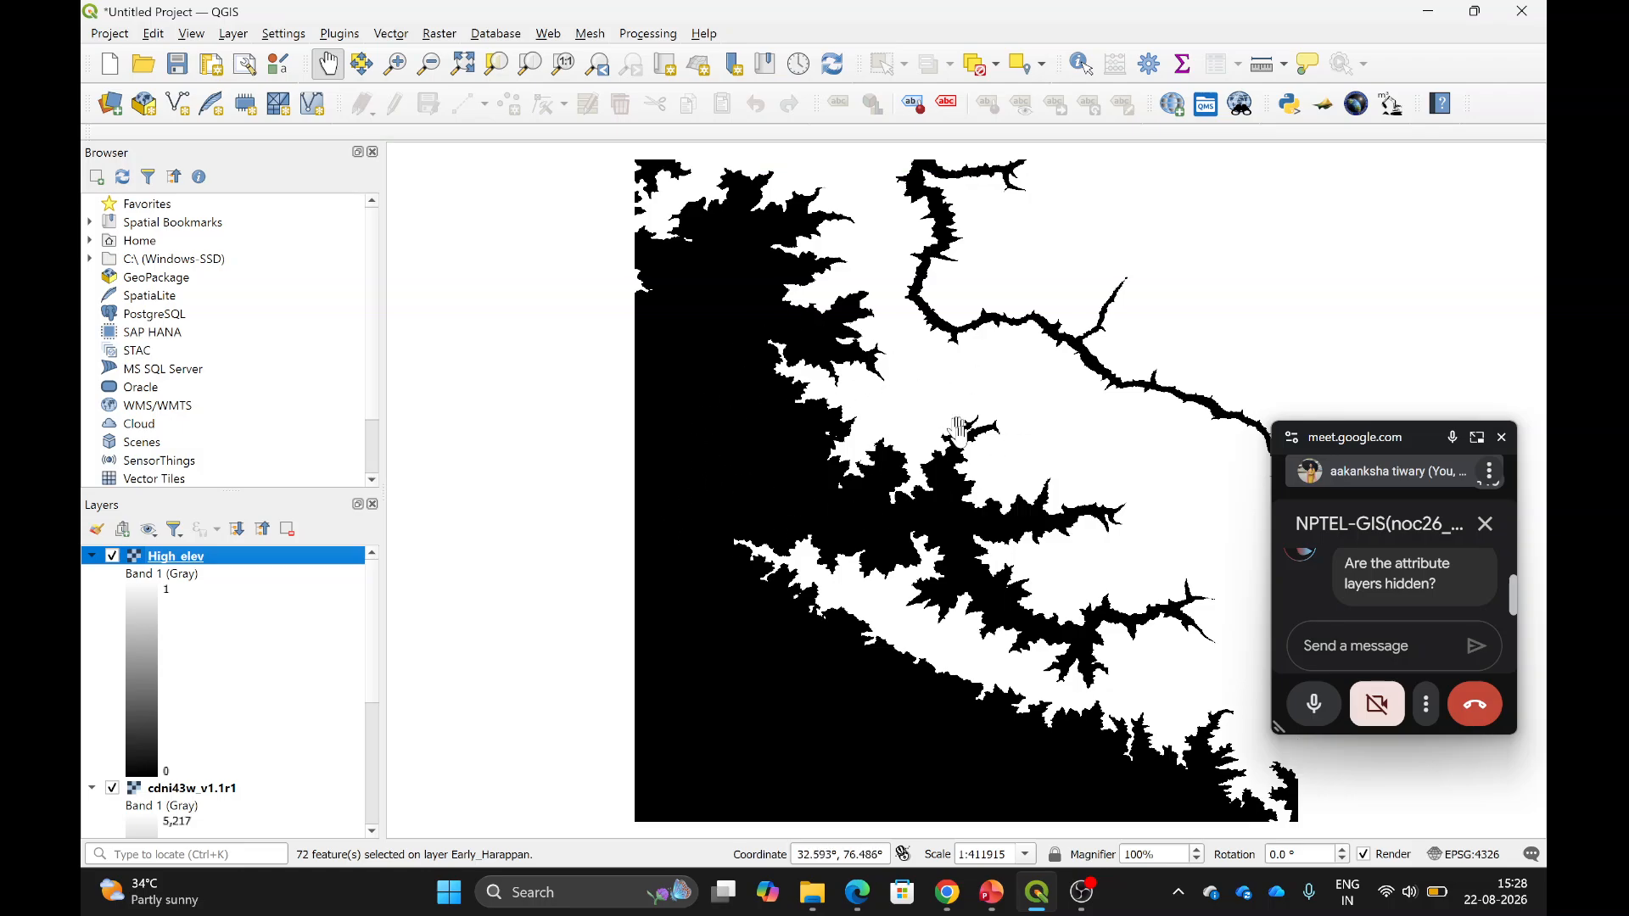
Toggle the High_elev layer's visibility to compare it with the DEM beneath, collapse its legend, and leave it hidden.
drag(942, 422, 792, 443)
drag(844, 317, 834, 293)
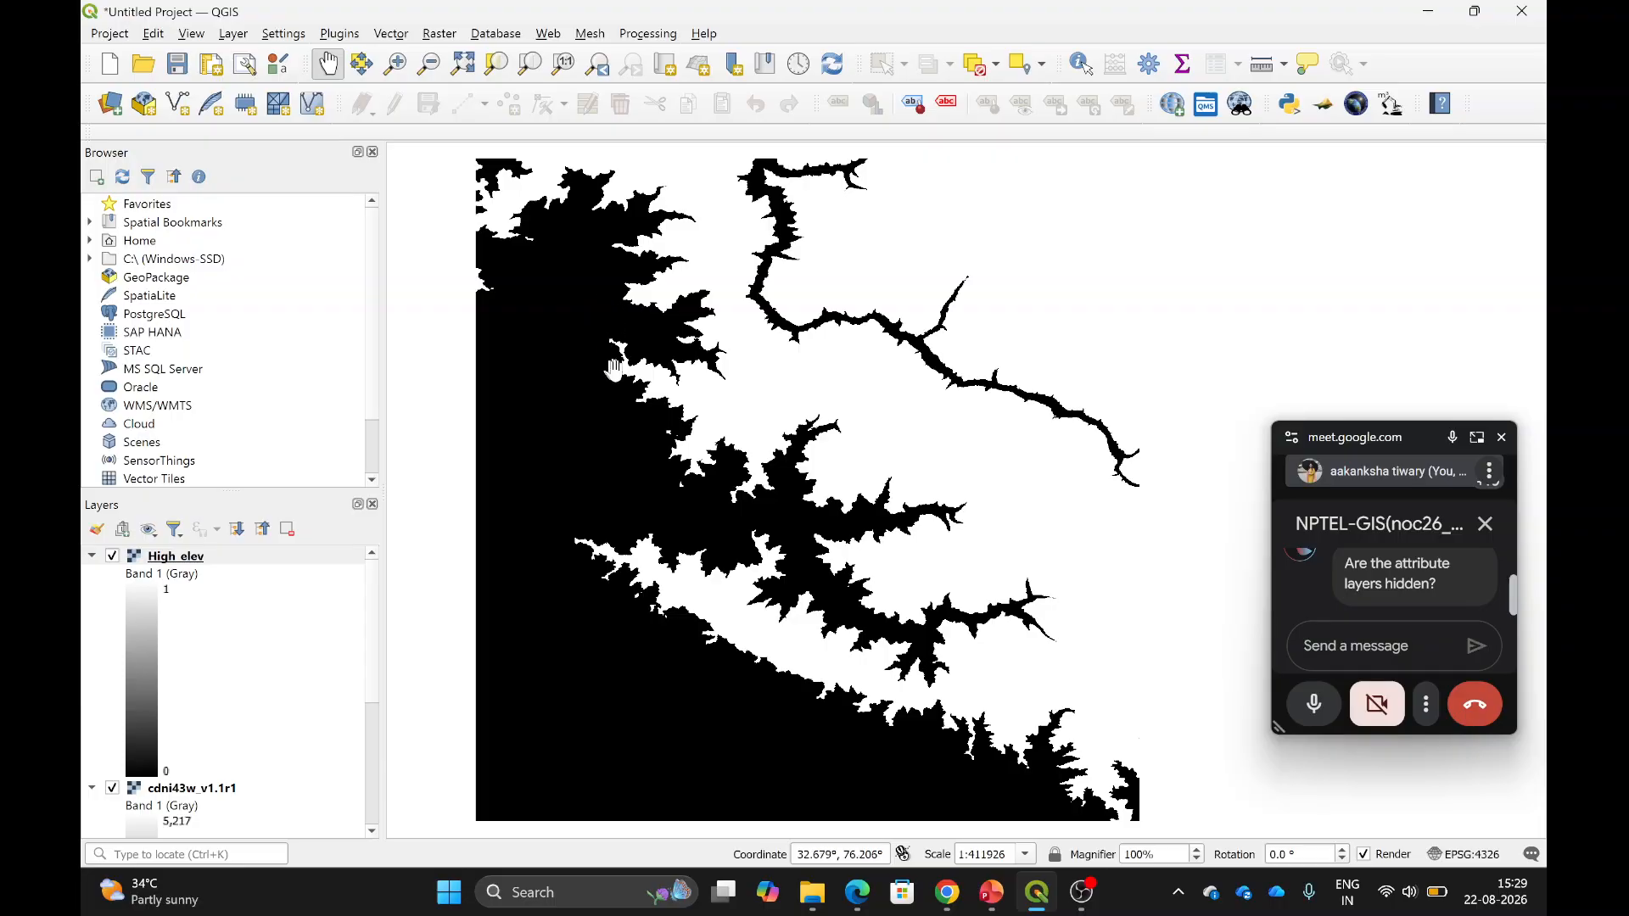
click(111, 556)
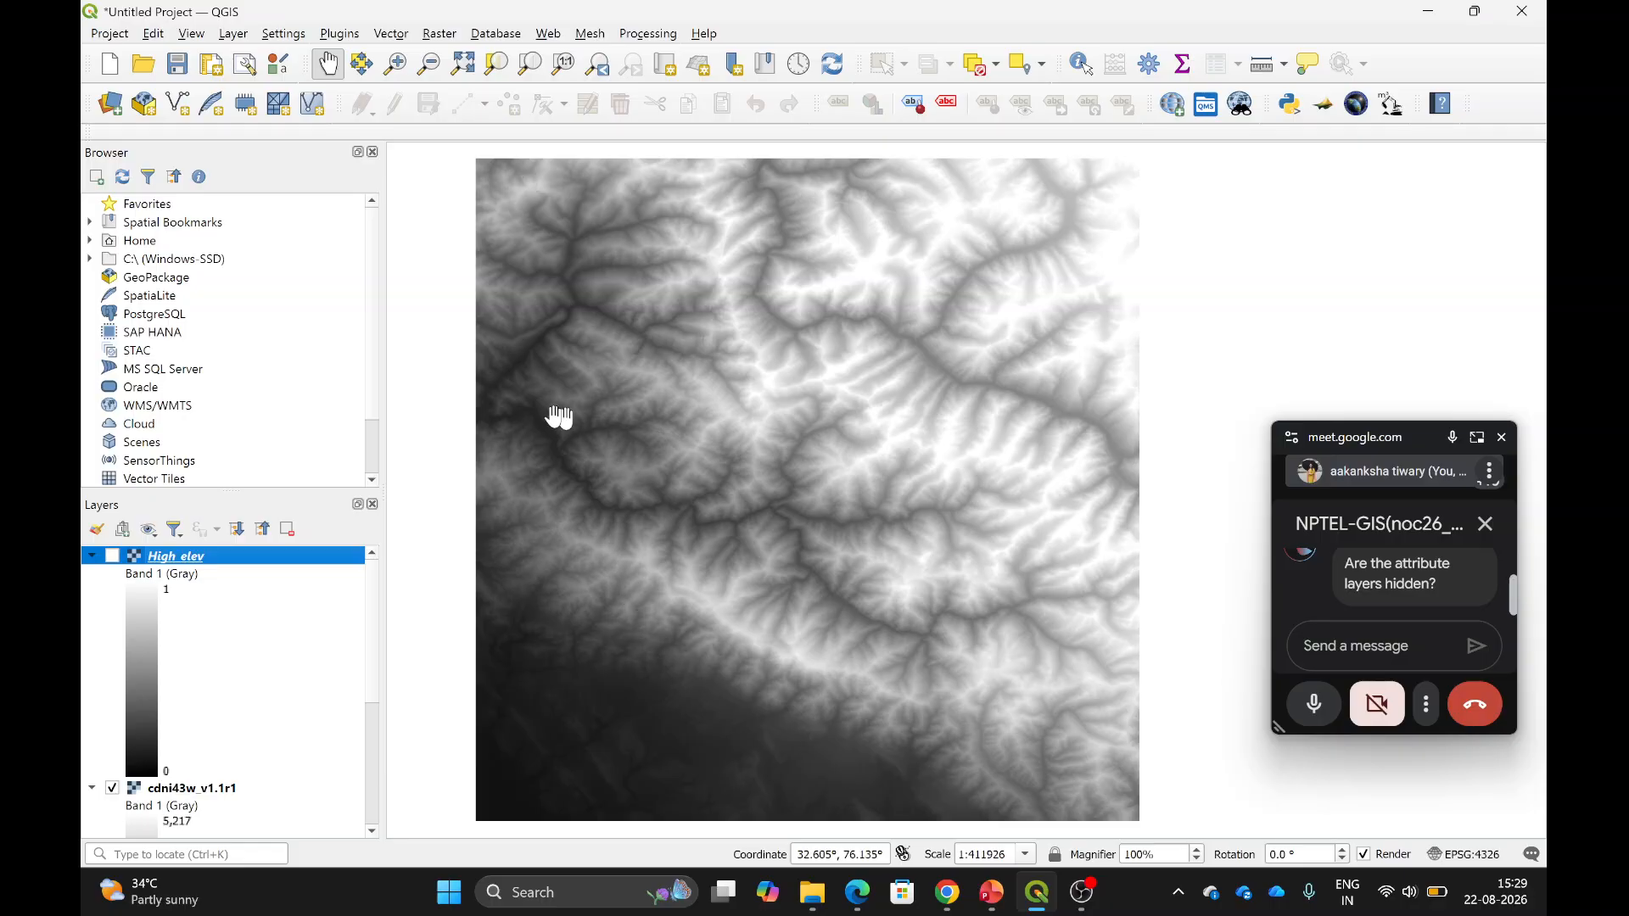
click(111, 555)
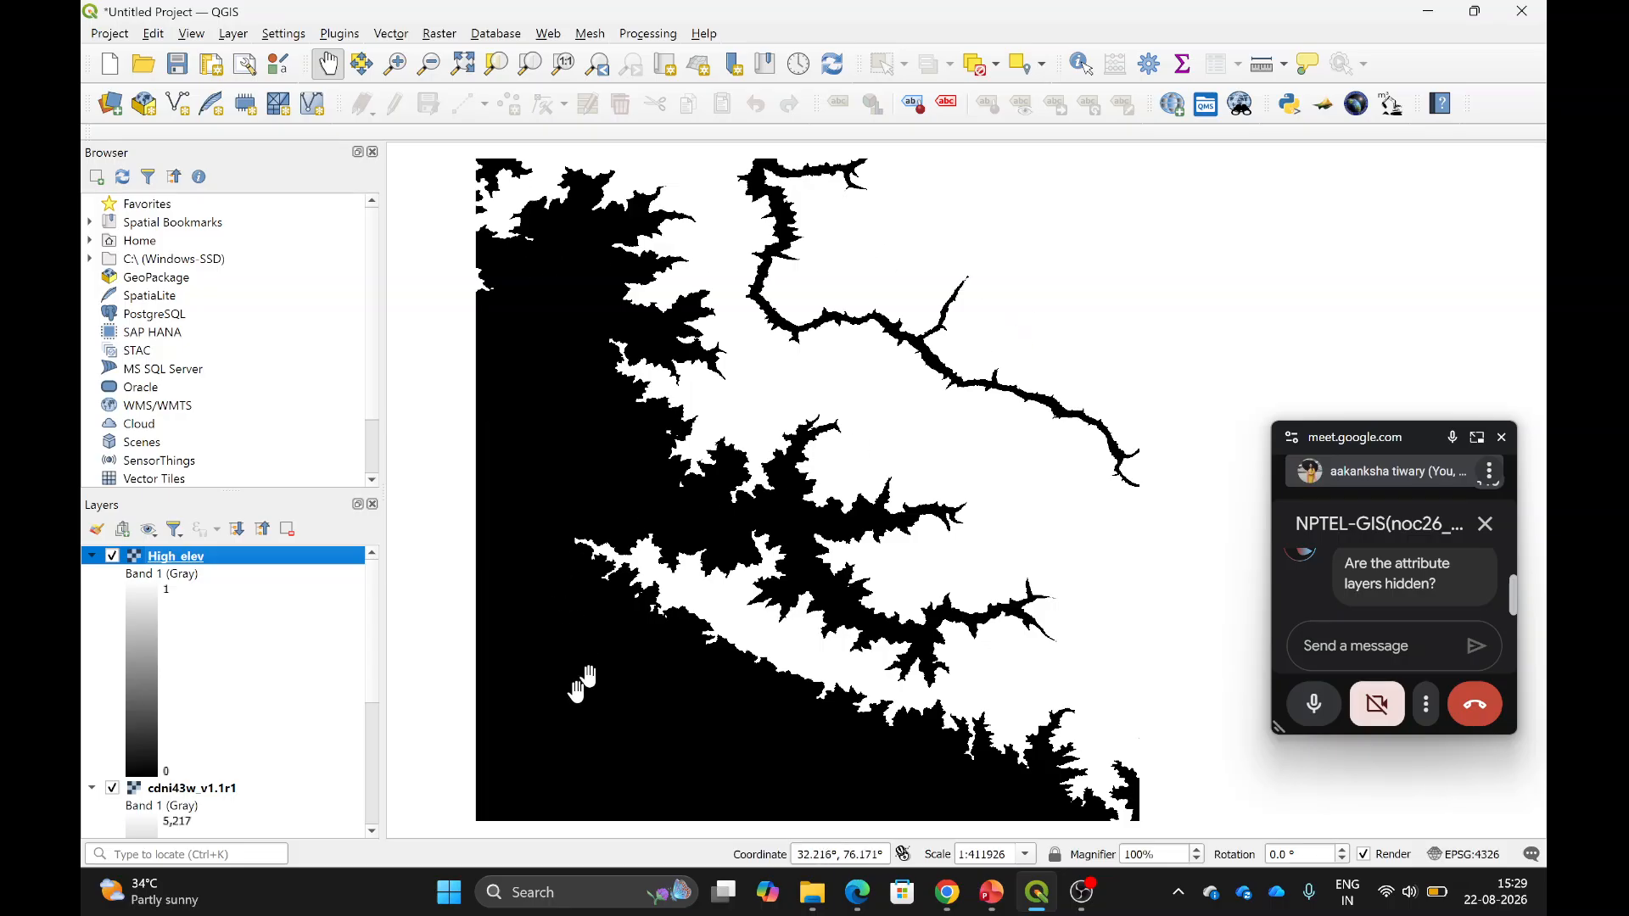
click(111, 556)
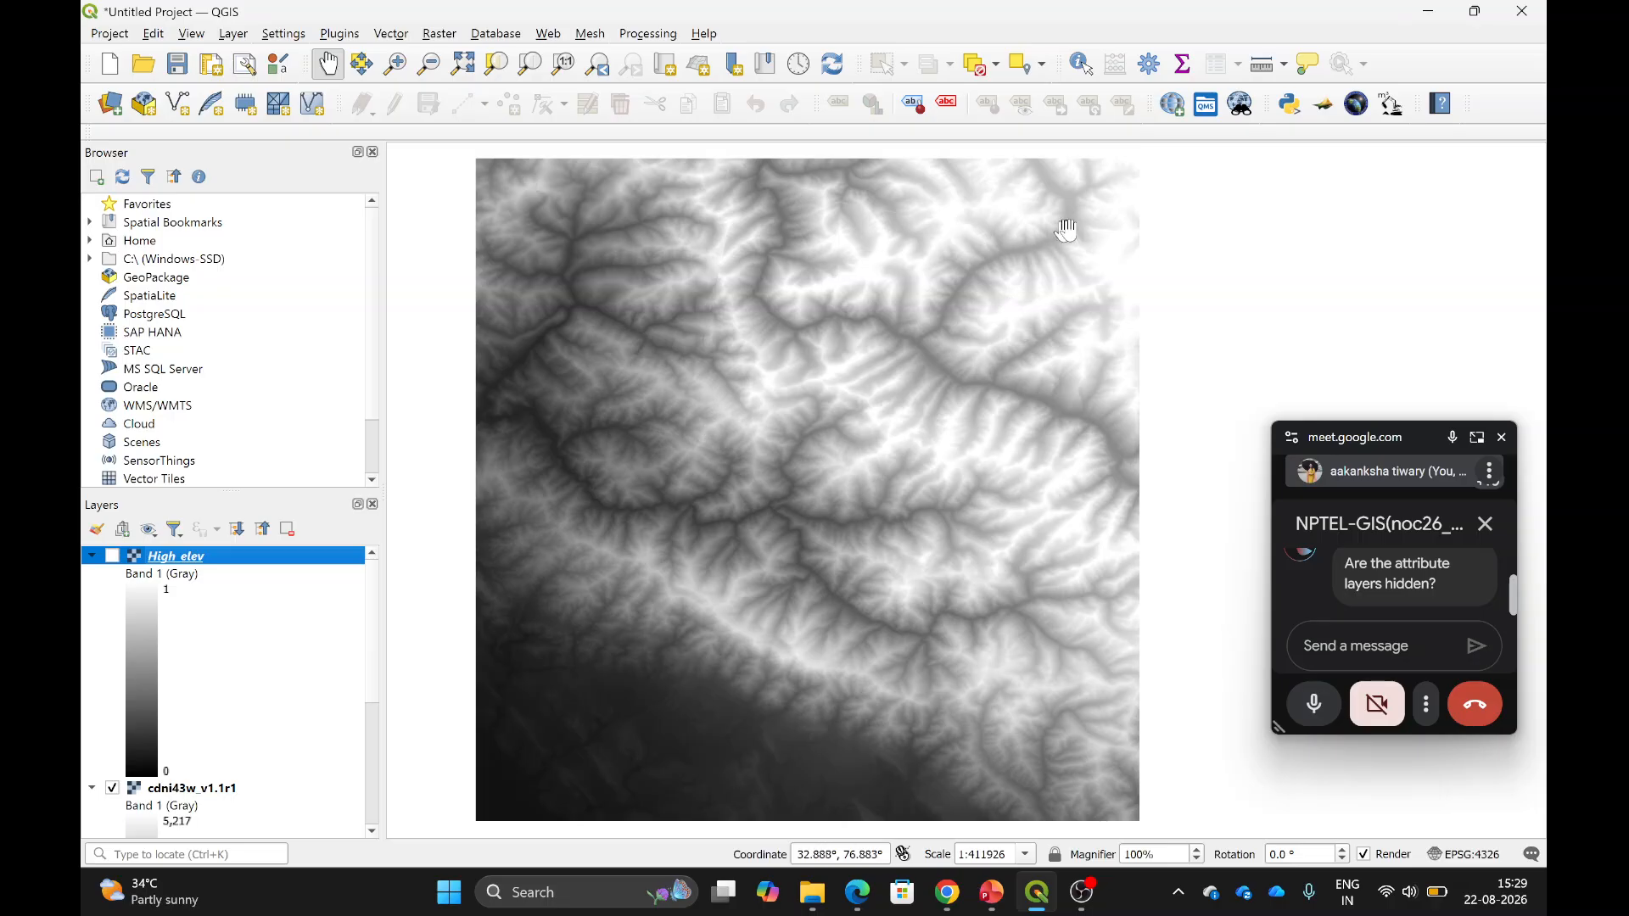
click(112, 556)
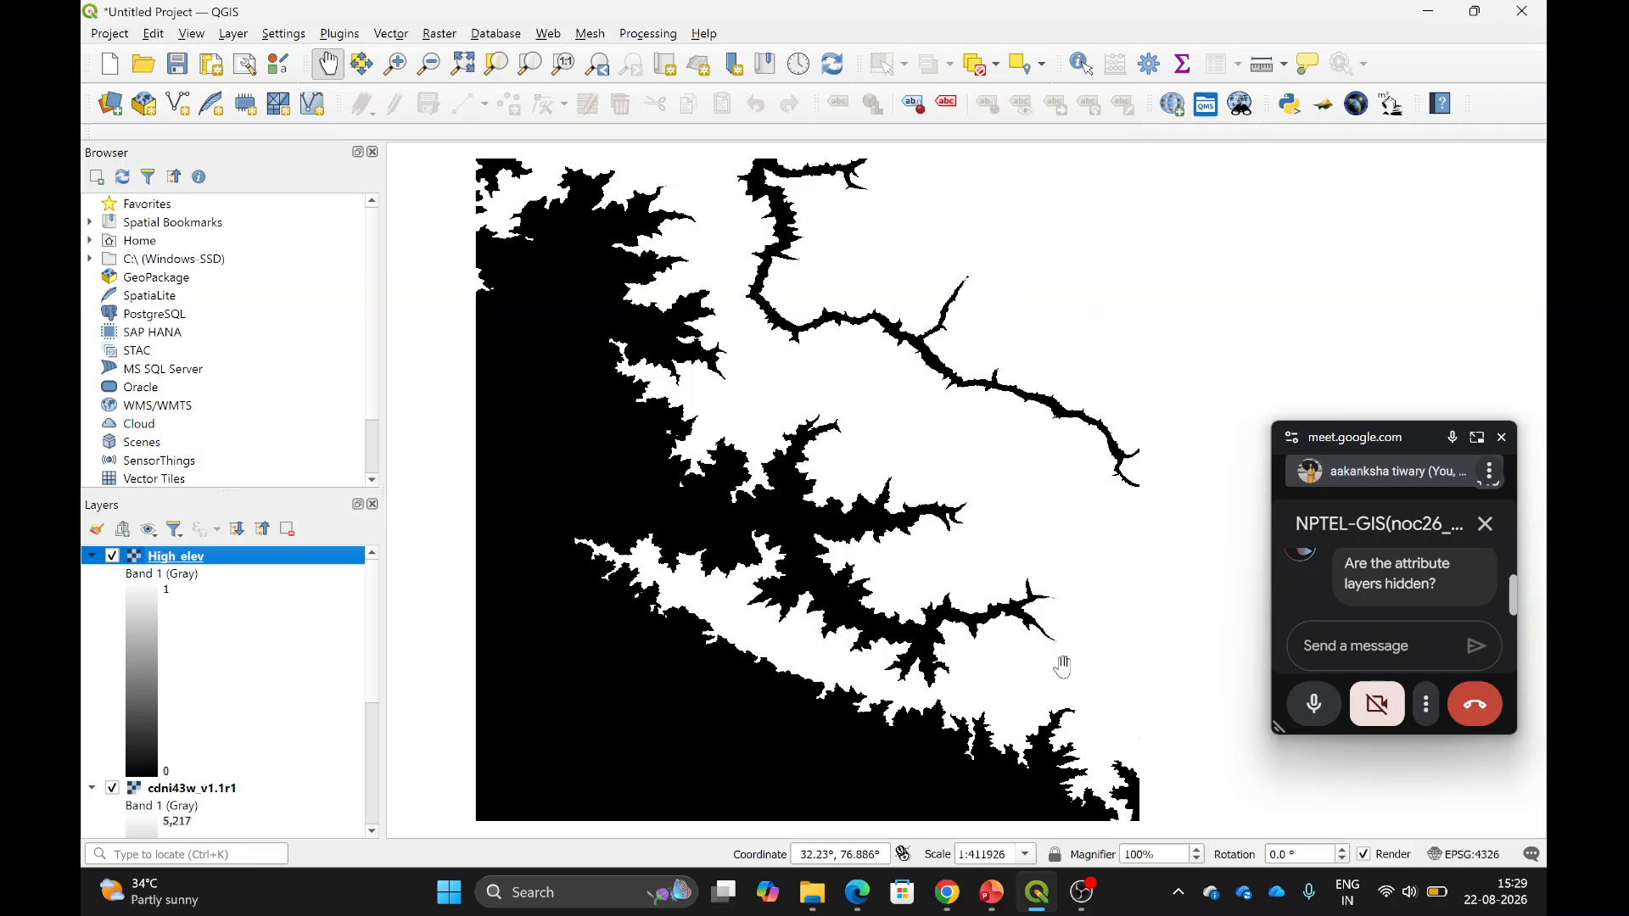
click(92, 556)
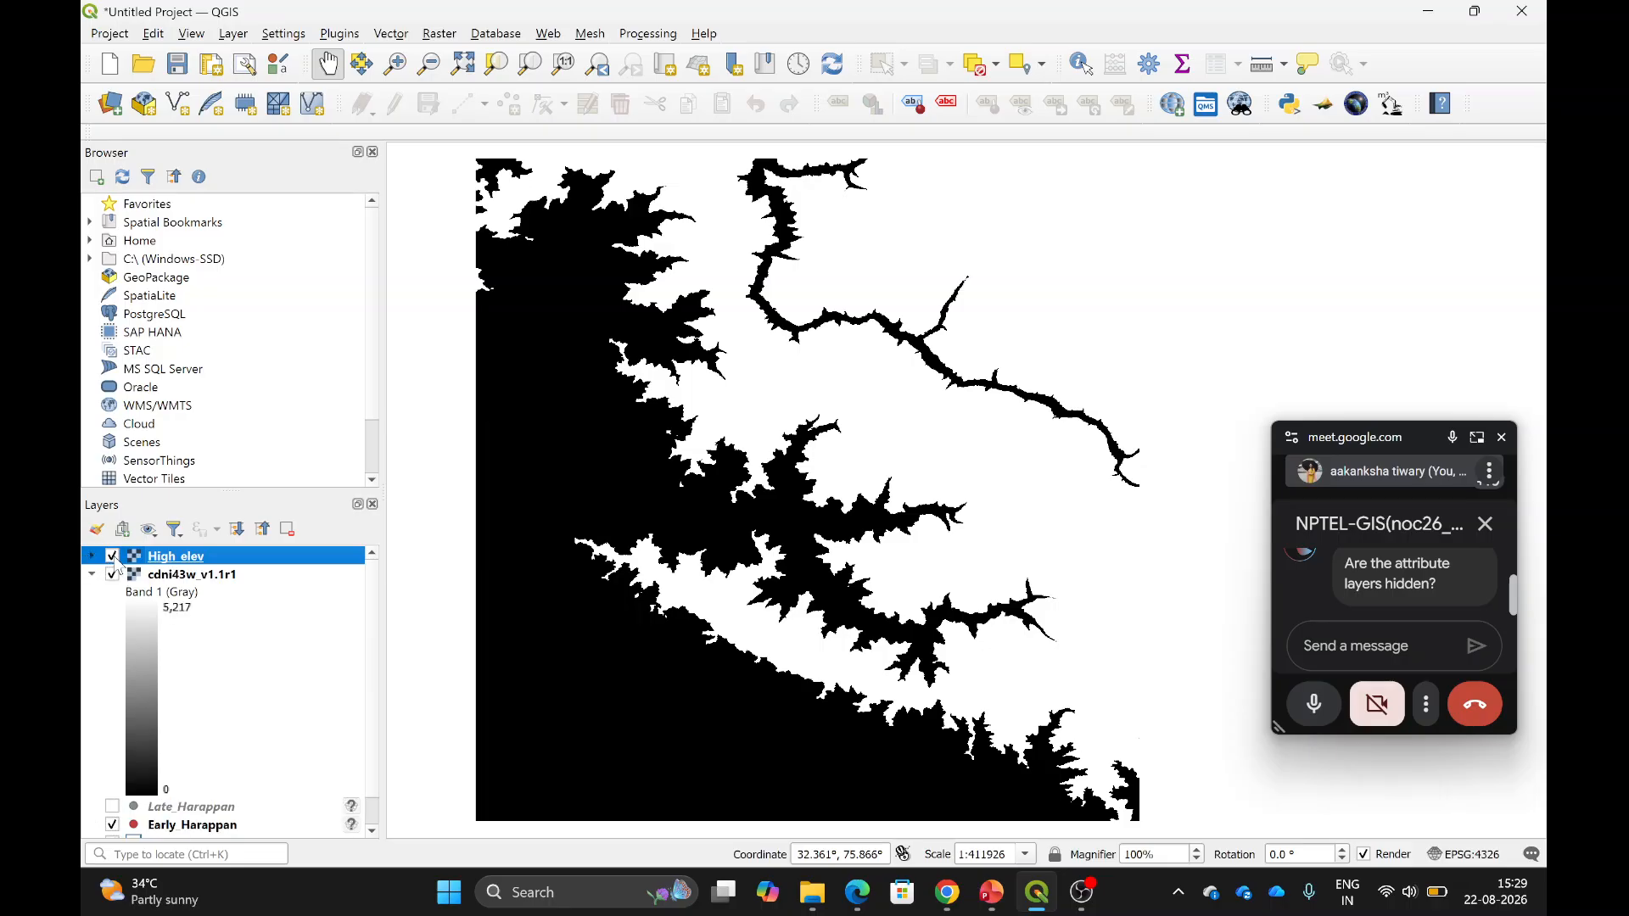
click(112, 557)
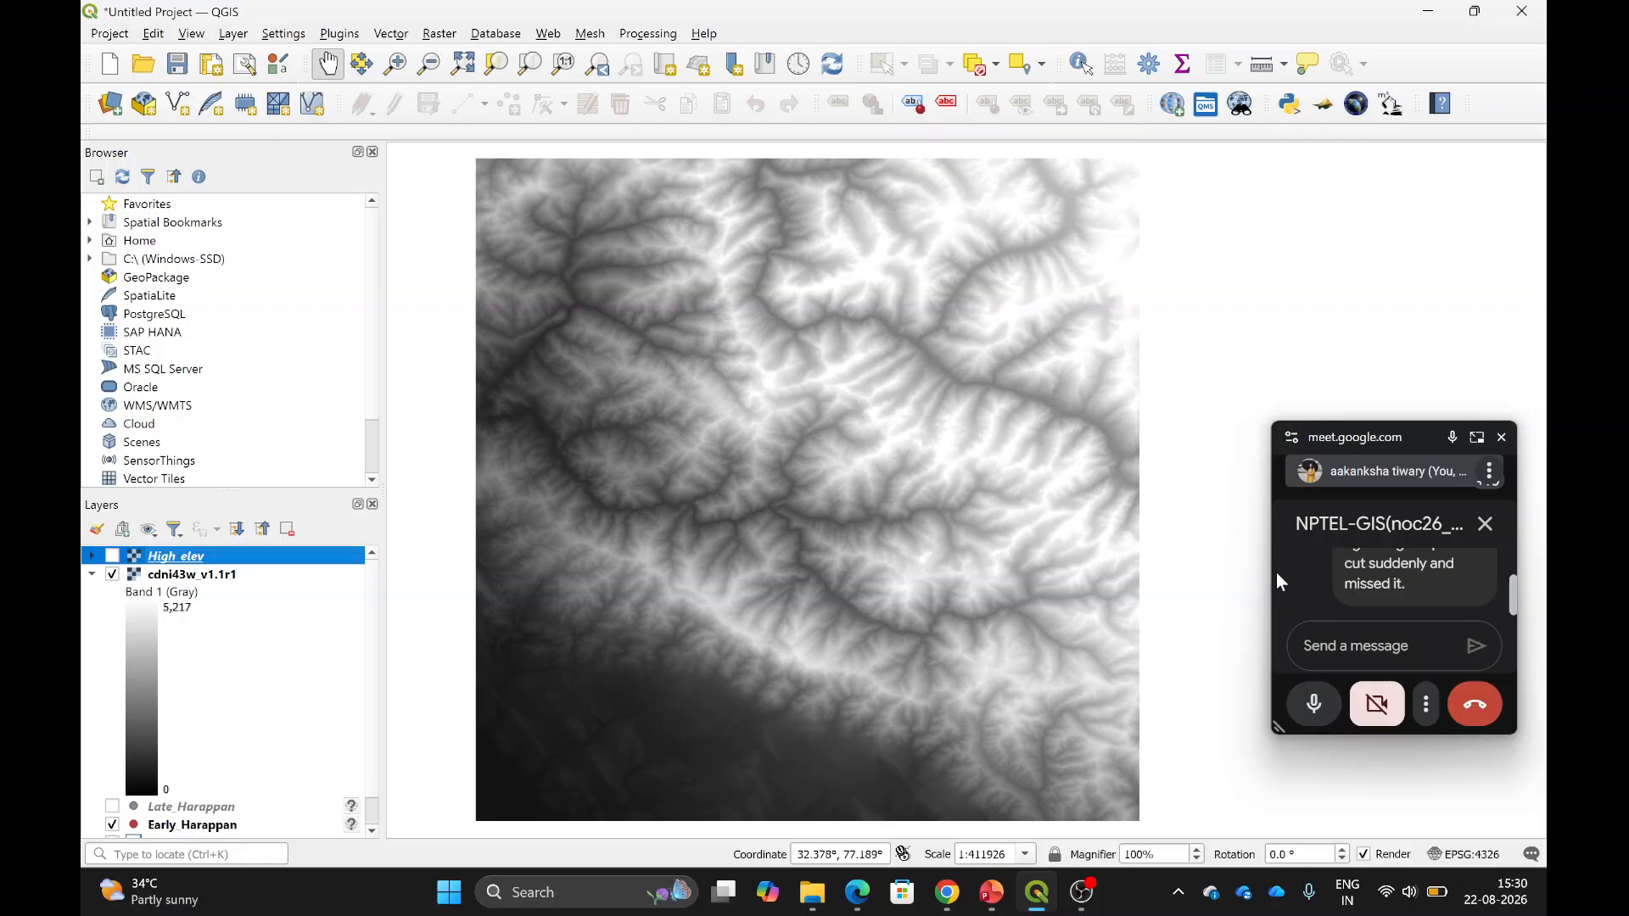
Read the participants' recent messages in the Google Meet chat.
scroll(1422, 578, up, 1)
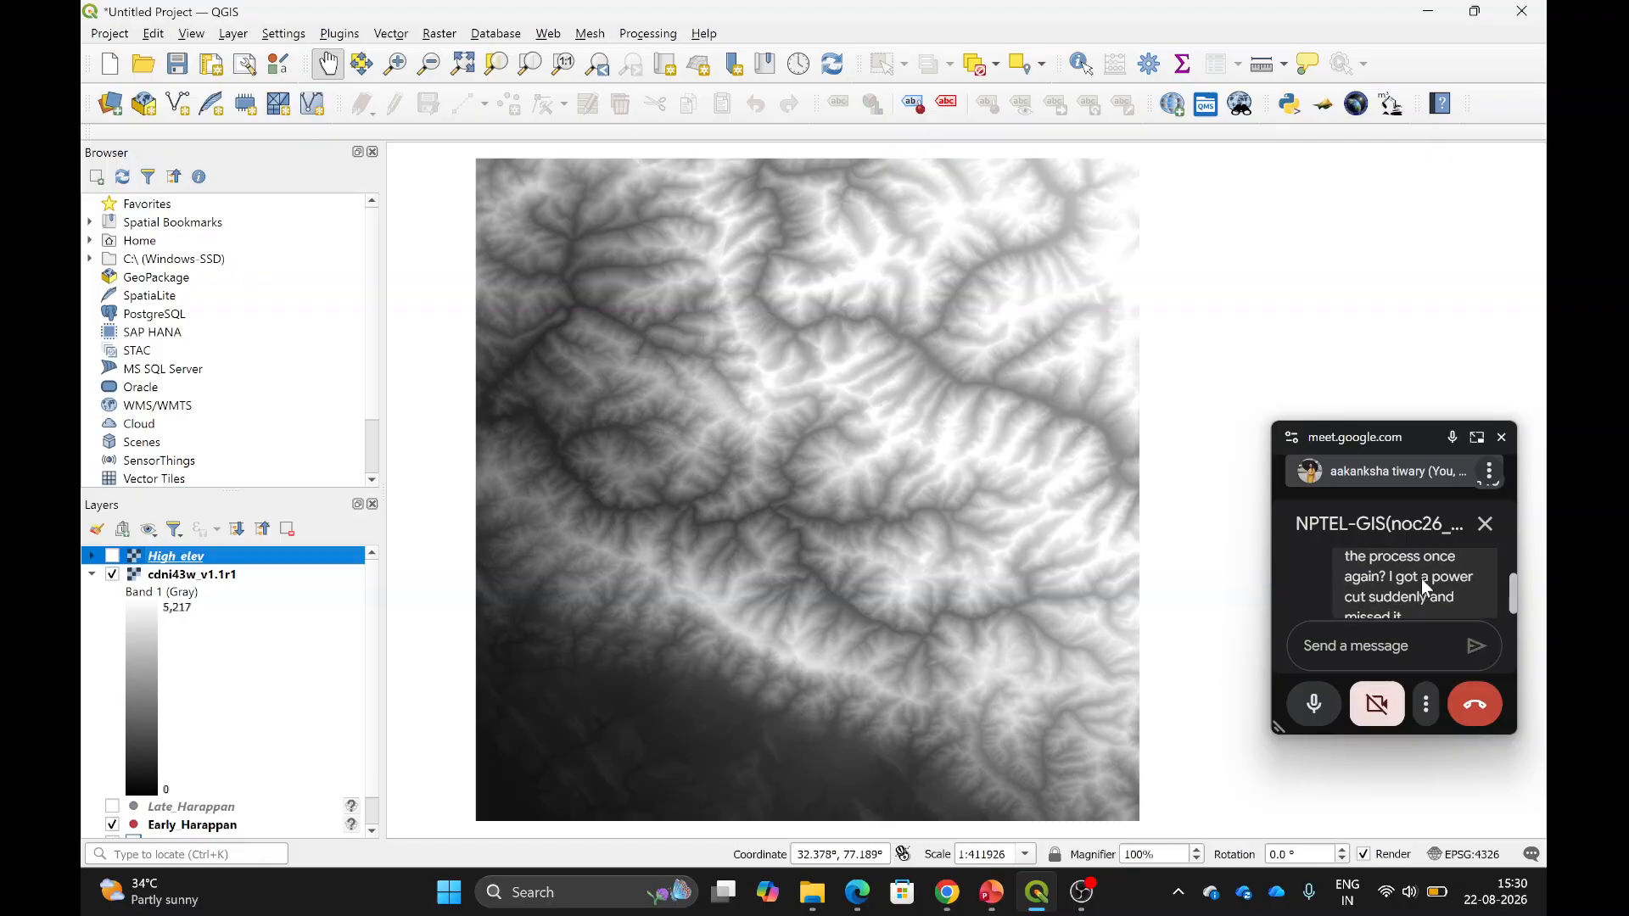
scroll(1423, 579, up, 2)
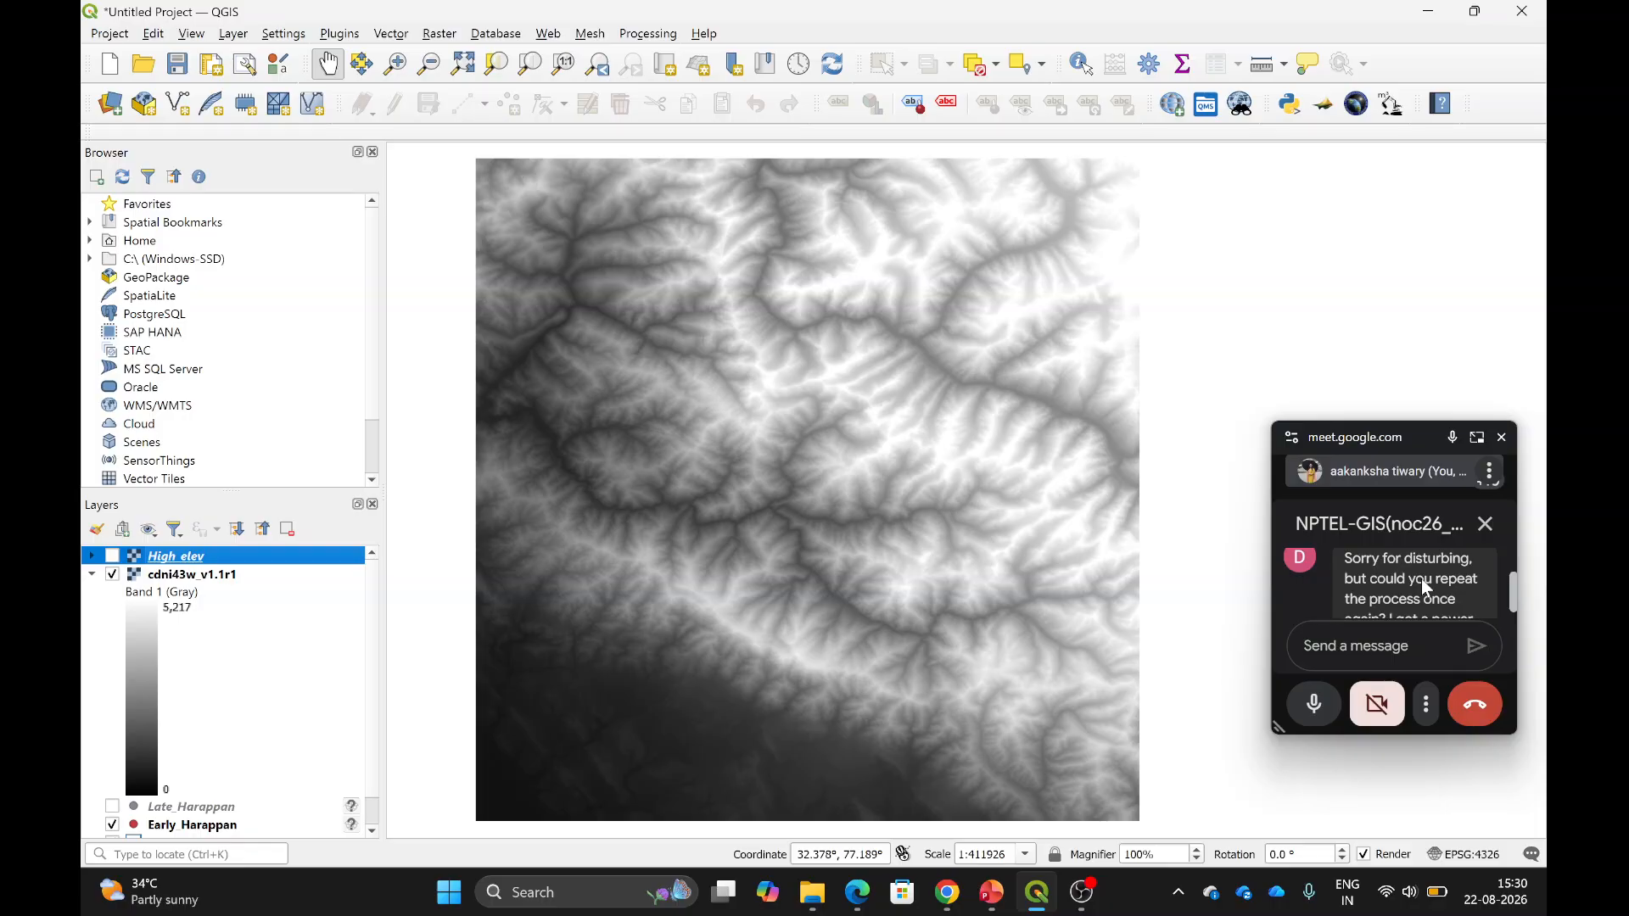
scroll(1422, 578, down, 3)
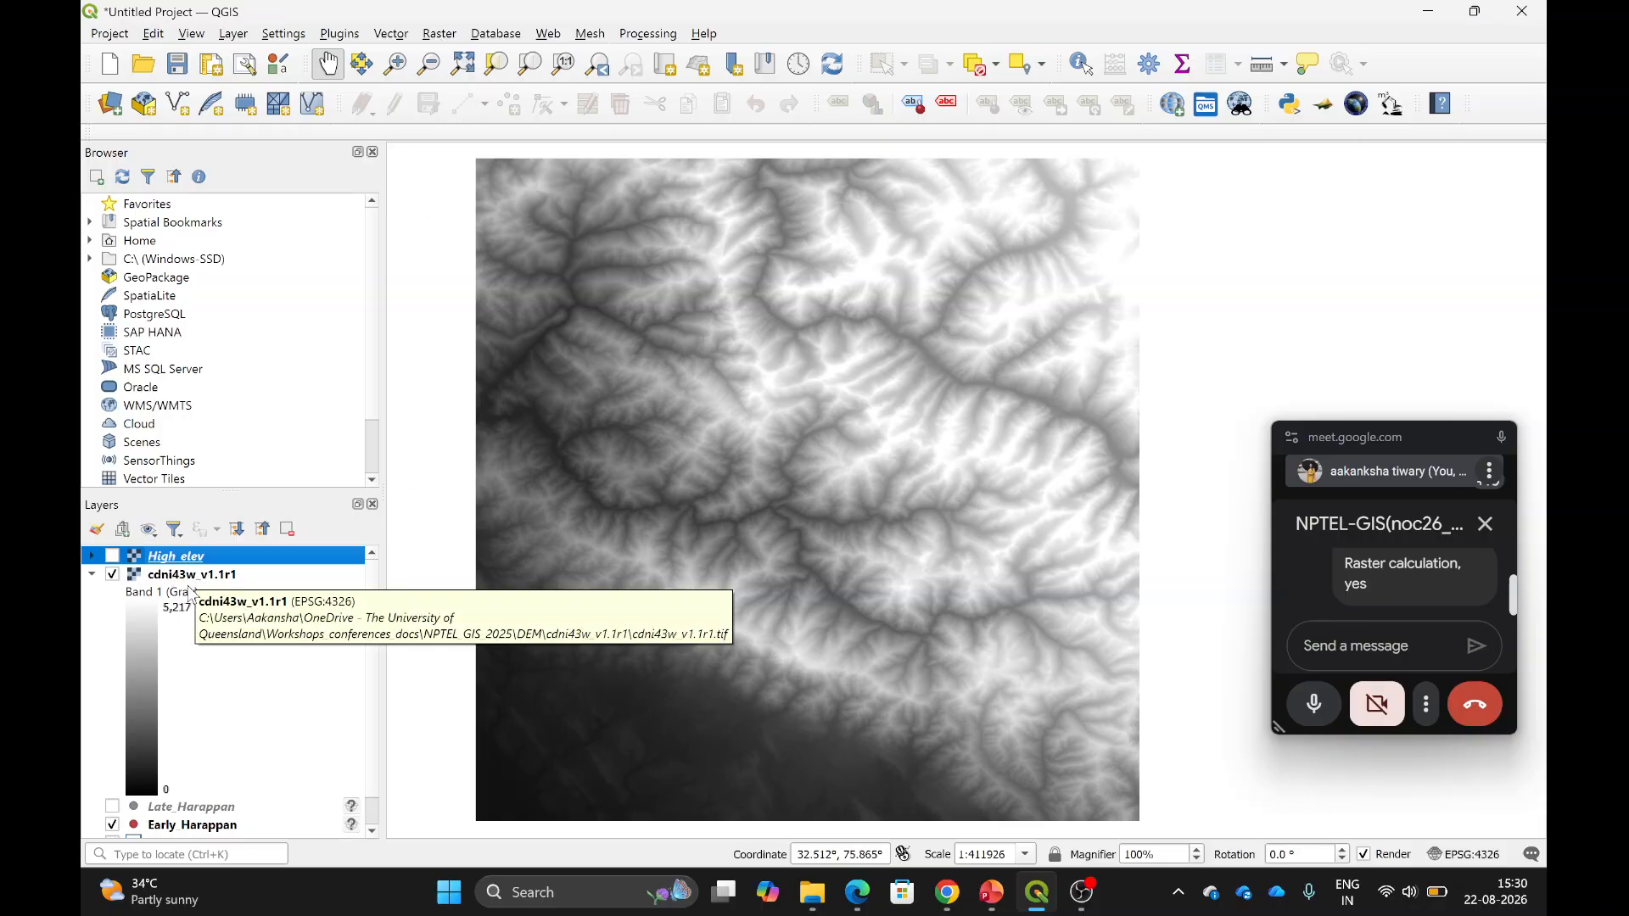
scroll(222, 679, down, 1)
scroll(223, 679, up, 1)
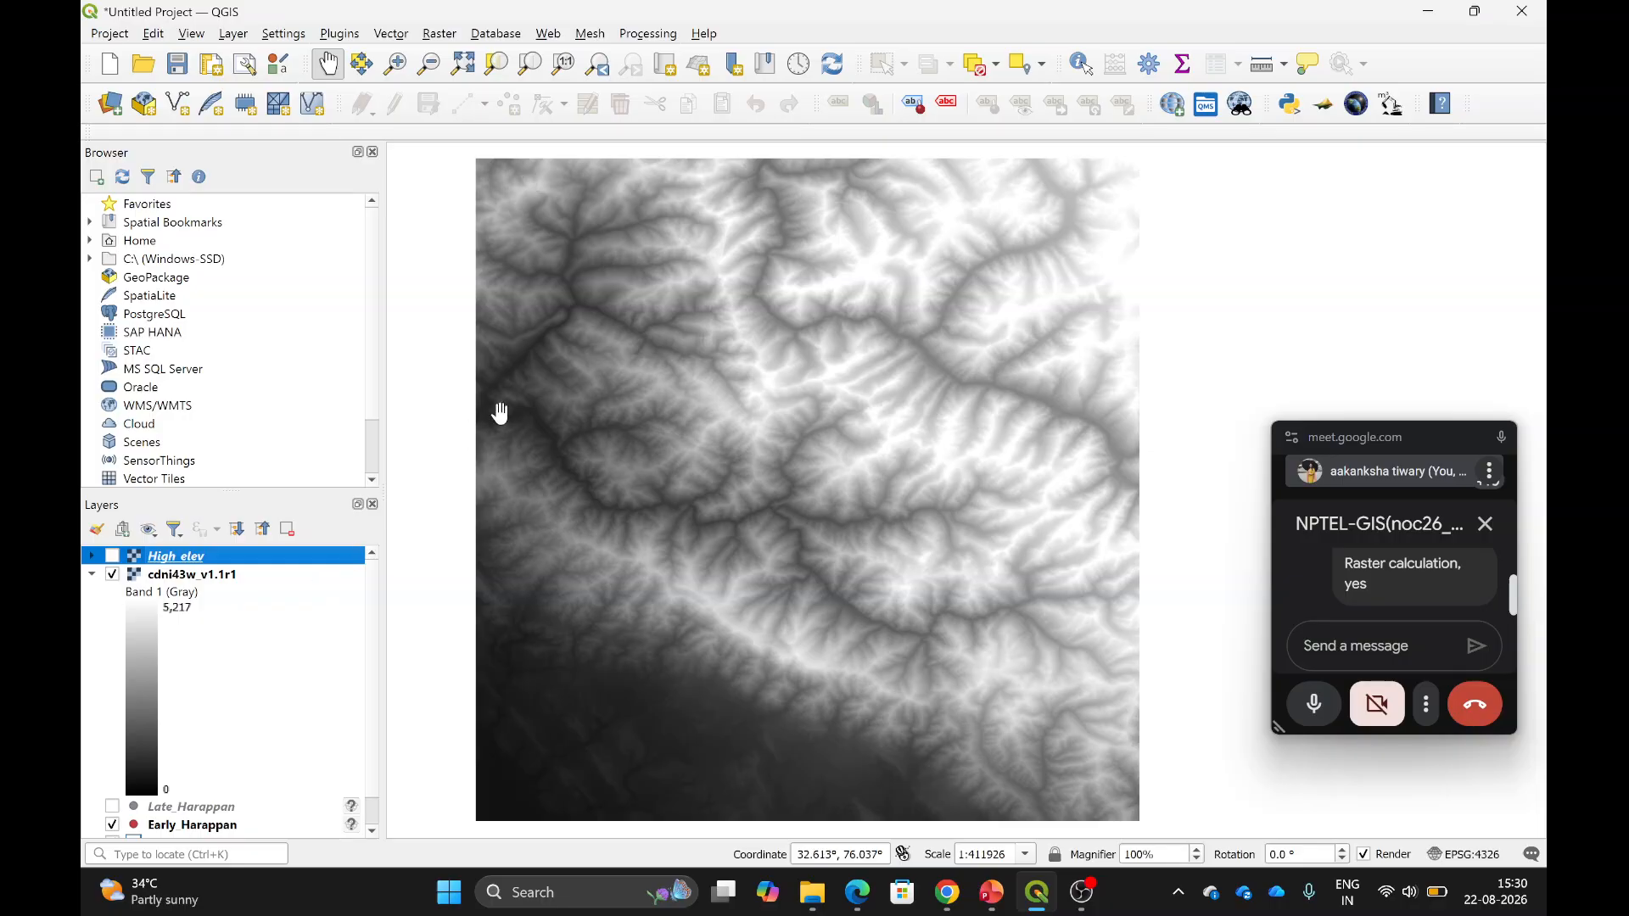
Build a new Raster Calculator expression, "cdni43w_v1.1r1@1" < 3000, from the DEM band.
click(440, 36)
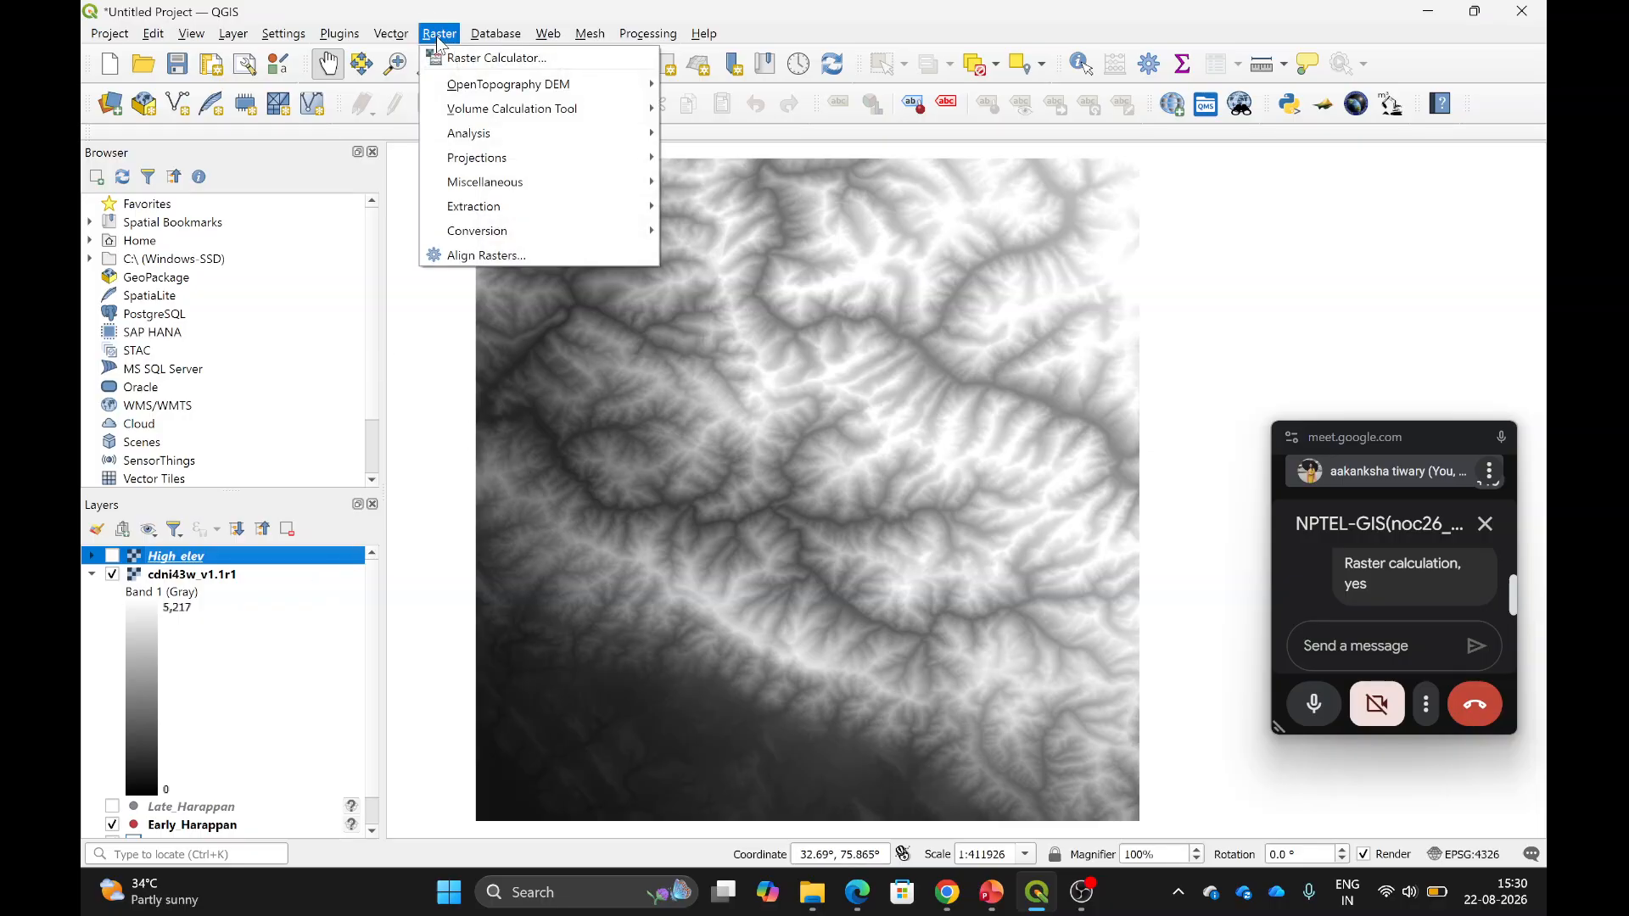
click(481, 58)
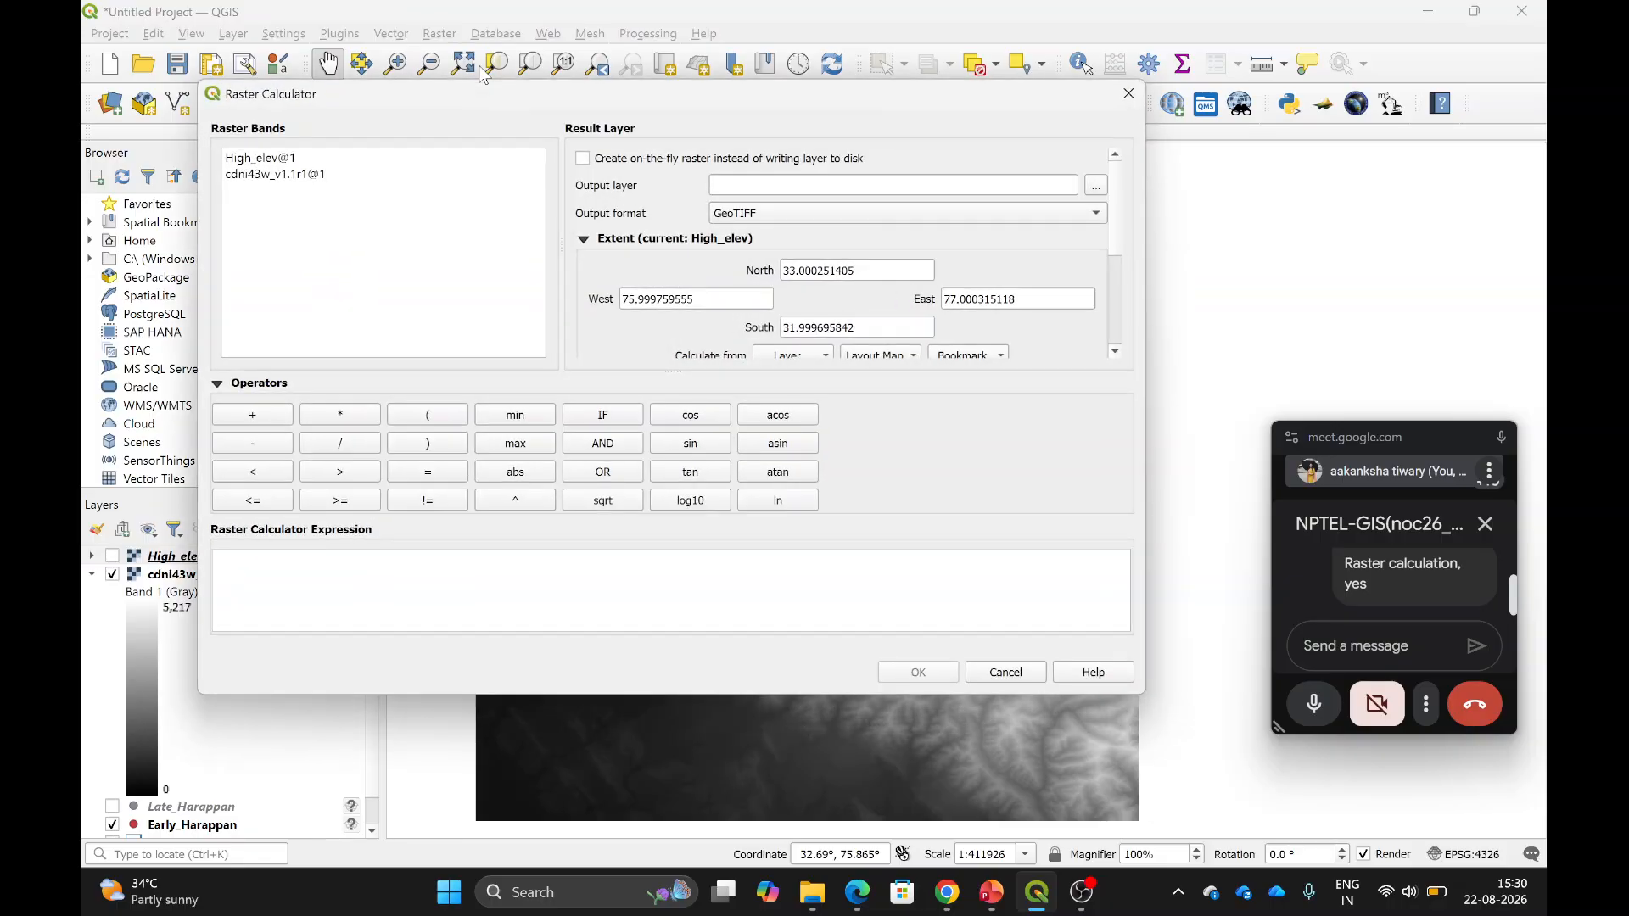
double_click(297, 176)
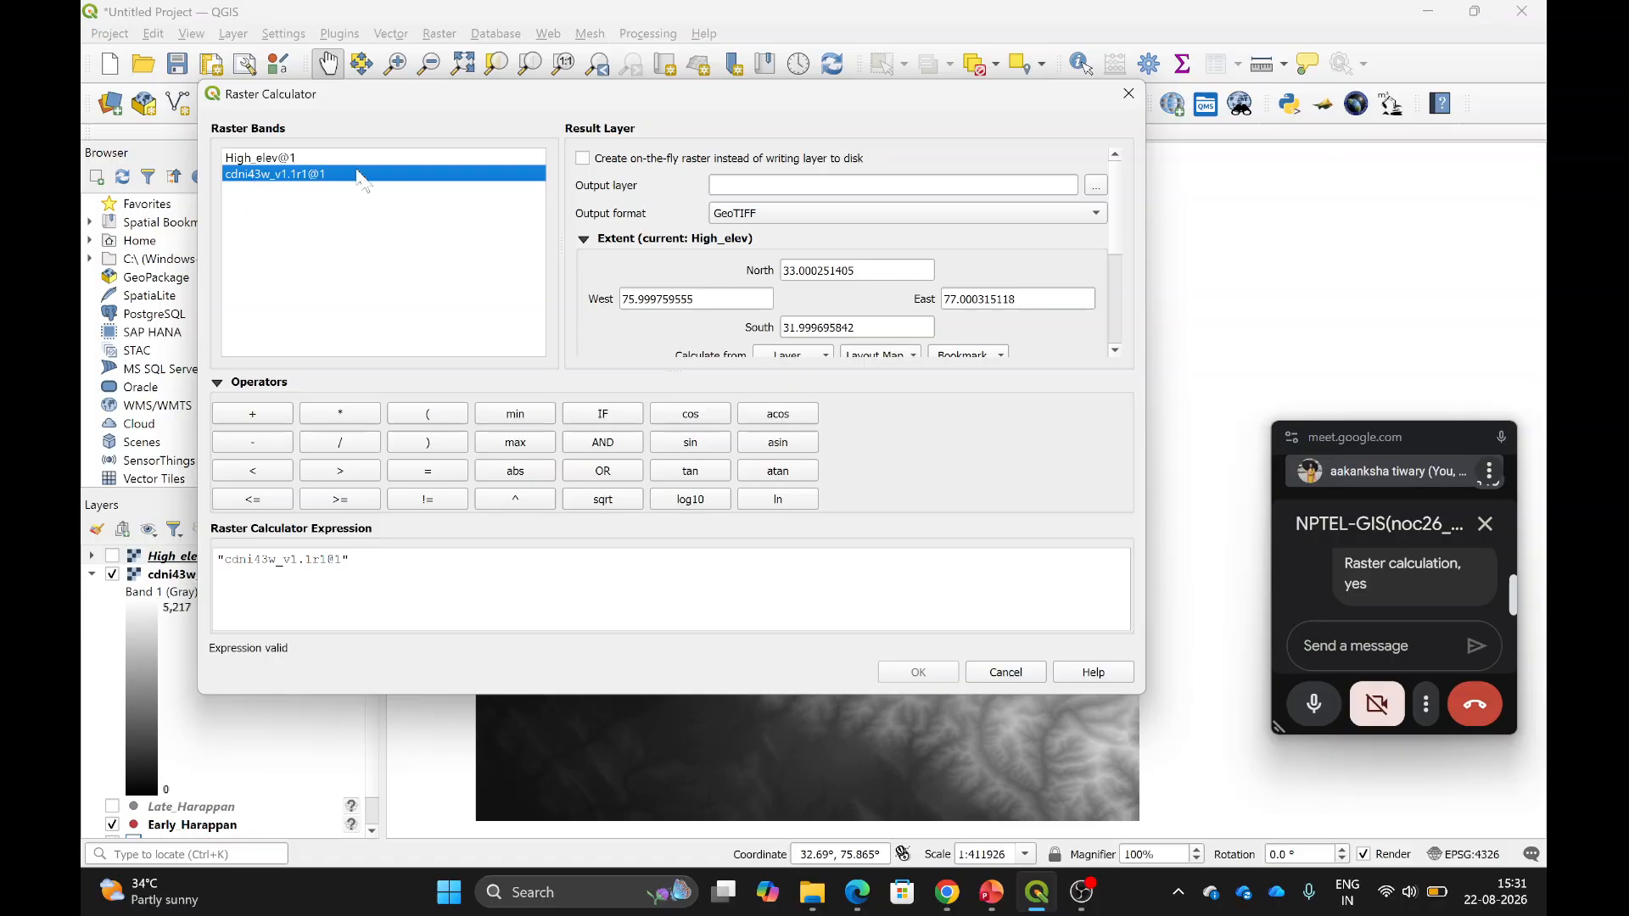
click(369, 559)
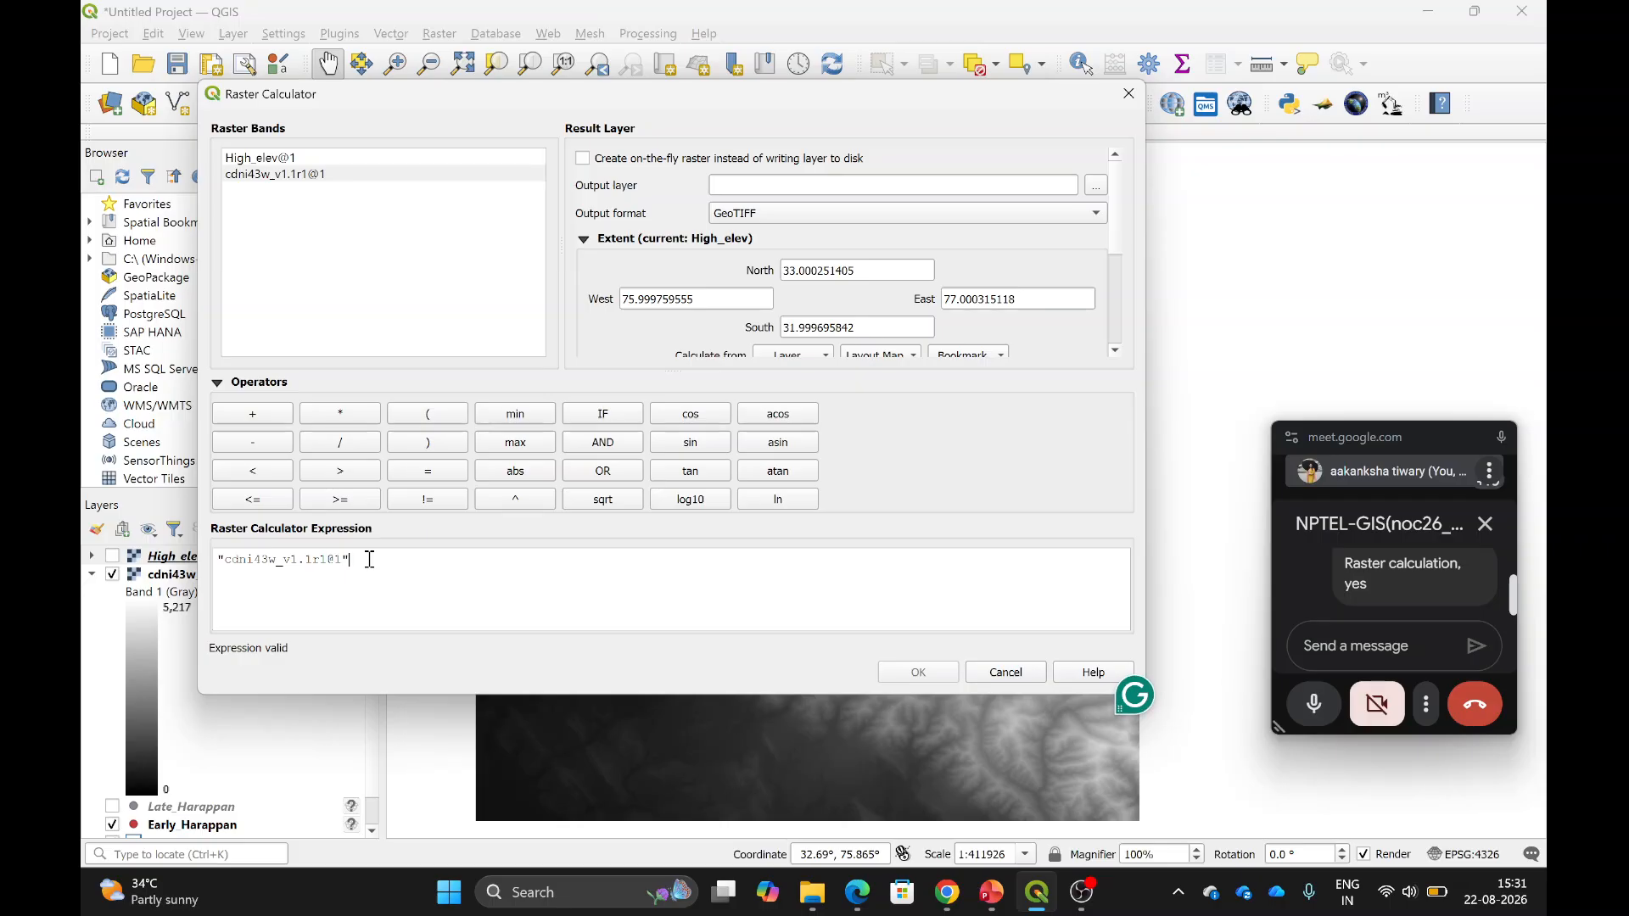
double_click(253, 473)
click(402, 562)
text(3000)
Set the output layer to Low_elev in Downloads and run the raster calculation.
click(1096, 185)
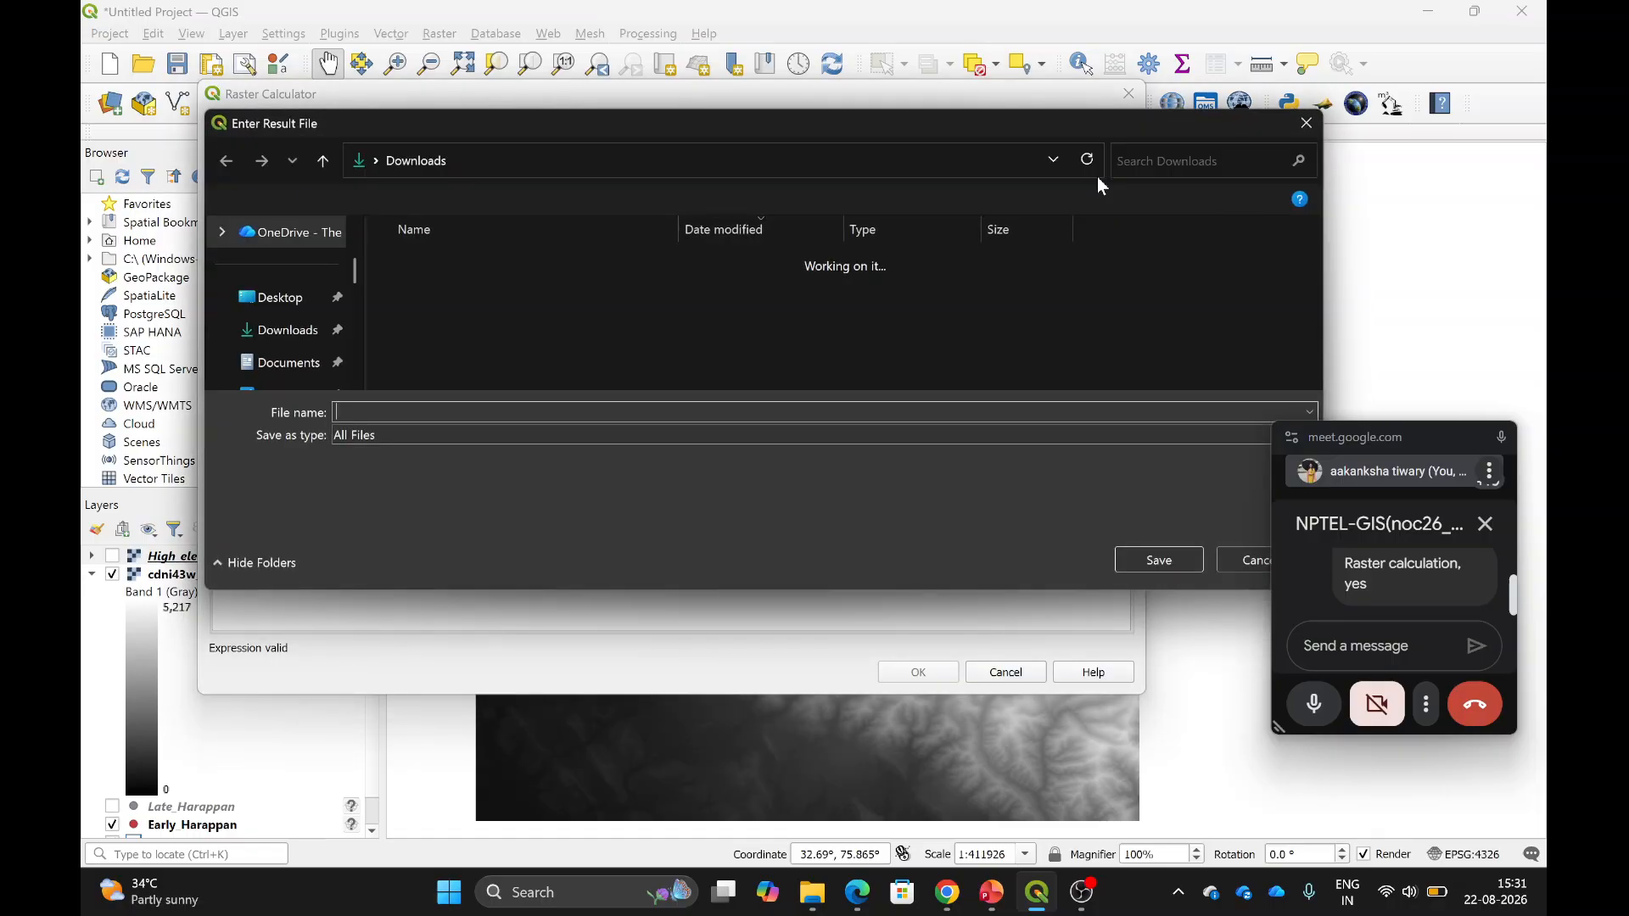
text(Low_elev)
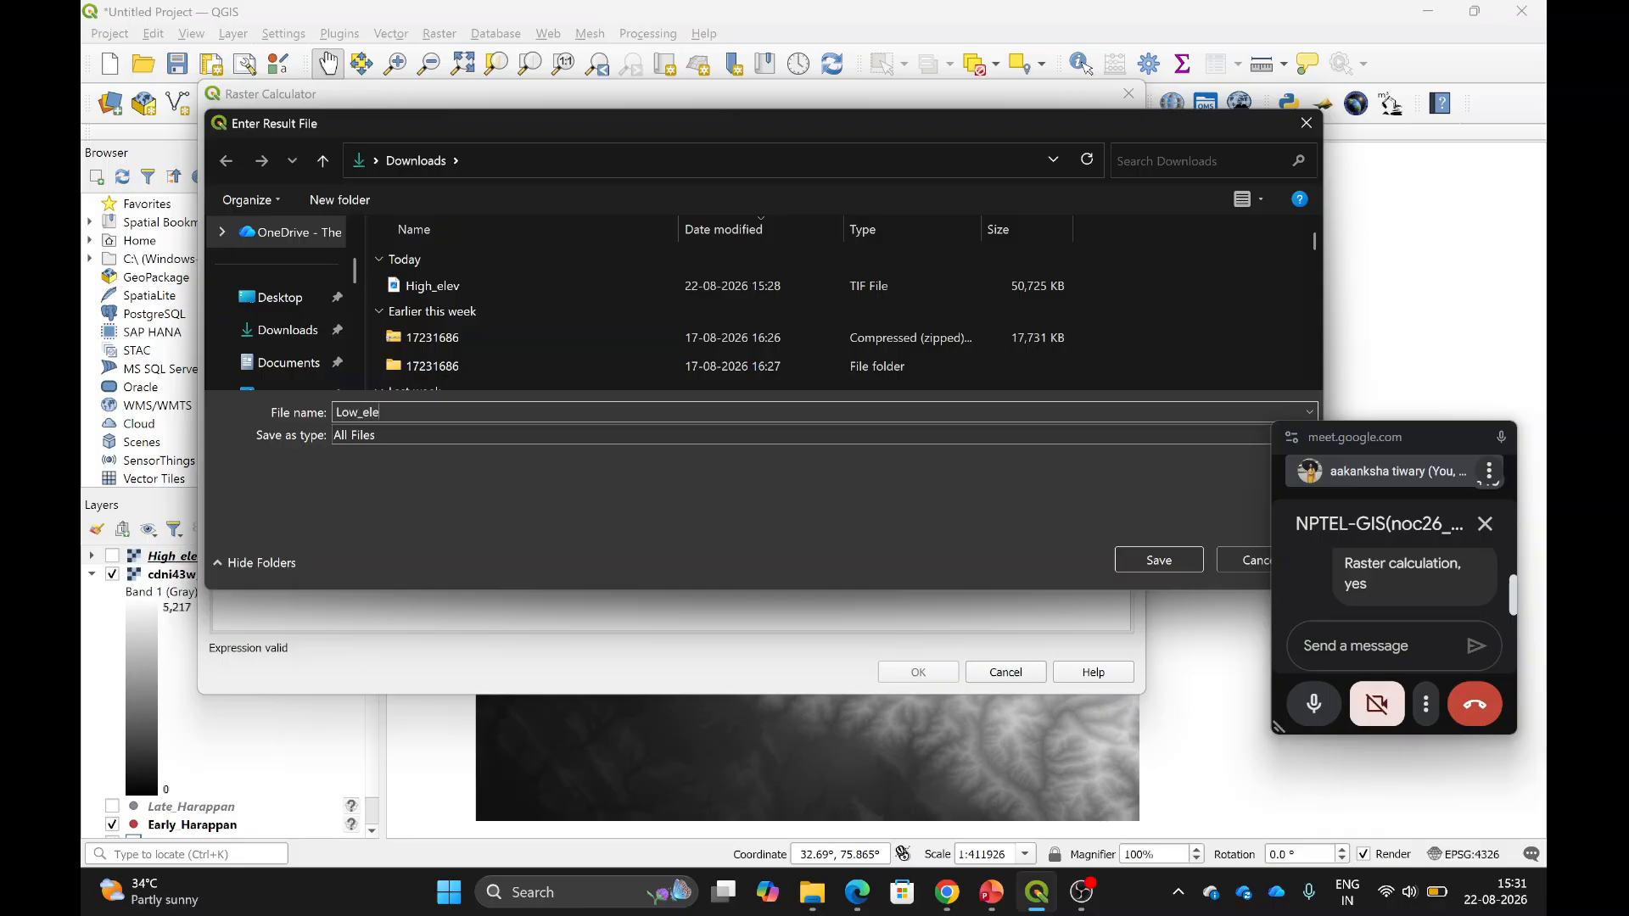
click(1146, 562)
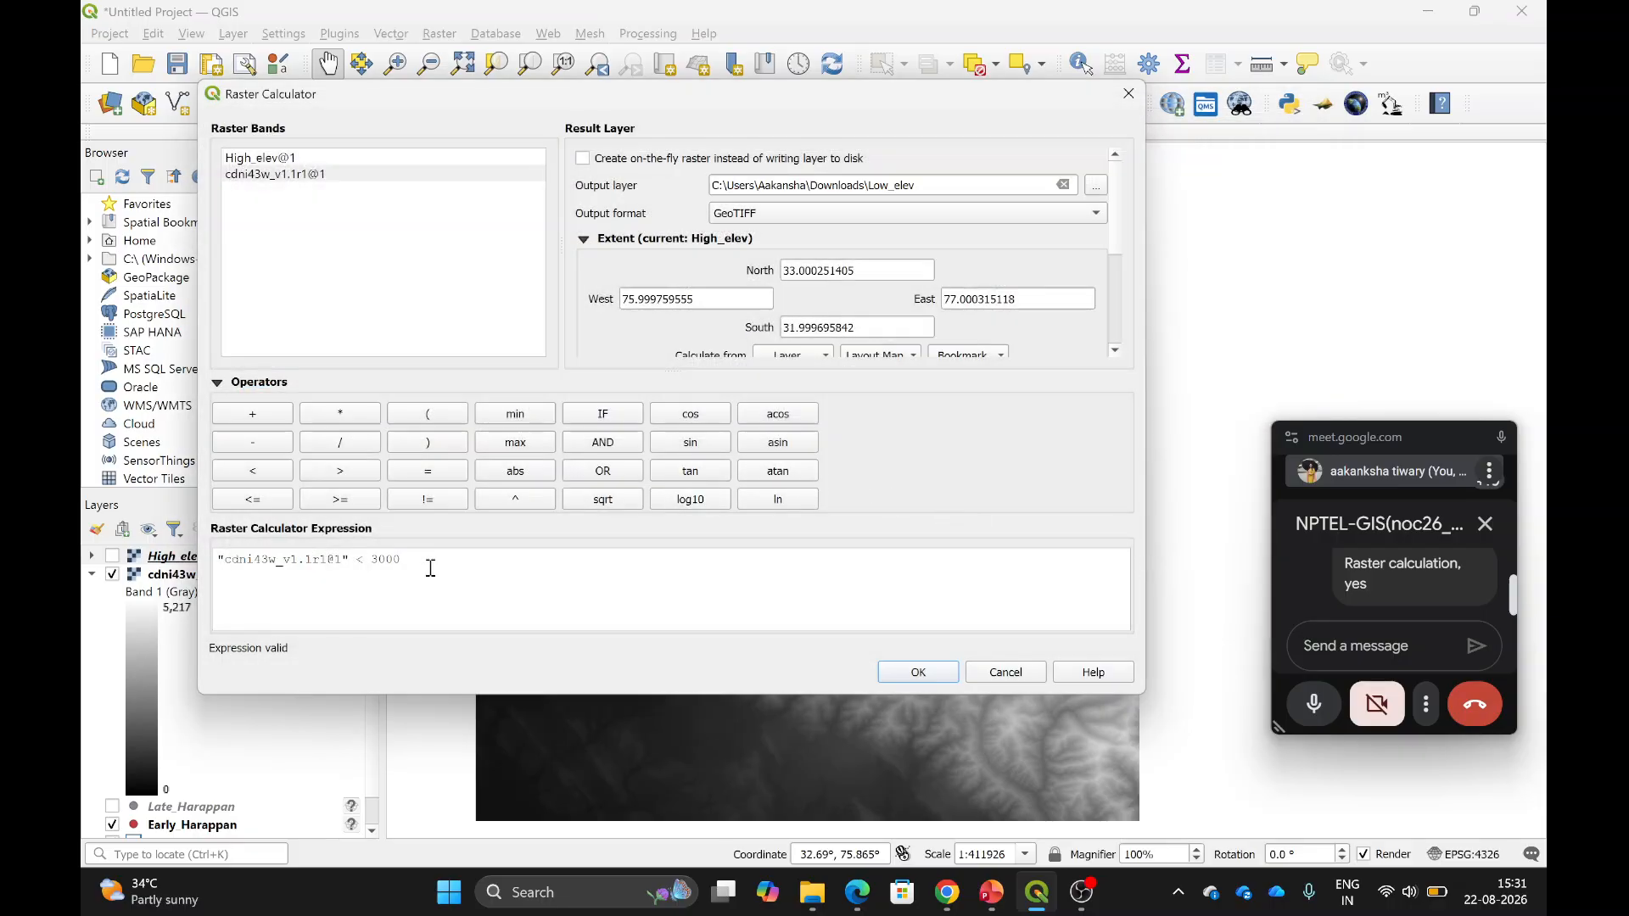
click(917, 673)
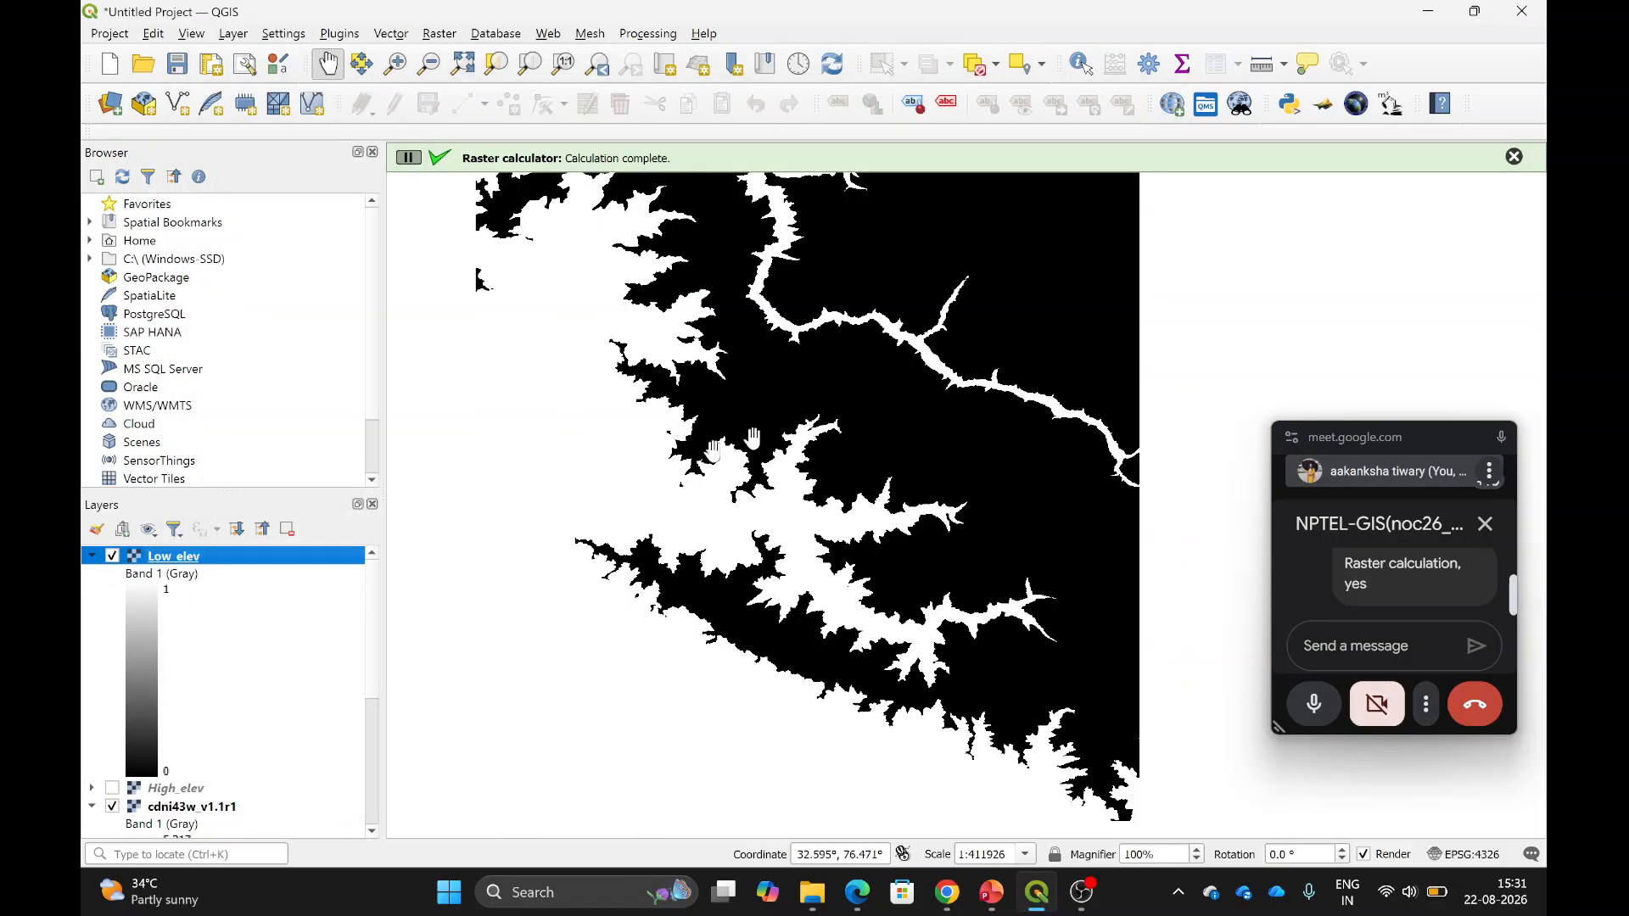
Collapse the Low_elev legend, show the High_elev layer, and toggle Low_elev off and on to compare the two rasters.
click(92, 557)
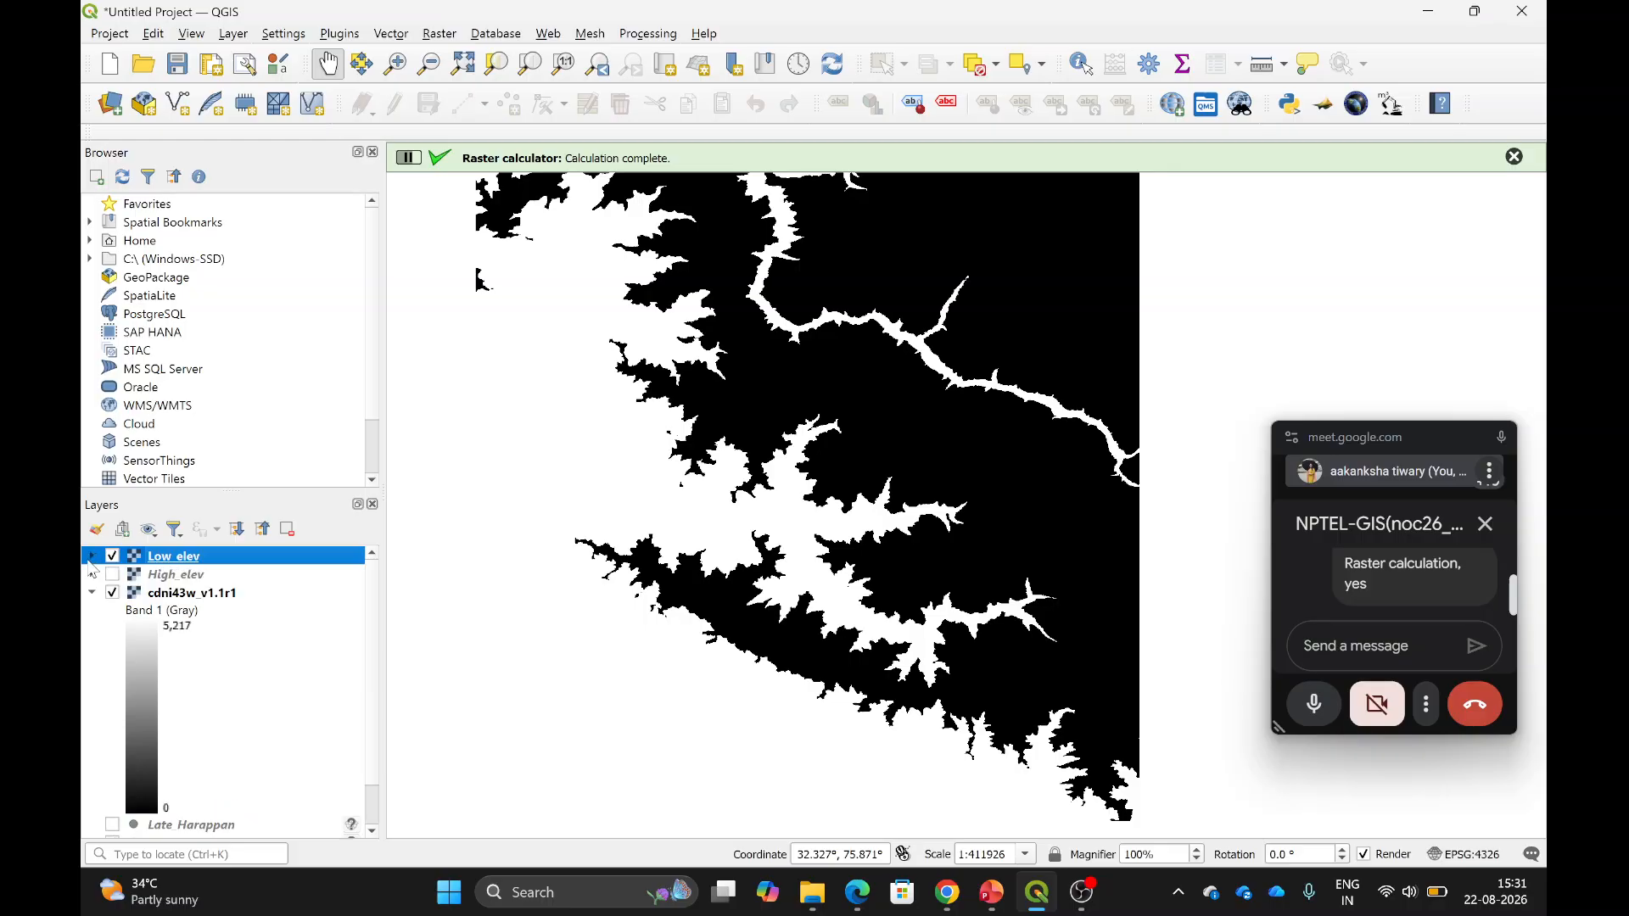
click(112, 575)
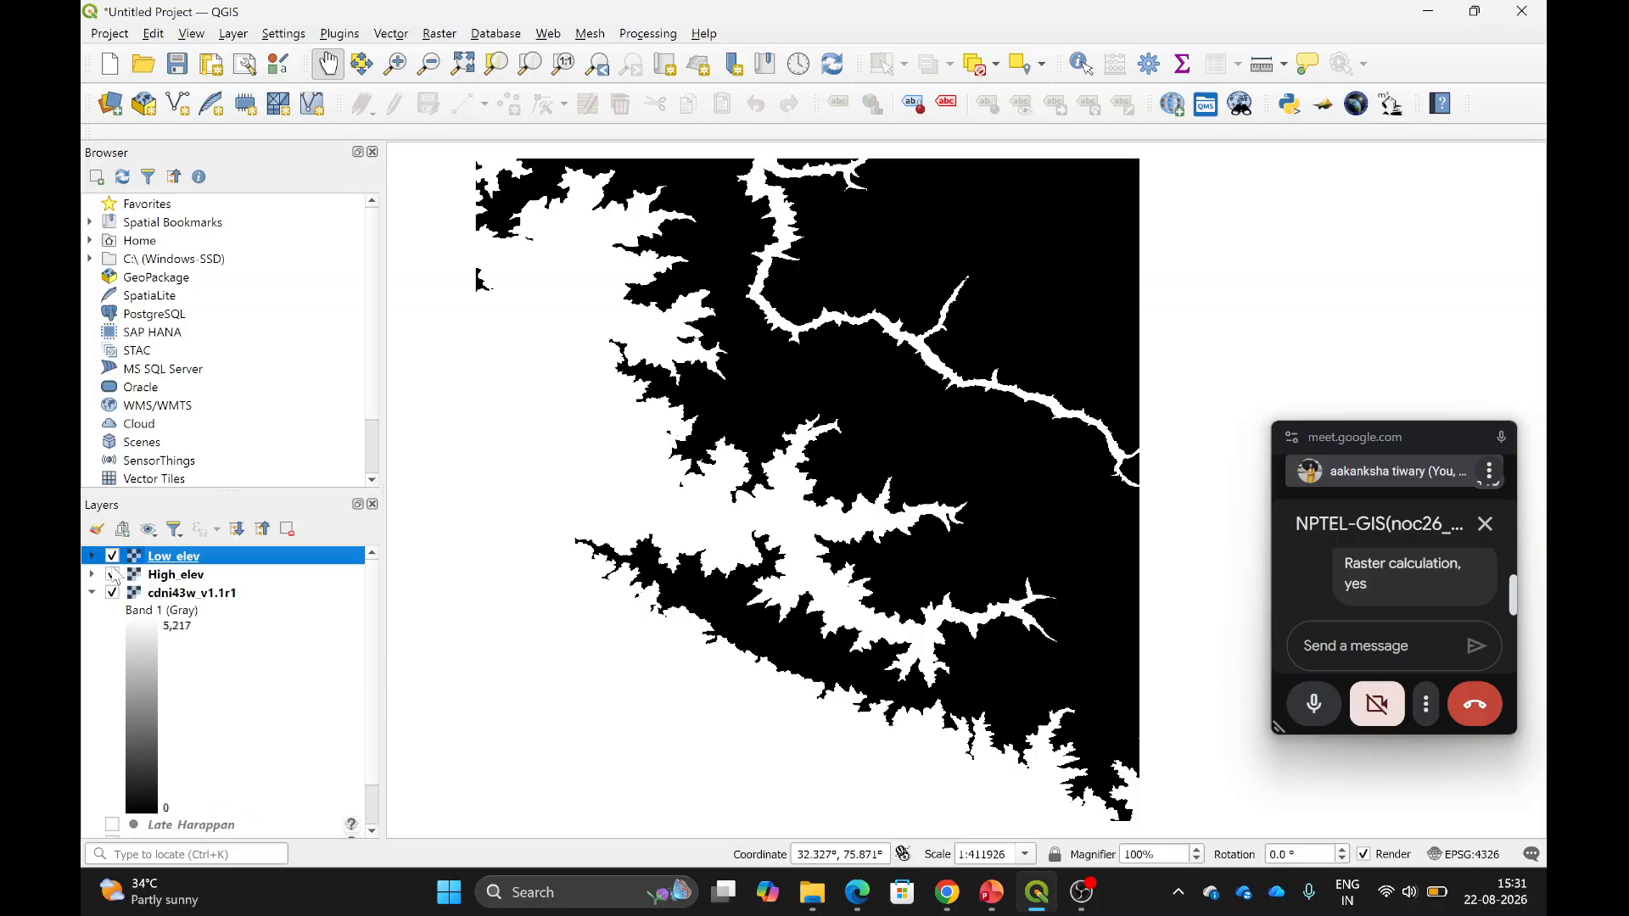
click(112, 556)
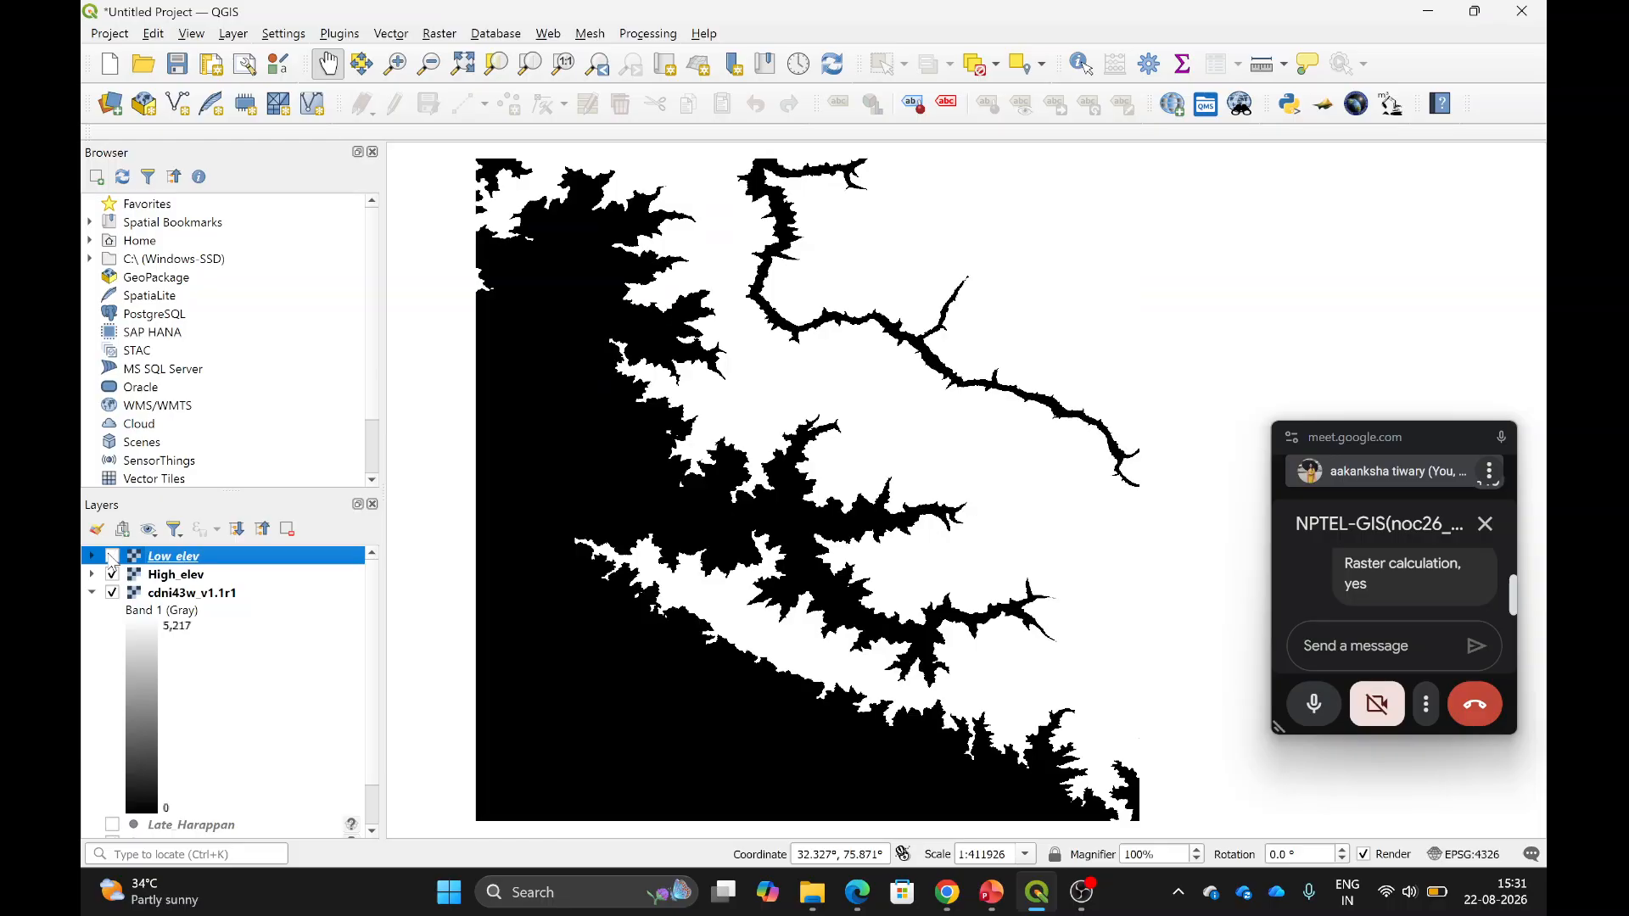
click(112, 556)
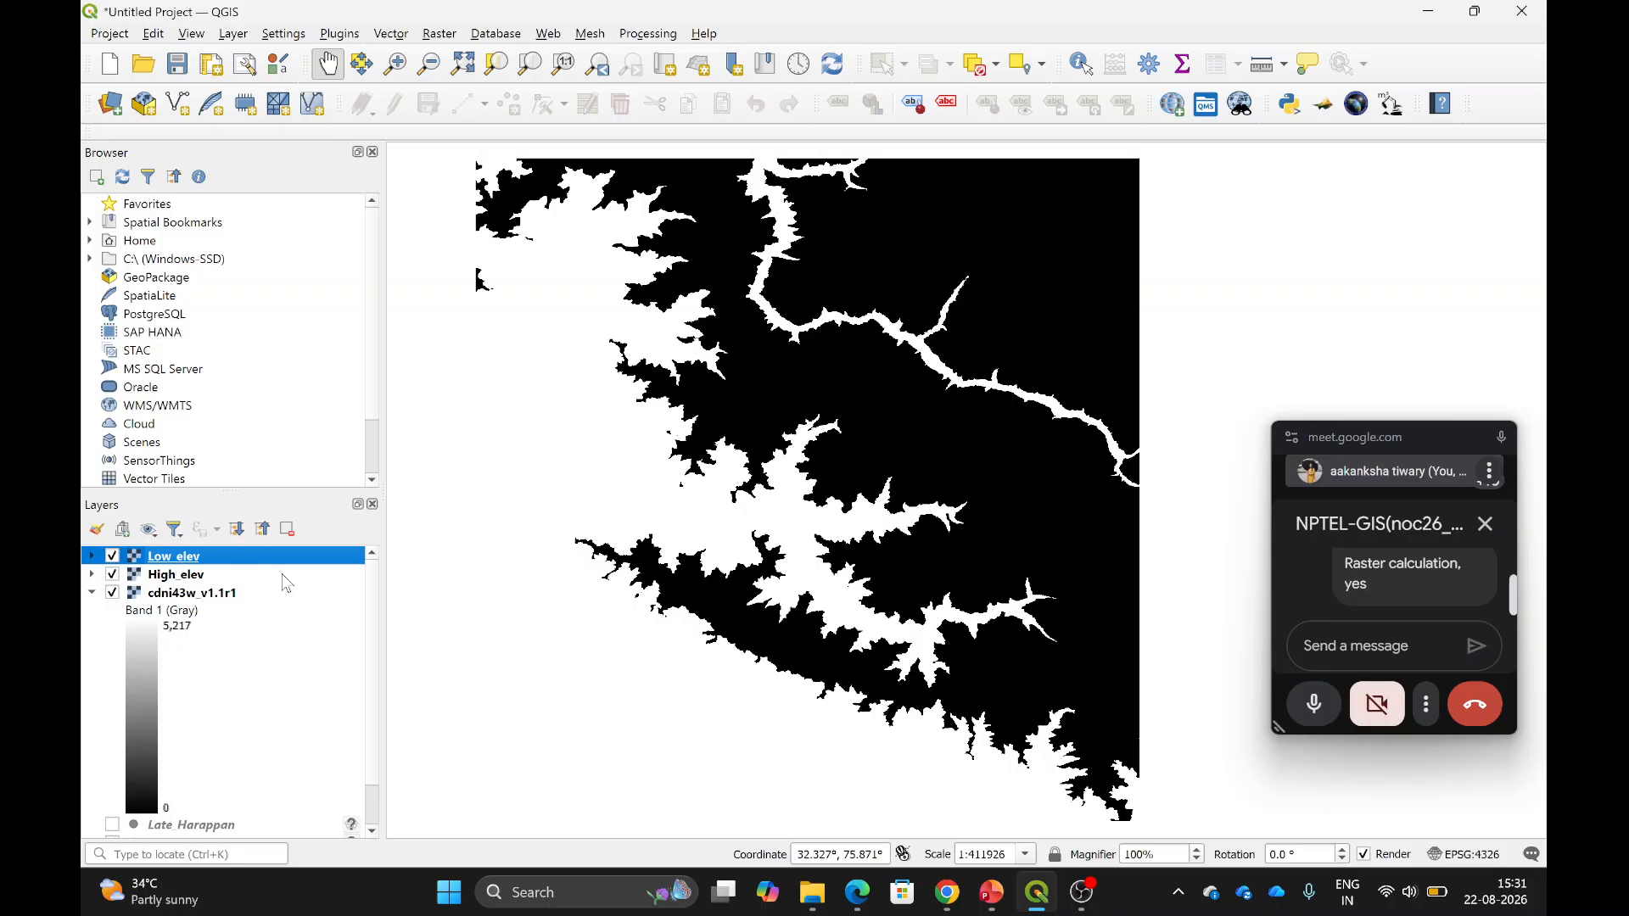
Check the Low_elev layer's legend values and compare its 0 and 1 areas with High_elev by switching its visibility.
click(92, 556)
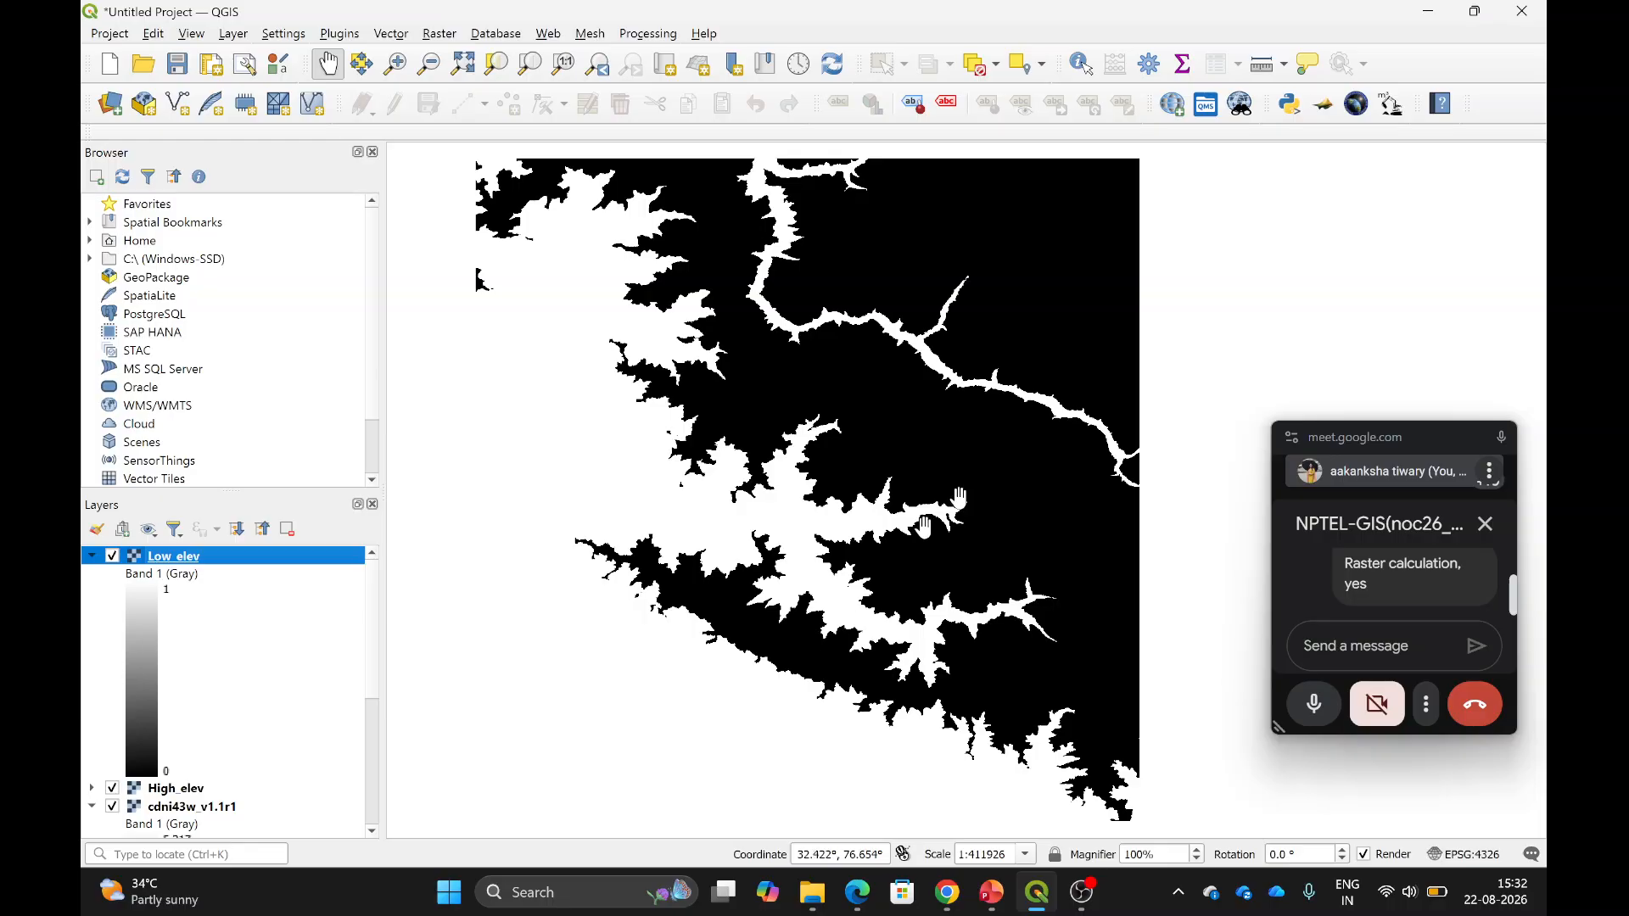
click(92, 557)
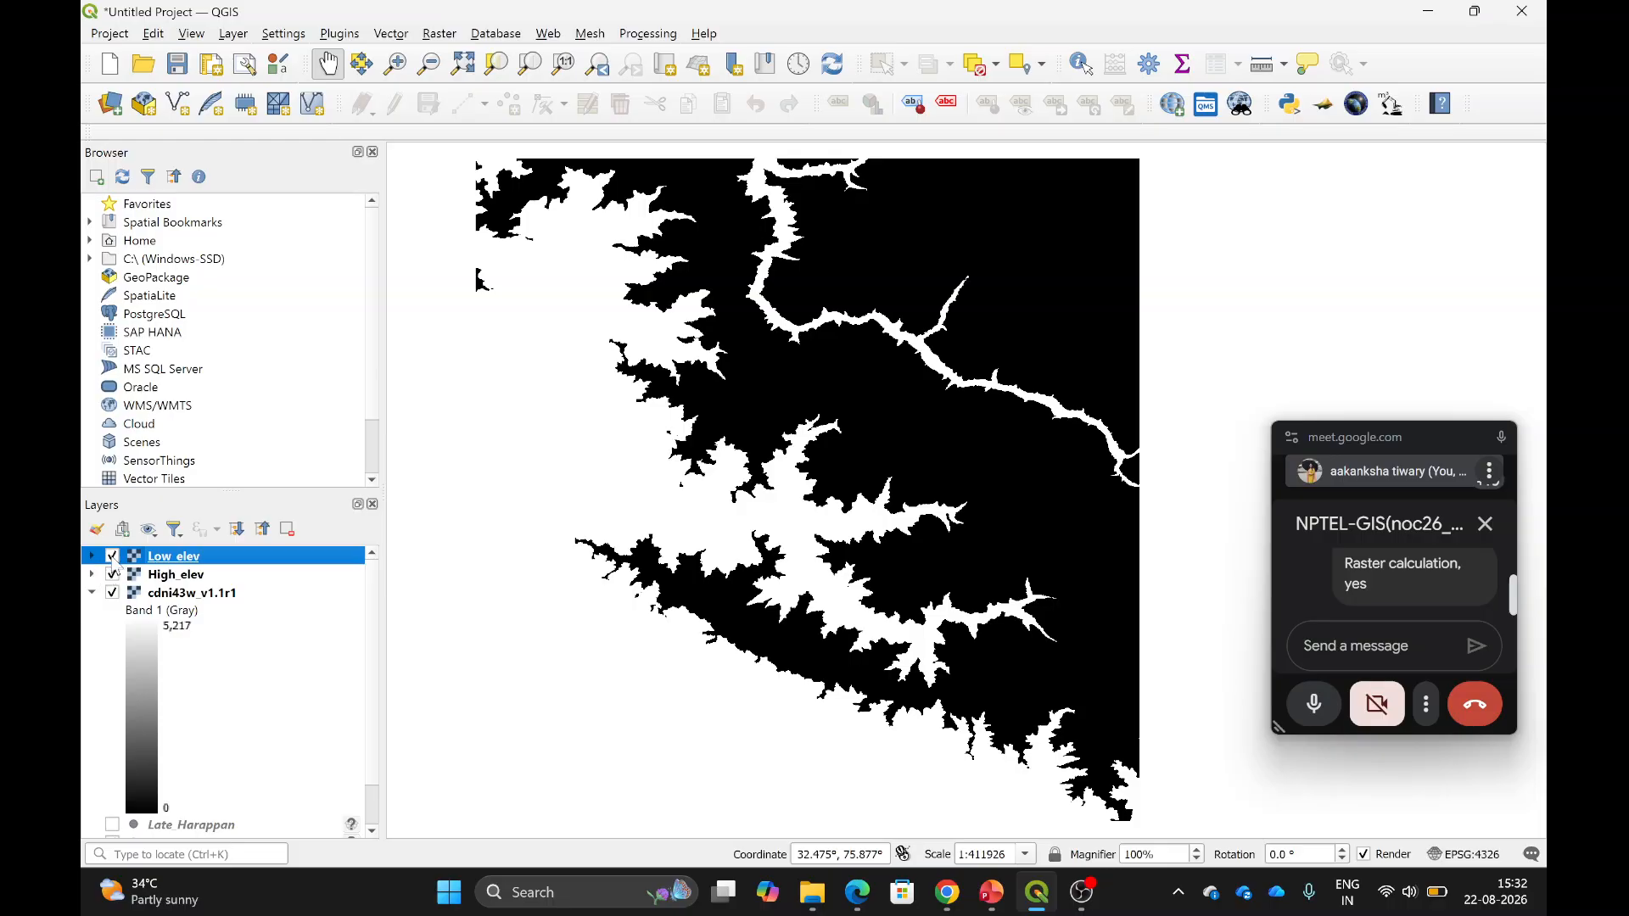
click(113, 556)
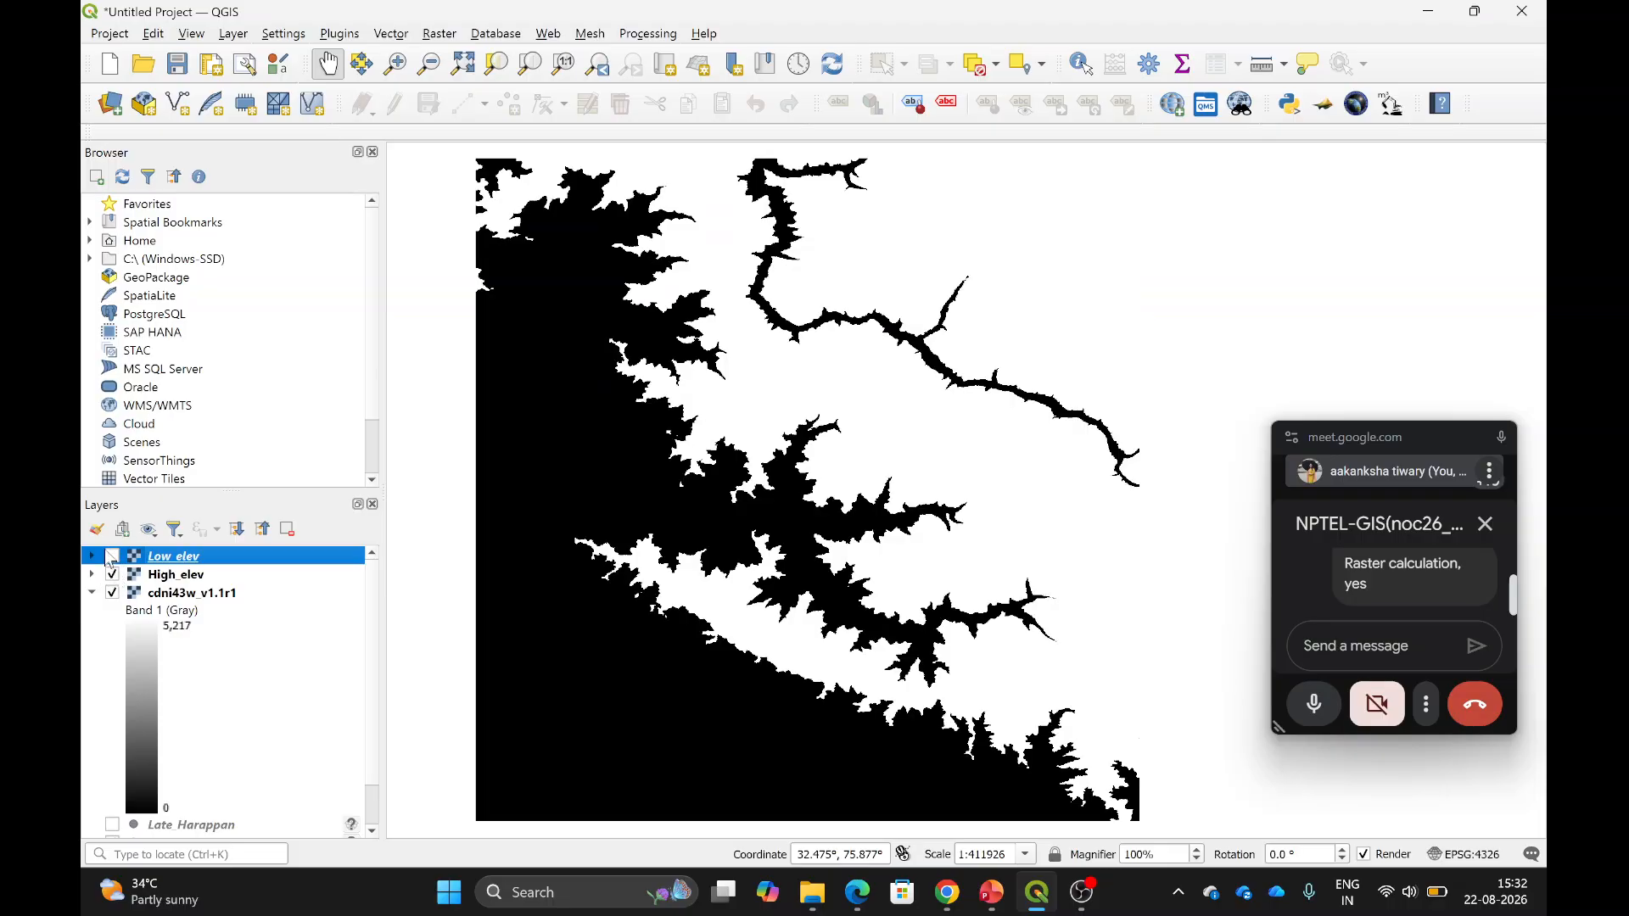
click(113, 557)
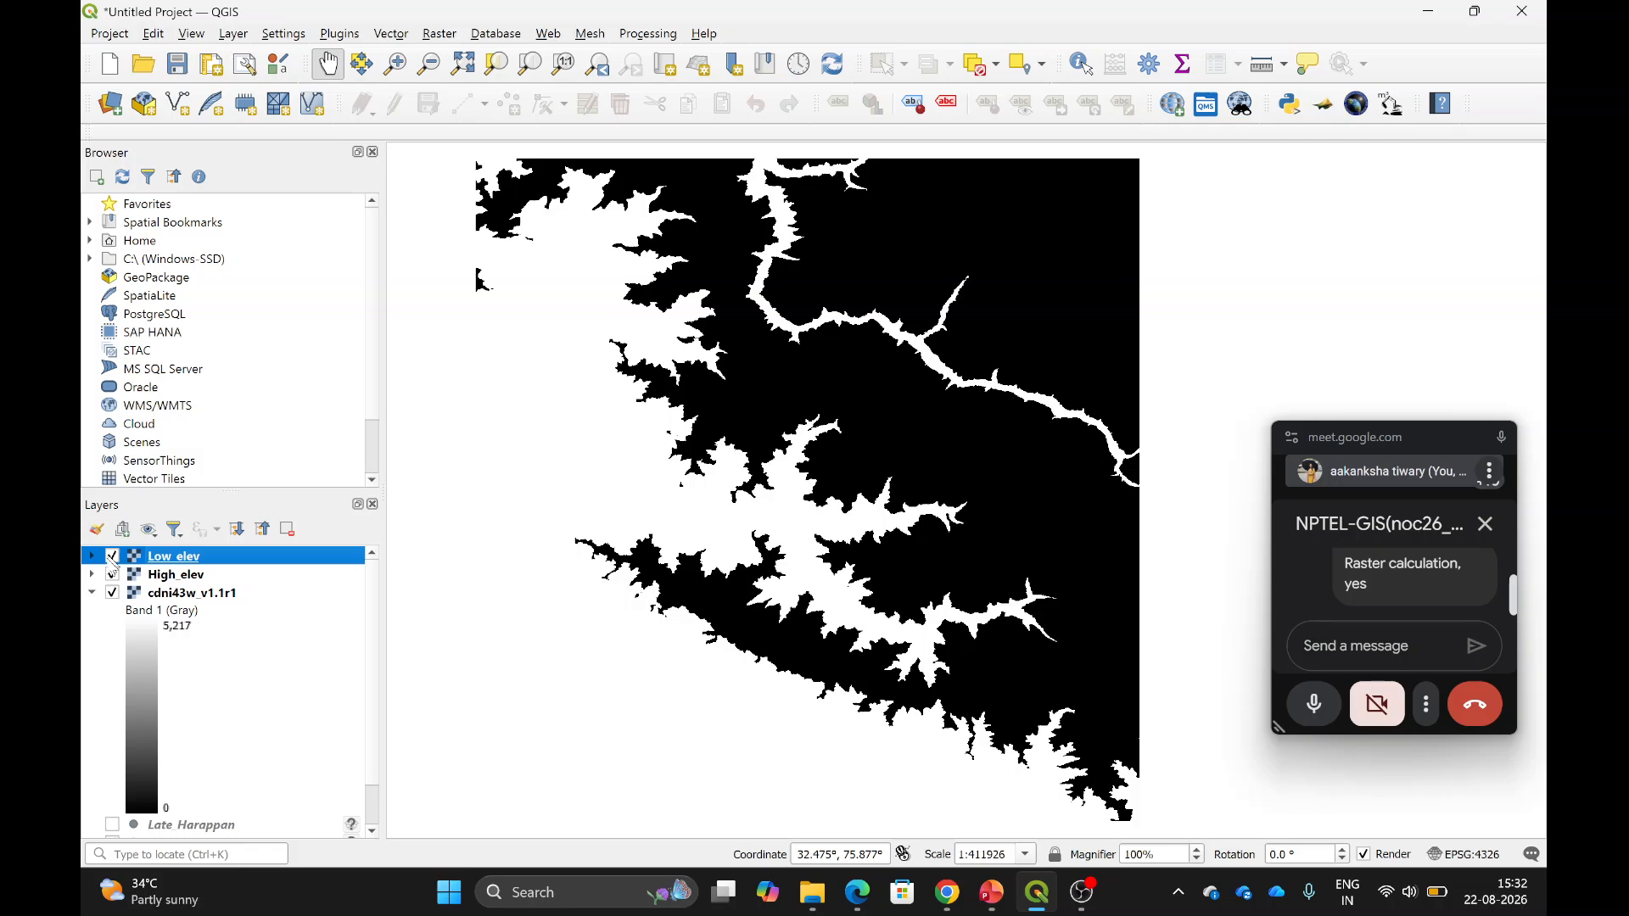
click(113, 557)
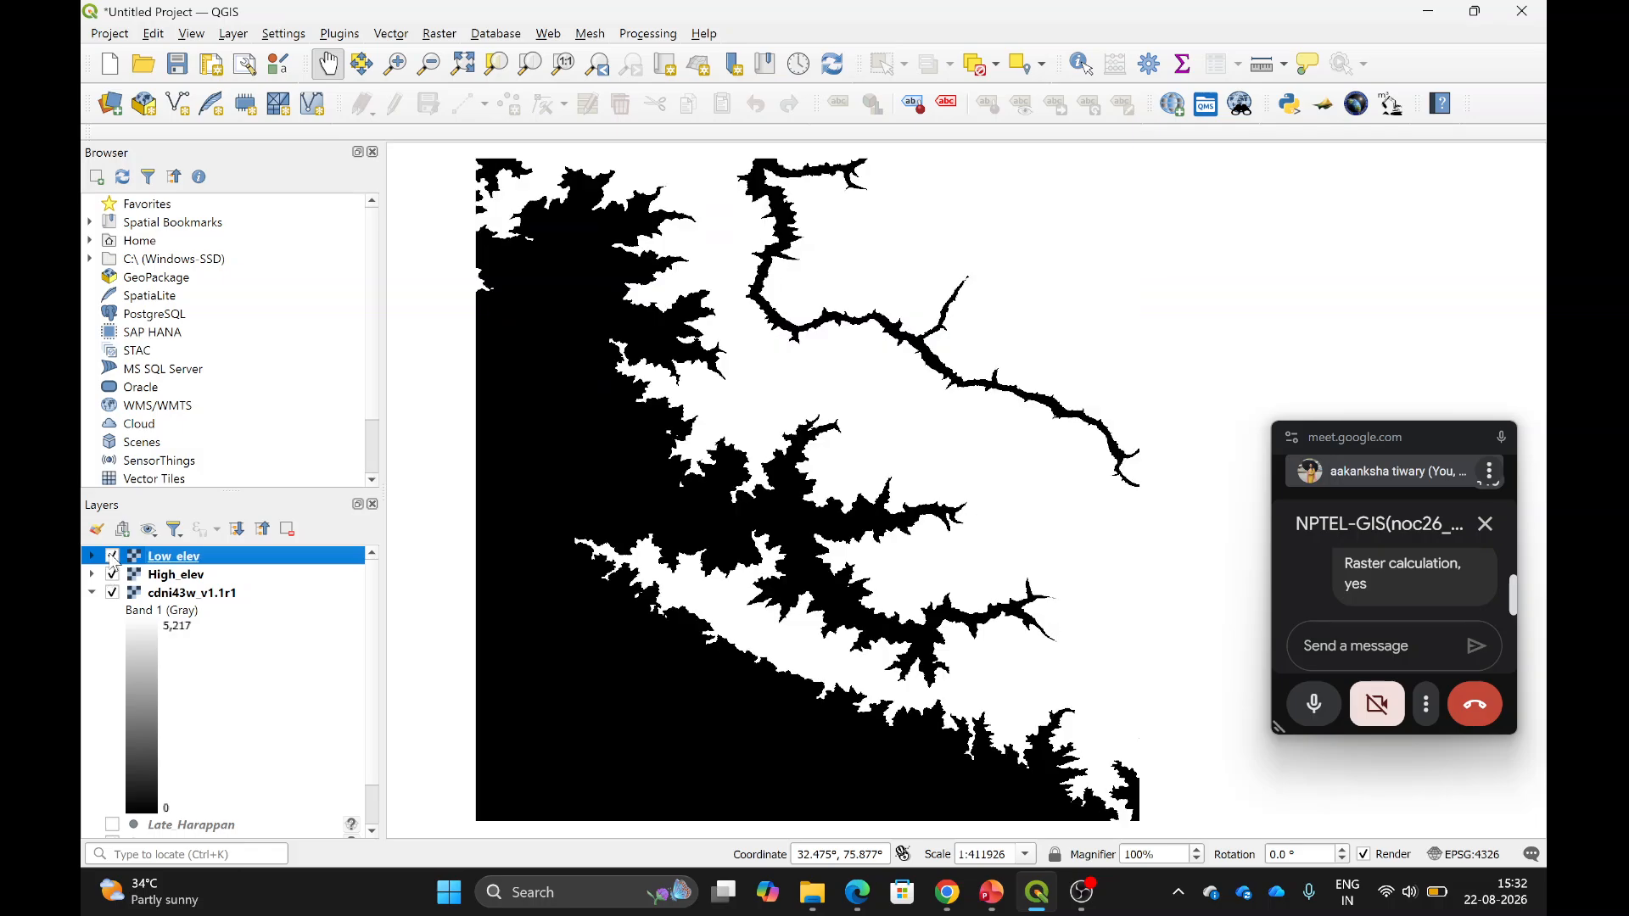
click(113, 557)
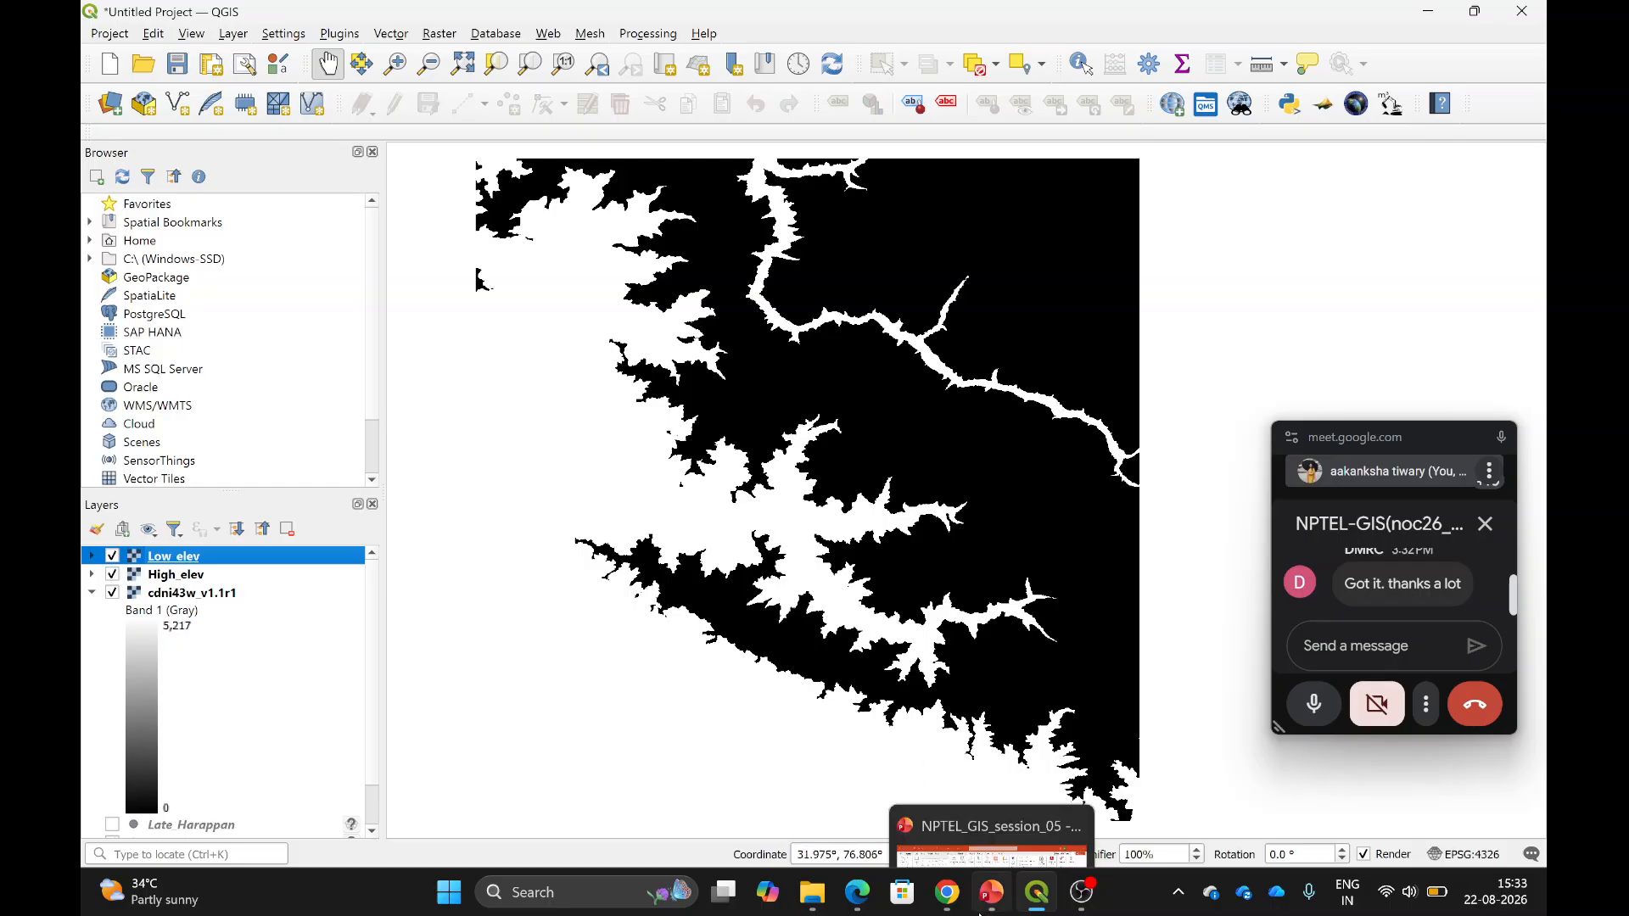
Switch to the NPTEL_GIS_session_05 presentation in PowerPoint and start the slide show from the Raster Queries slide.
click(989, 894)
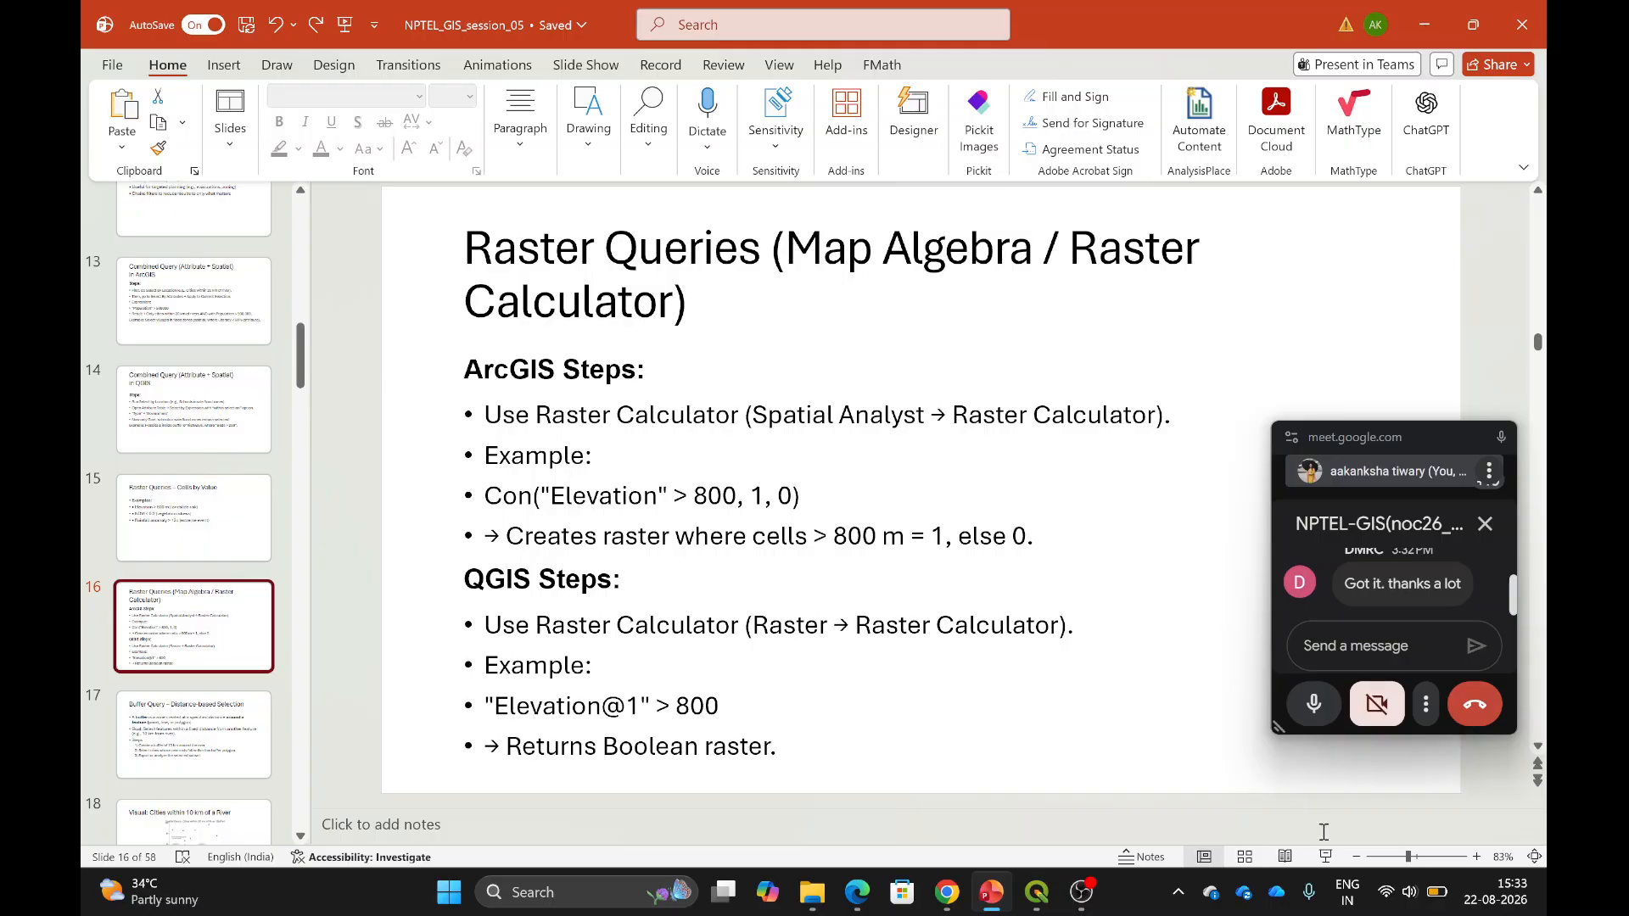
click(1323, 858)
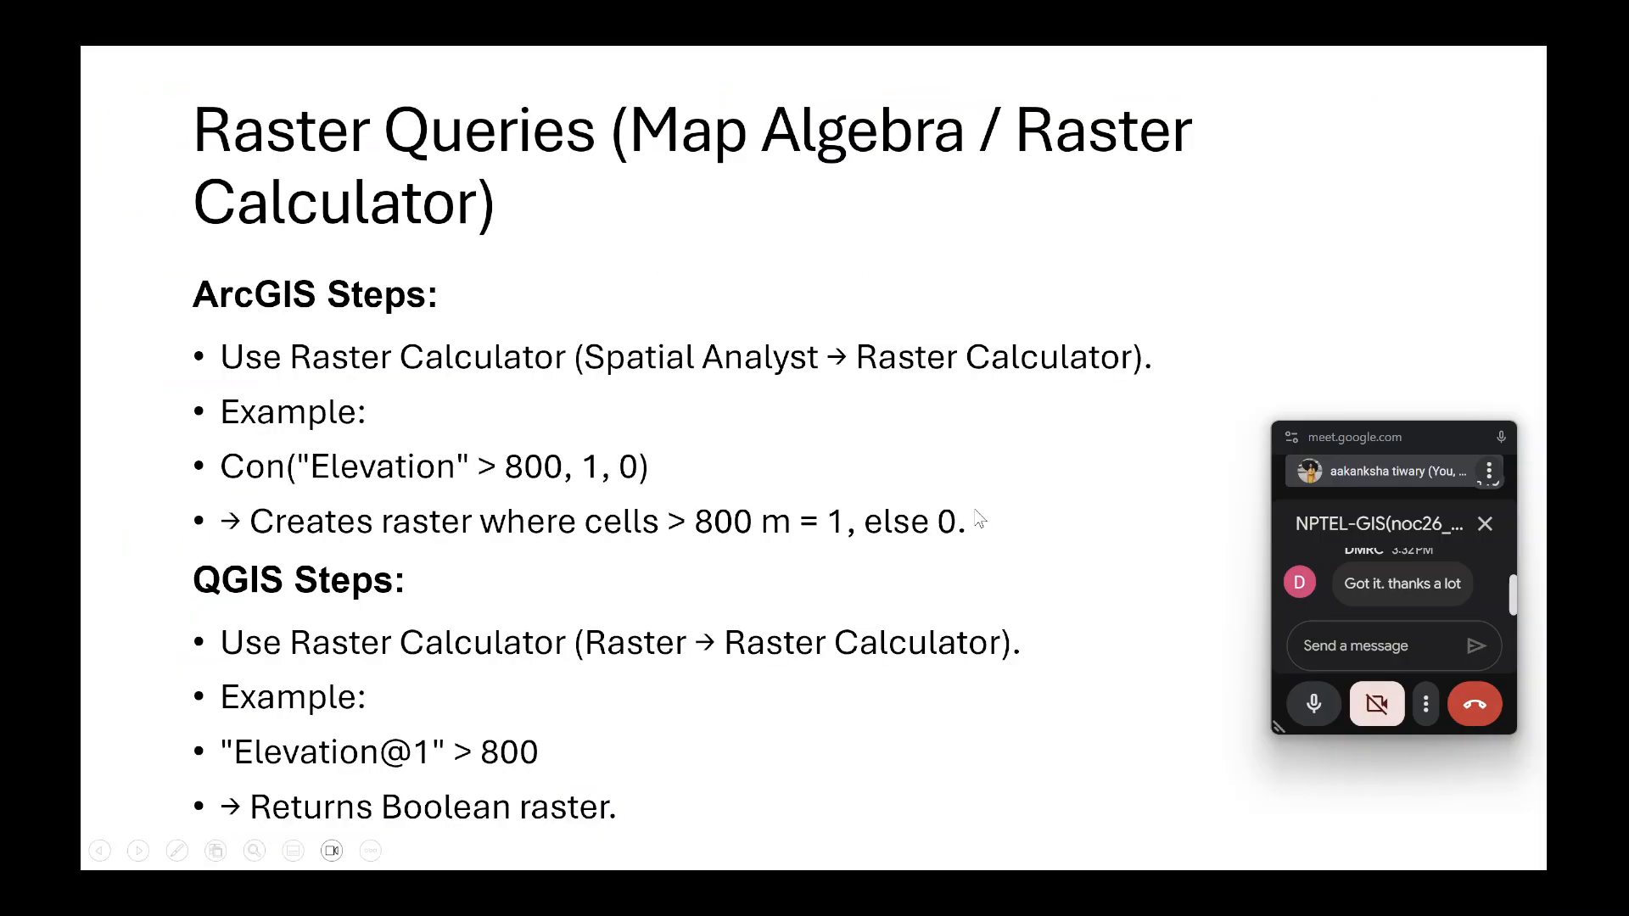
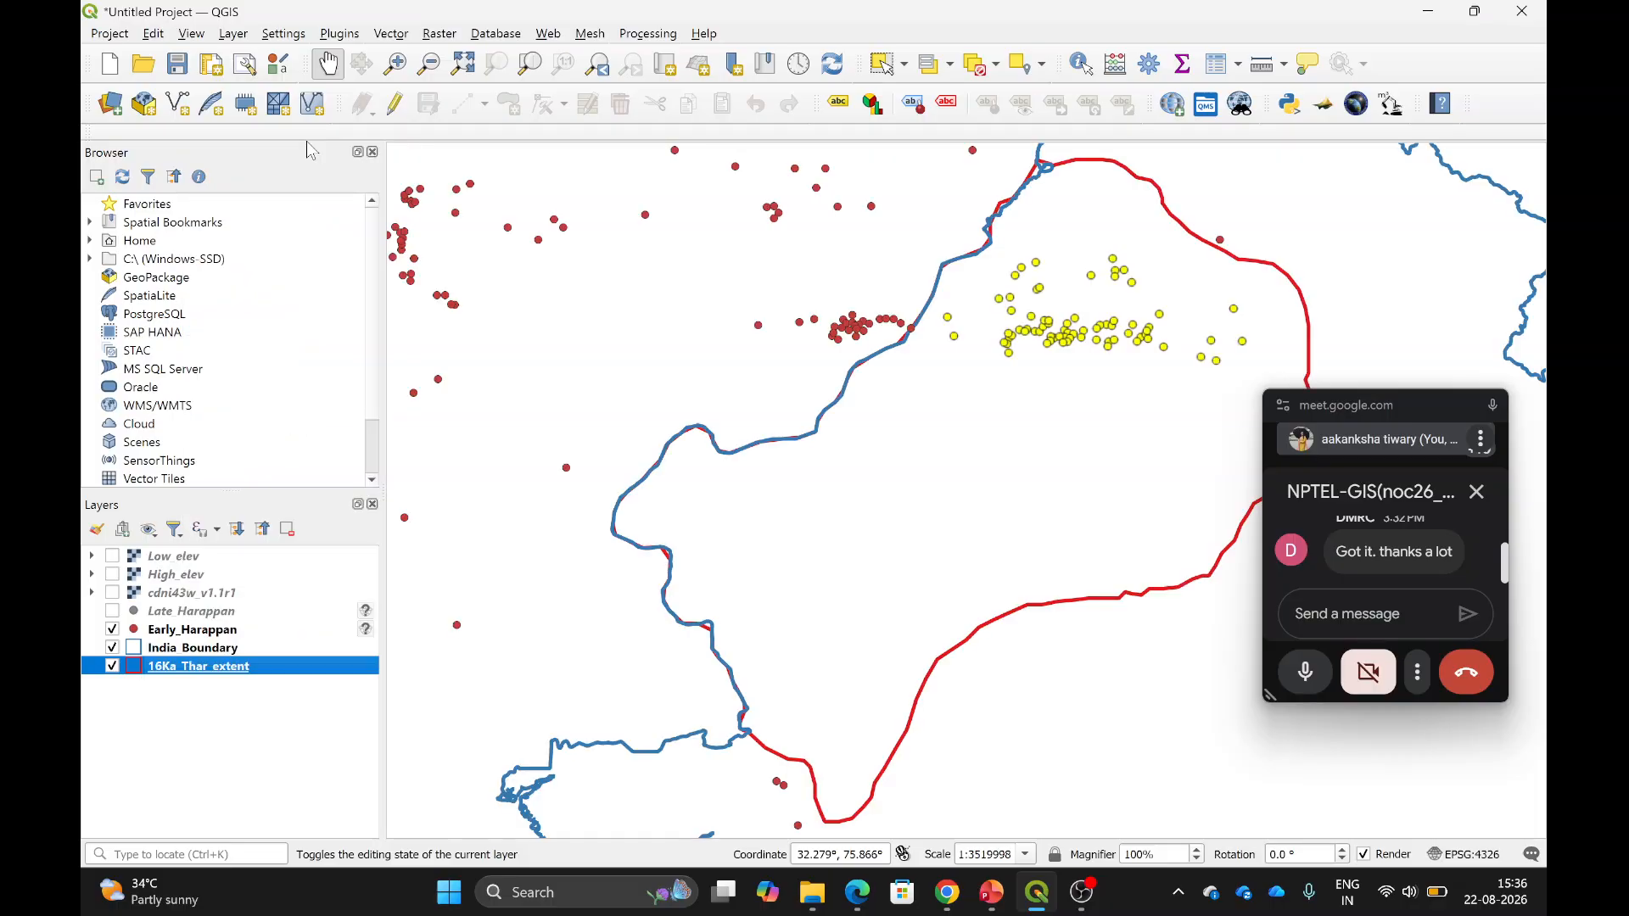
Hide the India_Boundary layer and centre the map on the 16Ka_Thar_extent outline with the Early_Harappan points.
drag(883, 378, 792, 427)
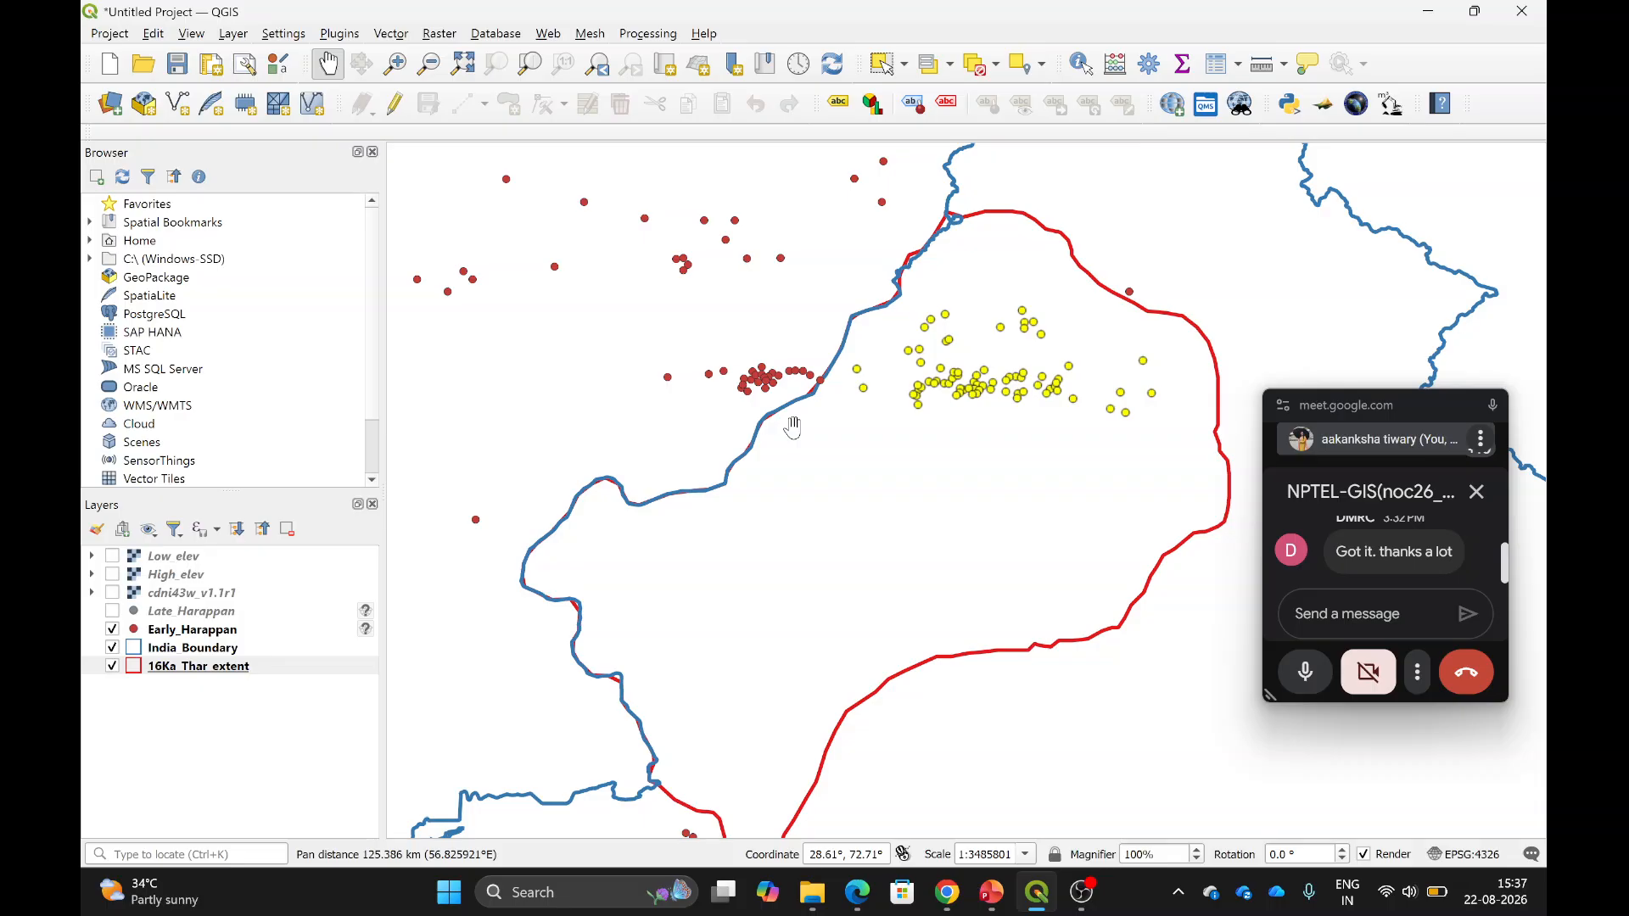
click(112, 648)
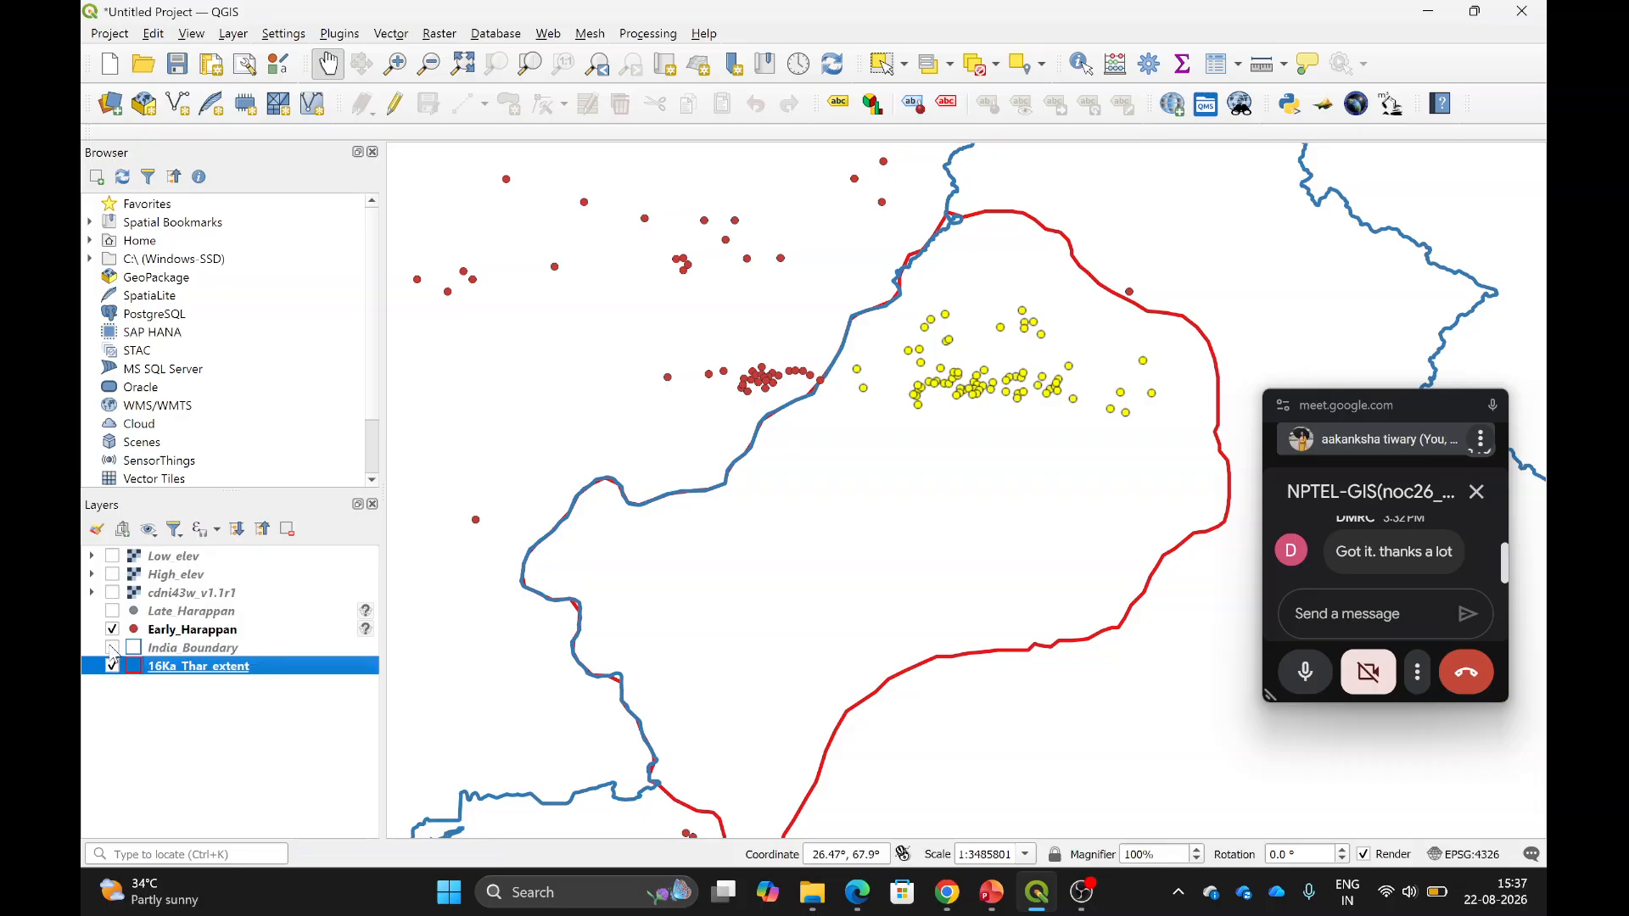
drag(807, 560, 843, 446)
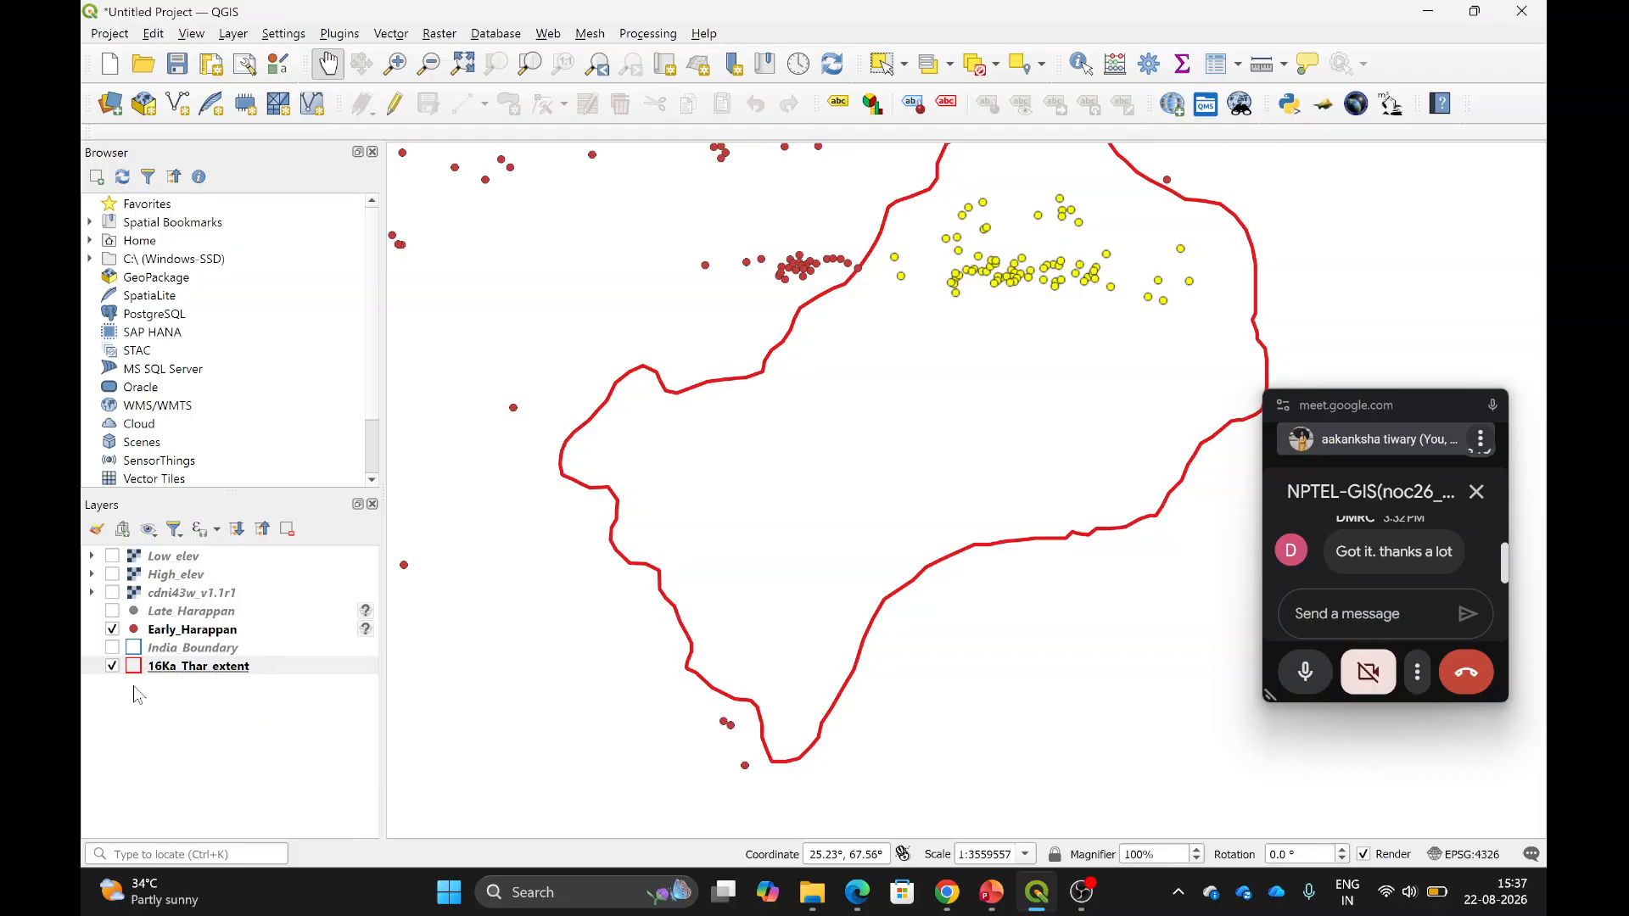
drag(771, 484, 750, 540)
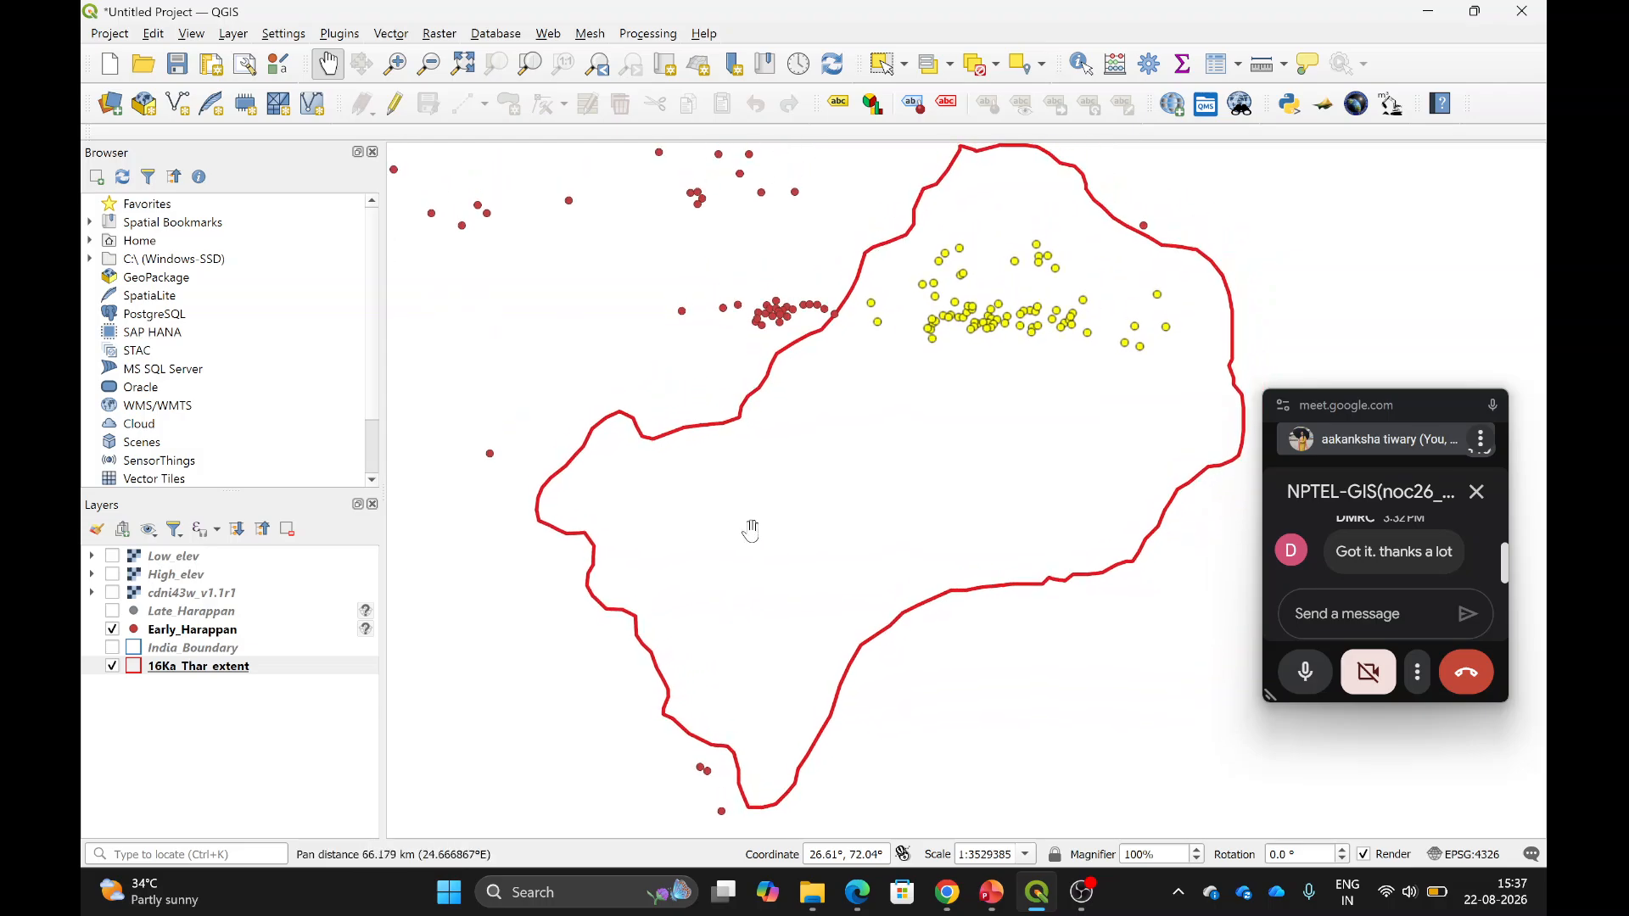
Check the assigned coordinate reference system in the source properties of the 16Ka_Thar_extent layer.
right_click(205, 672)
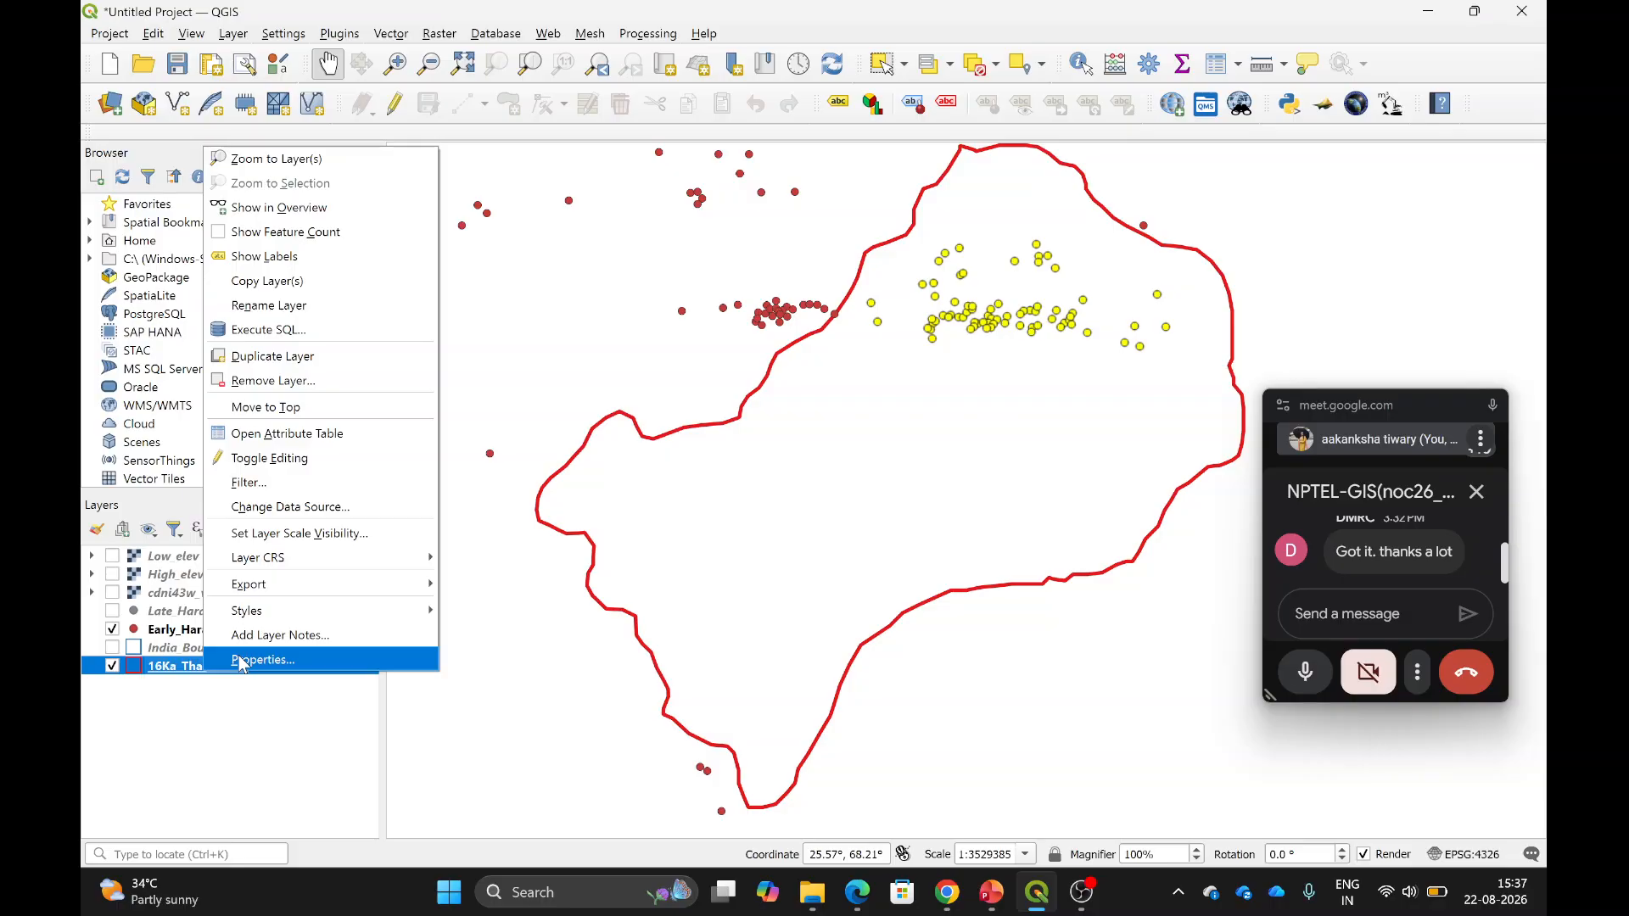
click(242, 661)
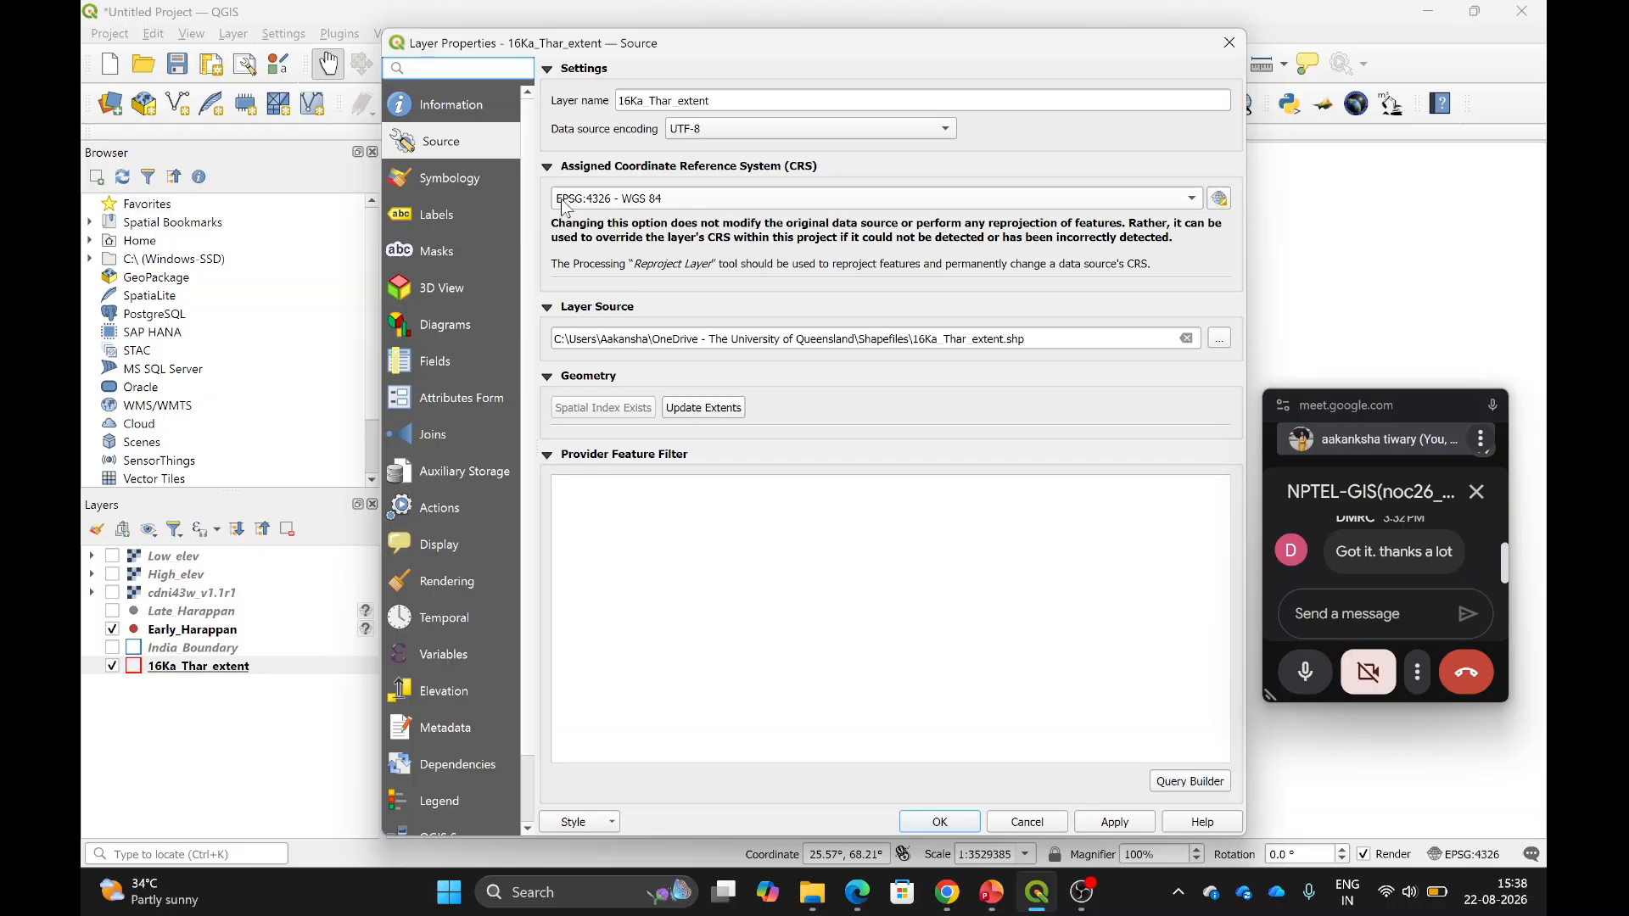
mouse_move(768, 197)
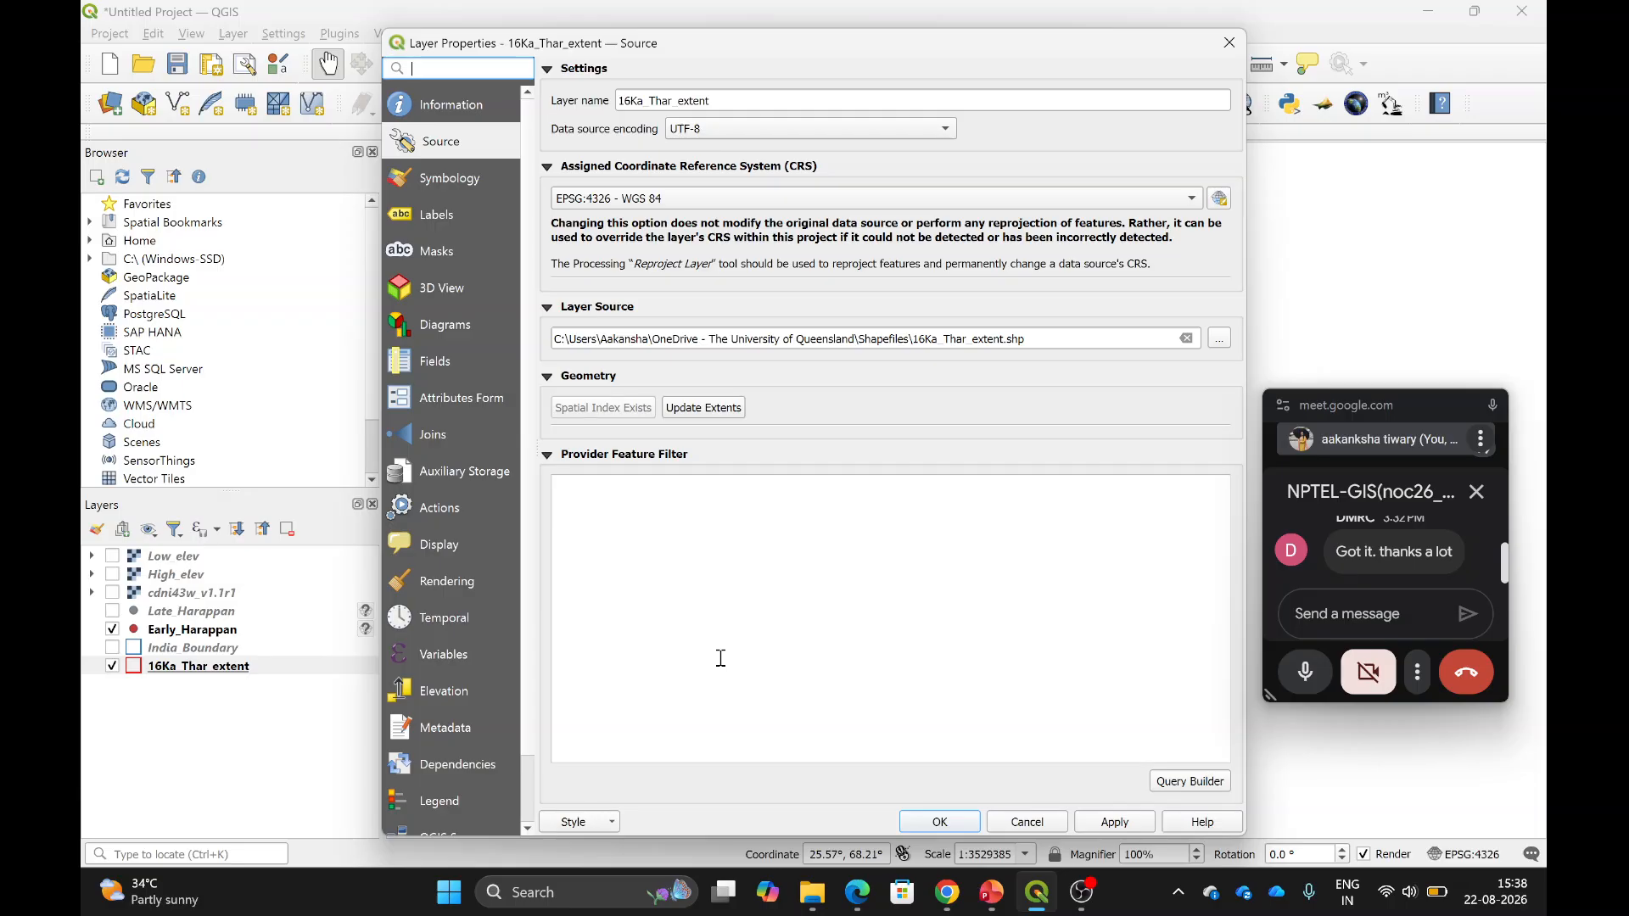
click(943, 822)
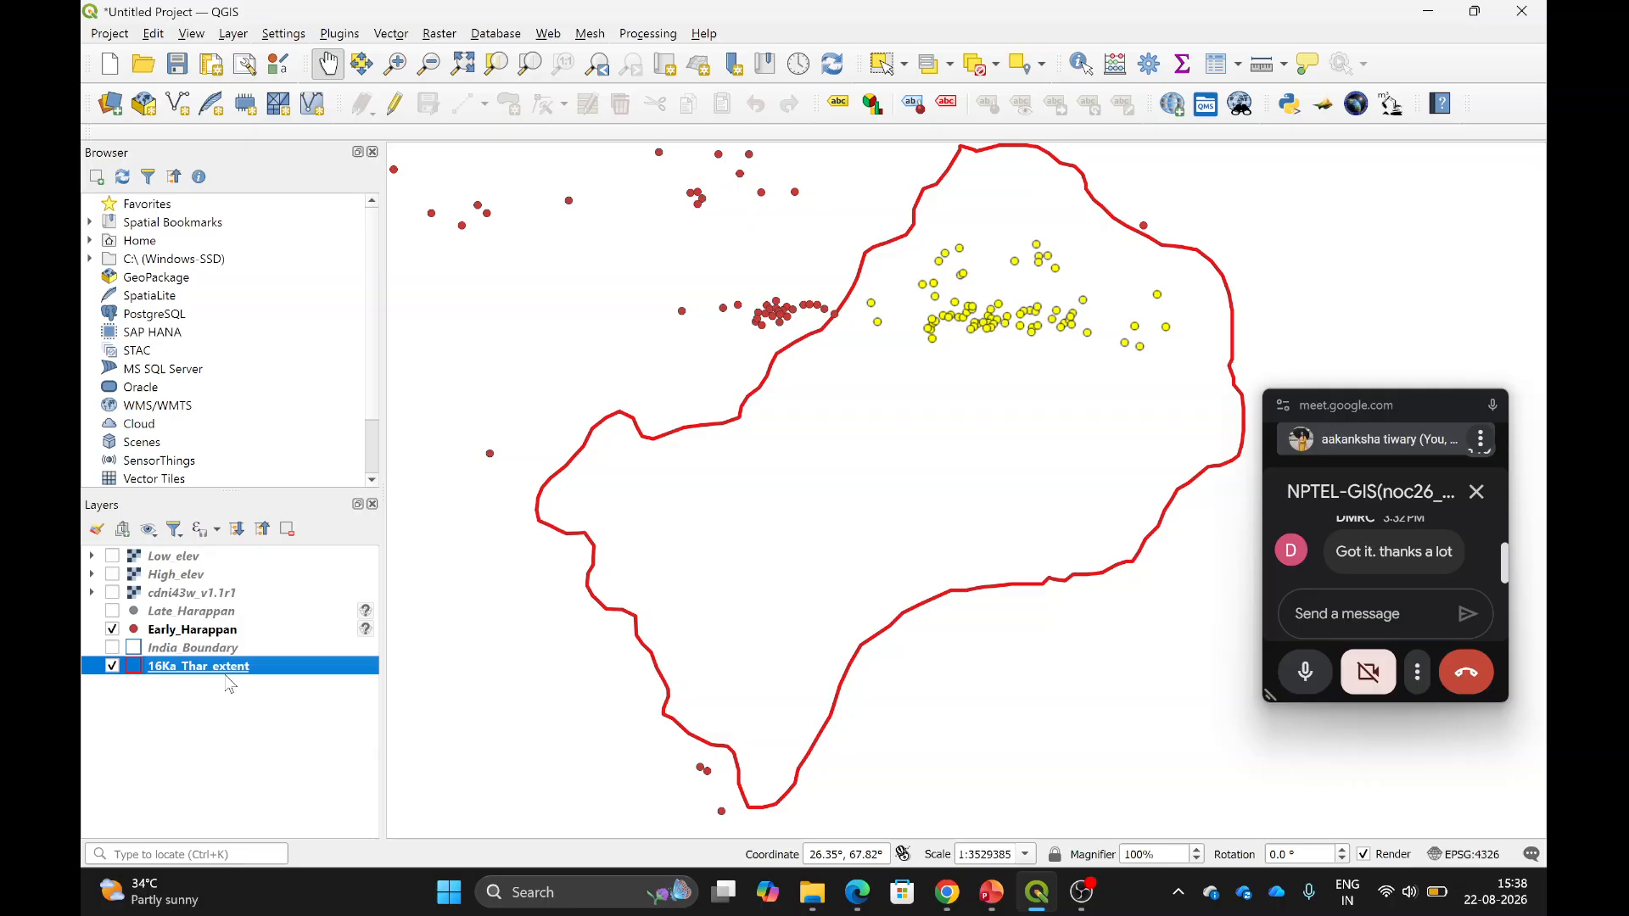
right_click(201, 669)
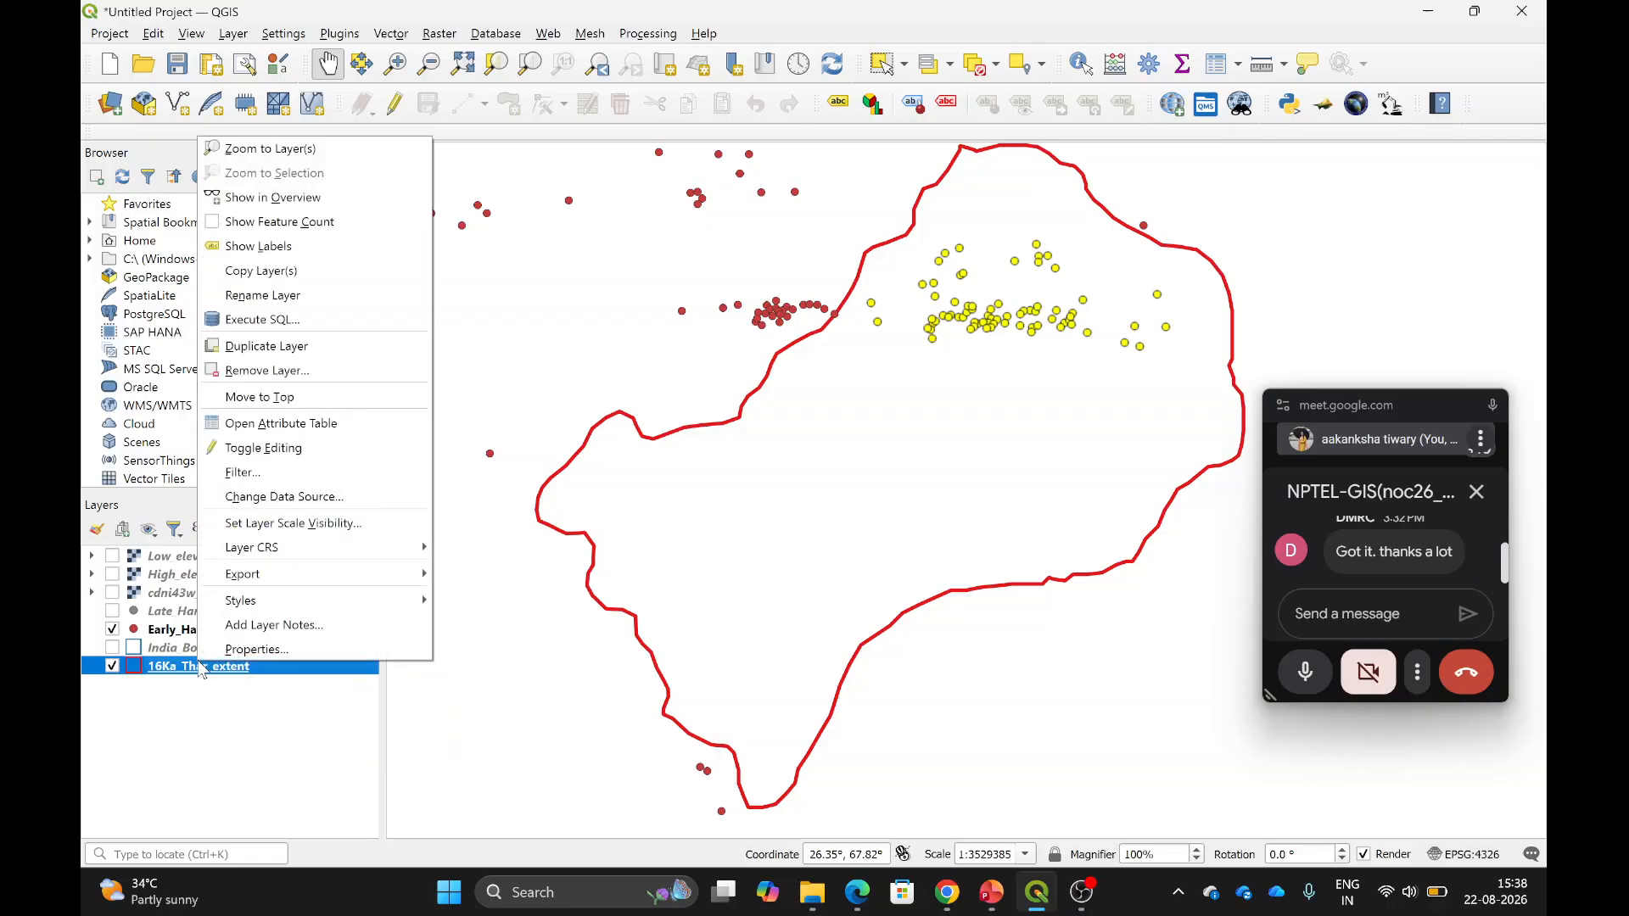
click(274, 658)
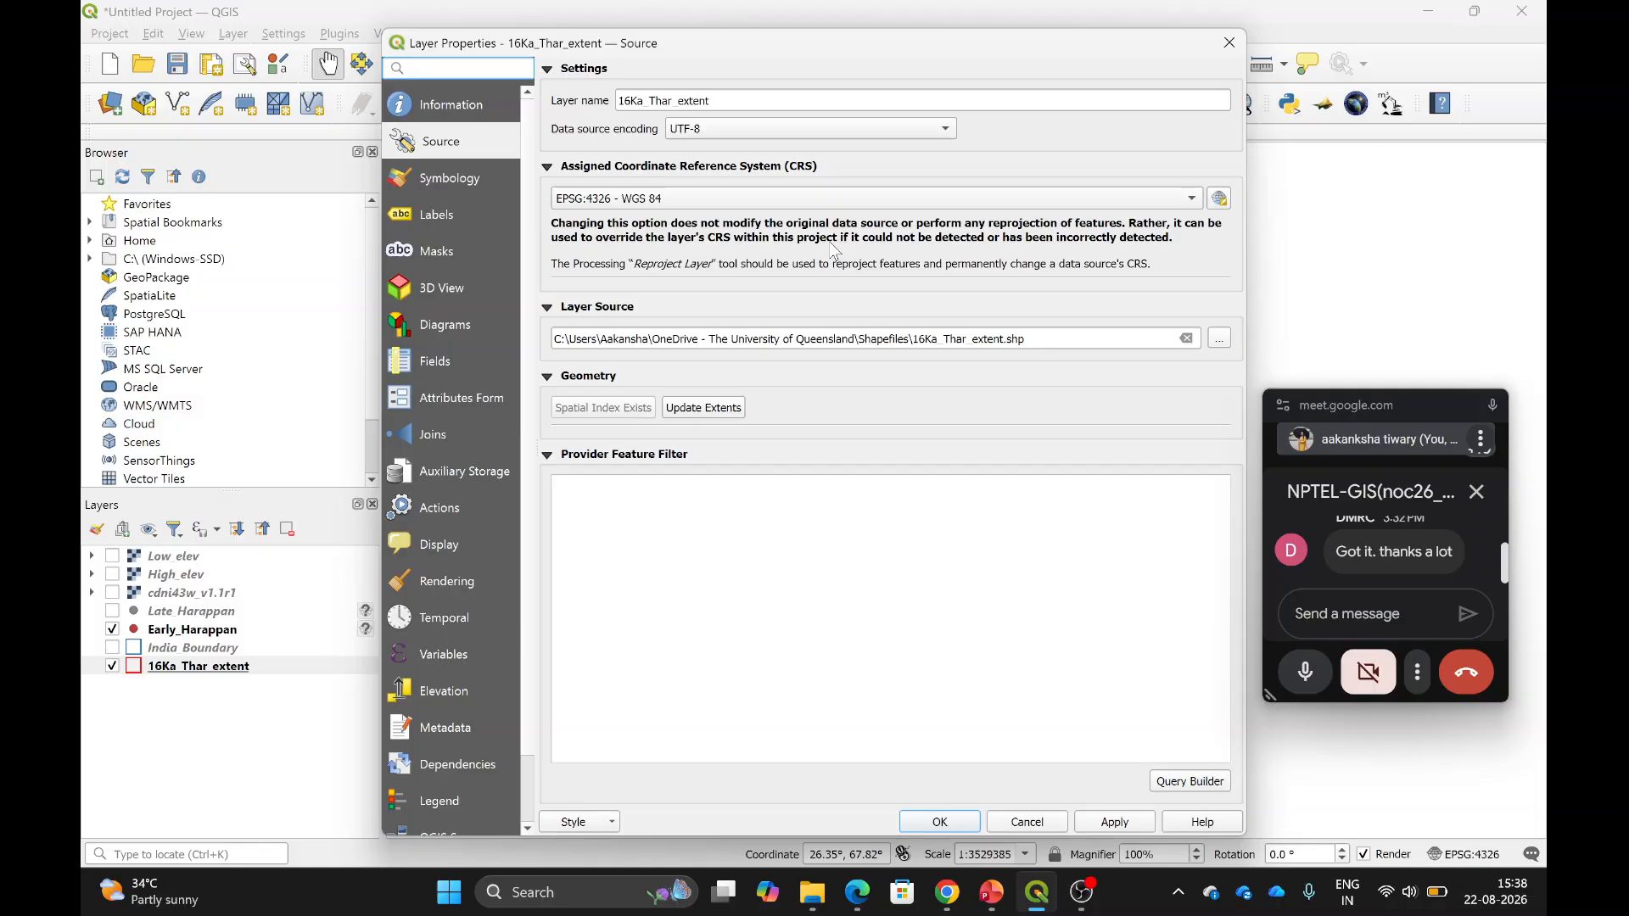
mouse_move(979, 208)
click(926, 818)
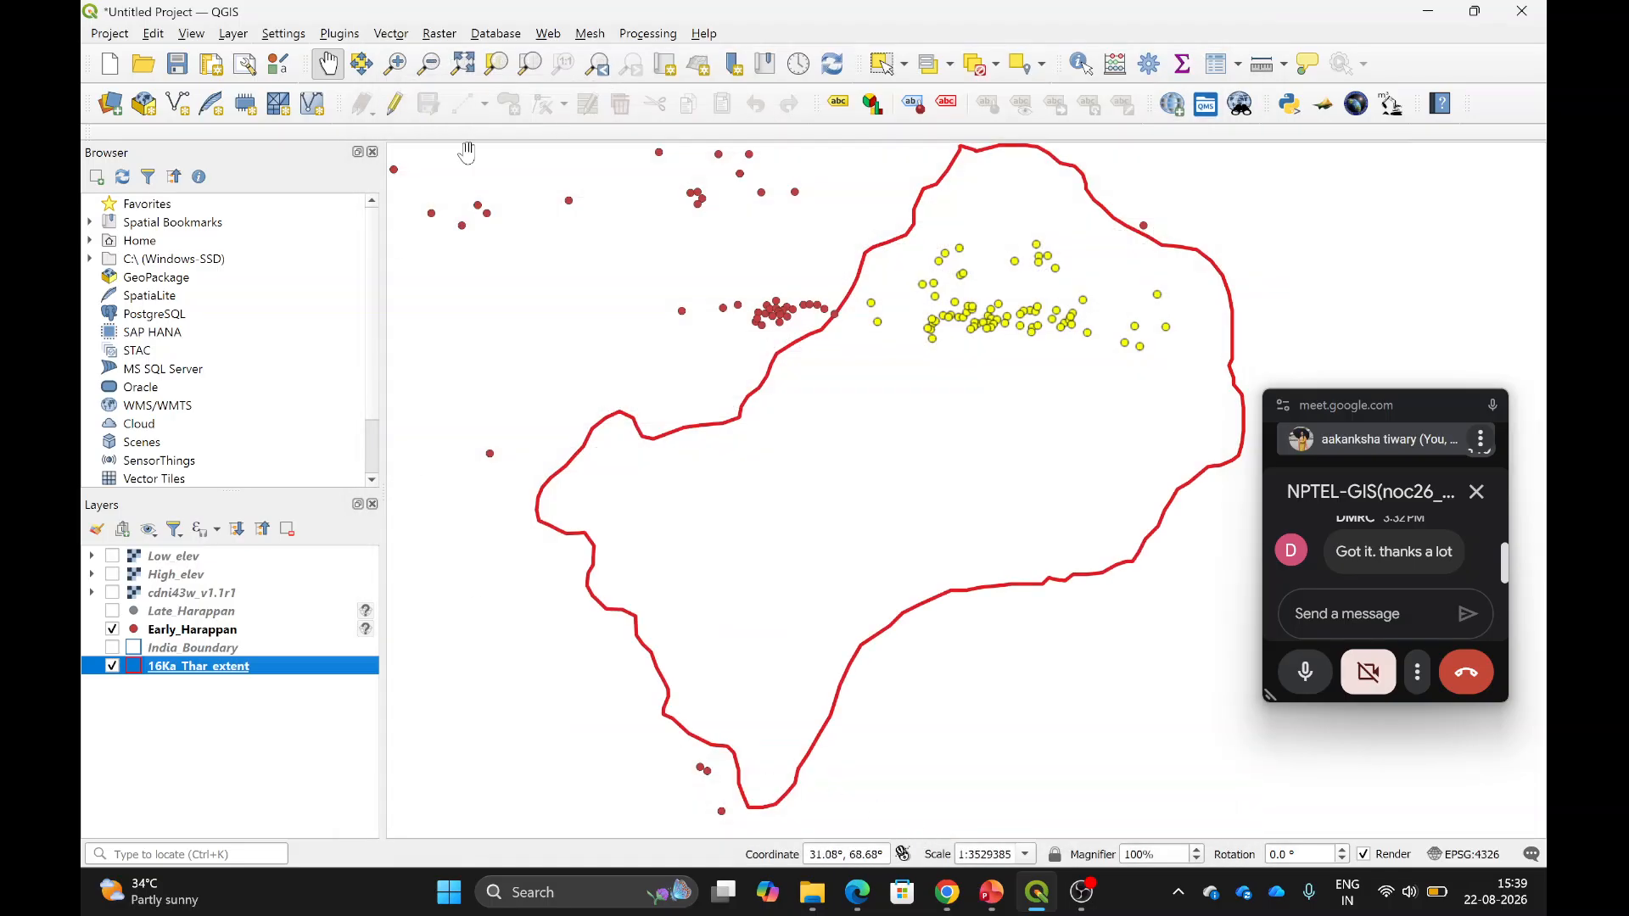
Start the Reproject Layer tool for 16Ka_Thar_extent and set the target CRS to EPSG:3857 - WGS 84 / Pseudo-Mercator.
click(390, 33)
mouse_move(420, 140)
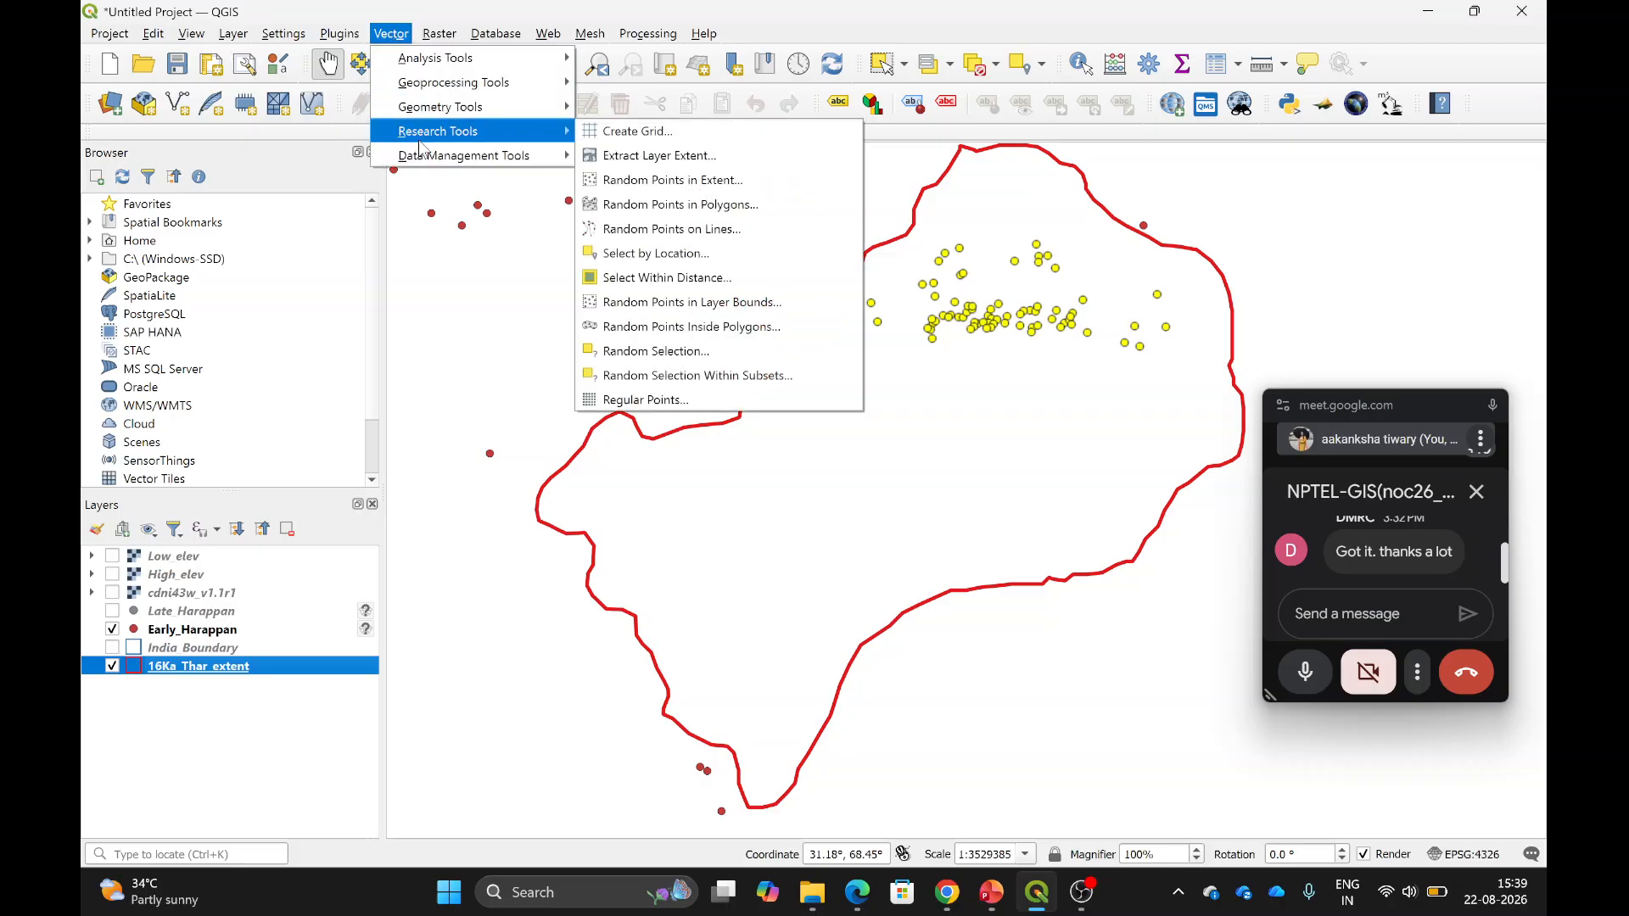
mouse_move(494, 157)
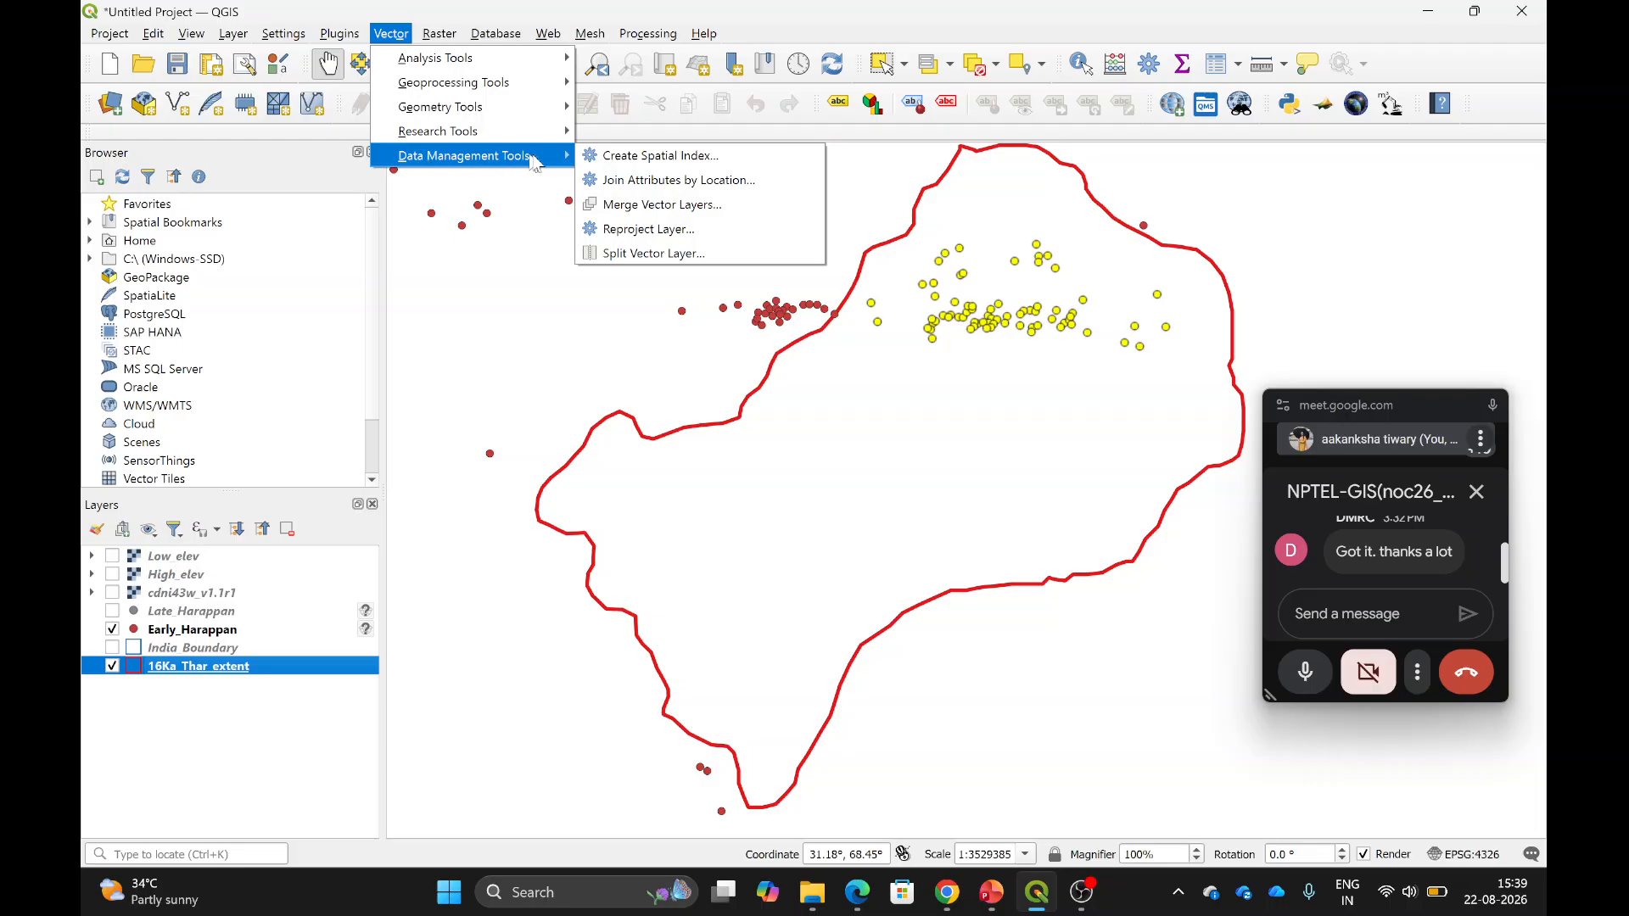
click(645, 227)
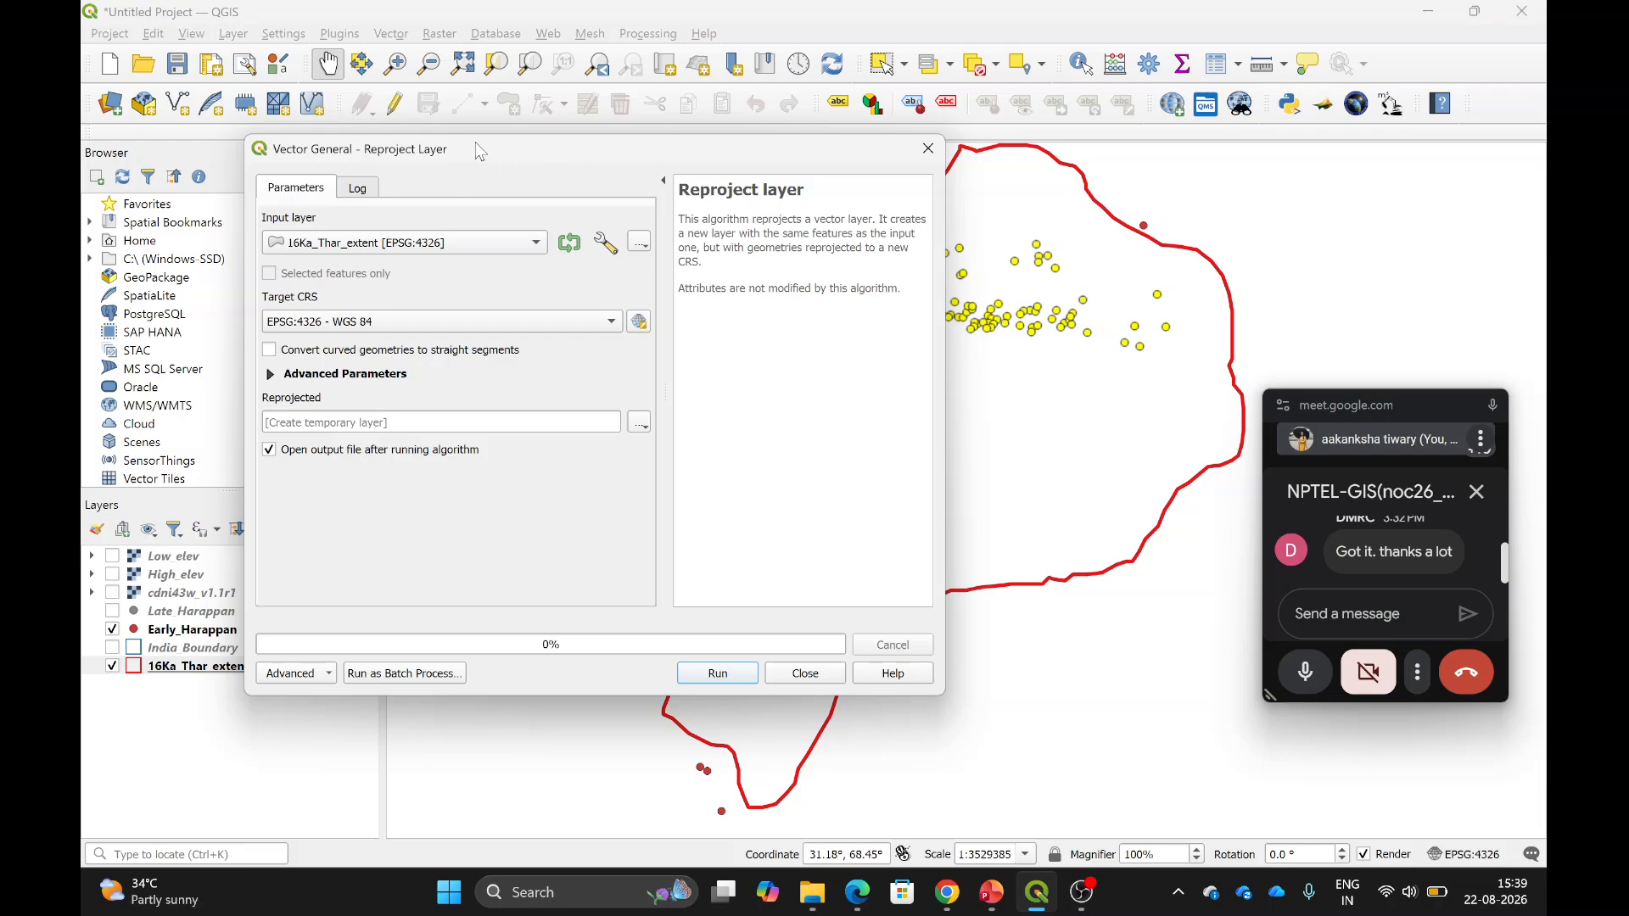
drag(478, 147, 706, 97)
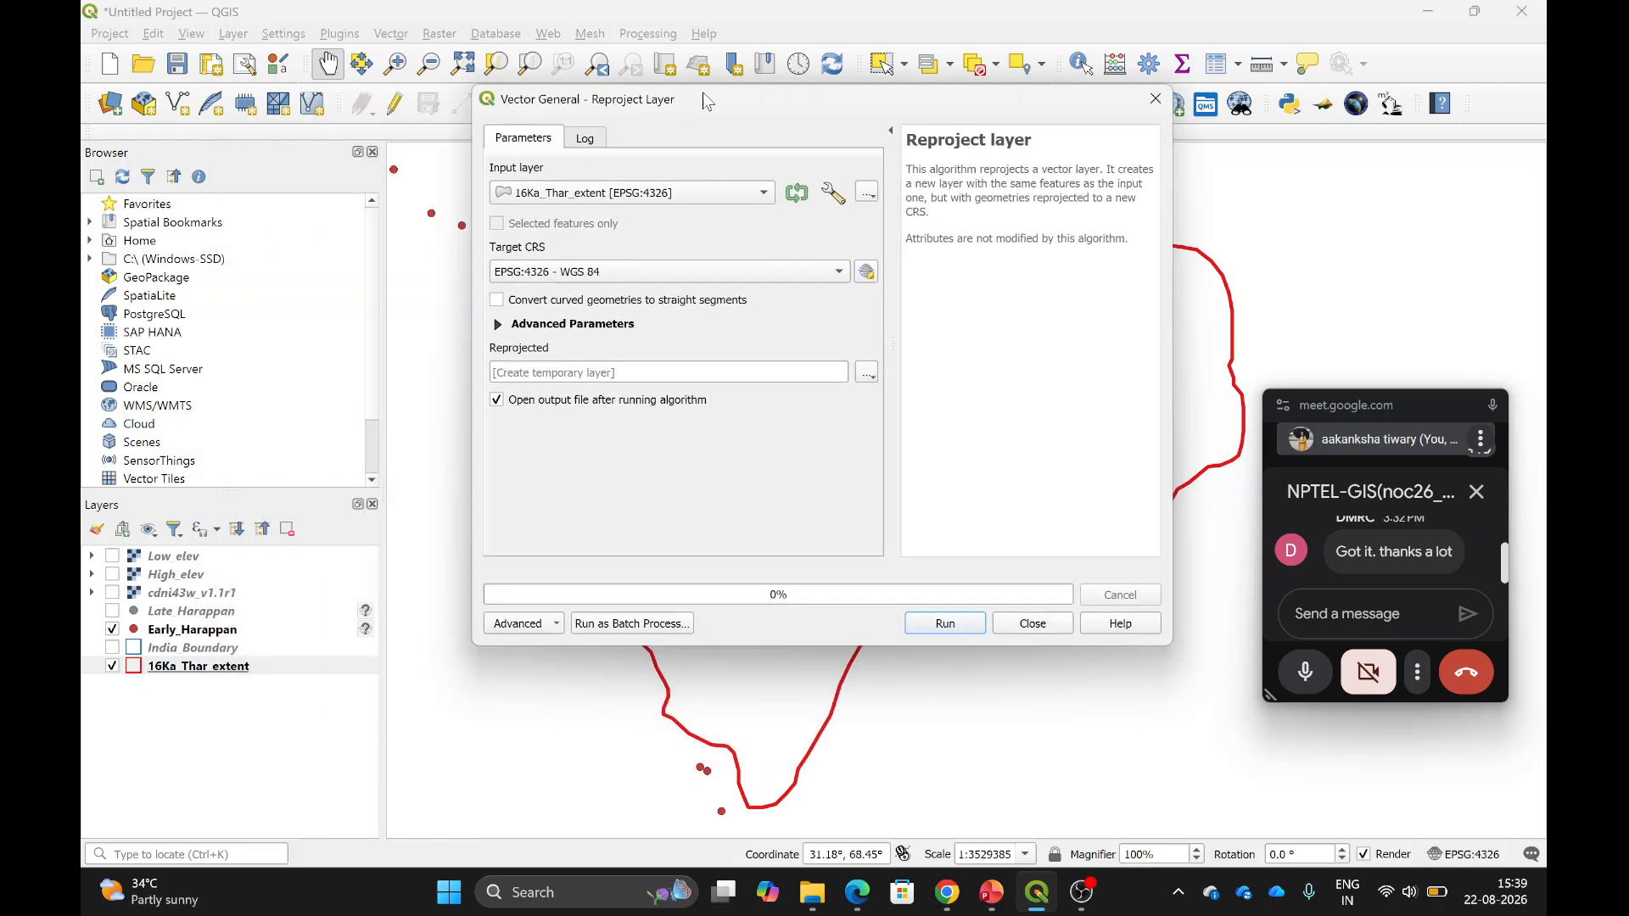
click(839, 271)
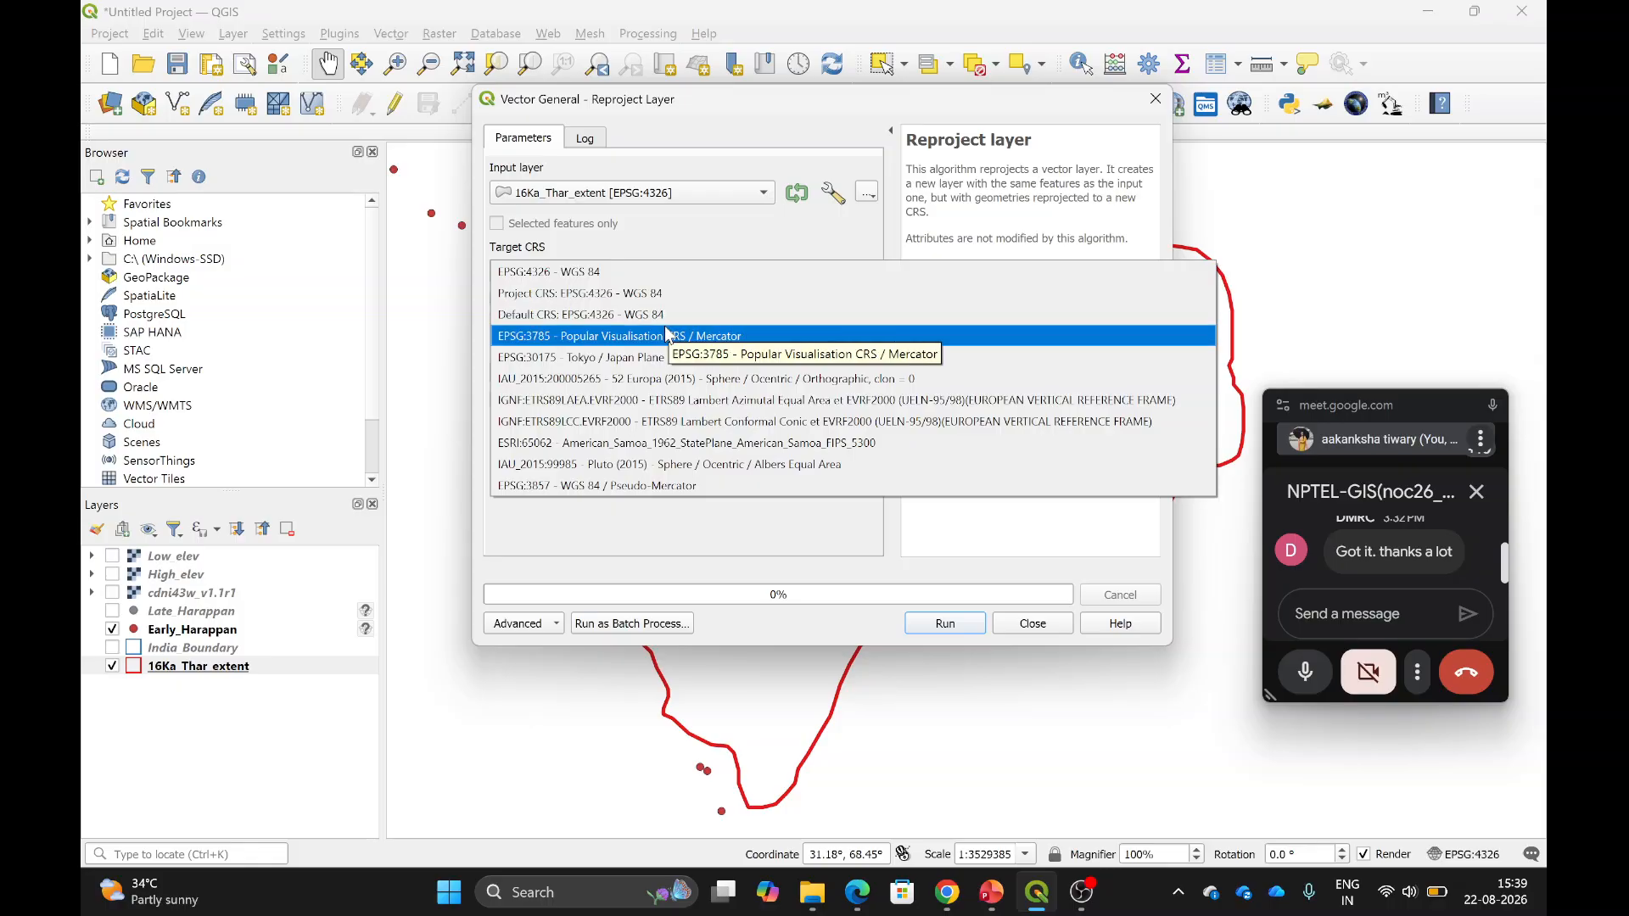
click(654, 482)
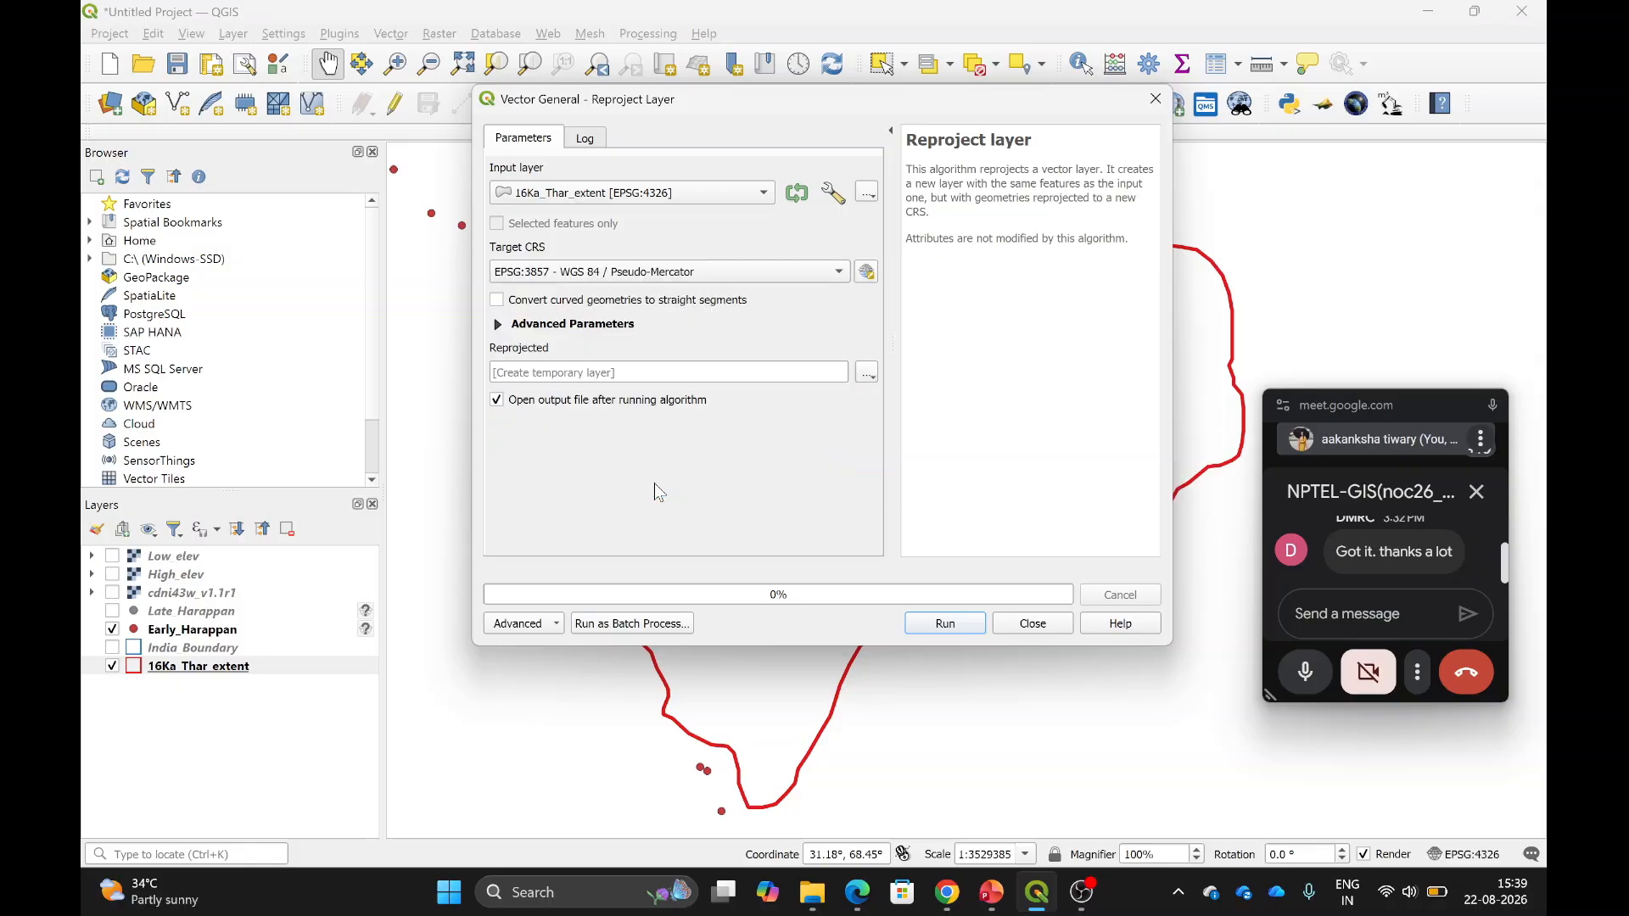
Examine the properties of the WGS 84 / Pseudo-Mercator system in the CRS selector, especially its units.
click(865, 274)
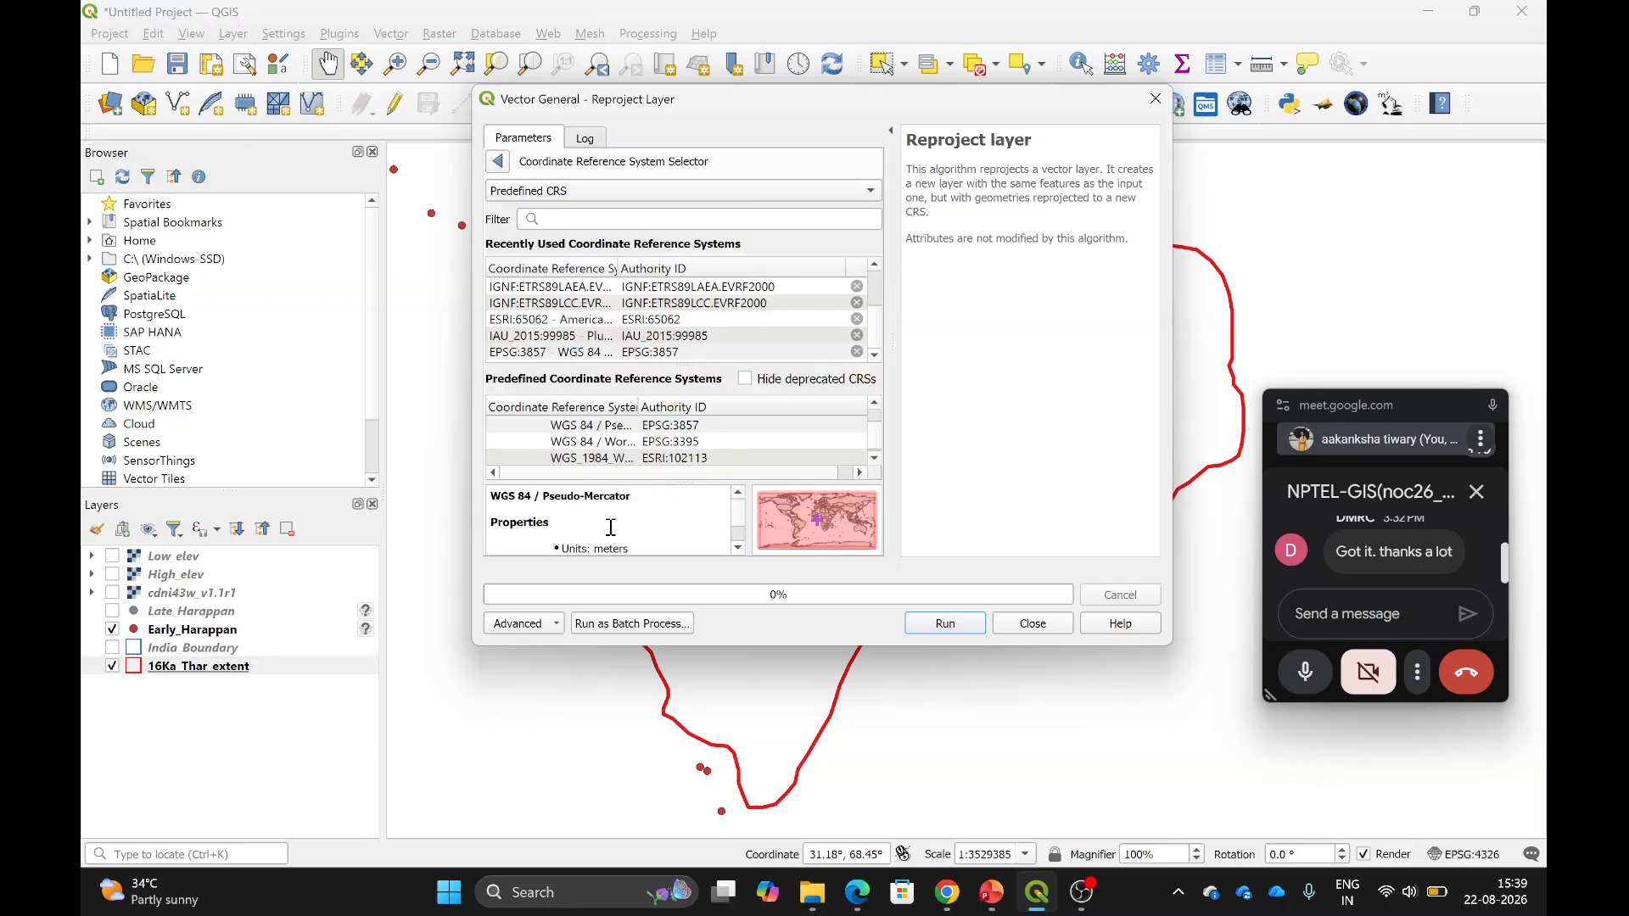
scroll(625, 519, down, 3)
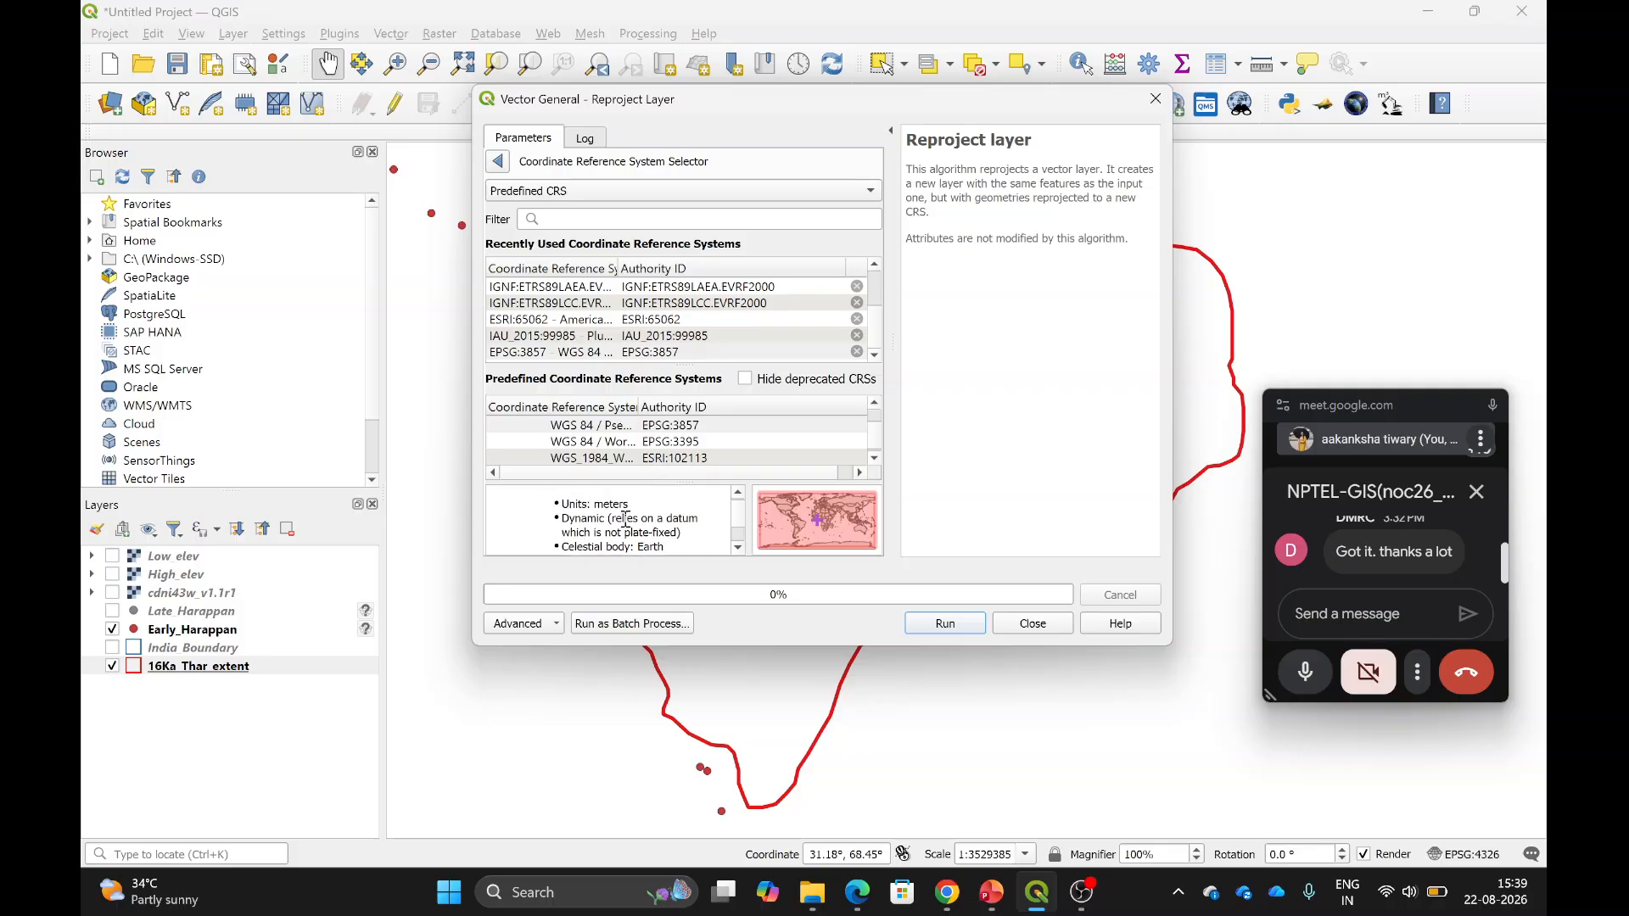
scroll(625, 520, up, 3)
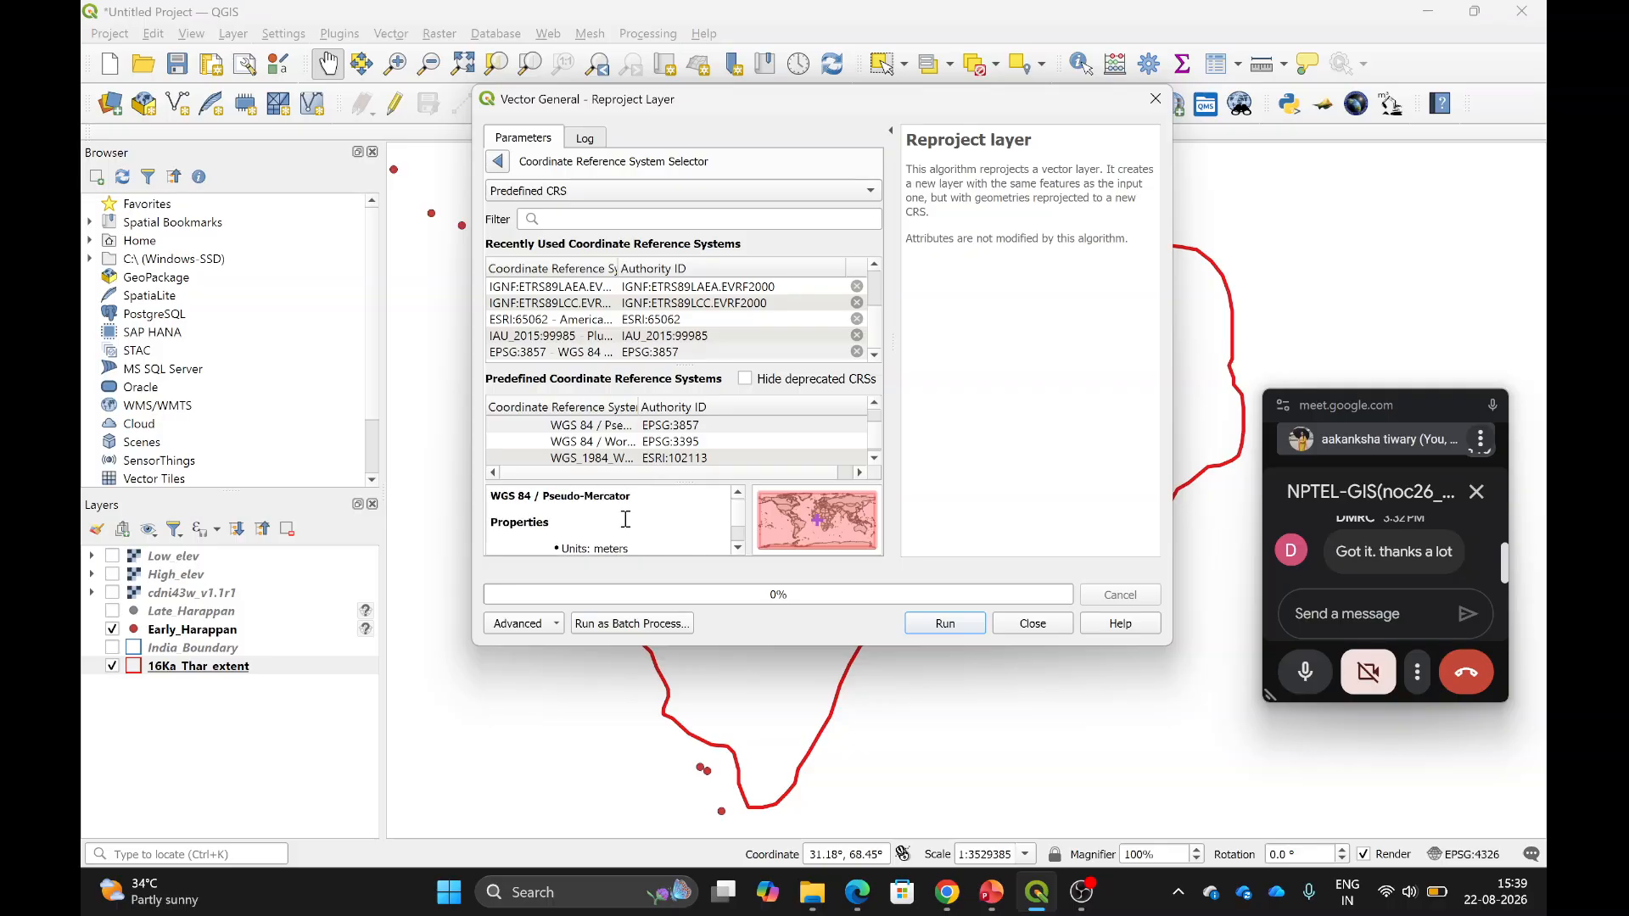
scroll(607, 526, down, 2)
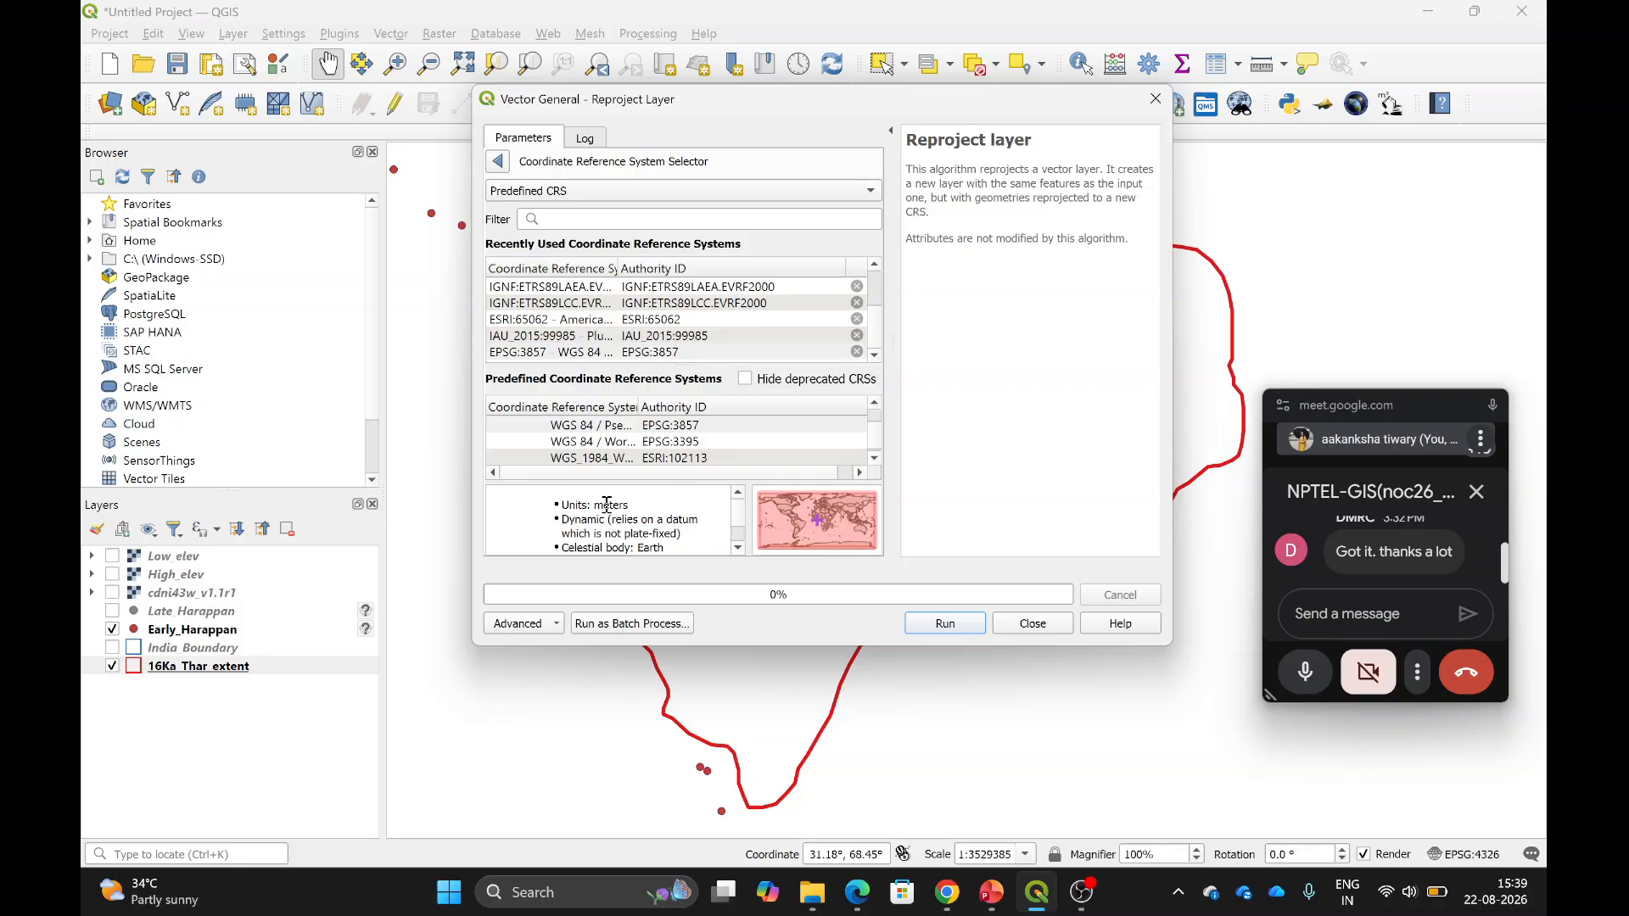
drag(594, 504, 632, 501)
scroll(644, 522, down, 4)
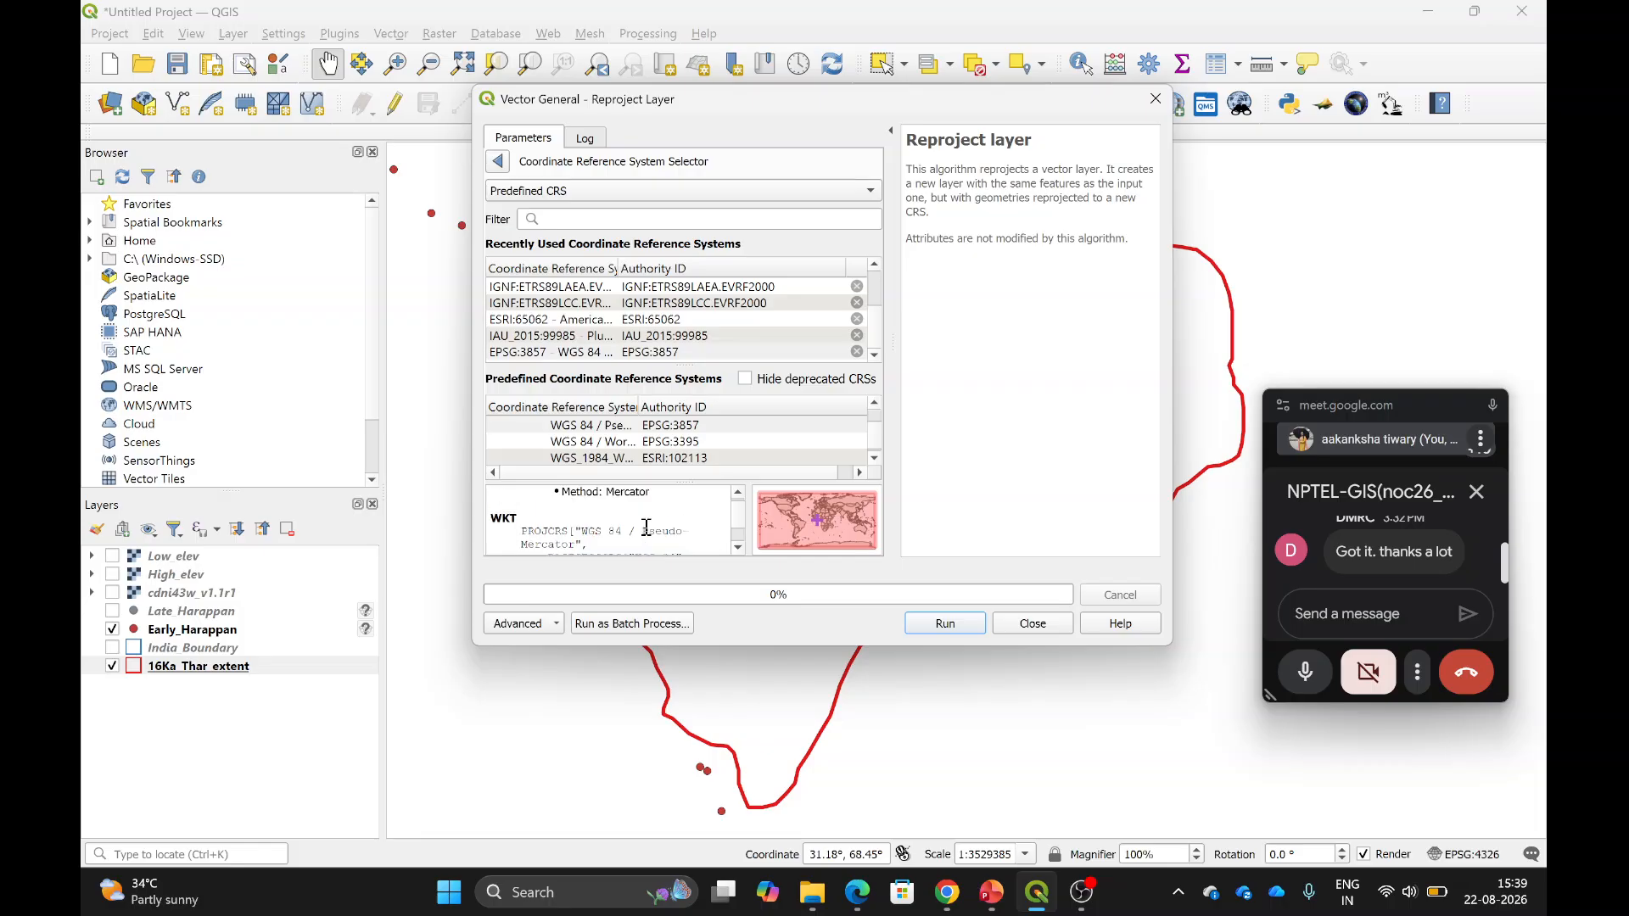
Select EPSG:3857 as the target system, run the reprojection of 16Ka_Thar_extent into a temporary layer, and close the tool.
scroll(646, 527, up, 4)
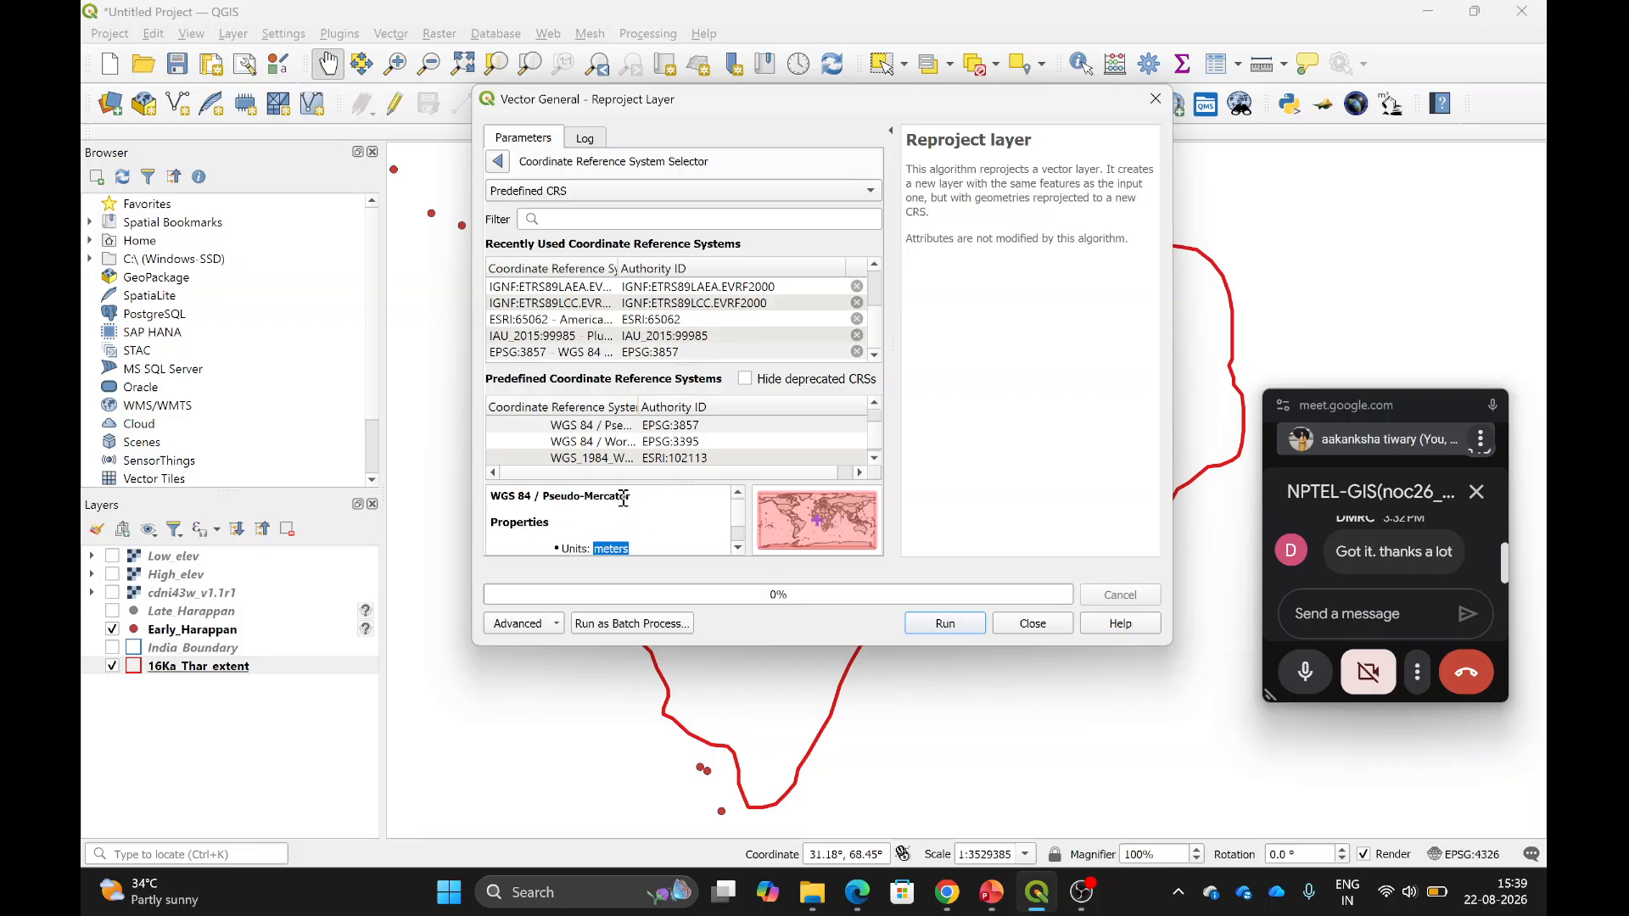
scroll(664, 458, down, 1)
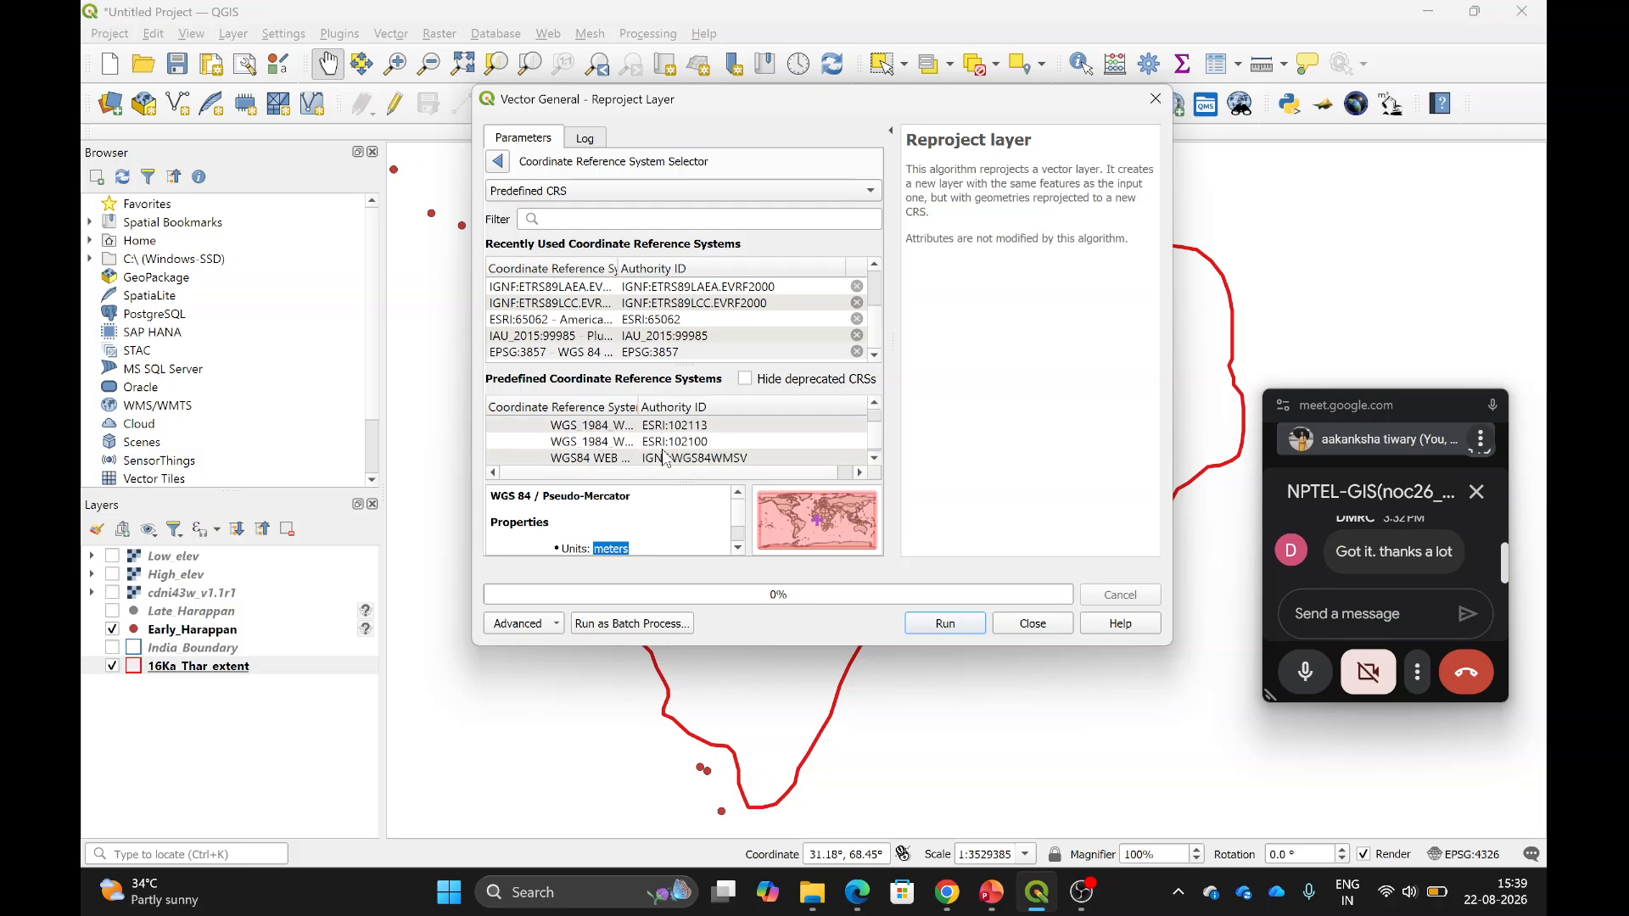
scroll(666, 454, up, 3)
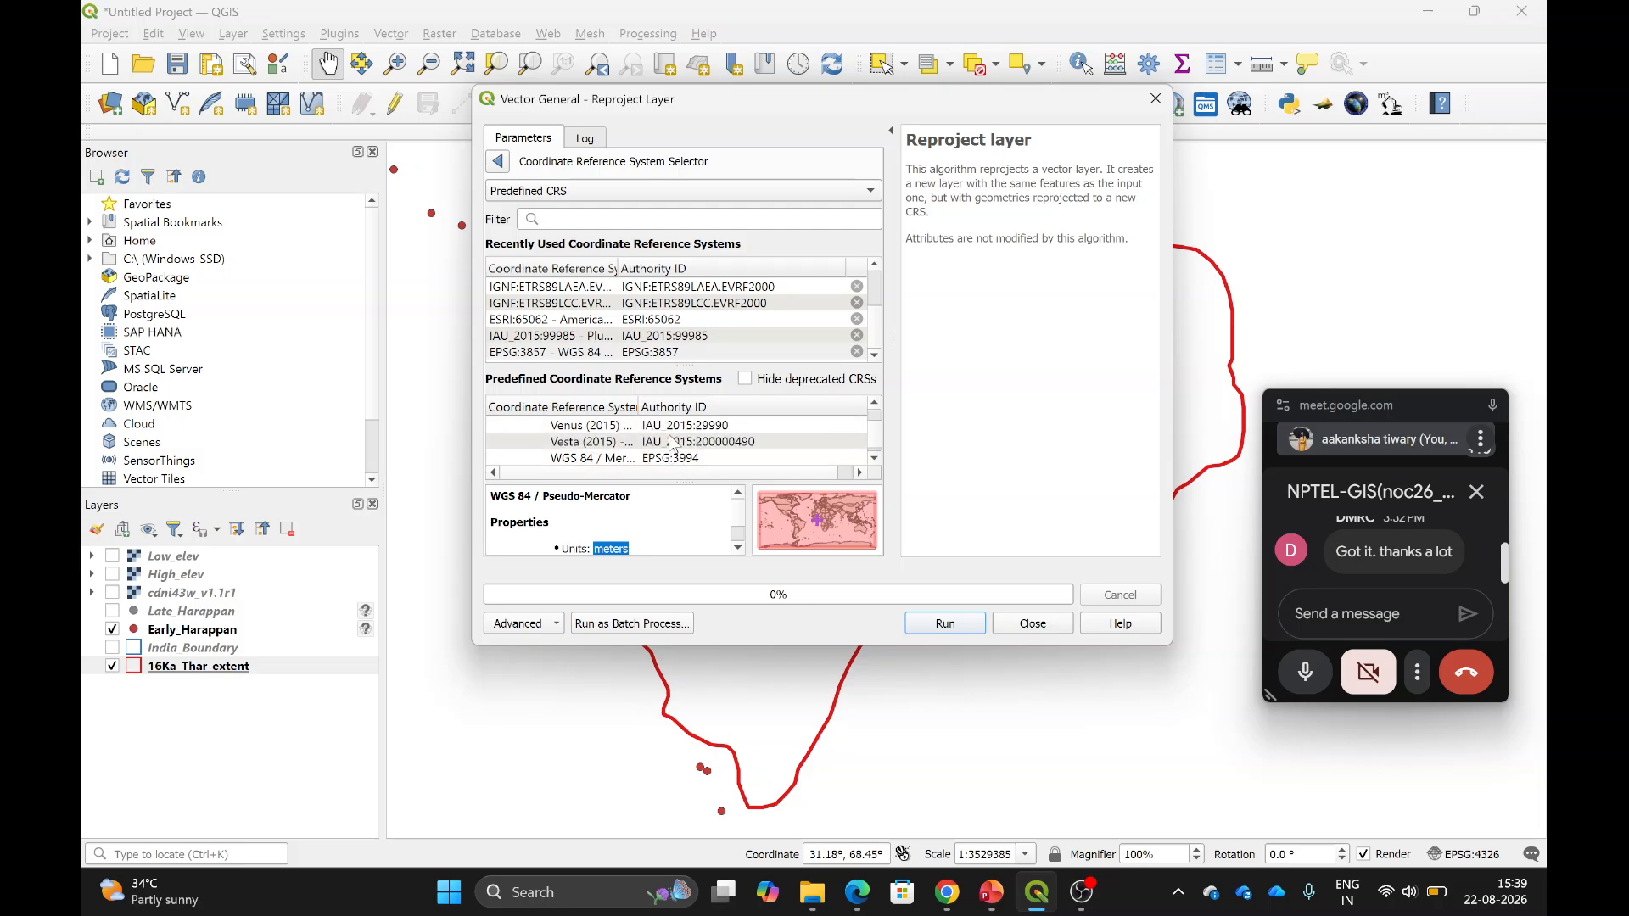
scroll(673, 443, down, 4)
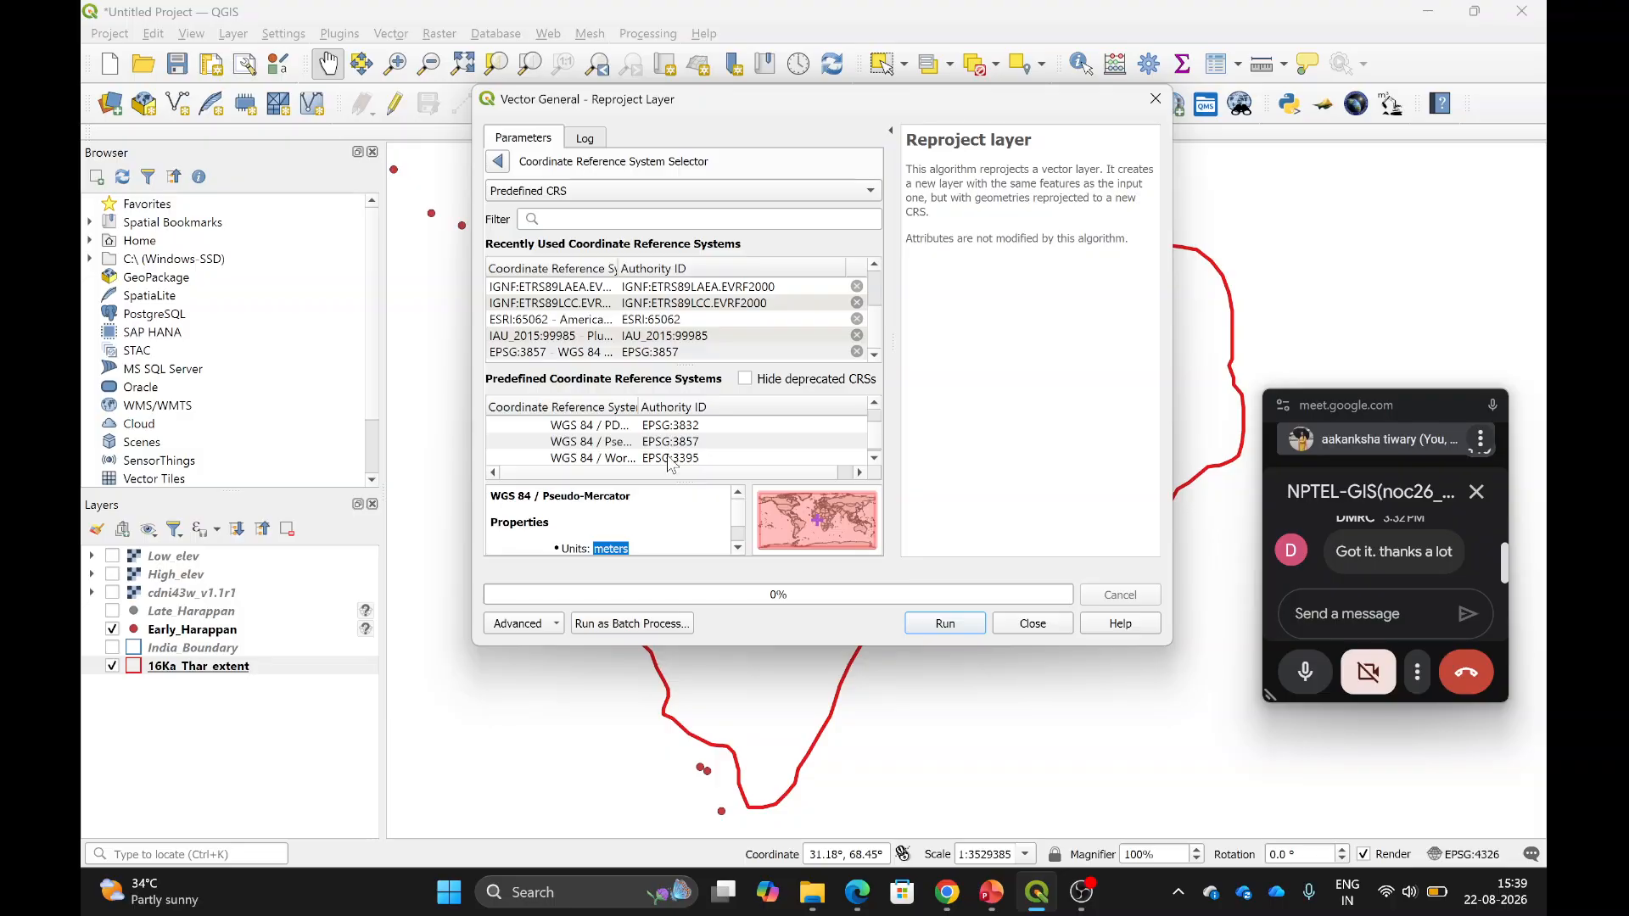
click(687, 352)
scroll(637, 532, down, 3)
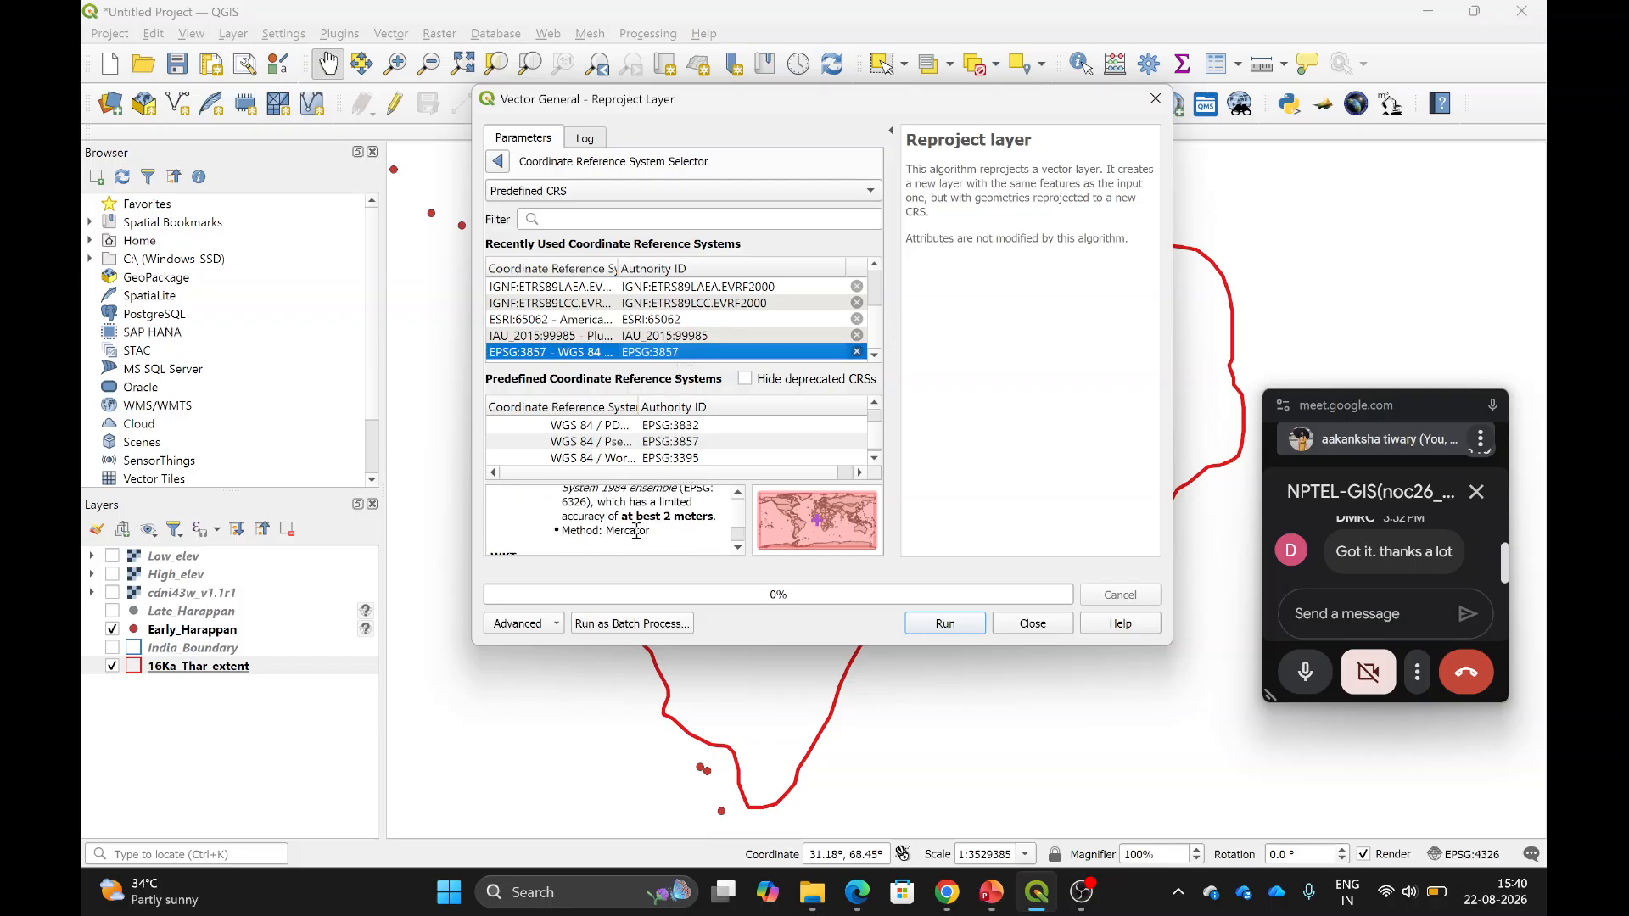
click(946, 628)
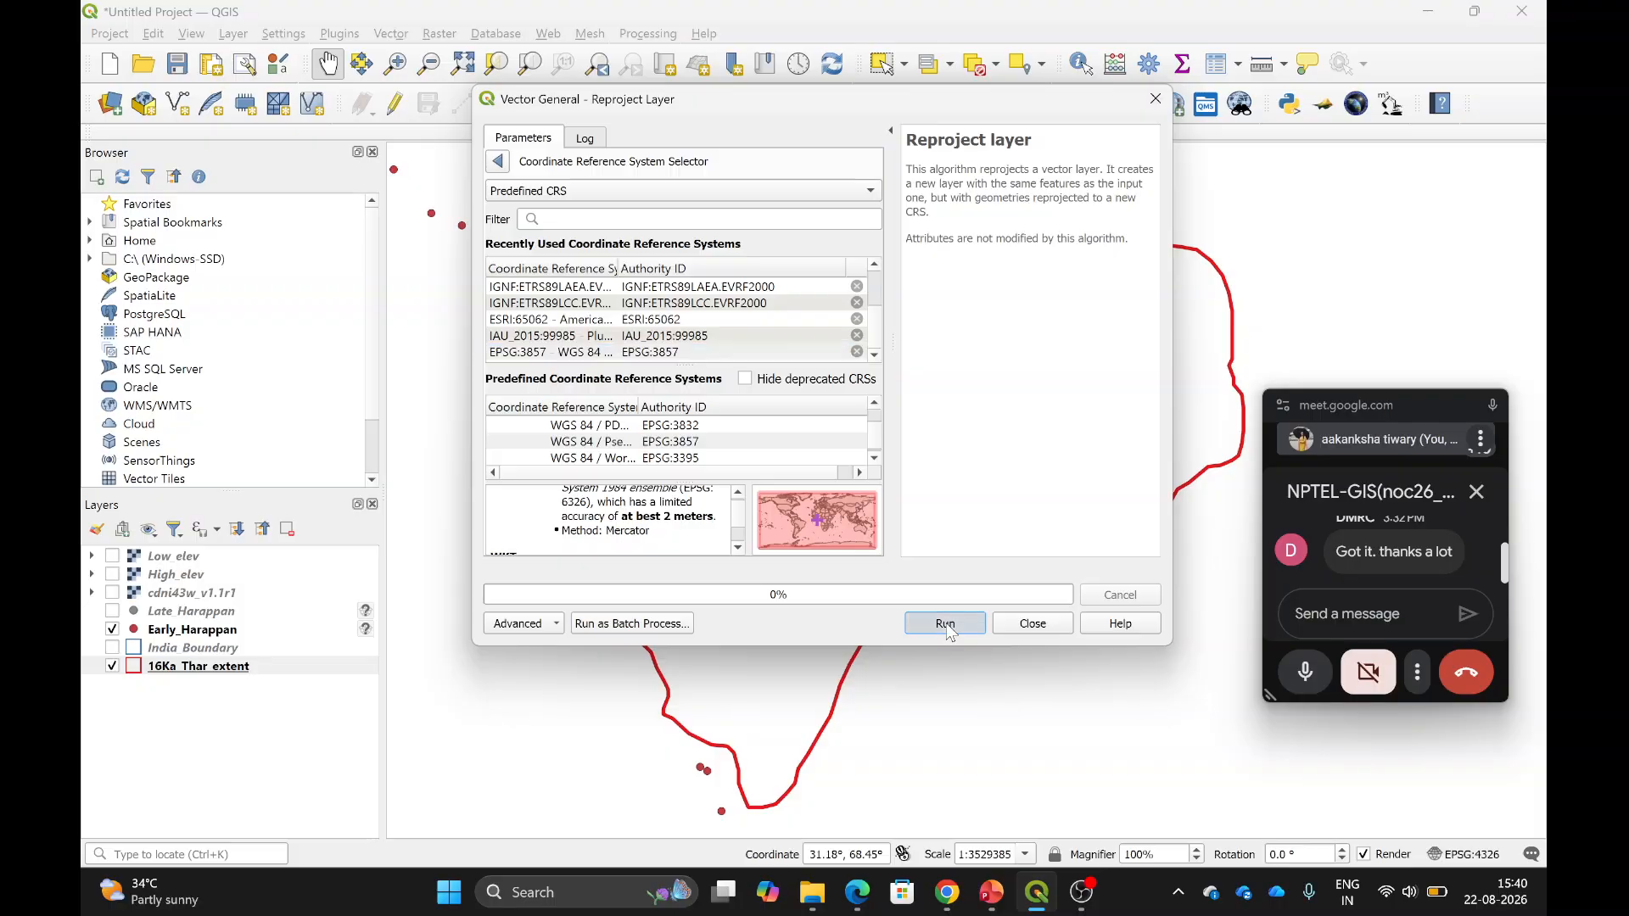
click(1023, 626)
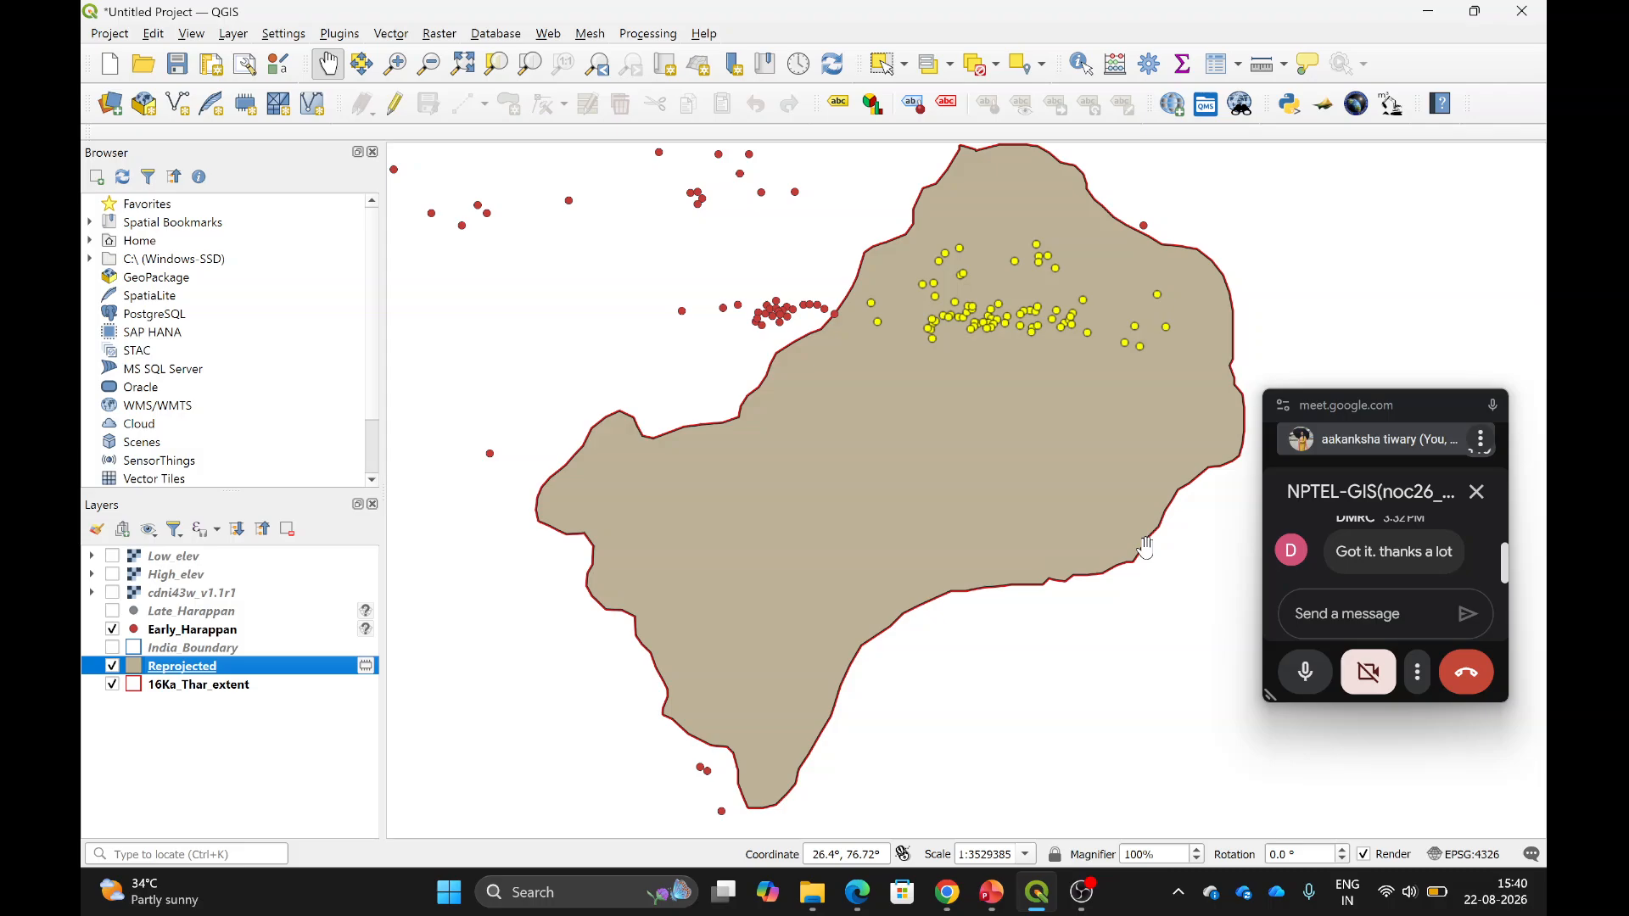
Start the Buffer geoprocessing tool for the Reprojected layer and set the distance unit to kilometers.
click(389, 34)
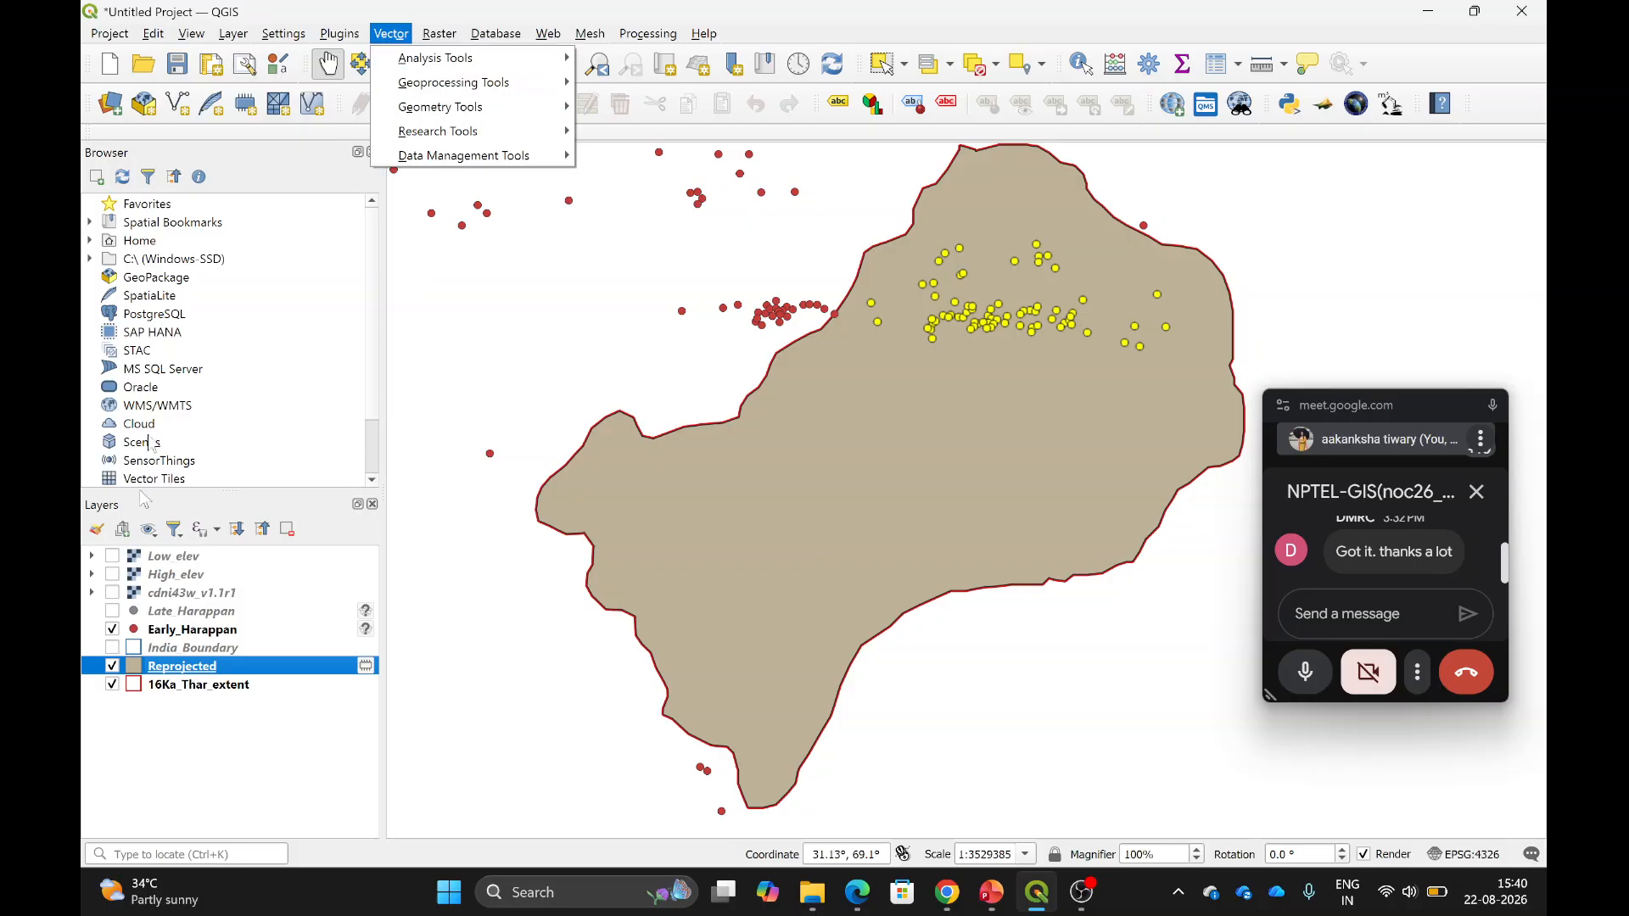
mouse_move(395, 60)
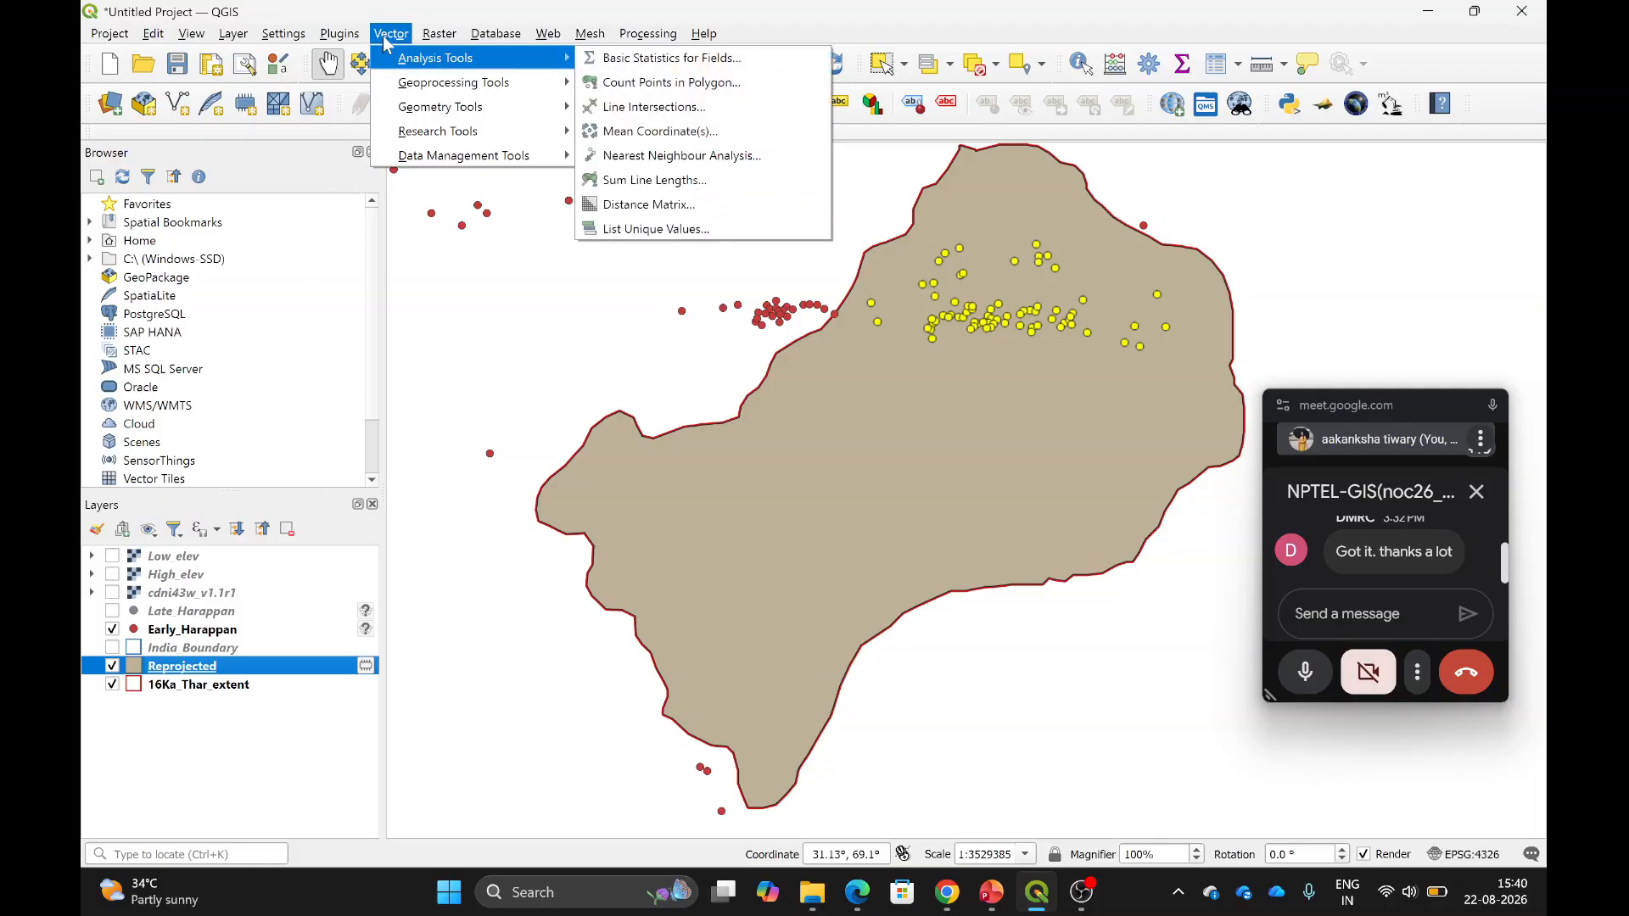
mouse_move(442, 42)
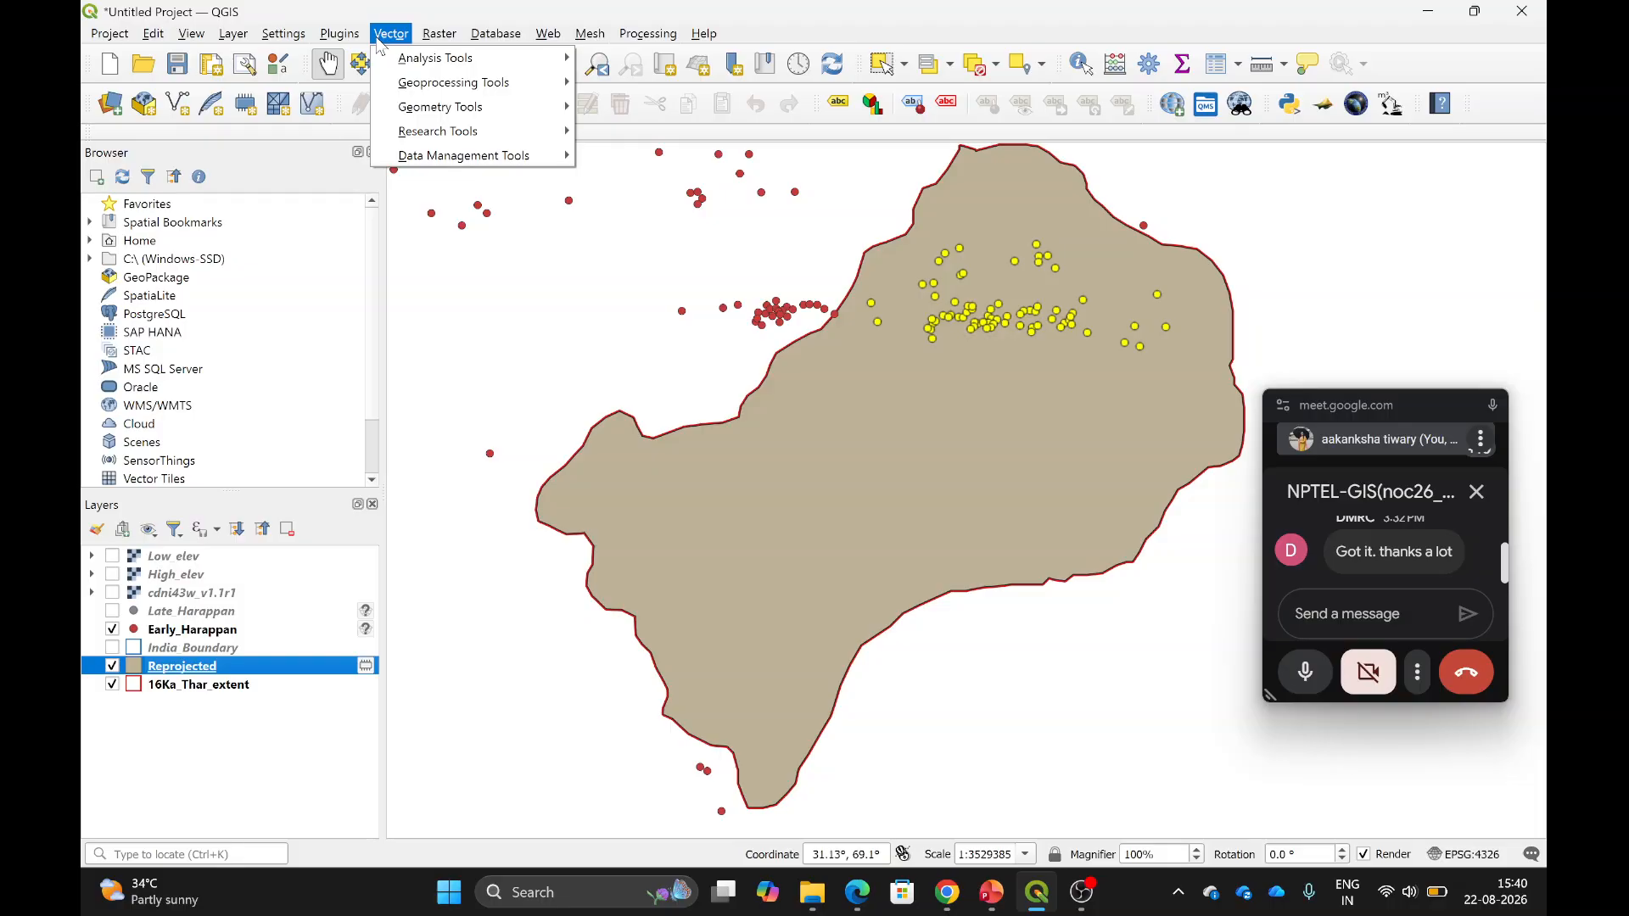
mouse_move(542, 85)
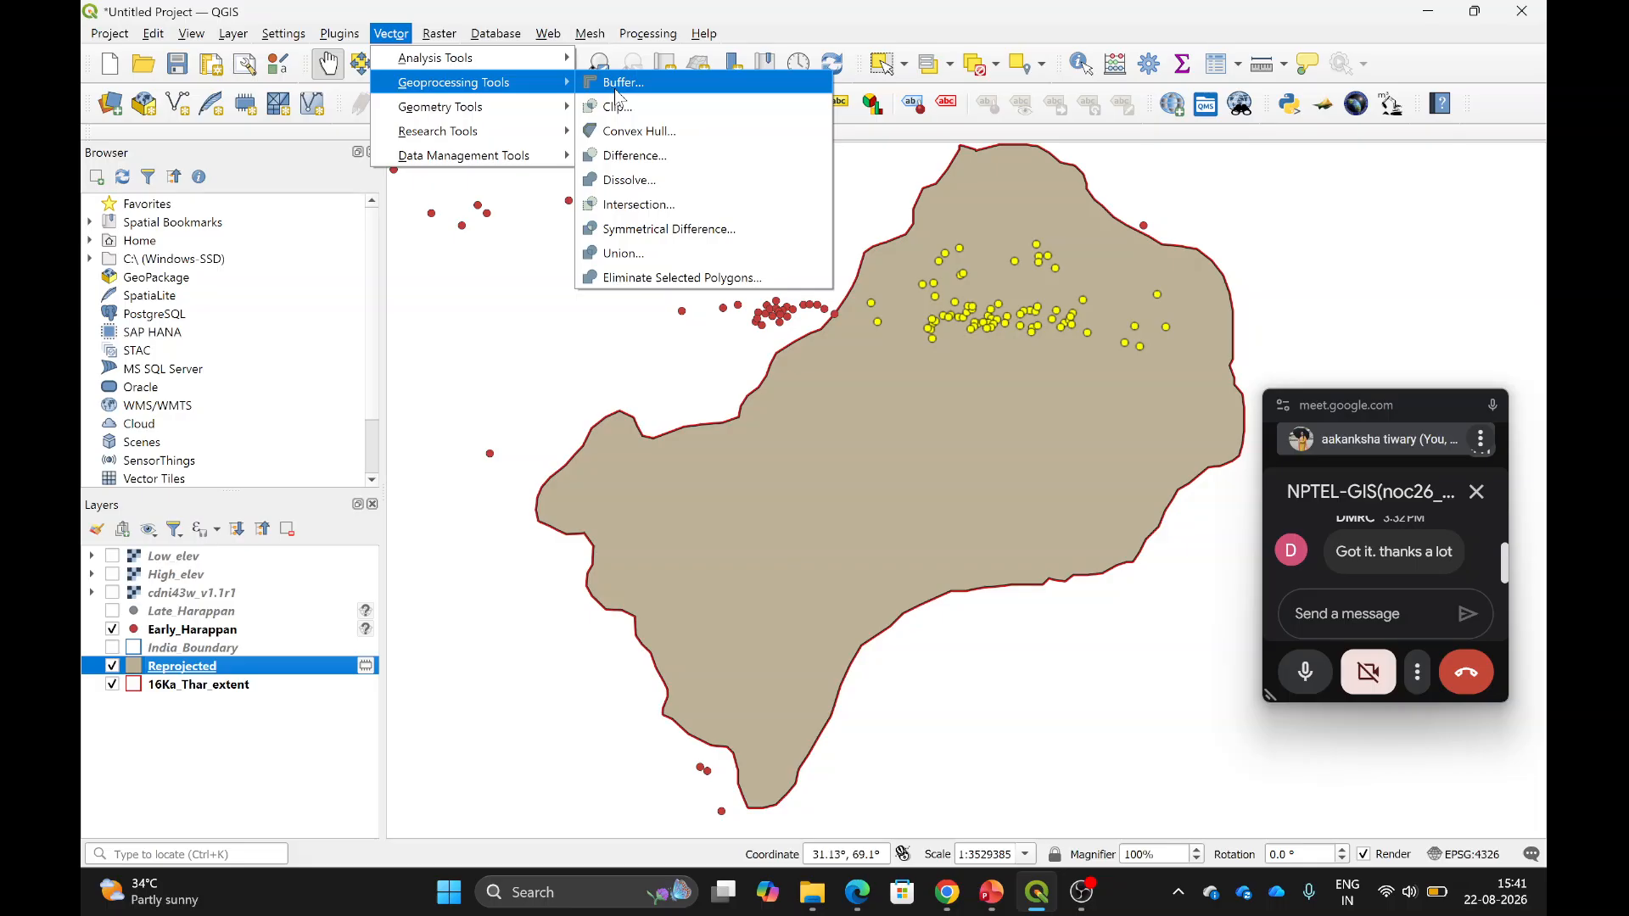
click(617, 90)
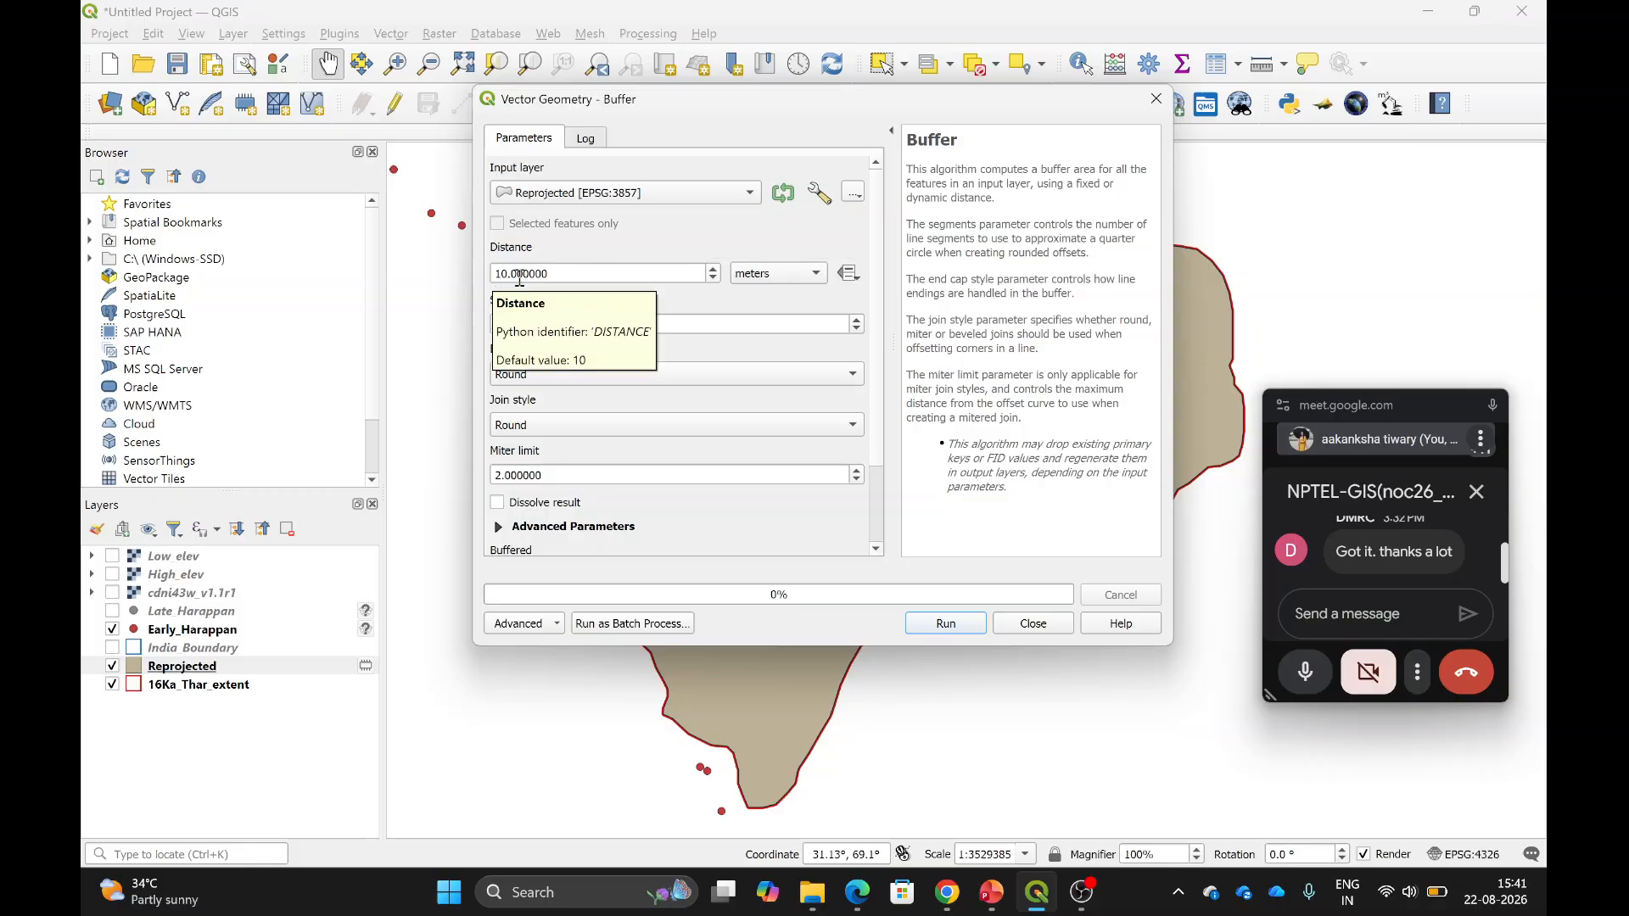
click(802, 276)
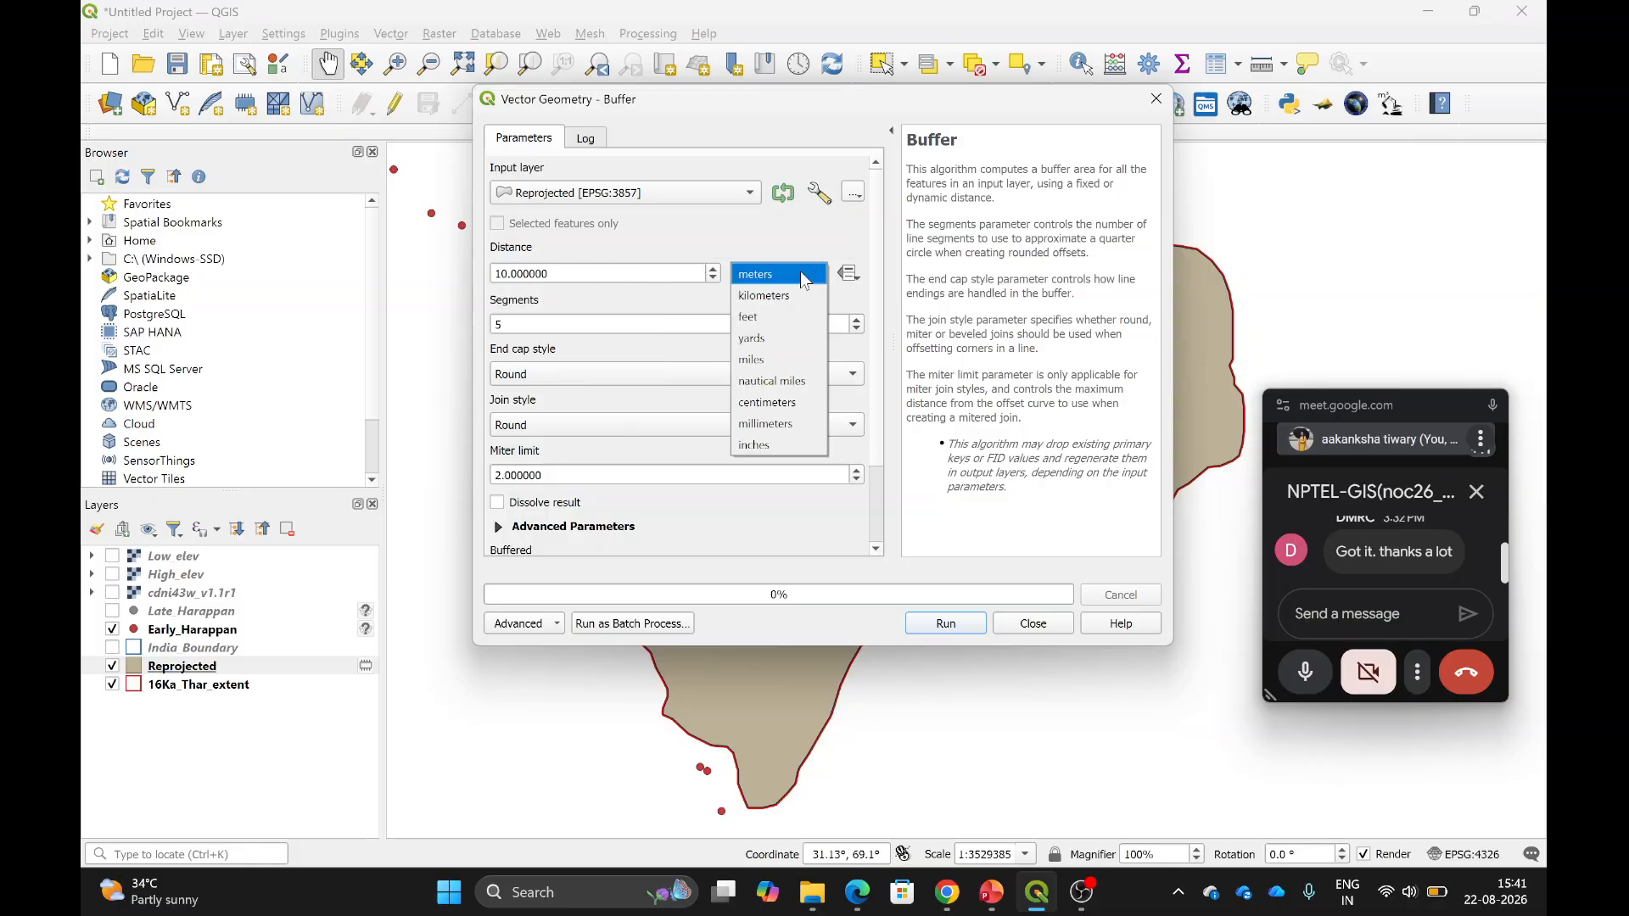
click(768, 297)
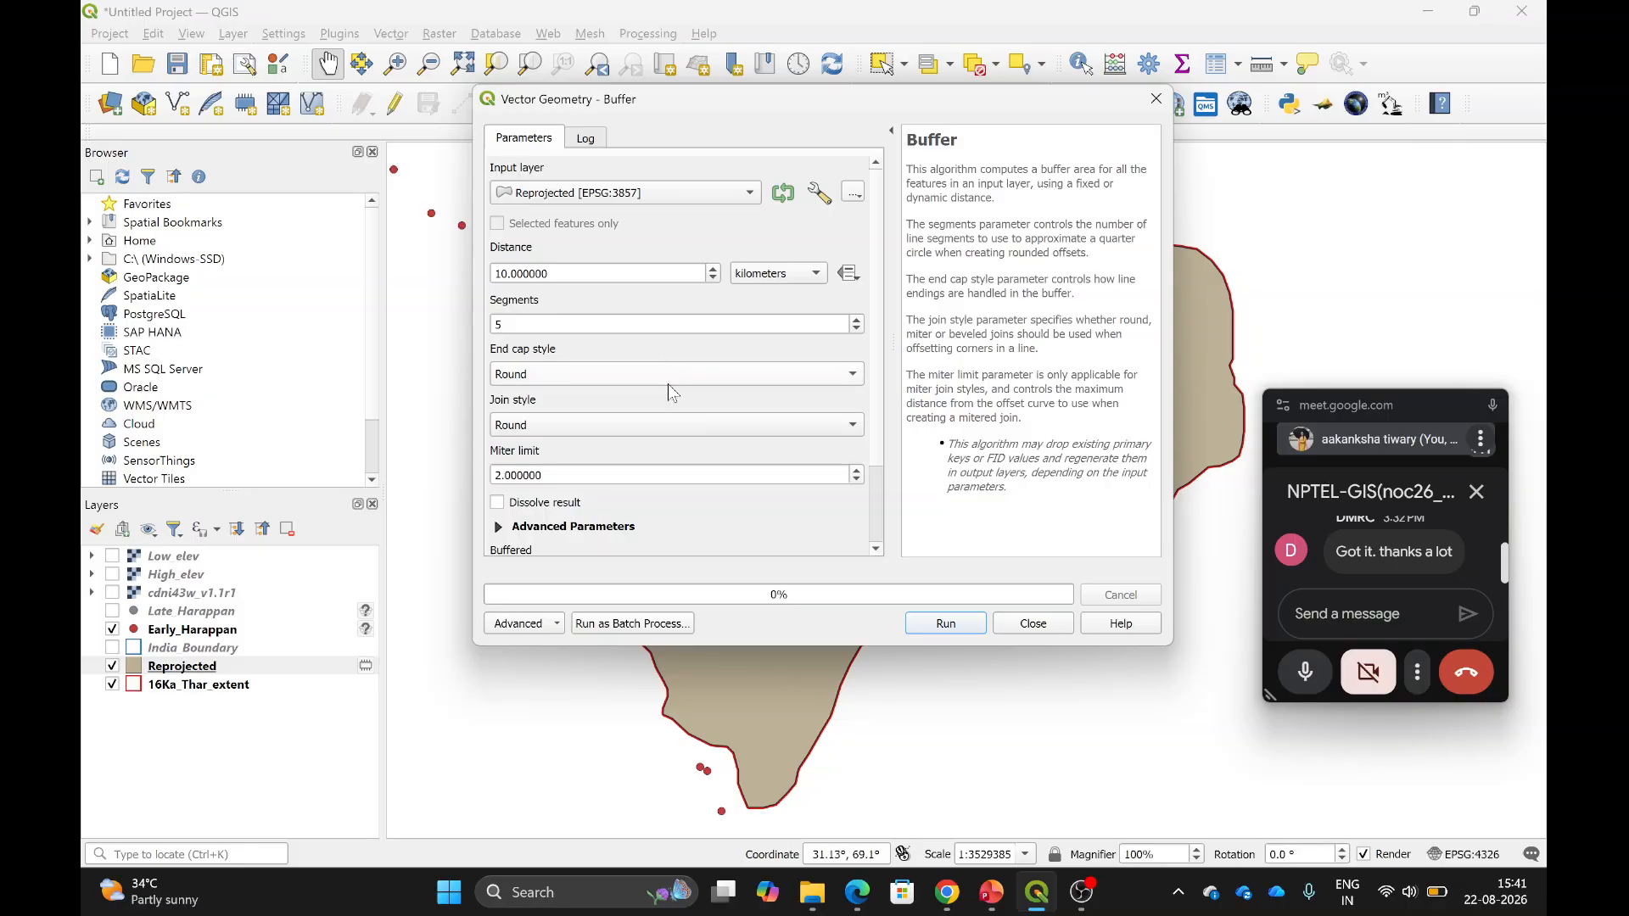
Set the end cap style to Square, run the 10 km buffer as a temporary layer, and close the Buffer tool.
scroll(669, 384, down, 2)
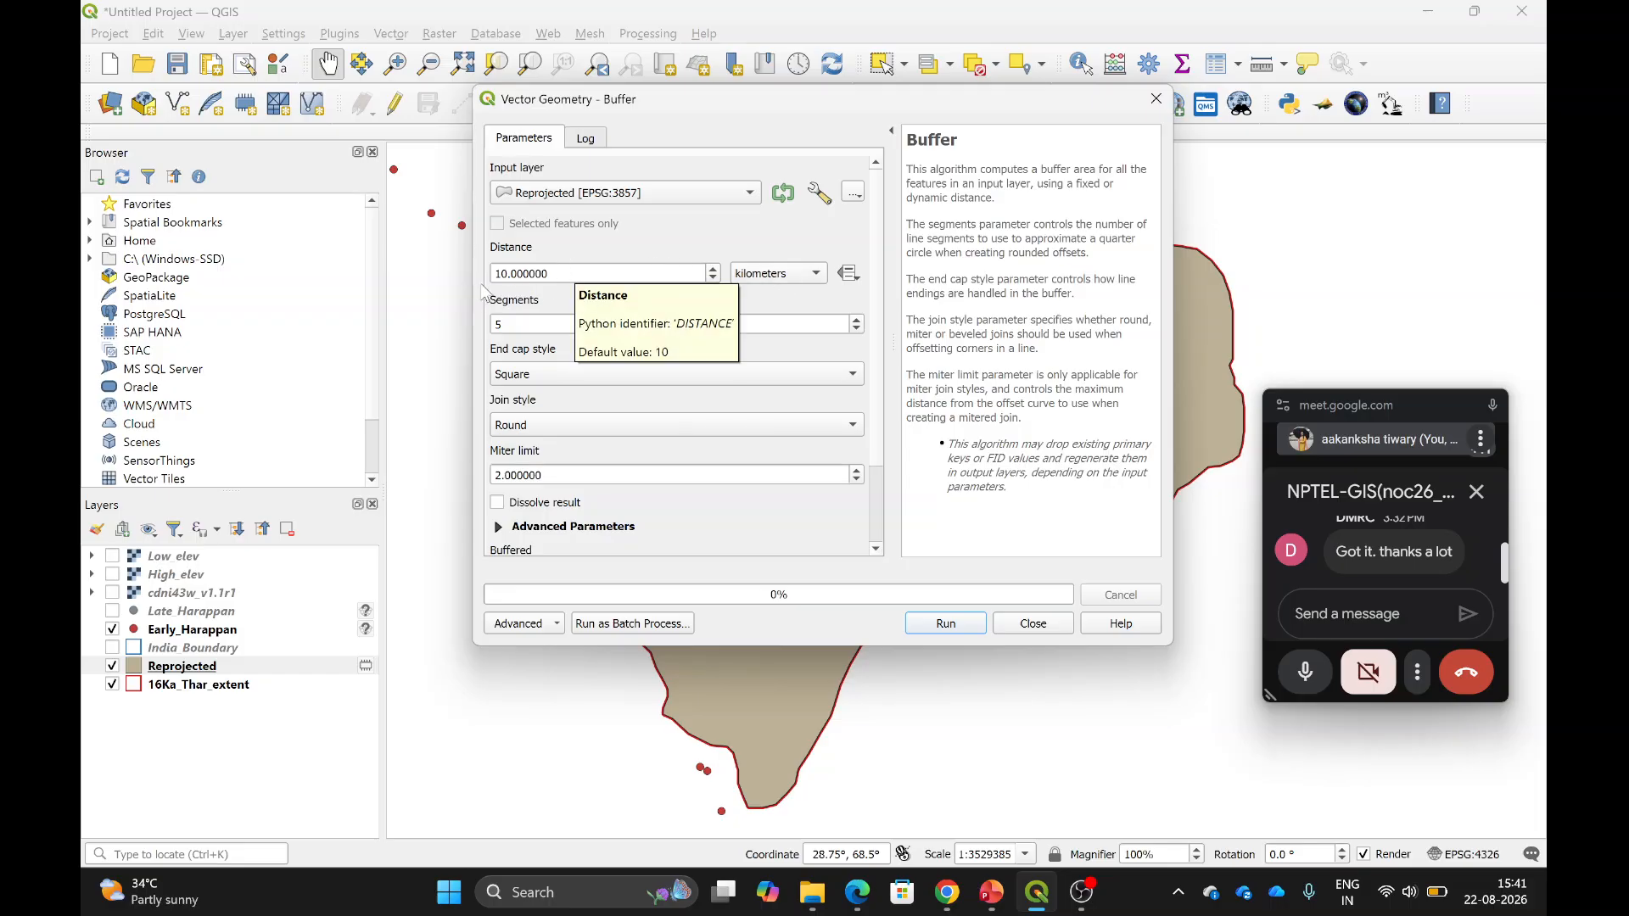
click(567, 281)
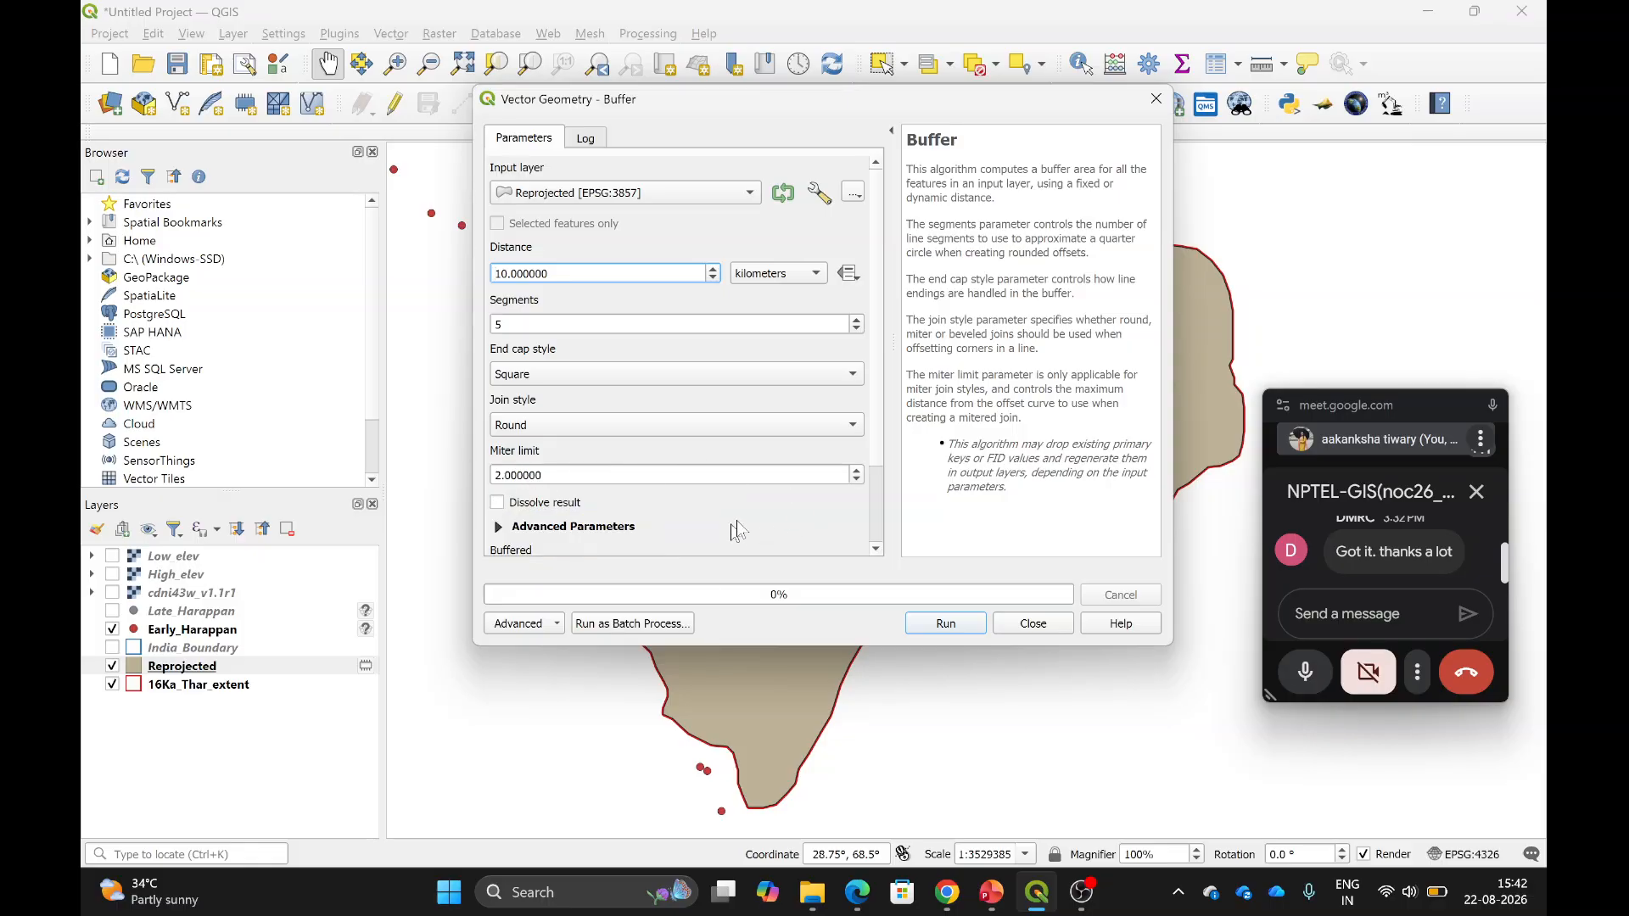
scroll(792, 500, down, 2)
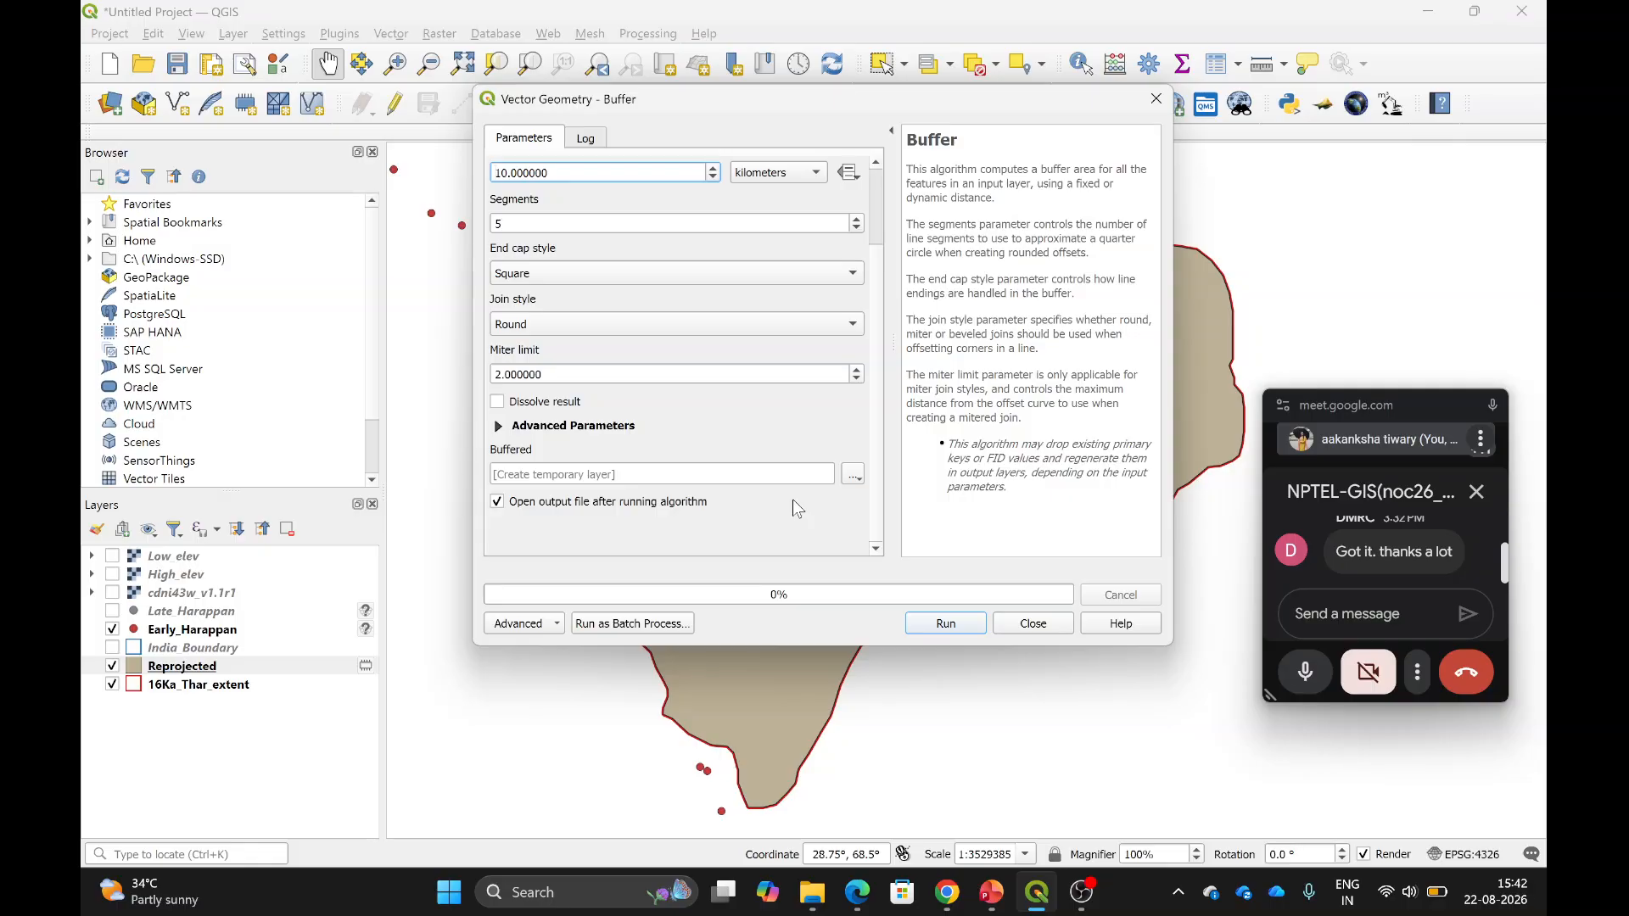
scroll(793, 499, up, 2)
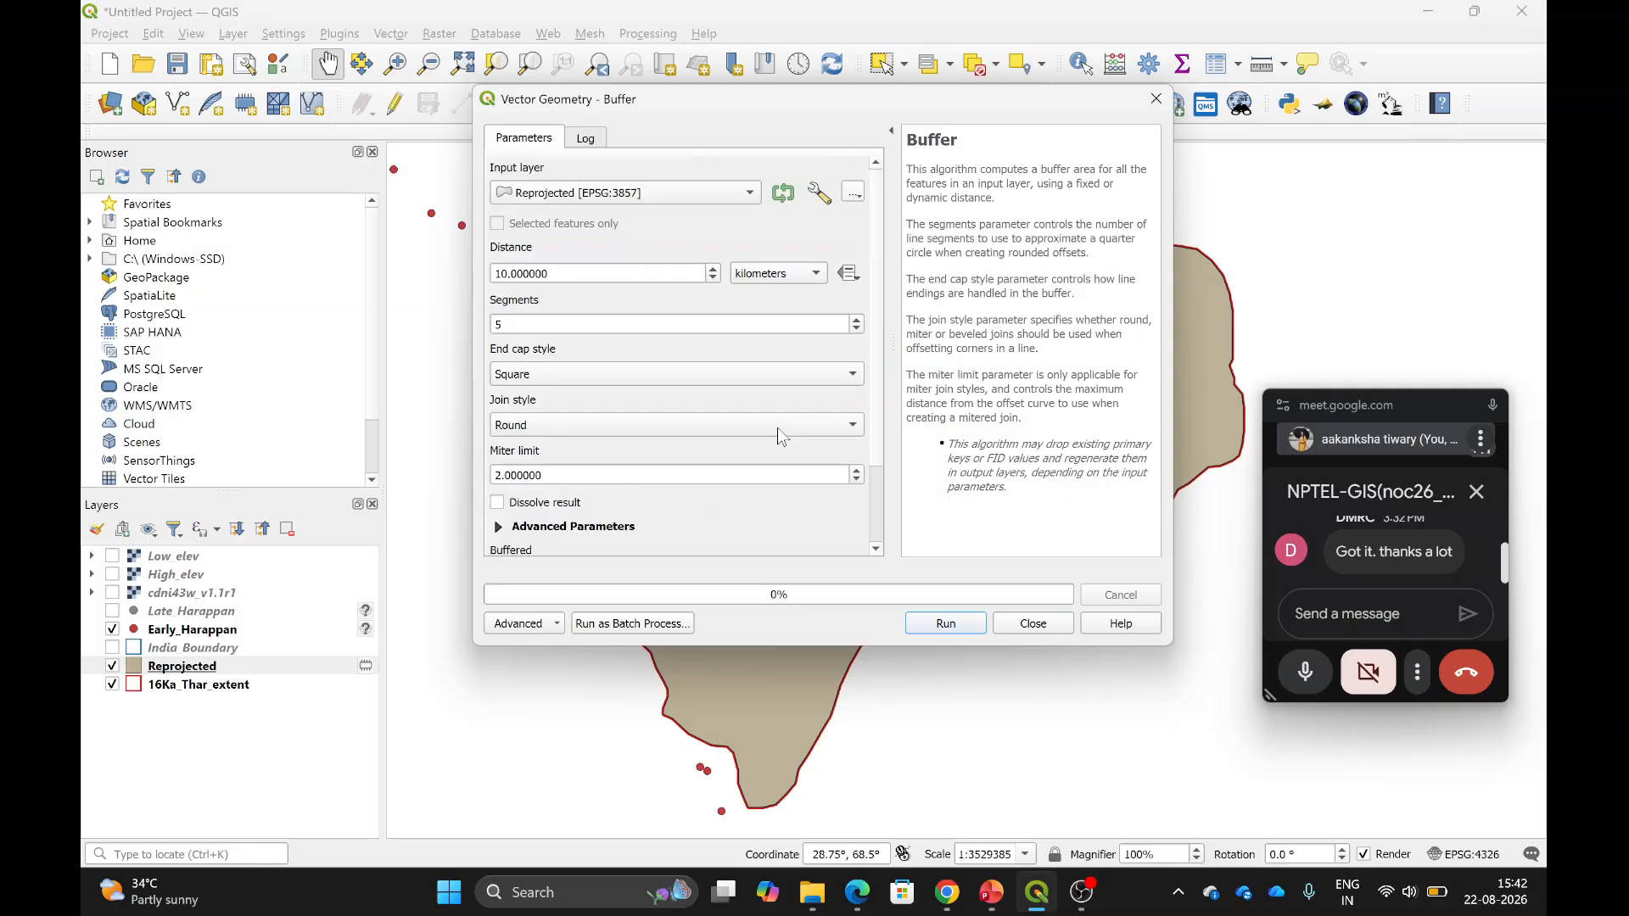
click(958, 631)
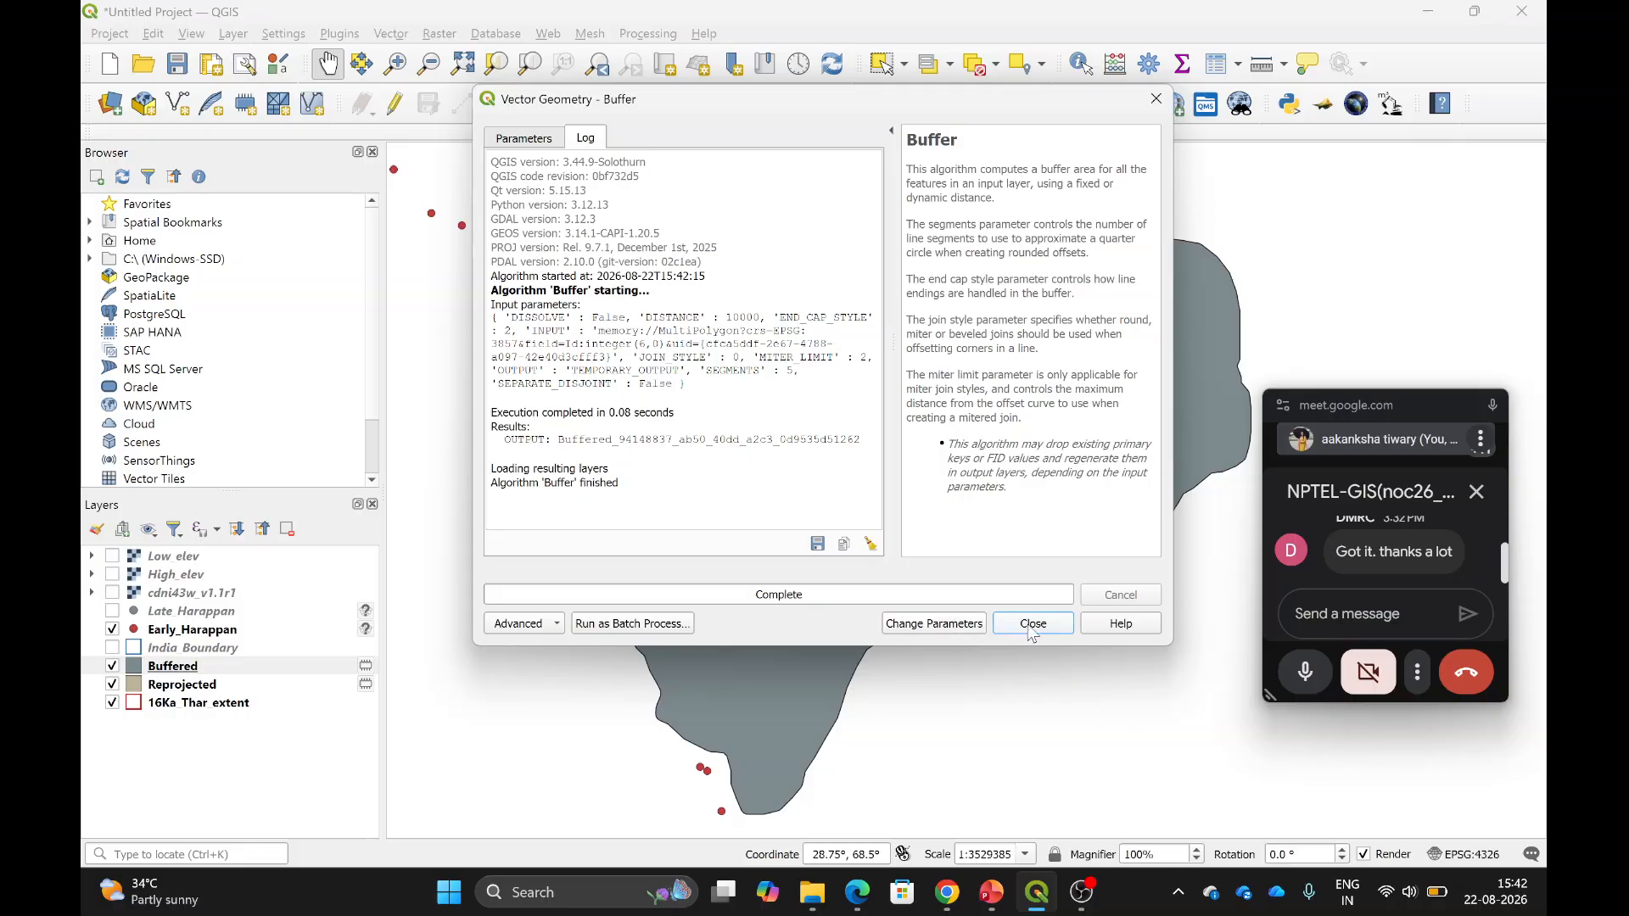
click(1032, 625)
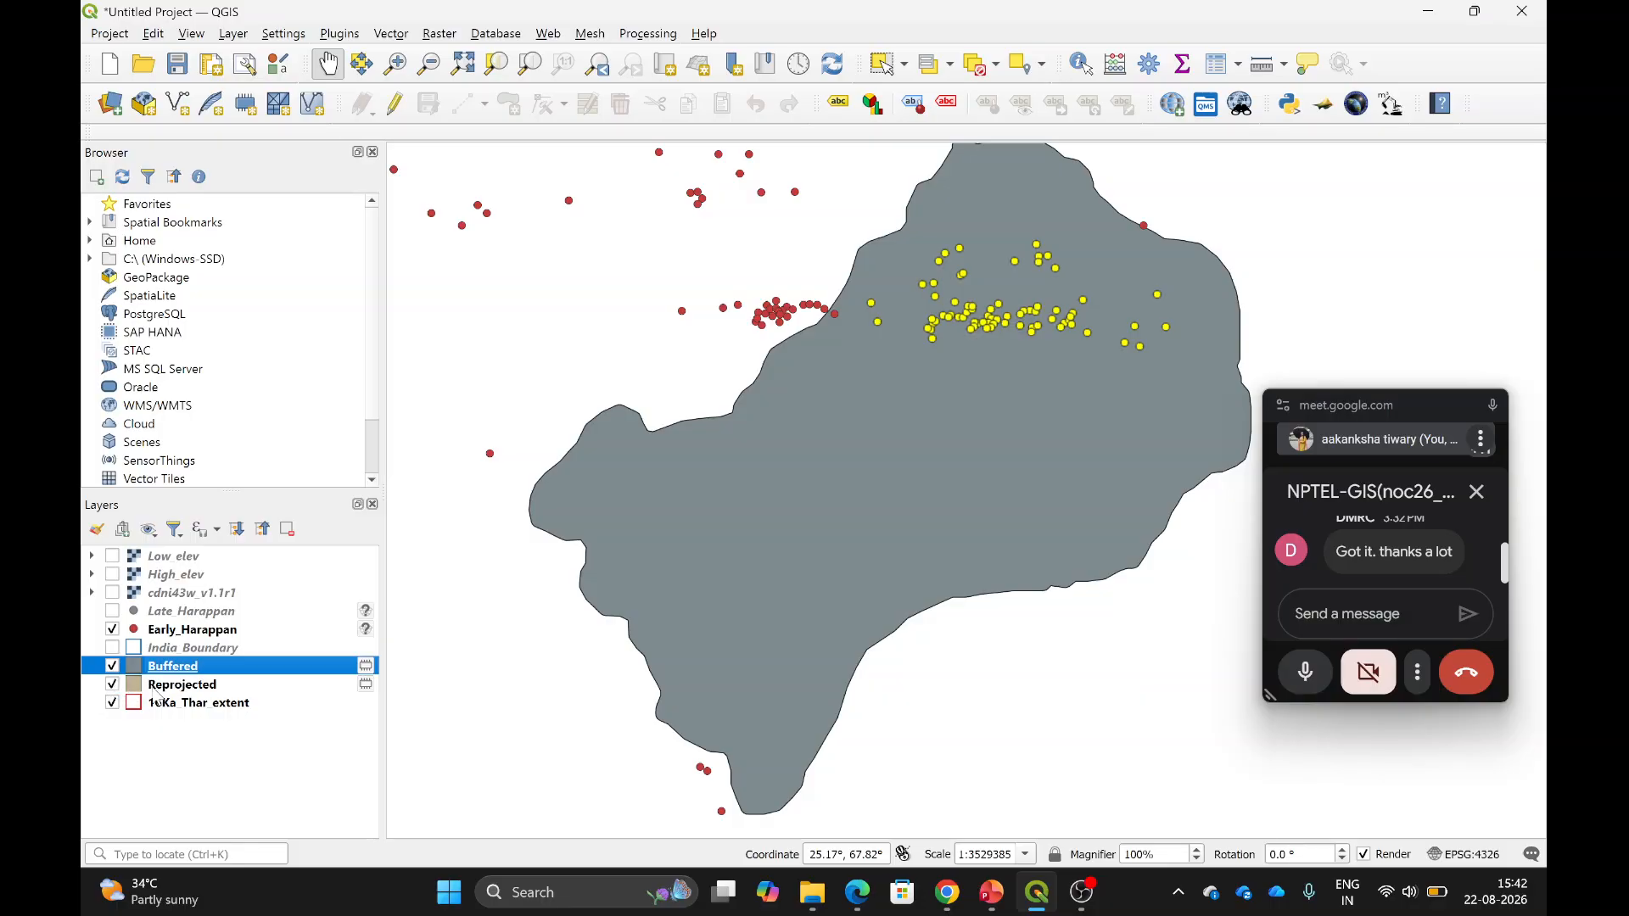
Place the Reprojected layer above Buffered in the layer order, and switch Buffered off and on to compare both extents.
drag(144, 686, 158, 667)
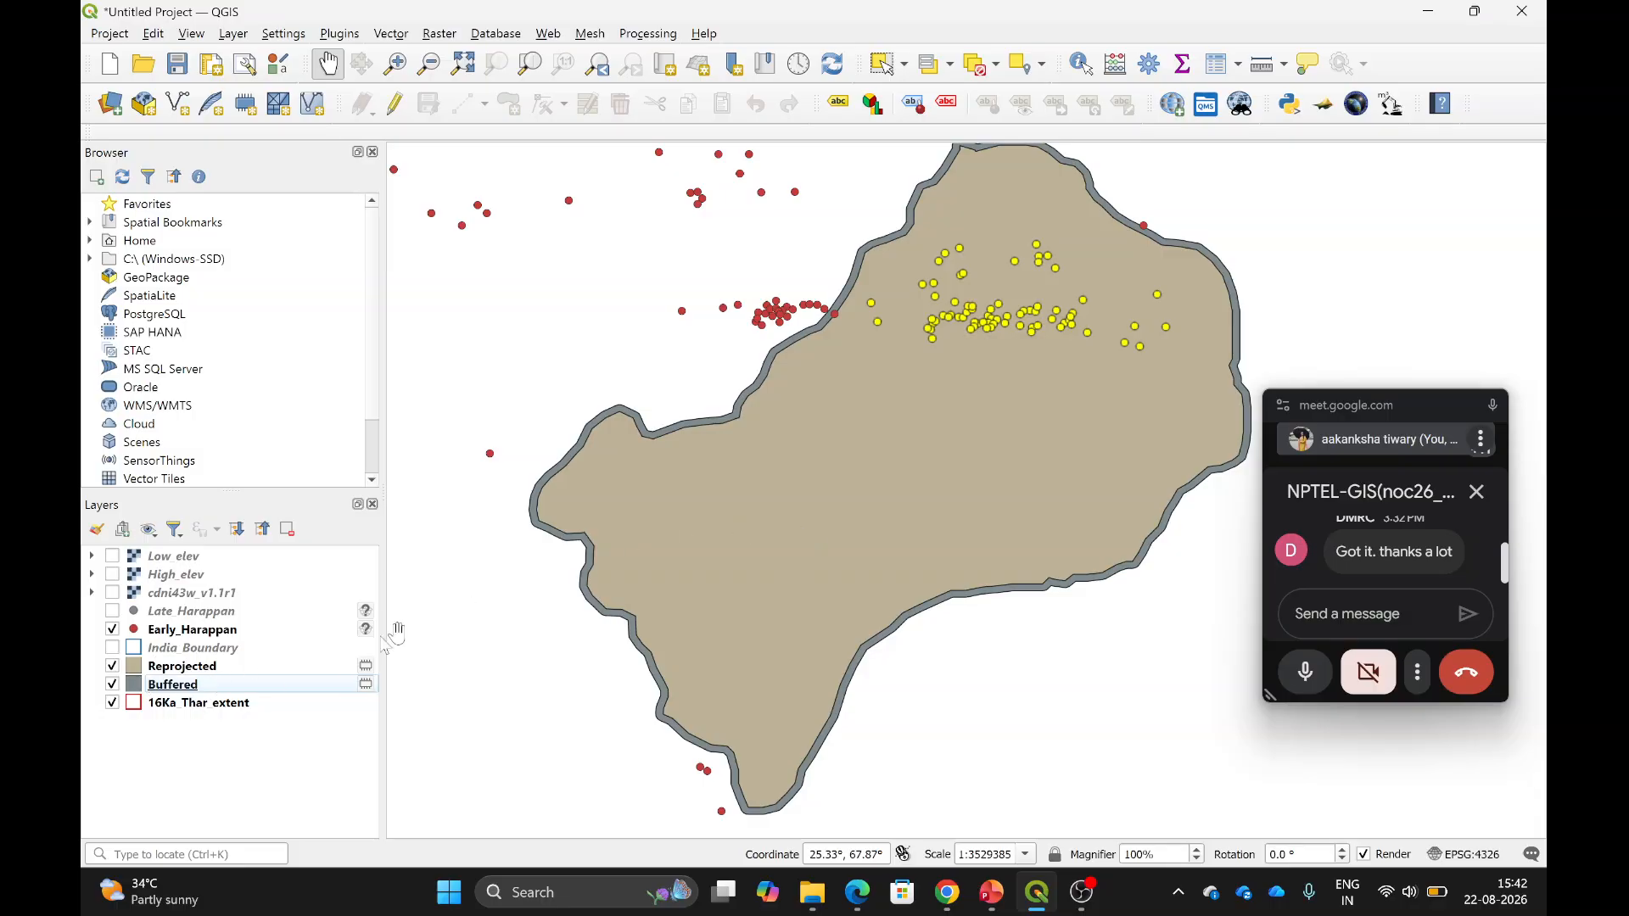
click(112, 685)
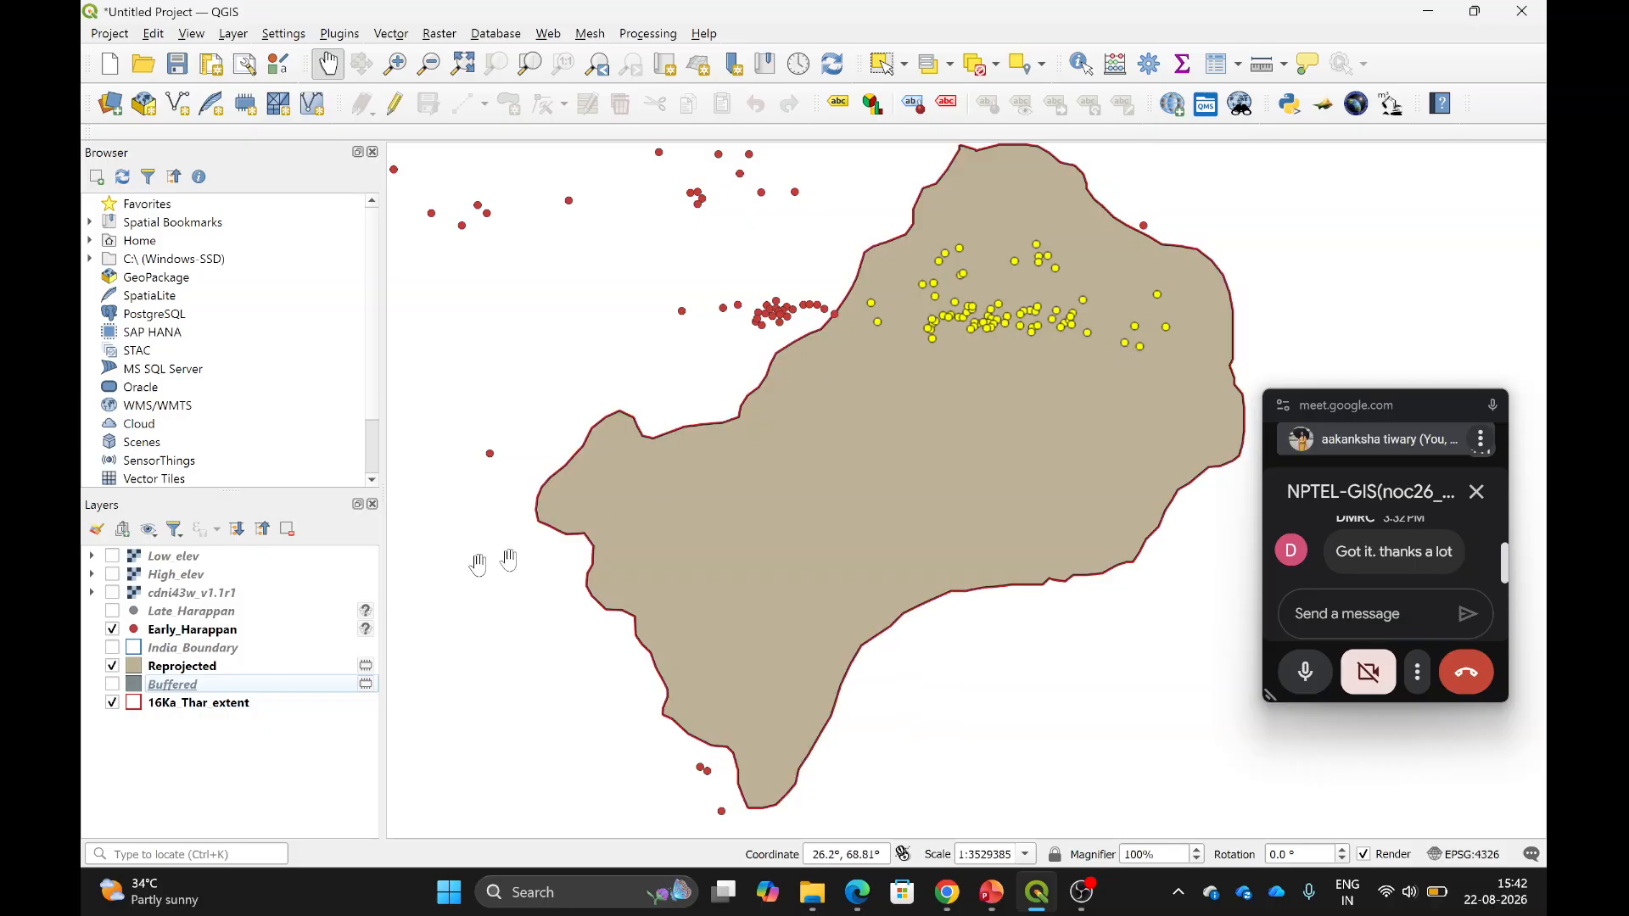
click(112, 685)
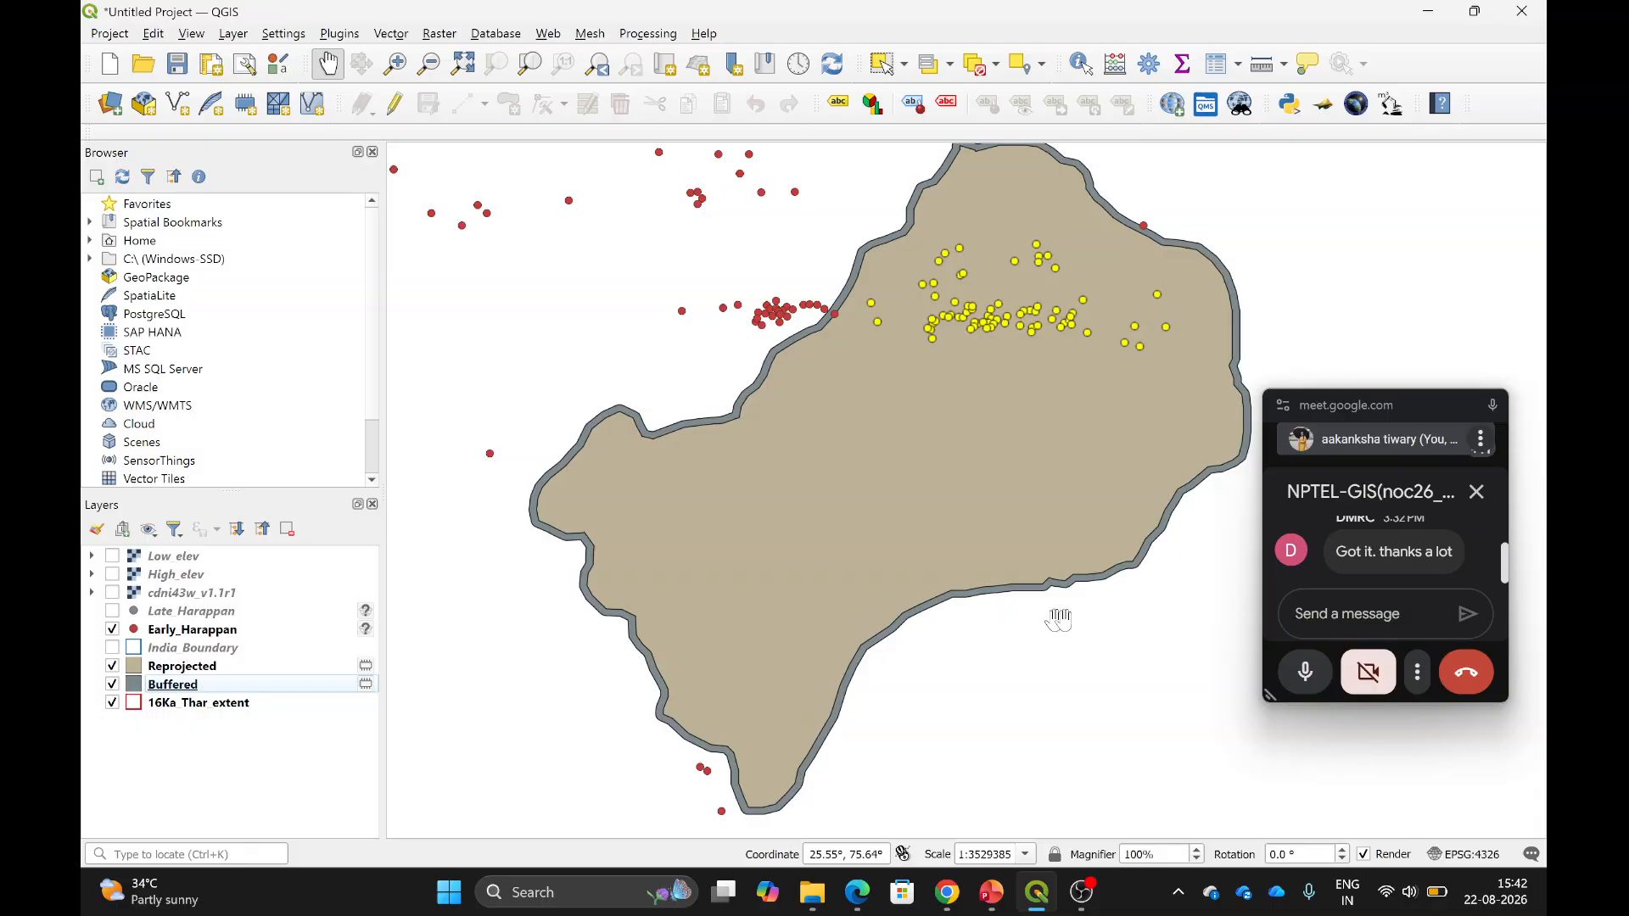
Examine the buffer ring around the Thar extent against the Early_Harappan points, switching the Reprojected layer off and on.
drag(957, 421, 914, 528)
drag(686, 618, 684, 513)
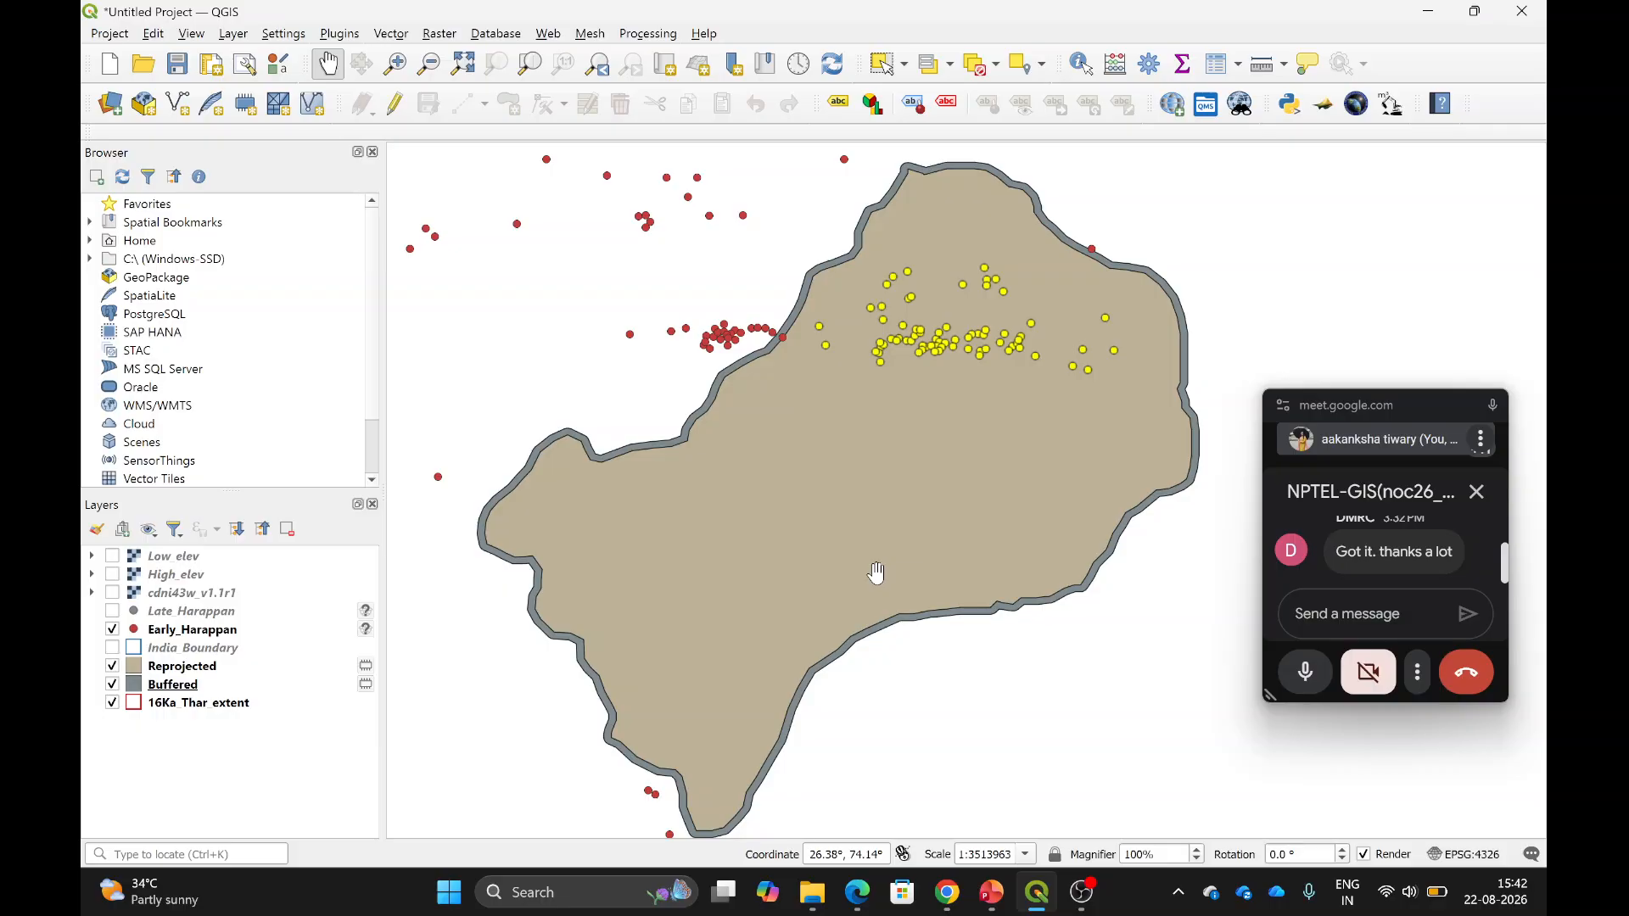
click(113, 667)
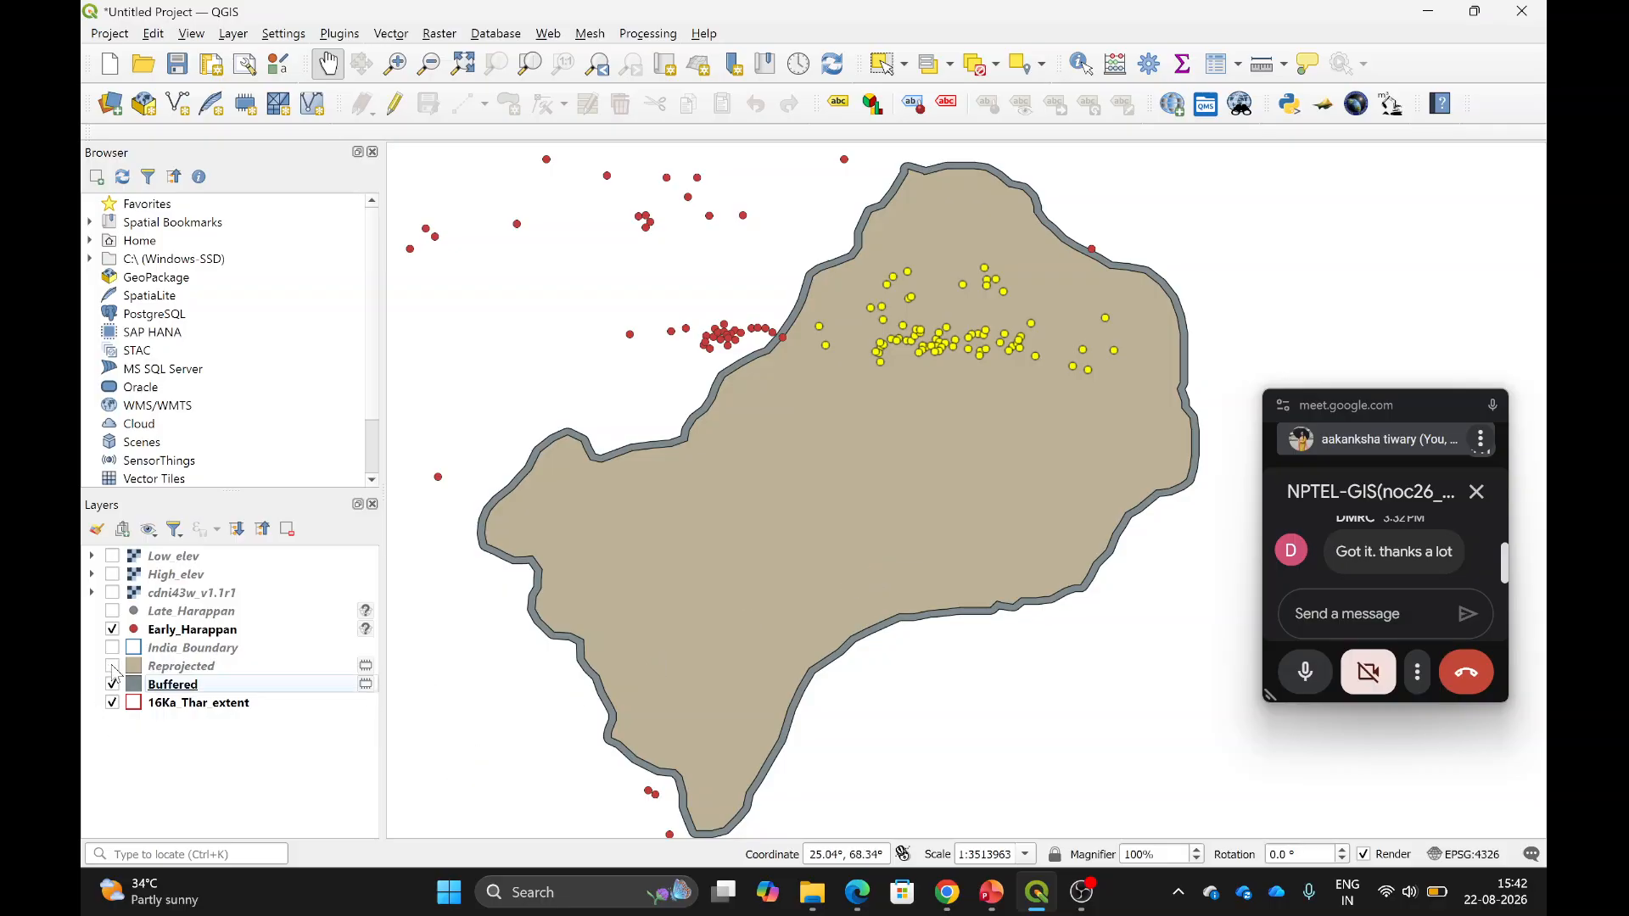
click(112, 667)
drag(683, 514, 693, 535)
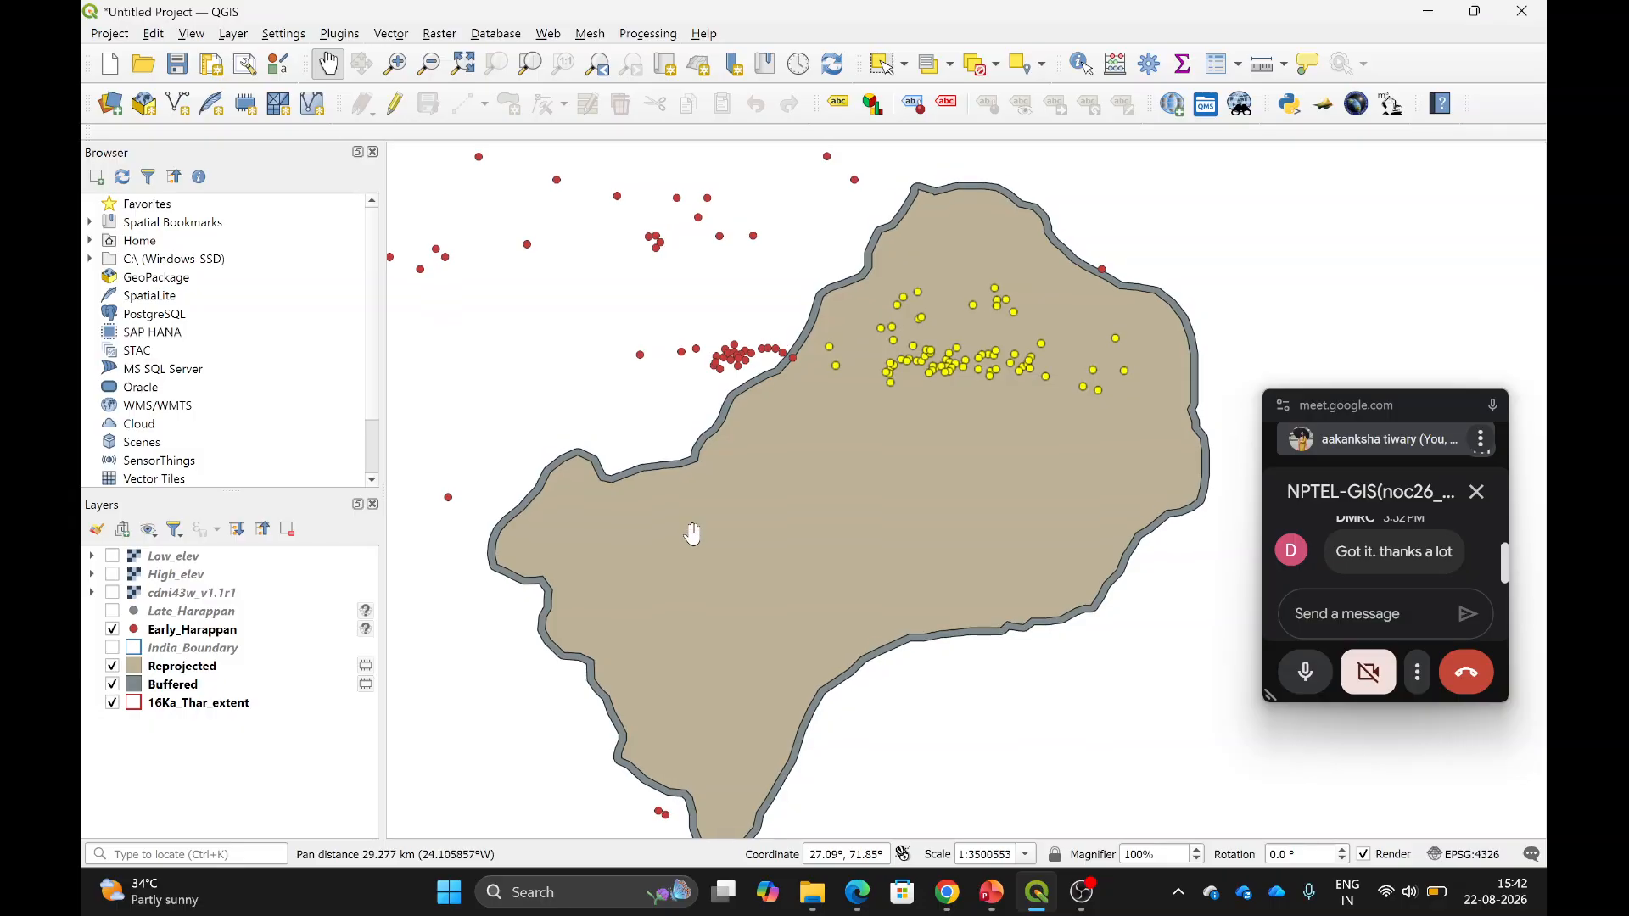
drag(927, 428, 1066, 565)
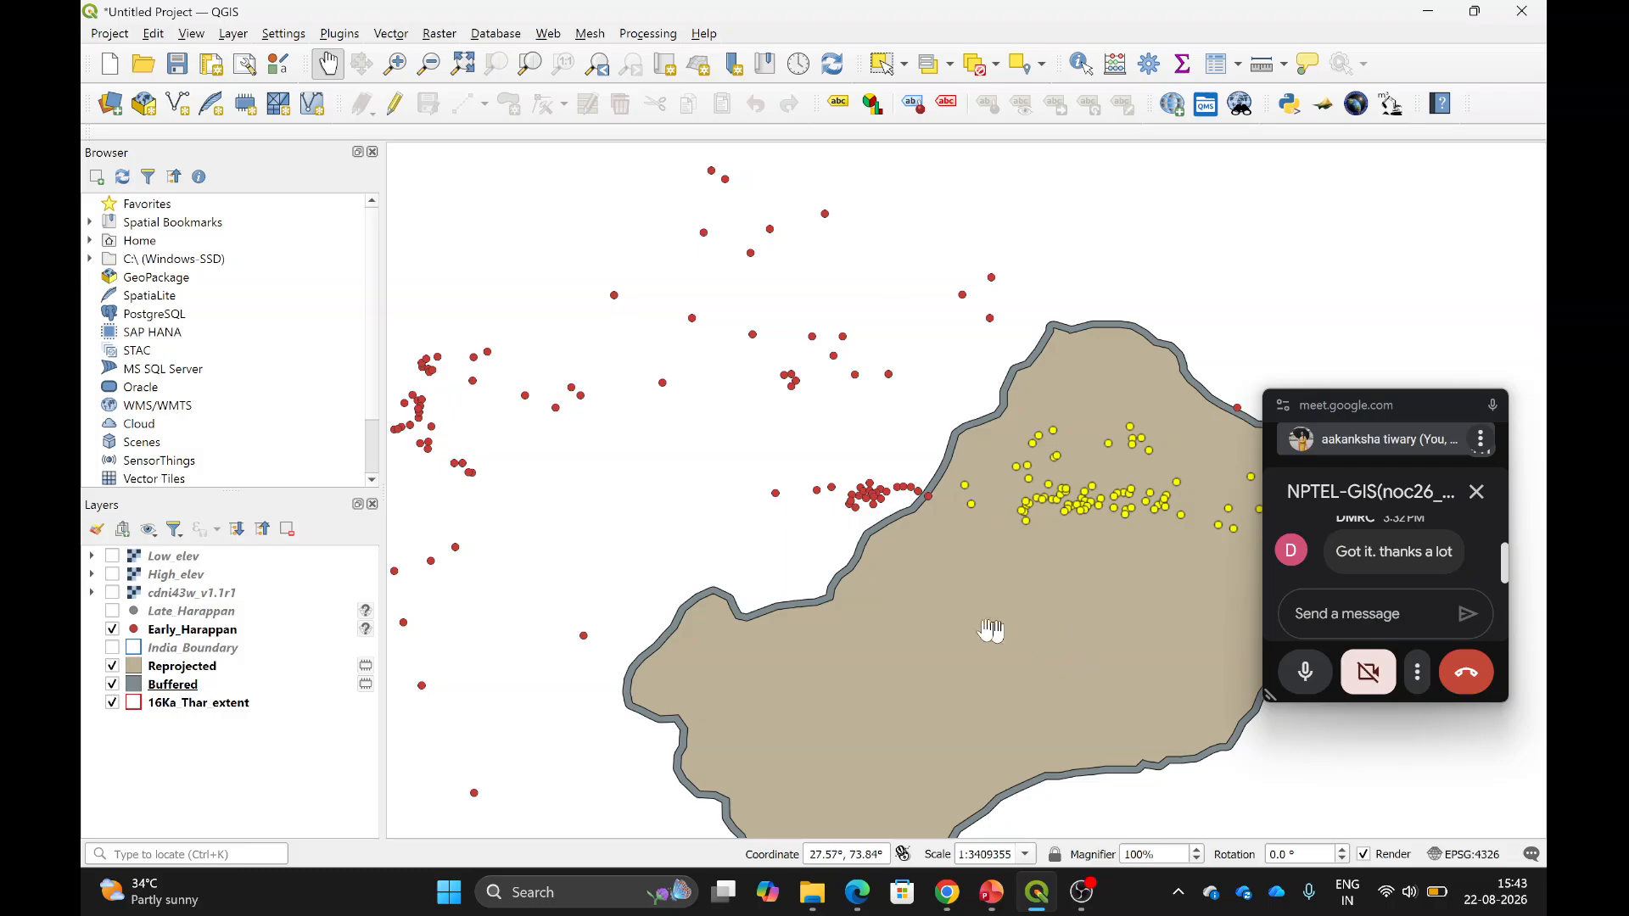
drag(965, 633, 943, 554)
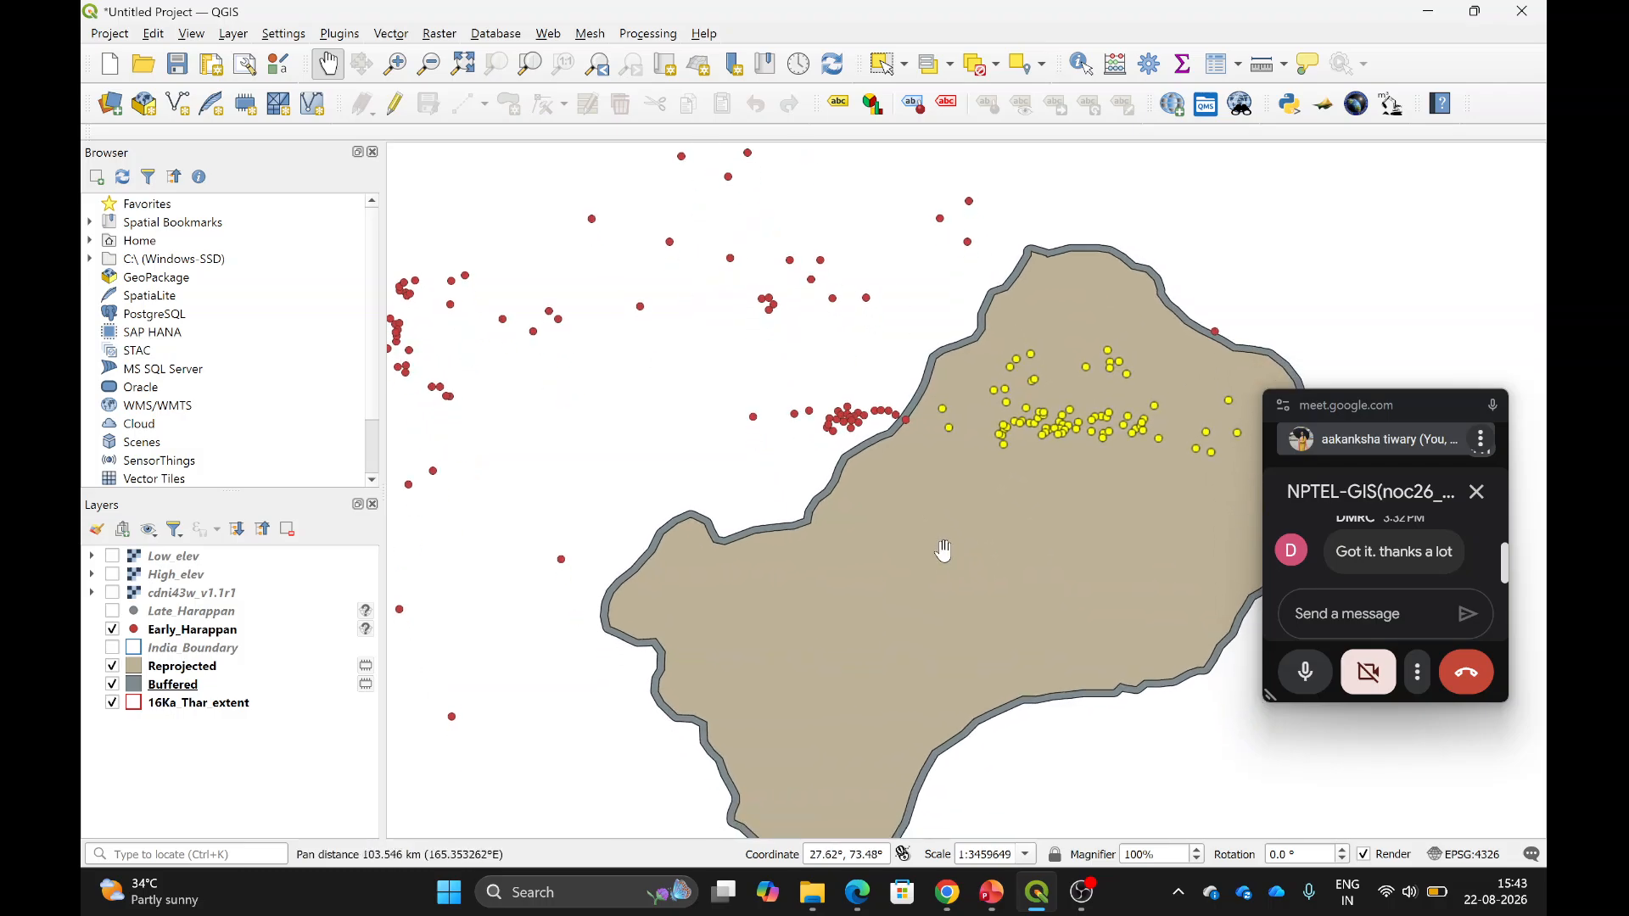
click(393, 36)
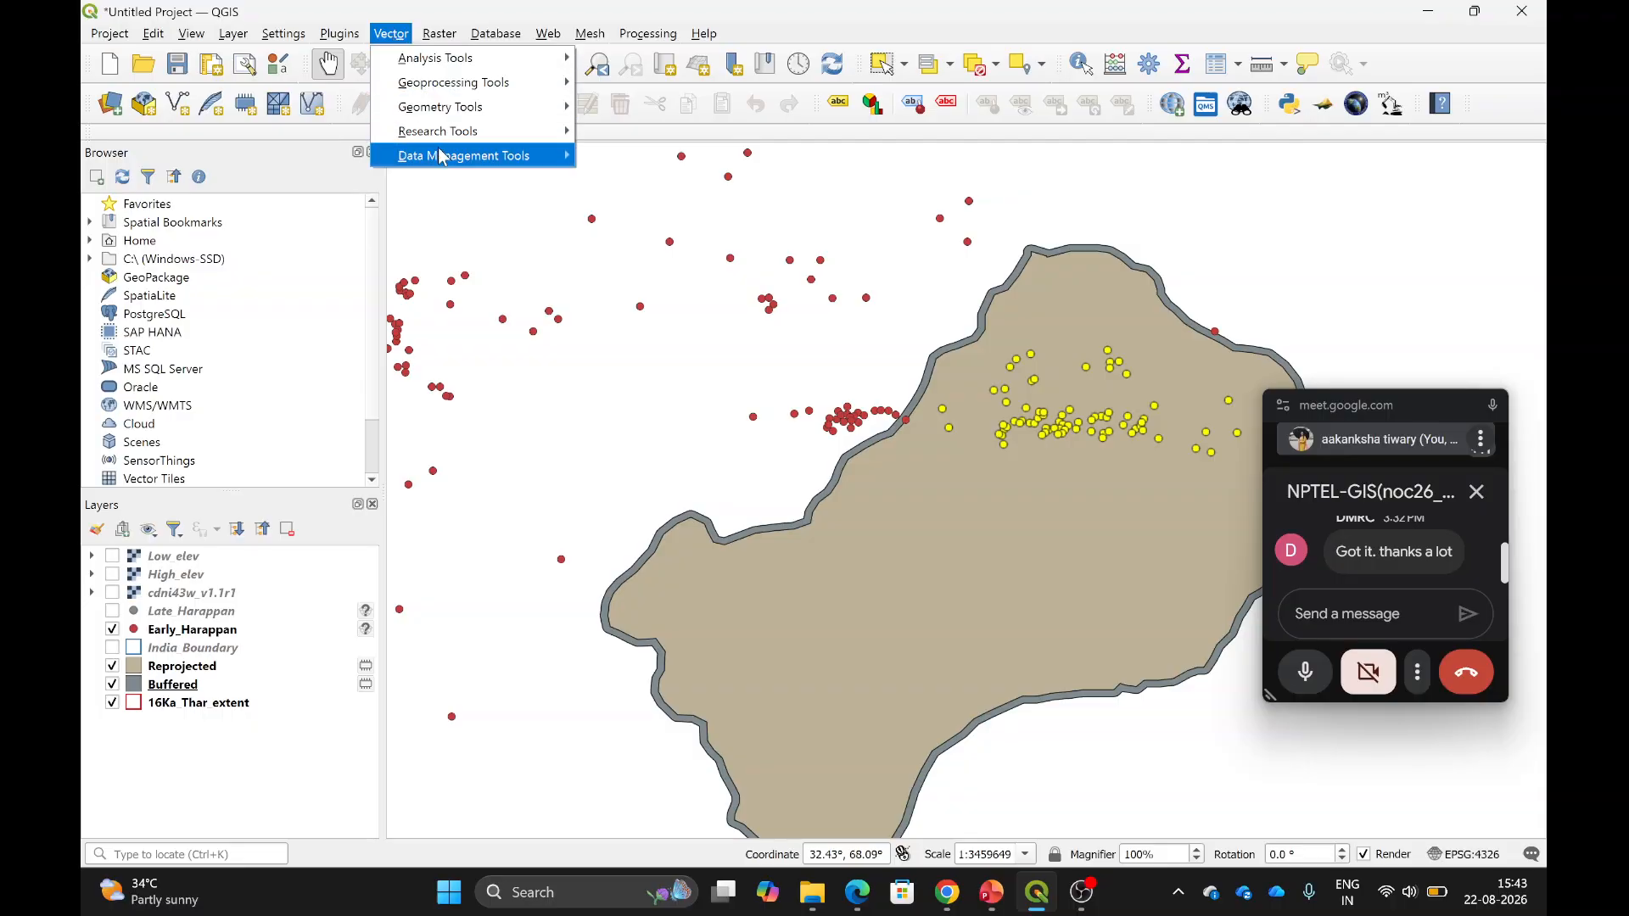
mouse_move(444, 157)
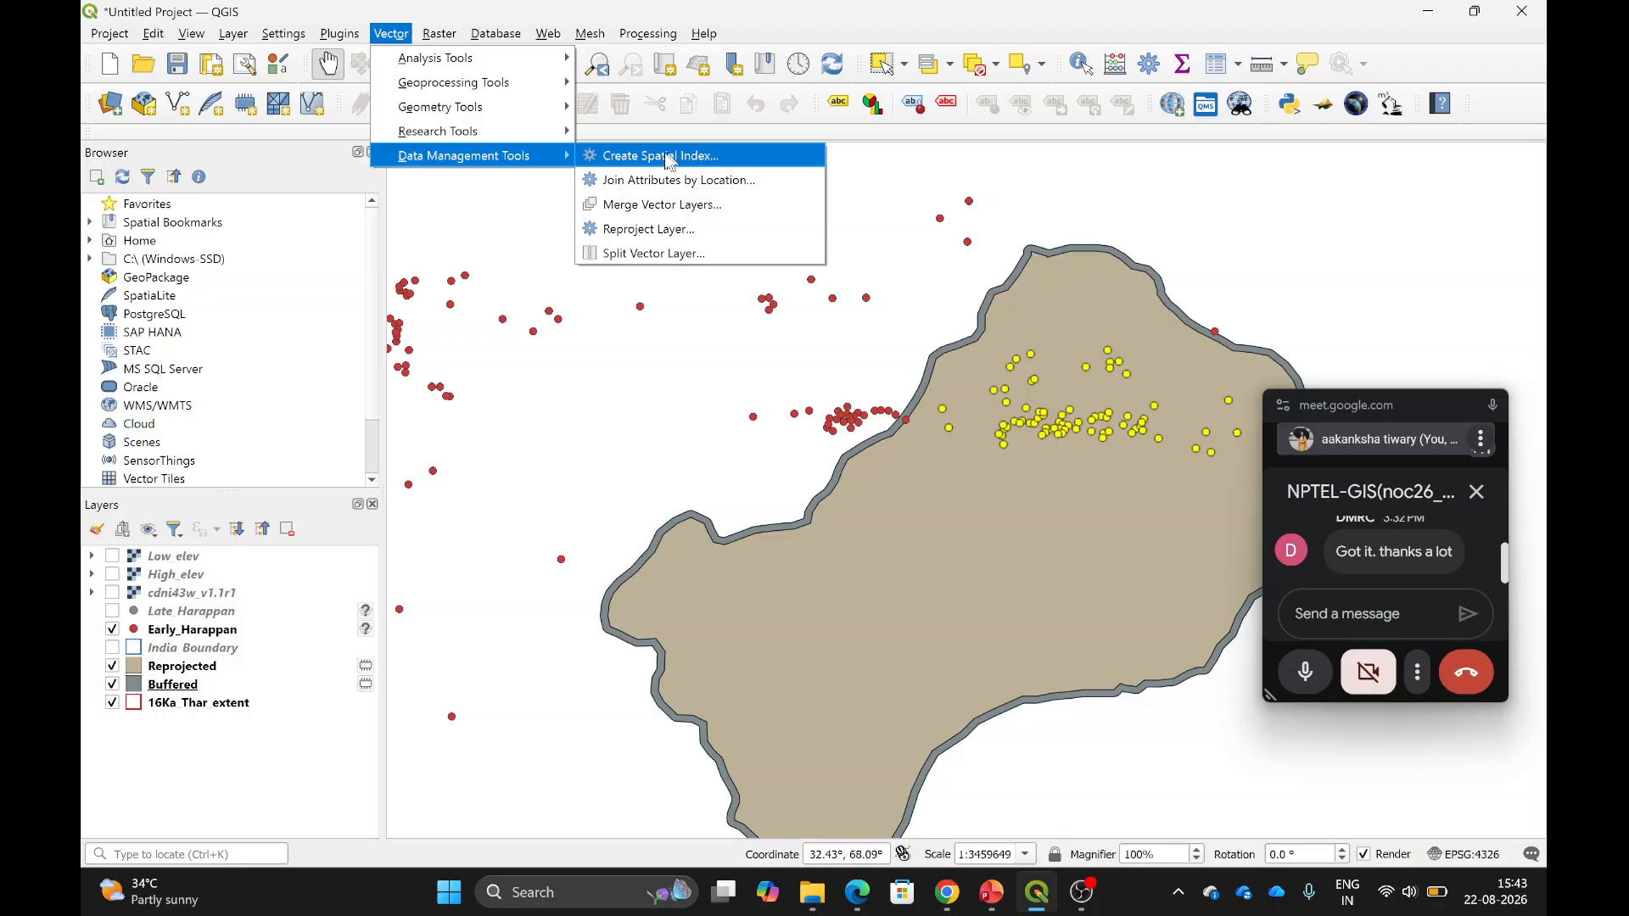
mouse_move(512, 84)
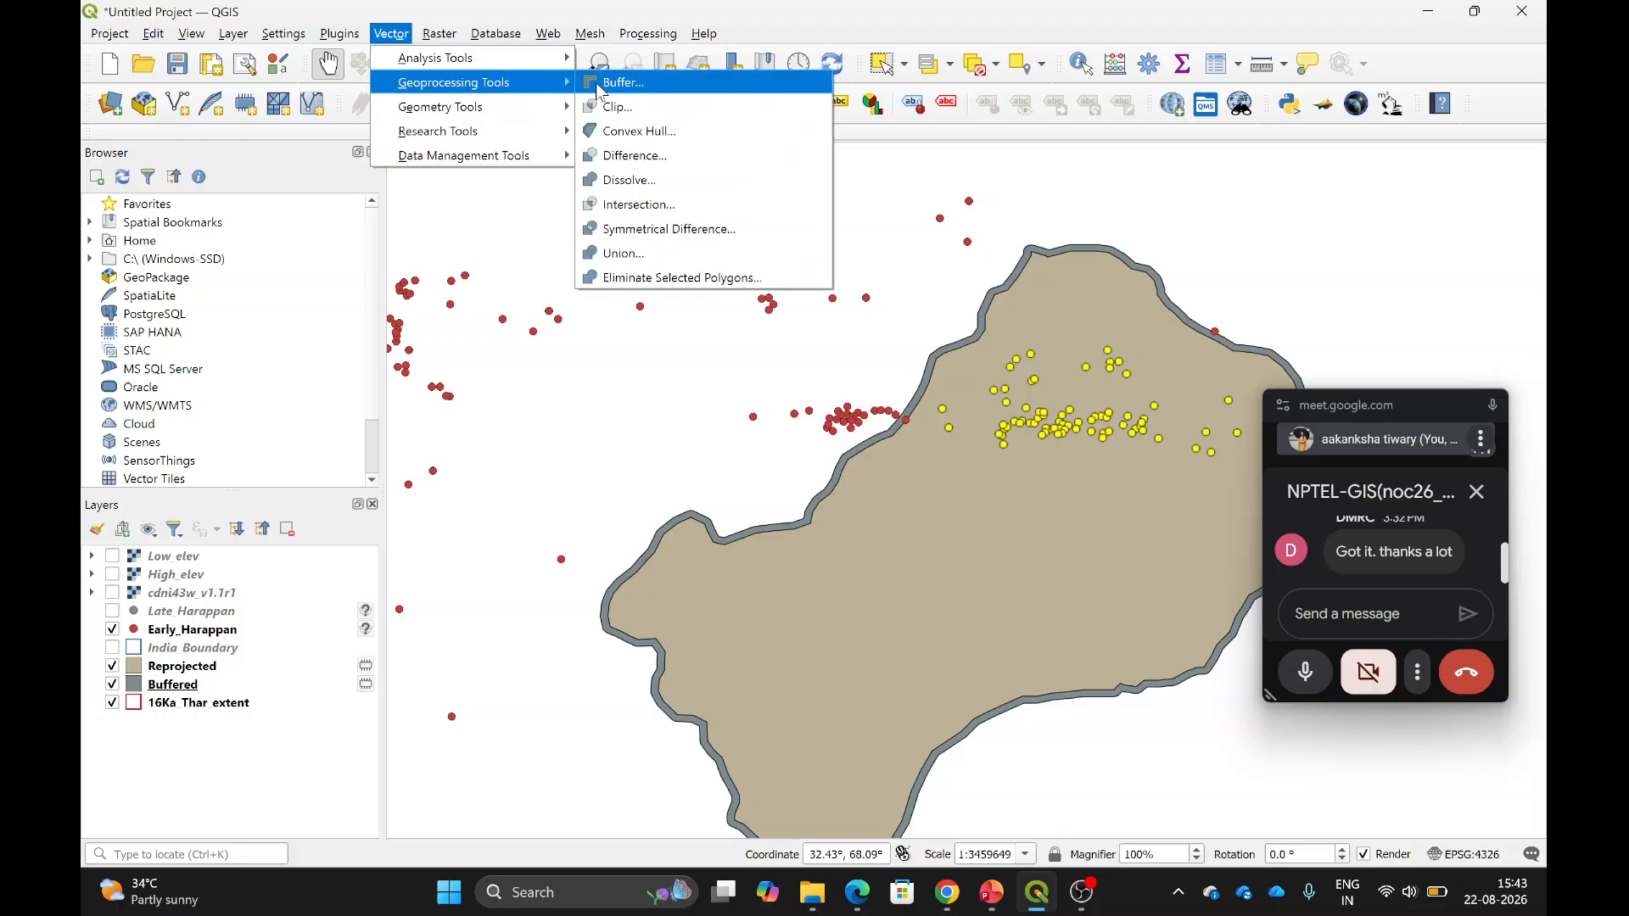
click(624, 83)
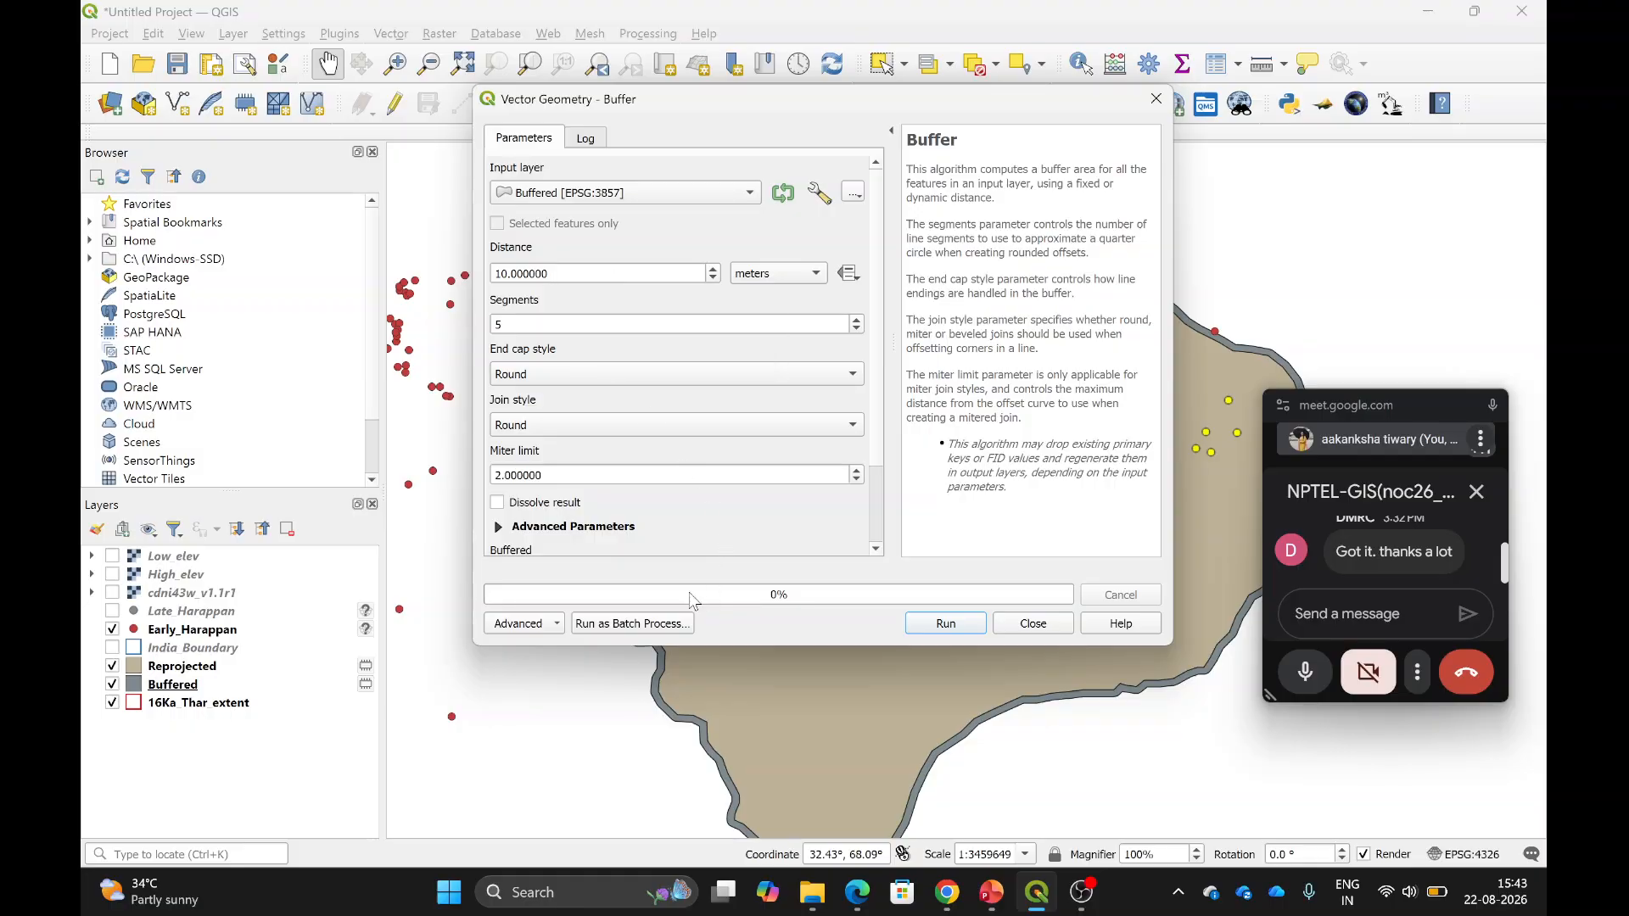
click(1156, 99)
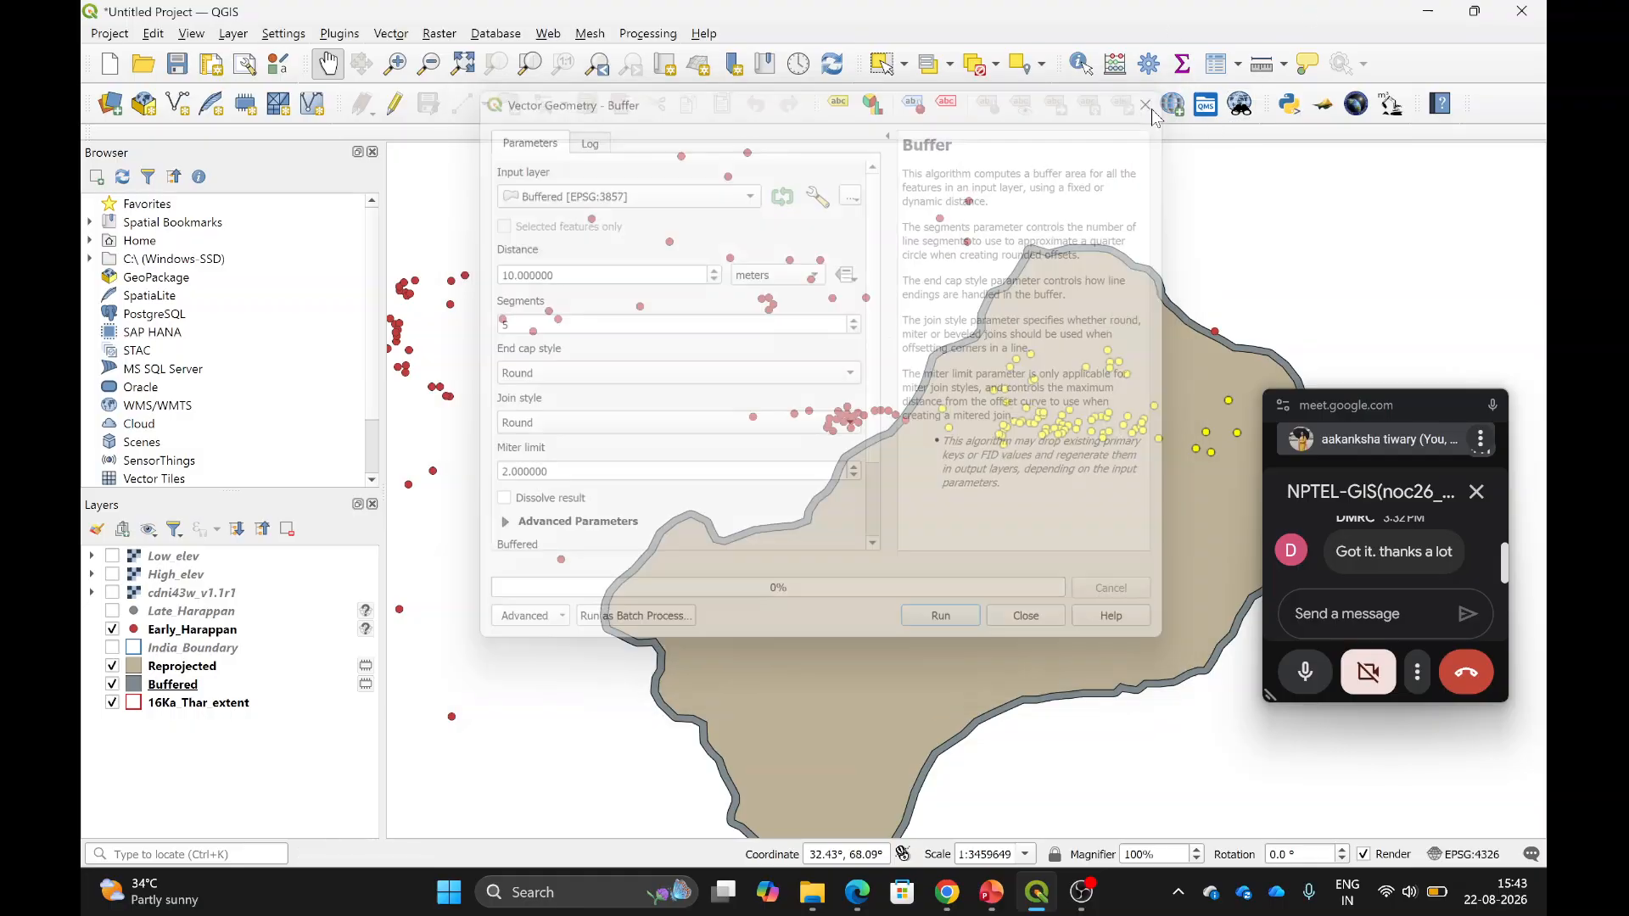
Make Early_Harappan the active layer with the buffered Thar extent in view.
drag(847, 558, 795, 488)
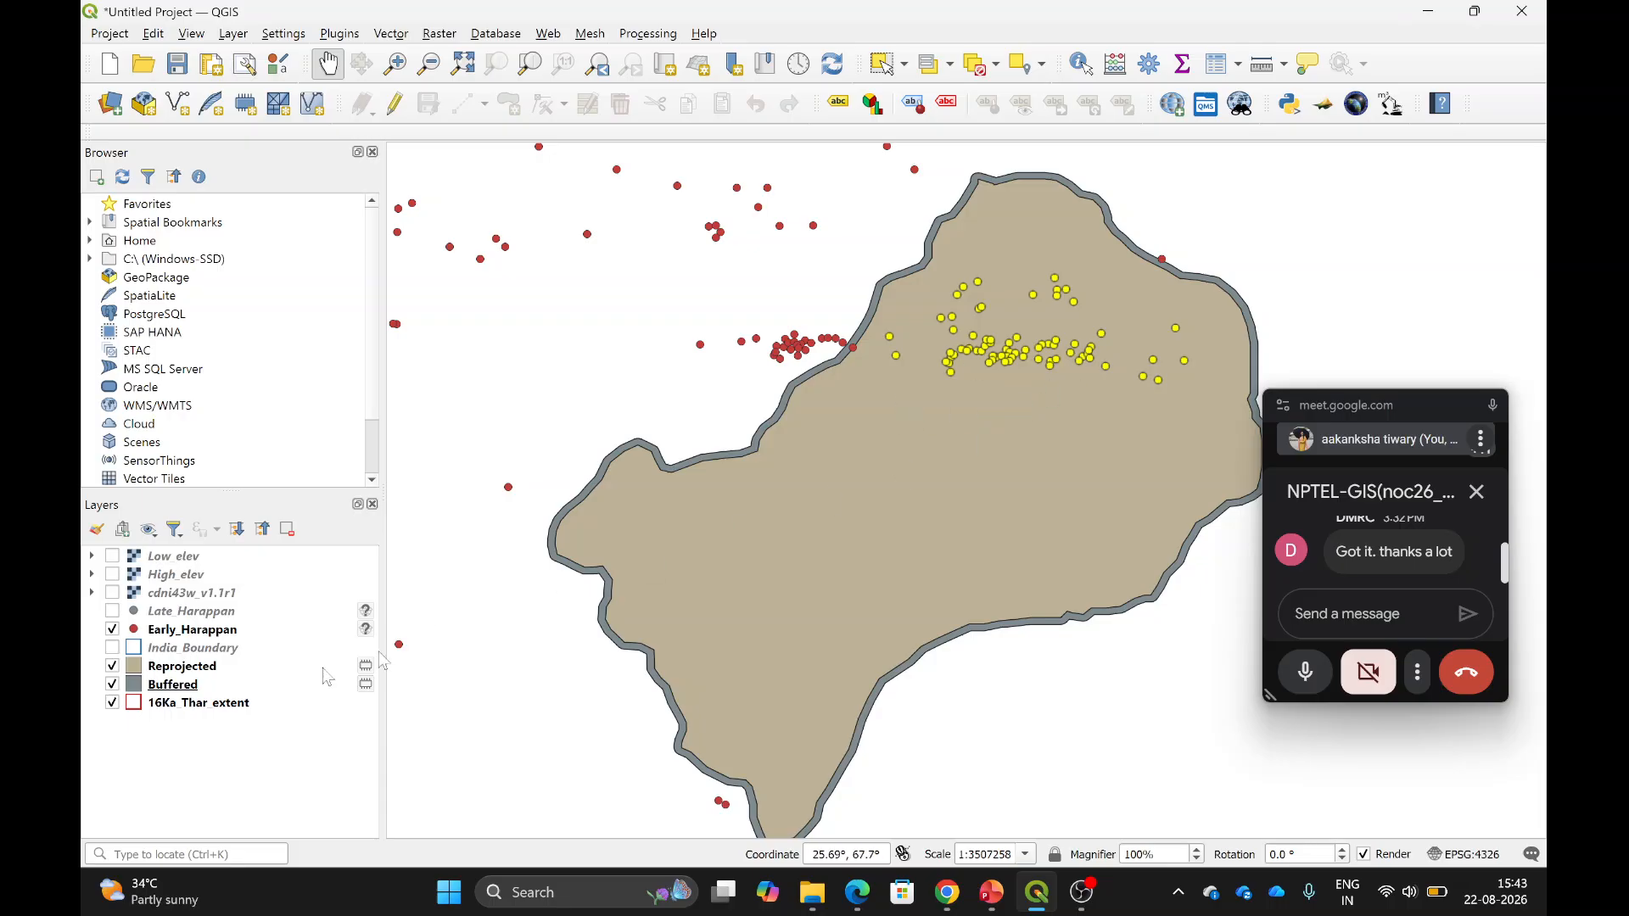
click(172, 637)
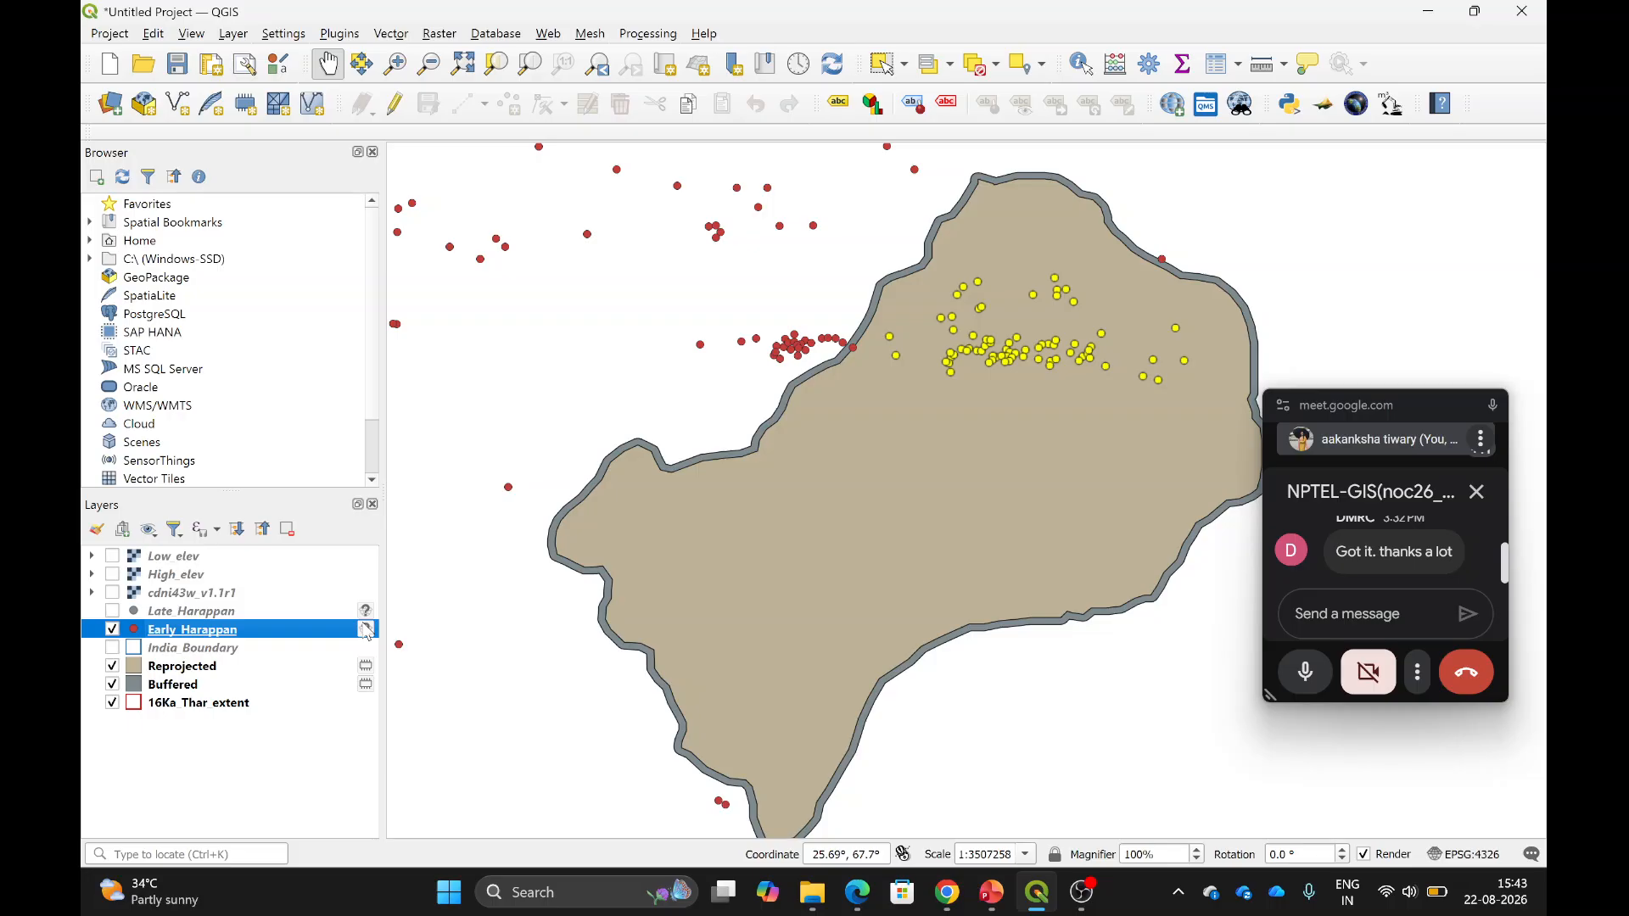
Buffer the Early_Harappan points, which have no CRS, by a distance of 10 and zoom to the resulting layer.
mouse_move(366, 632)
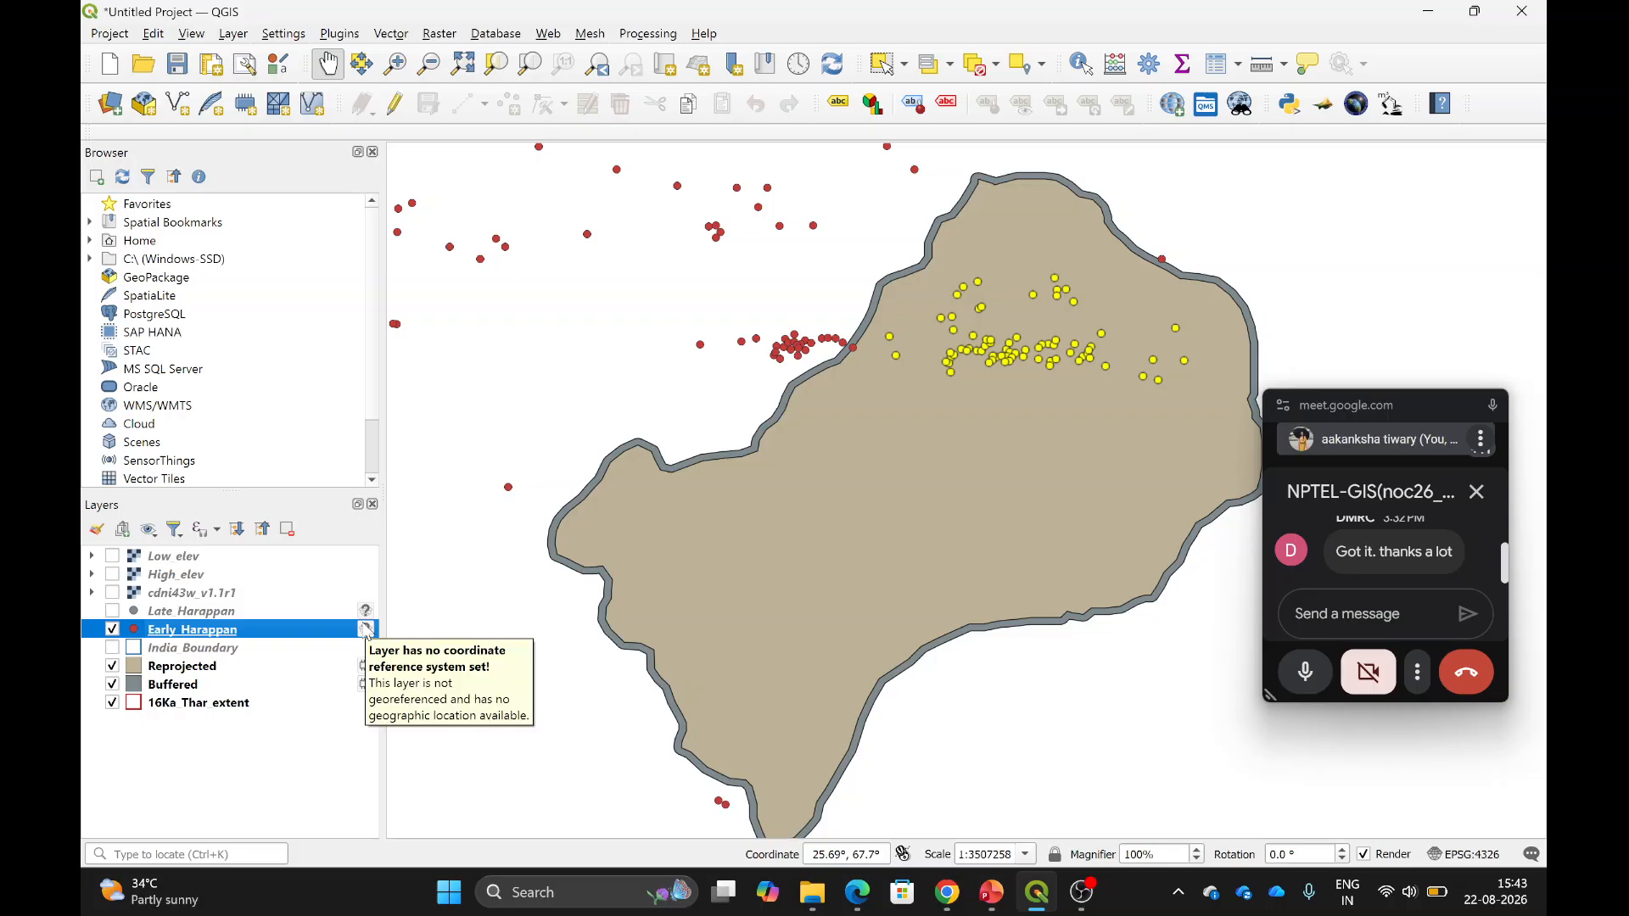
click(393, 34)
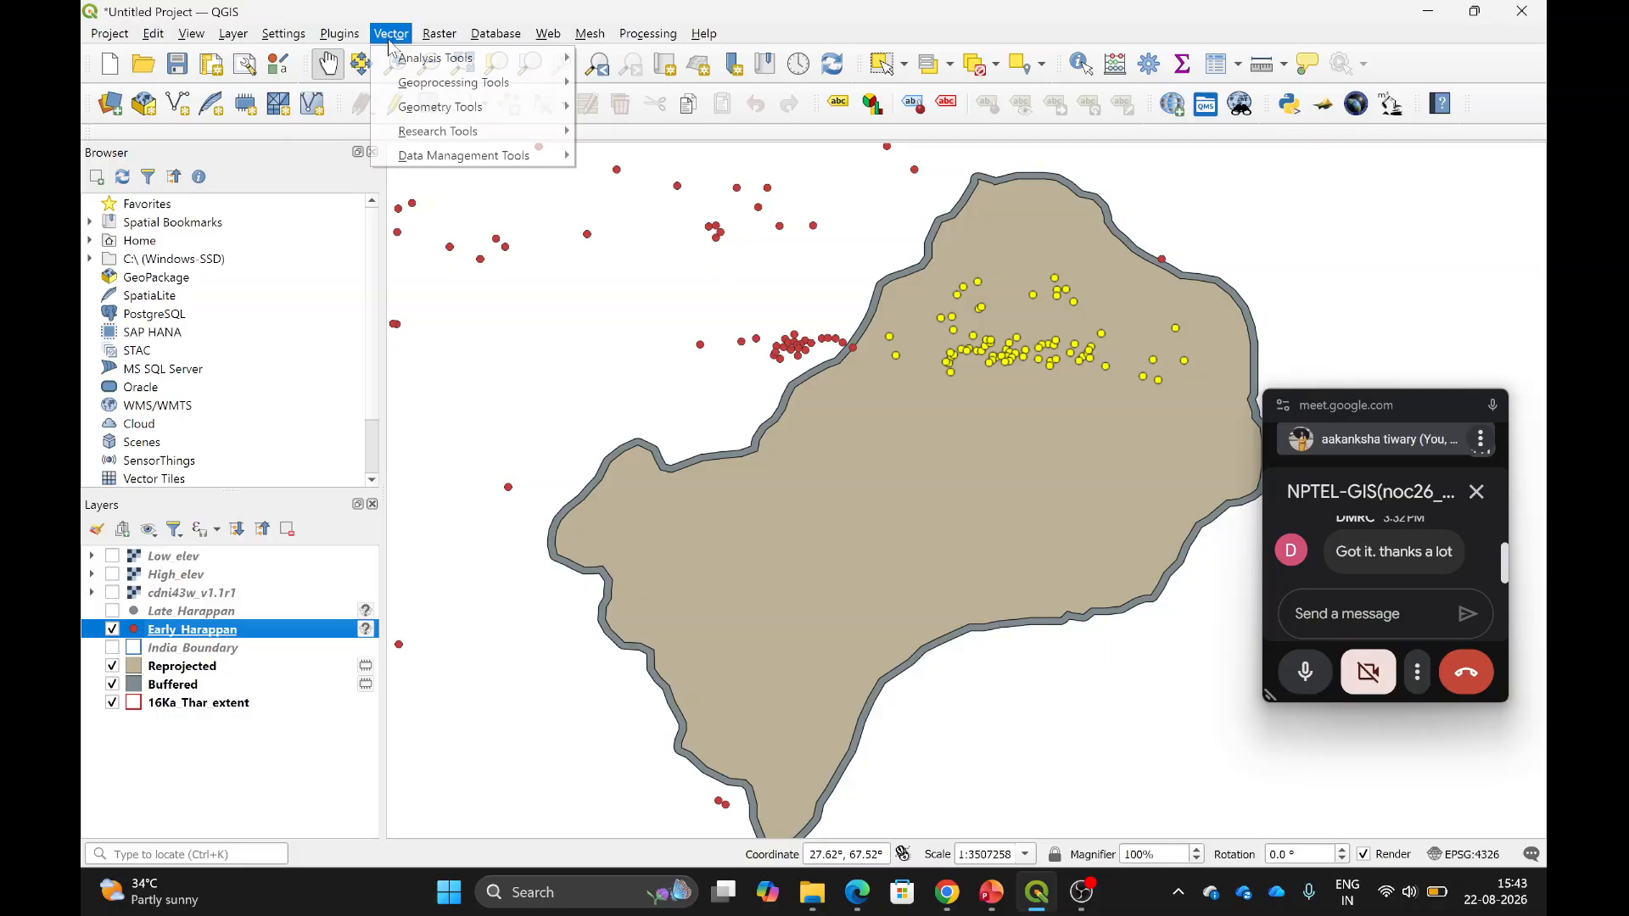
mouse_move(492, 35)
mouse_move(386, 35)
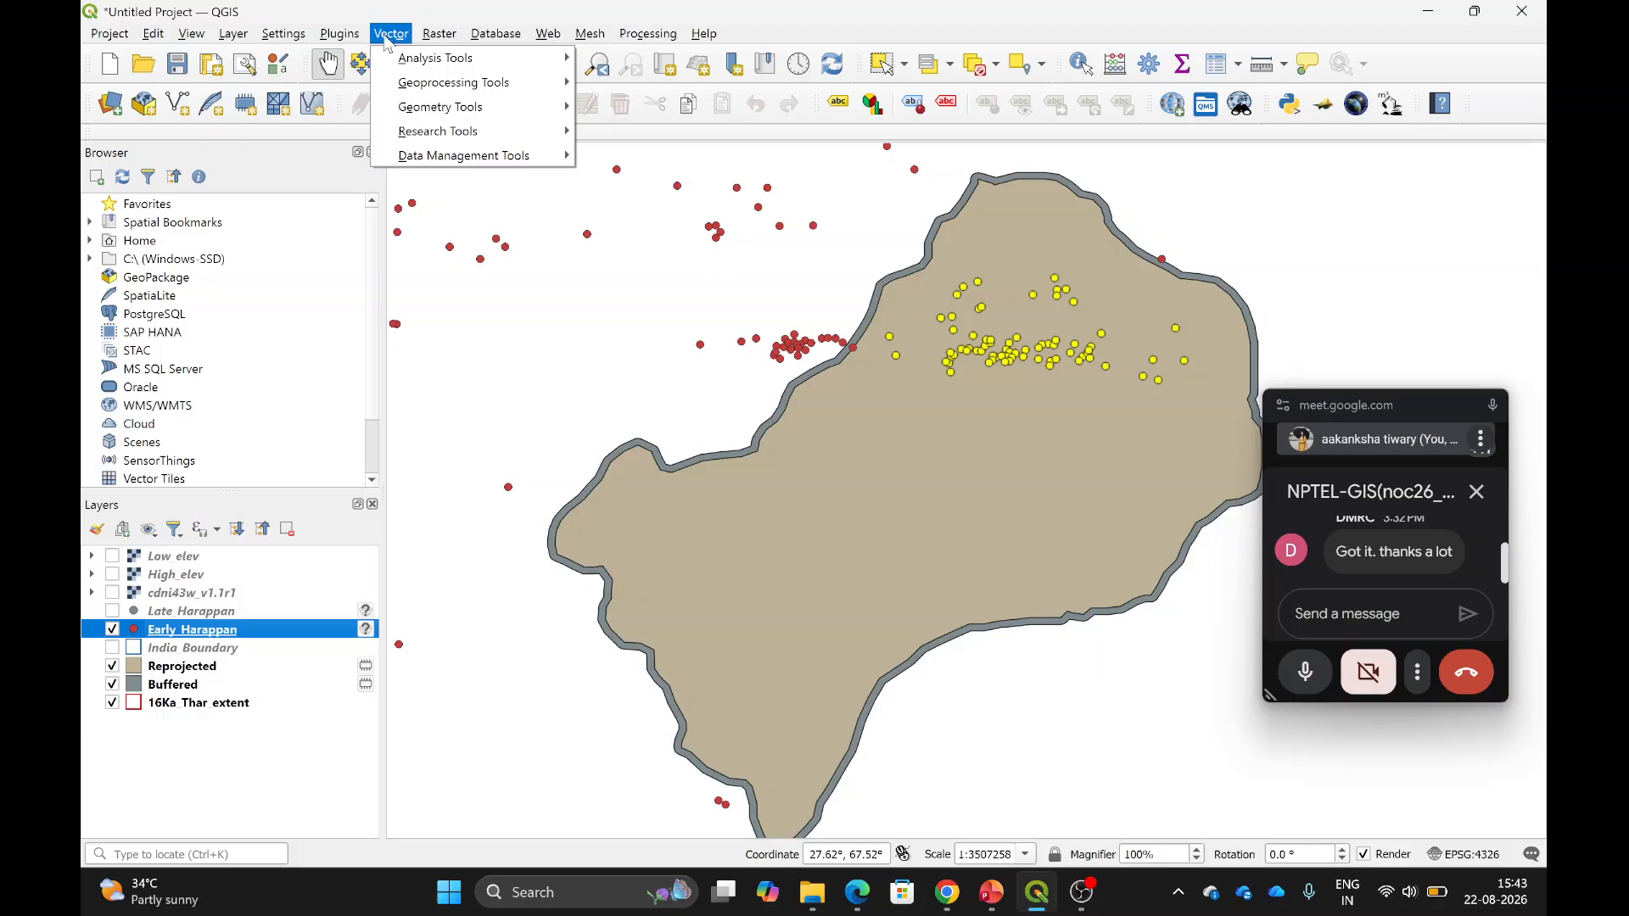
mouse_move(443, 85)
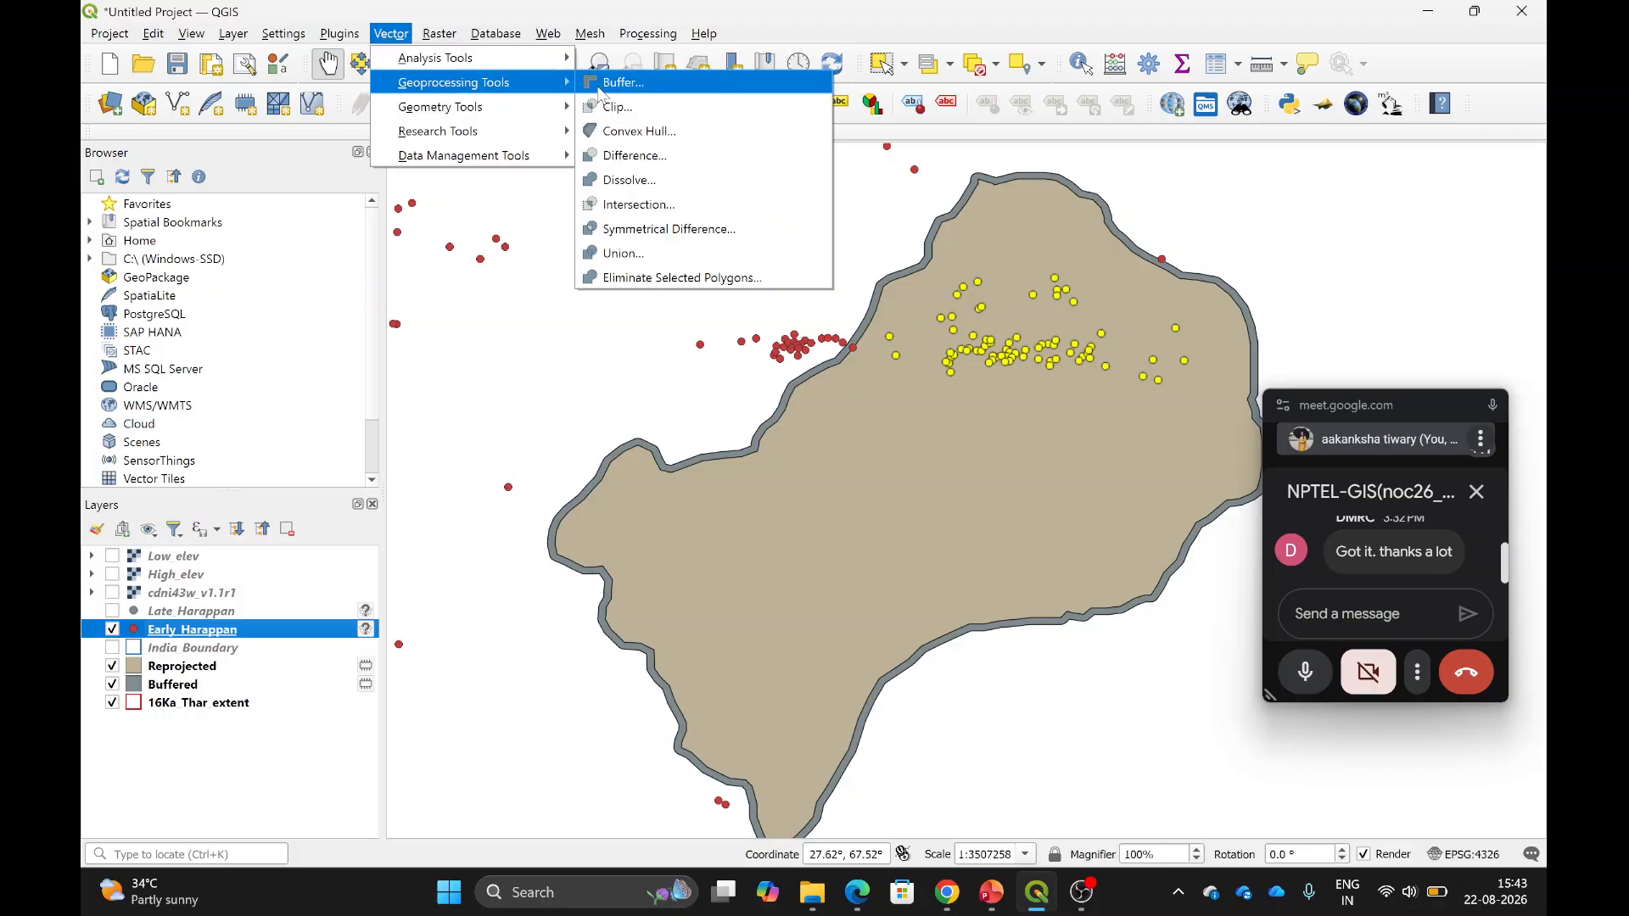
click(622, 82)
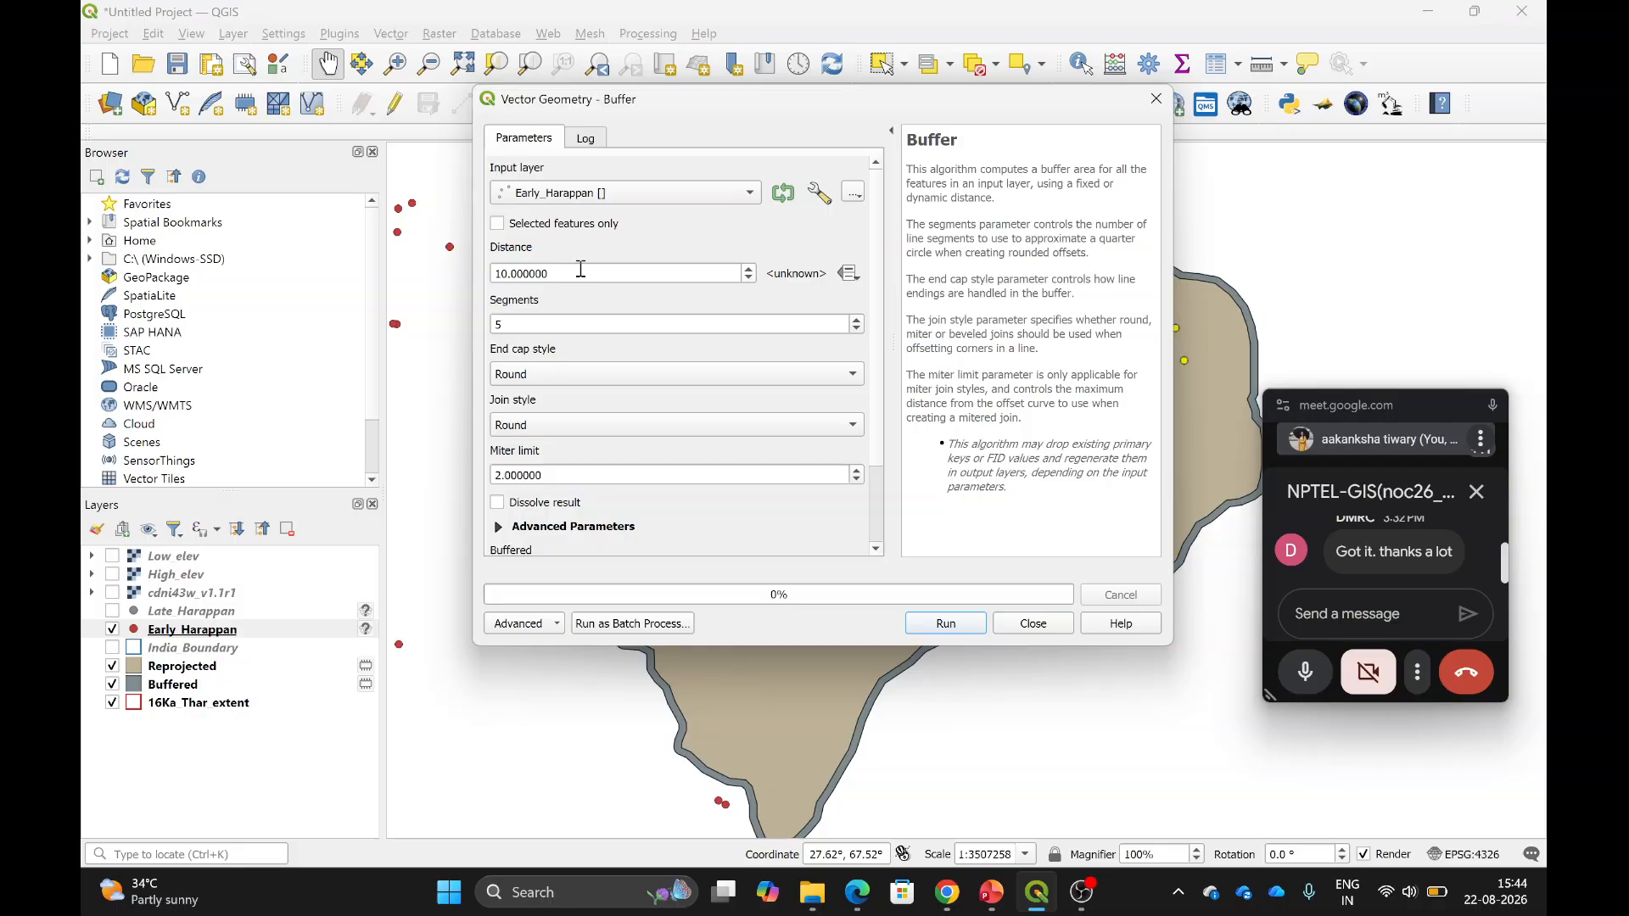
click(945, 625)
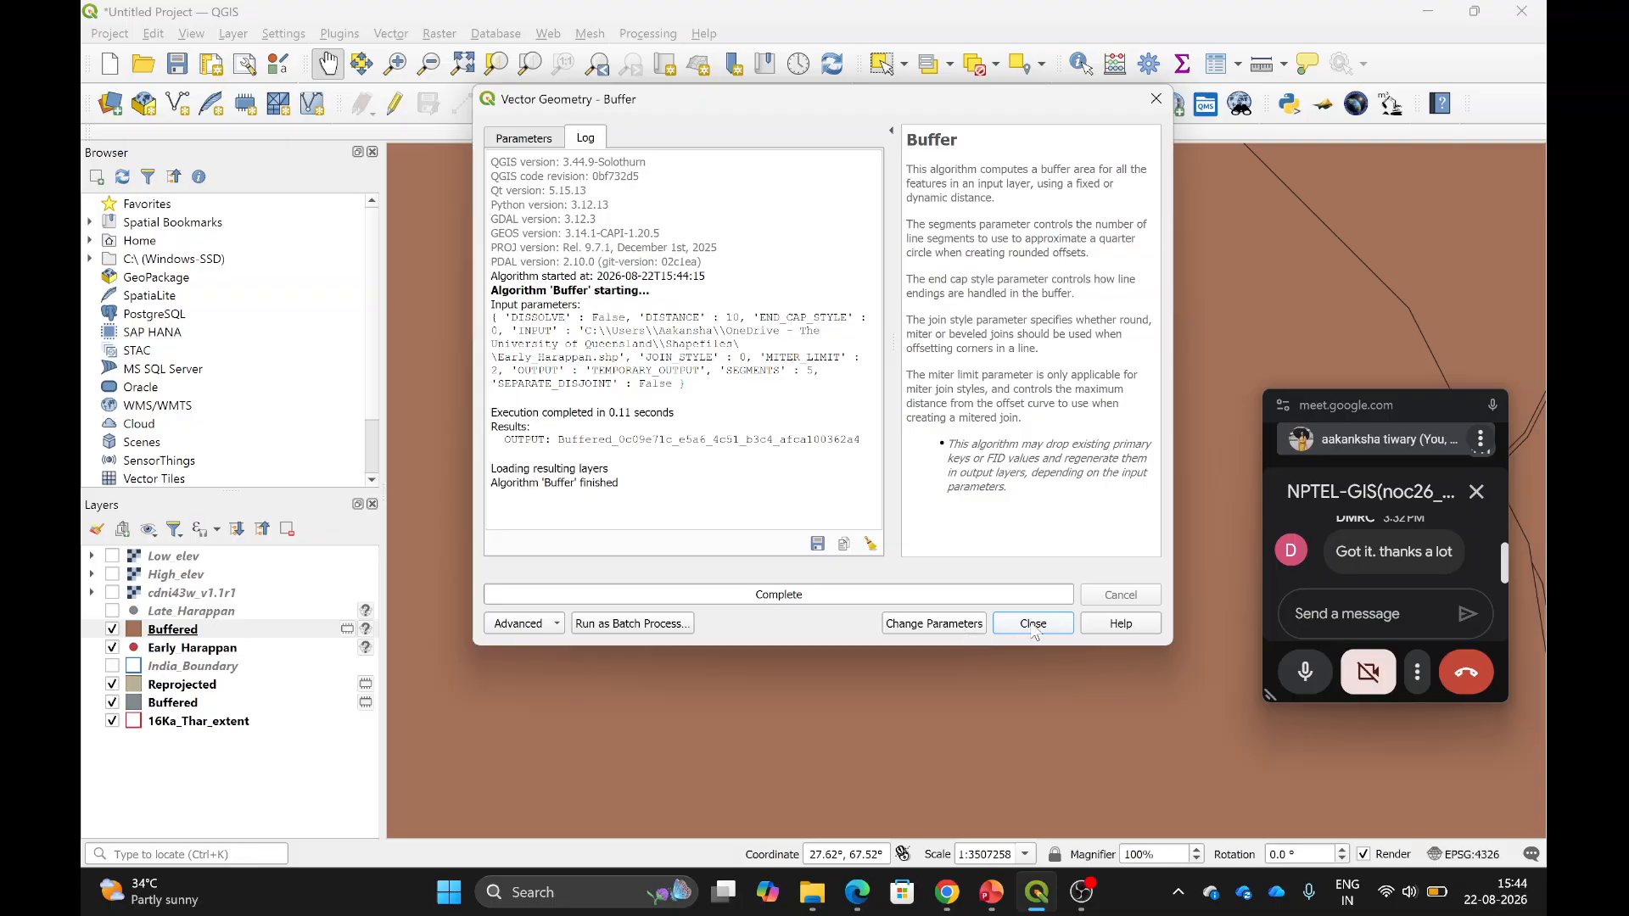
click(1033, 625)
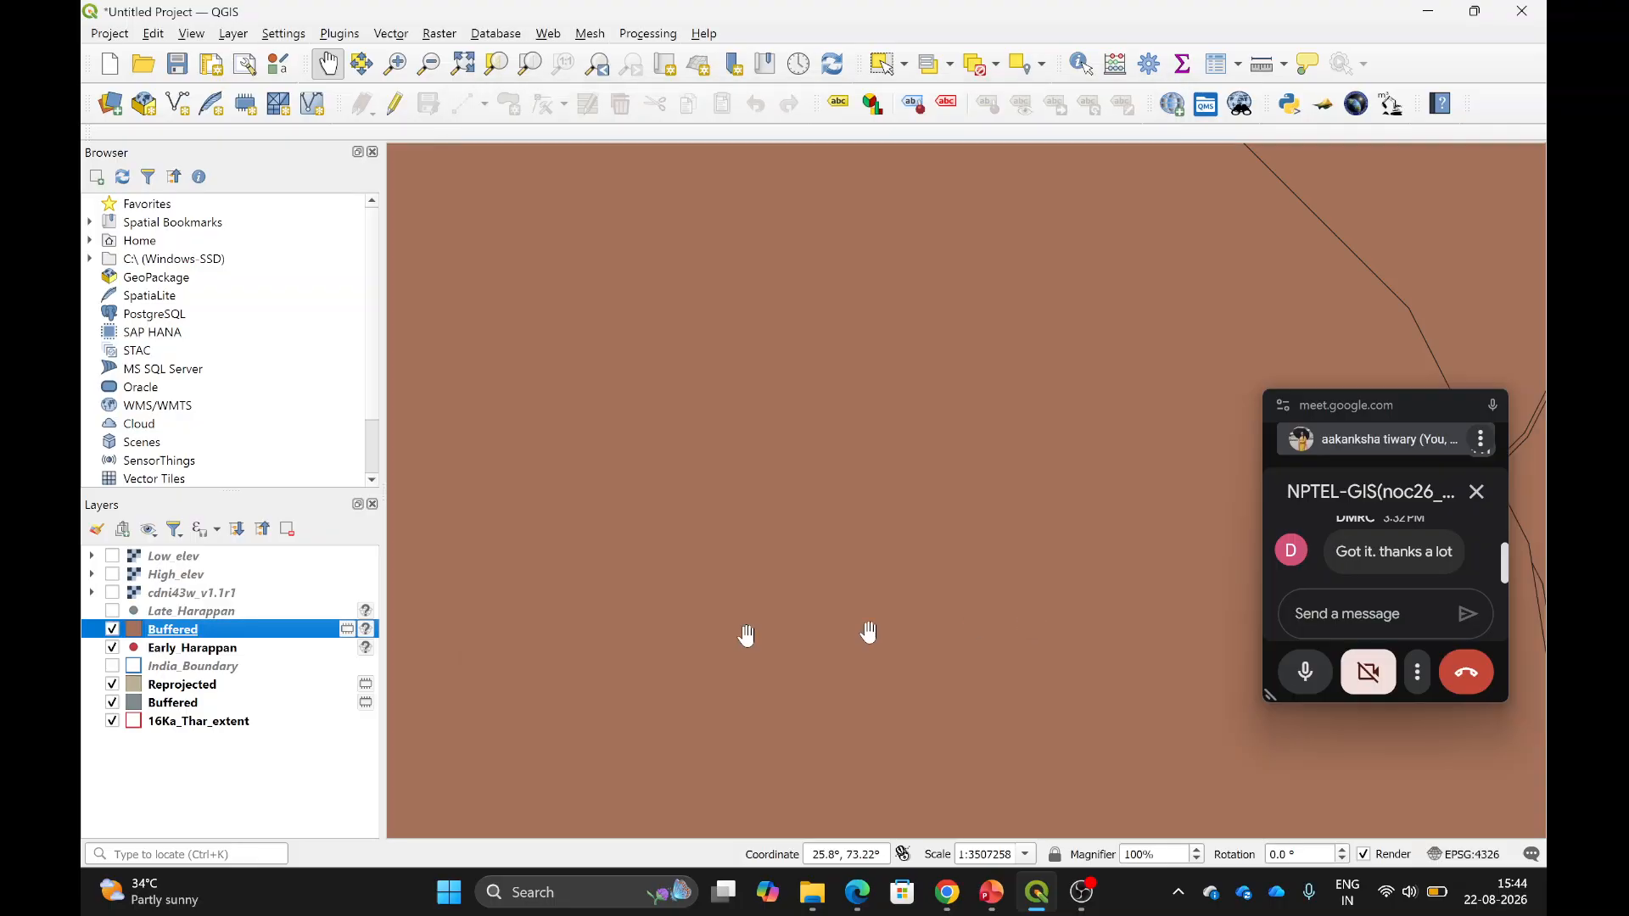
right_click(169, 638)
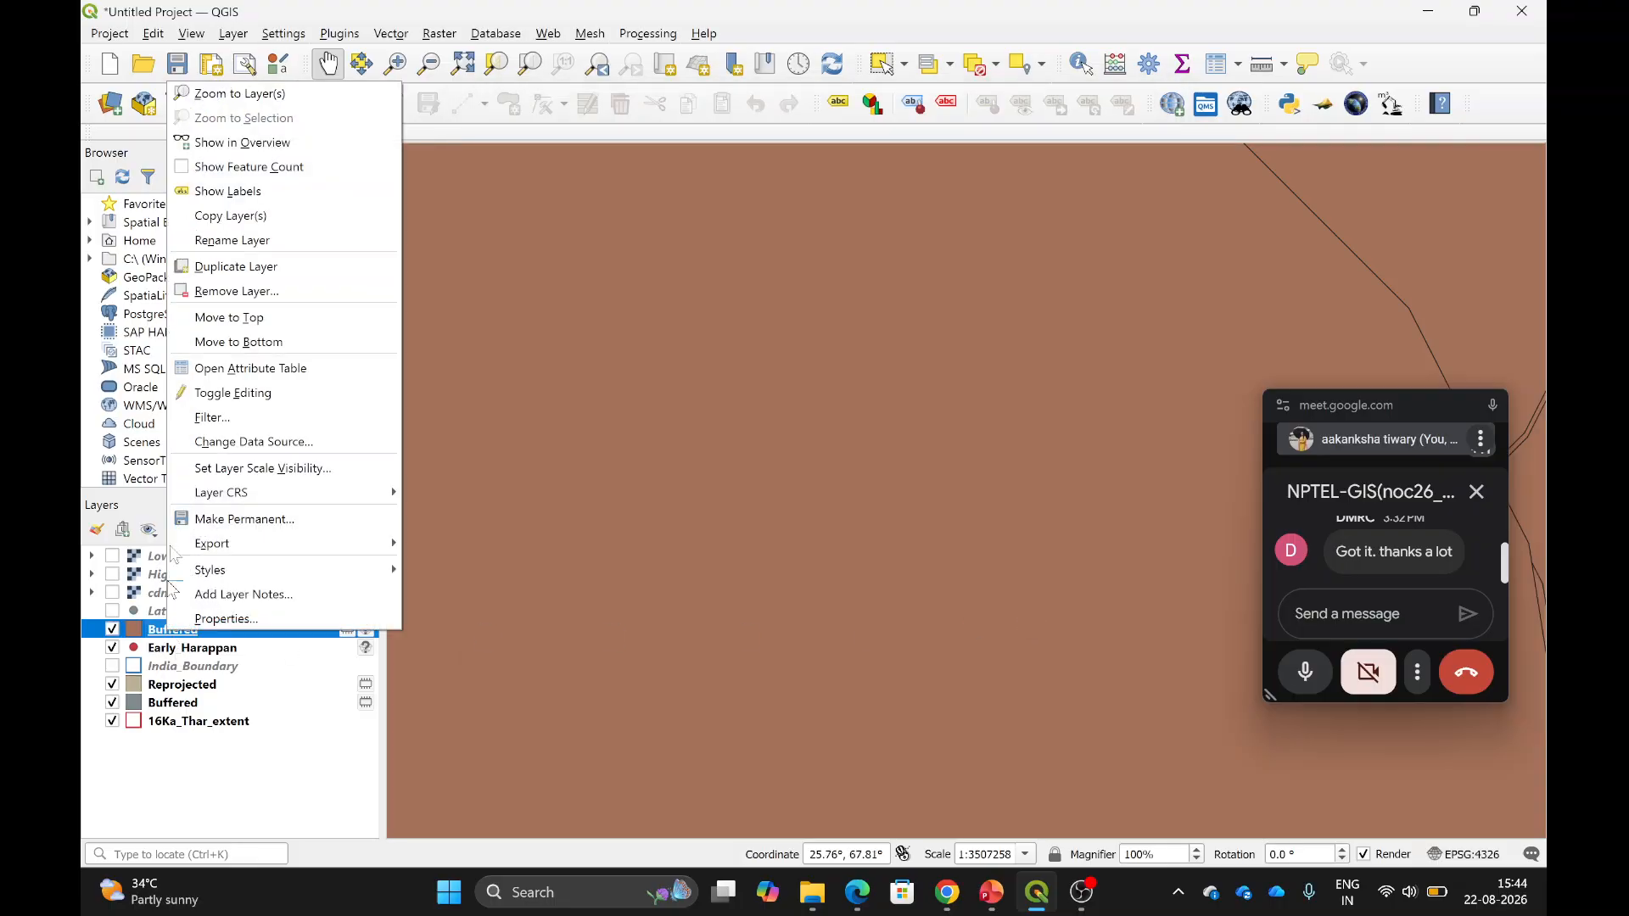
click(282, 96)
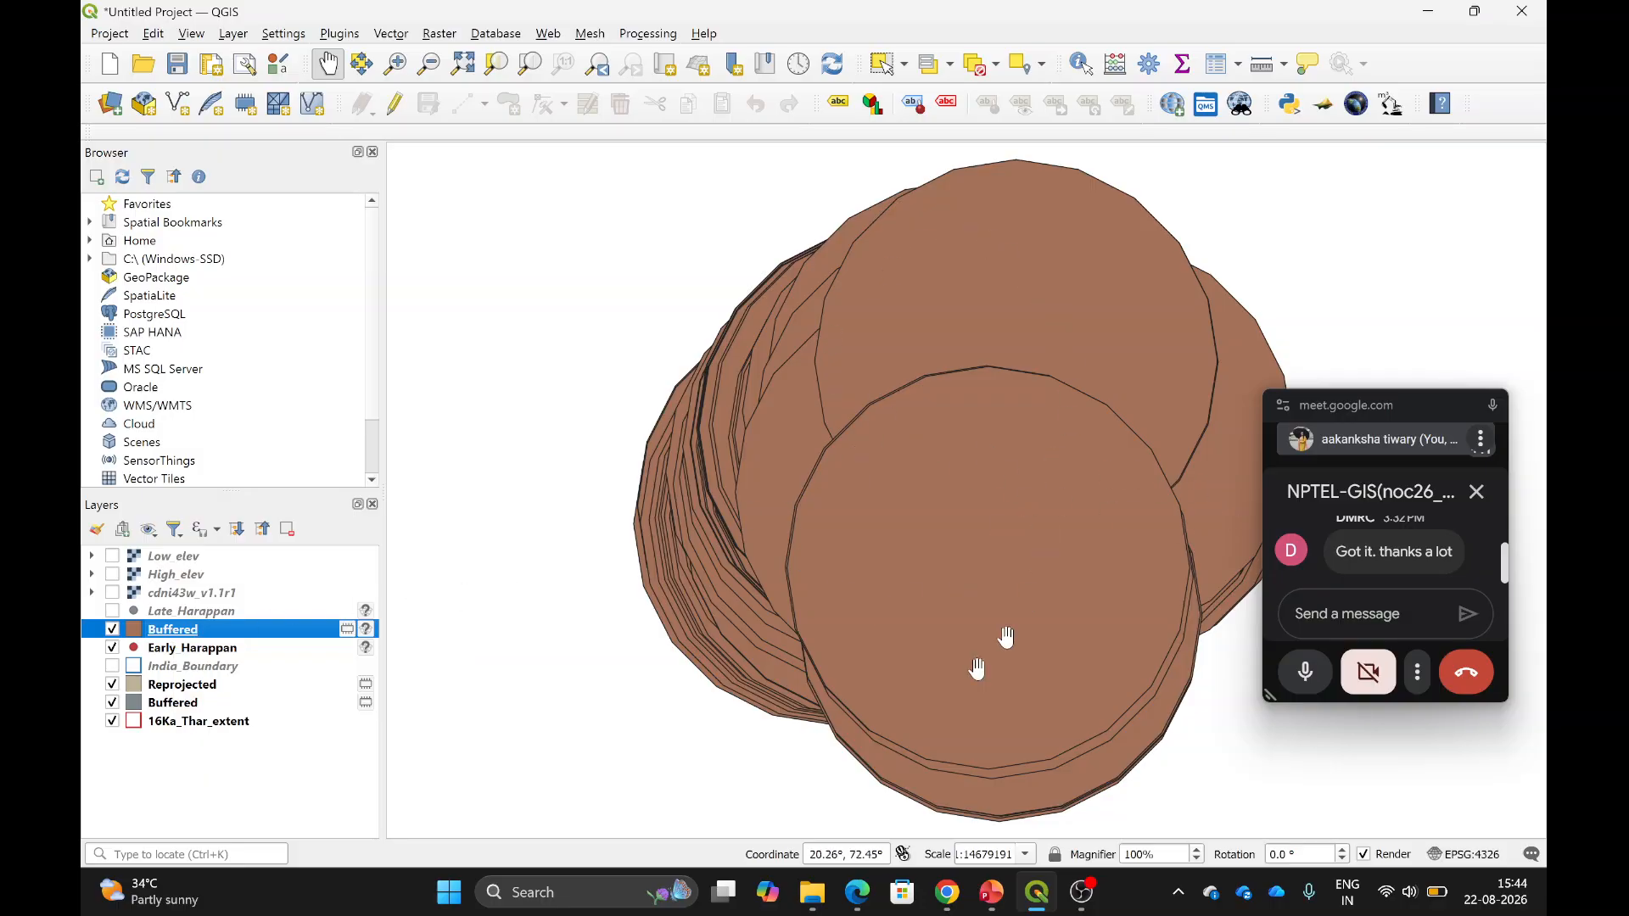
Remove the brown Buffered layer made from the Early_Harappan points.
right_click(163, 635)
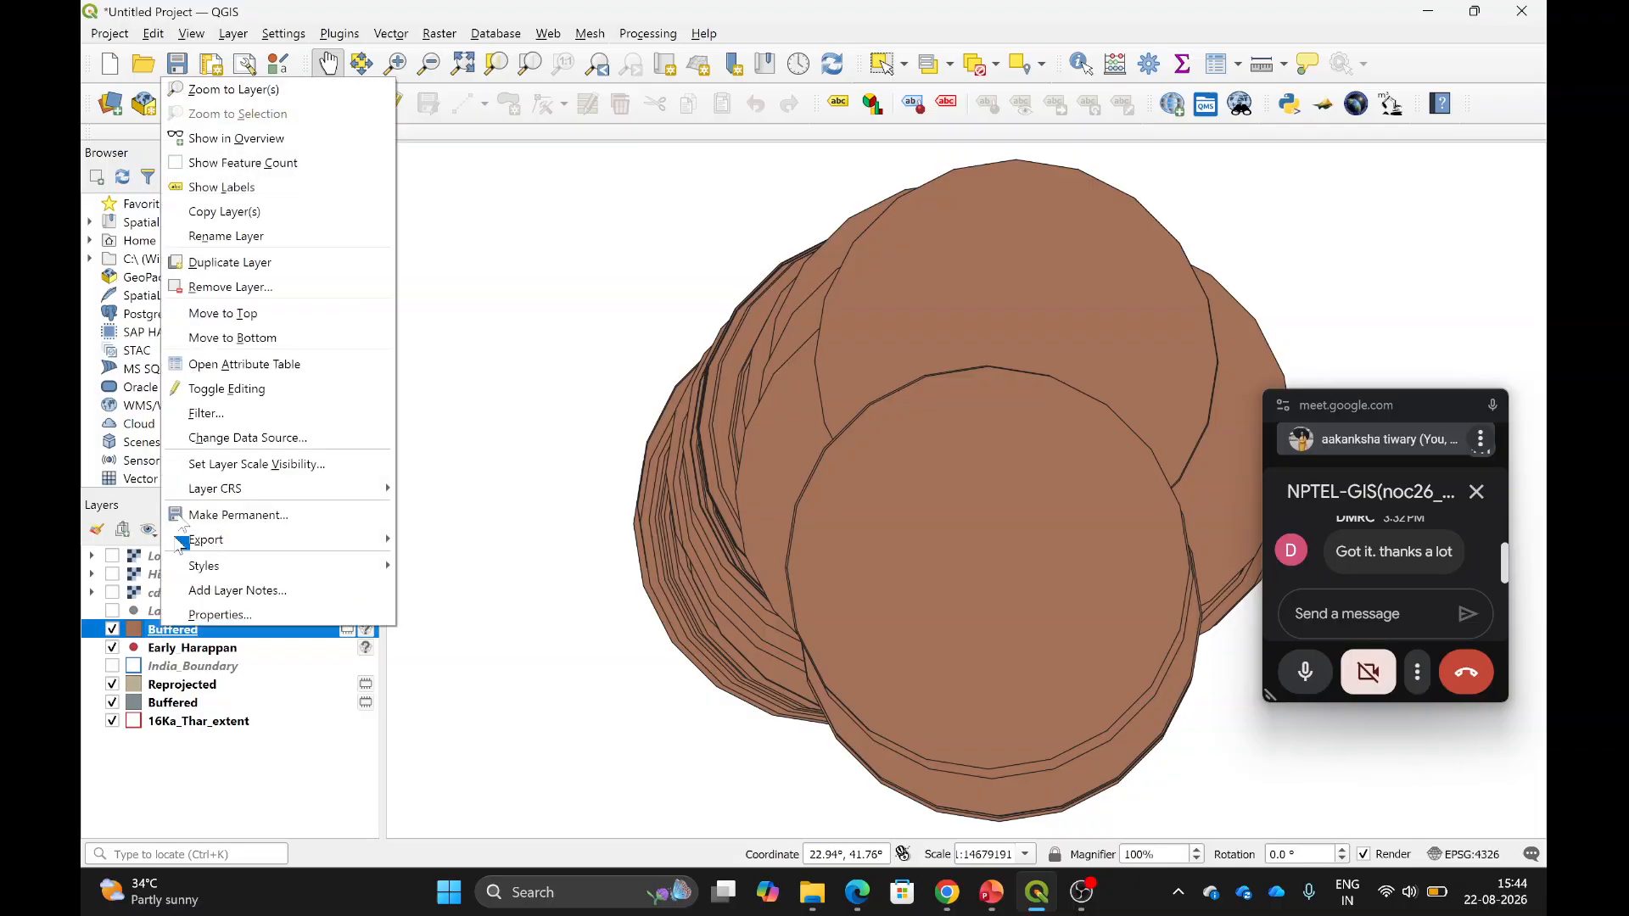
click(266, 289)
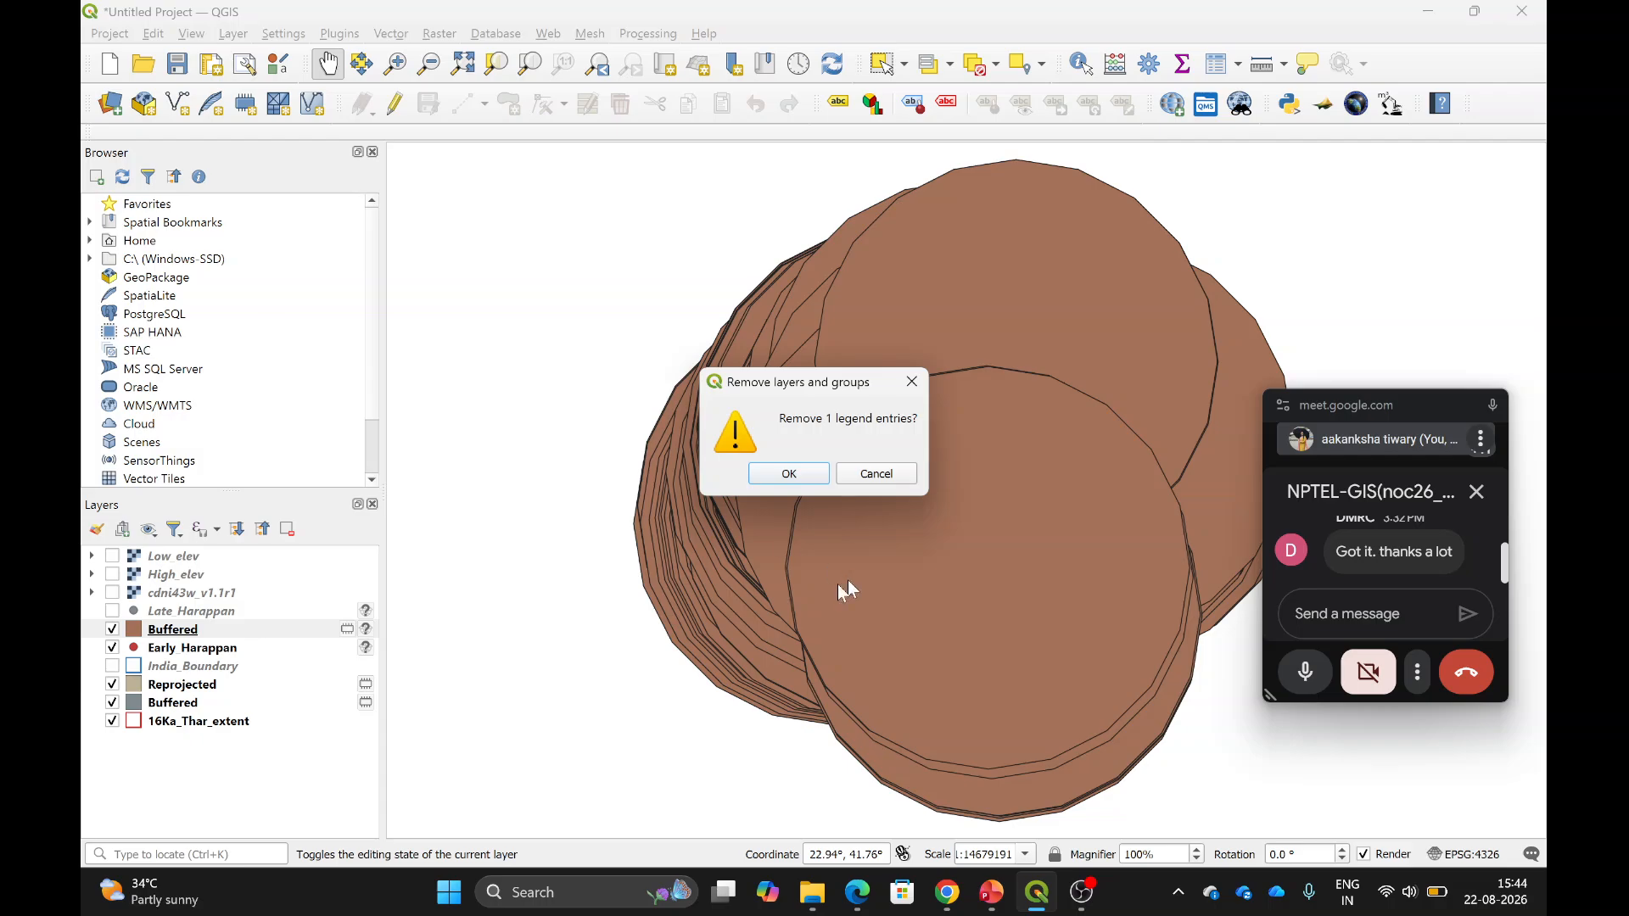
click(789, 474)
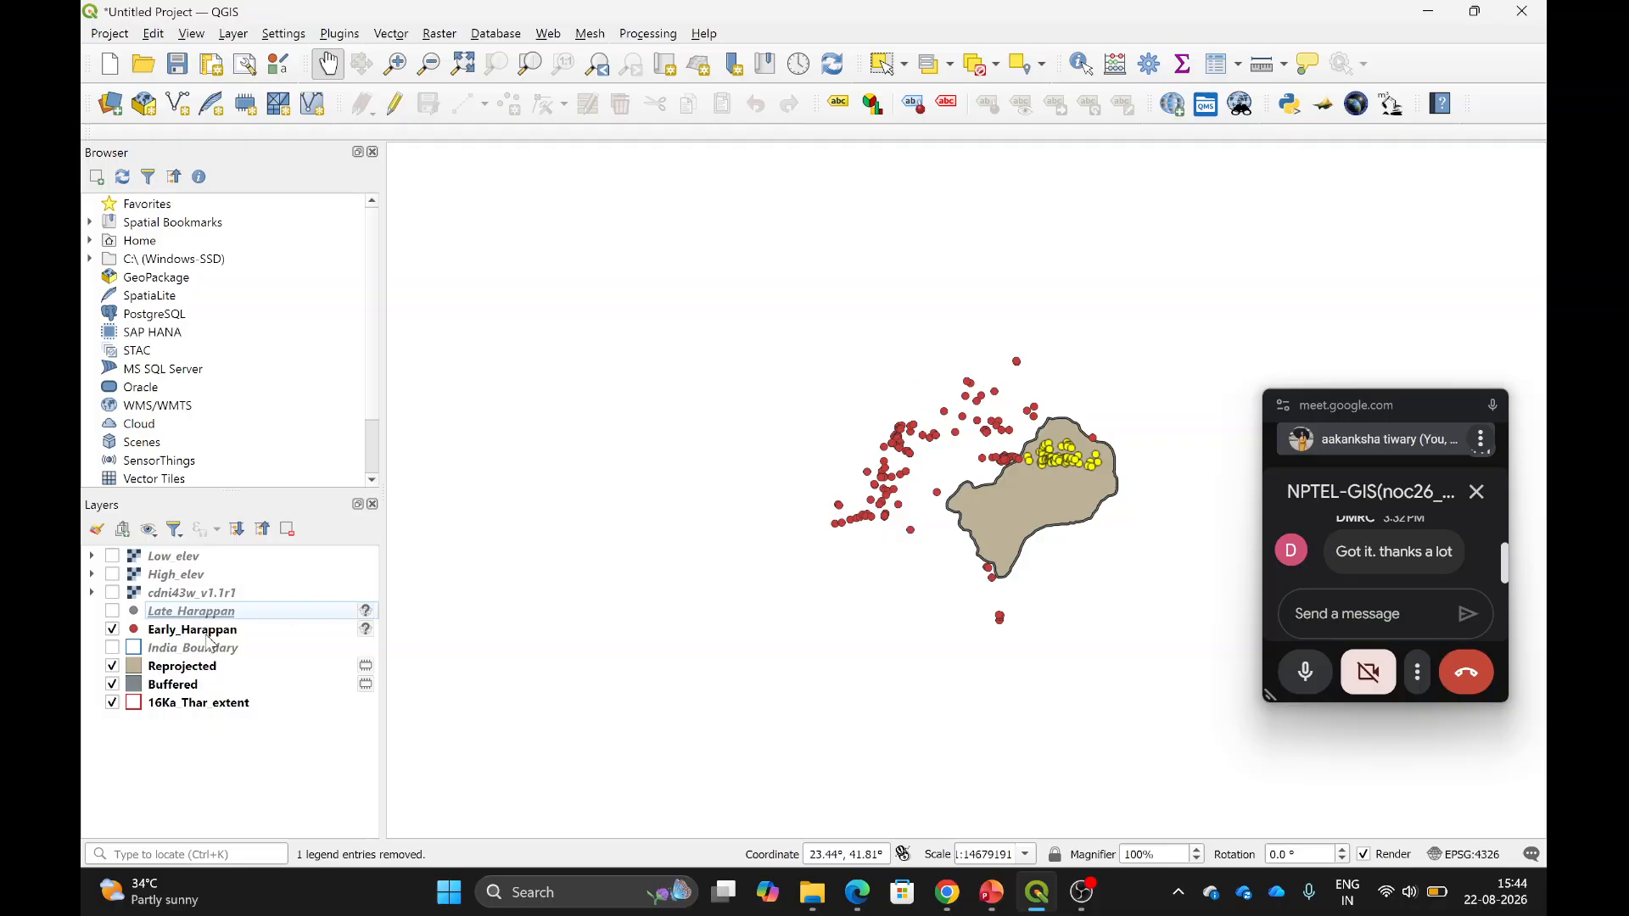
Reproject the Early_Harappan layer to EPSG:4326 - WGS 84 as a temporary layer.
click(204, 649)
click(178, 632)
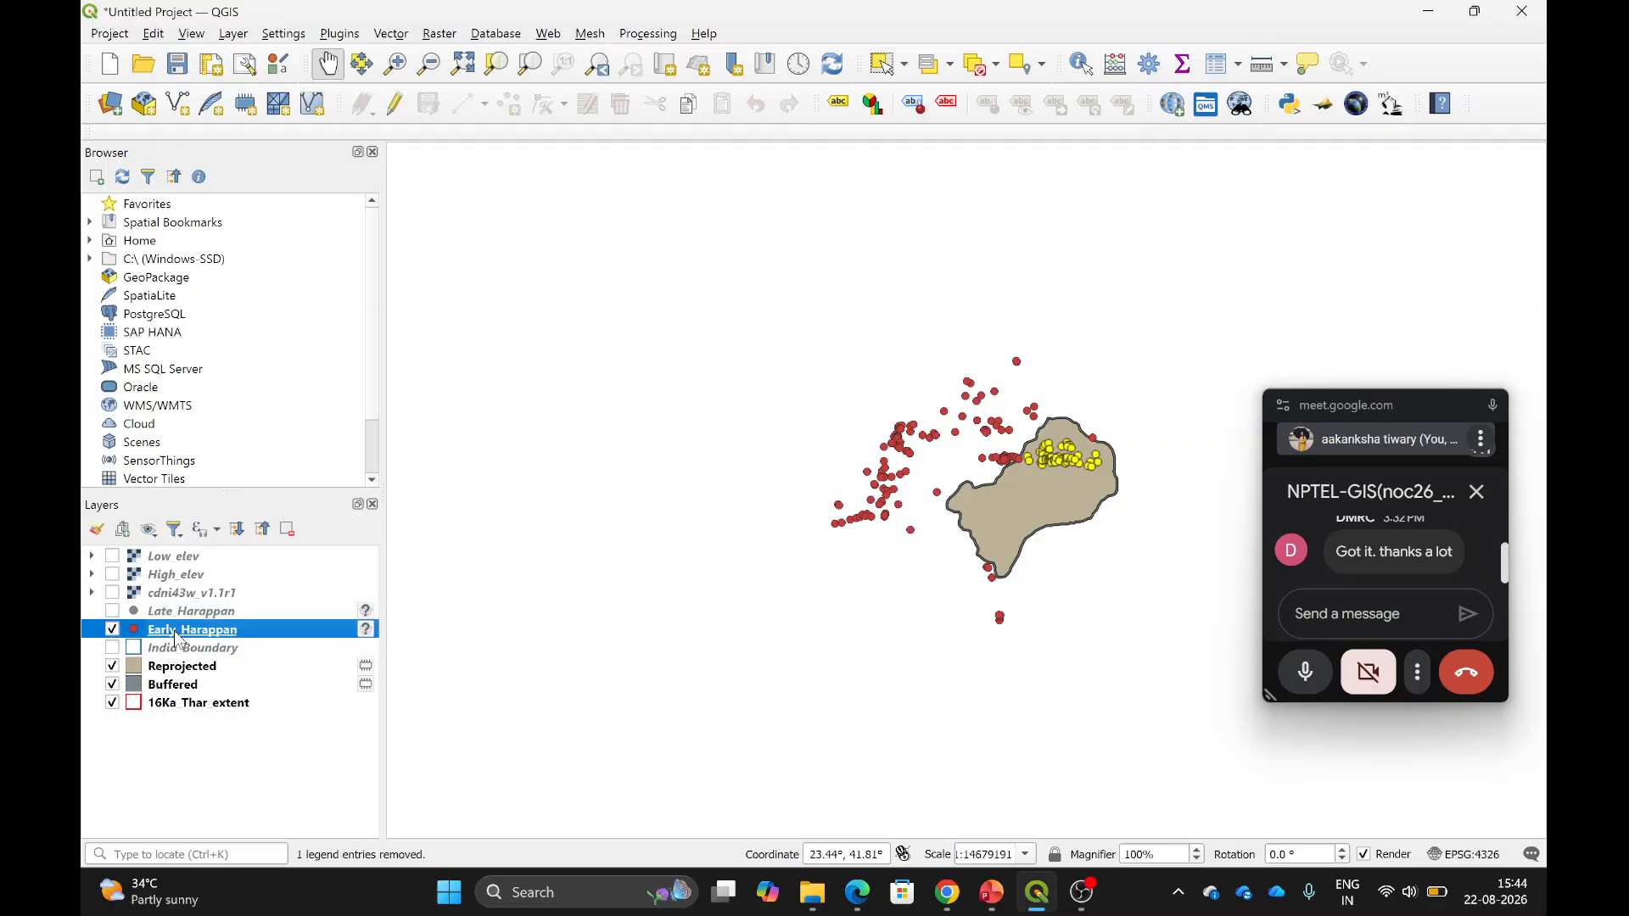
click(392, 34)
mouse_move(440, 34)
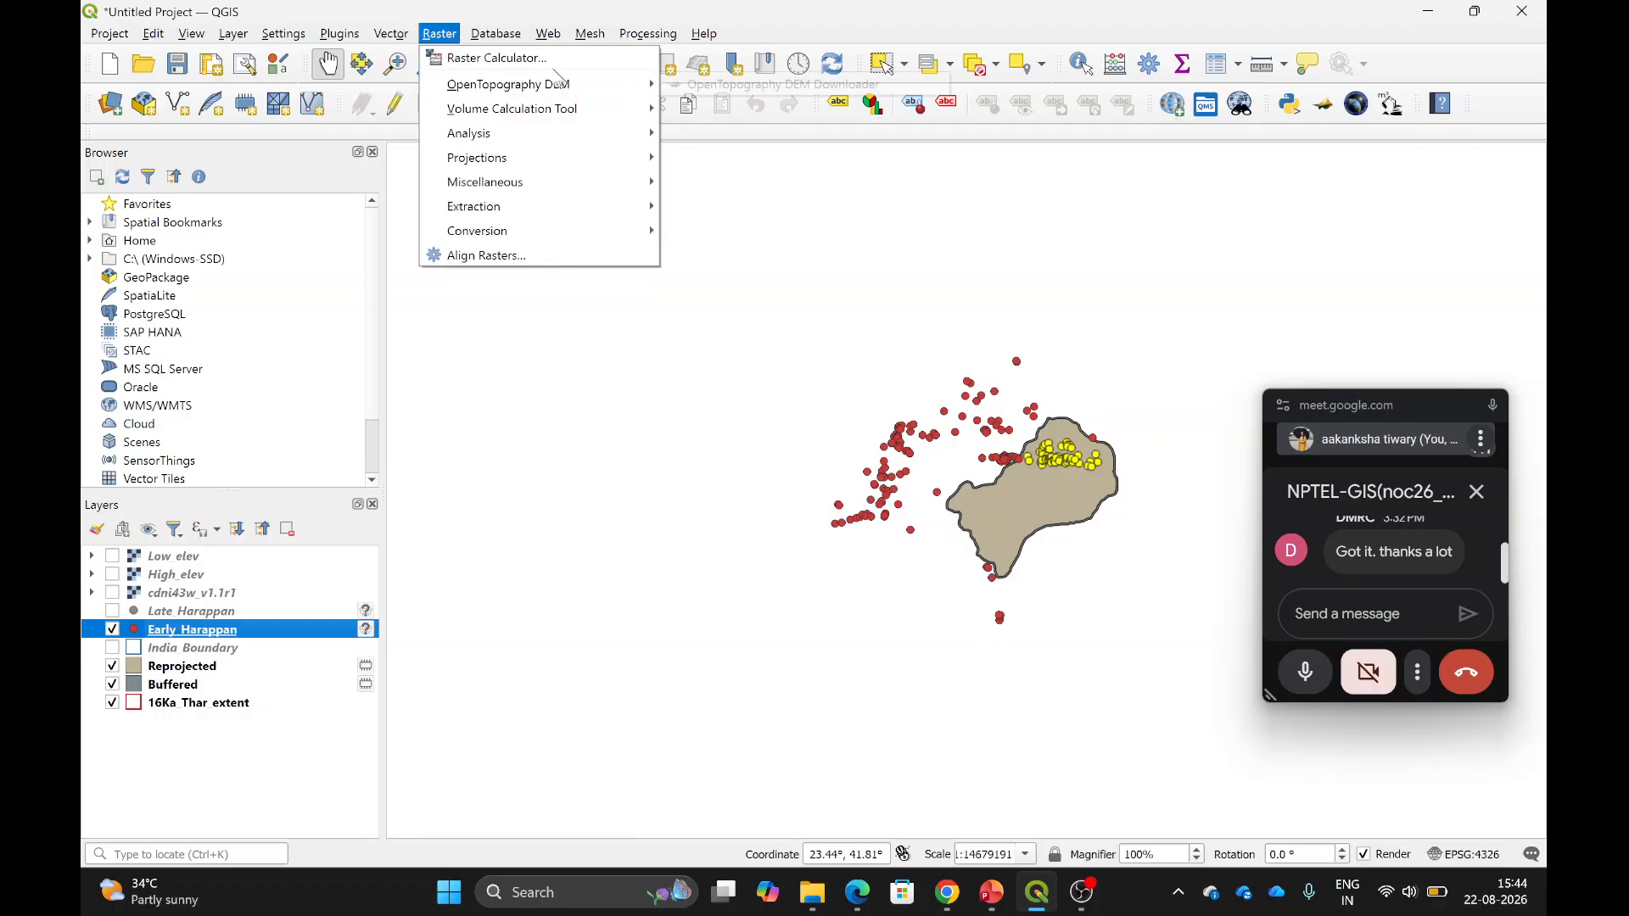
mouse_move(556, 140)
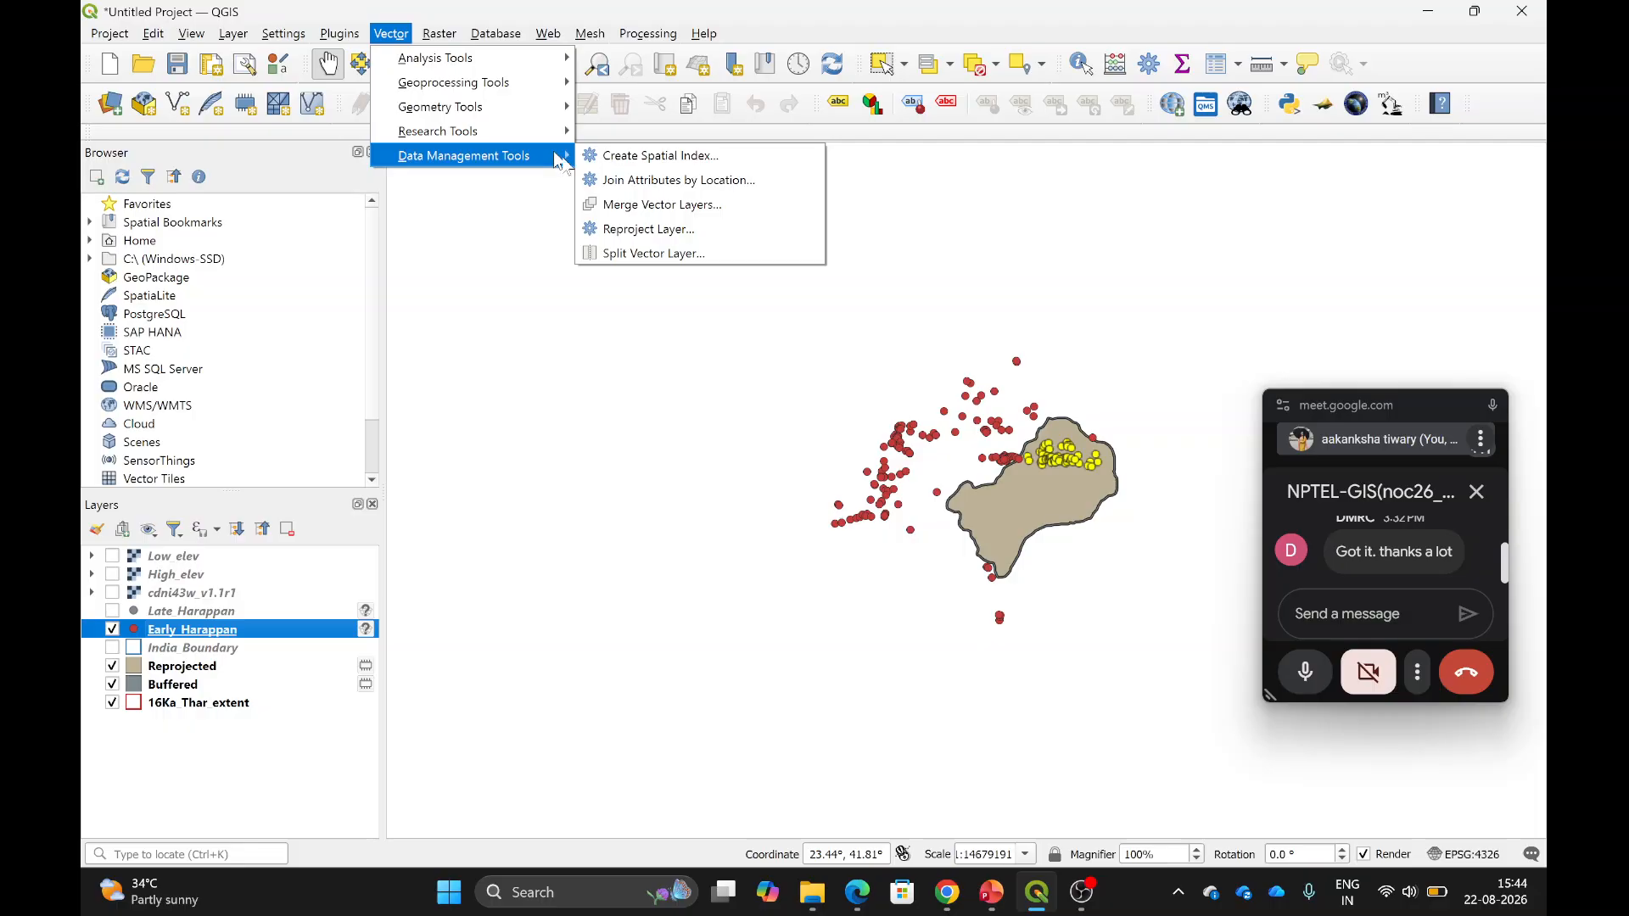
click(607, 229)
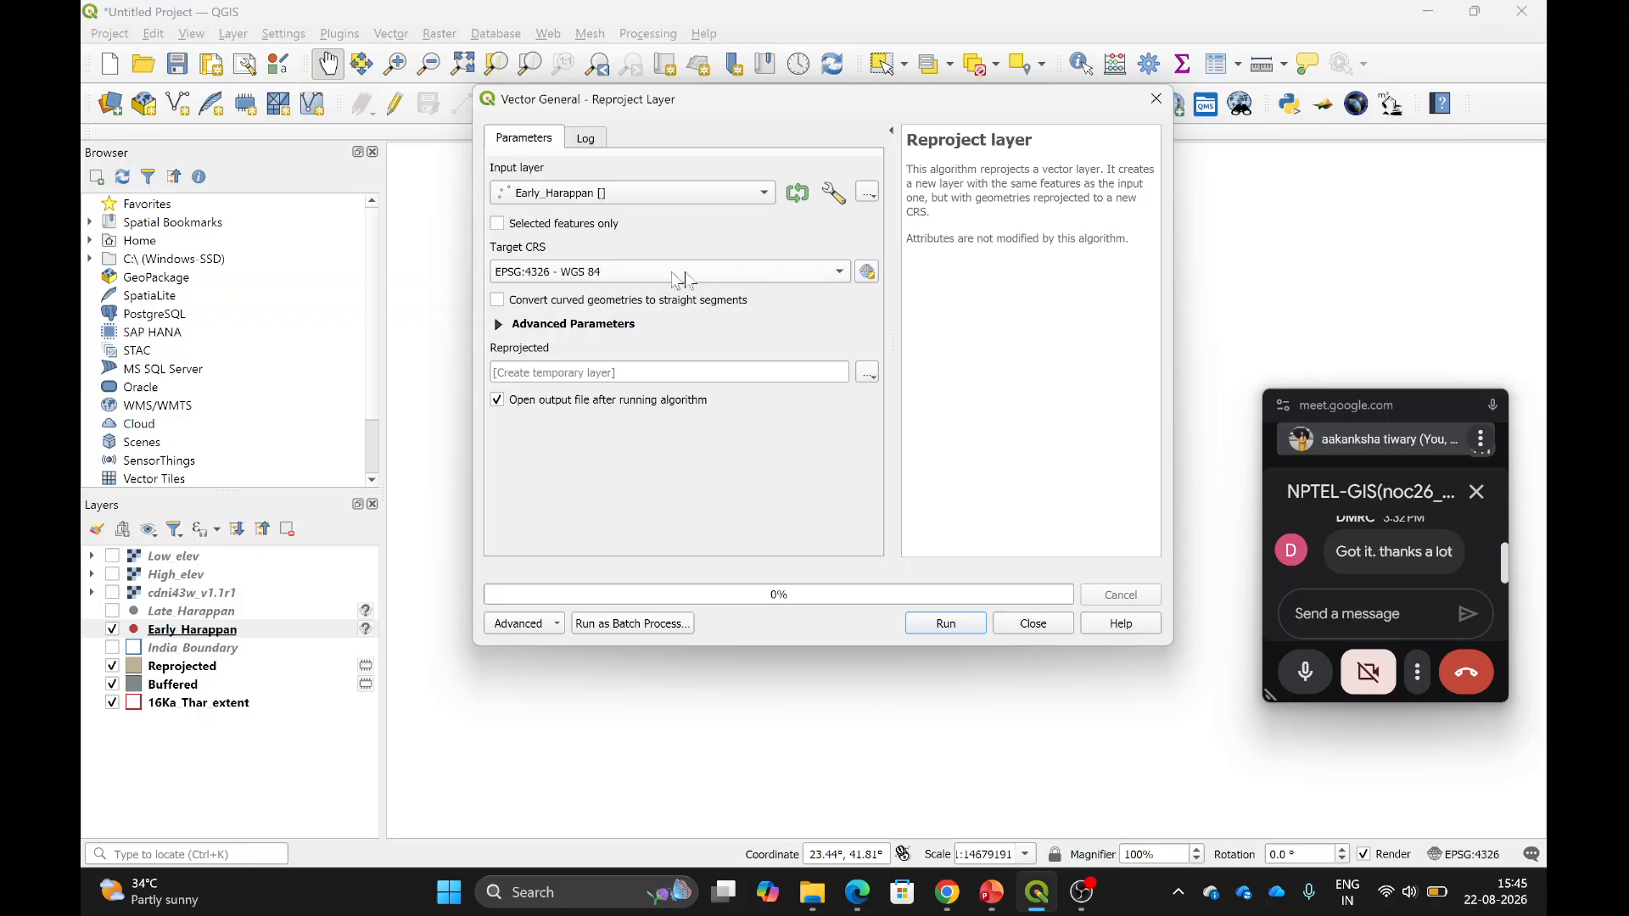
click(739, 275)
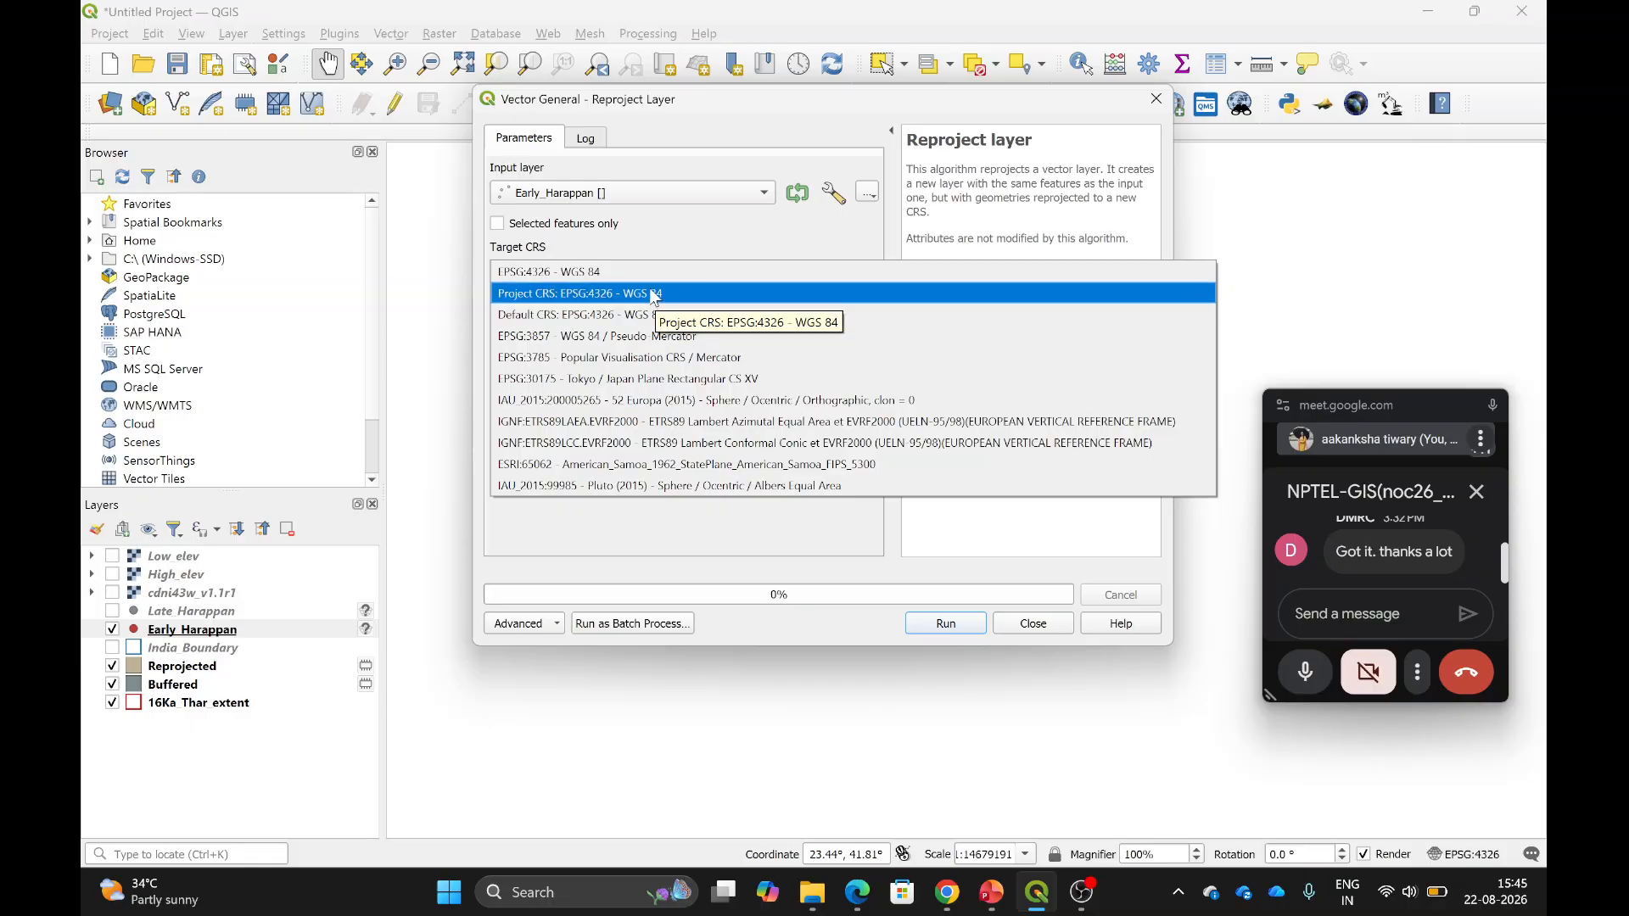
click(604, 273)
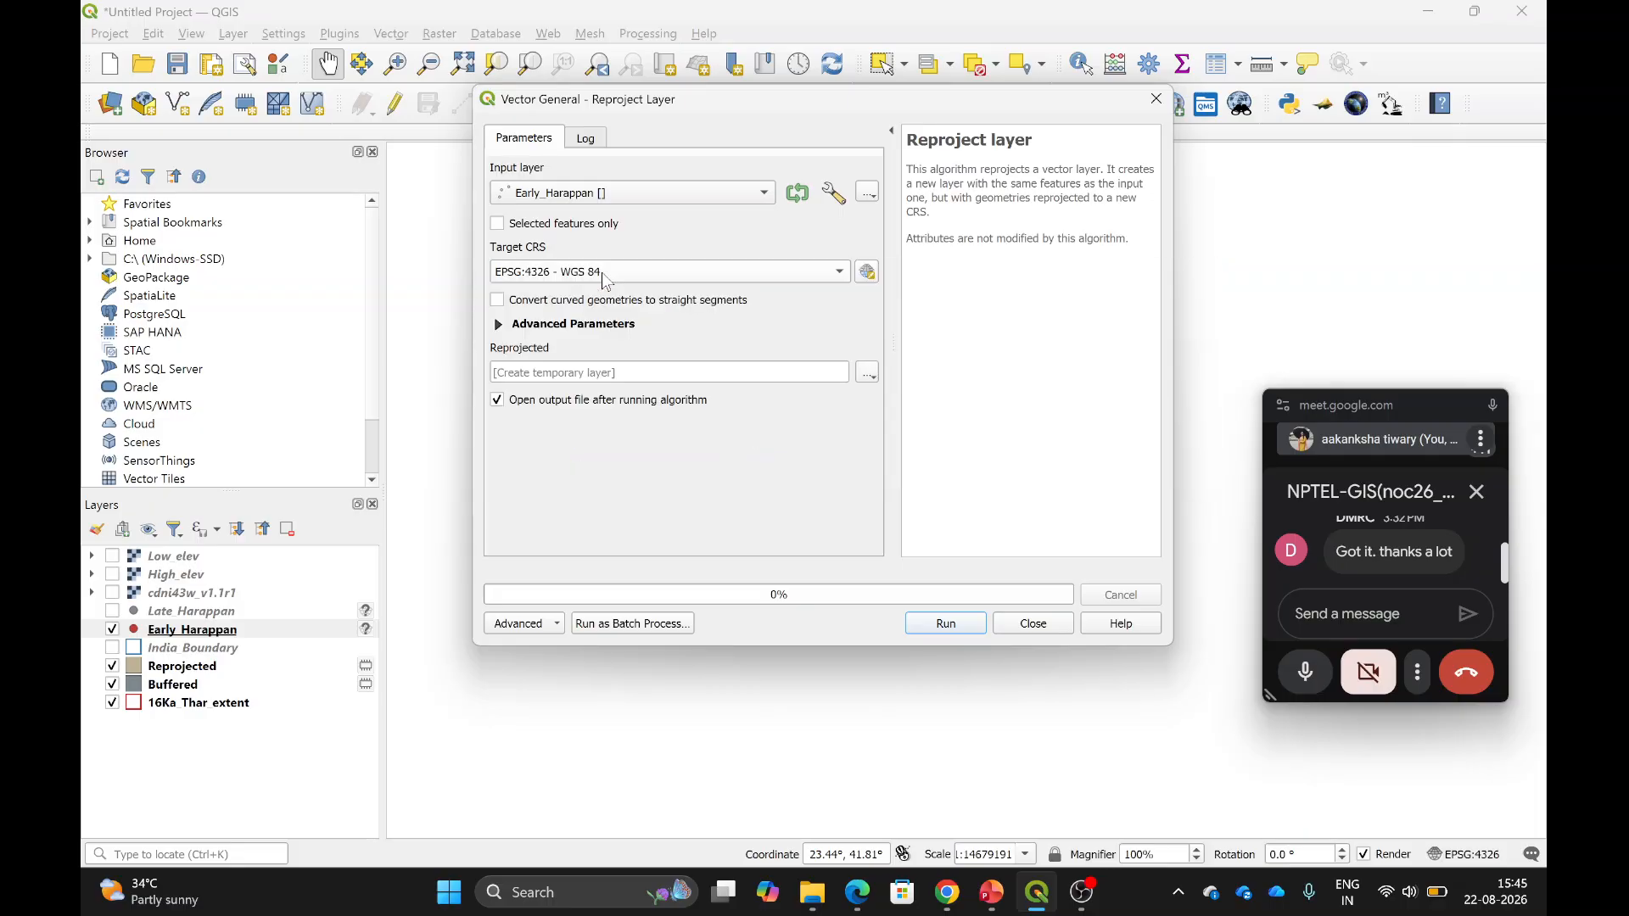
click(946, 625)
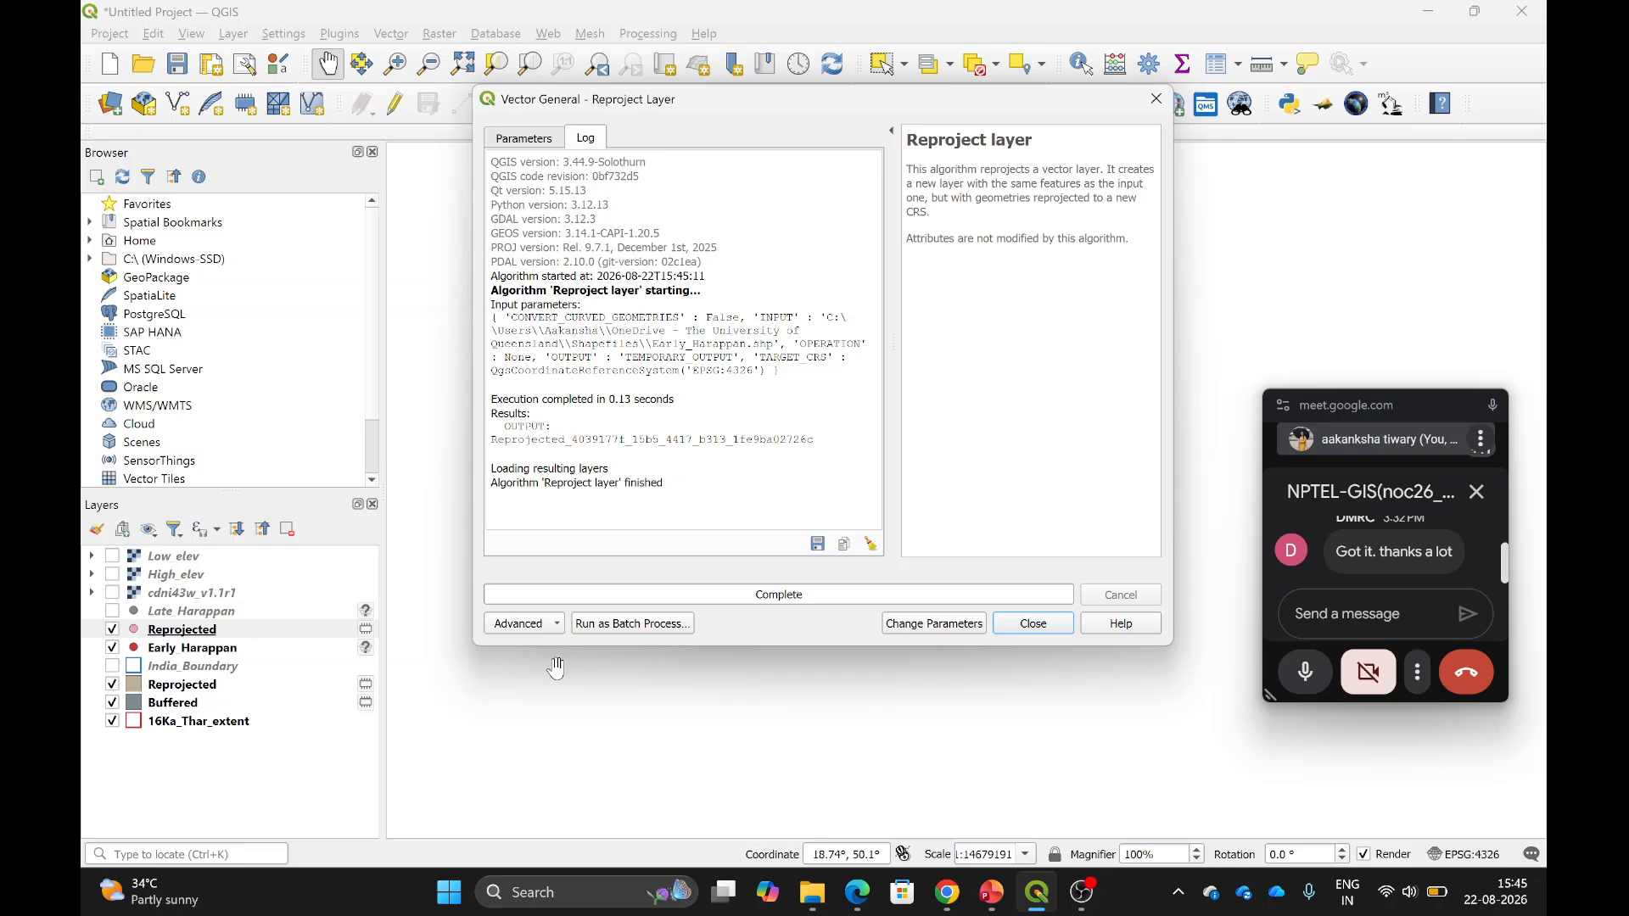
click(1031, 626)
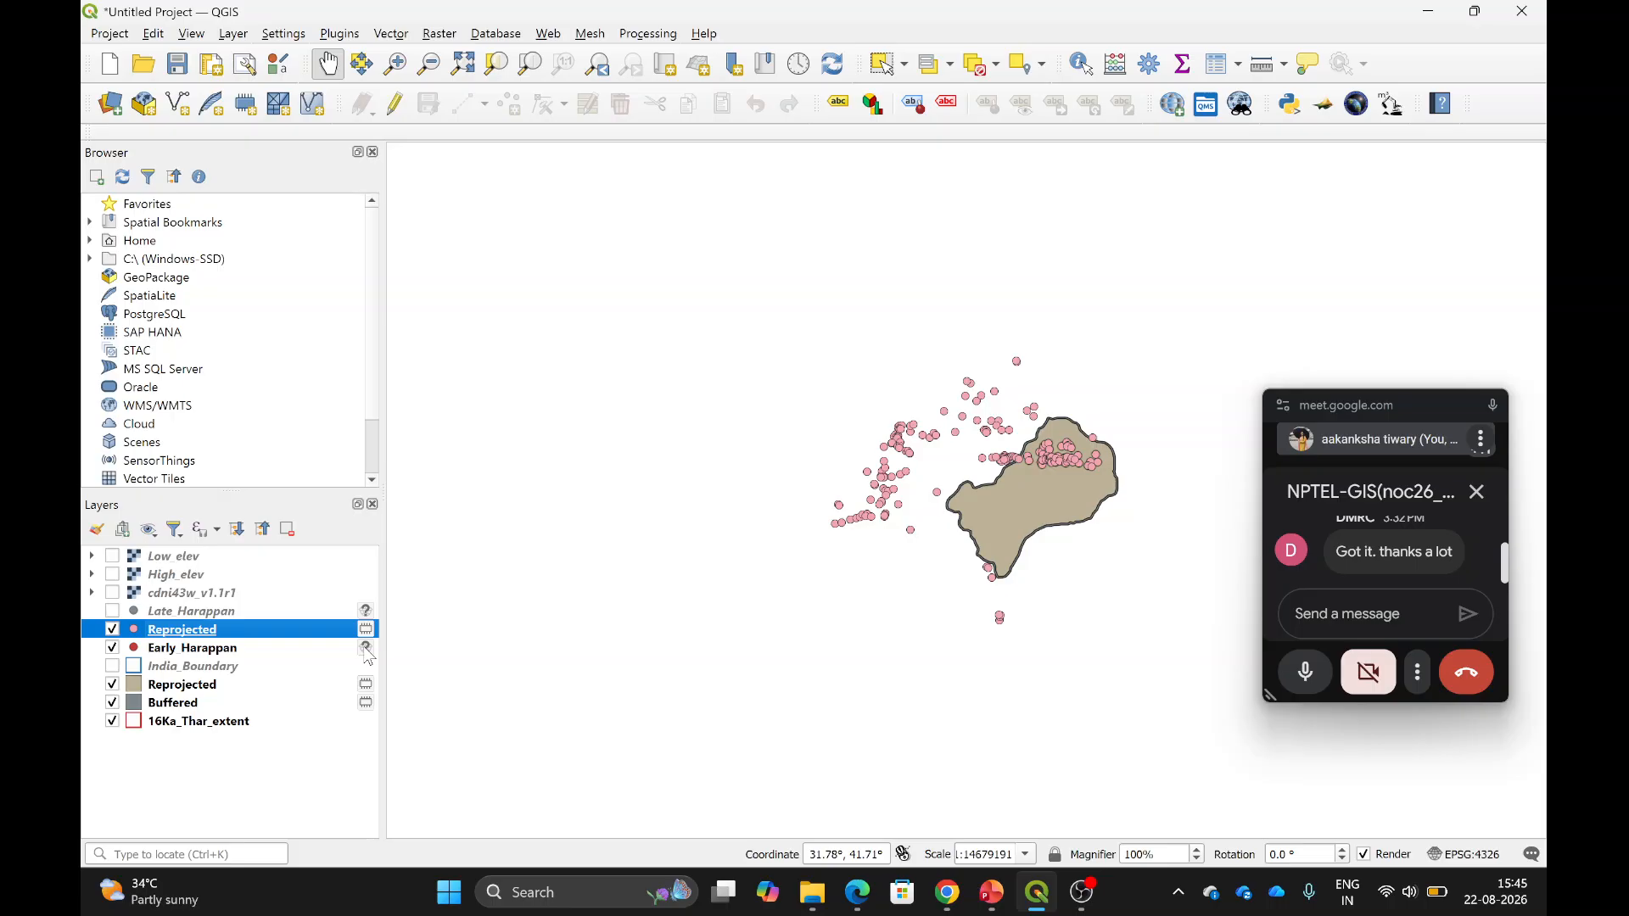
Reproject the EPSG:4326 copy of the Early Harappan points to EPSG:3857 - WGS 84 / Pseudo-Mercator as a temporary layer.
mouse_move(369, 652)
click(392, 34)
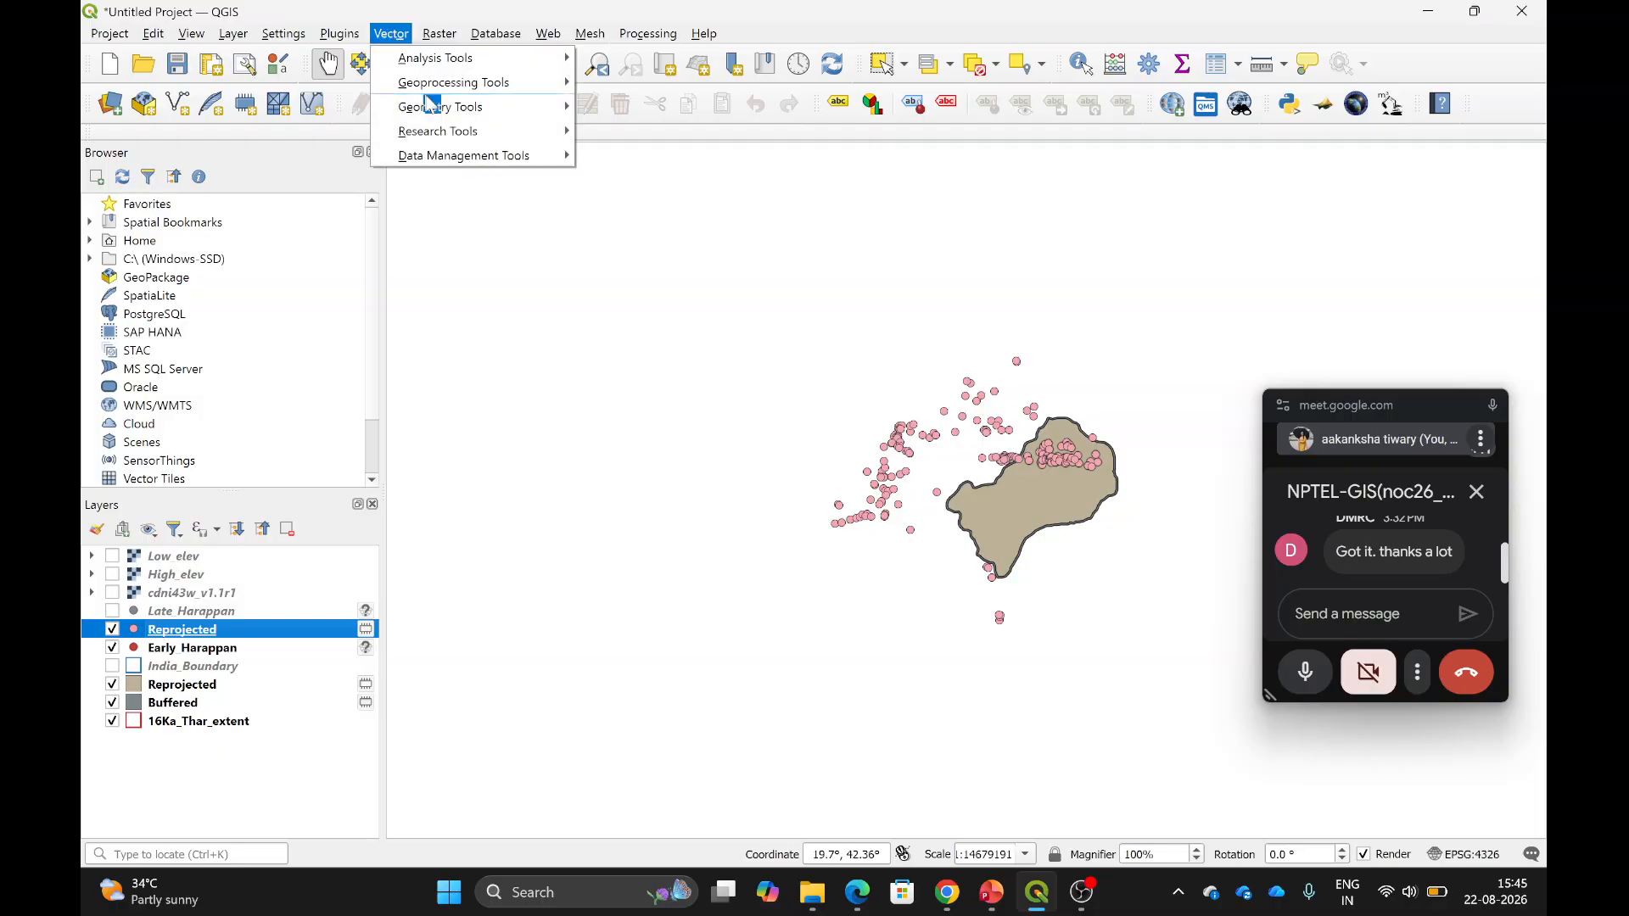
mouse_move(452, 153)
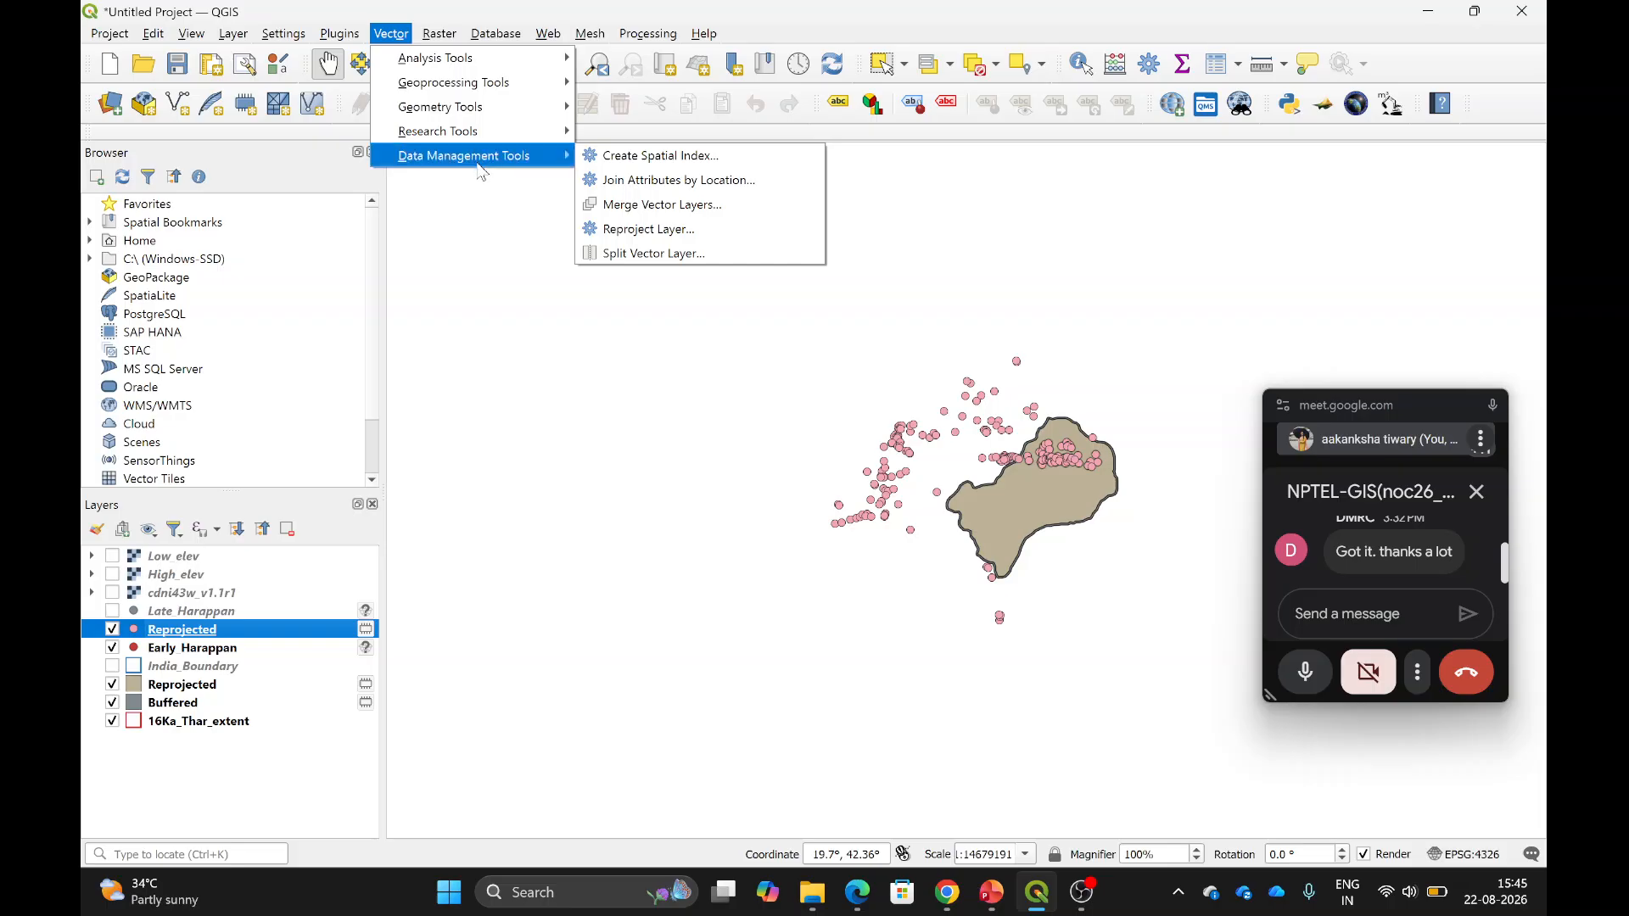
click(639, 230)
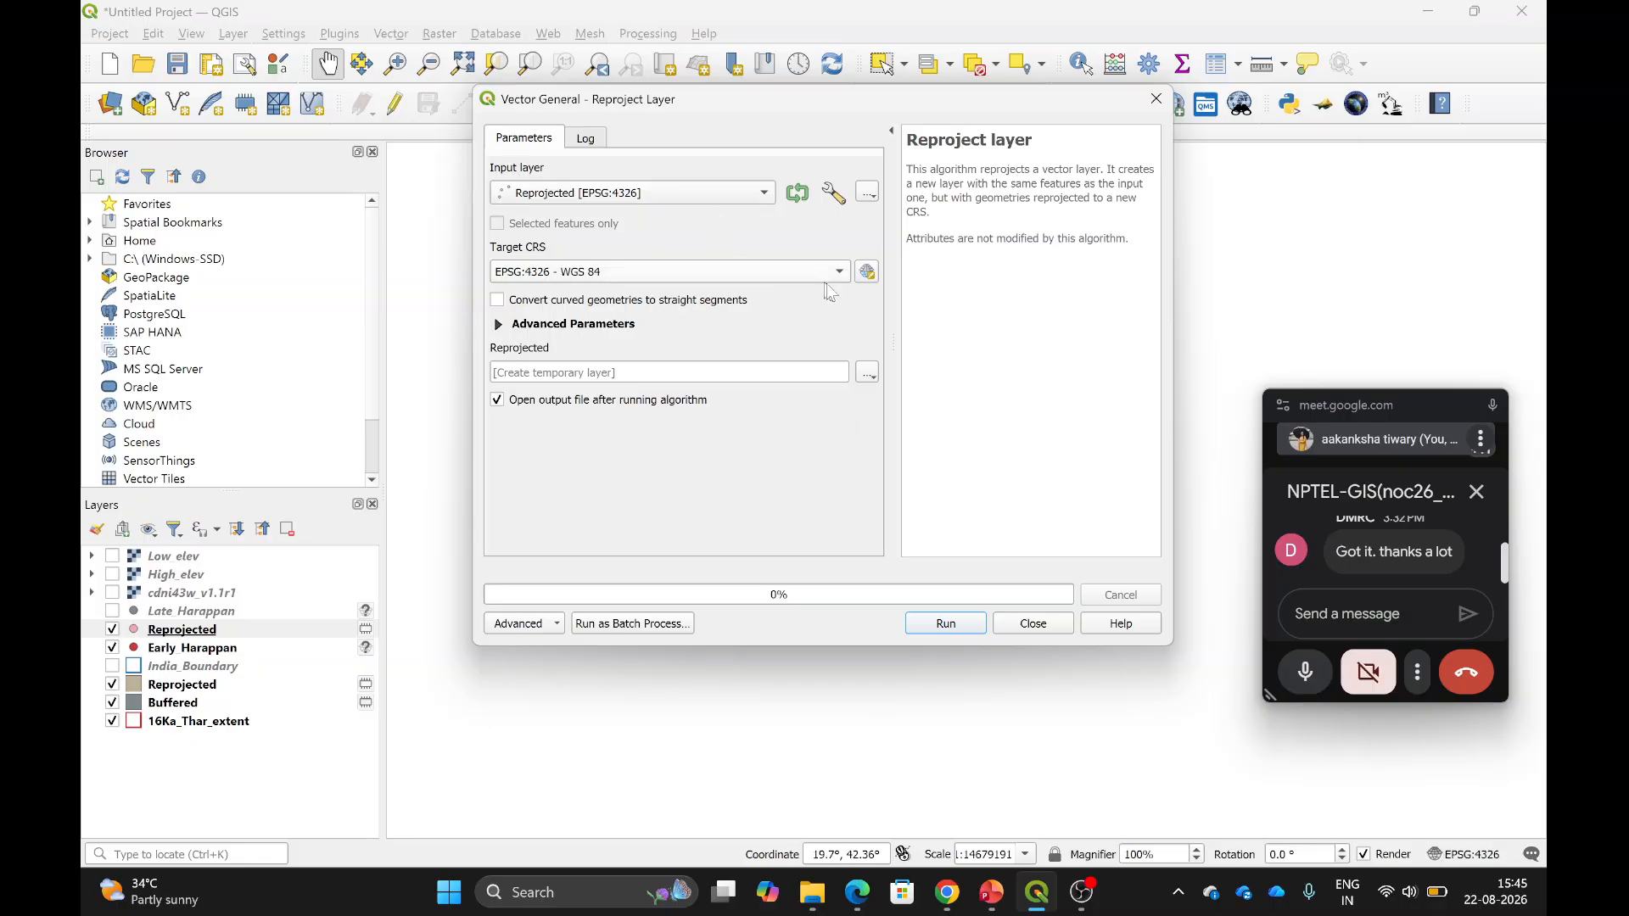
click(867, 272)
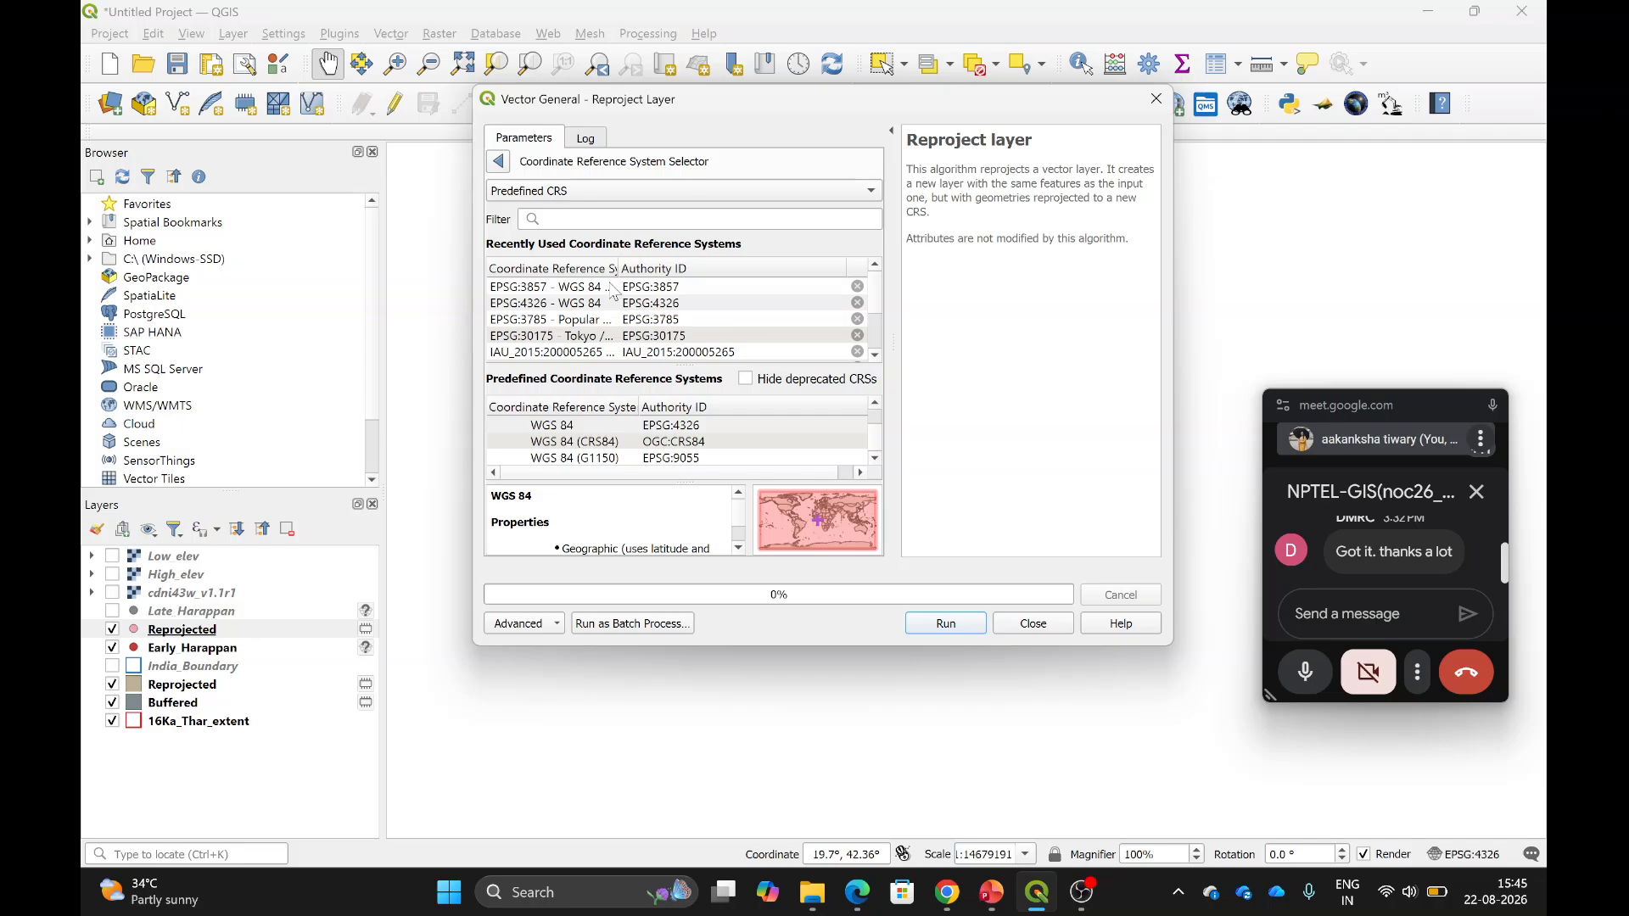
click(612, 289)
scroll(621, 534, down, 3)
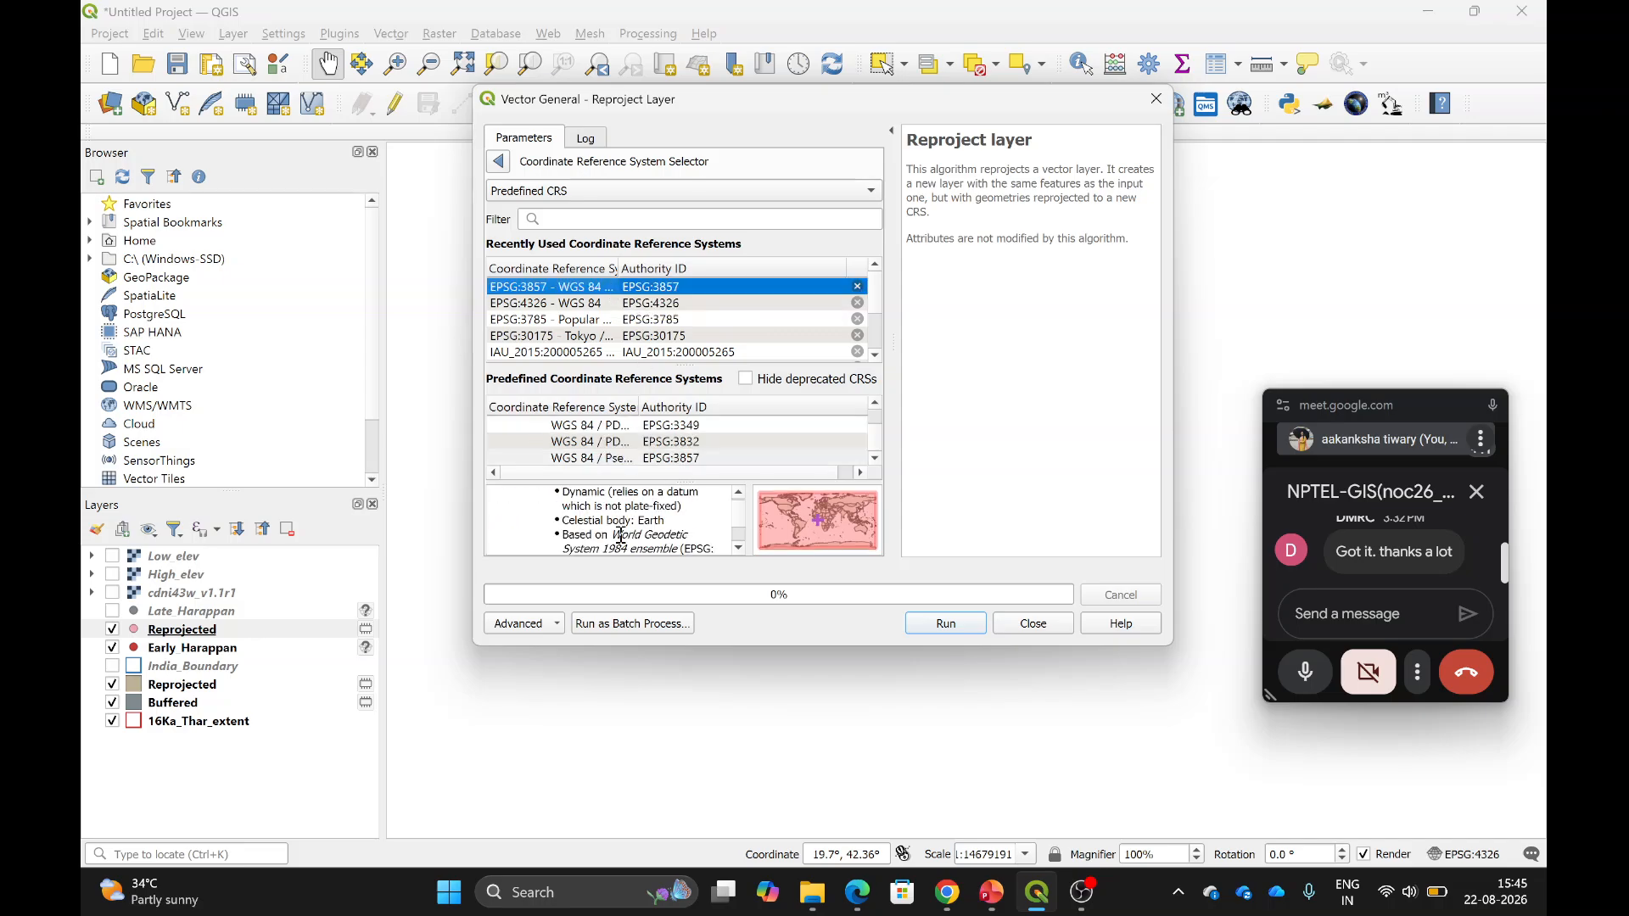
scroll(622, 534, up, 3)
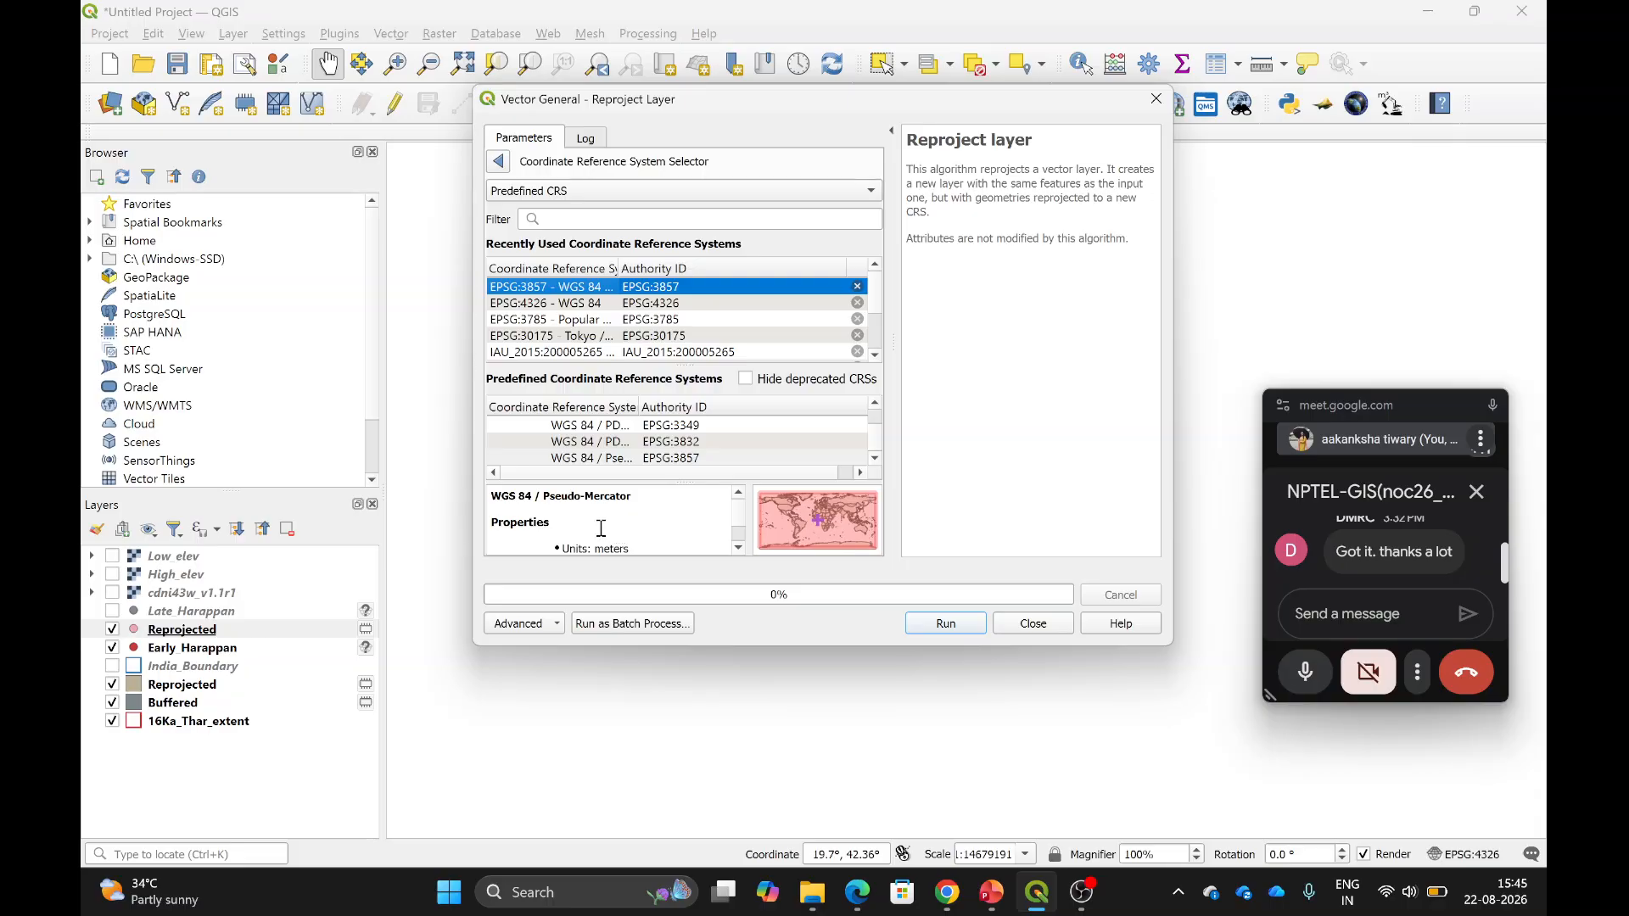
scroll(601, 528, down, 2)
click(934, 625)
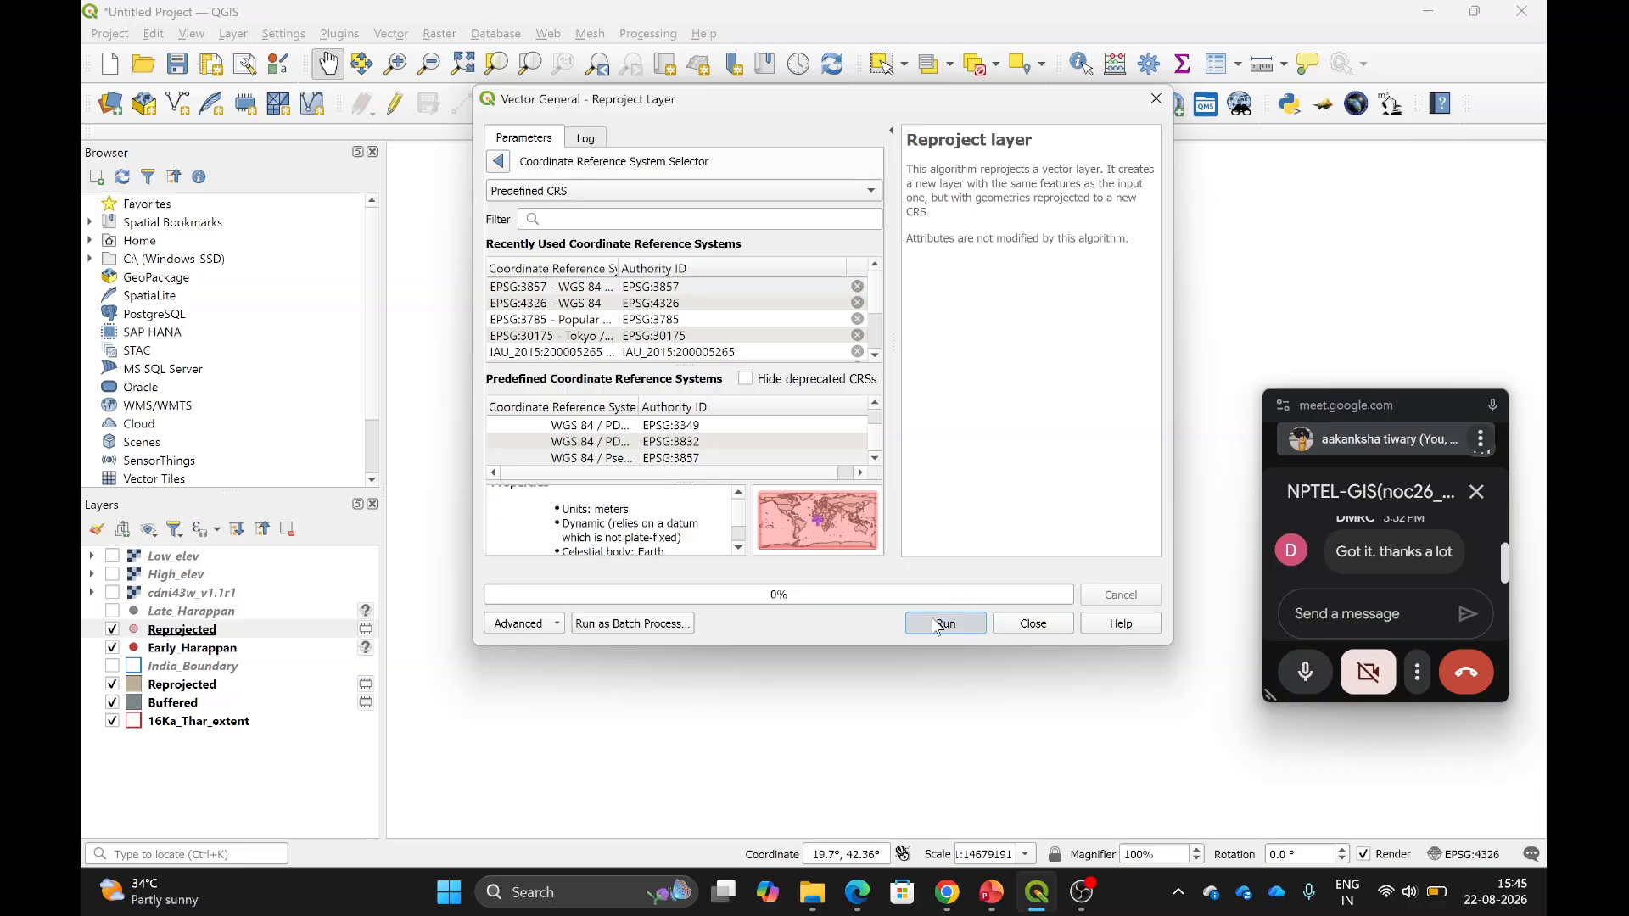
click(1033, 625)
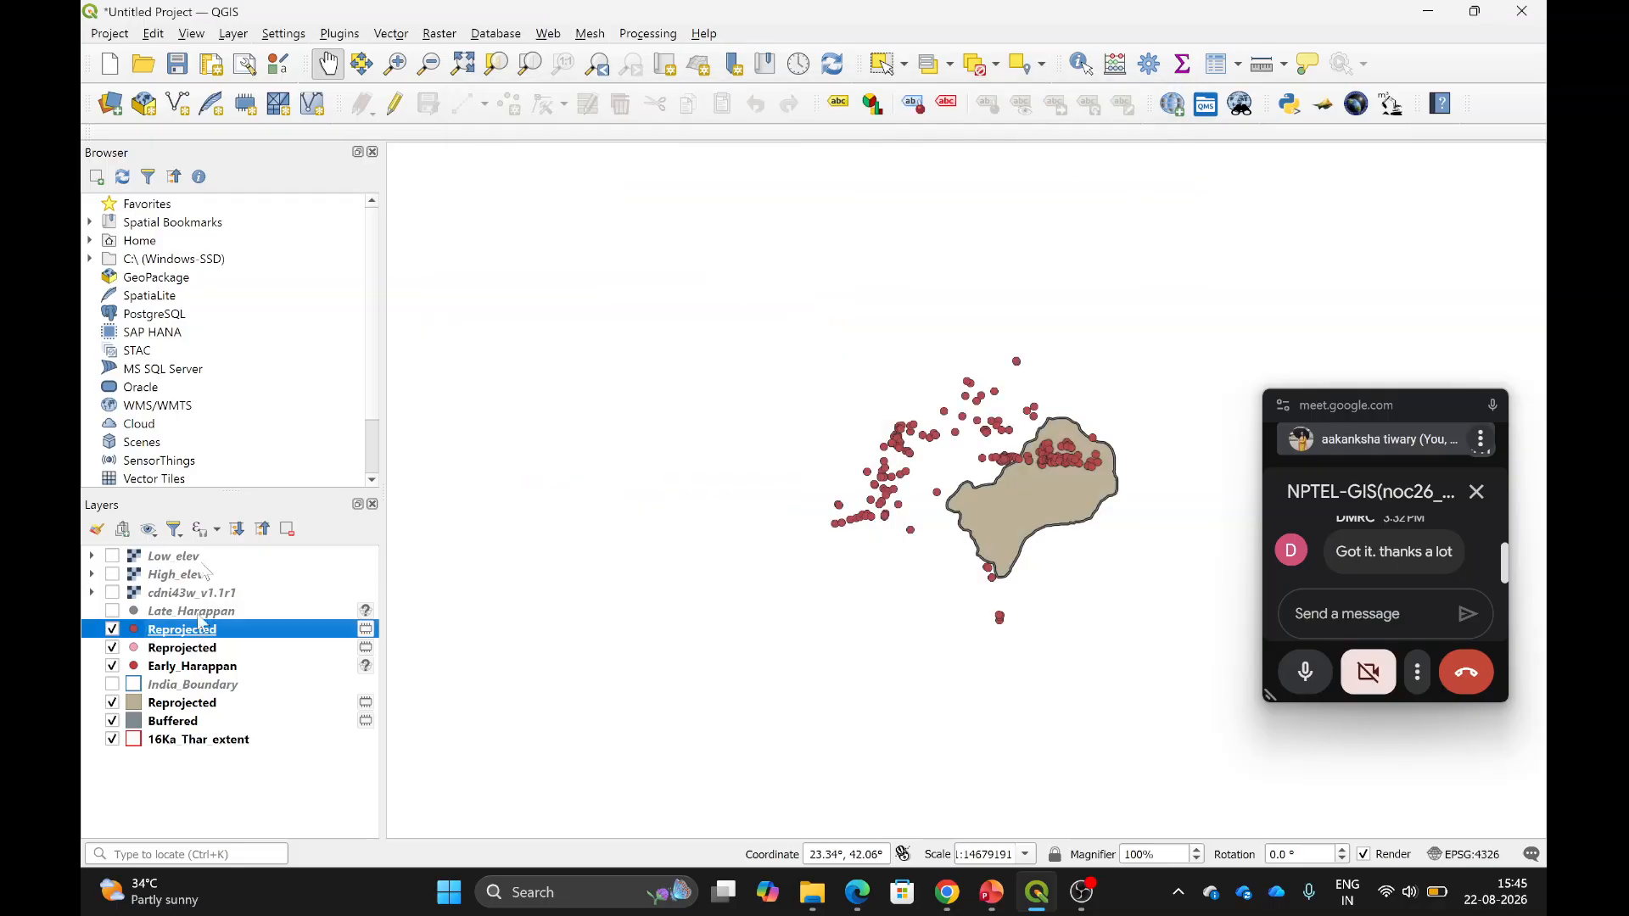
Buffer the EPSG:3857 reprojected points by 10 meters with 5 segments and round end caps into a temporary layer.
click(390, 36)
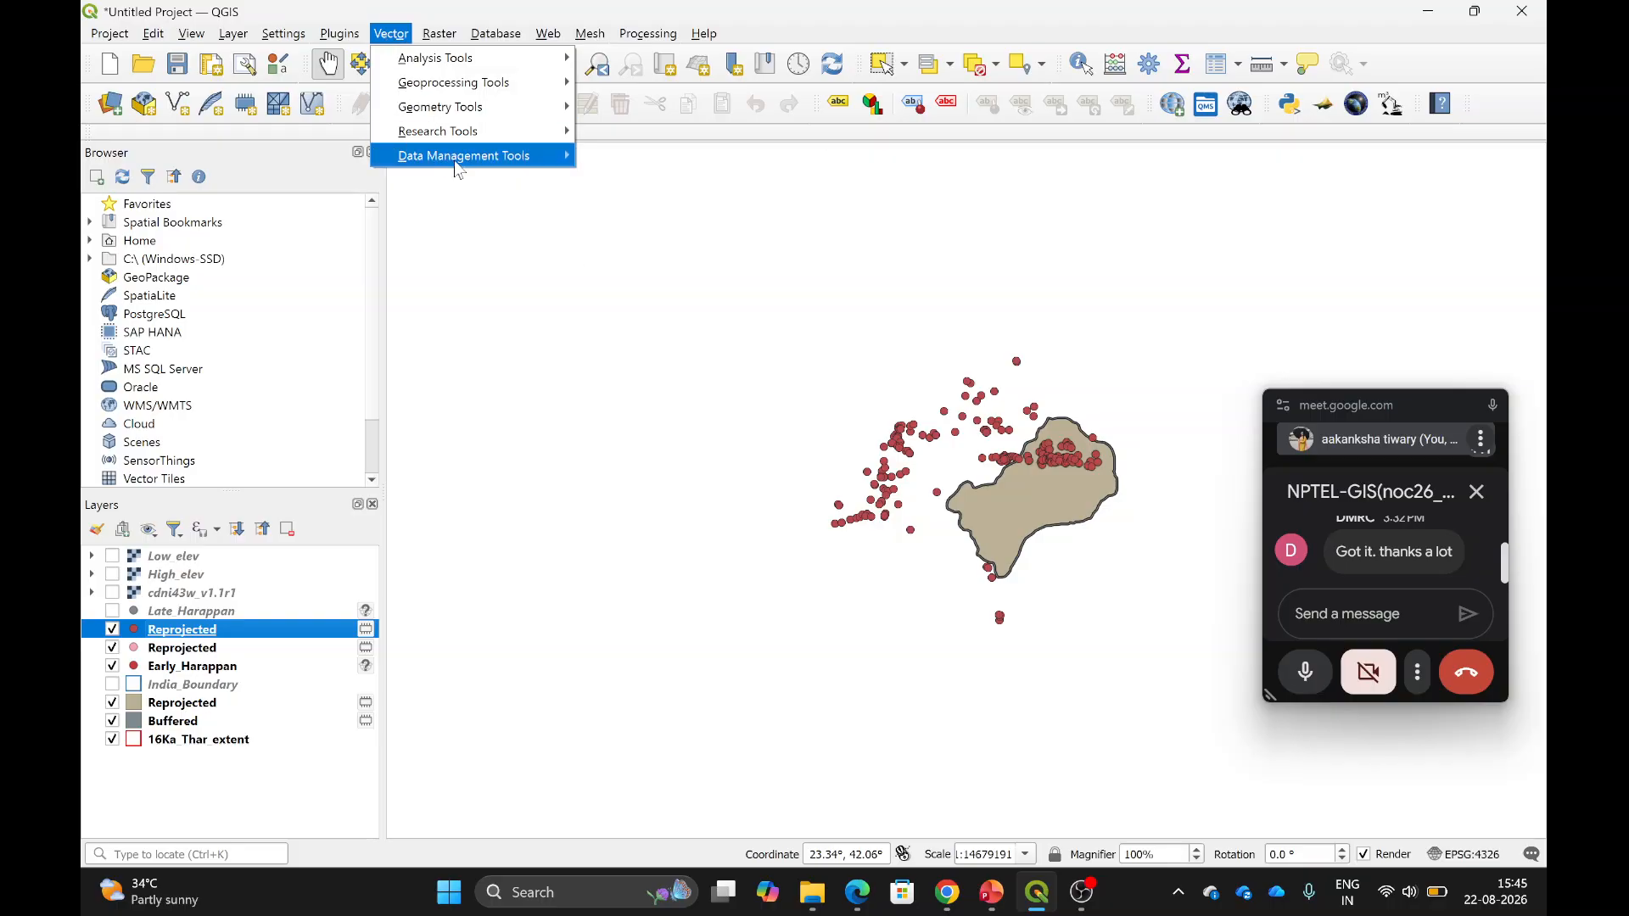
mouse_move(462, 159)
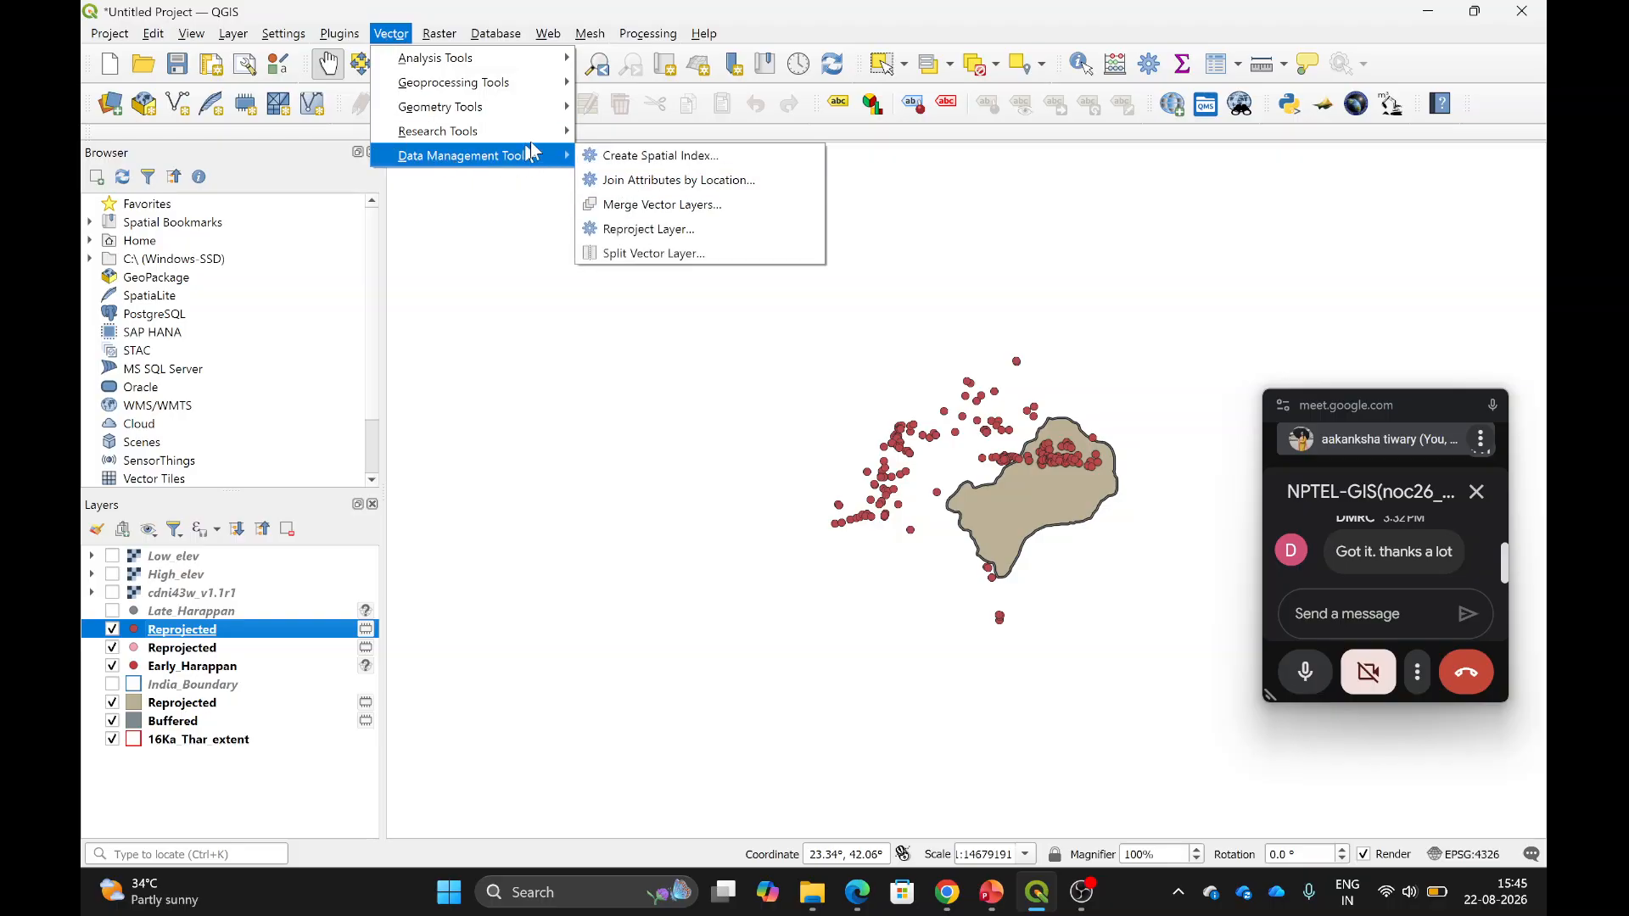
mouse_move(546, 93)
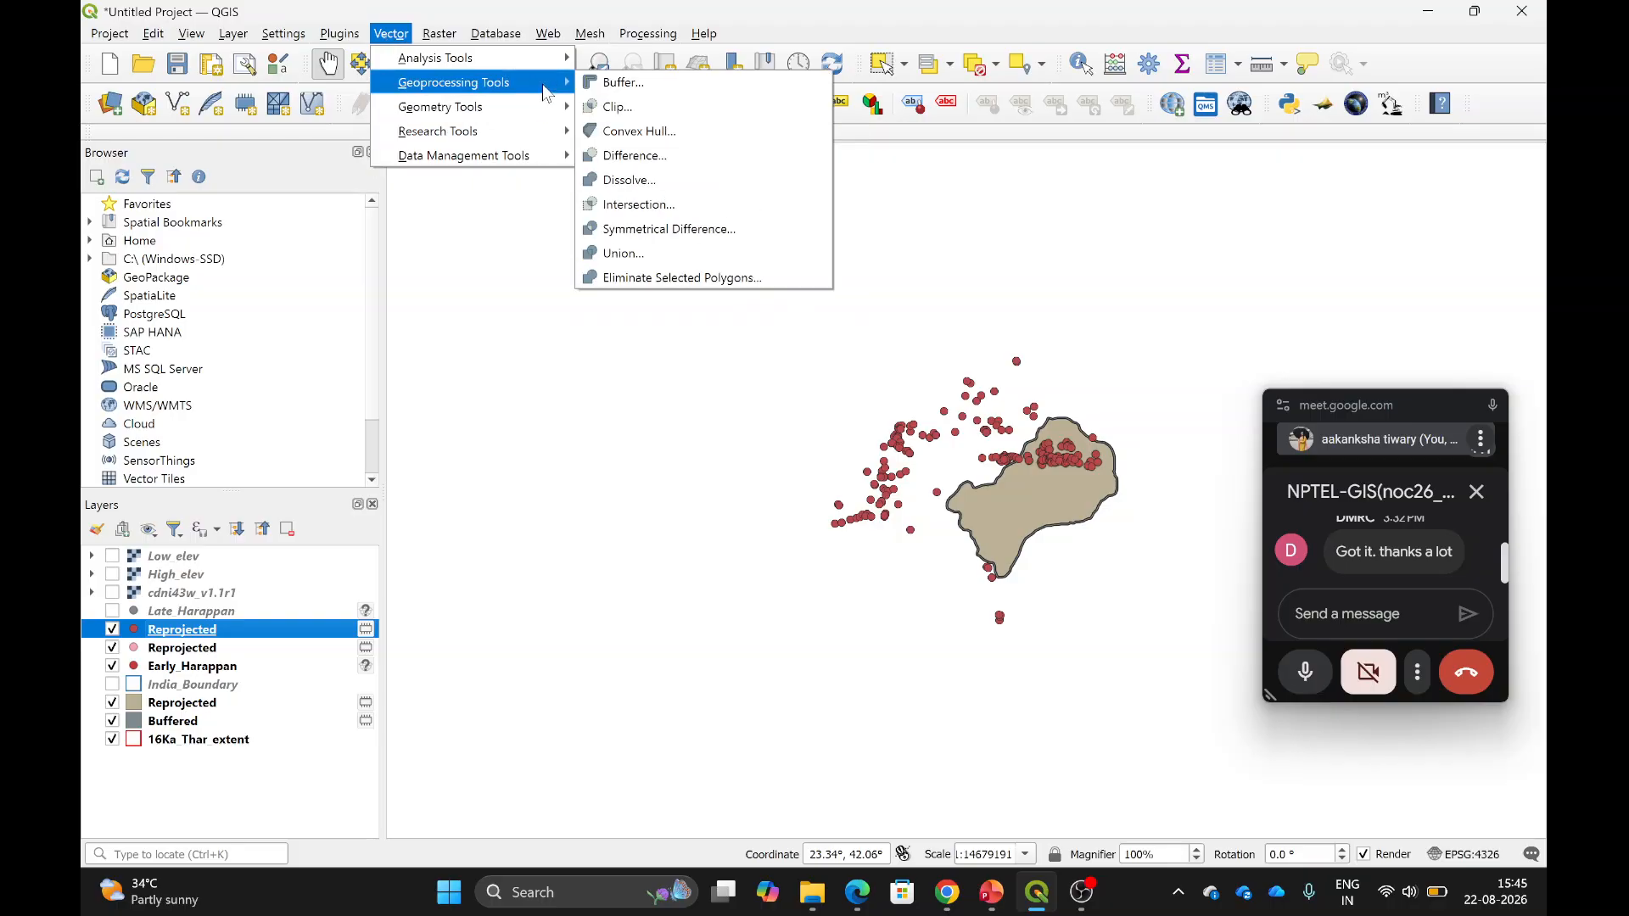
click(618, 89)
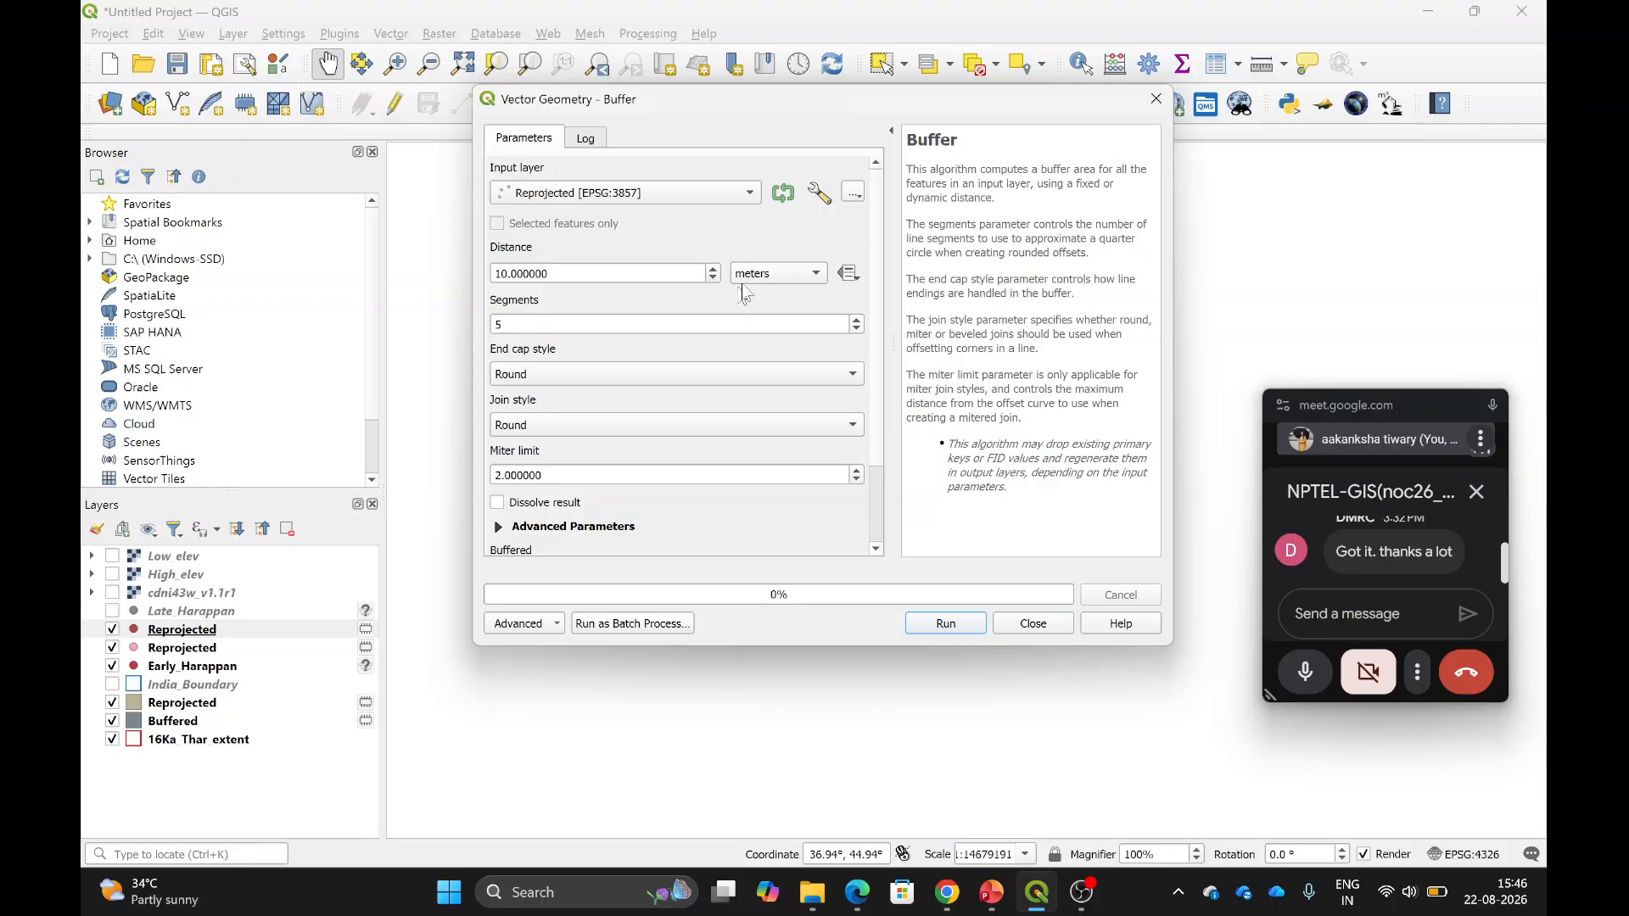
click(956, 628)
click(1042, 628)
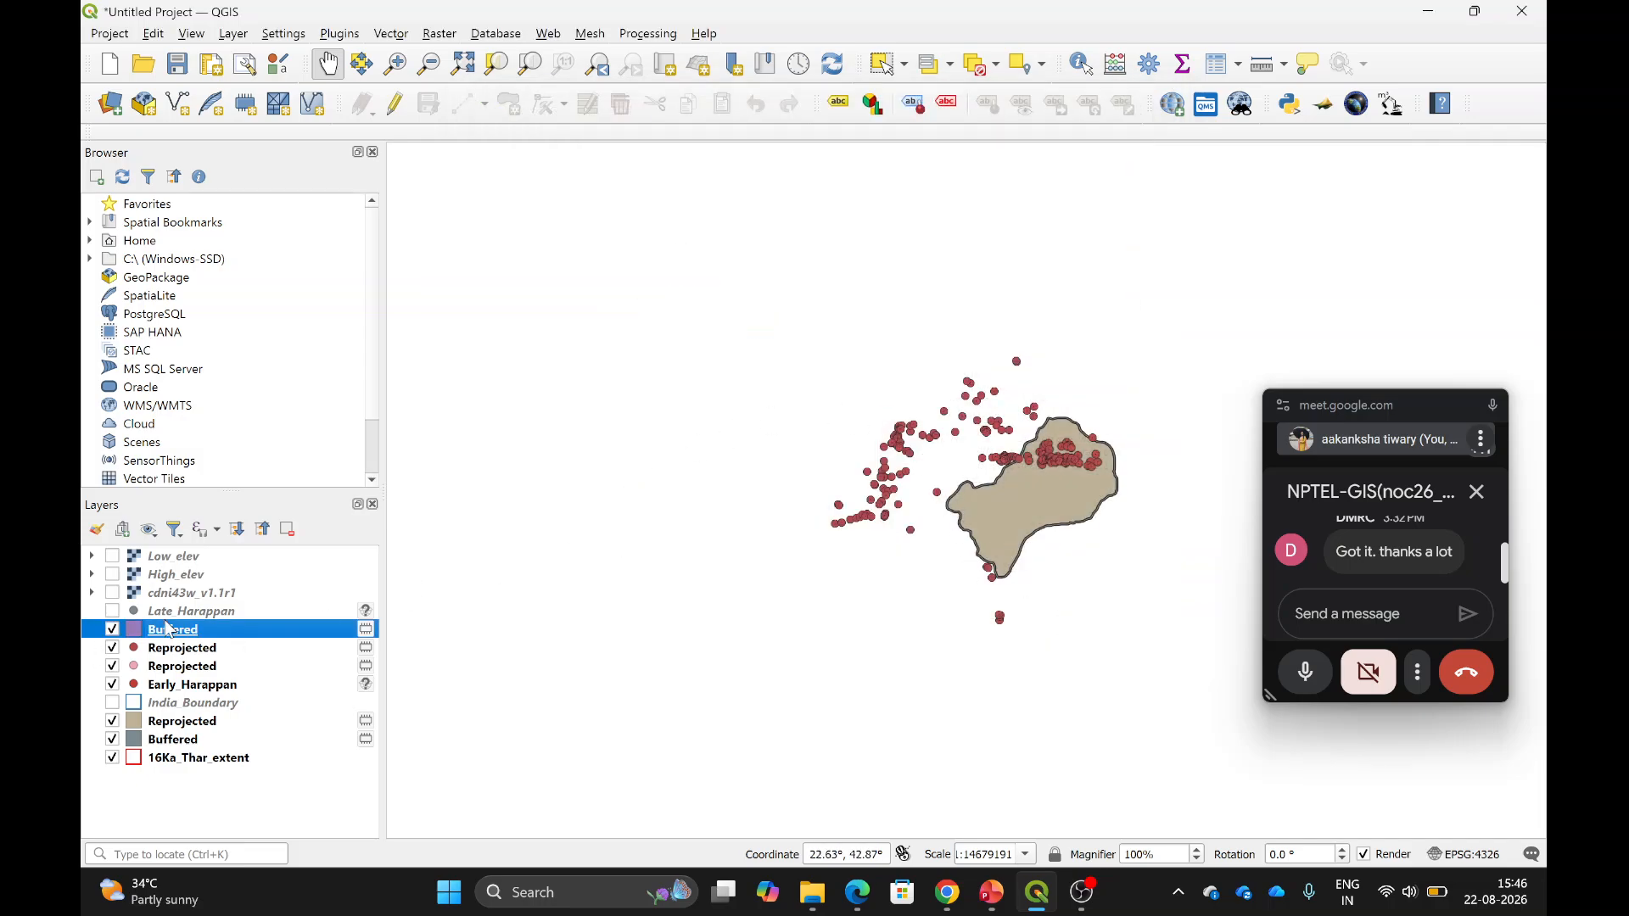
Move the EPSG:3857 Reprojected points above the purple Buffered layer and zoom to the extent of each layer.
drag(165, 647, 163, 671)
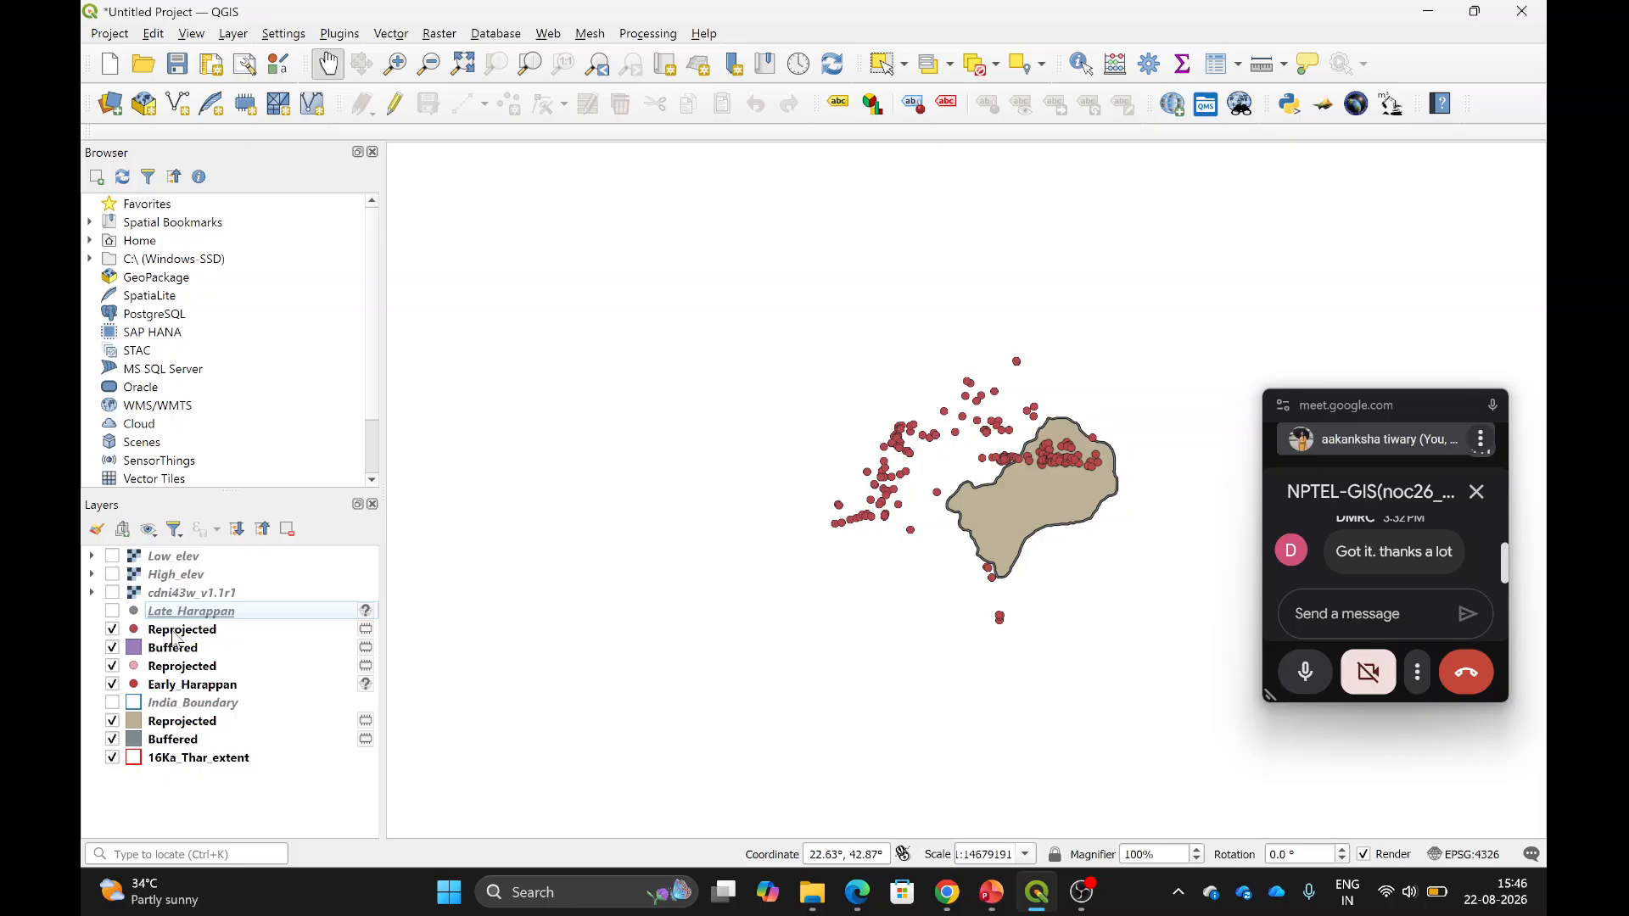
right_click(174, 635)
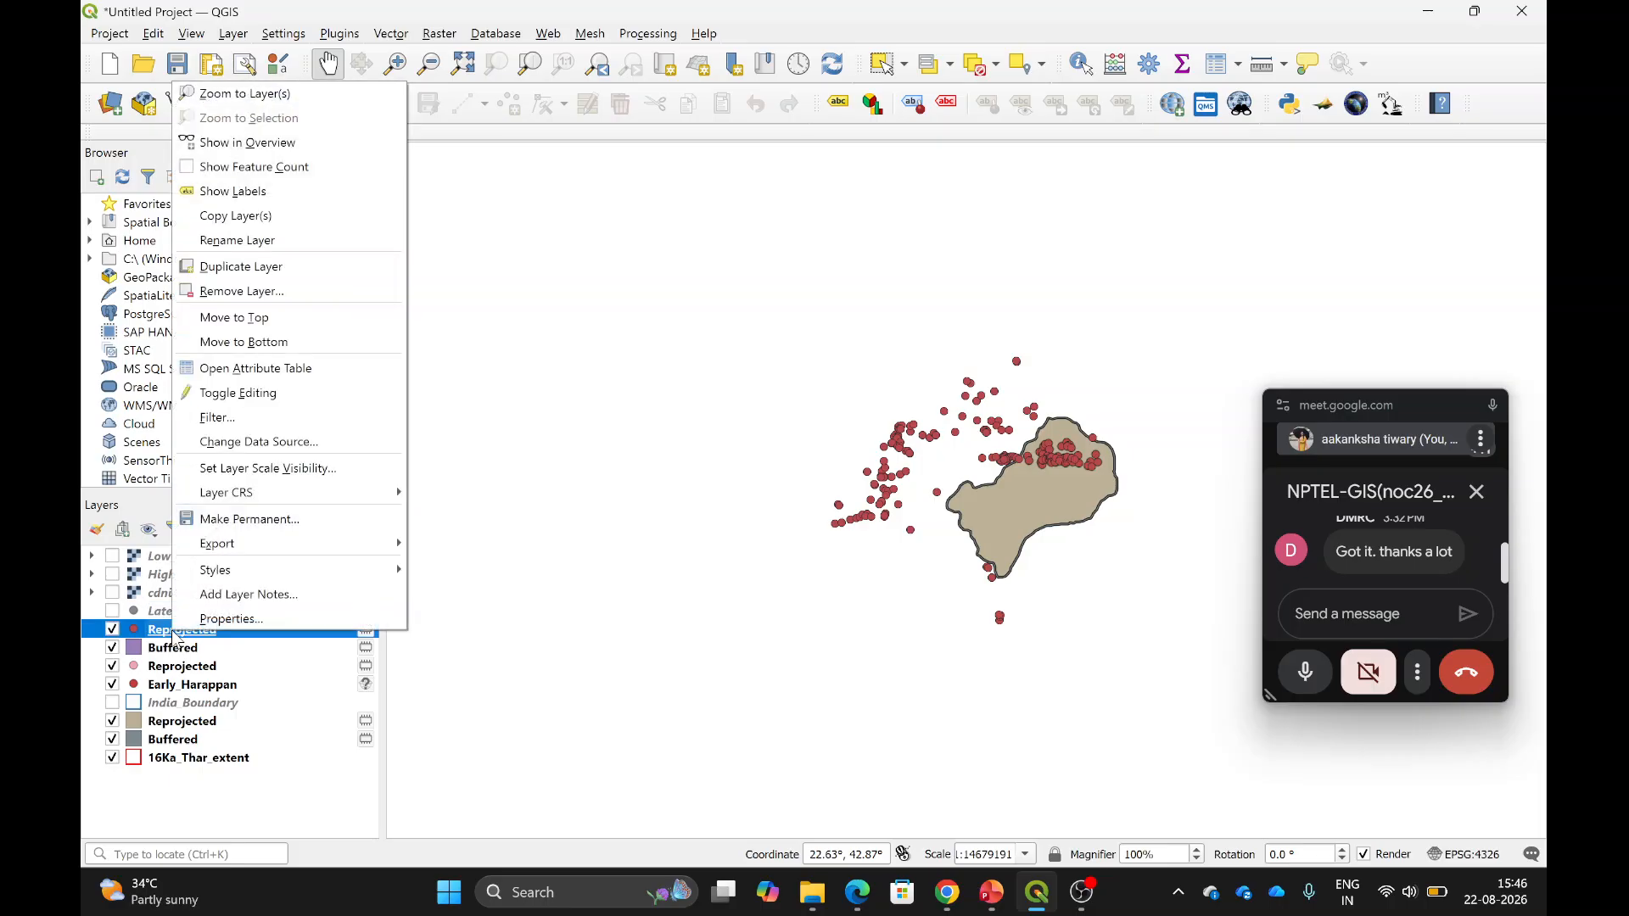
click(278, 94)
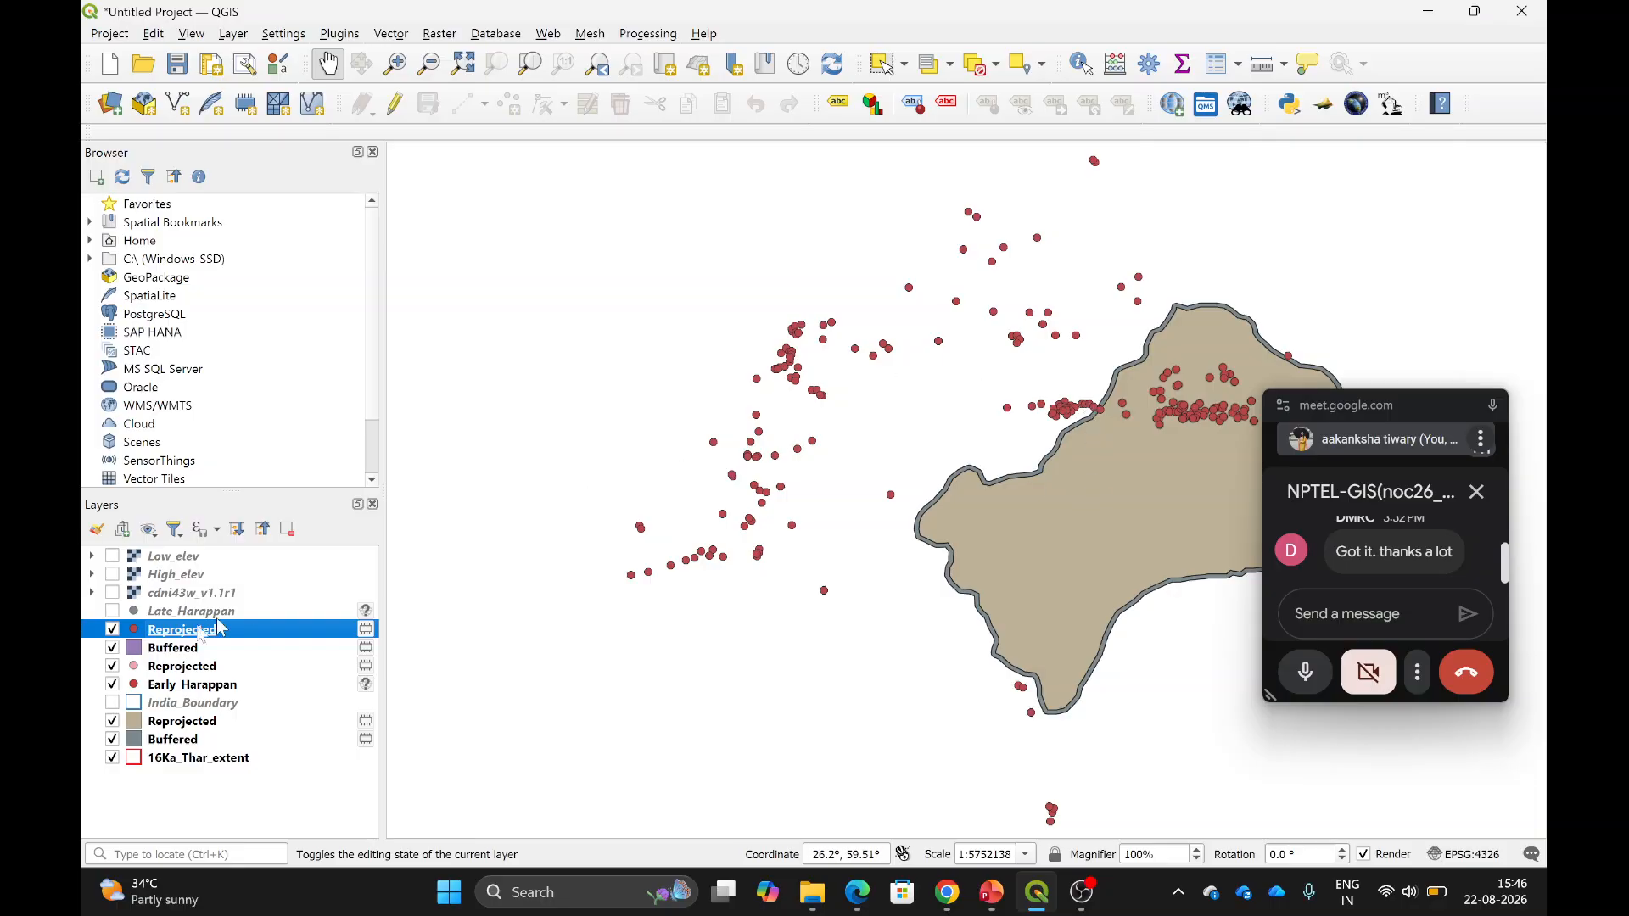
click(136, 650)
right_click(136, 650)
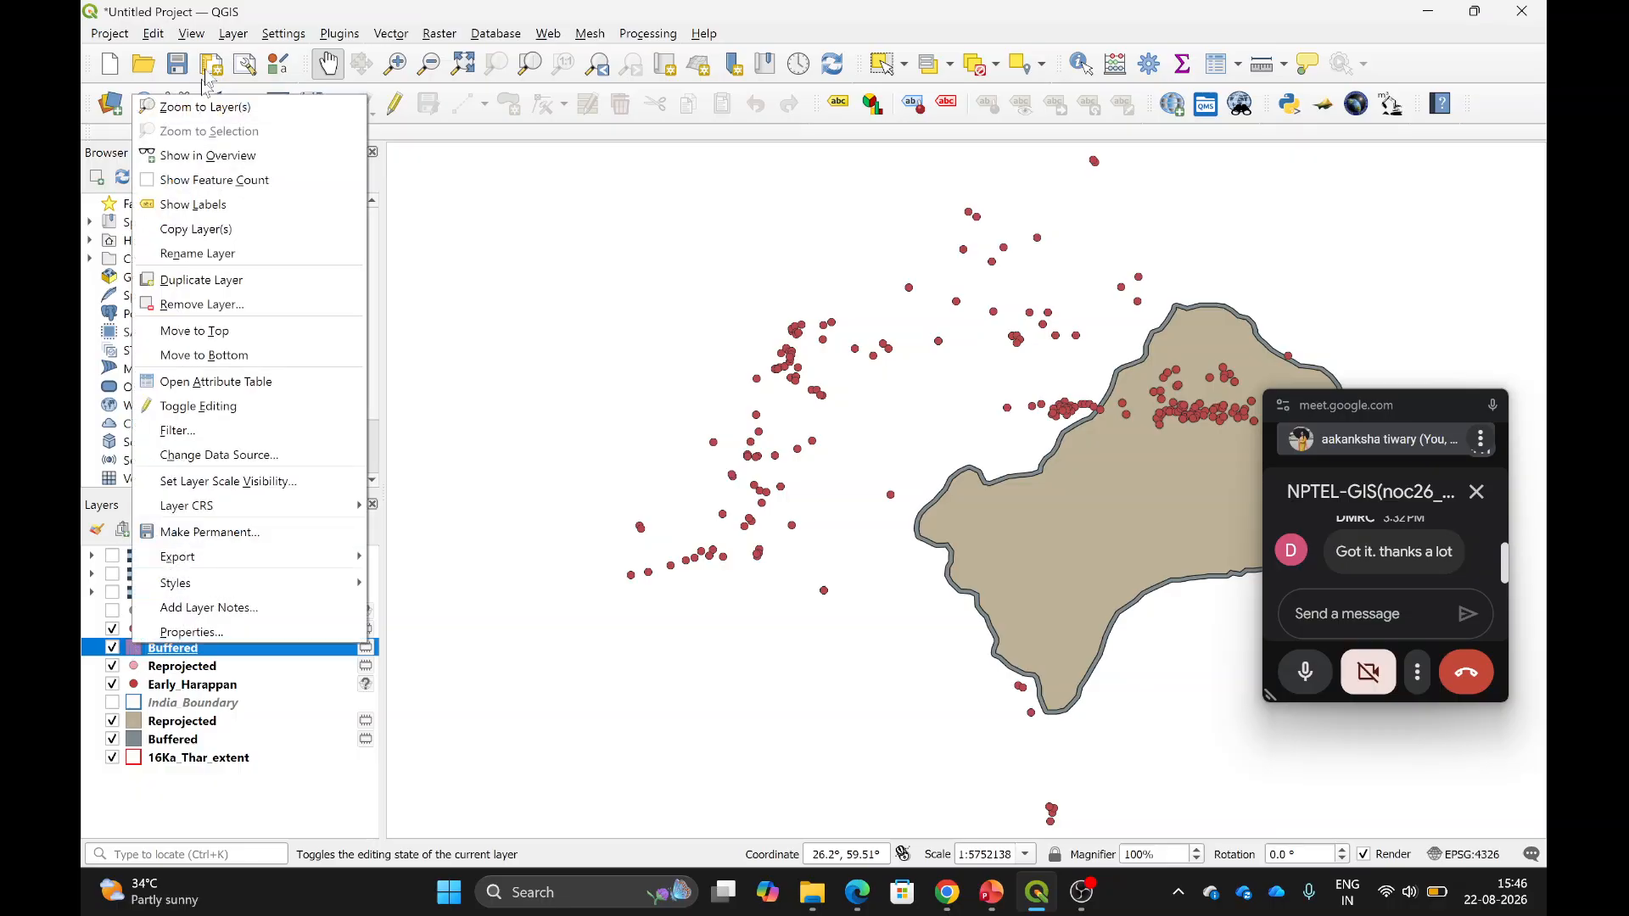
click(195, 110)
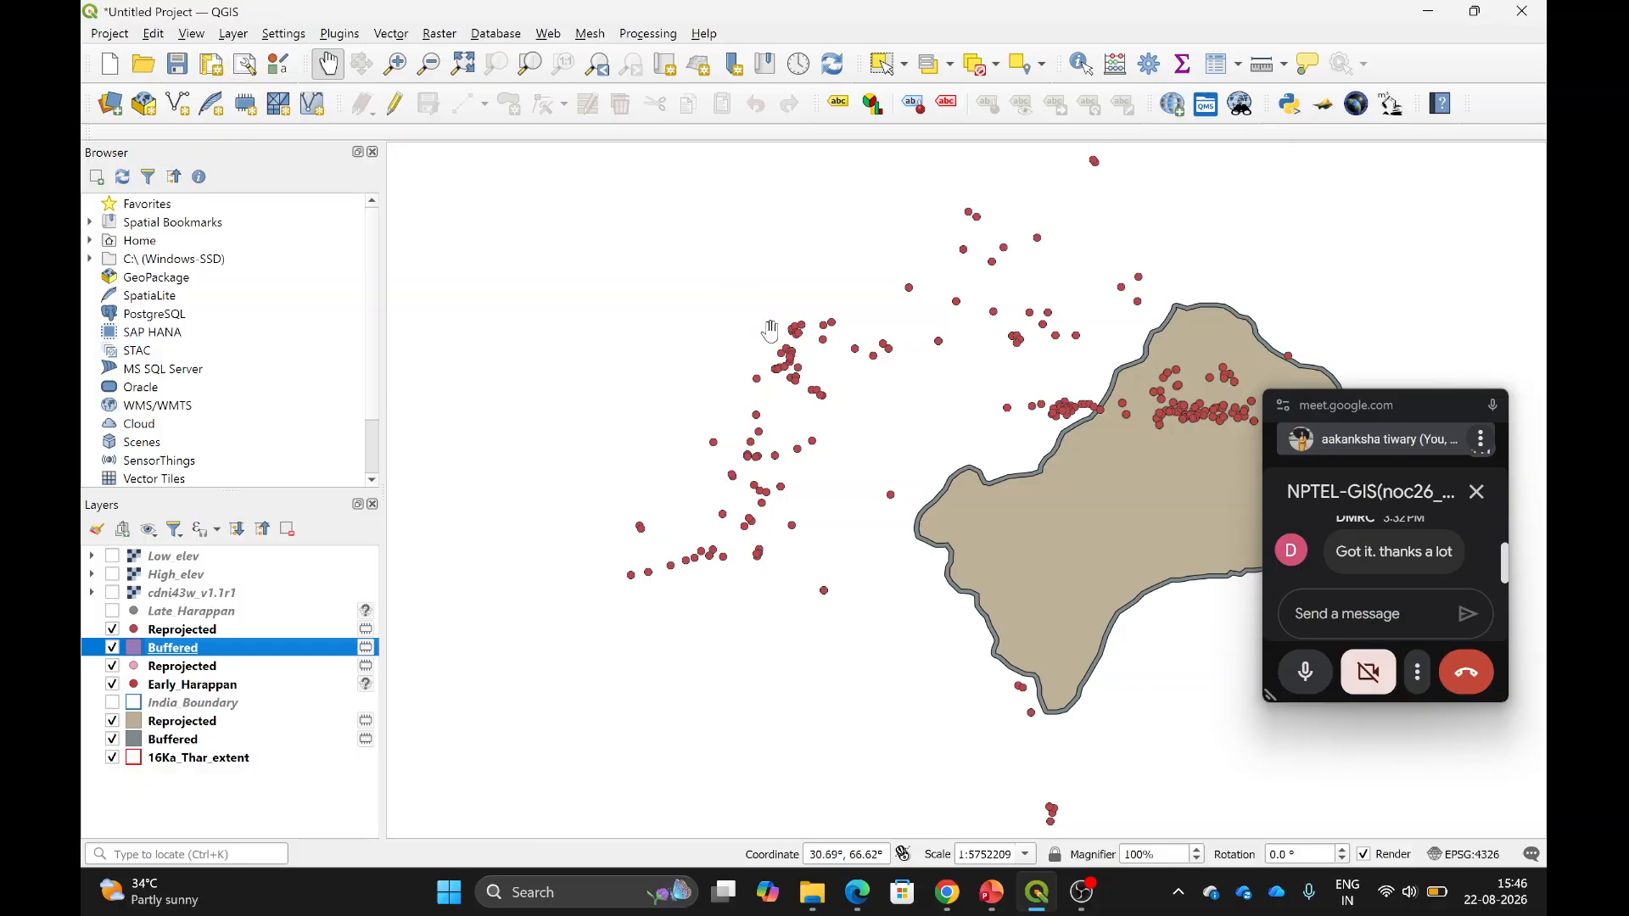
Examine the reprojected points up close near the Thar polygon's edge to look for their 10-meter buffers.
scroll(968, 446, down, 1)
scroll(968, 446, up, 4)
scroll(968, 447, up, 1)
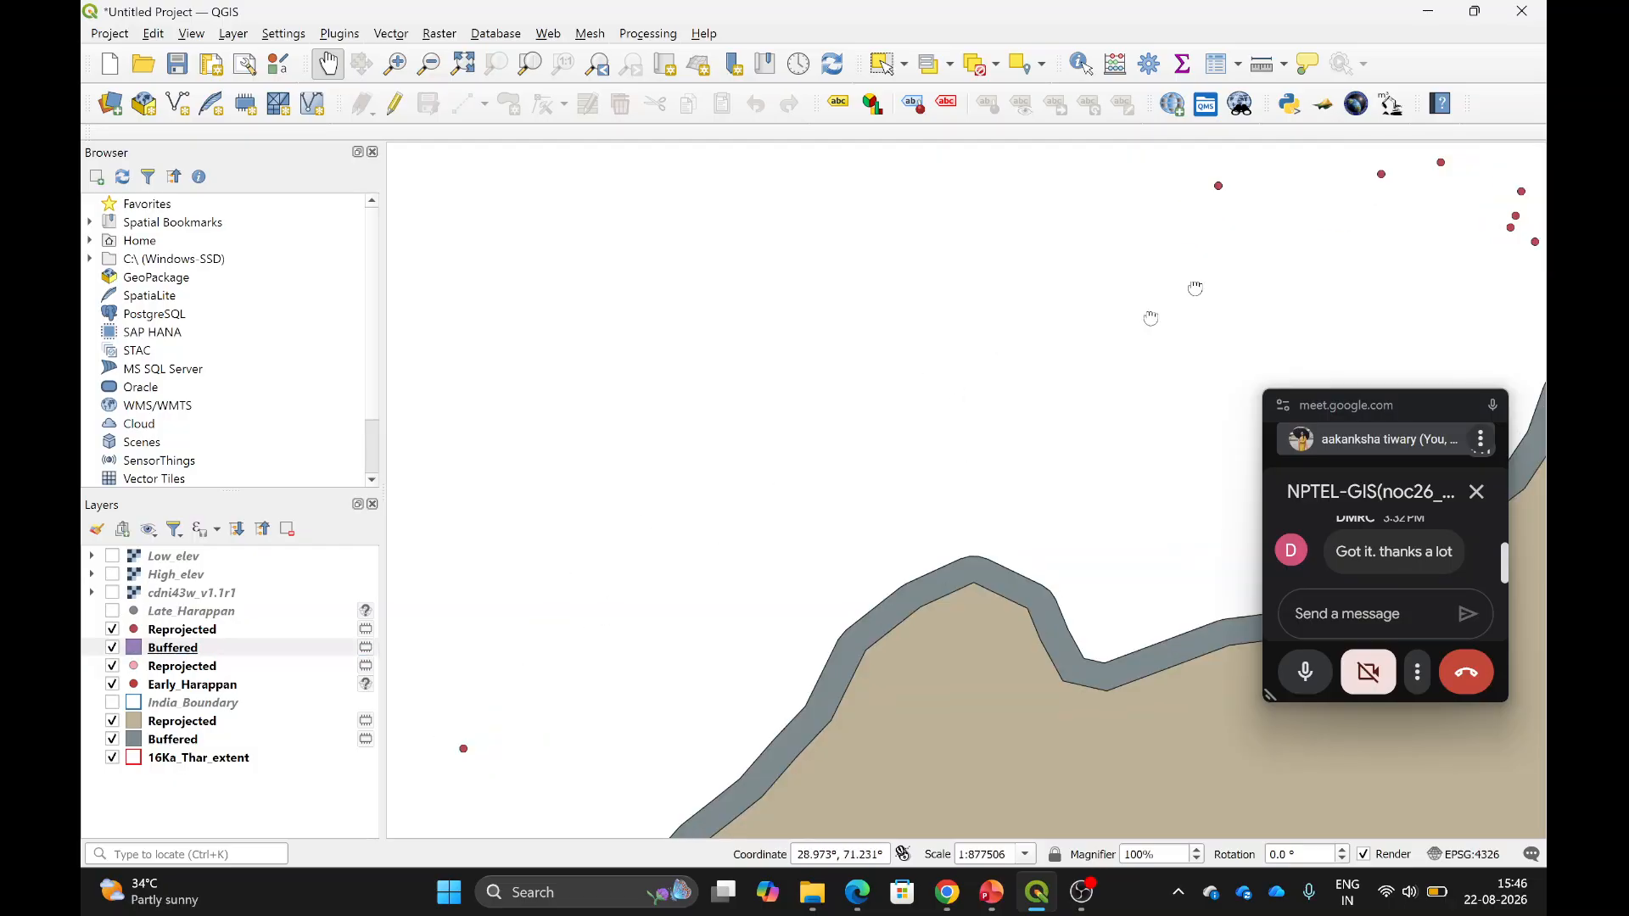
drag(1222, 270, 553, 510)
drag(908, 446, 403, 411)
scroll(724, 402, up, 7)
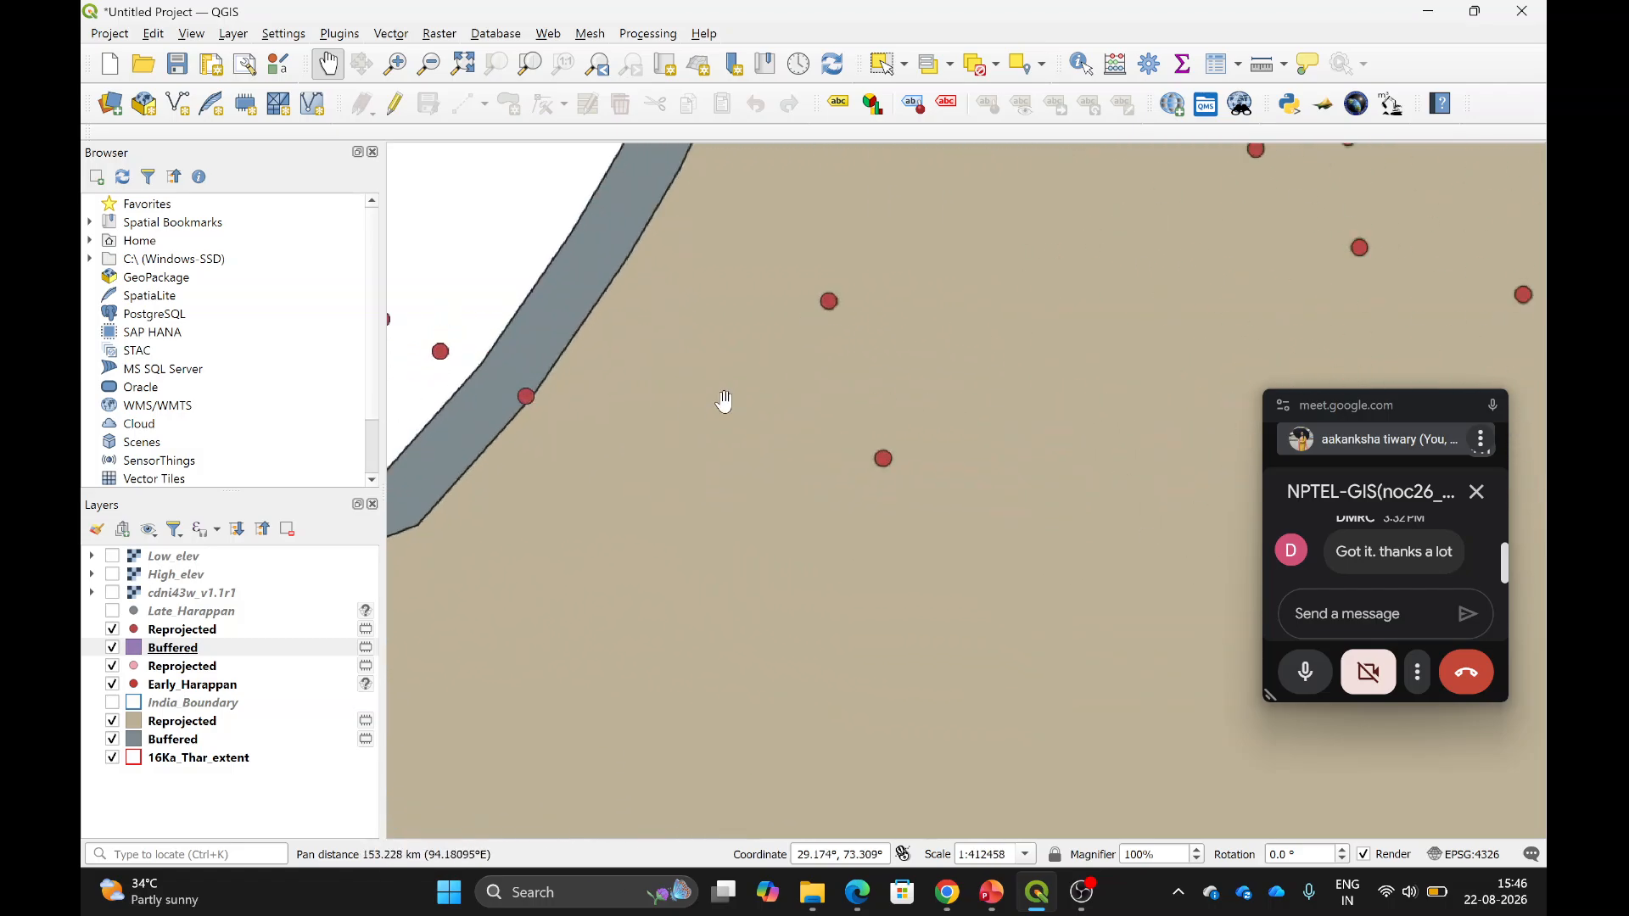
scroll(835, 424, up, 11)
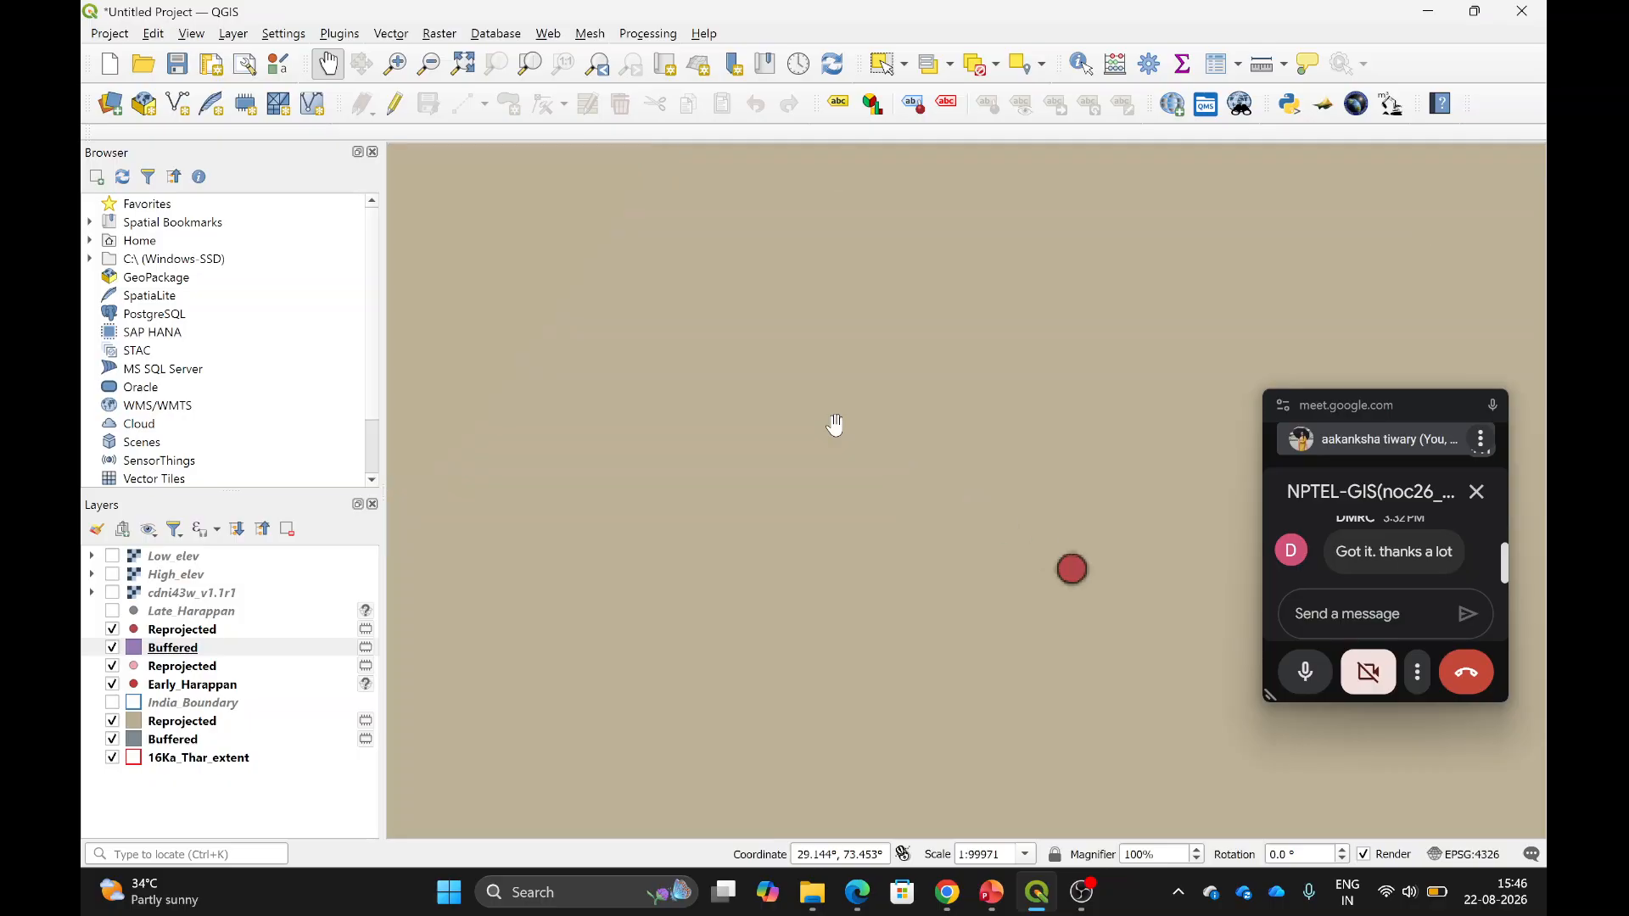
scroll(1045, 512, down, 20)
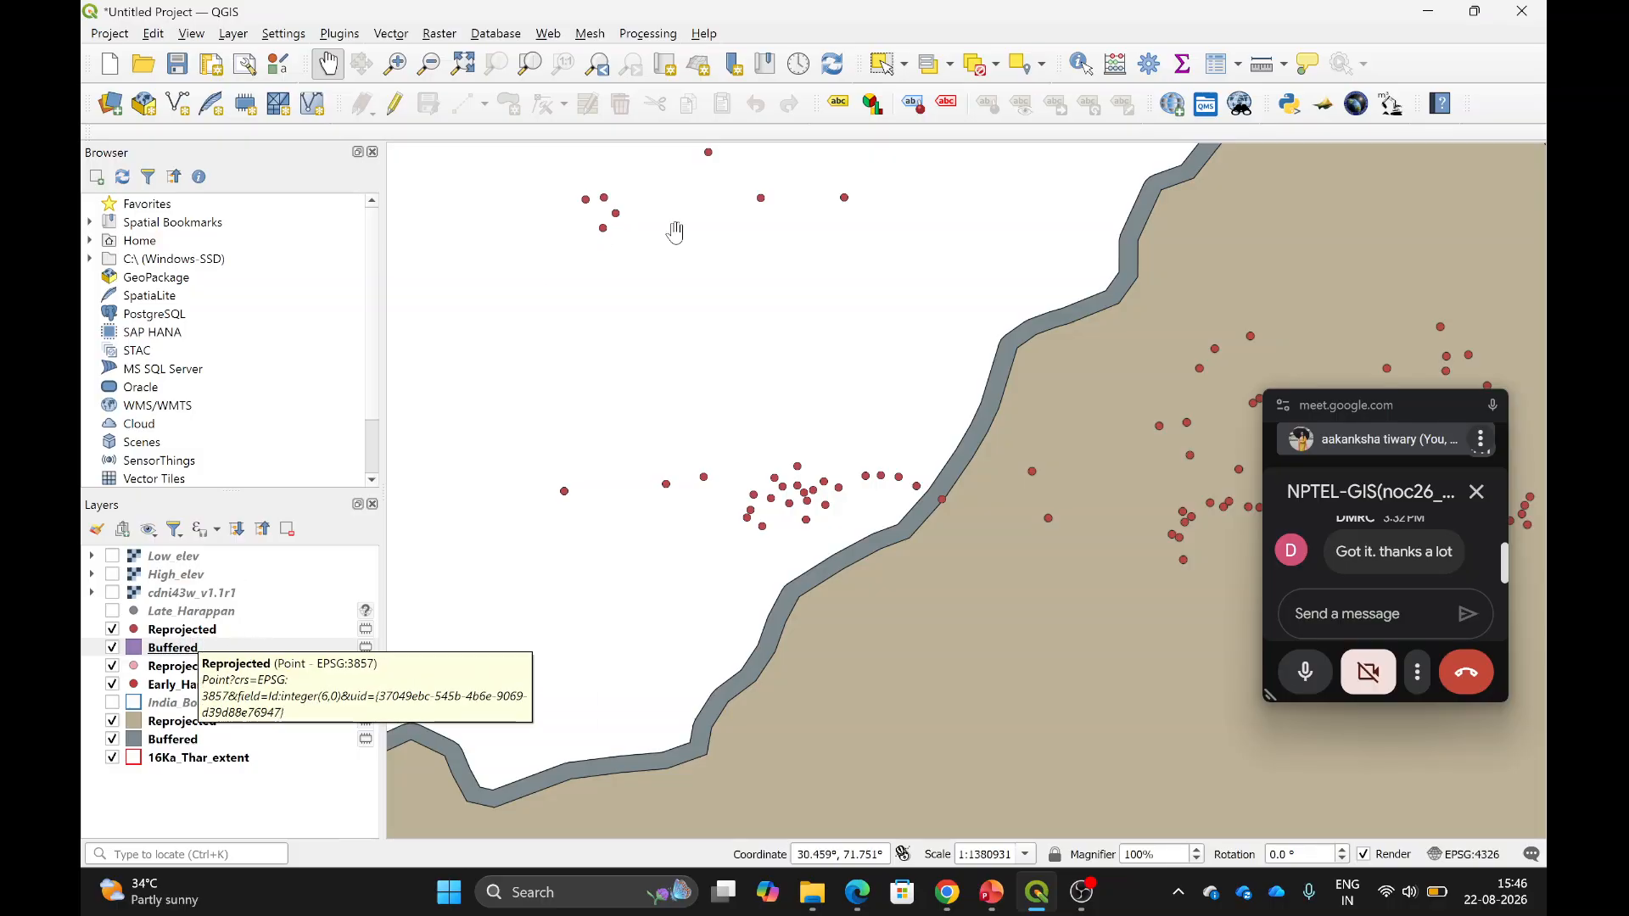
Remove the purple Buffered layer made with the 10-meter distance.
click(112, 648)
click(112, 647)
right_click(162, 647)
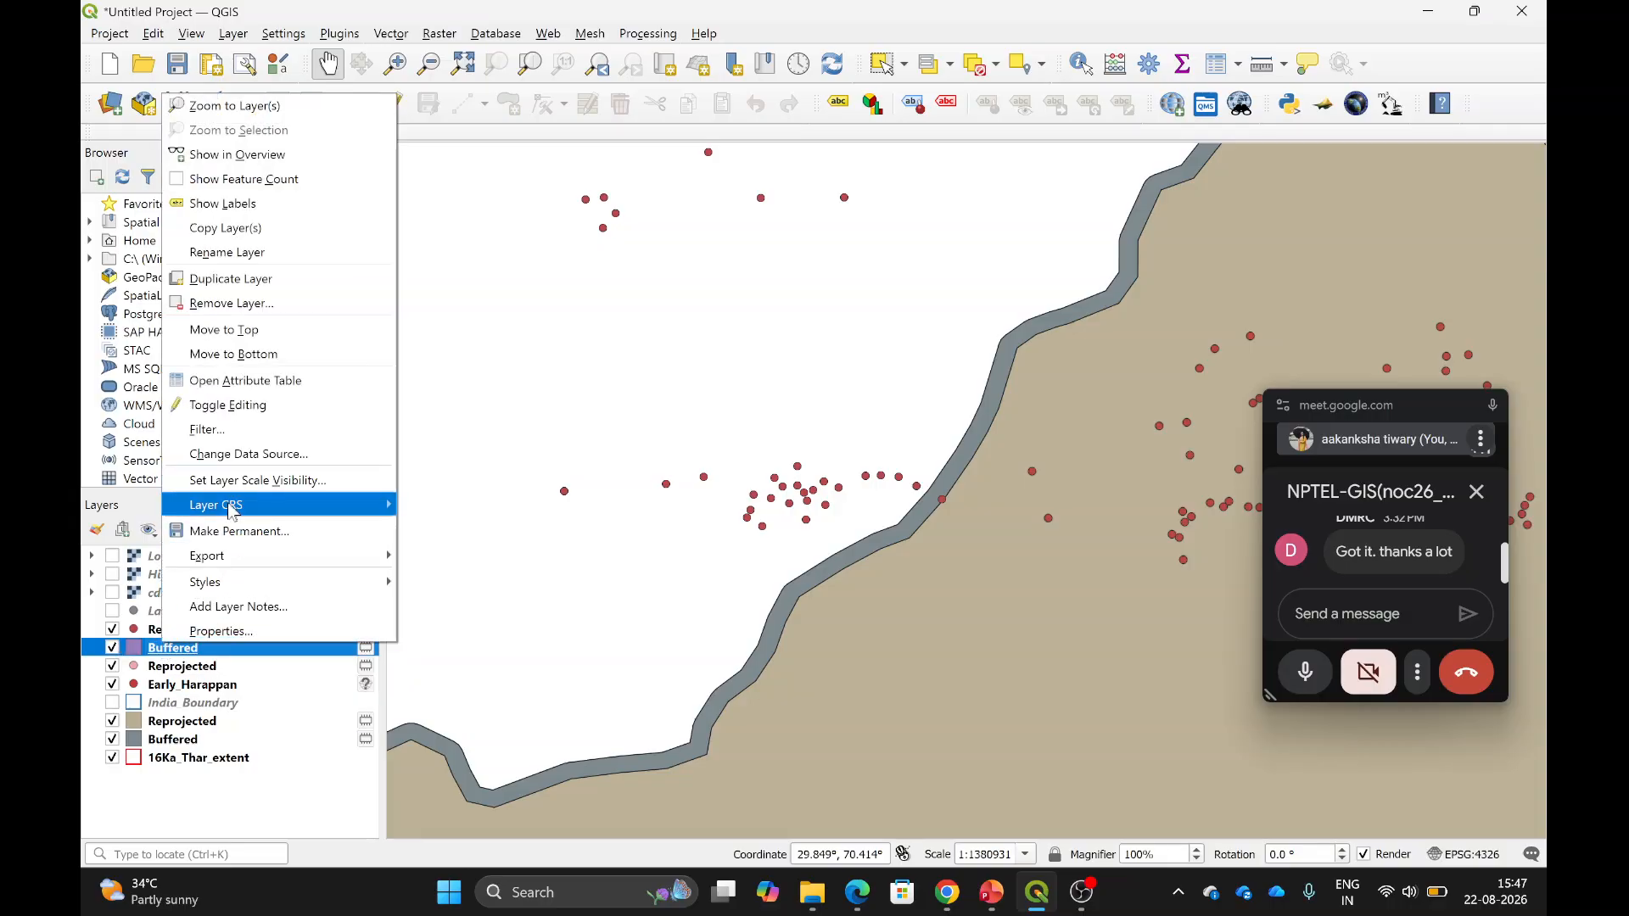
click(245, 305)
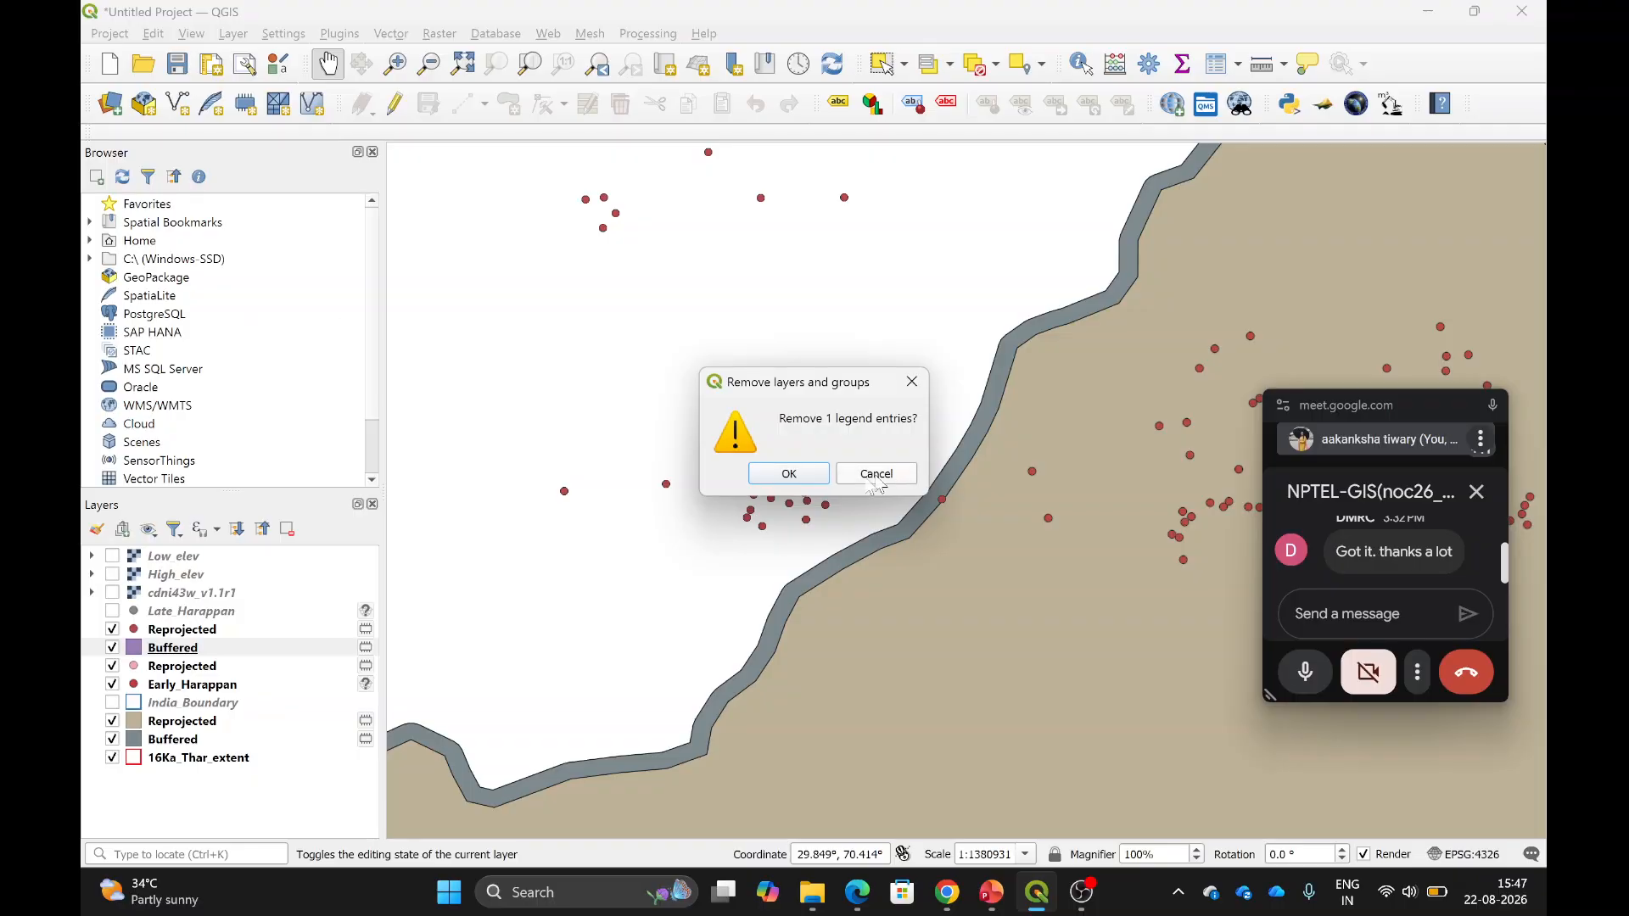
click(803, 475)
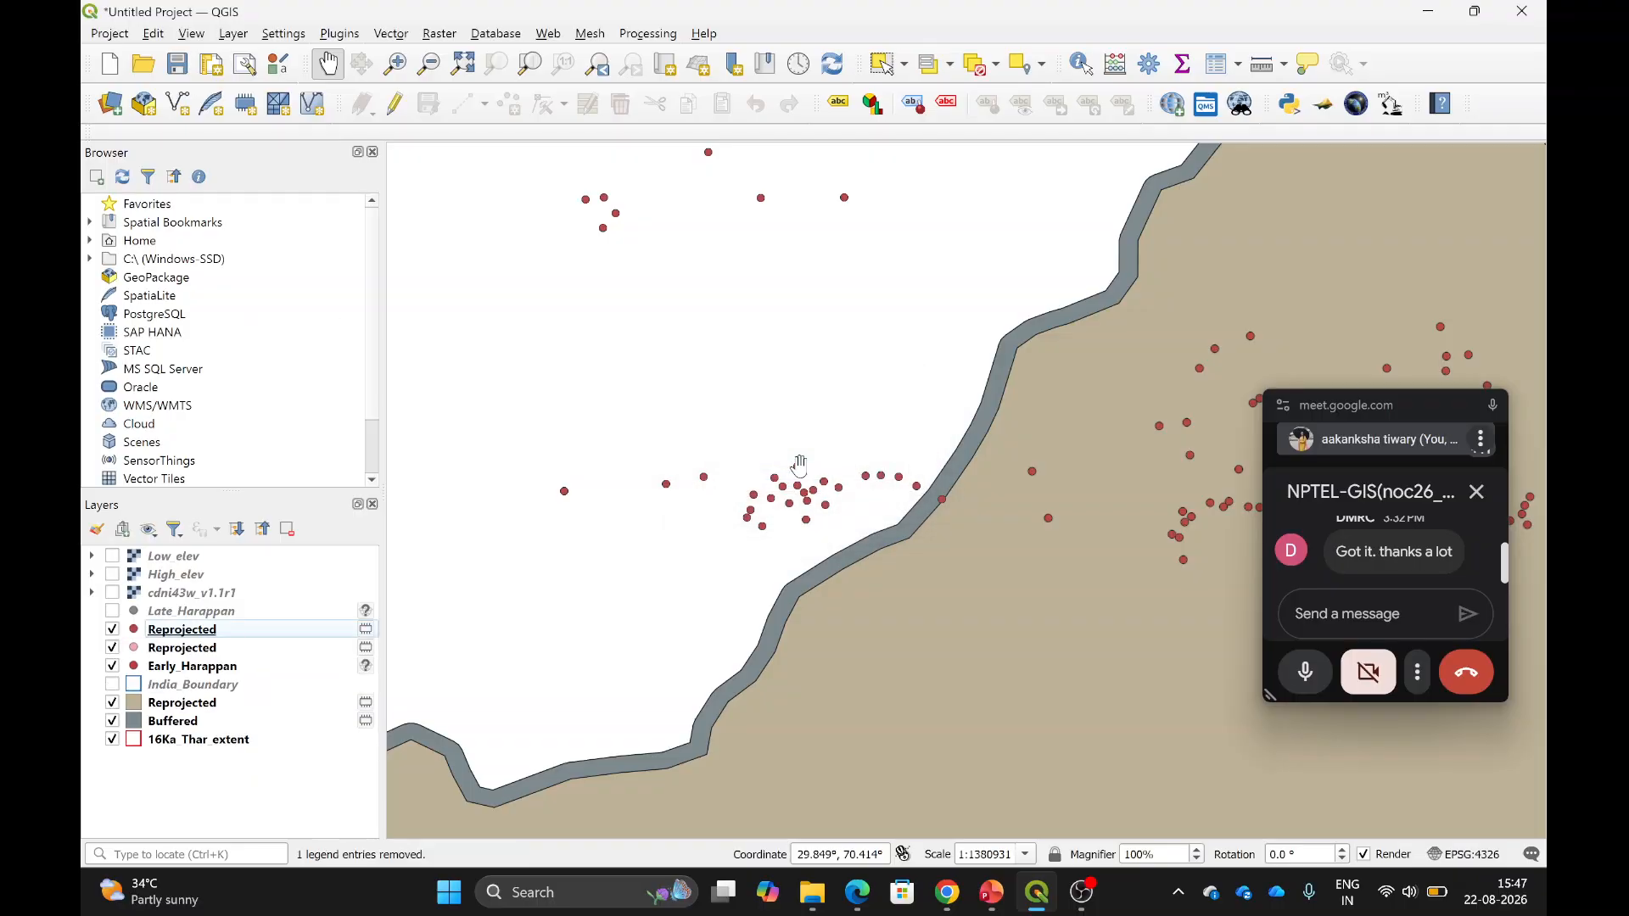
Buffer the EPSG:3857 Reprojected points by 10 kilometers with 5 segments and round end caps into a temporary layer.
click(391, 33)
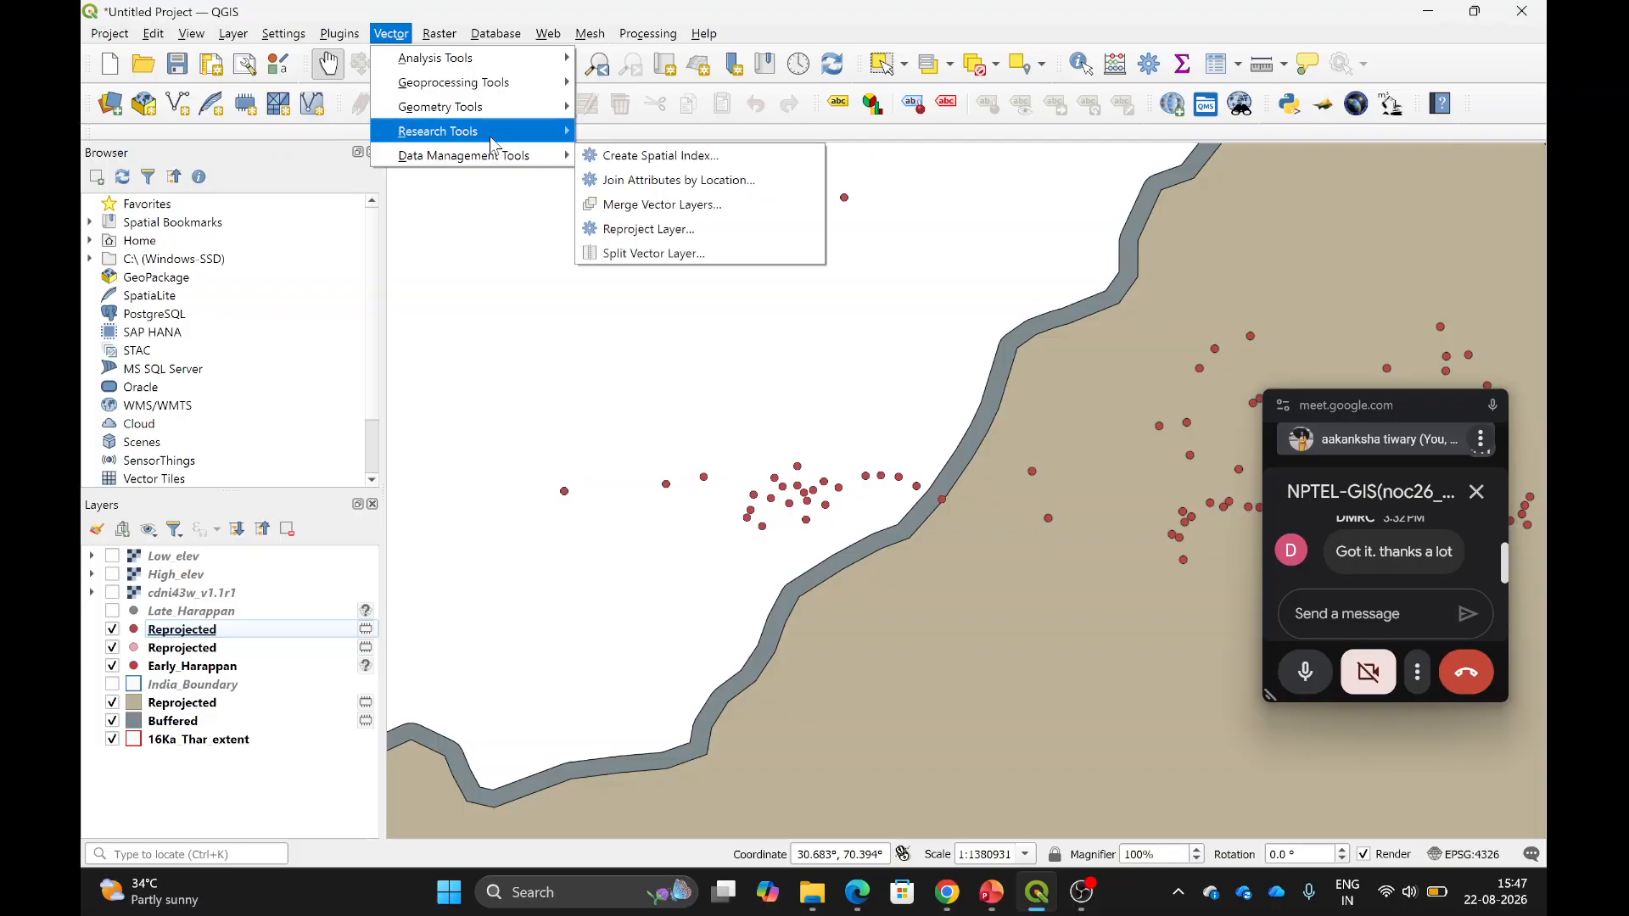
mouse_move(509, 83)
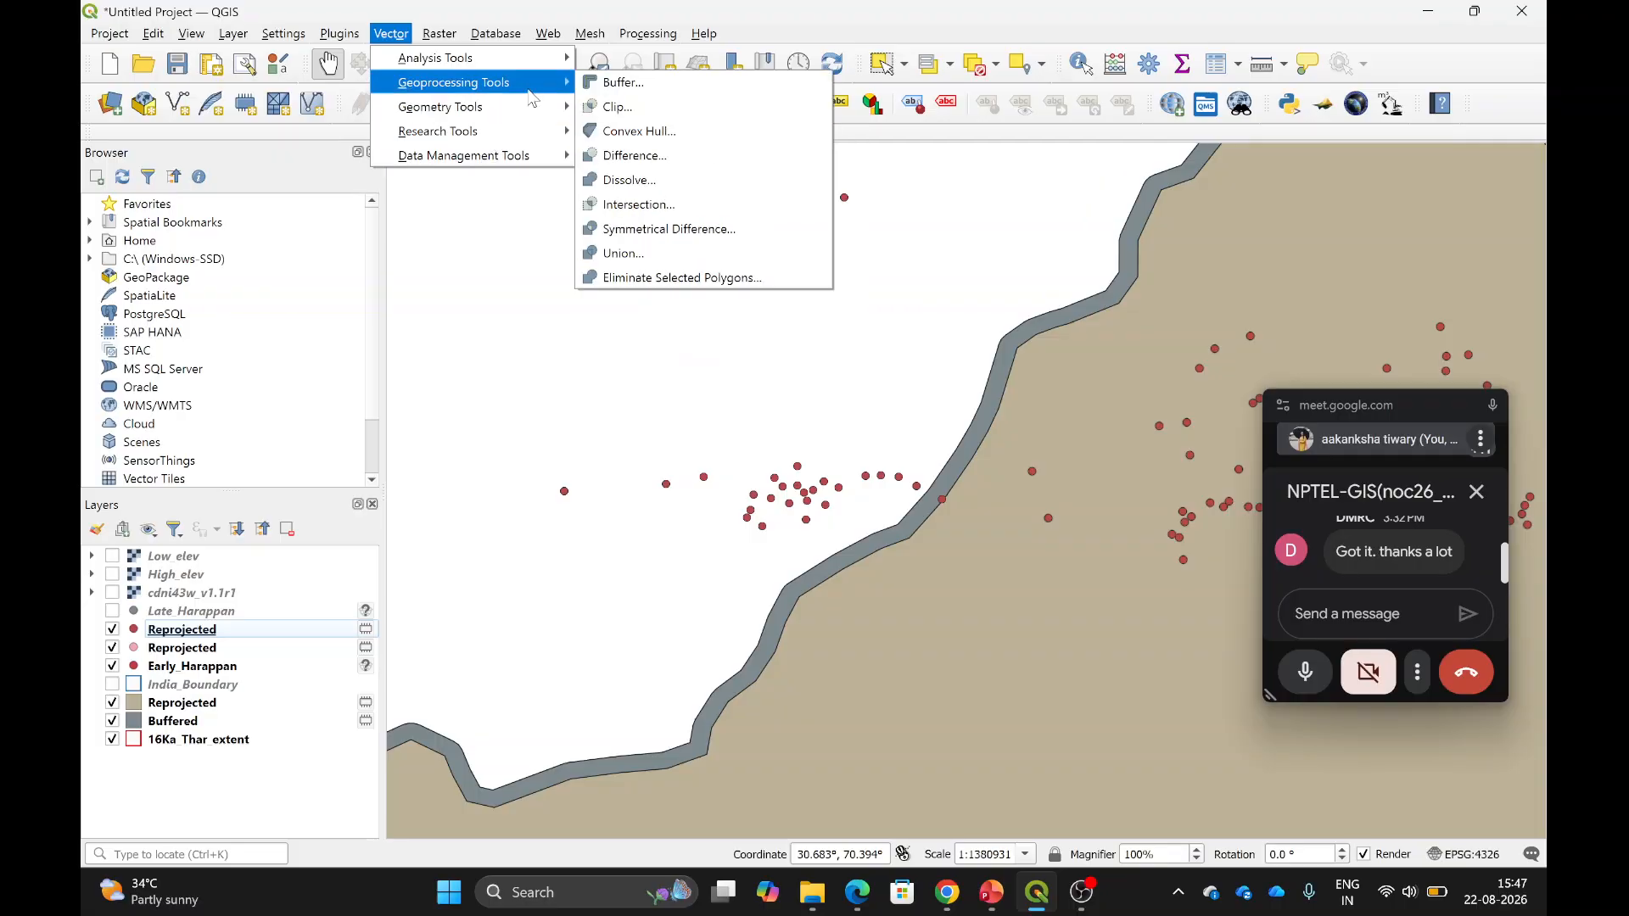
click(624, 83)
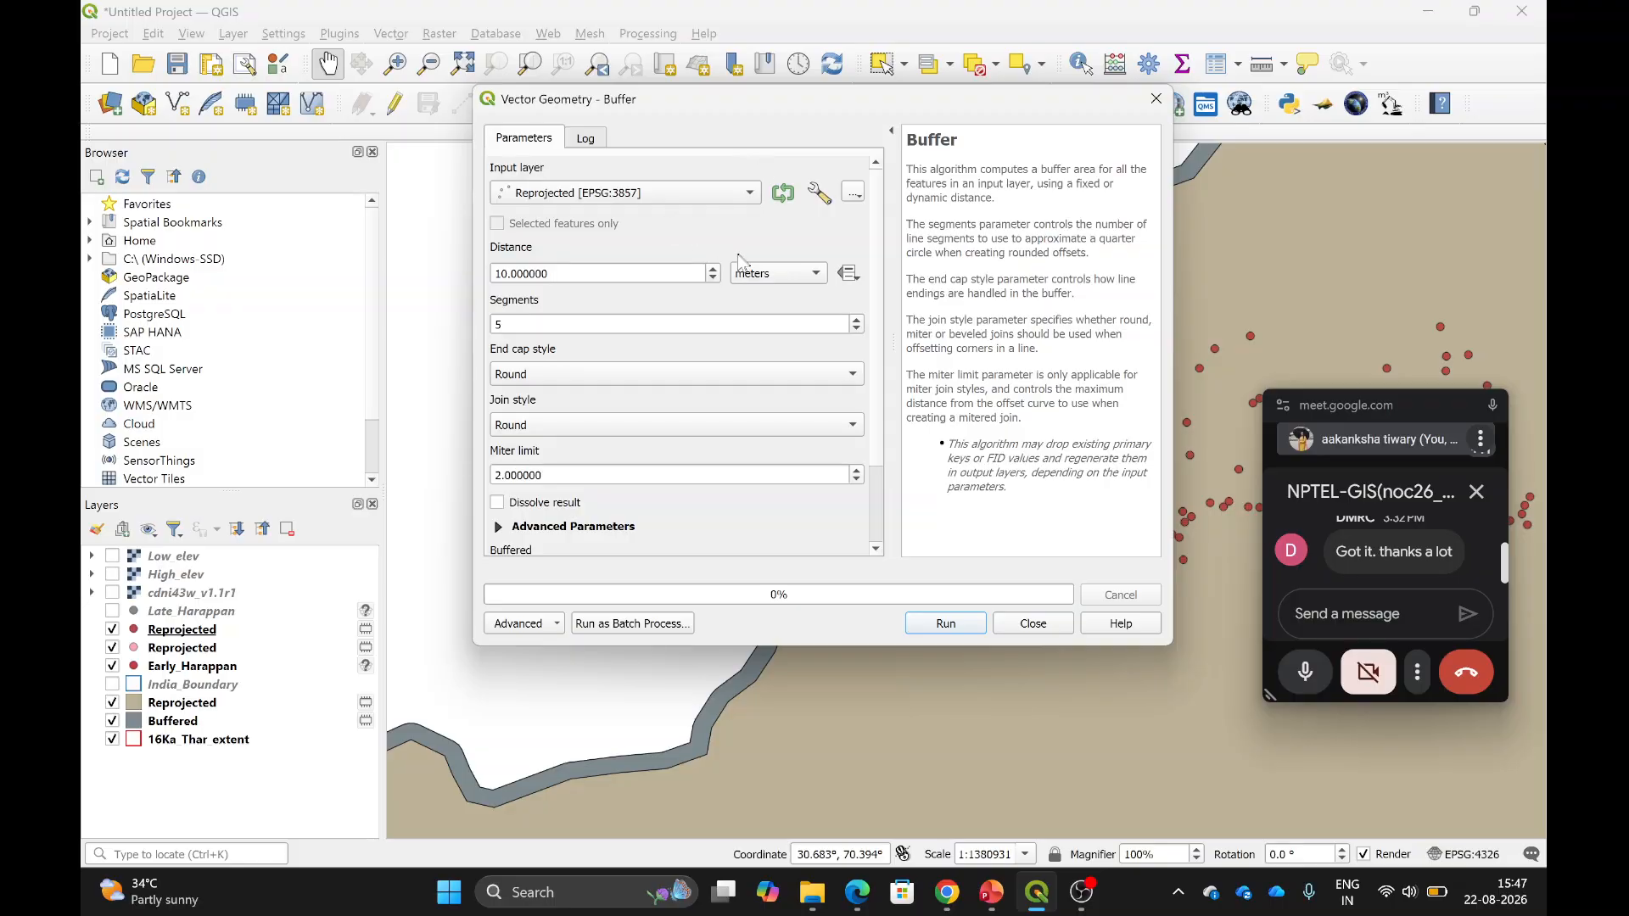
click(774, 275)
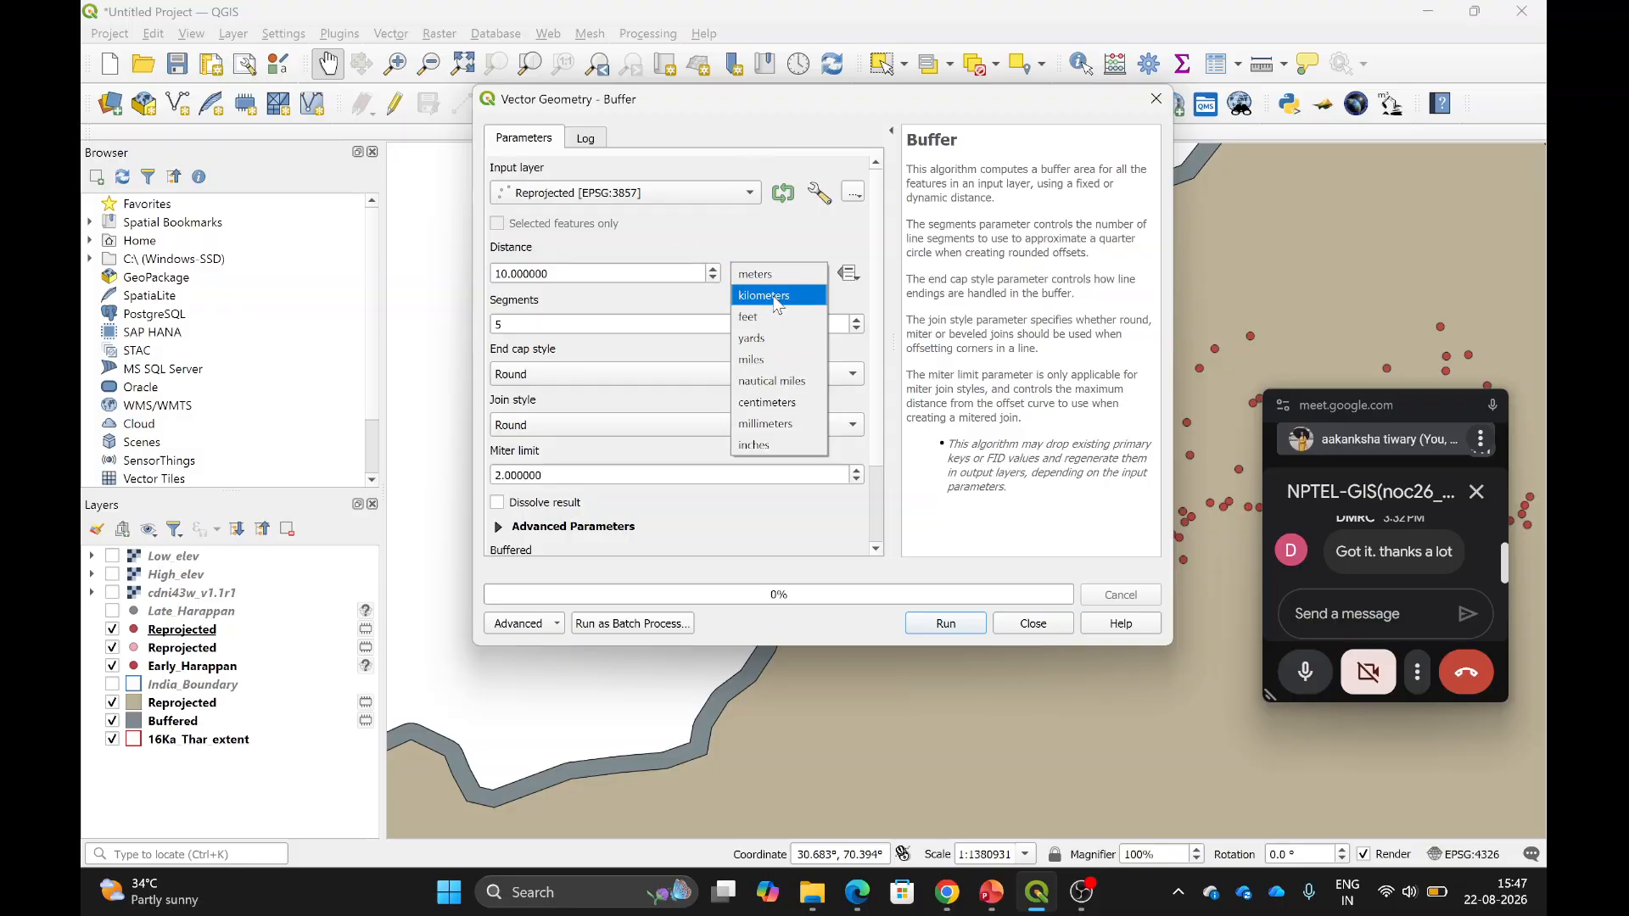
click(774, 296)
click(934, 626)
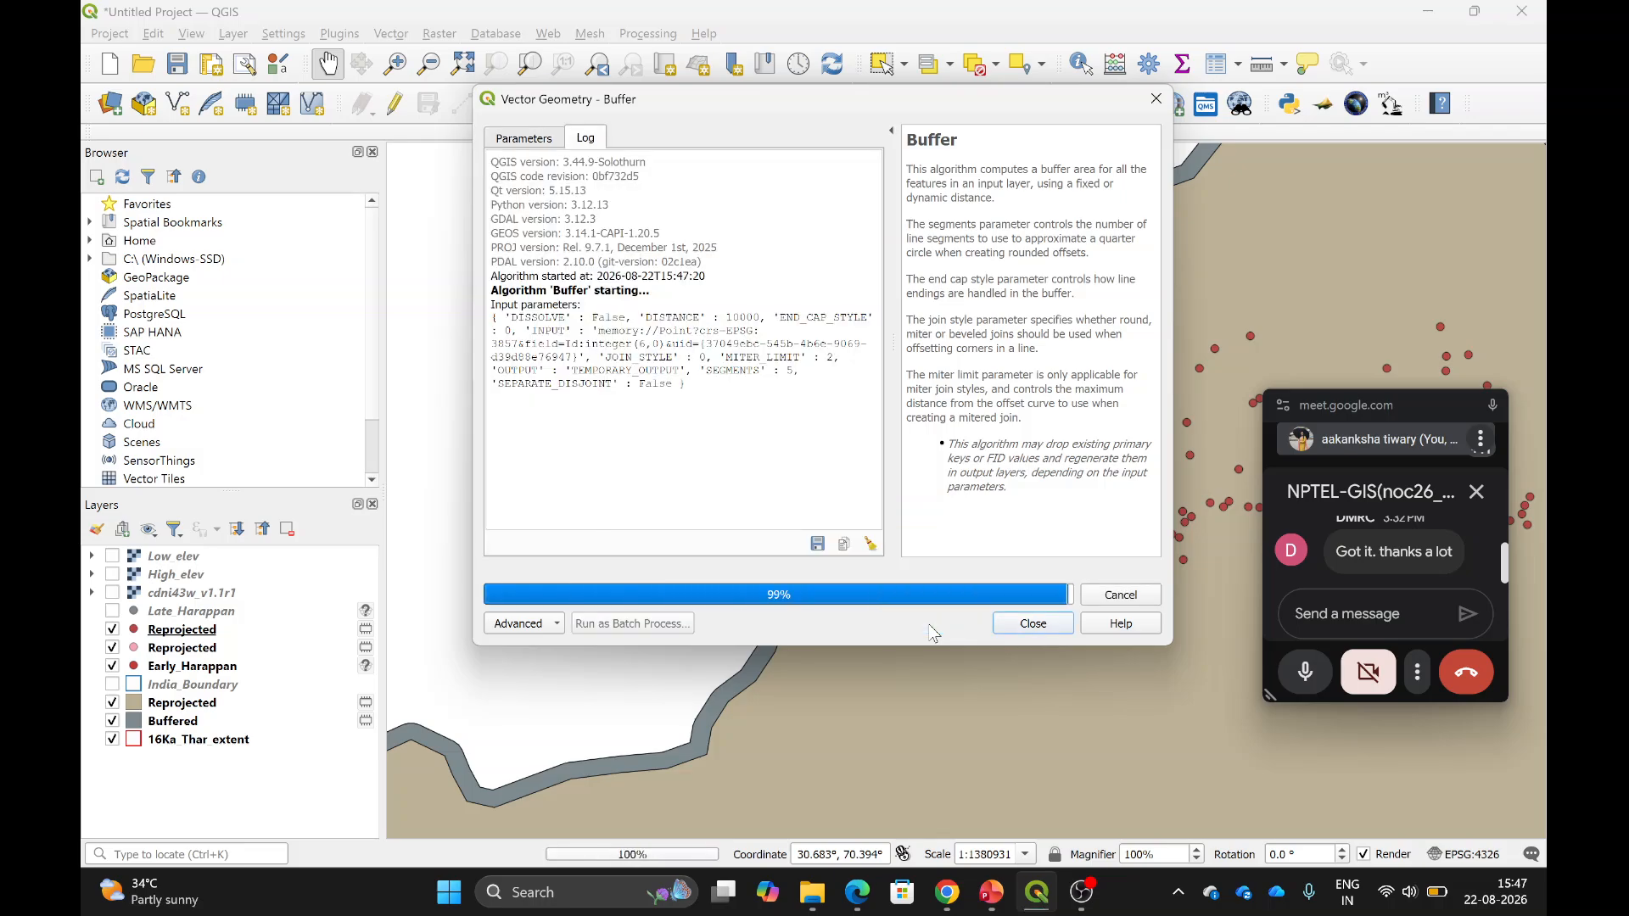
click(1021, 626)
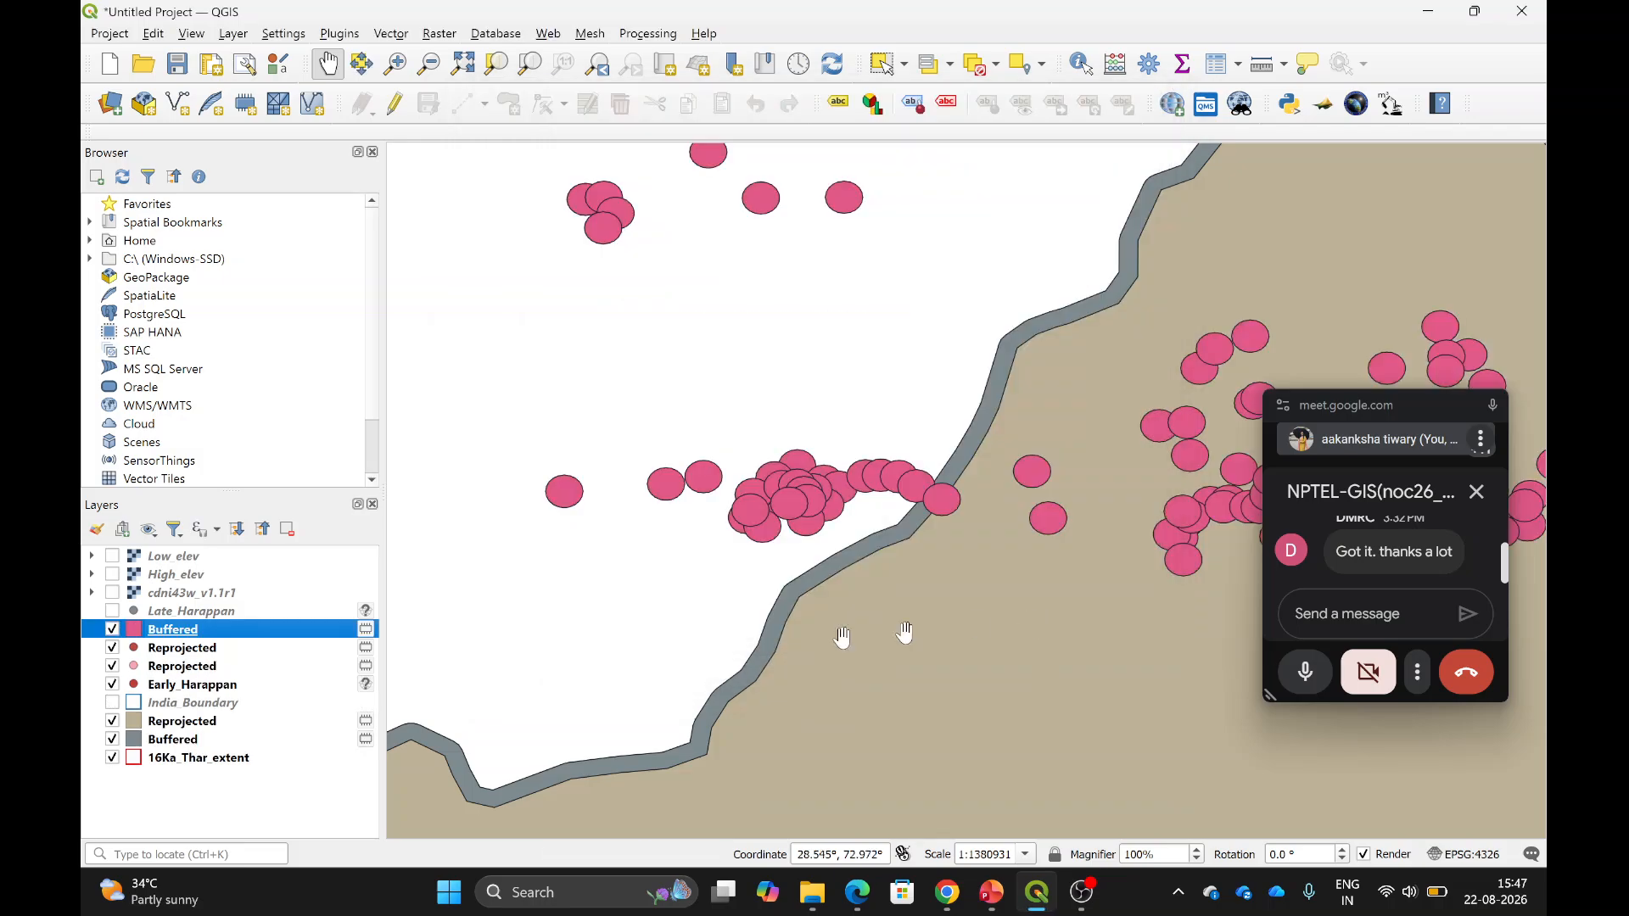
Place the EPSG:3857 Reprojected points above the pink Buffered layer and view all sites around the Thar polygon.
click(202, 649)
drag(202, 649, 201, 624)
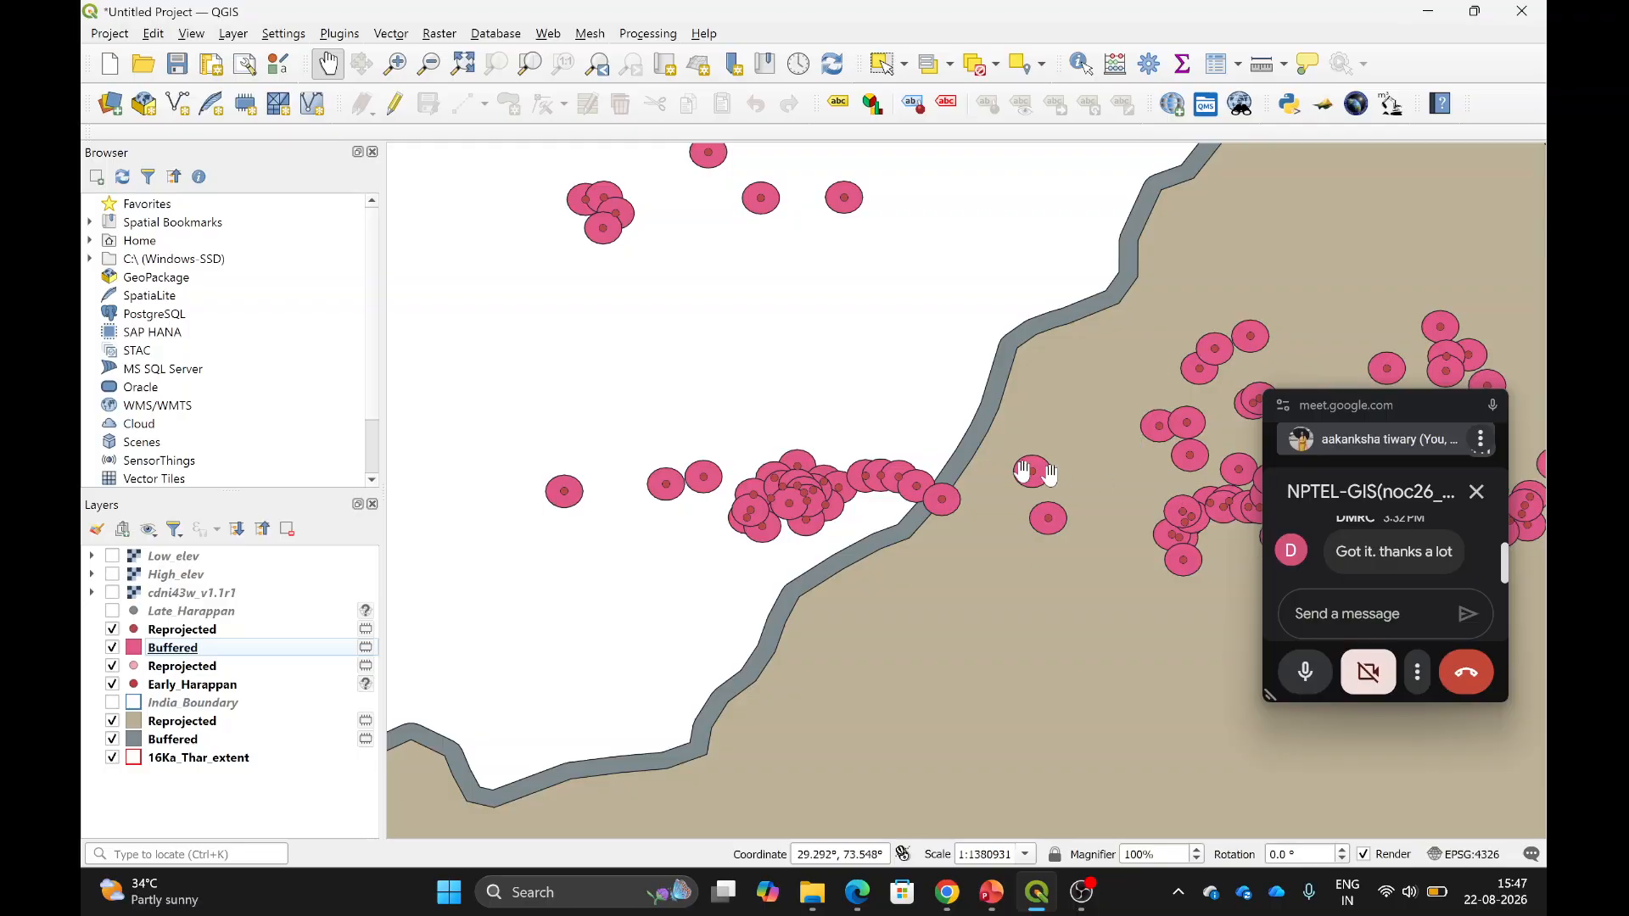
scroll(796, 540, down, 1)
scroll(796, 541, down, 2)
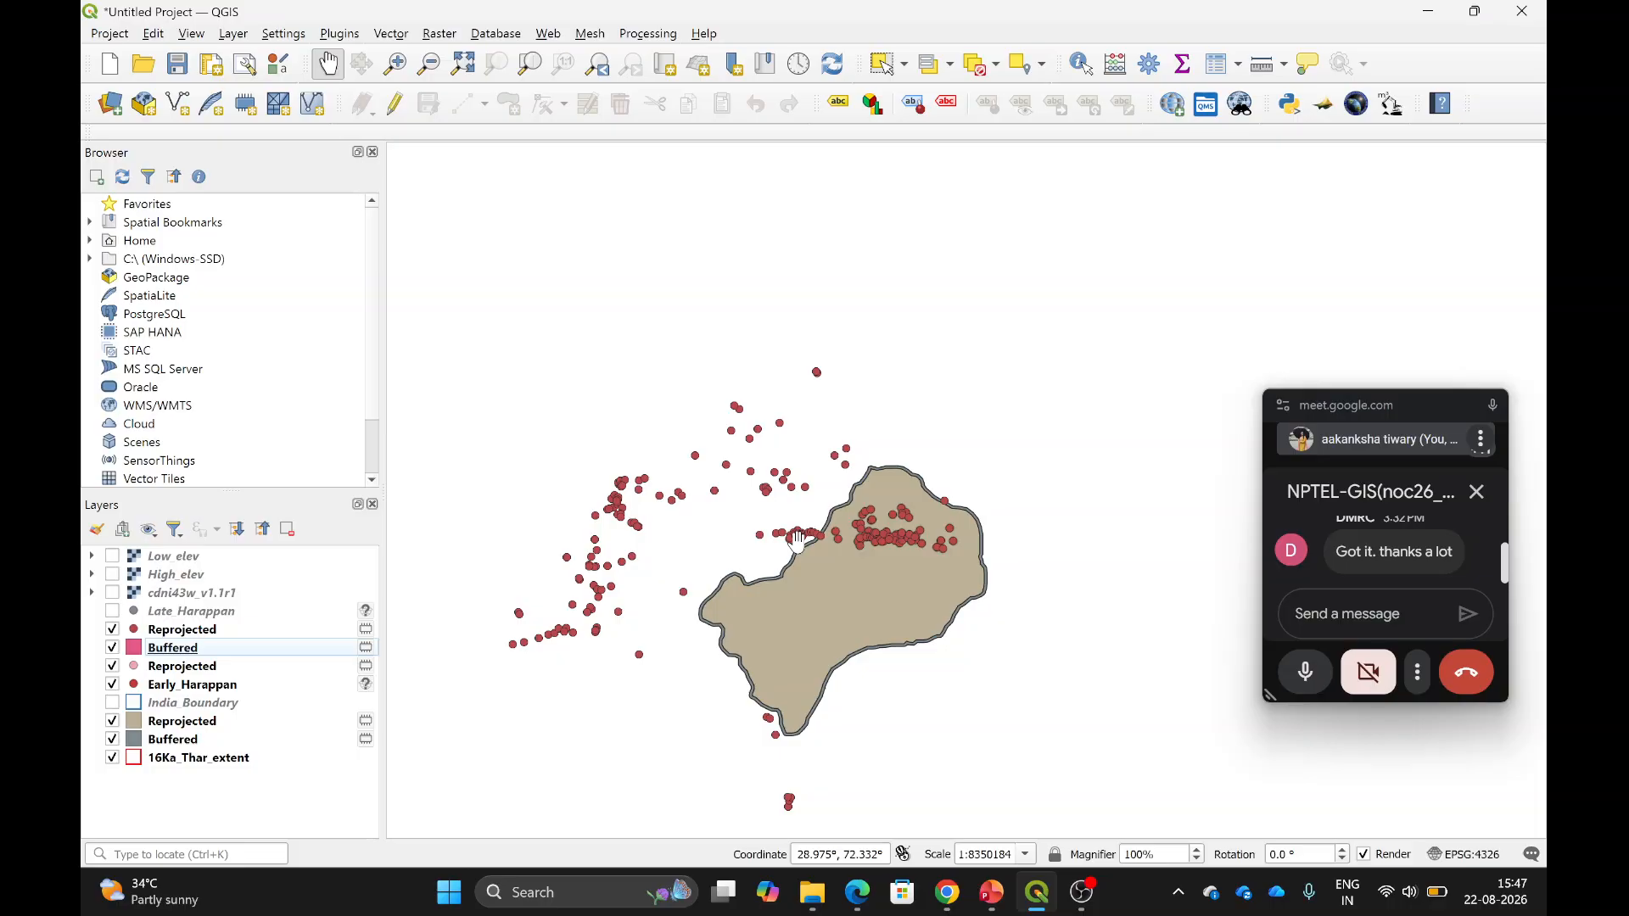
scroll(662, 620, up, 1)
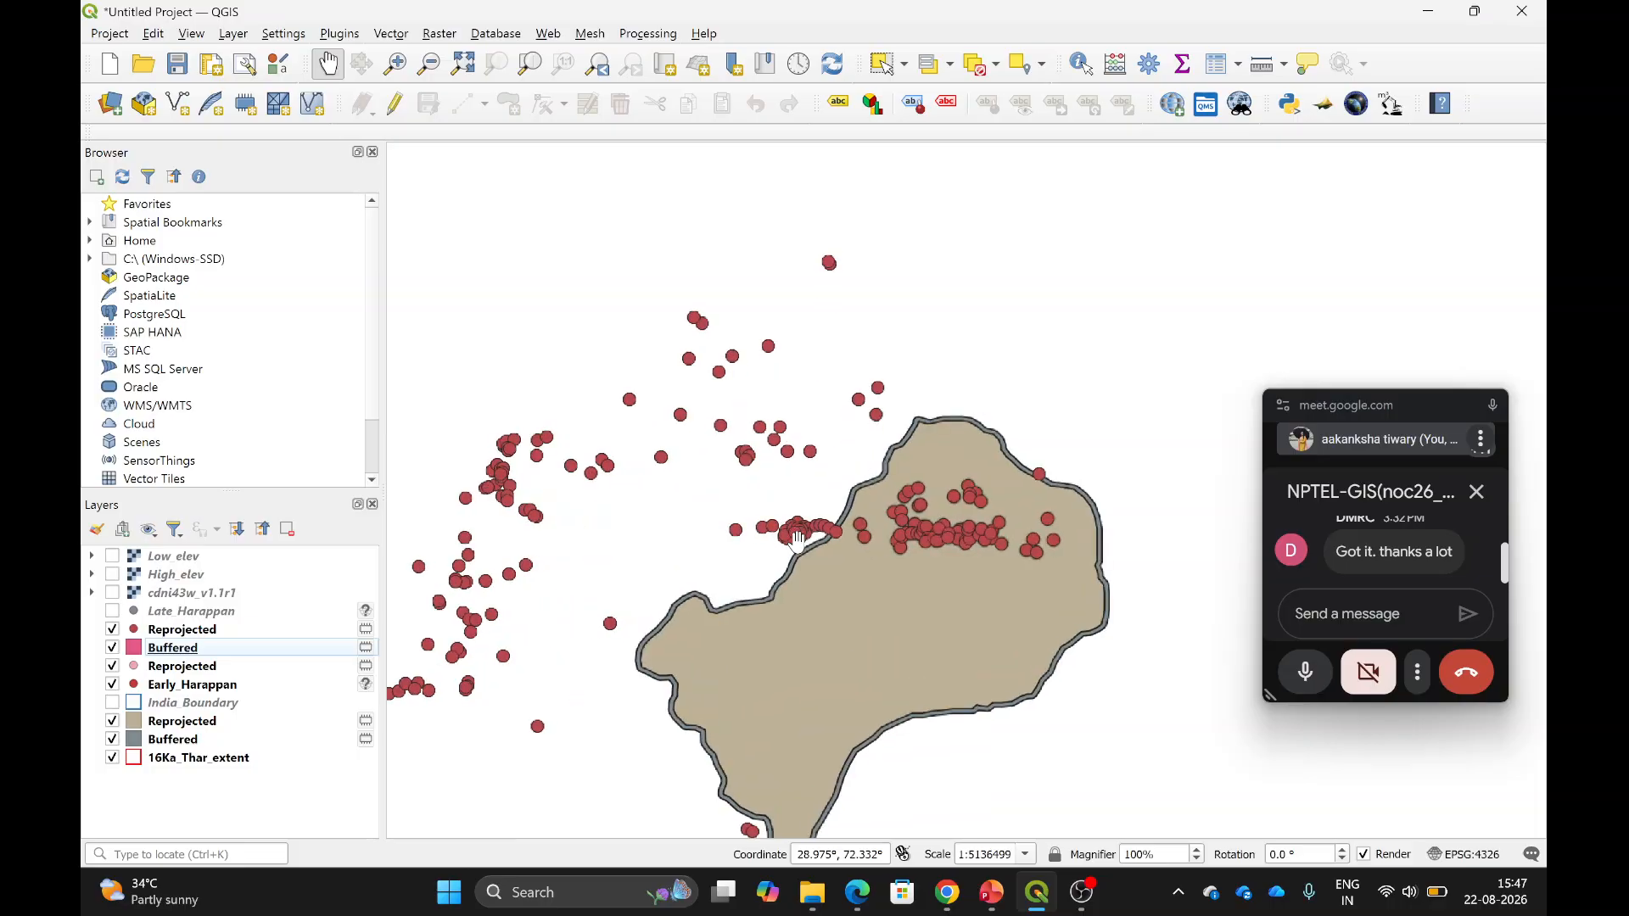
drag(706, 619, 830, 551)
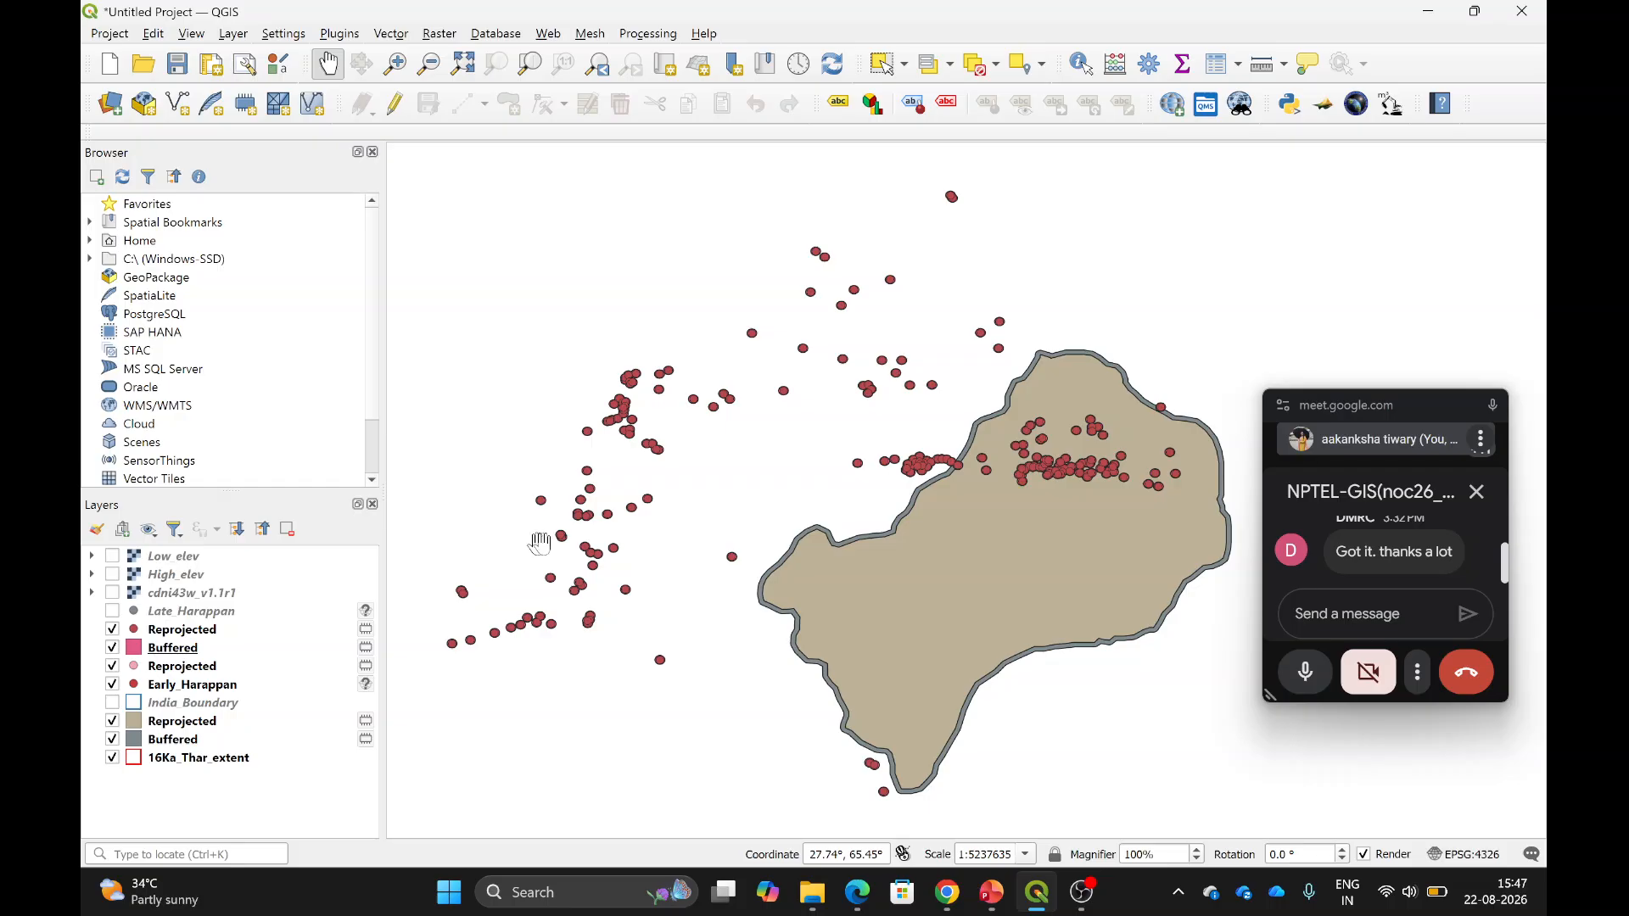
Switch to PowerPoint and start the slide show from the Buffer Query in QGIS slide.
click(992, 894)
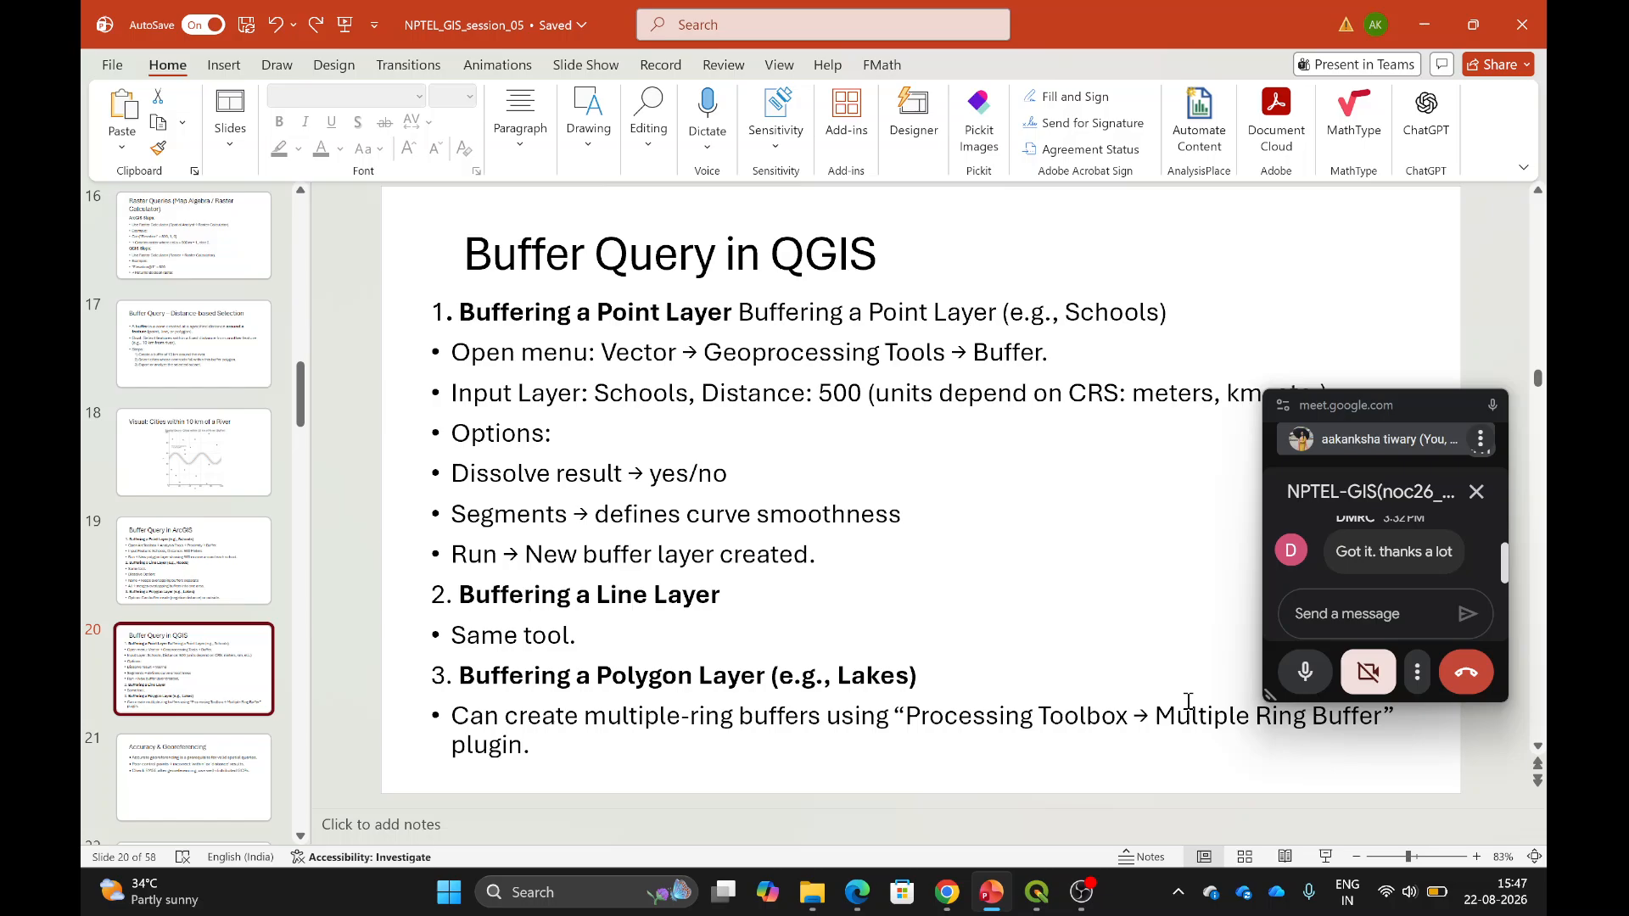
click(1324, 857)
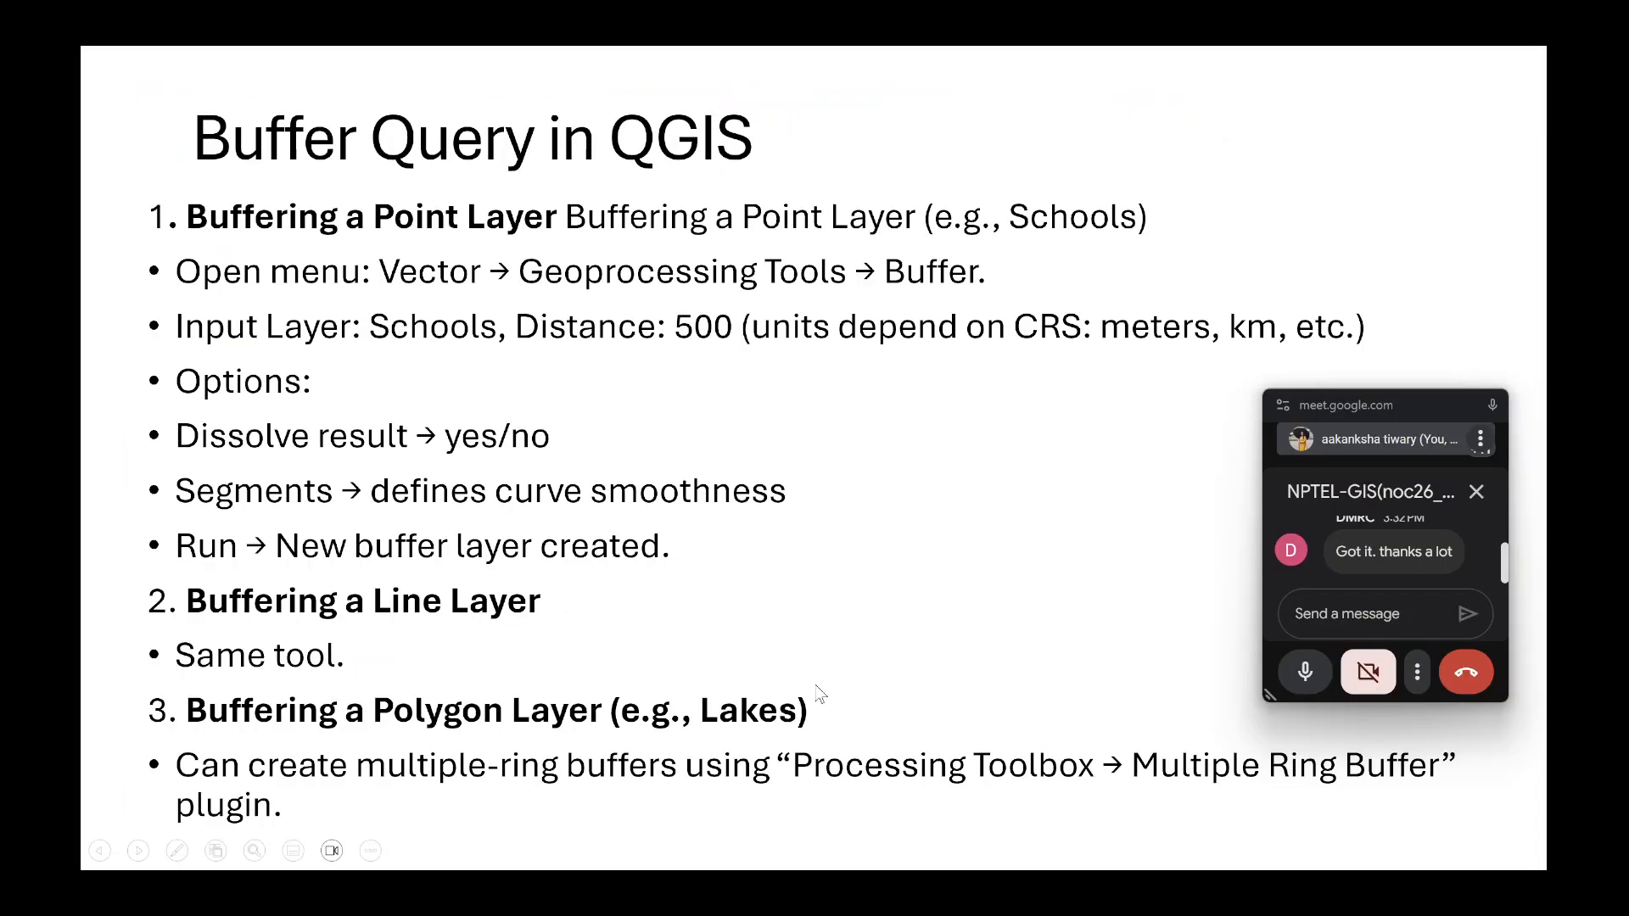
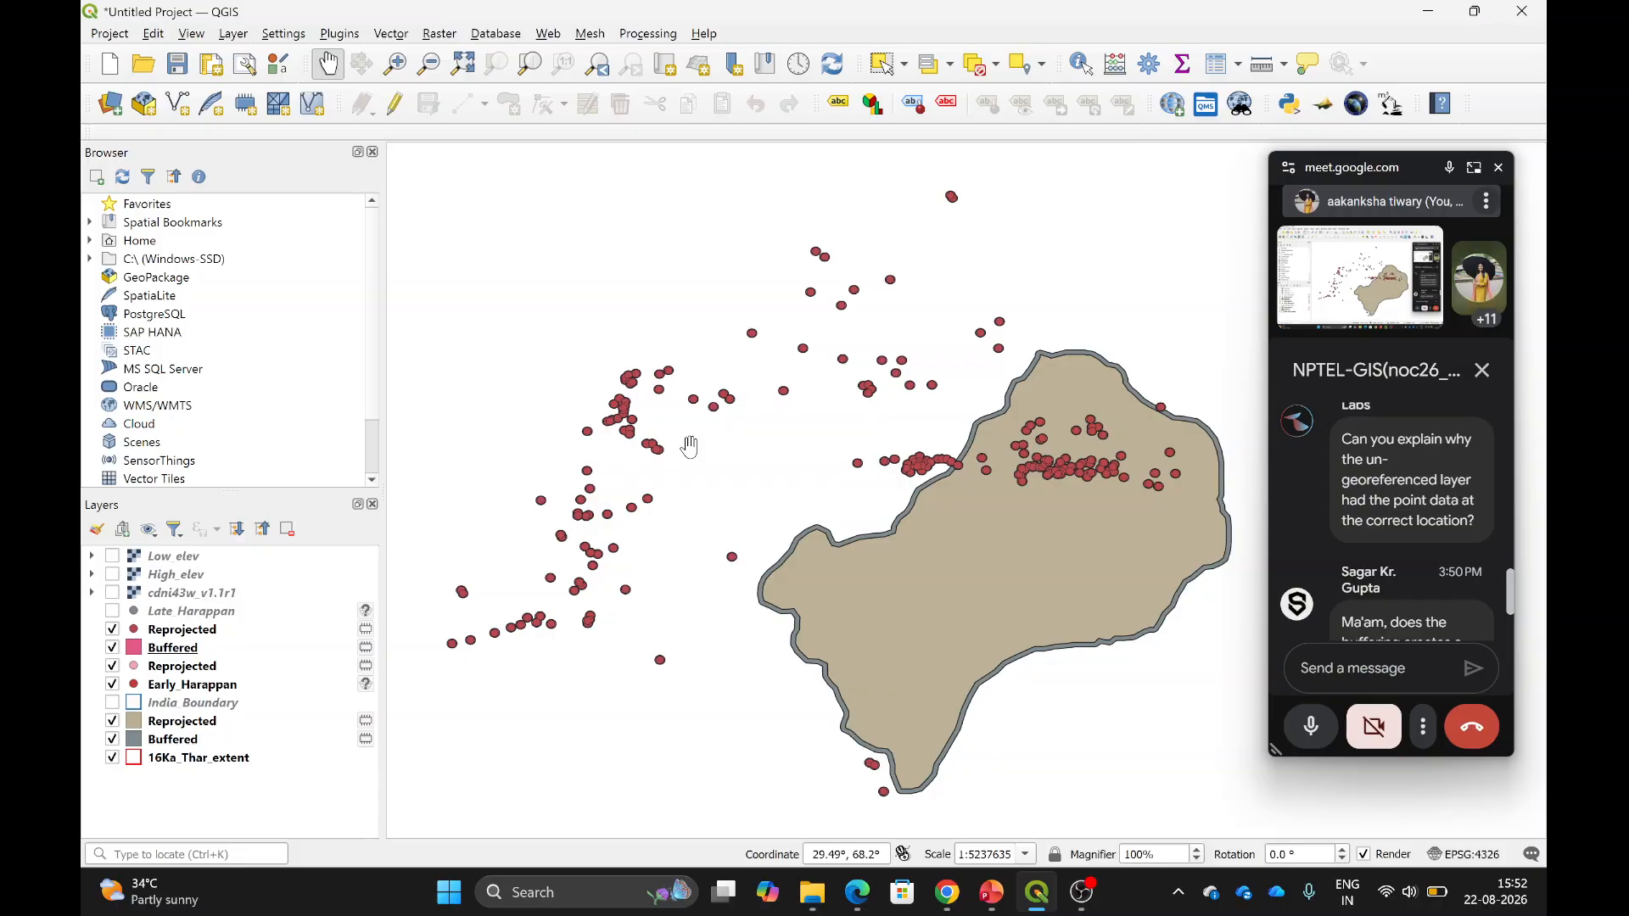
Buffer the original Early_Harappan layer by a distance of 10 with 5 segments and round end caps into a temporary layer.
right_click(173, 656)
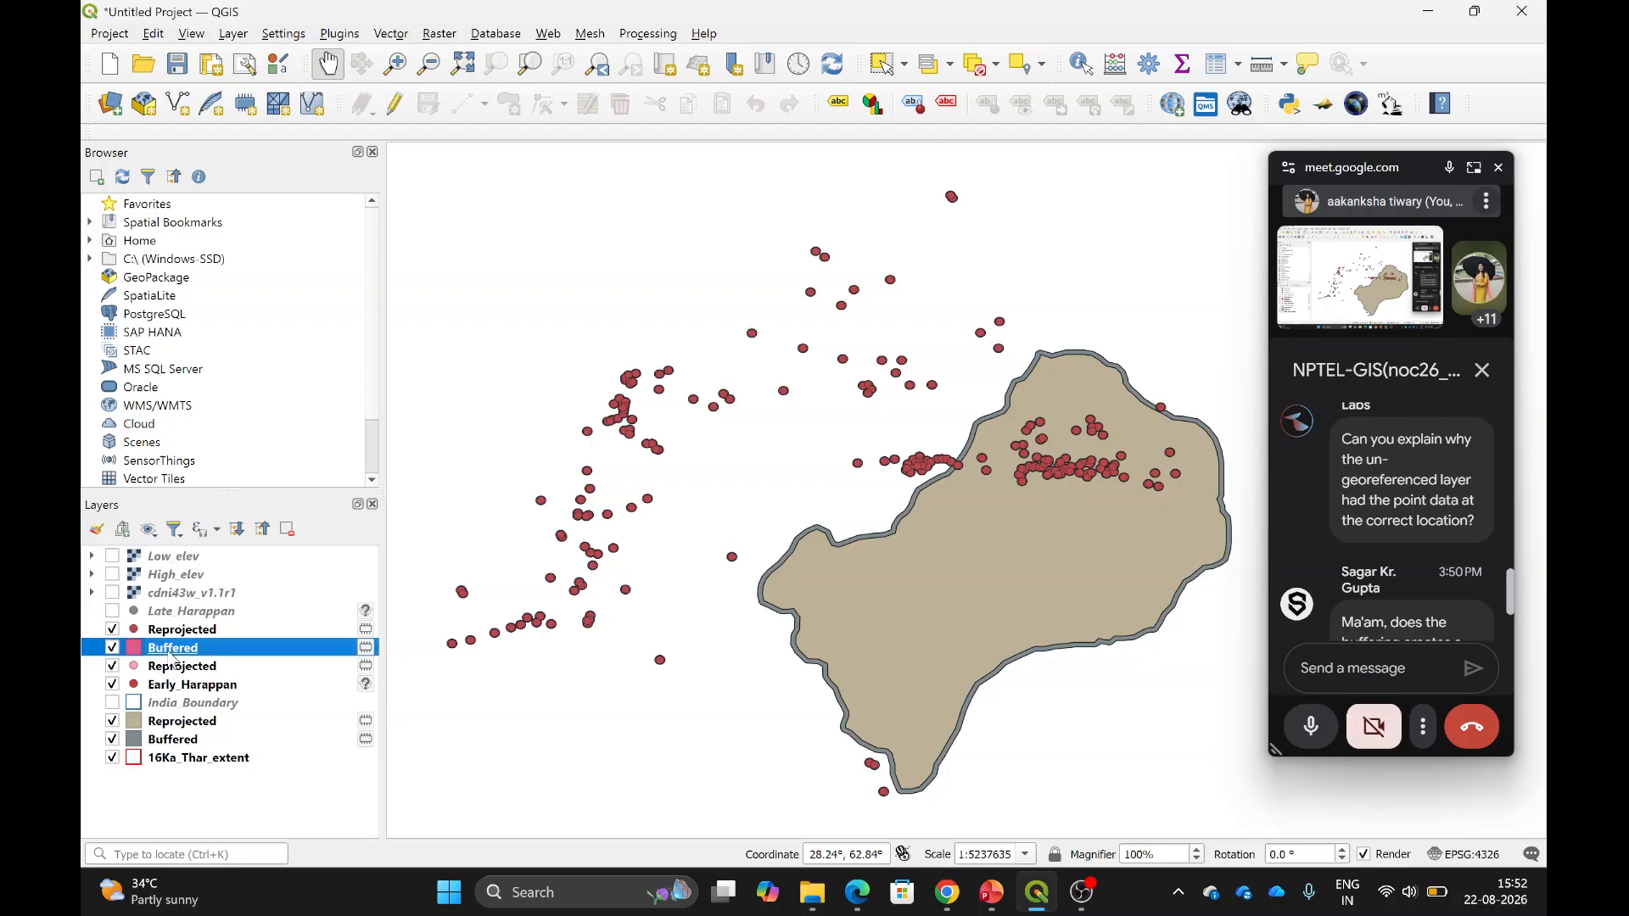
click(165, 670)
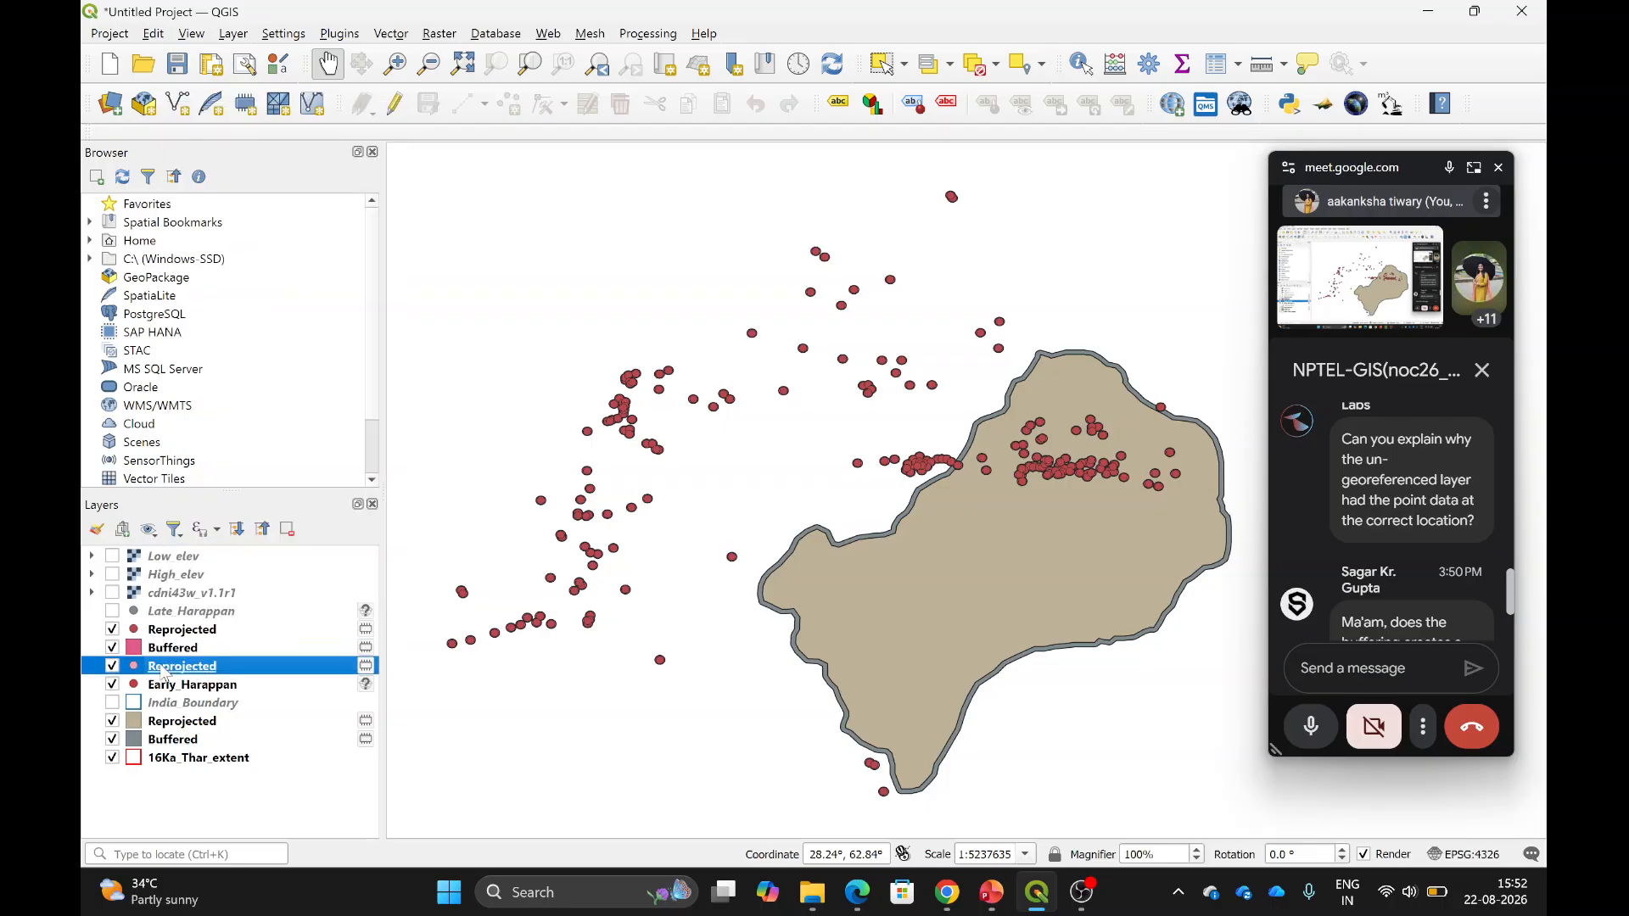
right_click(178, 688)
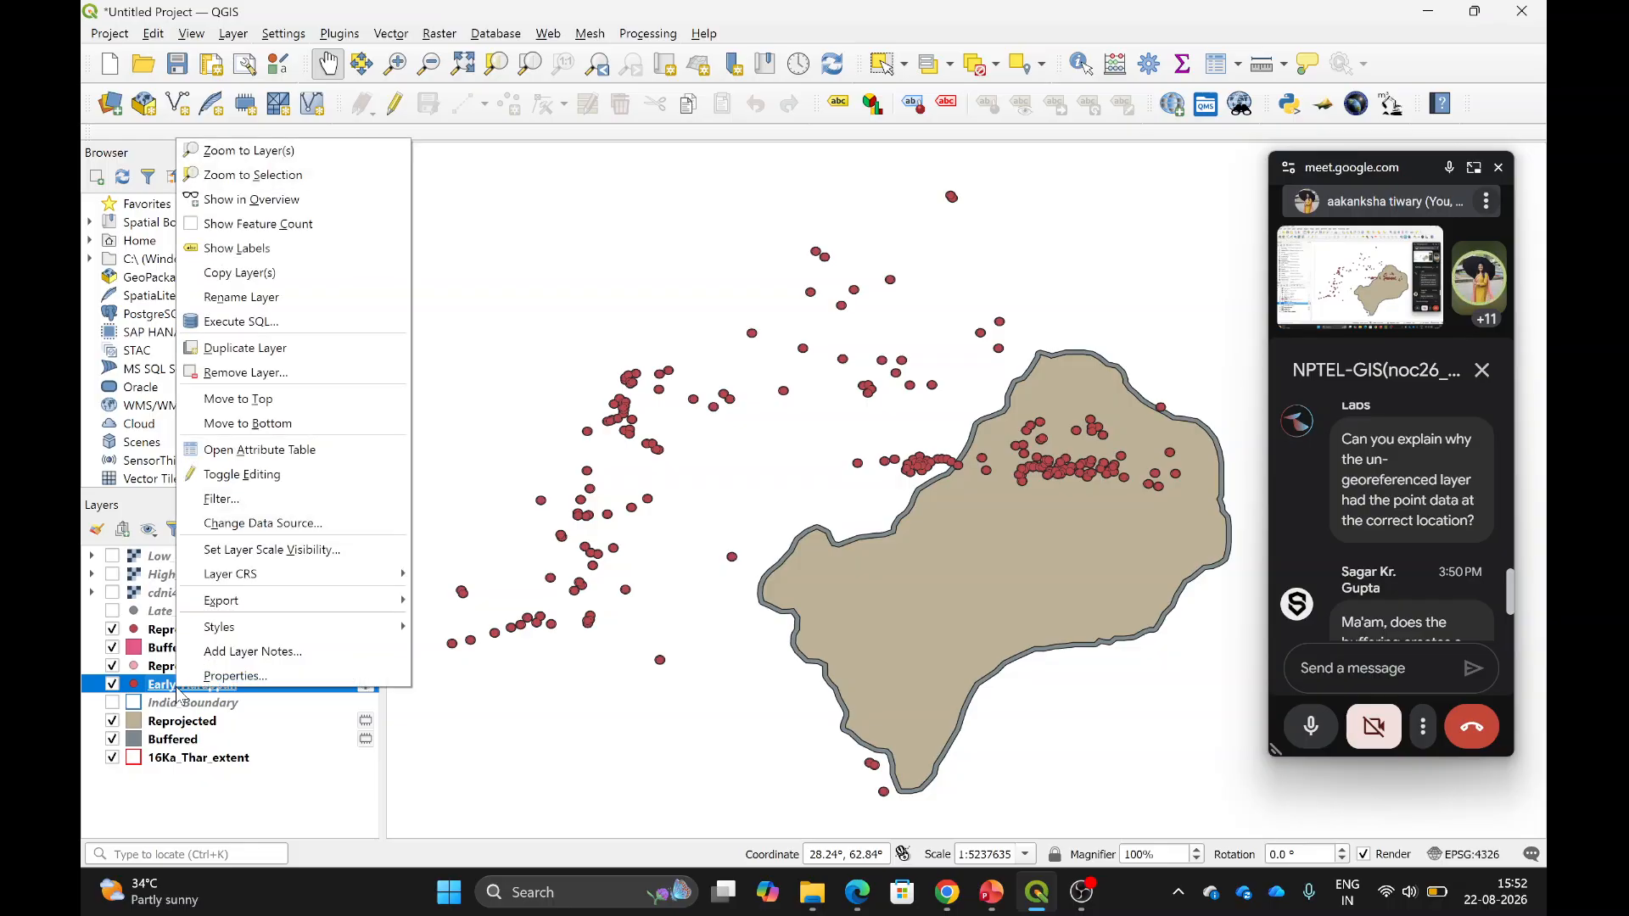
click(237, 814)
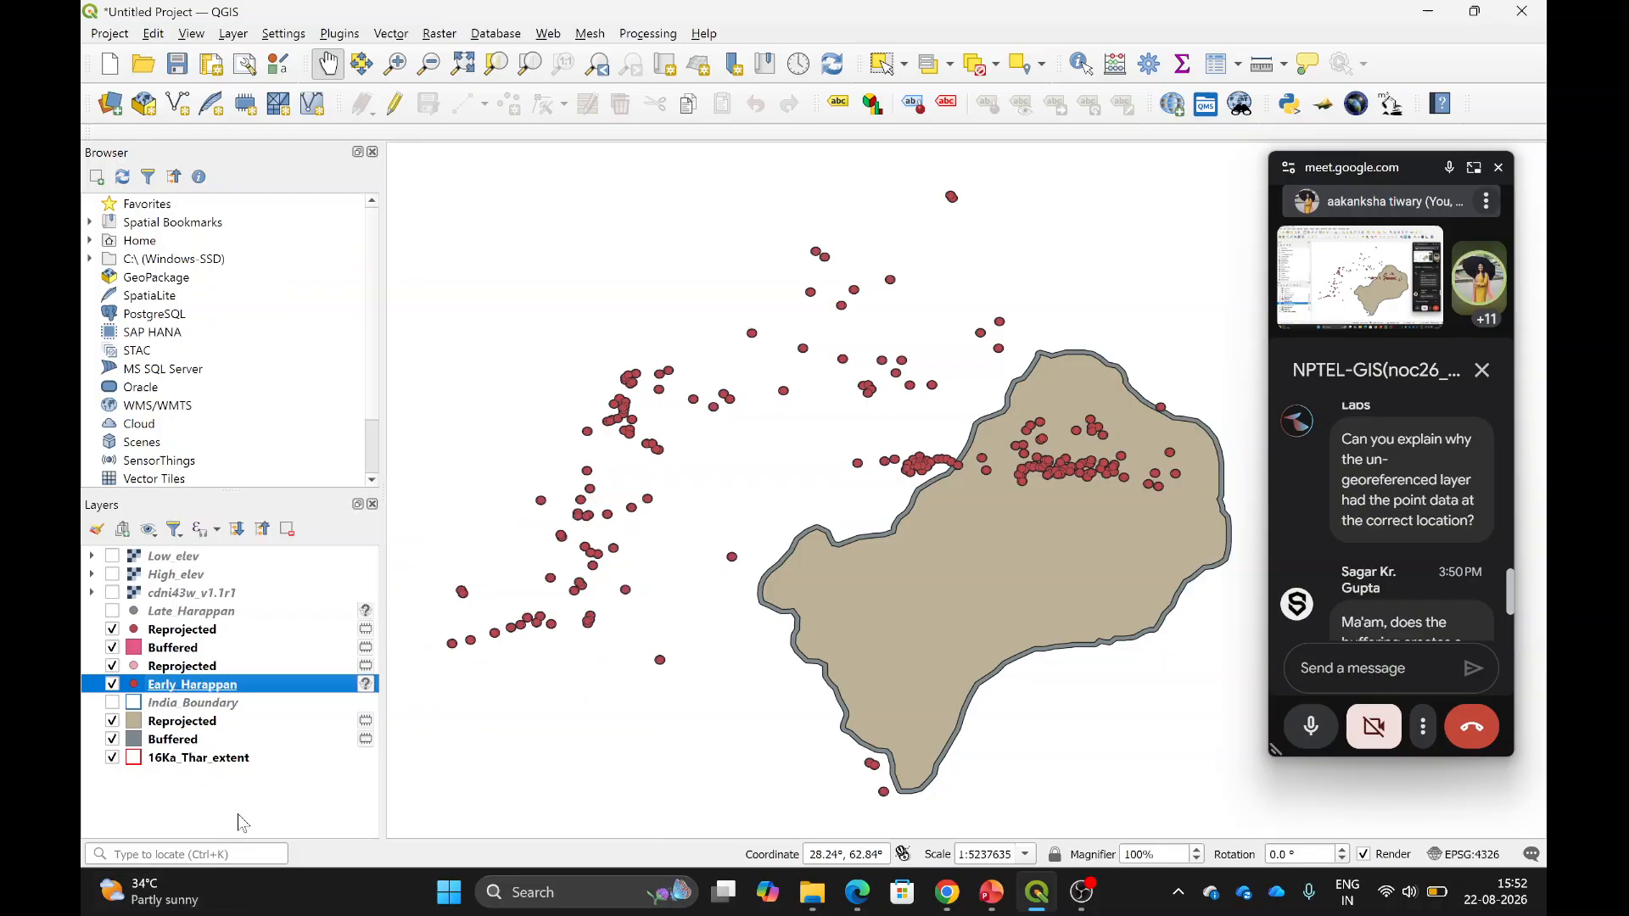
click(393, 36)
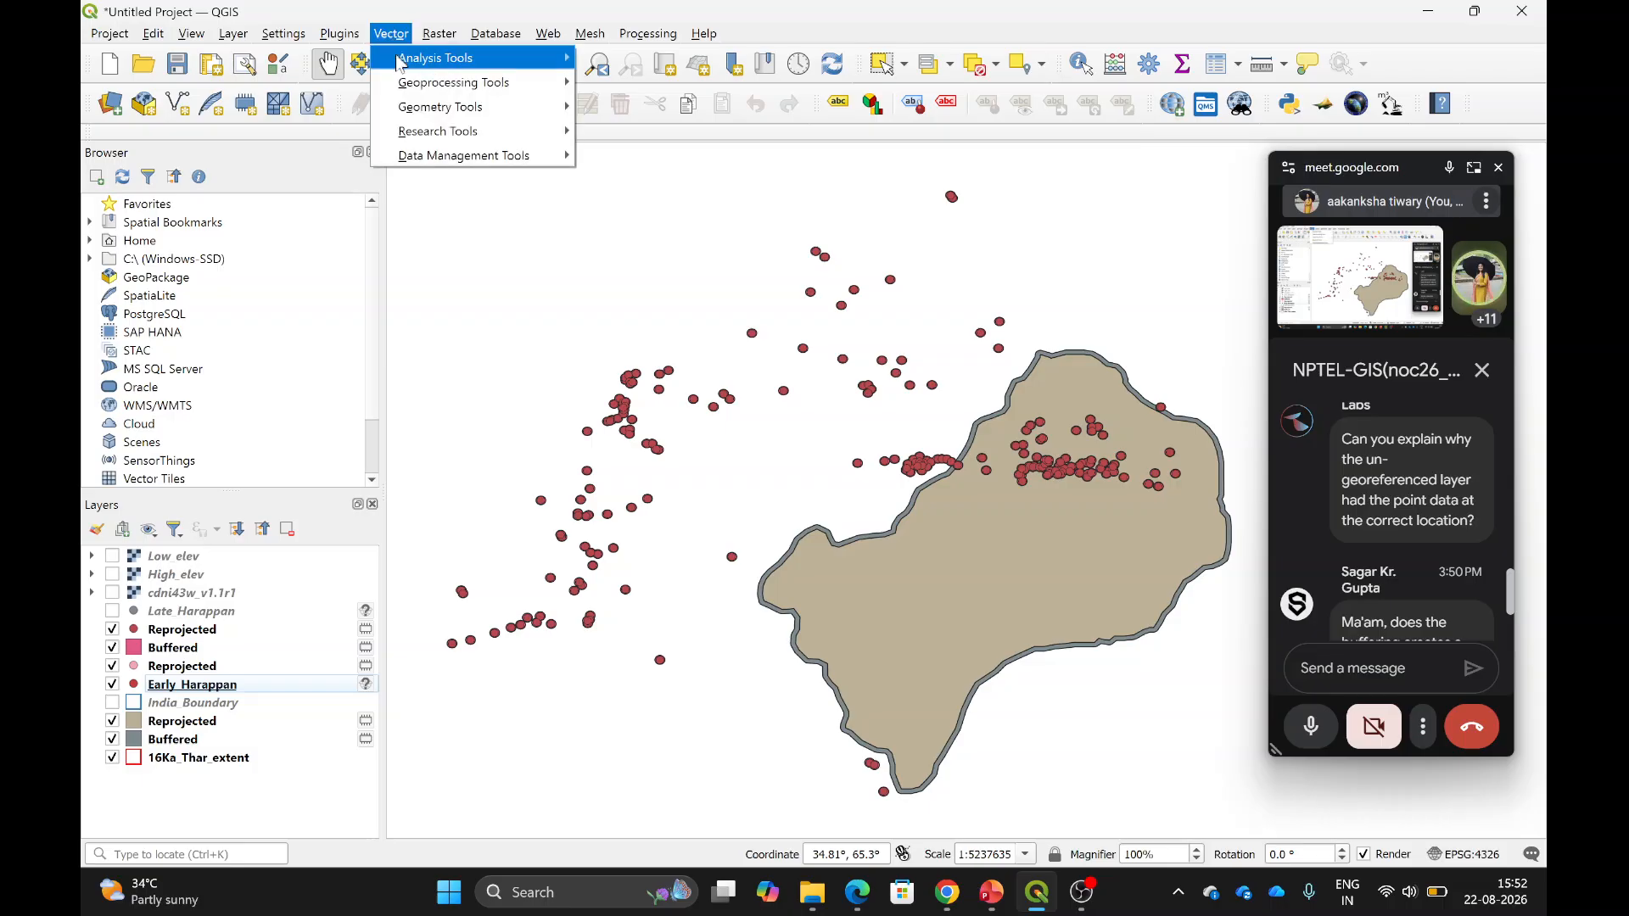
mouse_move(400, 59)
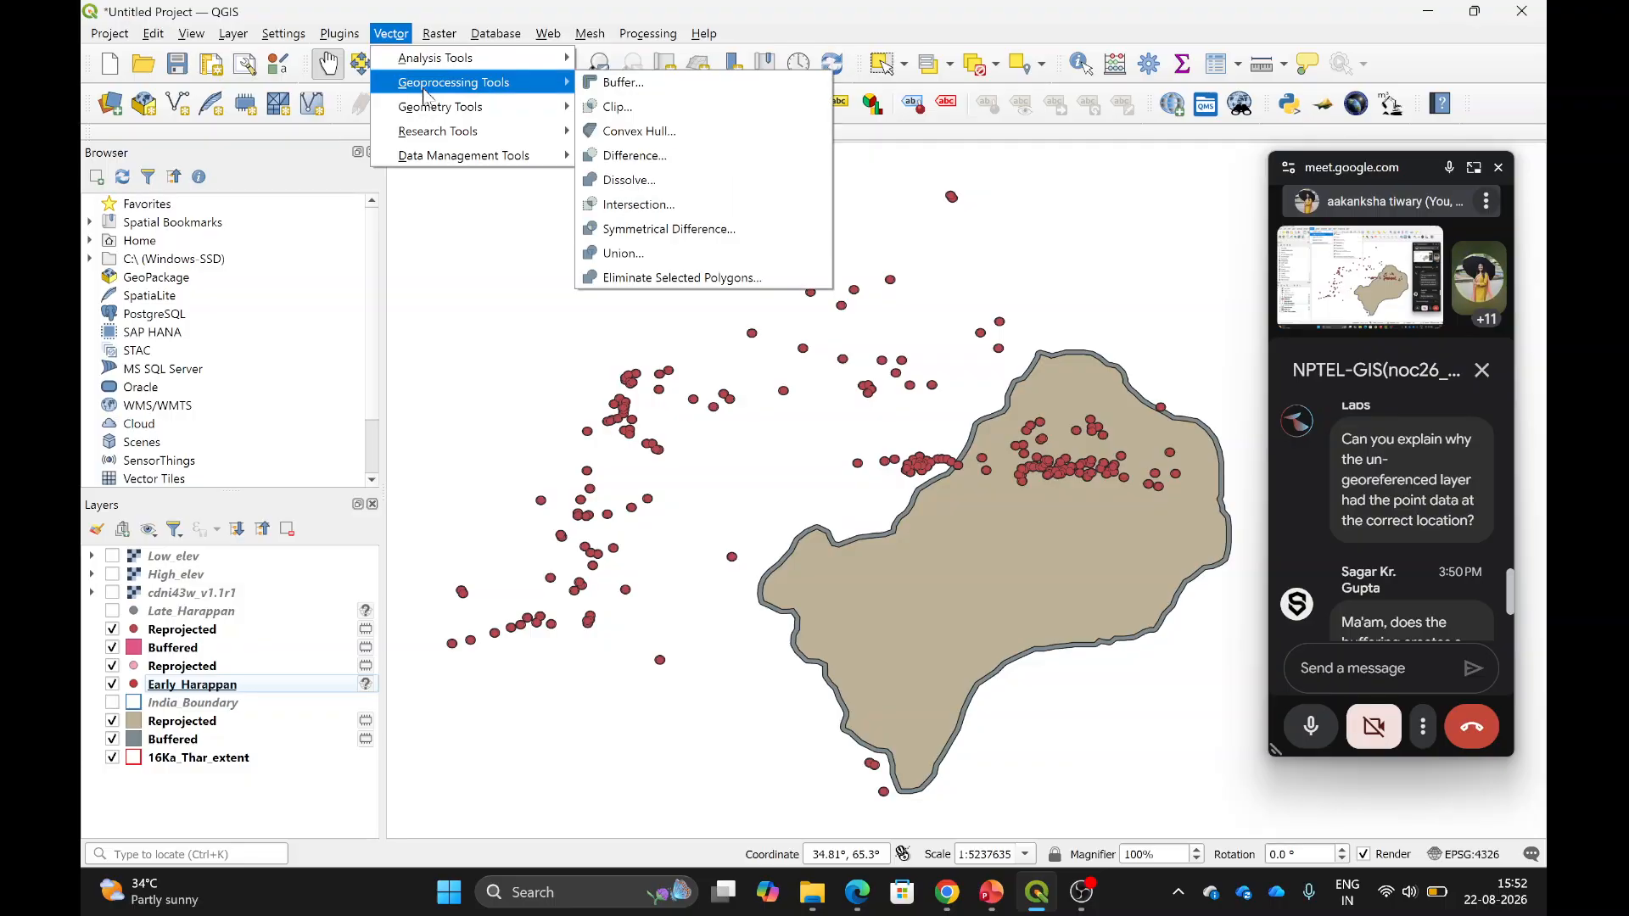
click(624, 83)
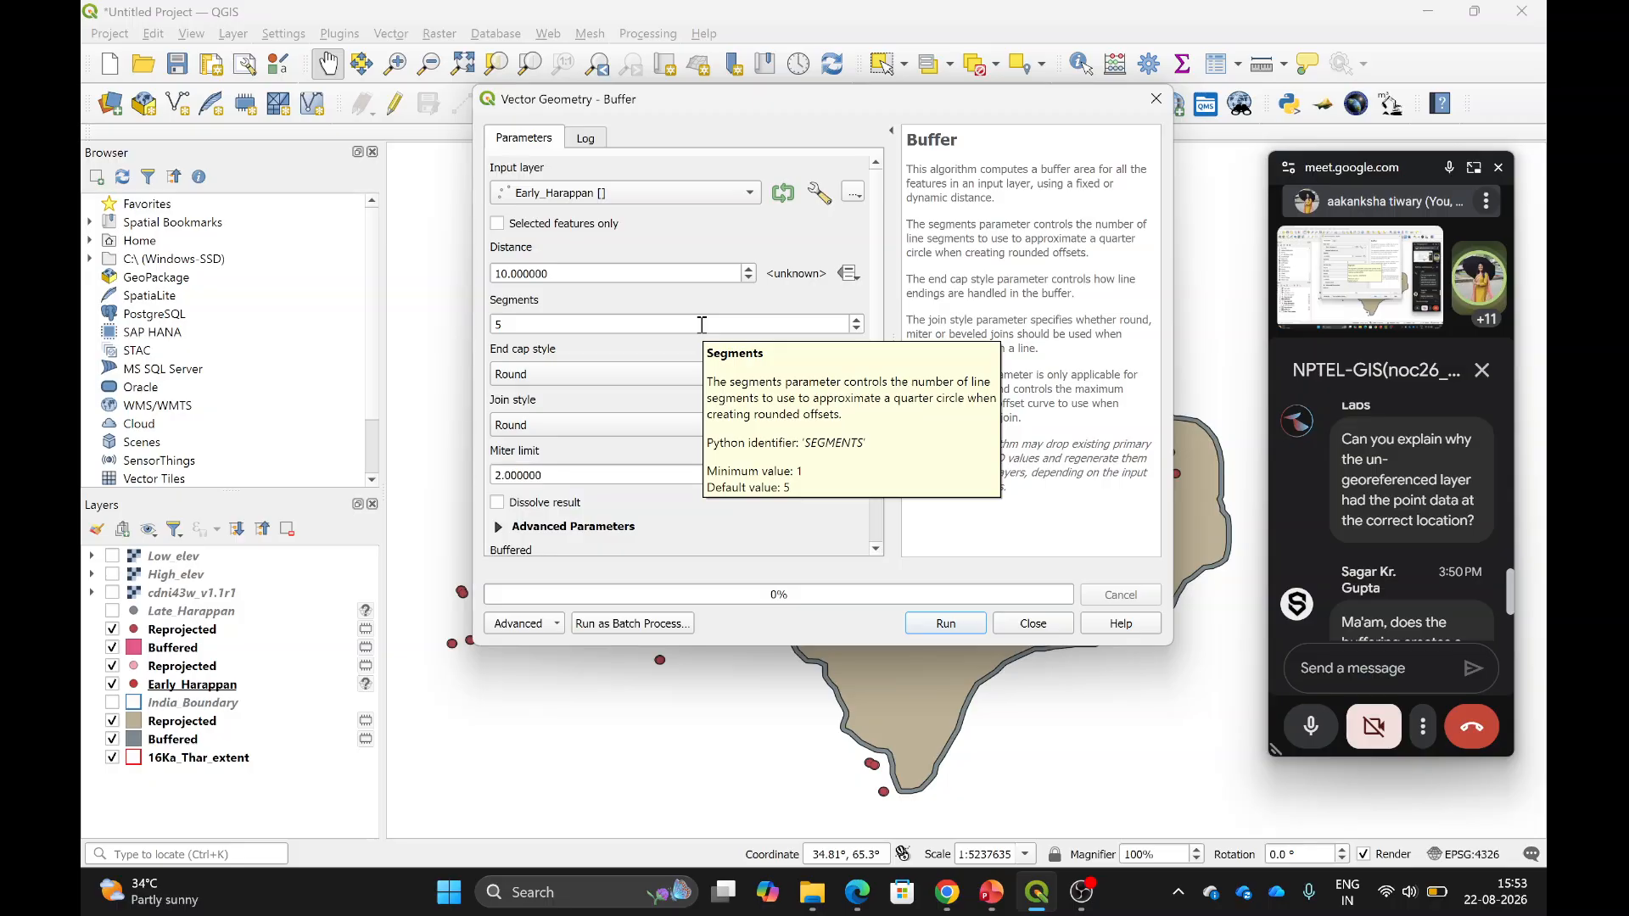
click(945, 624)
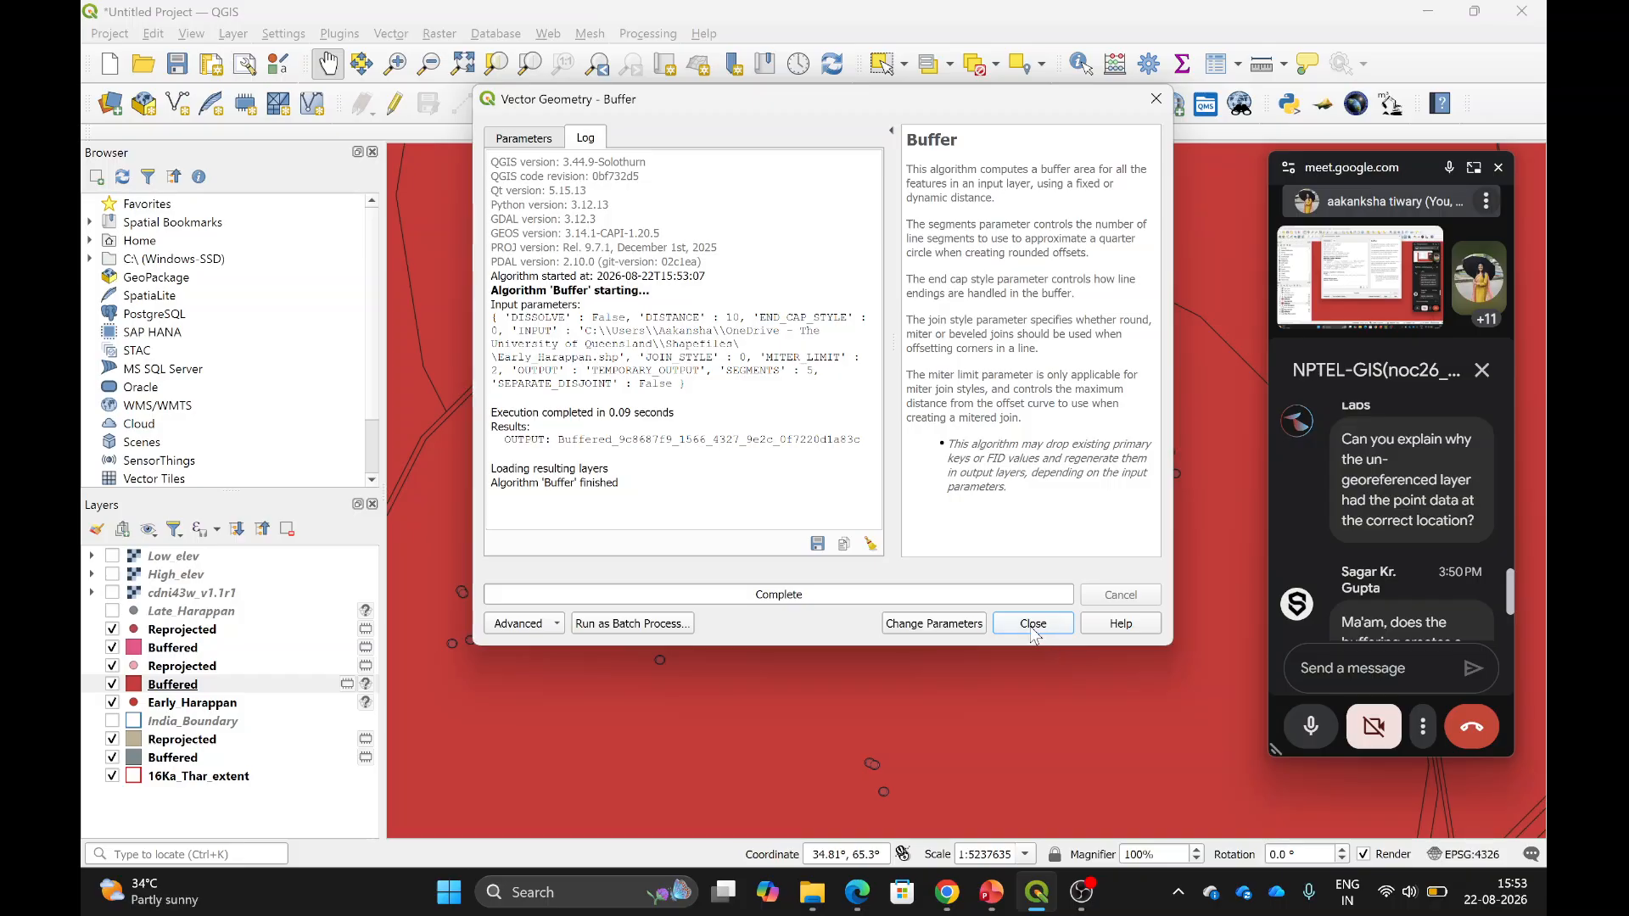
click(1033, 623)
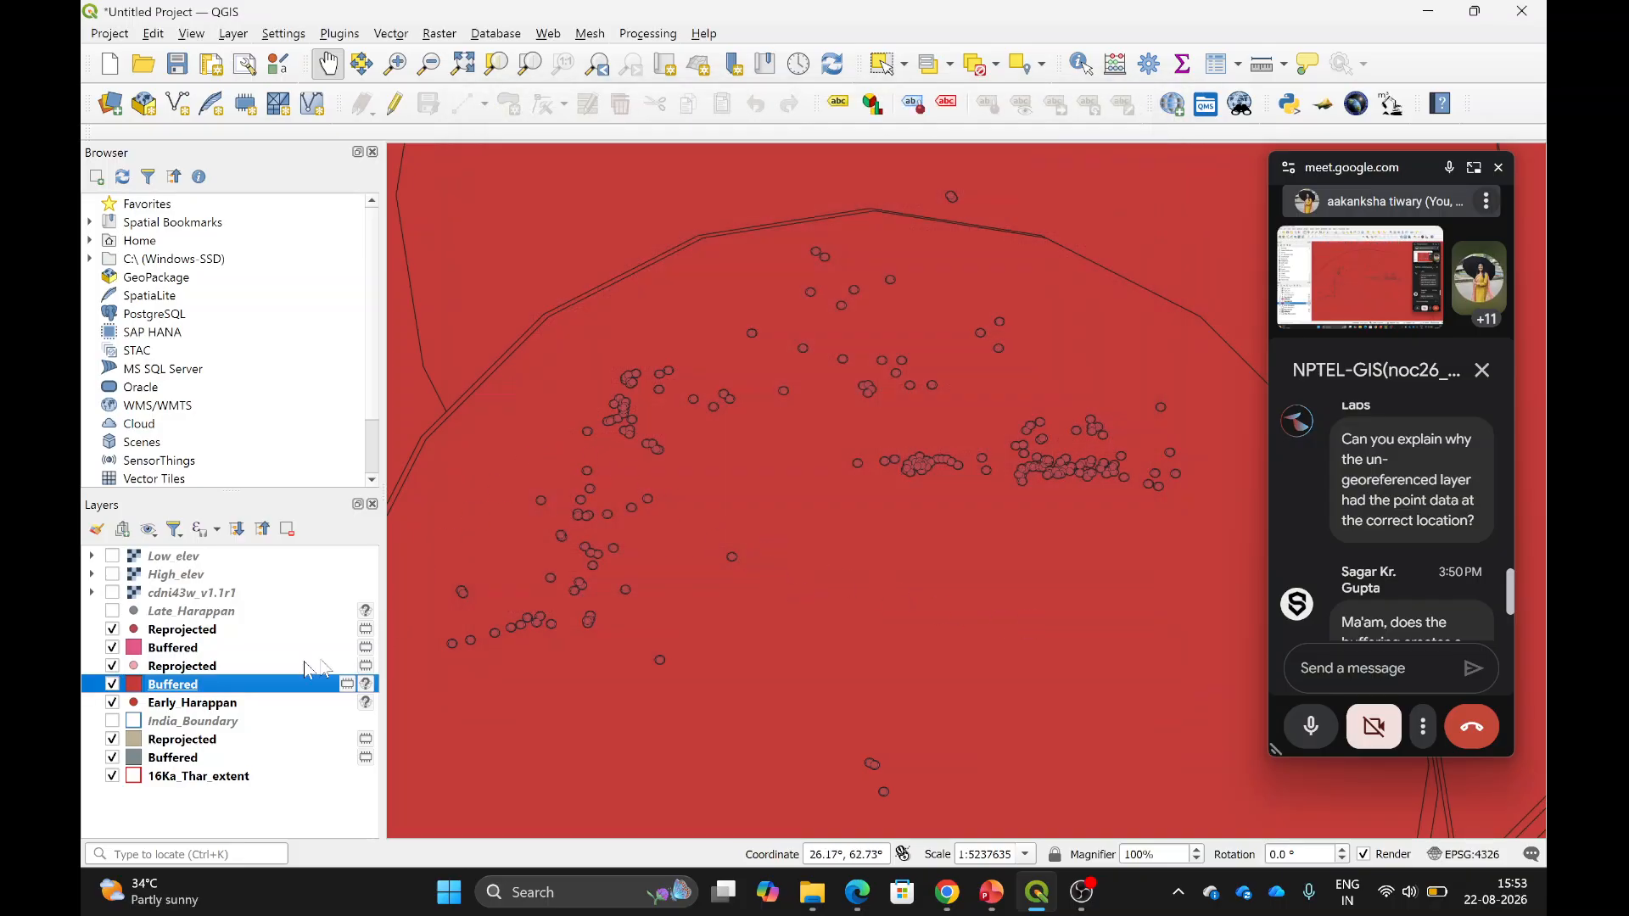
Zoom to the full extent of the red Buffered layer with the undefined CRS, and hide that layer.
right_click(183, 688)
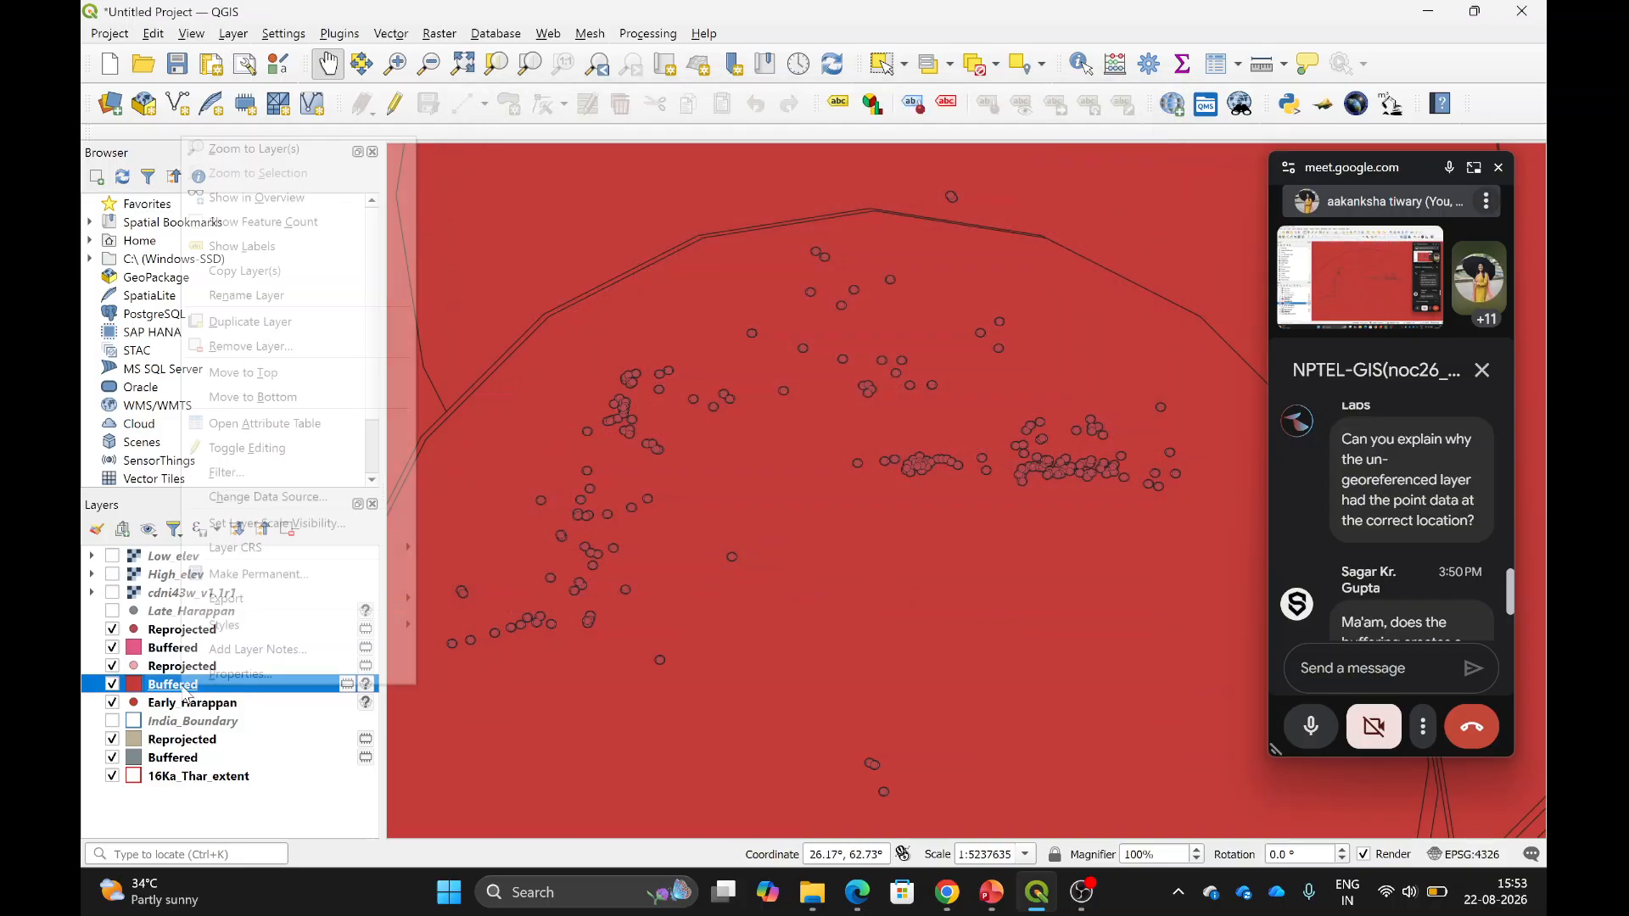
click(248, 149)
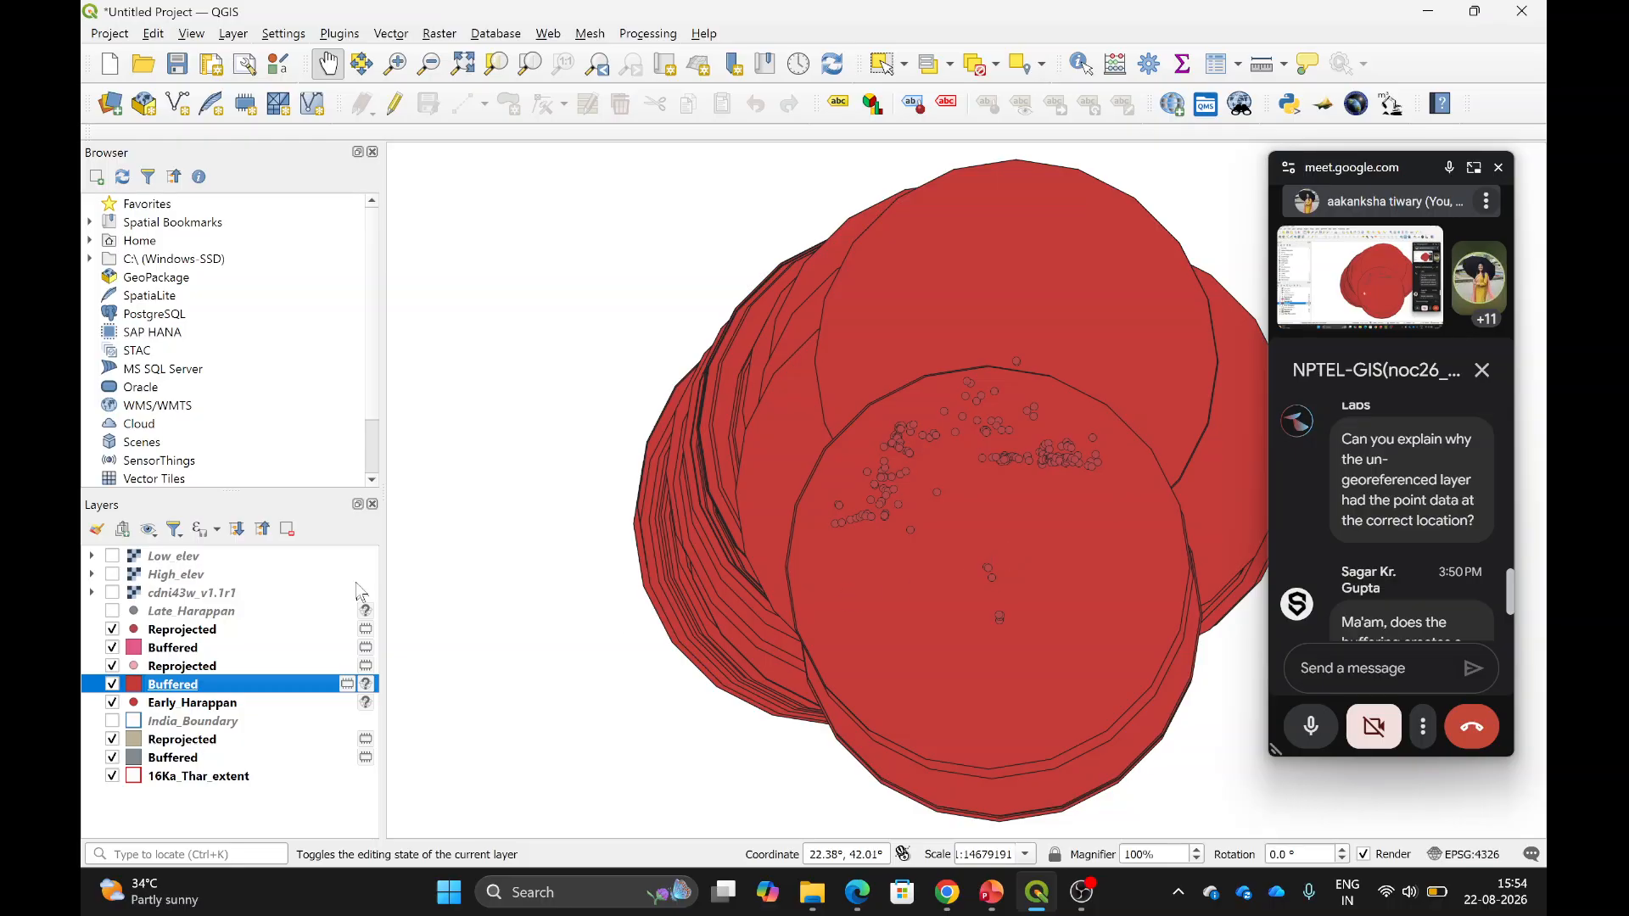
click(112, 685)
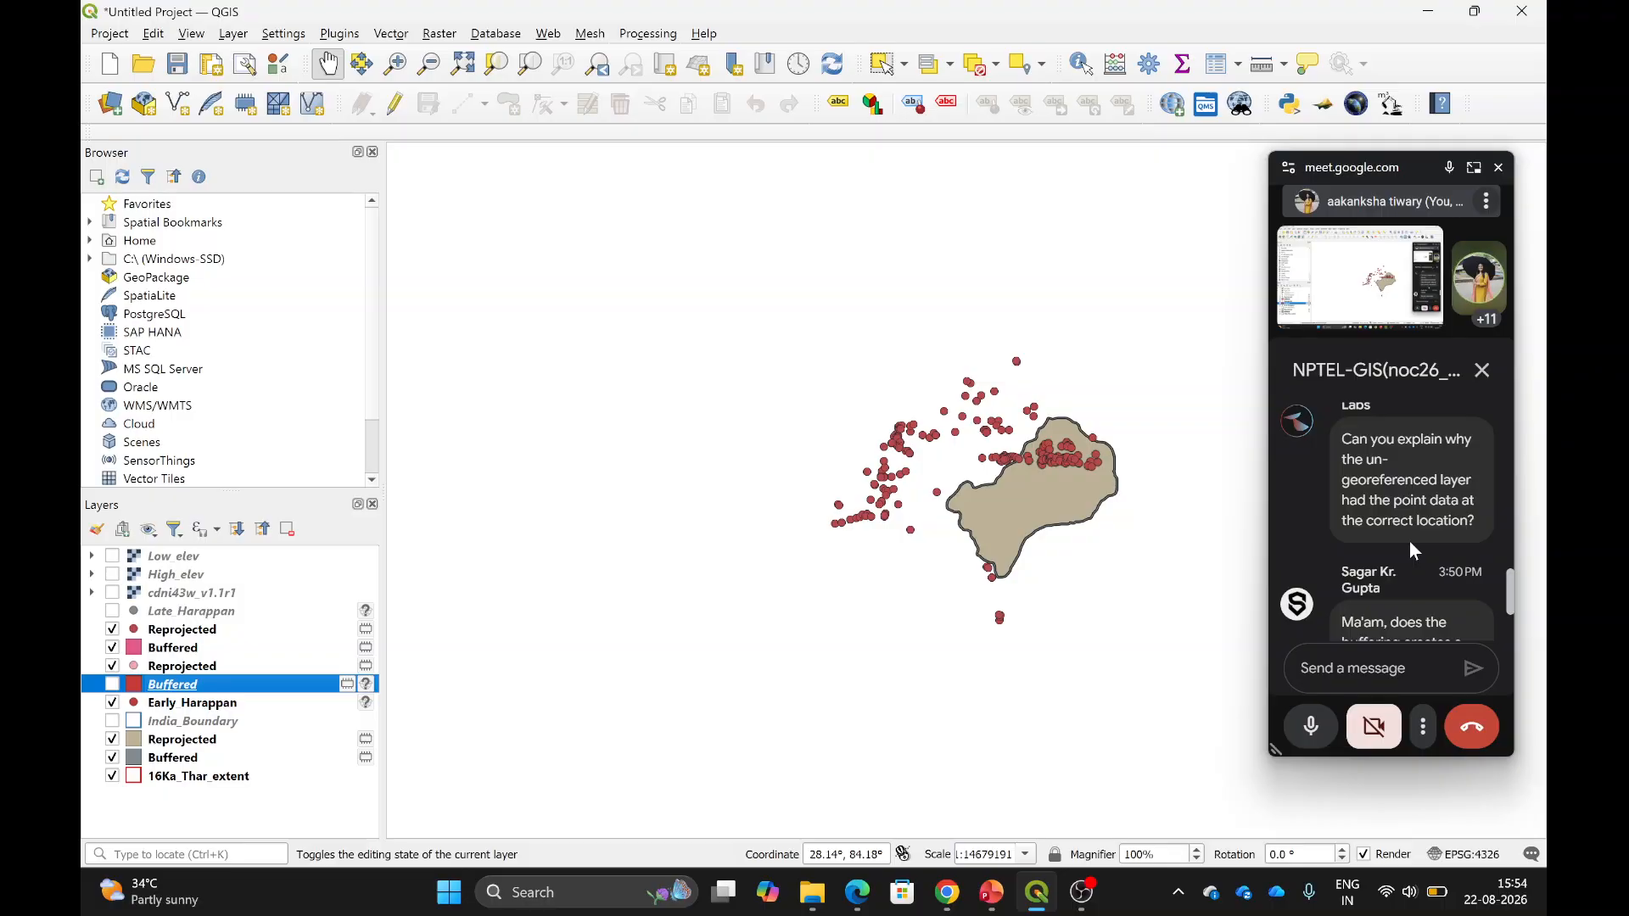
Read the meeting chat questions about the un-georeferenced layer's point location and about which sides of a line a buffer covers.
scroll(1413, 552, down, 2)
scroll(1413, 551, up, 3)
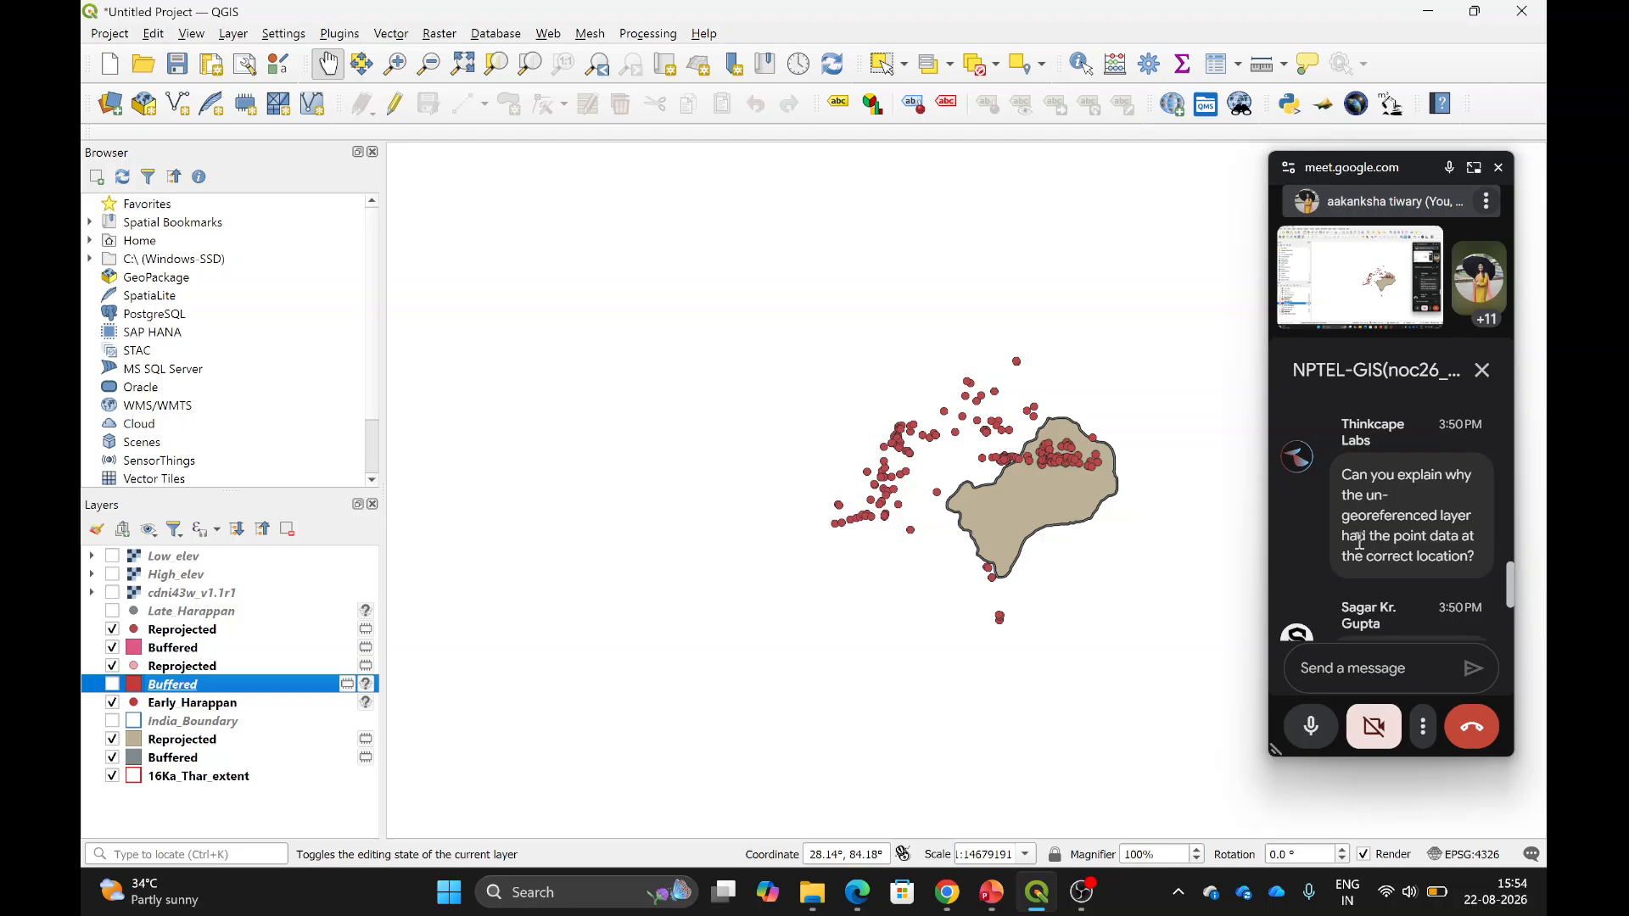
scroll(1360, 542, down, 3)
scroll(1361, 541, up, 4)
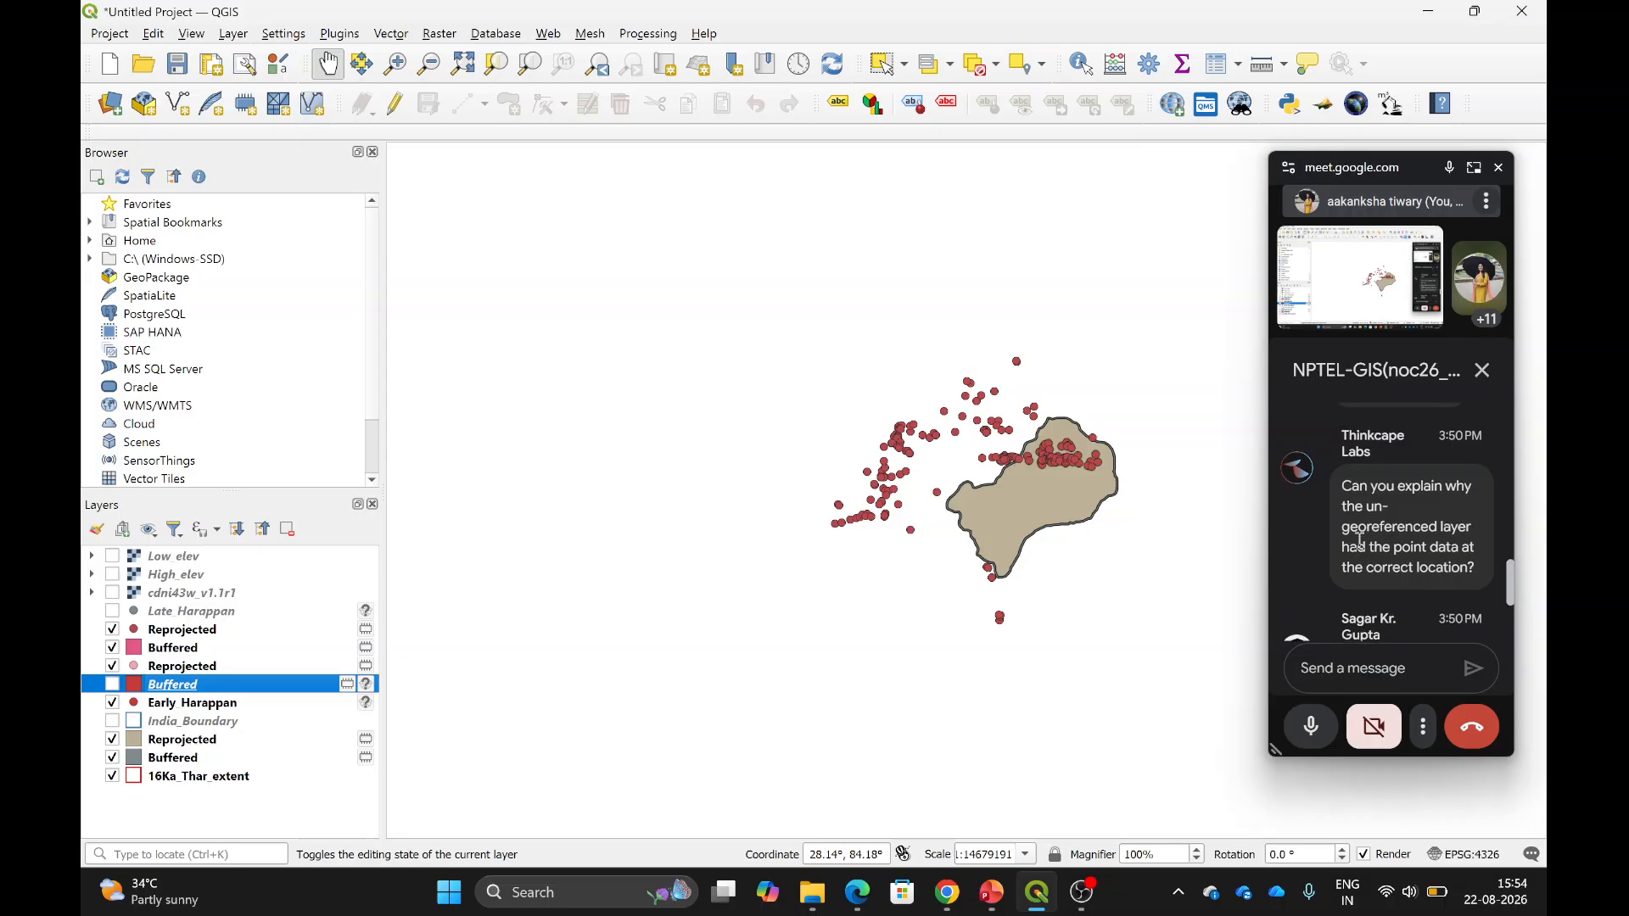
scroll(1360, 541, down, 2)
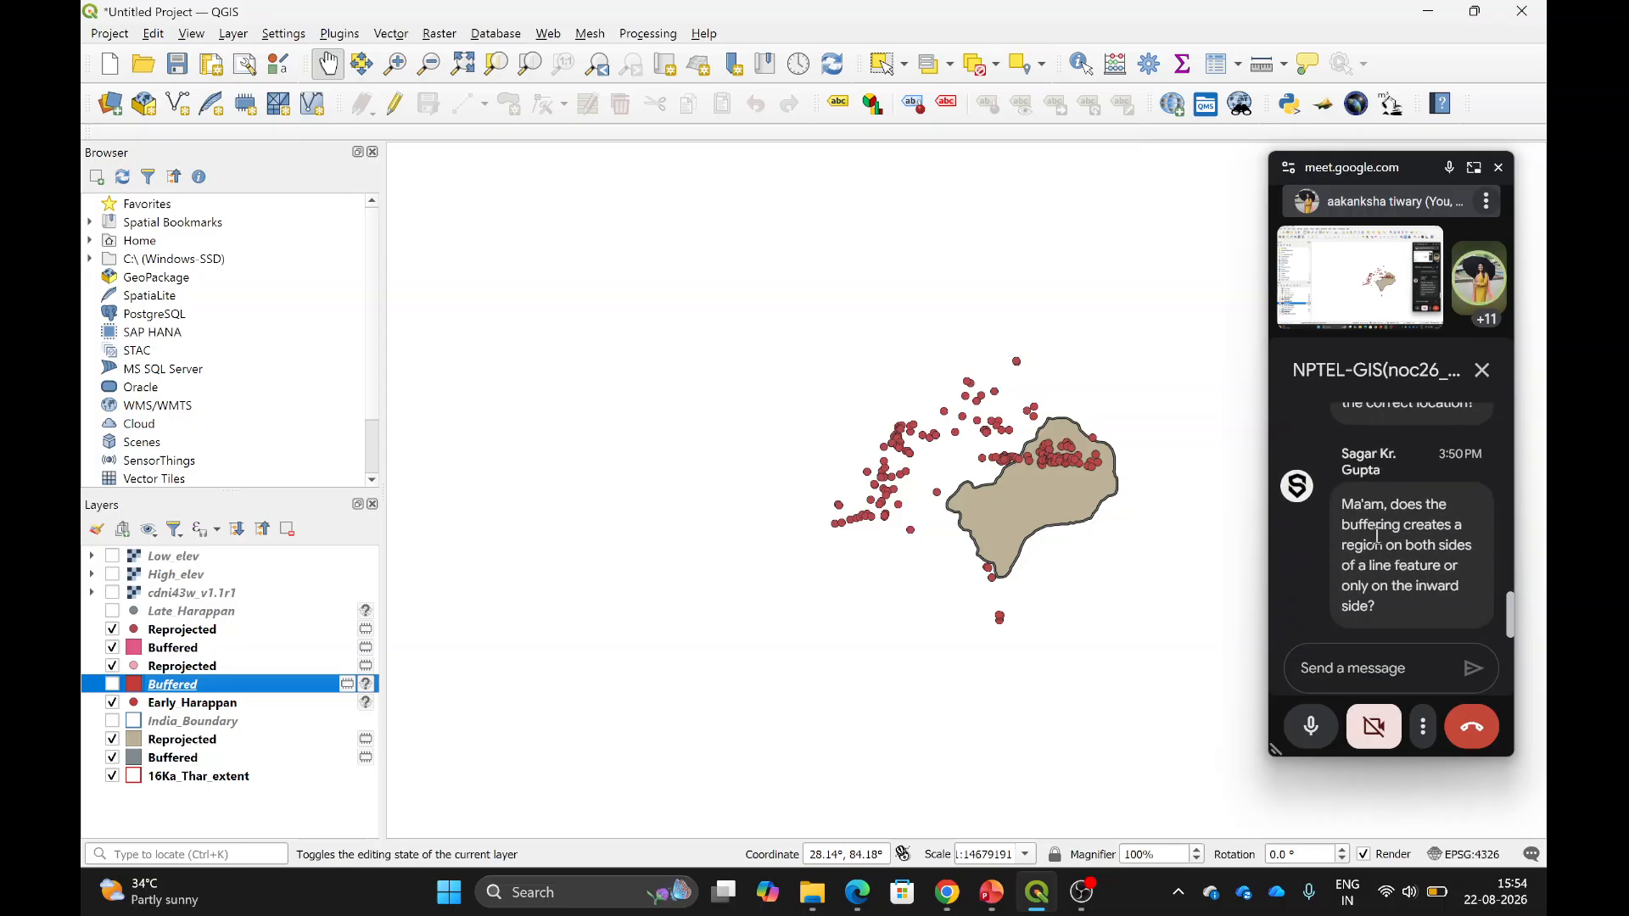
scroll(1378, 536, up, 2)
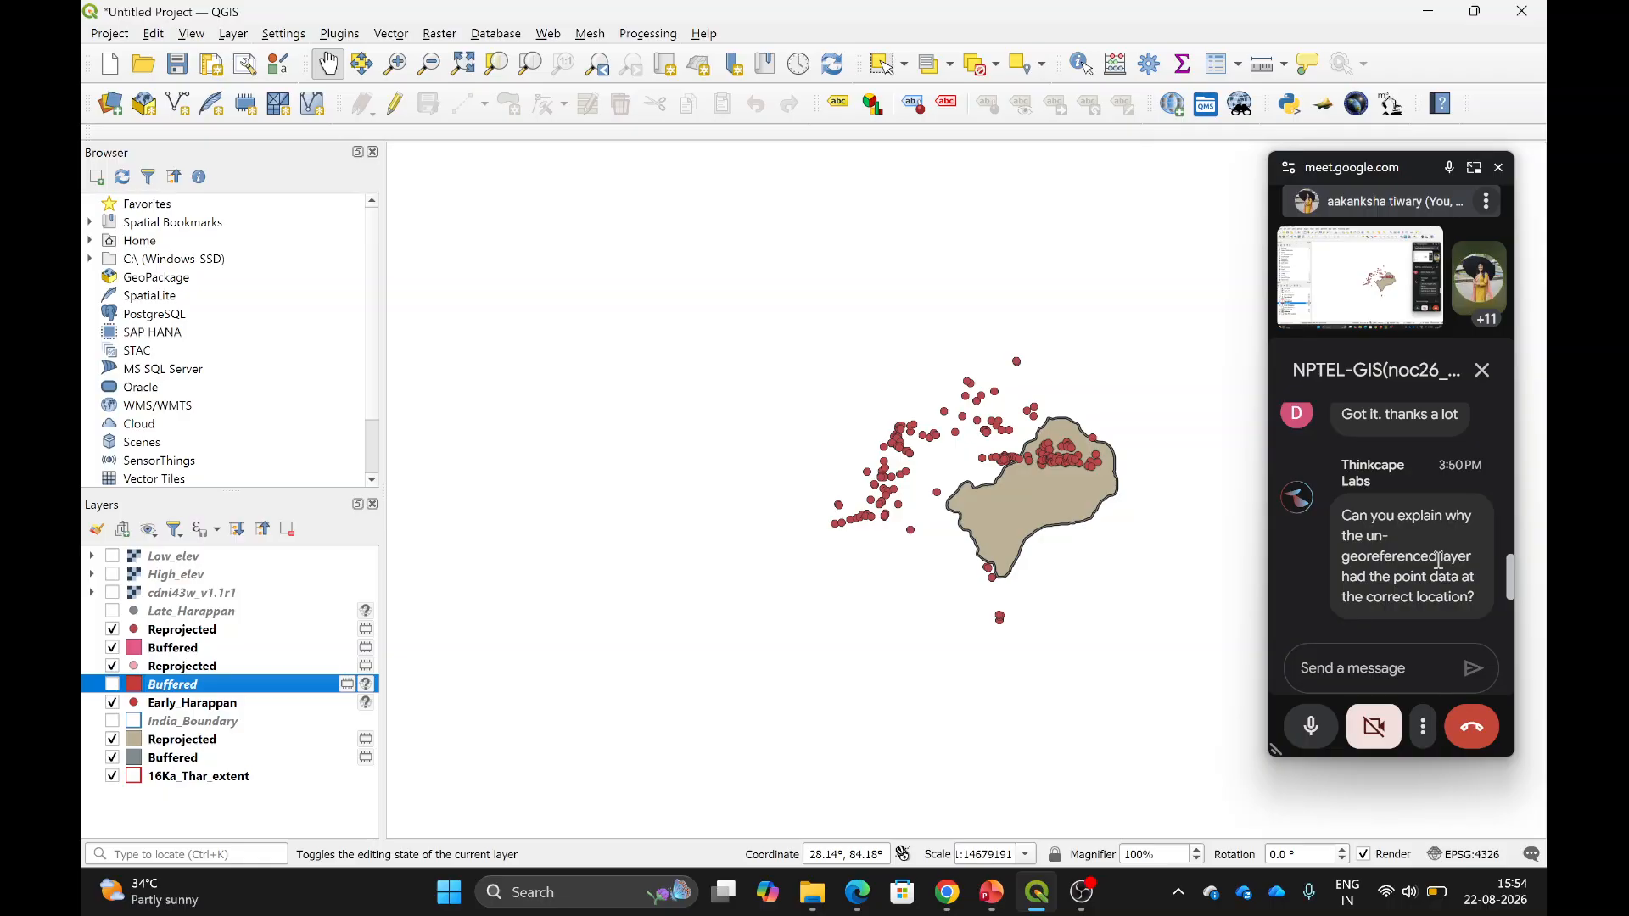
scroll(1409, 560, down, 3)
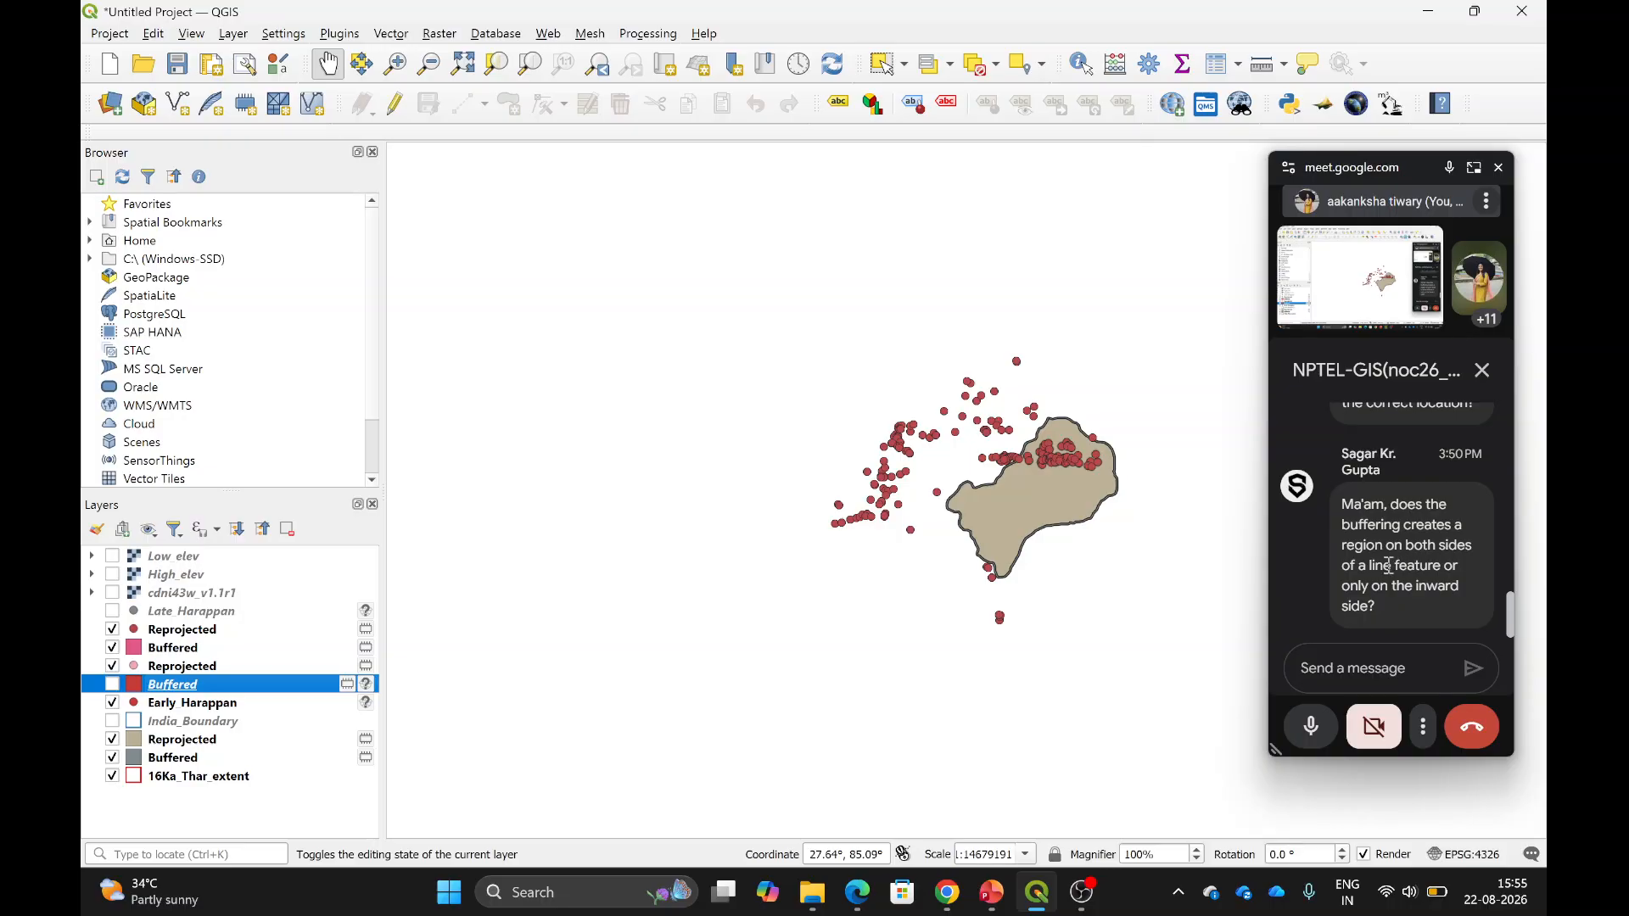
scroll(1413, 570, up, 1)
scroll(1423, 585, down, 1)
Zoom to the tan Reprojected polygon to view the buffer ring around its boundary.
right_click(174, 745)
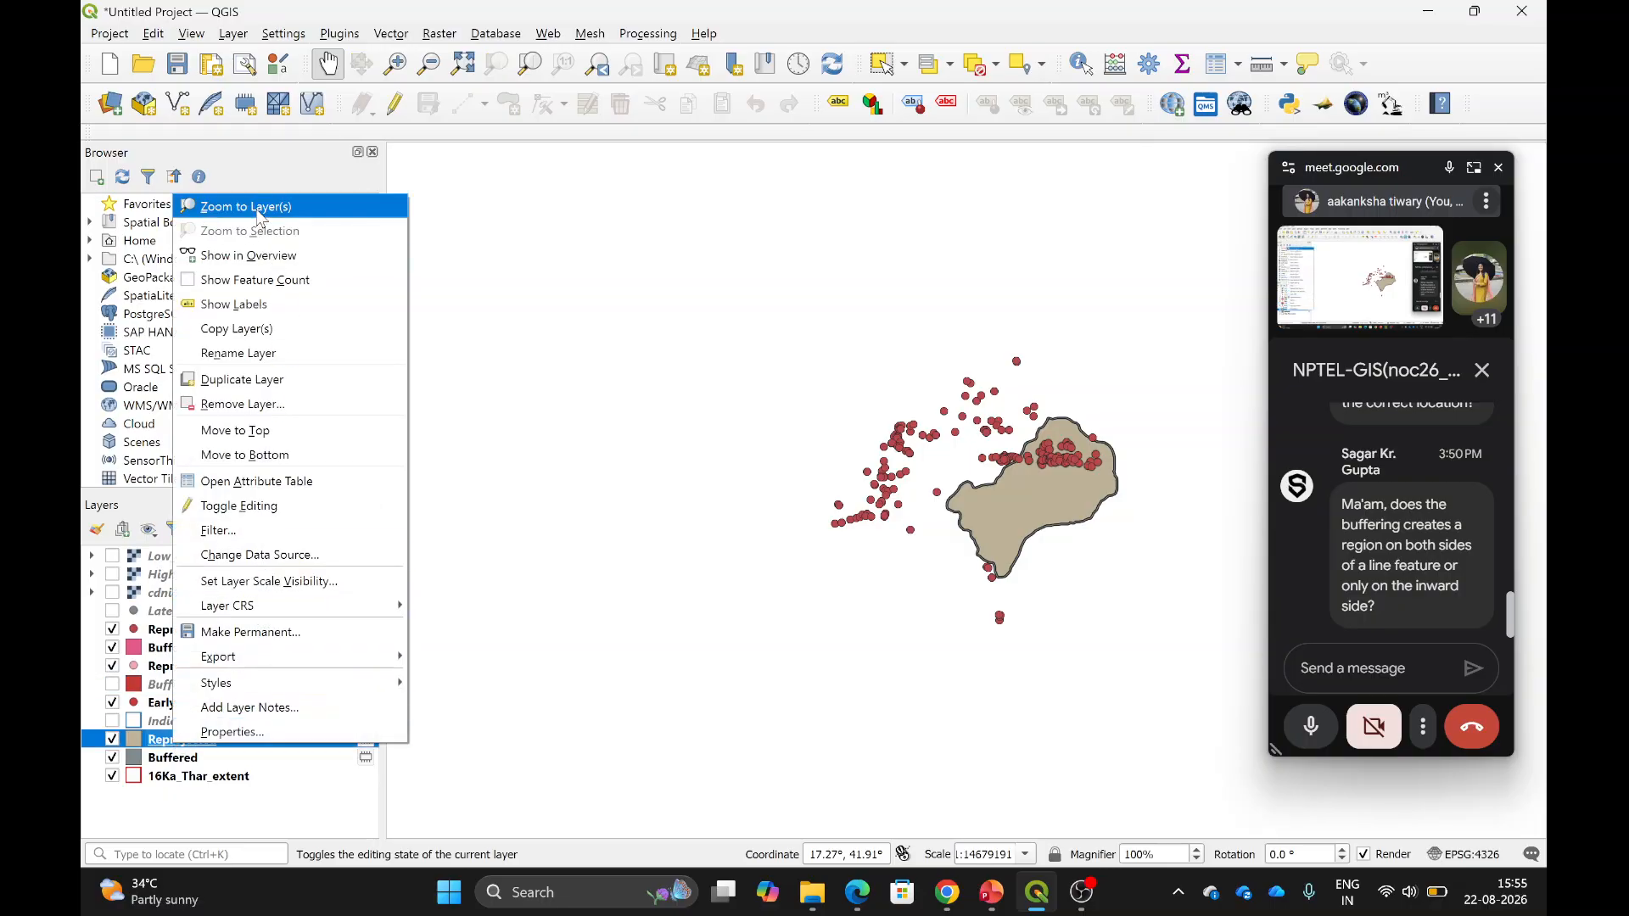
click(258, 214)
drag(992, 495, 847, 487)
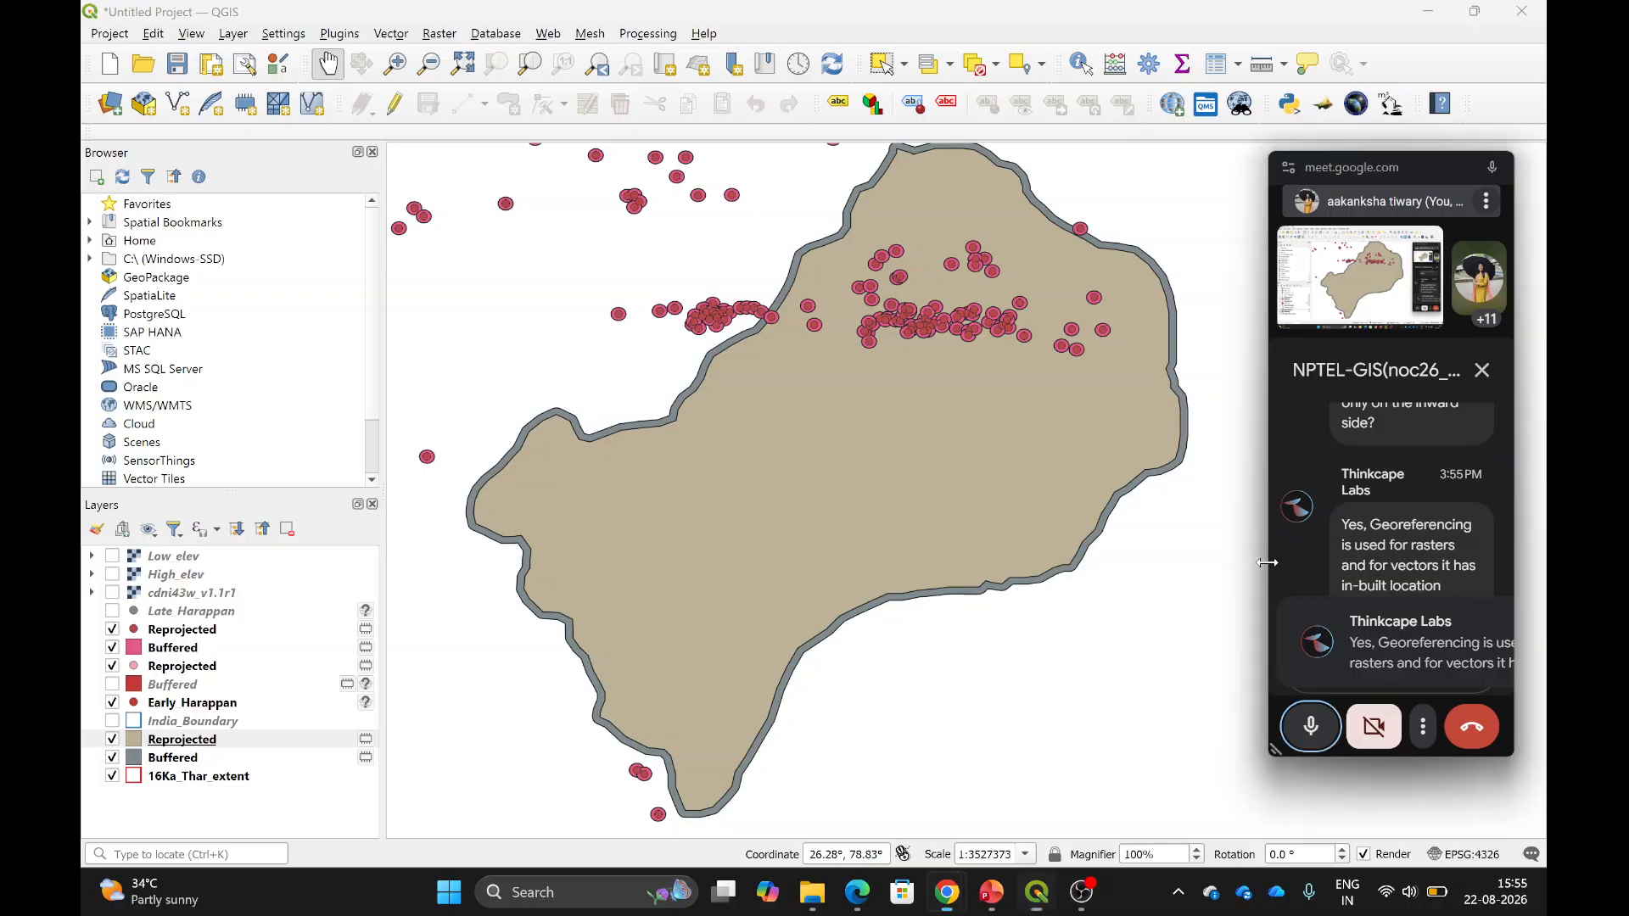
Resize the meeting window and read the chat message about georeferencing rasters versus vectors' in-built location details.
drag(1268, 563, 1178, 563)
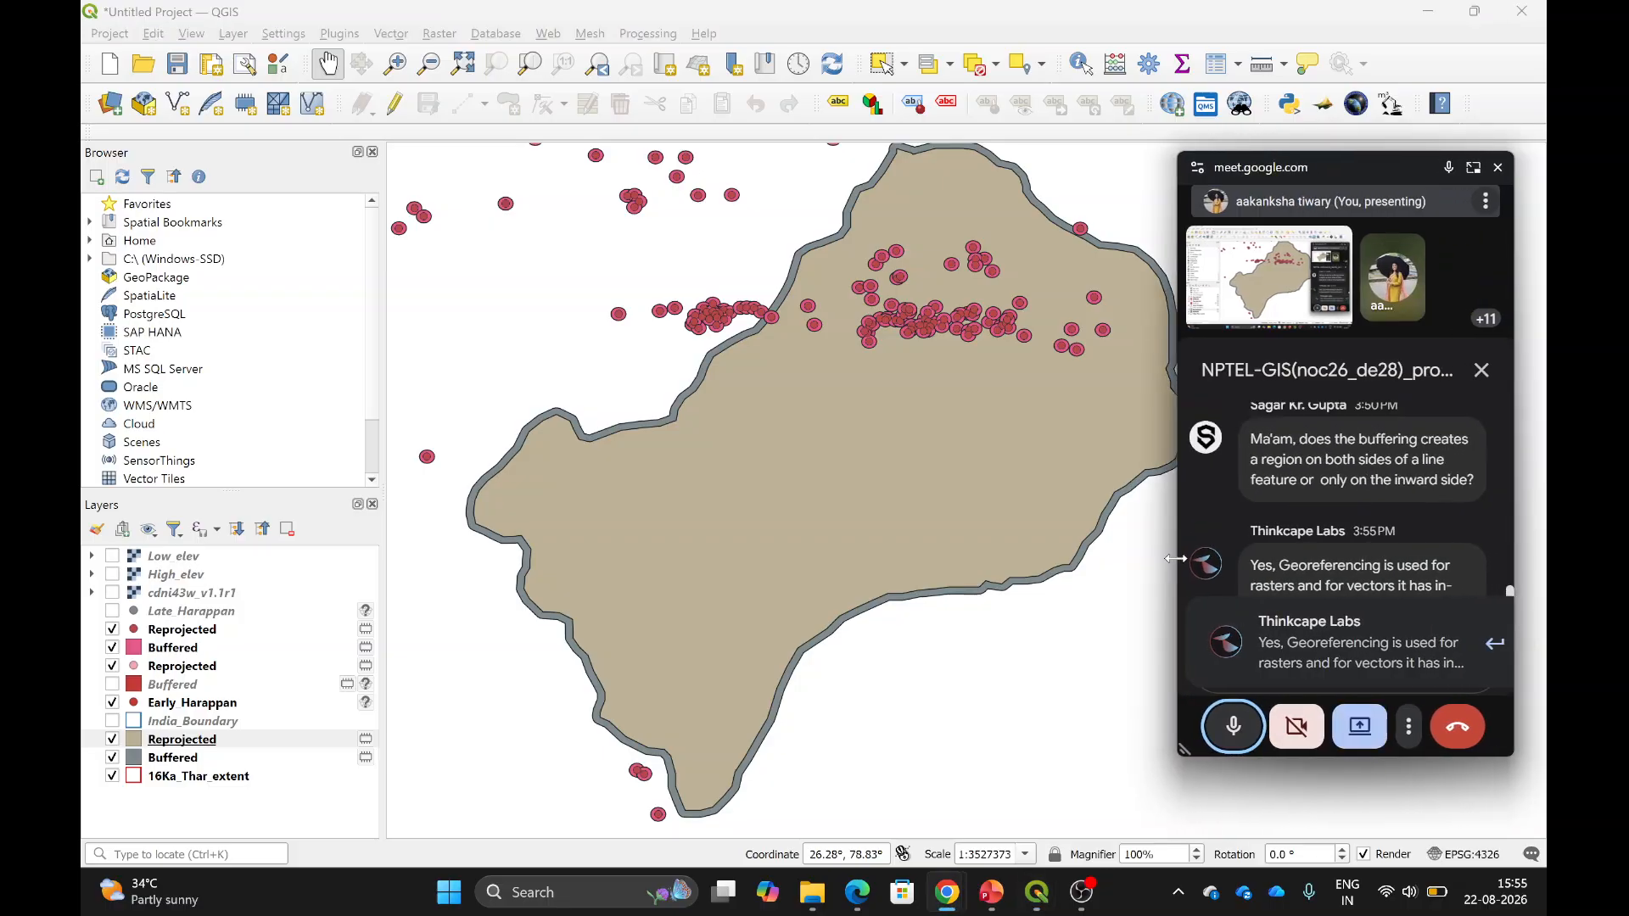
click(1457, 636)
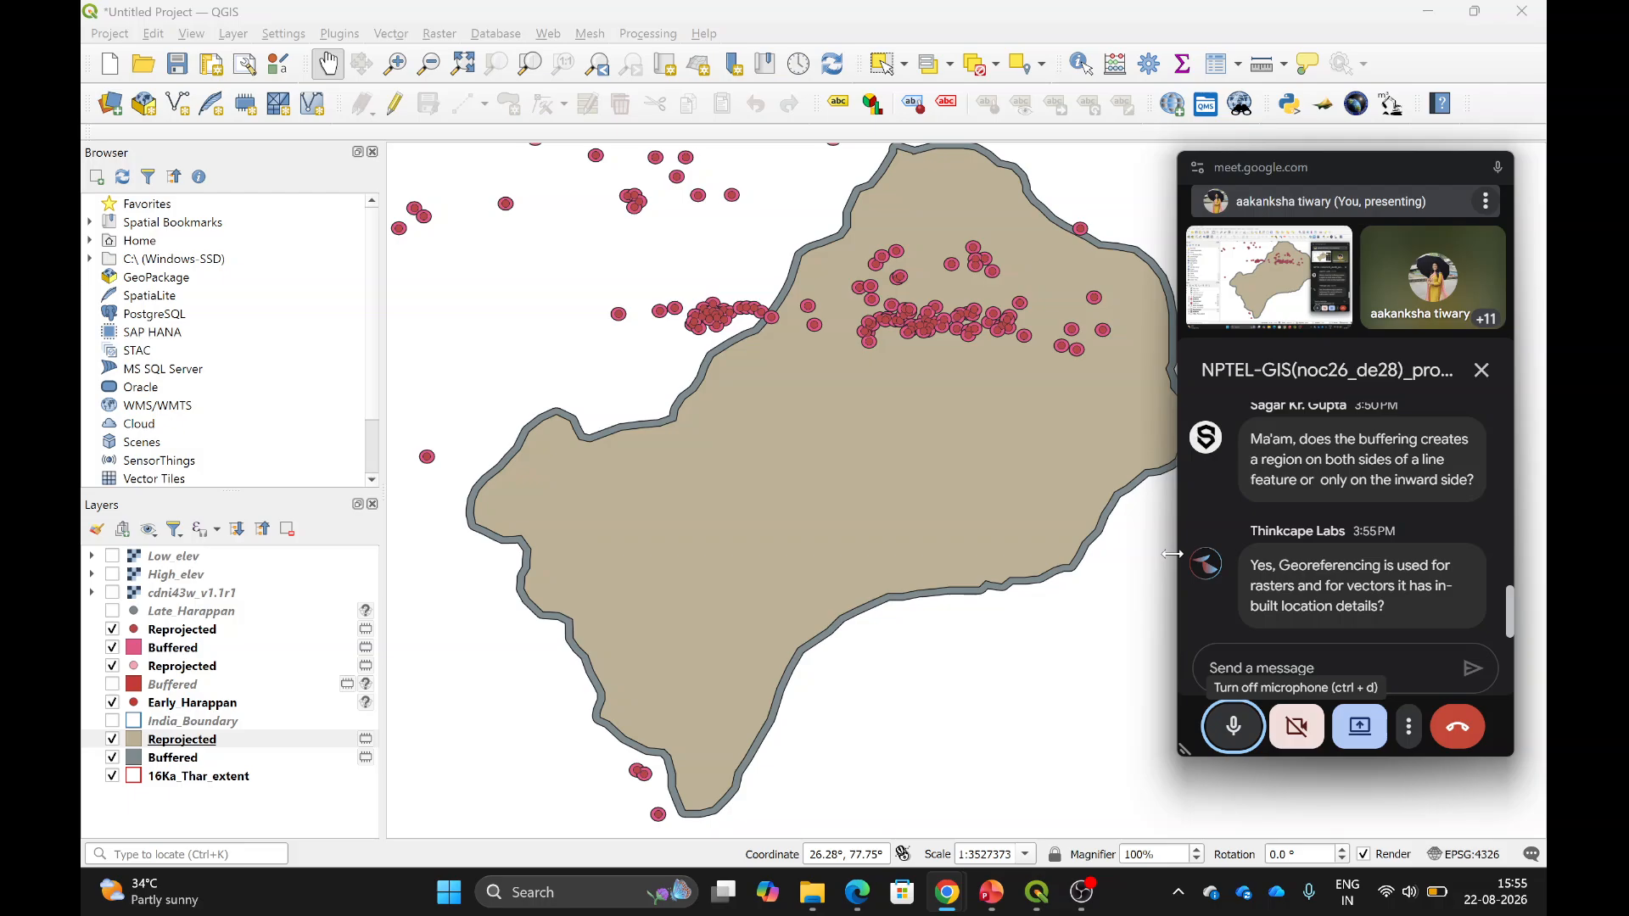
drag(1172, 553, 1250, 552)
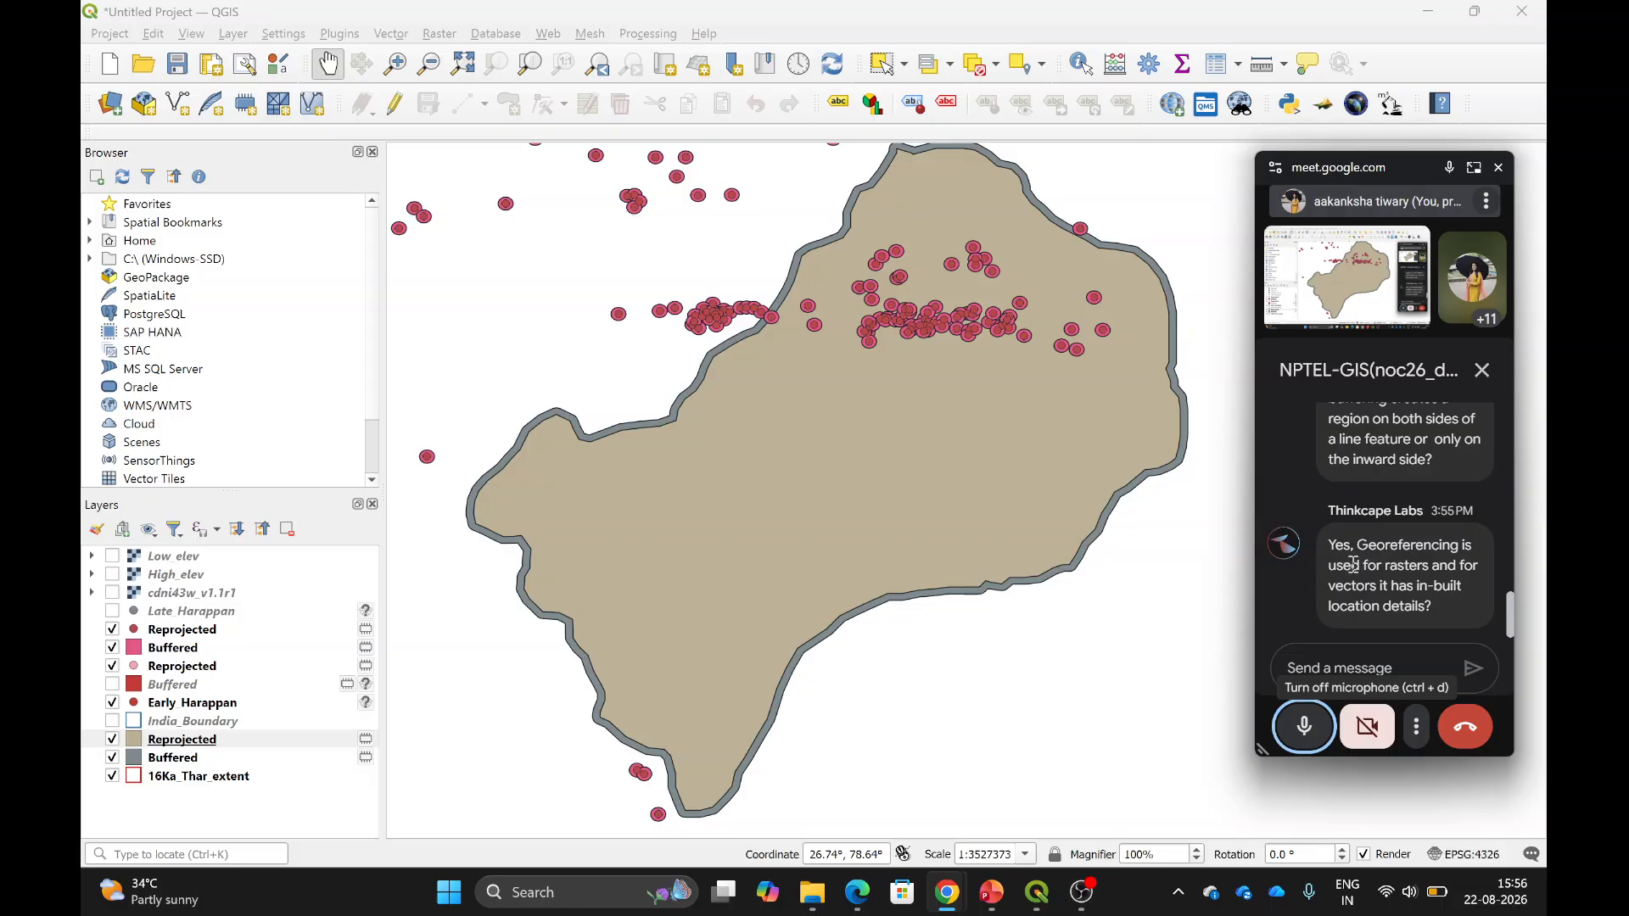
scroll(1353, 565, up, 1)
scroll(1354, 565, down, 1)
click(1117, 611)
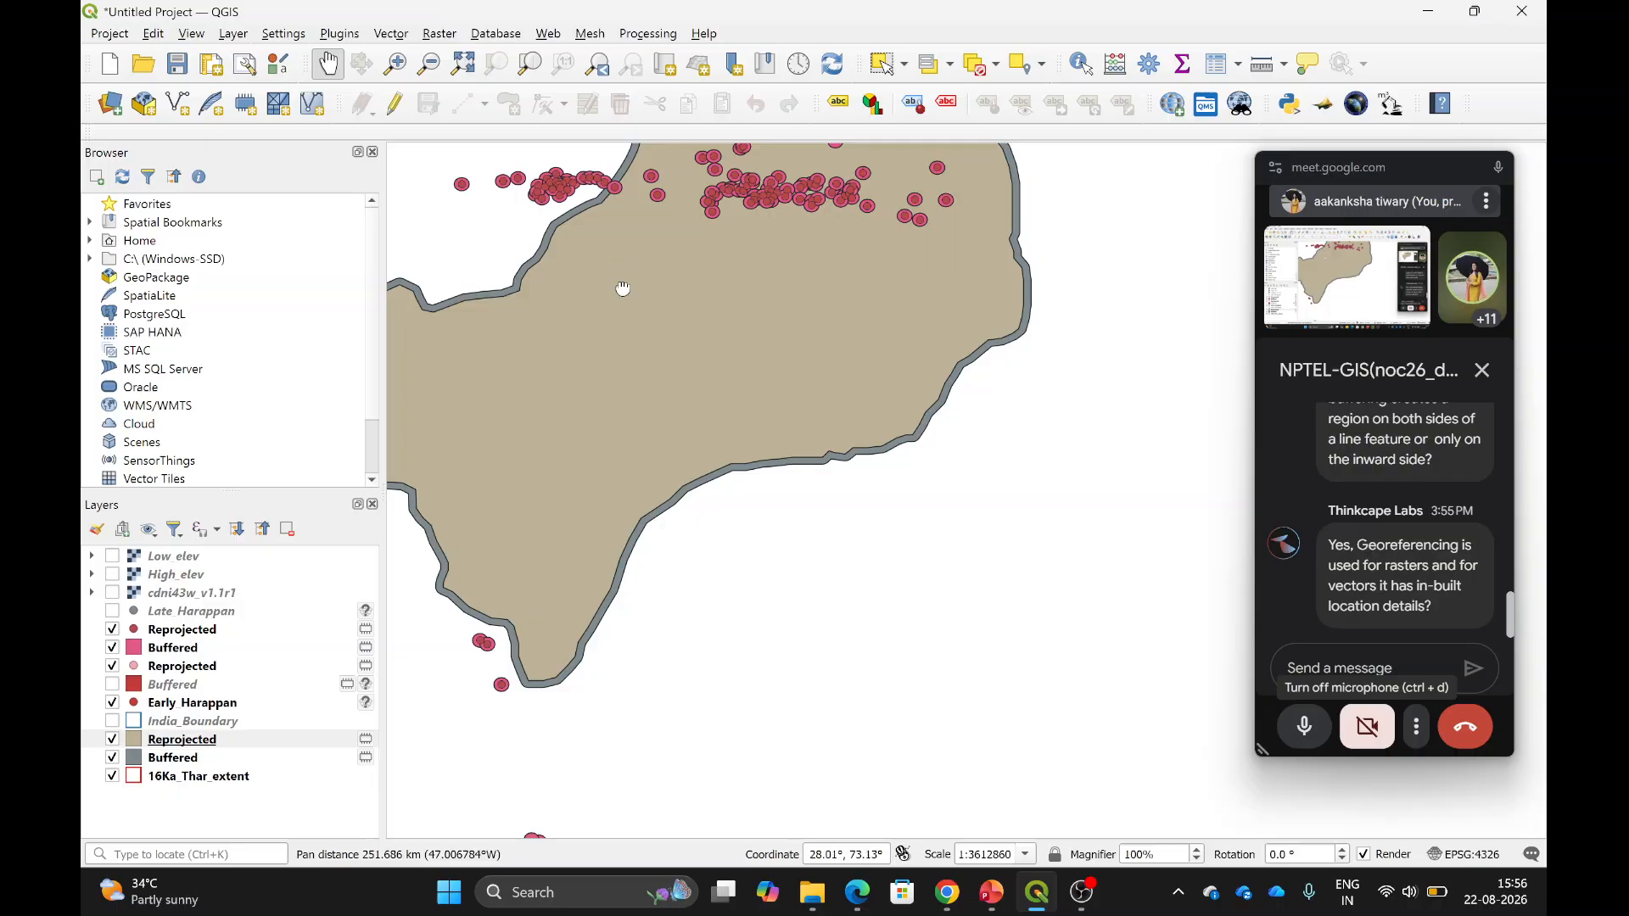
drag(619, 283, 812, 437)
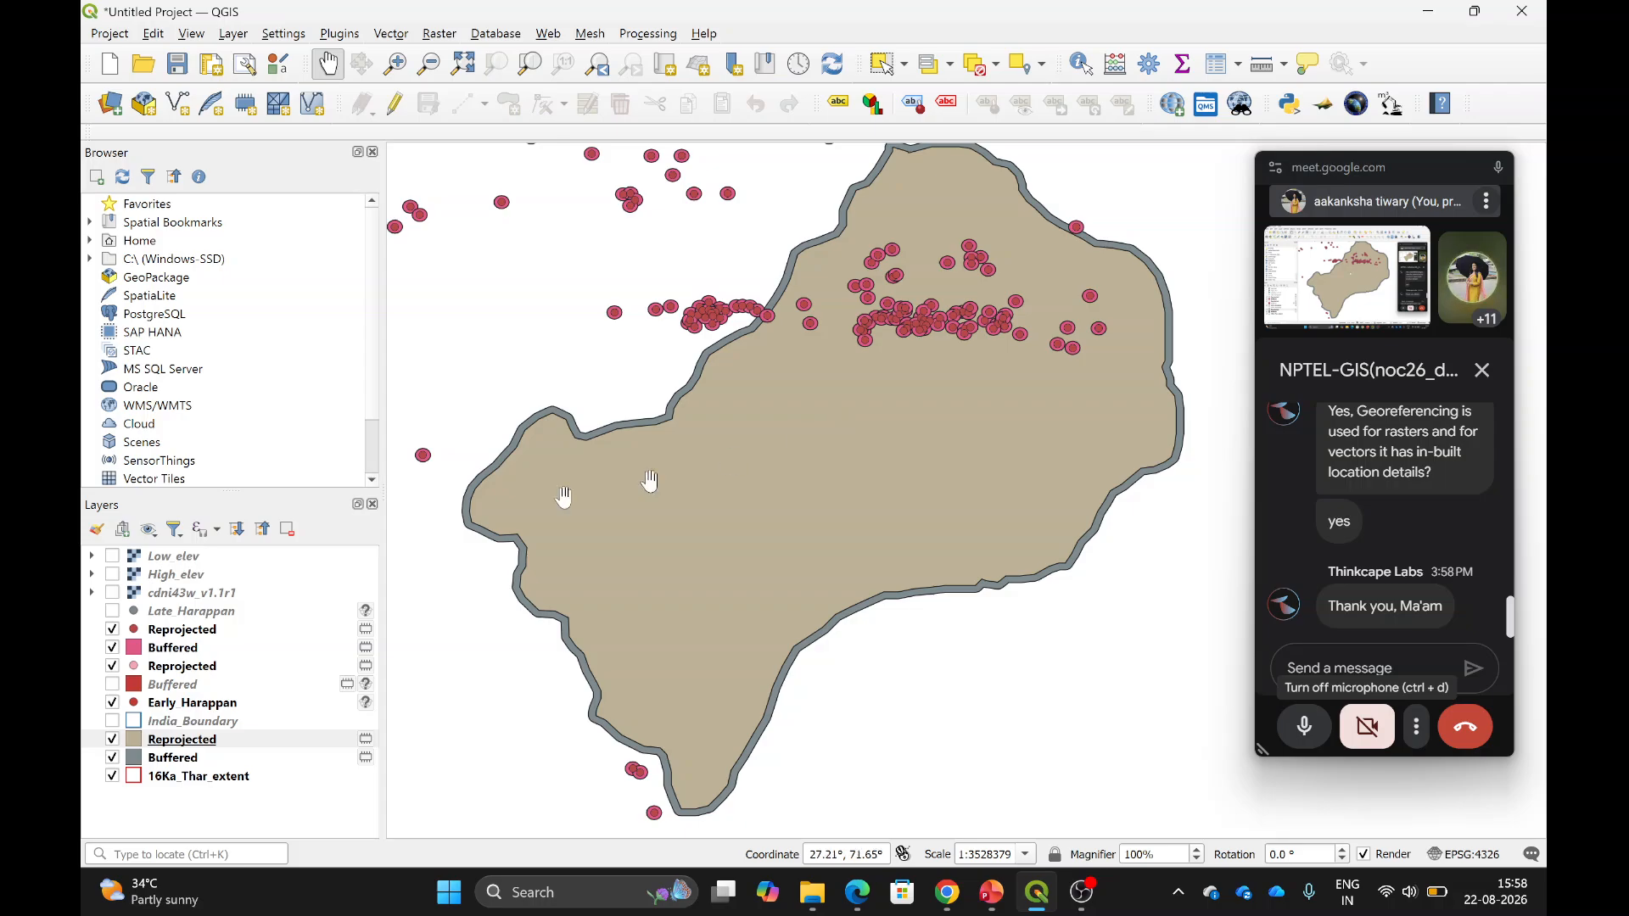
click(112, 685)
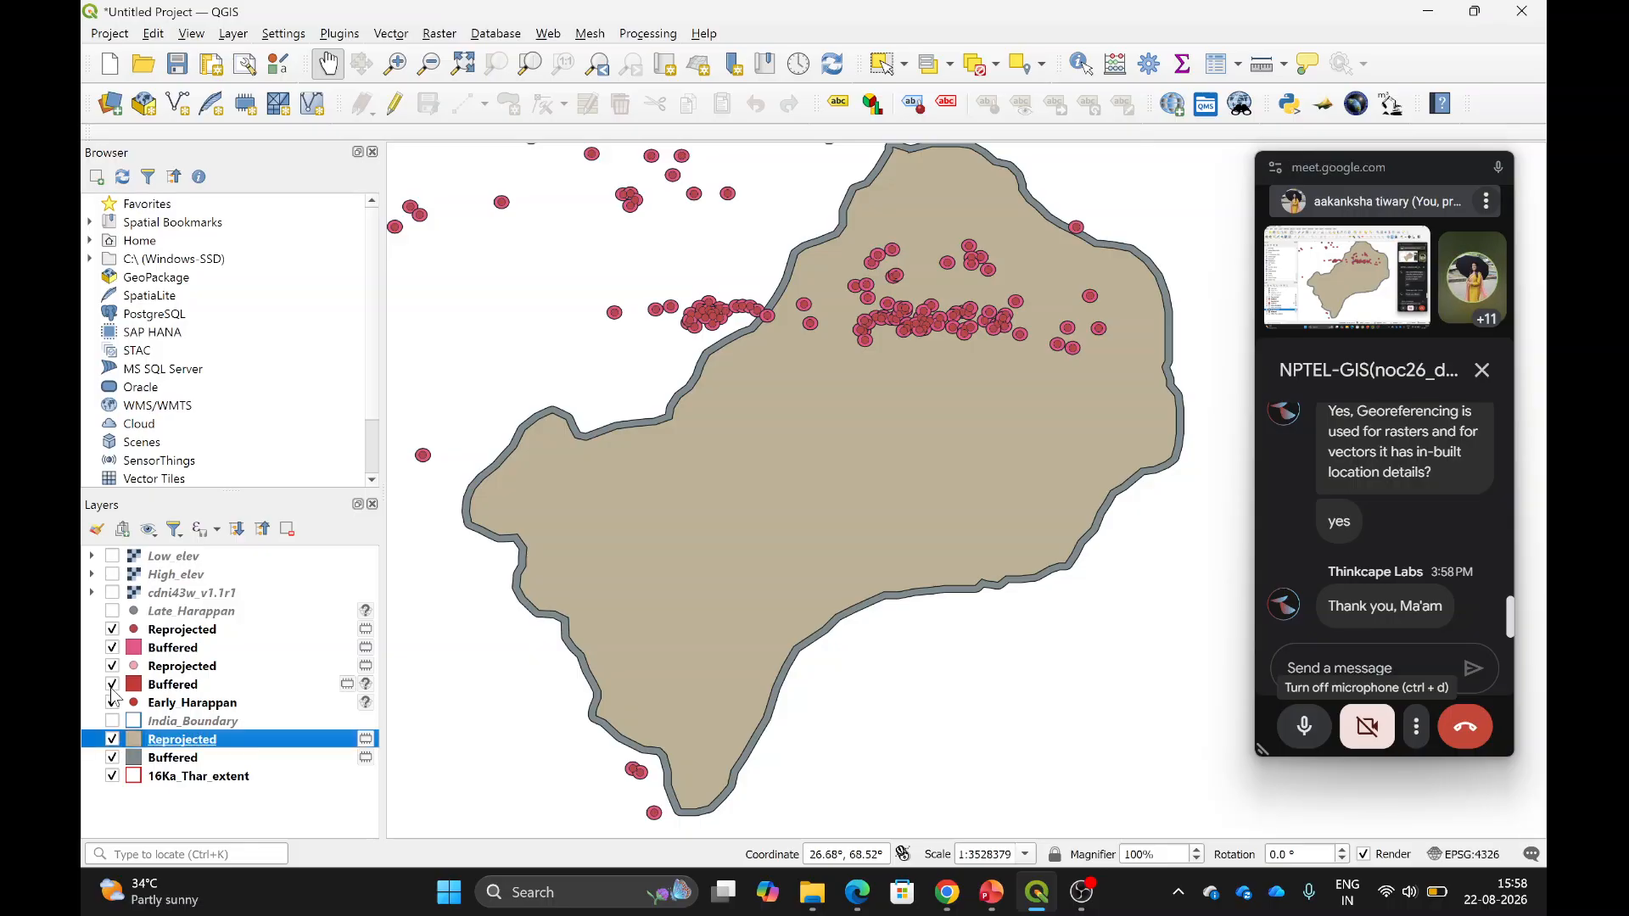
click(112, 685)
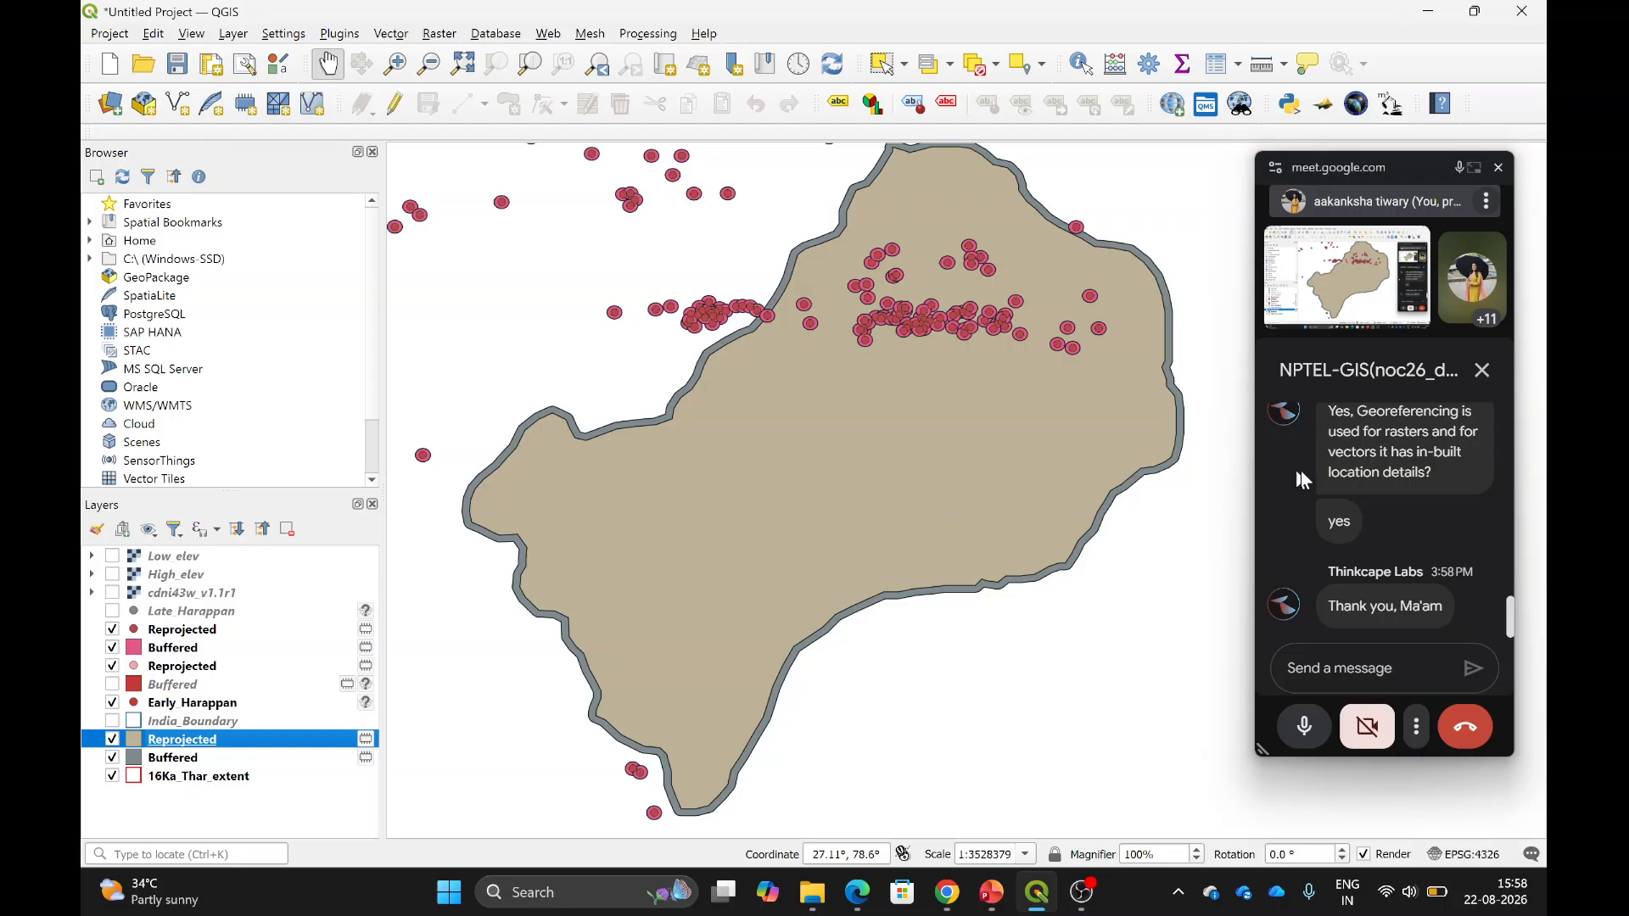
Go back in the meeting chat to the question about buffering on both sides of a line feature.
scroll(1315, 475, up, 2)
scroll(1315, 476, up, 3)
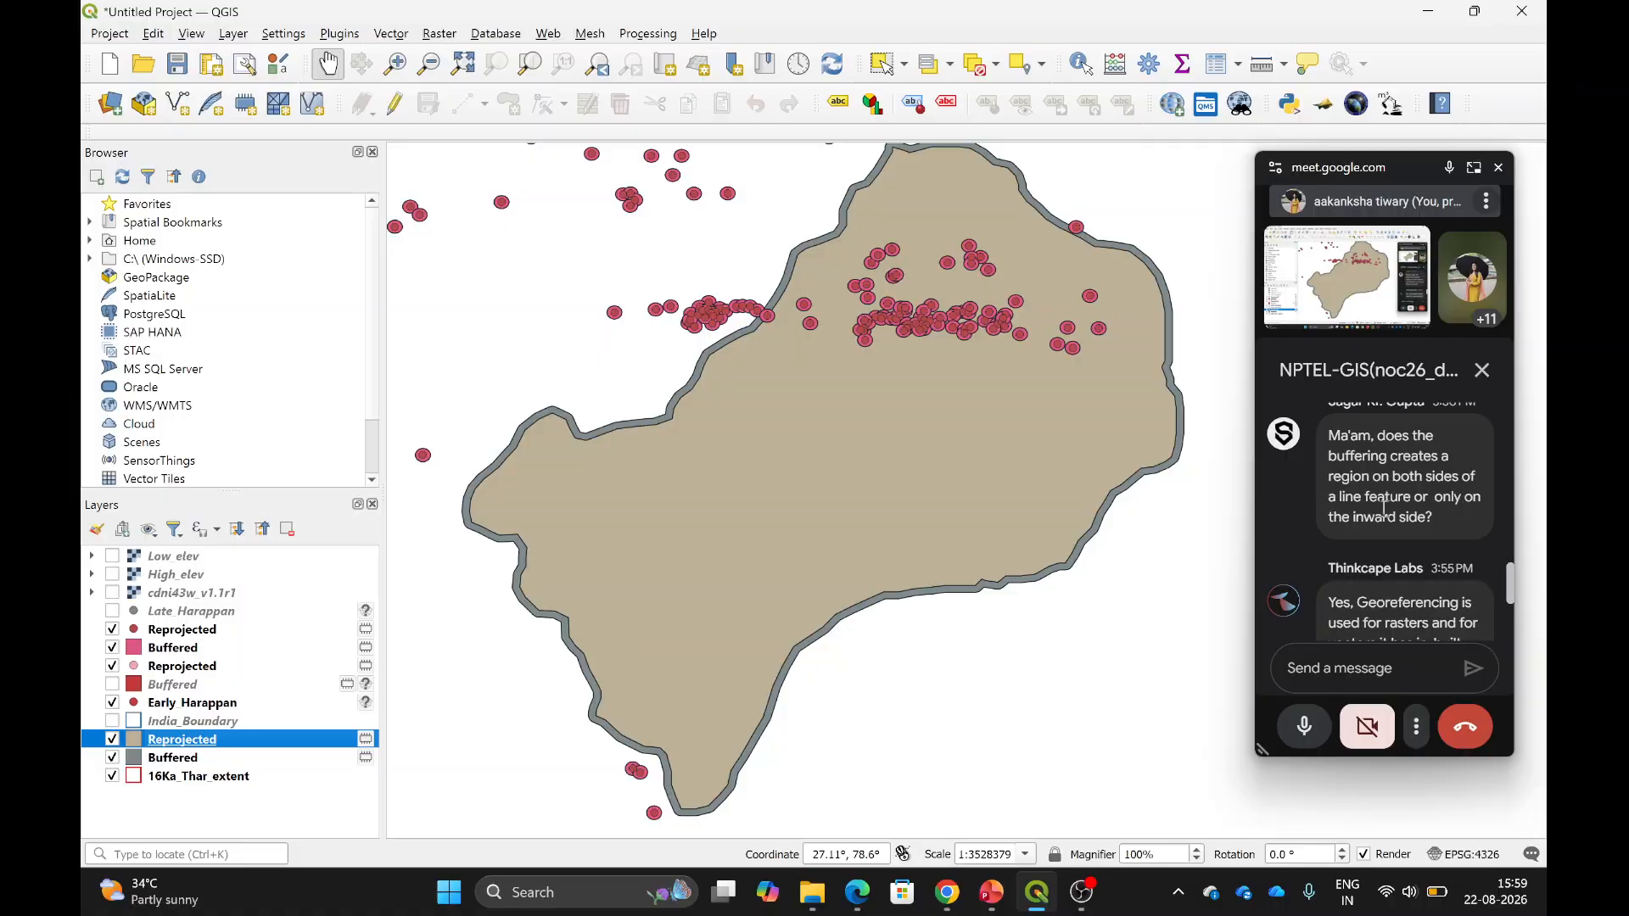
scroll(1365, 514, up, 1)
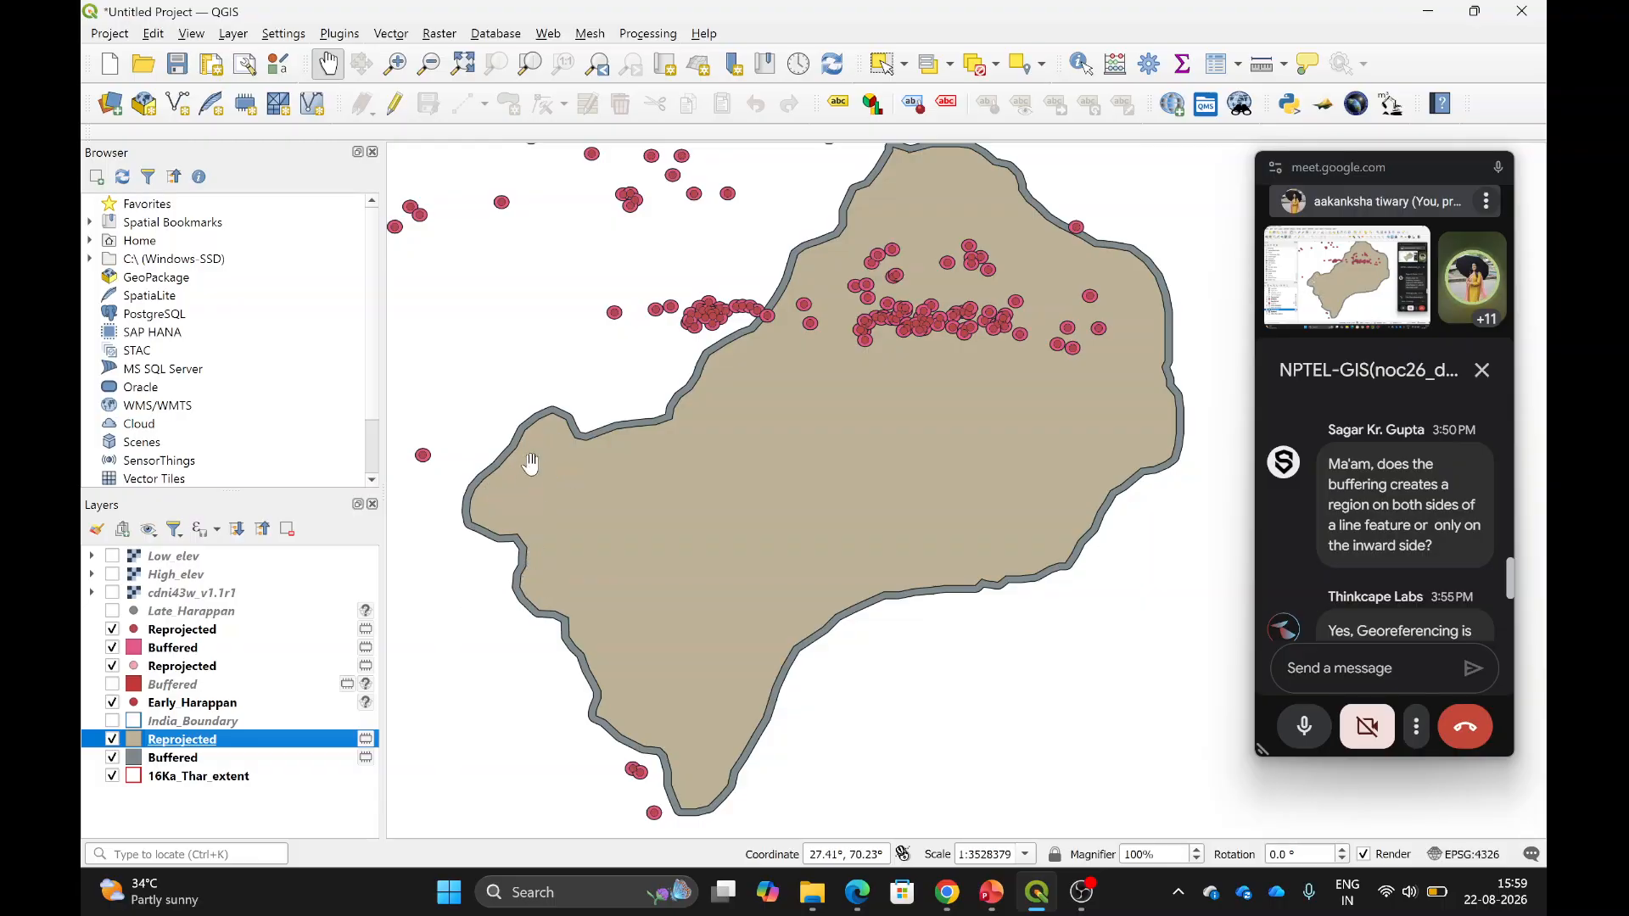
Switch to PowerPoint and review the Buffer Query in QGIS and Buffer Query in ArcGIS slides.
click(998, 897)
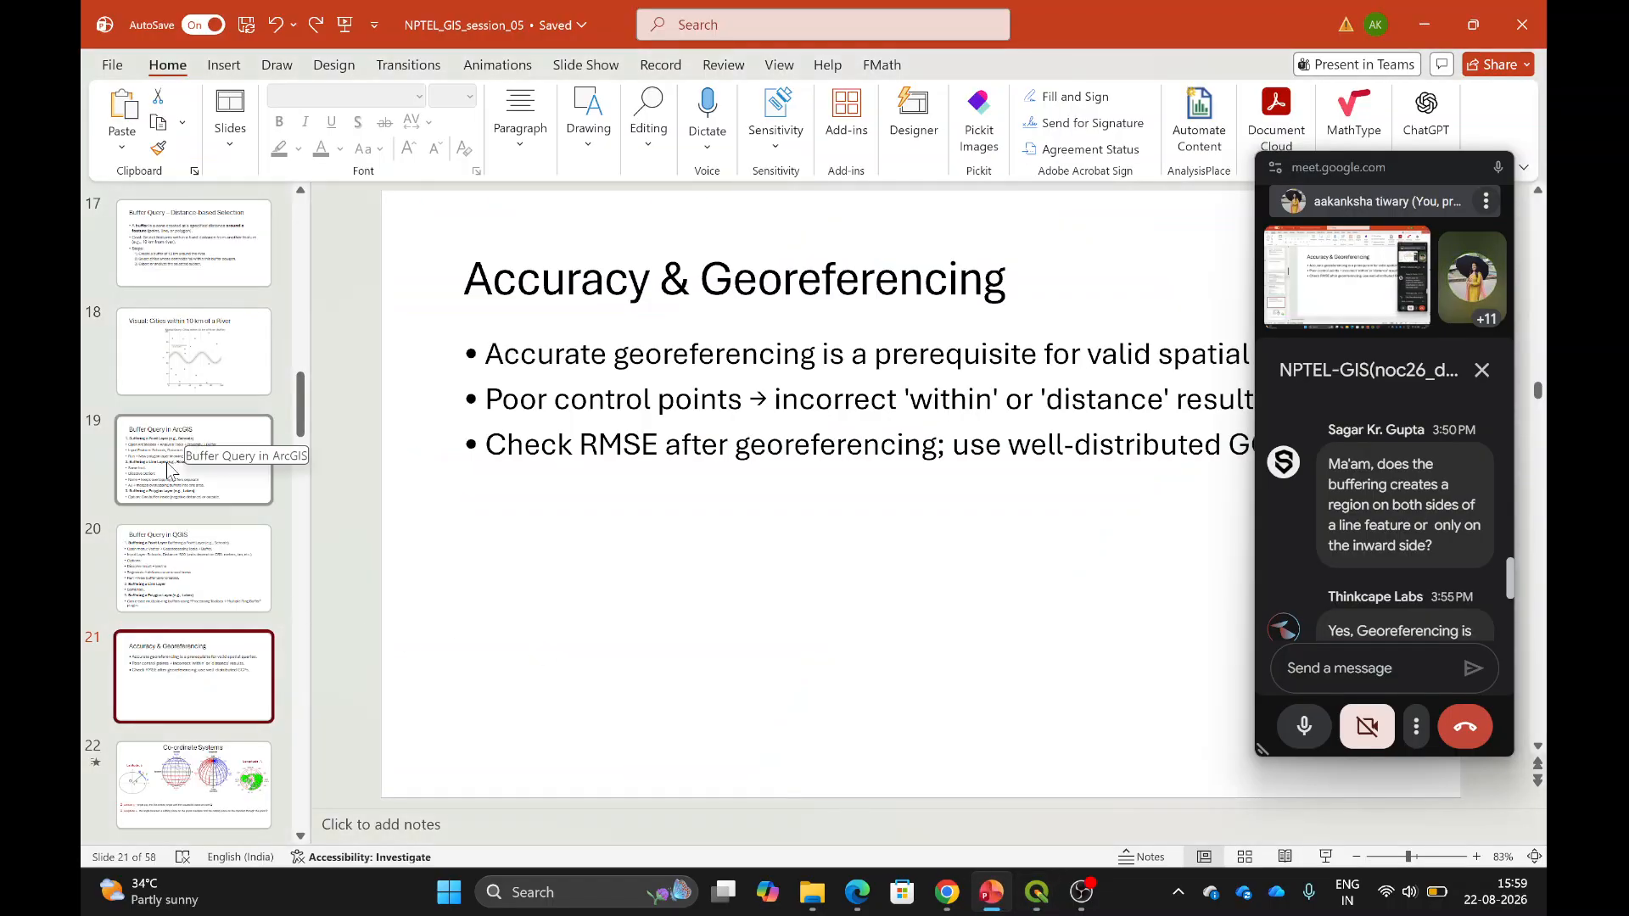
click(174, 564)
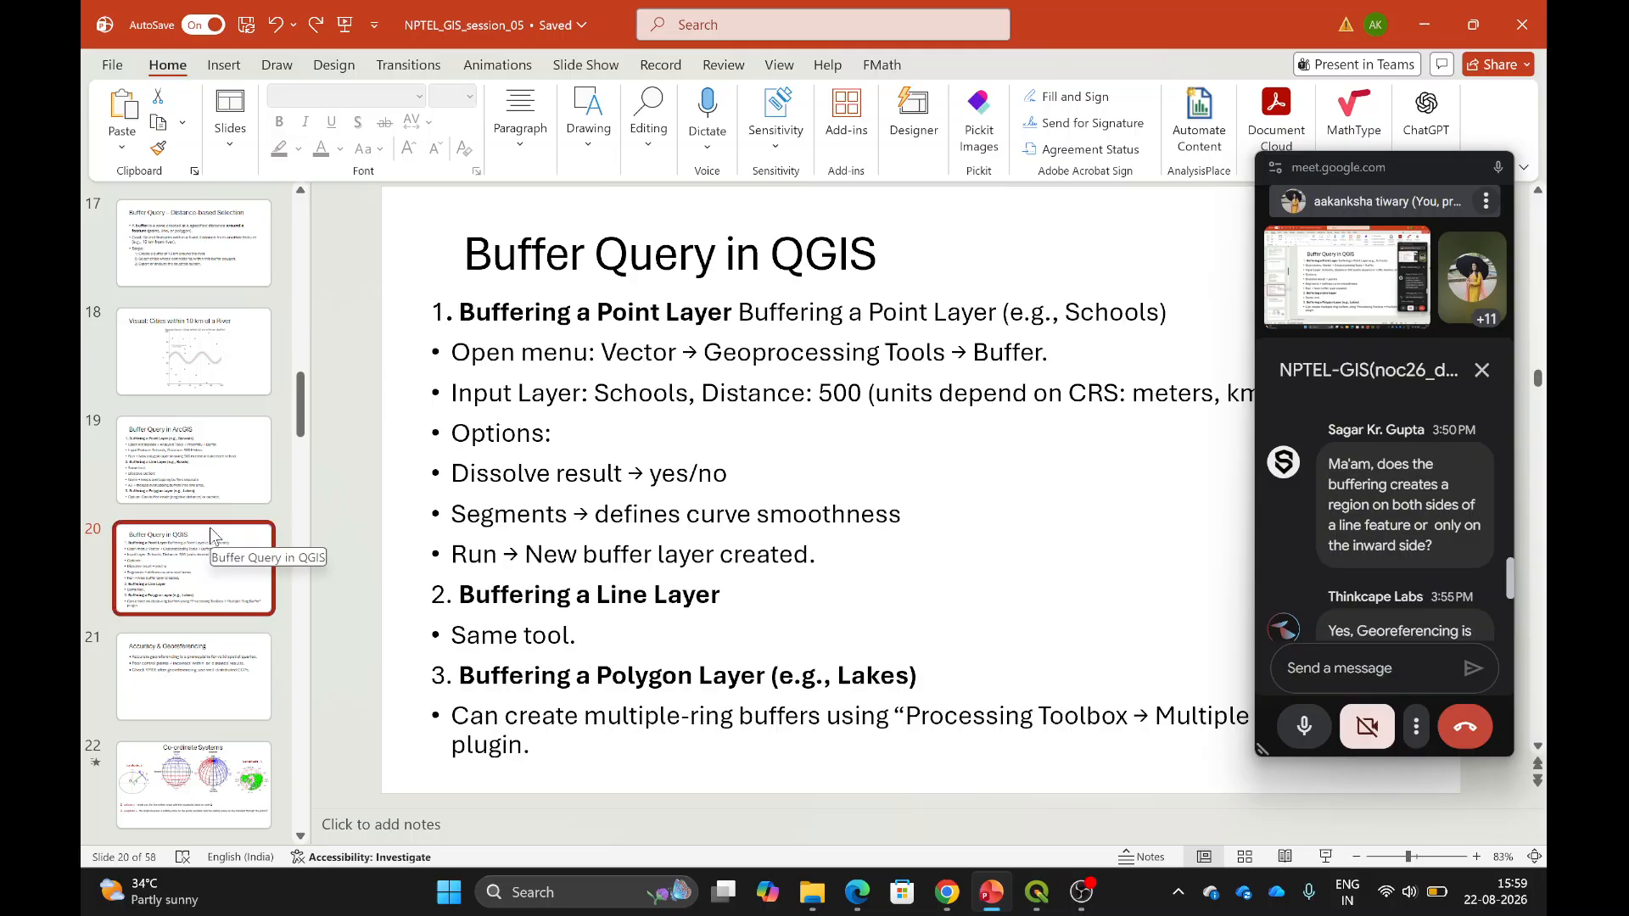
key(Up)
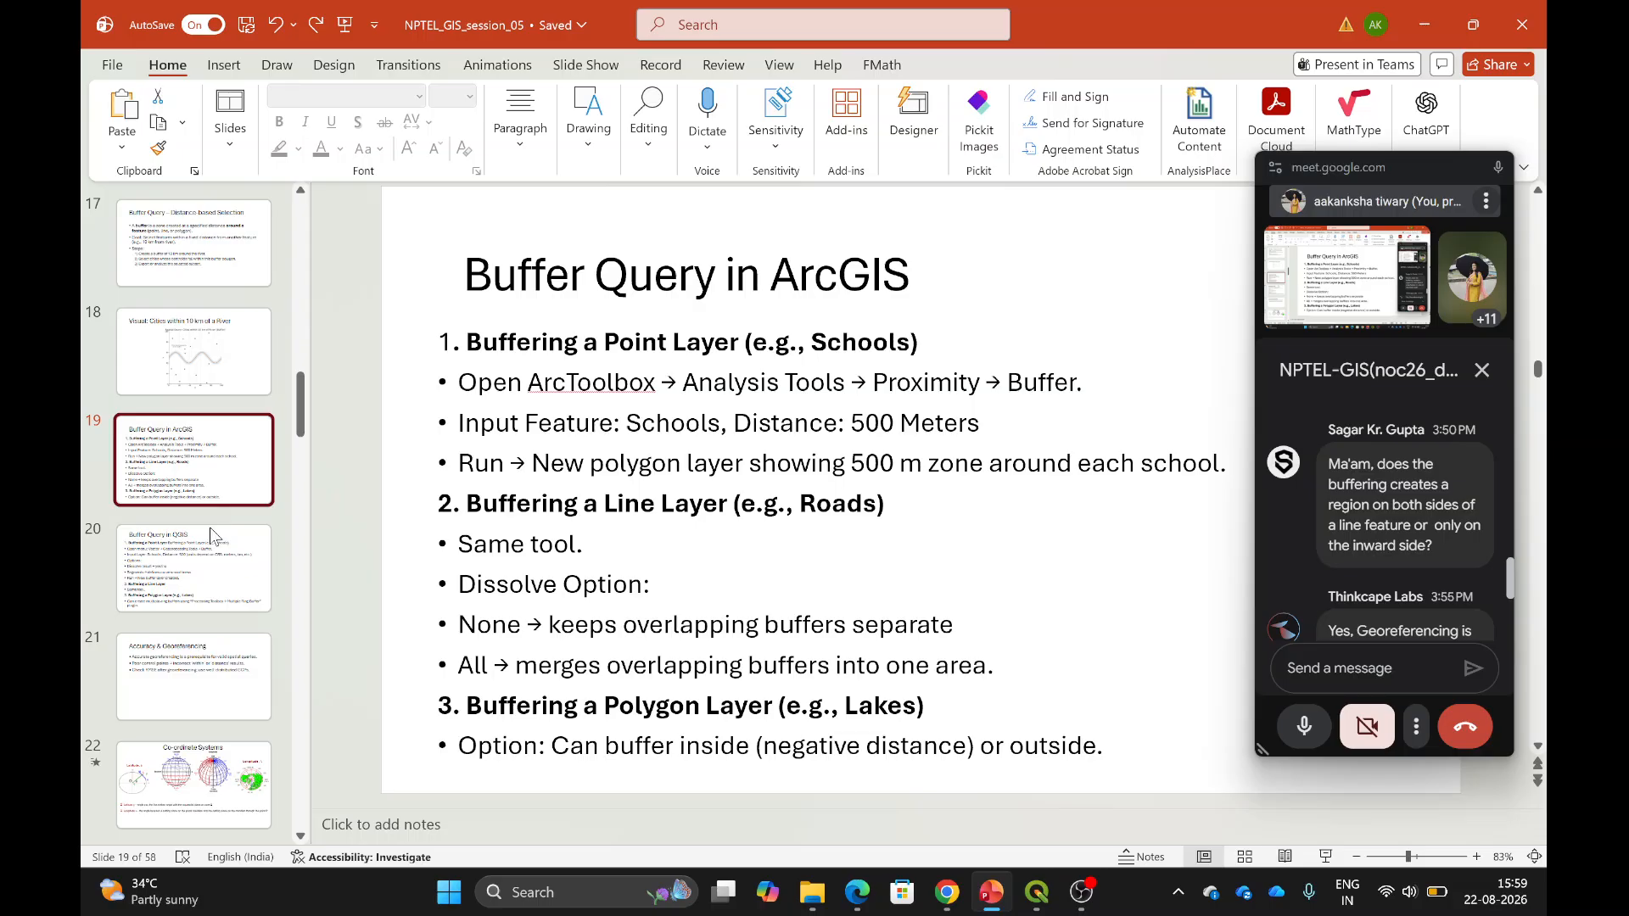
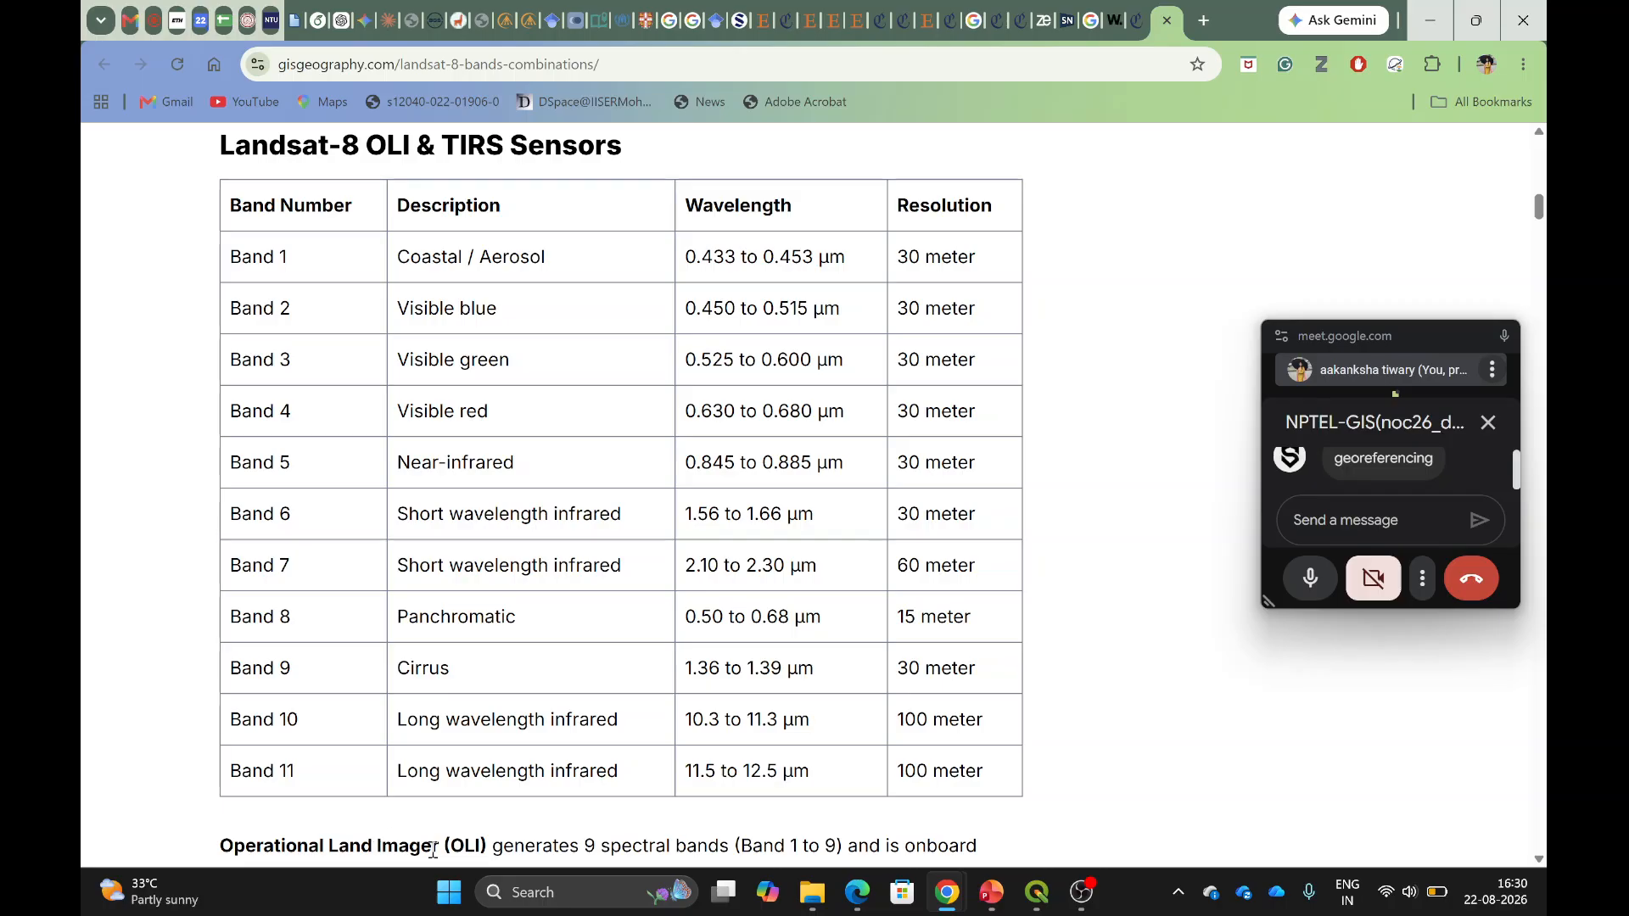
Switch to QGIS and hide every visible layer, including the Thar polygons, Early_Harappan, and the Reprojected and Buffered layers.
click(1037, 907)
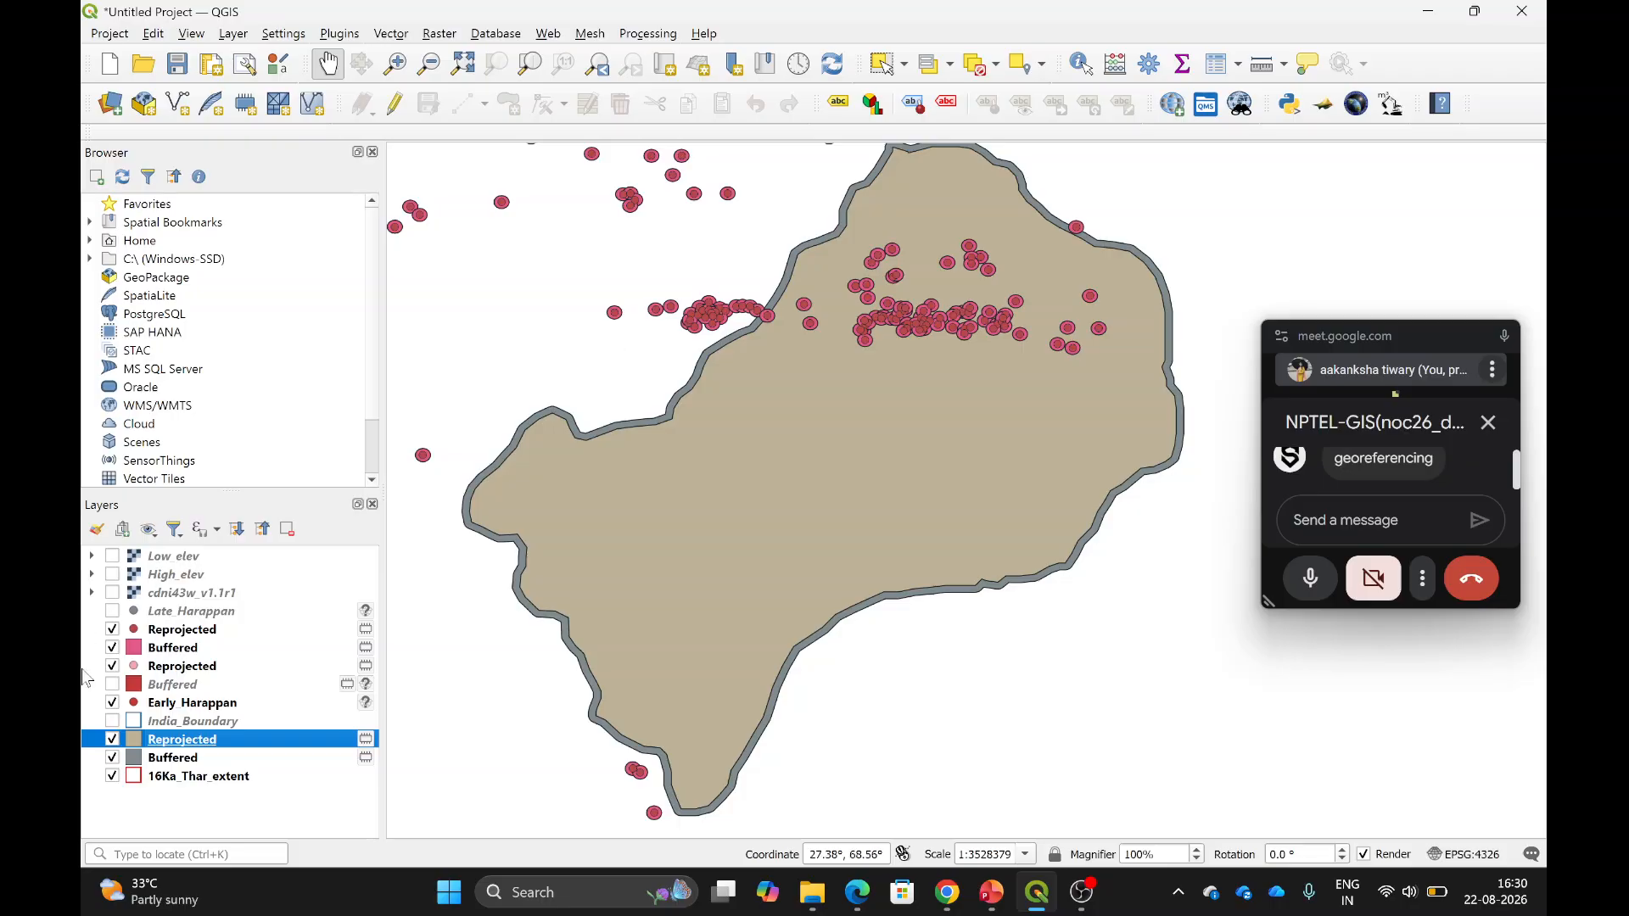
click(112, 740)
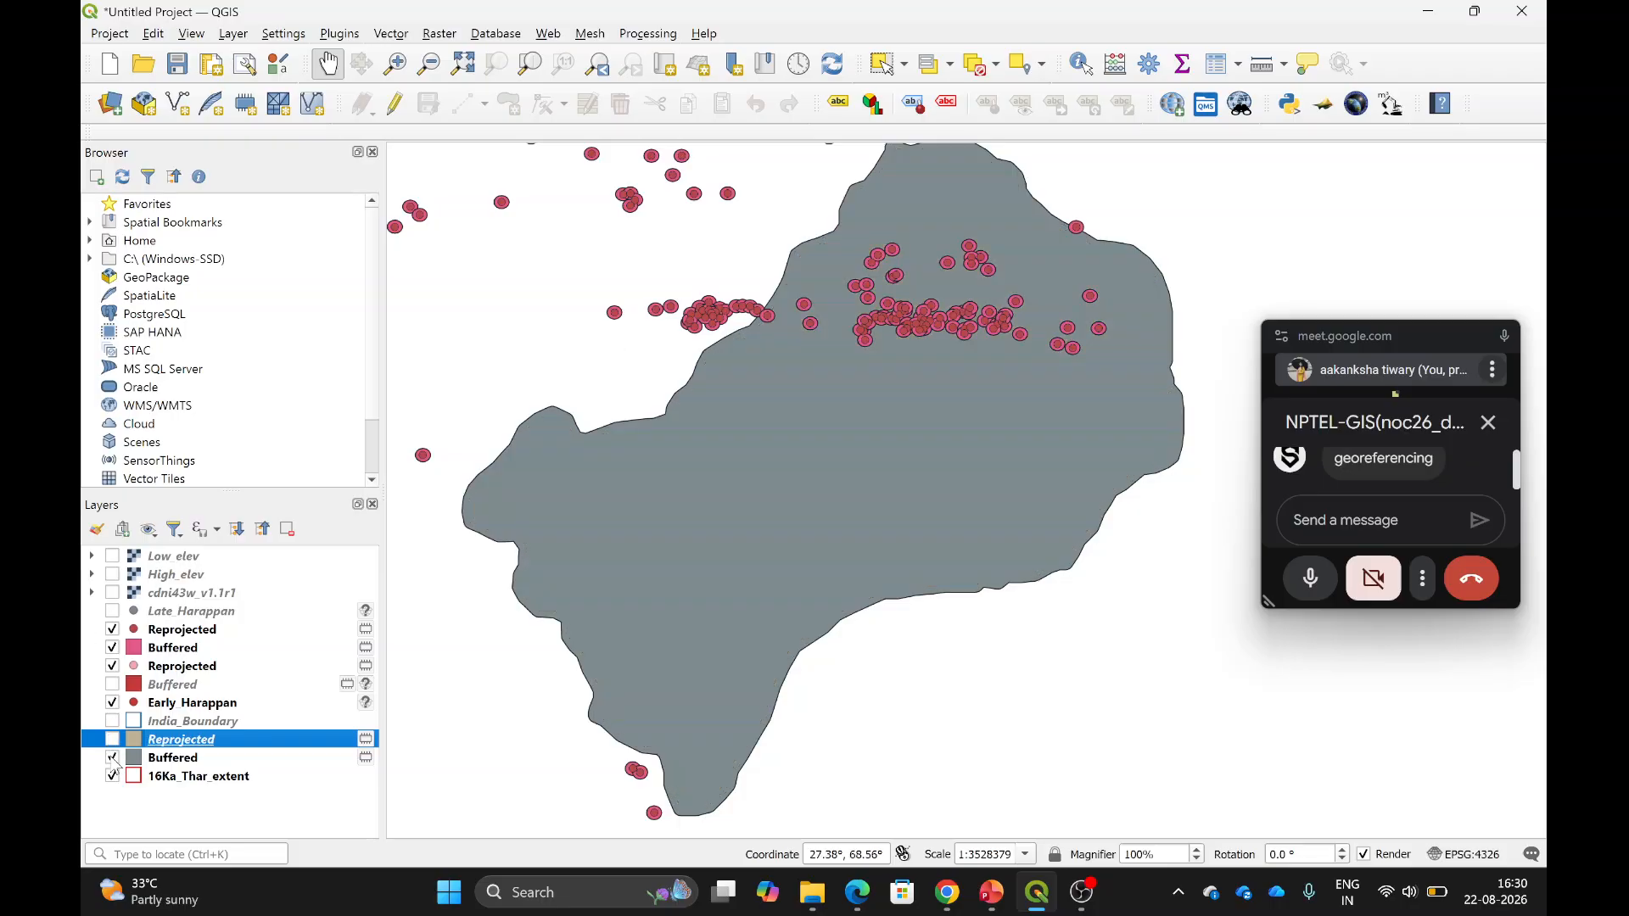
click(113, 758)
click(112, 777)
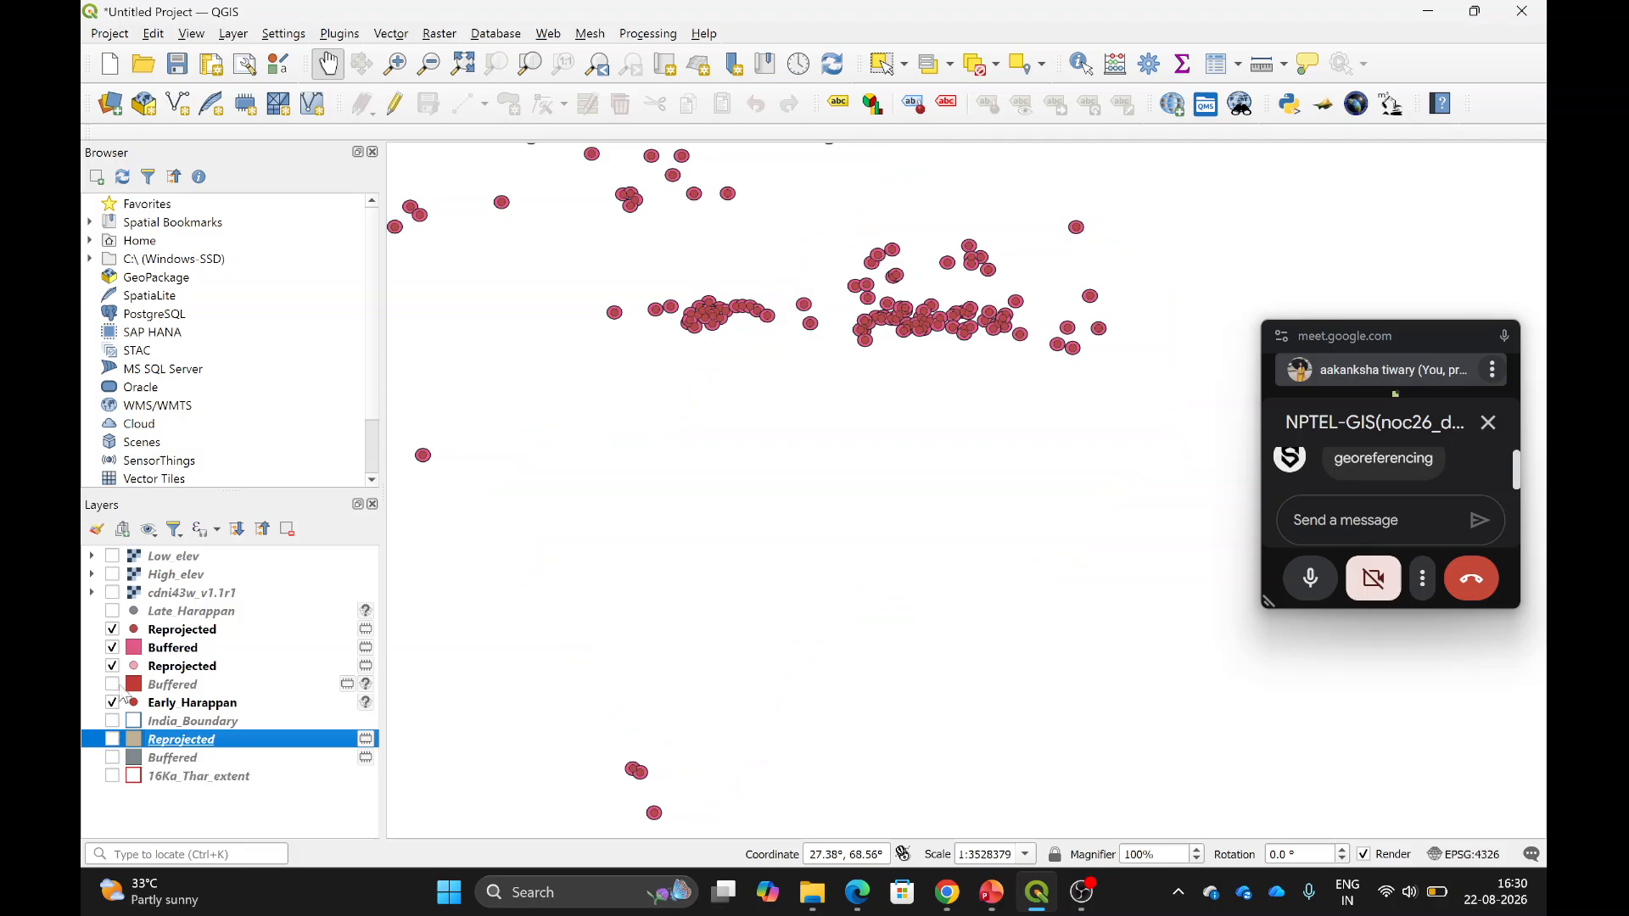
click(111, 708)
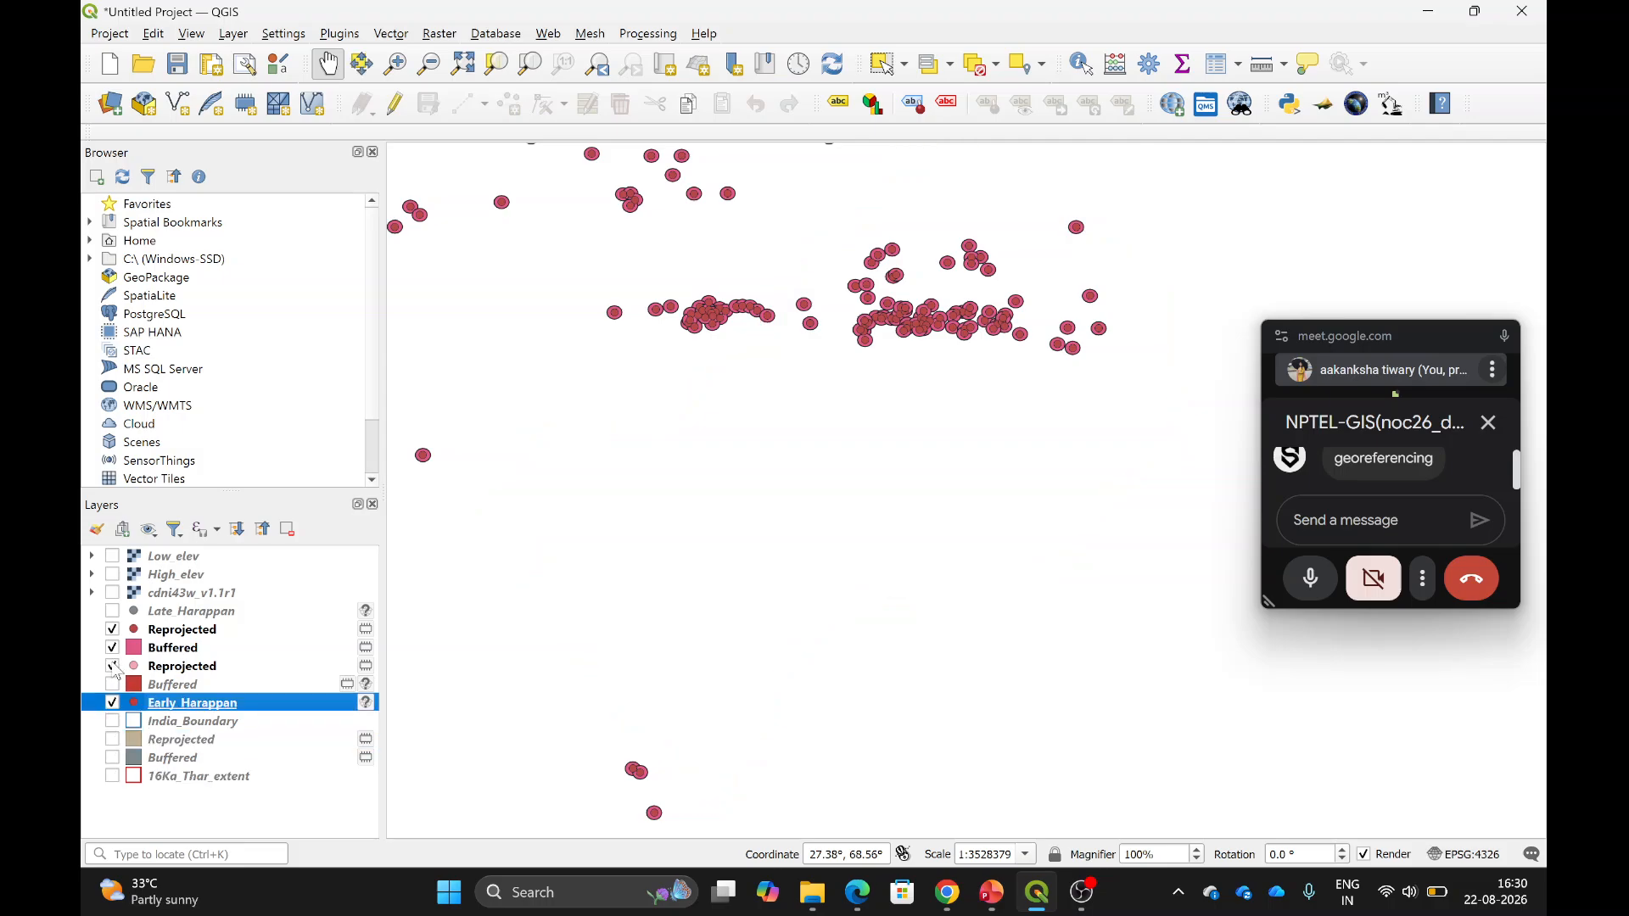
click(113, 667)
click(113, 704)
click(112, 648)
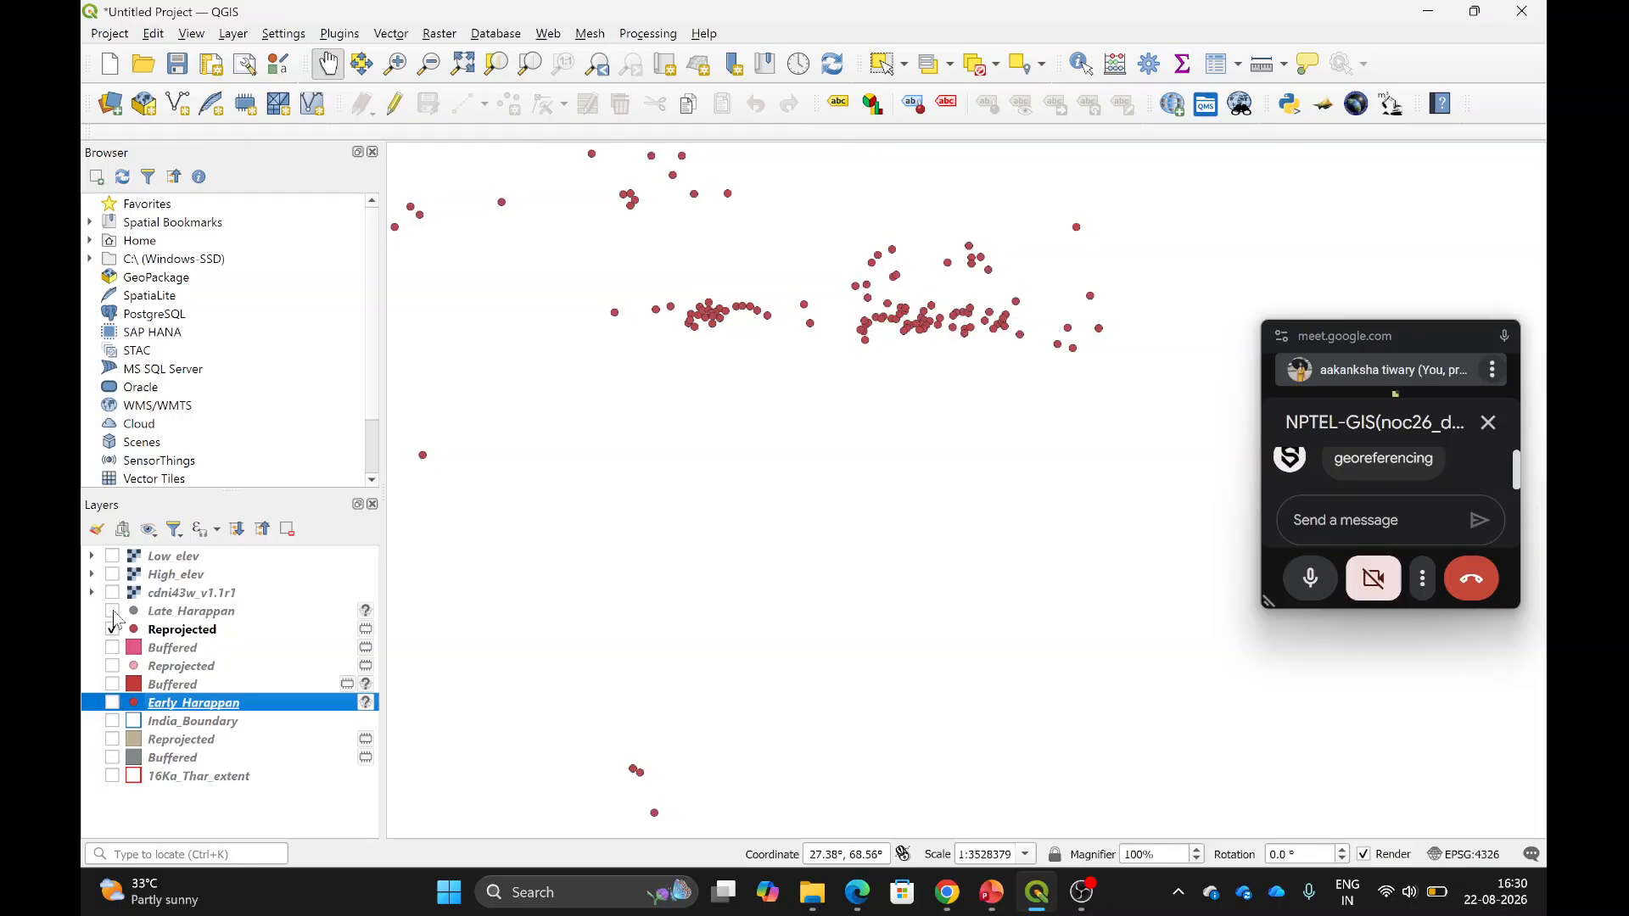
click(112, 629)
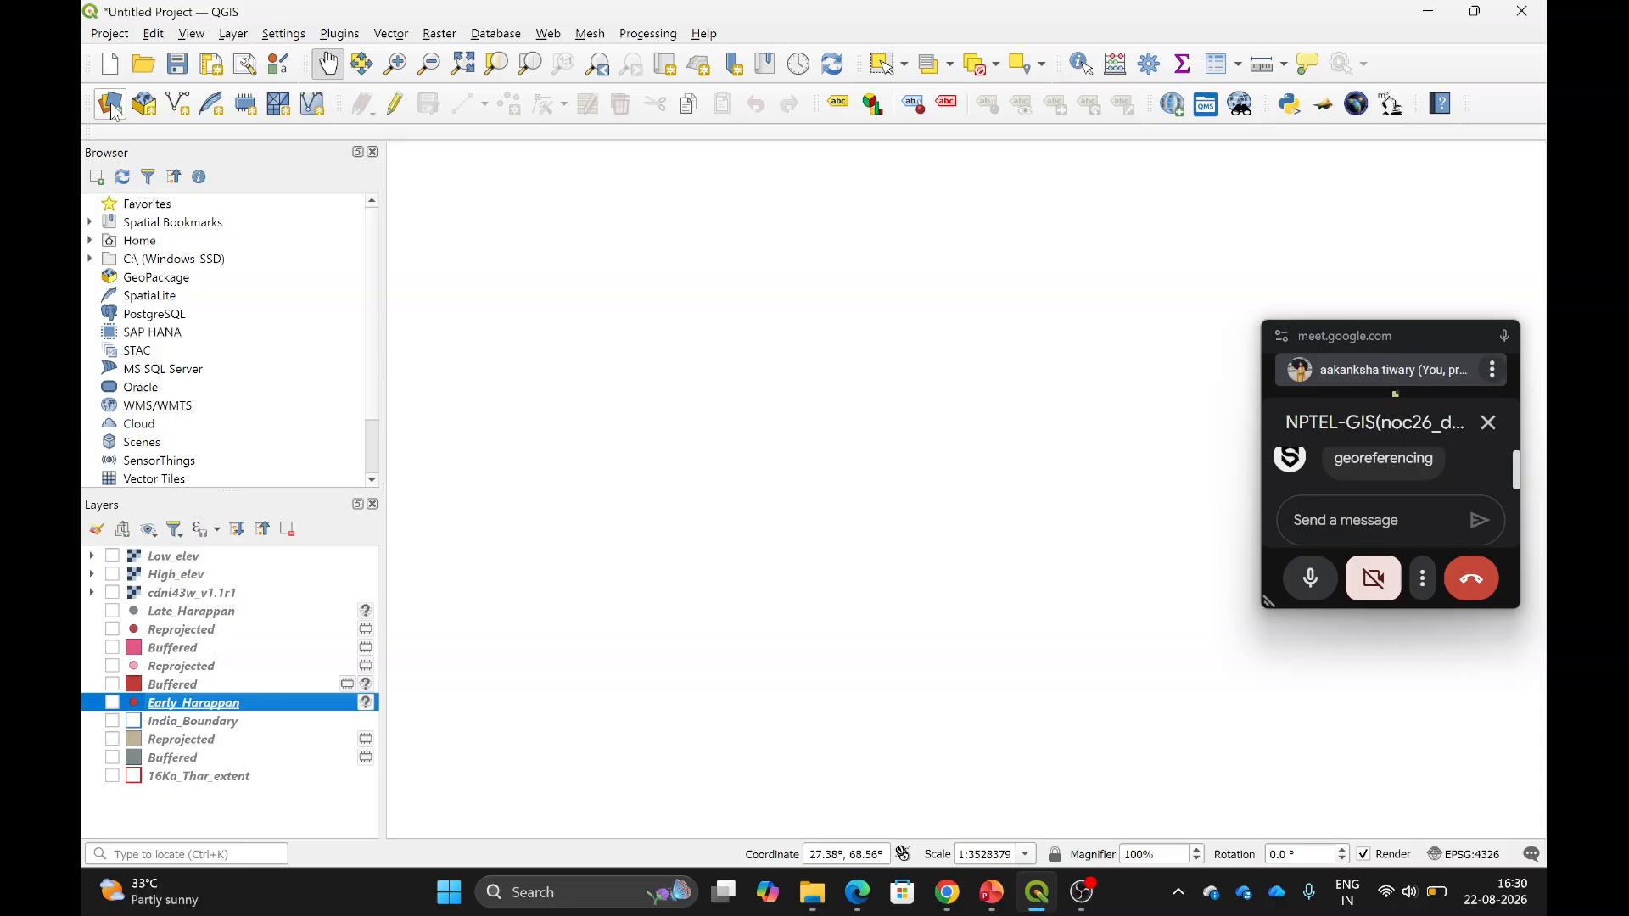
click(772, 703)
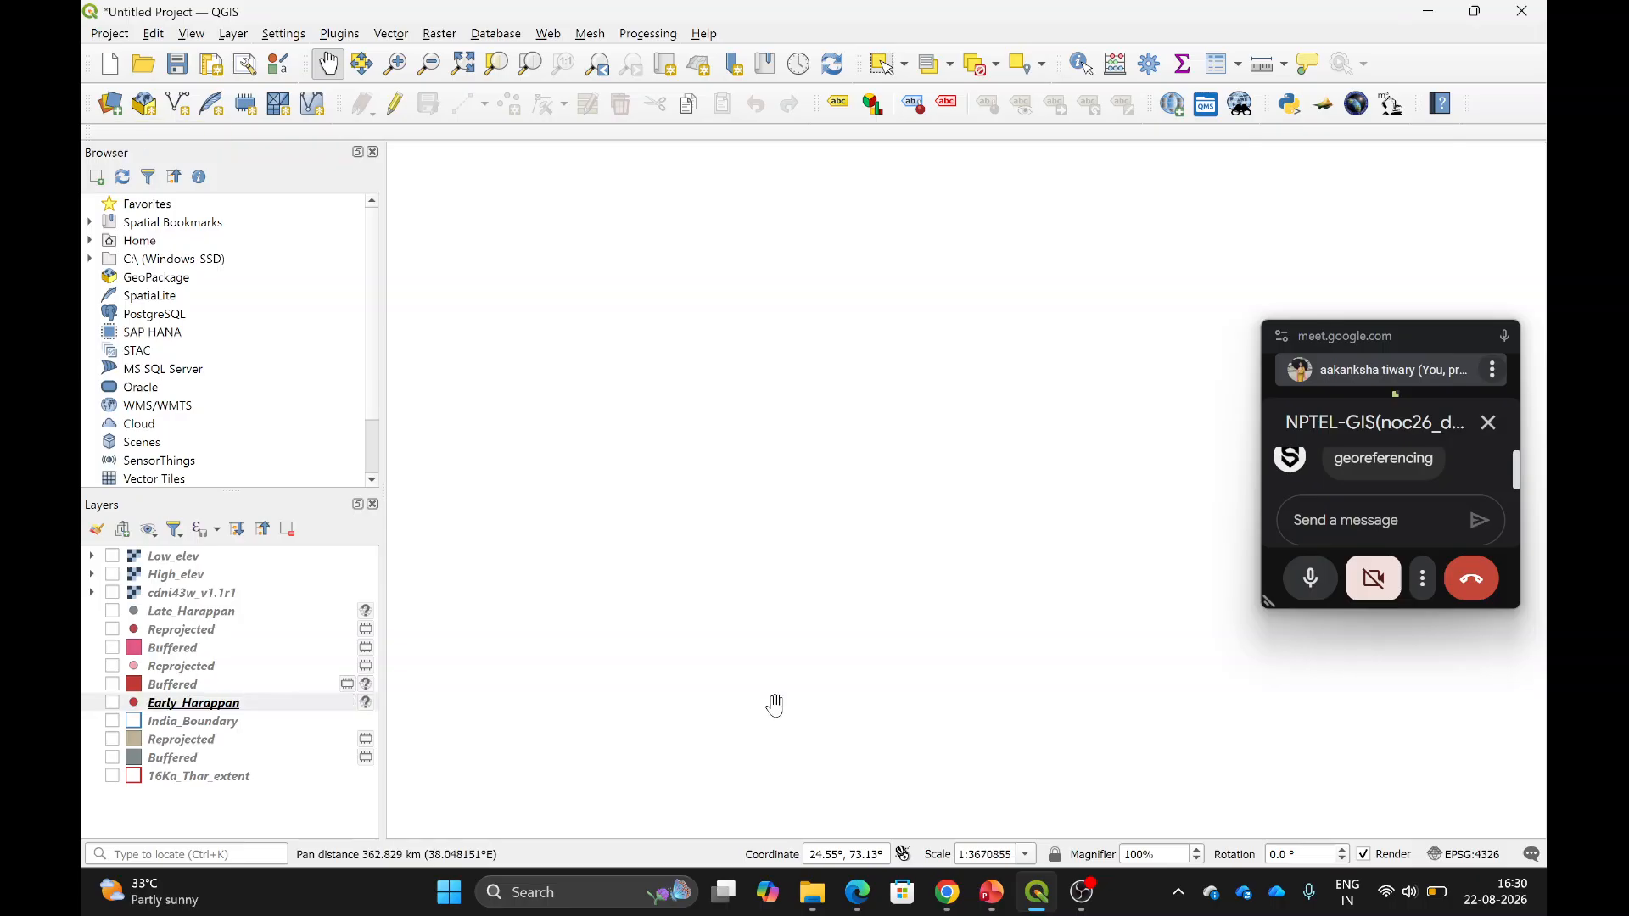
Switch to Chrome and view the Landsat-8 OLI & TIRS Sensors band table.
mouse_move(947, 895)
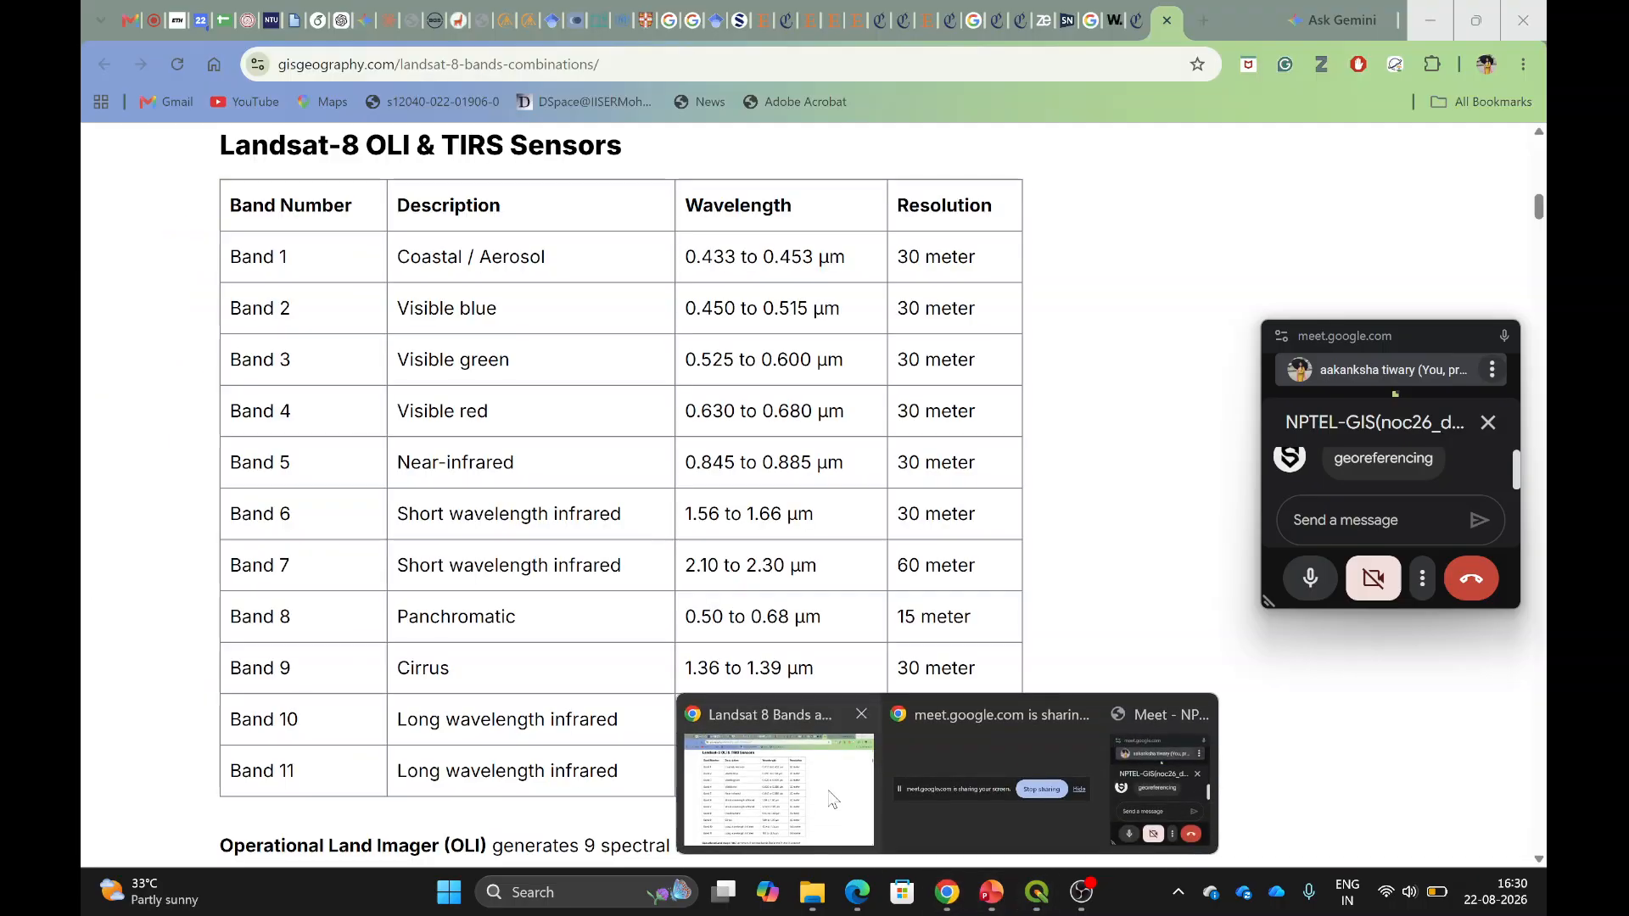
click(831, 797)
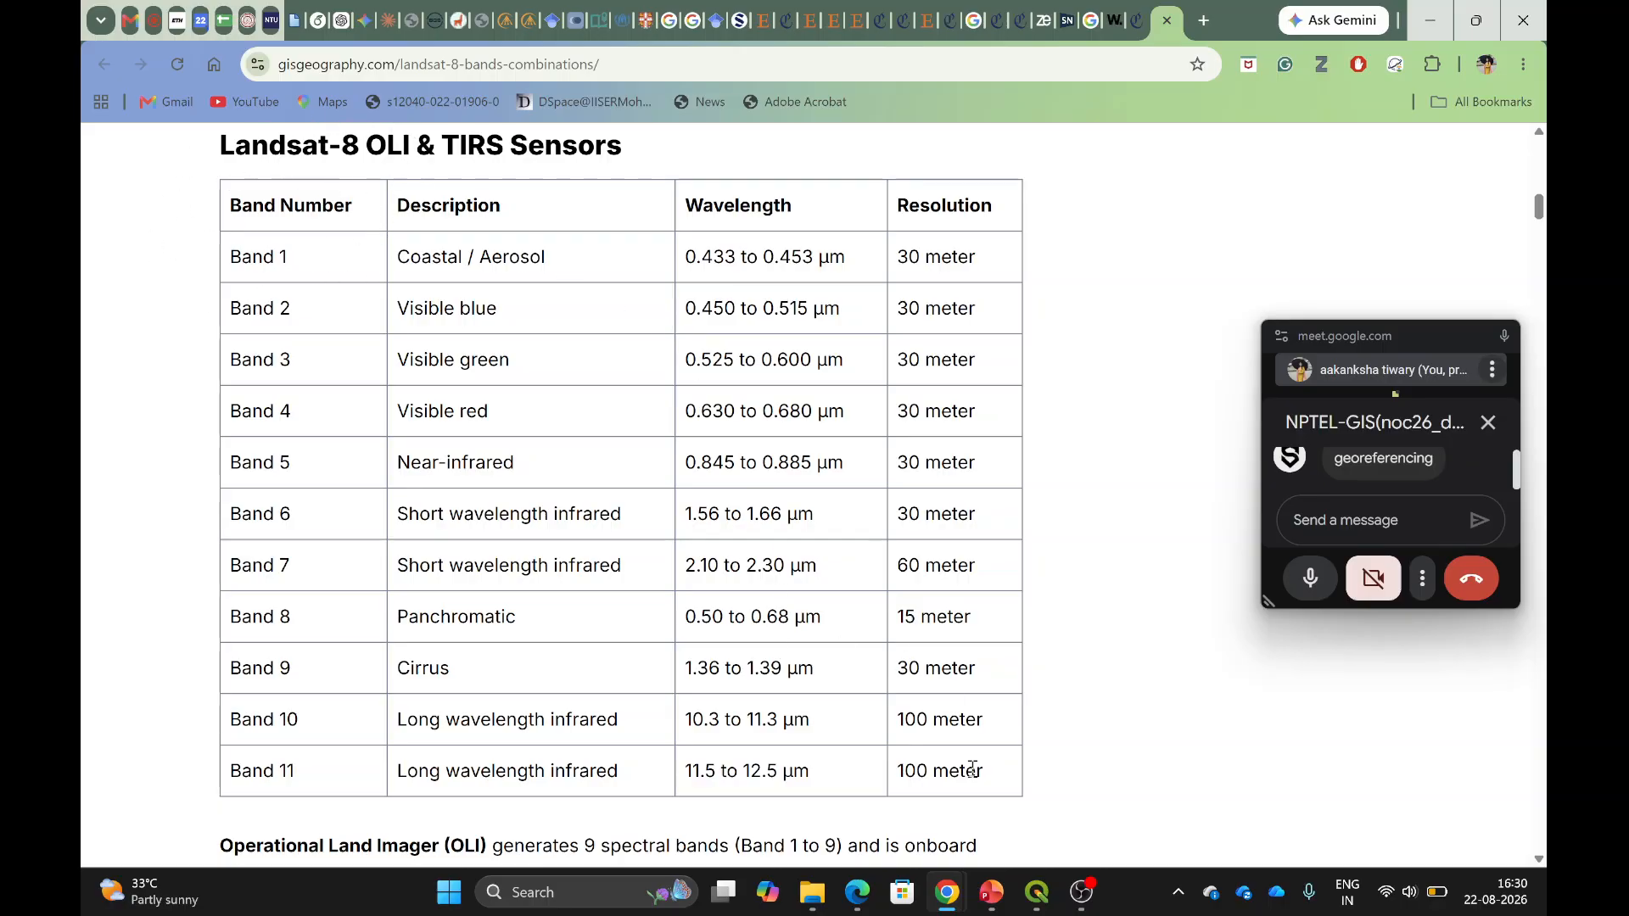
Switch to QGIS and browse for a raster dataset in the Wular_Lake folder under NPTEL_GIS_2025, widening the file name column.
click(1026, 895)
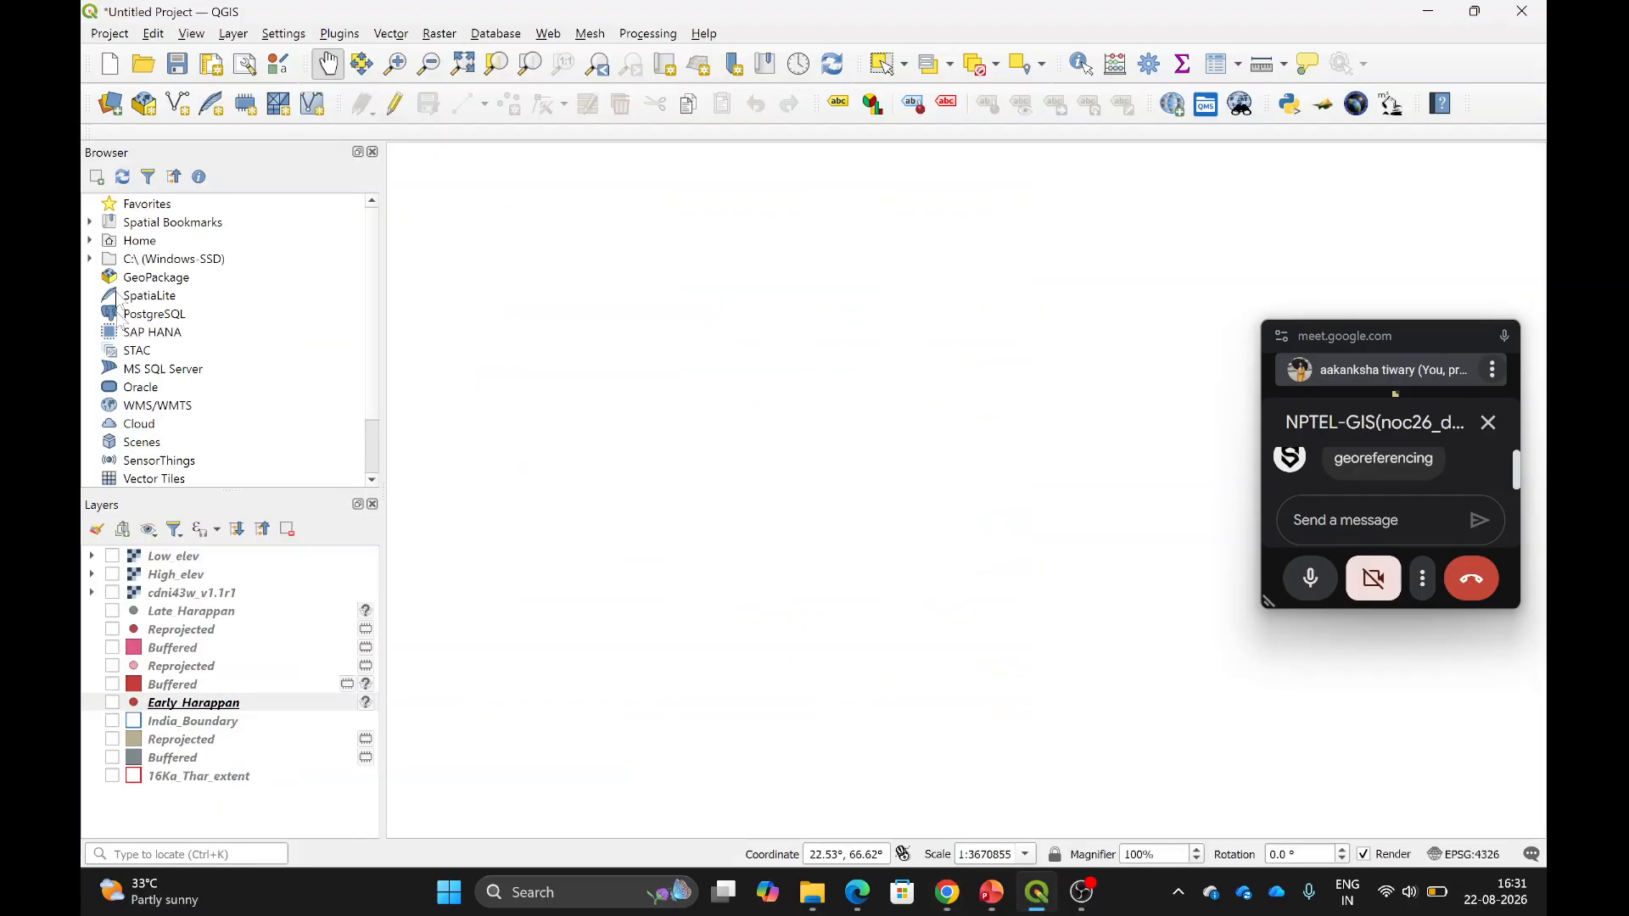
click(109, 104)
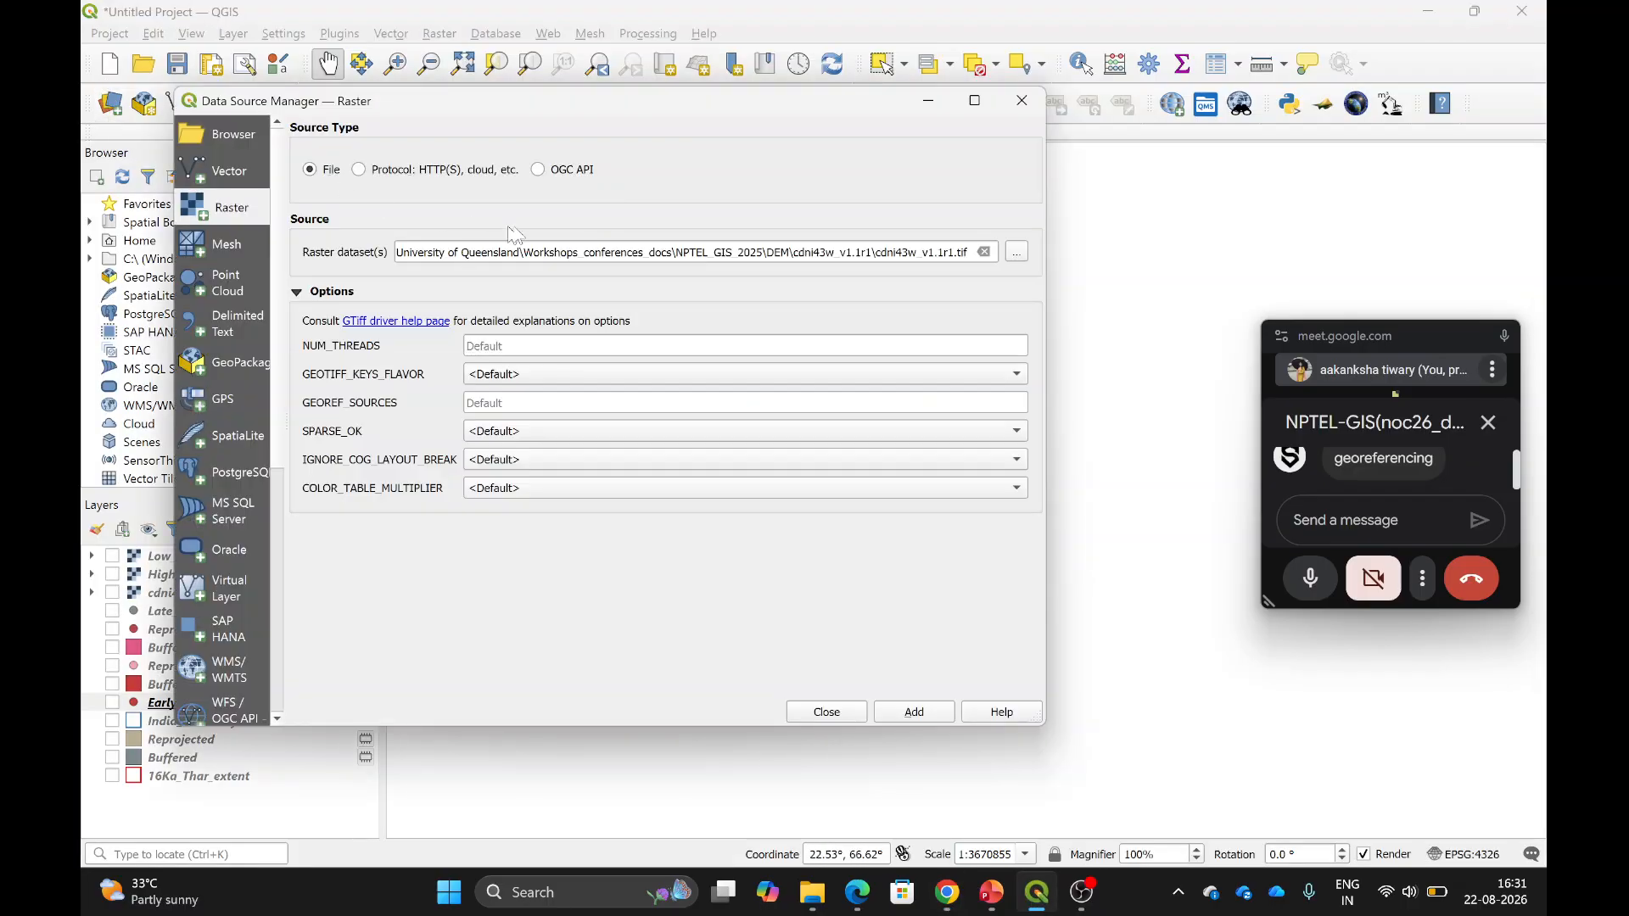
click(1014, 253)
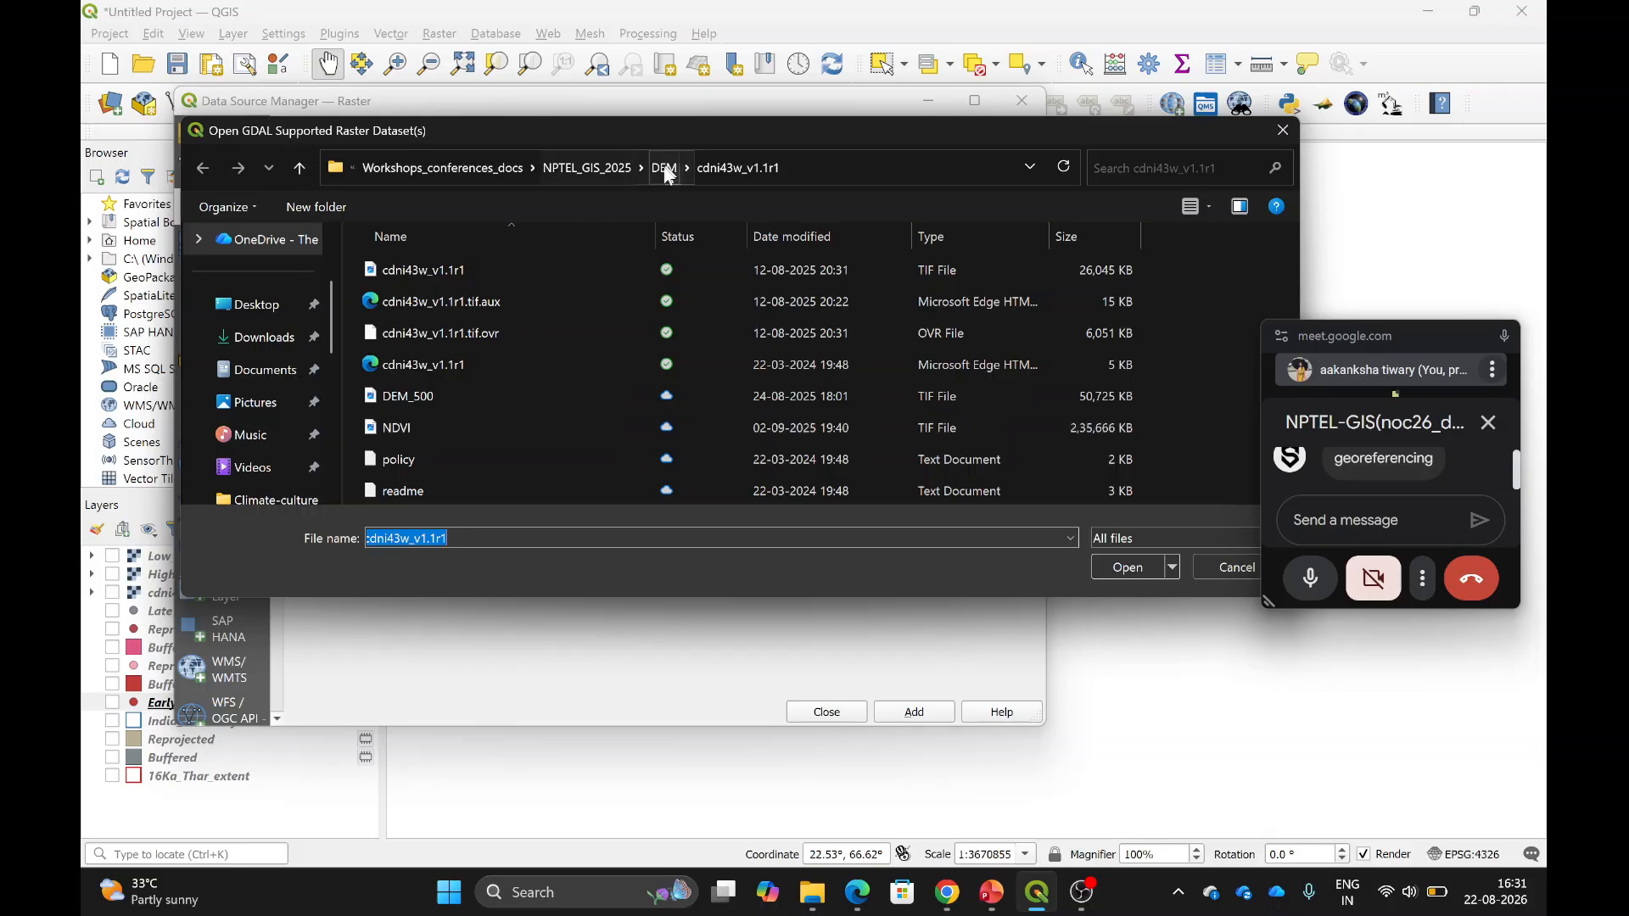
click(603, 167)
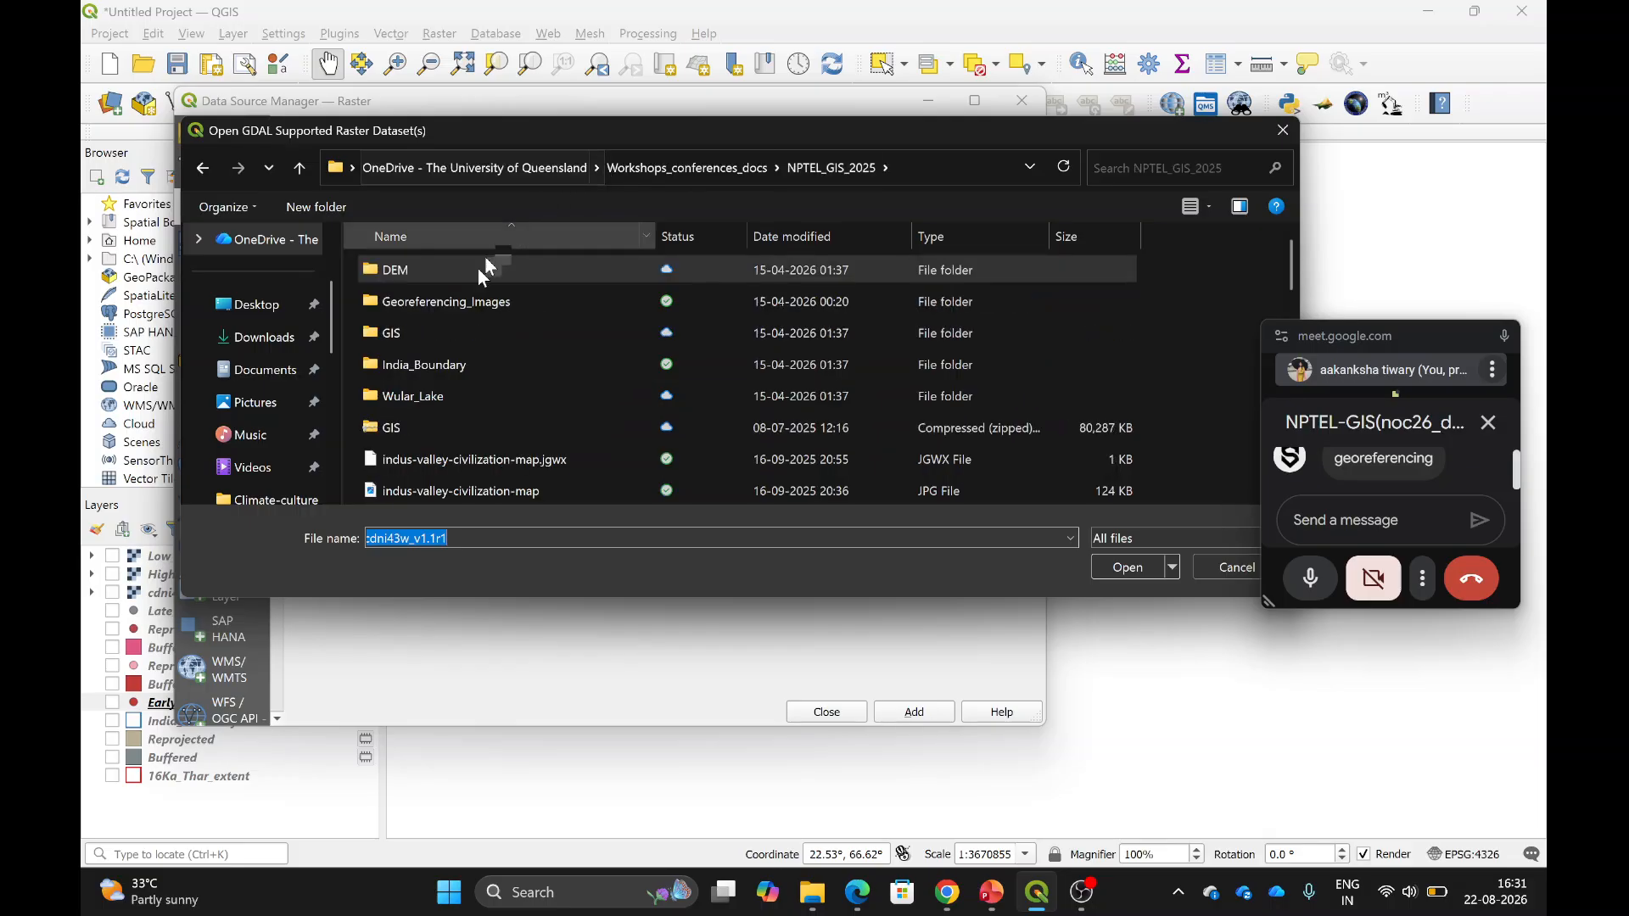
double_click(459, 394)
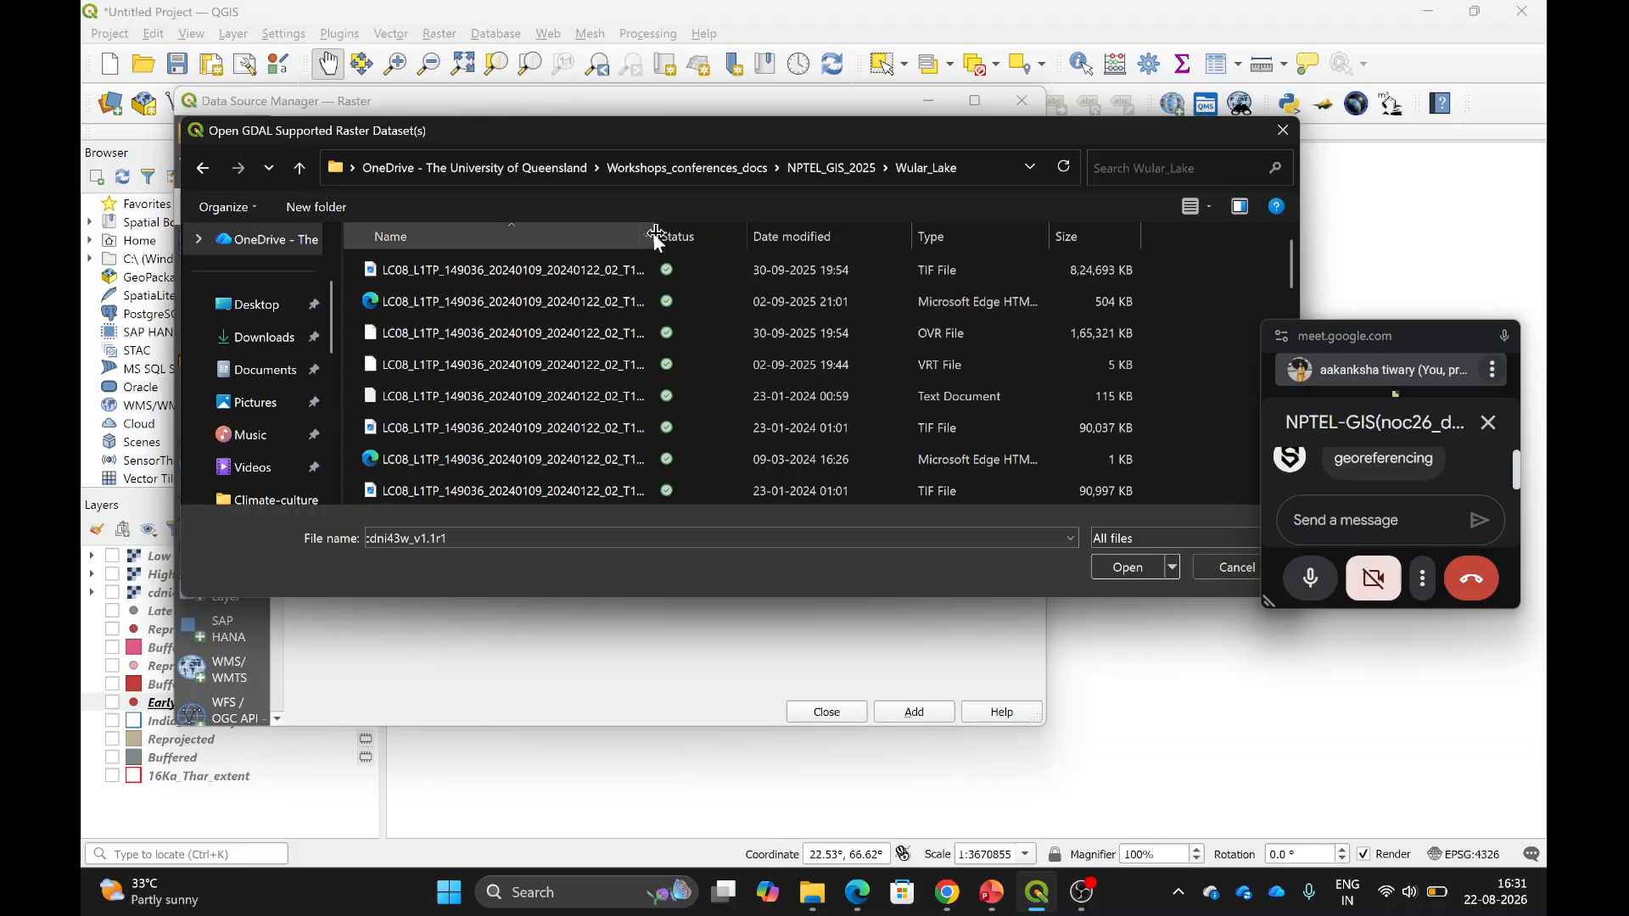
drag(663, 233, 746, 234)
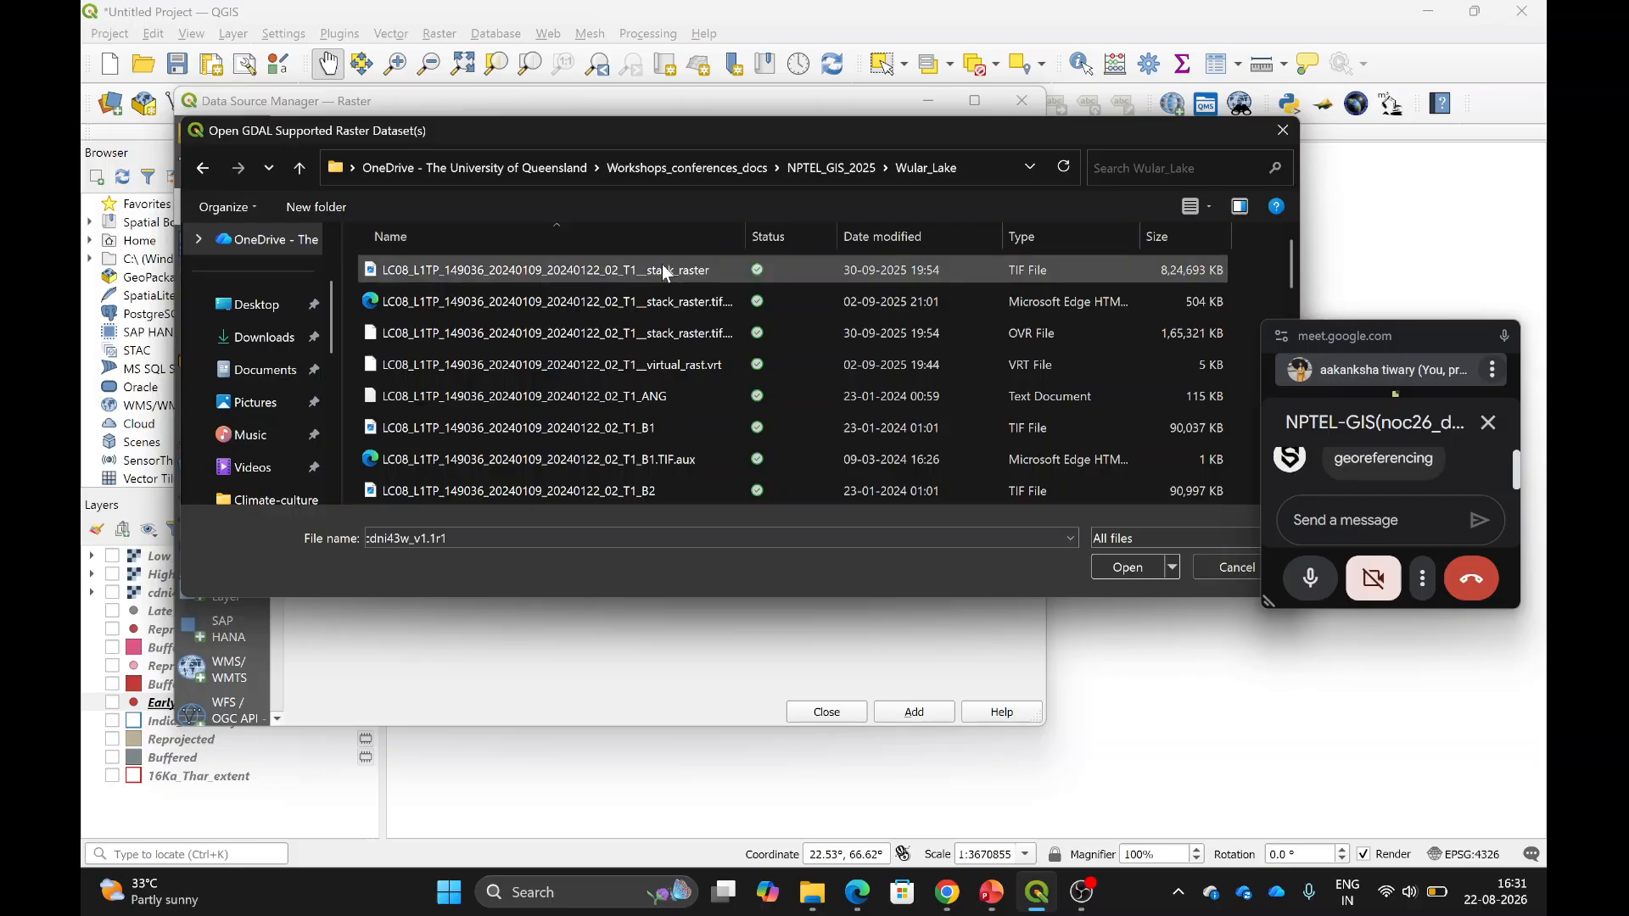
scroll(611, 396, down, 2)
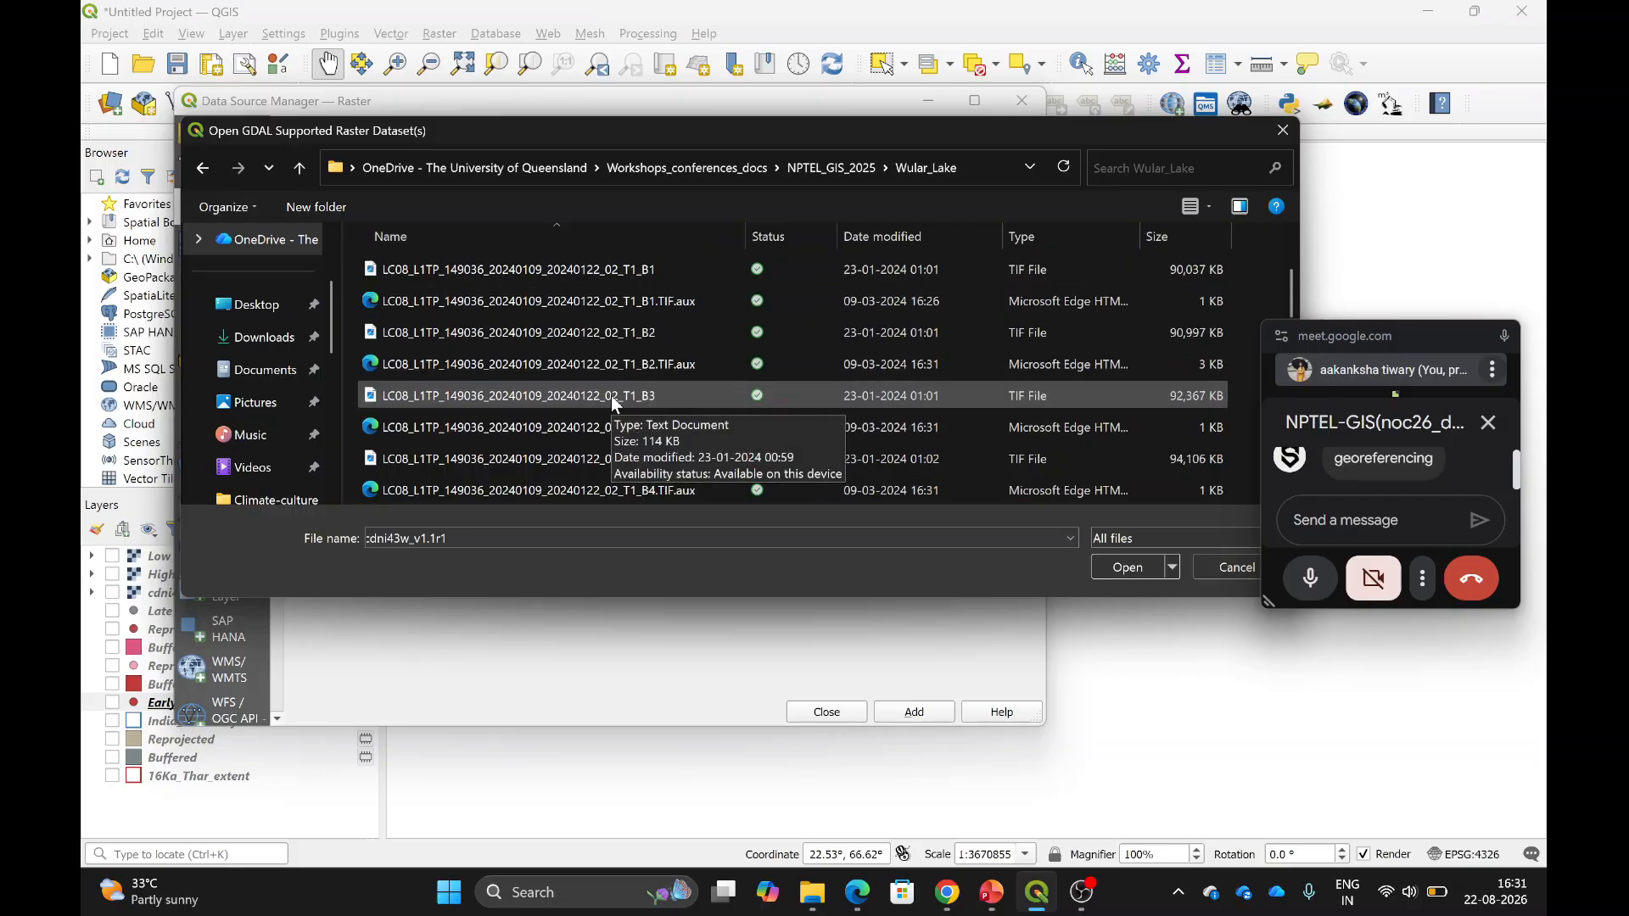
Add the Landsat band TIF files LC08_L1TP_149036_20240109_20240122_02_T1_B1 through B11 to the project as raster layers.
click(680, 272)
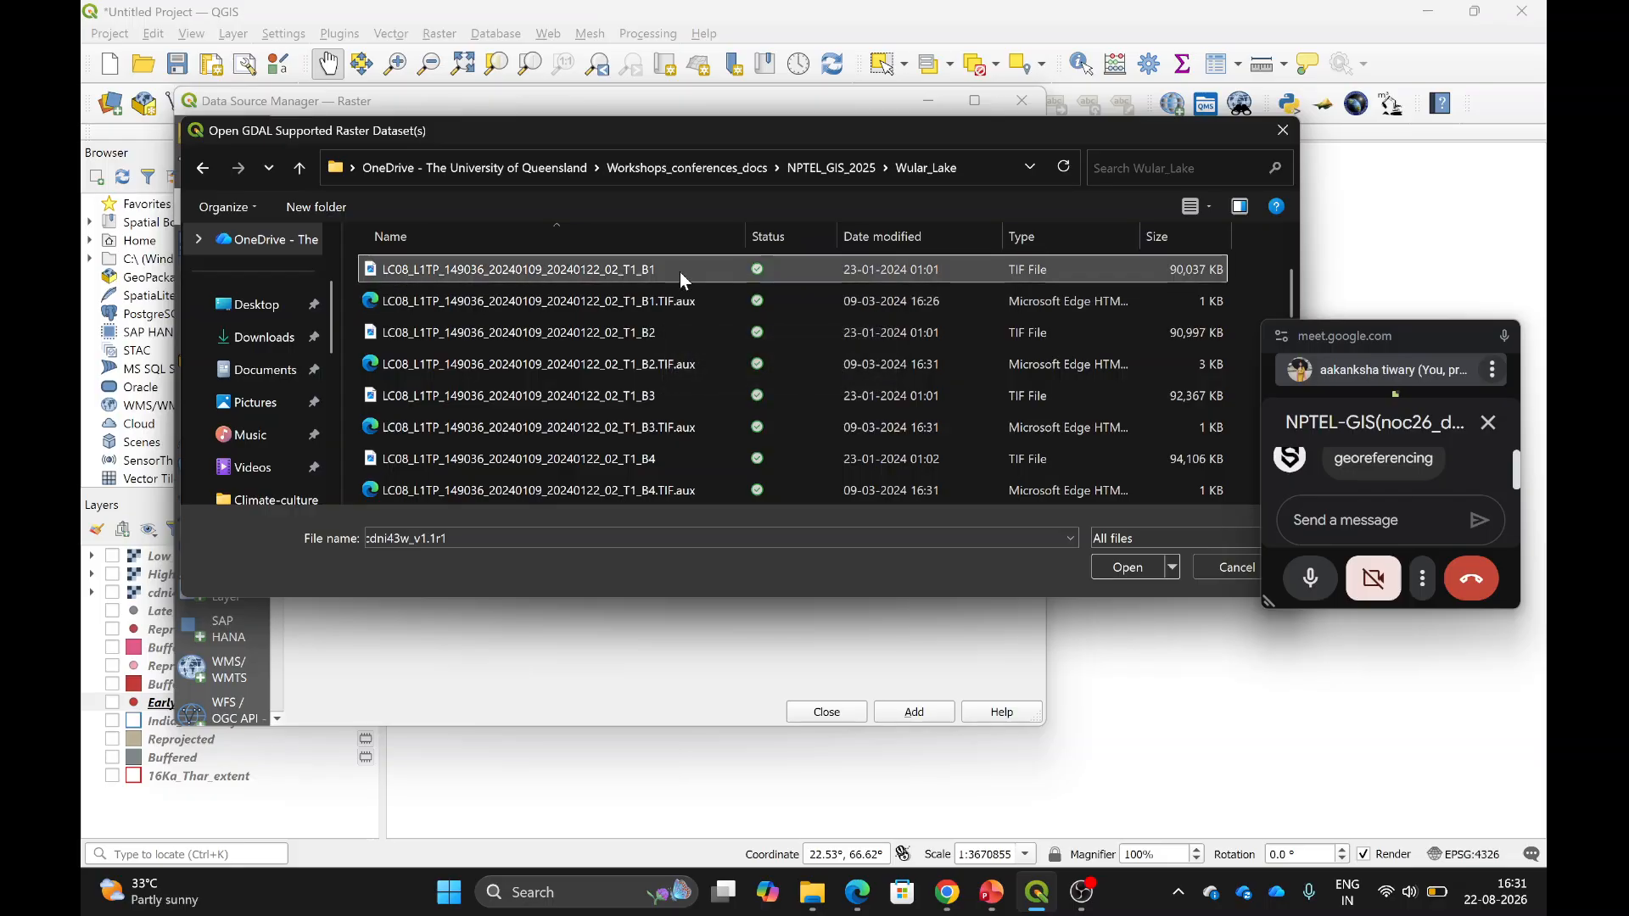
ctrl+click(633, 331)
ctrl+click(648, 405)
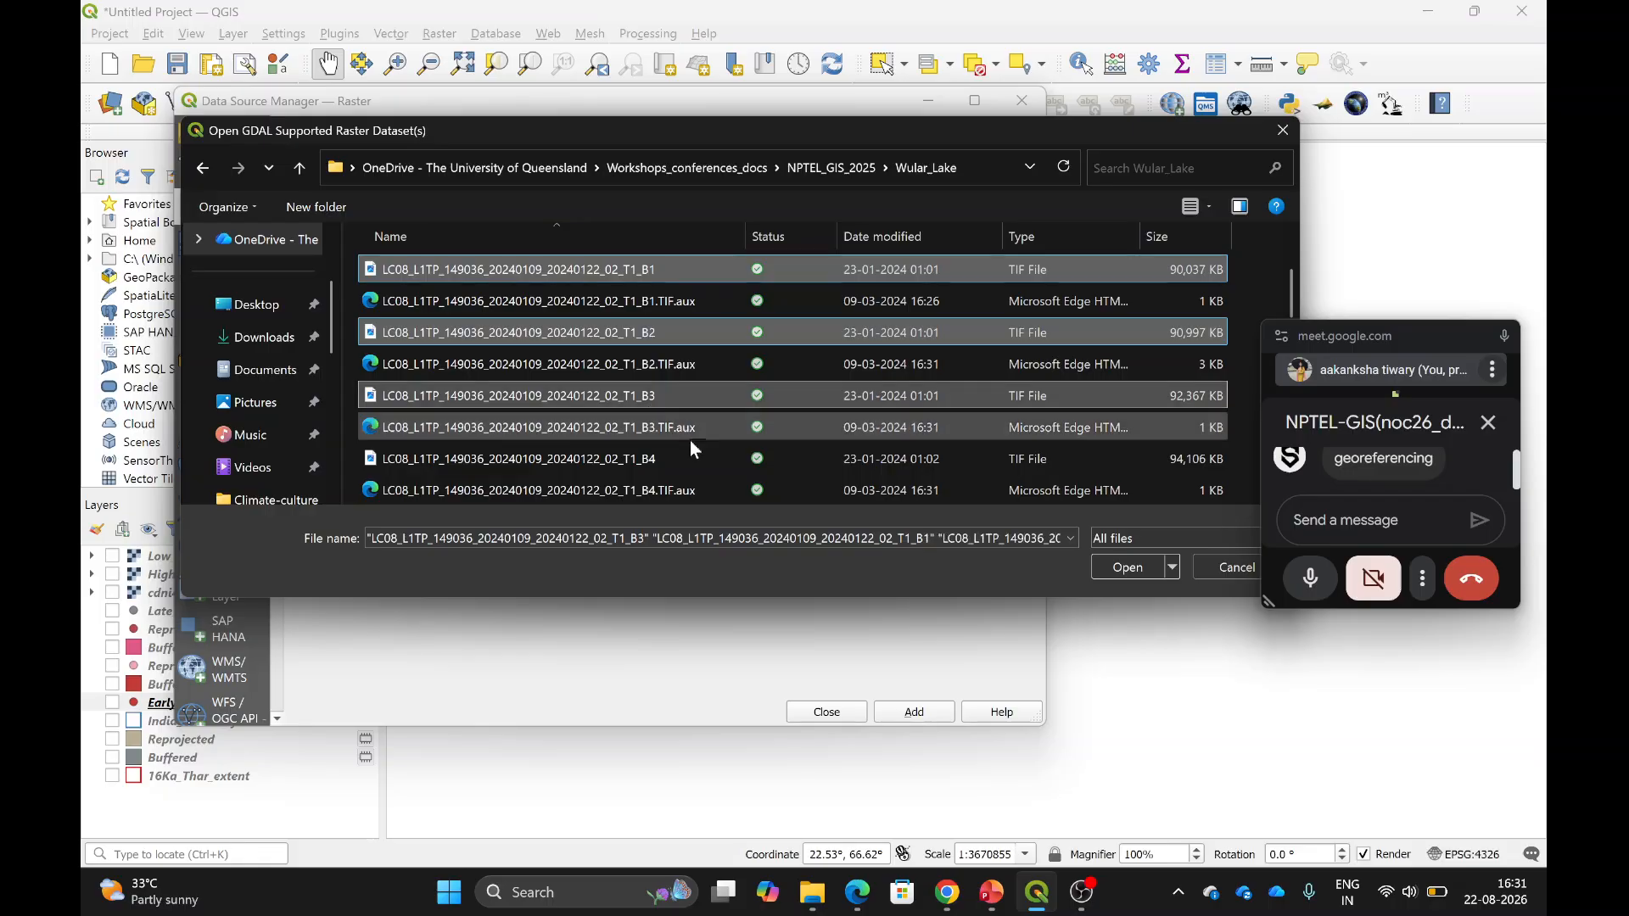
scroll(690, 443, down, 1)
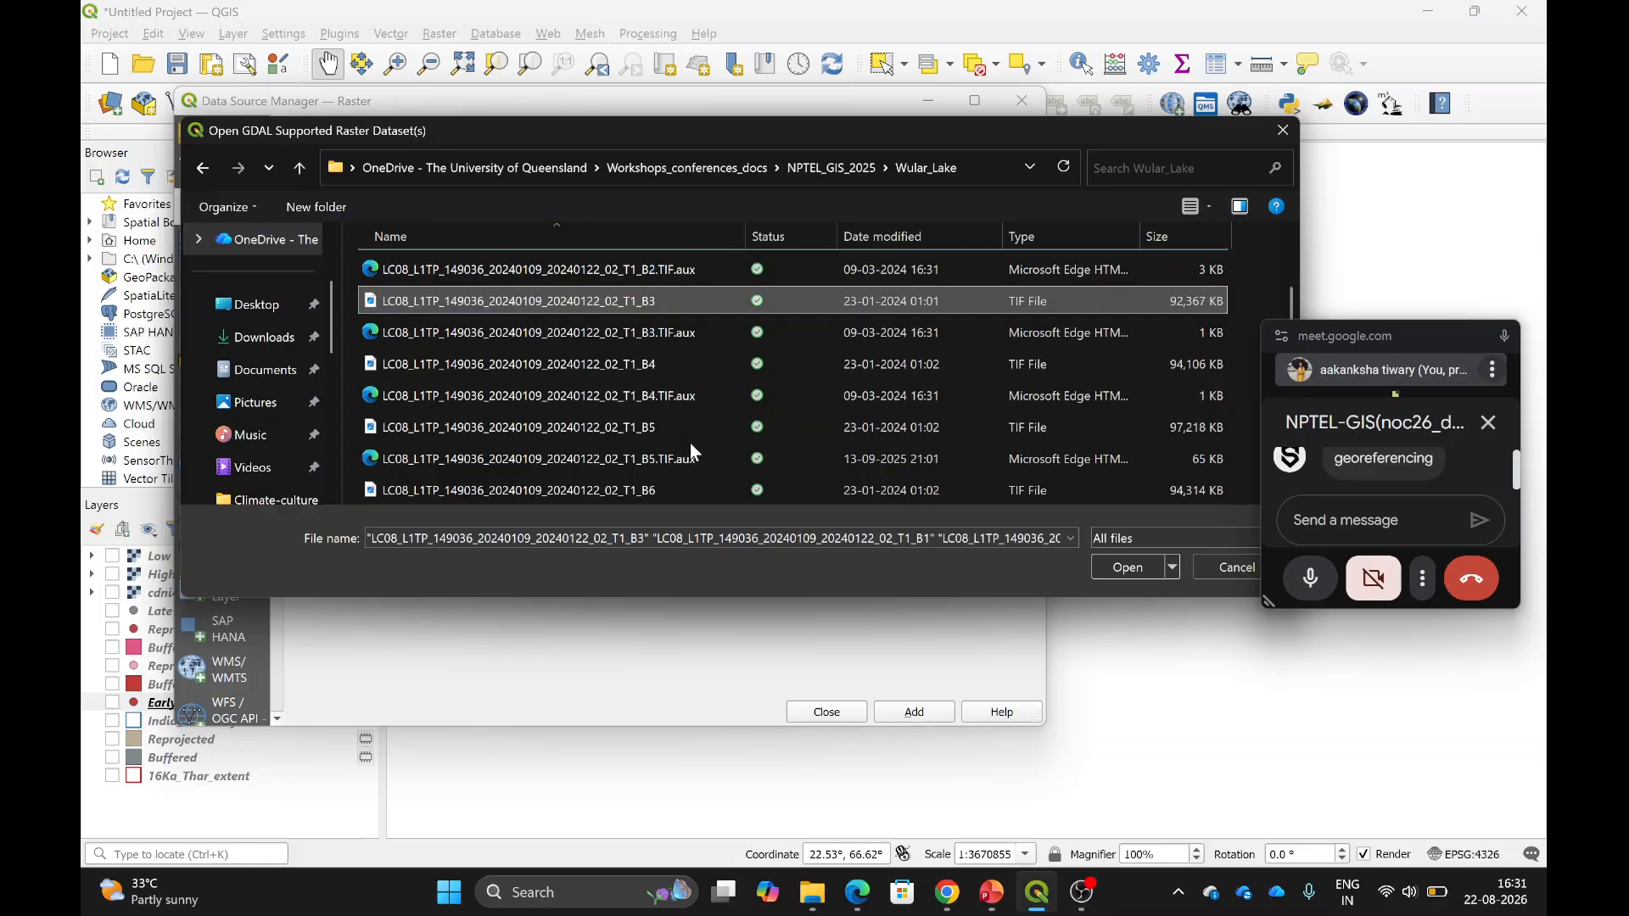
ctrl+click(628, 363)
ctrl+click(633, 427)
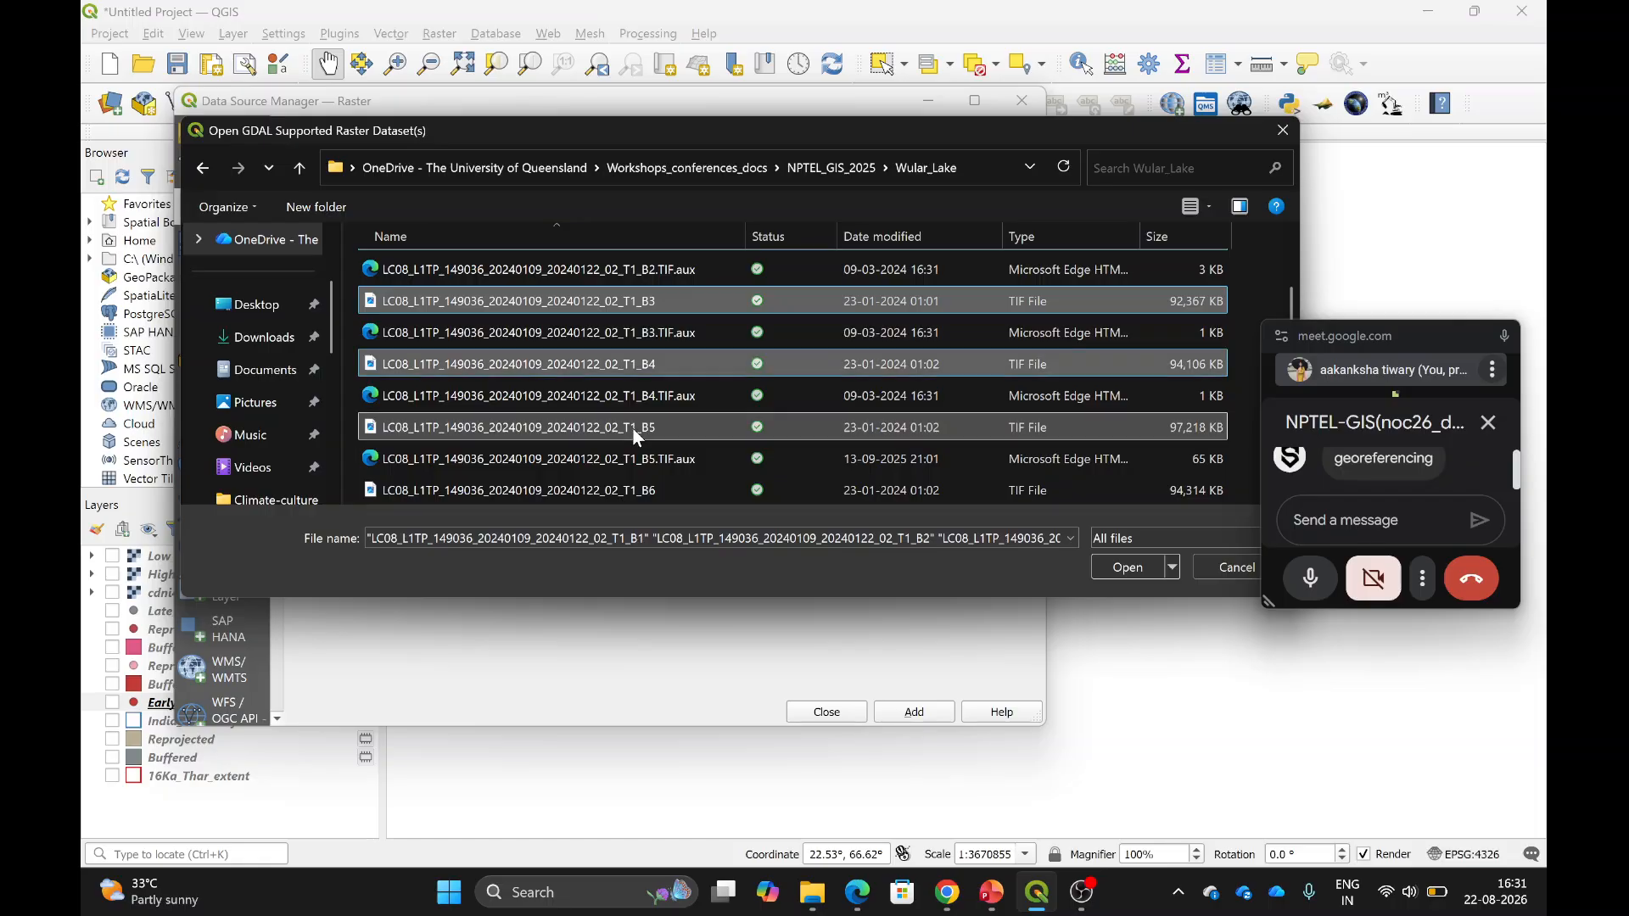
ctrl+click(616, 490)
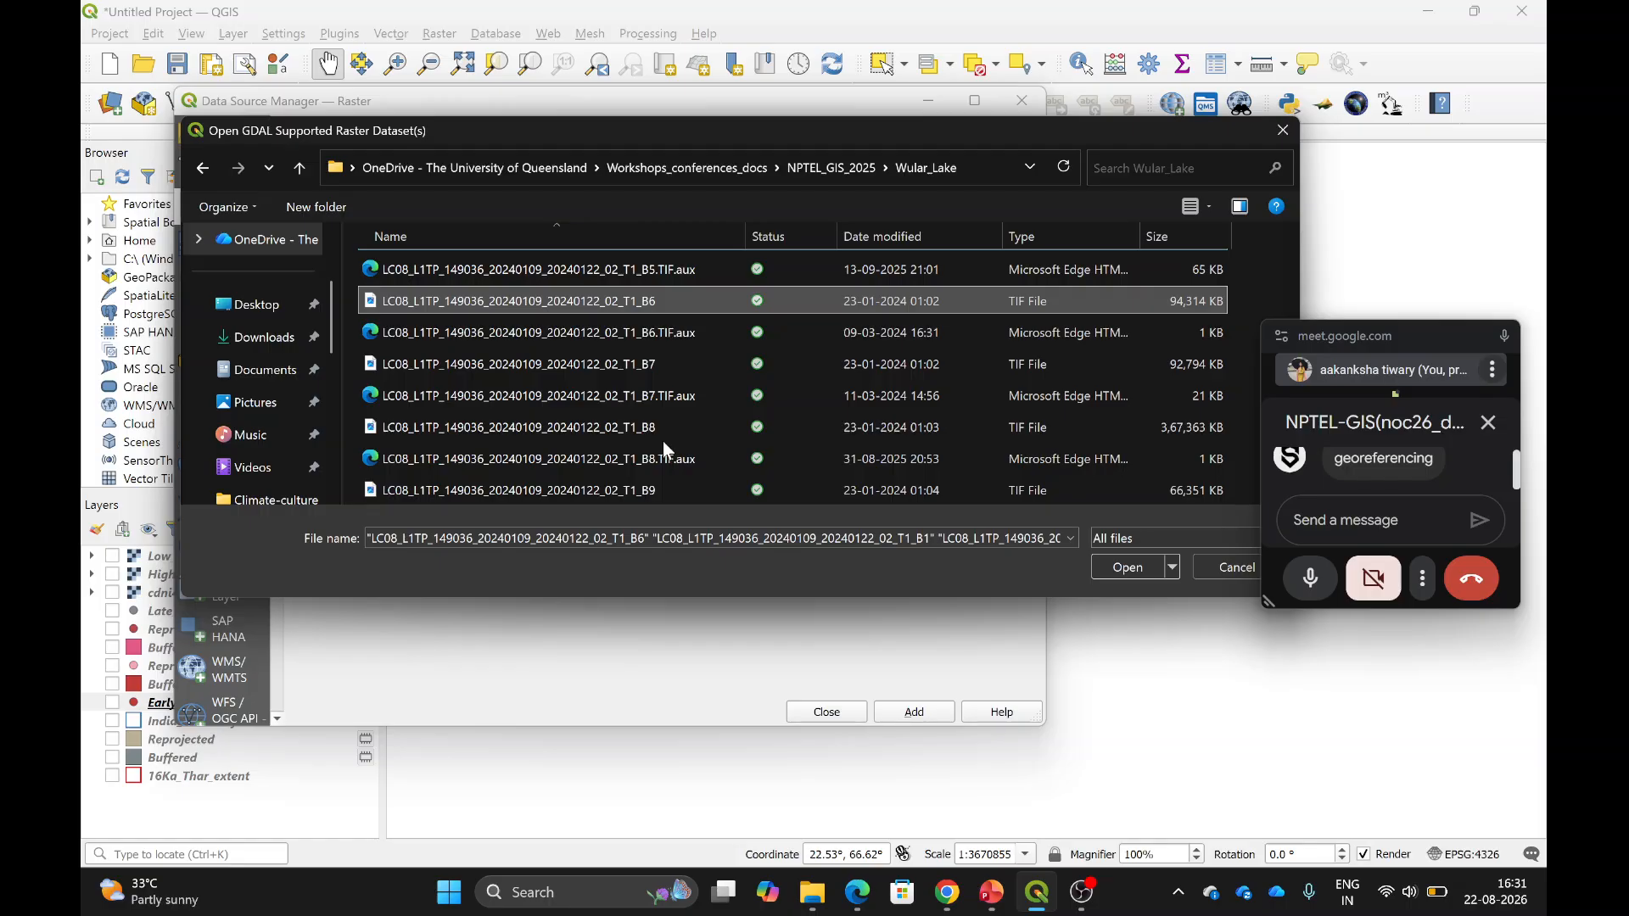
scroll(663, 441, down, 2)
ctrl+click(648, 377)
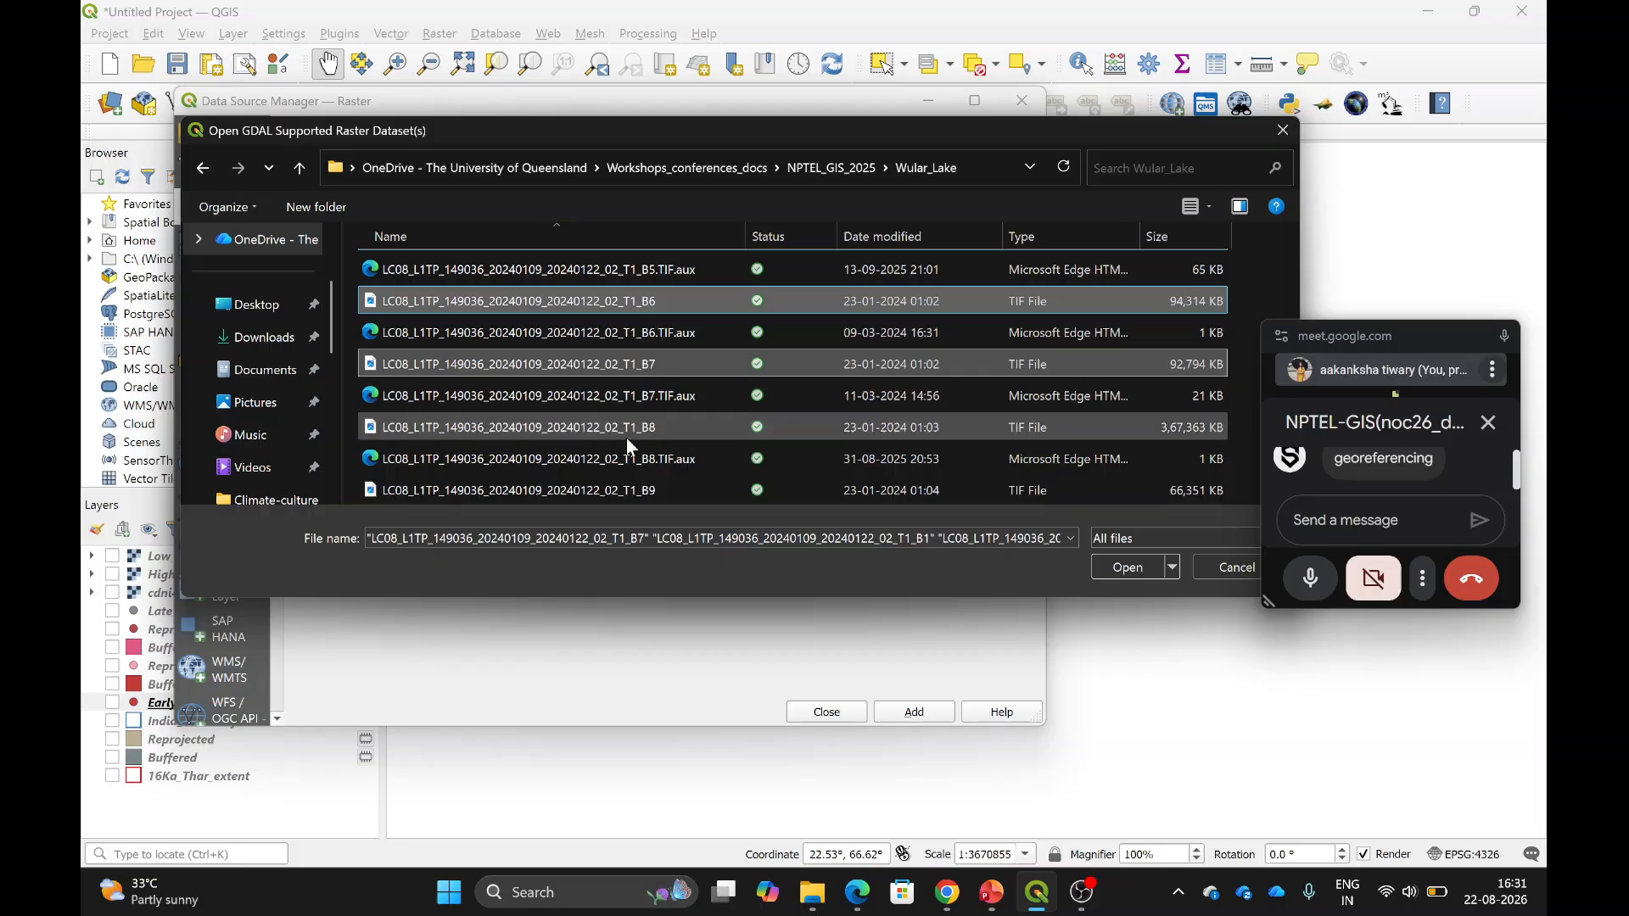
ctrl+click(647, 430)
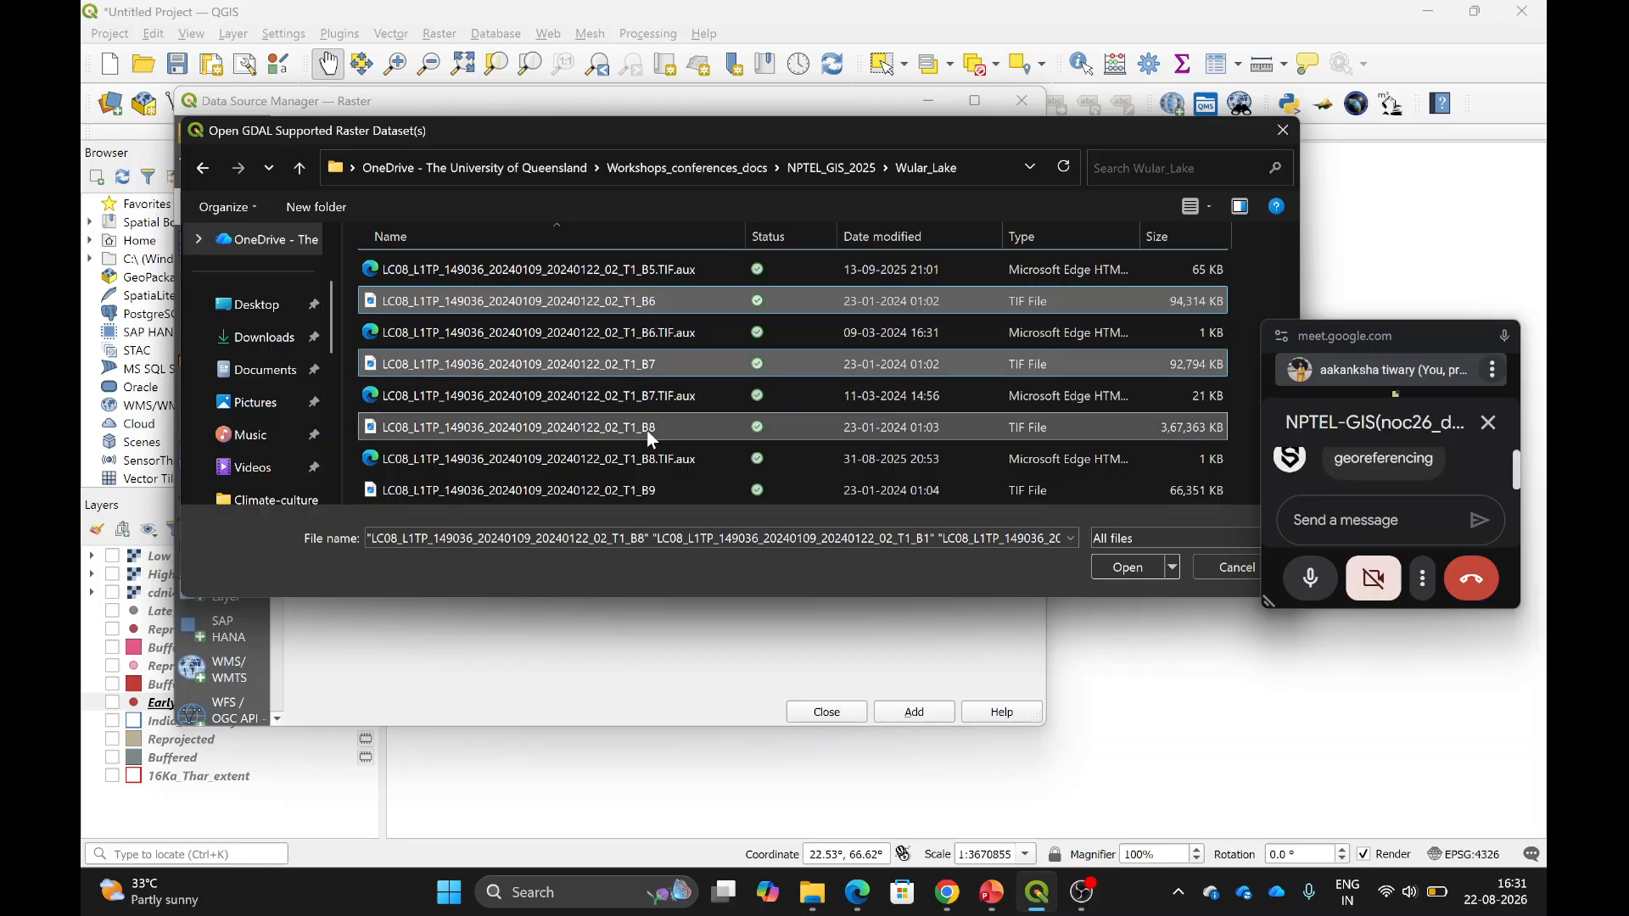
scroll(645, 429, down, 2)
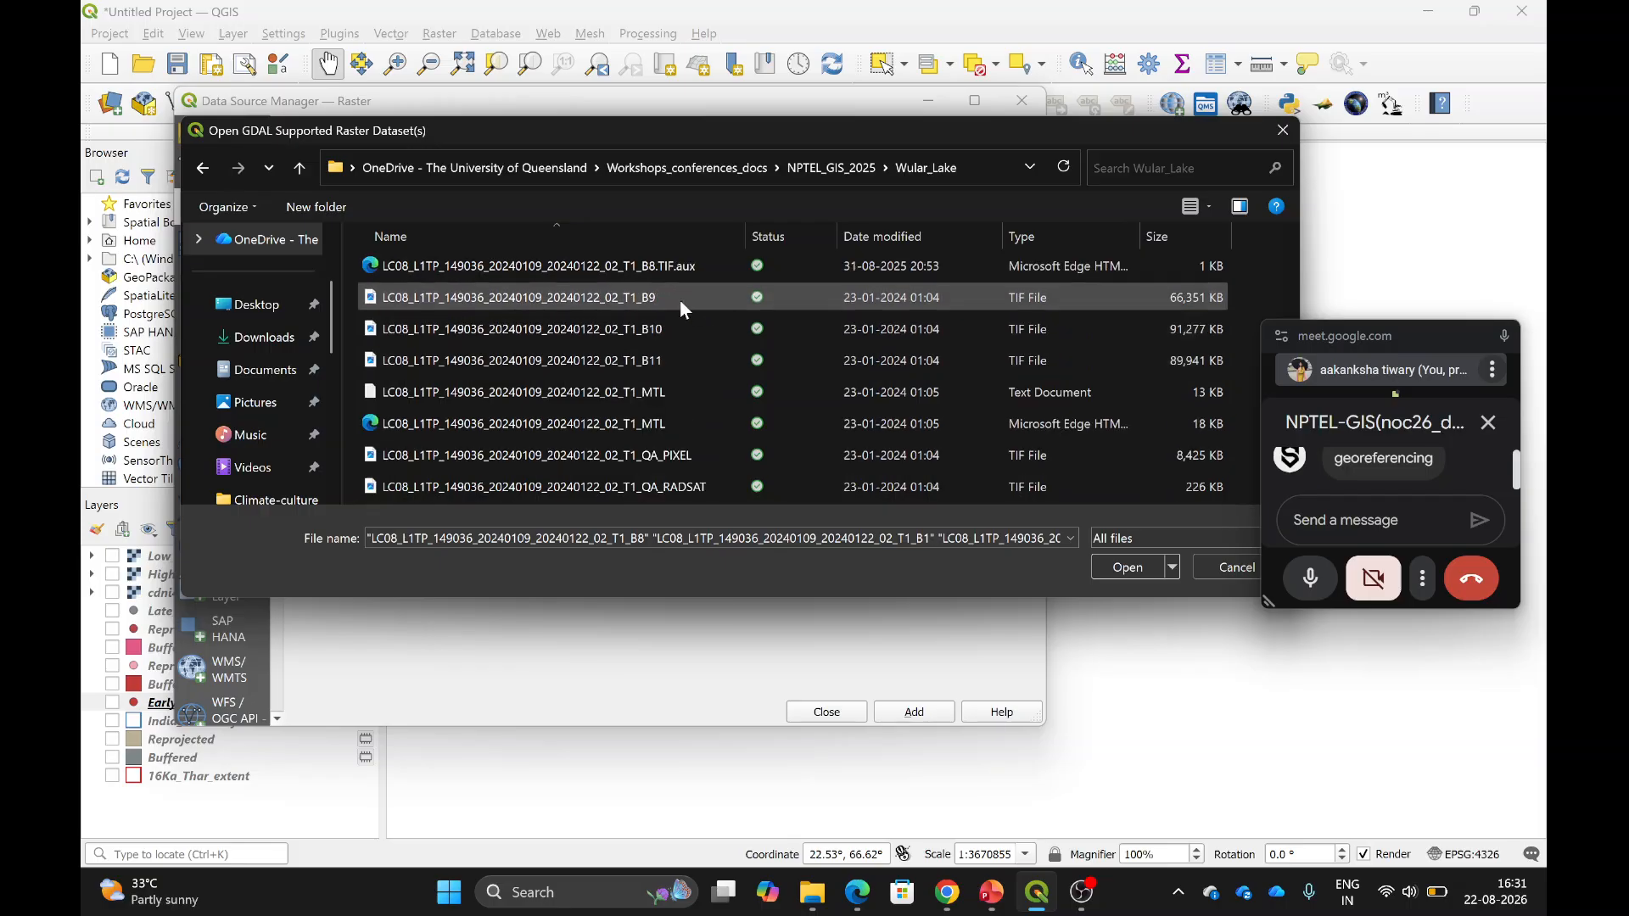
ctrl+click(679, 299)
ctrl+click(650, 328)
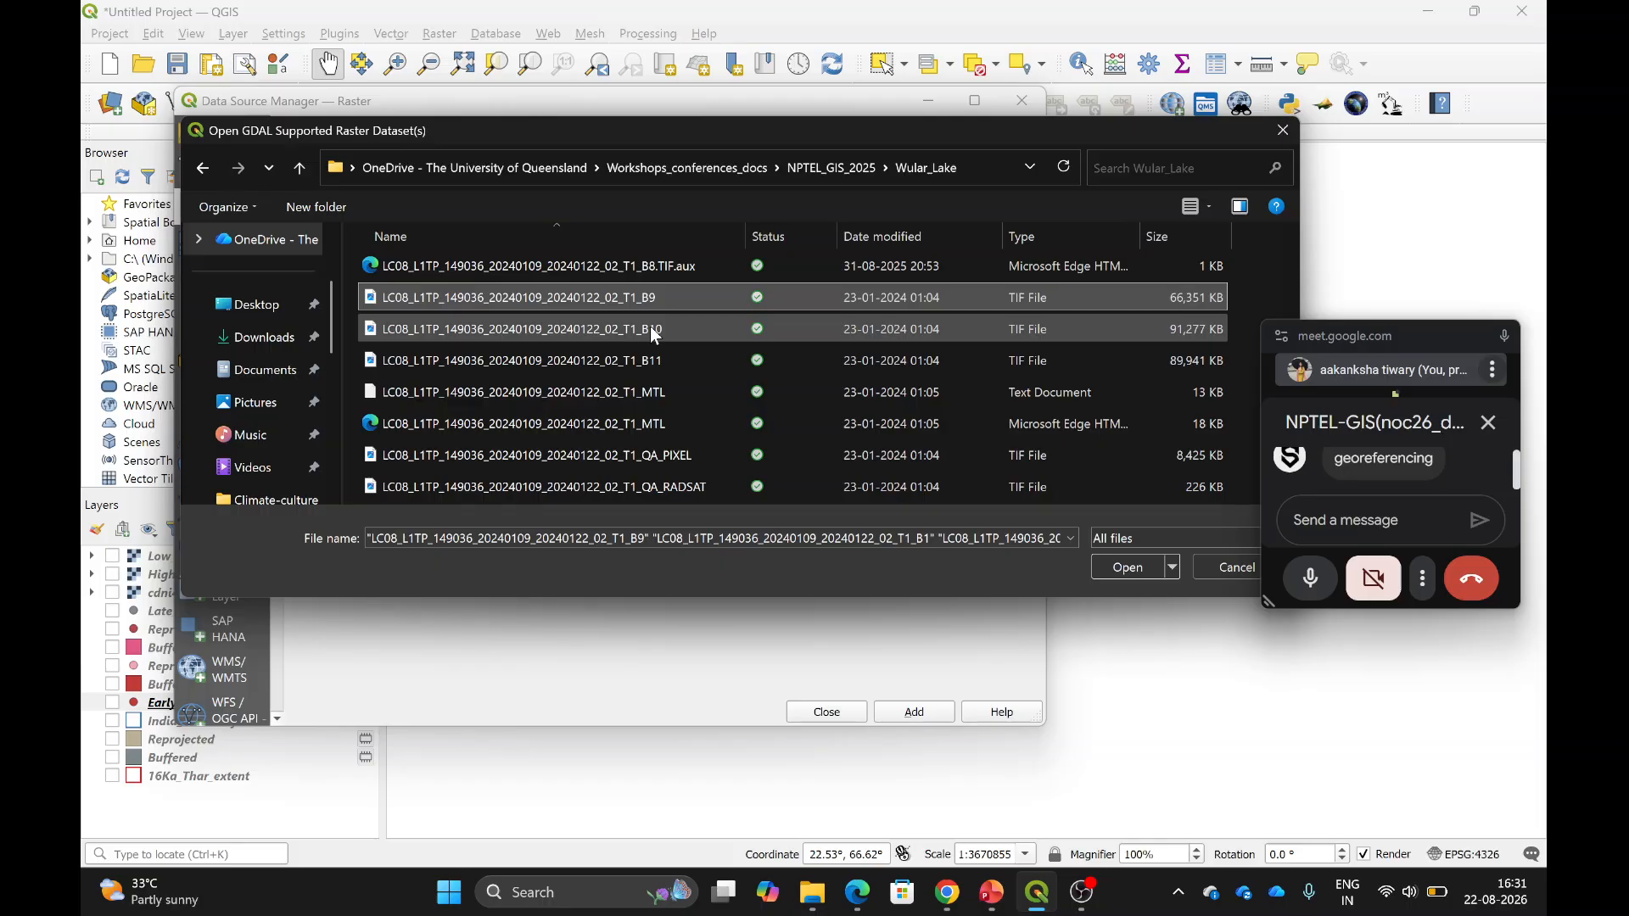
ctrl+click(635, 357)
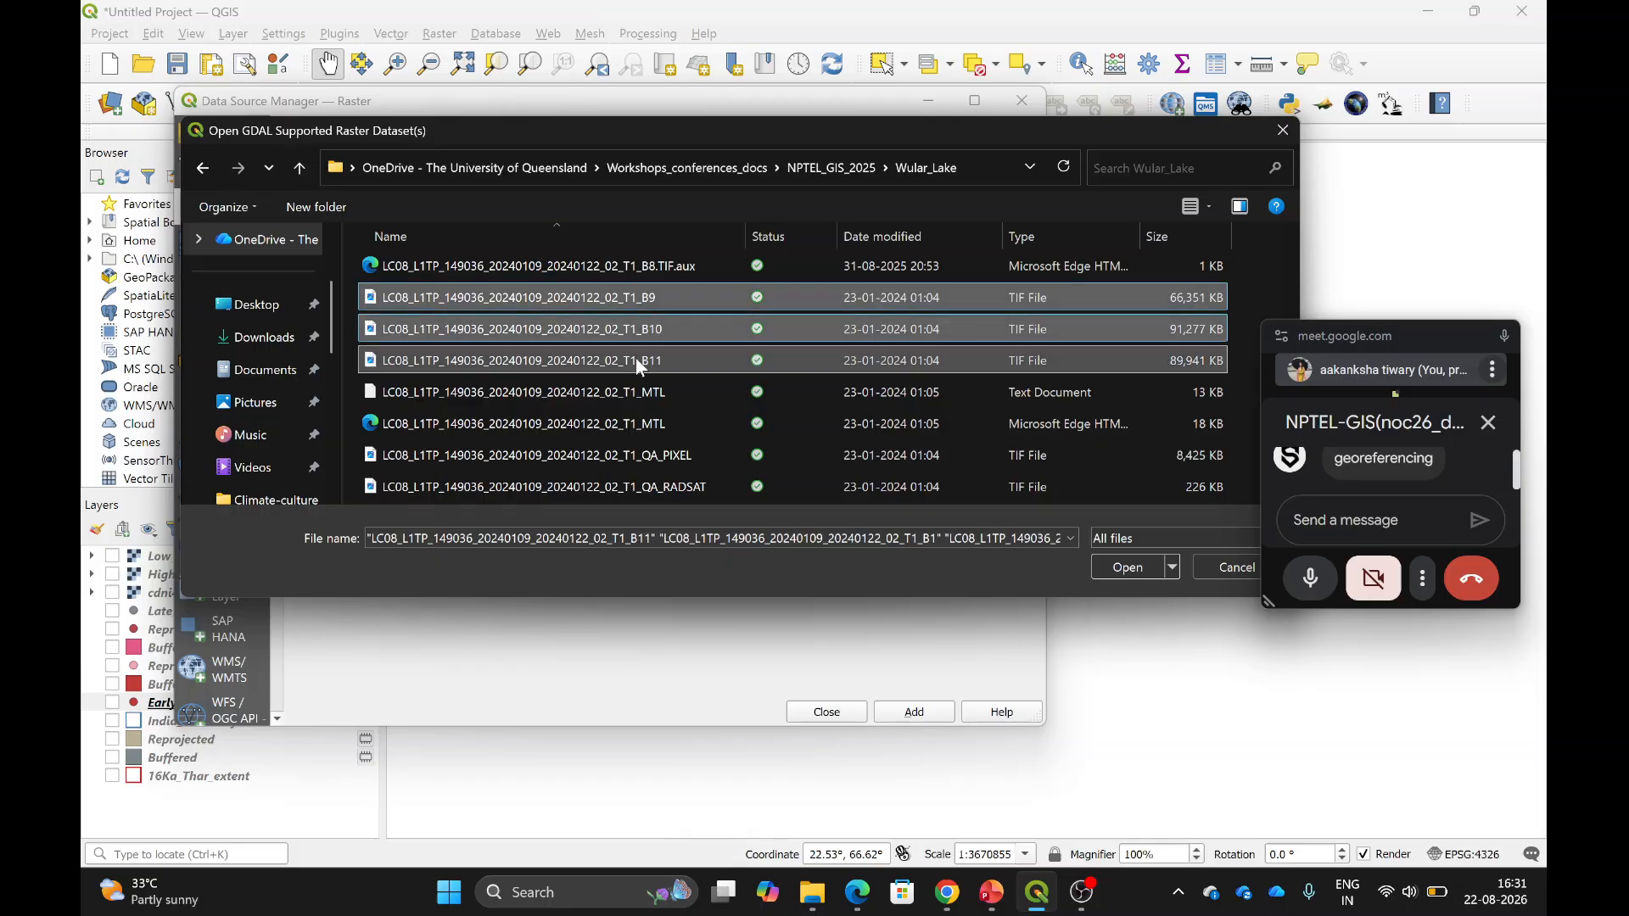
click(1135, 569)
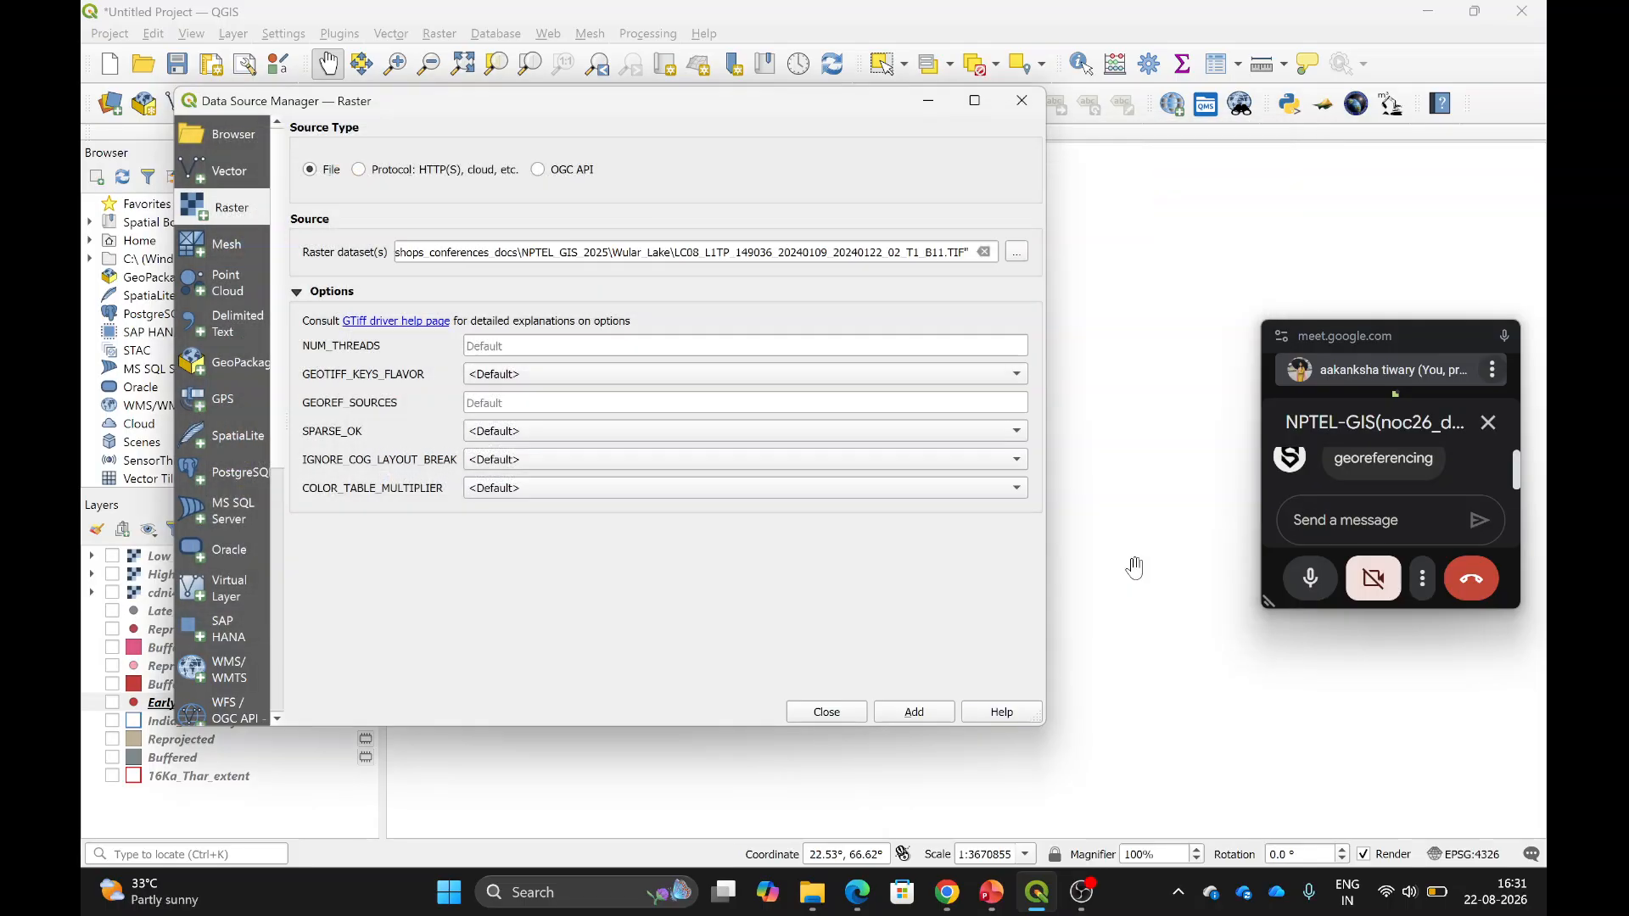
click(914, 714)
click(824, 712)
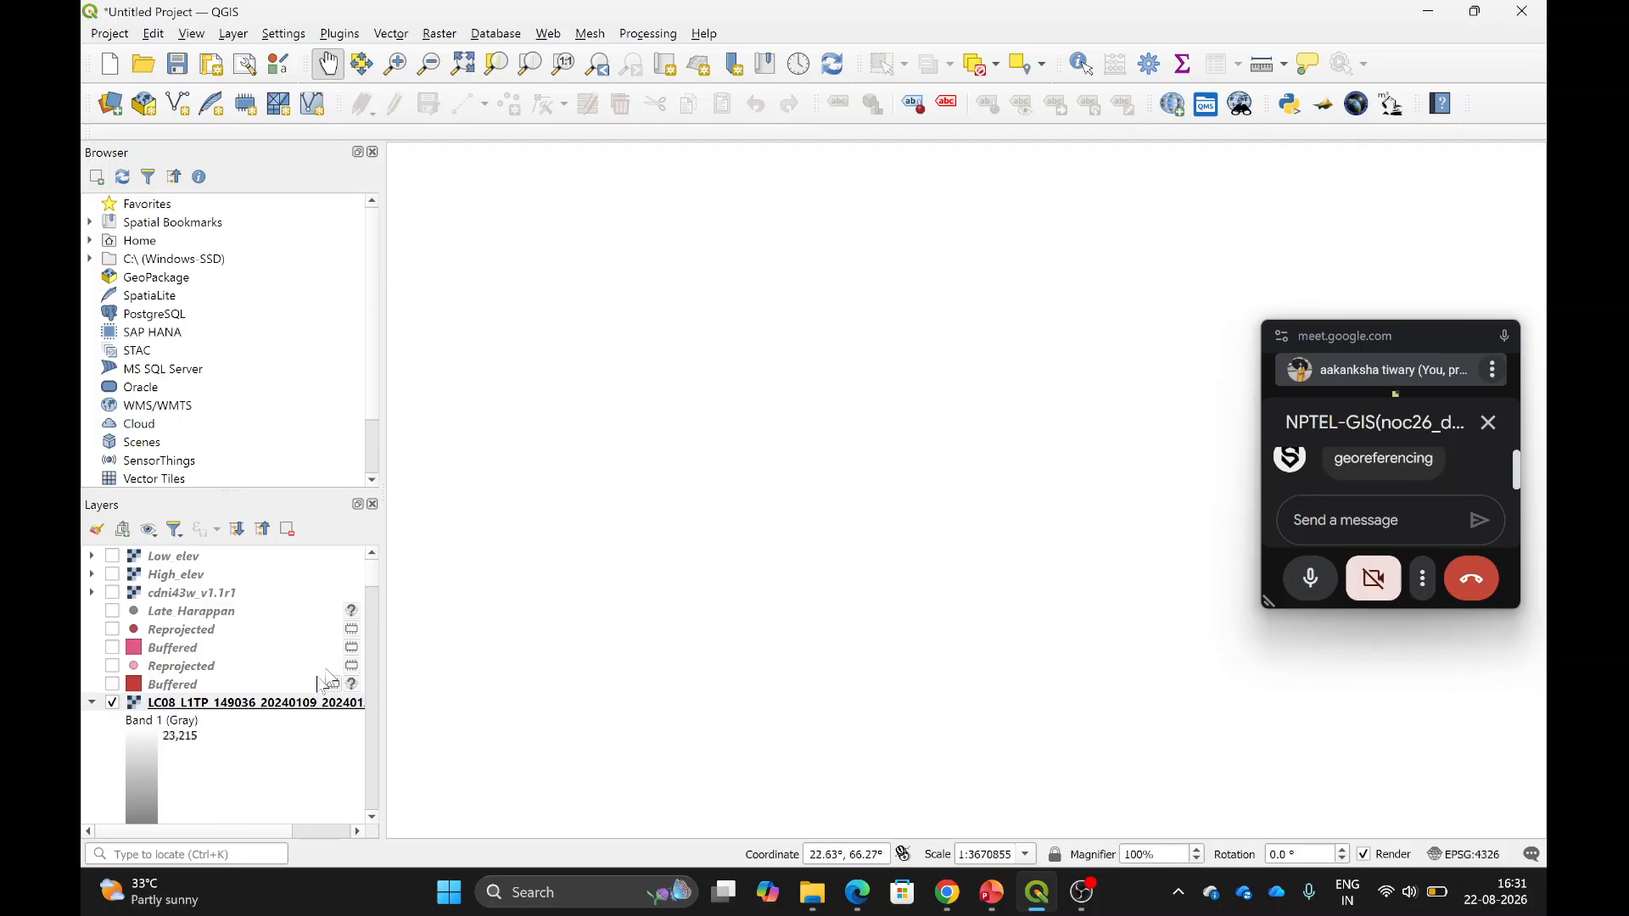
Zoom the map to the extent of the uppermost Landsat layer, T1_B11.
scroll(234, 744, down, 10)
scroll(234, 743, down, 3)
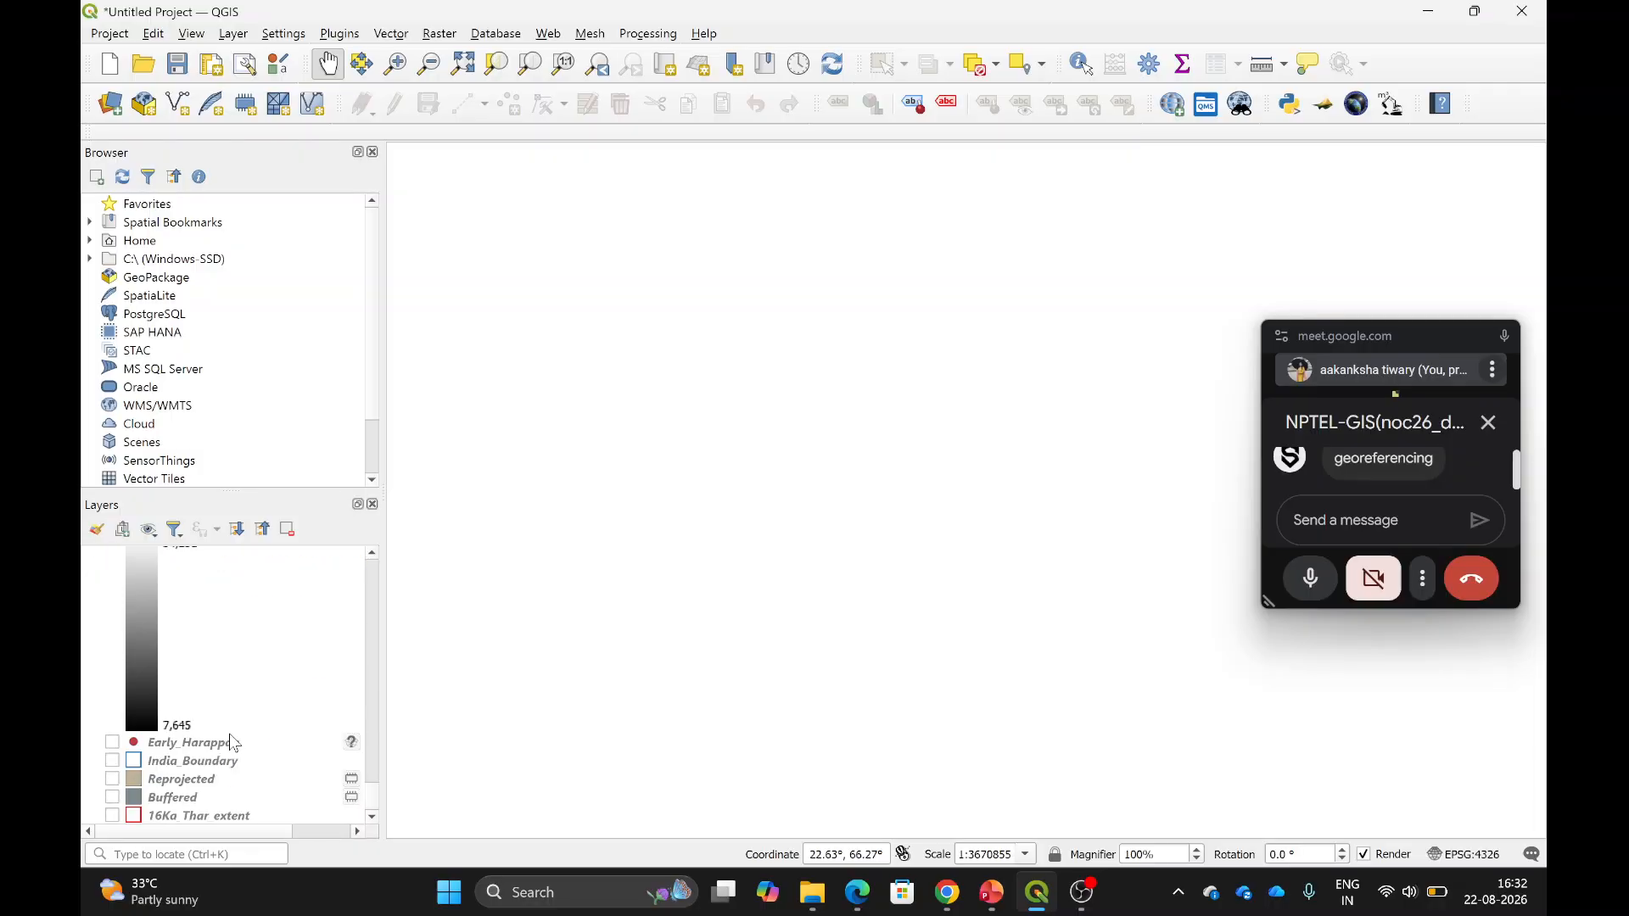
scroll(234, 743, up, 5)
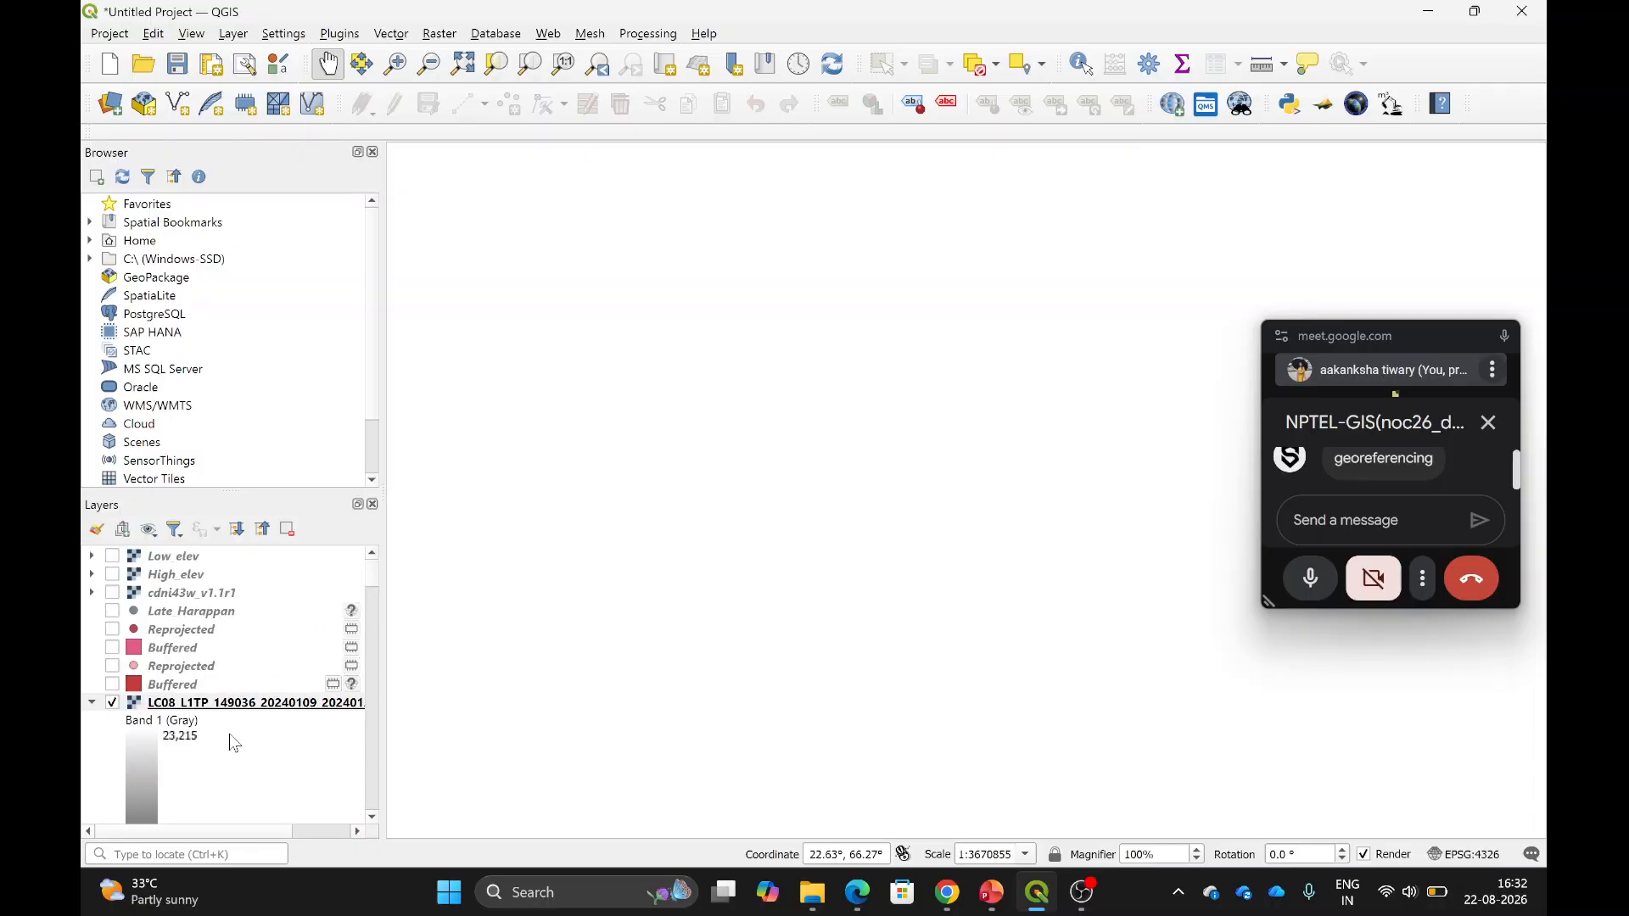
right_click(270, 704)
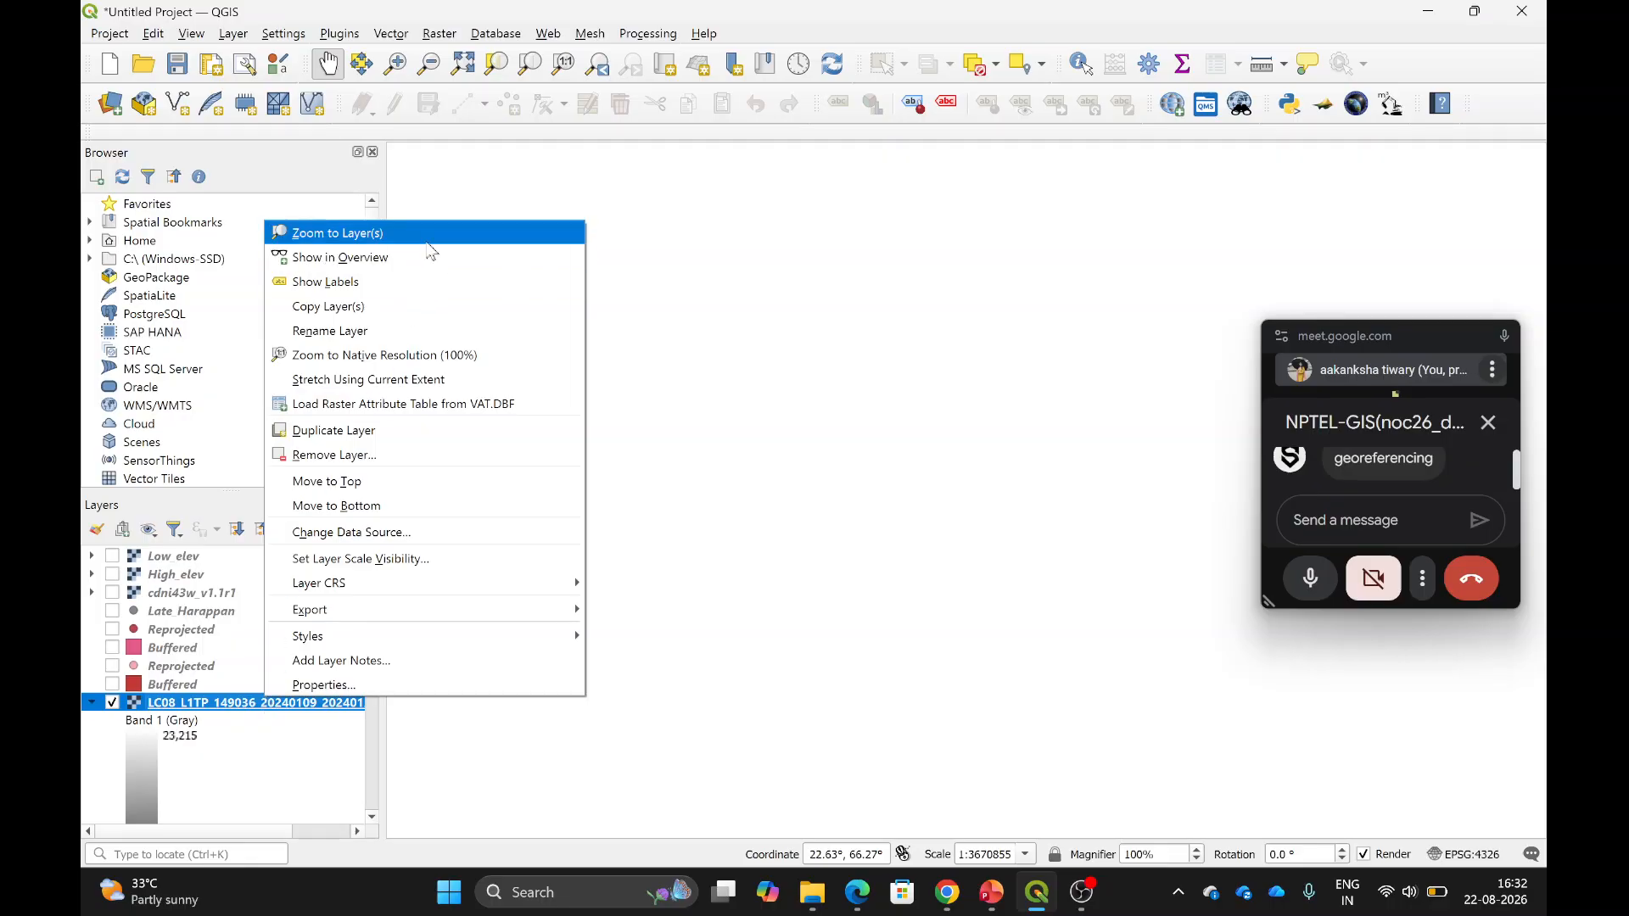
click(416, 232)
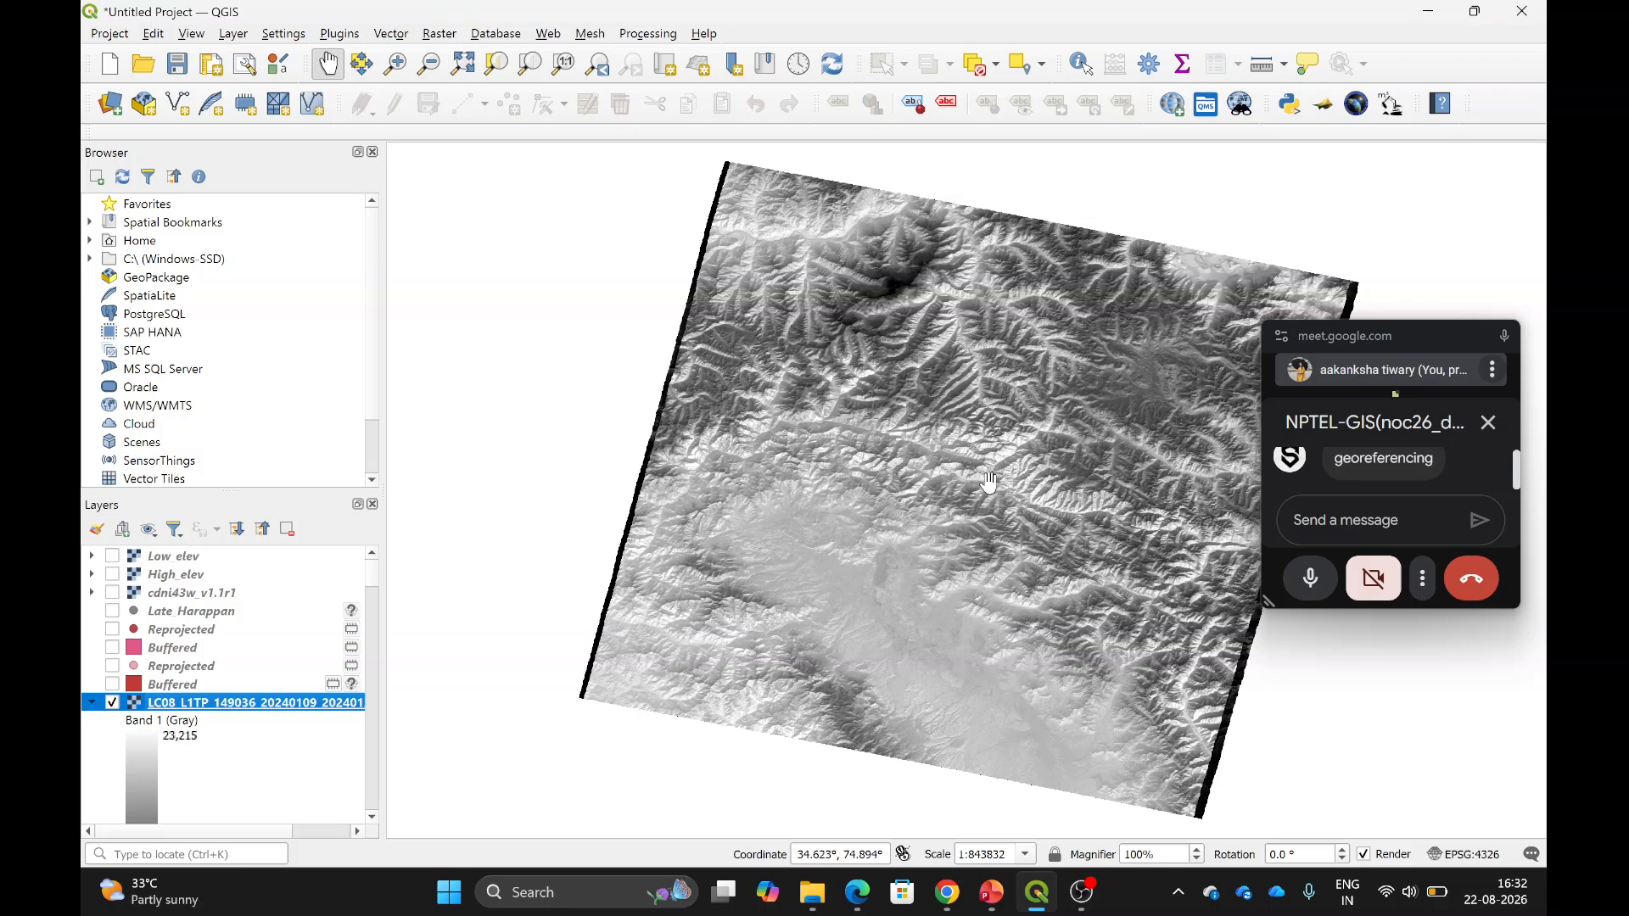
Collapse the legends of all the Landsat band layers and widen the layer list to show their full names.
click(91, 702)
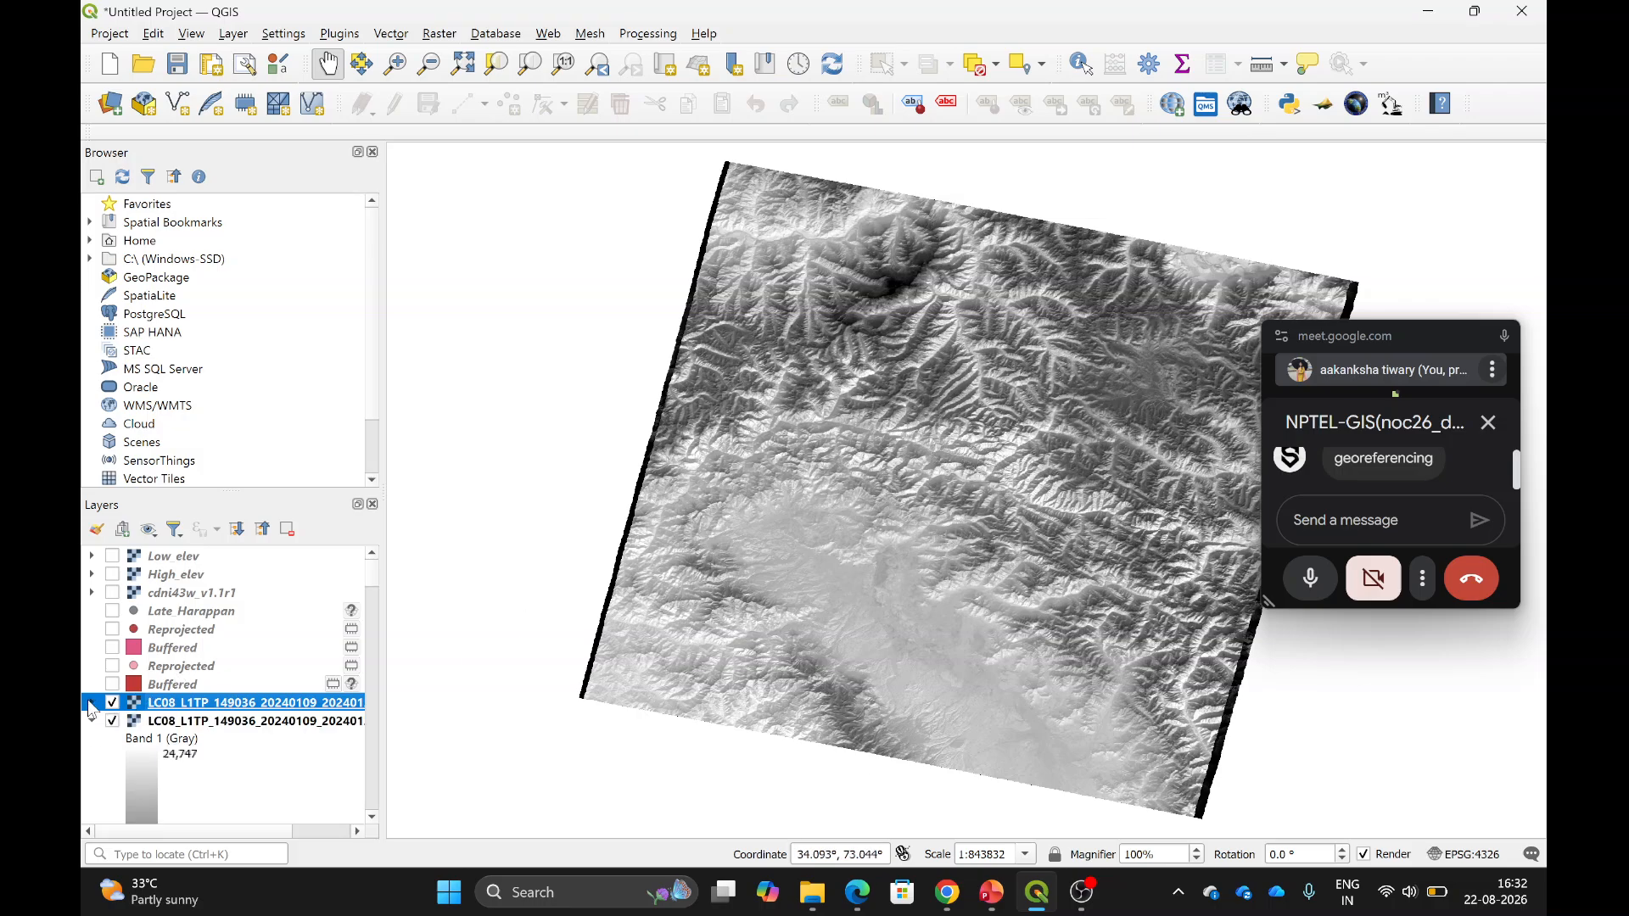
click(89, 721)
click(92, 740)
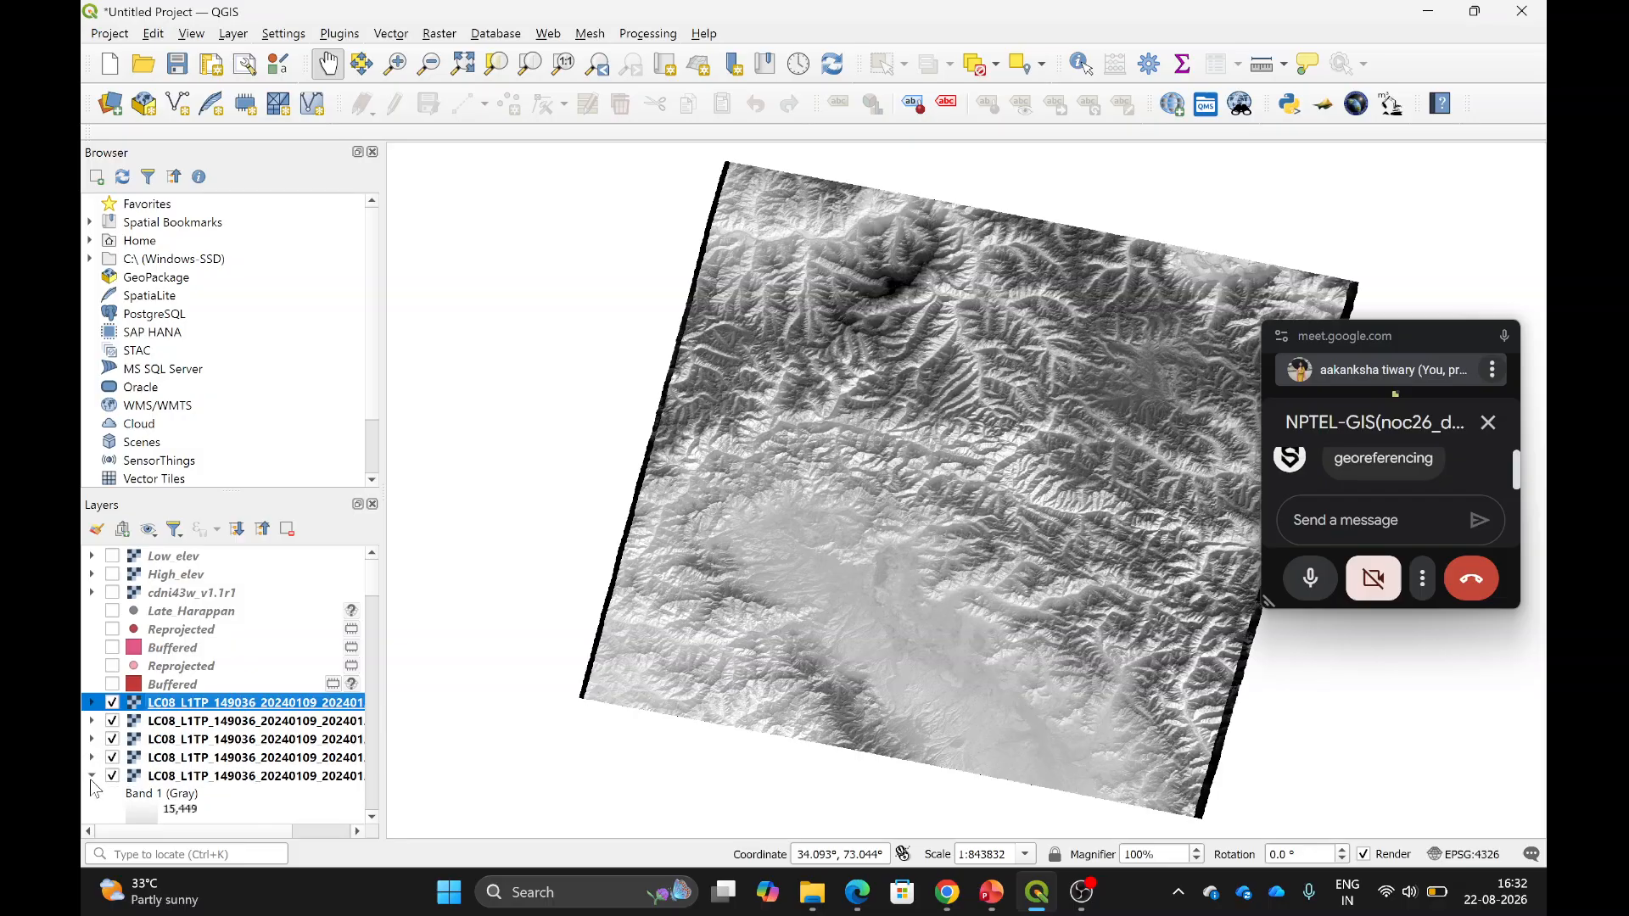
scroll(91, 783, down, 3)
click(92, 797)
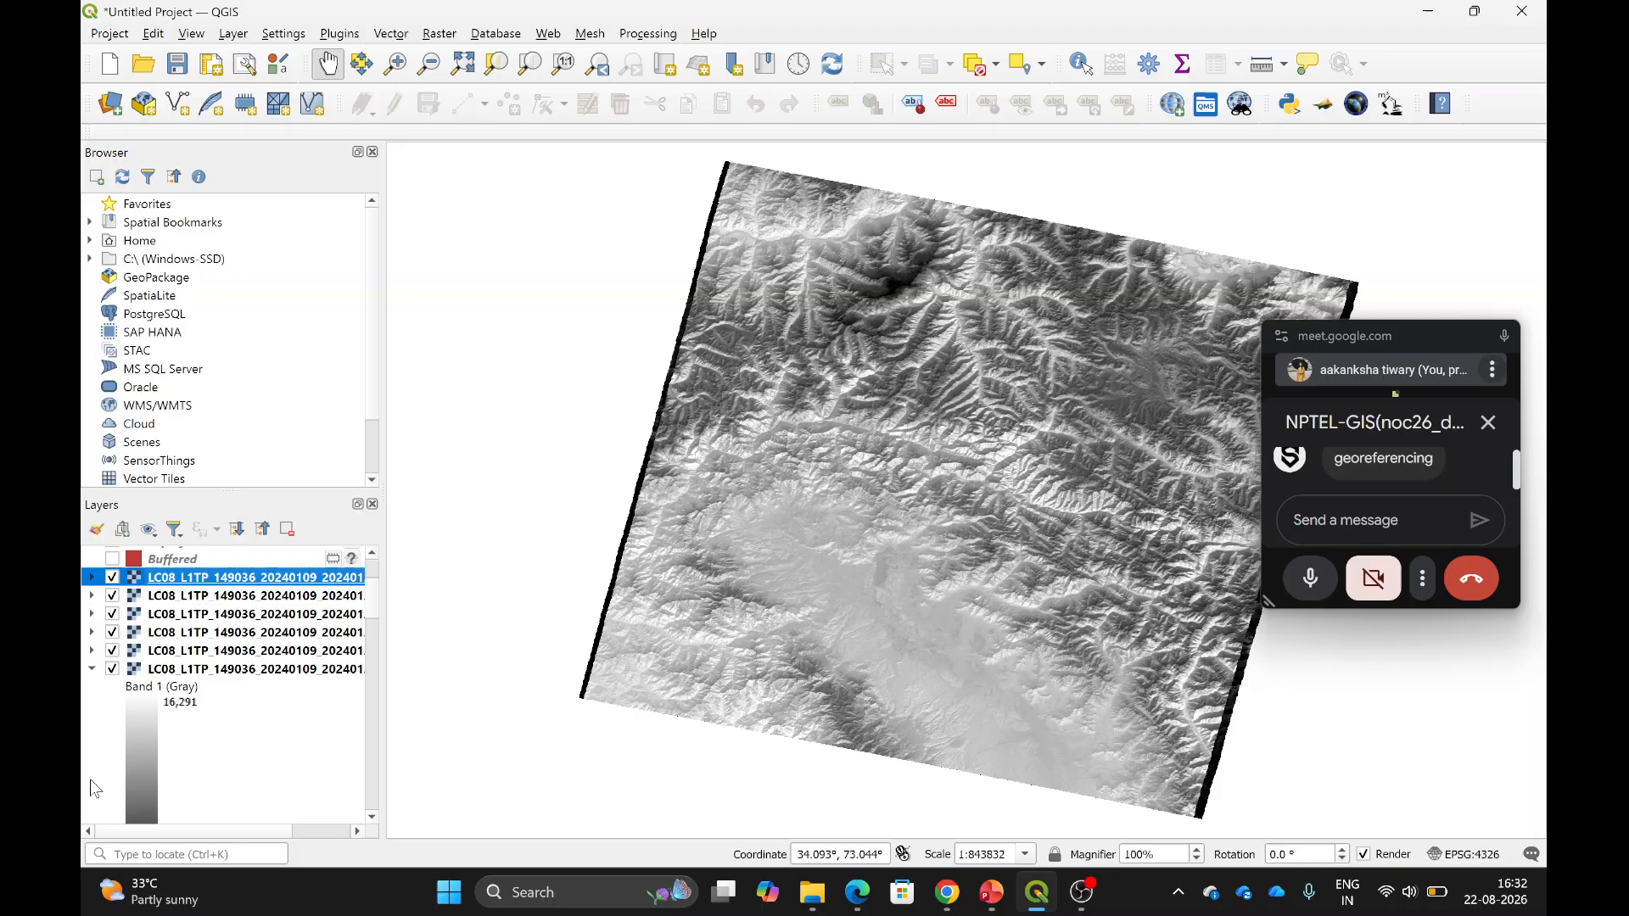
click(91, 670)
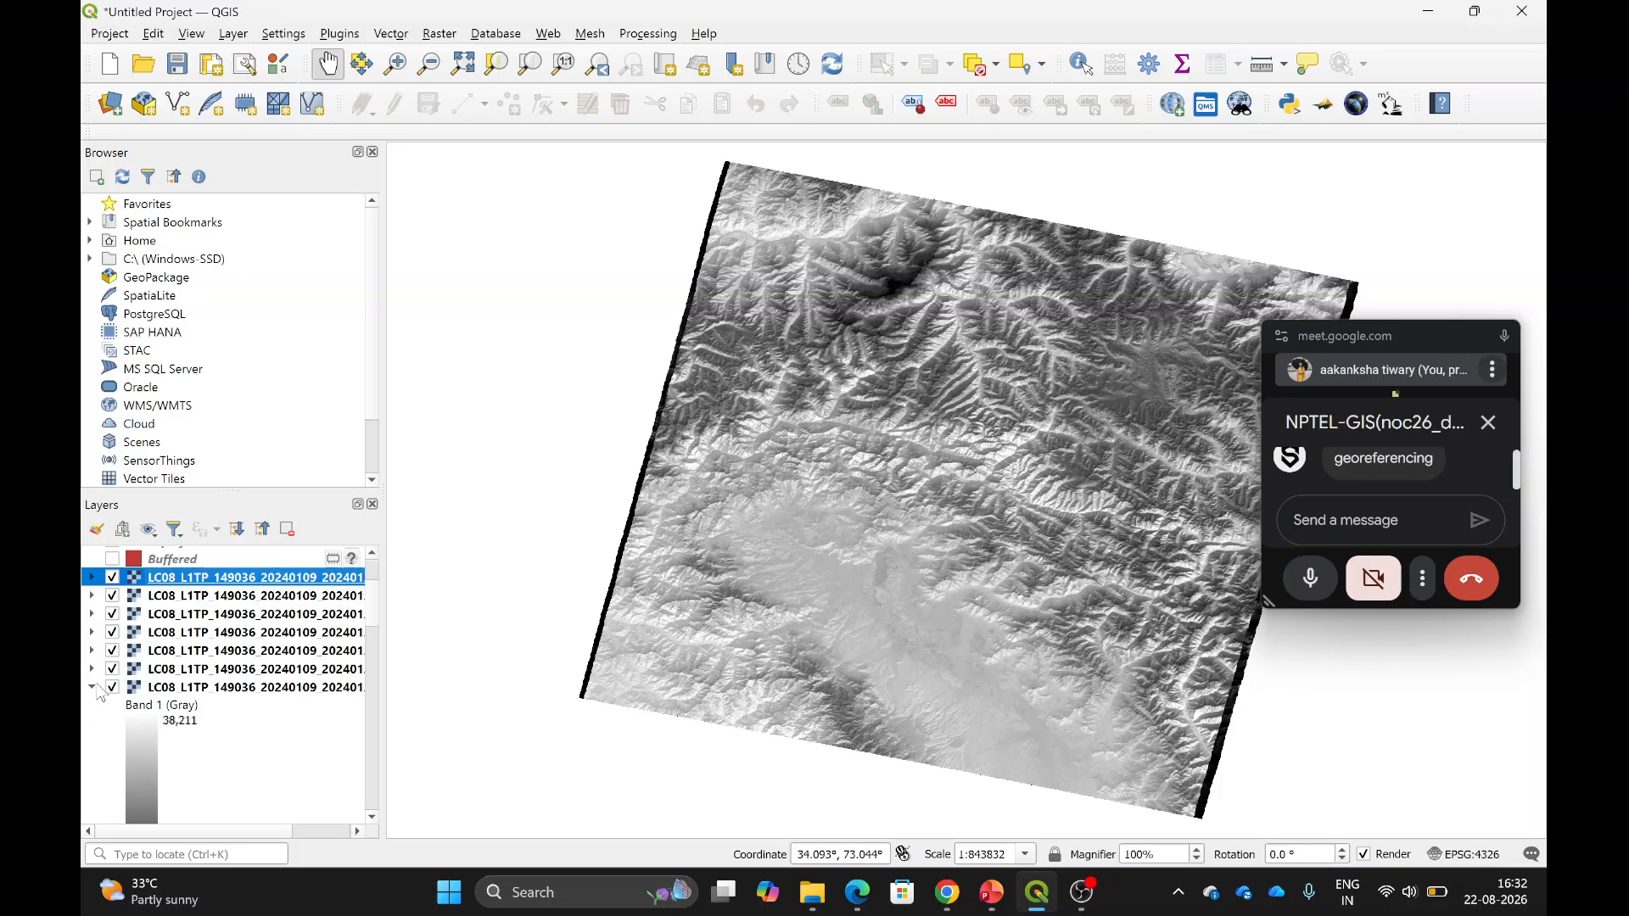
click(93, 687)
click(90, 707)
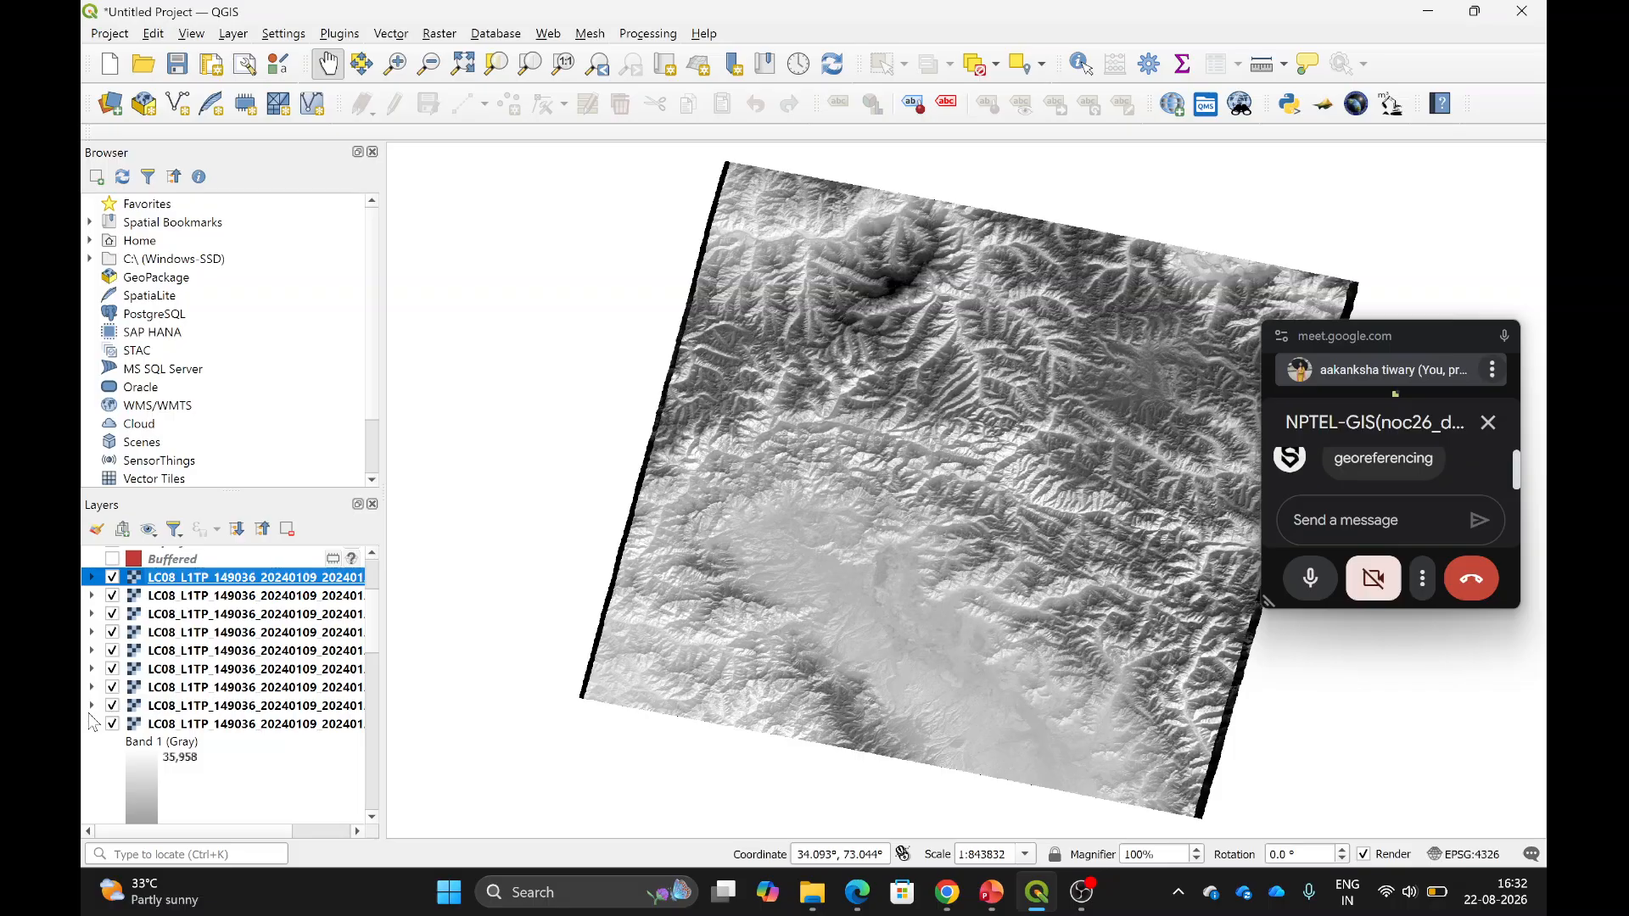
click(91, 724)
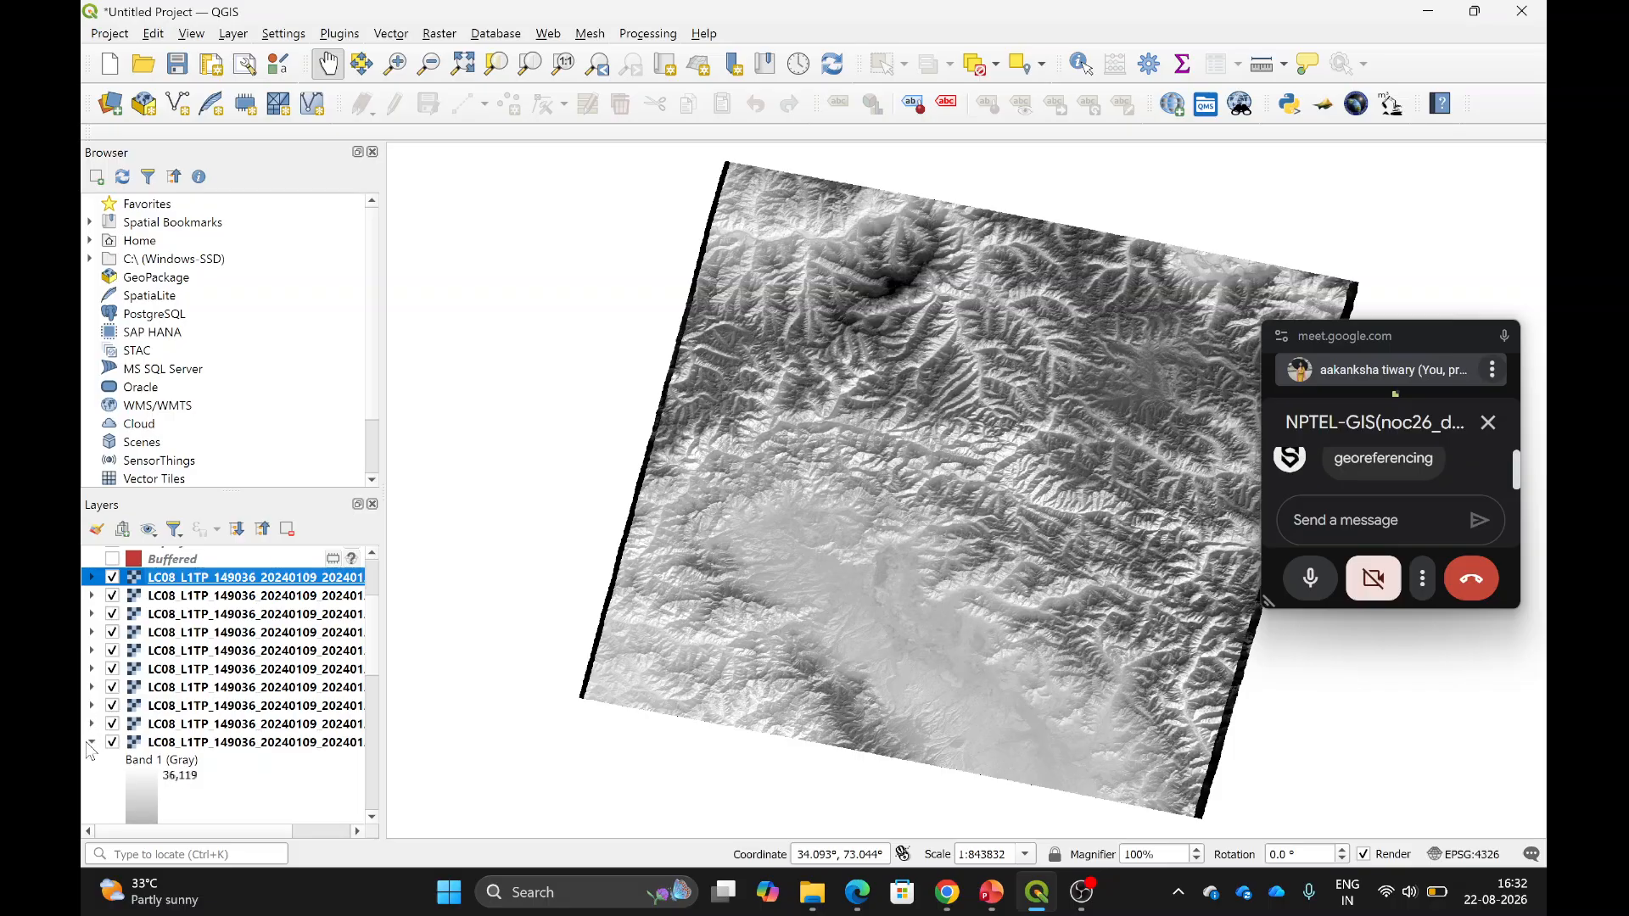
click(90, 743)
click(91, 762)
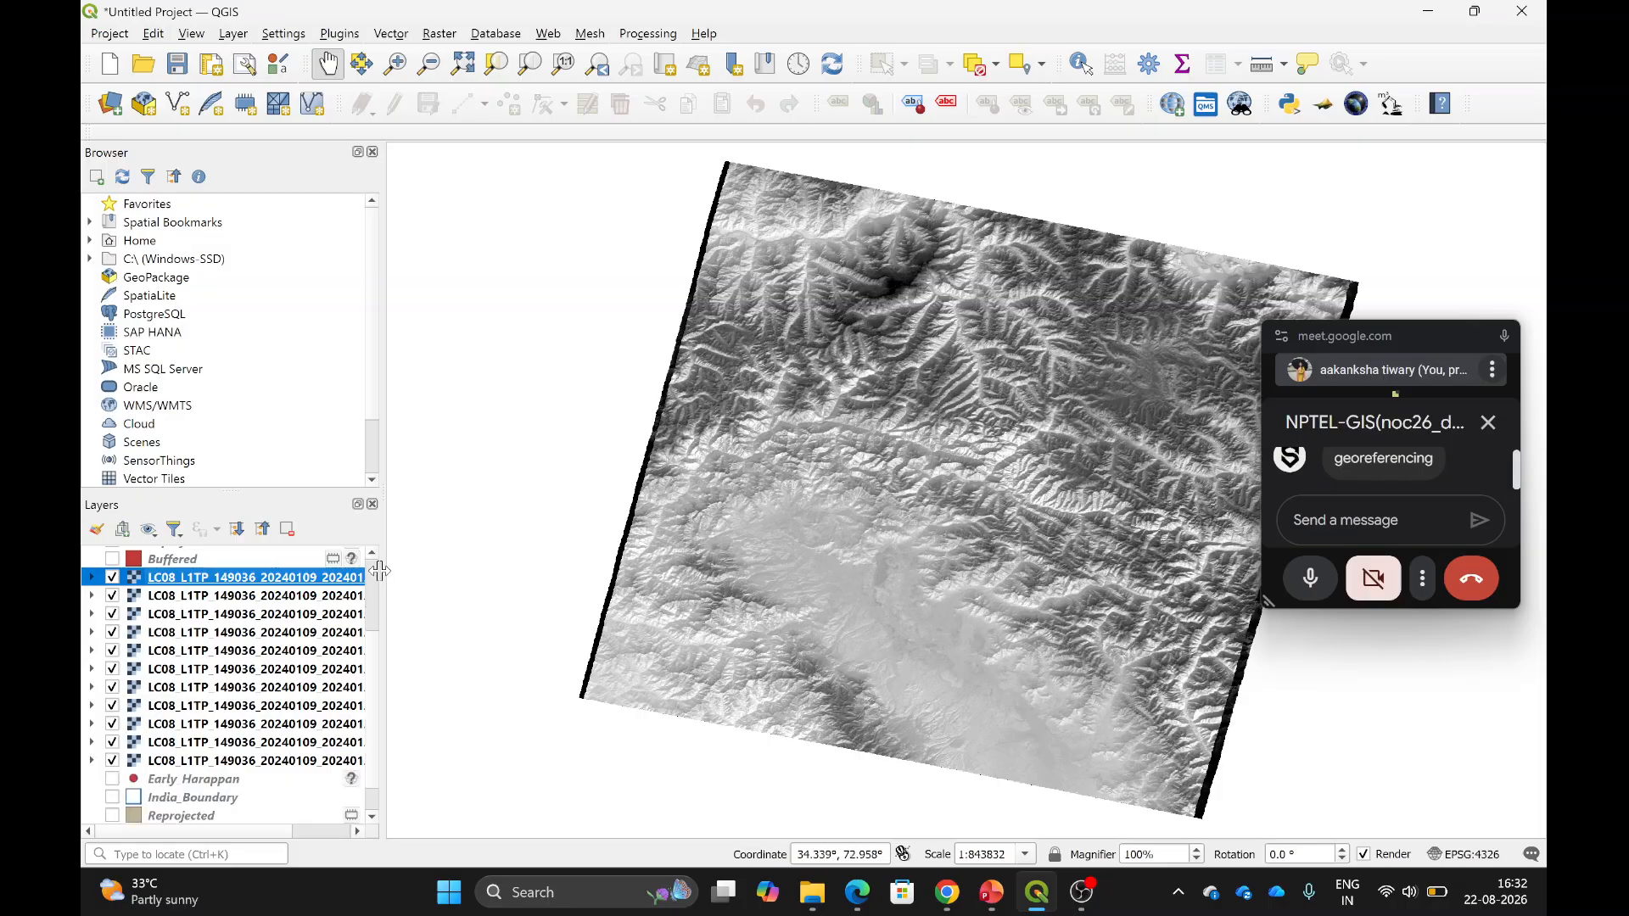
drag(379, 570, 545, 570)
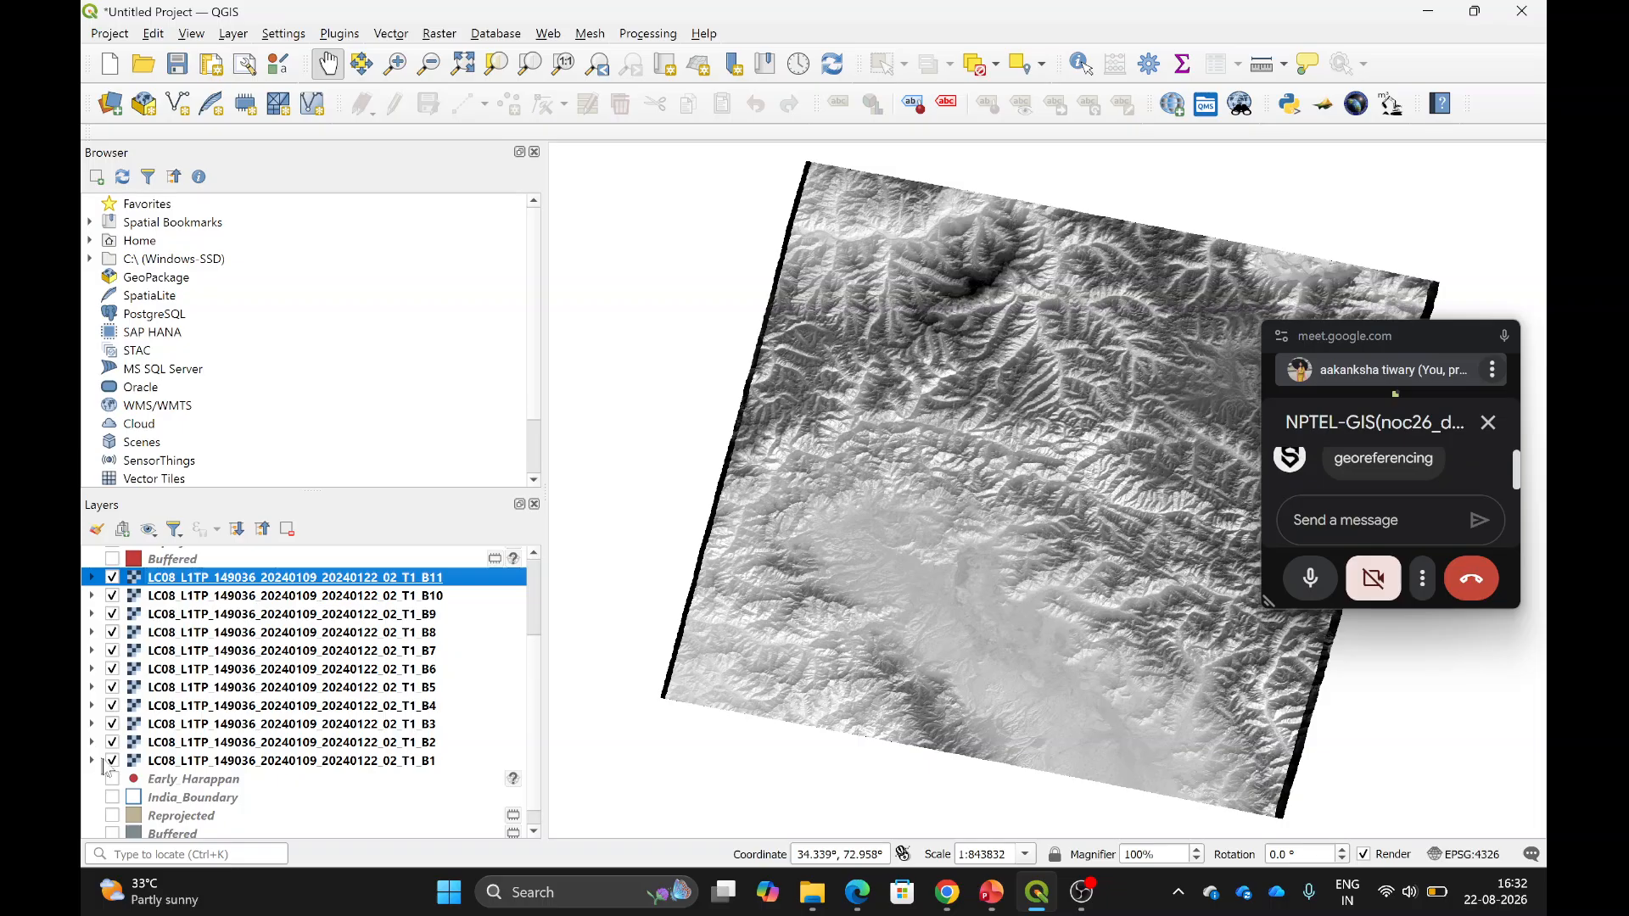
Hide the Landsat band layers B1 and B3 through B11 so that only the B2 band is displayed.
click(111, 761)
click(112, 725)
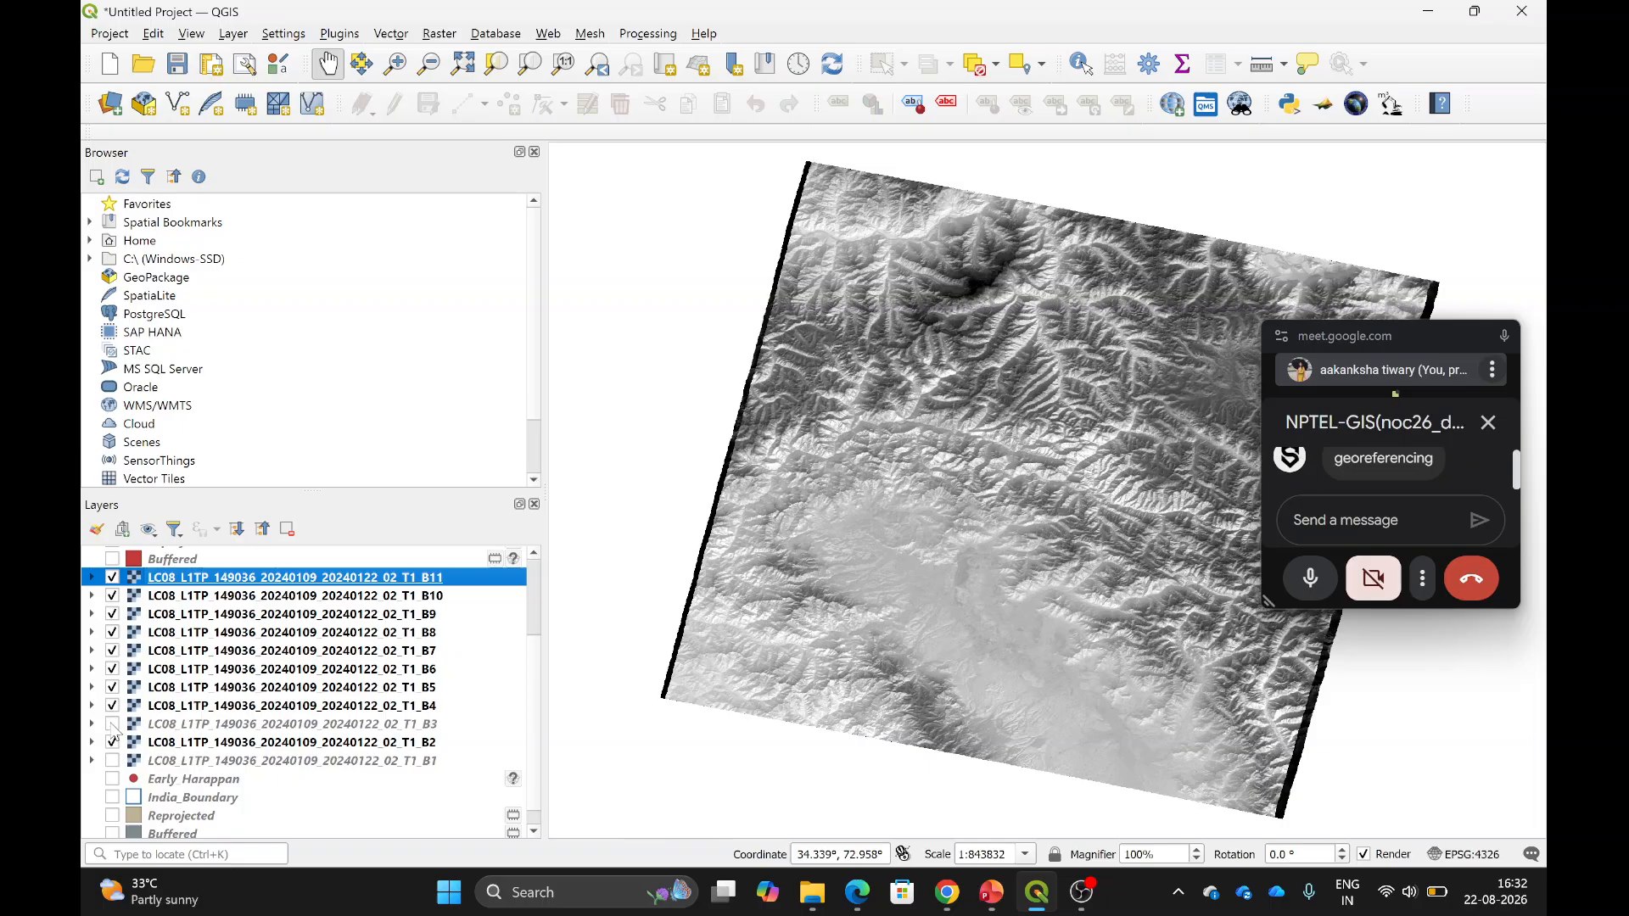
click(112, 707)
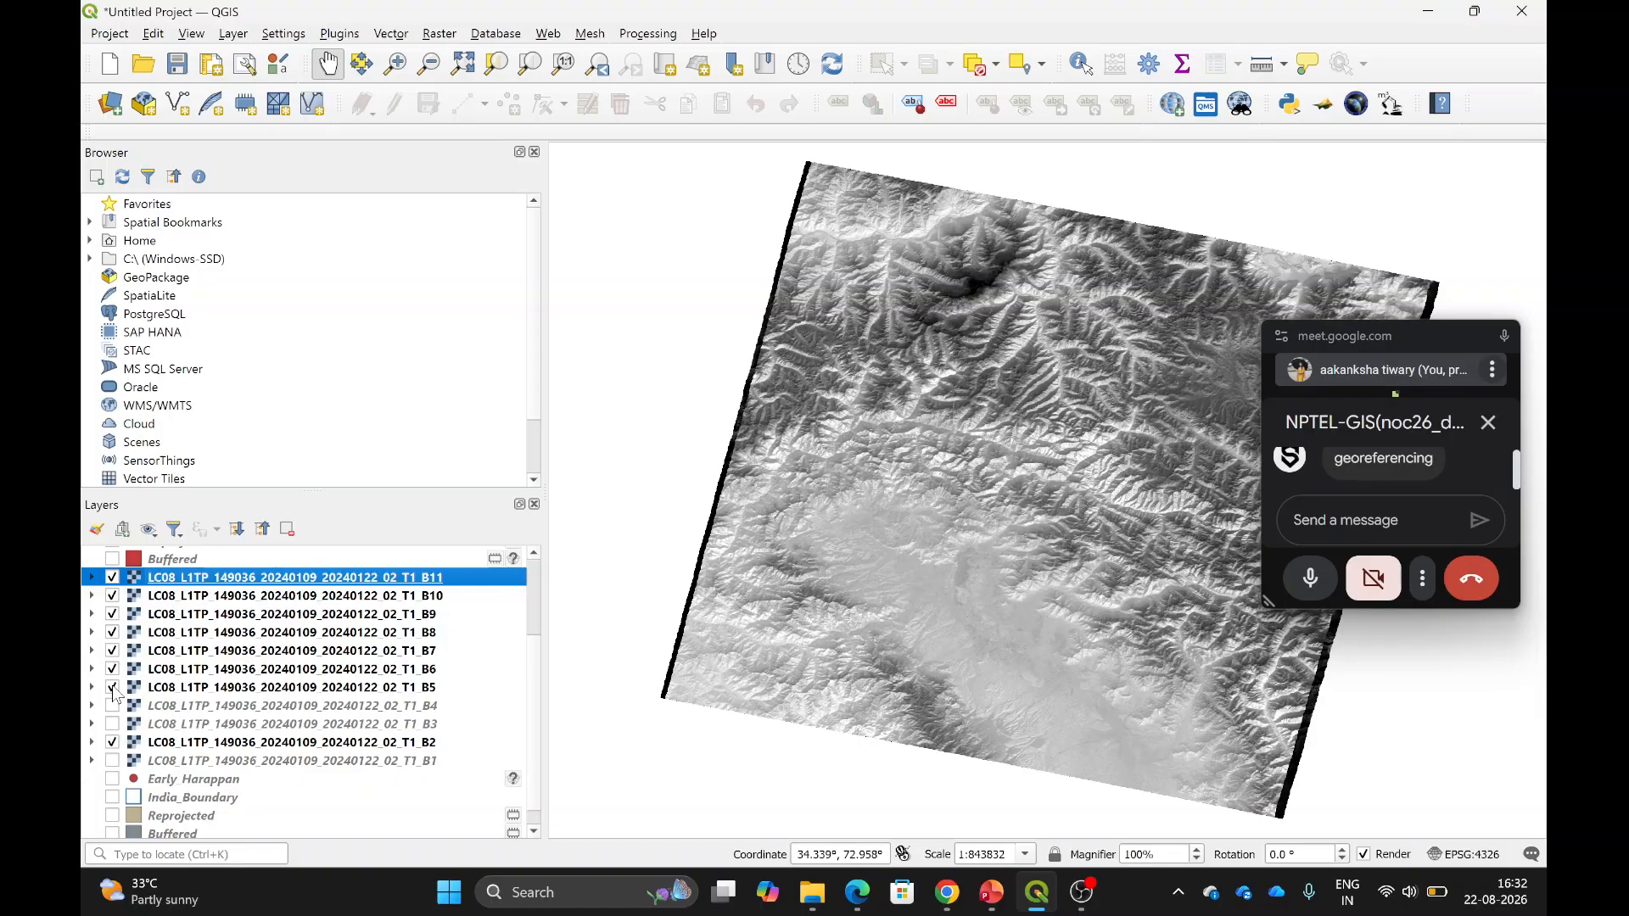
click(112, 688)
click(113, 669)
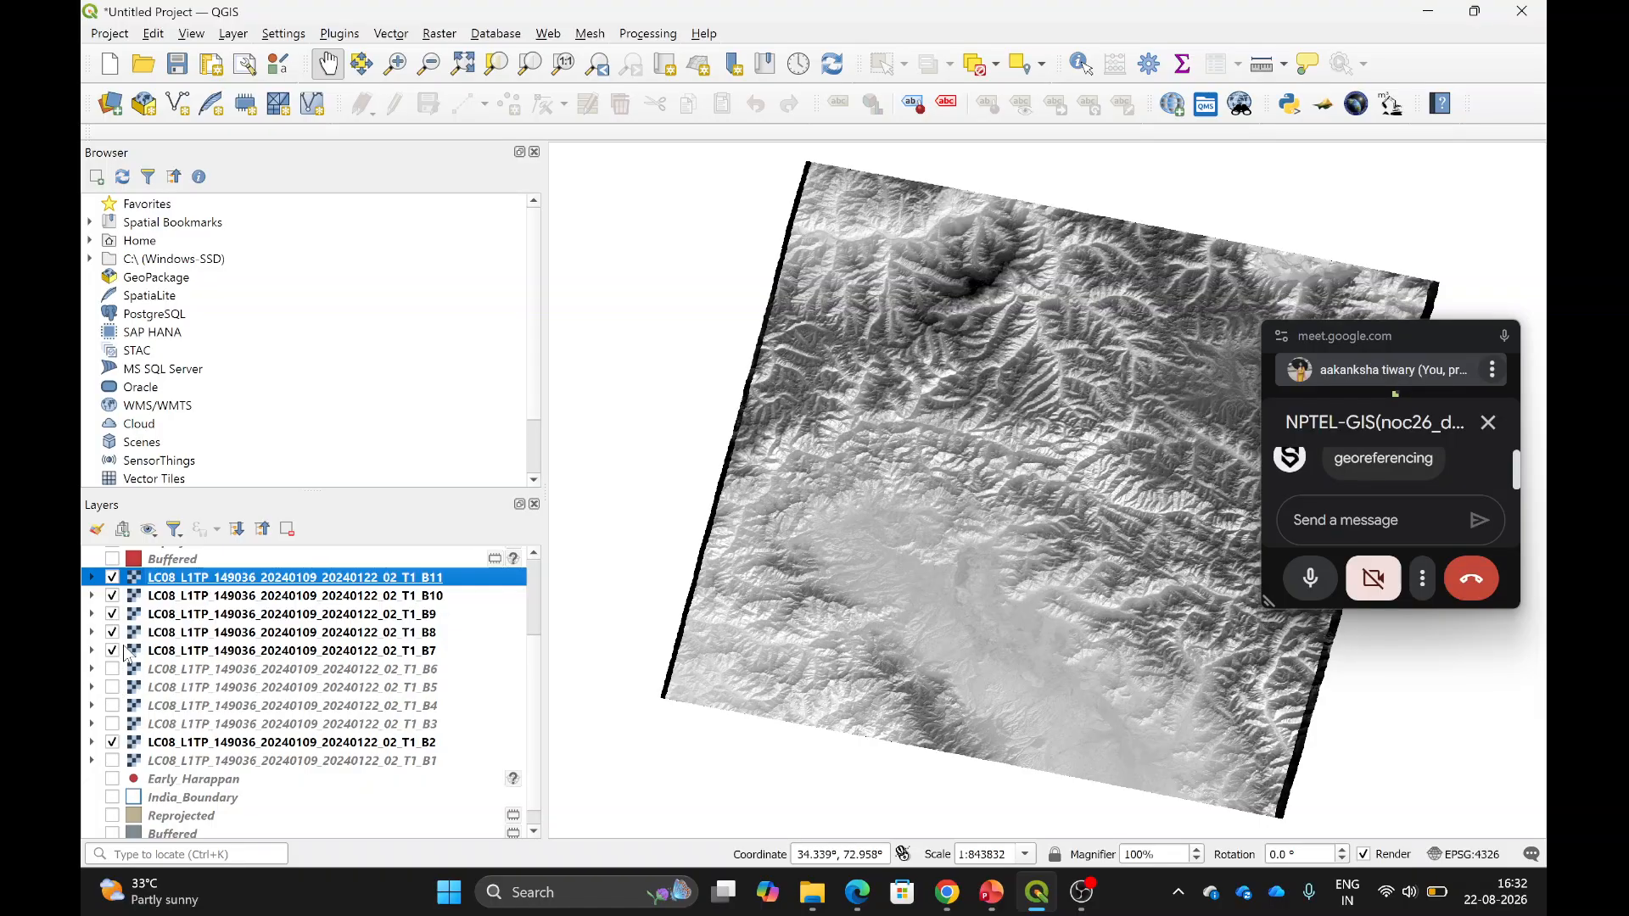
click(112, 640)
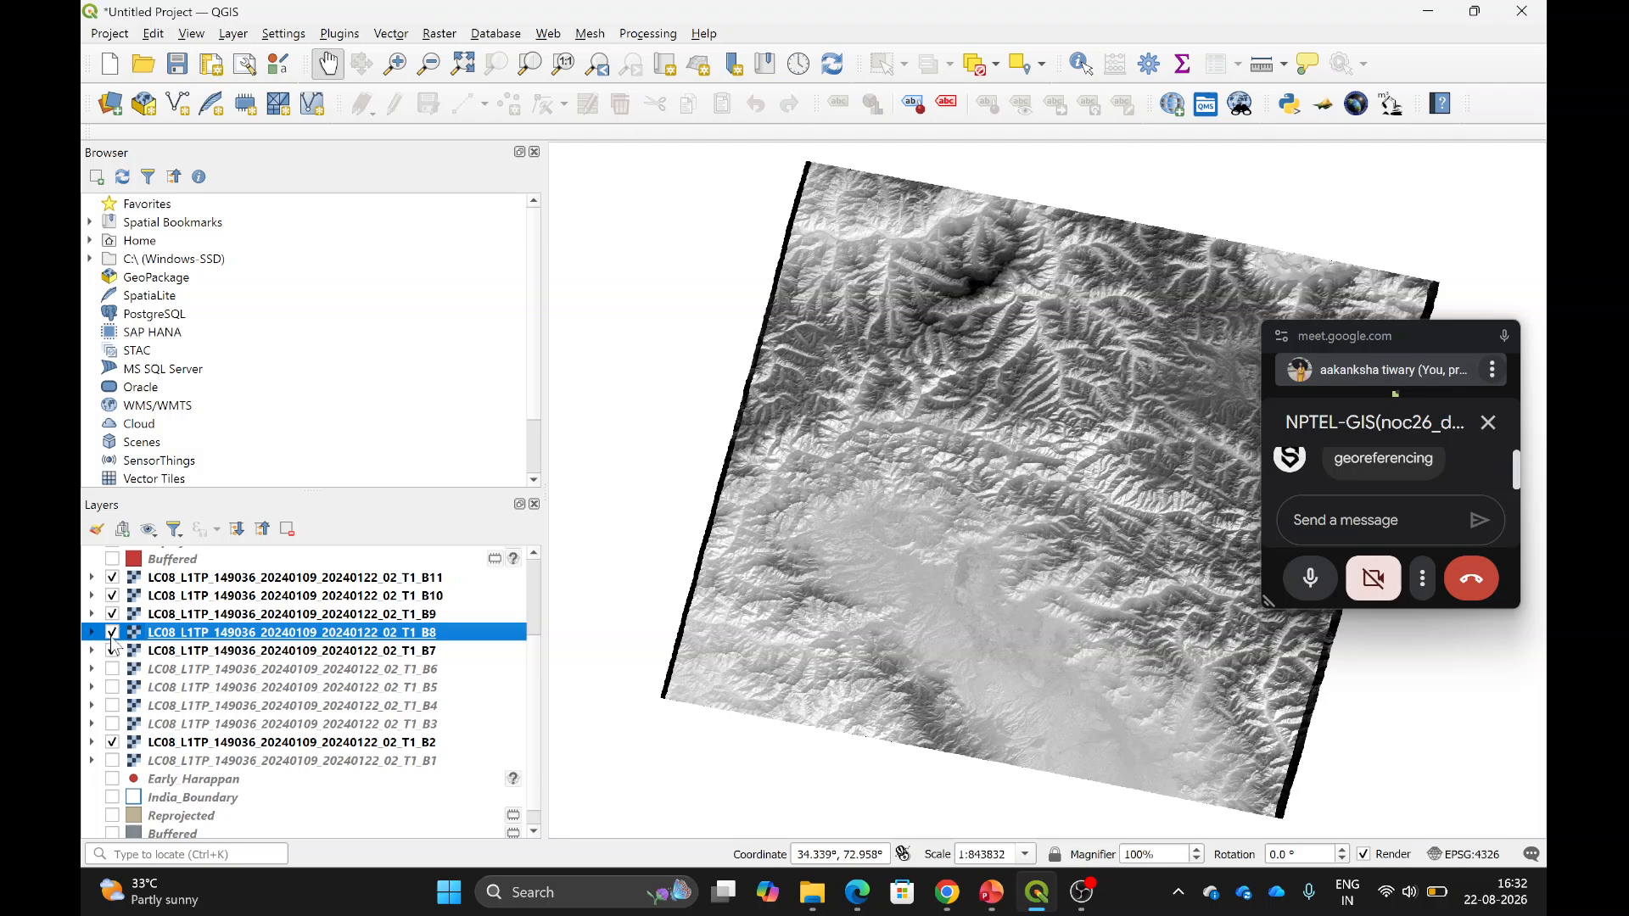
click(112, 638)
click(114, 615)
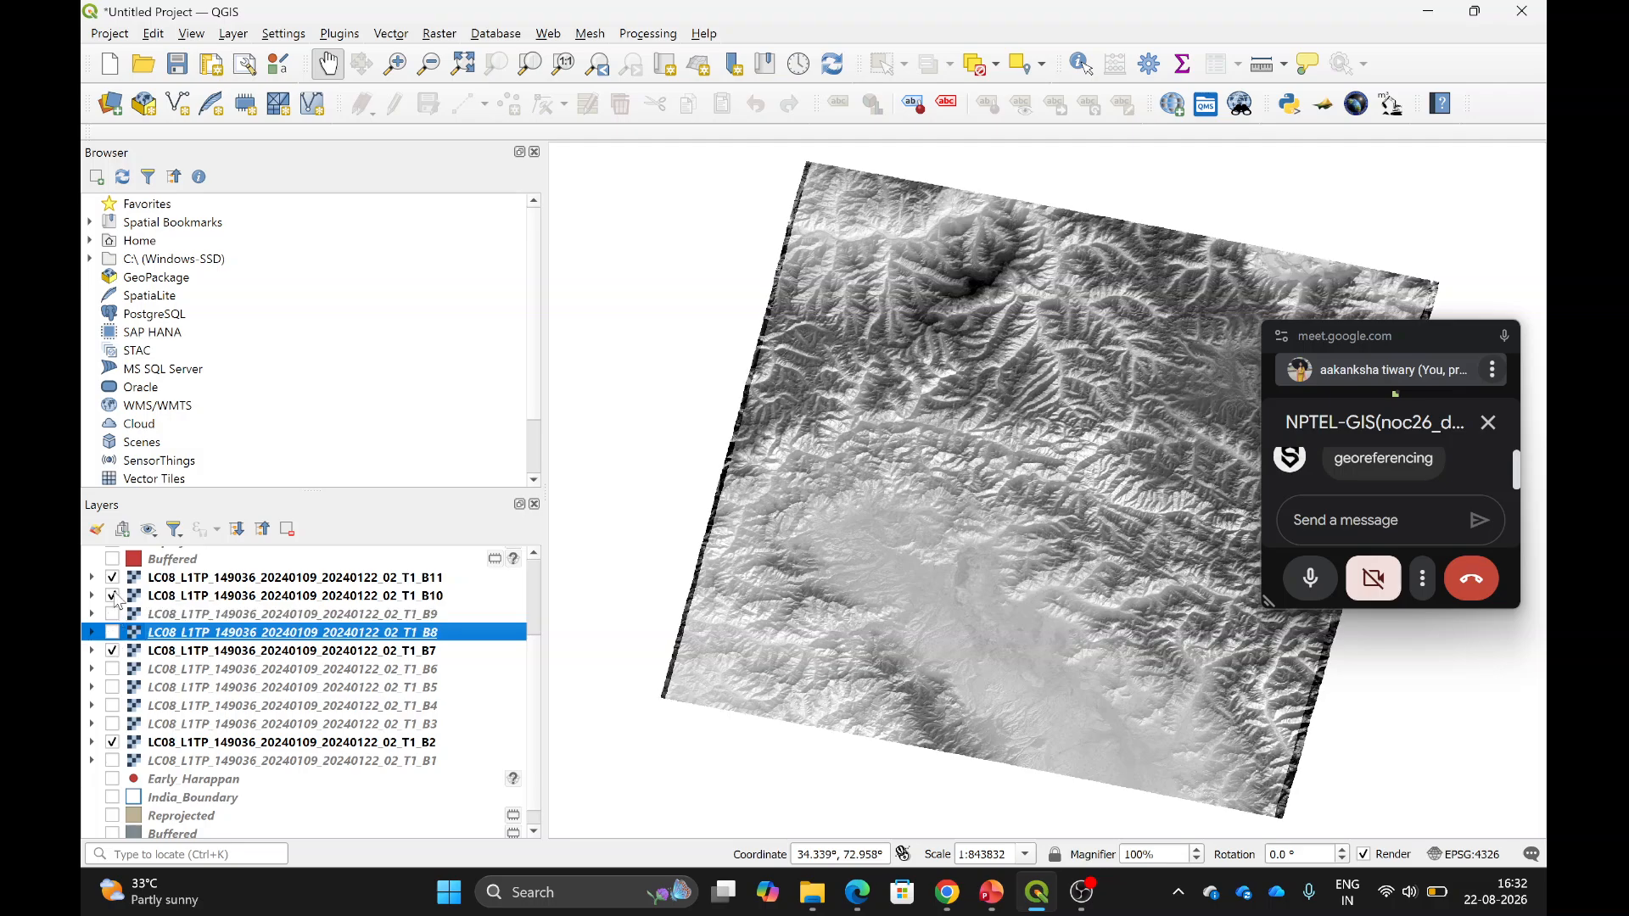
click(113, 596)
click(112, 578)
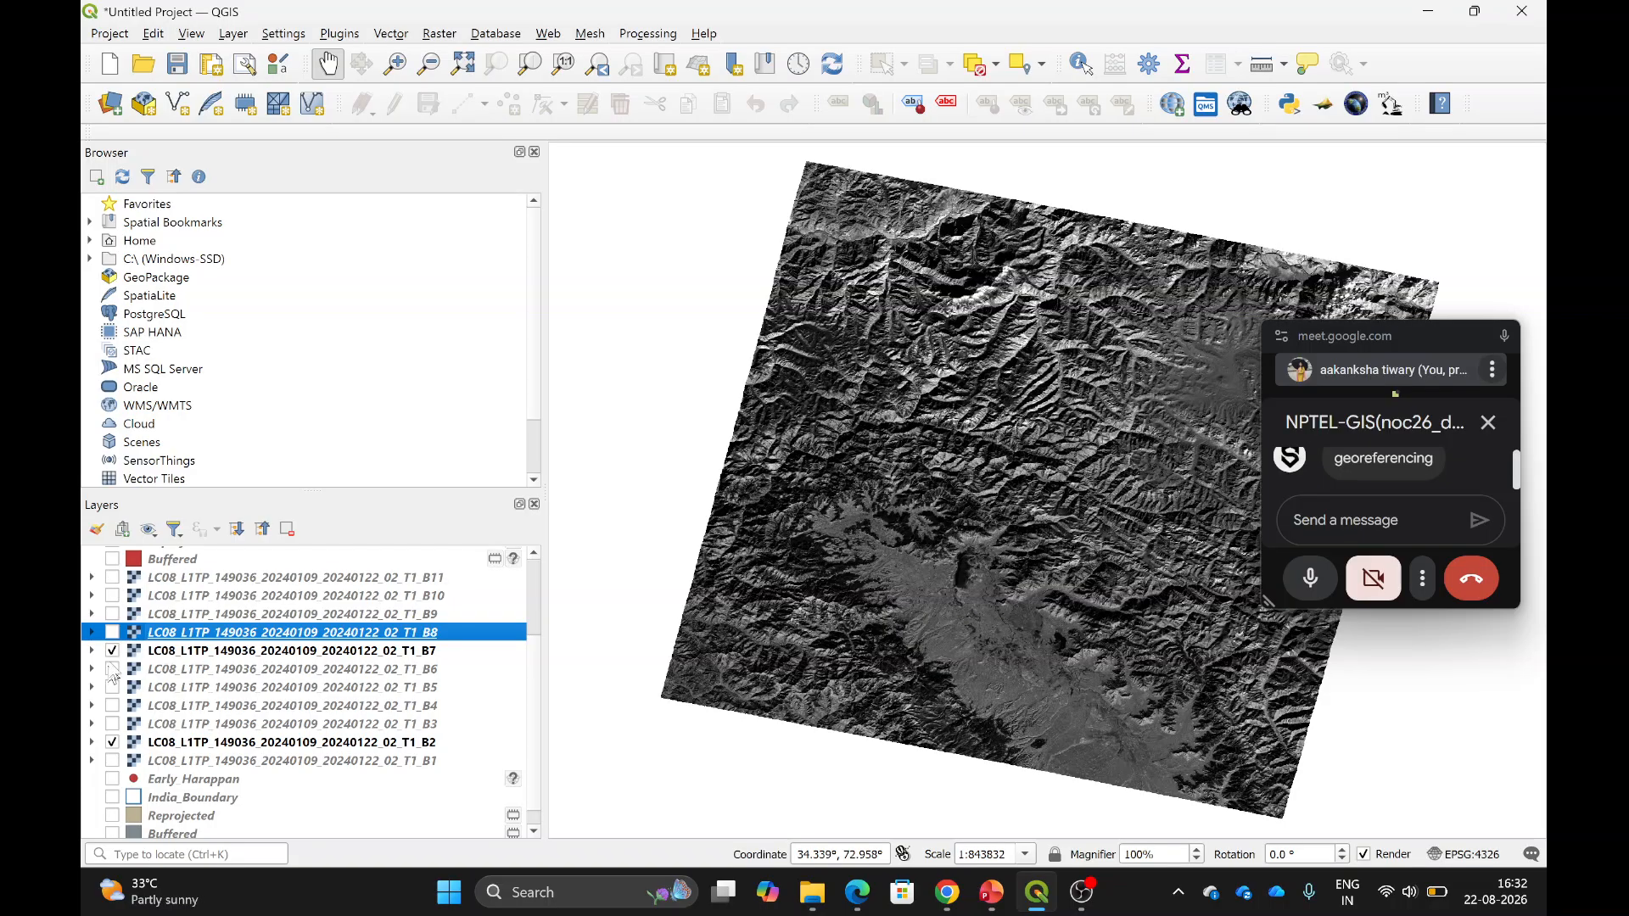
click(112, 651)
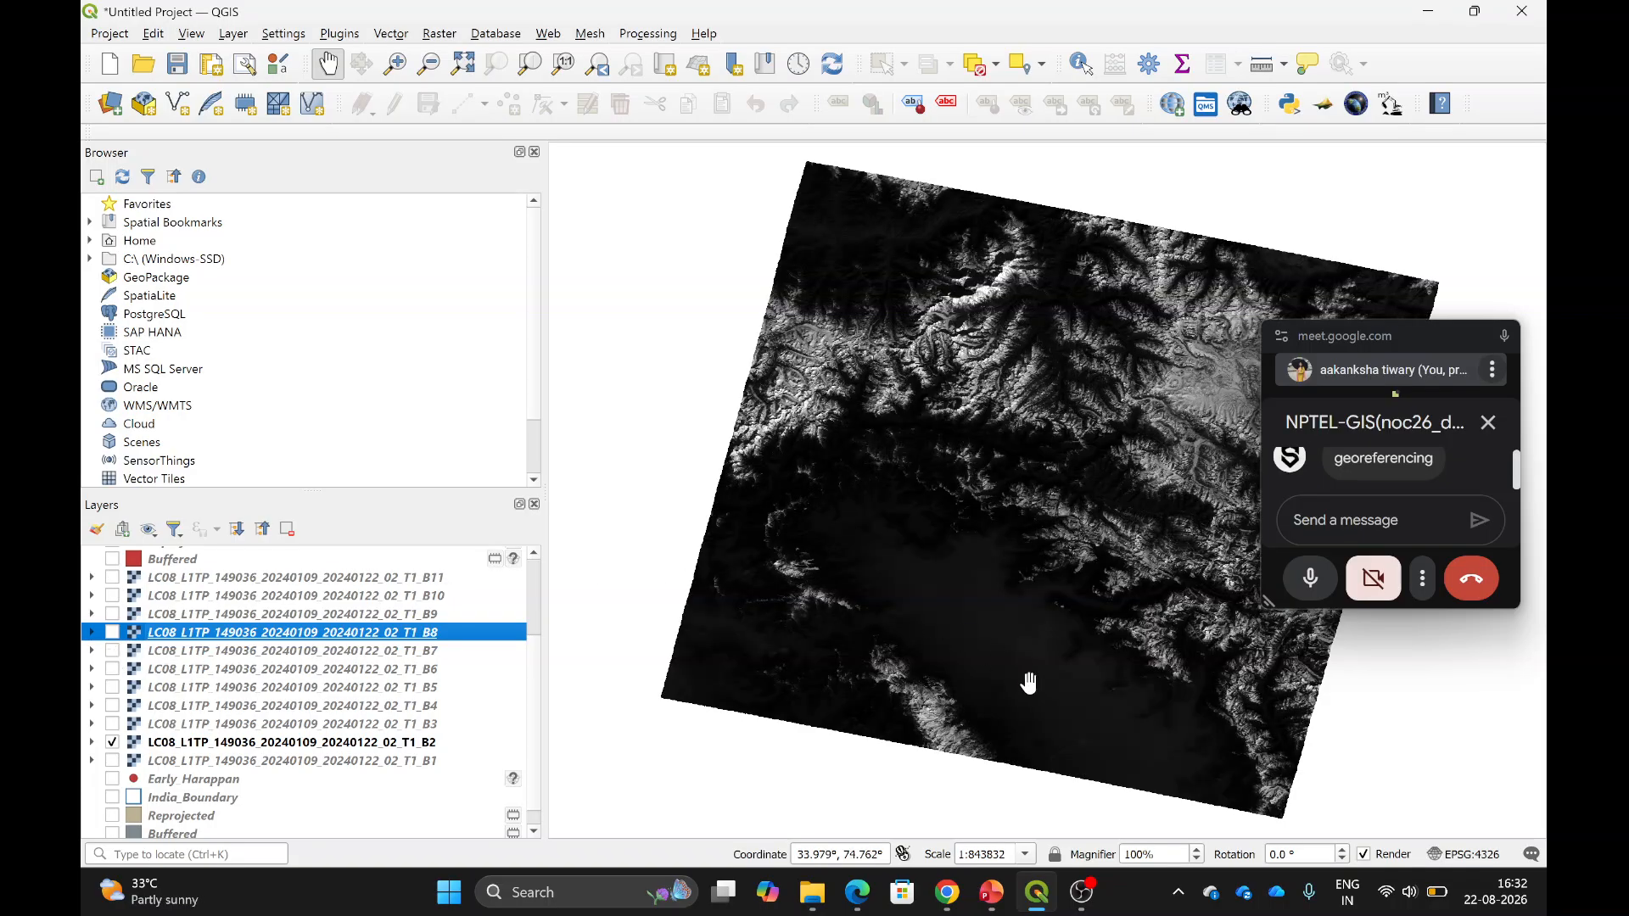
click(1065, 532)
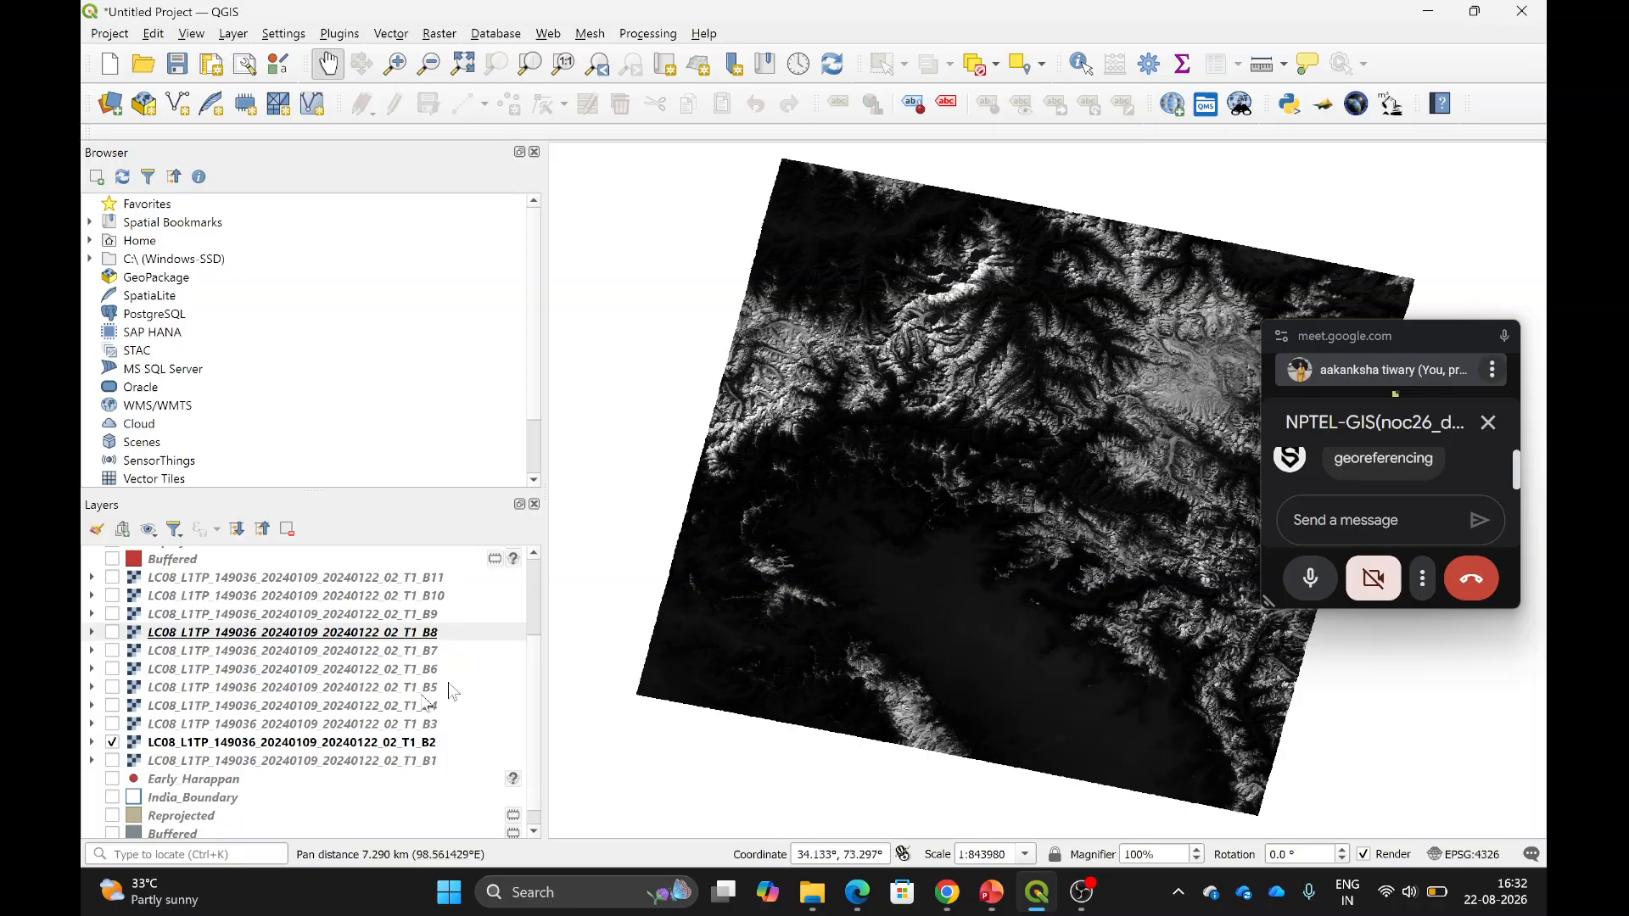
Show the Landsat band layers B3, B4 and B5 together with B2.
click(105, 728)
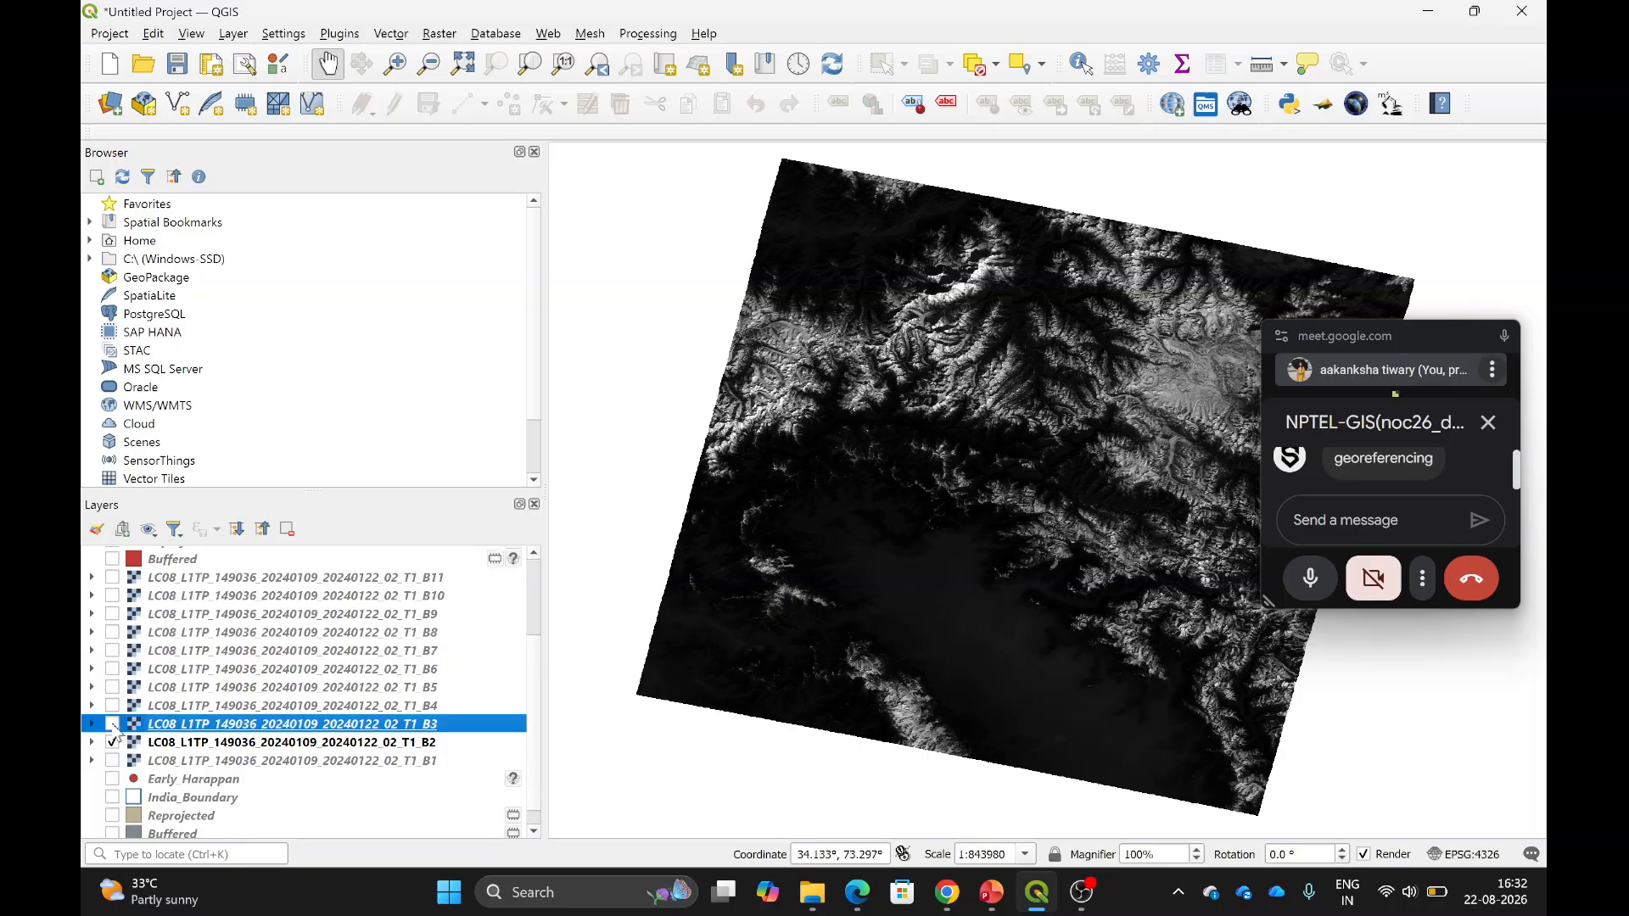
click(112, 725)
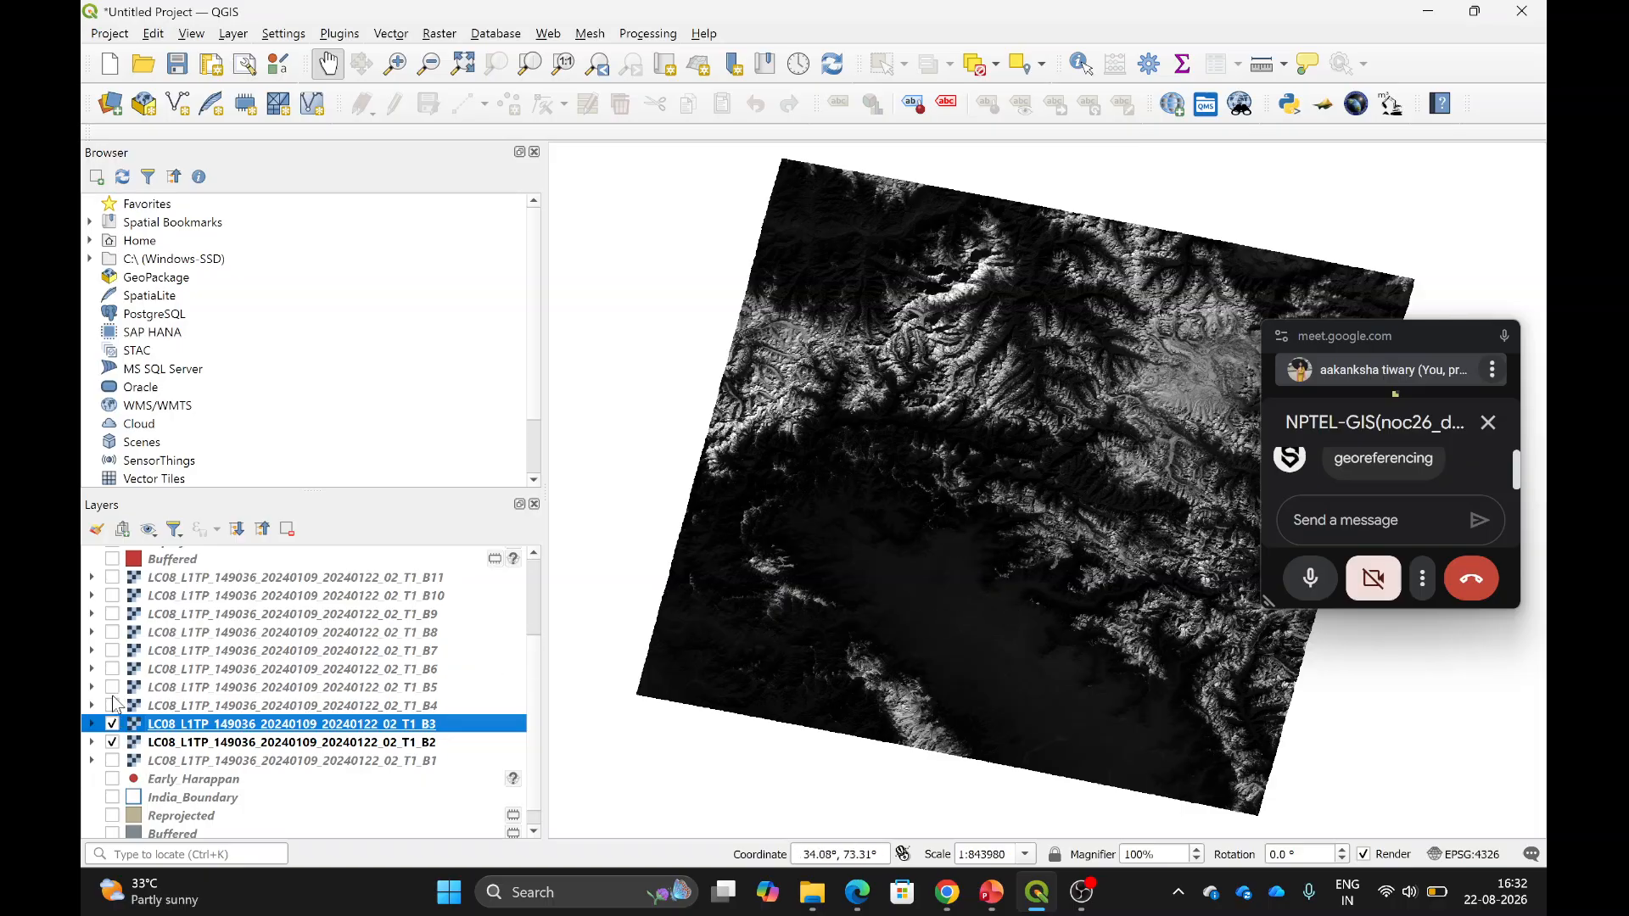
click(113, 706)
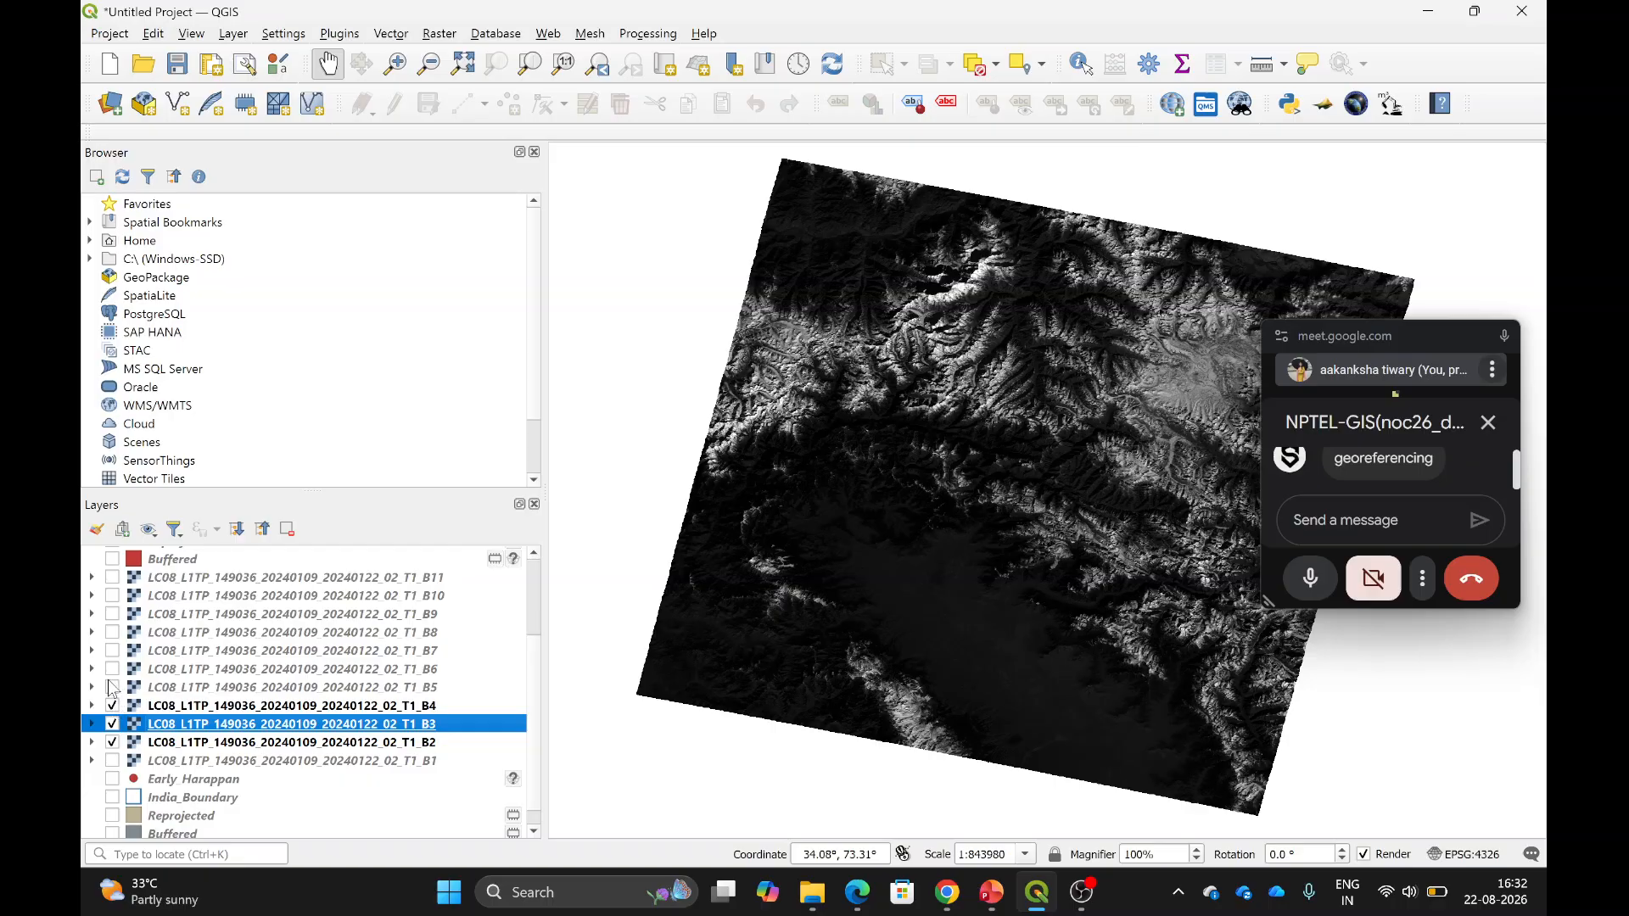
click(113, 688)
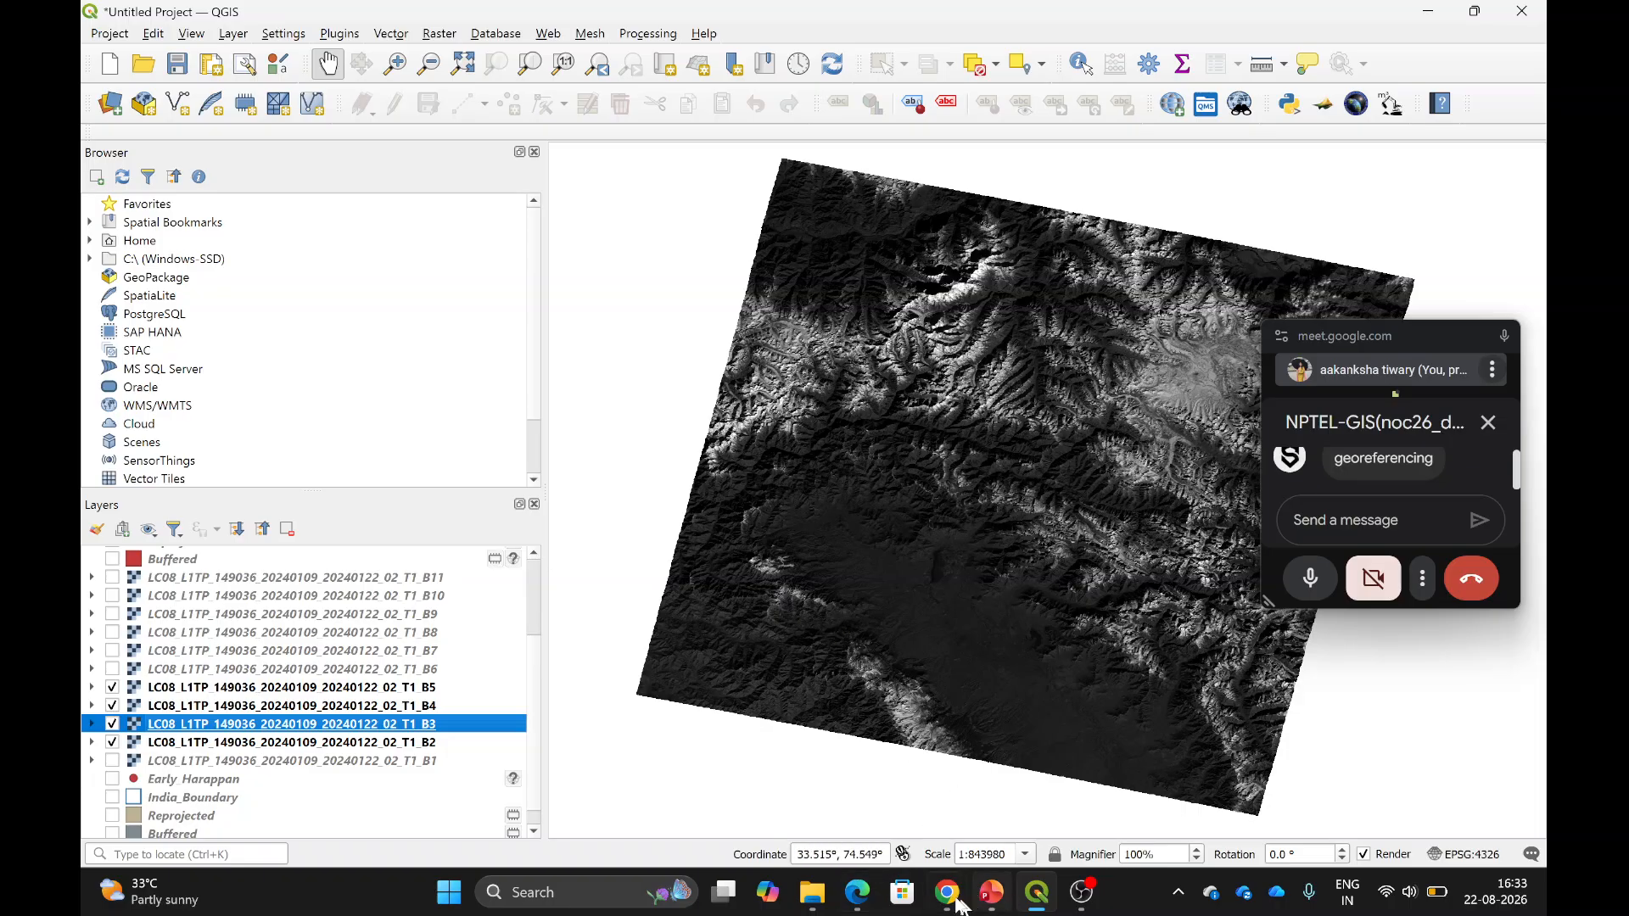
Consult the Landsat-8 band table in Chrome, and examine the true color composite band order 4,3,2 on the PowerPoint slide.
mouse_move(963, 897)
click(796, 789)
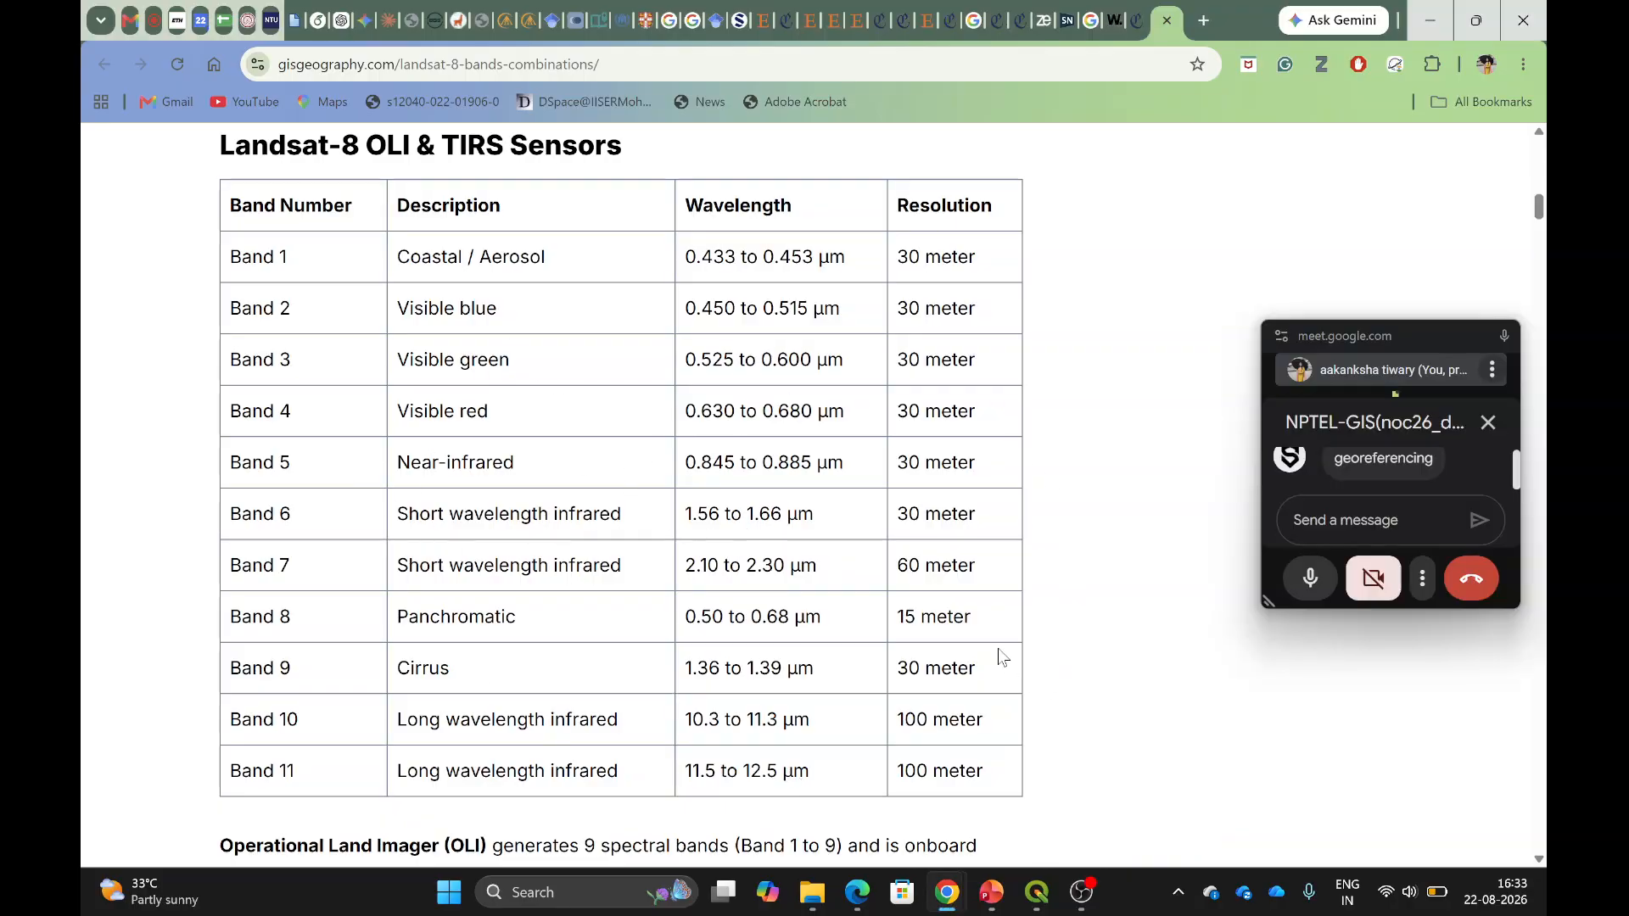
mouse_move(1008, 894)
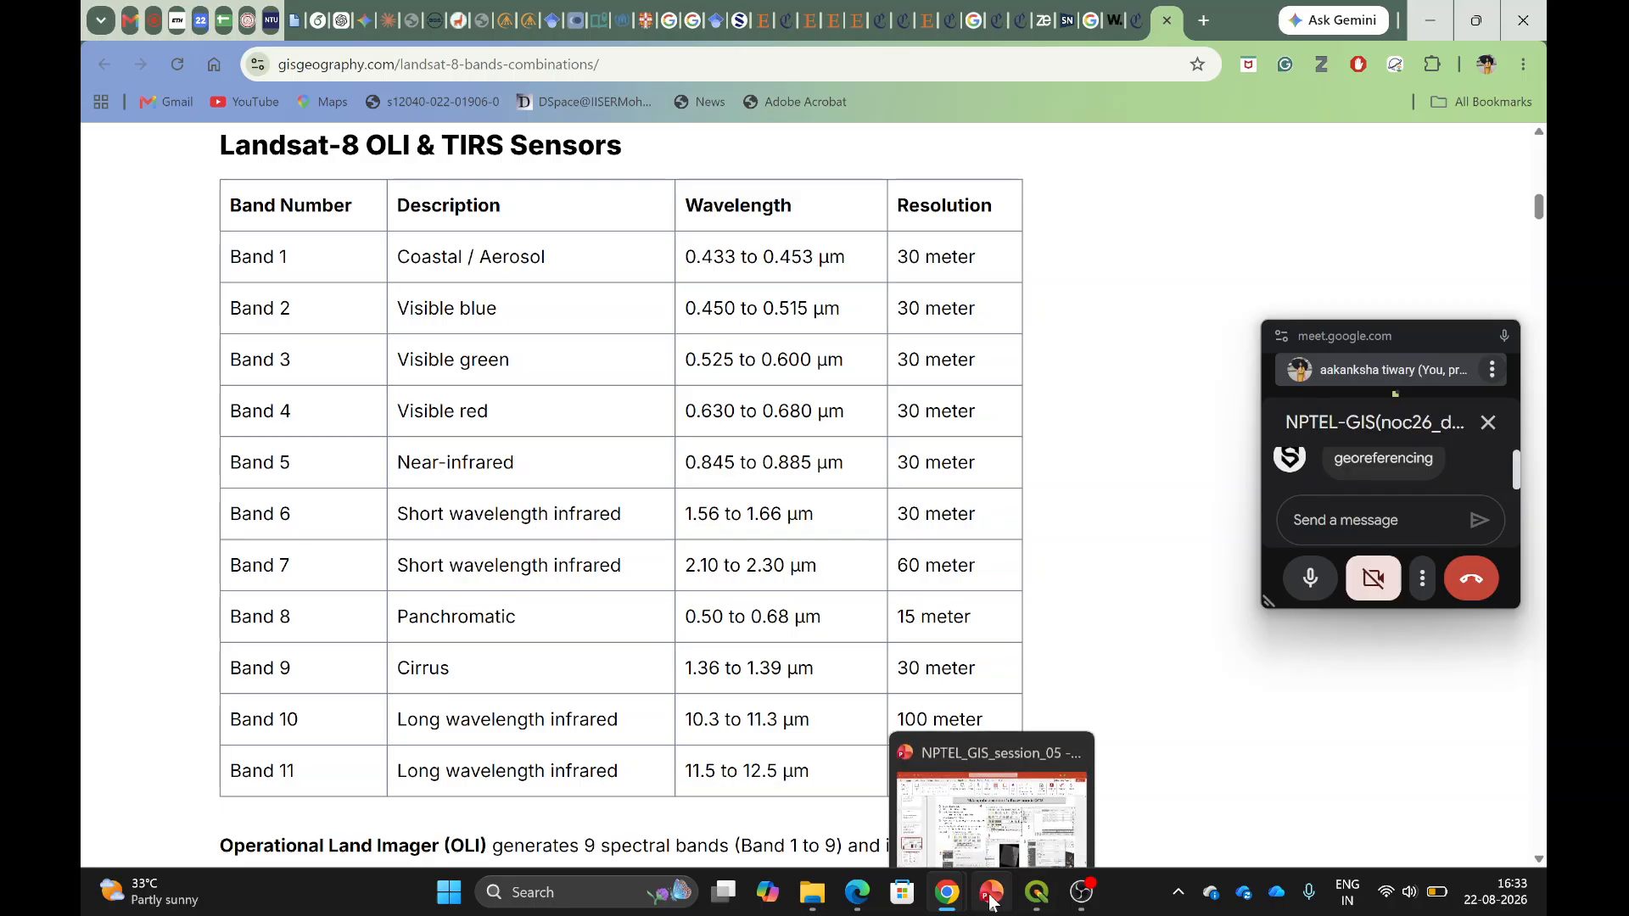
click(988, 776)
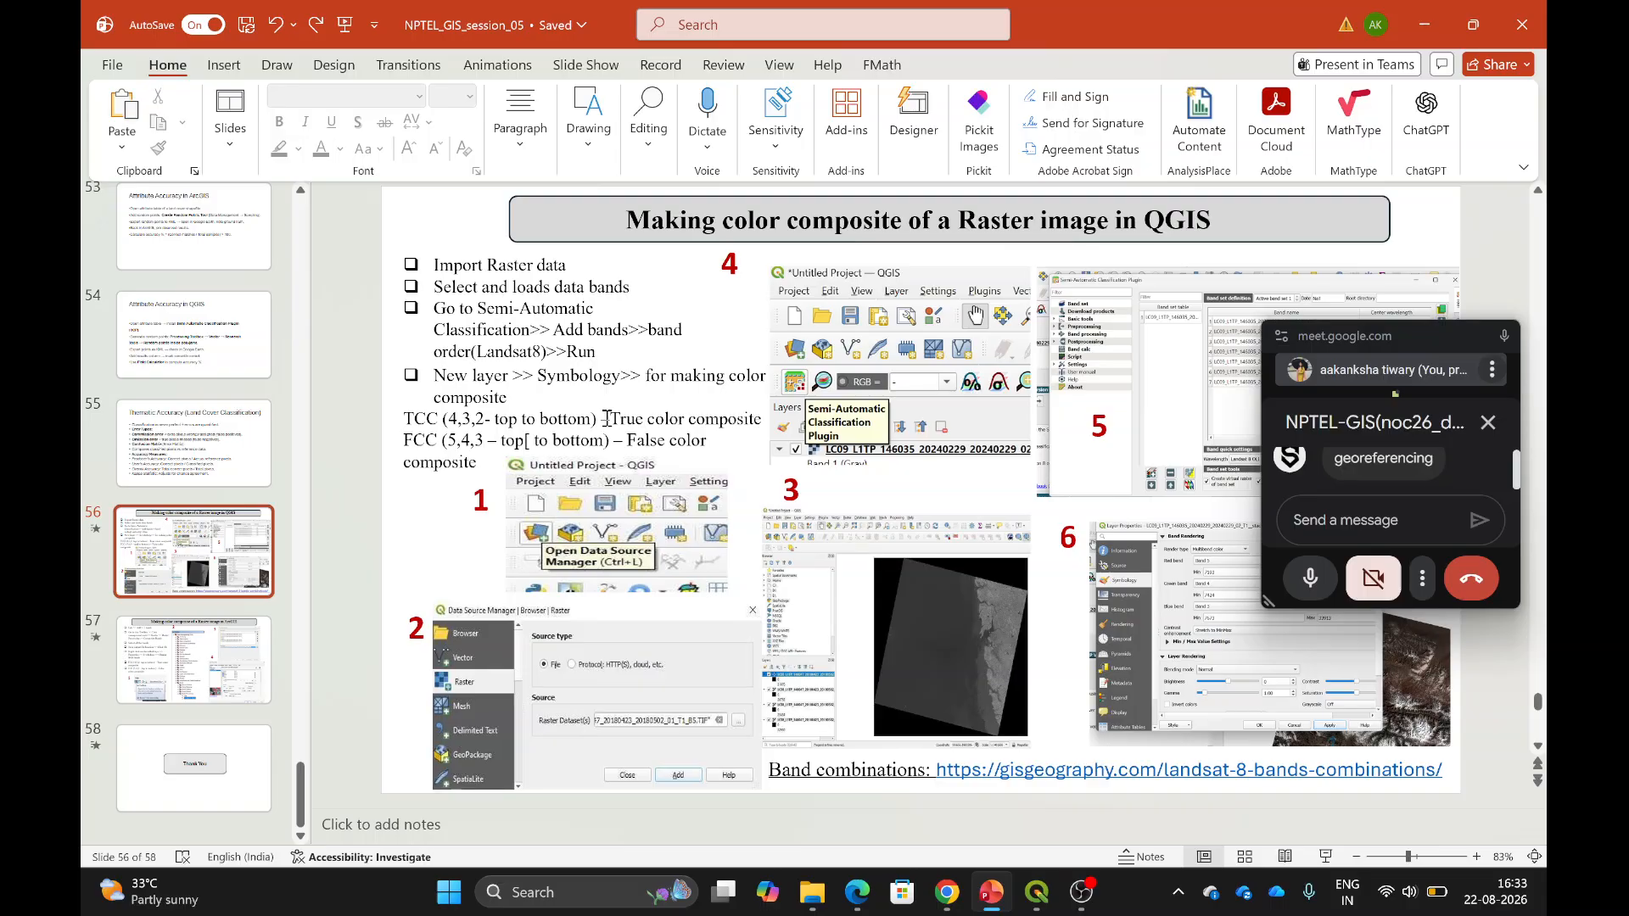
drag(608, 419, 764, 418)
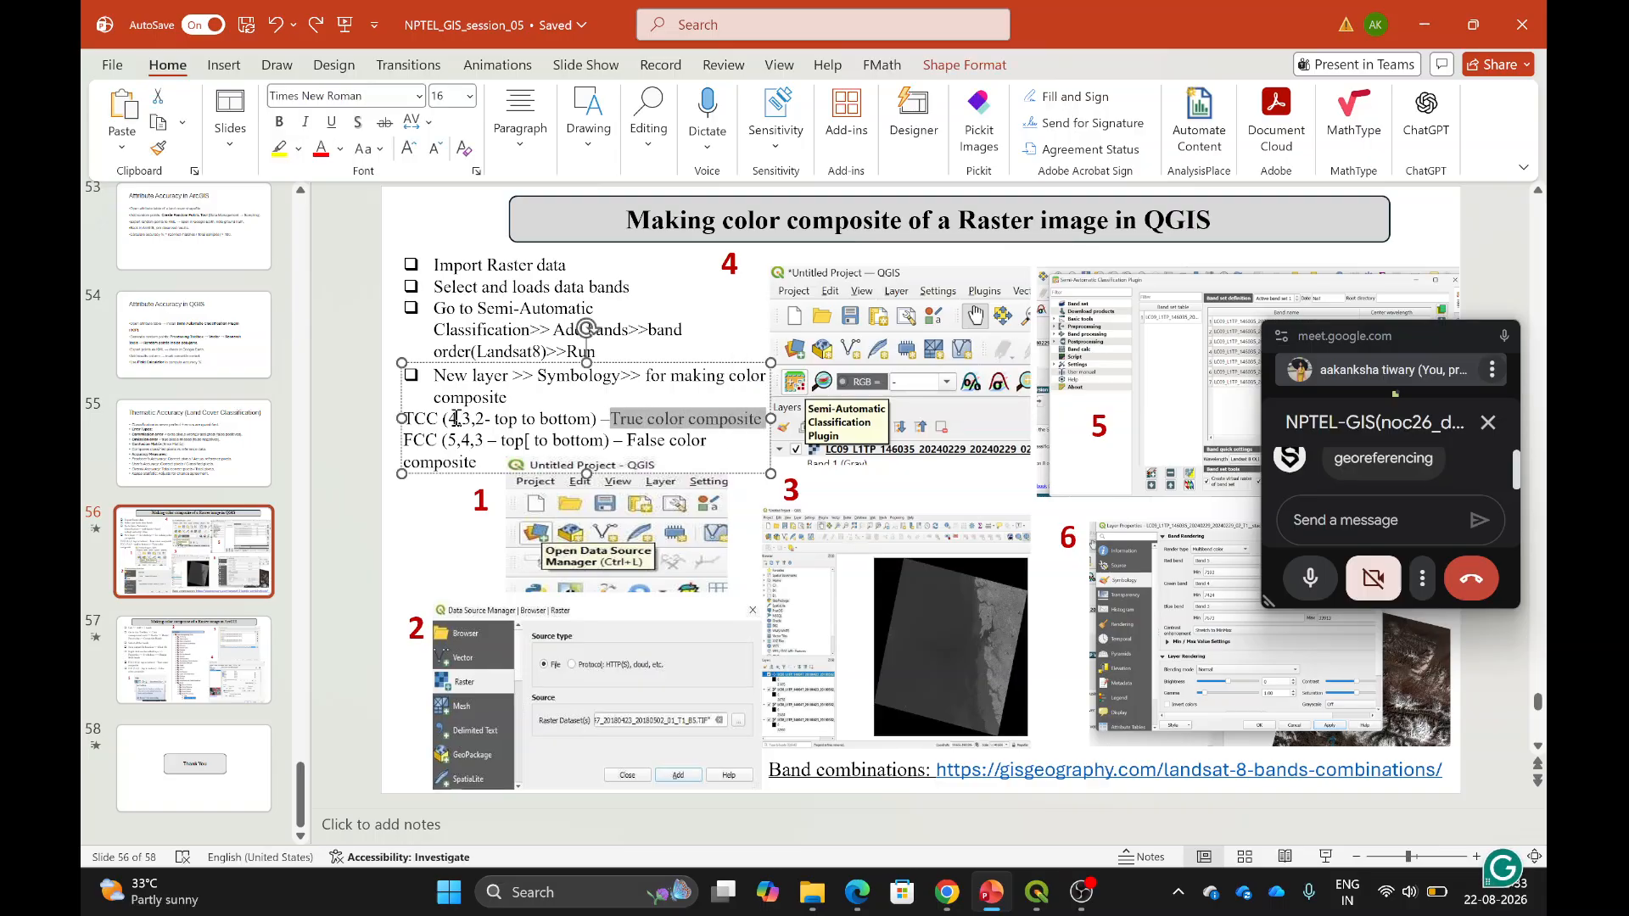
drag(456, 418, 449, 418)
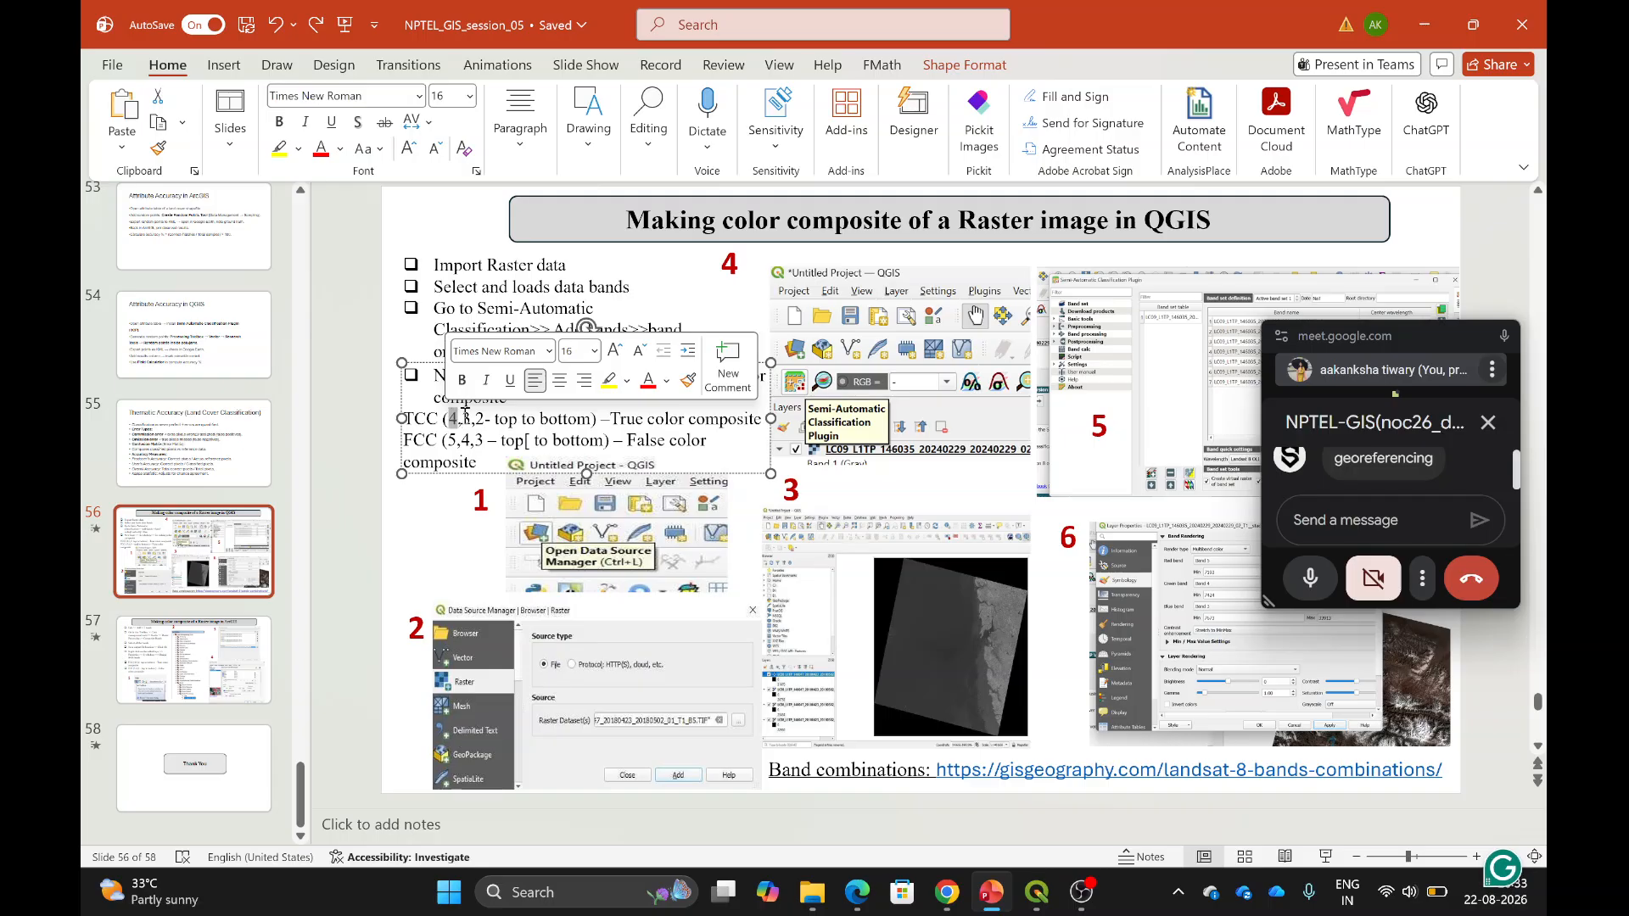
click(364, 509)
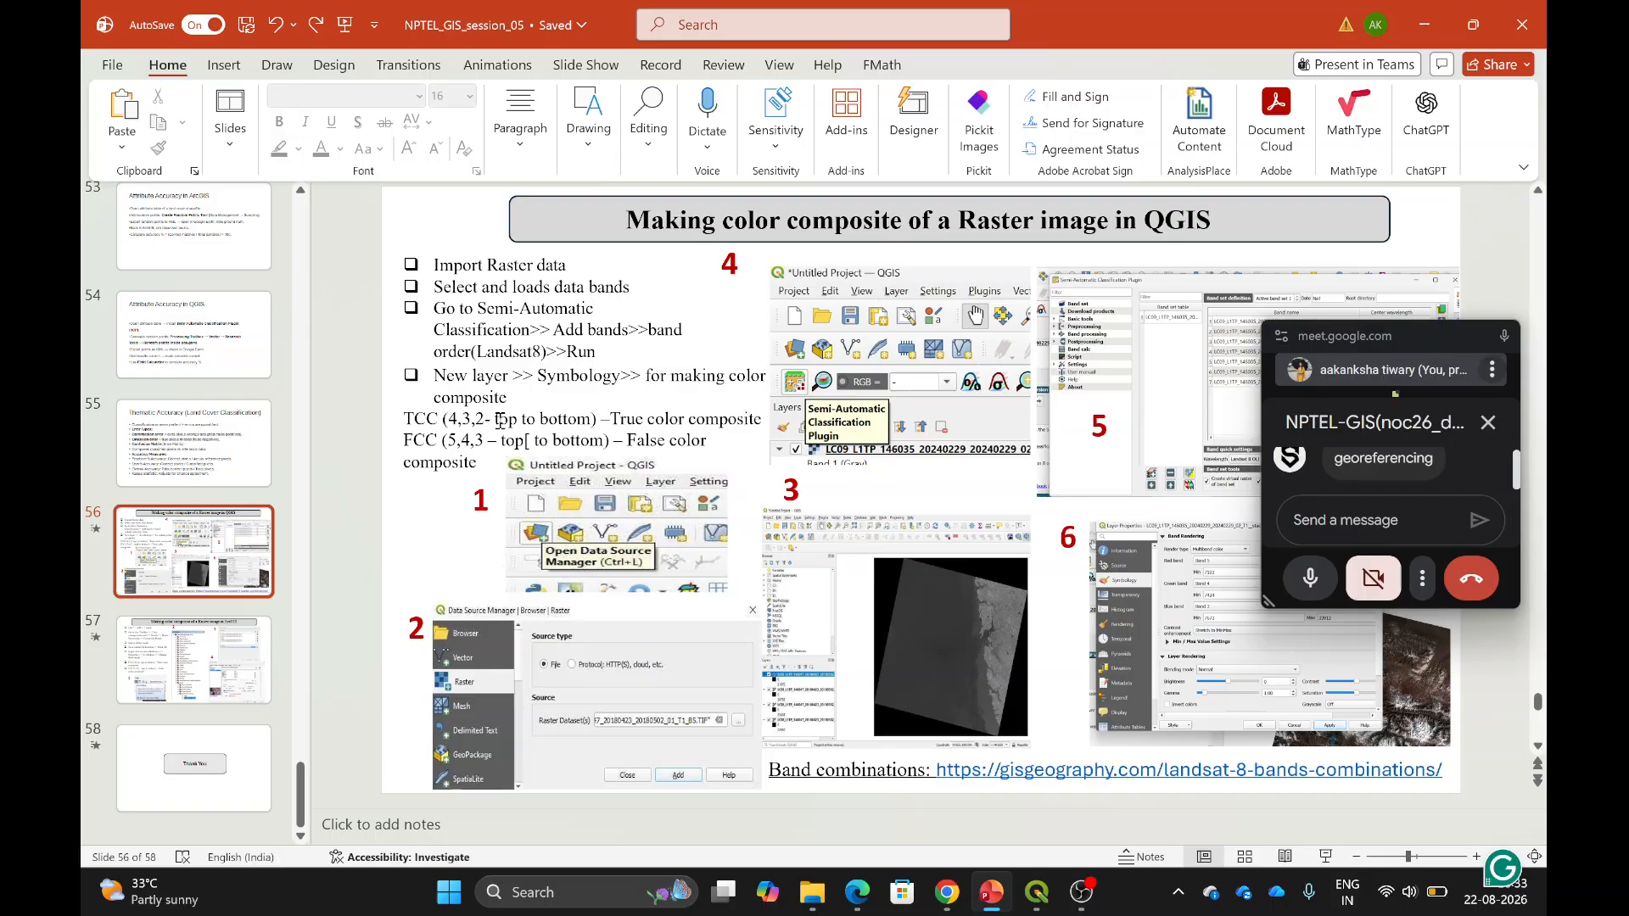
double_click(456, 415)
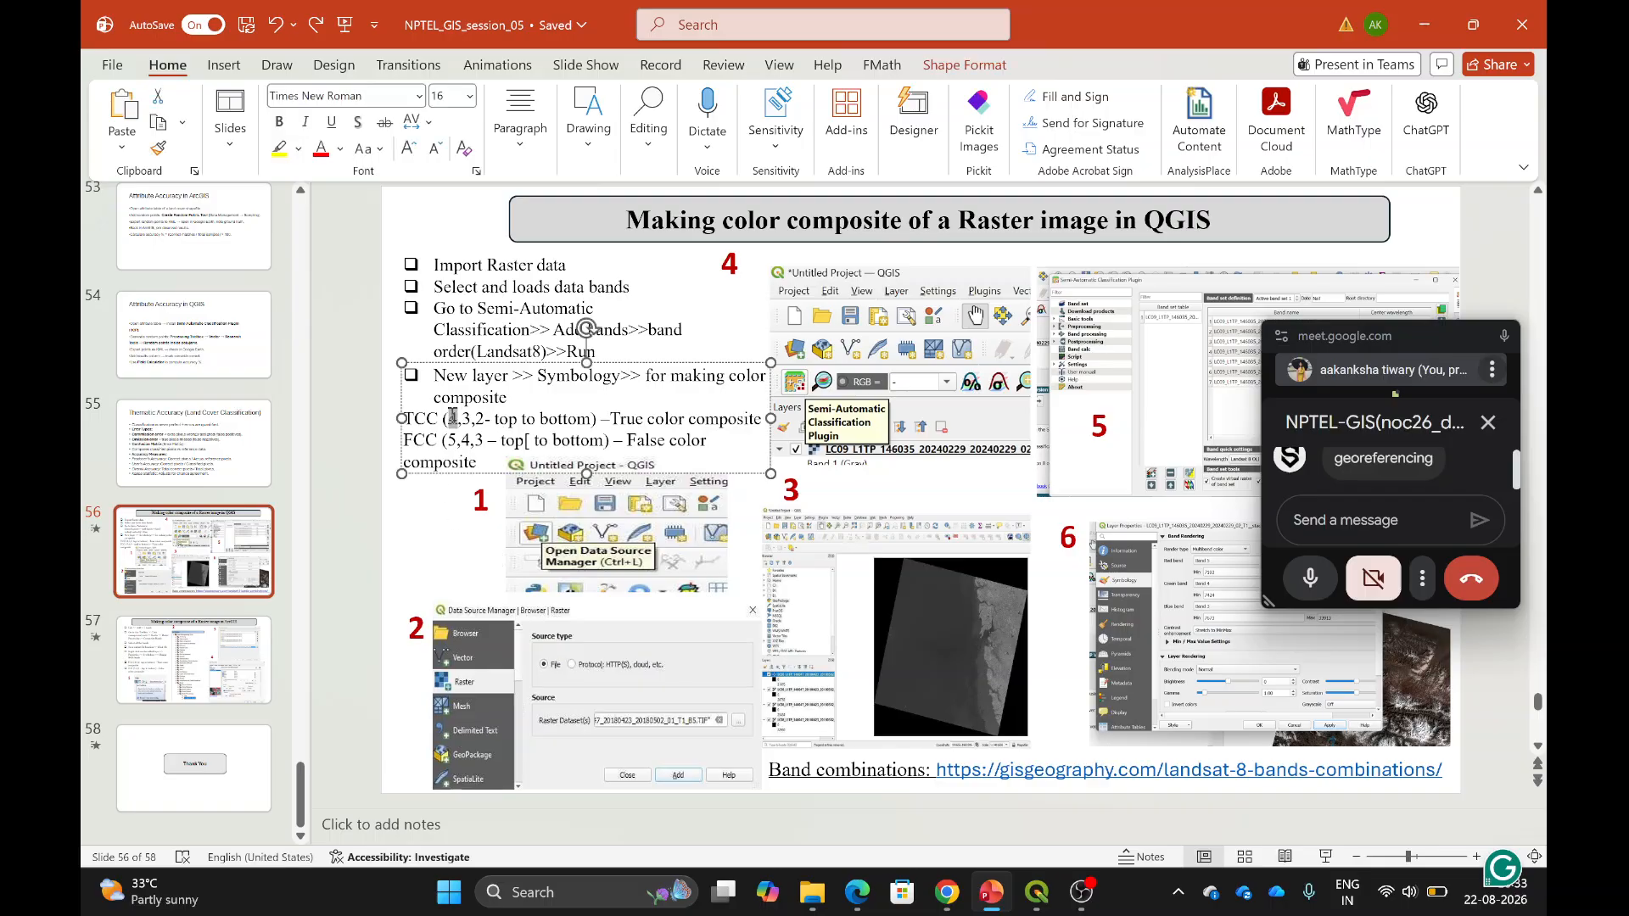
click(424, 501)
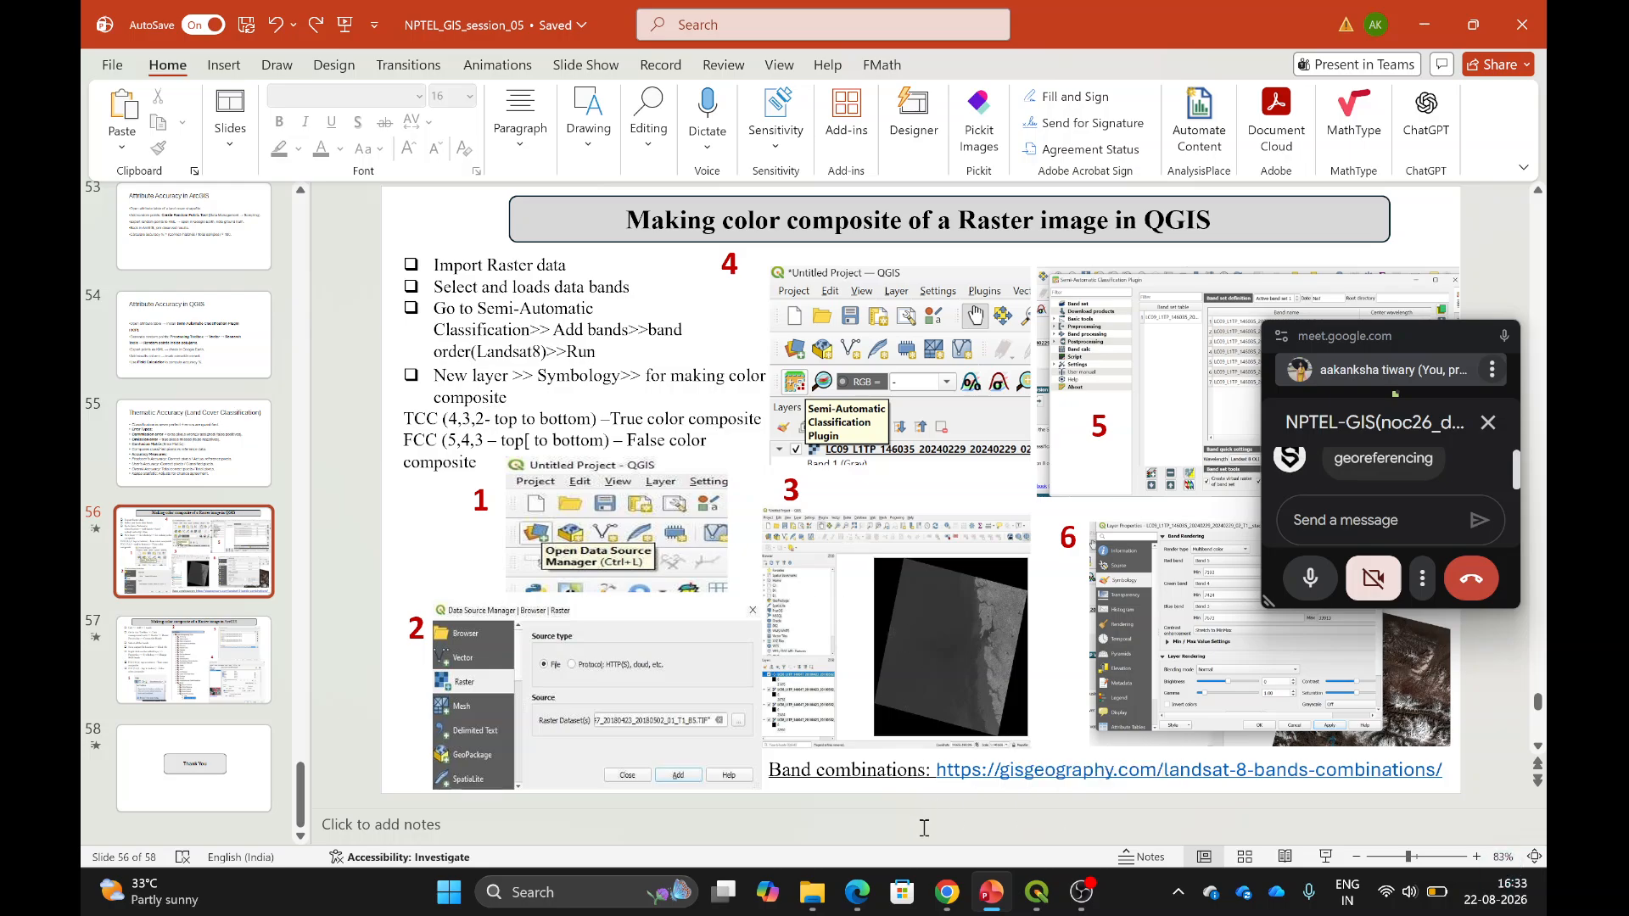
Return to QGIS and add the Google Satellite basemap from QuickMapServices.
mouse_move(1081, 911)
click(1037, 892)
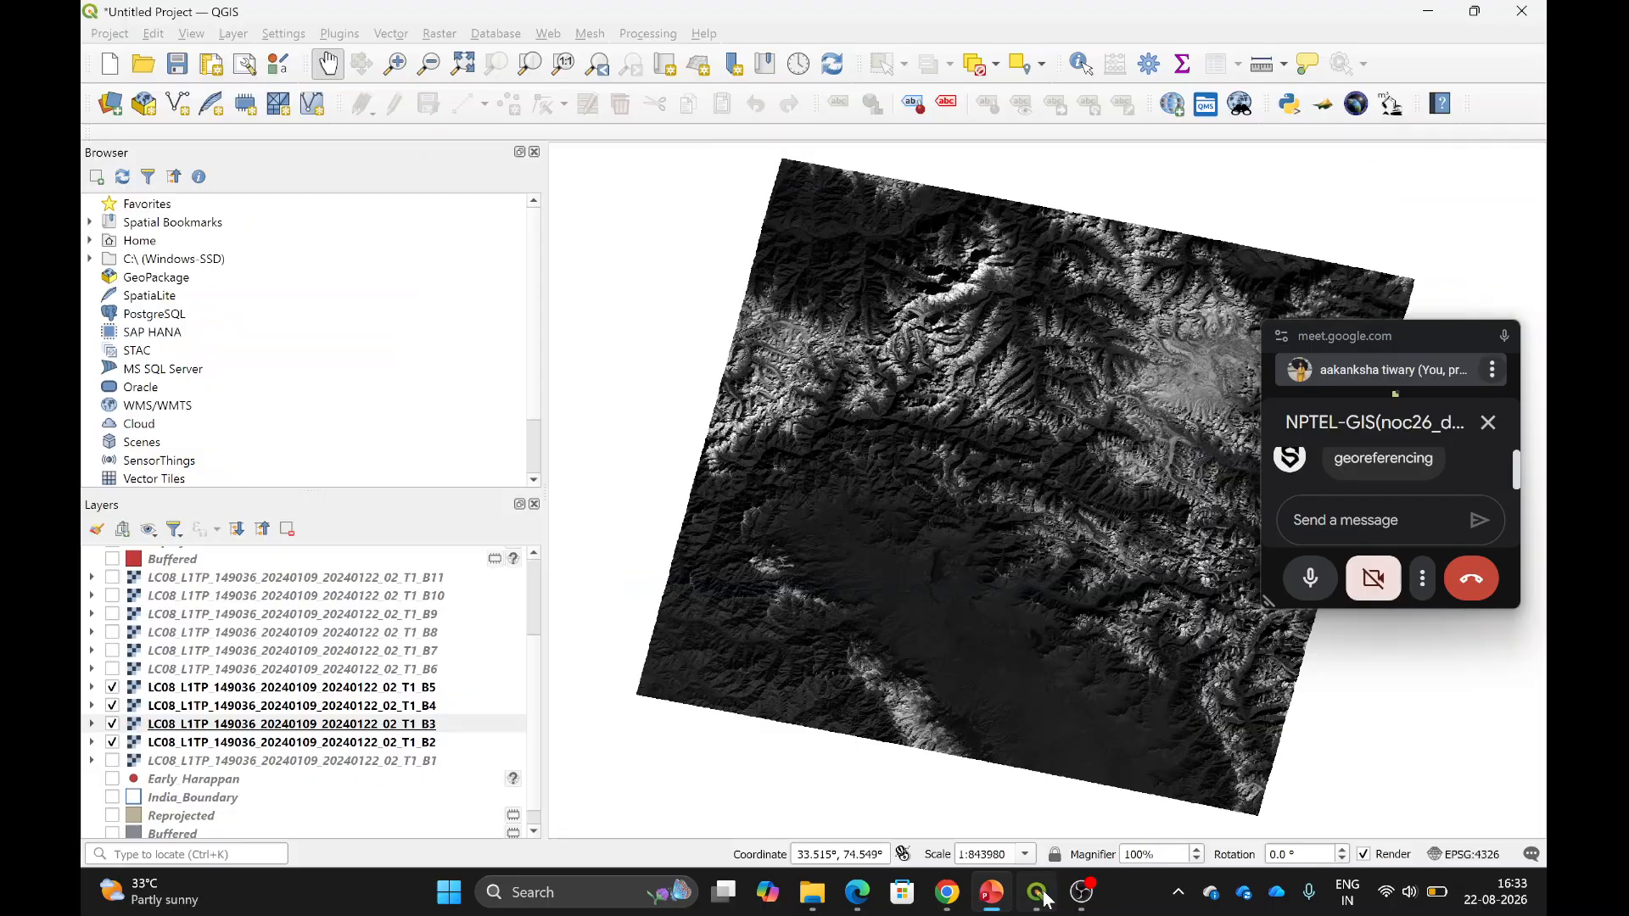
click(506, 36)
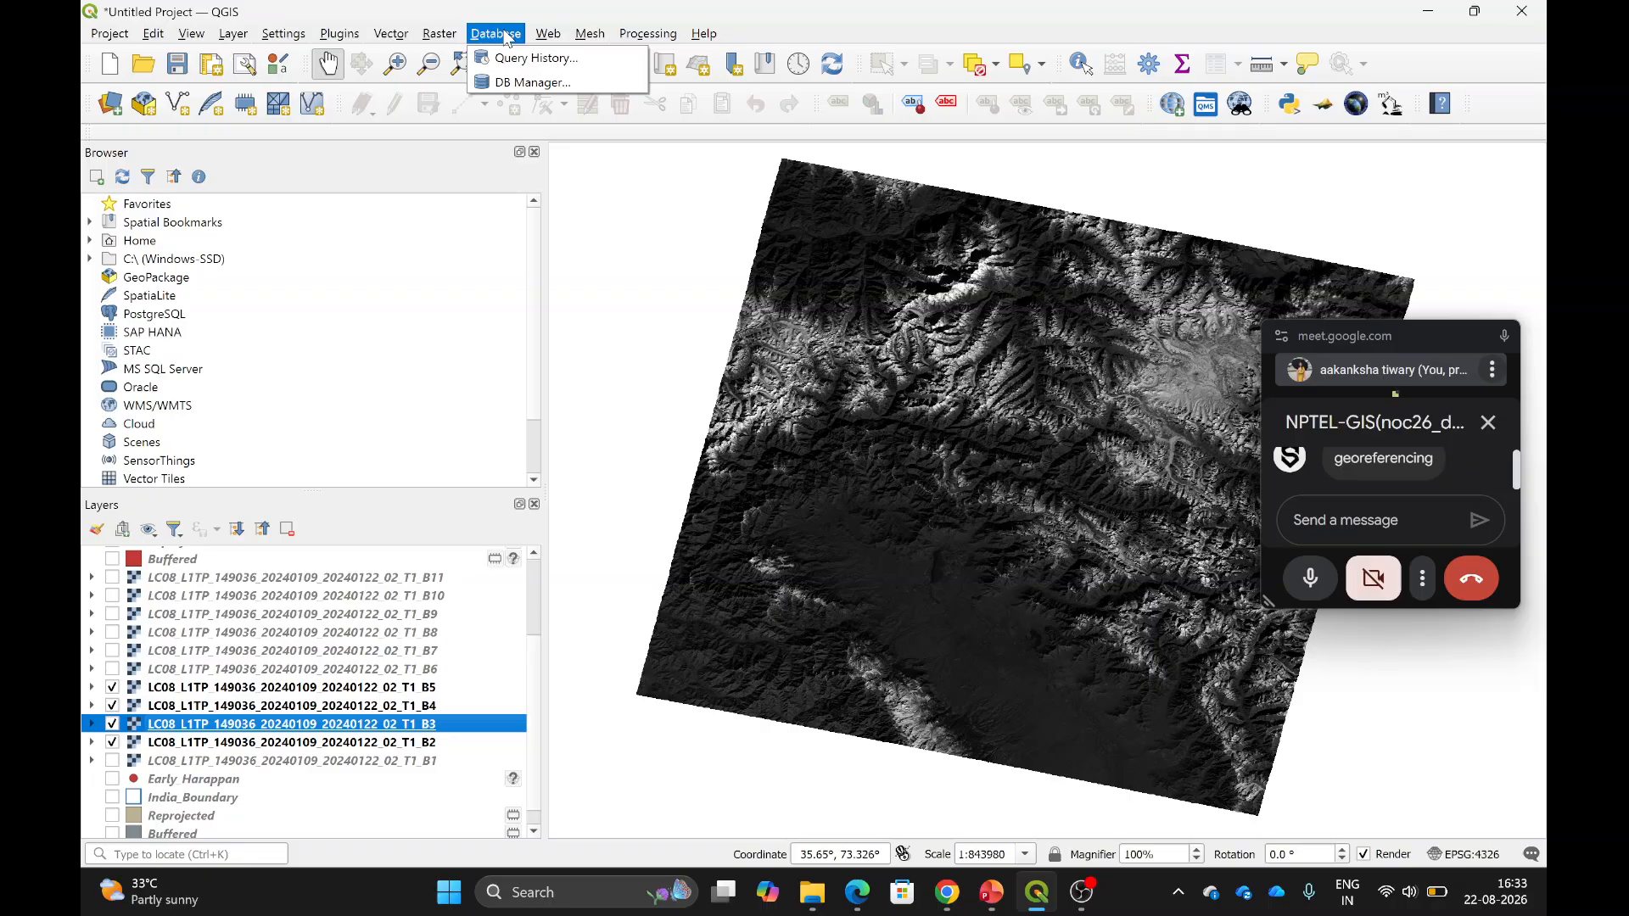
mouse_move(550, 35)
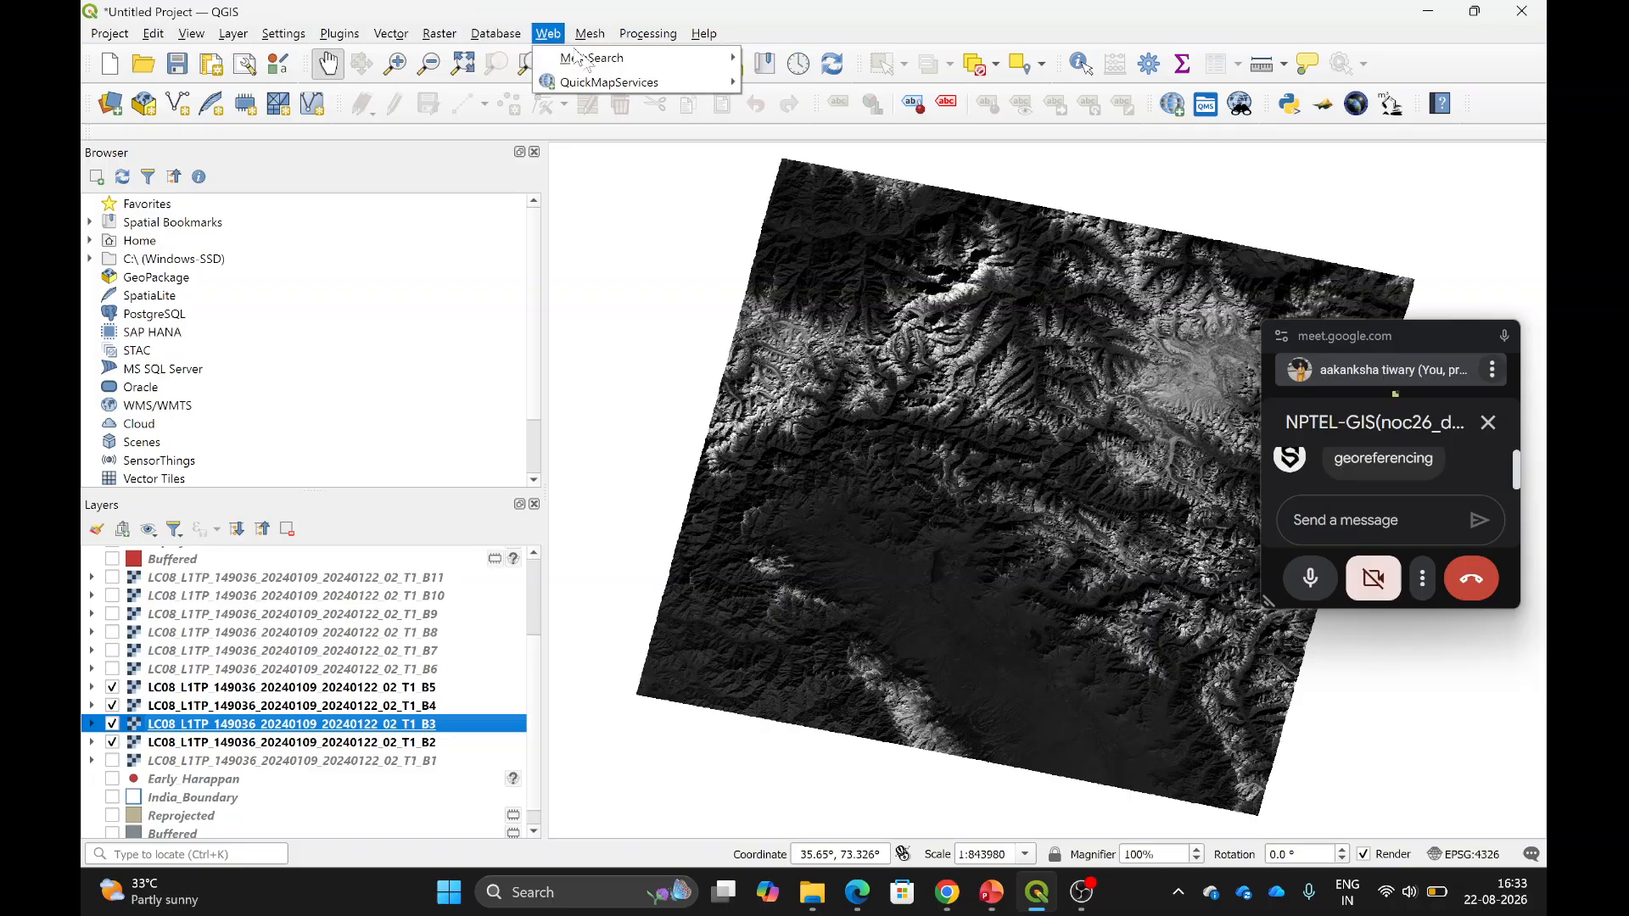
mouse_move(645, 81)
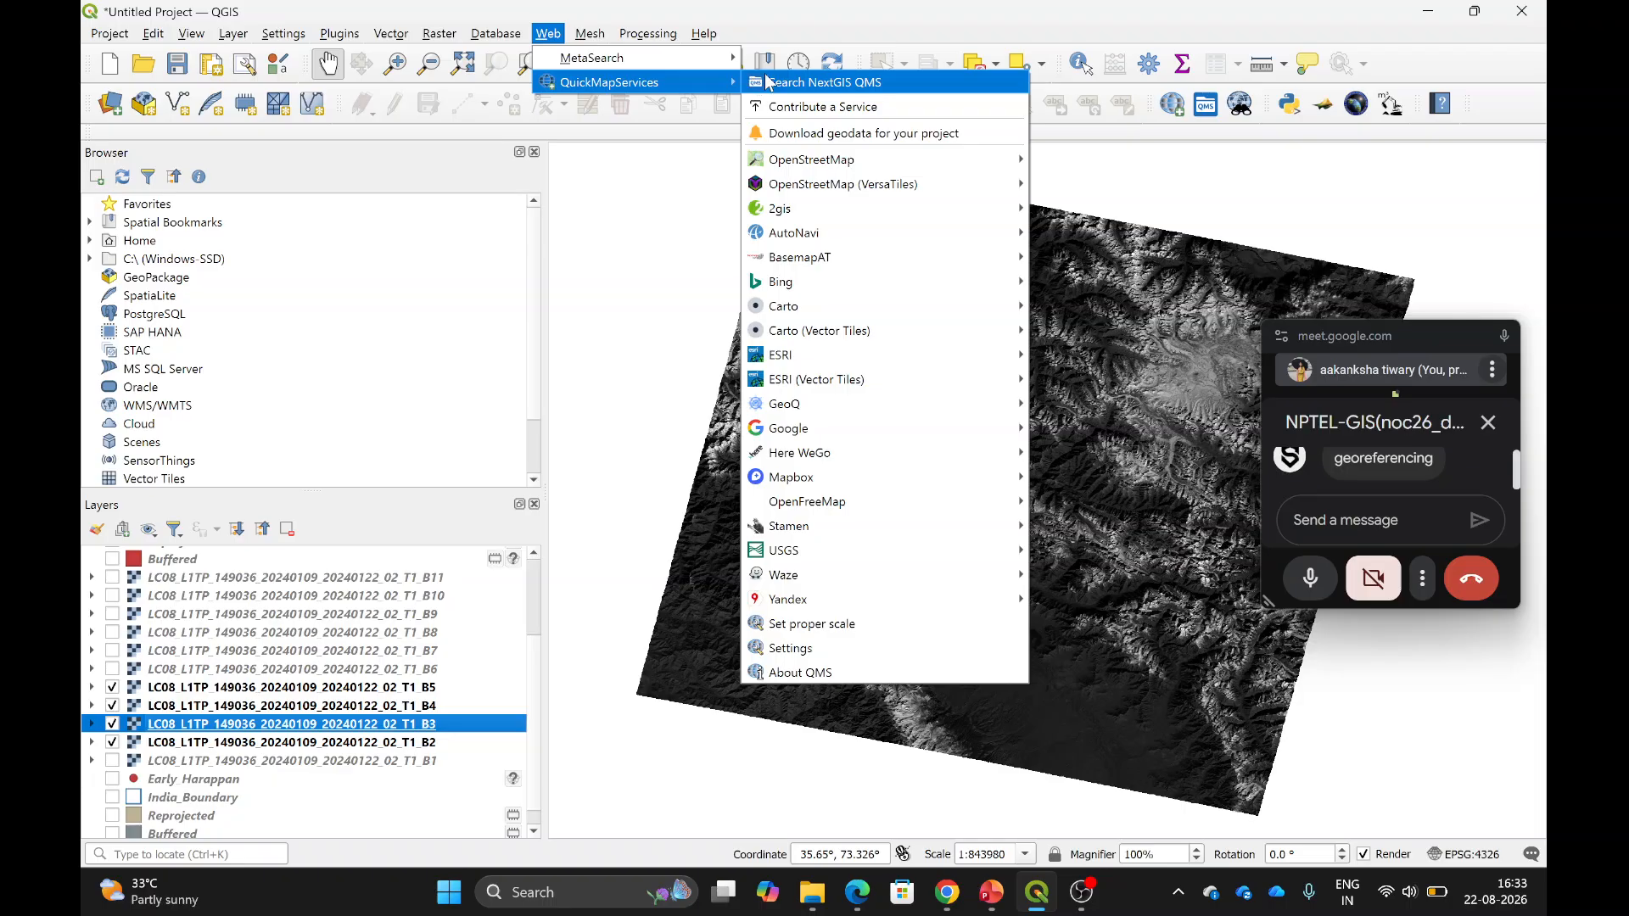
mouse_move(839, 356)
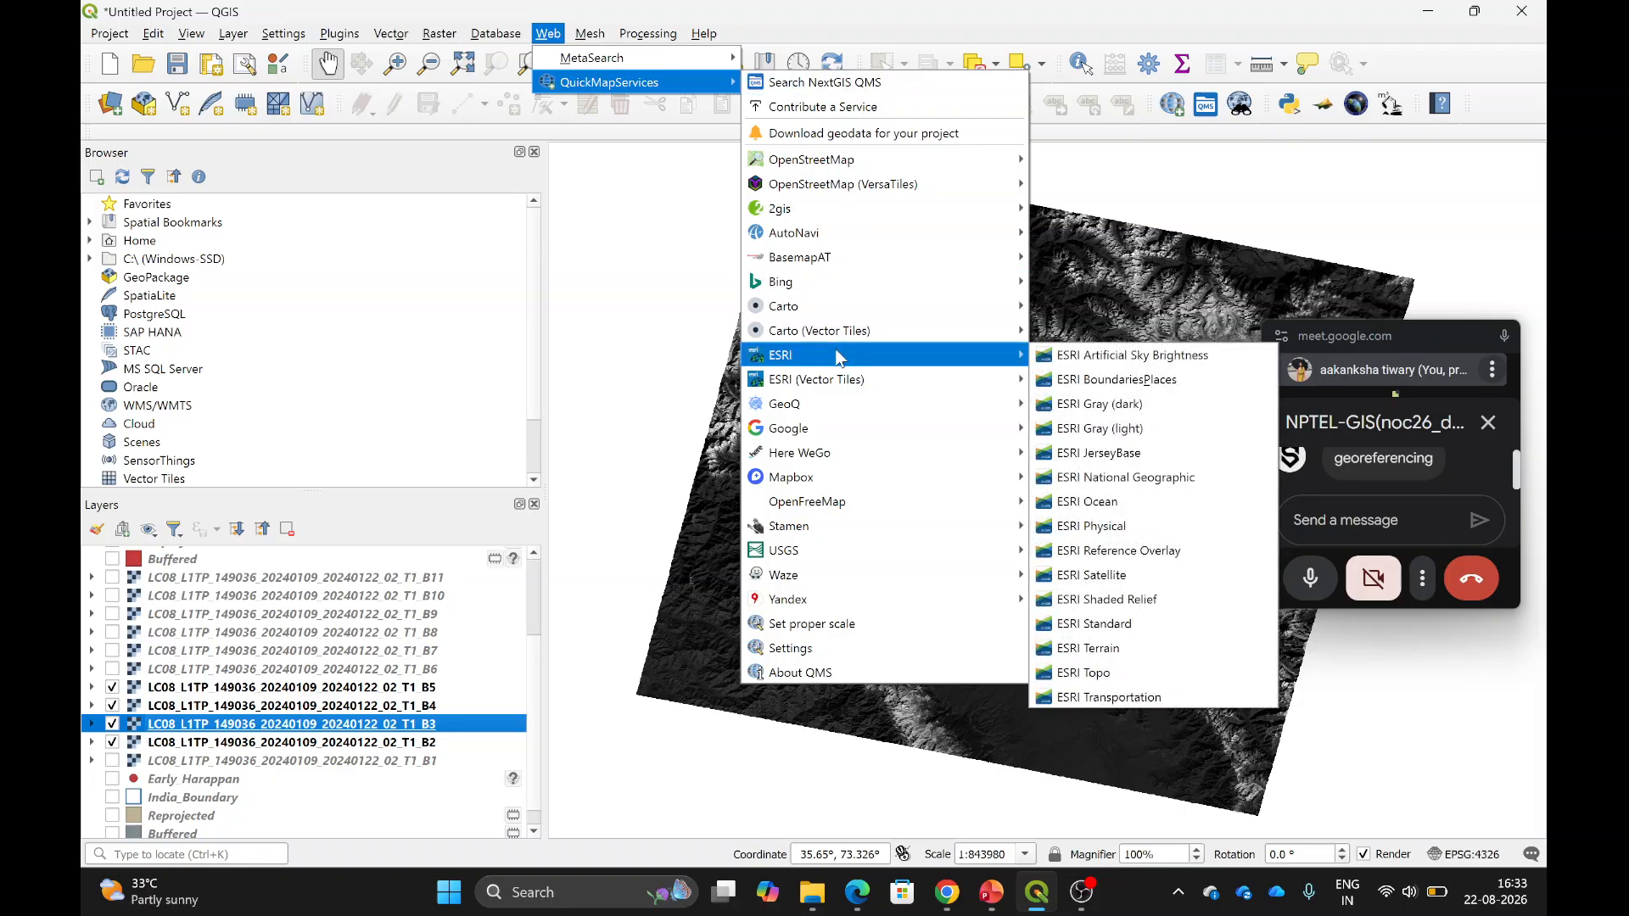
mouse_move(845, 391)
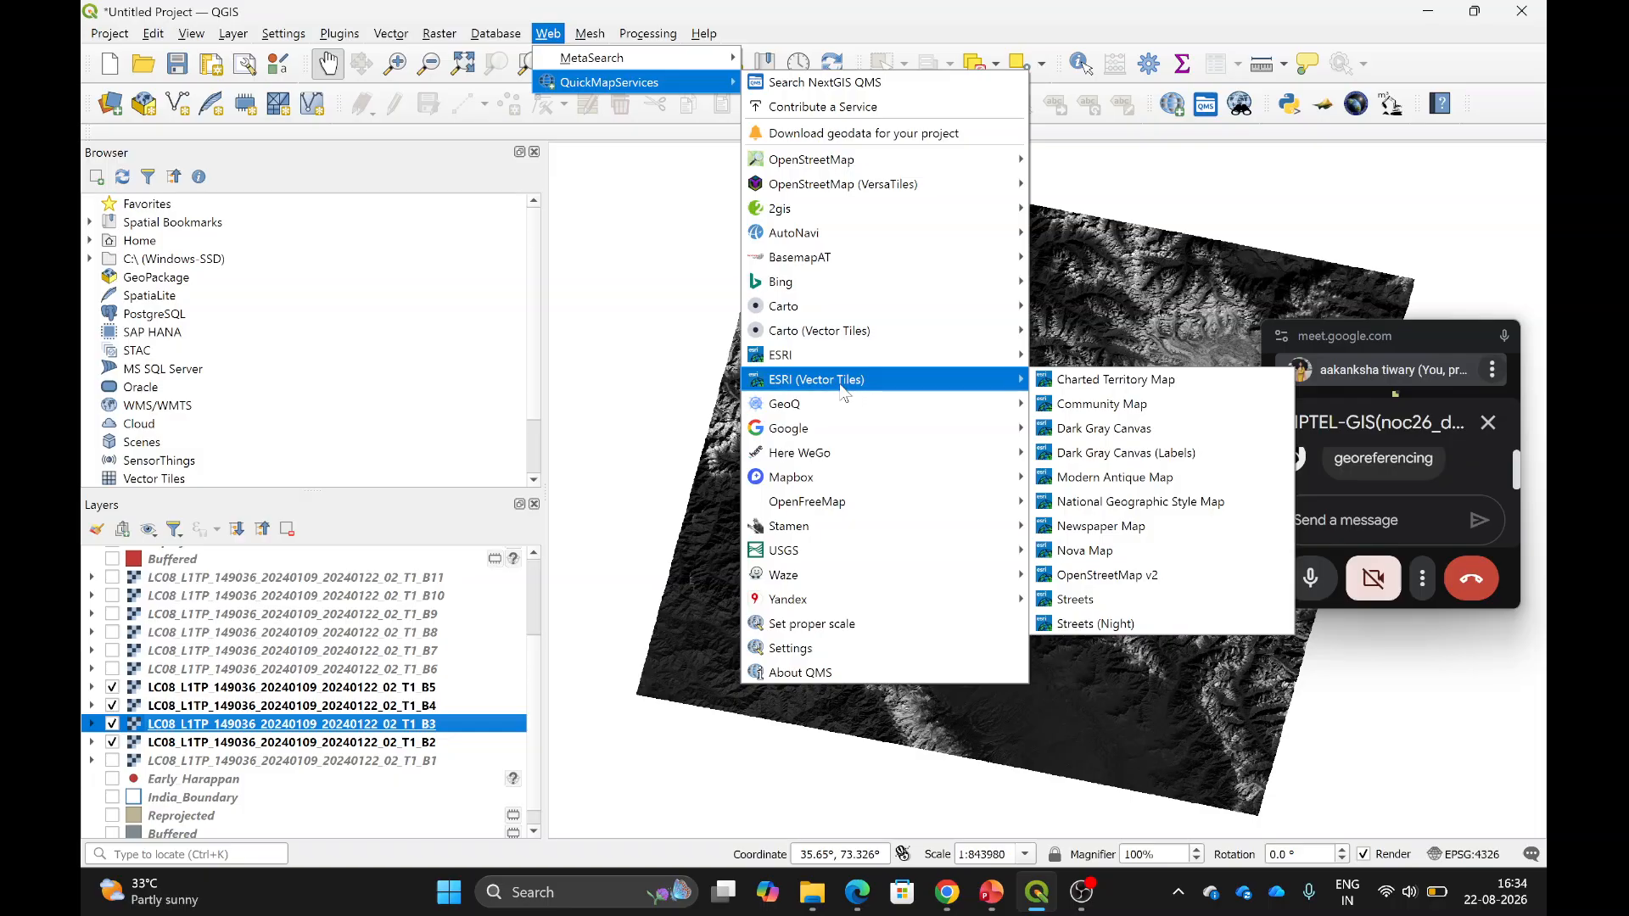
mouse_move(844, 434)
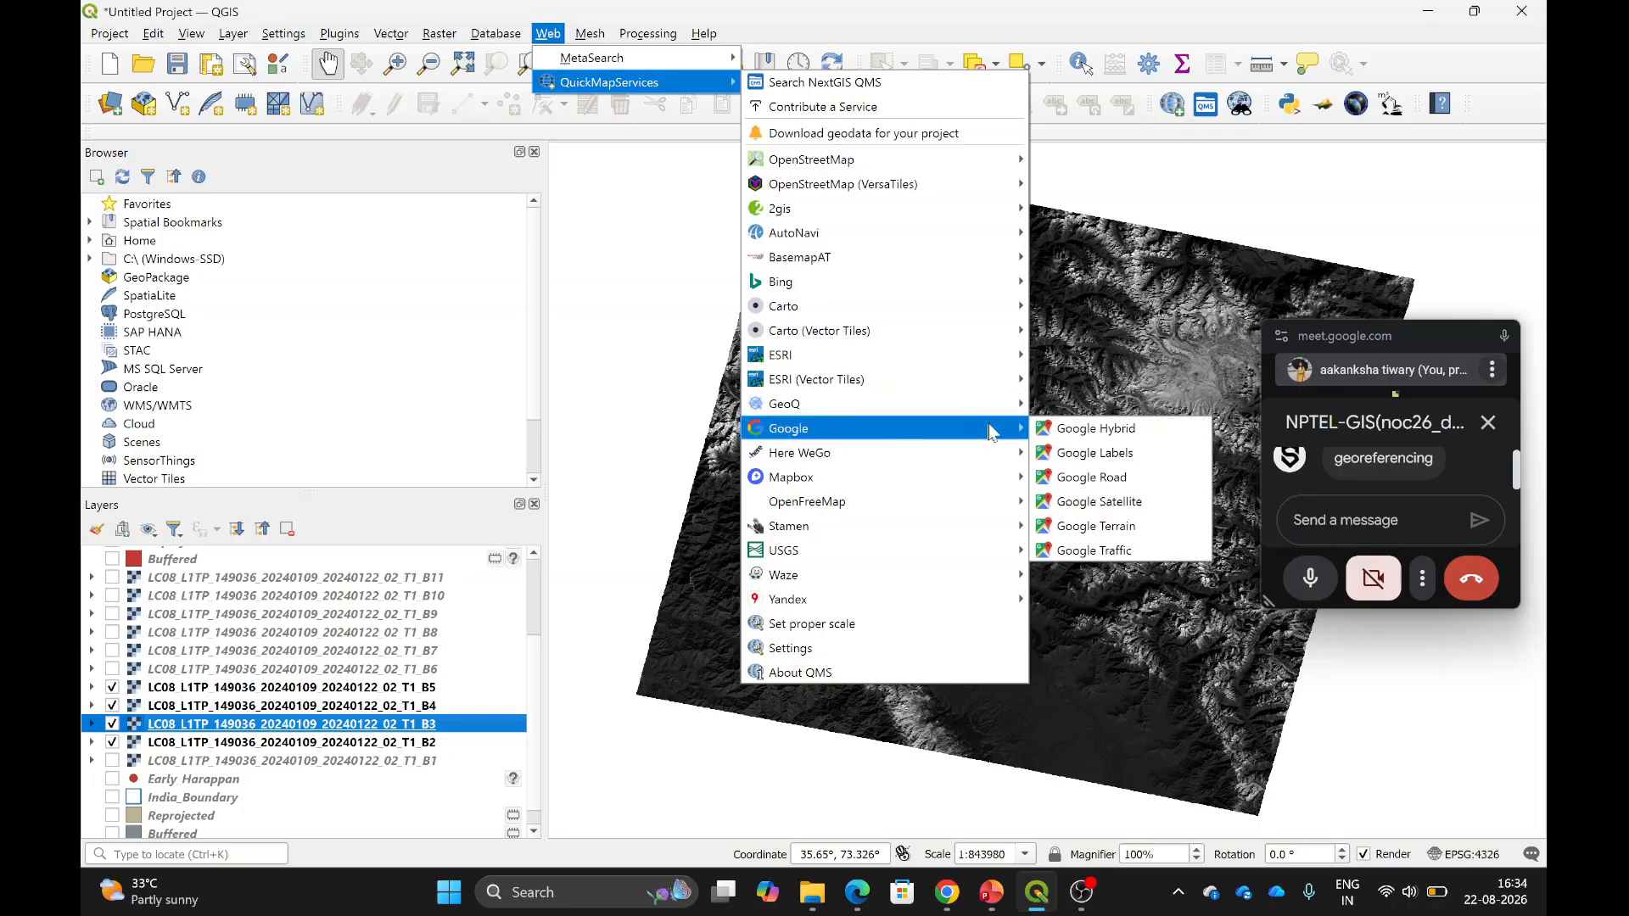
click(1081, 506)
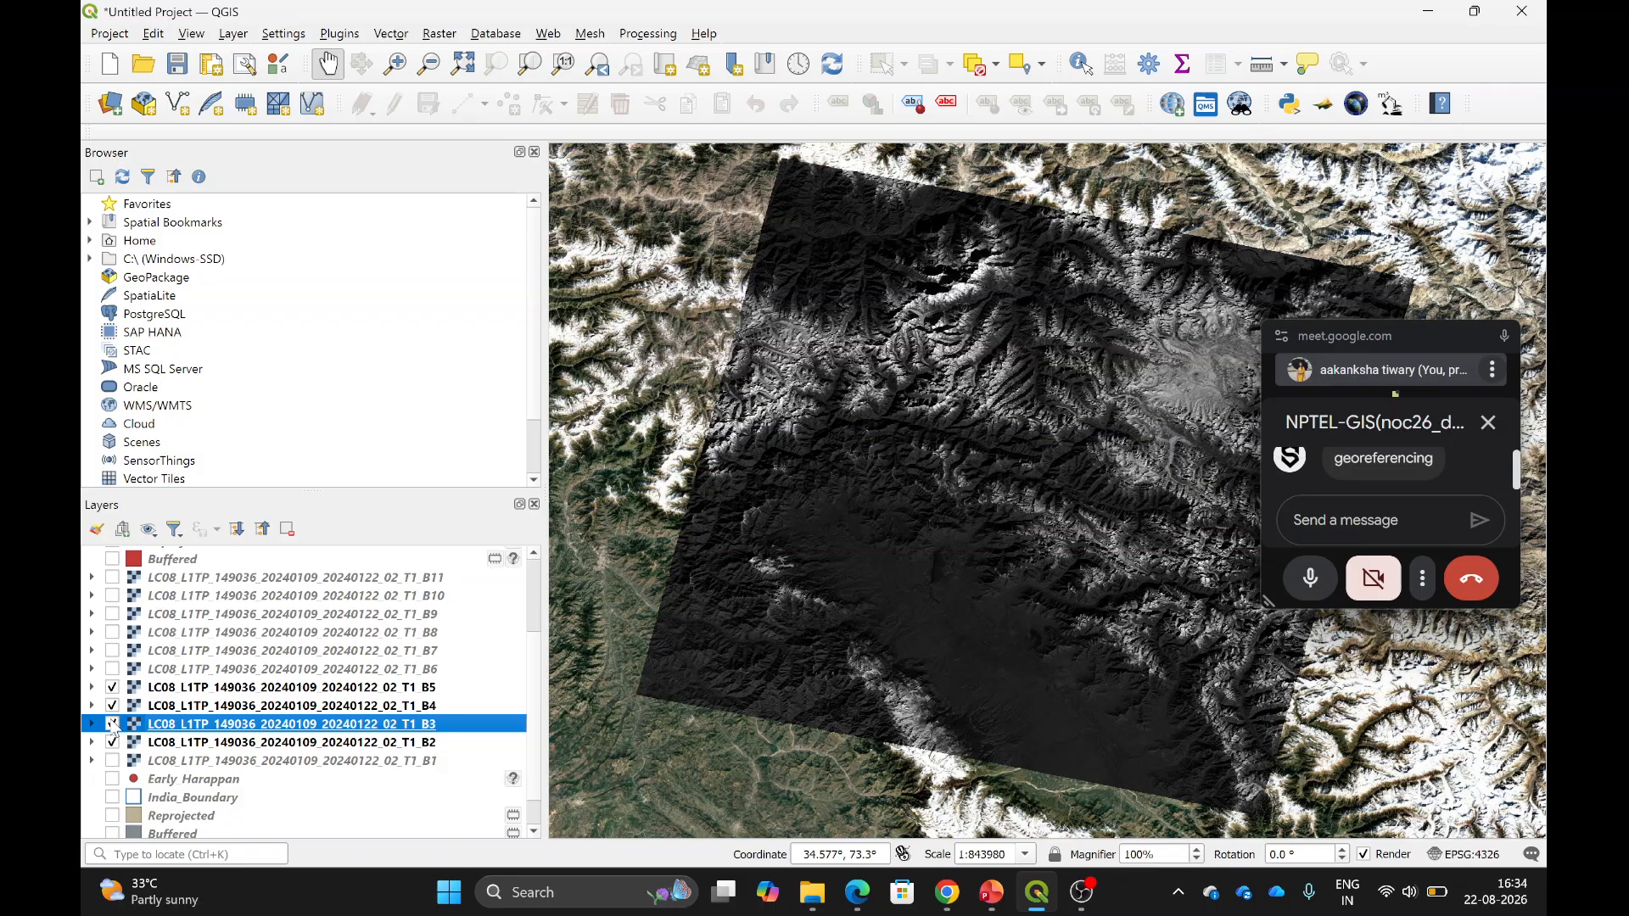
Hide the Landsat bands B2 to B5 to view the satellite basemap alone, and show the four bands again.
click(112, 724)
click(111, 706)
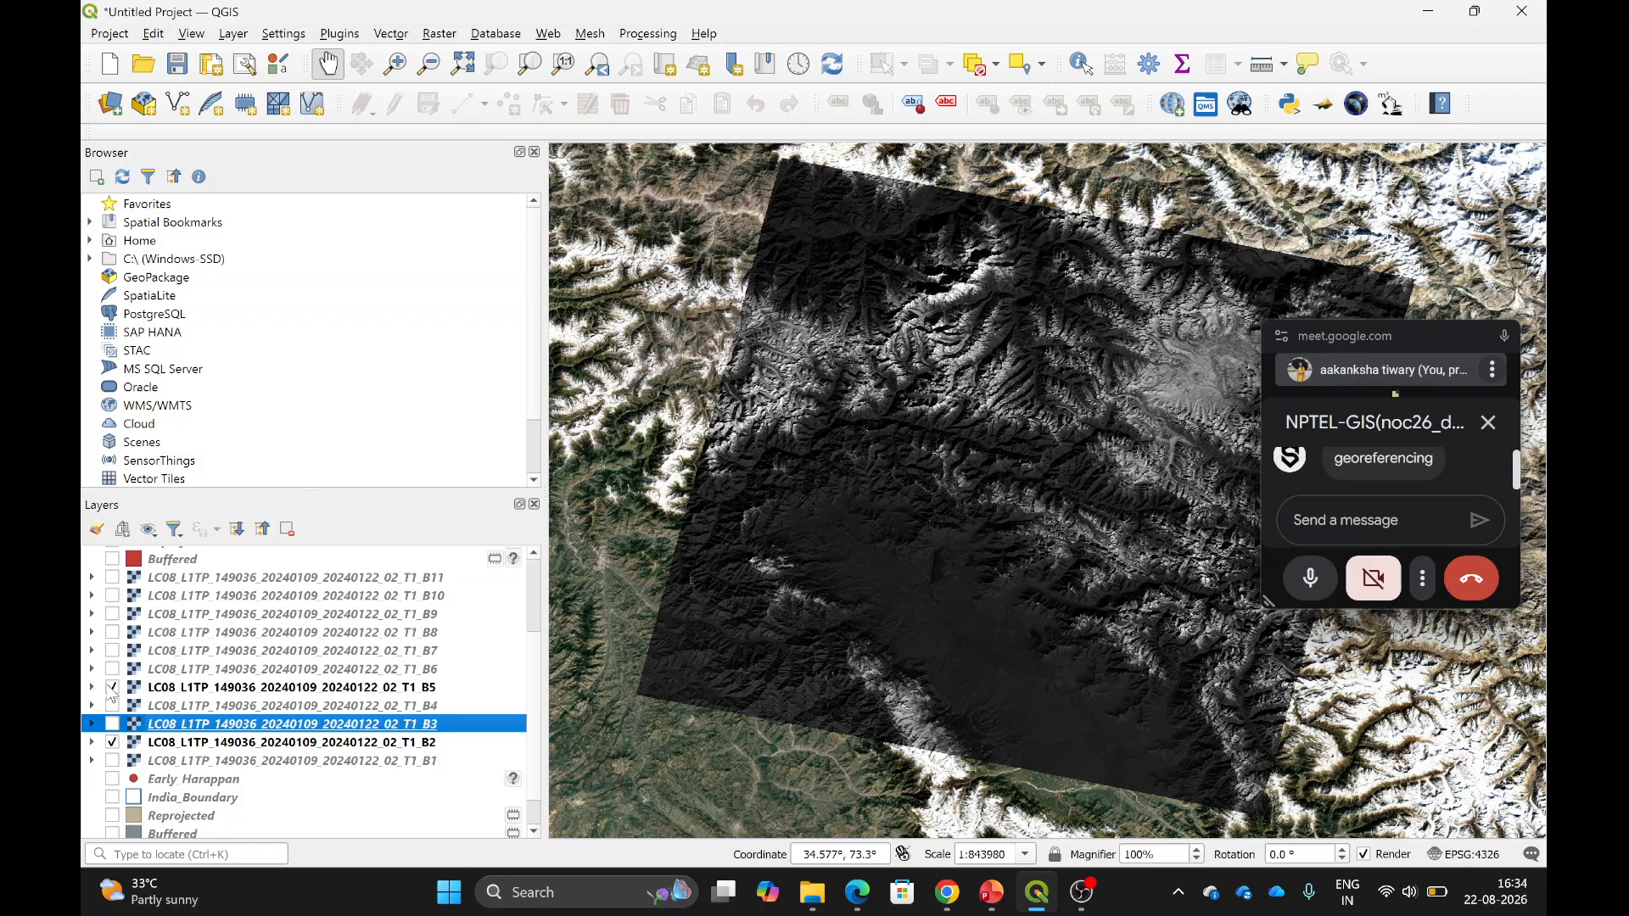
click(112, 687)
click(112, 744)
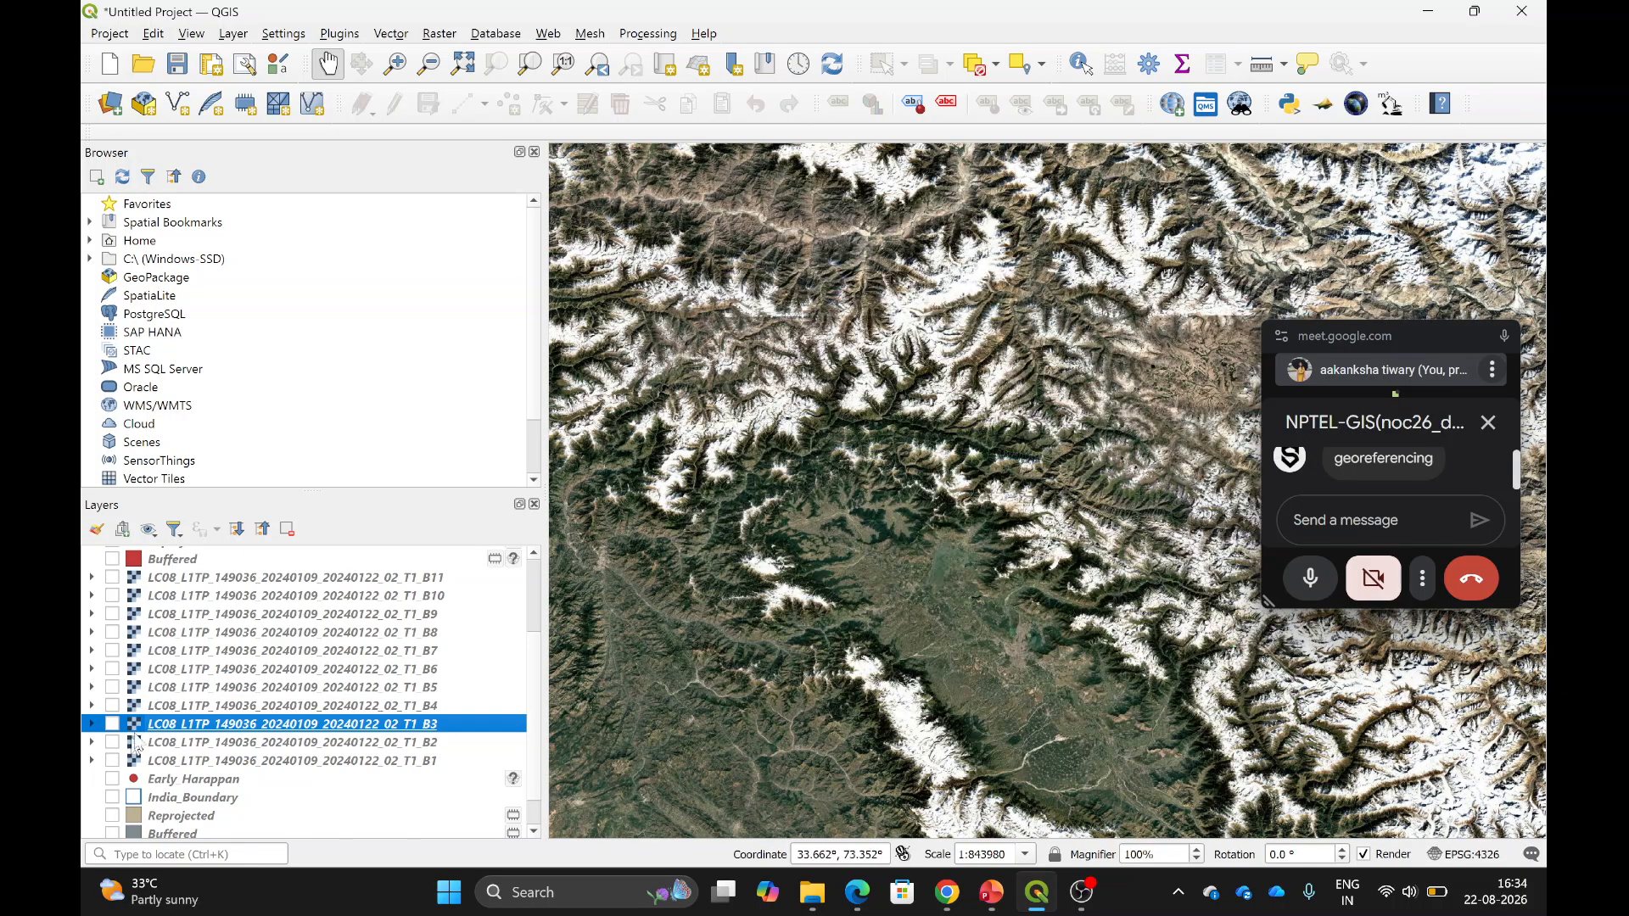
click(119, 708)
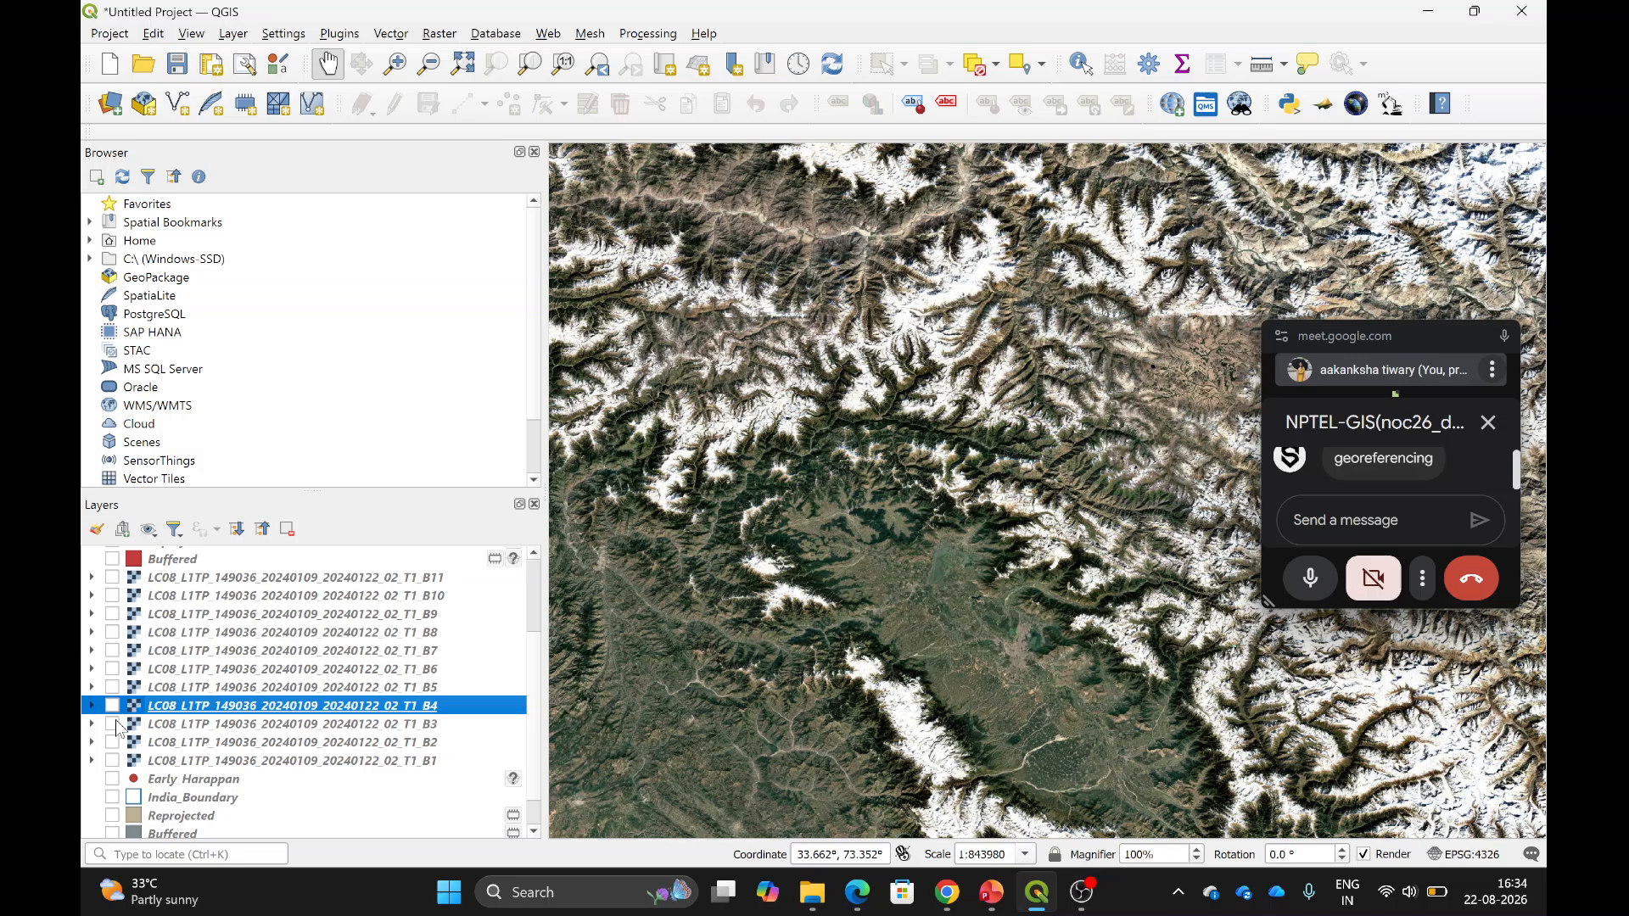
click(112, 725)
key(Up)
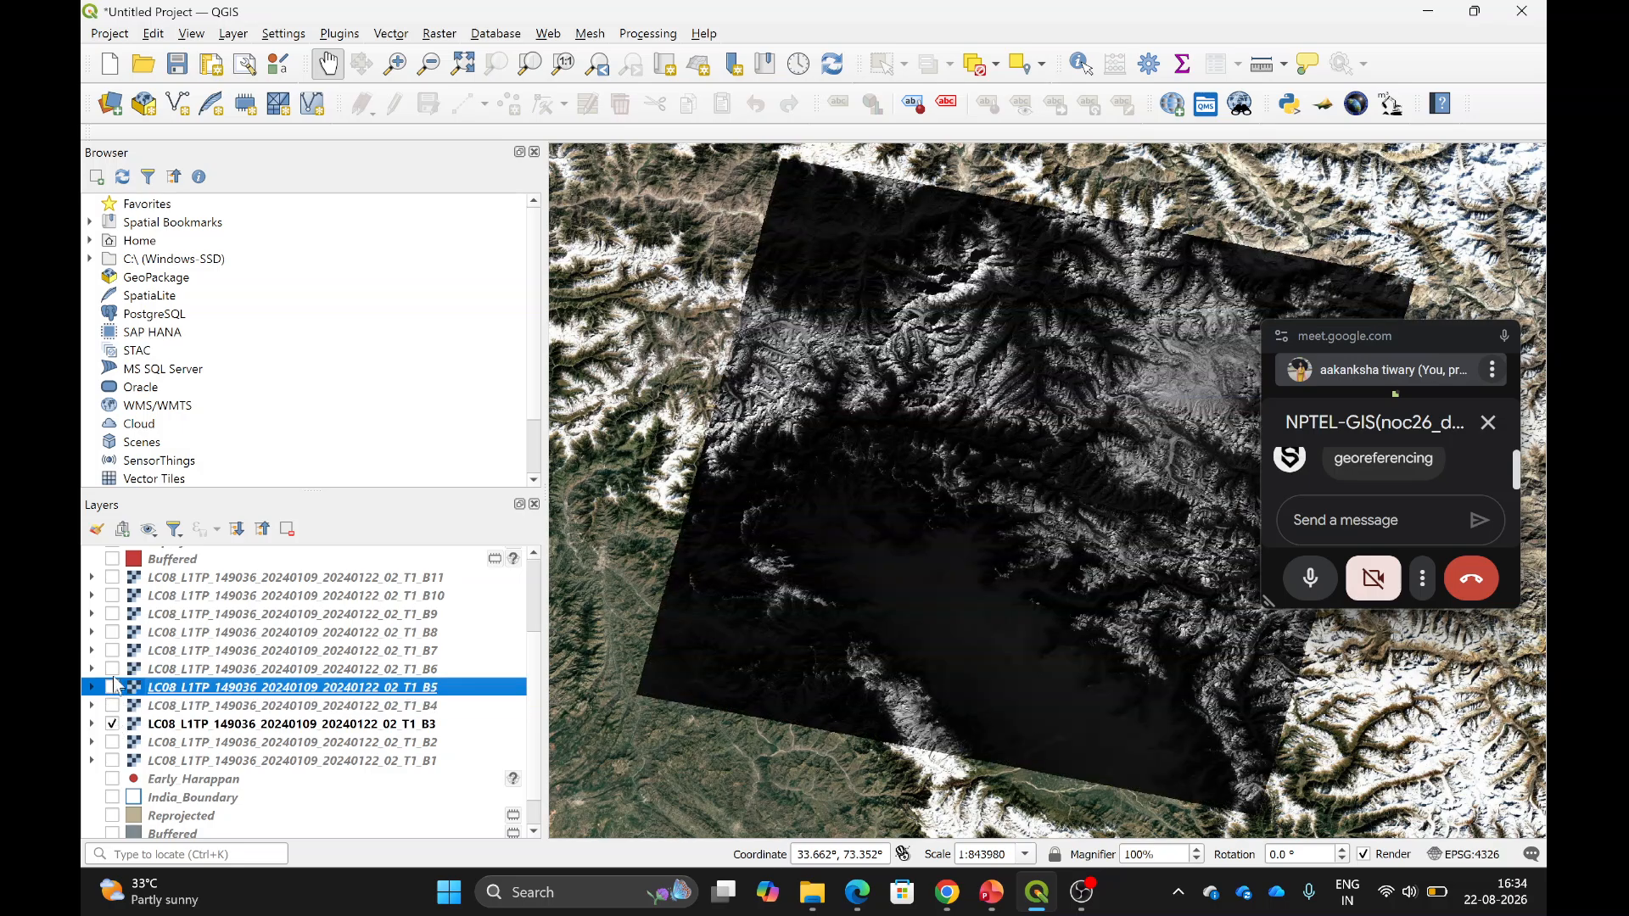
click(113, 689)
click(112, 706)
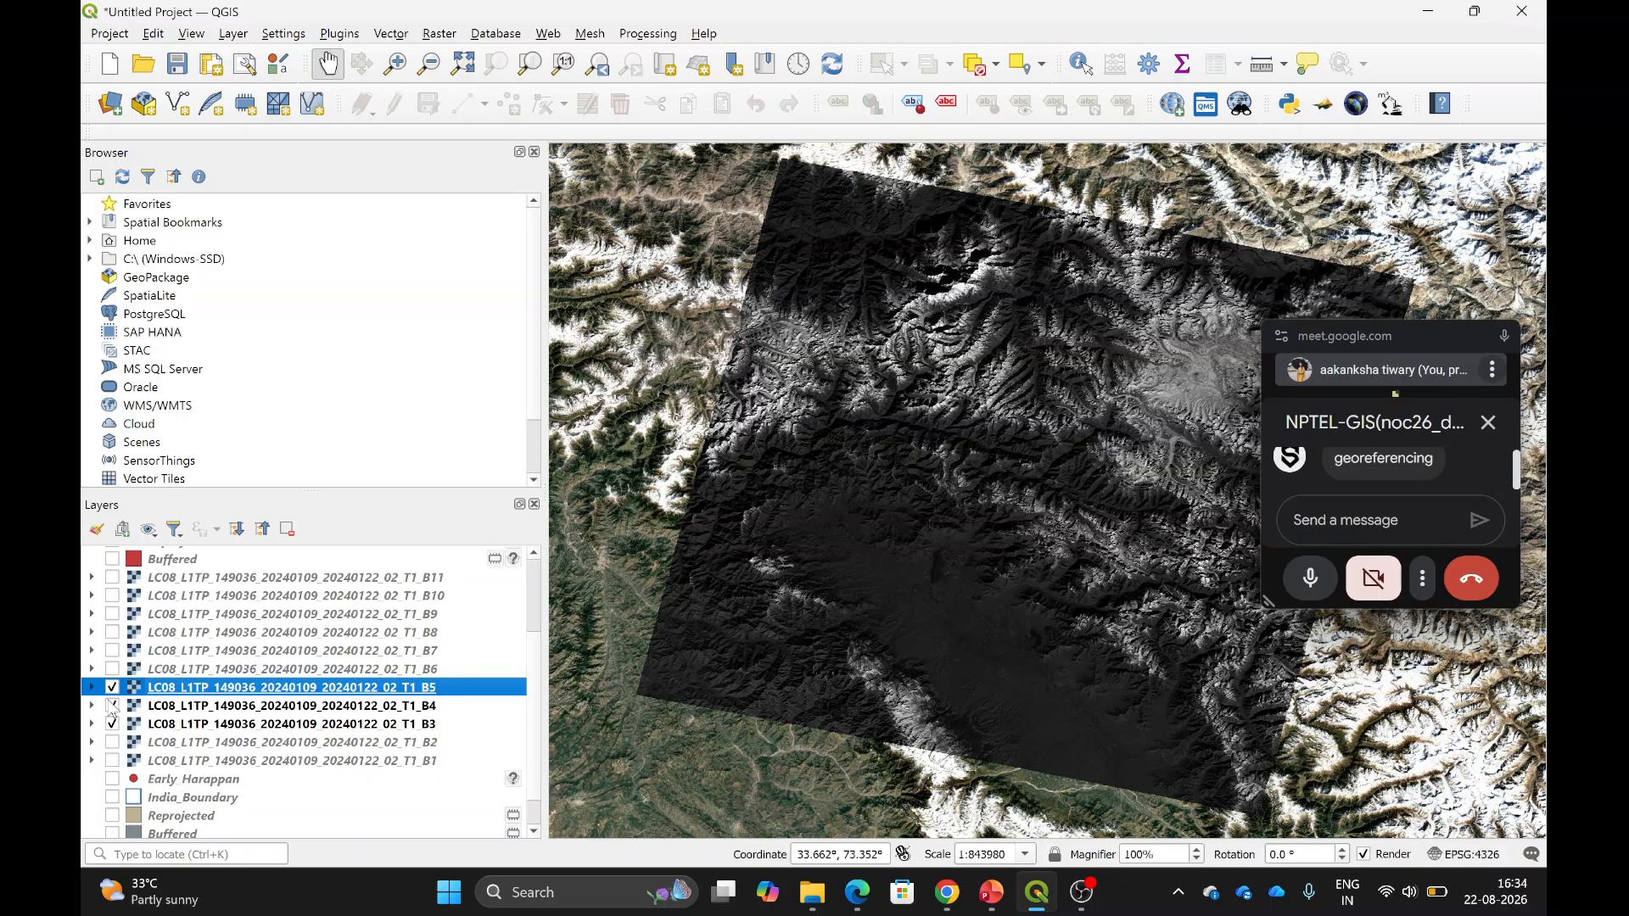
click(112, 744)
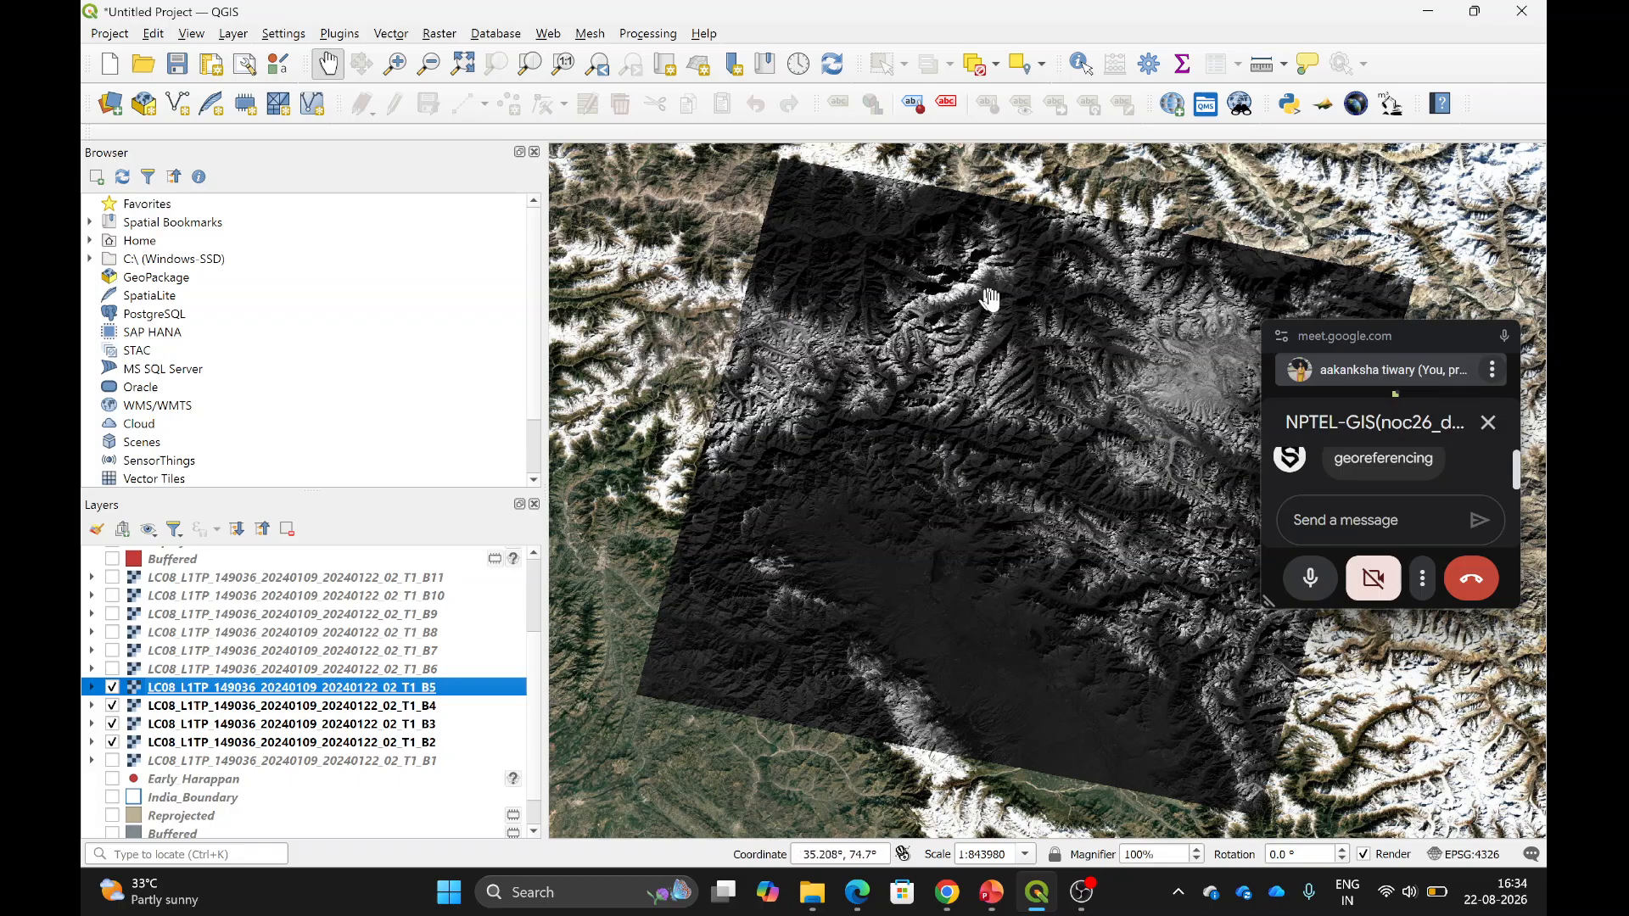
Check the color composite workflow on the PowerPoint slide, and install the Semi-Automatic Classification Plugin in QGIS.
click(991, 892)
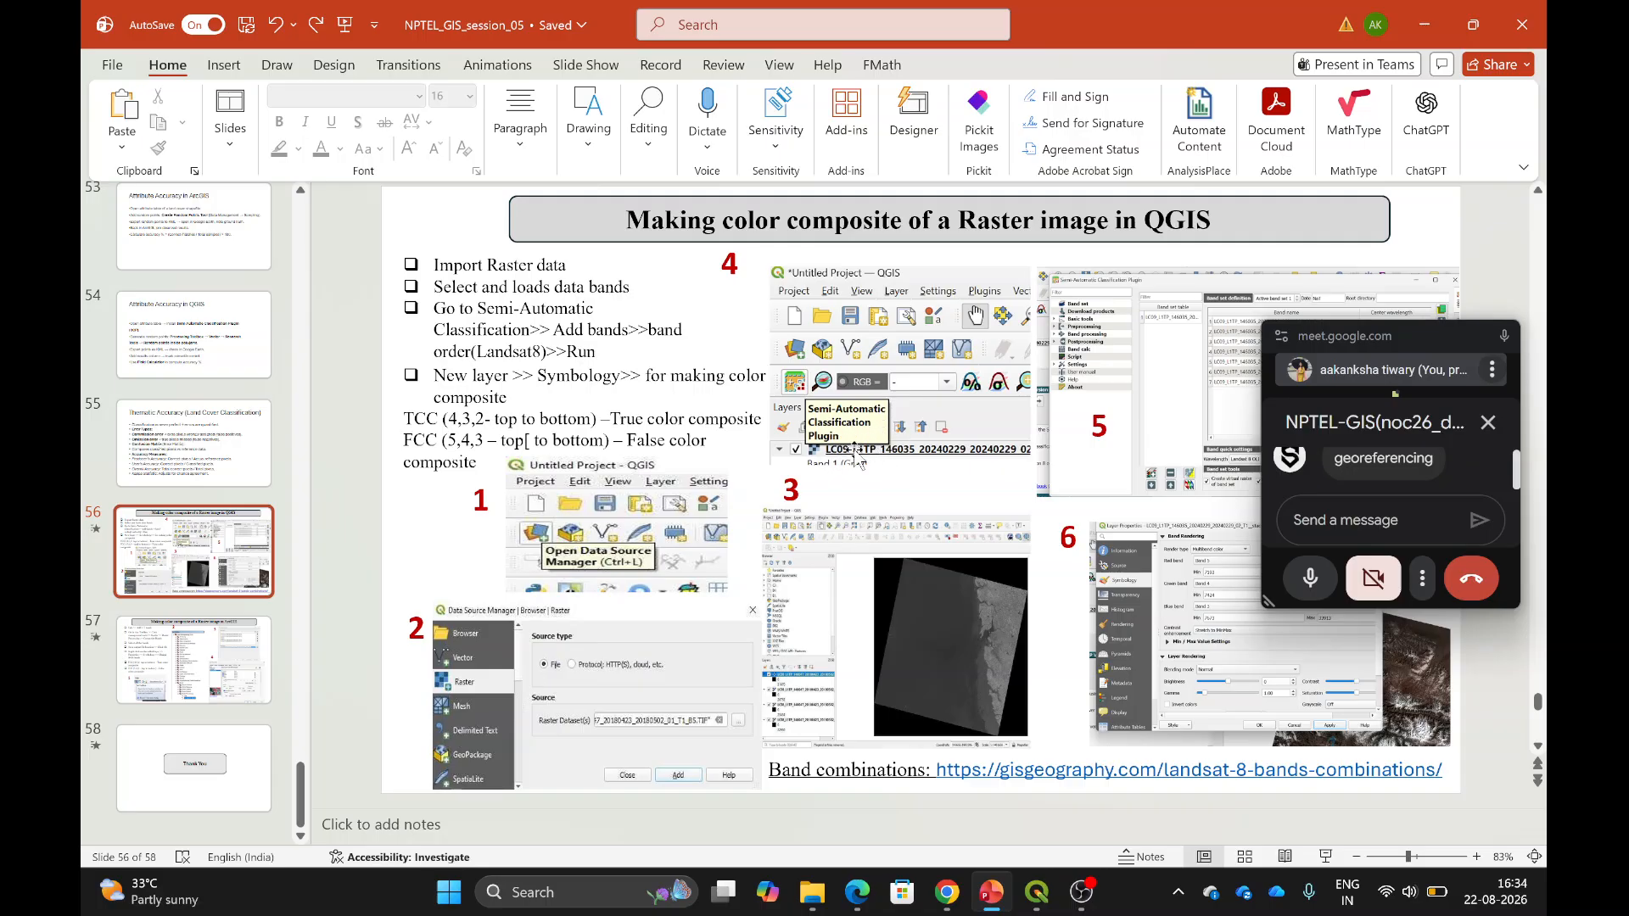
click(1037, 892)
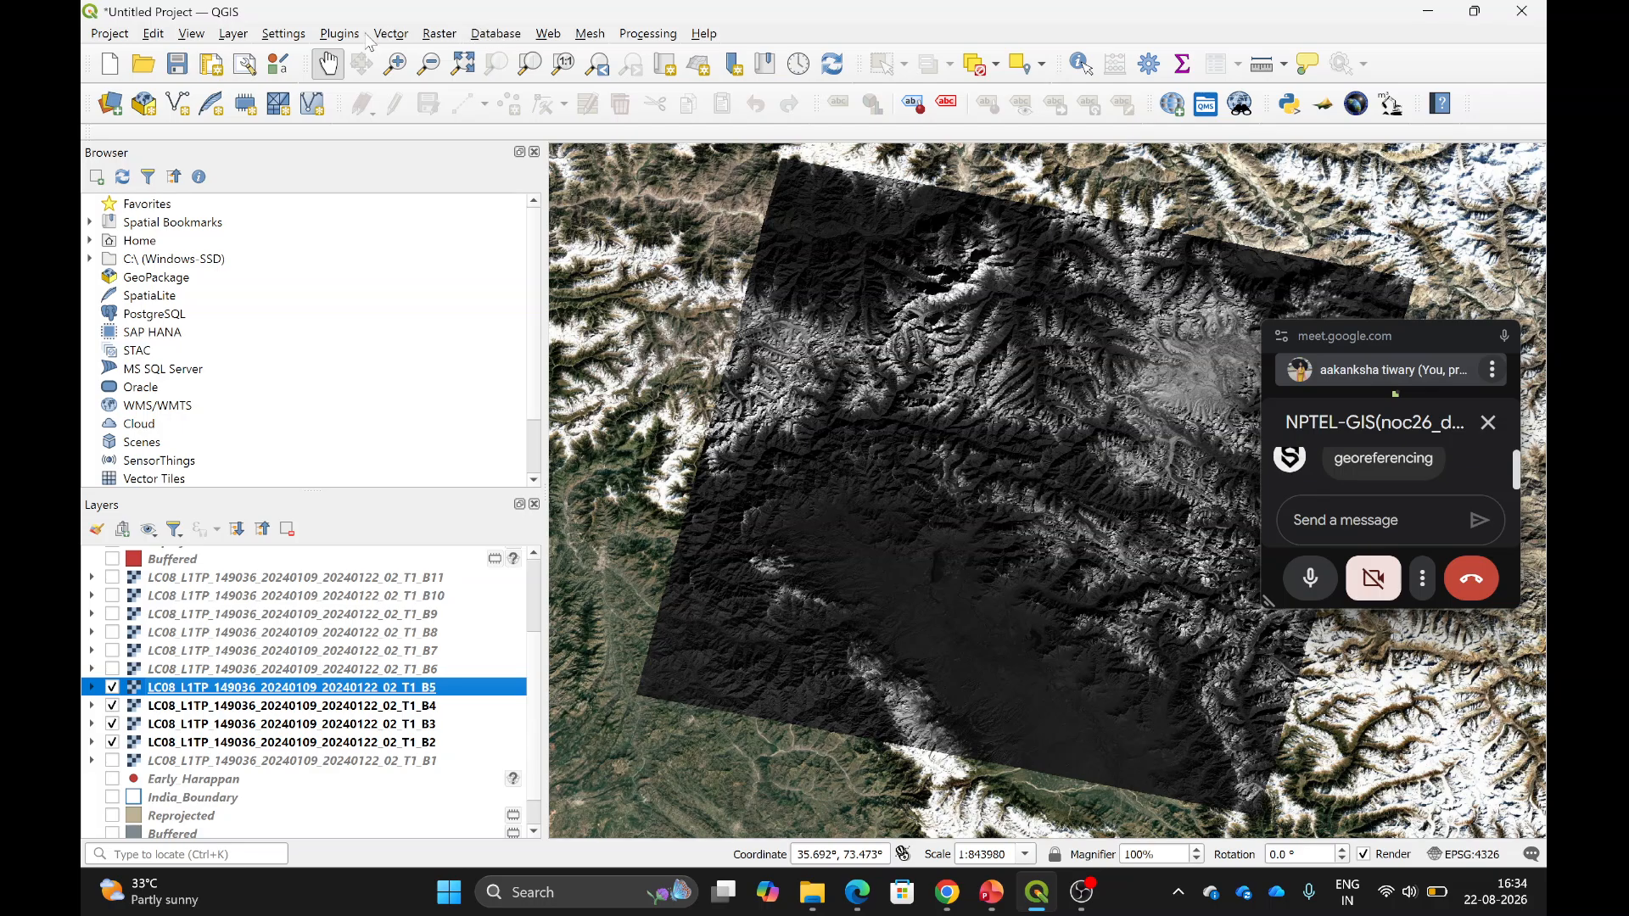
click(321, 34)
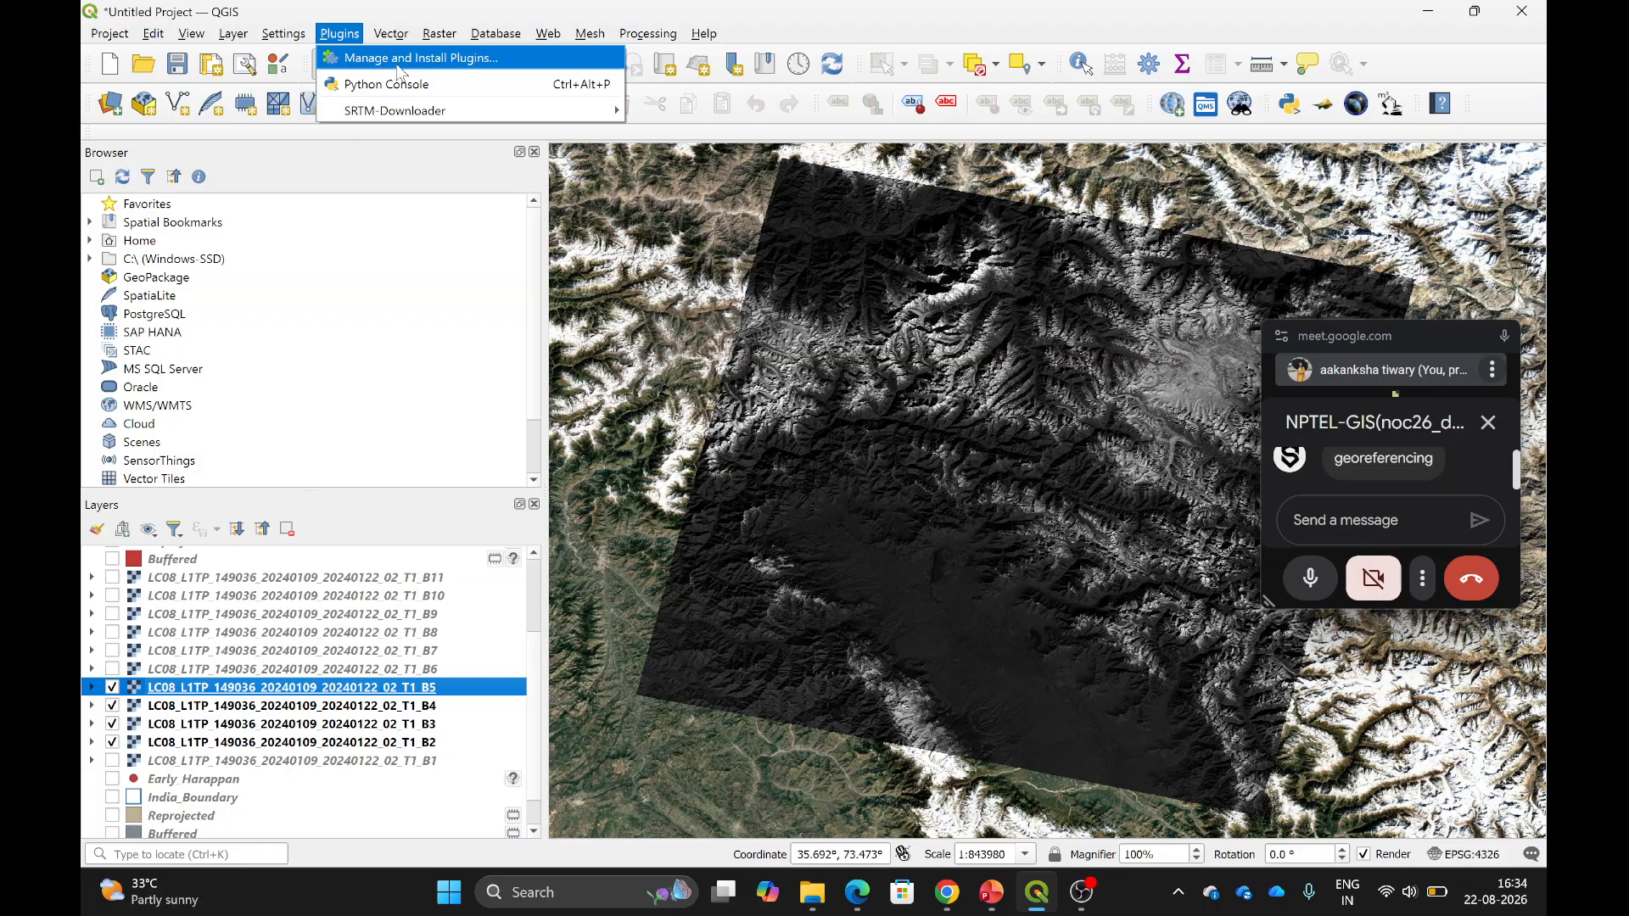
click(397, 64)
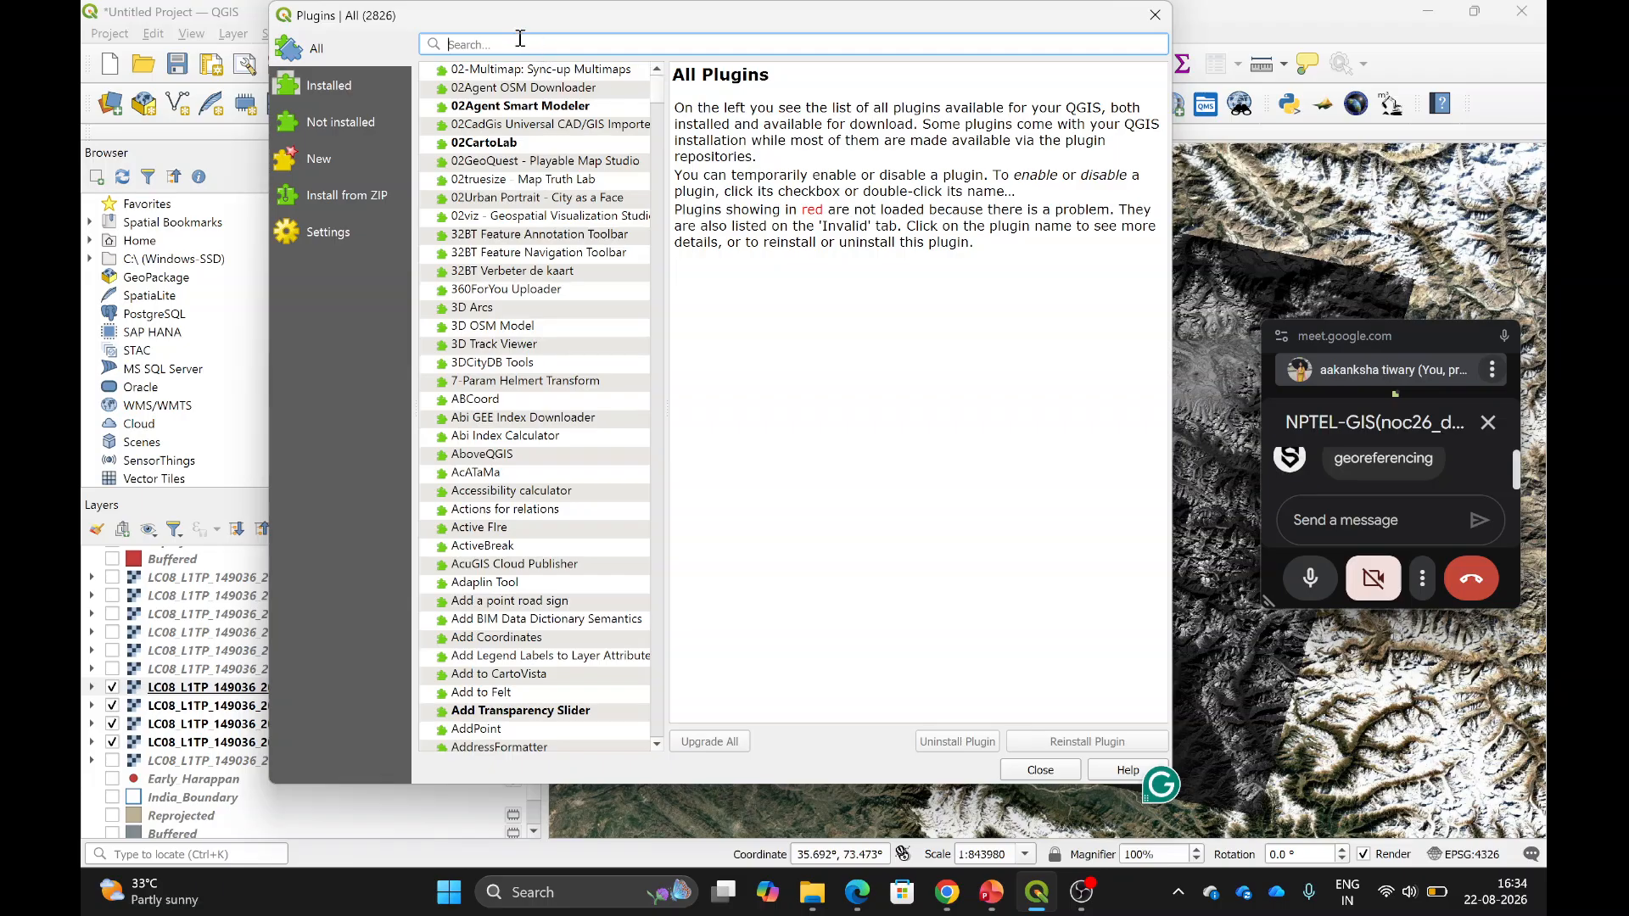
text(Semi)
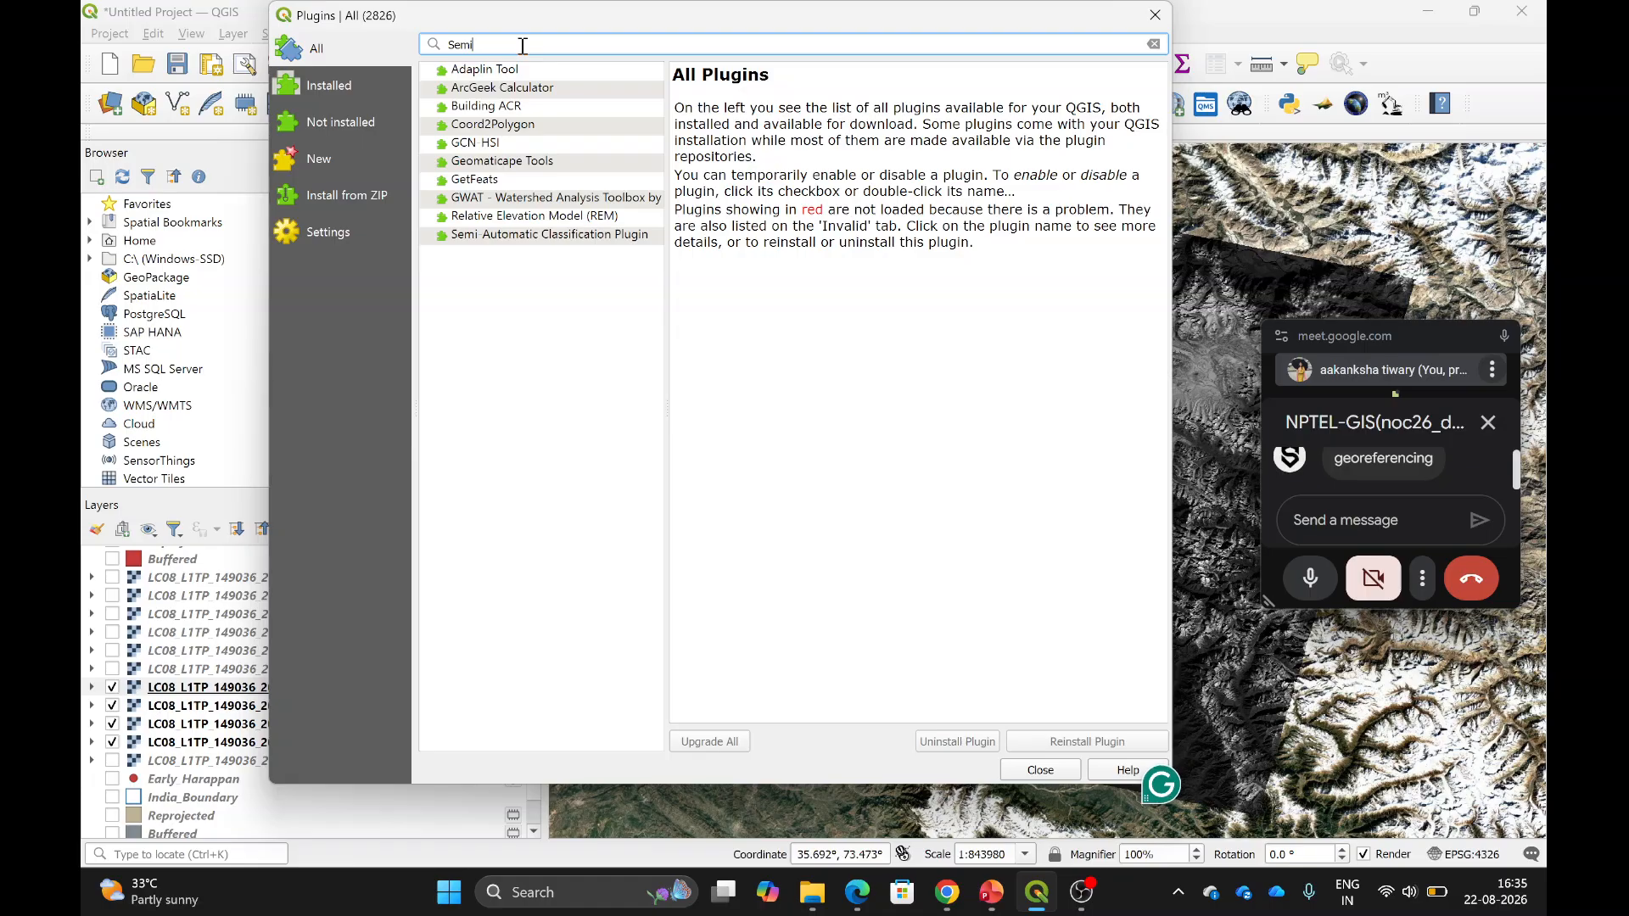
click(551, 241)
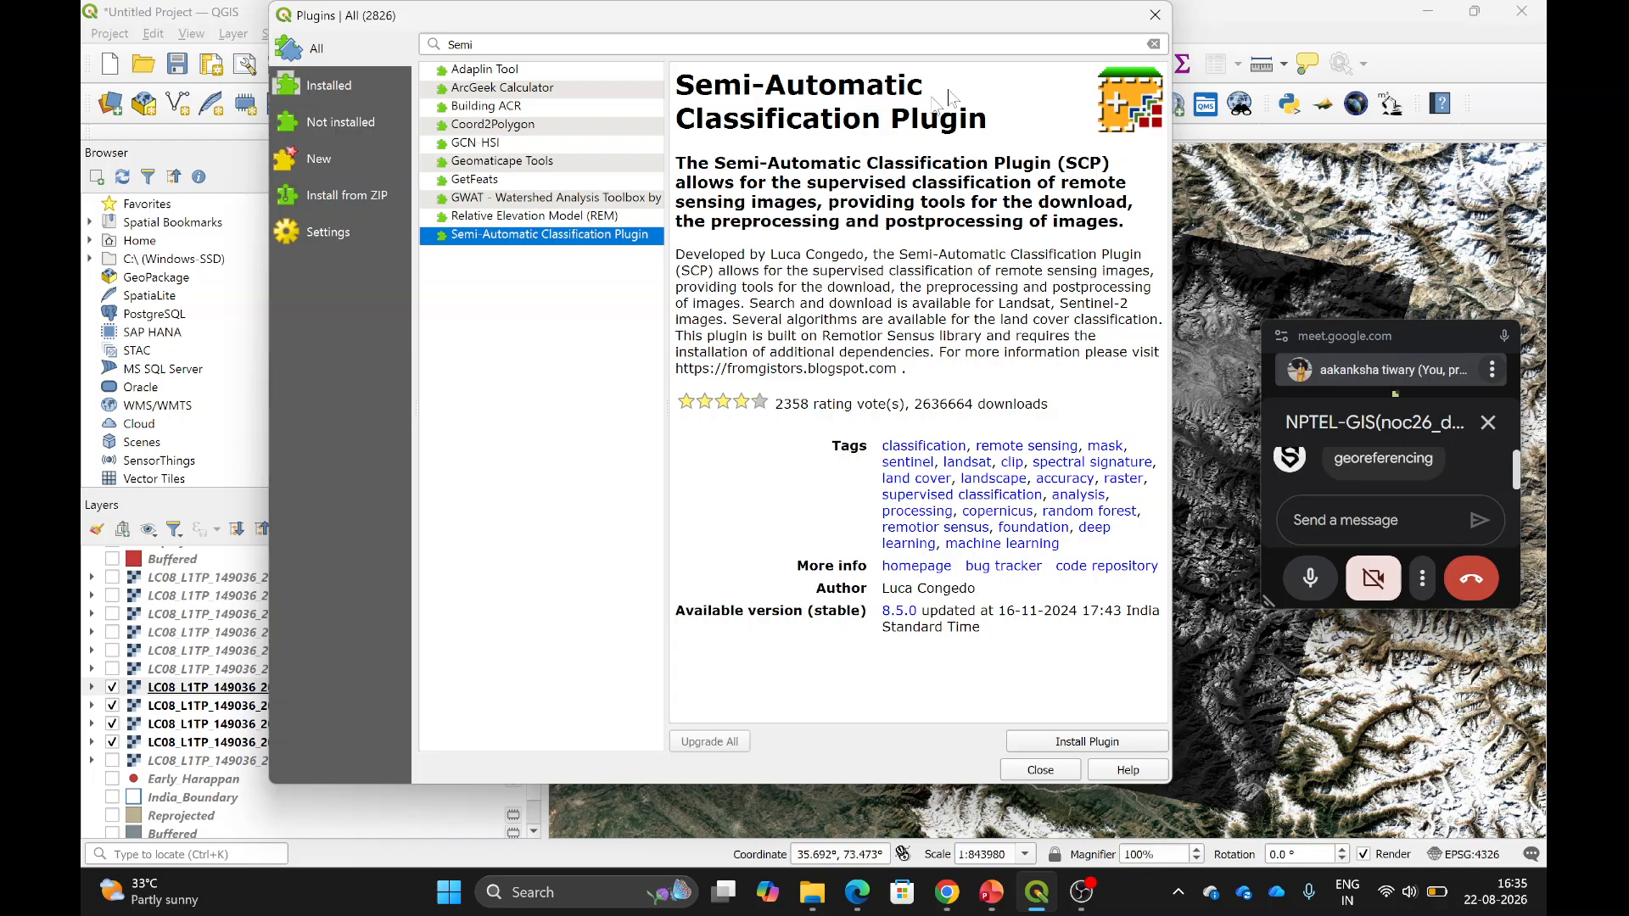
click(1060, 745)
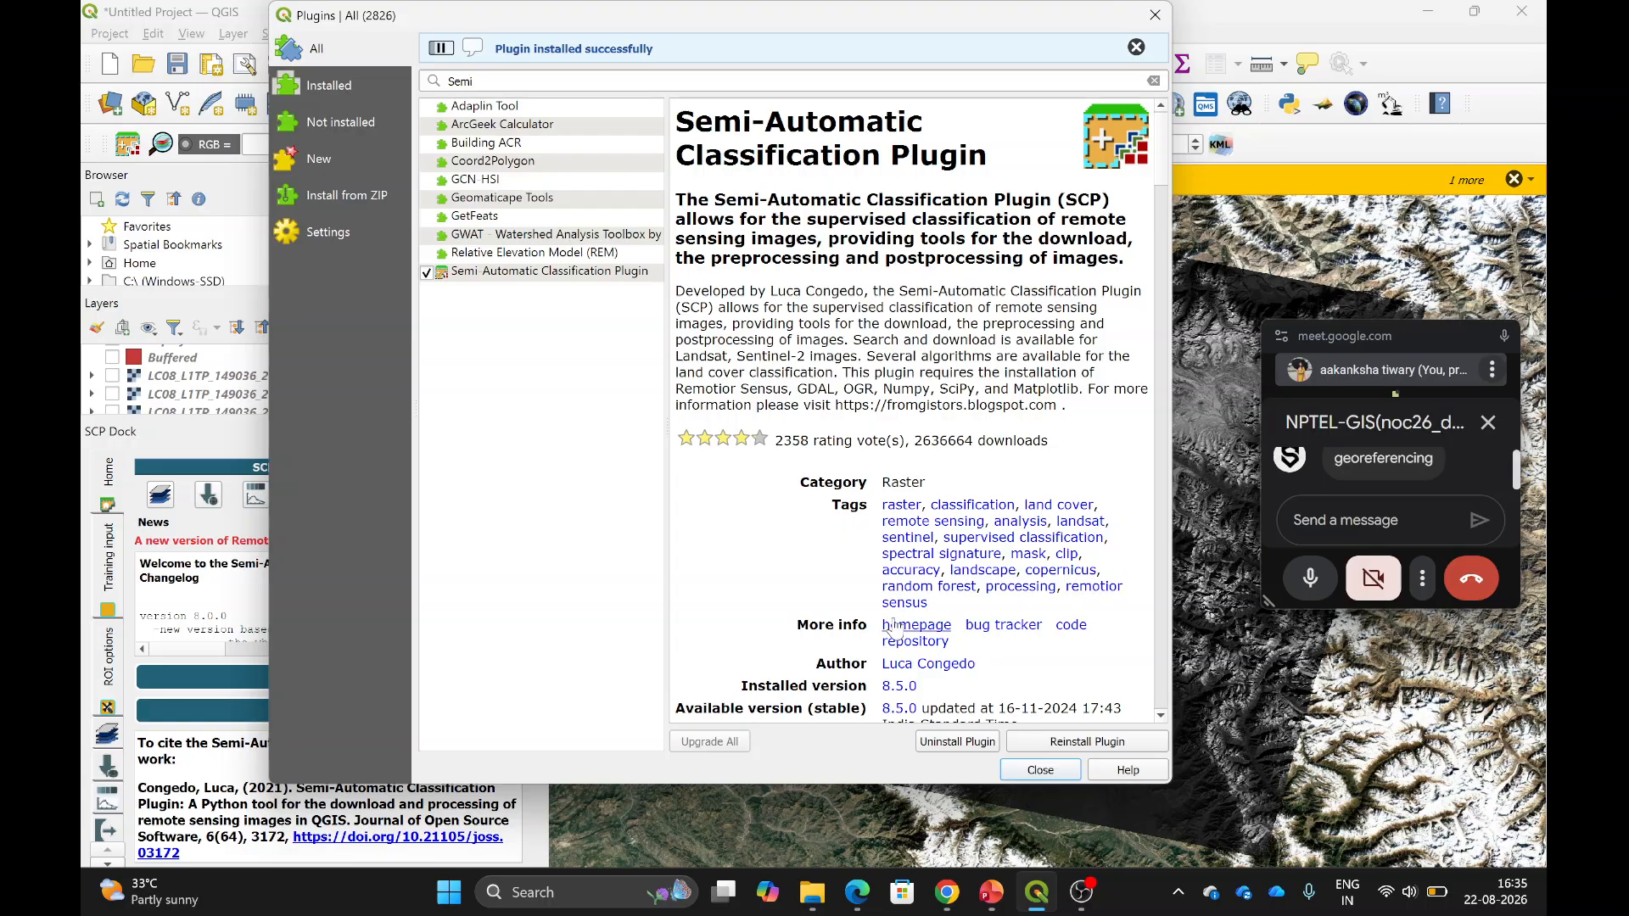
click(1039, 770)
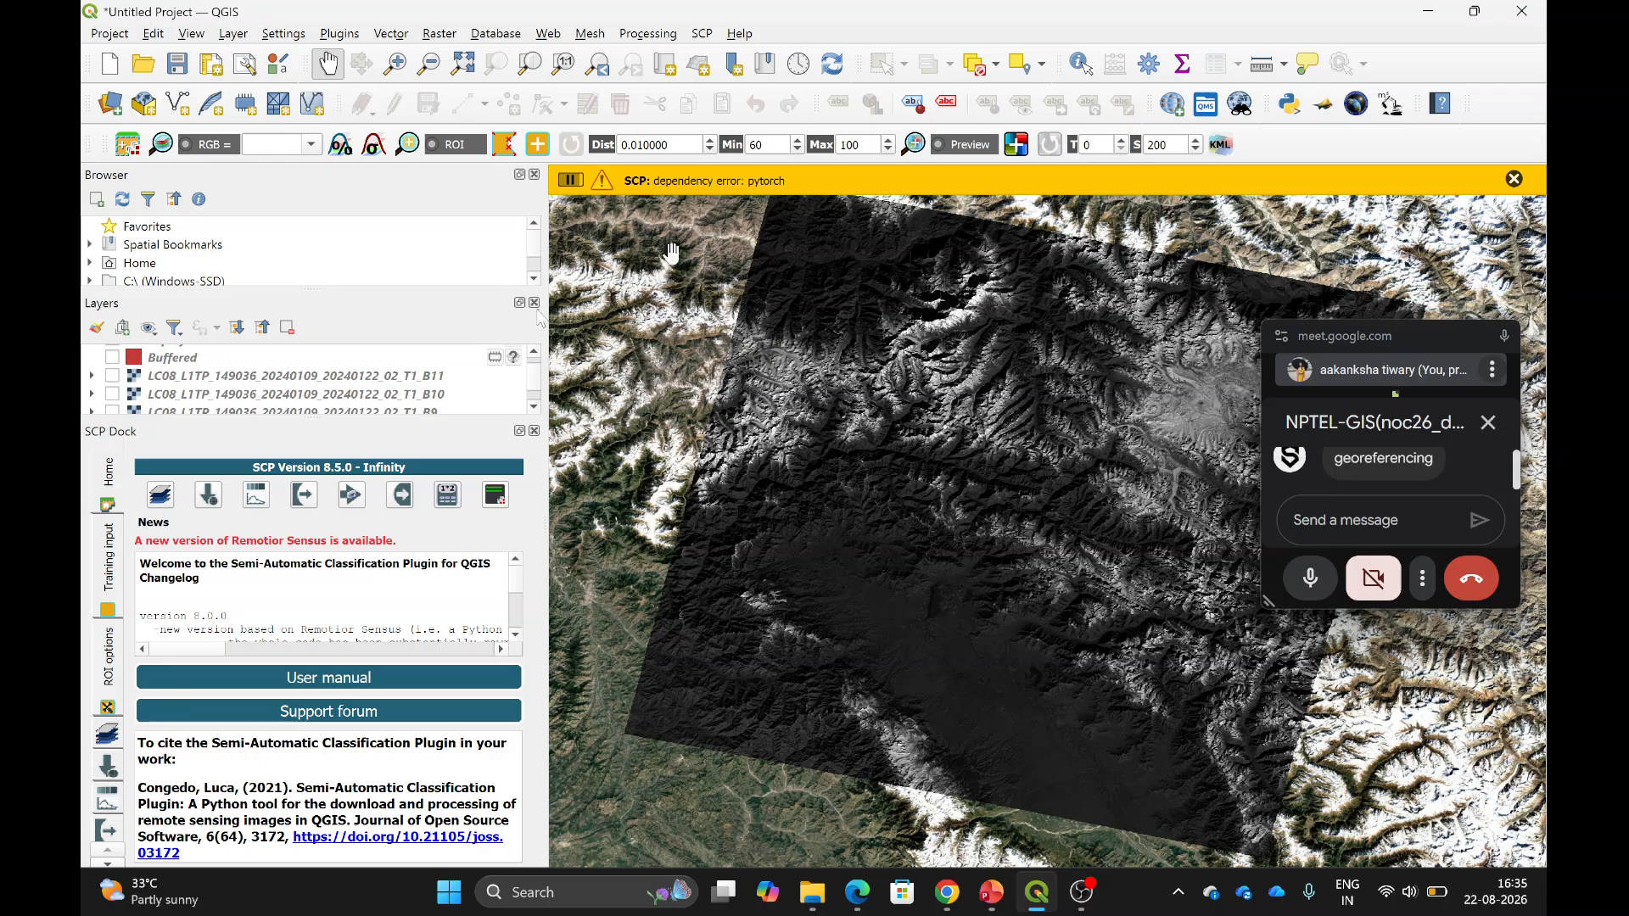
click(1514, 179)
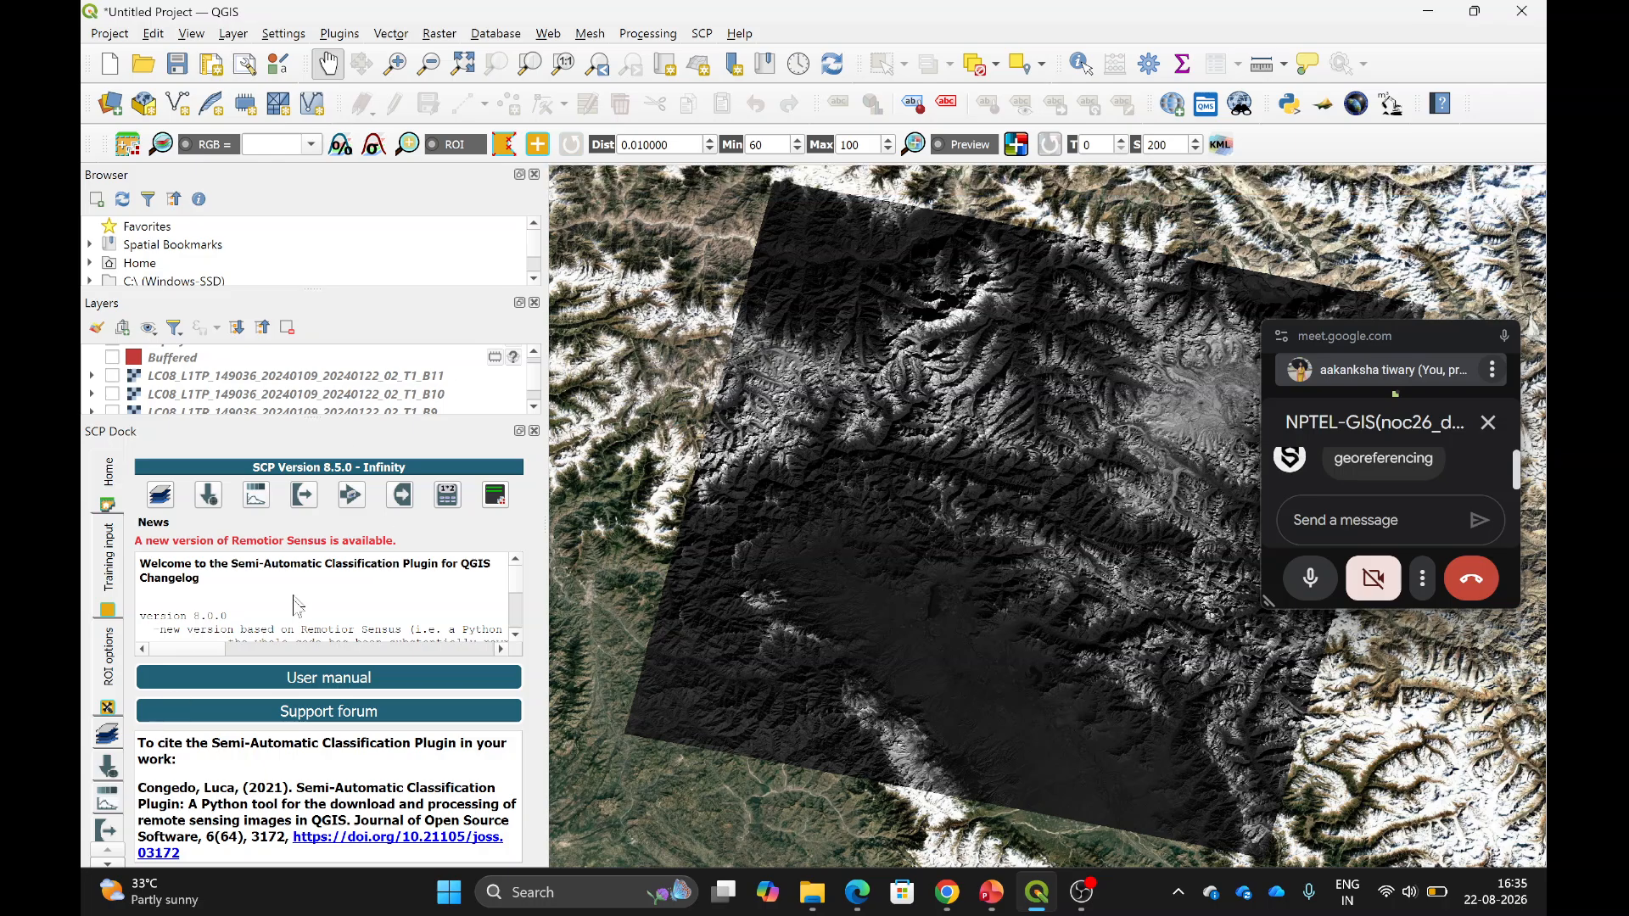
Look over the SCP dock's training input, and open the plugin's band set tool in a maximized window.
click(118, 554)
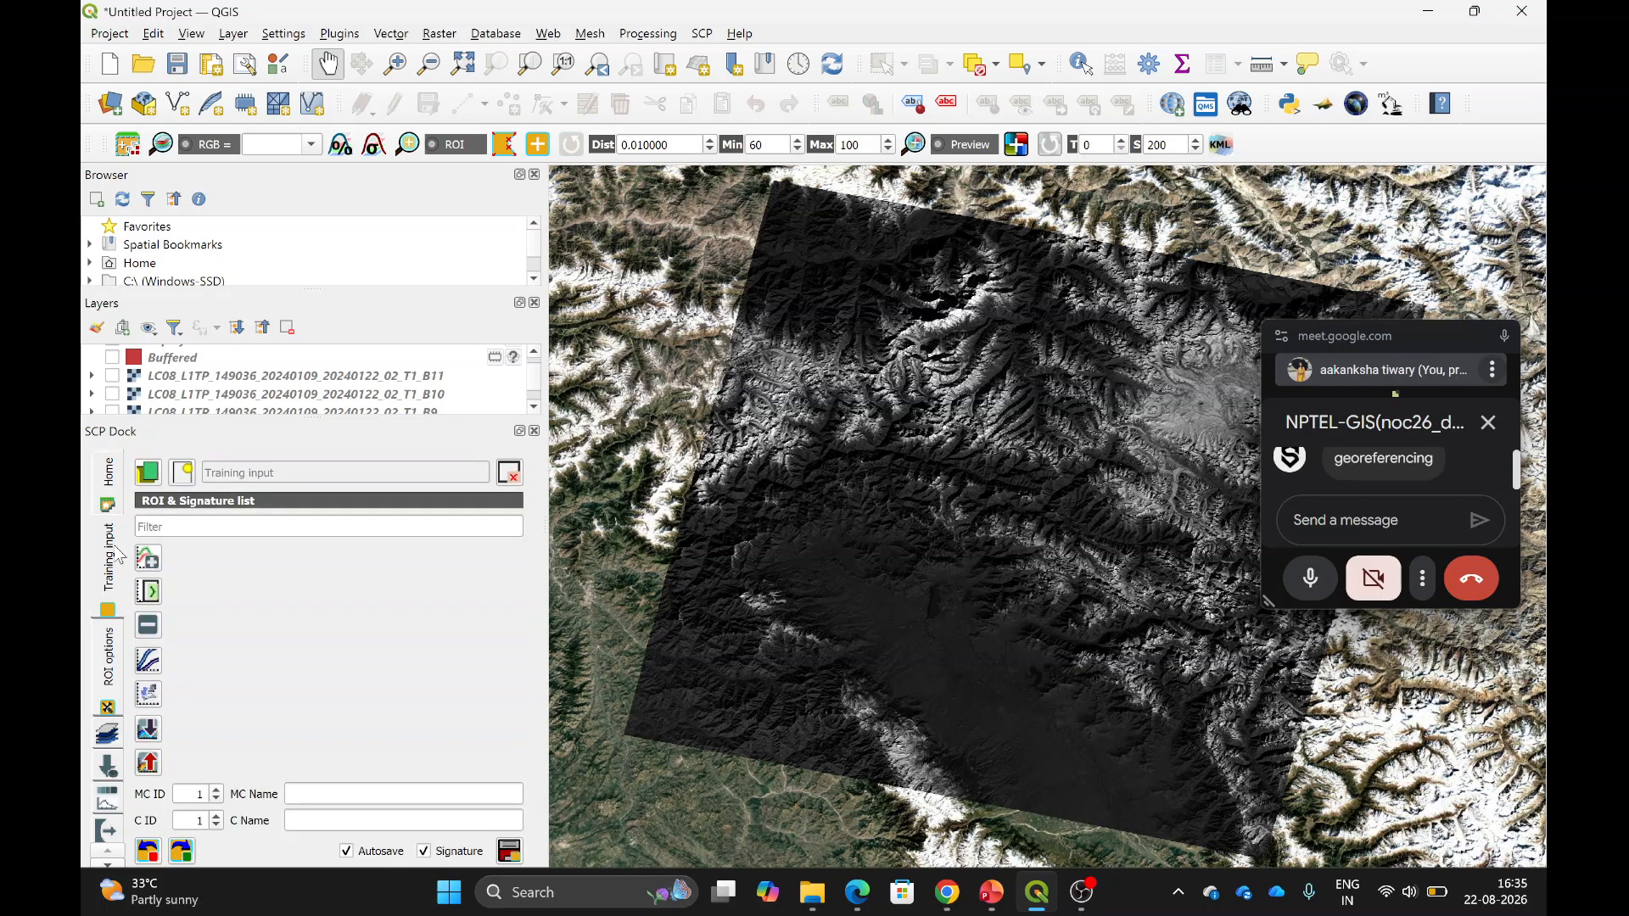
click(116, 495)
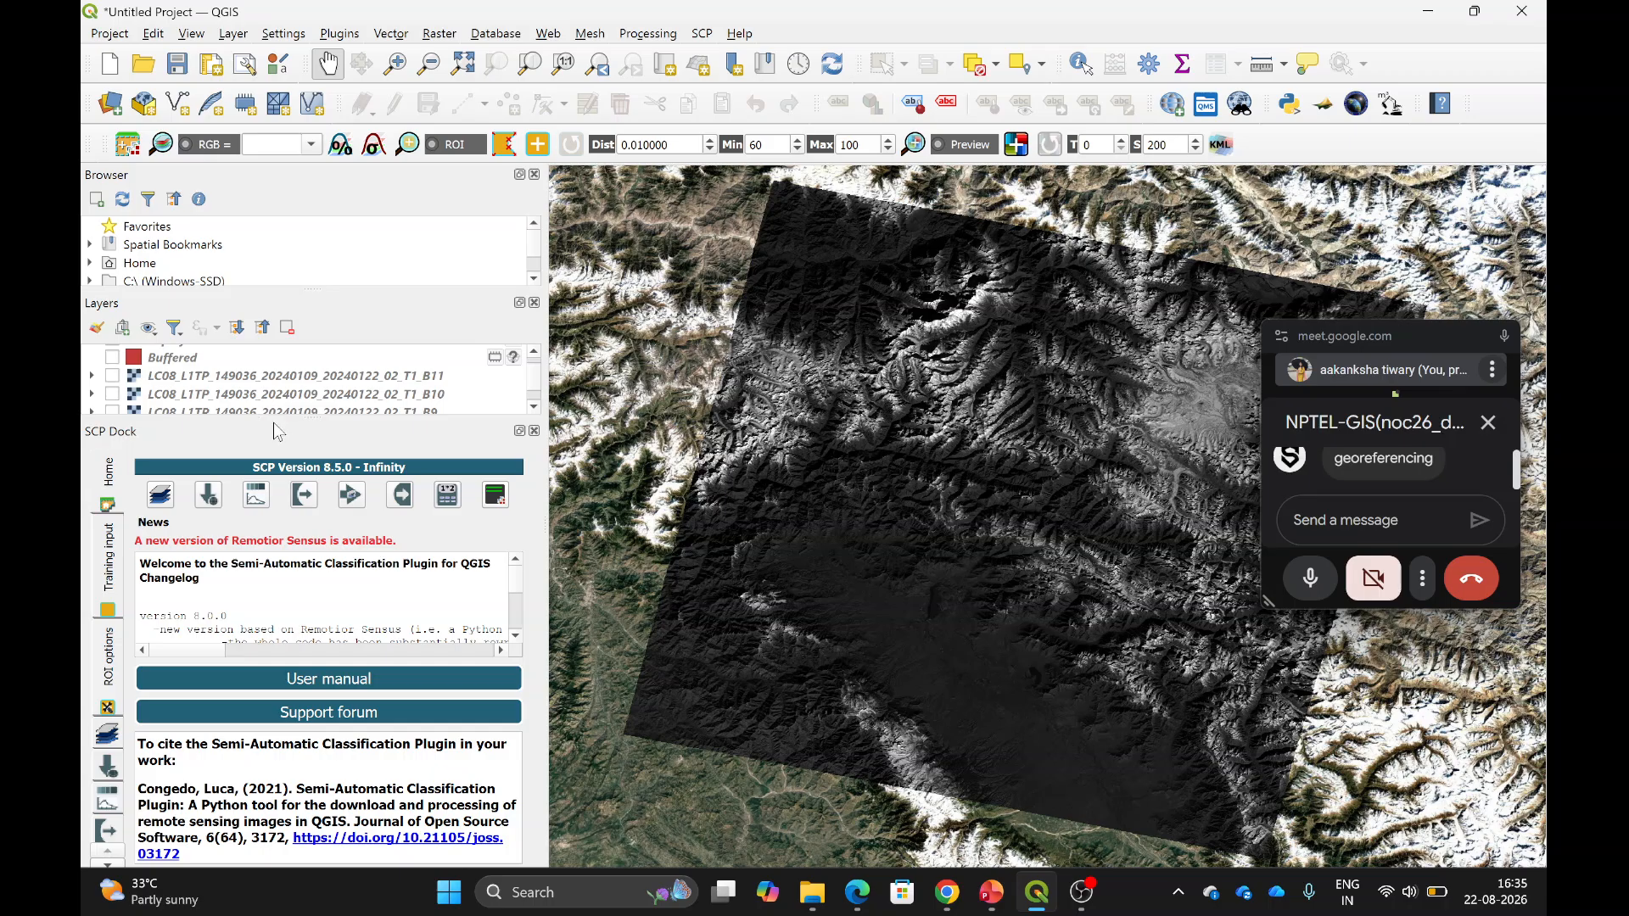
click(127, 145)
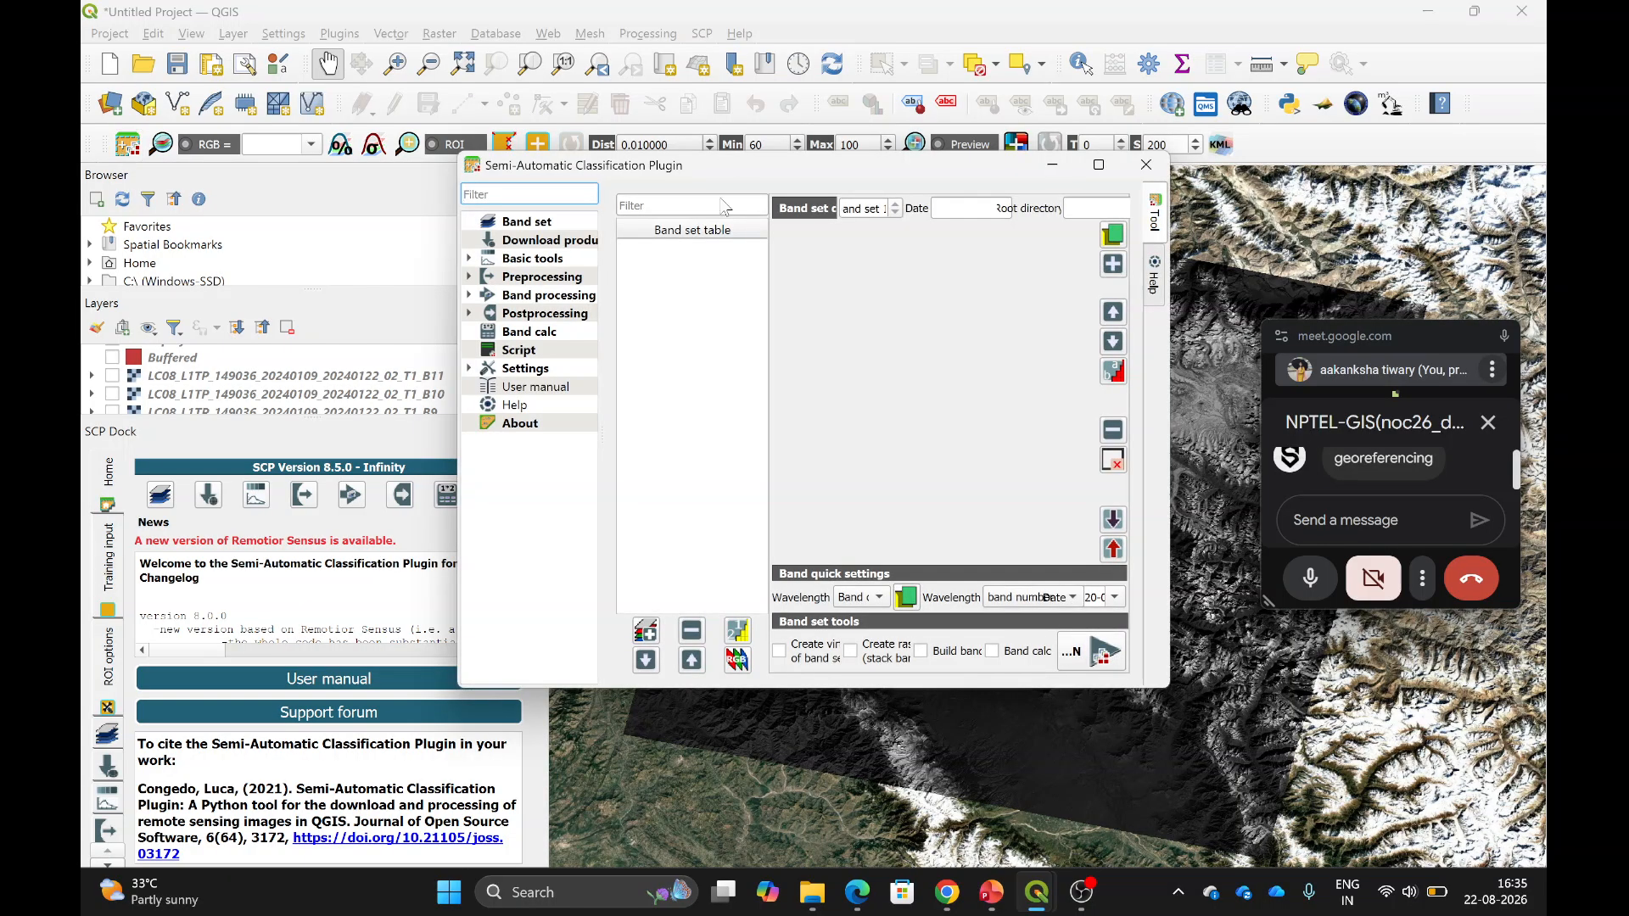
click(515, 225)
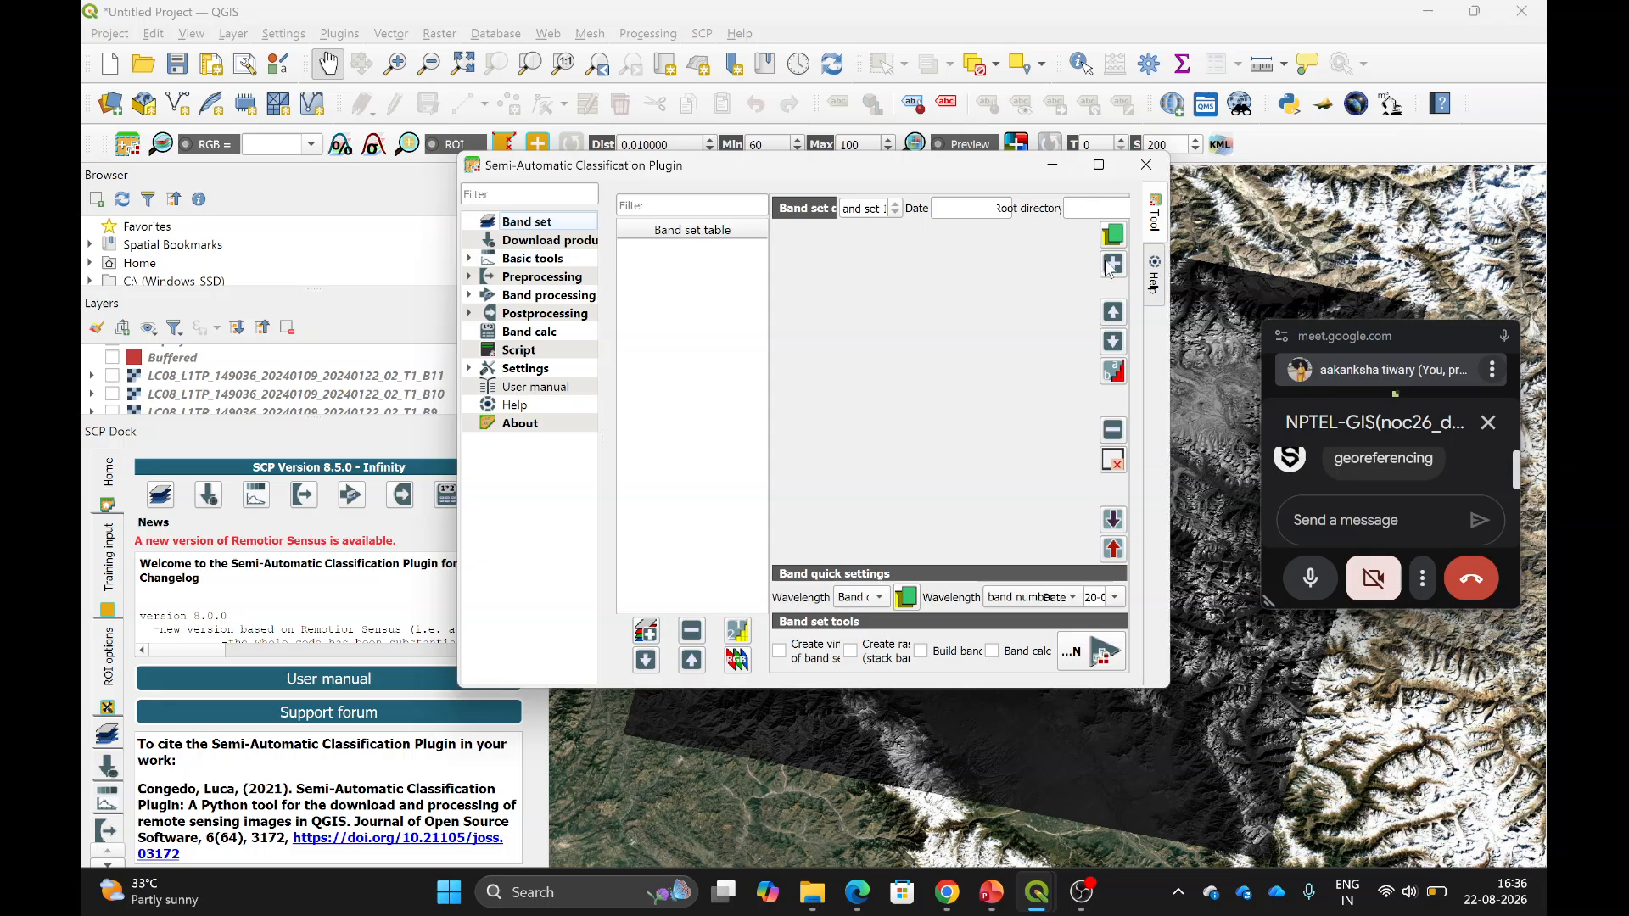
click(1099, 166)
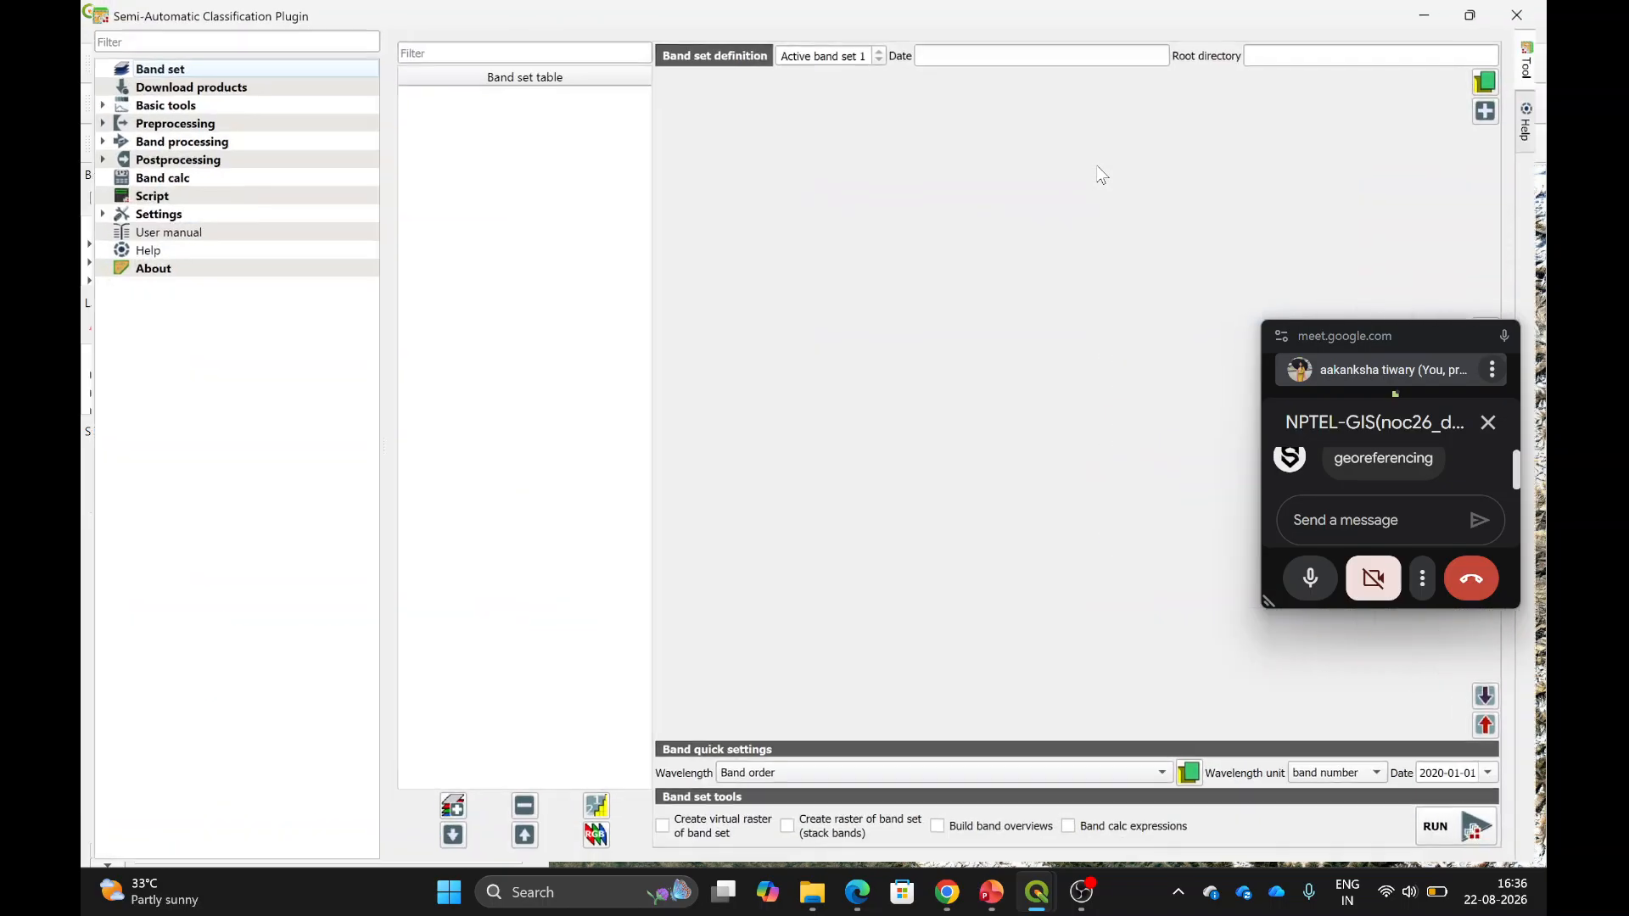
Add the Landsat layers LC08_L1TP_149036_20240109_20240122_02_T1 B1 to B11 to active band set 1.
click(1490, 108)
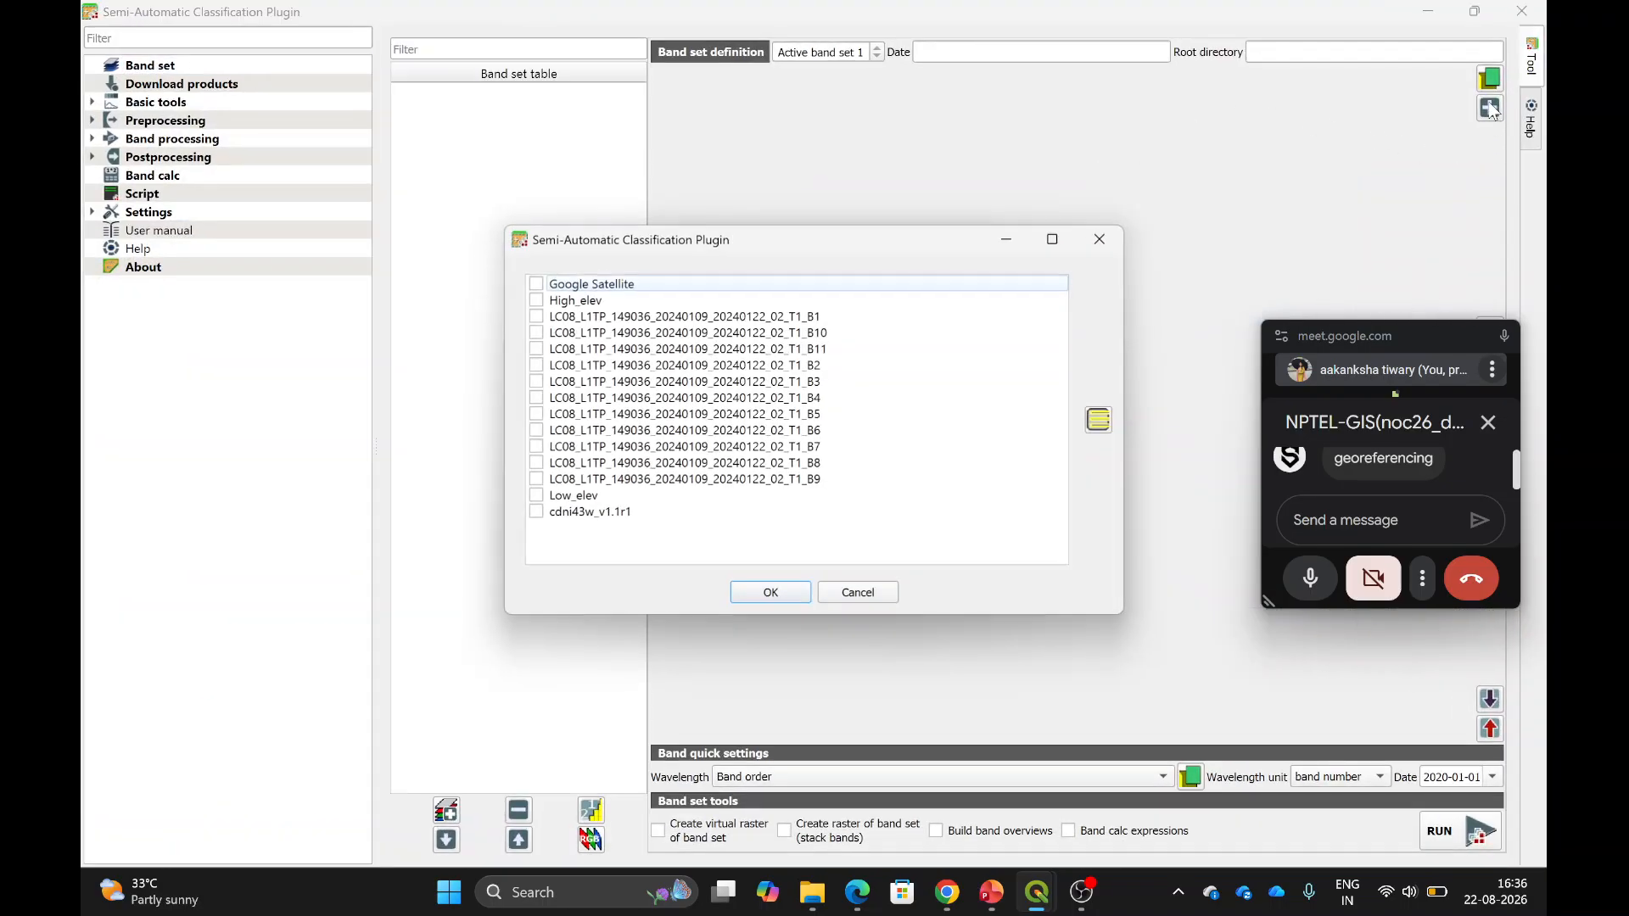
click(536, 317)
click(536, 333)
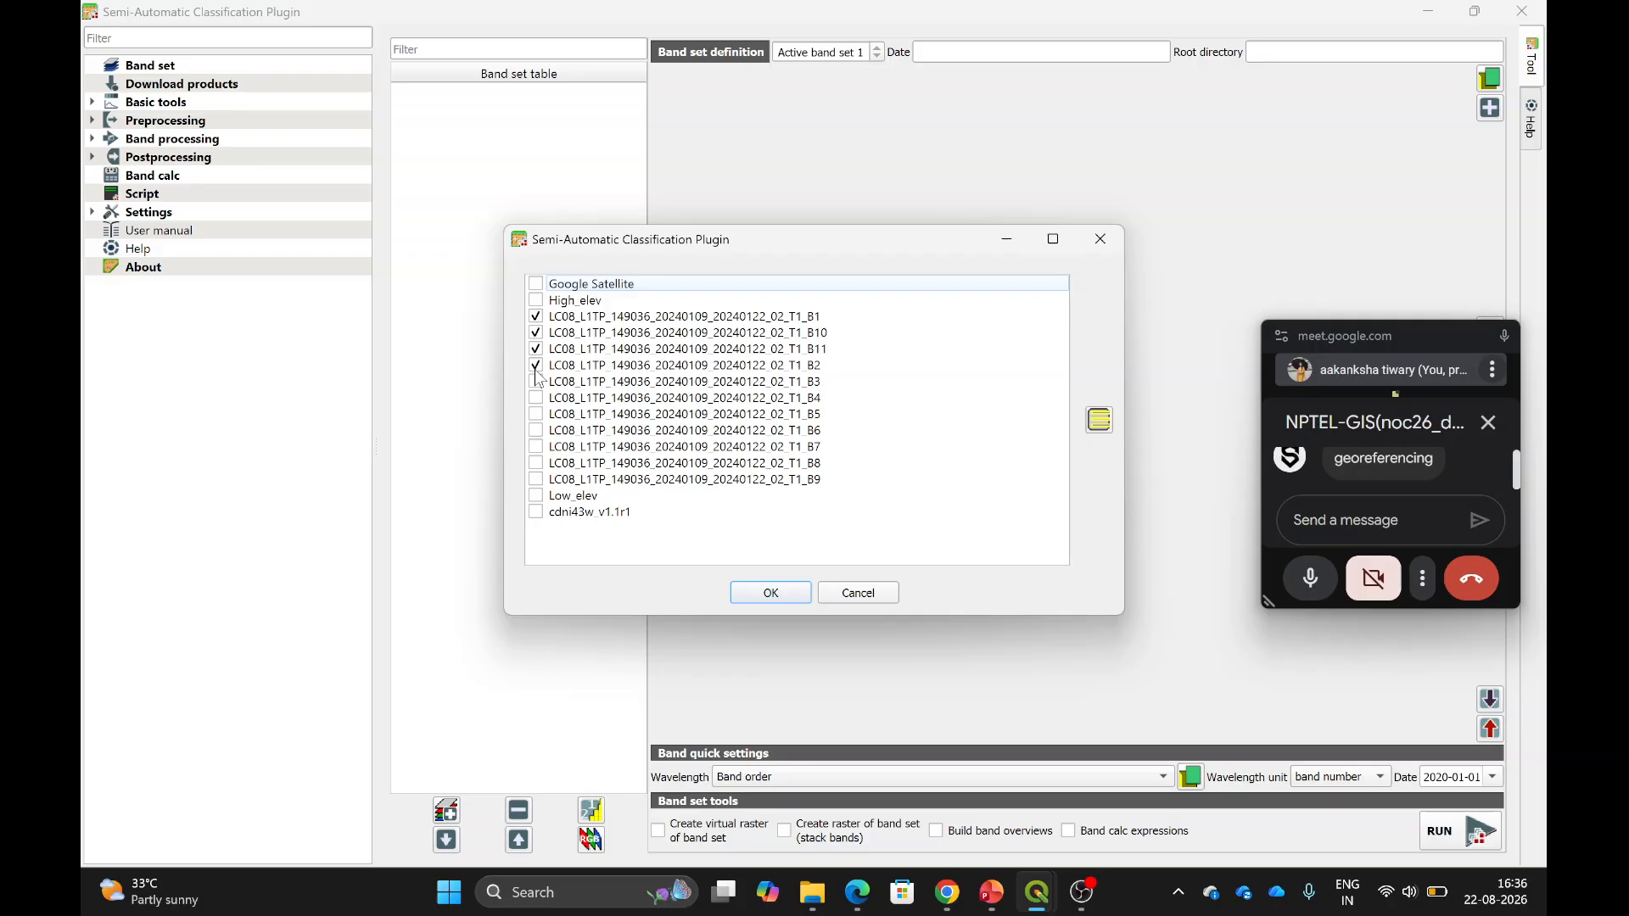
click(536, 382)
click(536, 399)
click(537, 463)
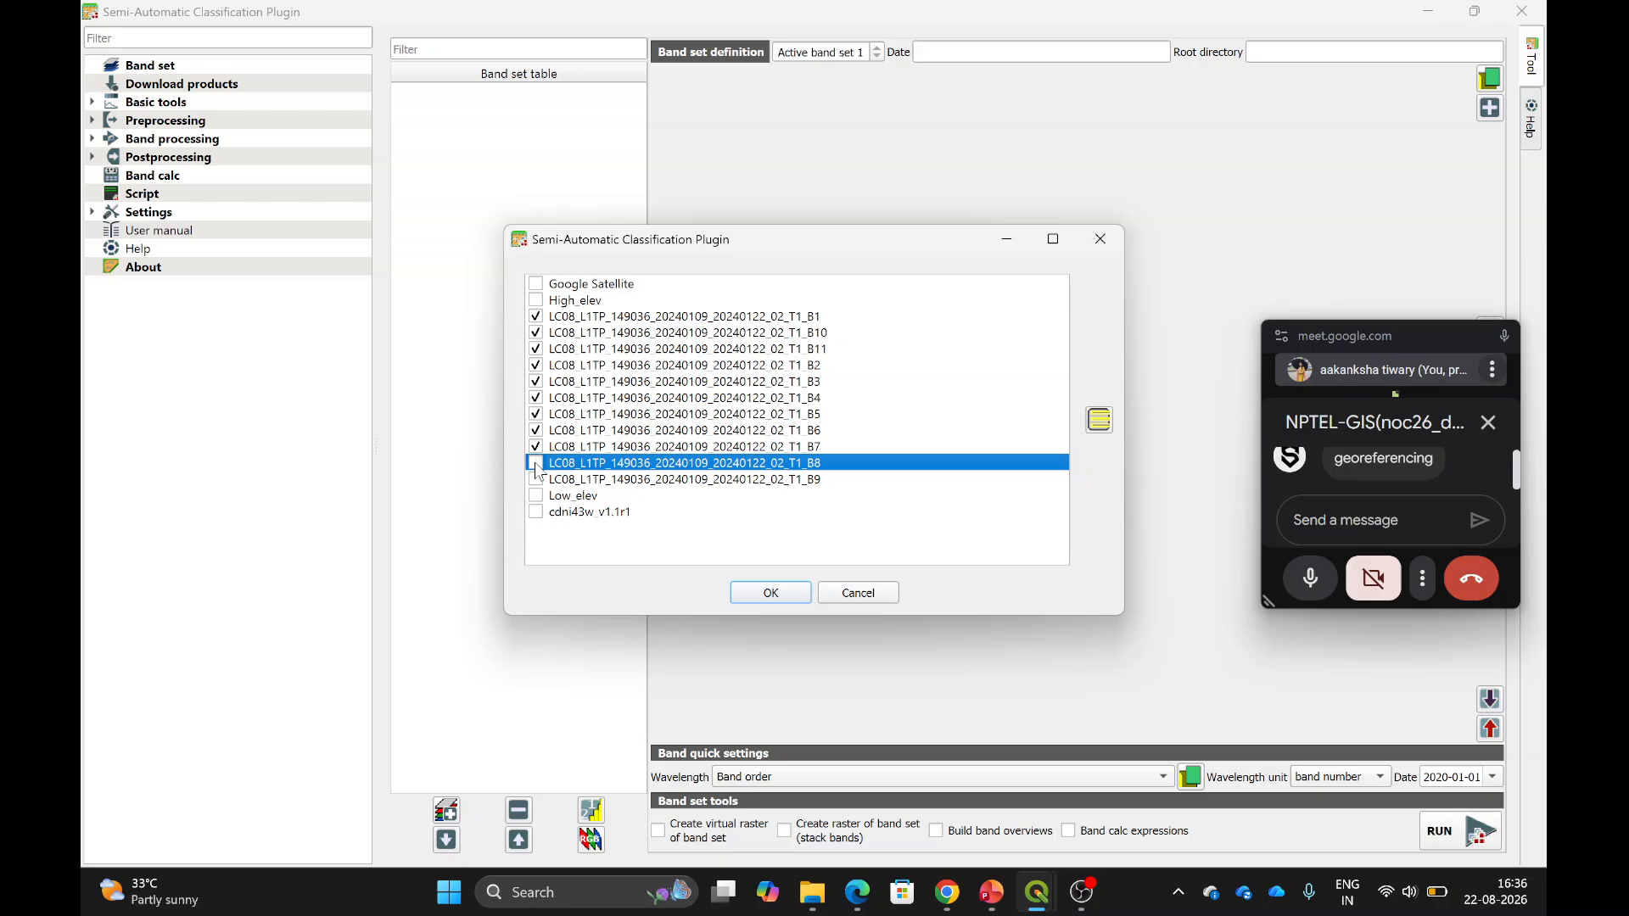
click(770, 600)
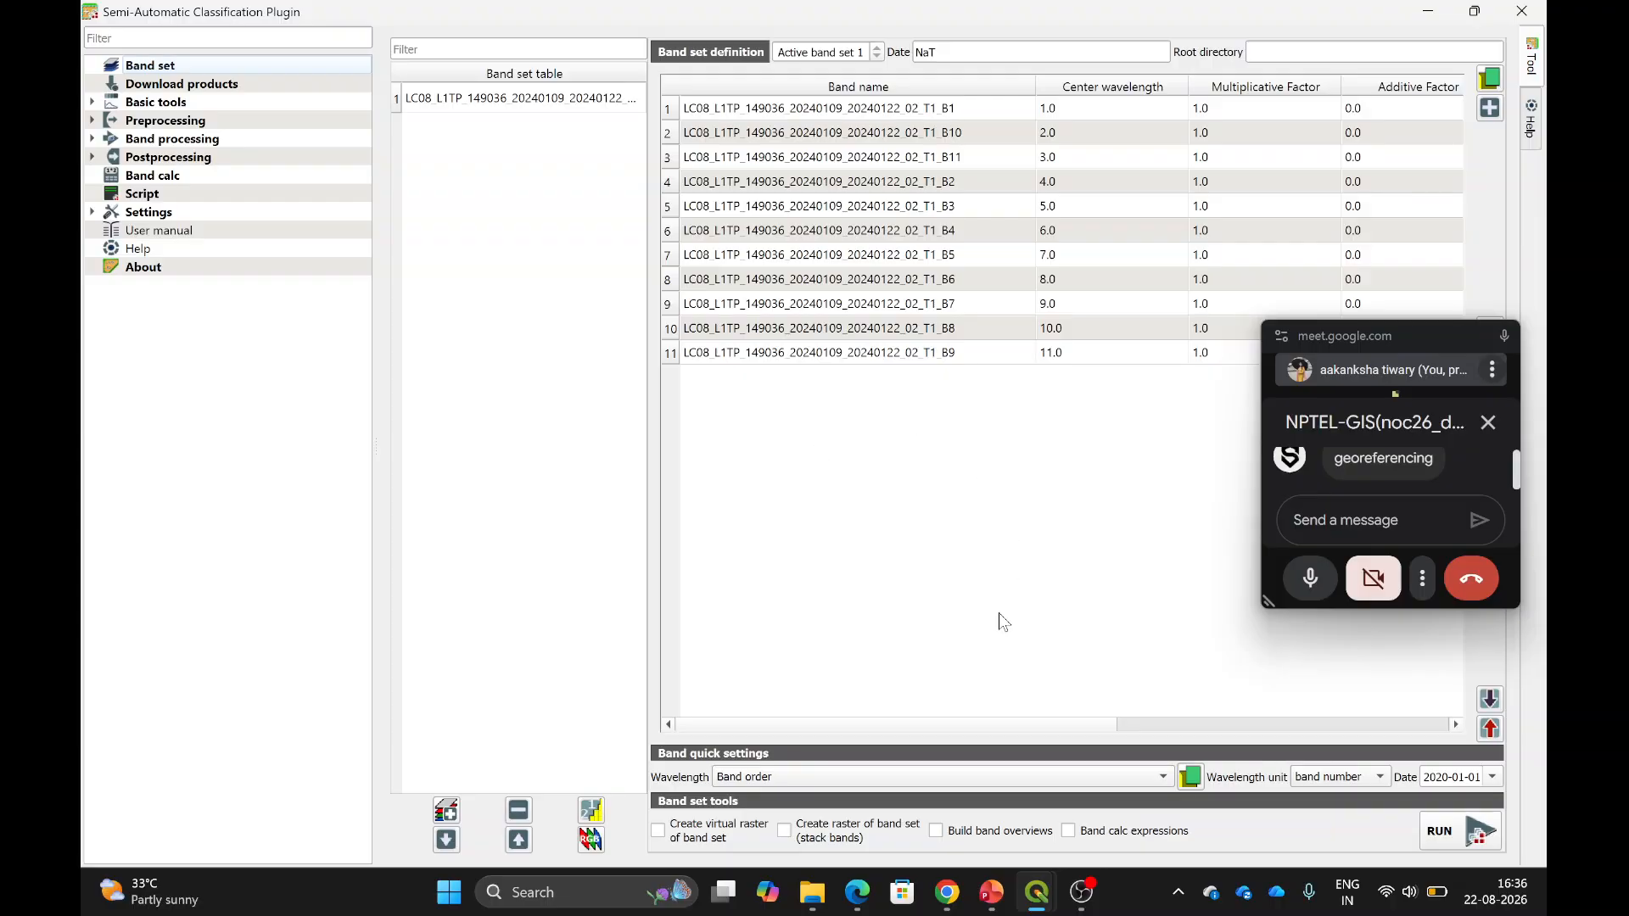
Set the band set wavelength to Landsat 8 OLI, and enable creation of a virtual raster and a stacked raster of the band set.
click(1061, 777)
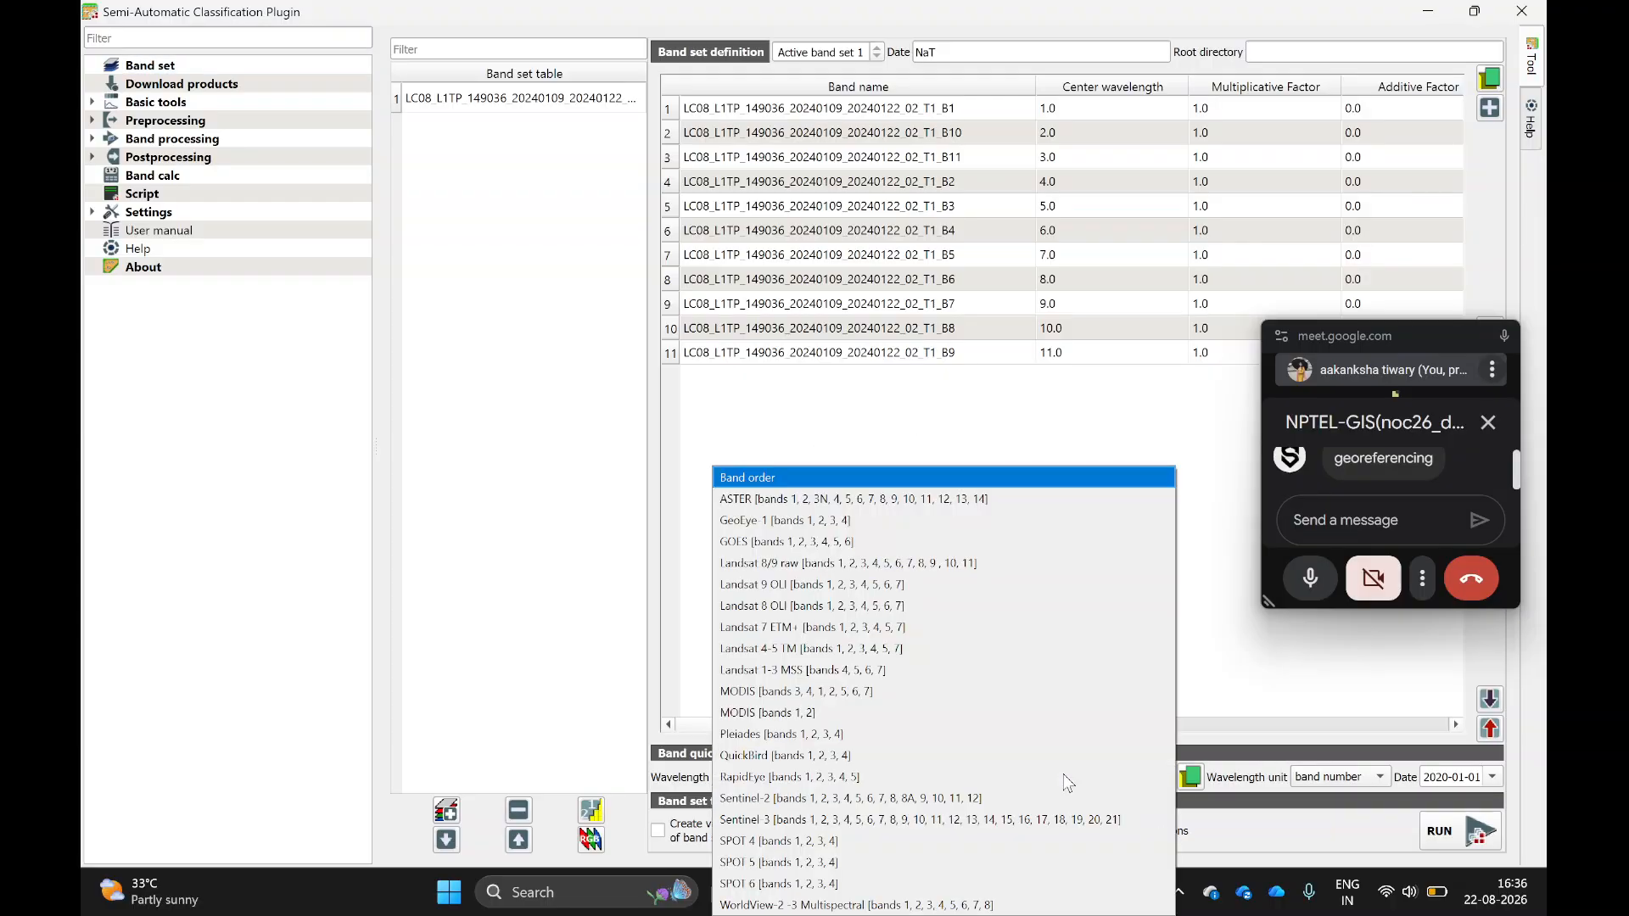
click(1309, 633)
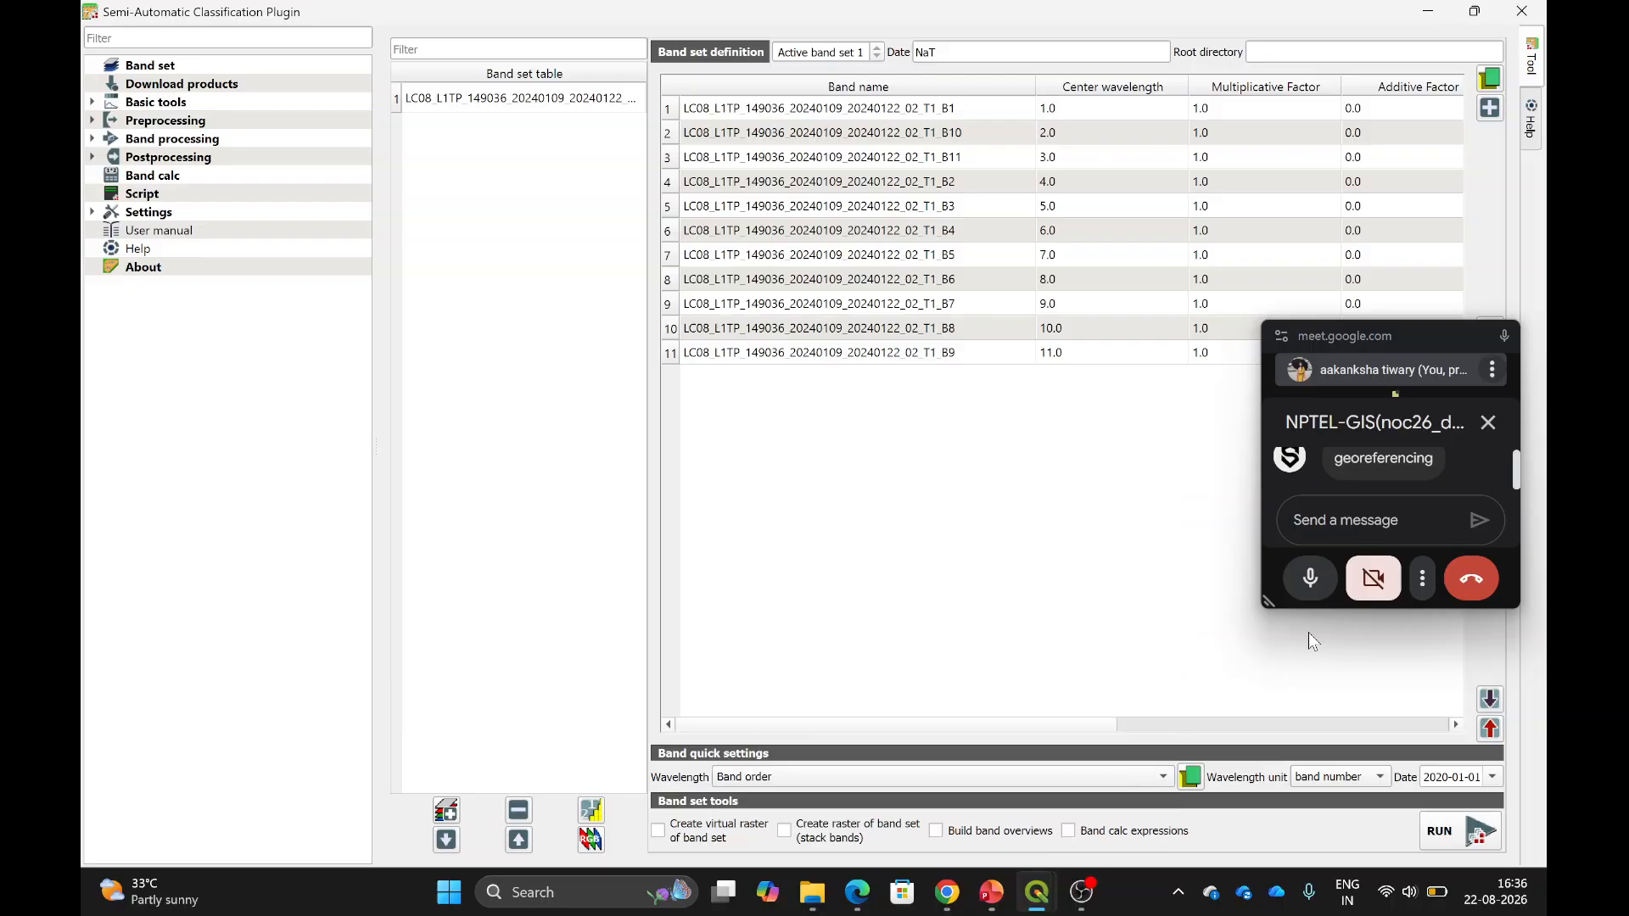
click(919, 780)
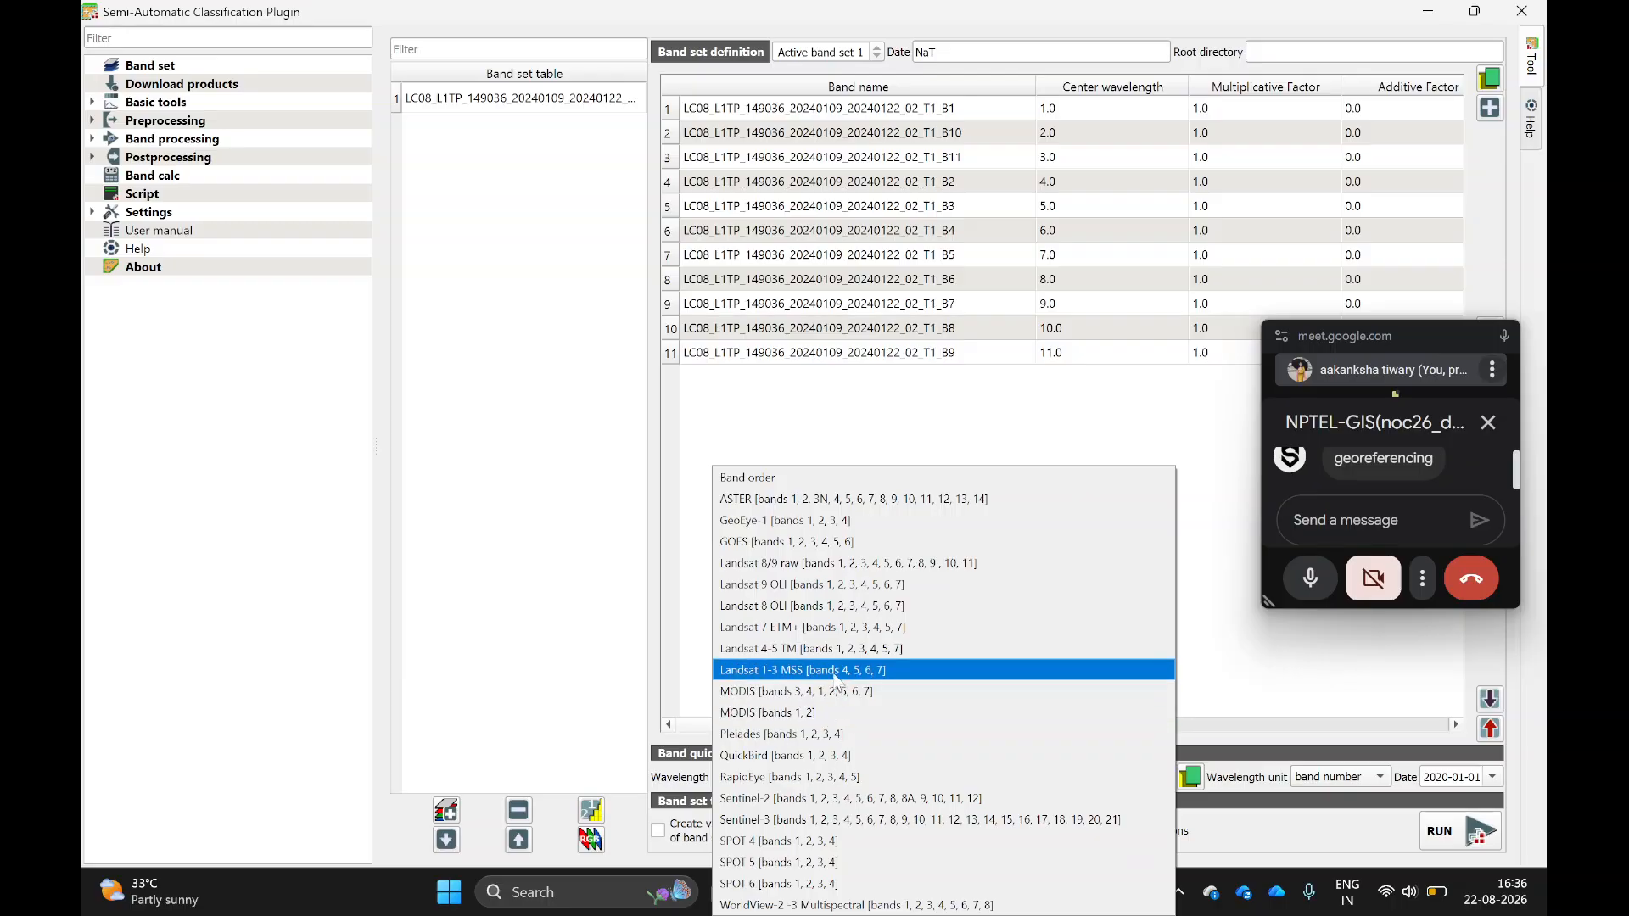
click(826, 607)
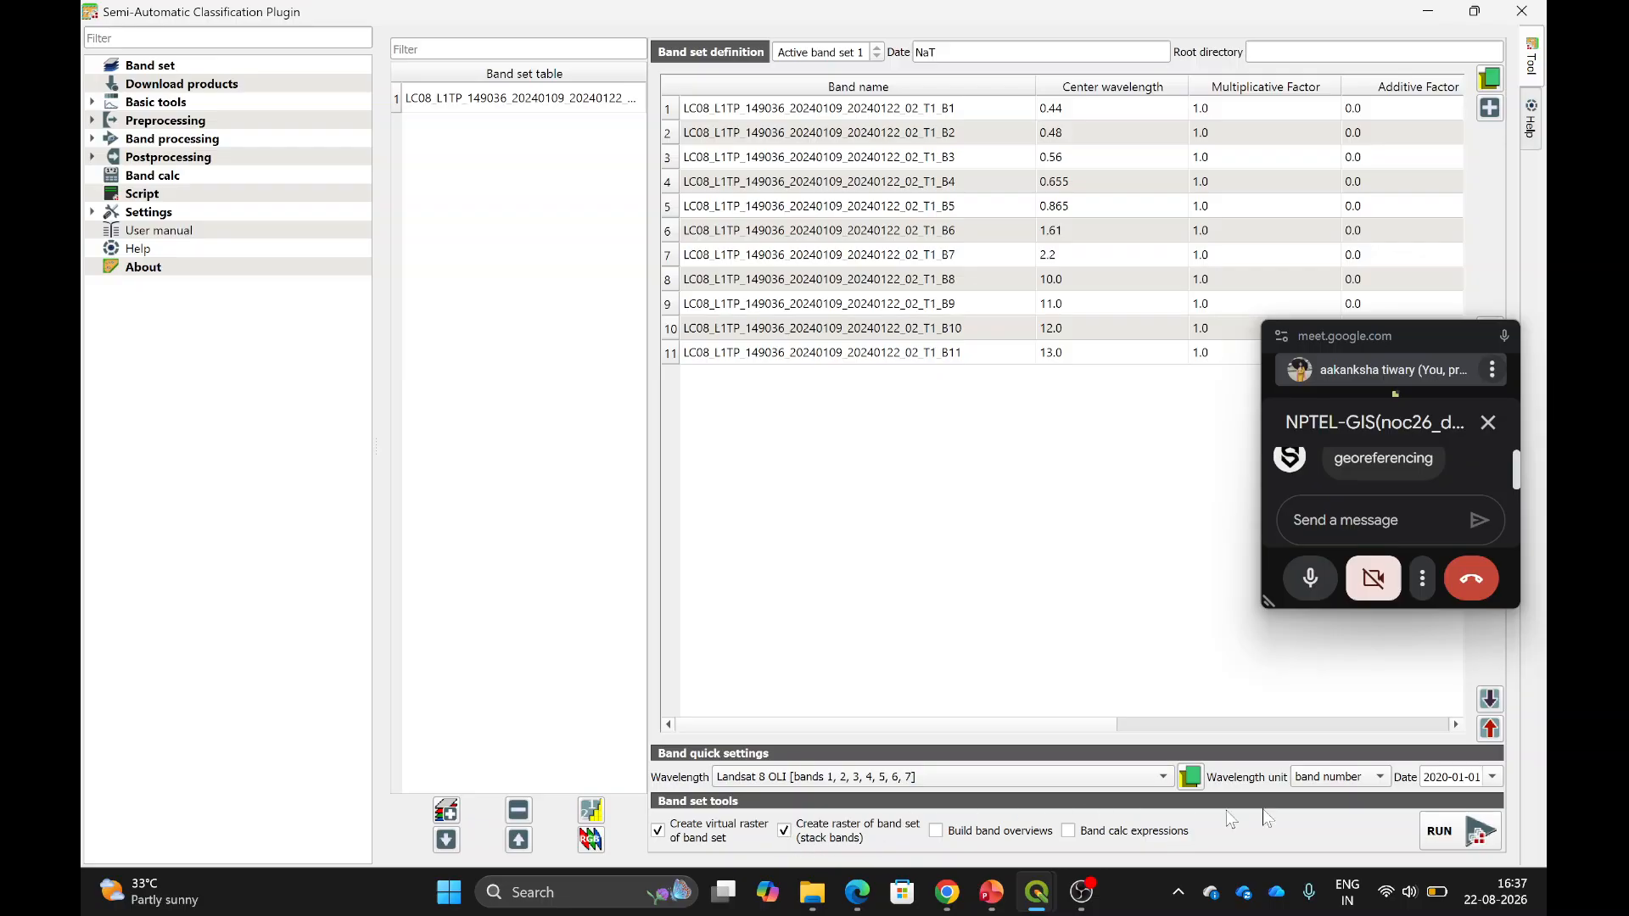
Run the band set tools with Workshops_conferences_docs > NPTEL_GIS_2026 as the output folder.
click(1461, 843)
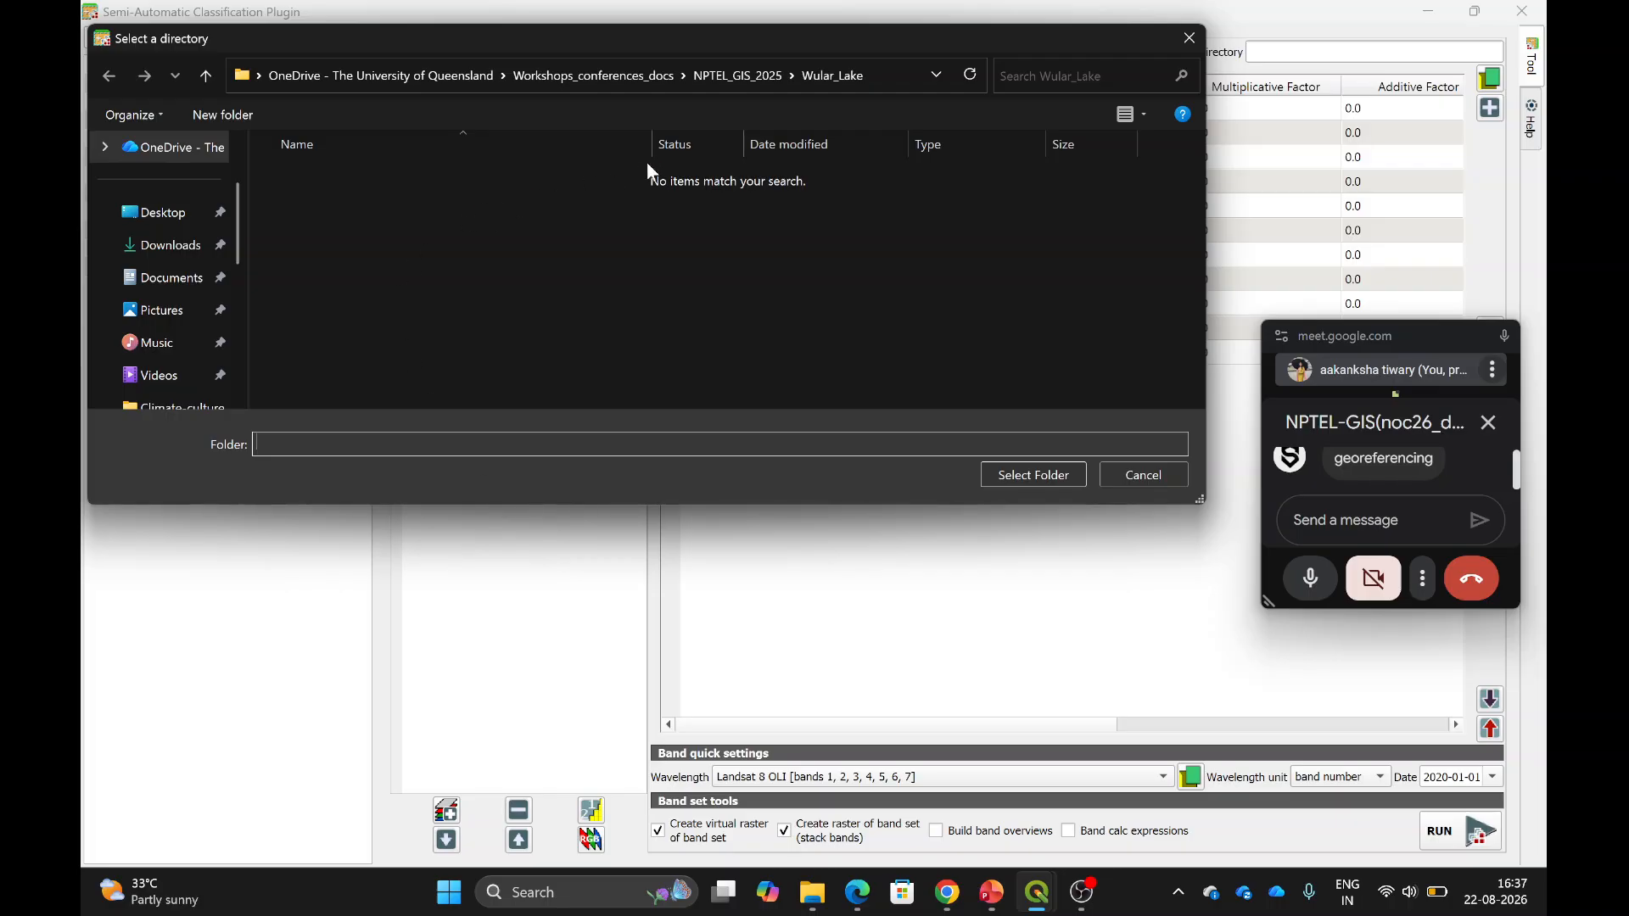
click(609, 76)
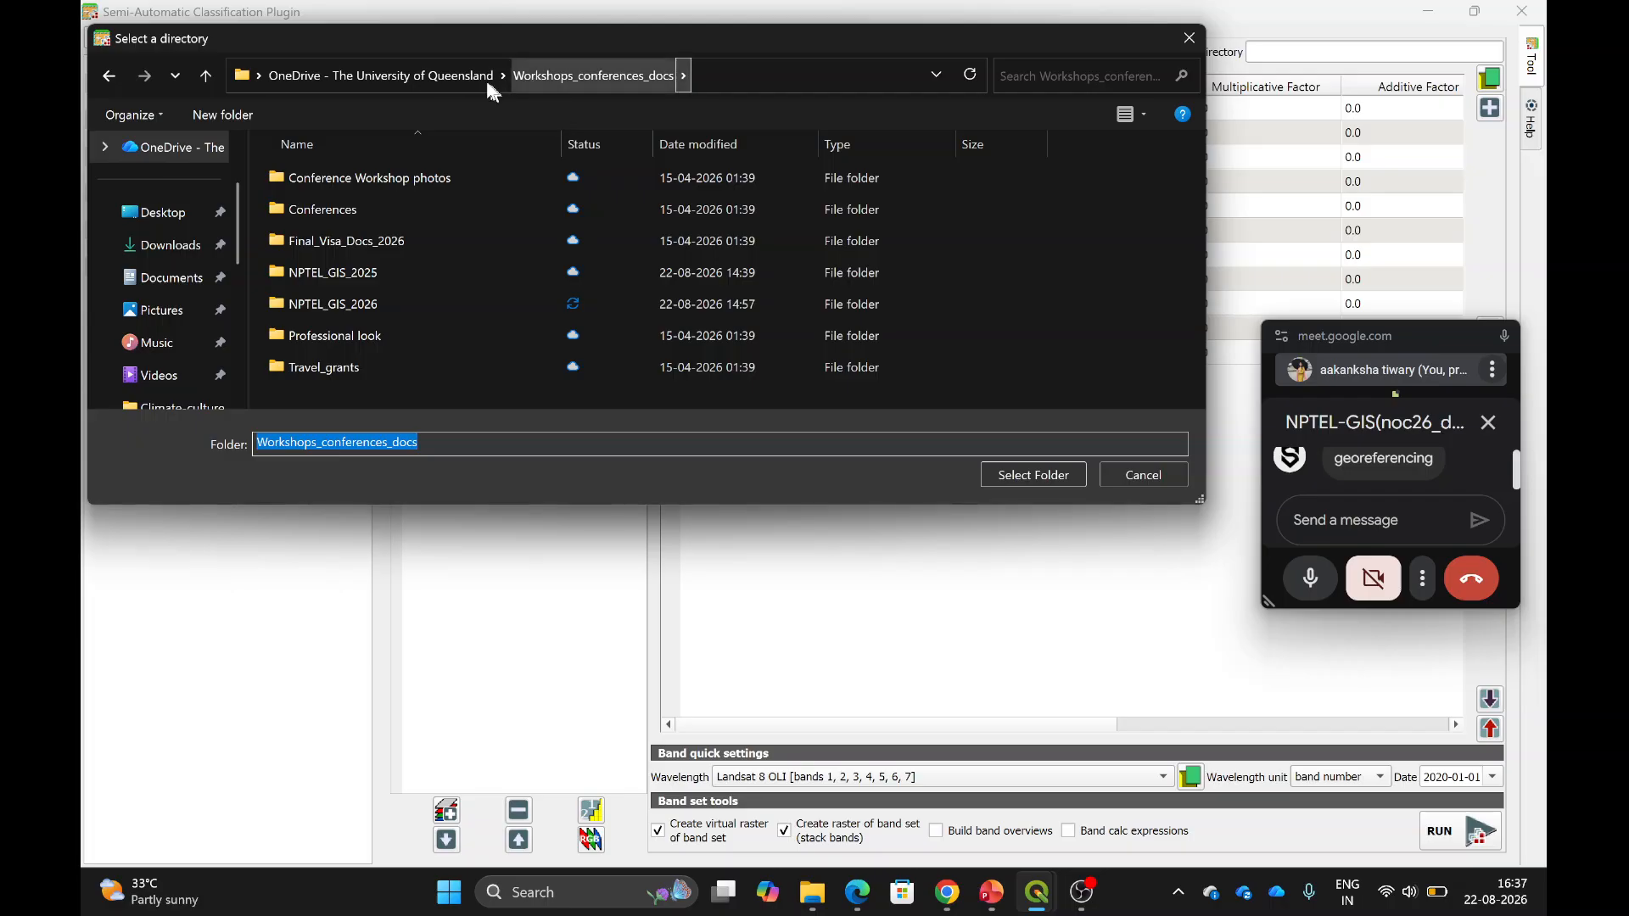
click(374, 305)
double_click(374, 306)
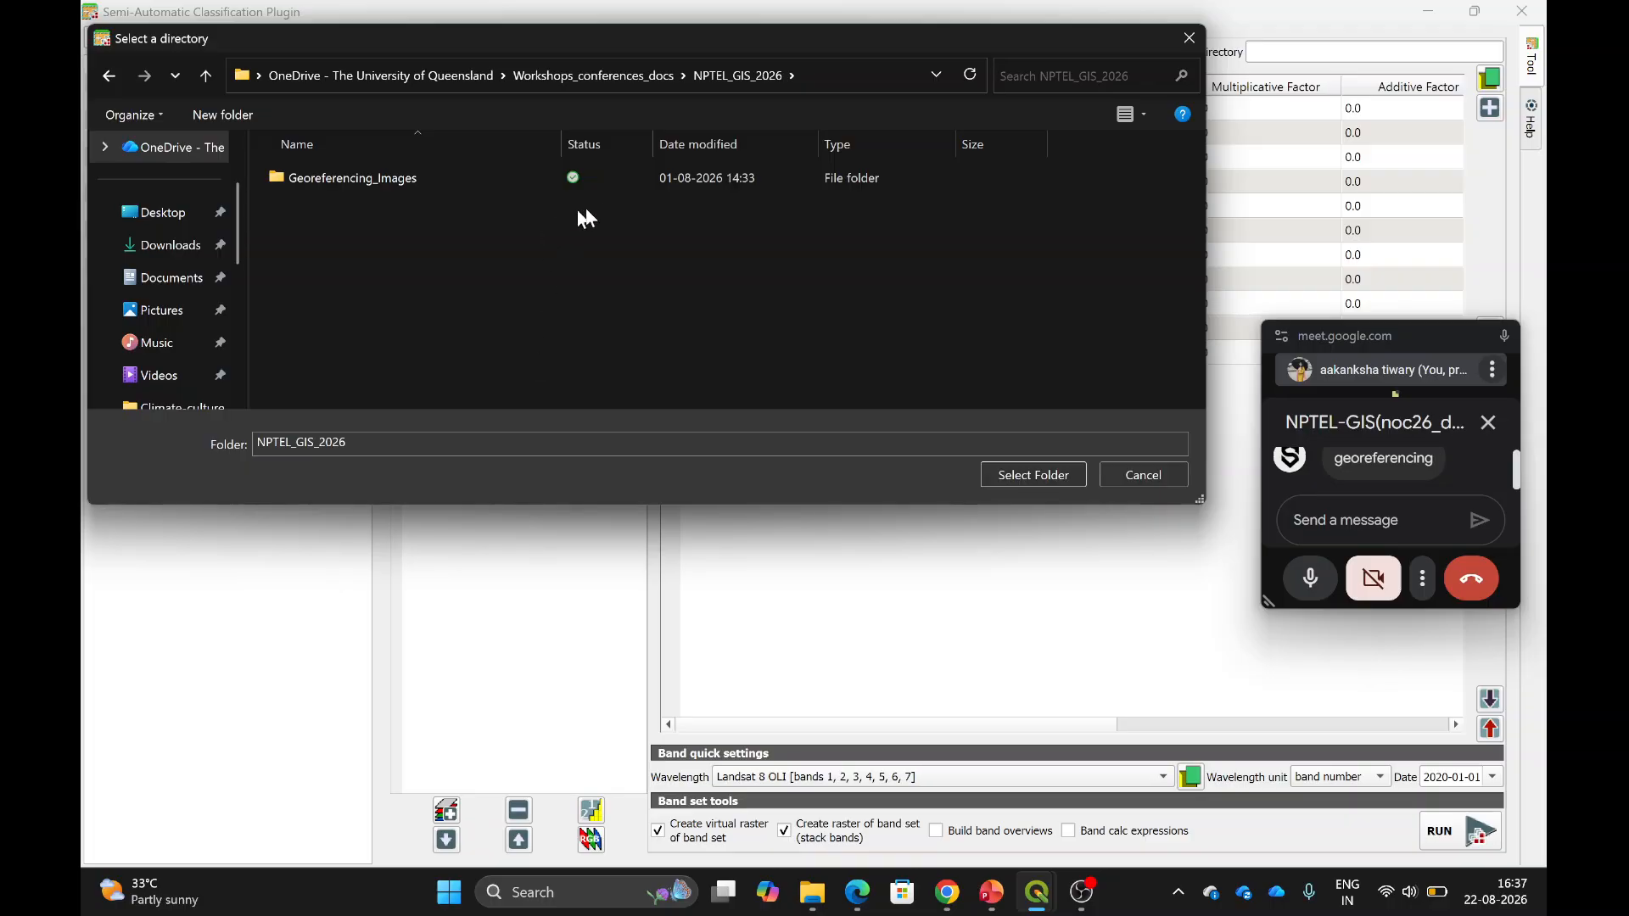
click(1015, 474)
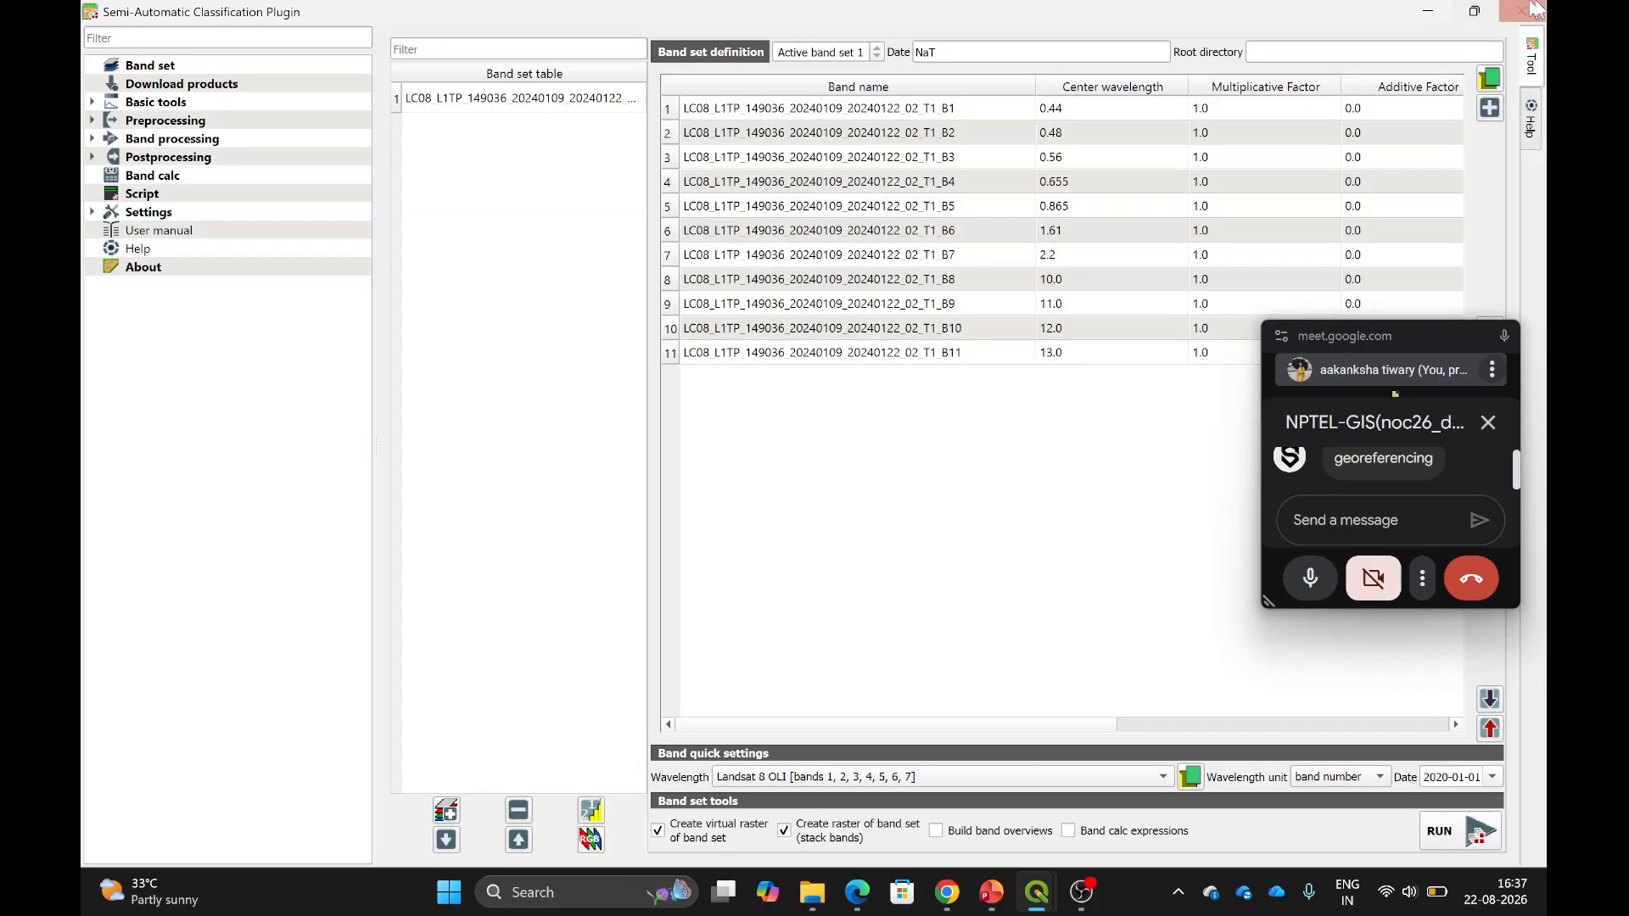
Minimize the plugin window, and close the SCP dock to give the layer list more height.
click(1428, 11)
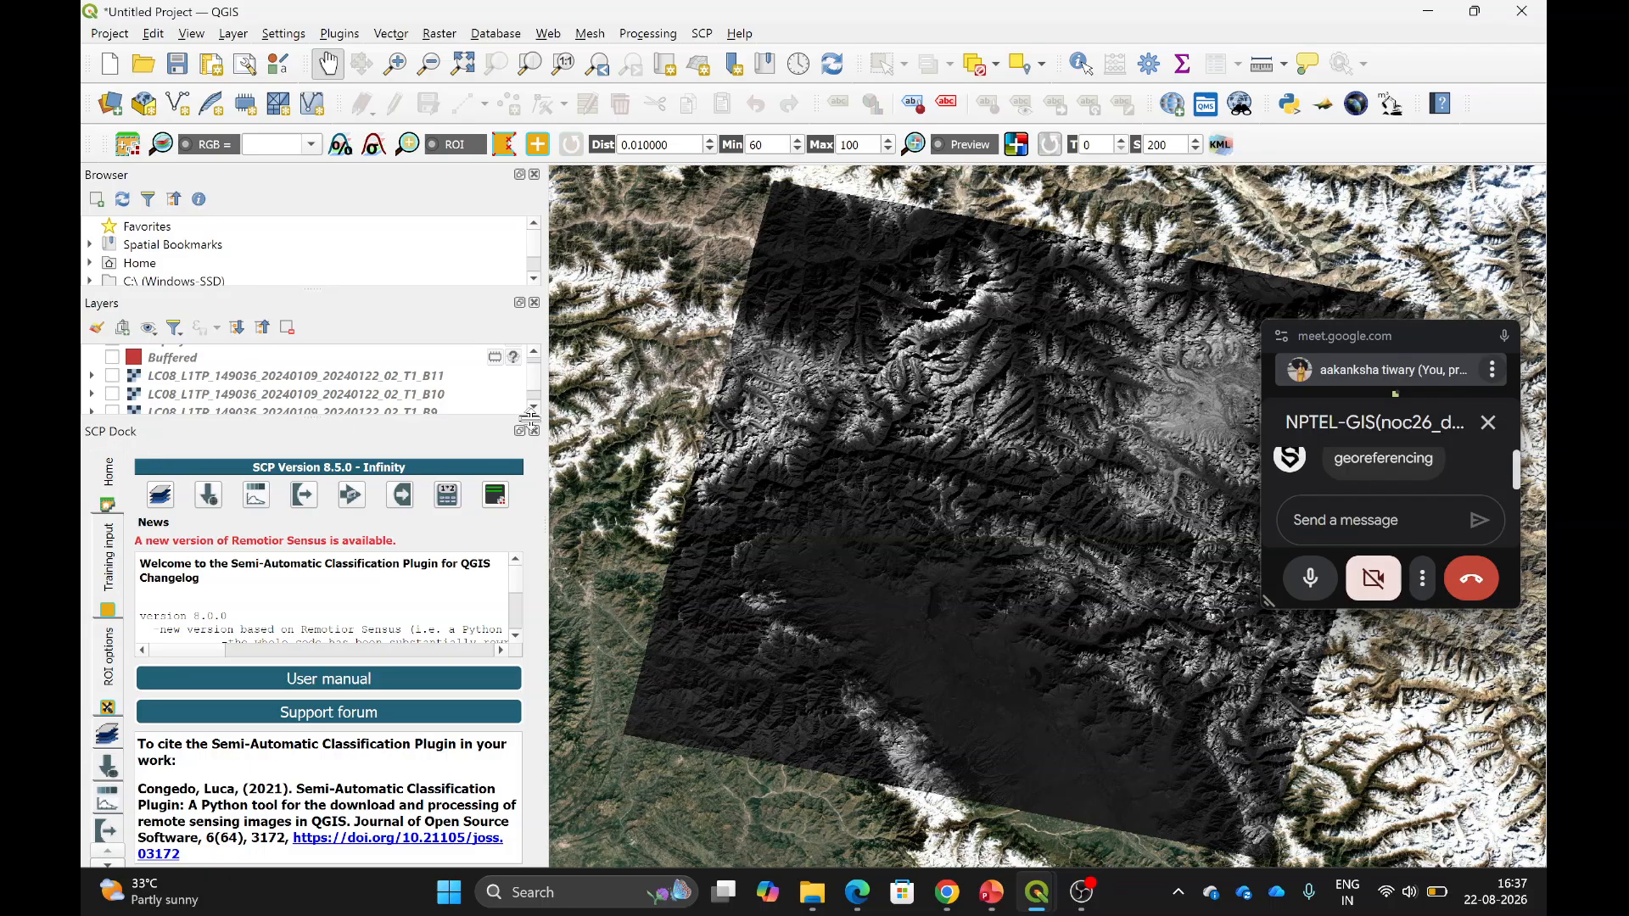
click(535, 432)
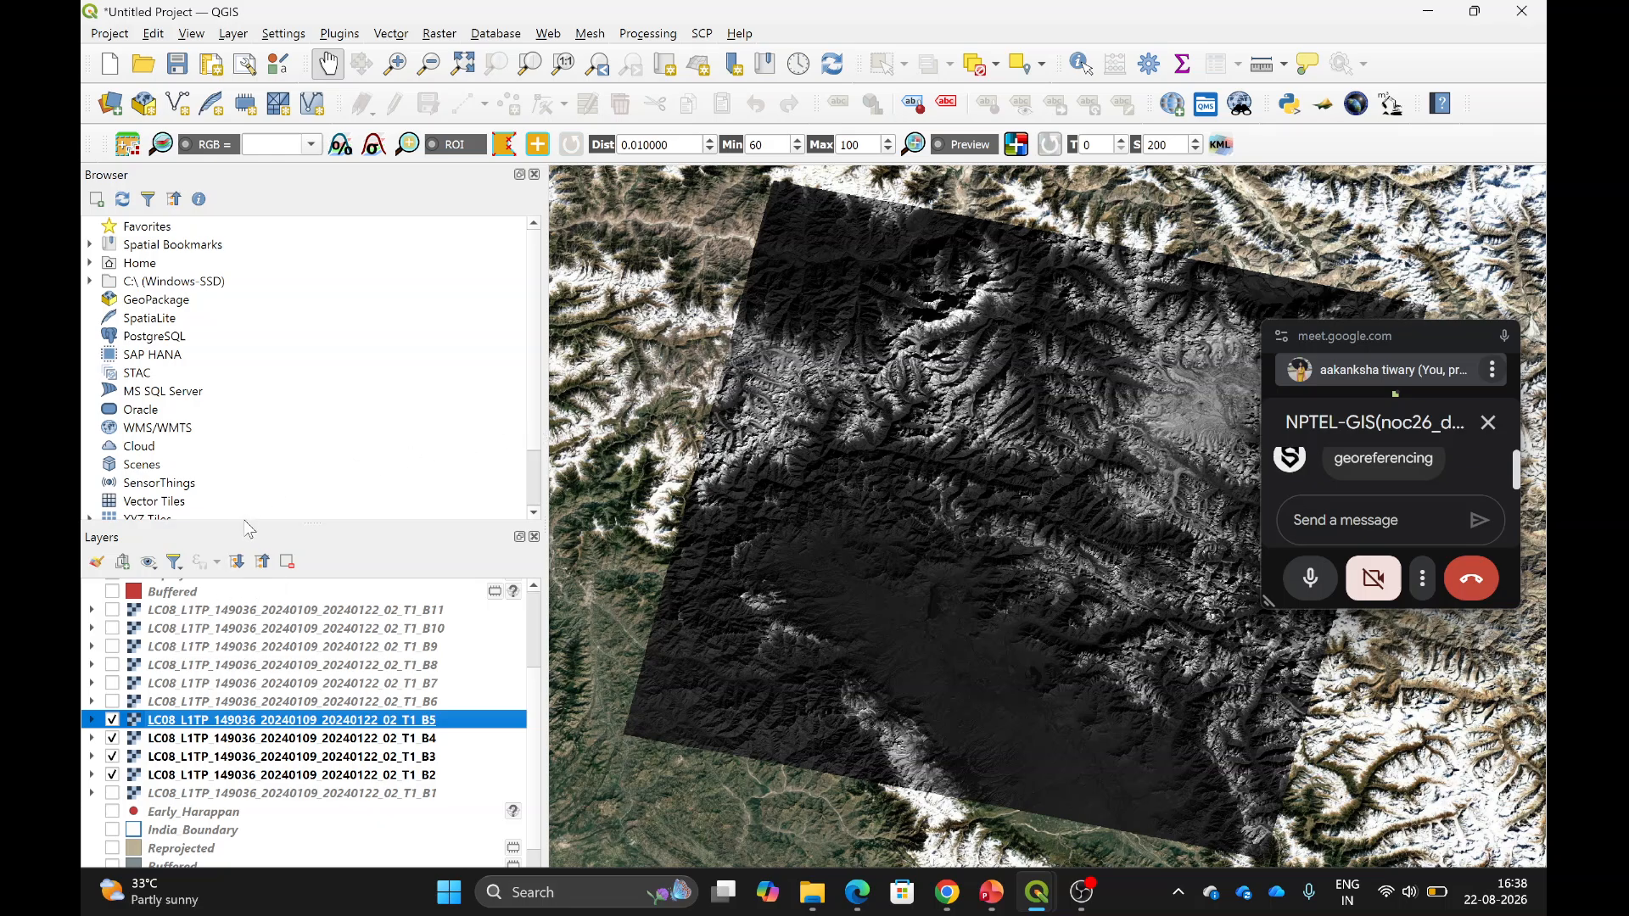
drag(244, 525, 254, 290)
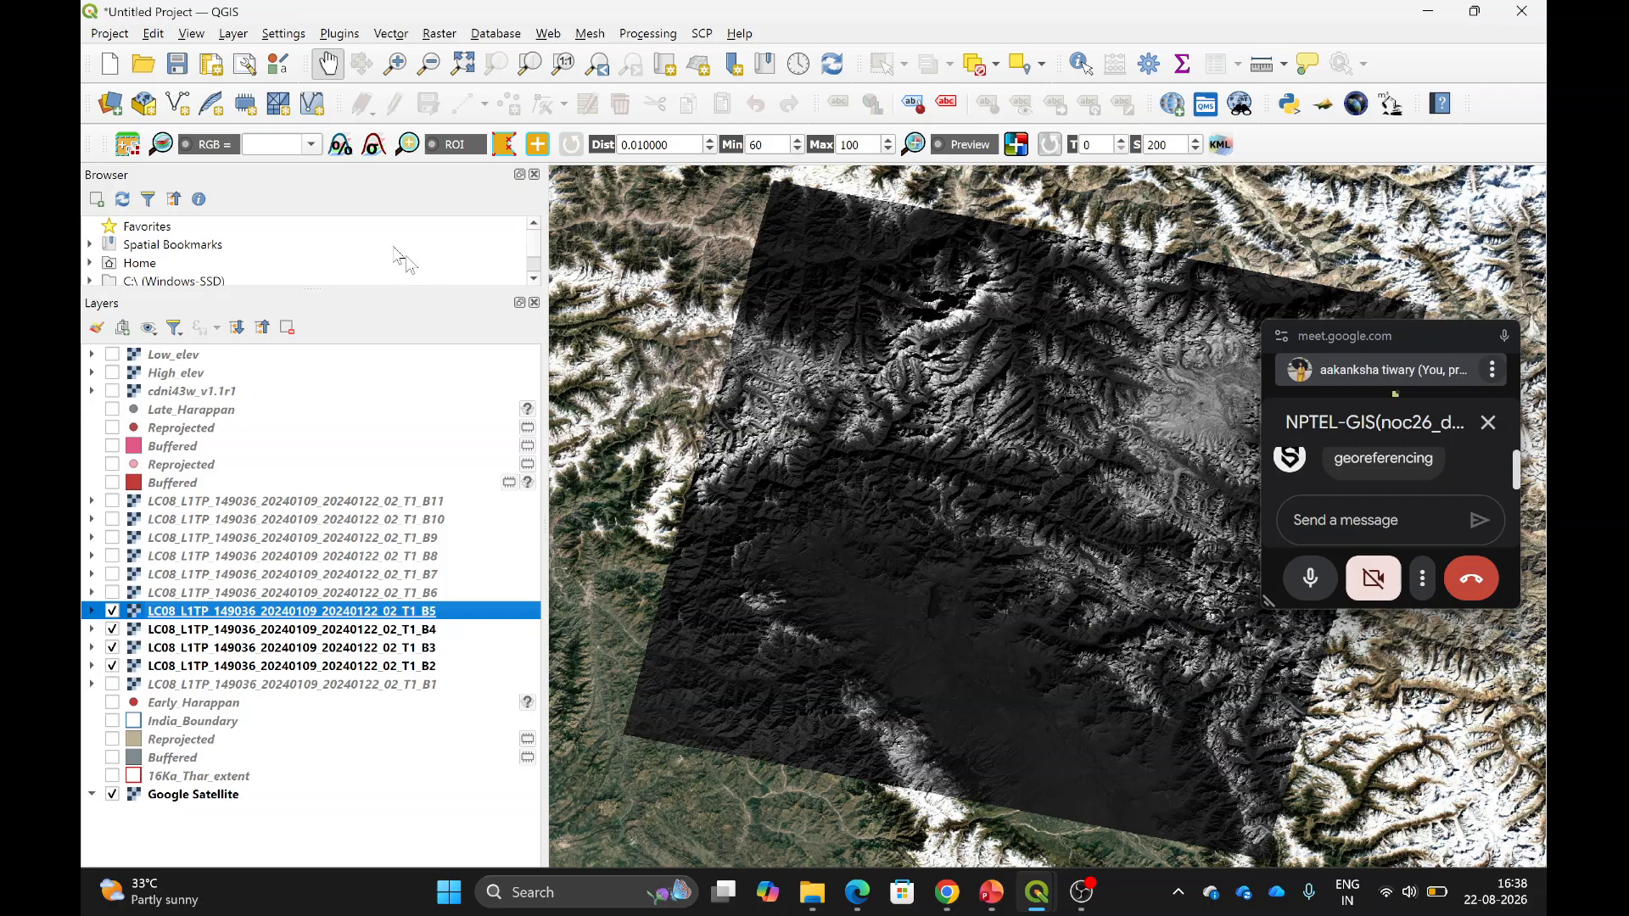
Load the raster LC08_L1TP_149036_20240109_20240122_02_T1__stack_raster from Workshops_conferences_docs > NPTEL_GIS_2026 into the project.
click(112, 104)
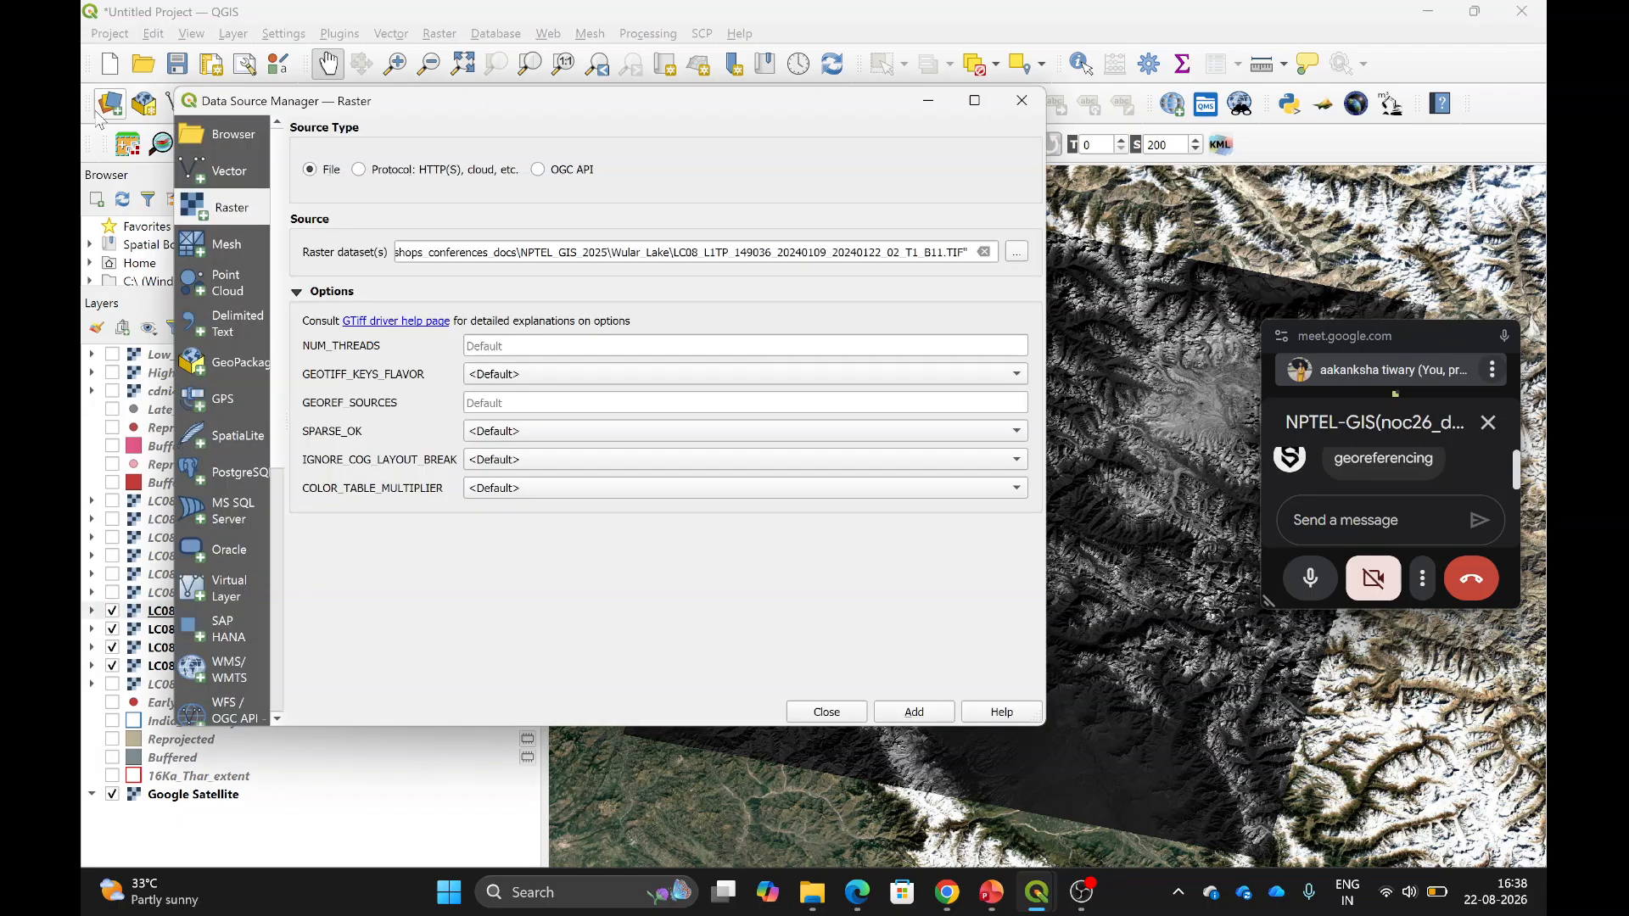
click(1016, 253)
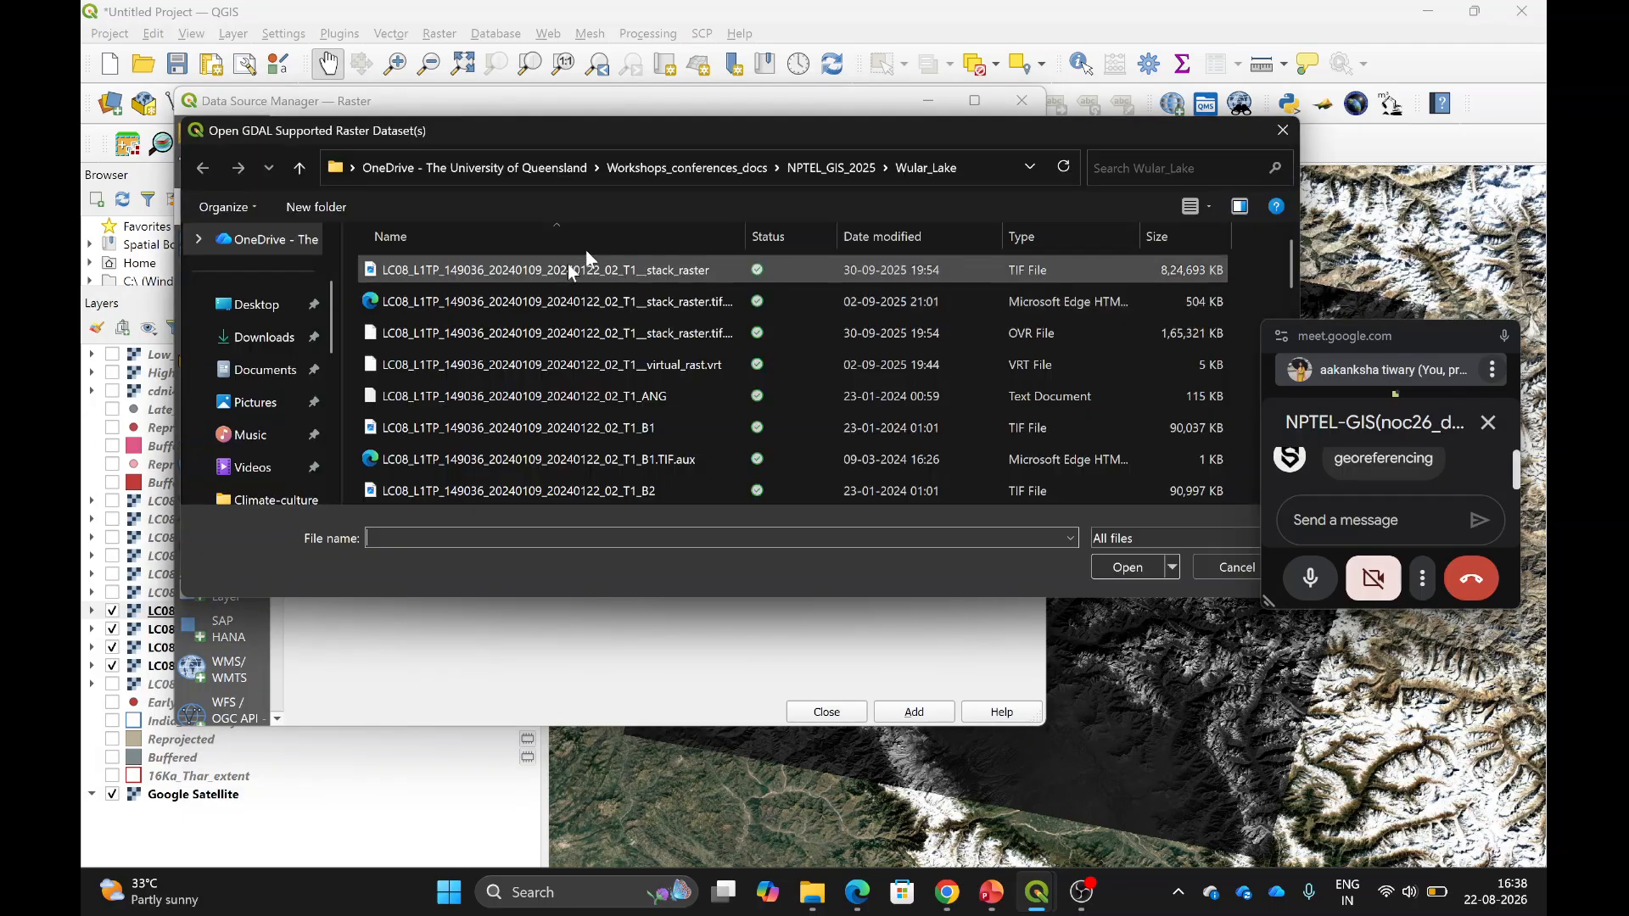
click(669, 168)
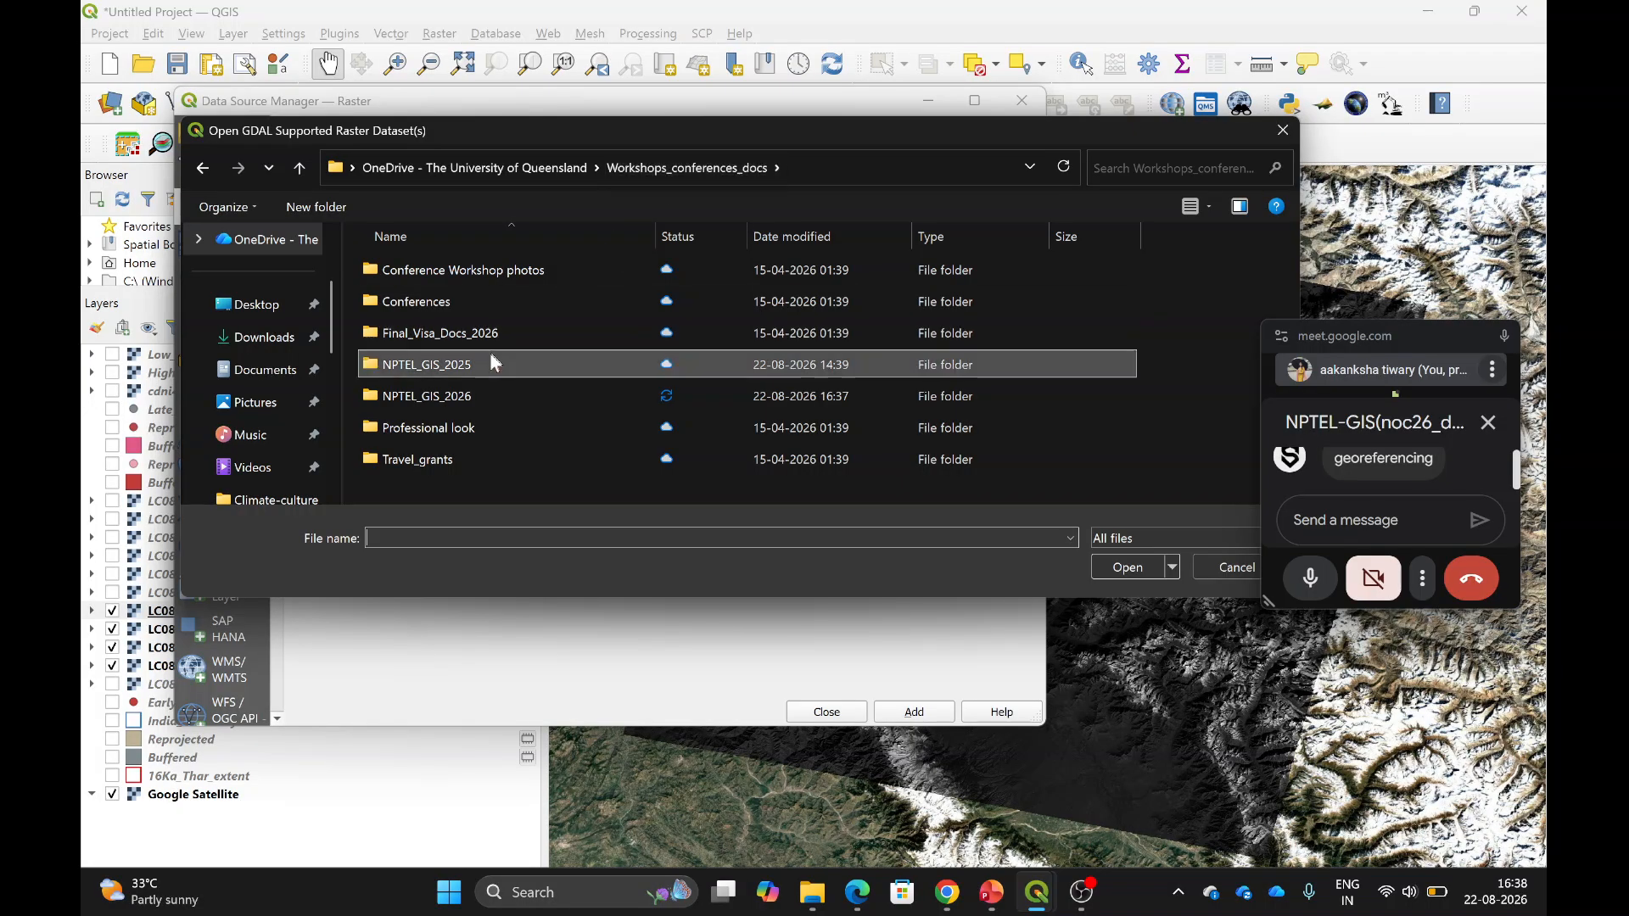
click(476, 395)
double_click(476, 396)
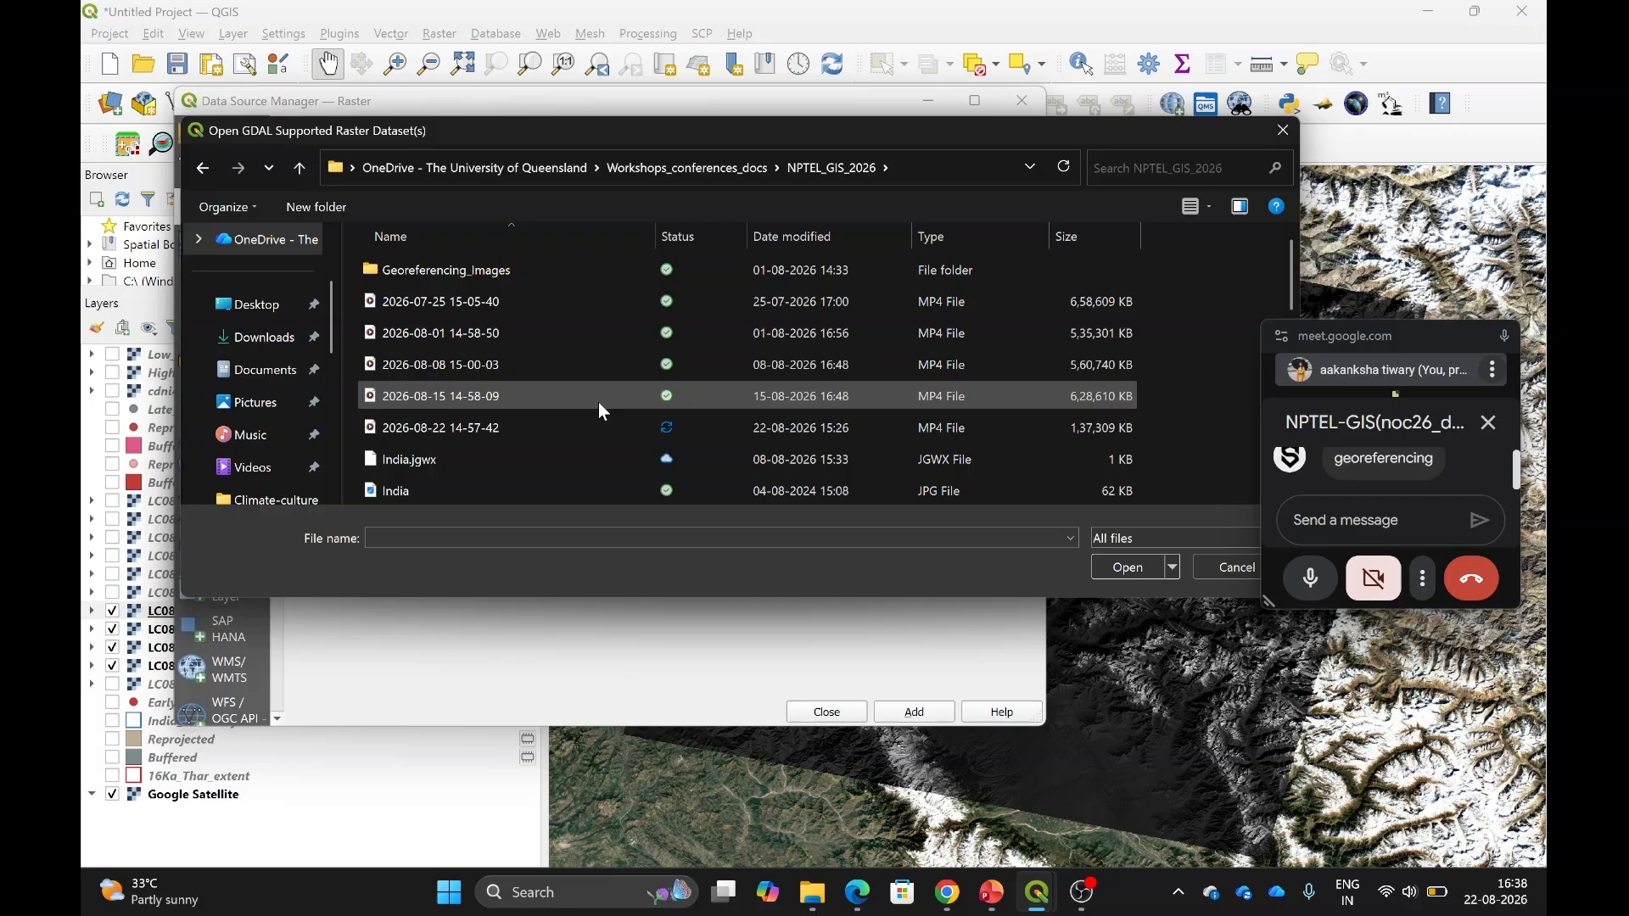
scroll(599, 402, down, 5)
scroll(597, 400, up, 1)
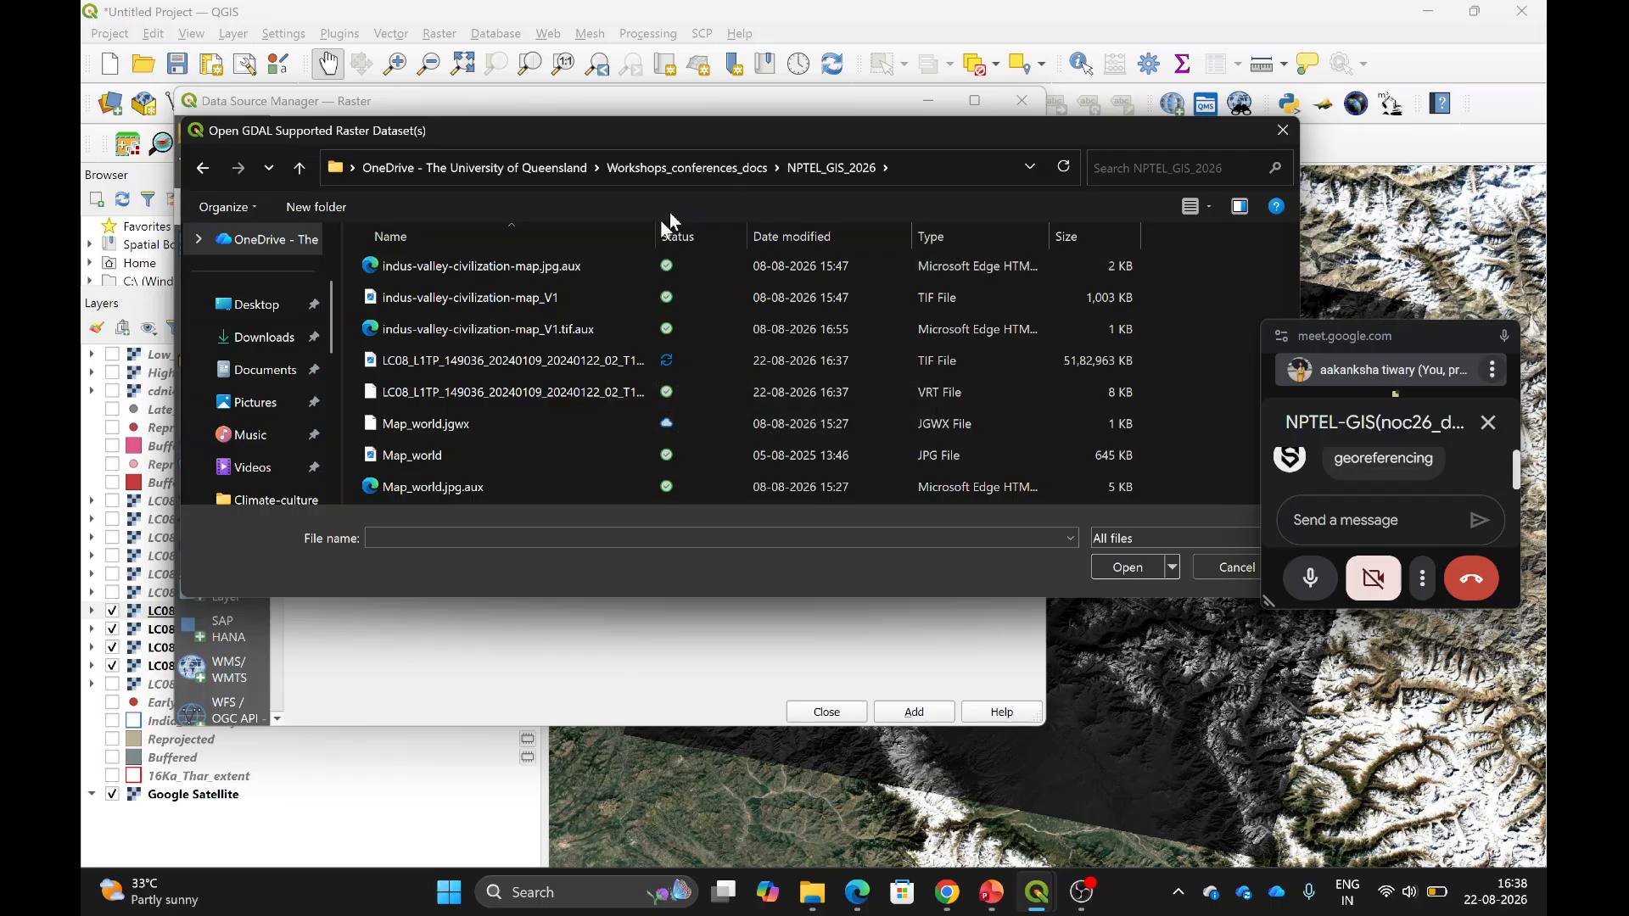
click(507, 365)
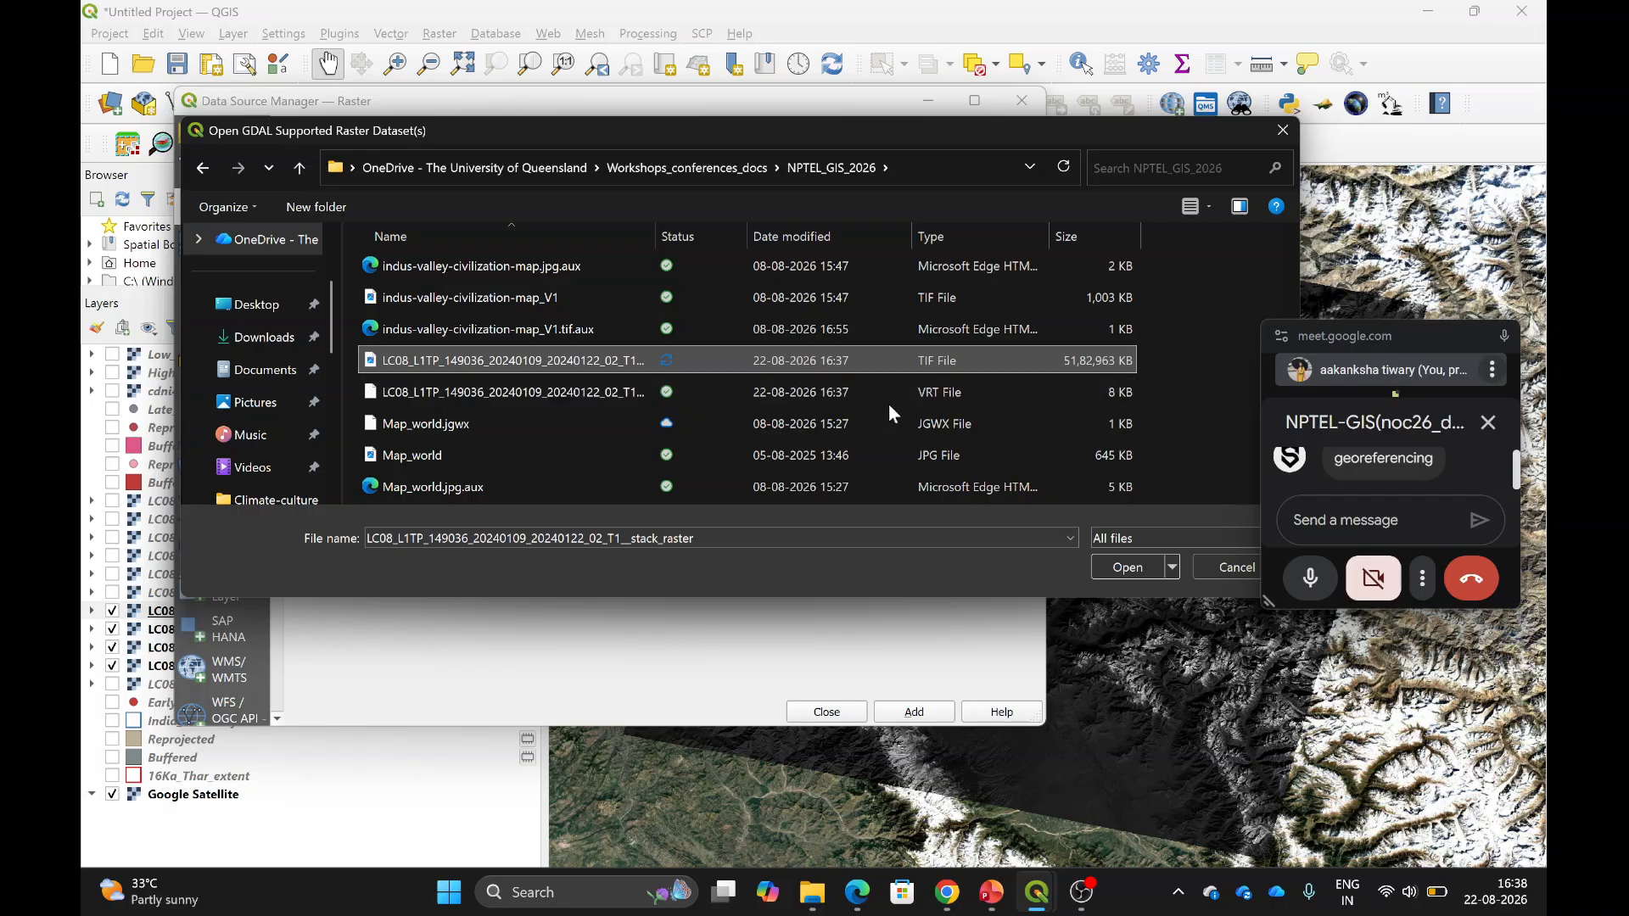
click(1125, 569)
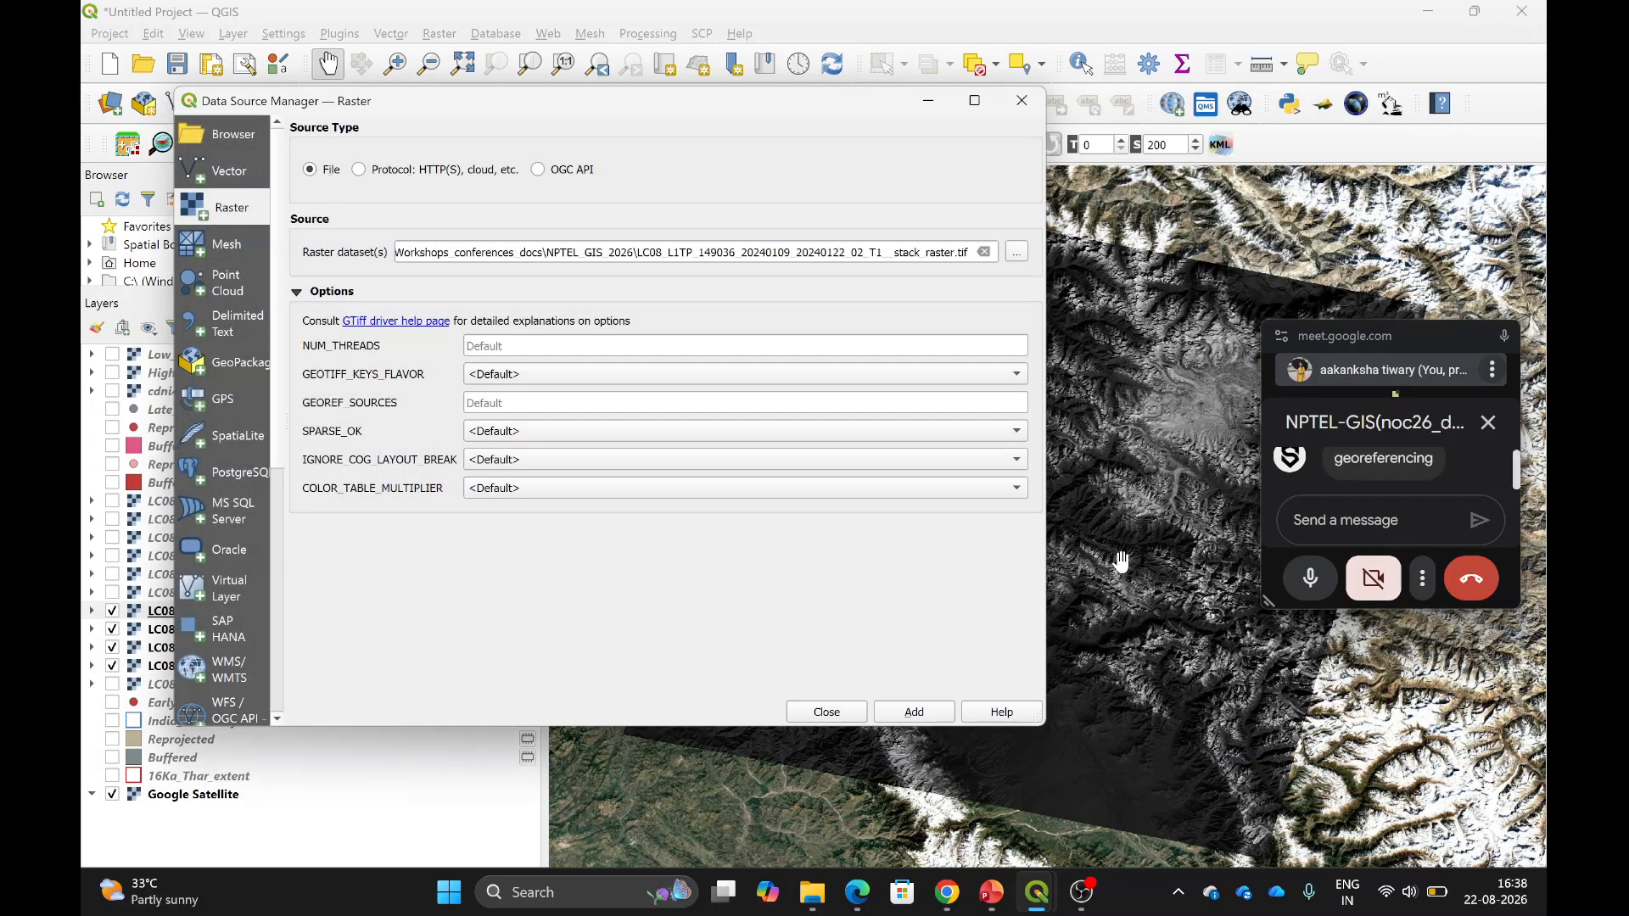
click(908, 712)
click(841, 708)
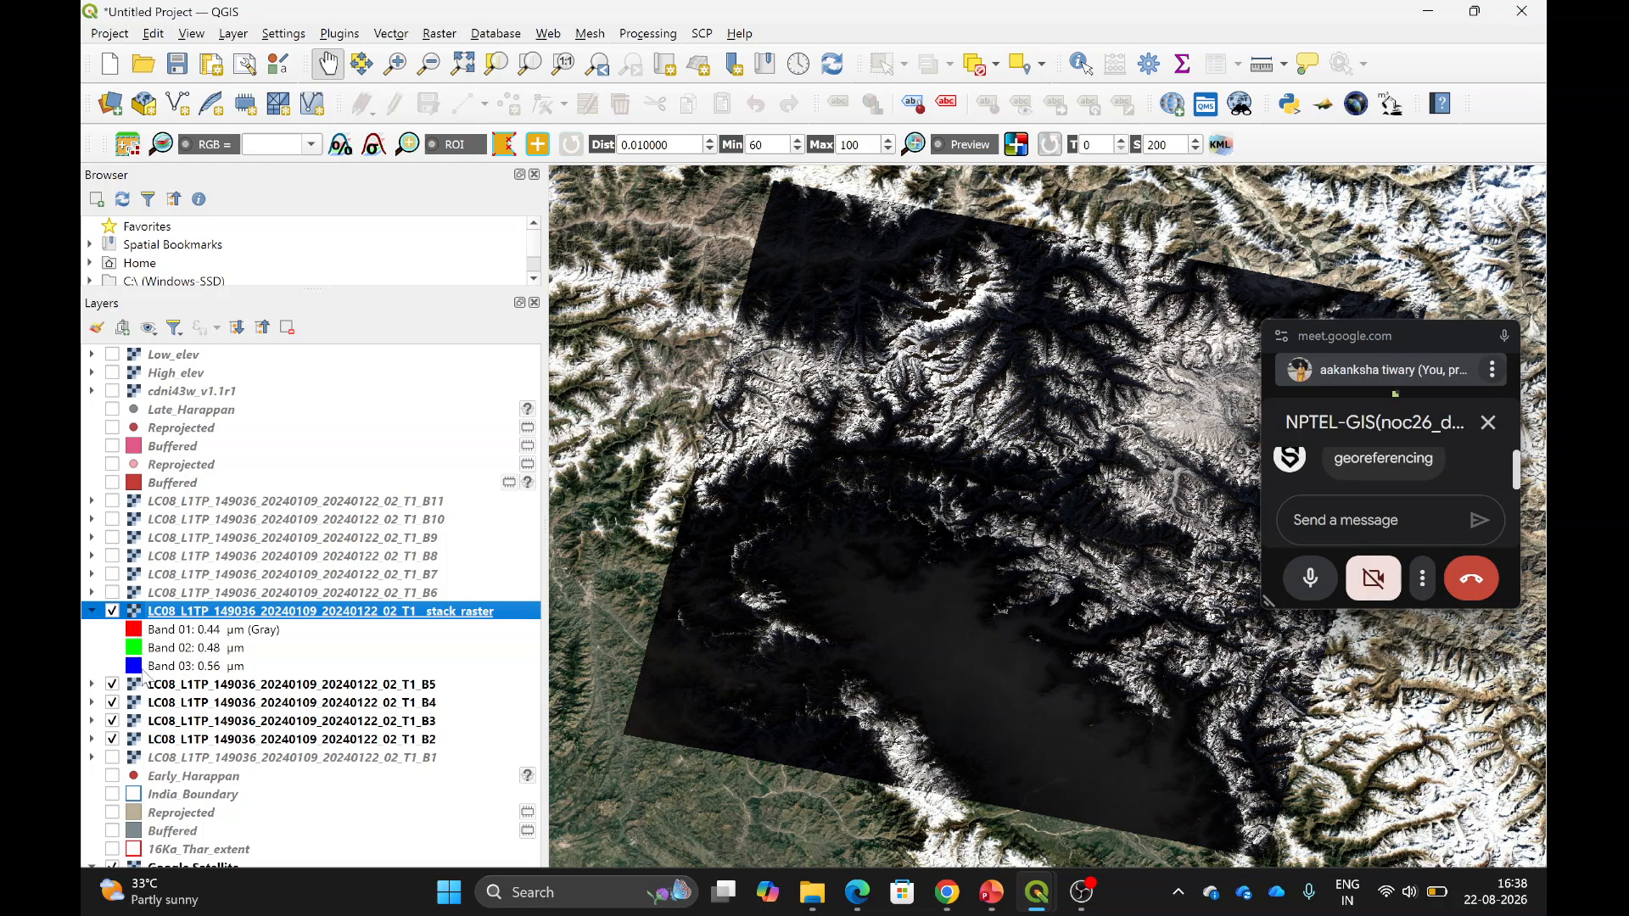
Render the stack raster as a true color composite with red as Band 04, green as Band 03 and blue as Band 02.
right_click(238, 614)
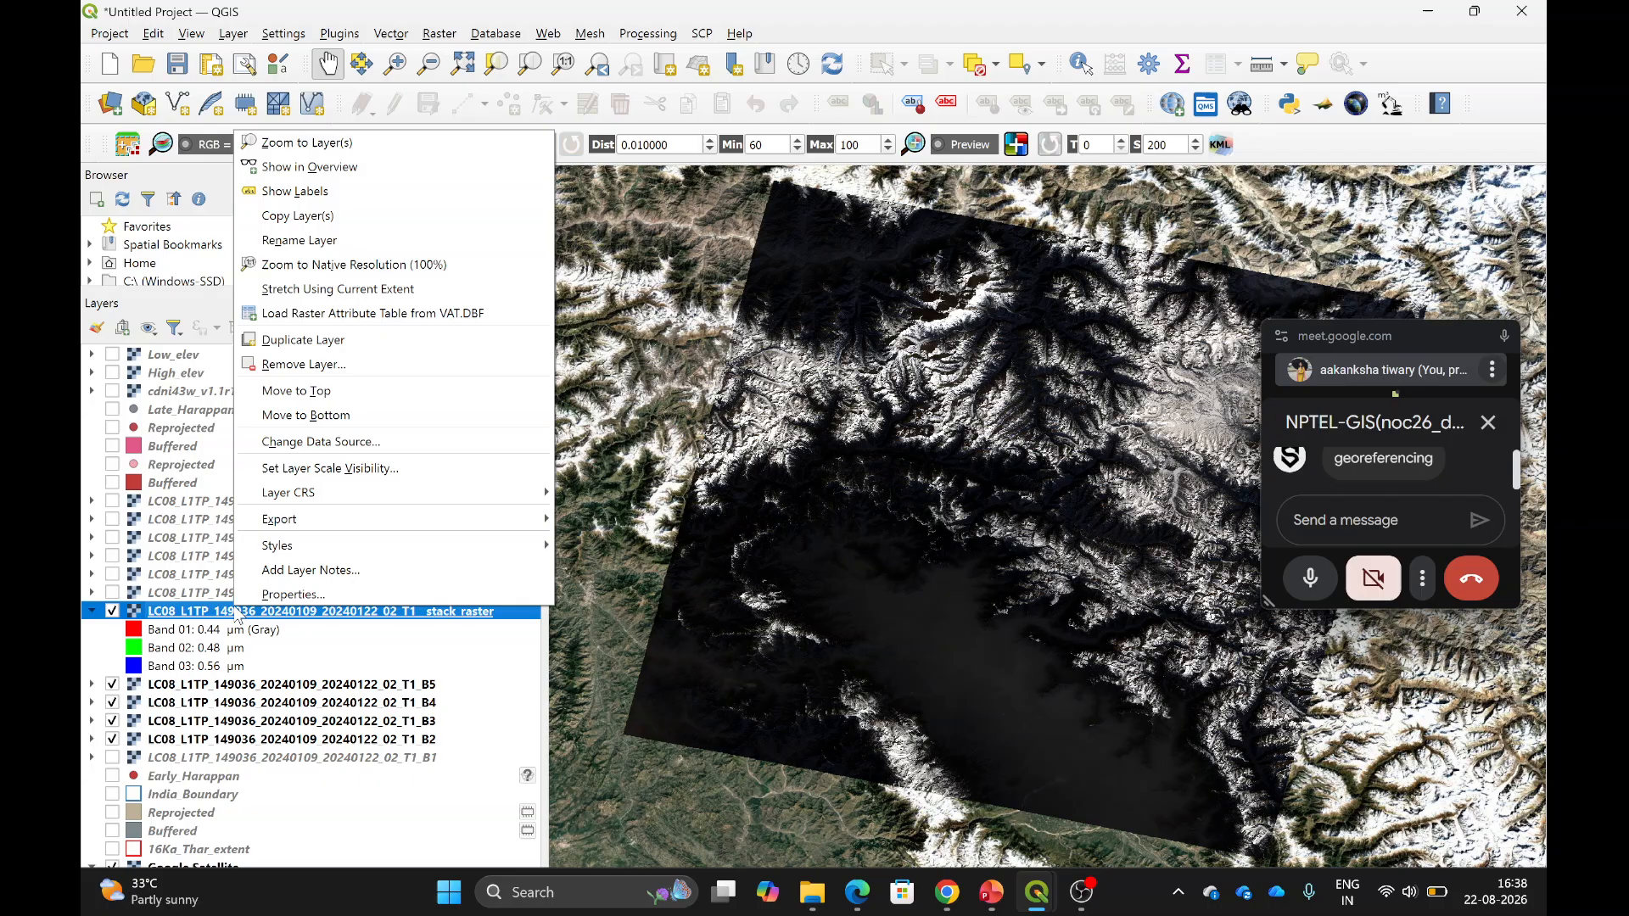
click(290, 595)
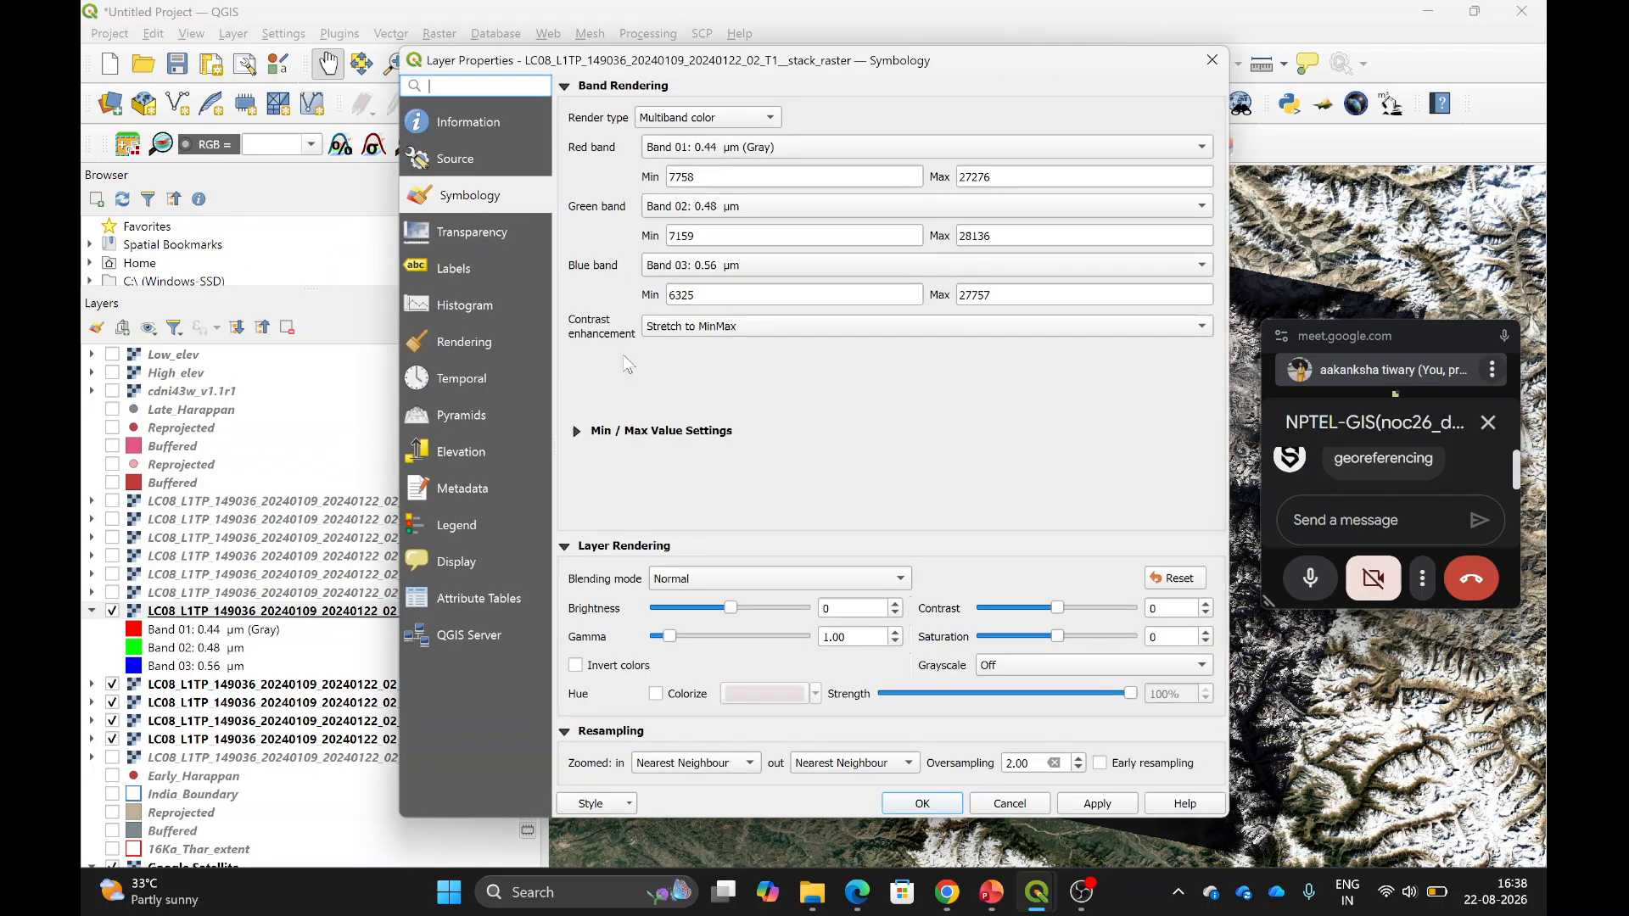
click(793, 146)
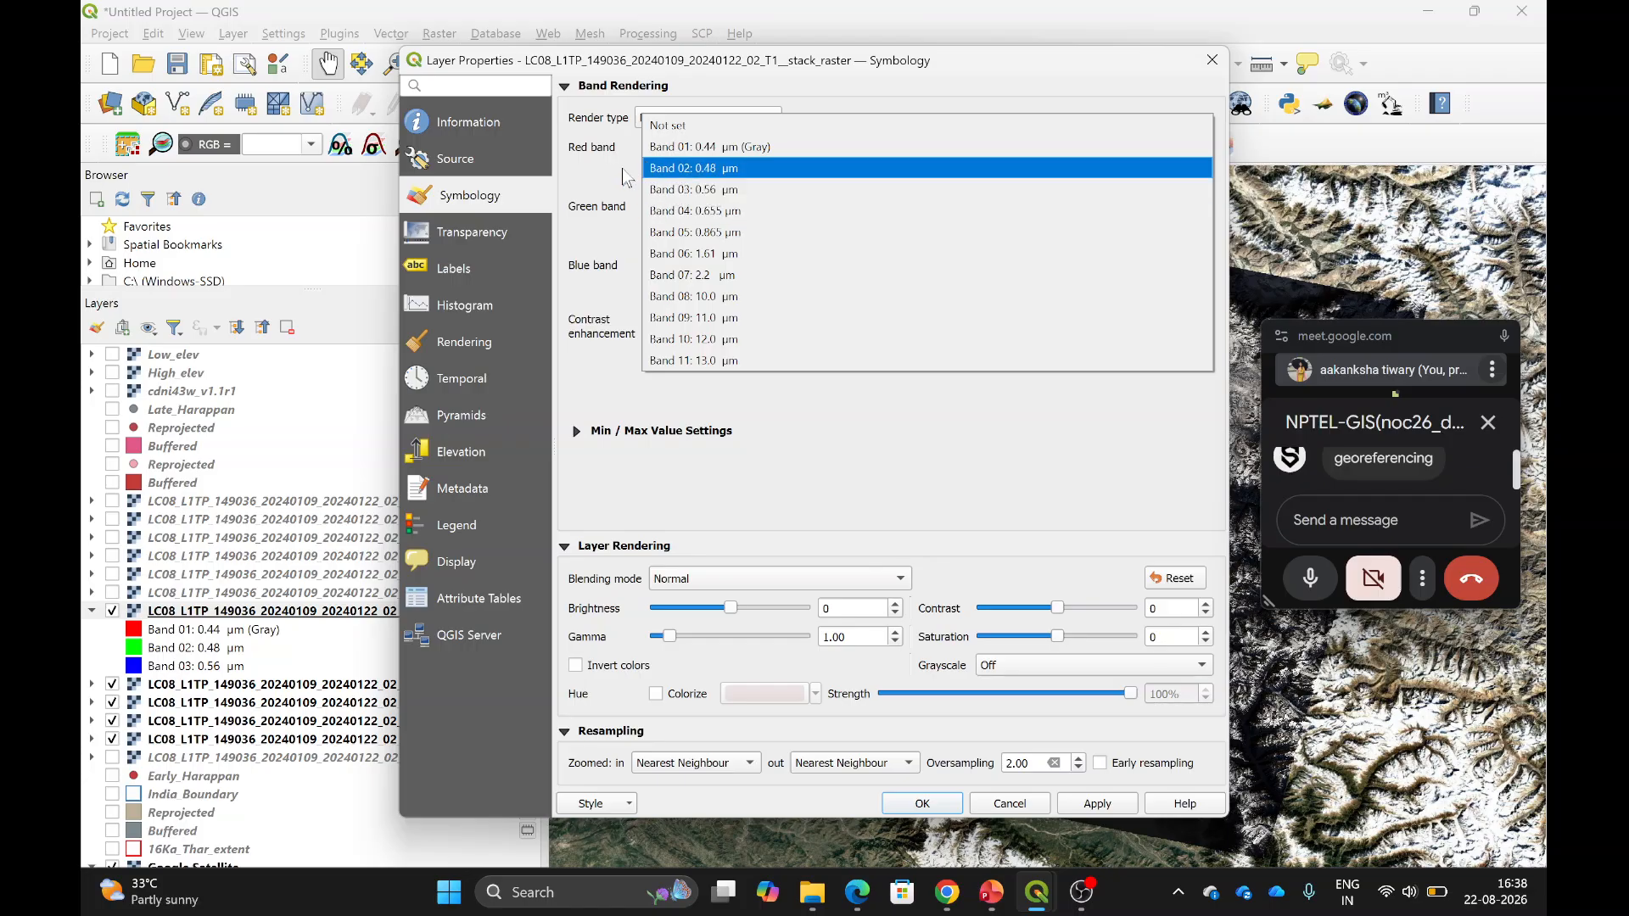
click(597, 152)
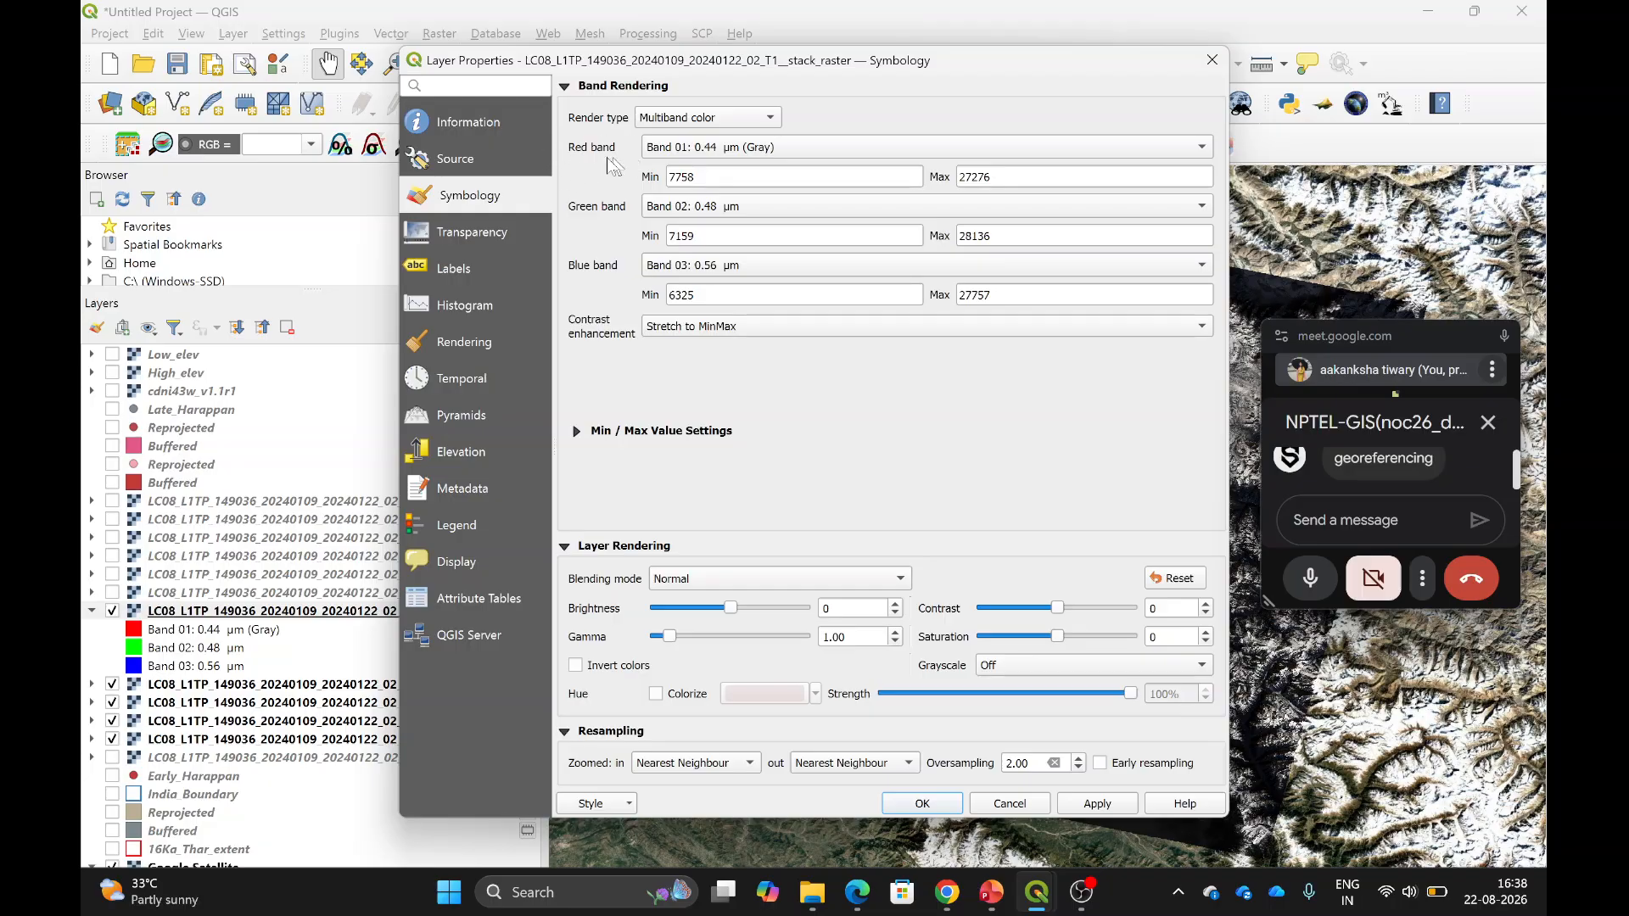
click(772, 147)
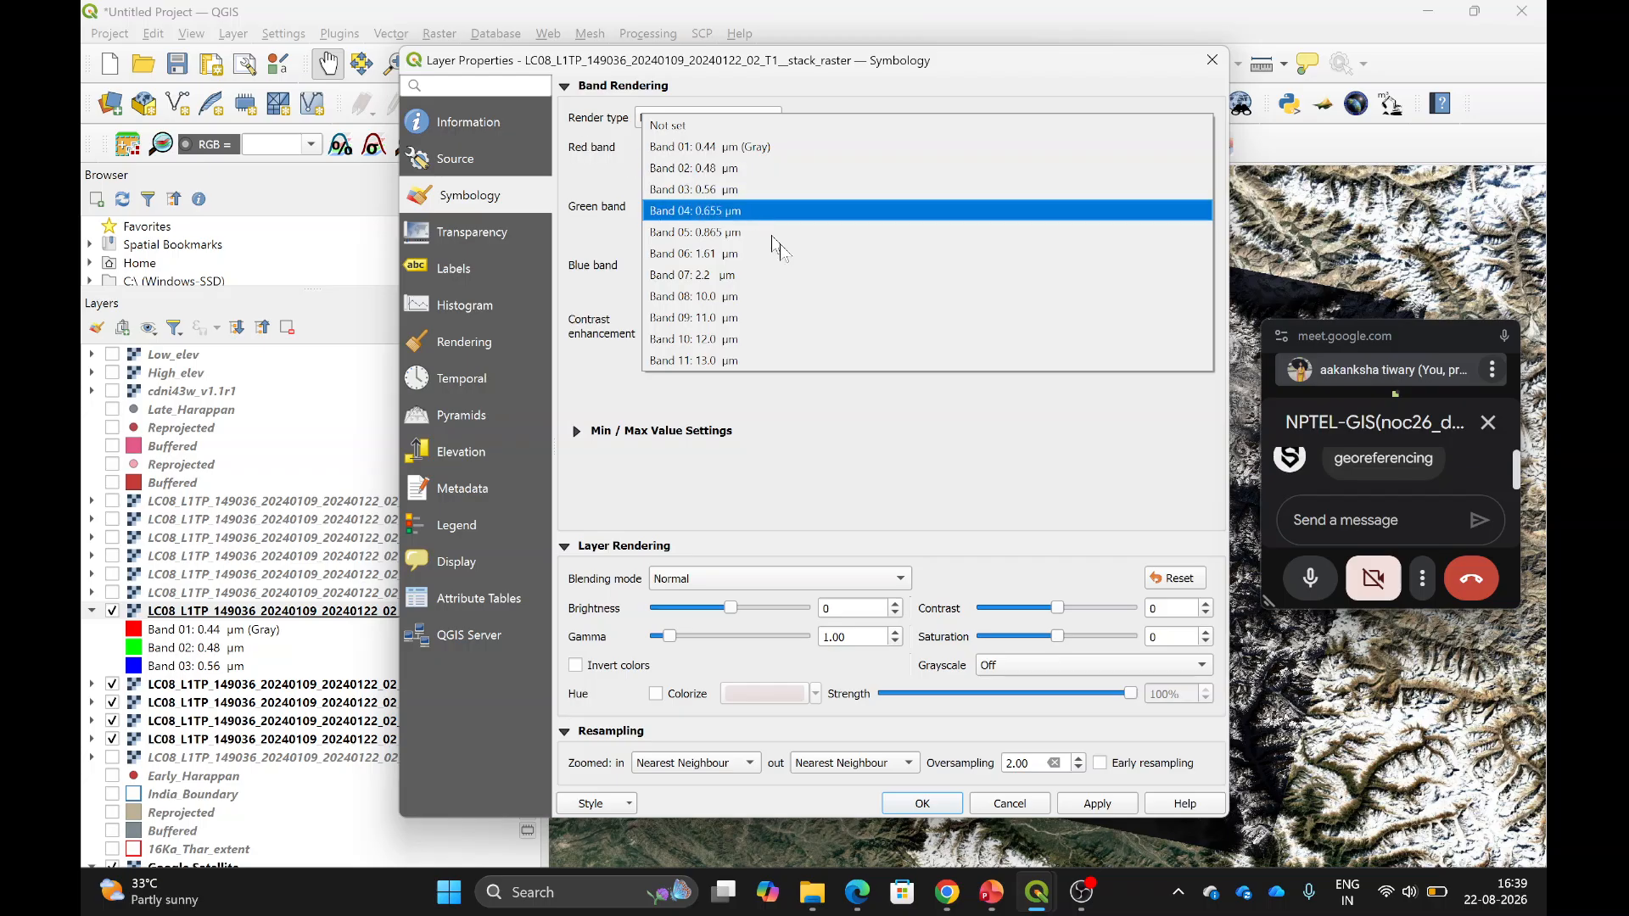
click(726, 211)
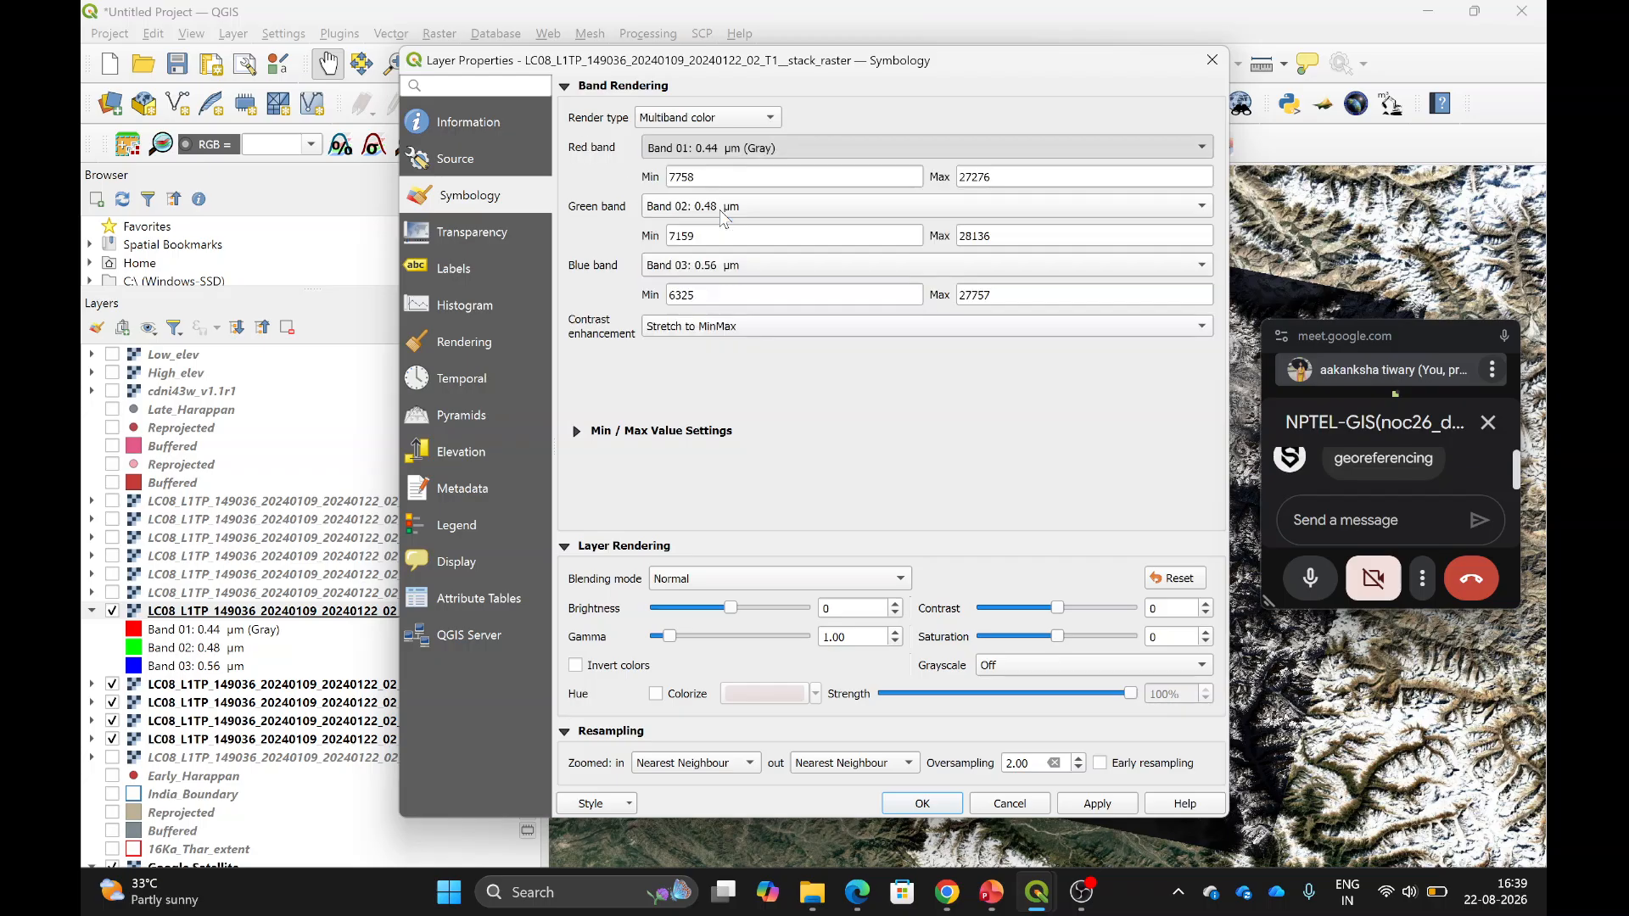
click(764, 212)
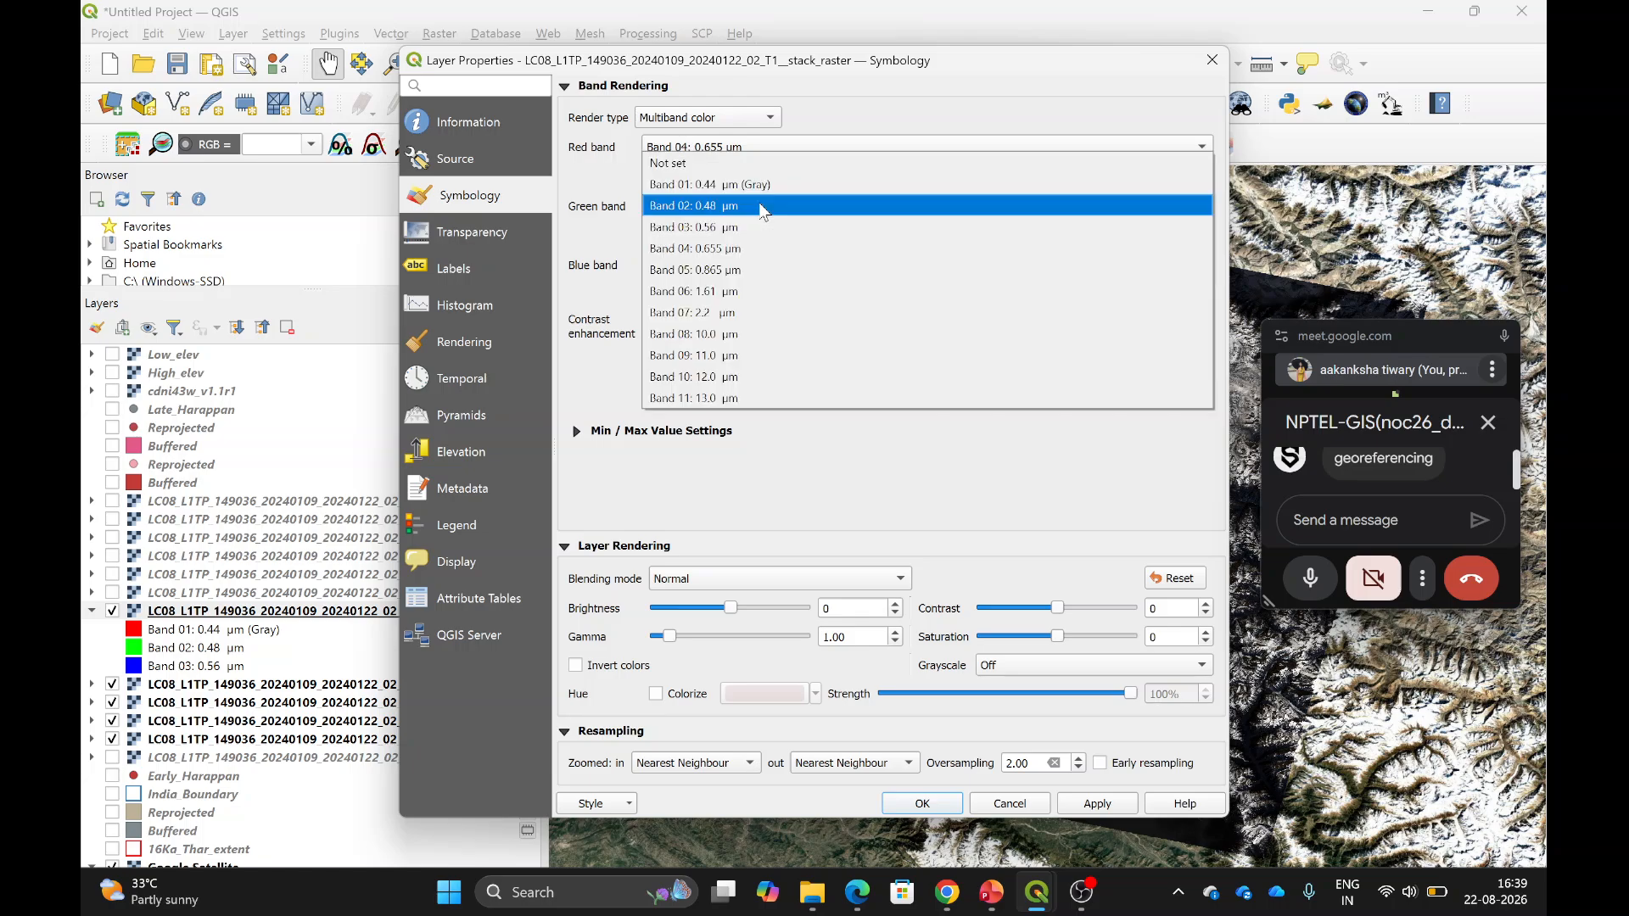
click(711, 243)
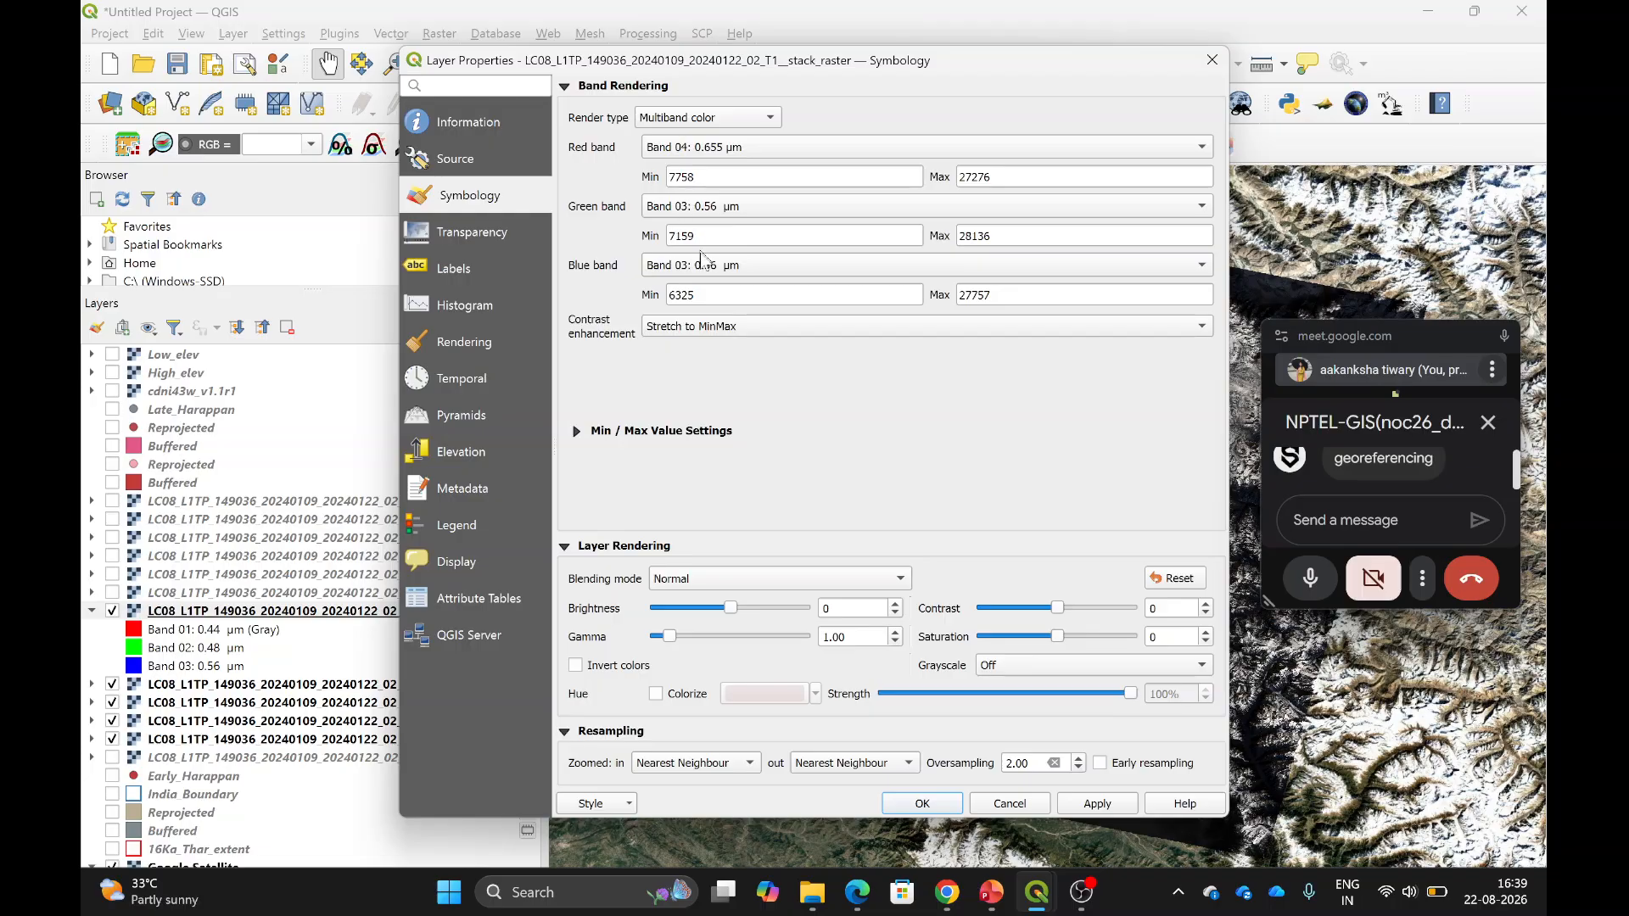
click(705, 266)
click(706, 245)
click(1087, 806)
click(922, 805)
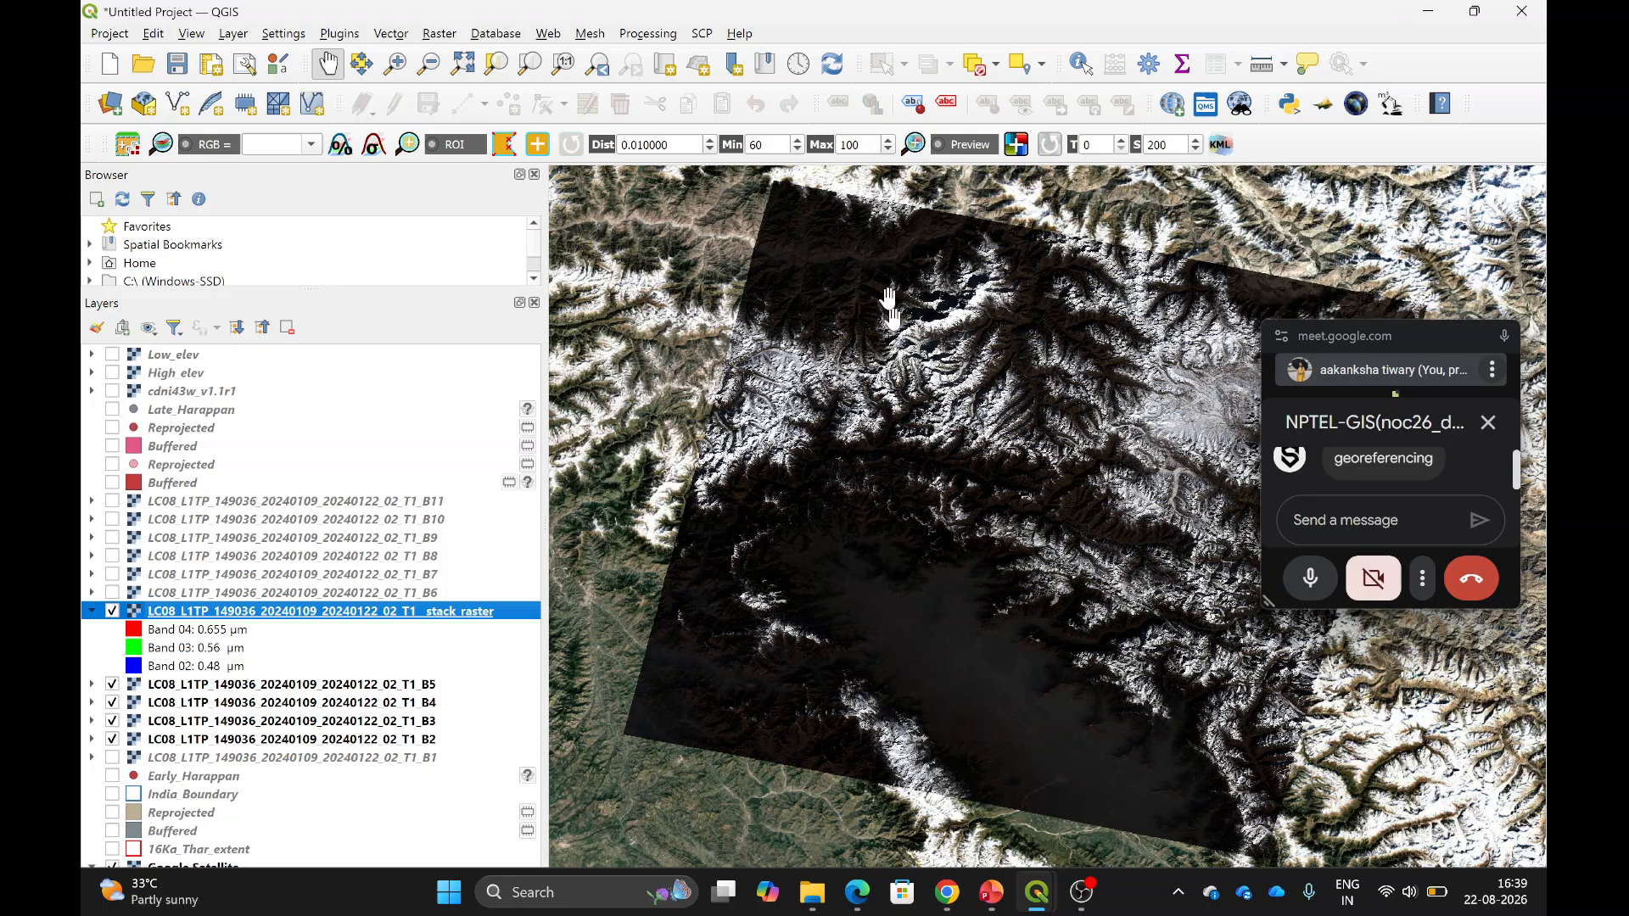
right_click(209, 618)
click(908, 19)
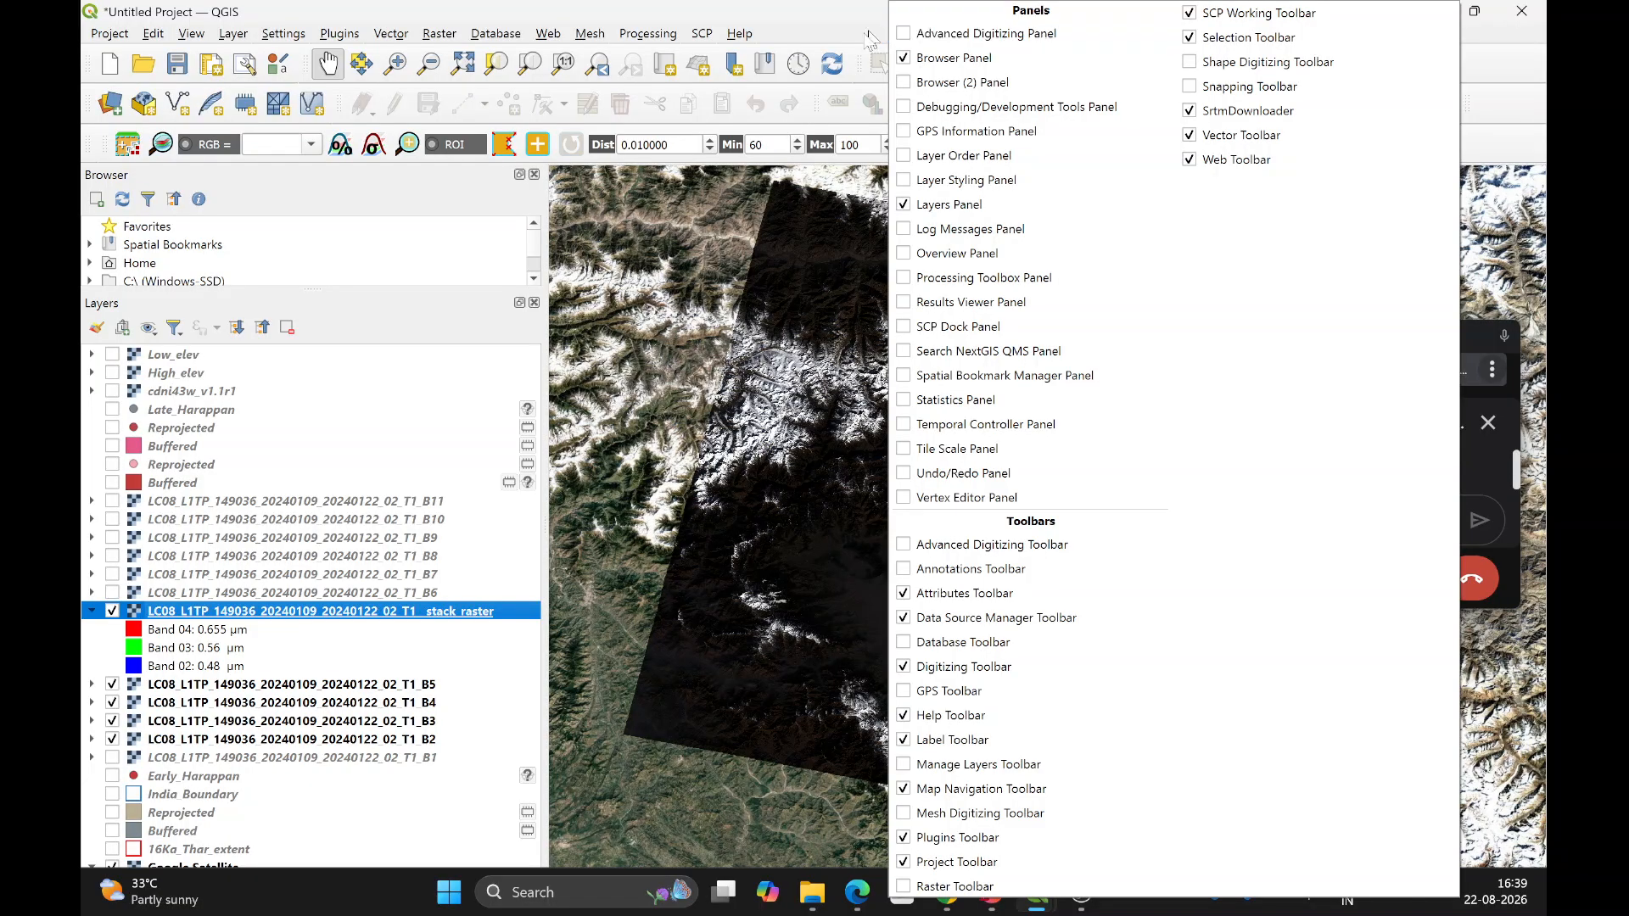
click(828, 10)
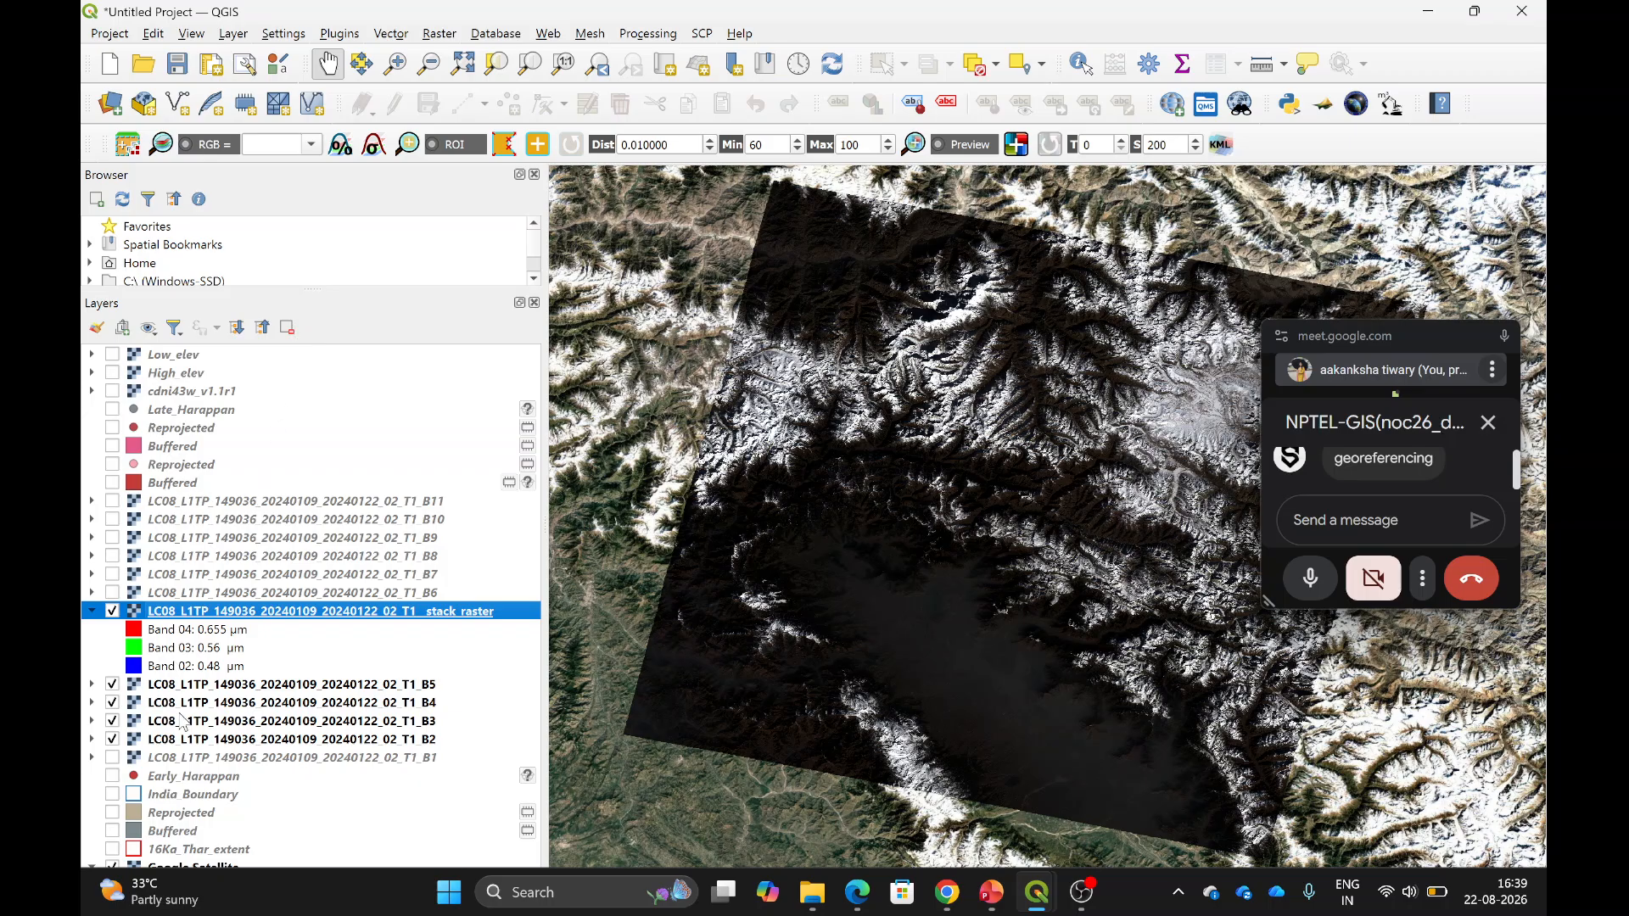
Check the min/max value settings and contrast enhancement options in the stack raster's symbology, and close the properties without changes.
right_click(214, 612)
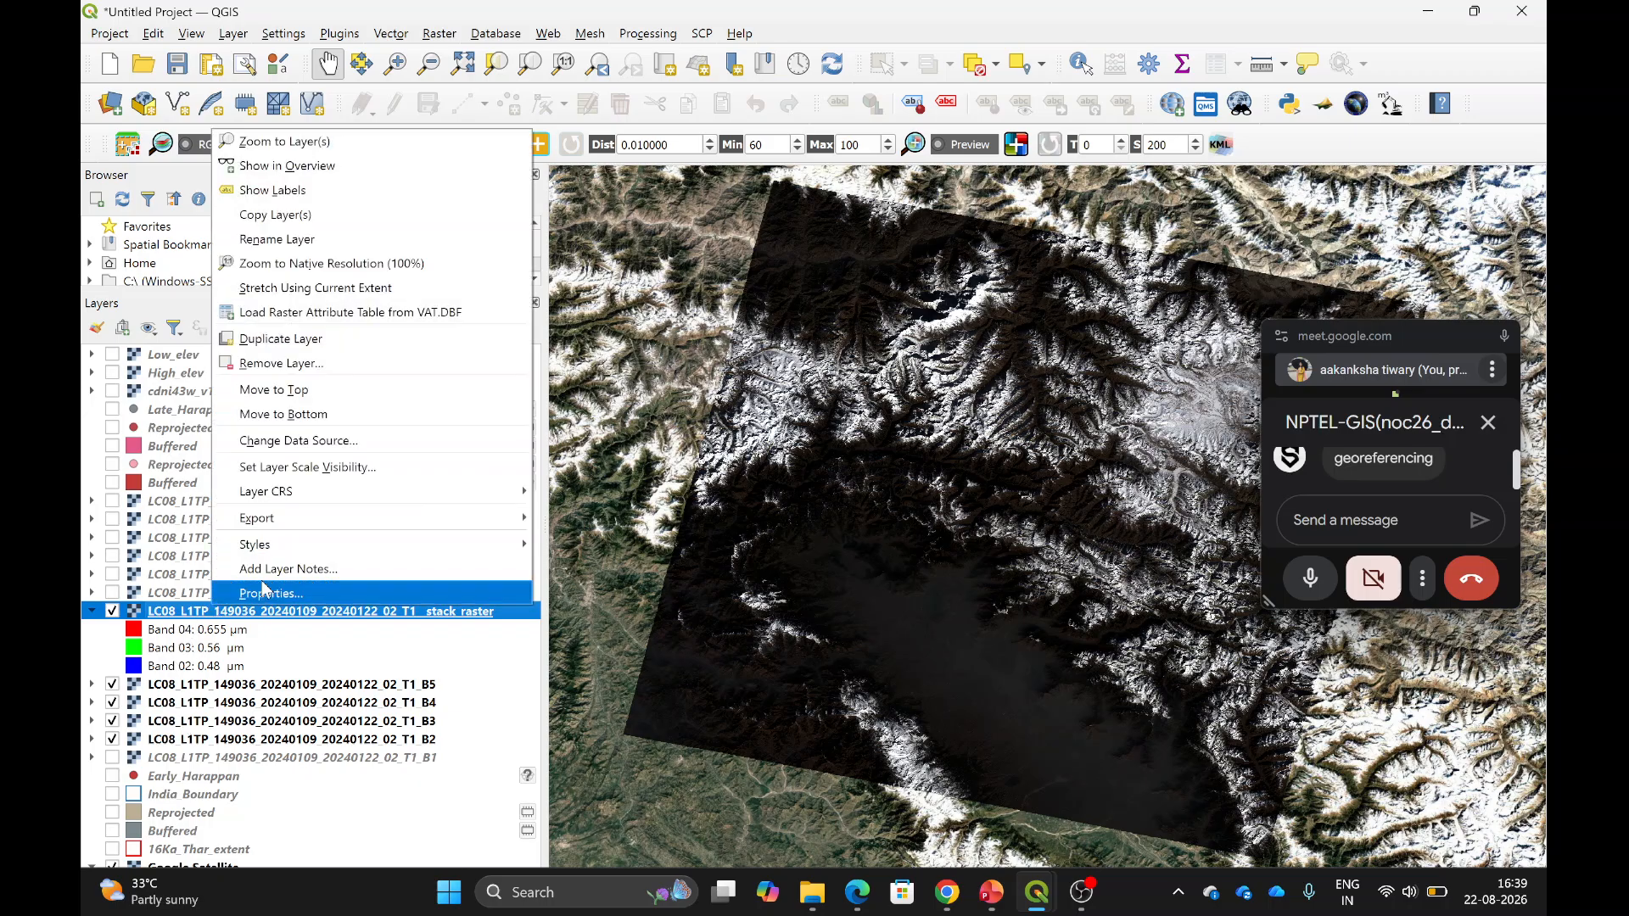
click(261, 594)
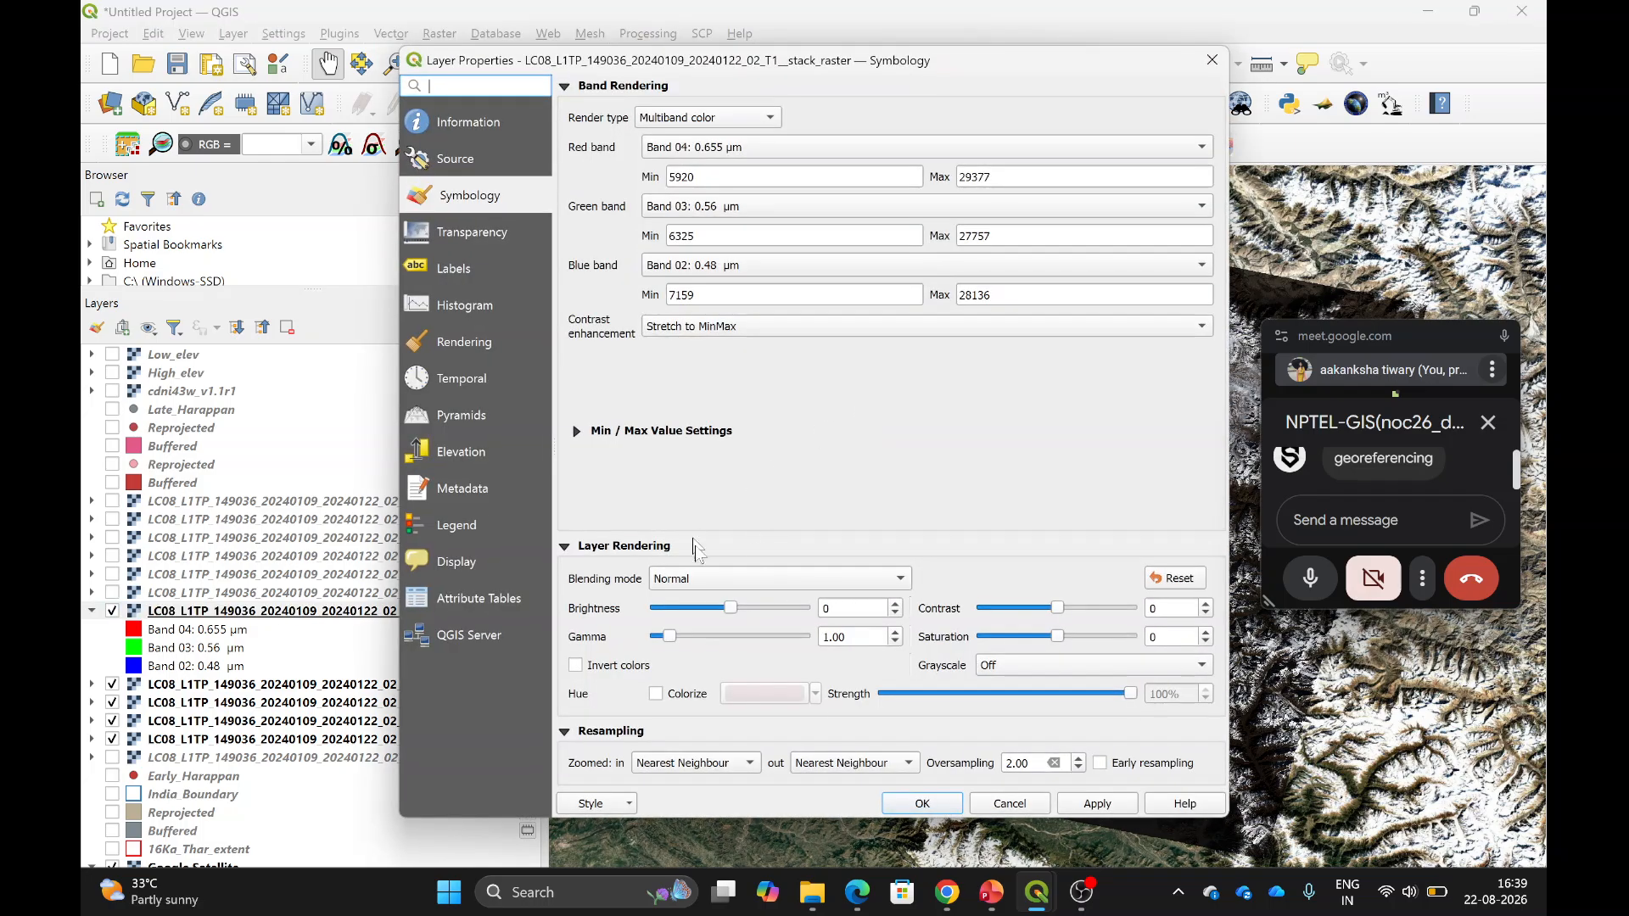
click(575, 431)
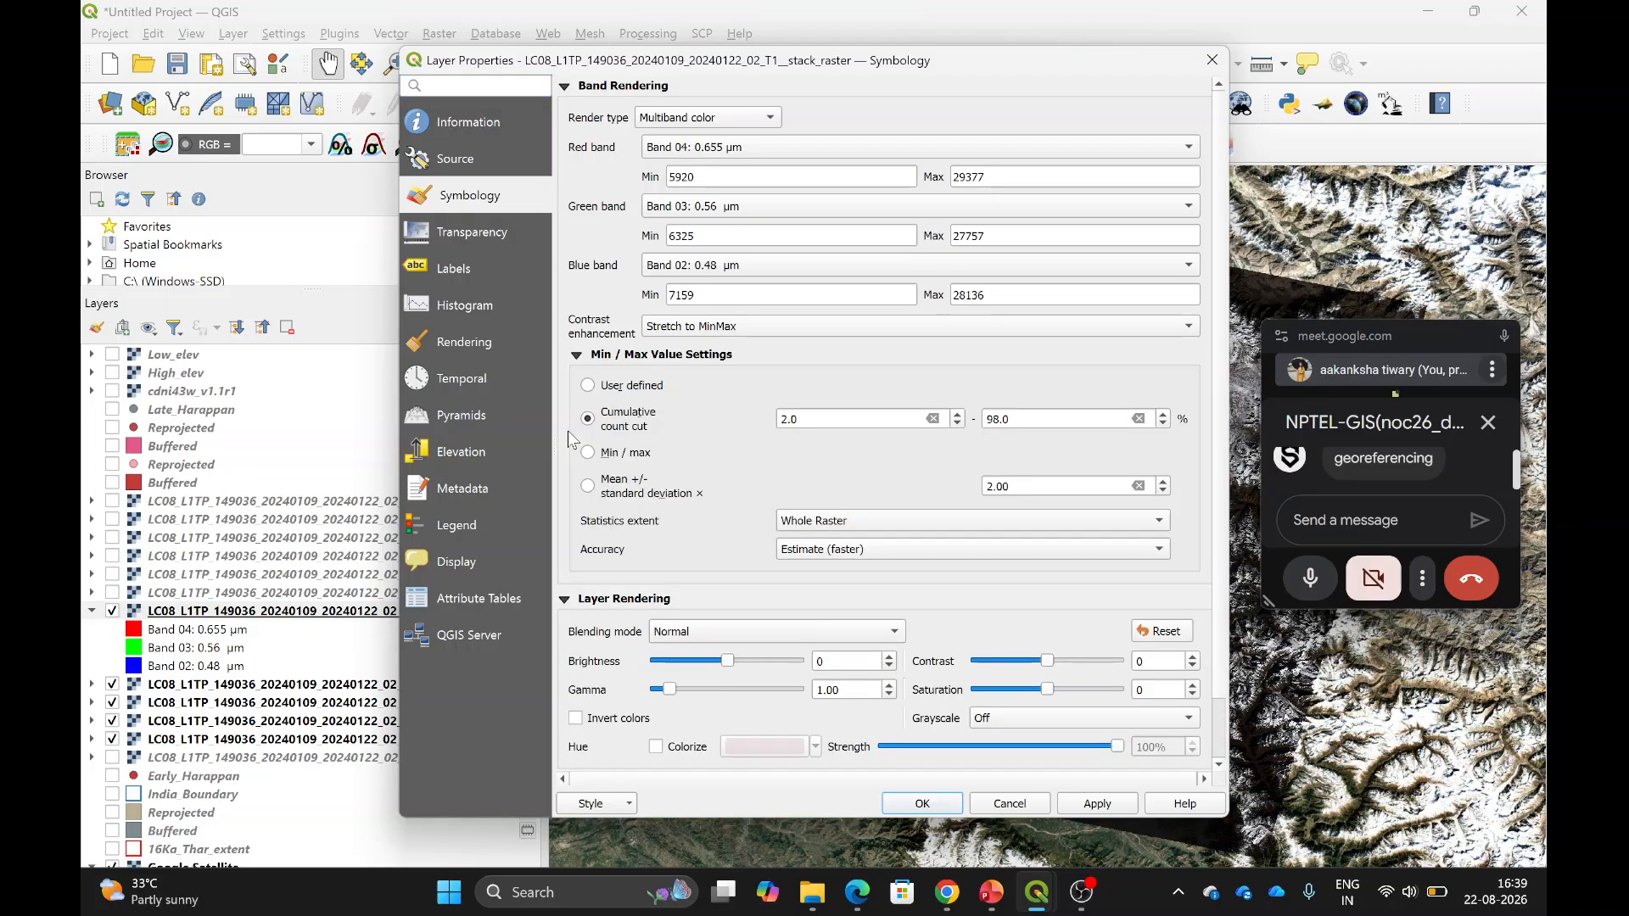
click(884, 324)
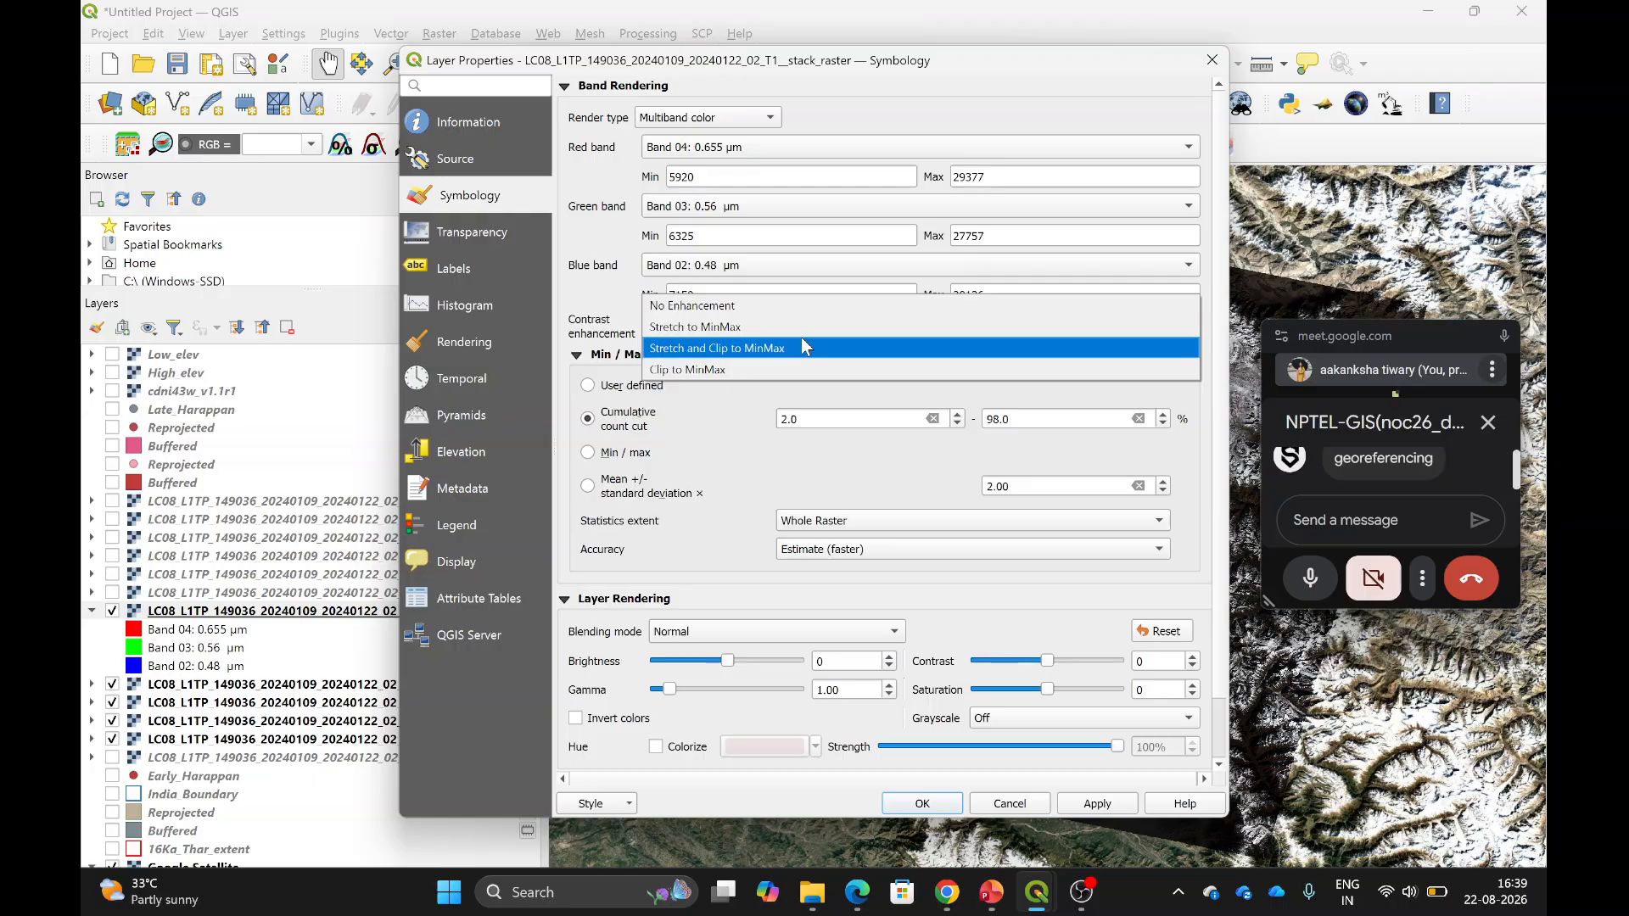
click(1212, 62)
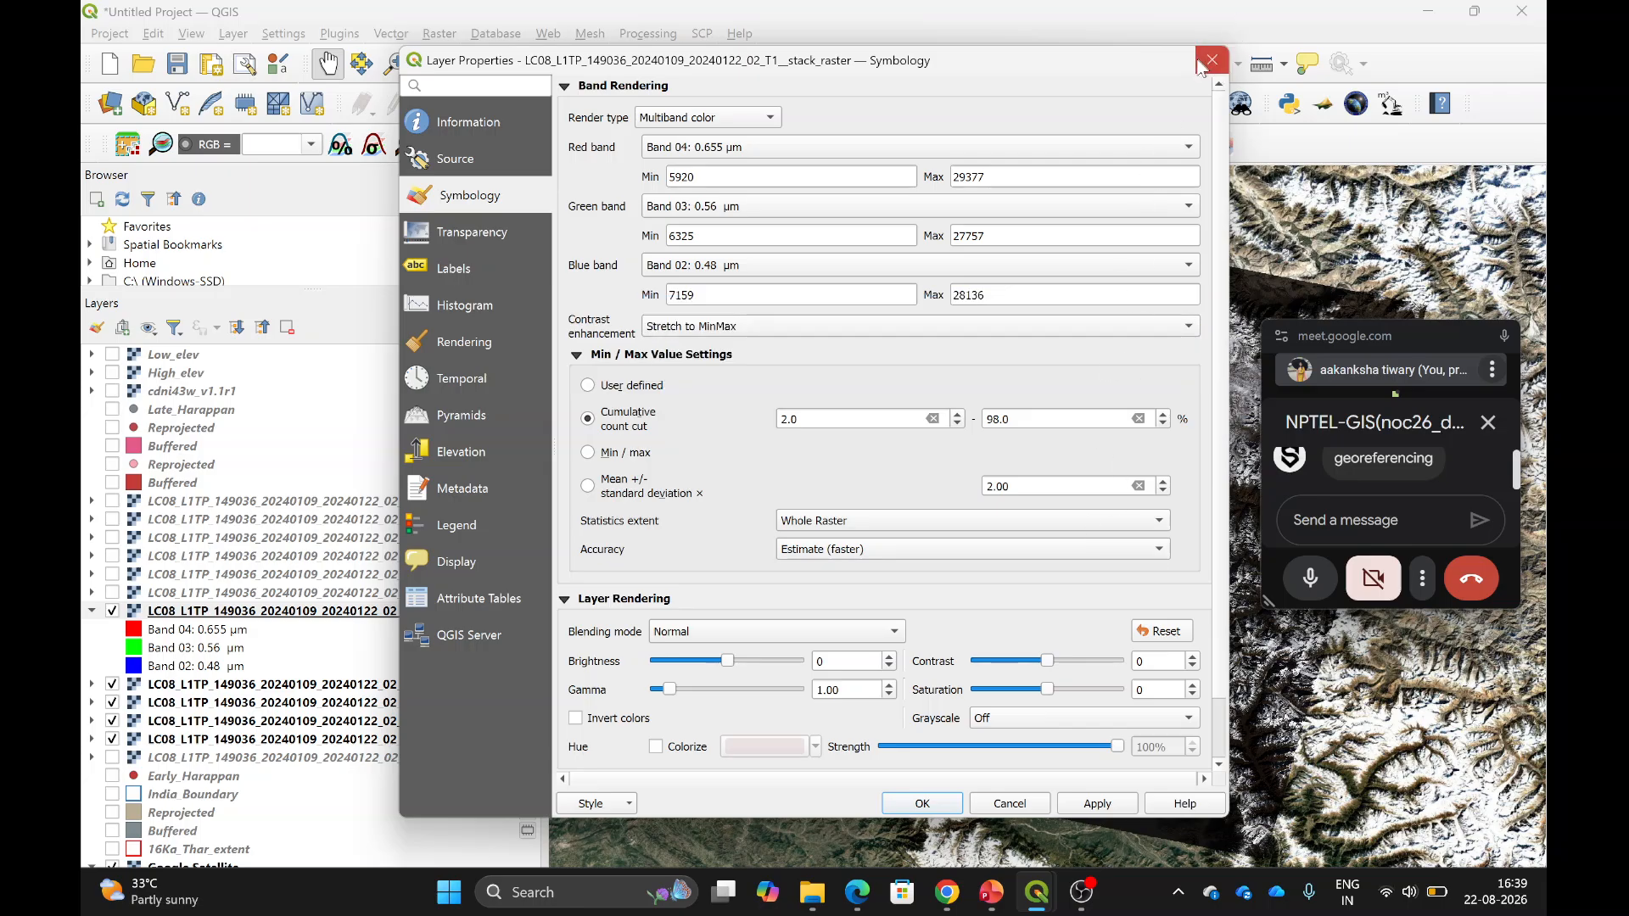
click(1210, 61)
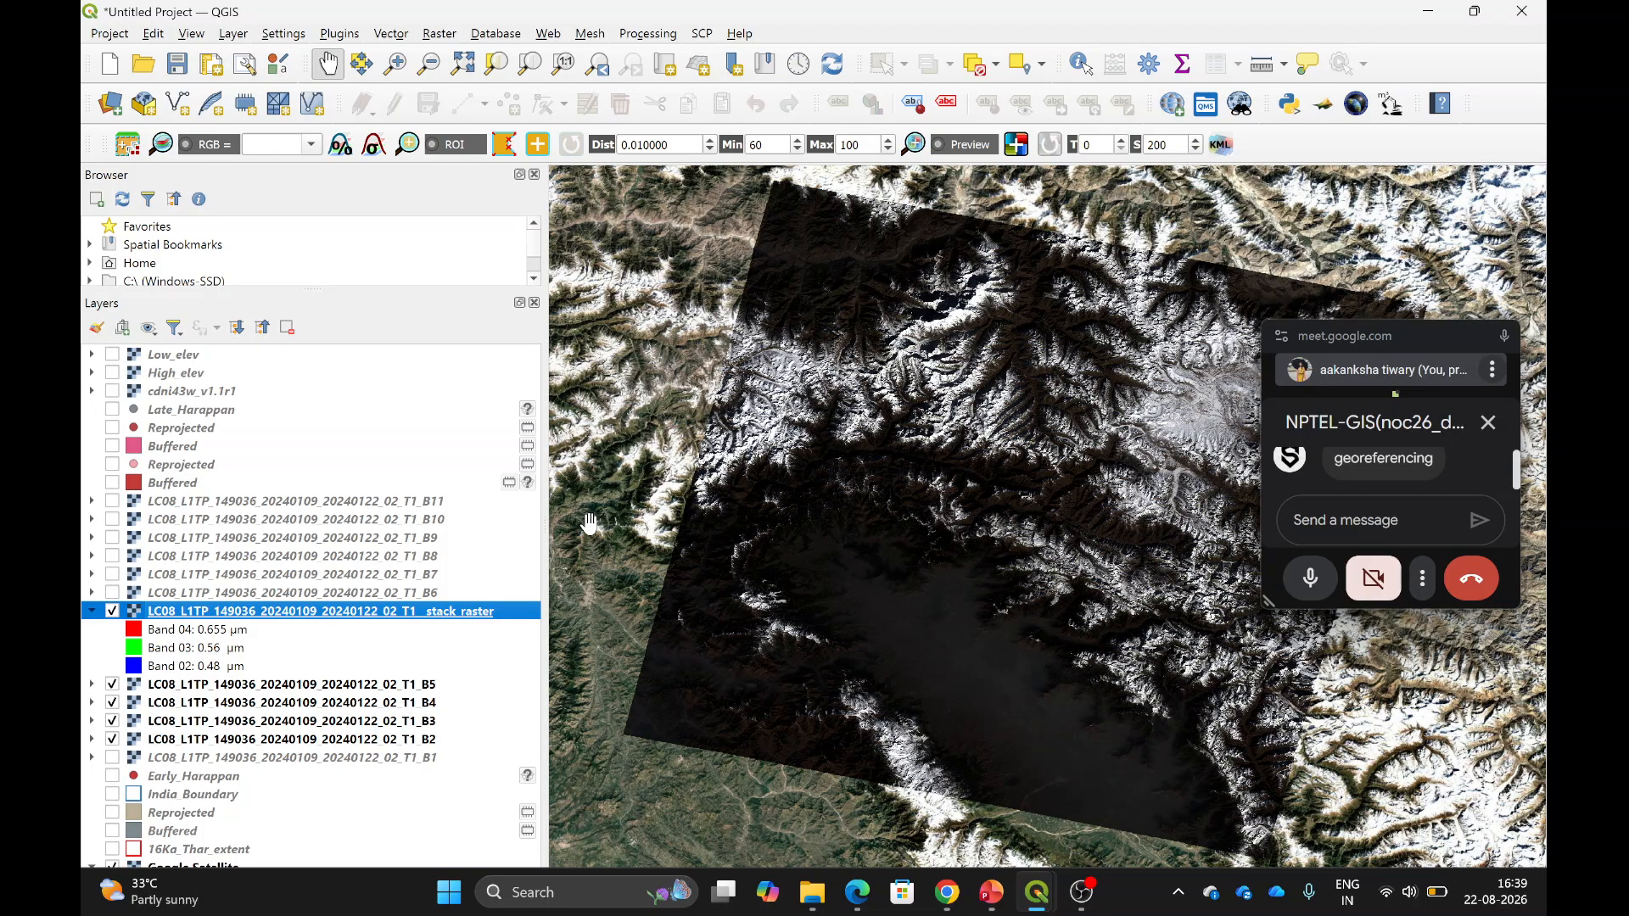
Examine the true color composite up close around the dark valley floor and the surrounding snowy mountains.
scroll(752, 550, up, 1)
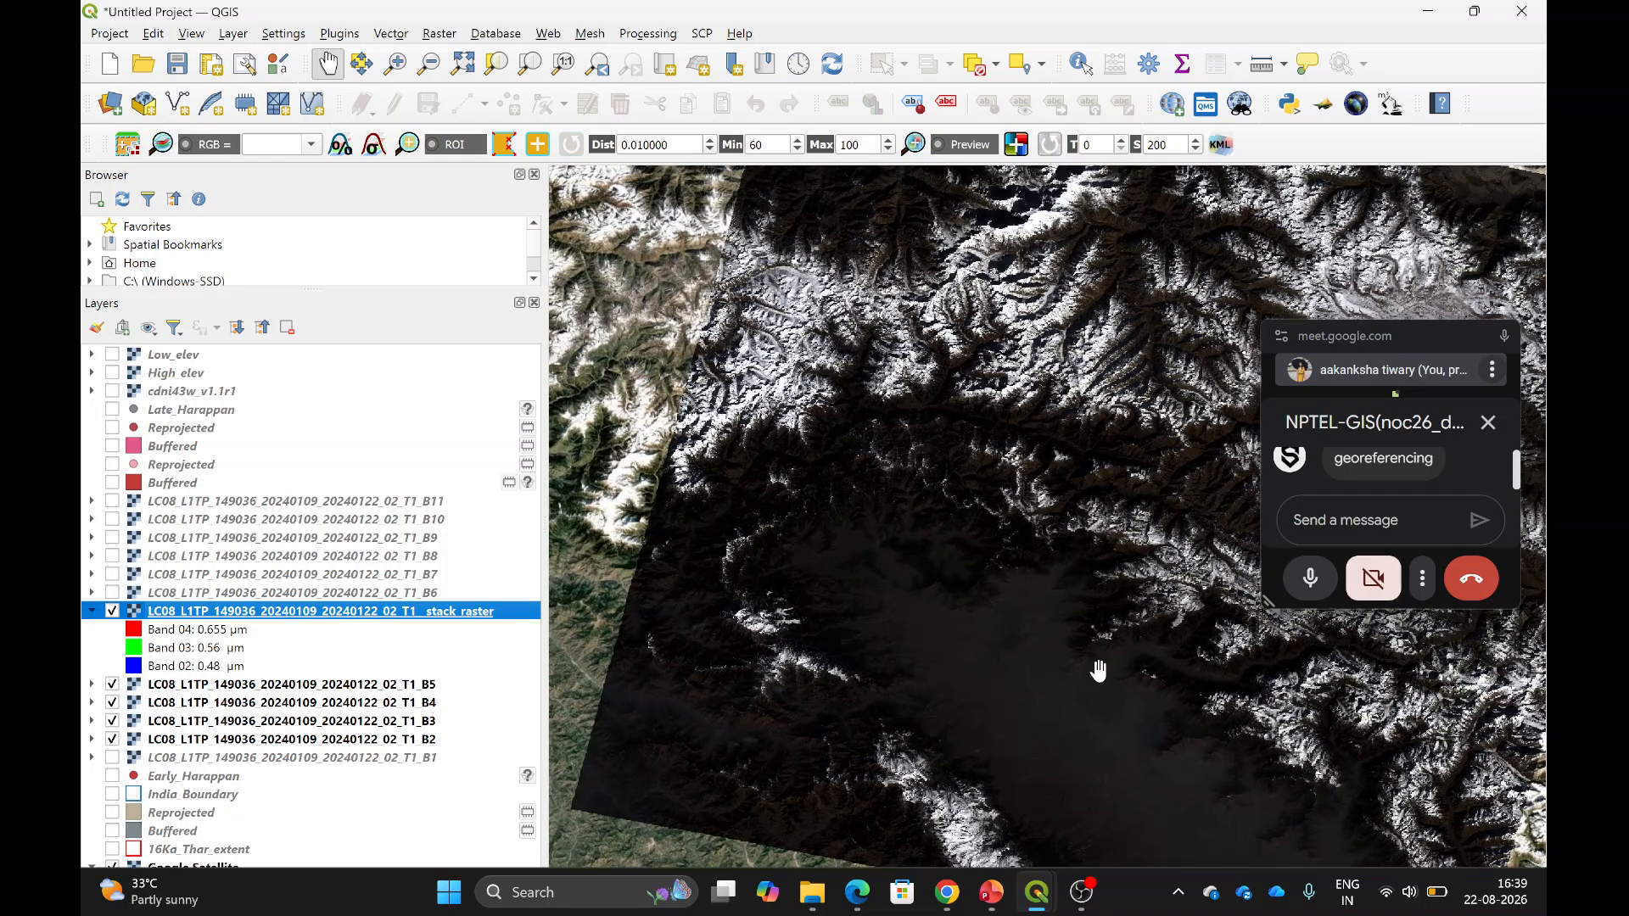
drag(1135, 667, 1027, 721)
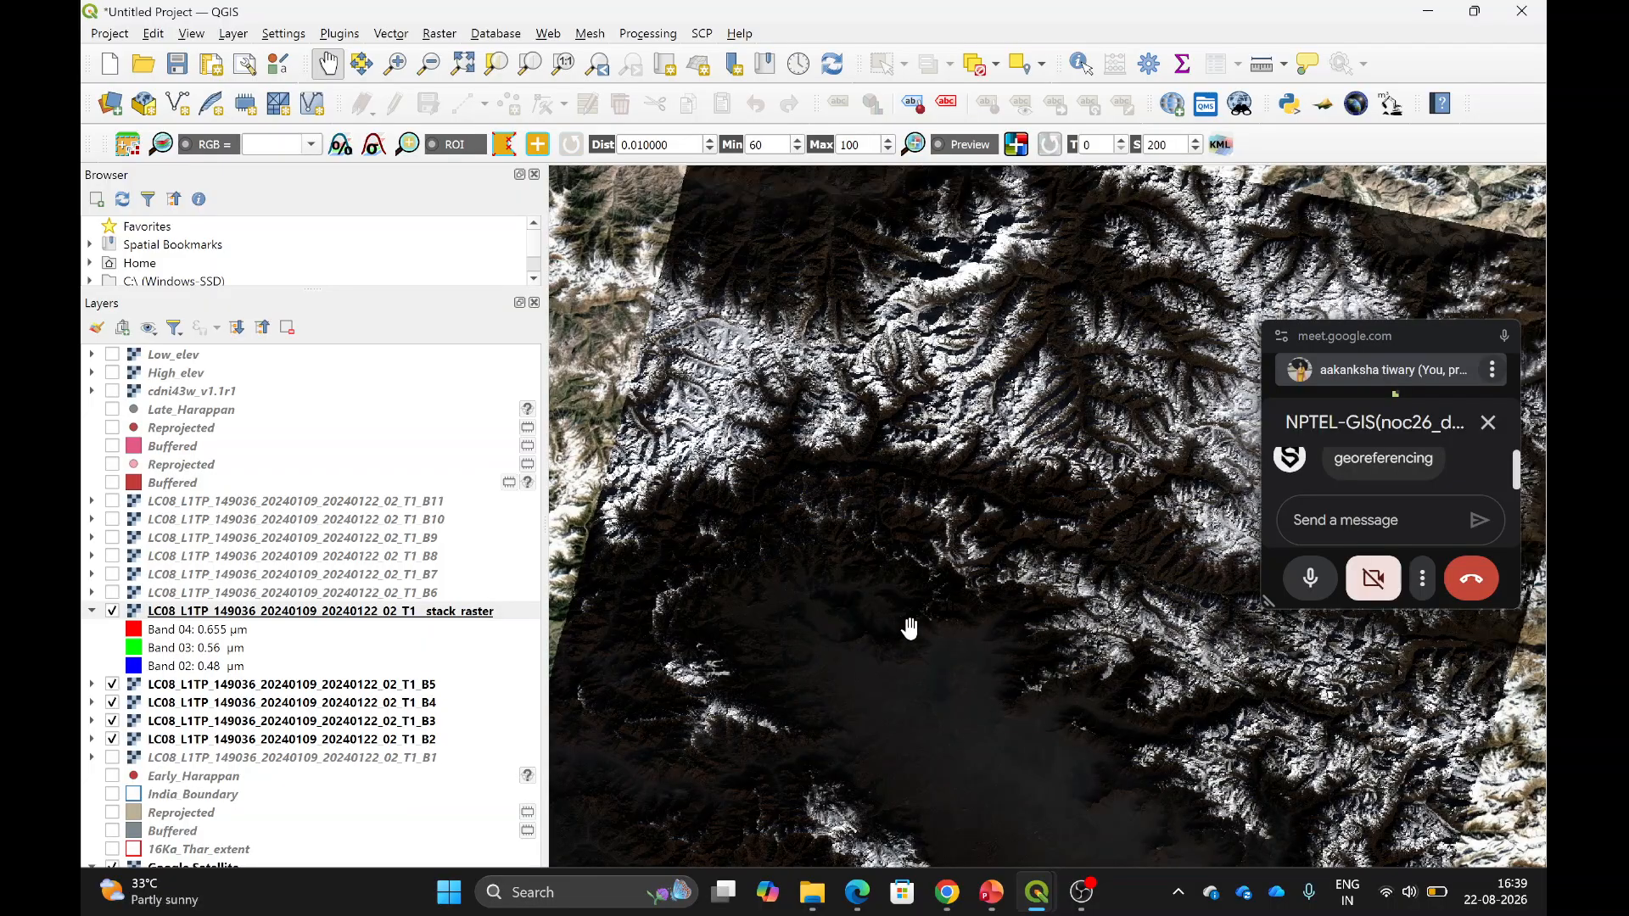
scroll(911, 629, up, 1)
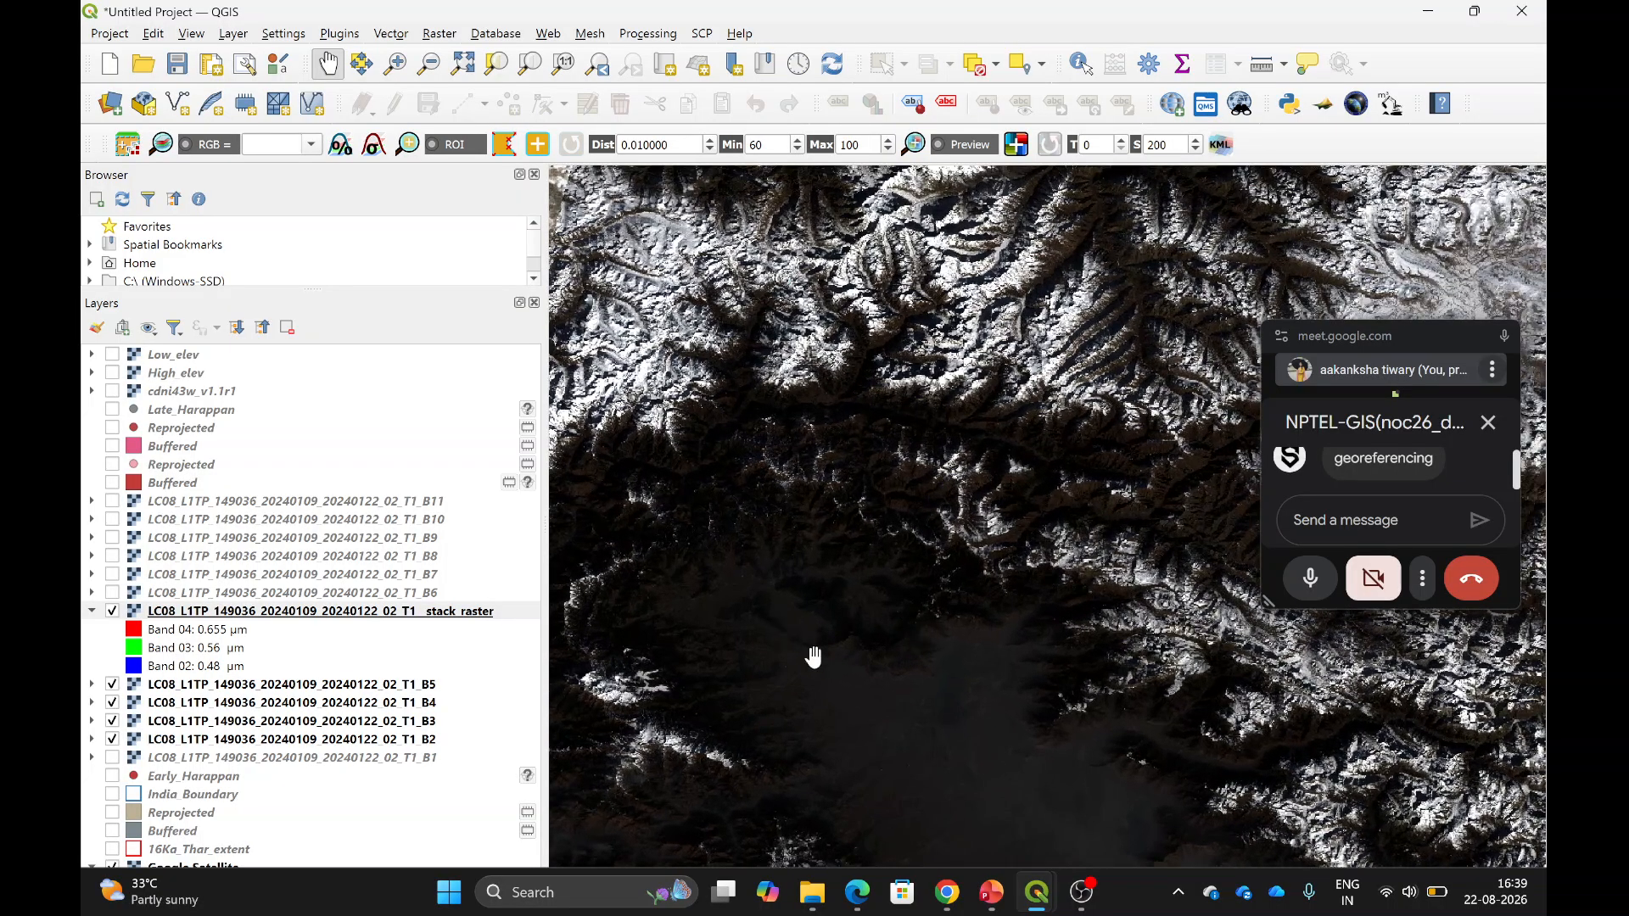
scroll(775, 509, down, 1)
scroll(775, 509, up, 1)
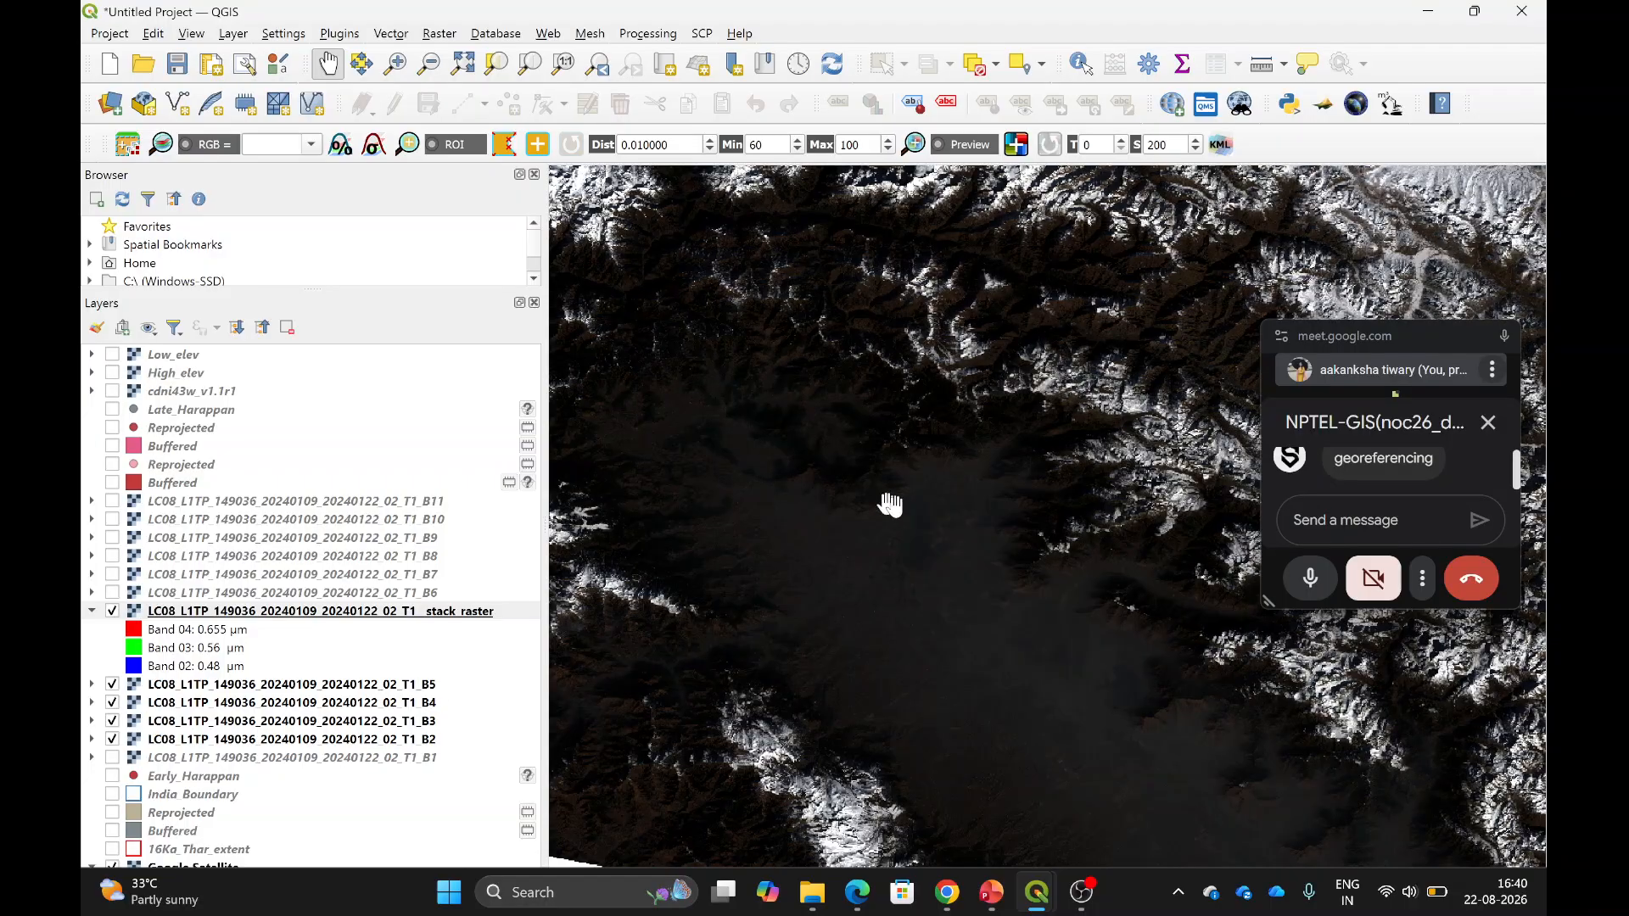
drag(877, 509, 848, 496)
scroll(847, 496, up, 1)
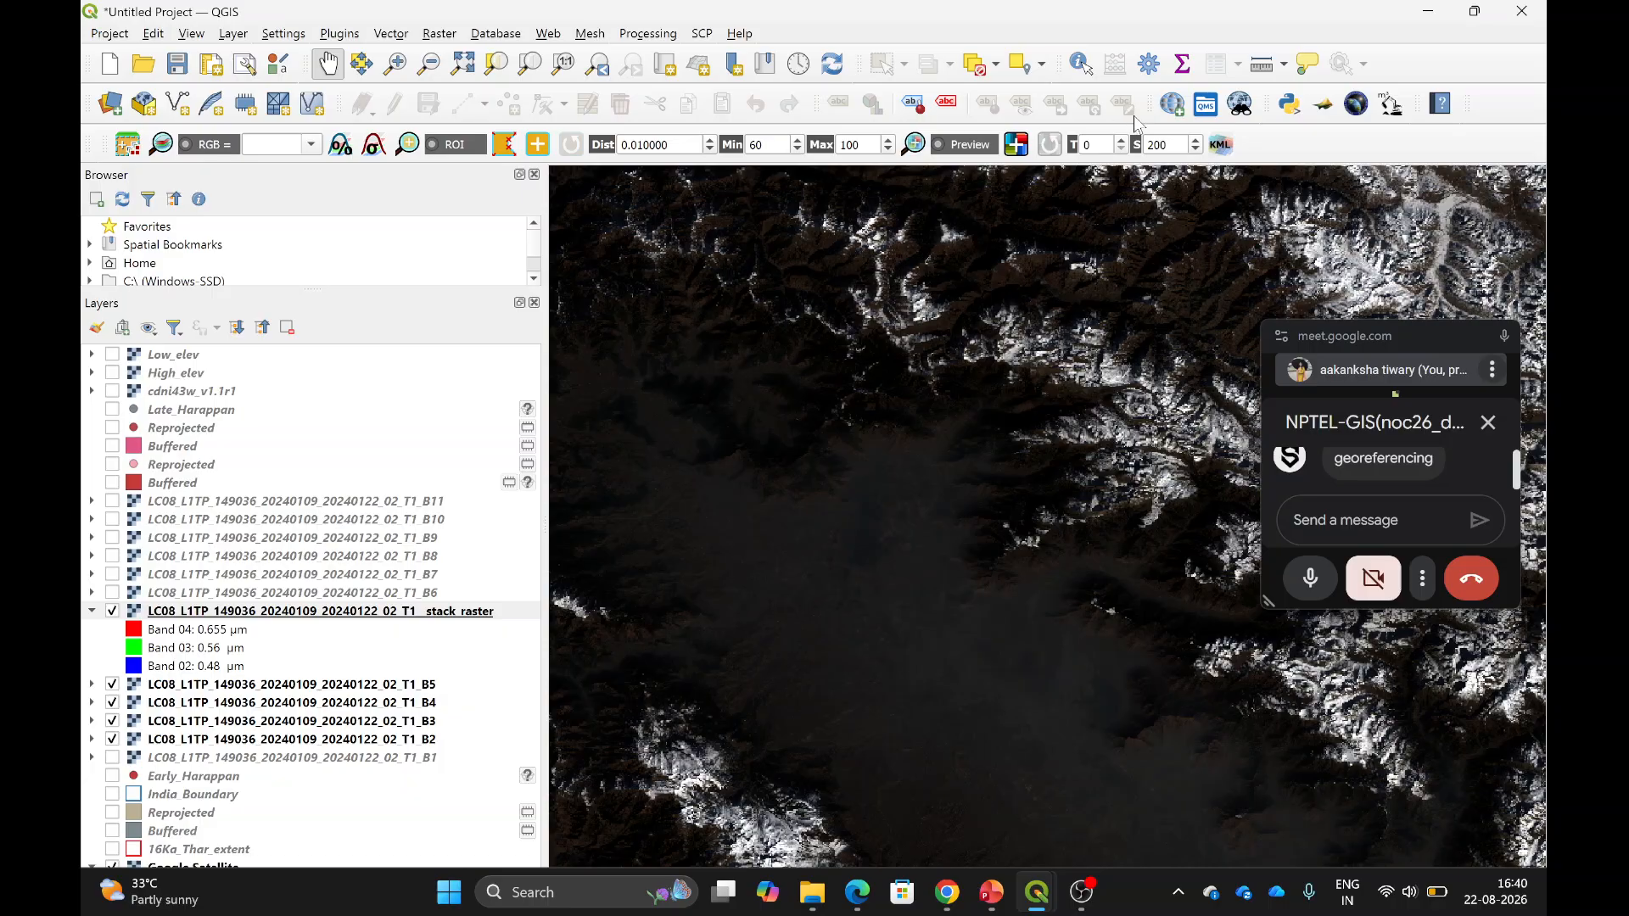
click(1339, 31)
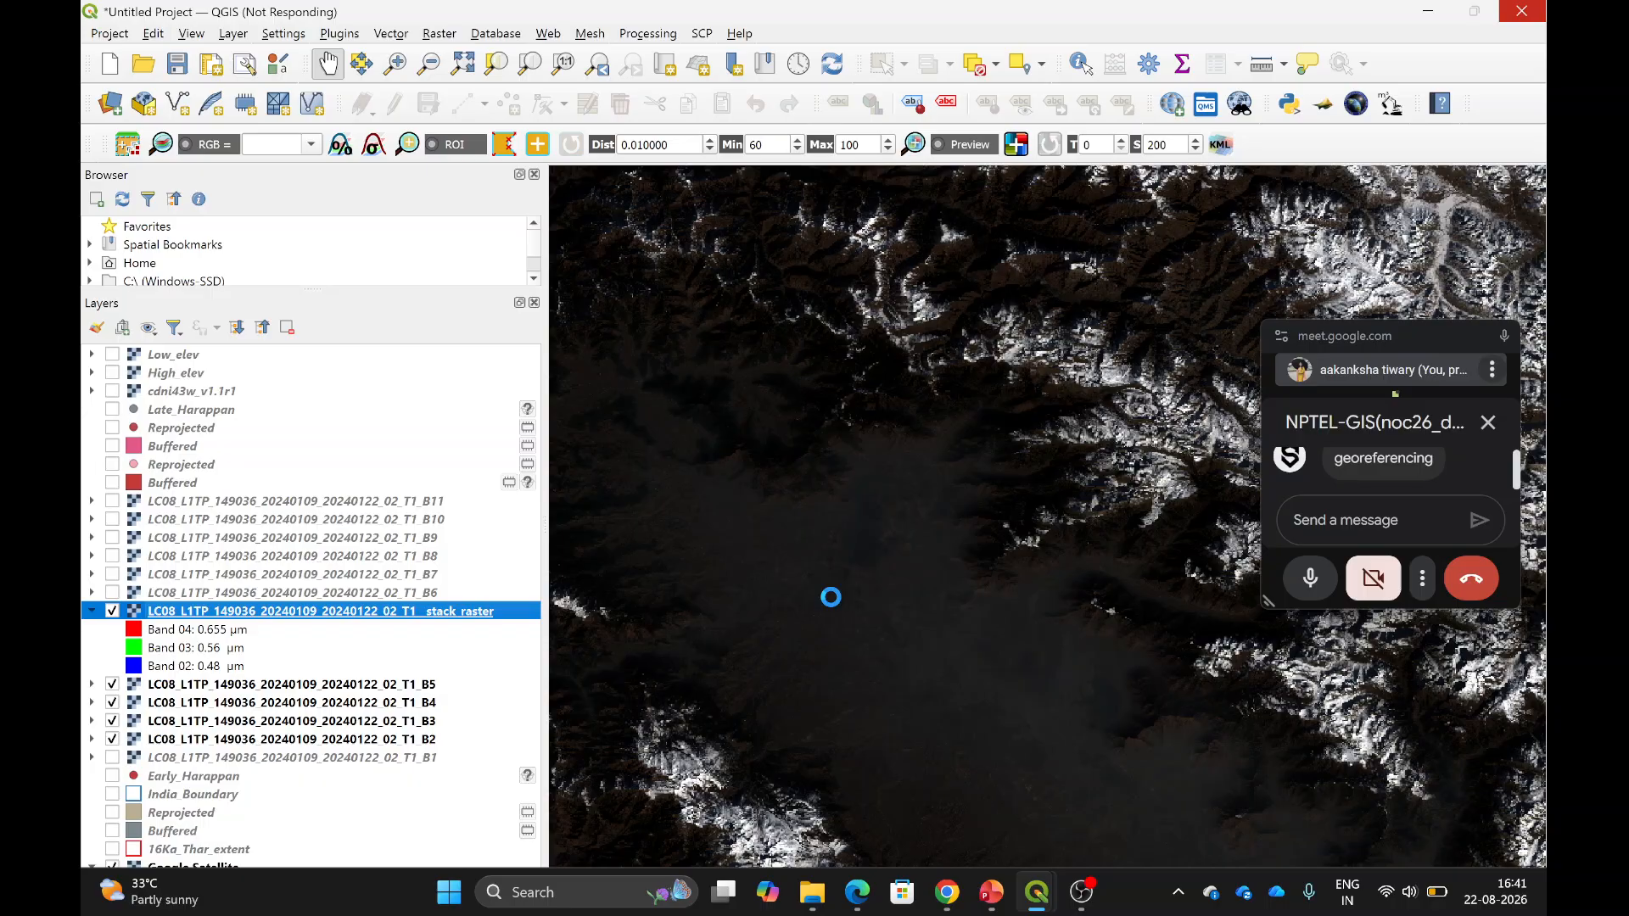
Switch to the NPTEL_GIS_session_05 presentation in PowerPoint and read the false color composite band order on the color composite slide.
click(1004, 906)
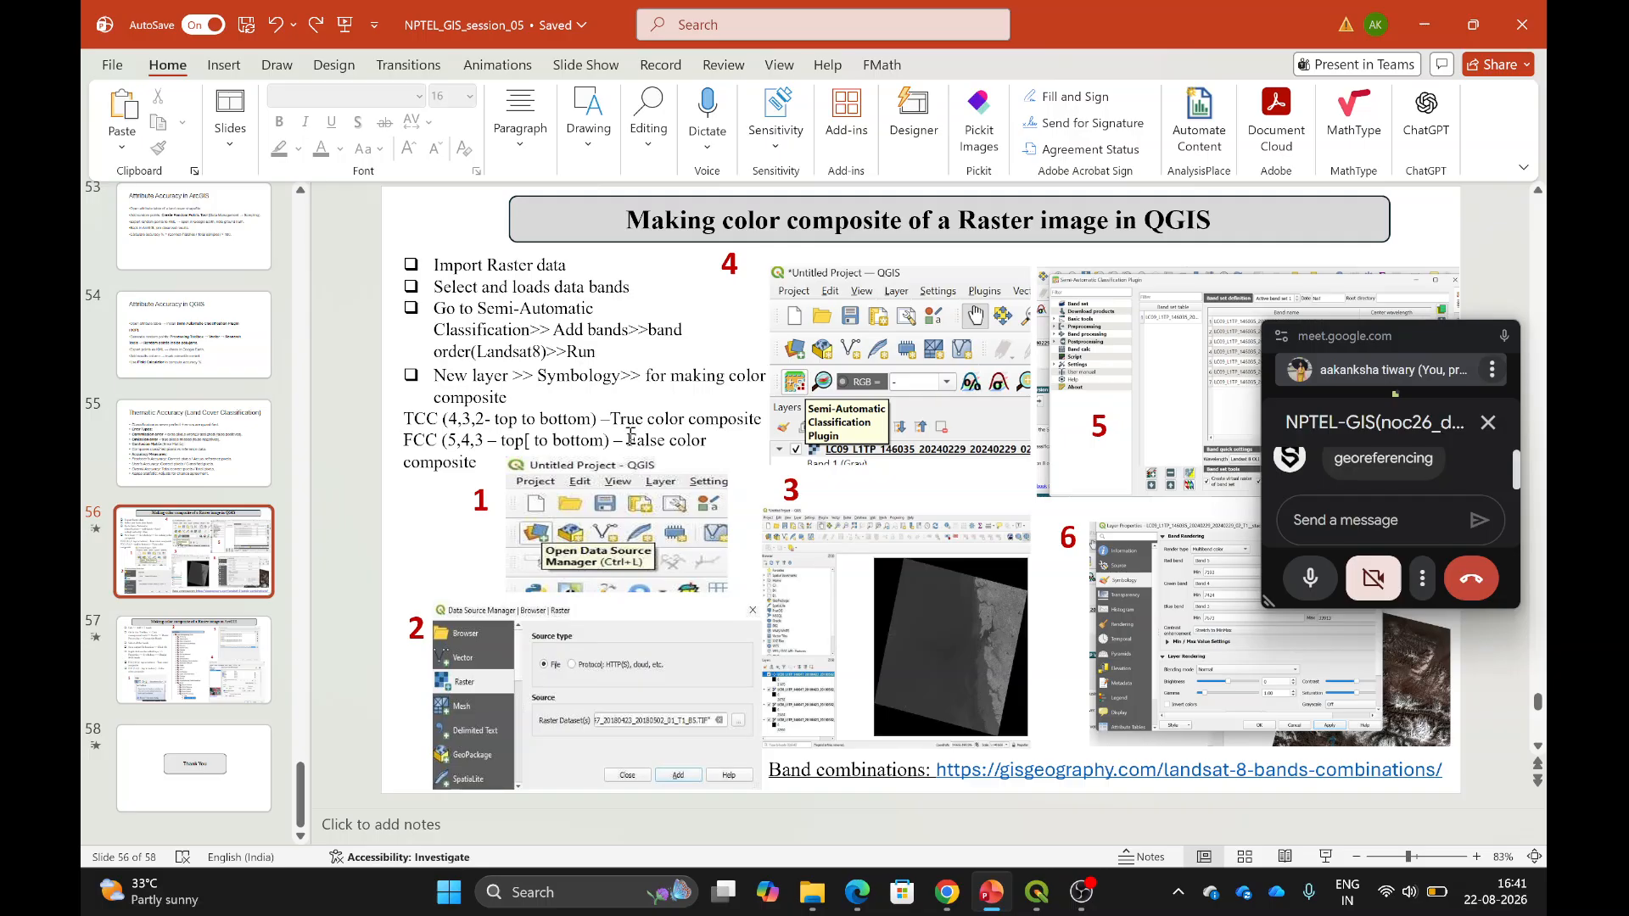
drag(631, 436, 461, 471)
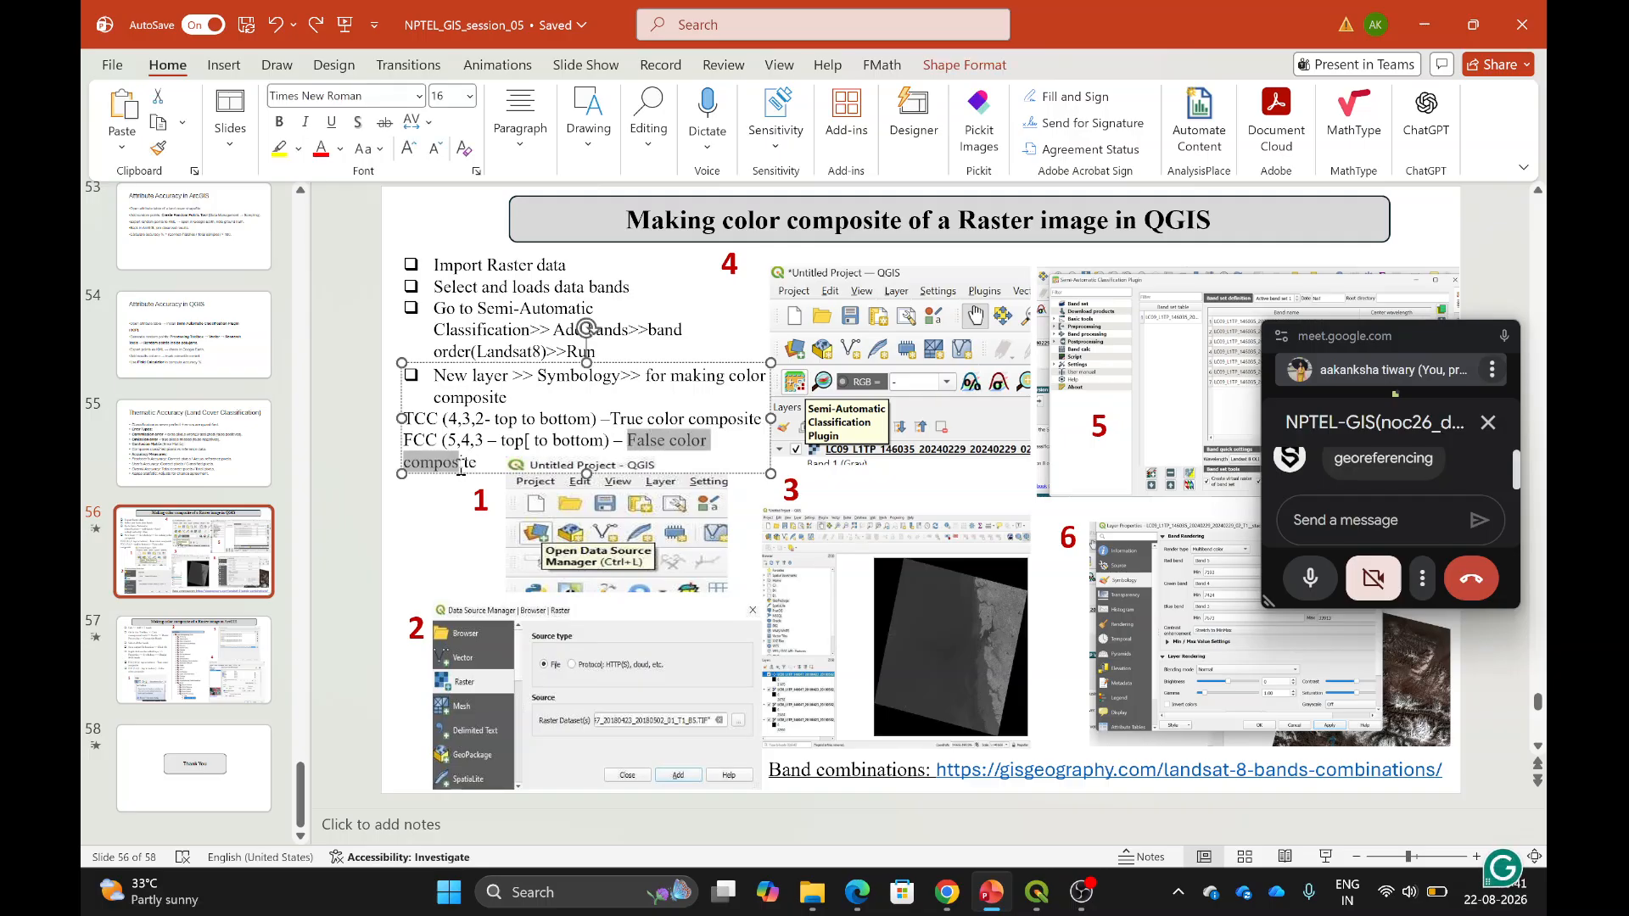
click(345, 506)
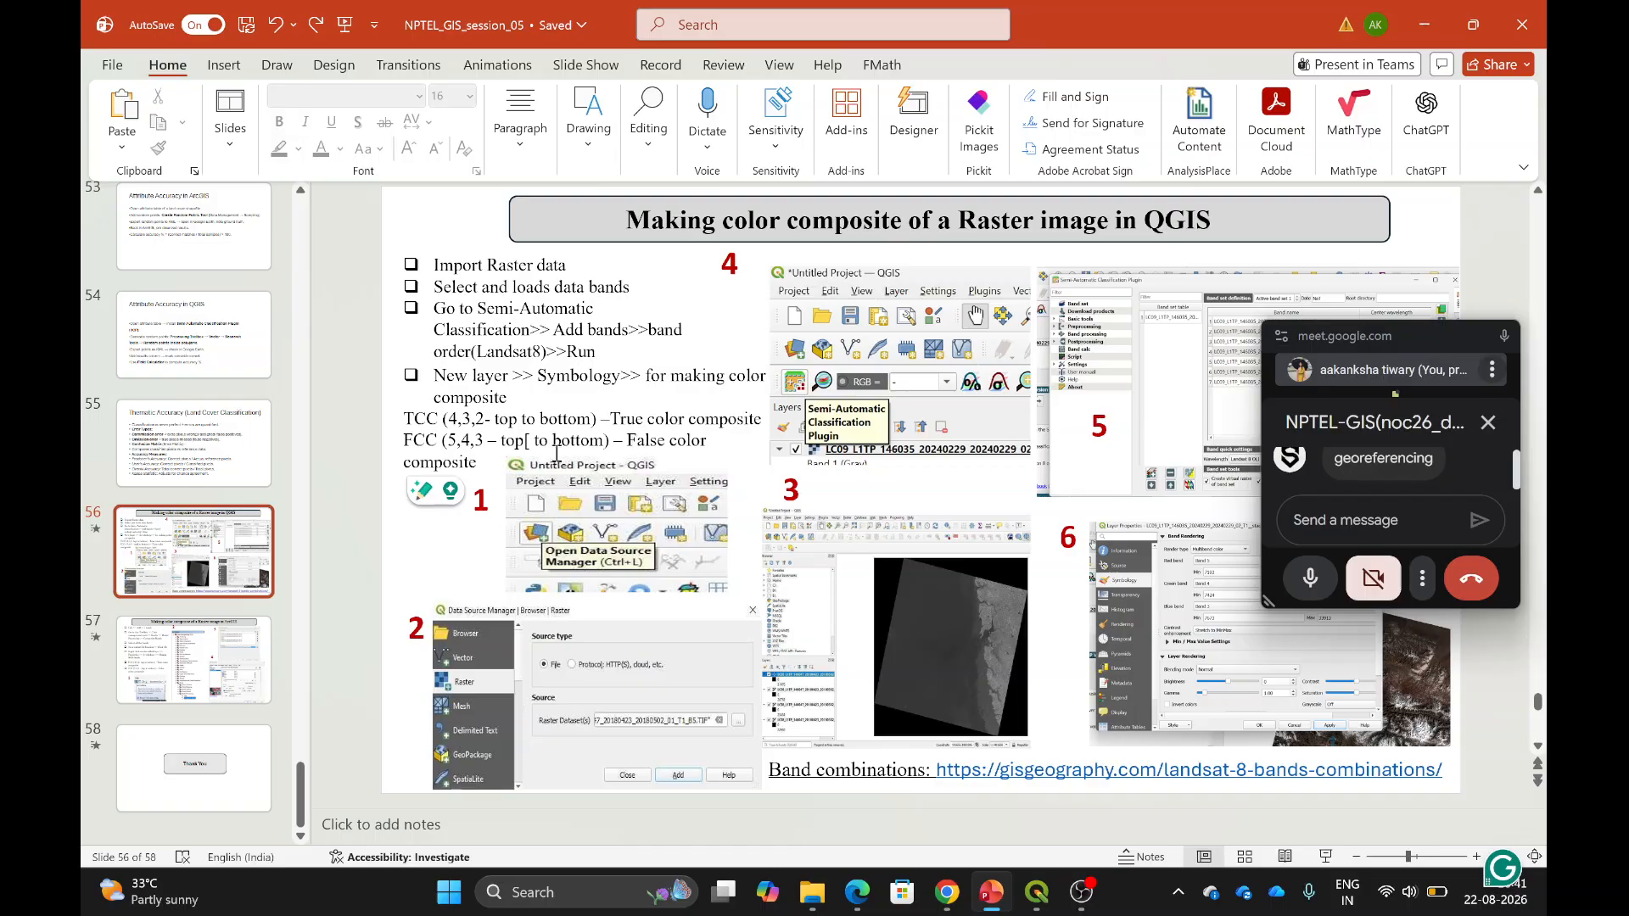
click(446, 438)
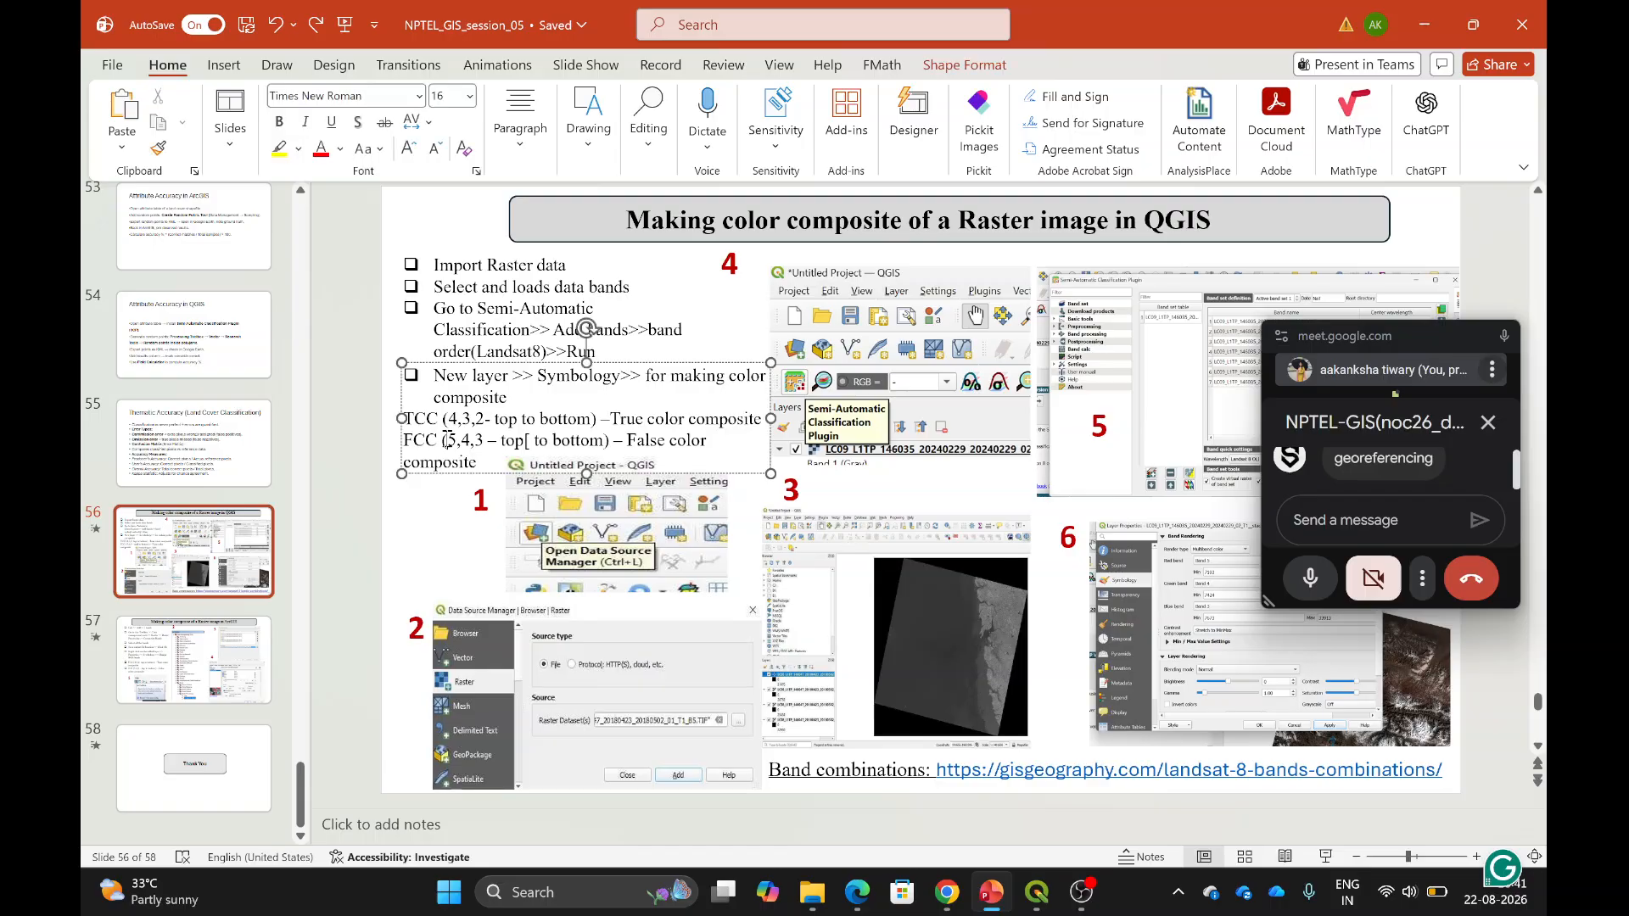
Highlight the band numbers in the false color composite line of the color composite slide.
drag(448, 440, 459, 445)
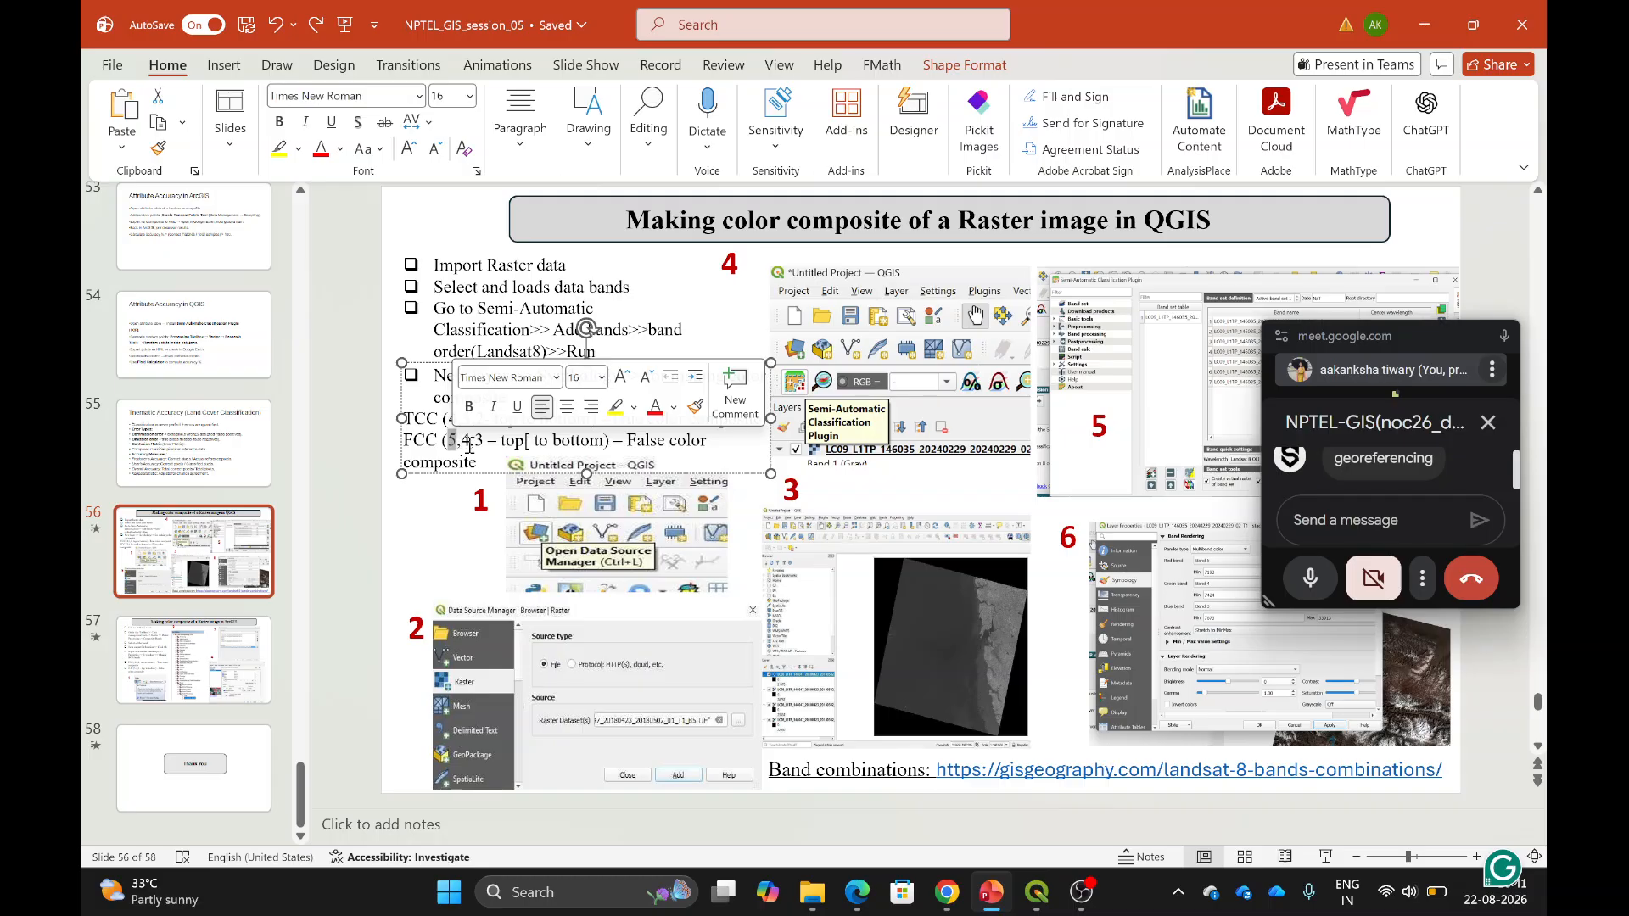
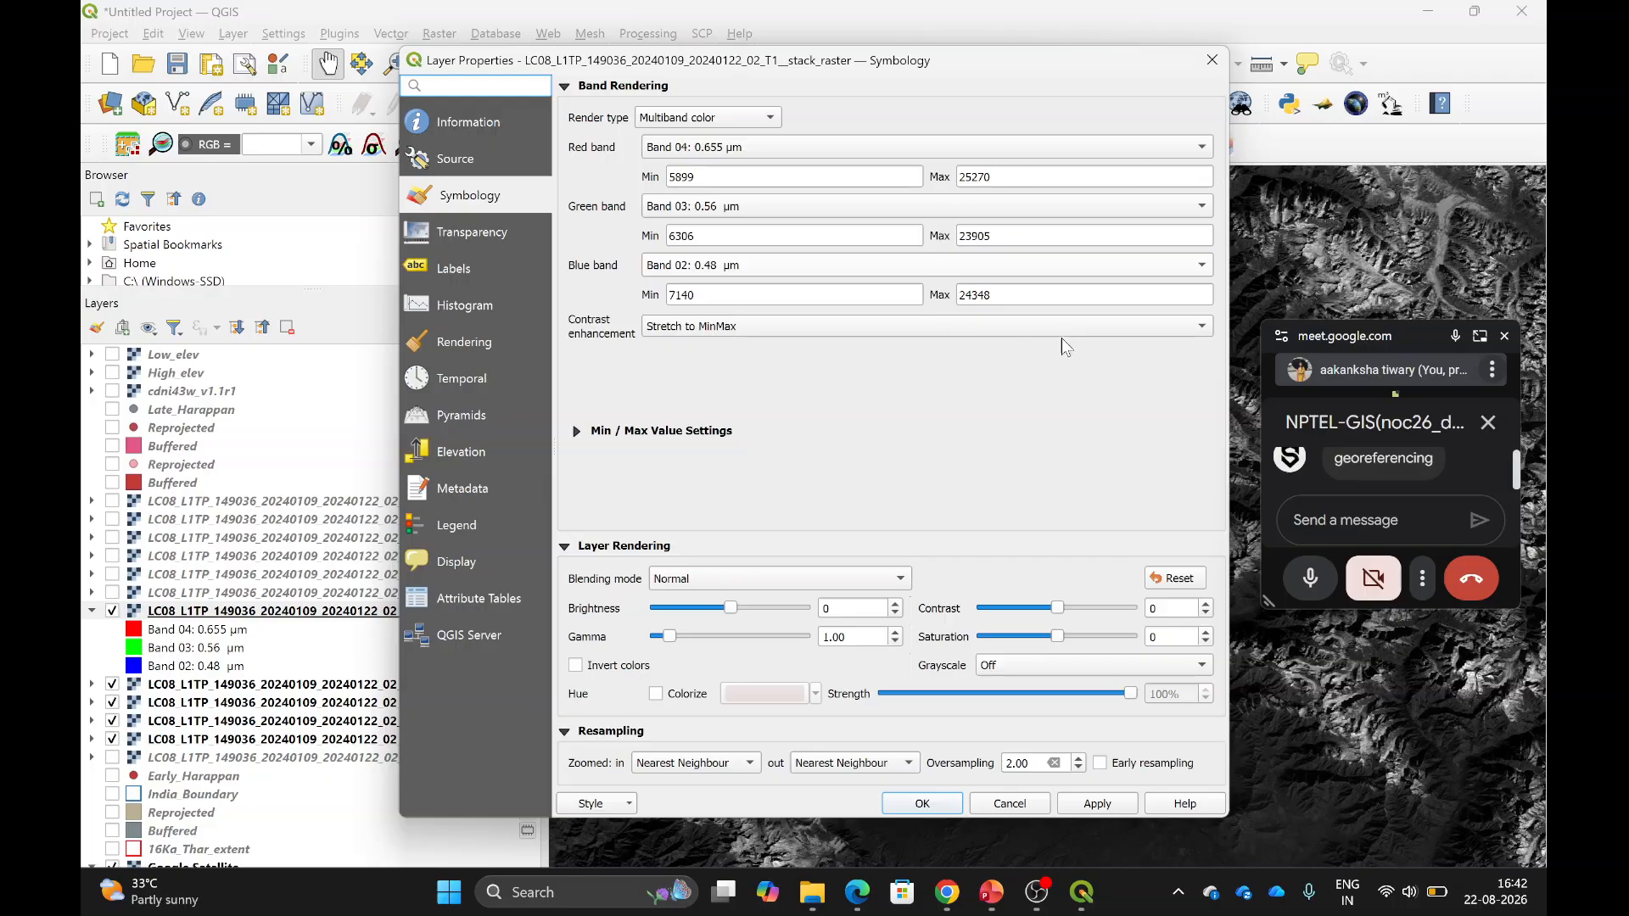
Set the stack raster's contrast enhancement to Stretch and Clip to MinMax and apply the symbology.
click(1132, 327)
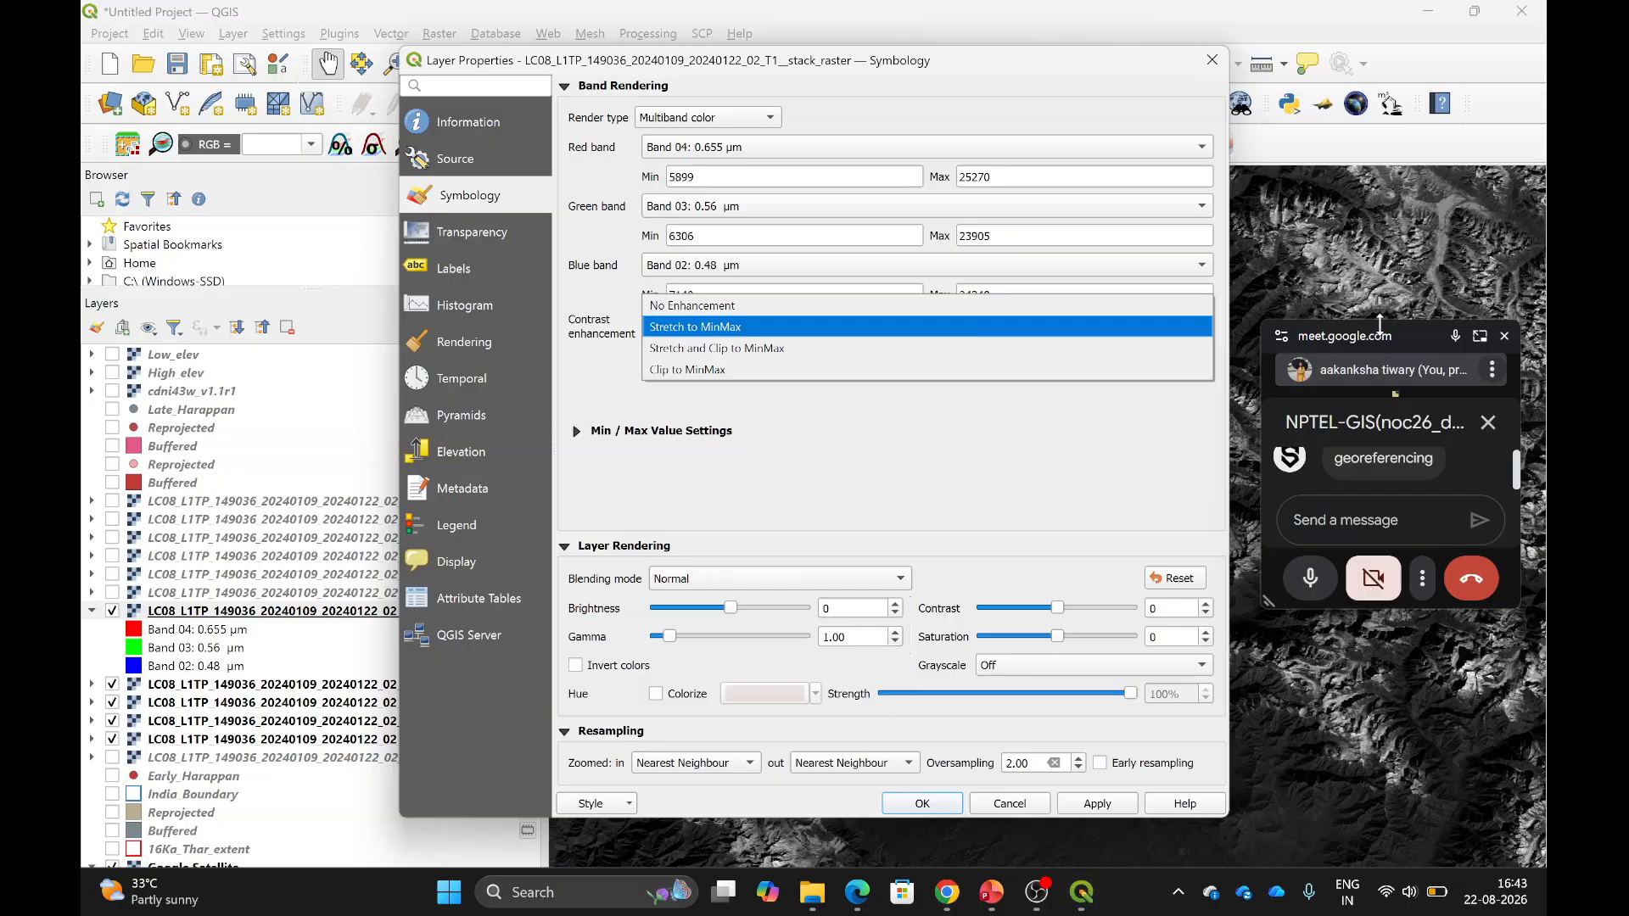
drag(1380, 325, 1379, 246)
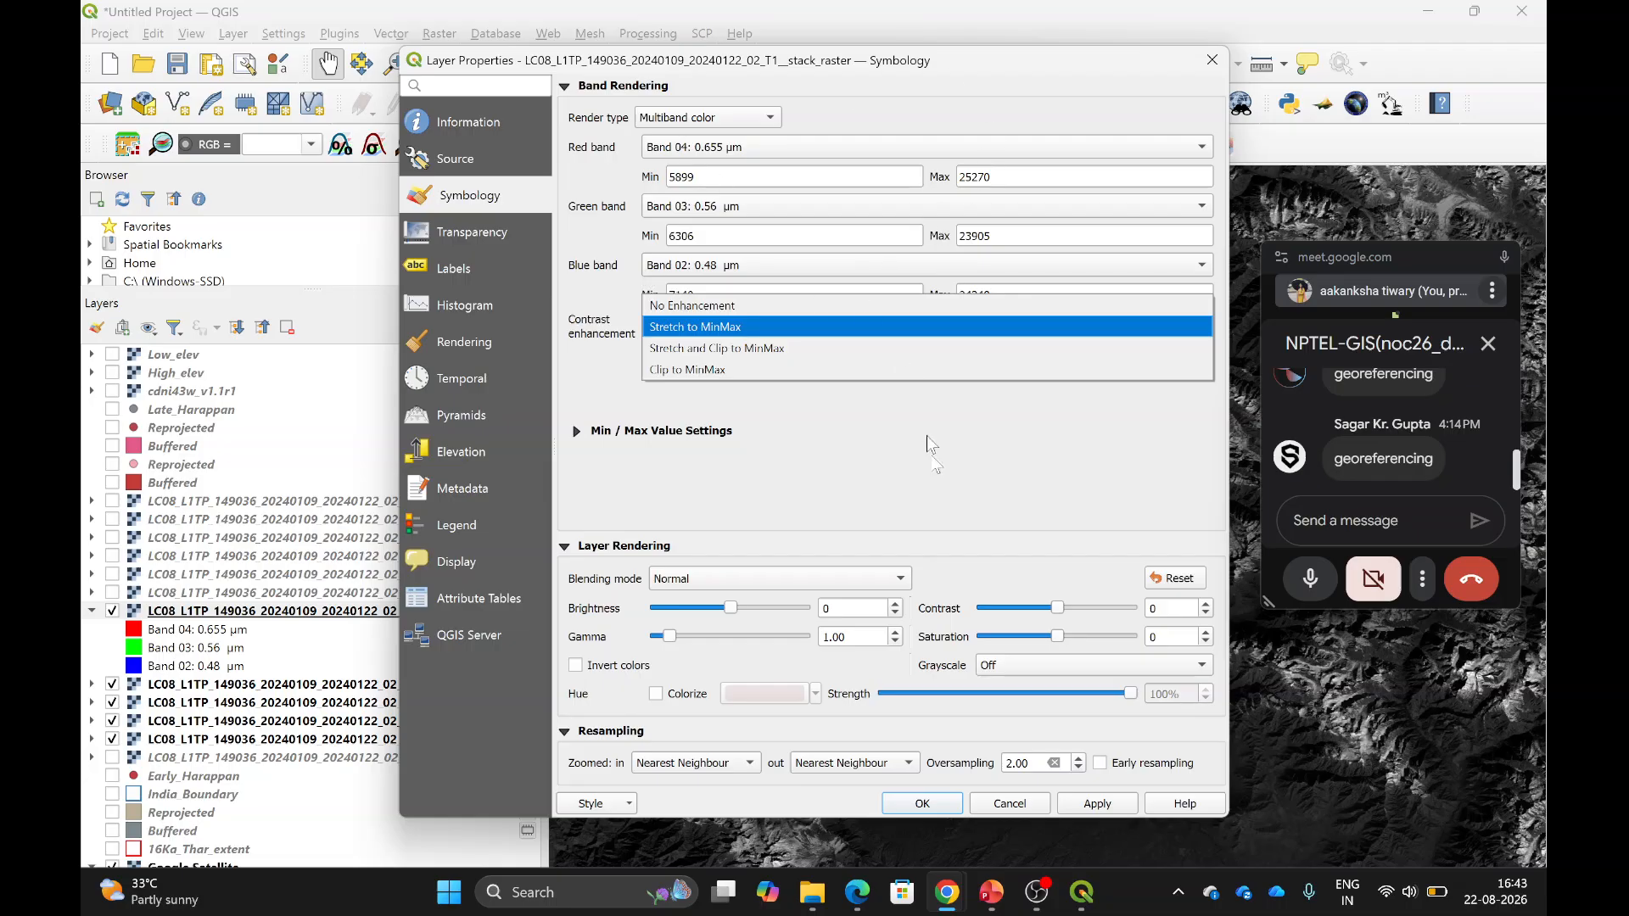
click(934, 821)
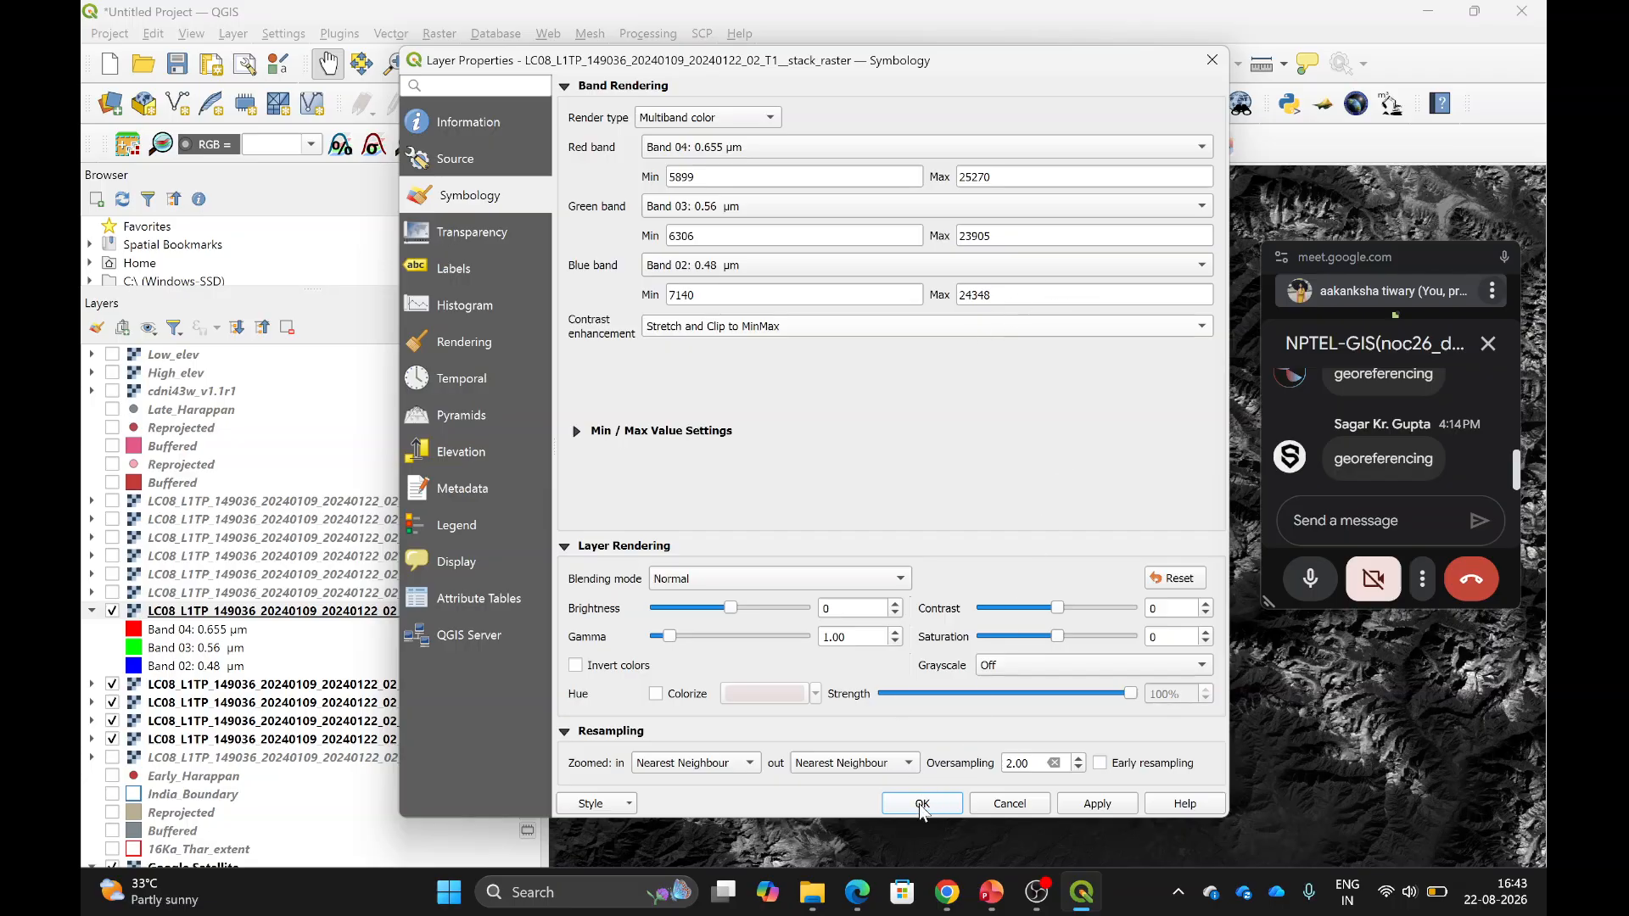
click(923, 806)
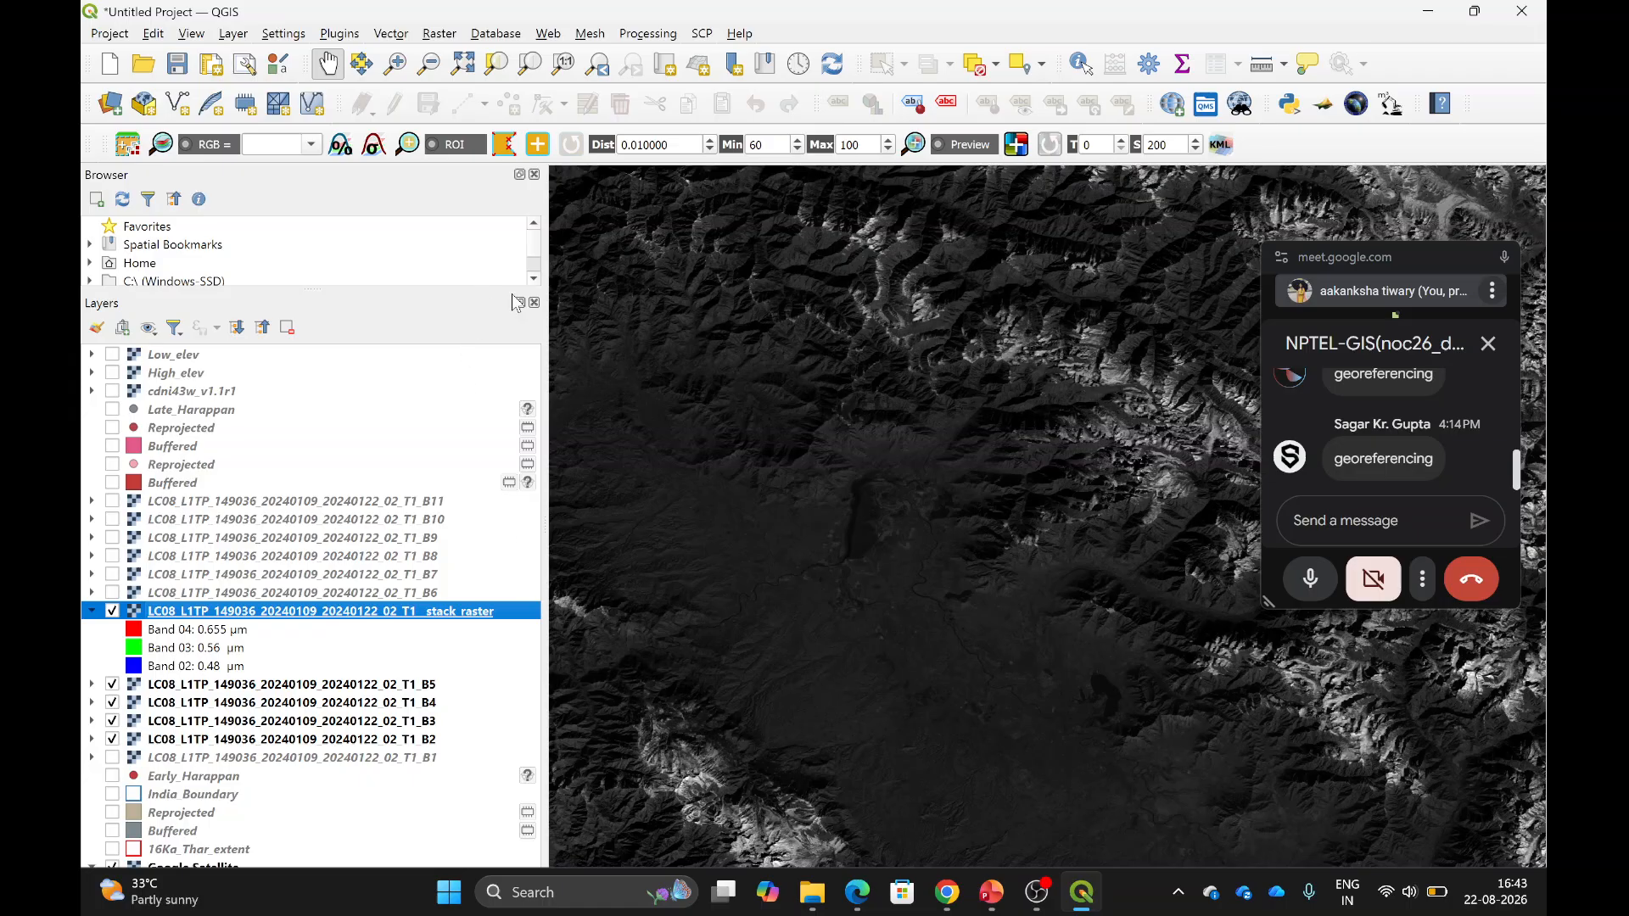
Show the Raster Toolbar and stretch the stack raster's contrast using the full dataset and then the current view extent.
right_click(1037, 22)
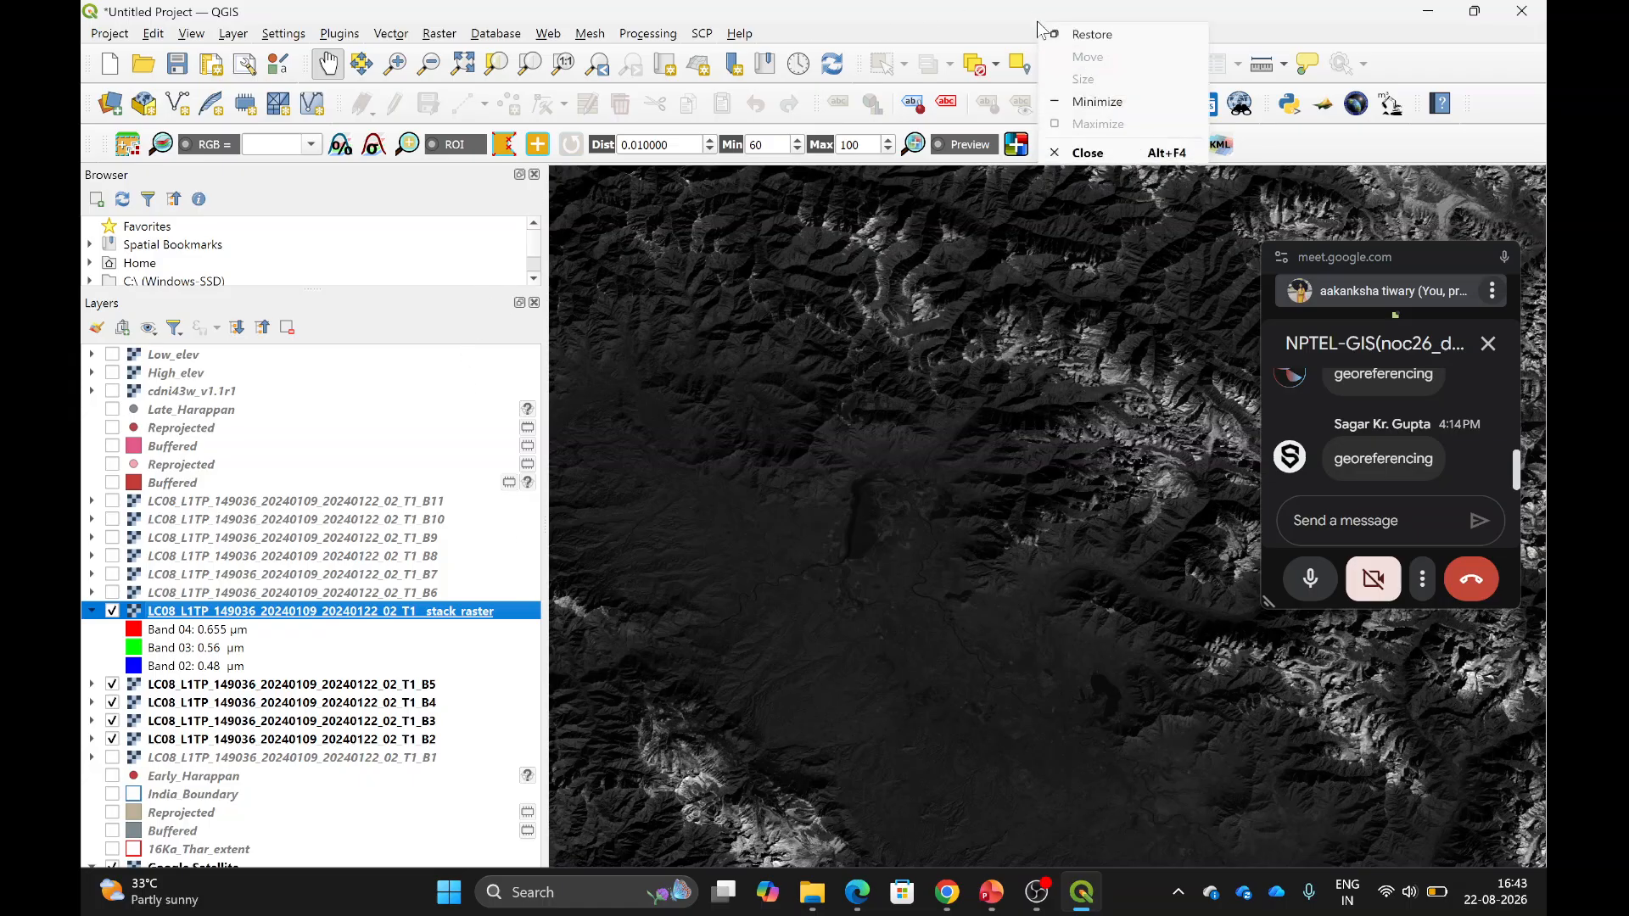
click(973, 25)
right_click(976, 32)
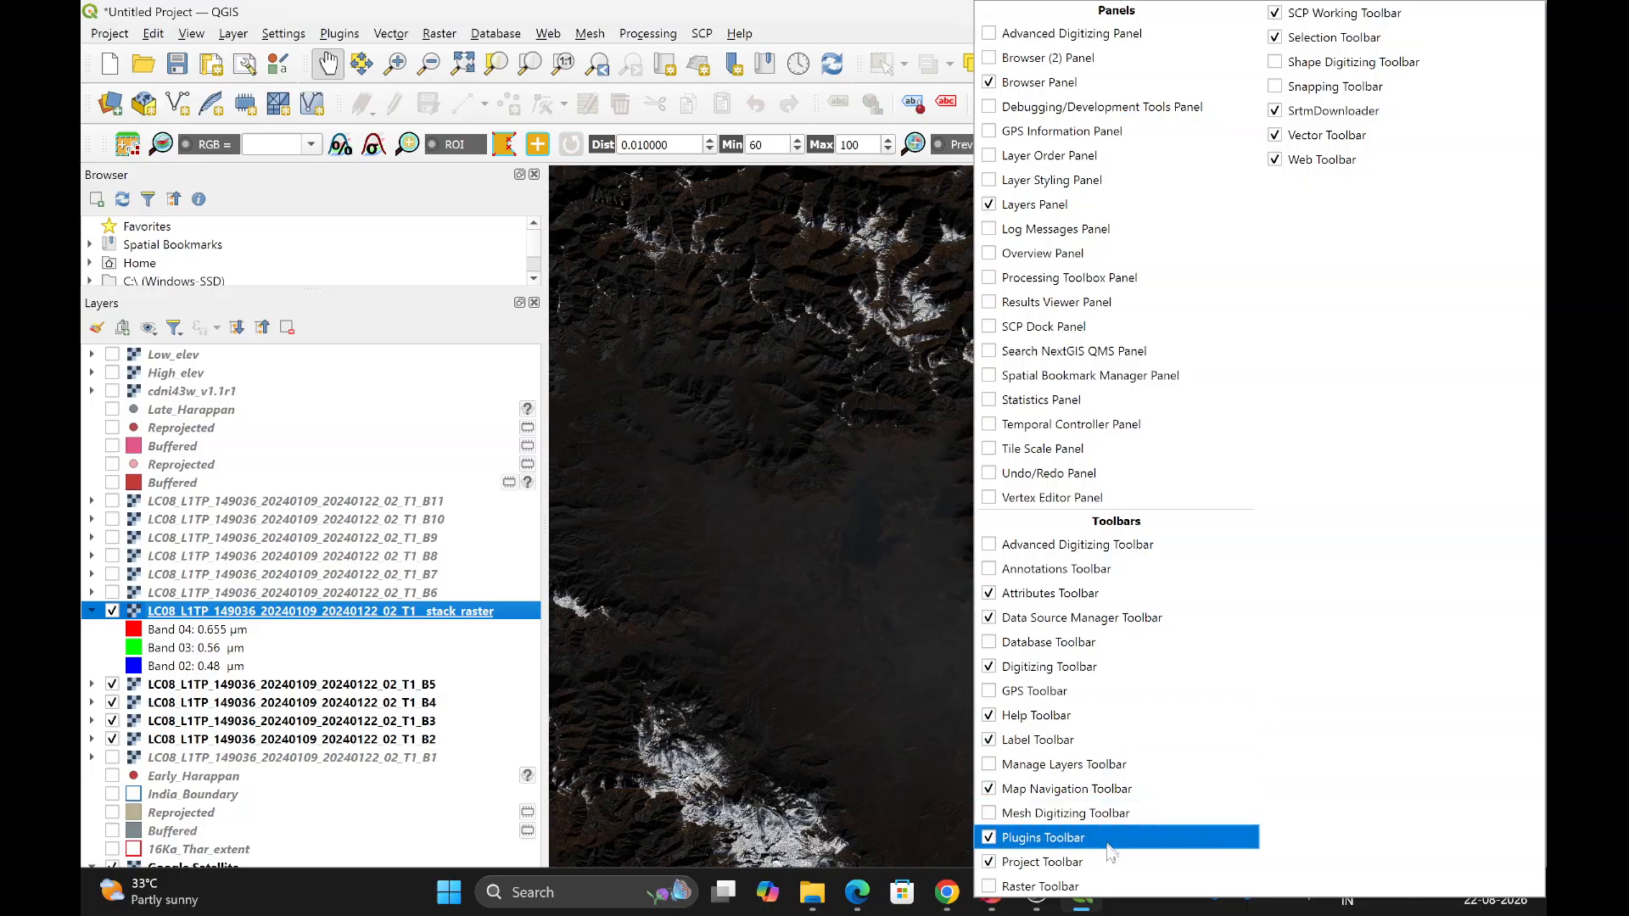
click(1049, 887)
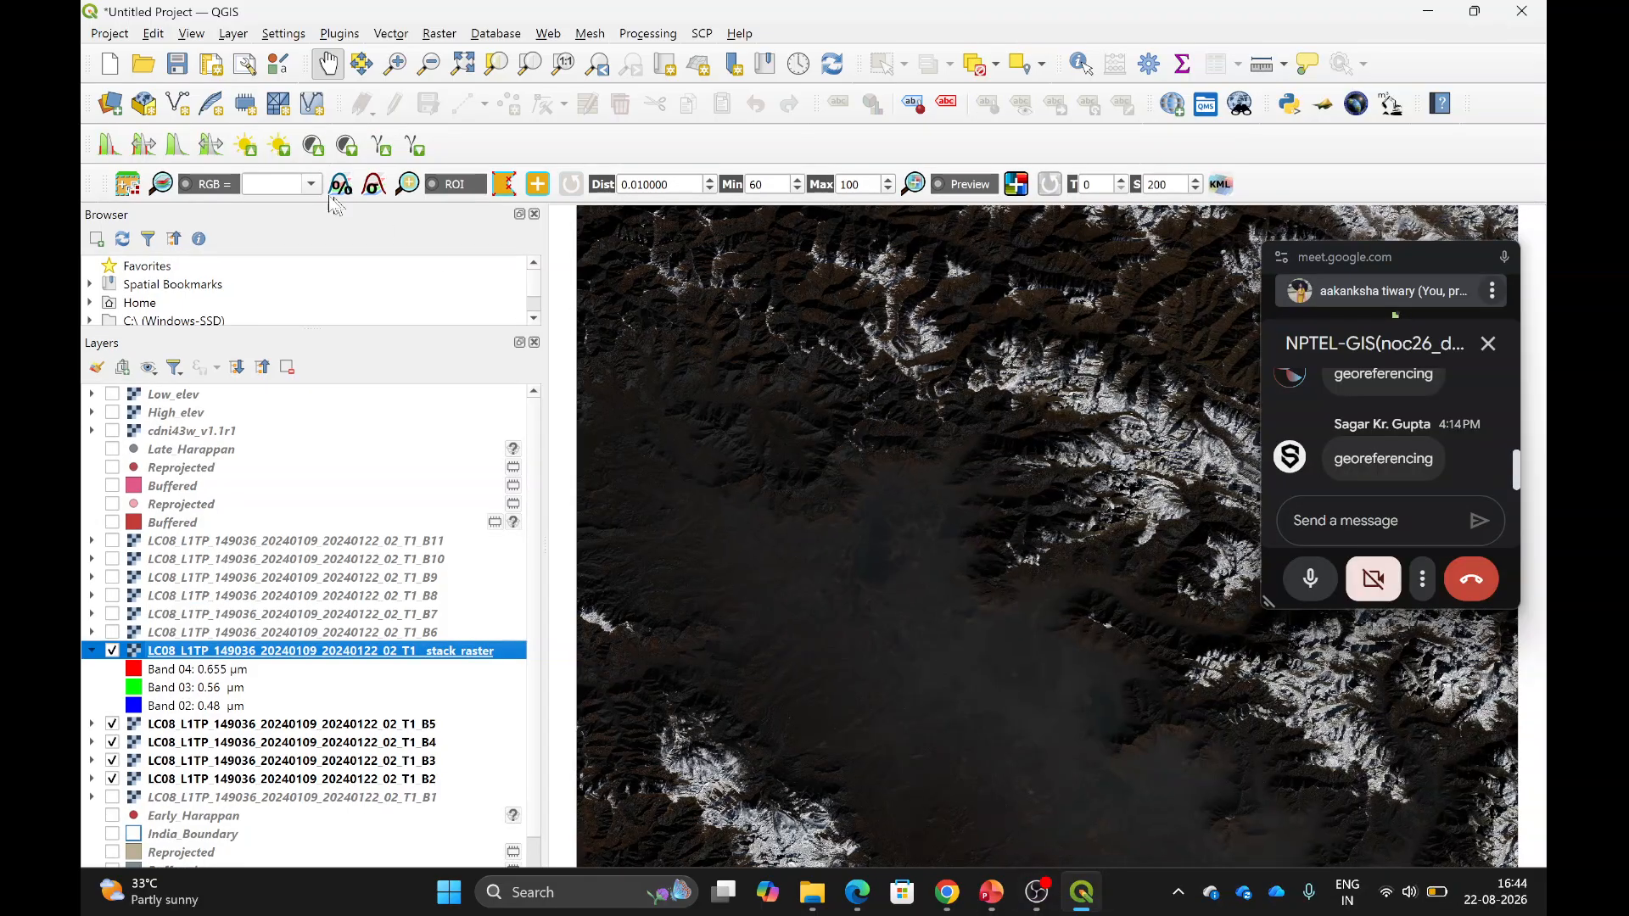
click(143, 144)
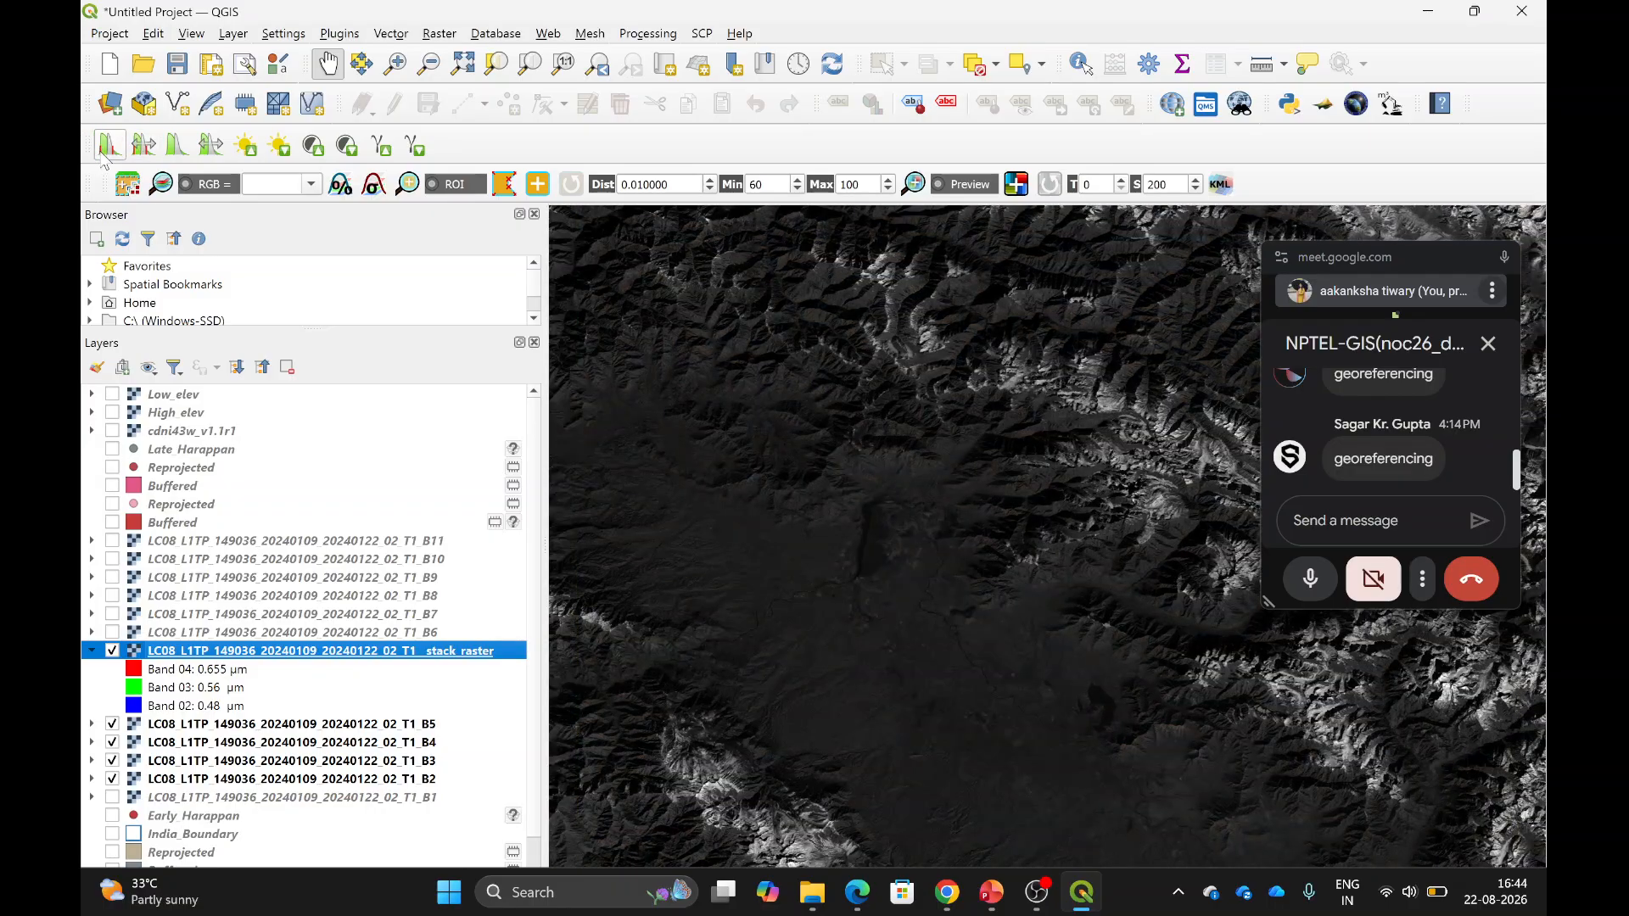
click(103, 158)
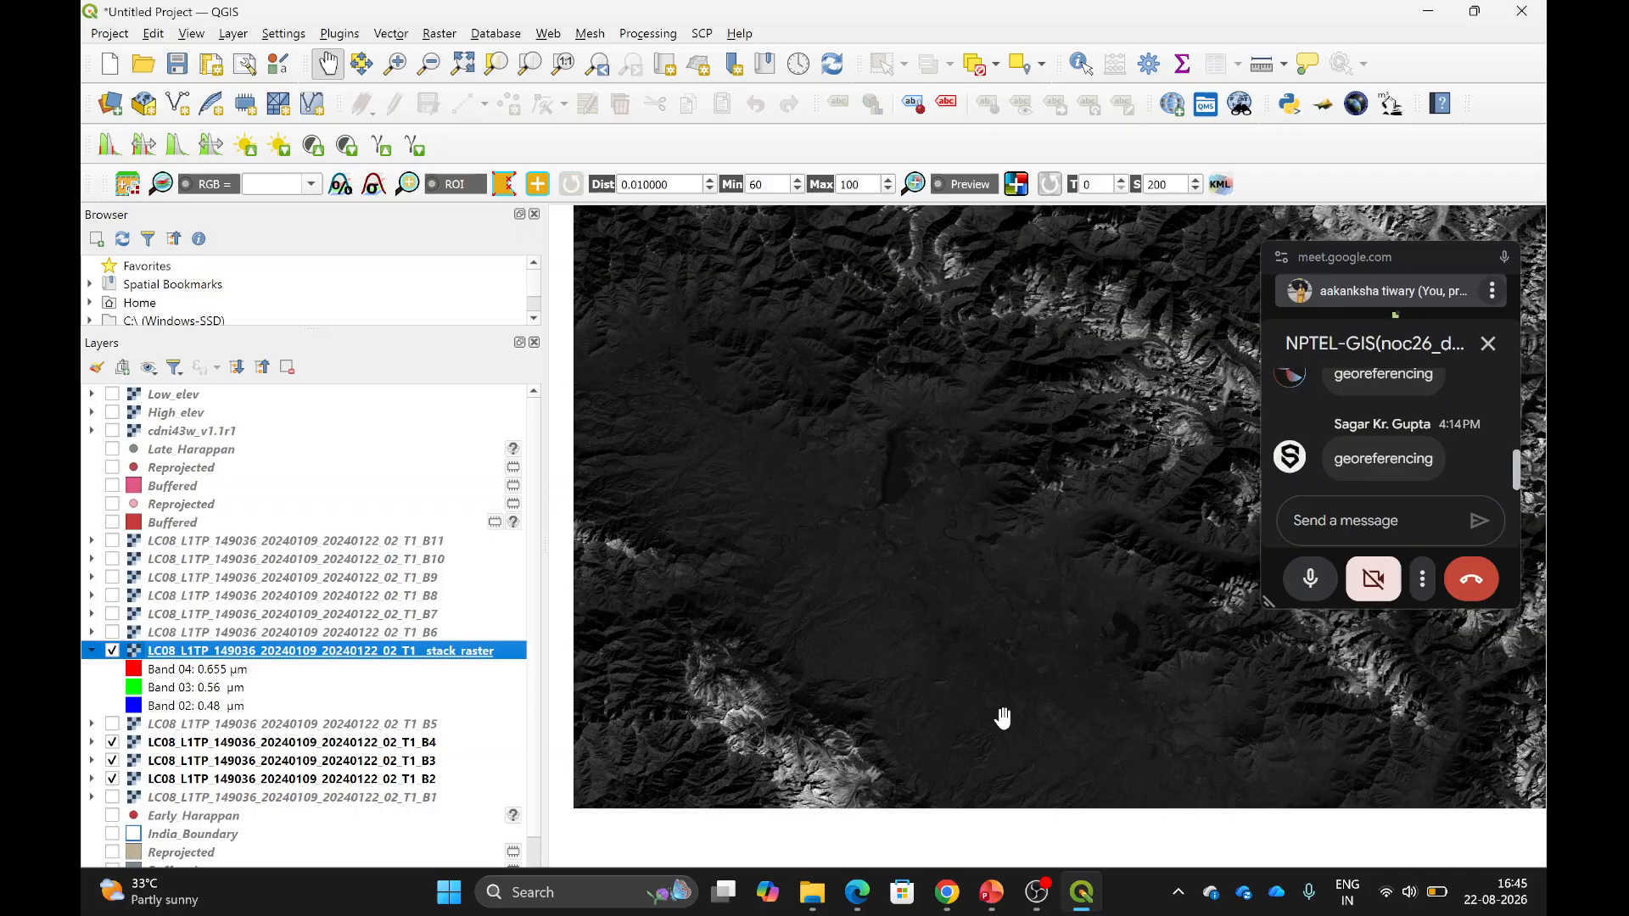
Check the color composite slide in PowerPoint, then return to QGIS and try to close the project window.
mouse_move(993, 893)
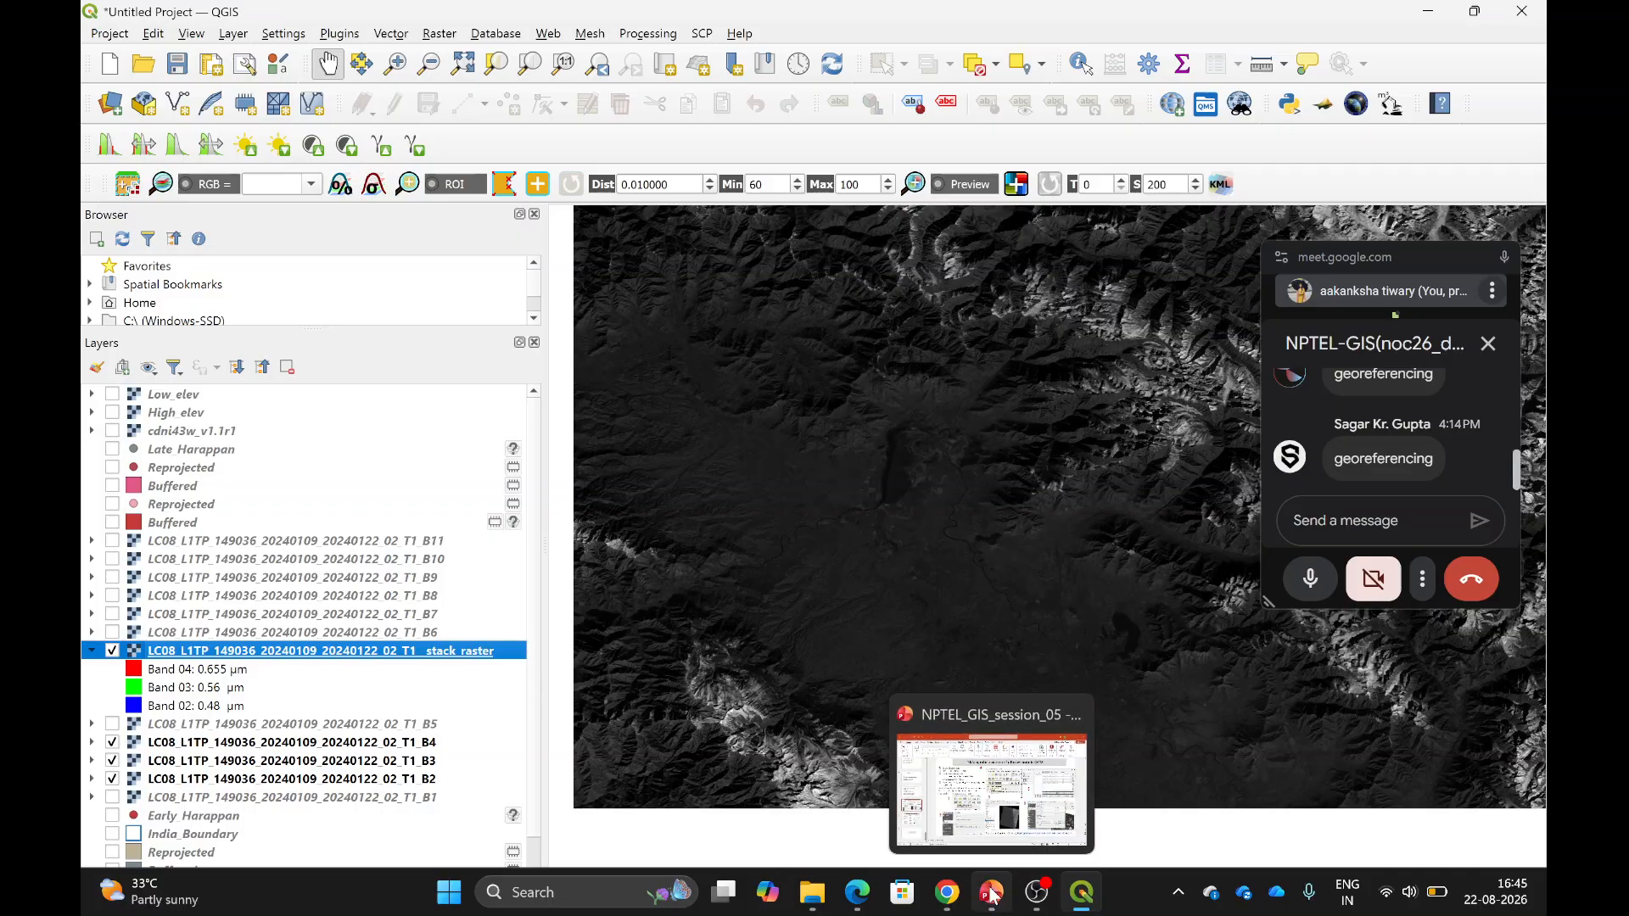
click(993, 894)
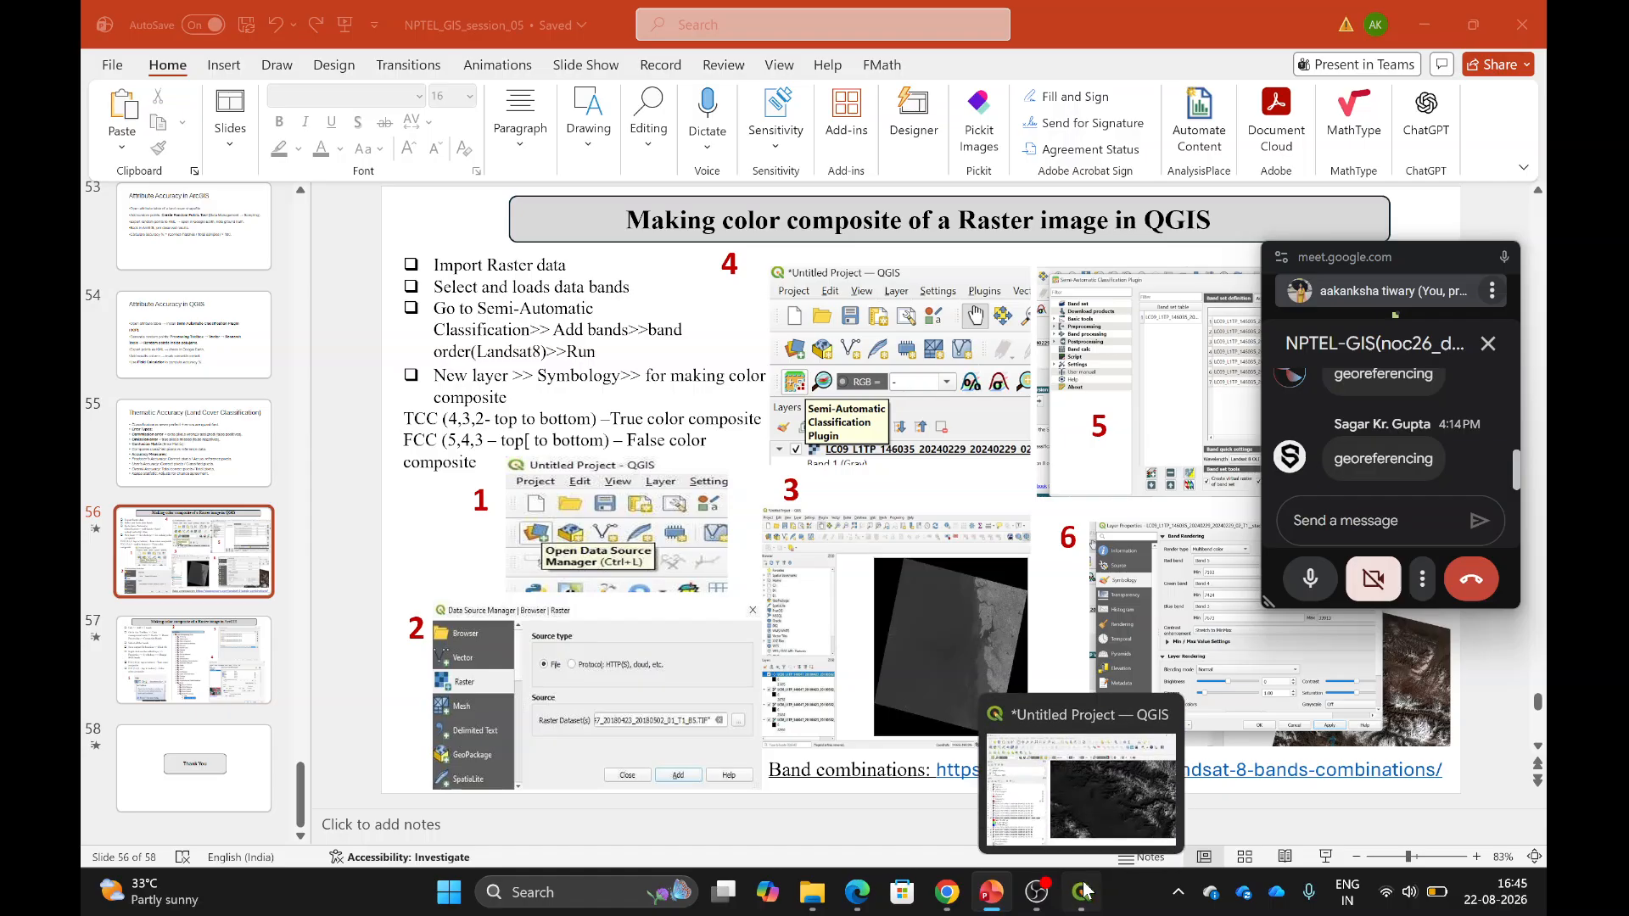
mouse_move(1086, 893)
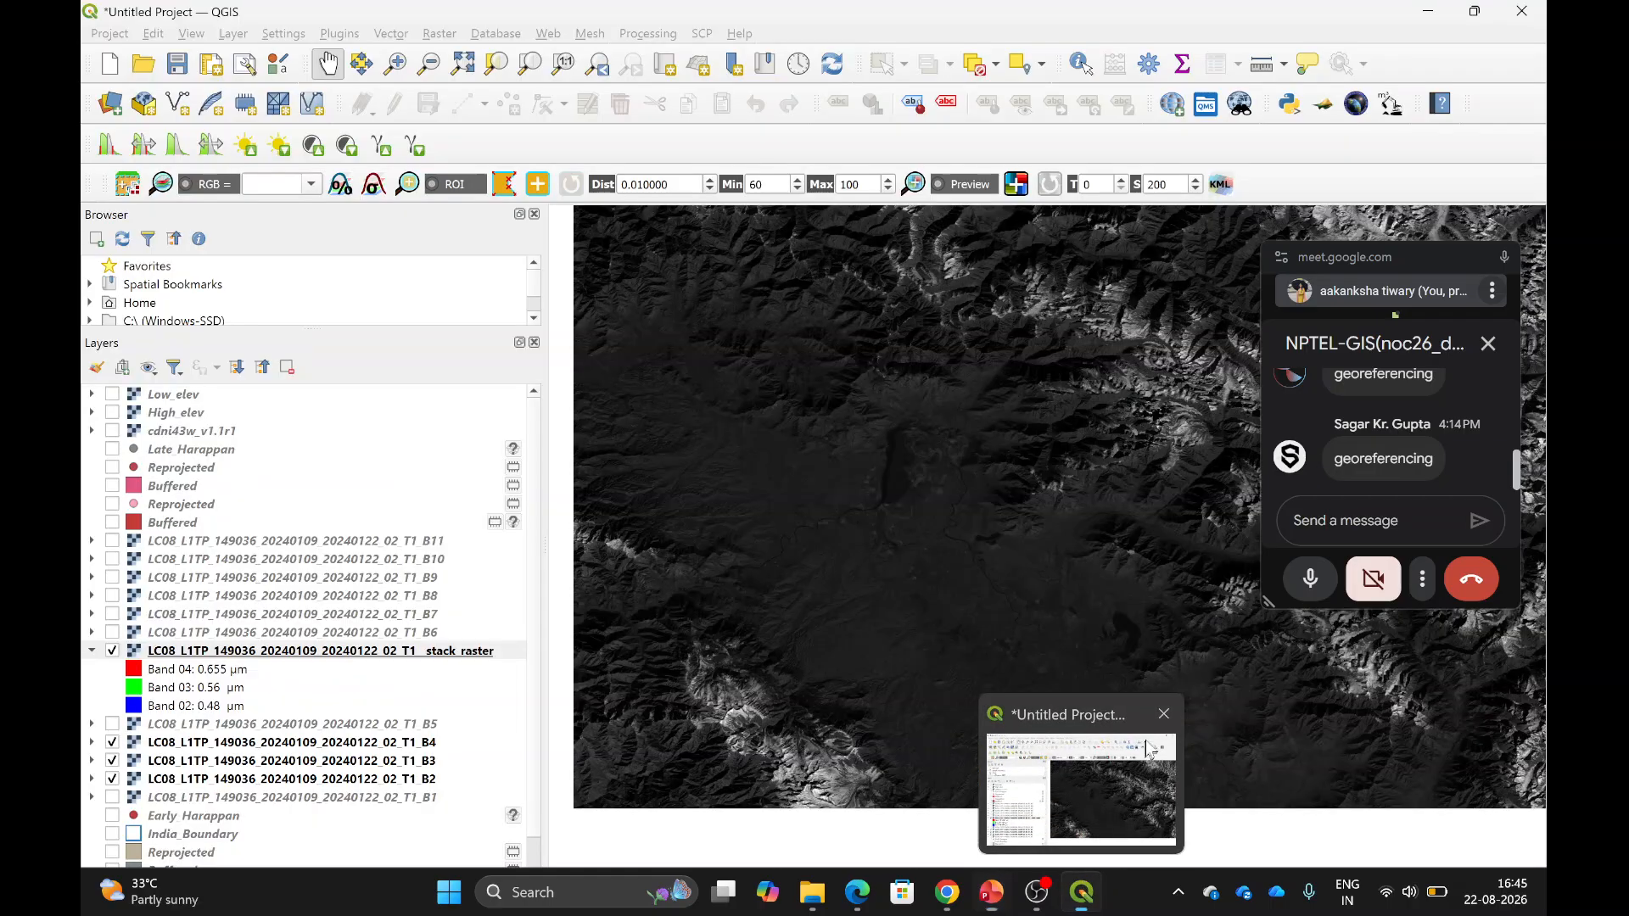
click(1163, 717)
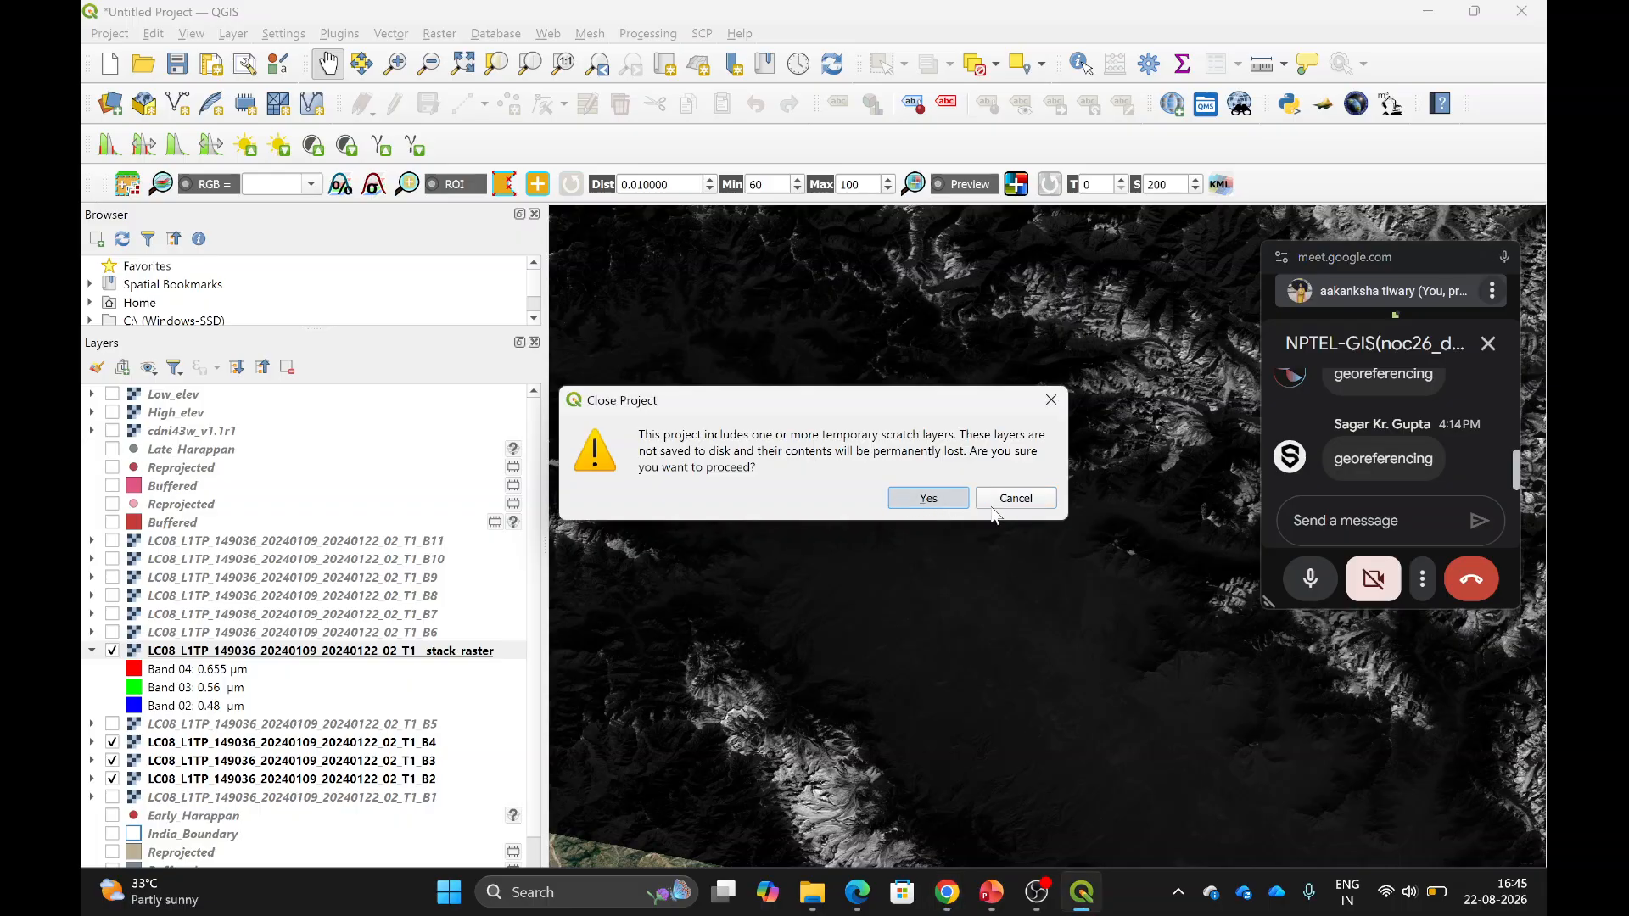
key(Escape)
Search the computer for qgis and launch a new instance of QGIS Desktop 3.44.9.
click(605, 903)
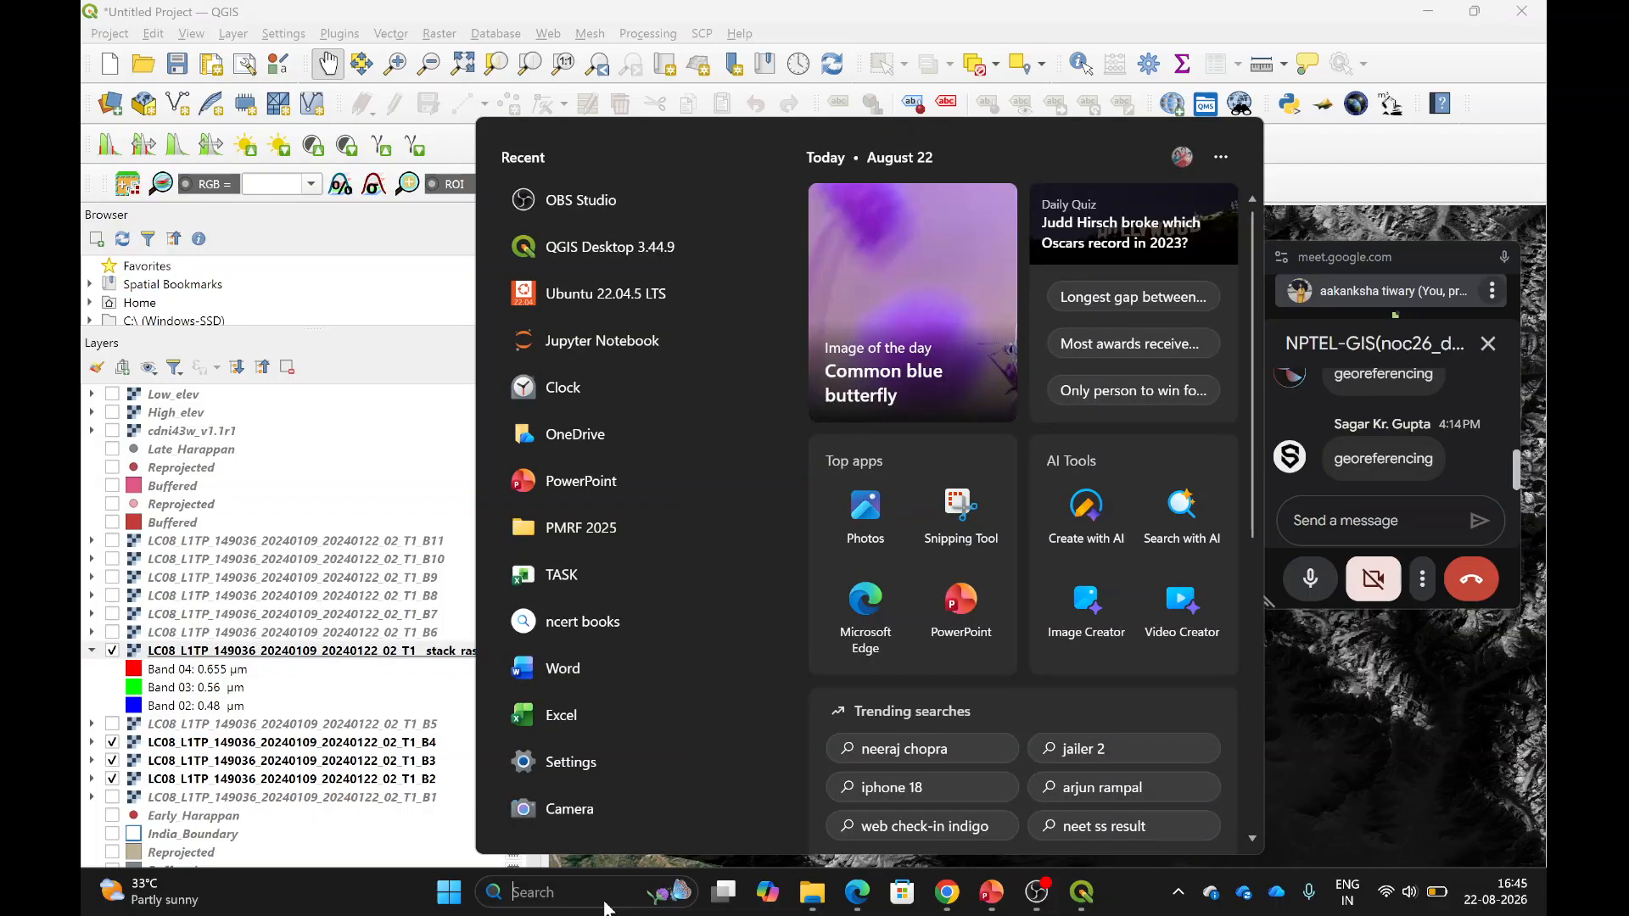
text(qgis)
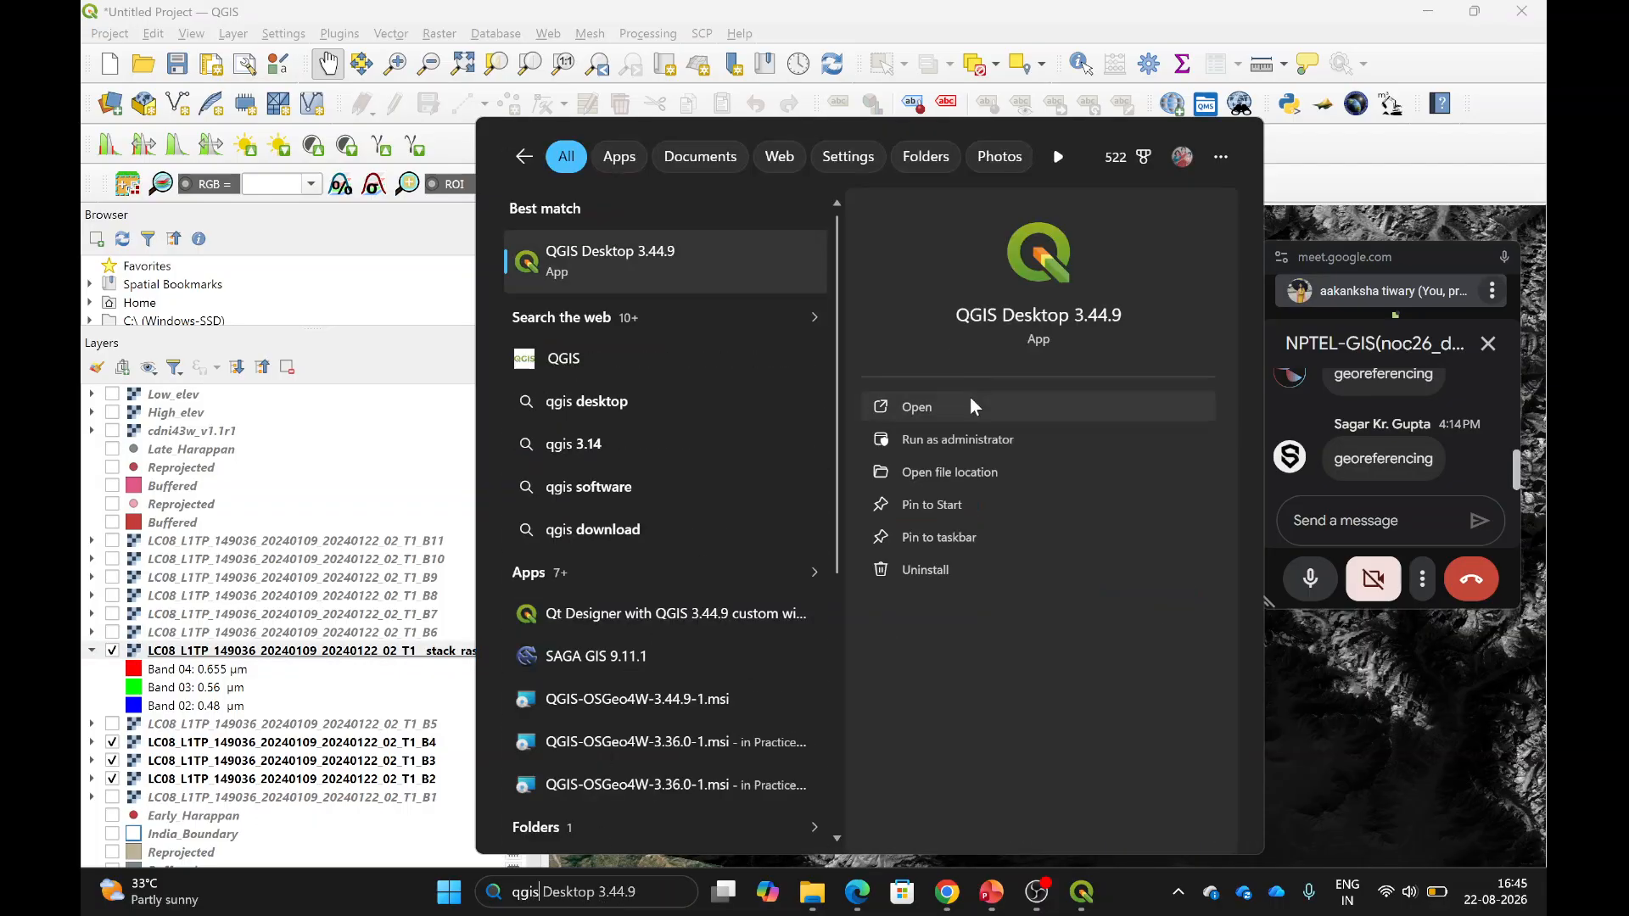
click(974, 400)
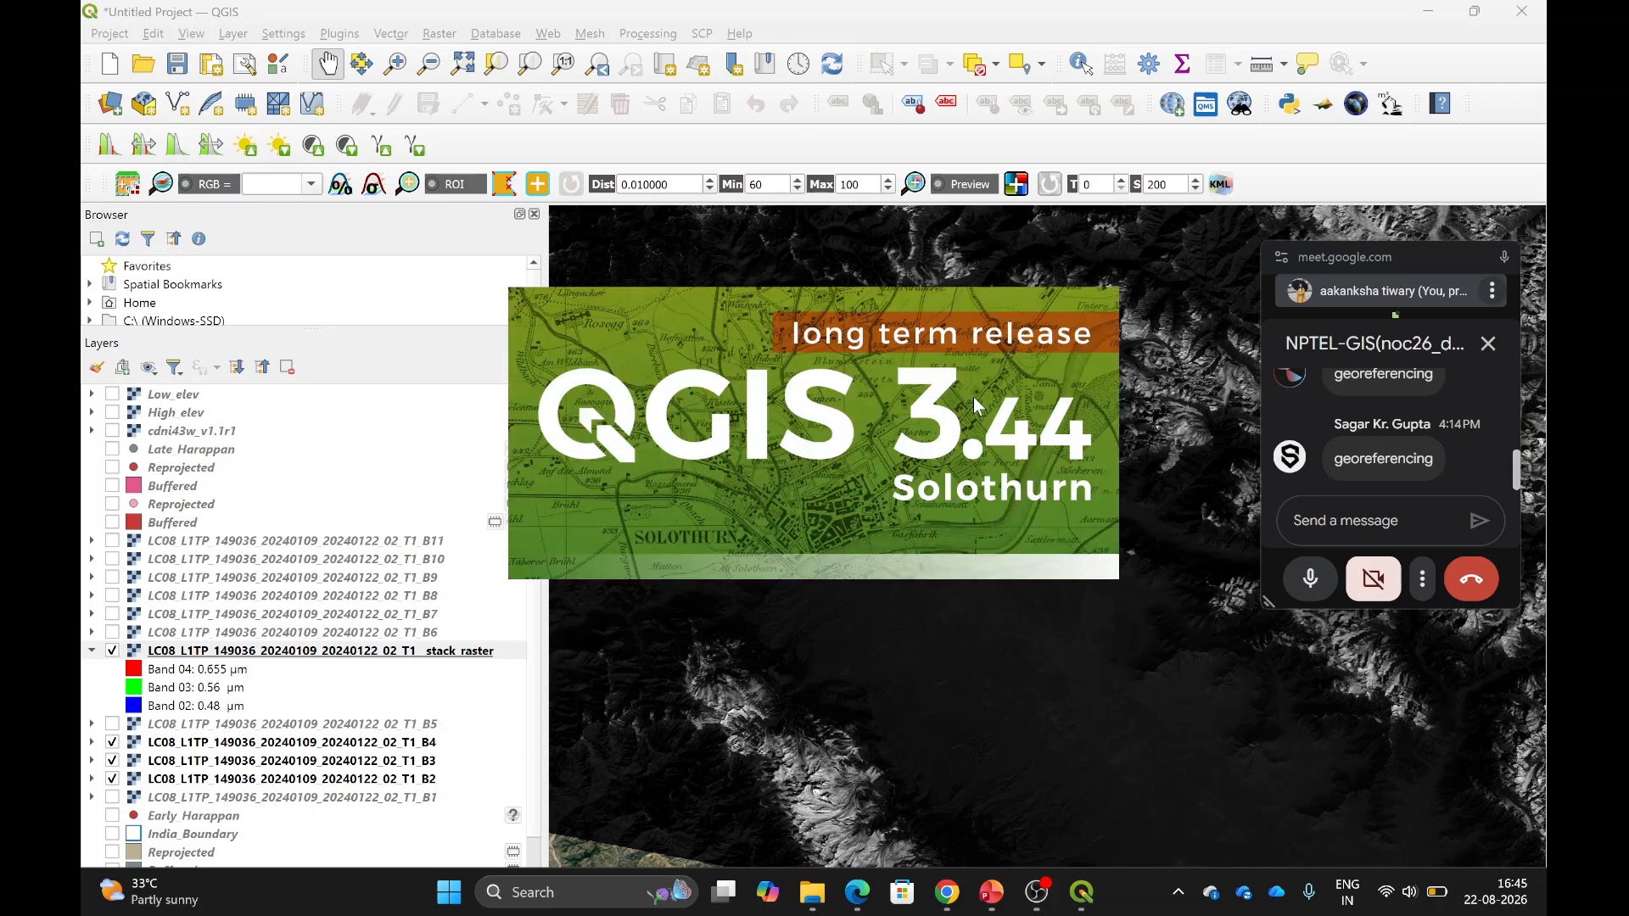
Force the old, non-responding QGIS program with the unsaved project to close.
click(1079, 899)
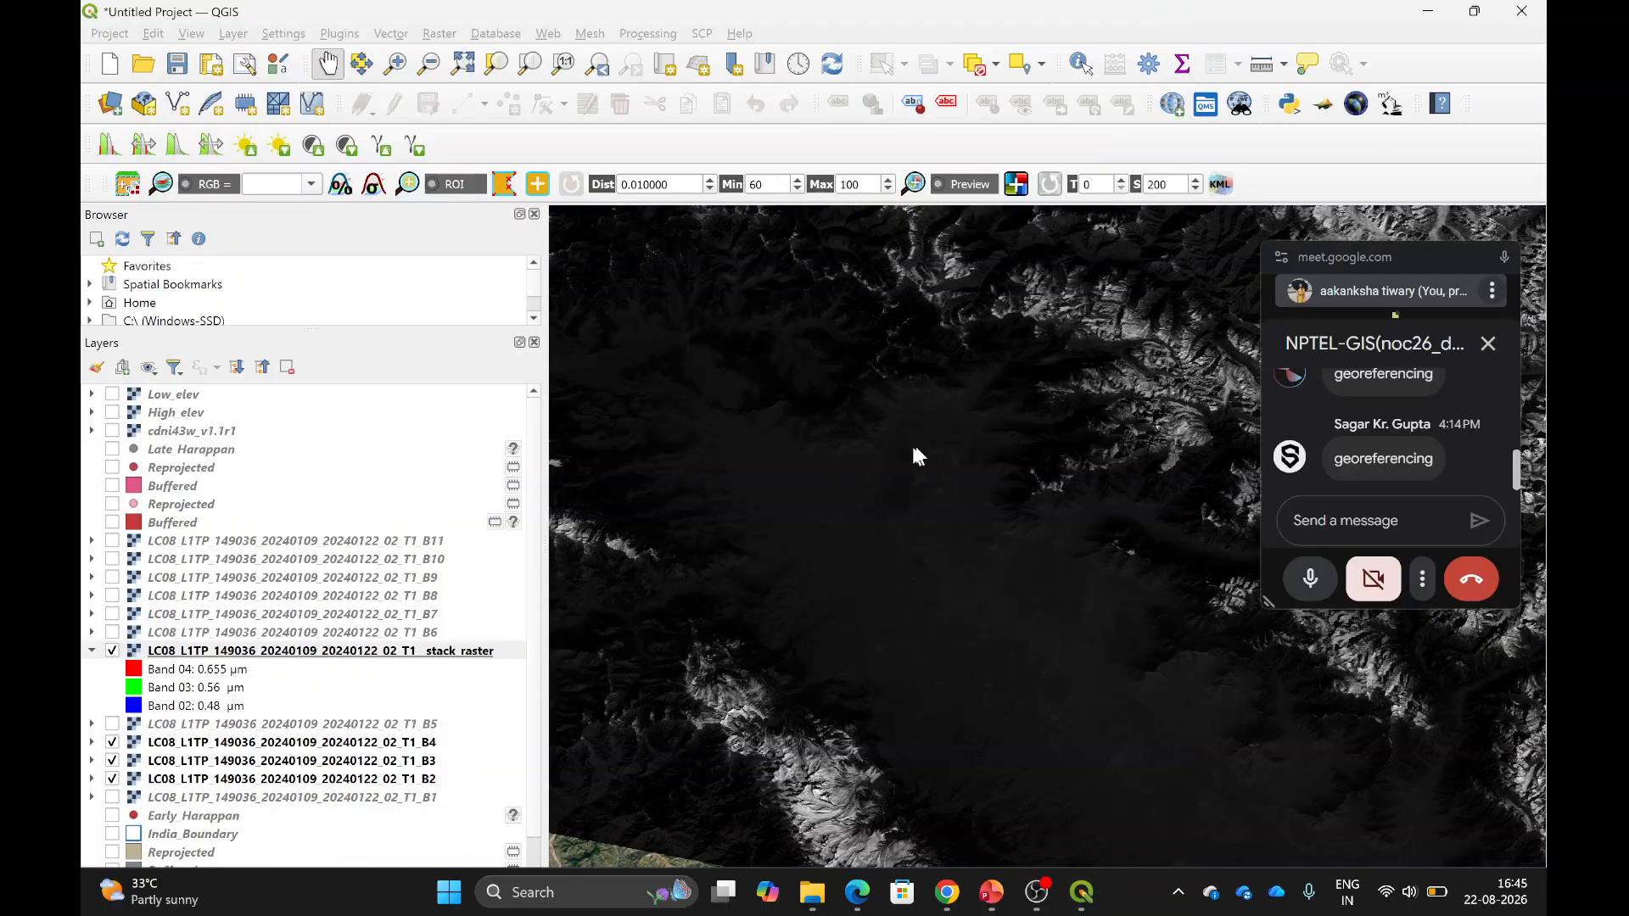
mouse_move(1082, 891)
click(1091, 801)
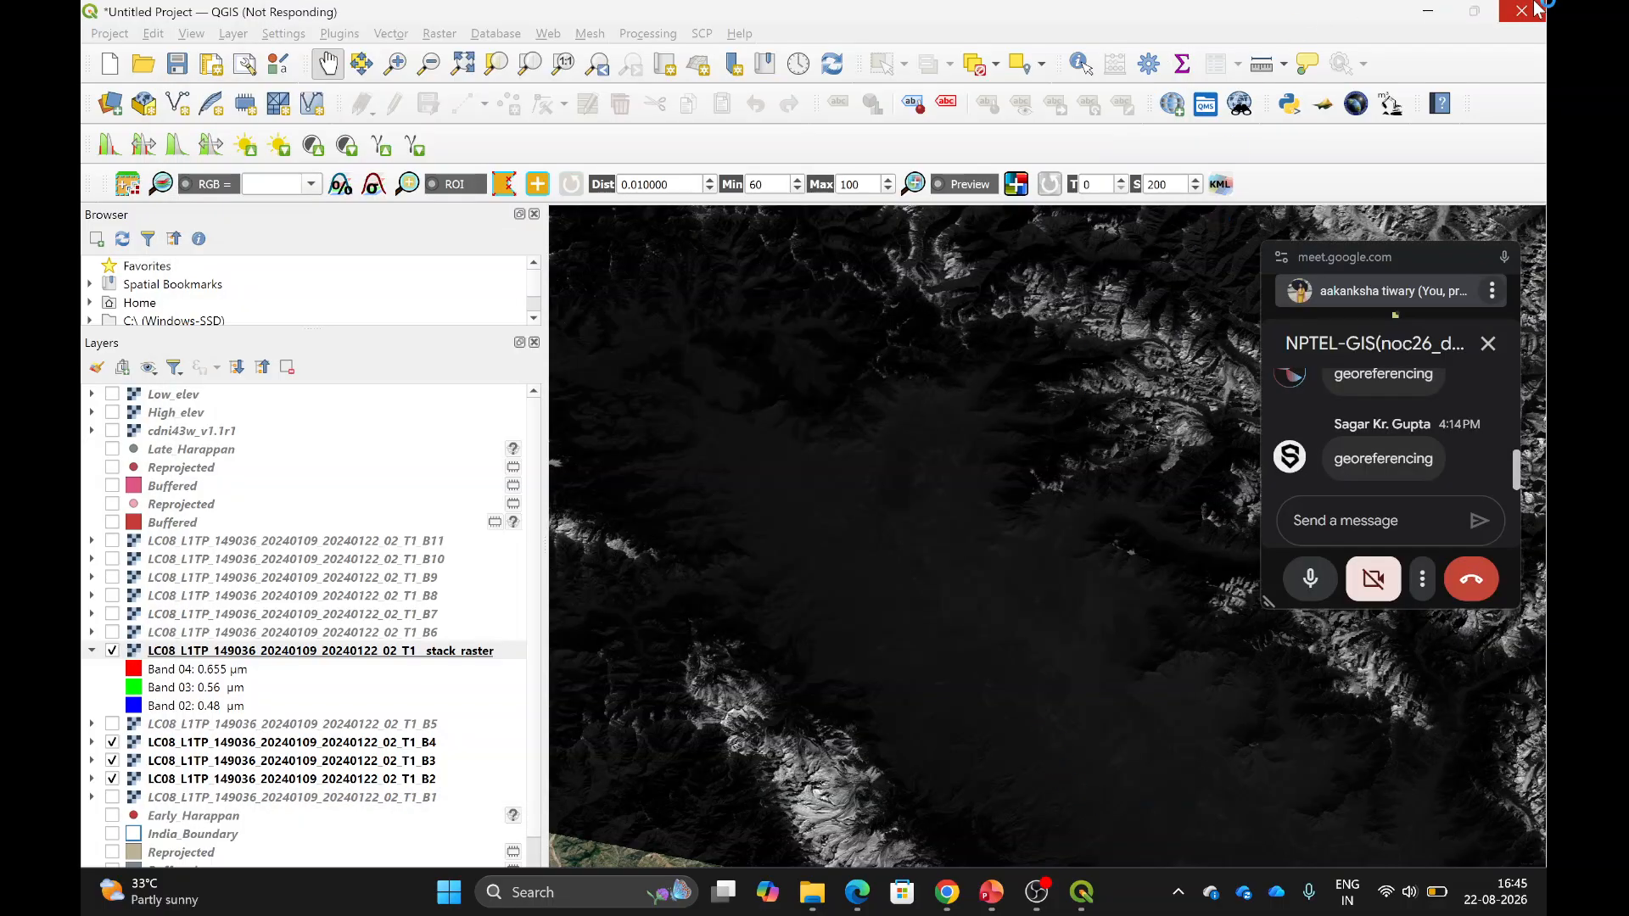
mouse_move(1082, 891)
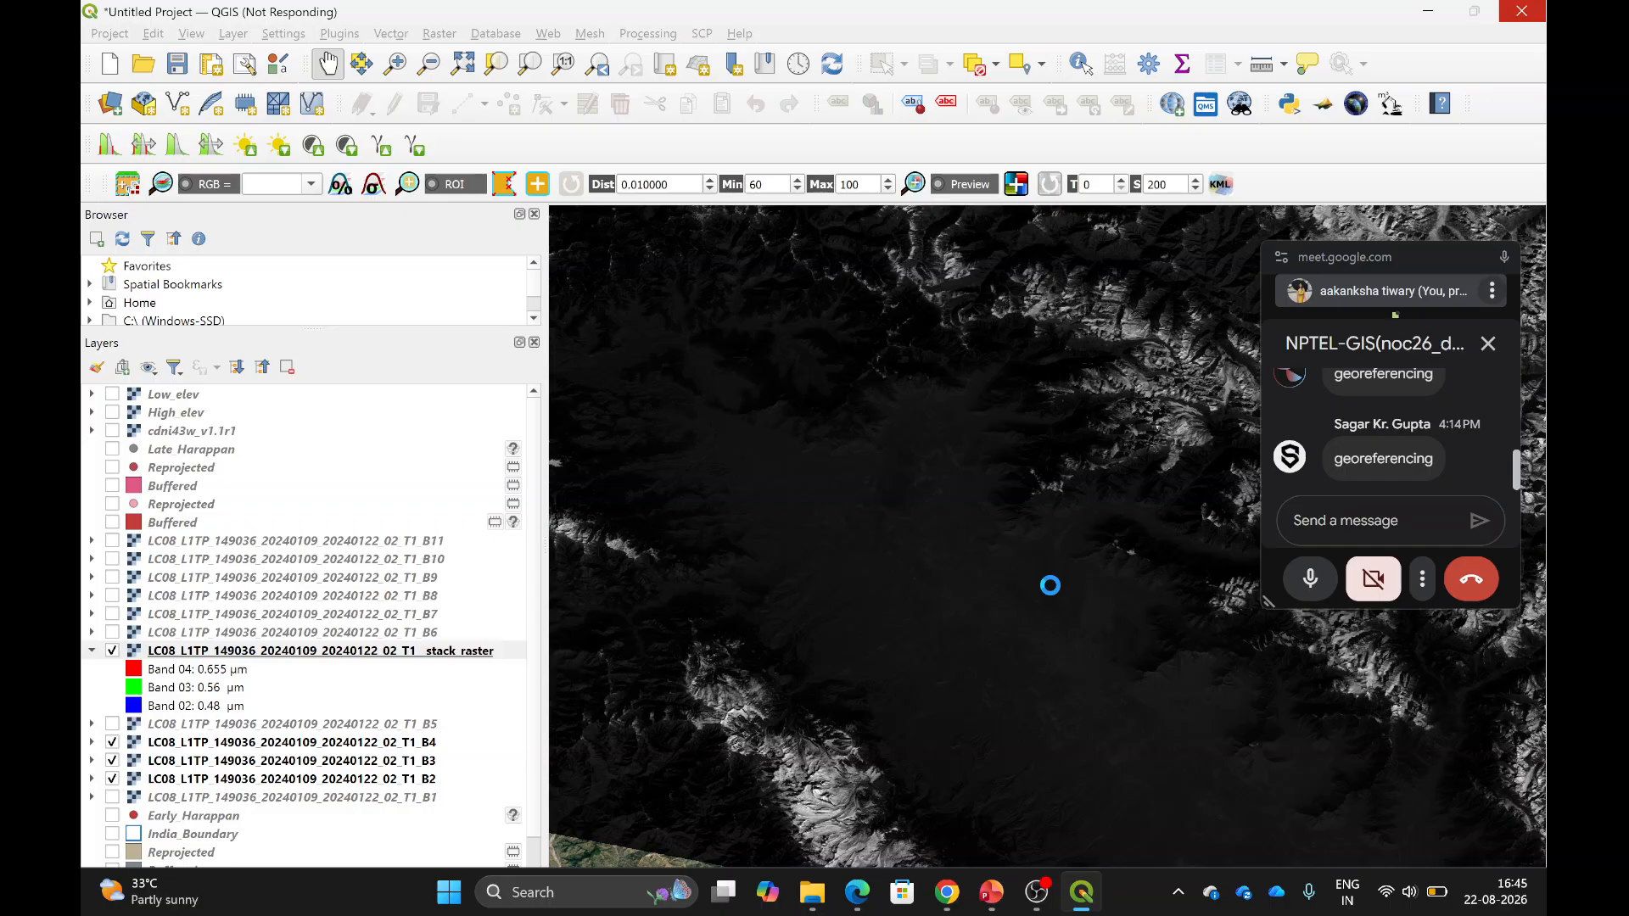
click(1050, 586)
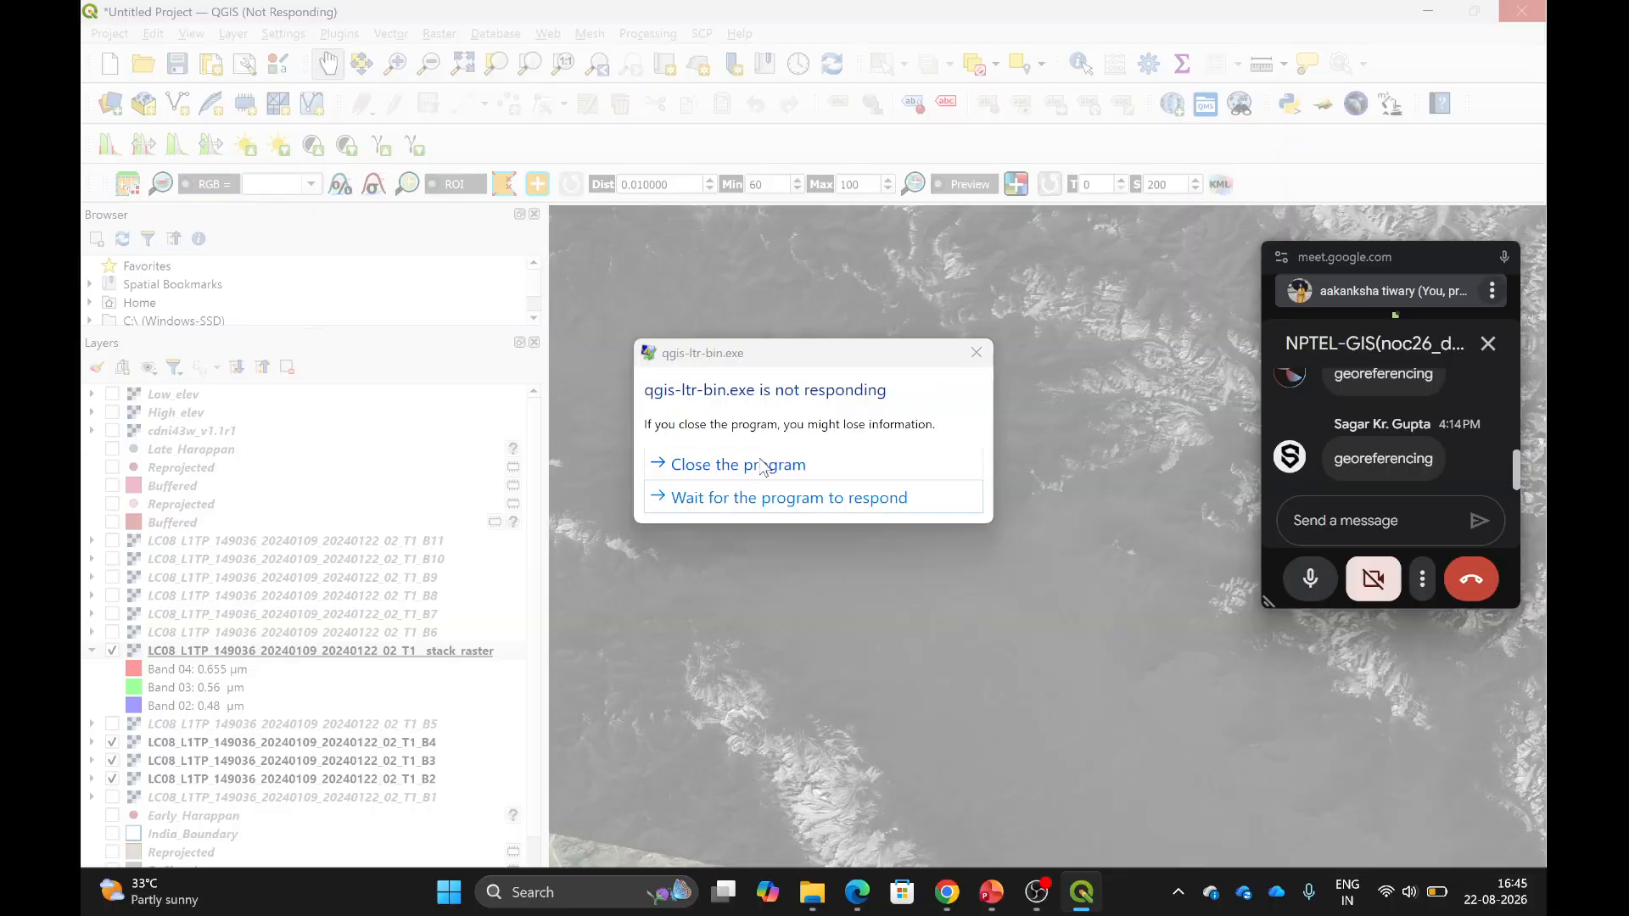
click(762, 466)
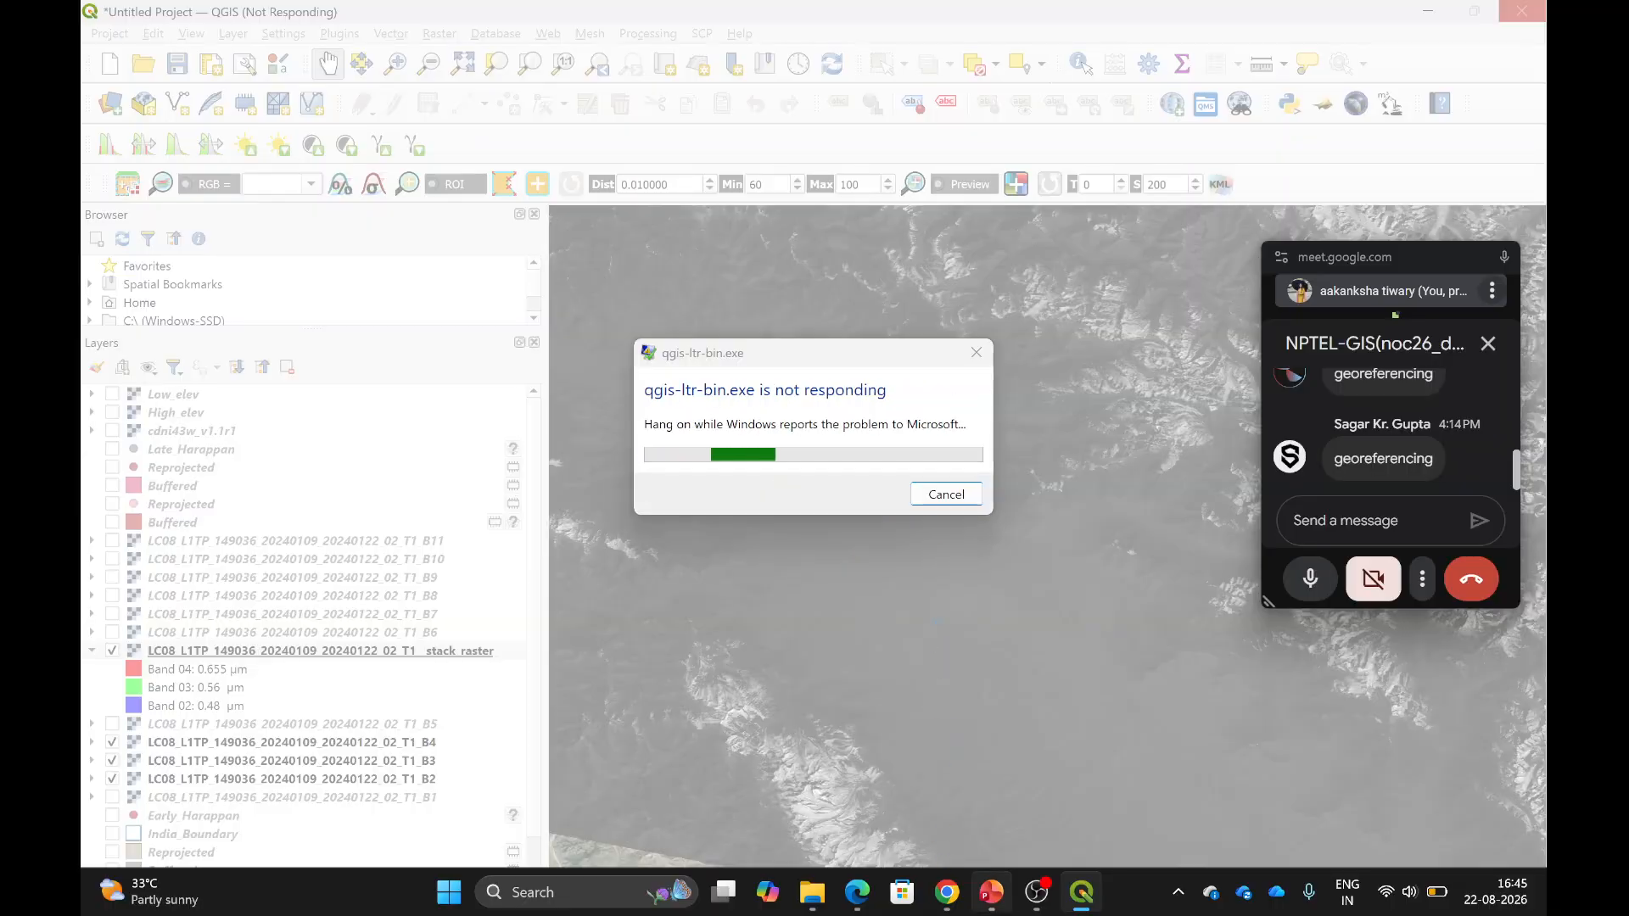
Switch to the newly launched QGIS window, start a new empty project and close the SCP Dock.
mouse_move(992, 892)
click(1025, 810)
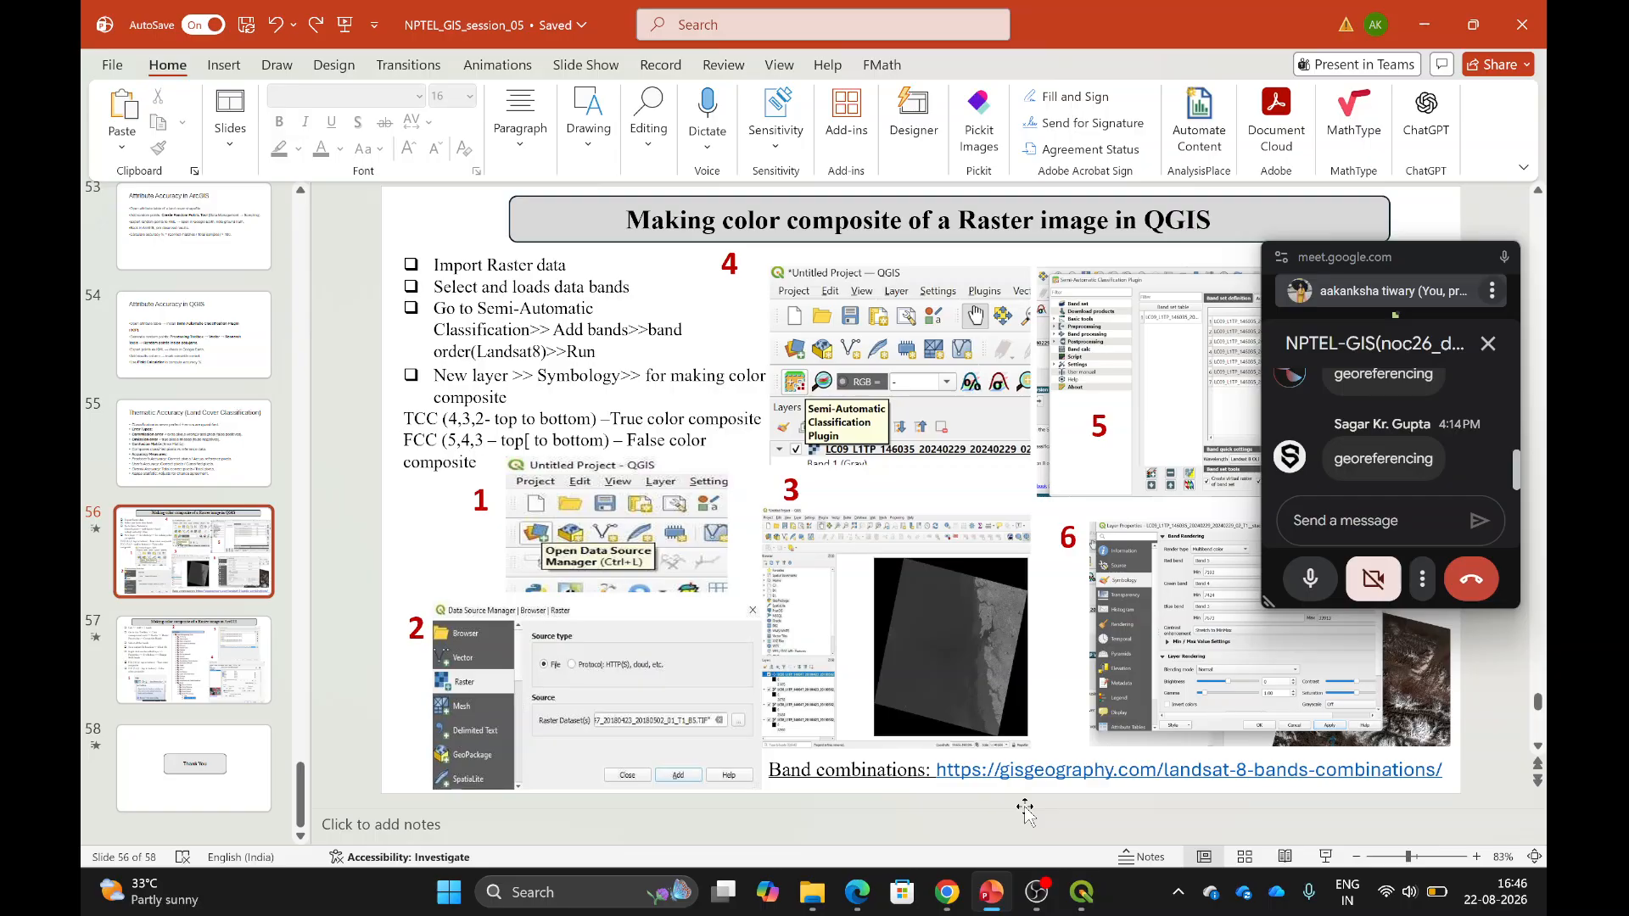
click(1080, 891)
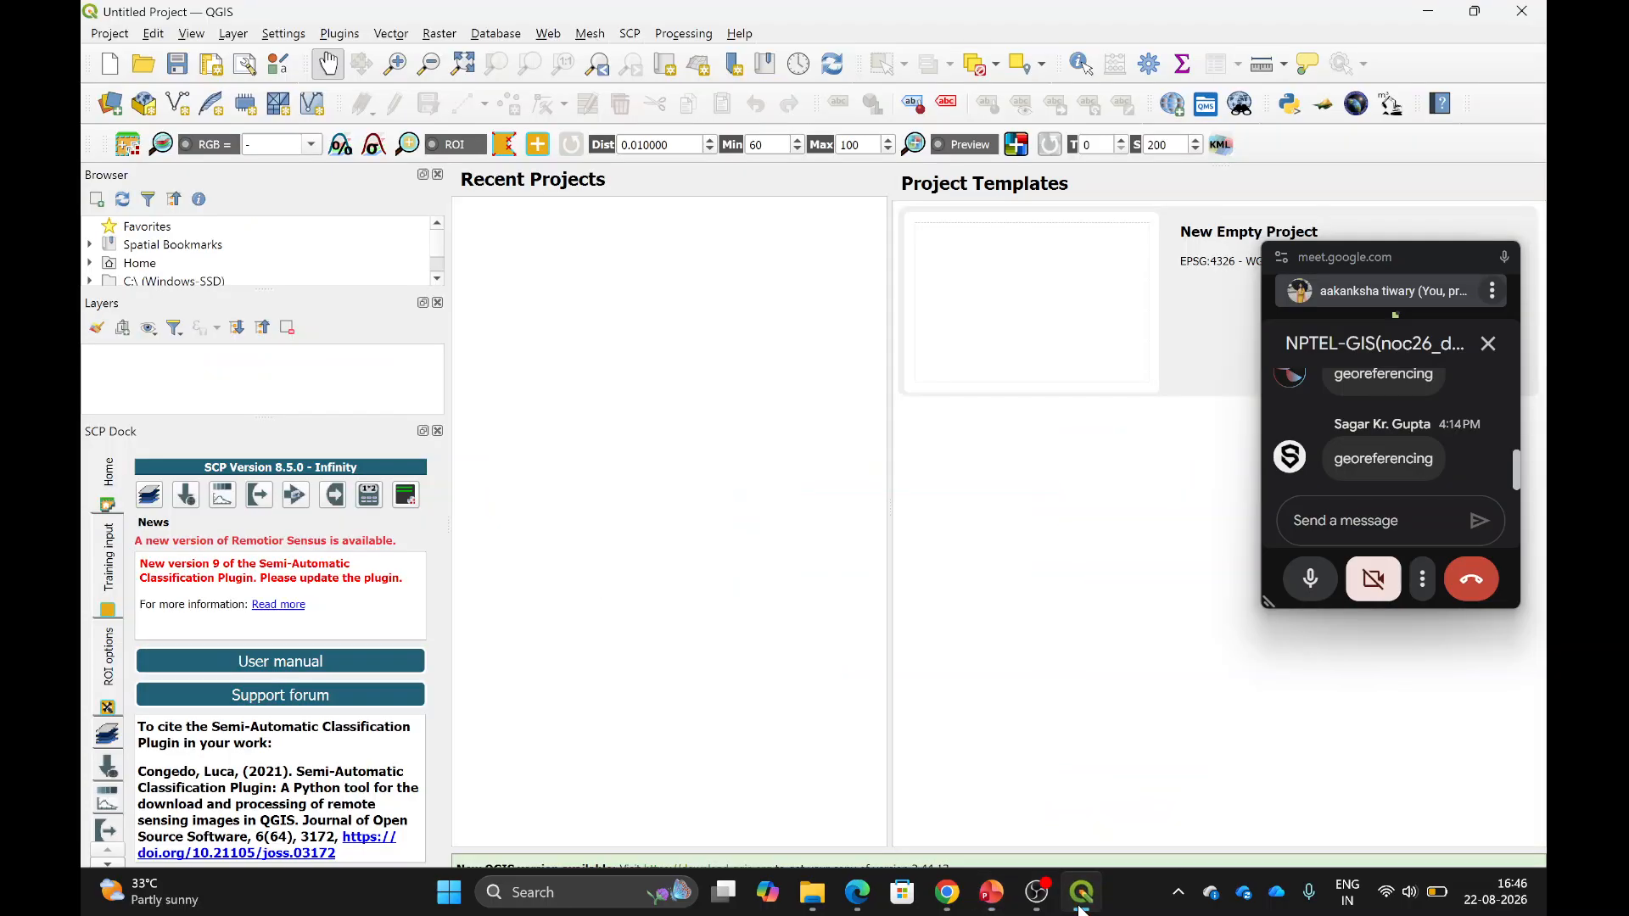
click(1029, 276)
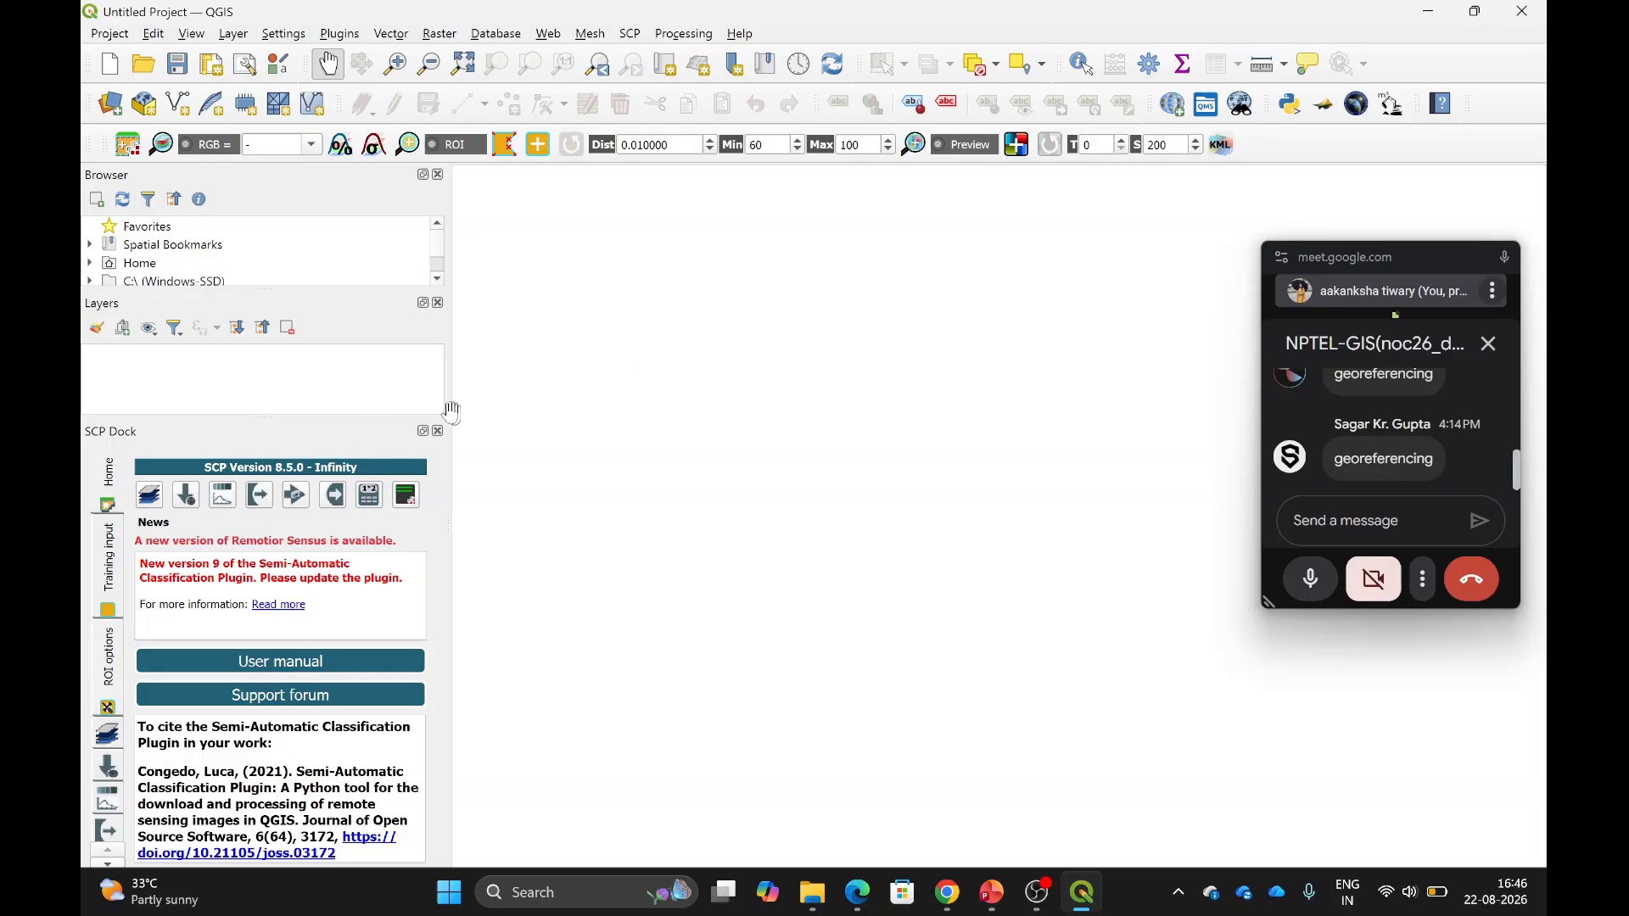
click(437, 431)
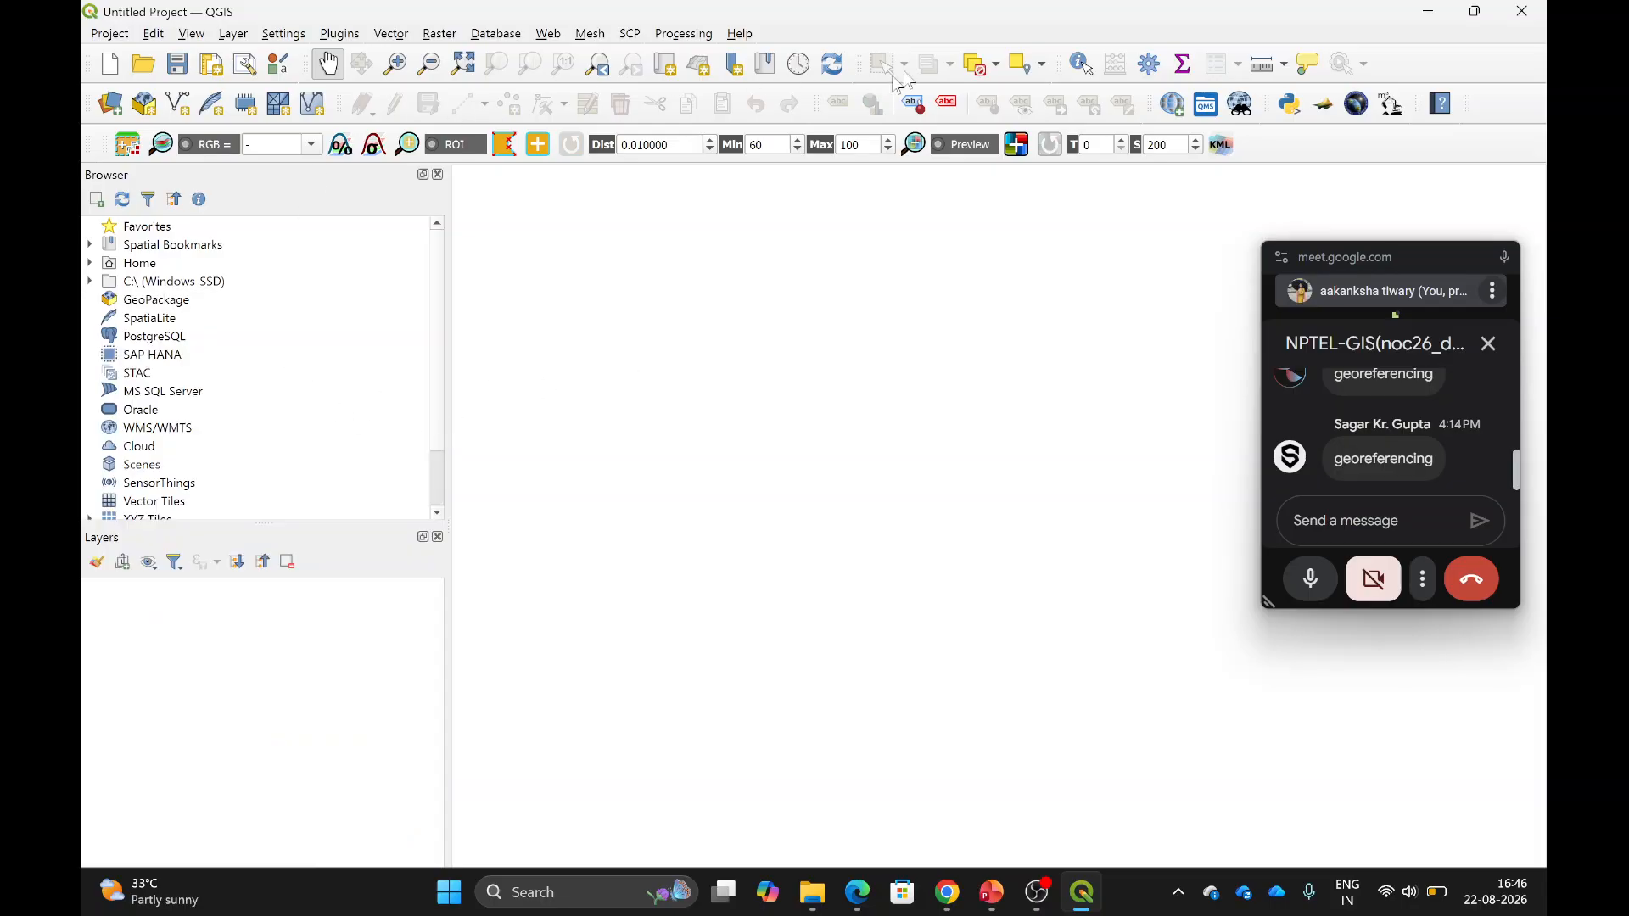
Show the Raster Toolbar in the new QGIS project.
right_click(1007, 25)
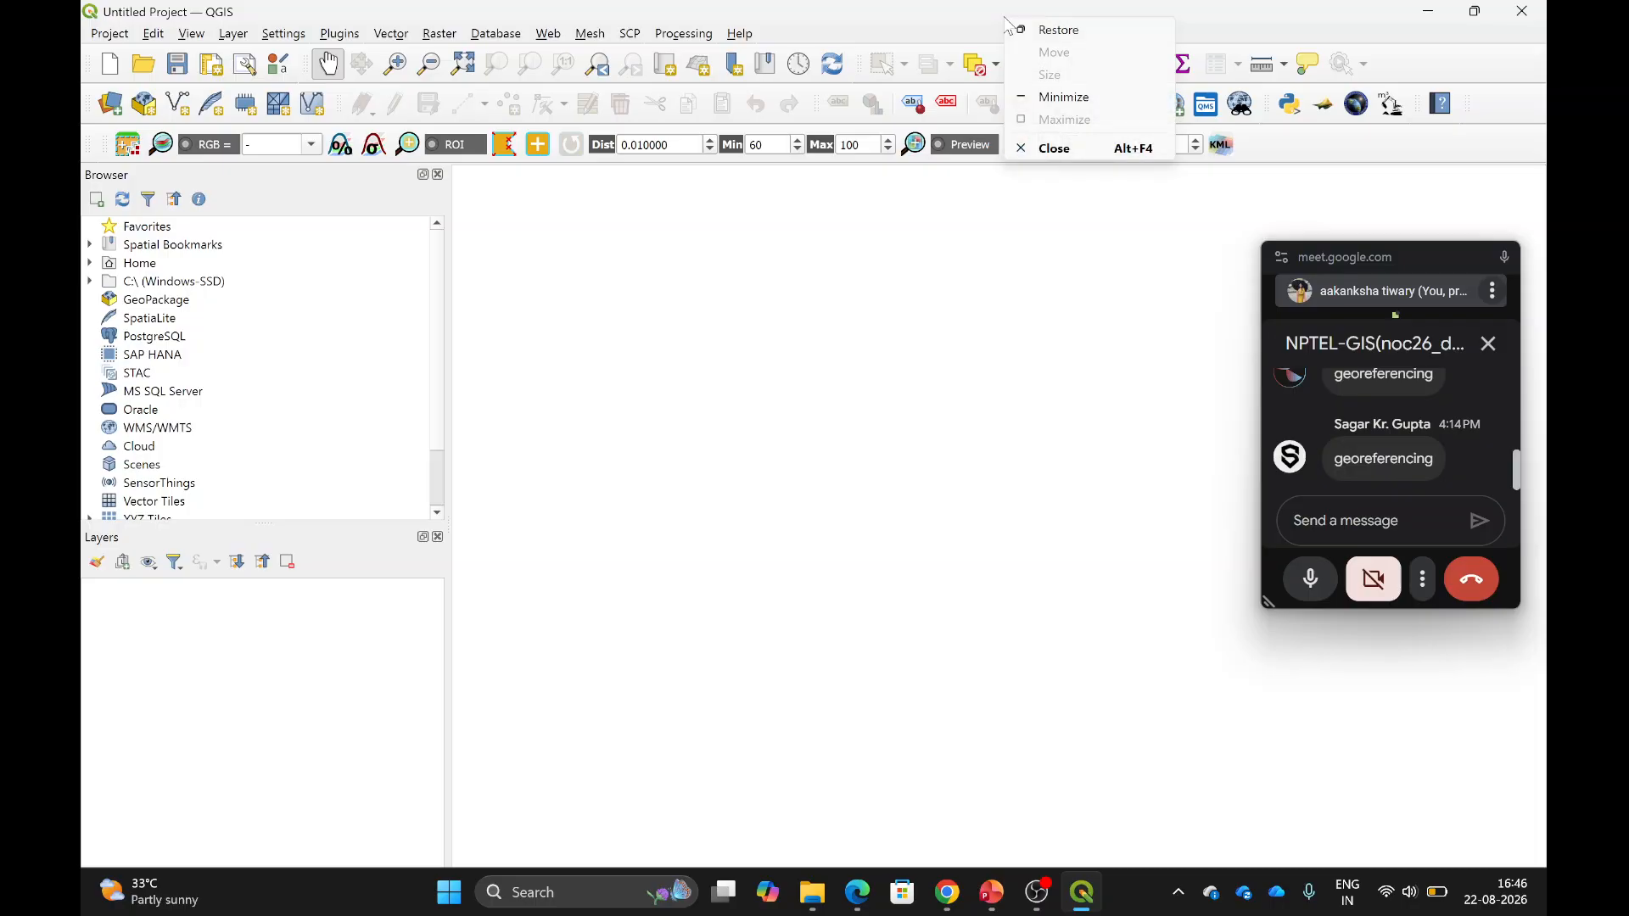
right_click(915, 27)
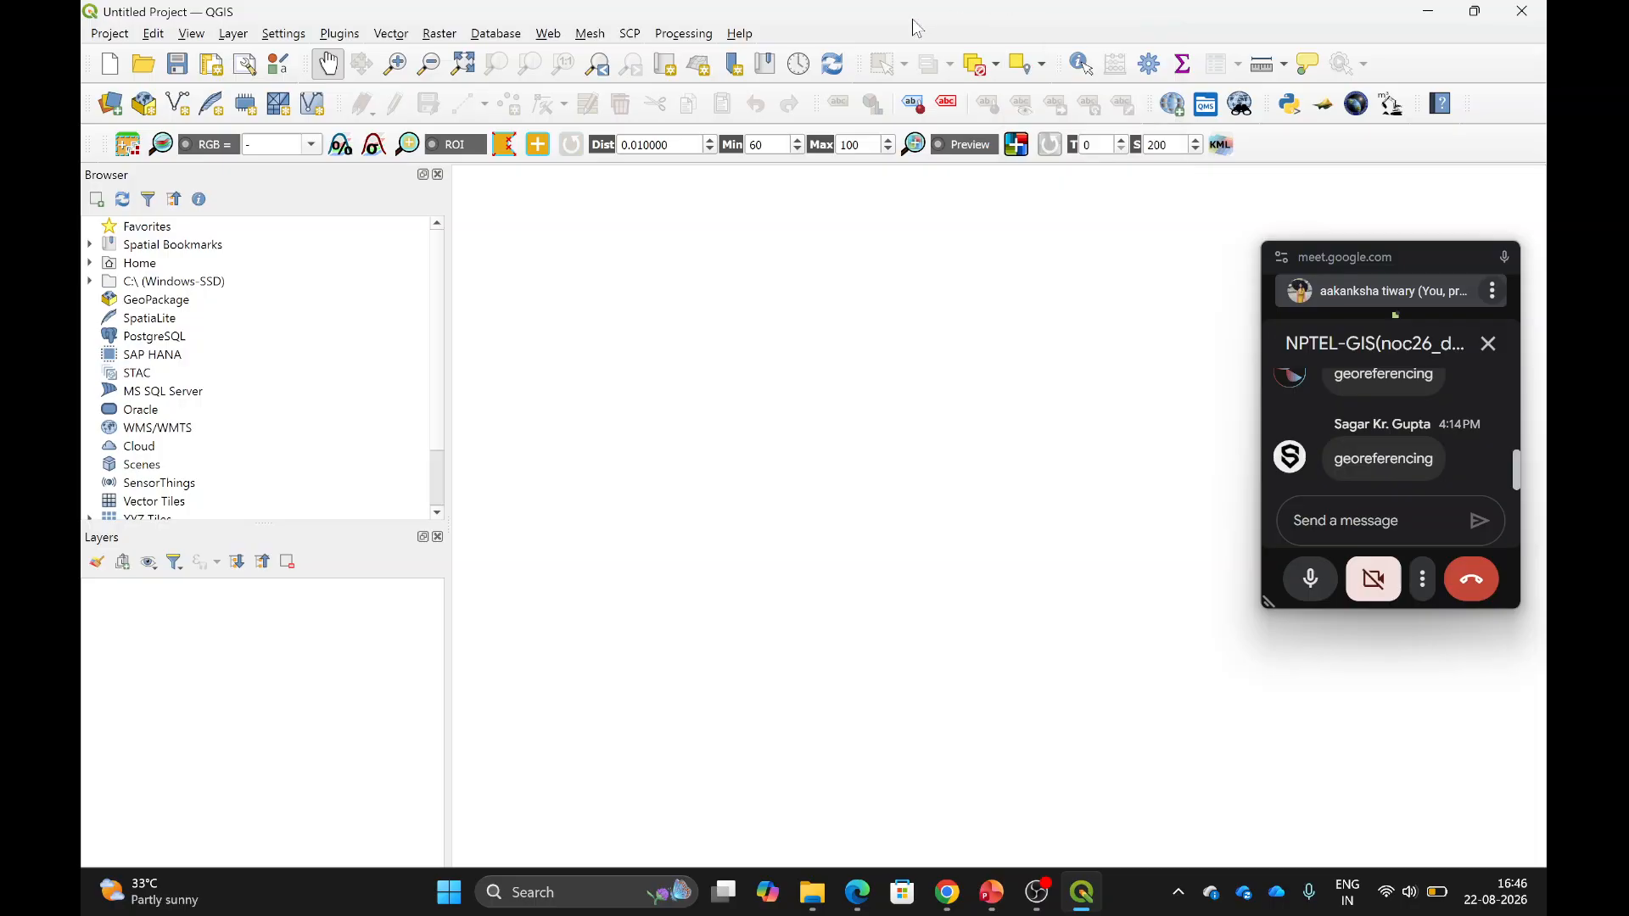
click(835, 31)
right_click(838, 38)
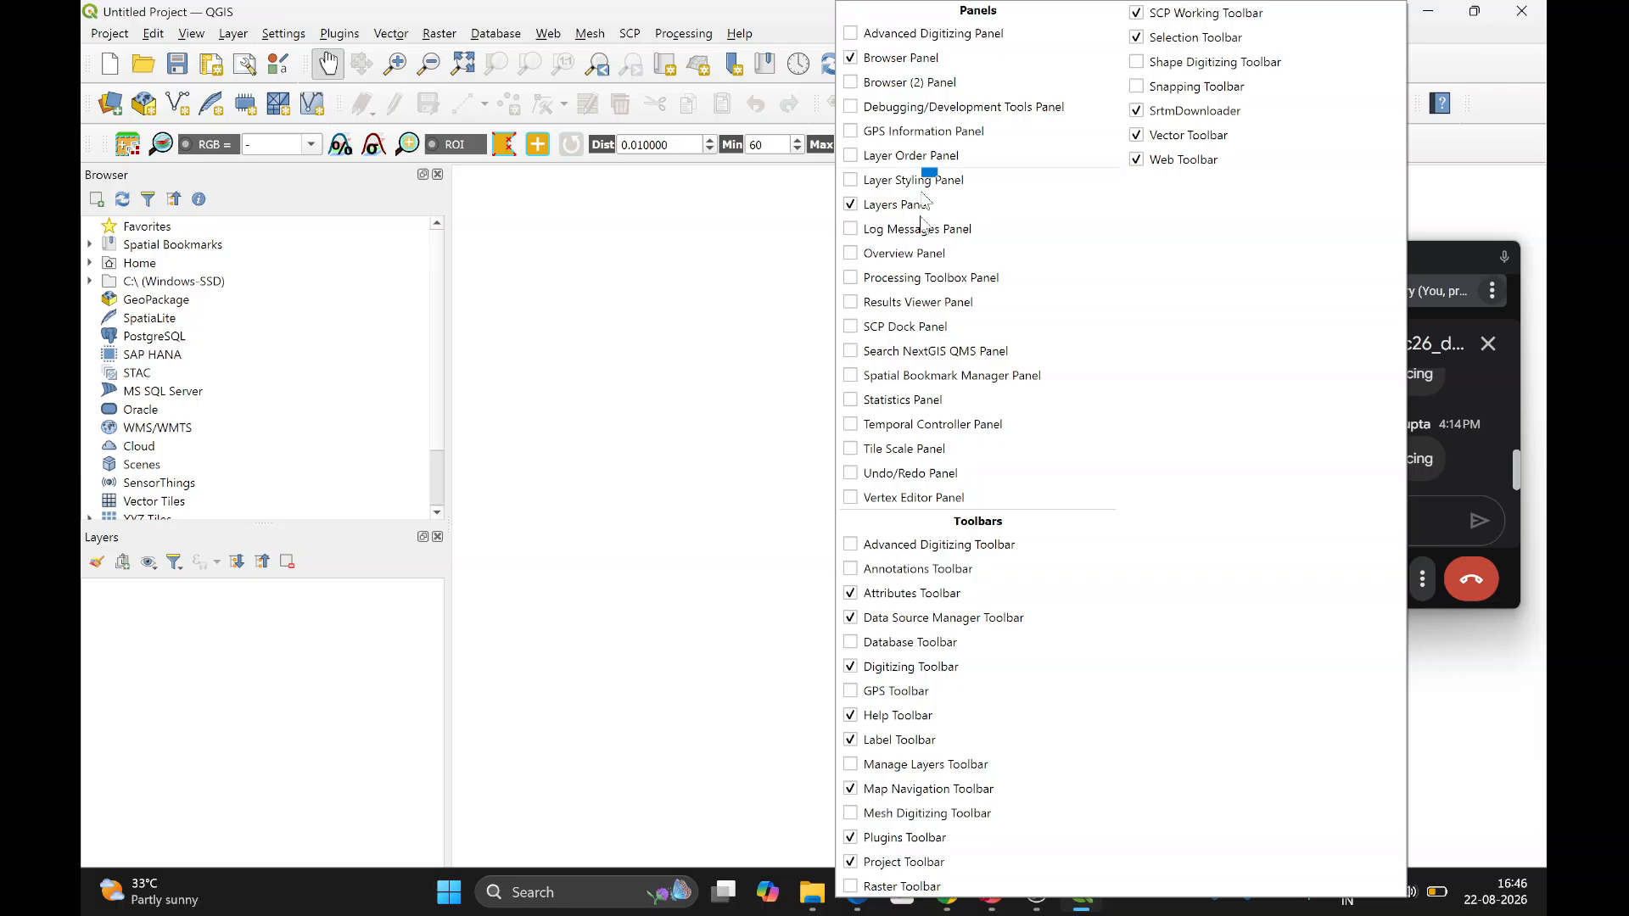
click(853, 887)
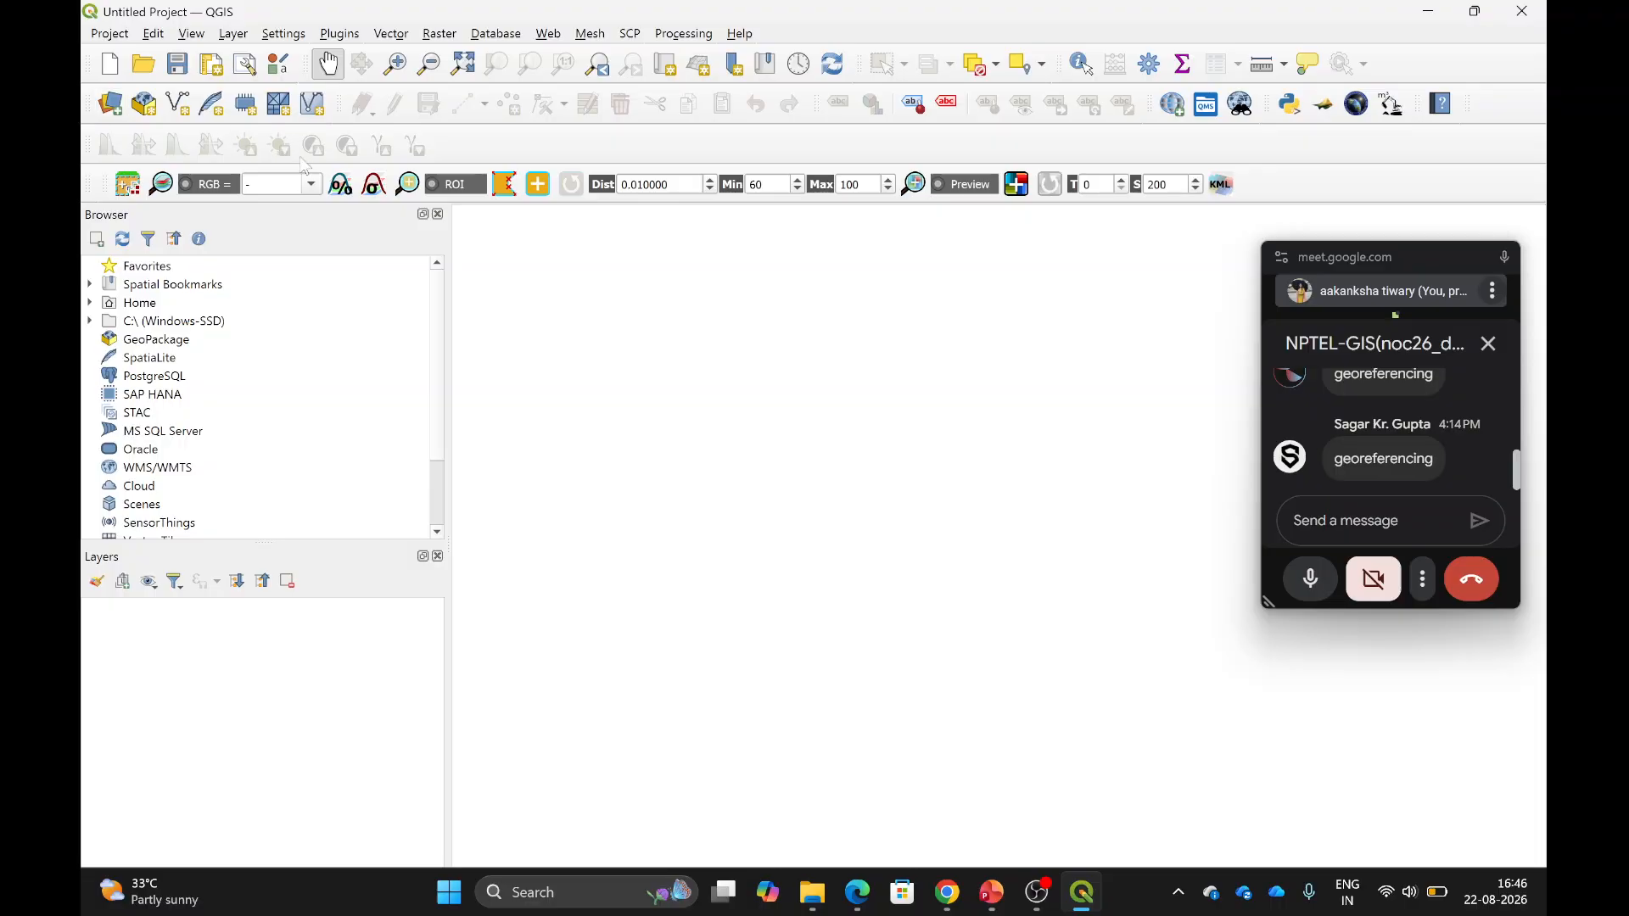
Add the raster LC08_L1TP_149036_20240109_20240122_02_T1__stack_raster.tif from the NPTEL_GIS_2026 folder to the project.
click(107, 102)
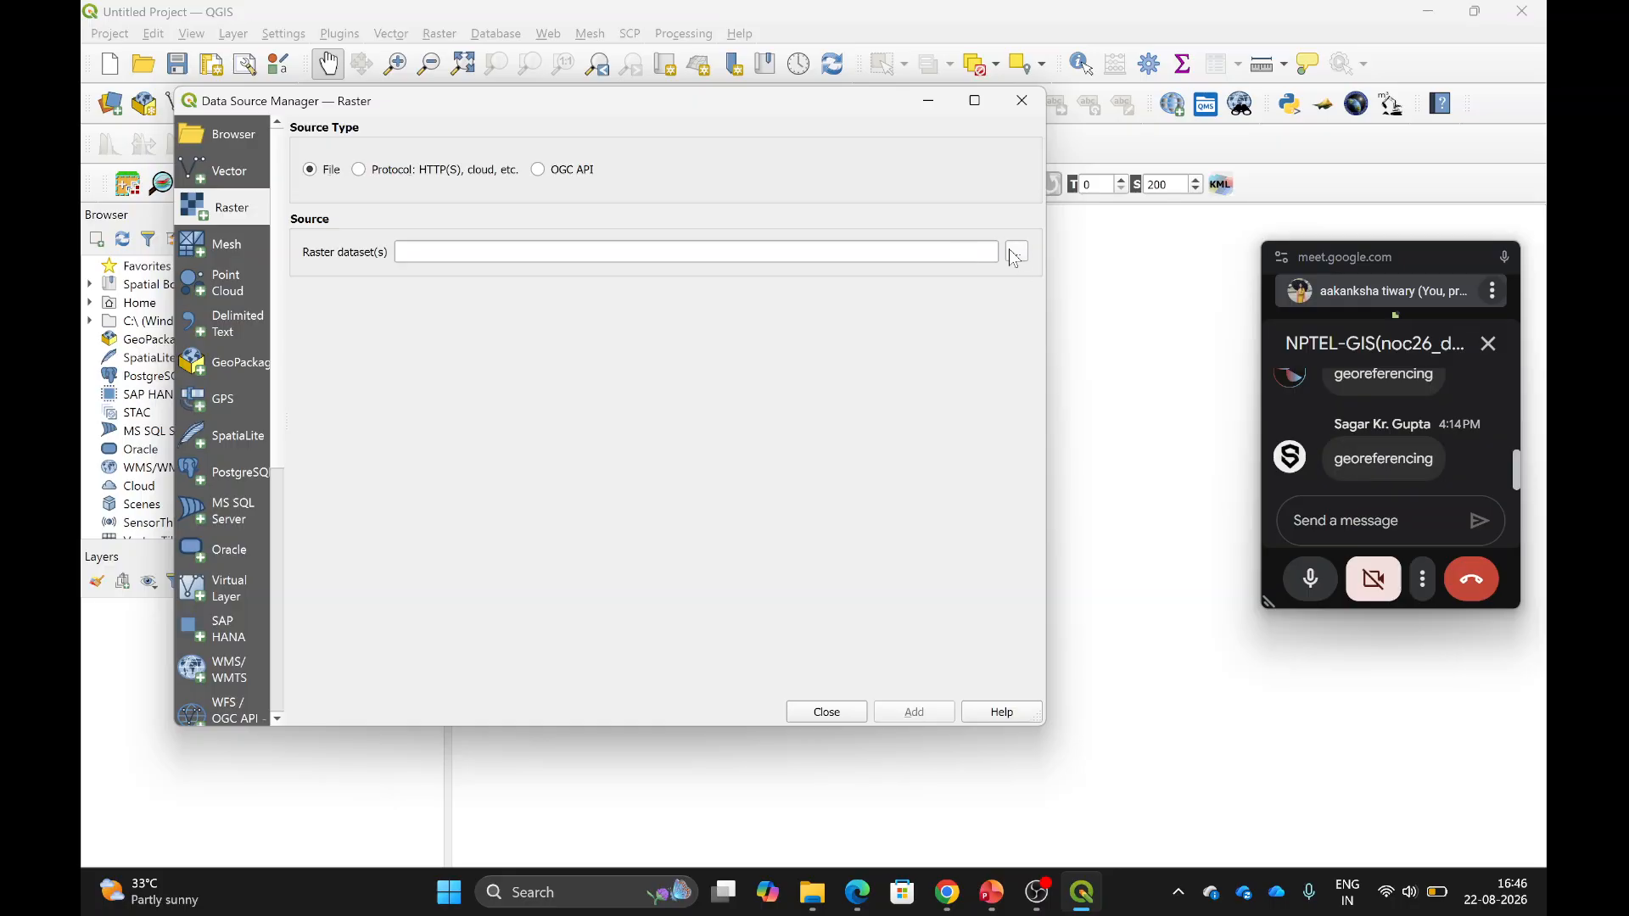
click(1015, 255)
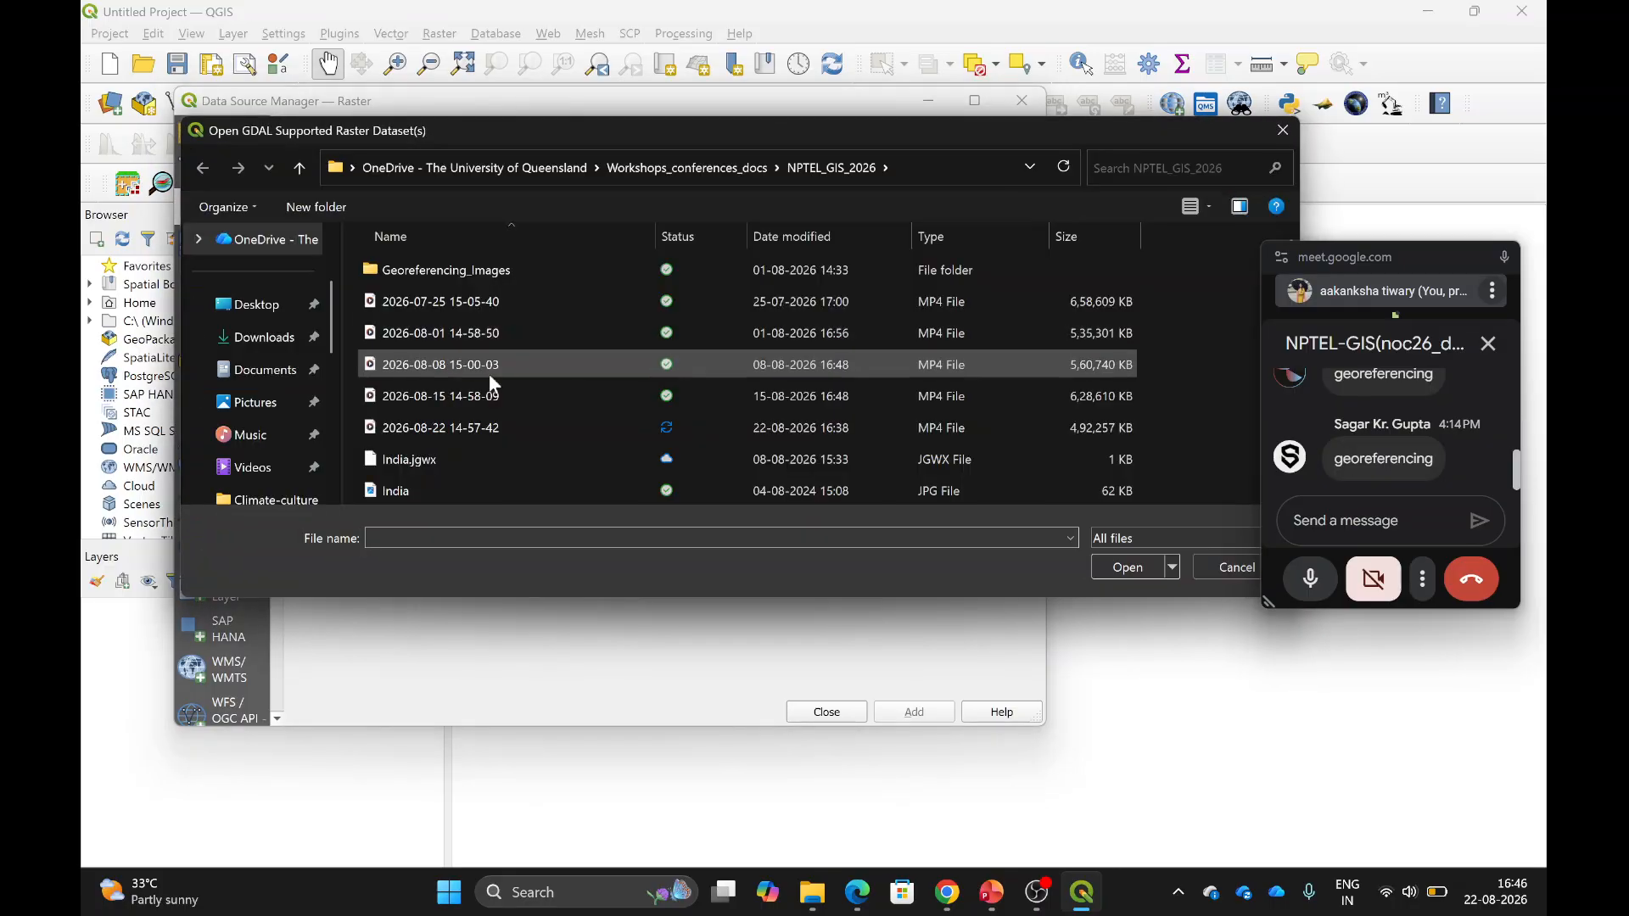
scroll(608, 365, down, 4)
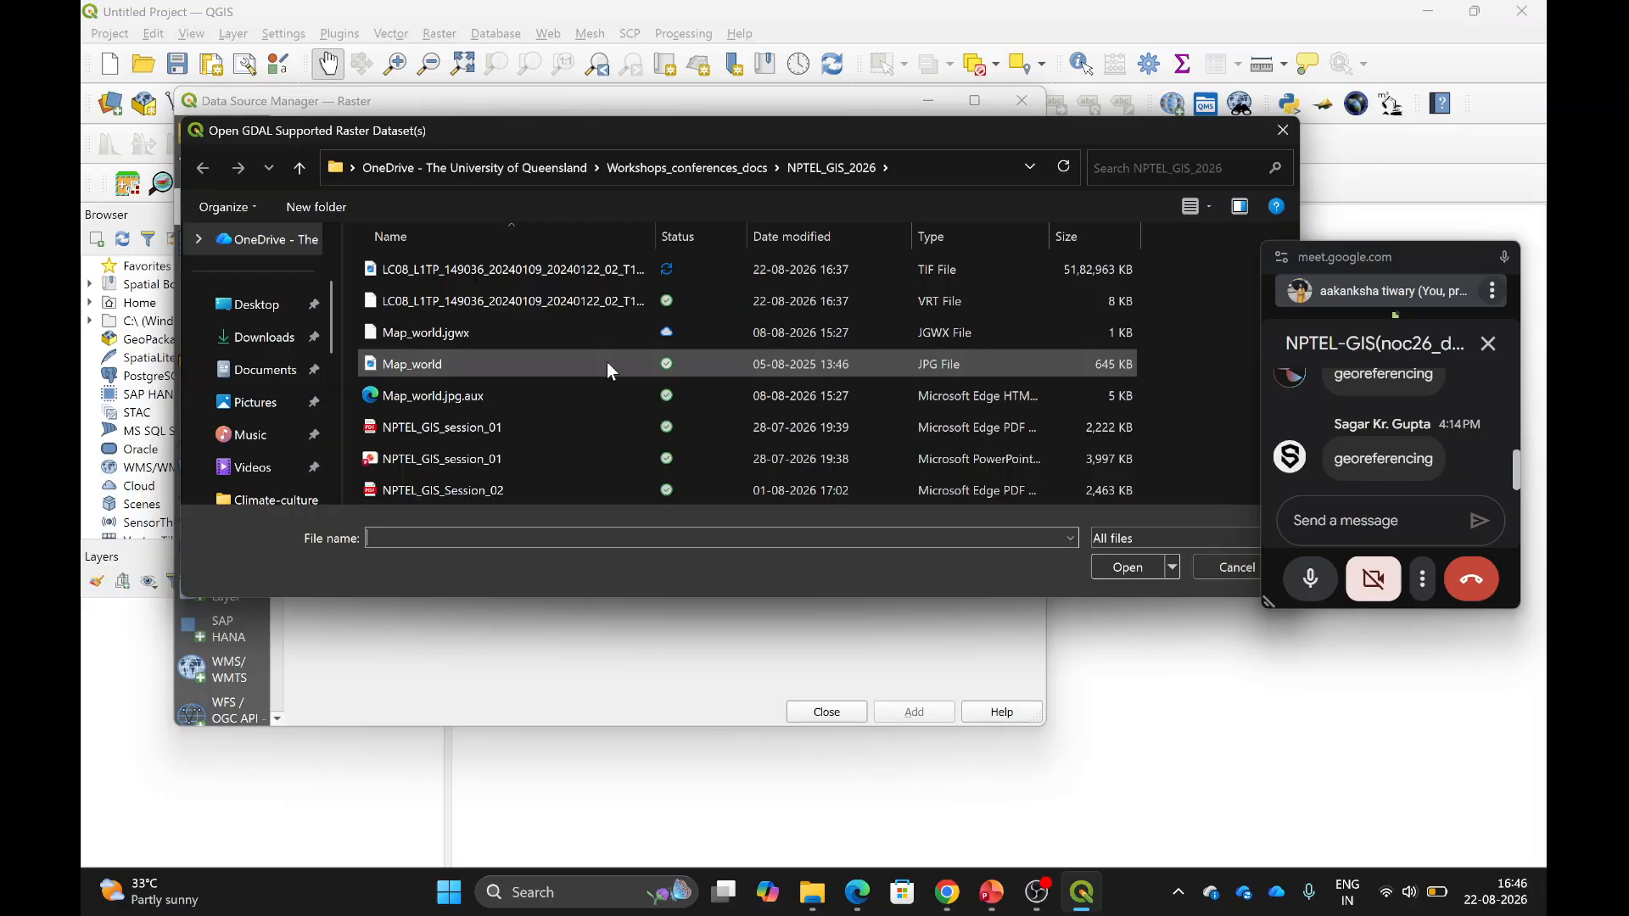
scroll(607, 362, up, 1)
click(520, 364)
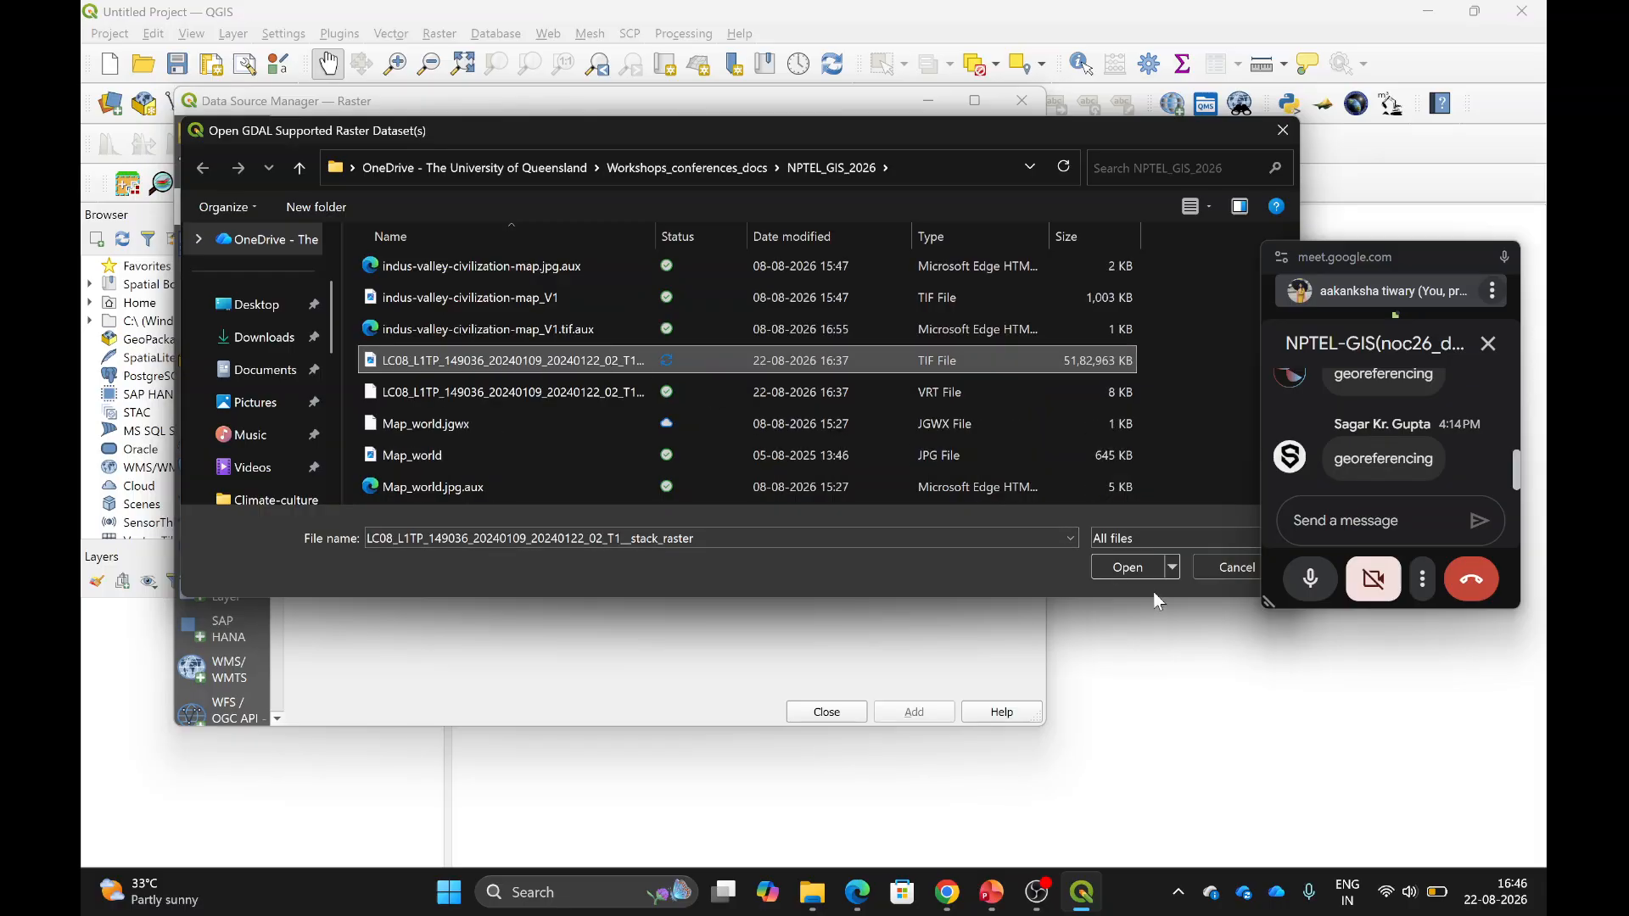
click(1121, 569)
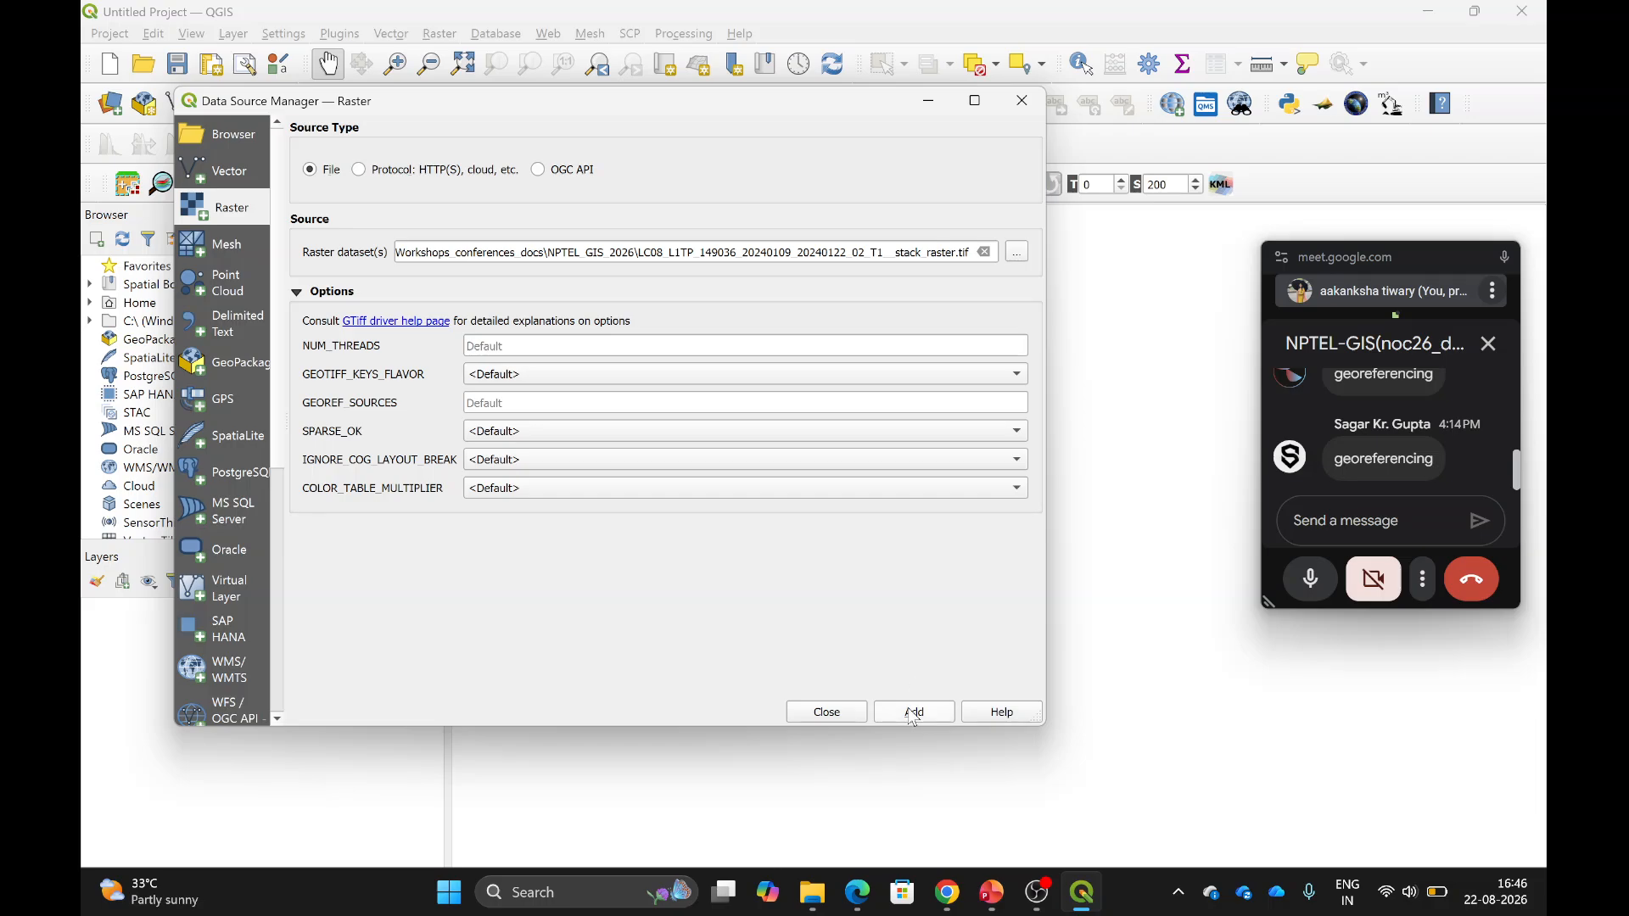
click(913, 715)
click(818, 717)
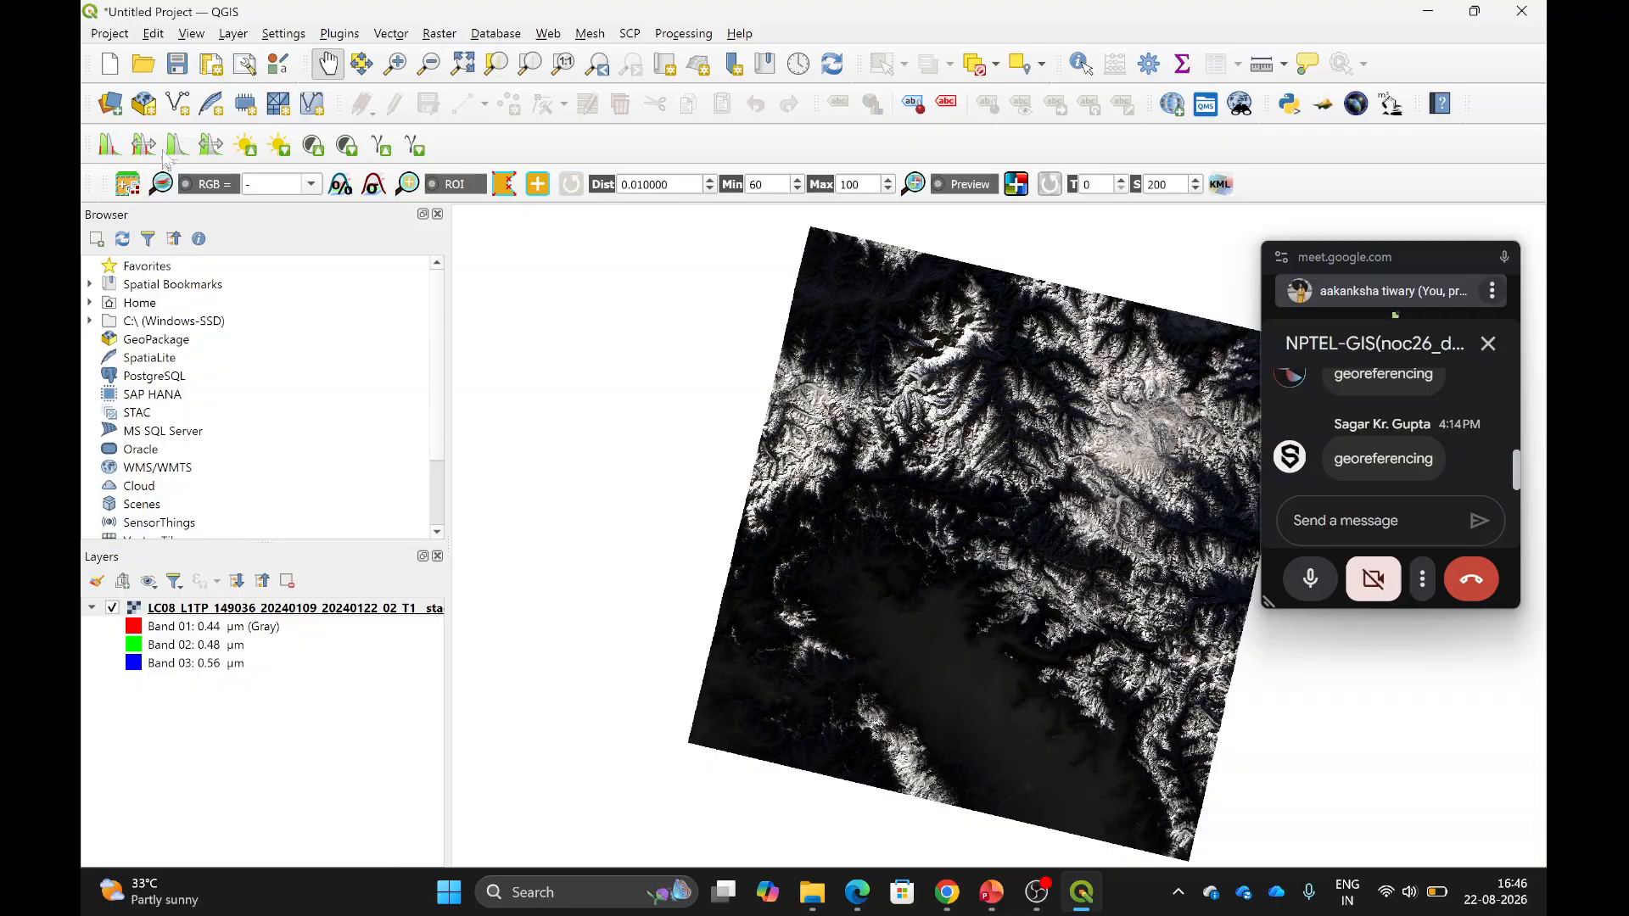
Apply a local cumulative cut stretch to the stacked raster over the dark valley south-west of the snowy mountains.
scroll(989, 582, up, 2)
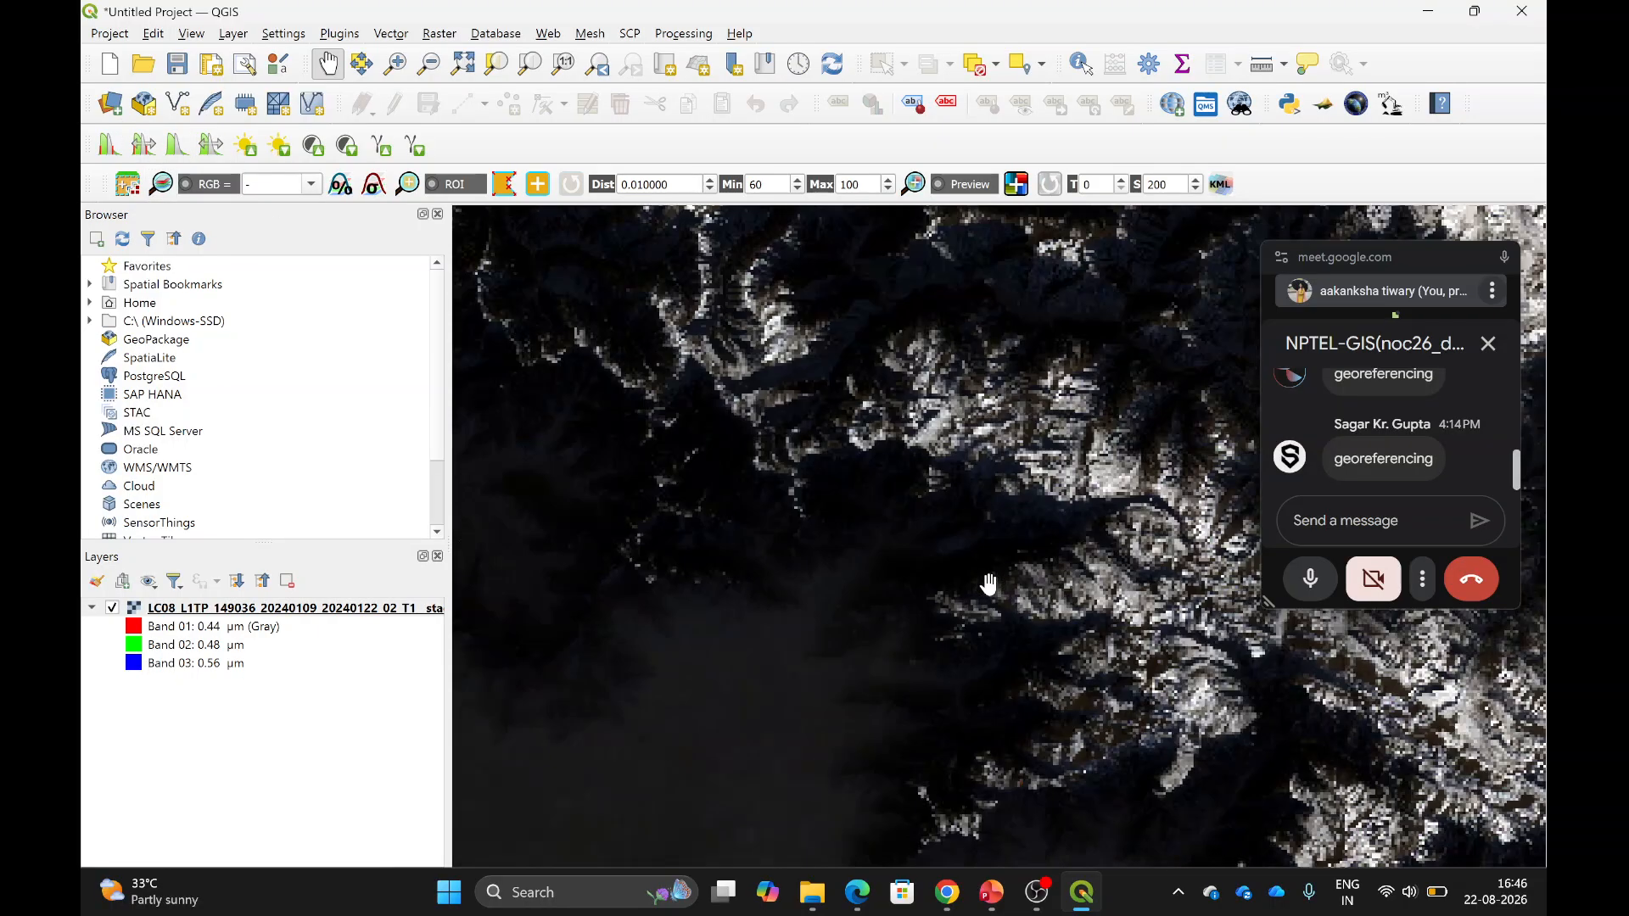
drag(755, 676, 902, 479)
drag(849, 602, 891, 549)
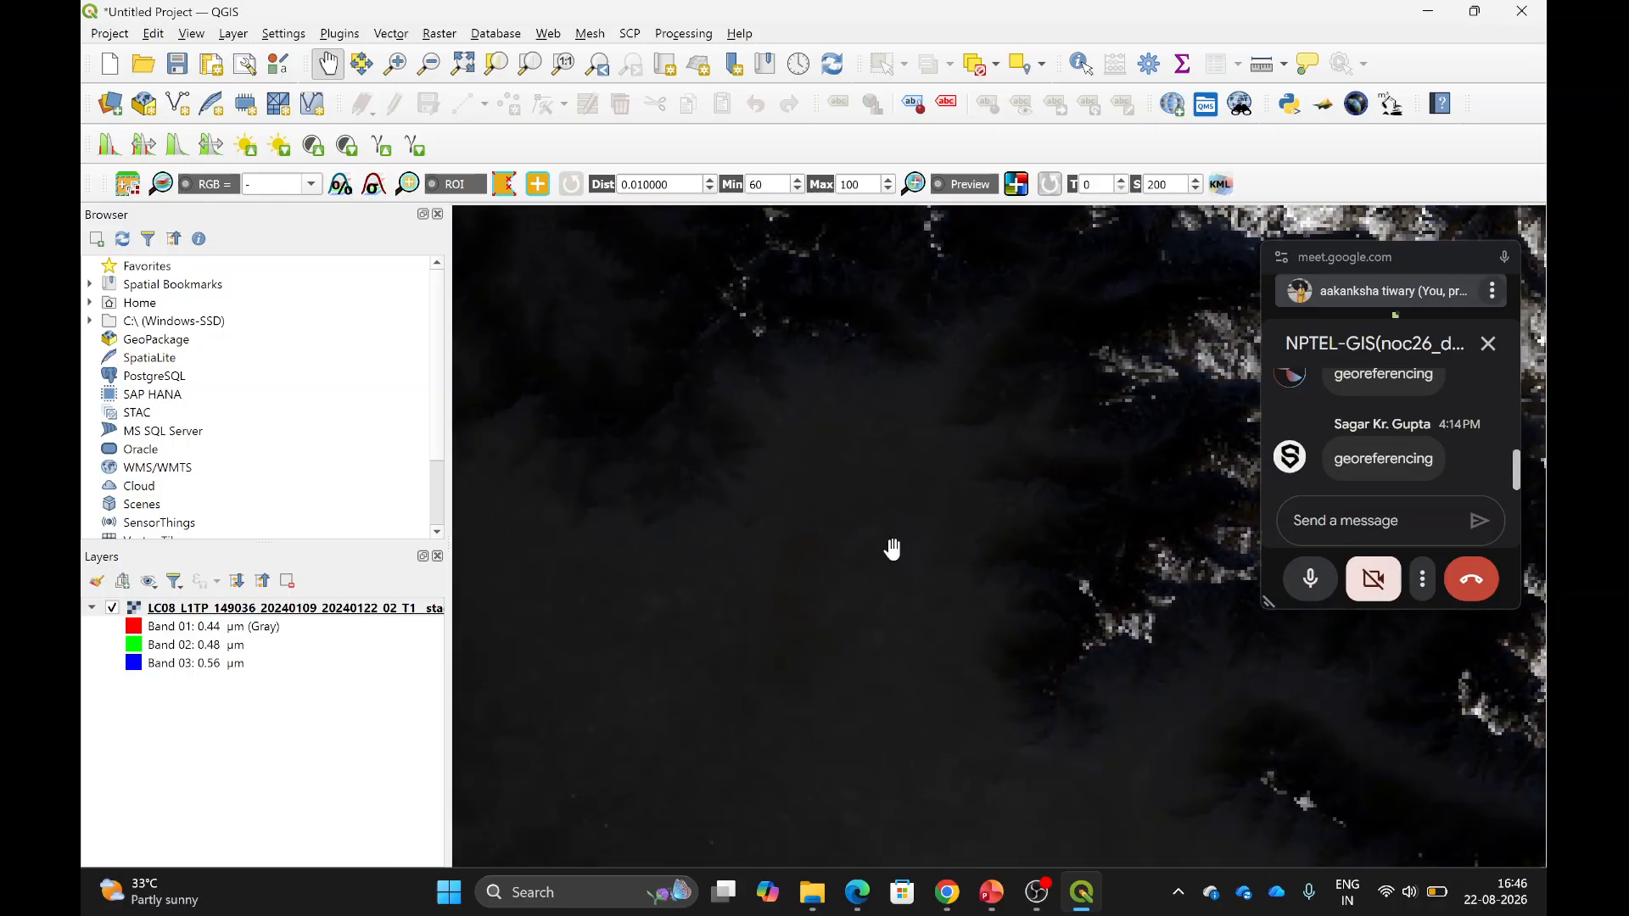
click(115, 146)
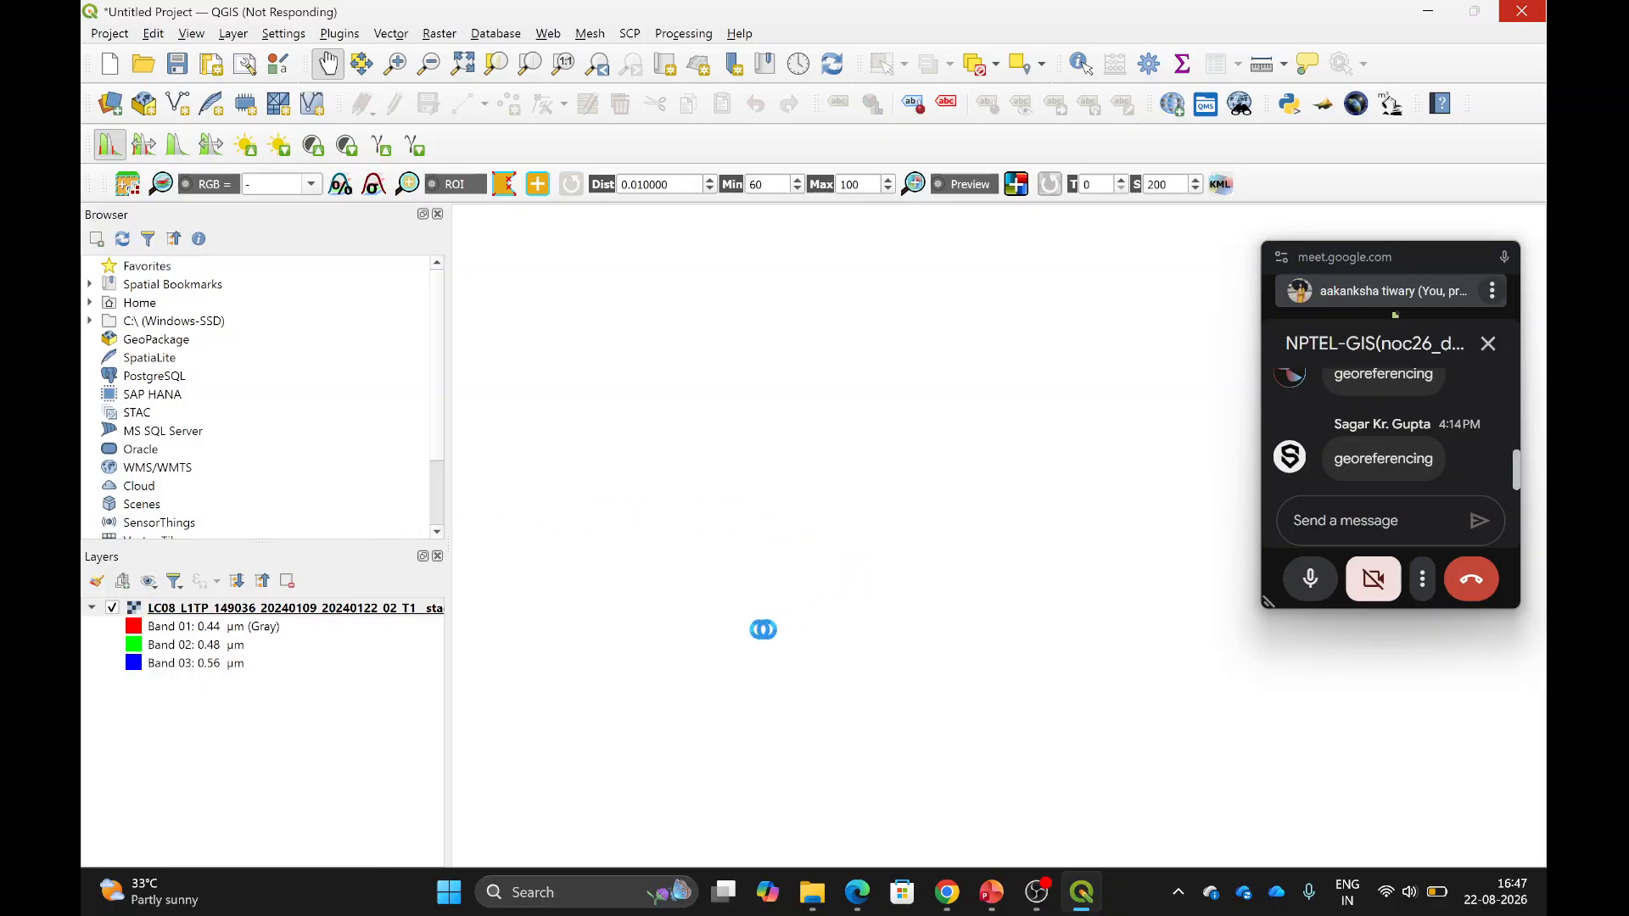
Switch to the NPTEL_GIS_session_05 presentation in PowerPoint to consult the slide on making color composites in QGIS.
click(991, 892)
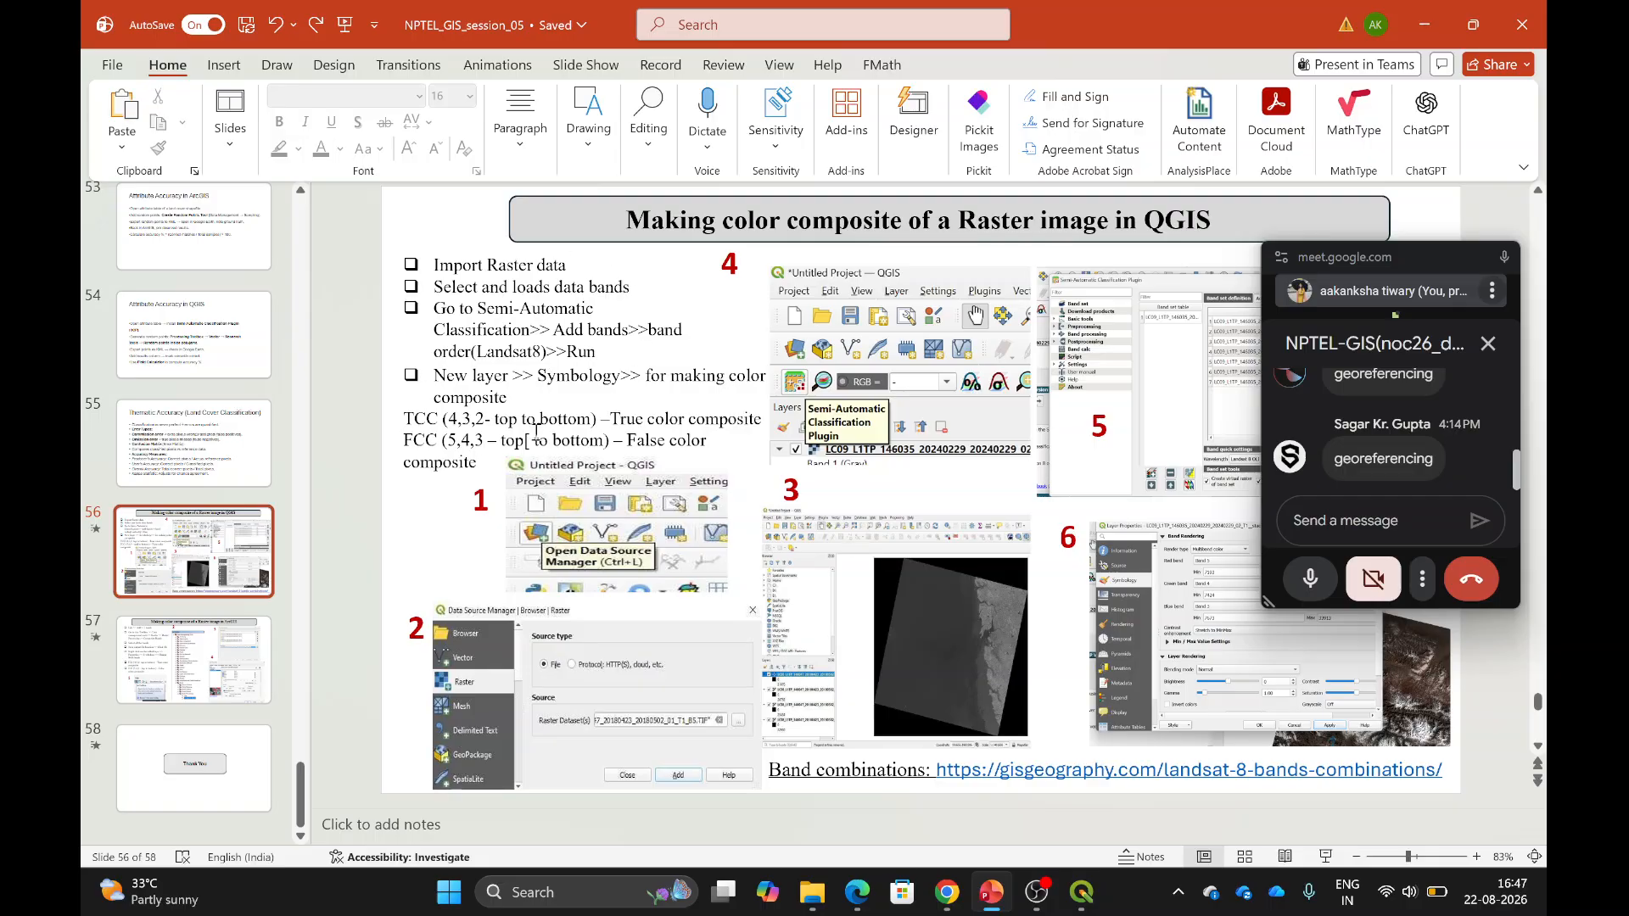